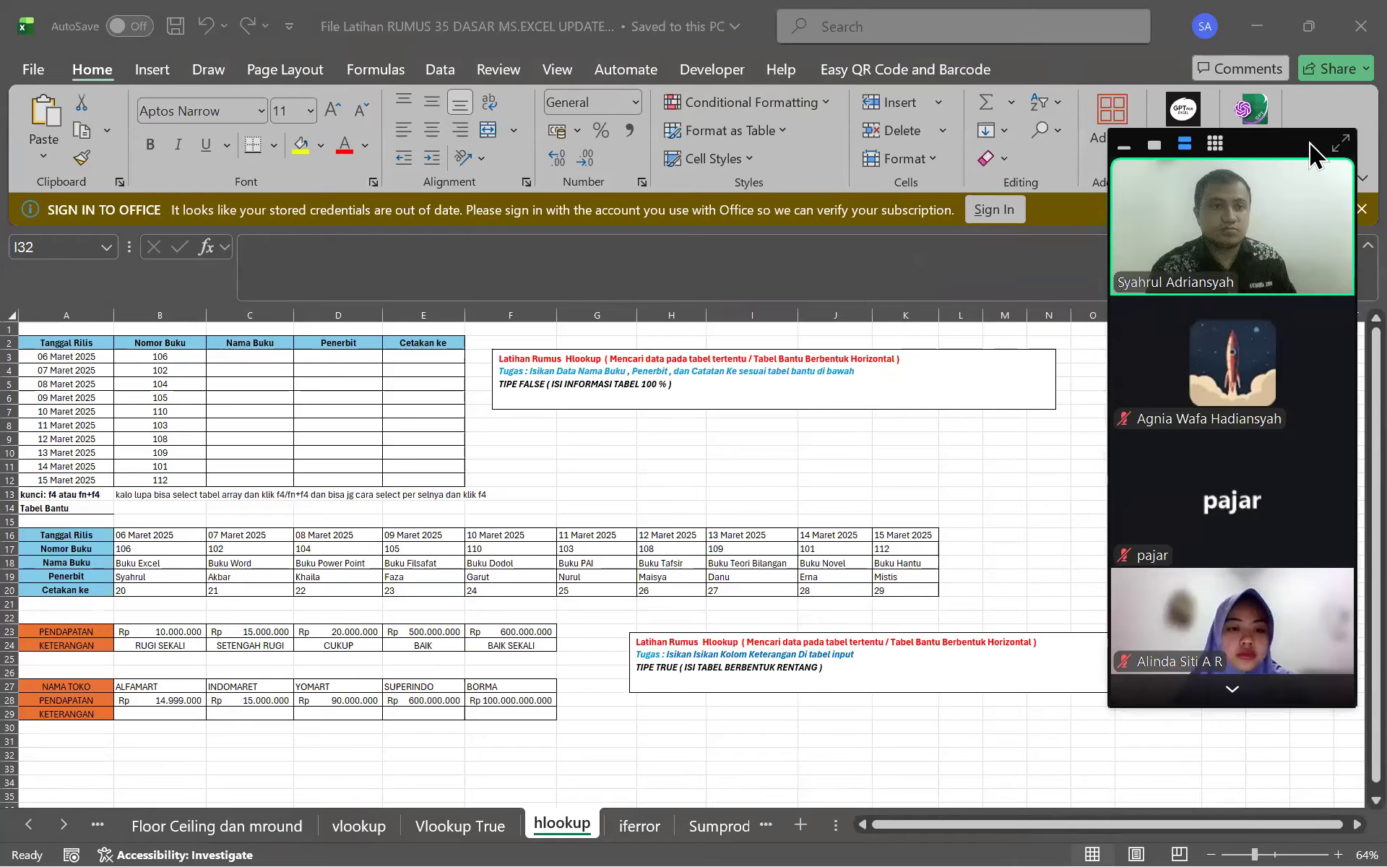
Dismiss the sign-in notice and switch to the 'Concatenate len left mid right' sheet
click(1362, 209)
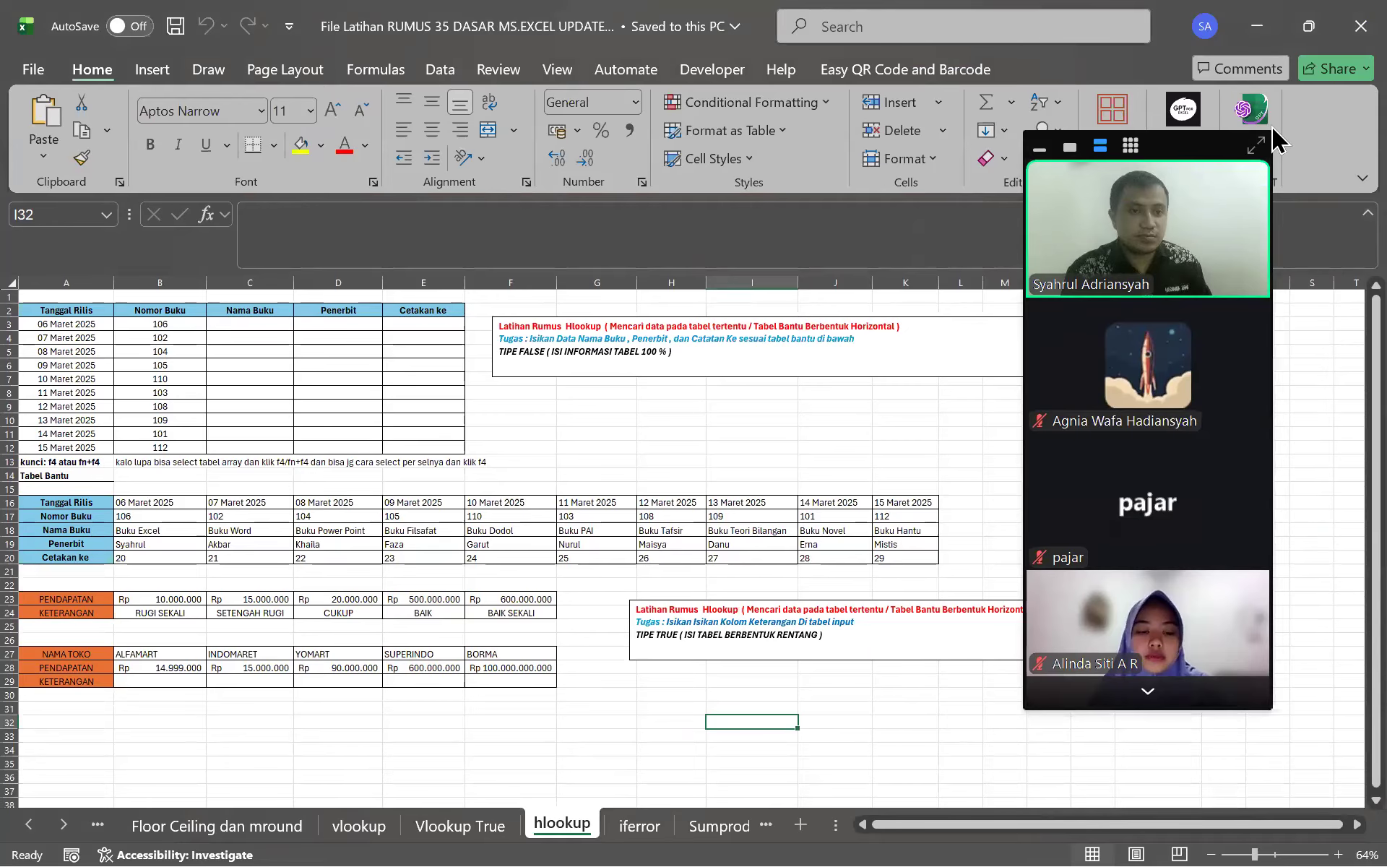
click(197, 826)
click(25, 826)
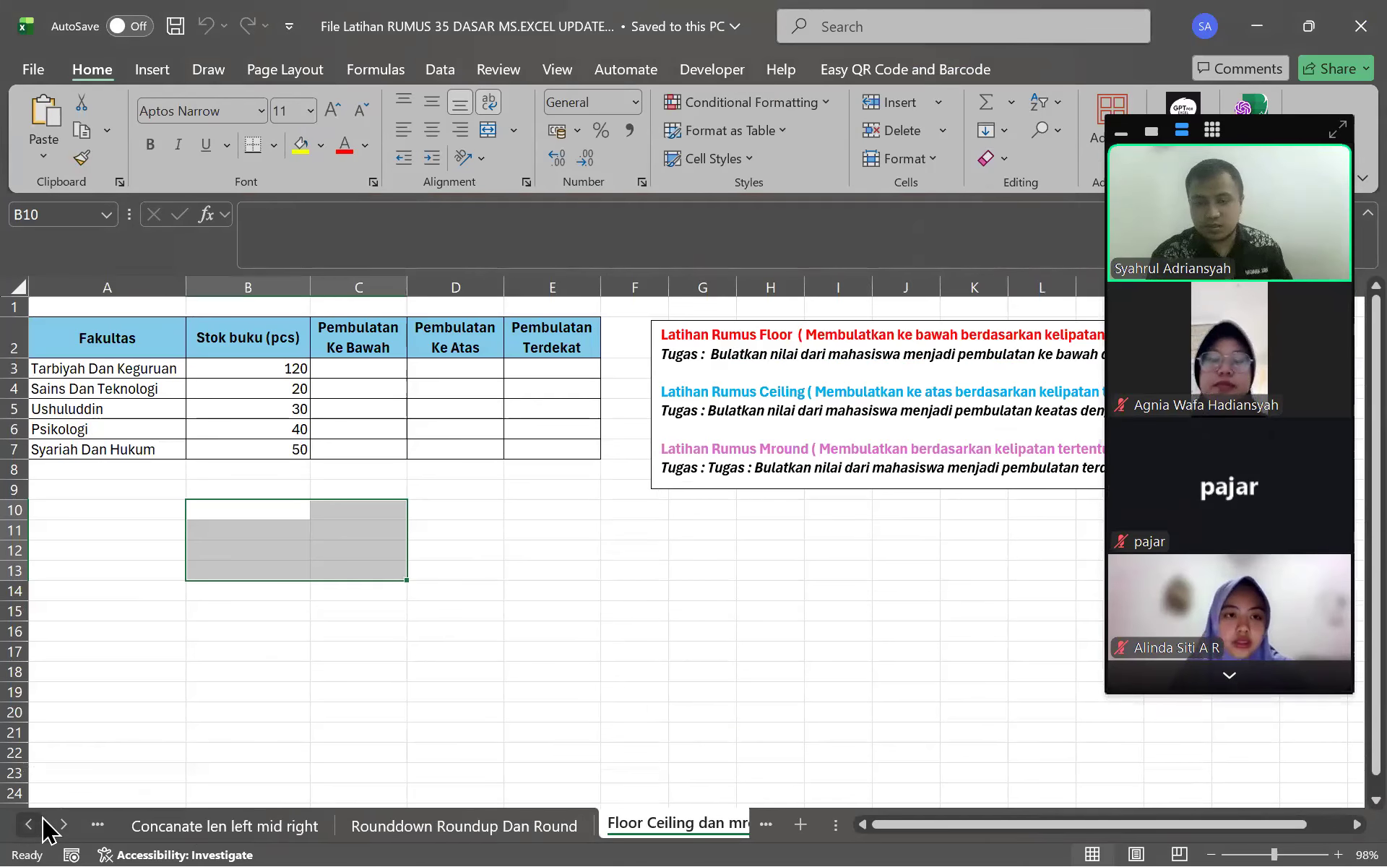
click(464, 825)
click(241, 827)
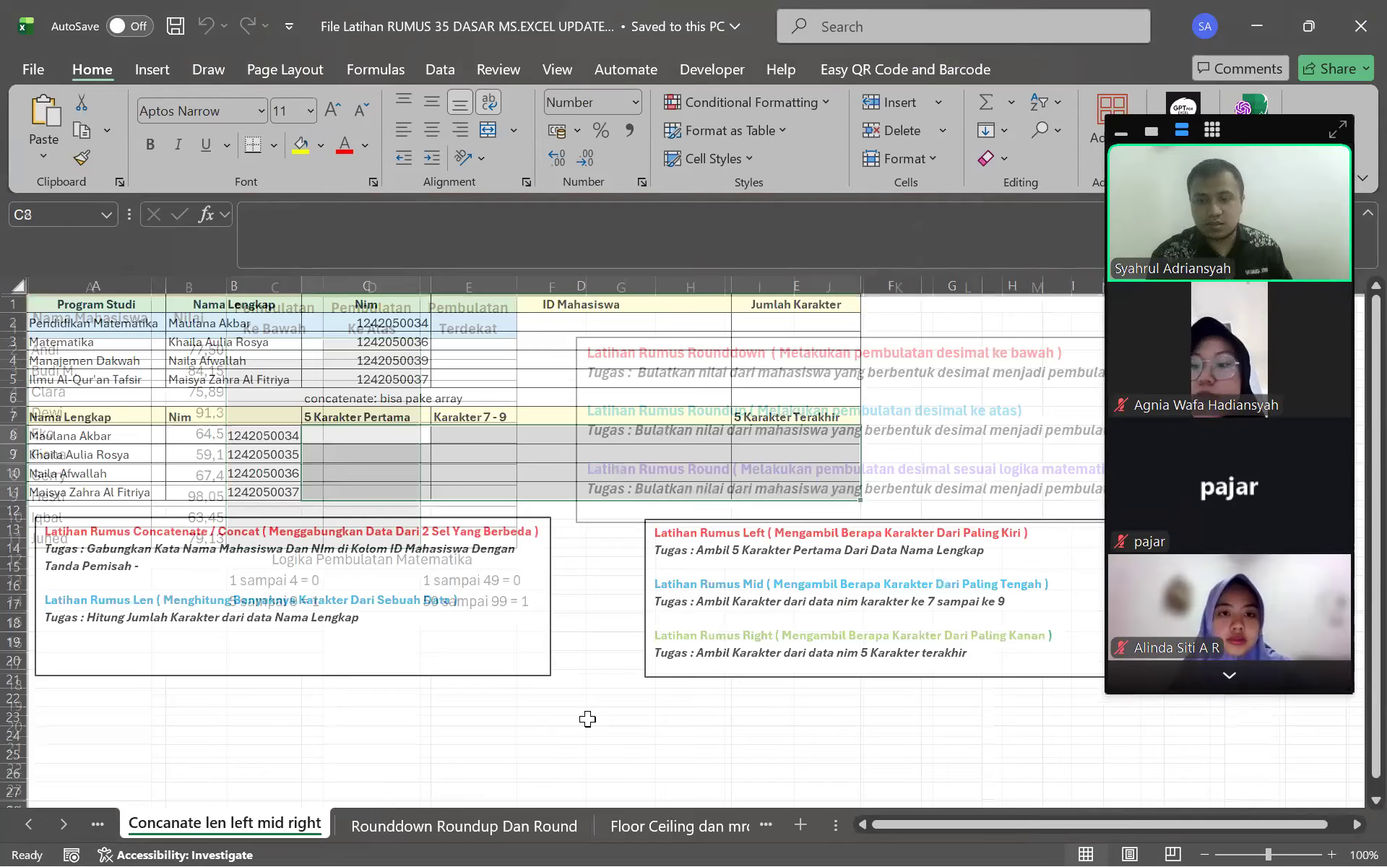
click(586, 716)
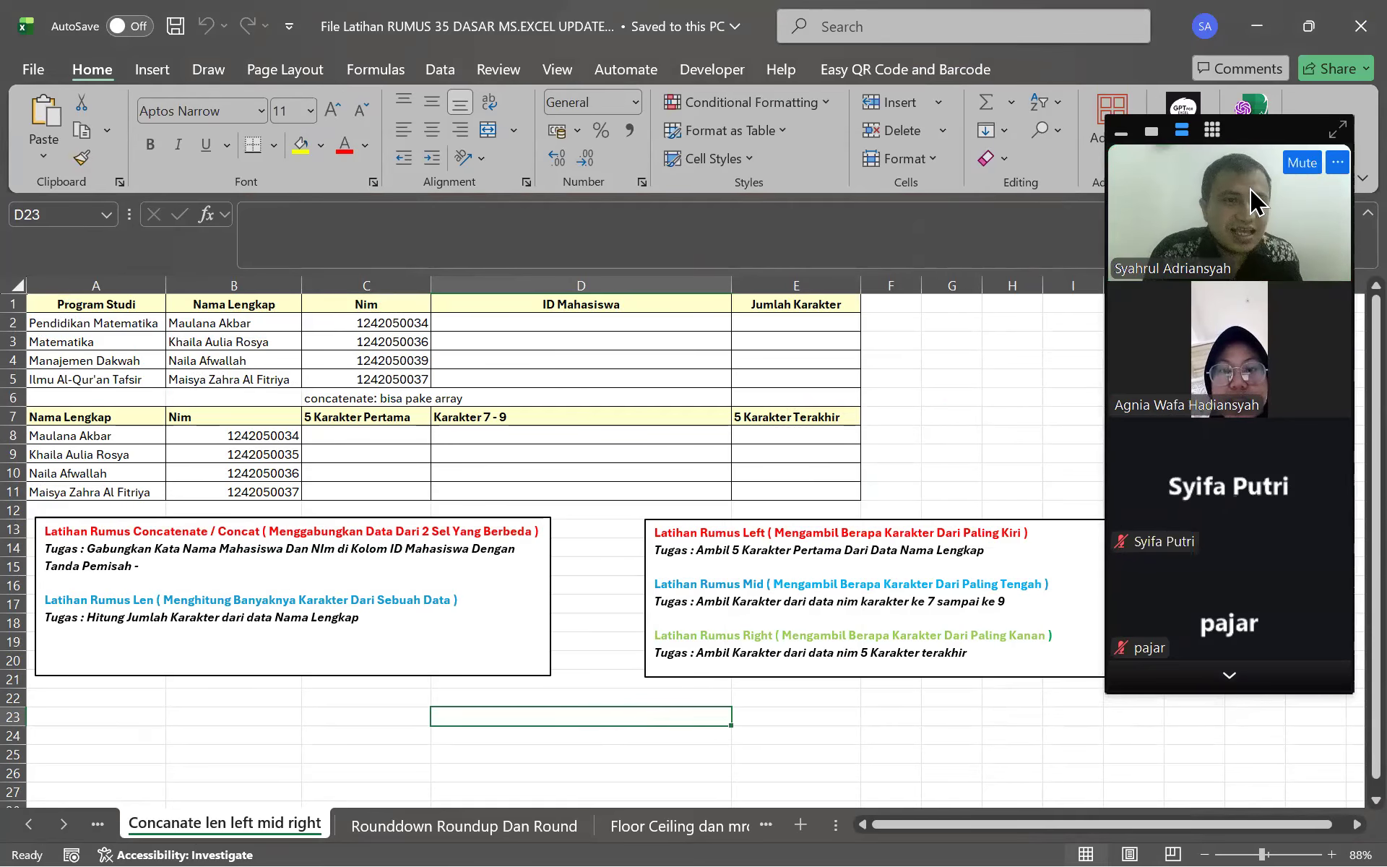
click(1199, 676)
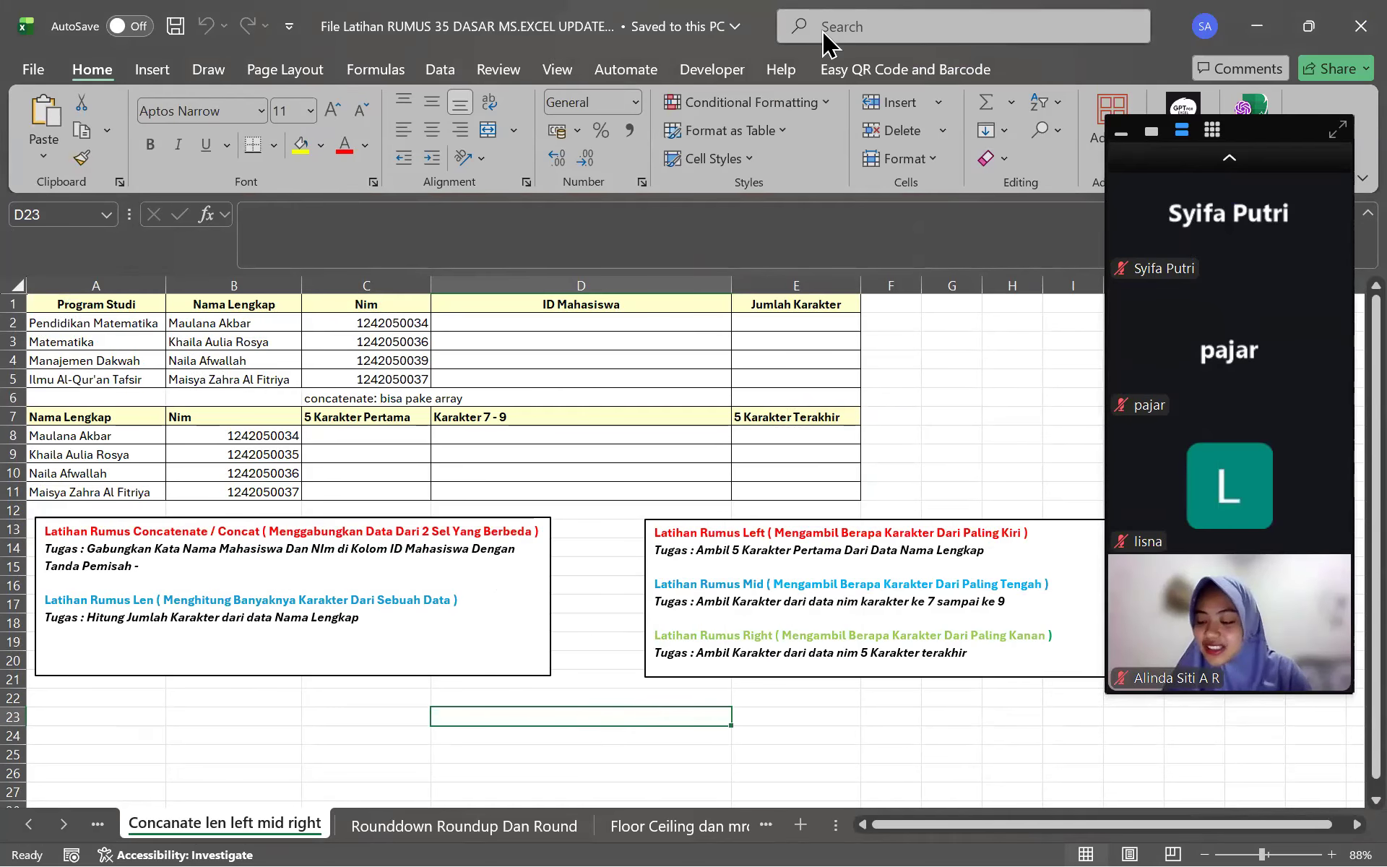
click(1284, 168)
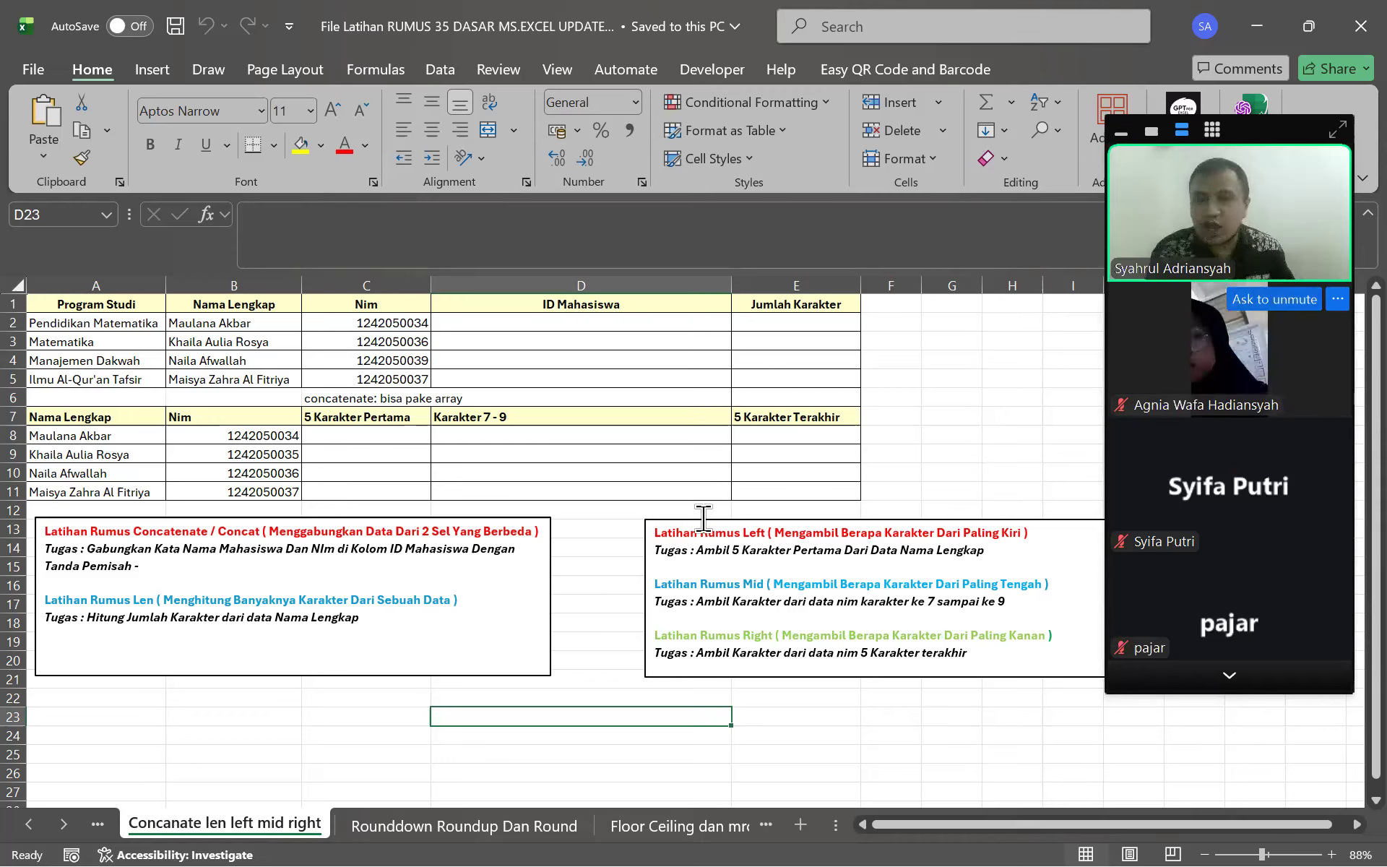
click(979, 455)
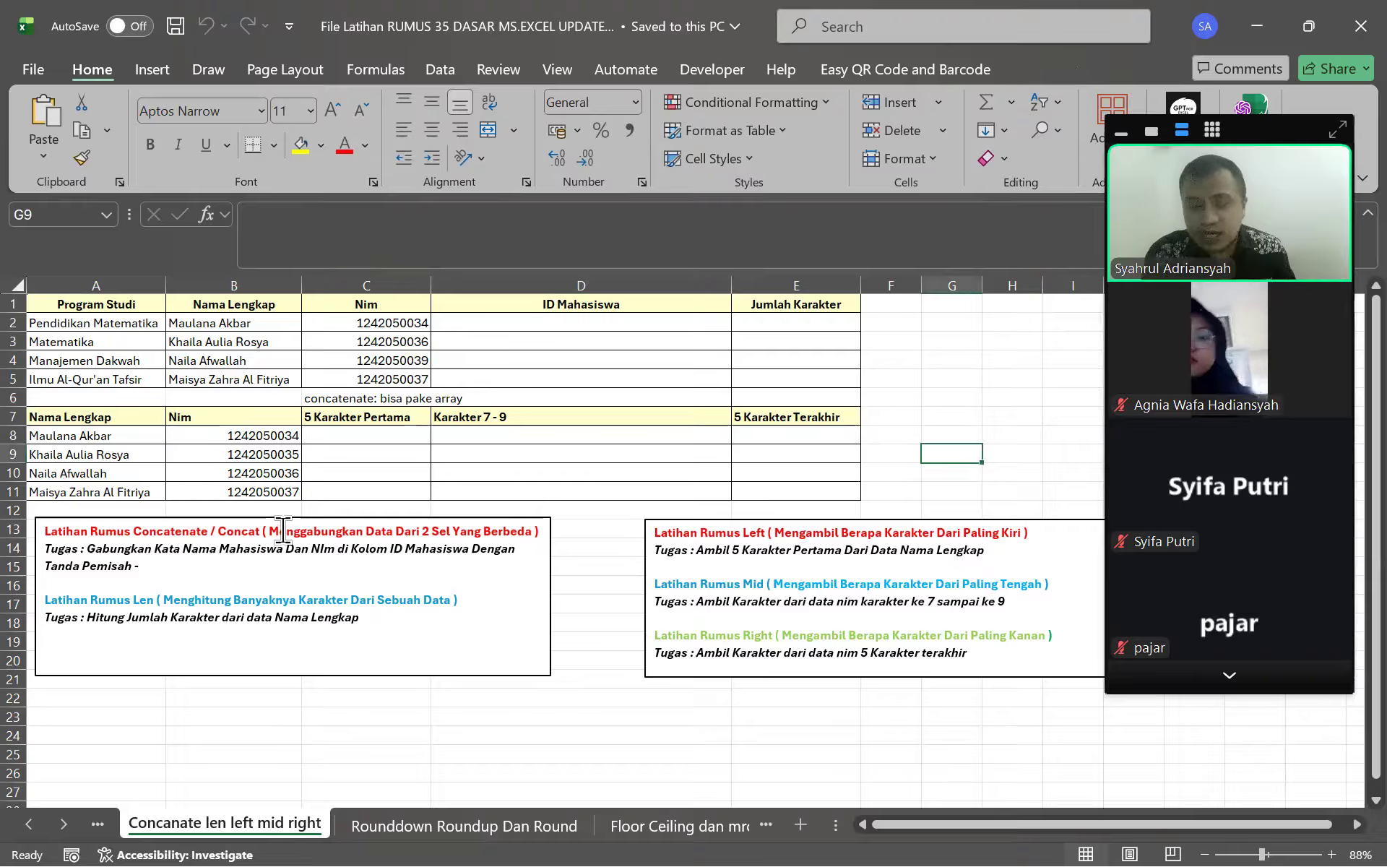
click(1236, 685)
click(1236, 169)
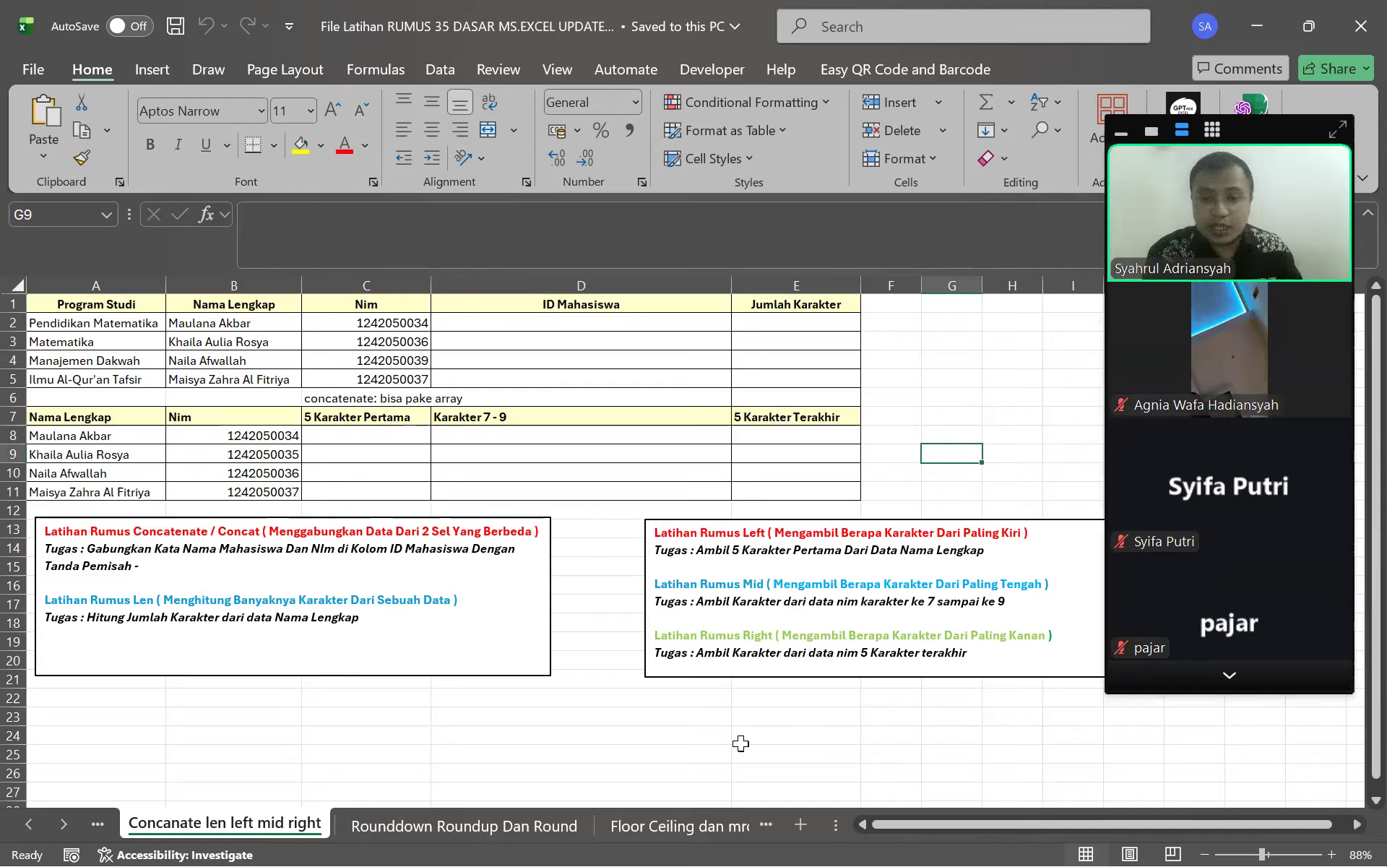
click(736, 717)
click(572, 751)
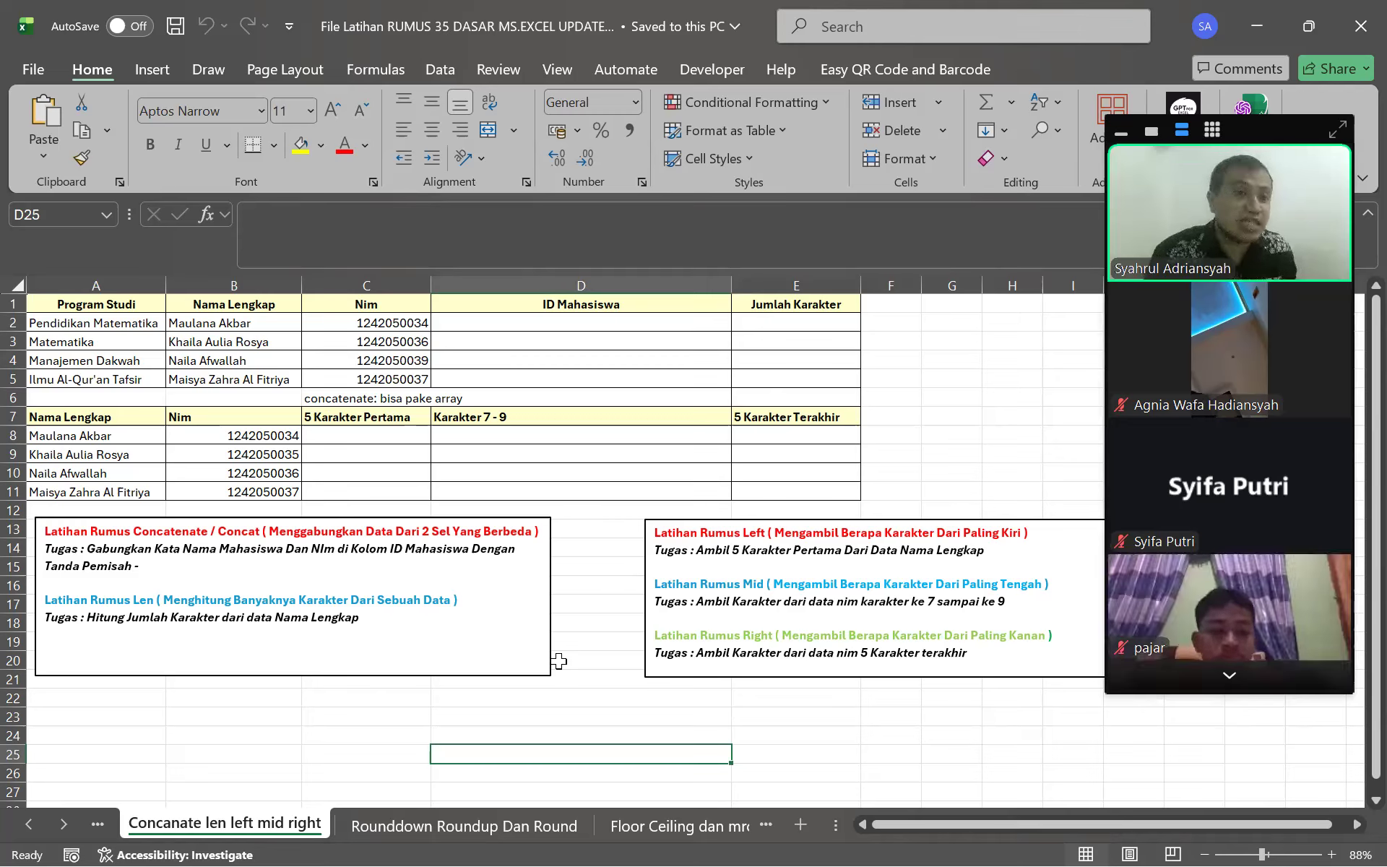
click(1192, 685)
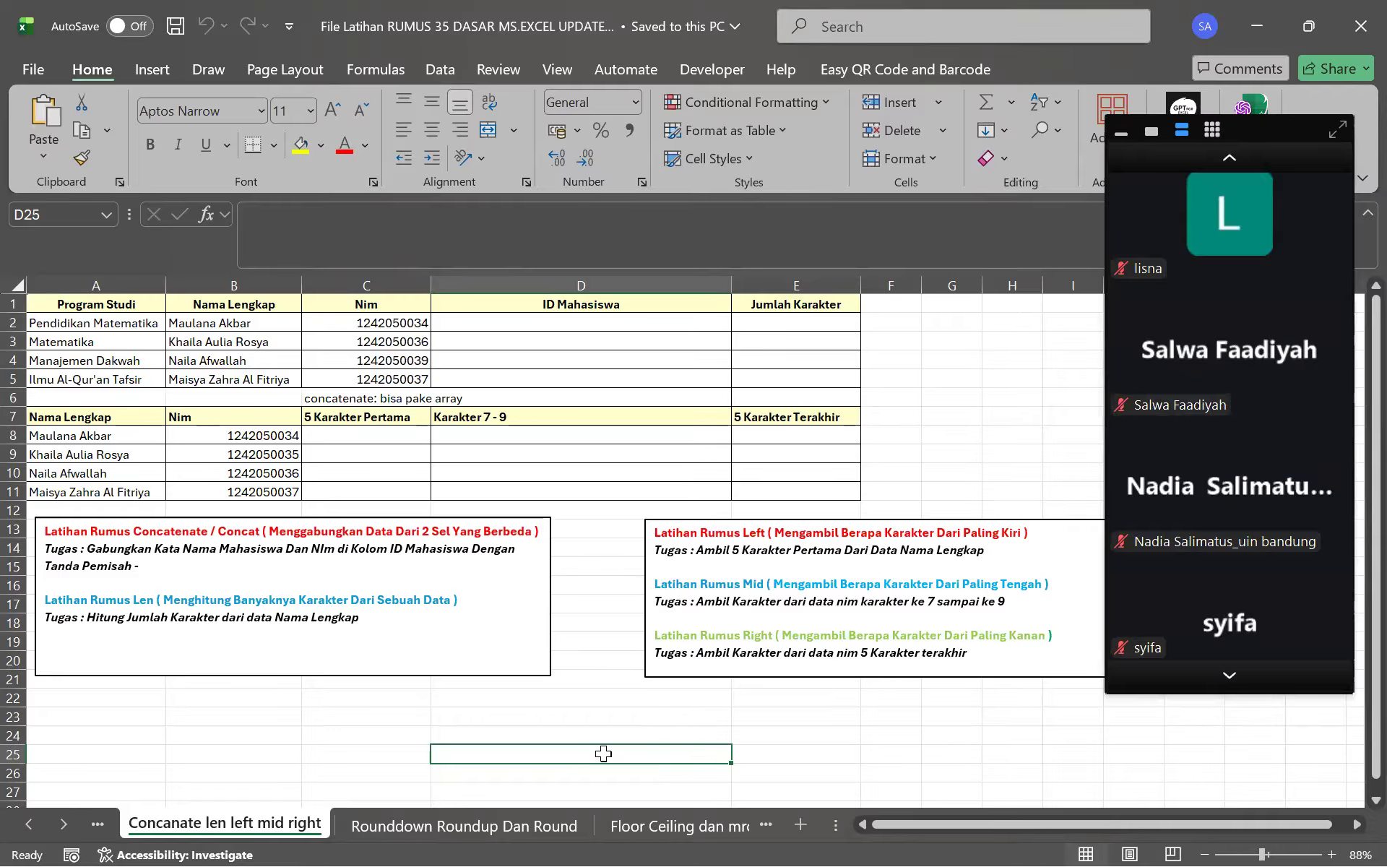
Enter the sample values A, B, 12 and 1 in D25:D28
text(A)
key(Return)
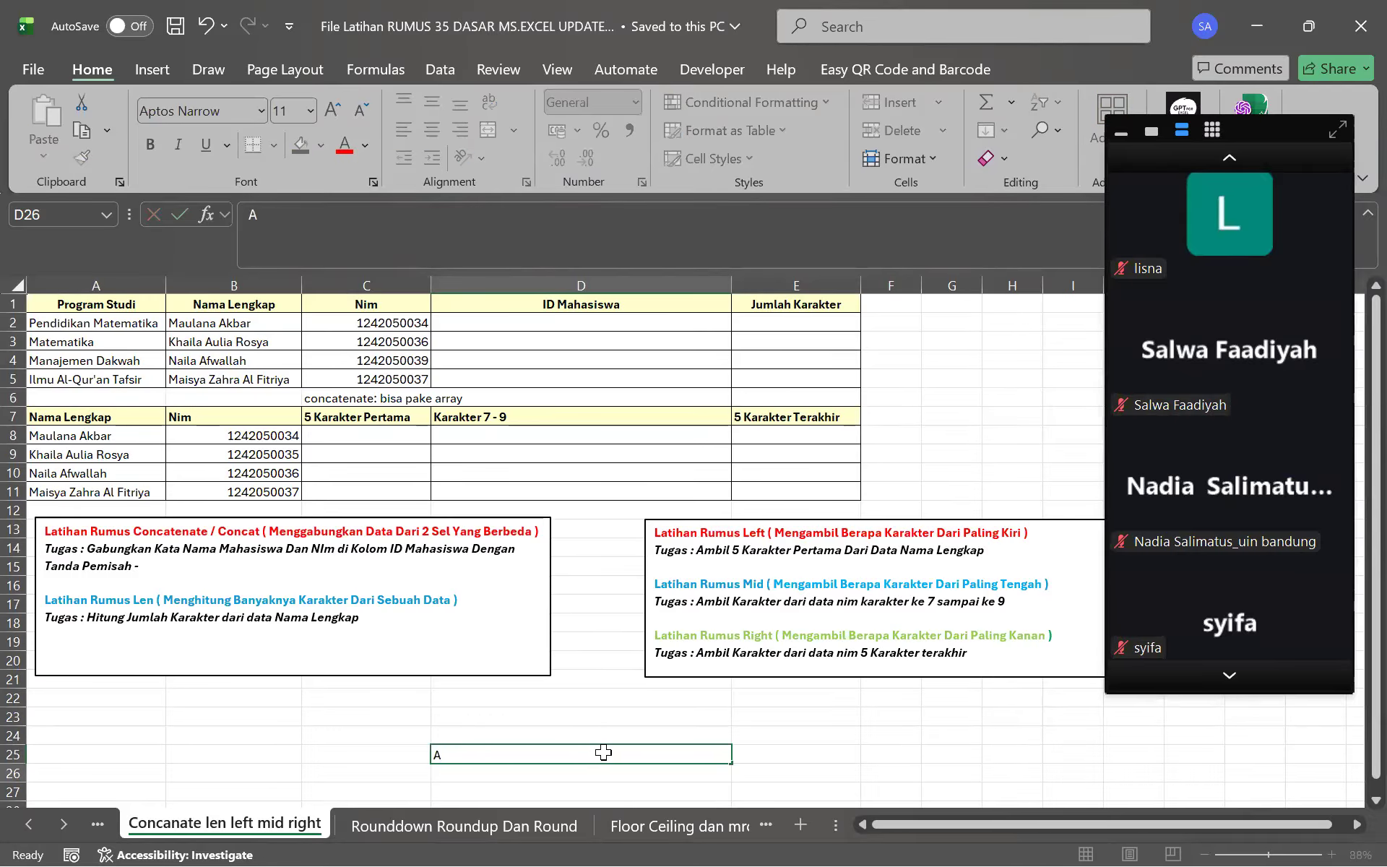
text(B)
key(Return)
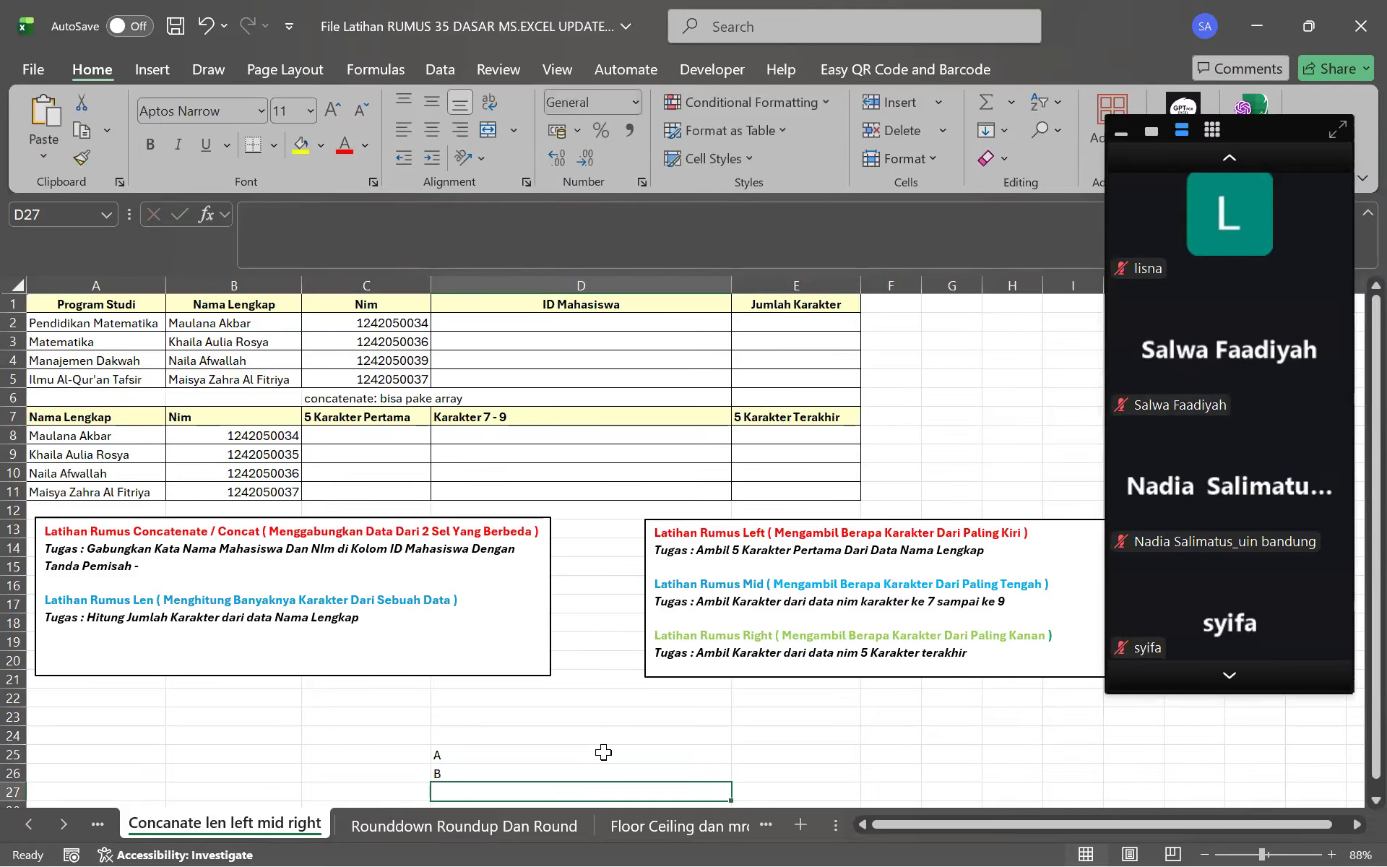
text(12)
key(Return)
text(1)
key(Return)
key(Up)
key(Up)
key(Up)
key(Up)
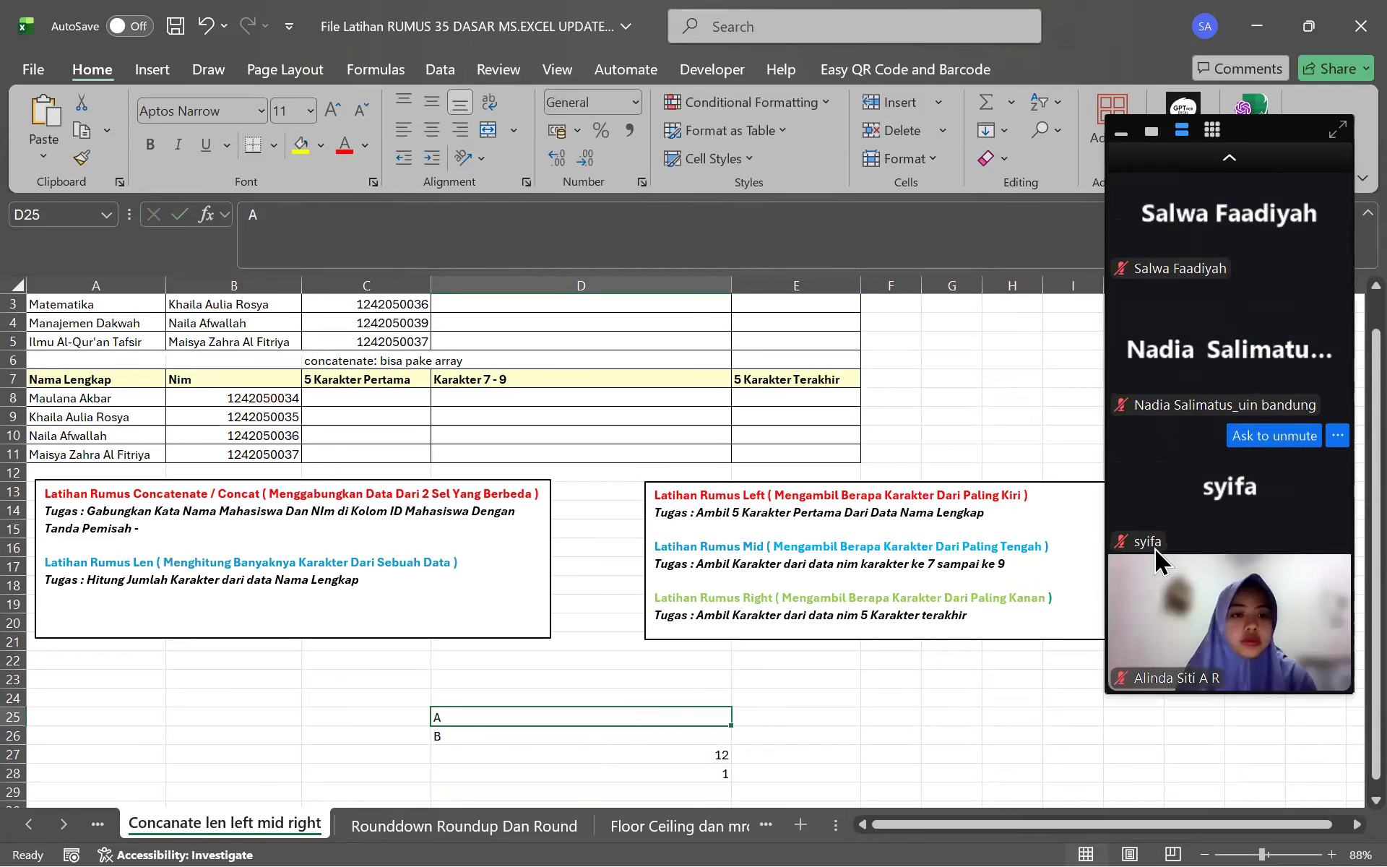
key(Down)
key(Down)
key(Down)
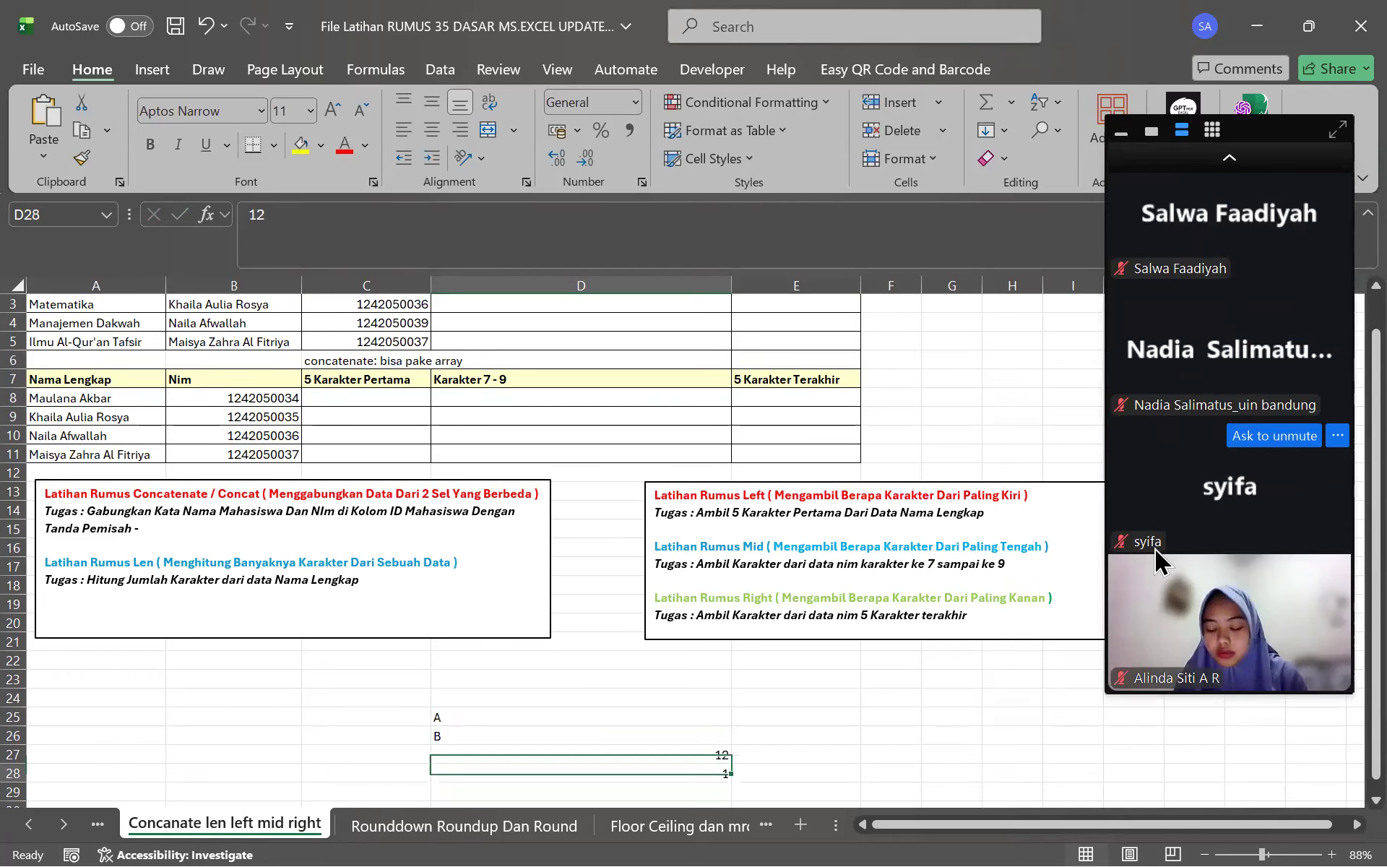
Store the symbol string @!~#$%^&*() in D29 as text with a leading apostrophe
text(@)
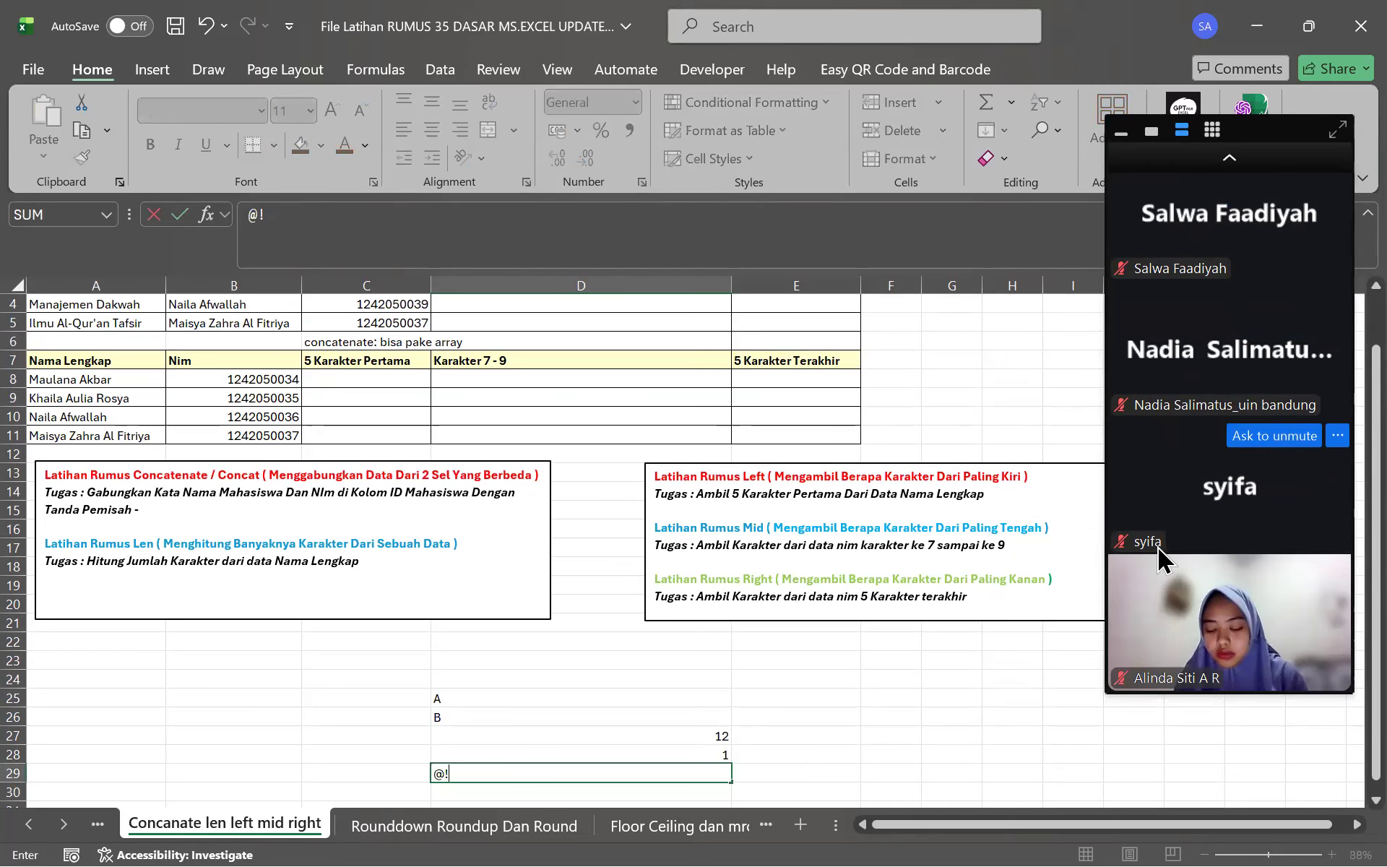
text(!~#$%^&*(()
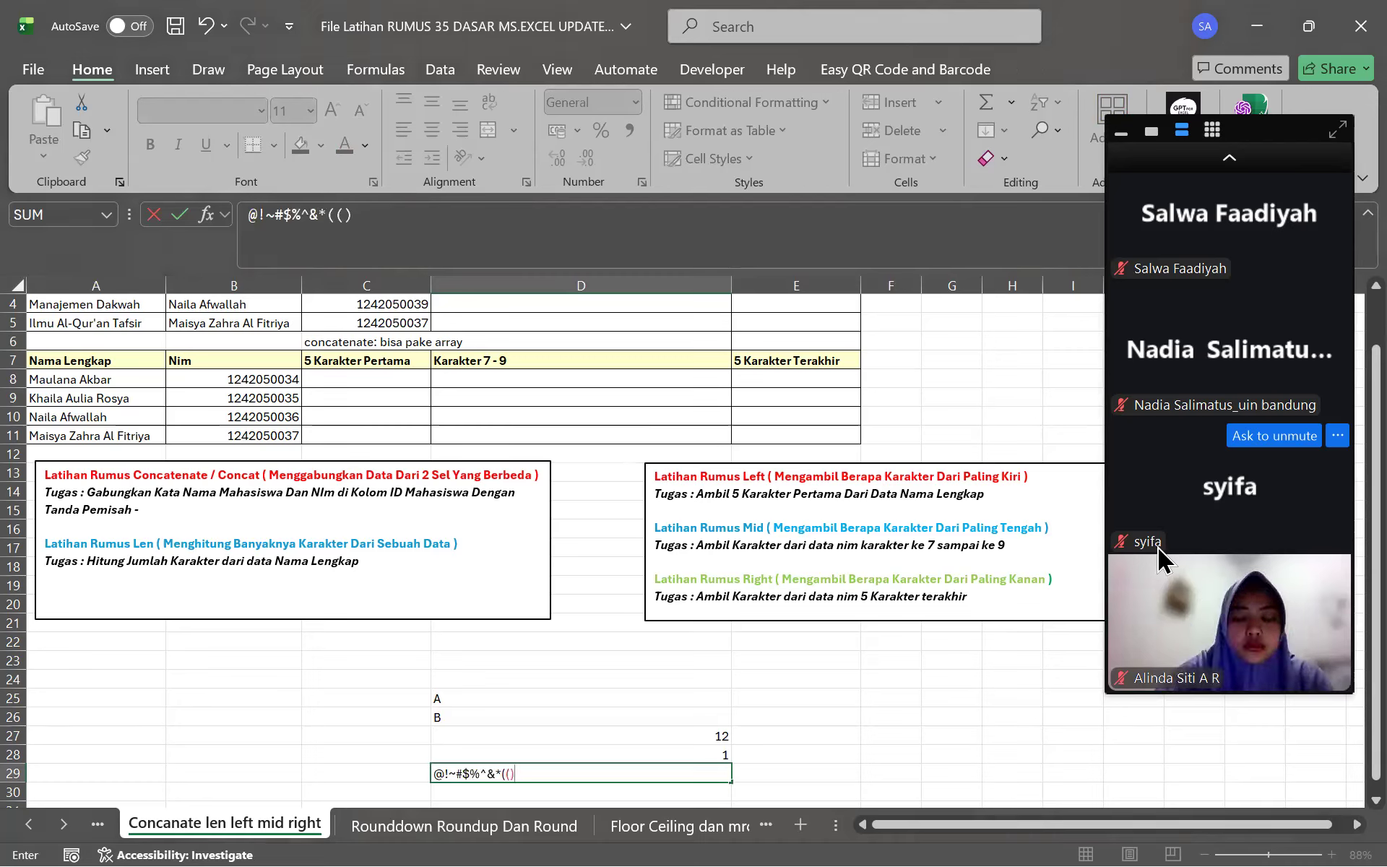
click(540, 772)
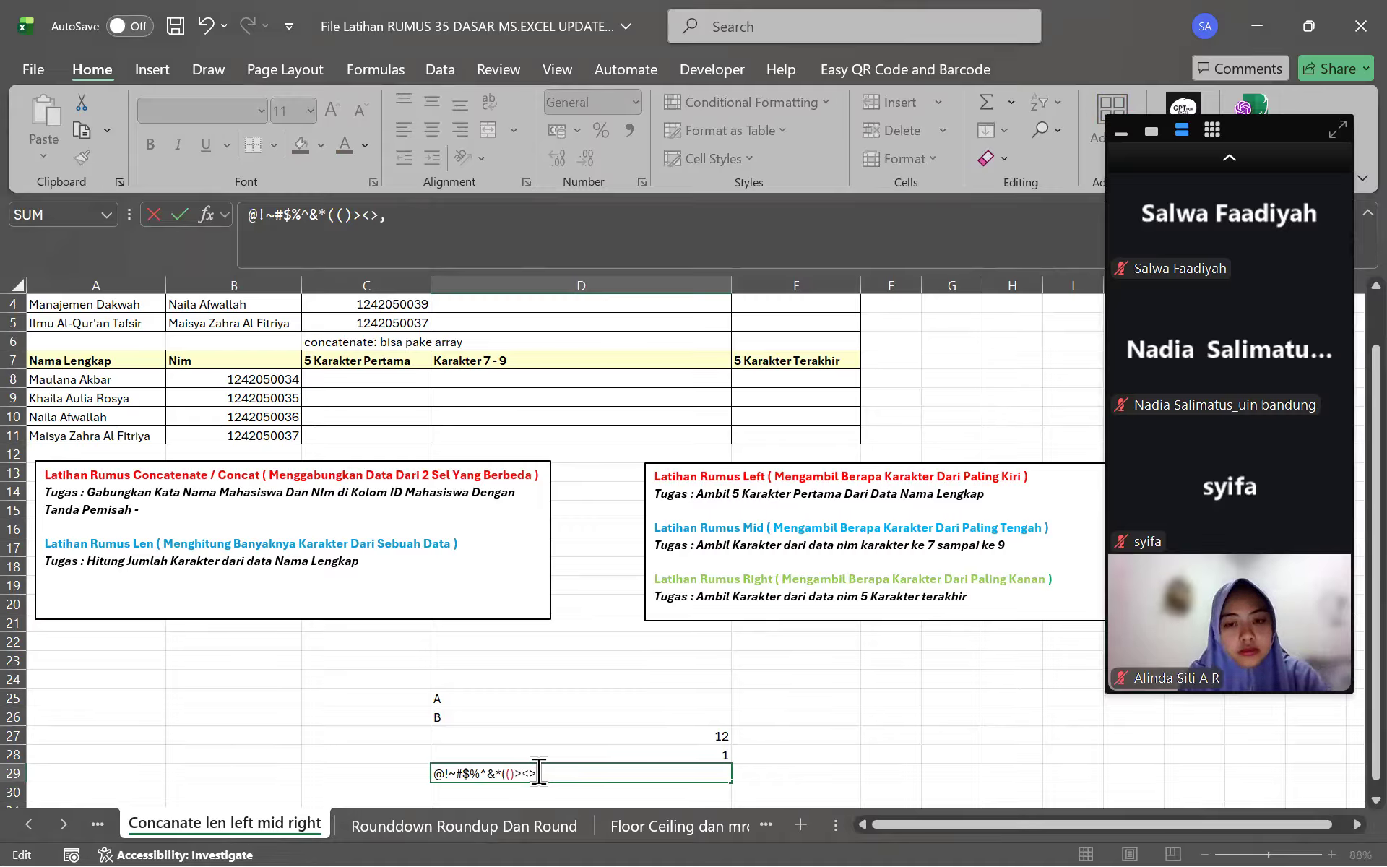
key(Return)
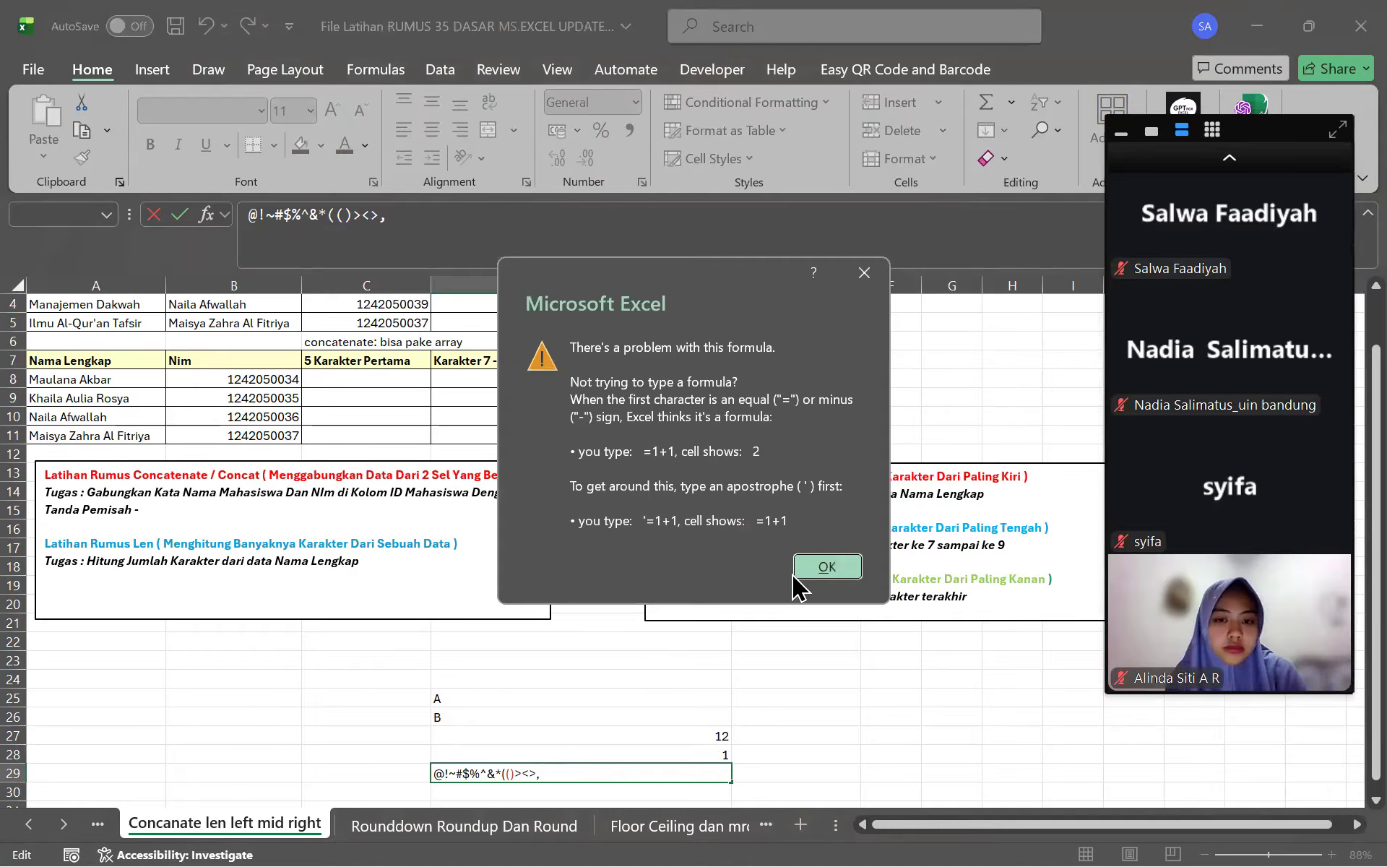
click(824, 567)
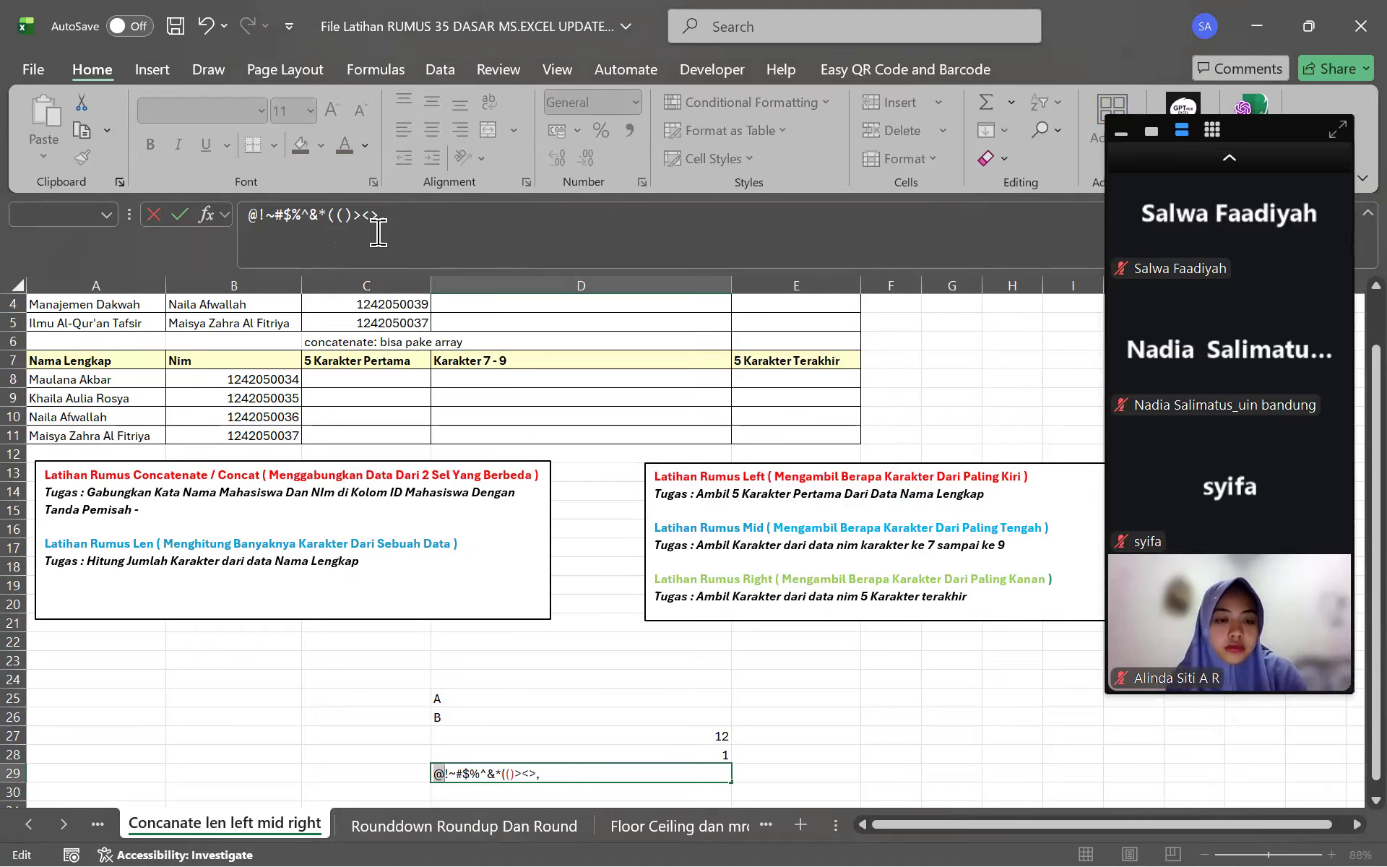
drag(383, 229, 151, 245)
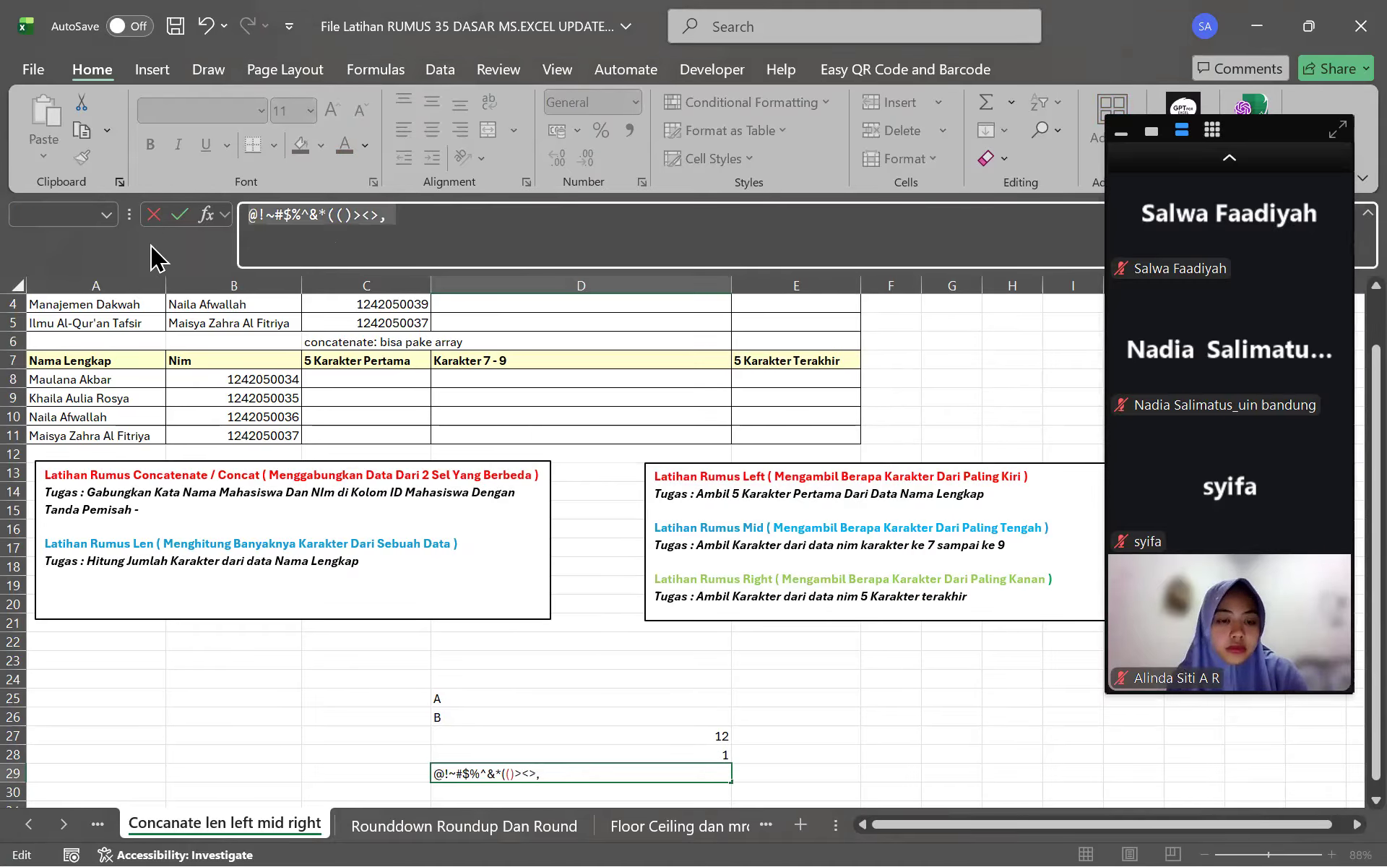
click(246, 215)
text(')
key(Return)
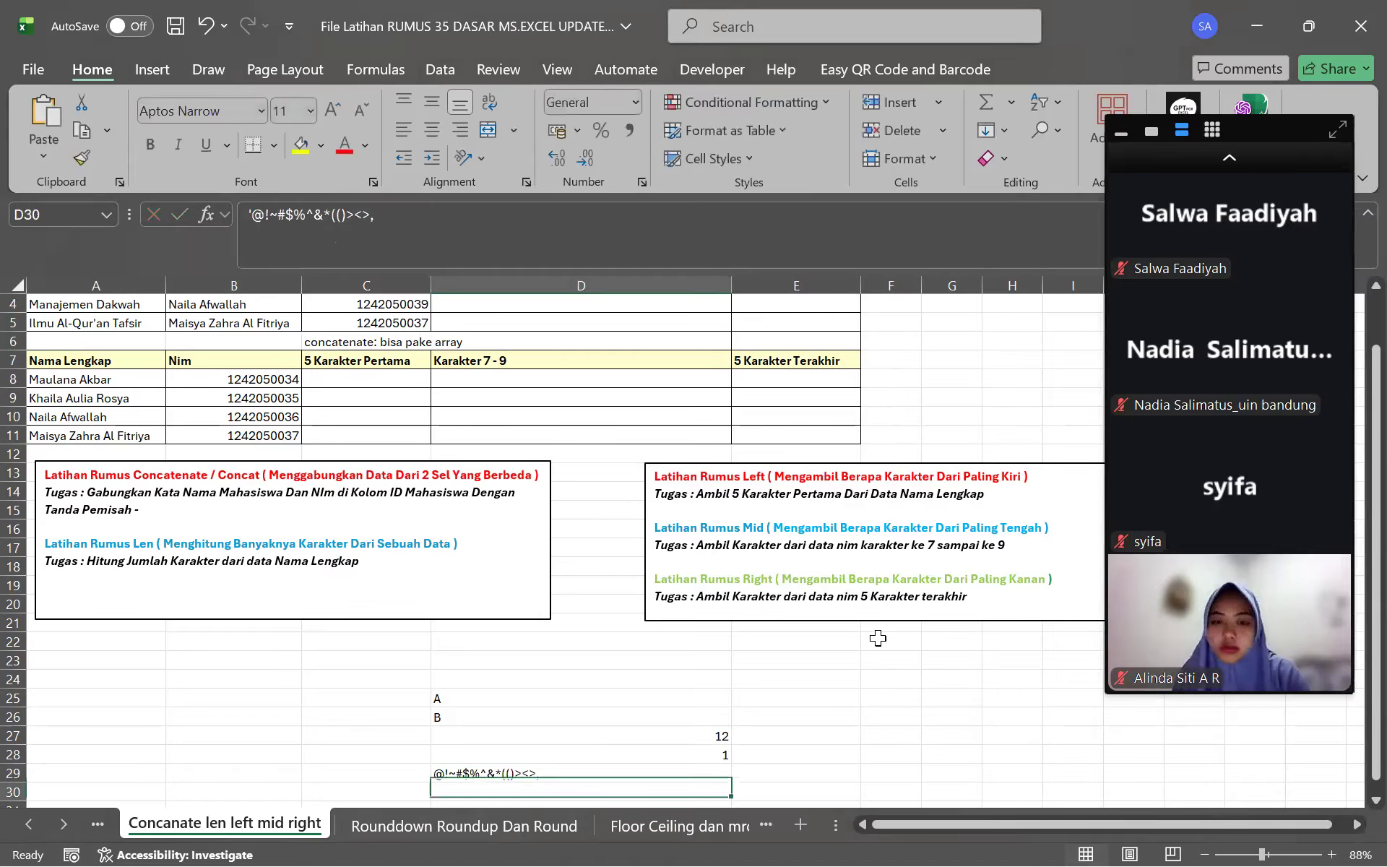
drag(668, 771, 669, 755)
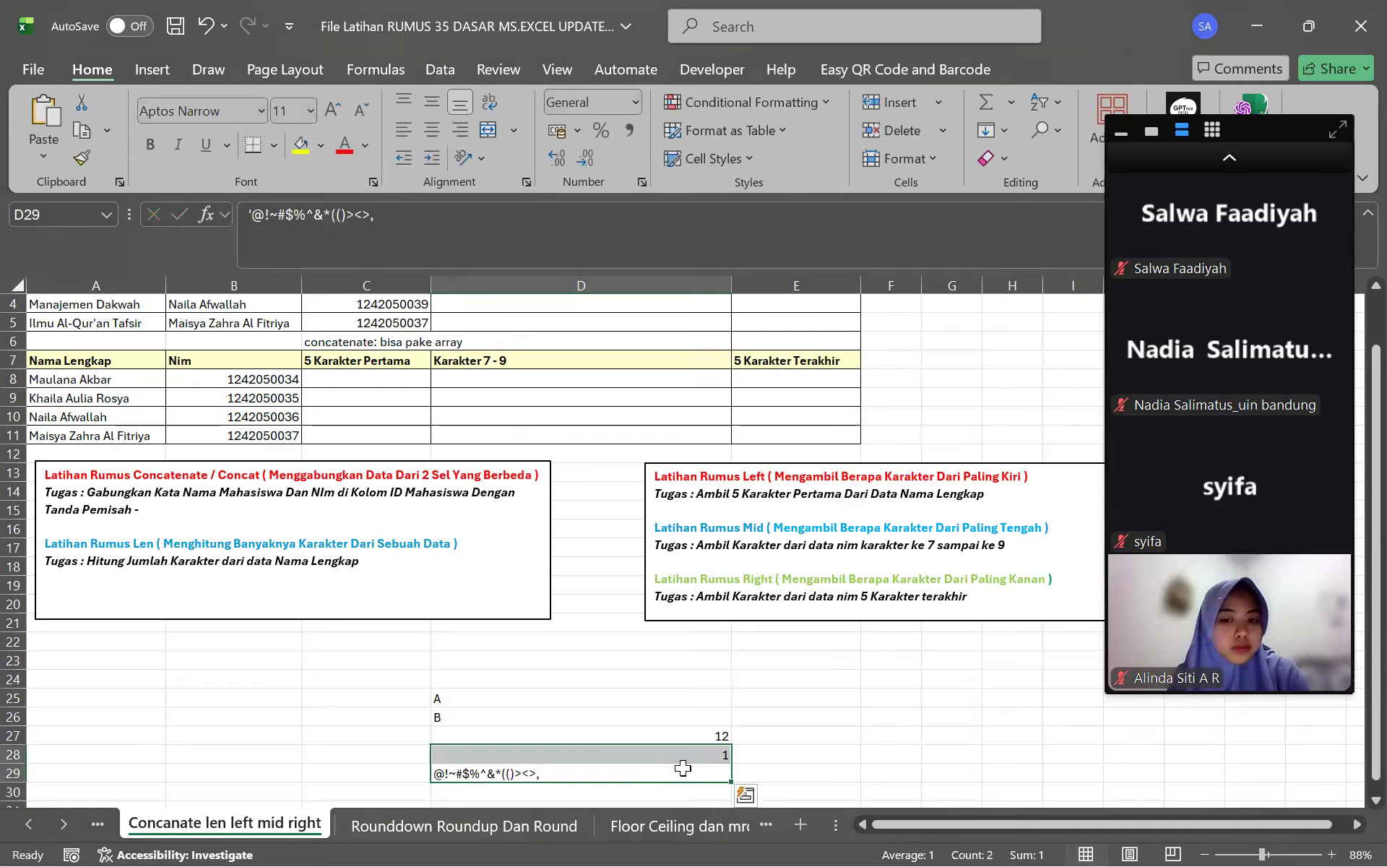
click(683, 768)
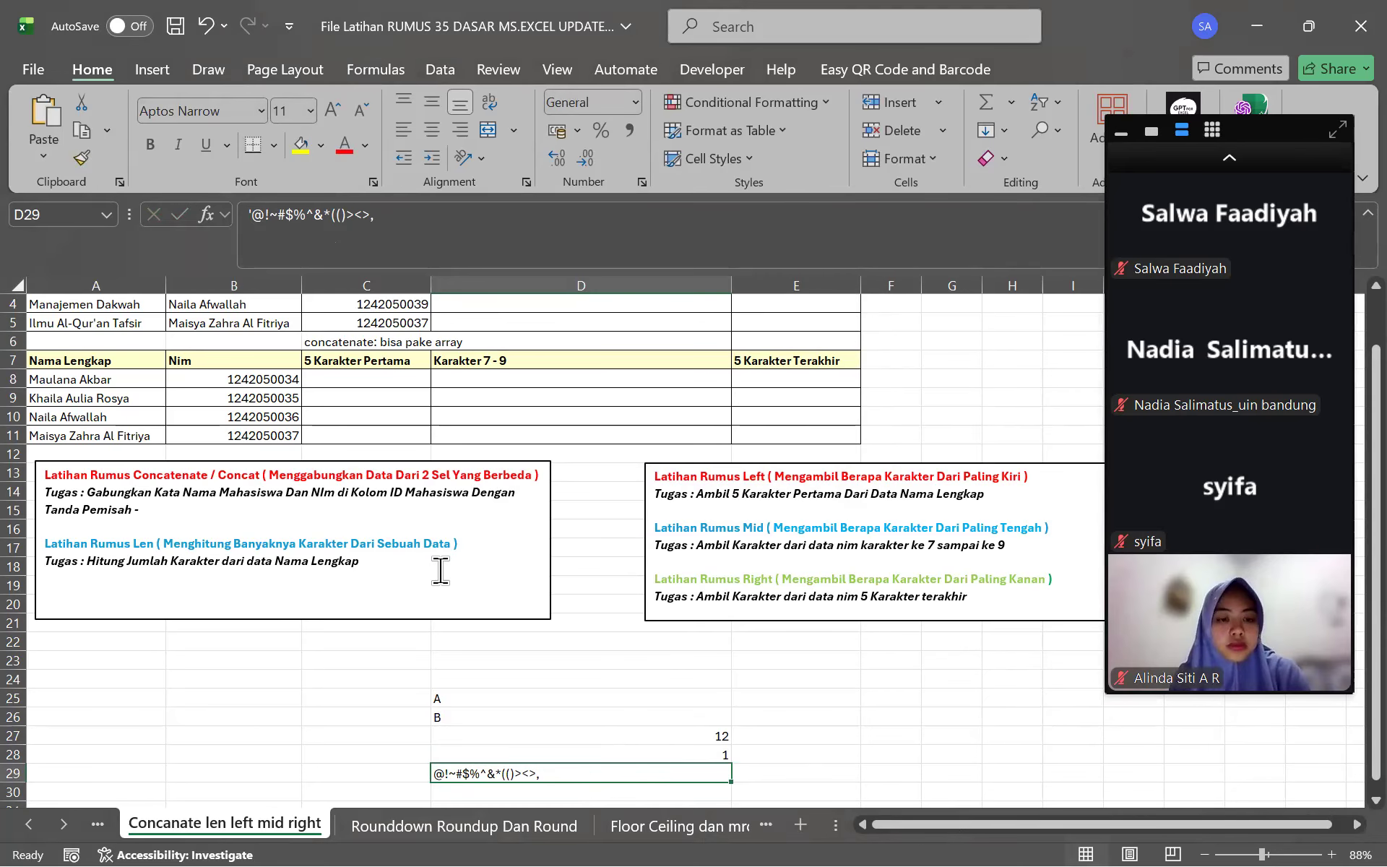
Add a smiling face emoji as a test entry in D30
scroll(440, 571, up, 1)
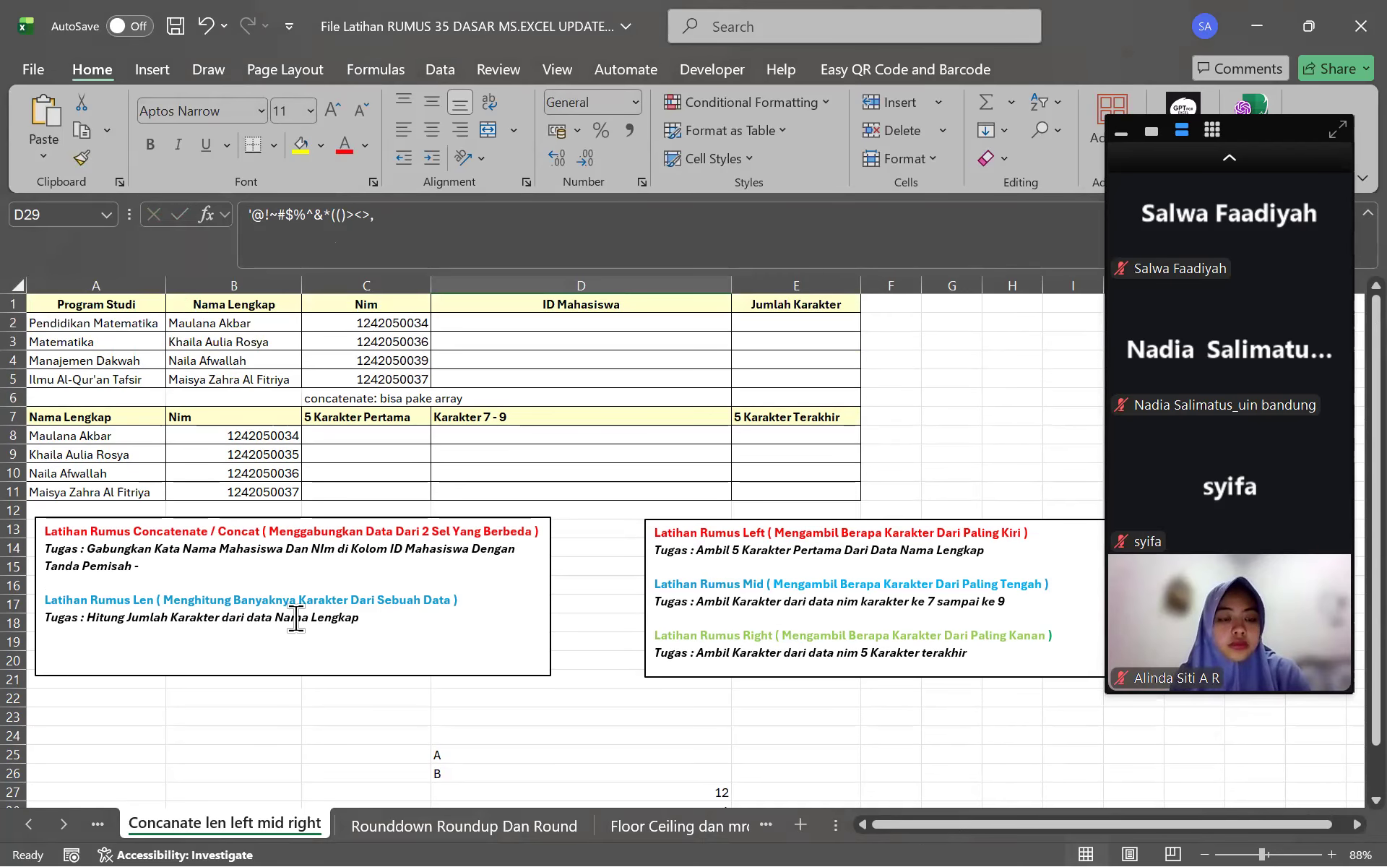
scroll(458, 644, down, 3)
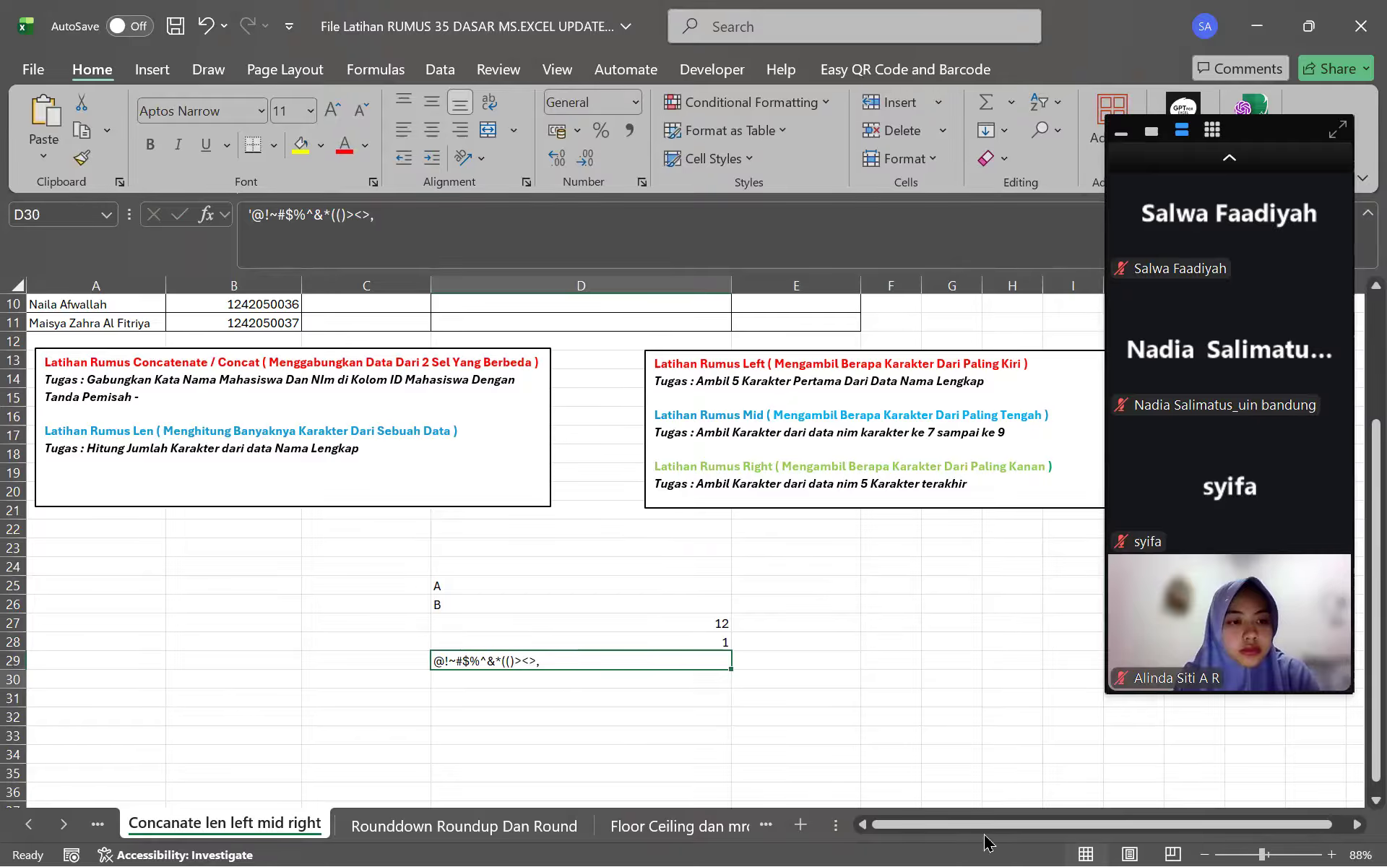
key(Return)
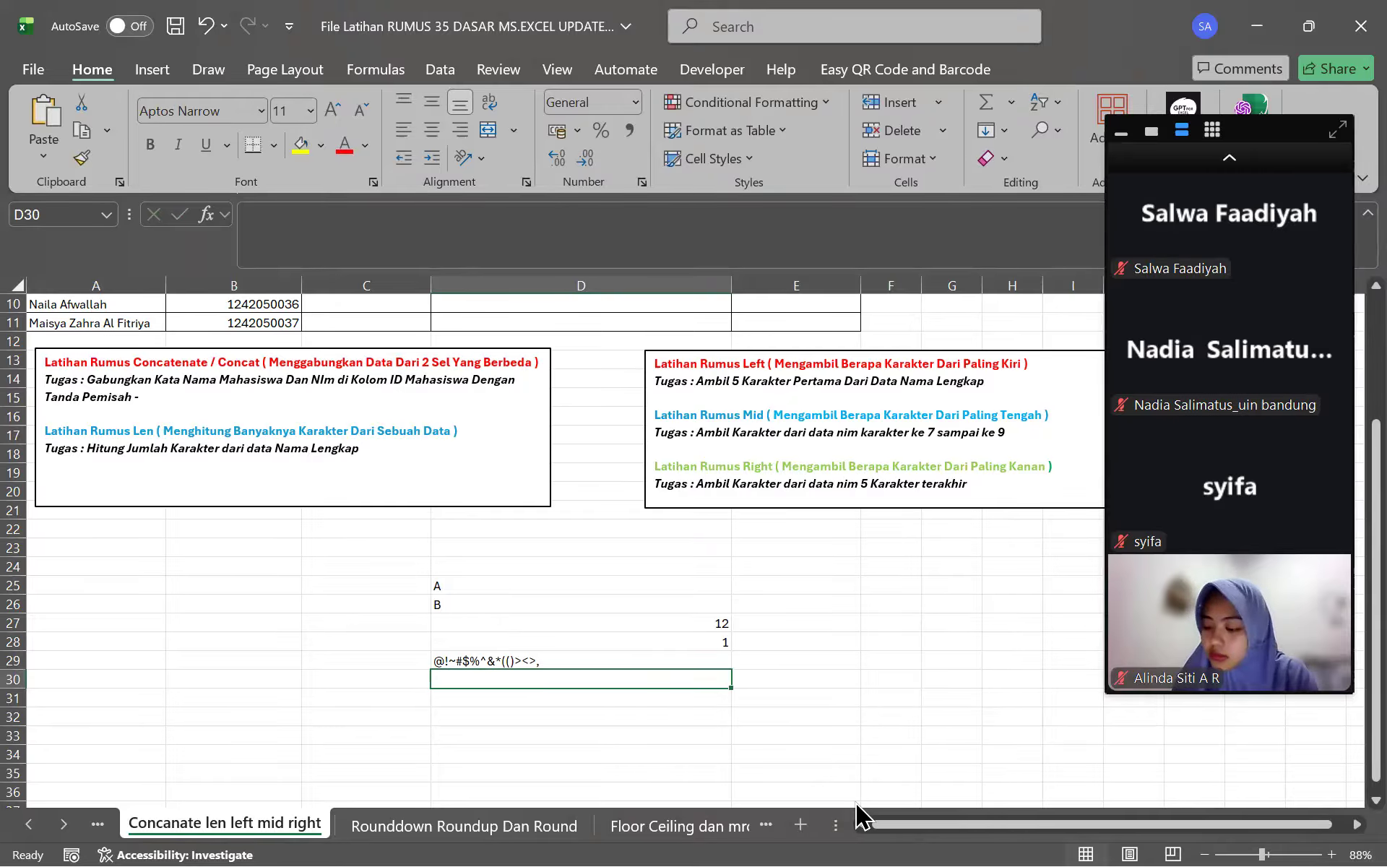
key(super+period)
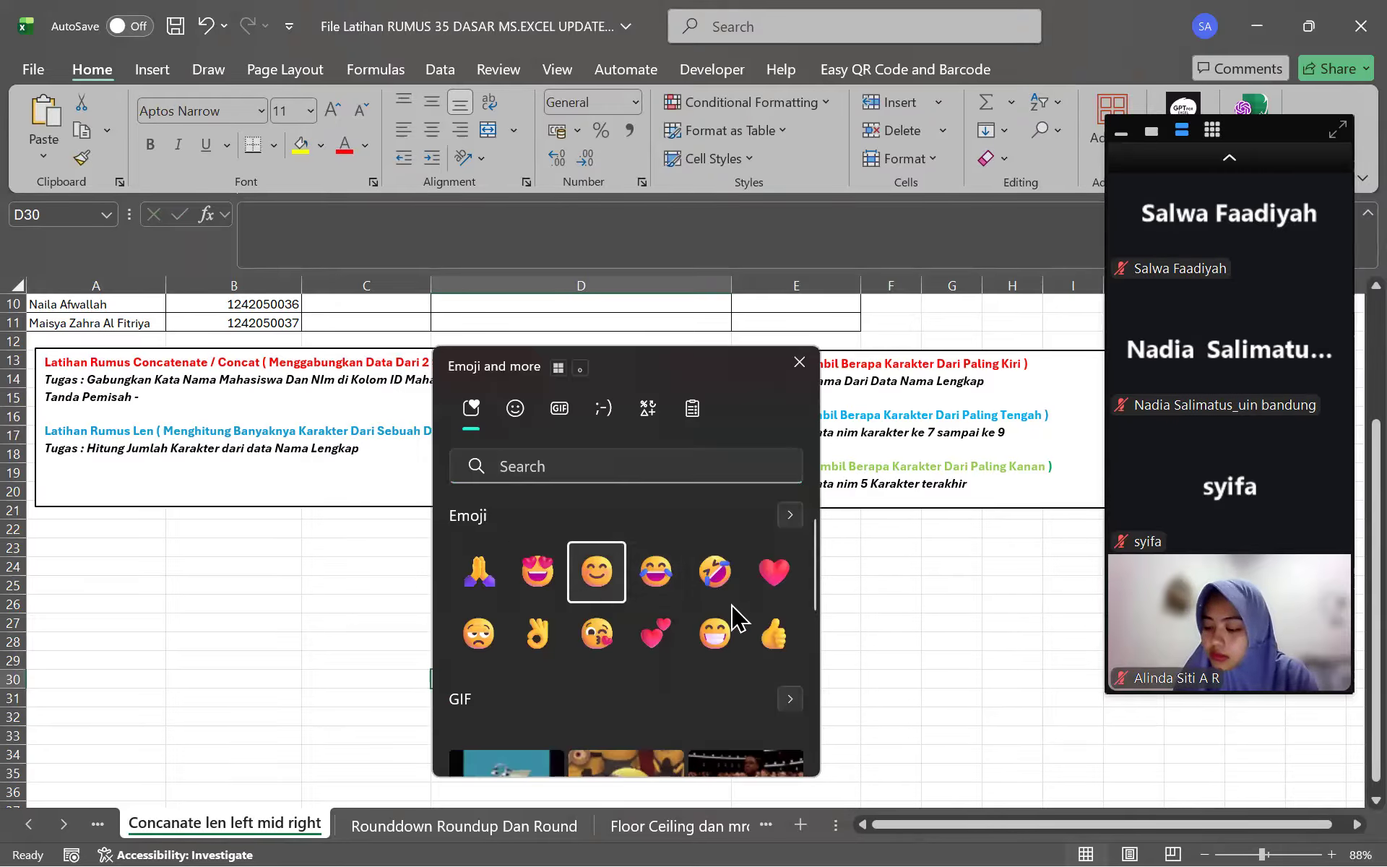
key(Return)
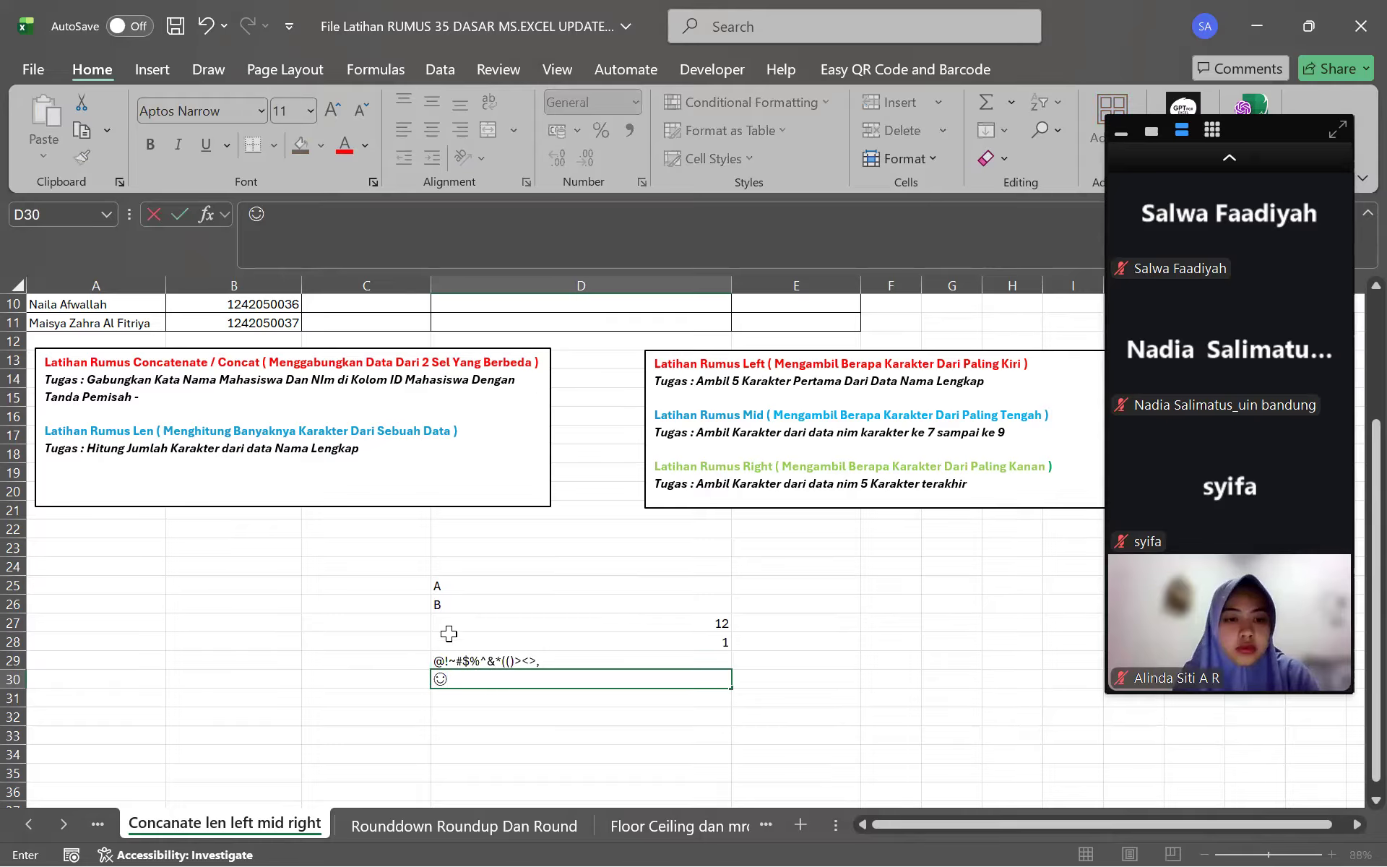
key(Return)
key(Return)
key(Return)
click(440, 677)
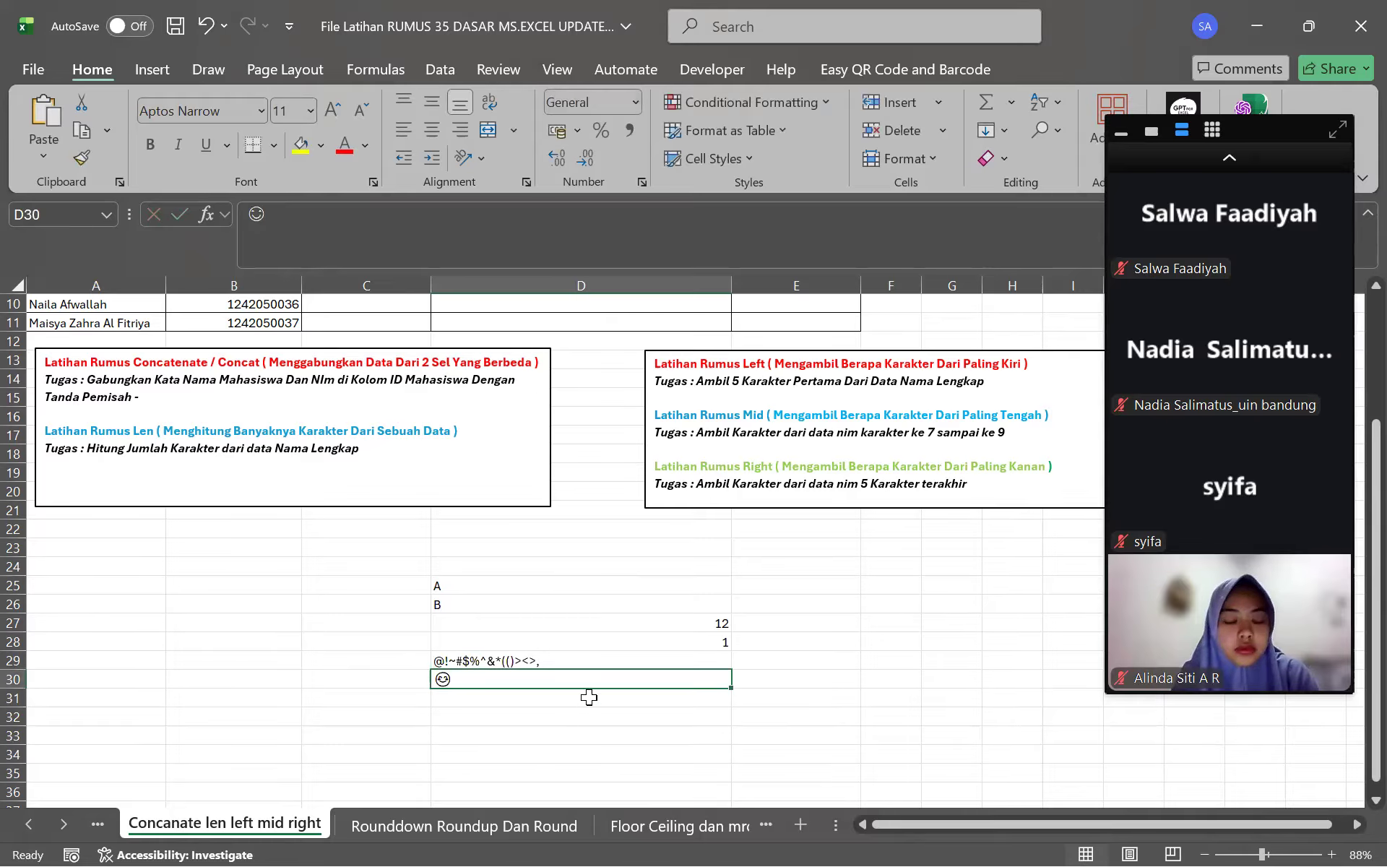
click(1234, 158)
Delete all the test entries in D25:D30 and scroll back to the top
click(671, 712)
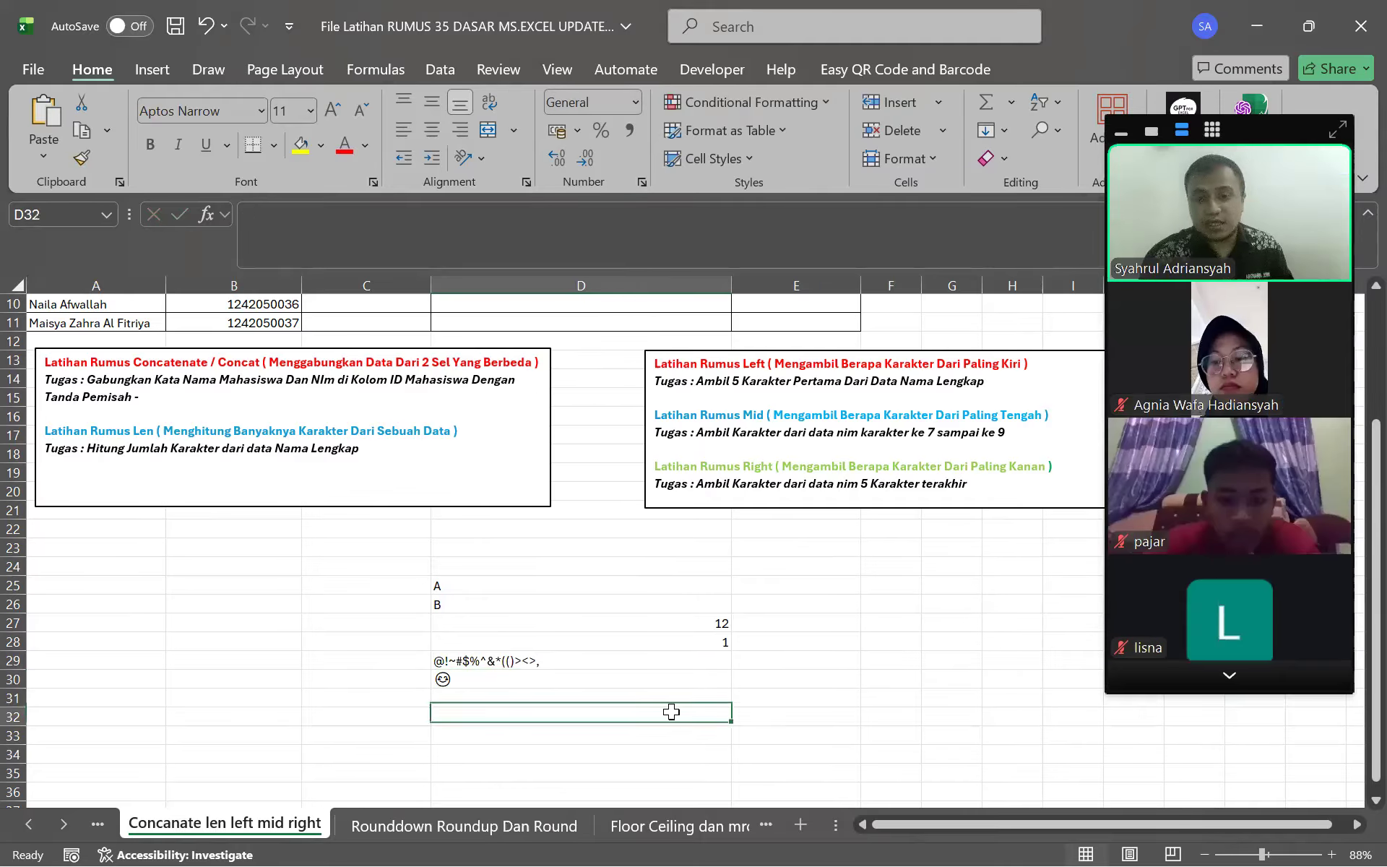
key(Up)
key(Up)
key(Delete)
key(Up)
key(Delete)
key(Up)
key(Delete)
key(Up)
key(Delete)
key(Up)
key(Delete)
key(Up)
key(Delete)
scroll(638, 693, up, 3)
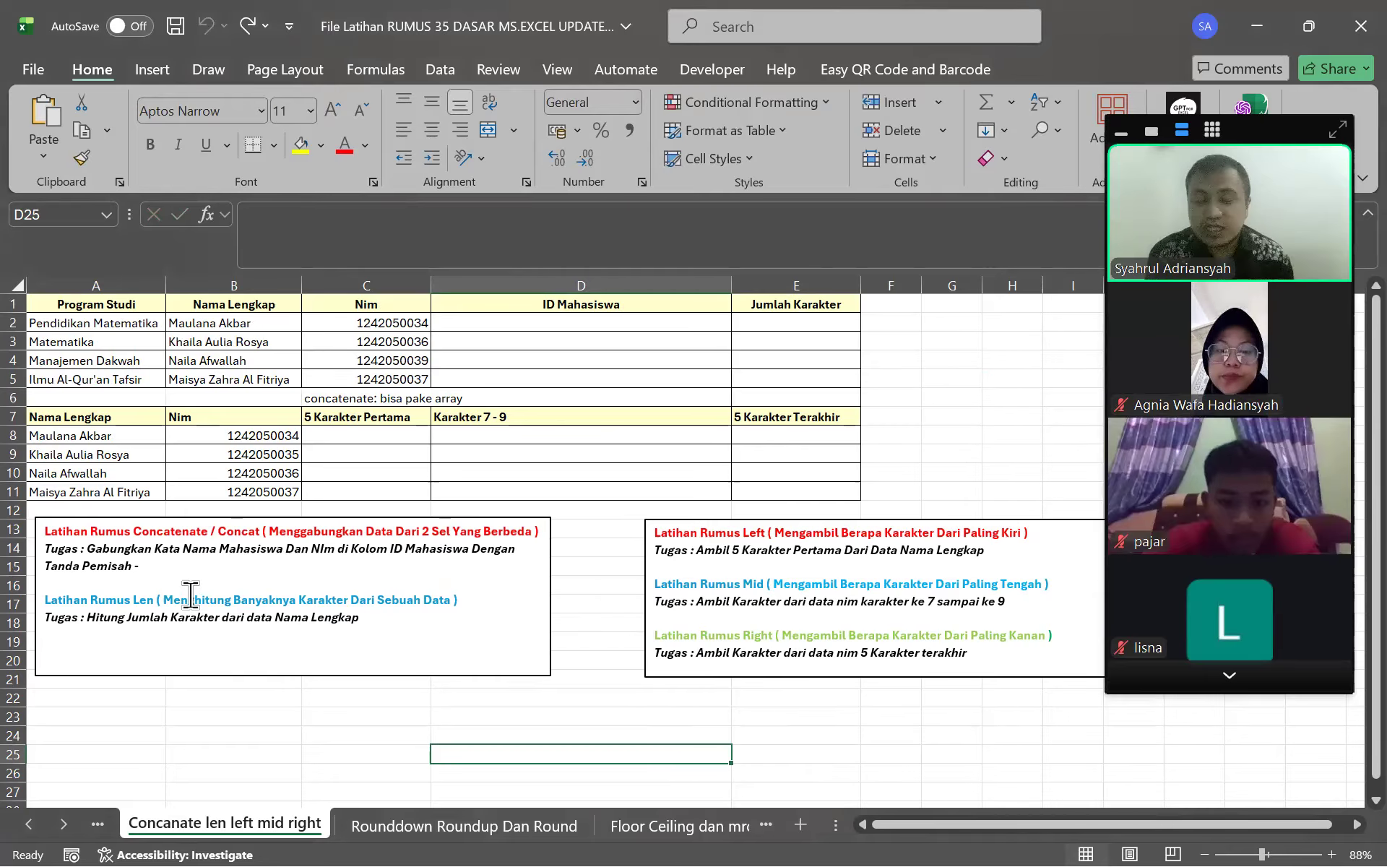
drag(74, 304, 366, 304)
drag(818, 419, 852, 497)
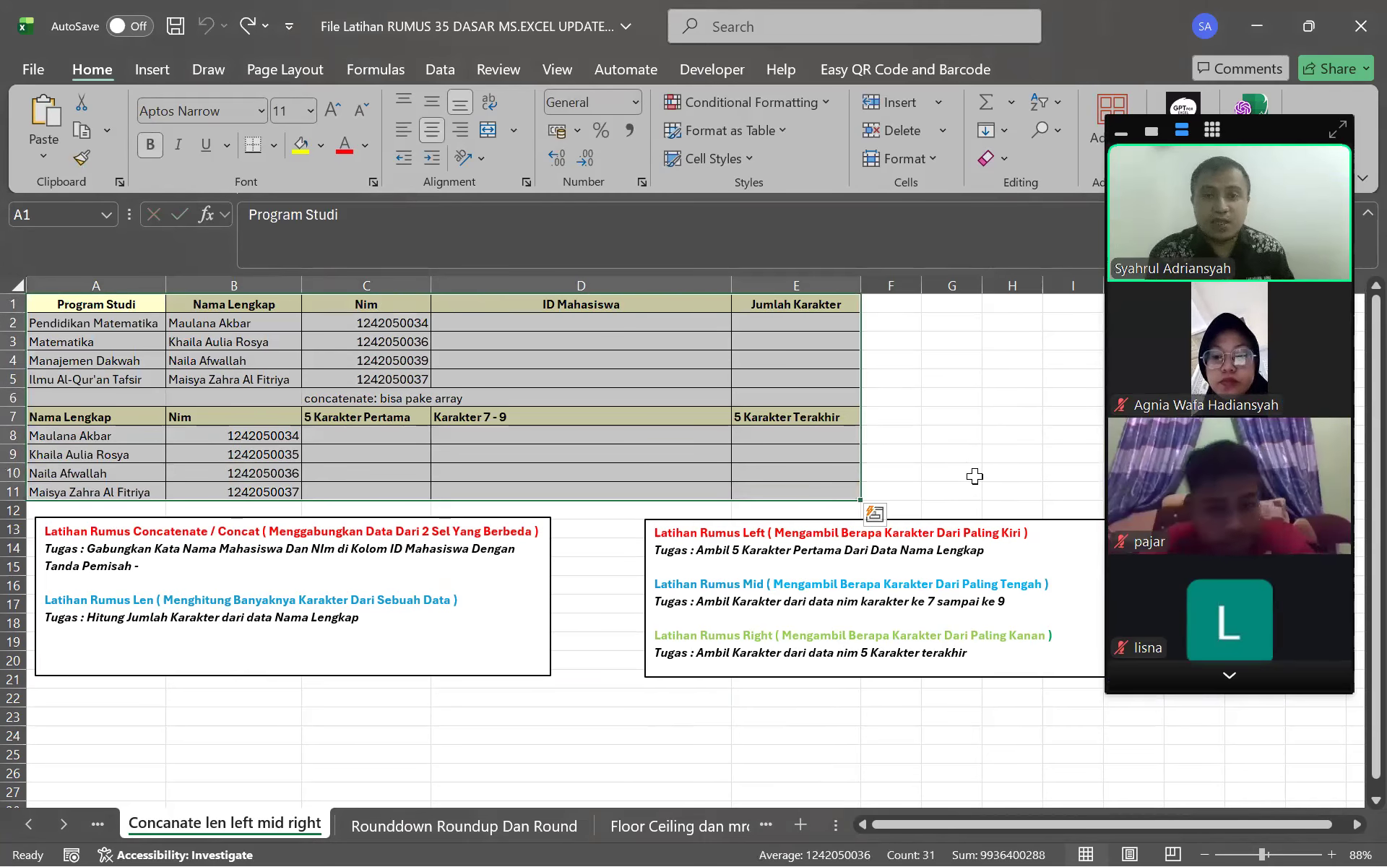
click(975, 476)
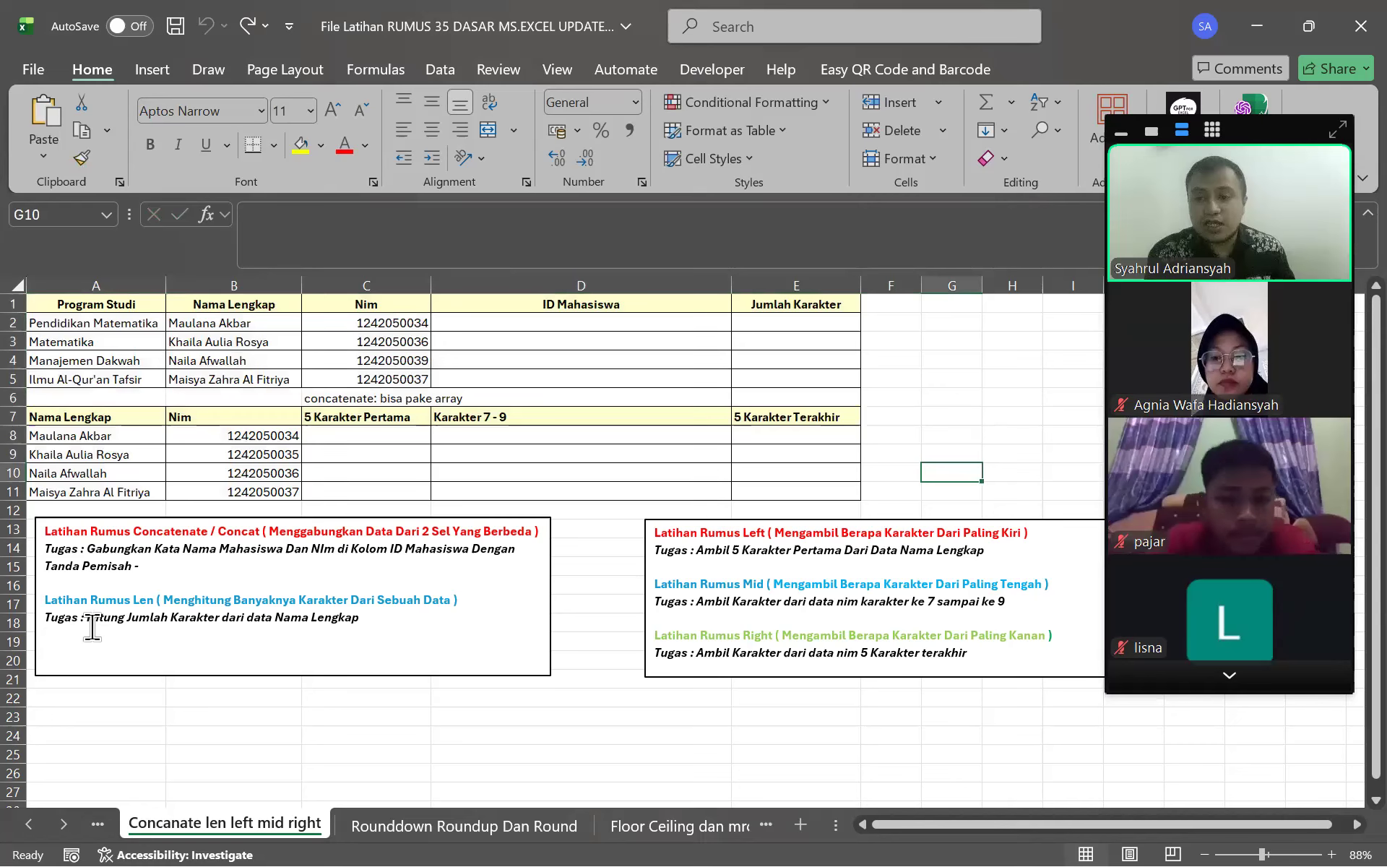
drag(94, 619, 380, 632)
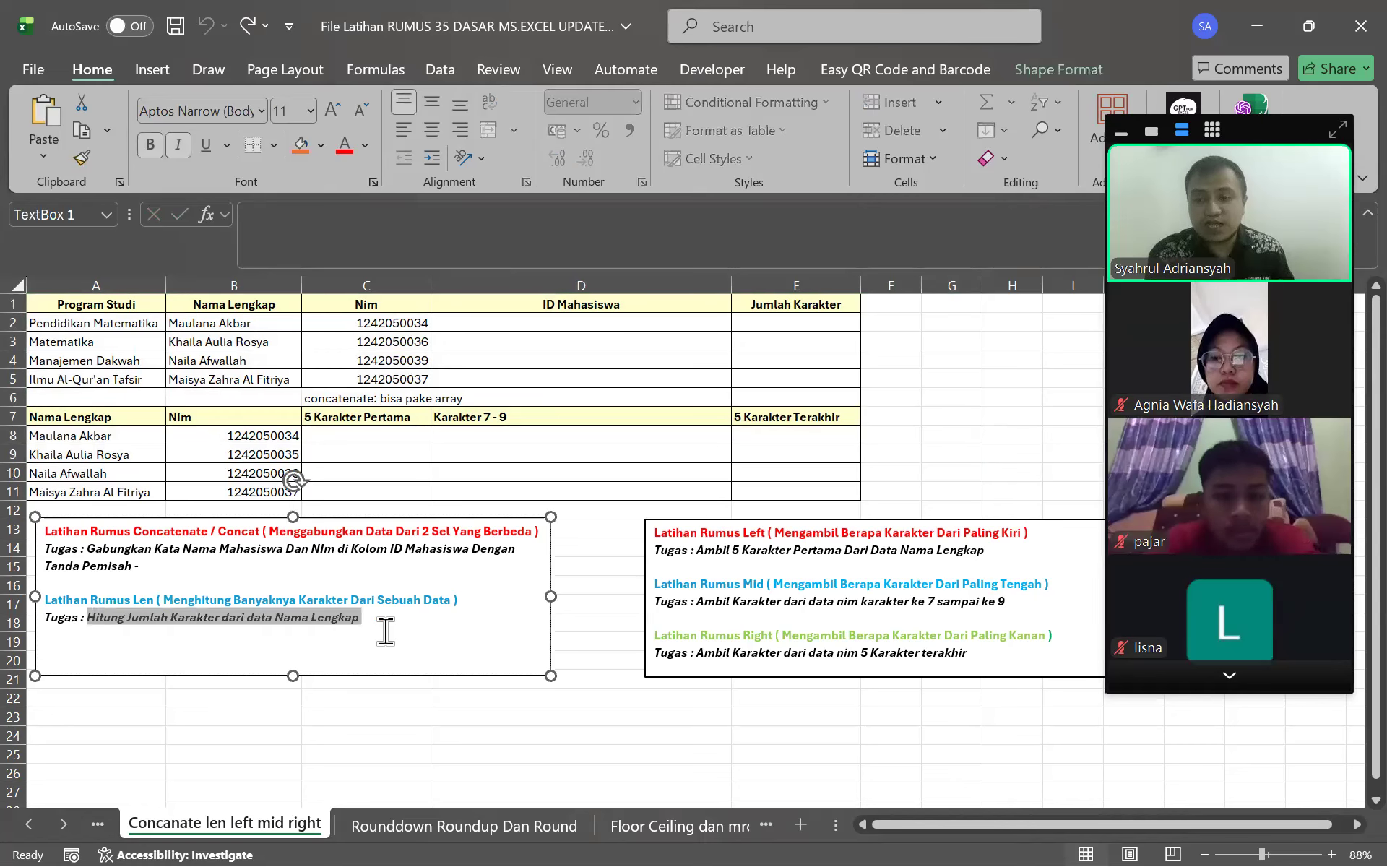
key(Escape)
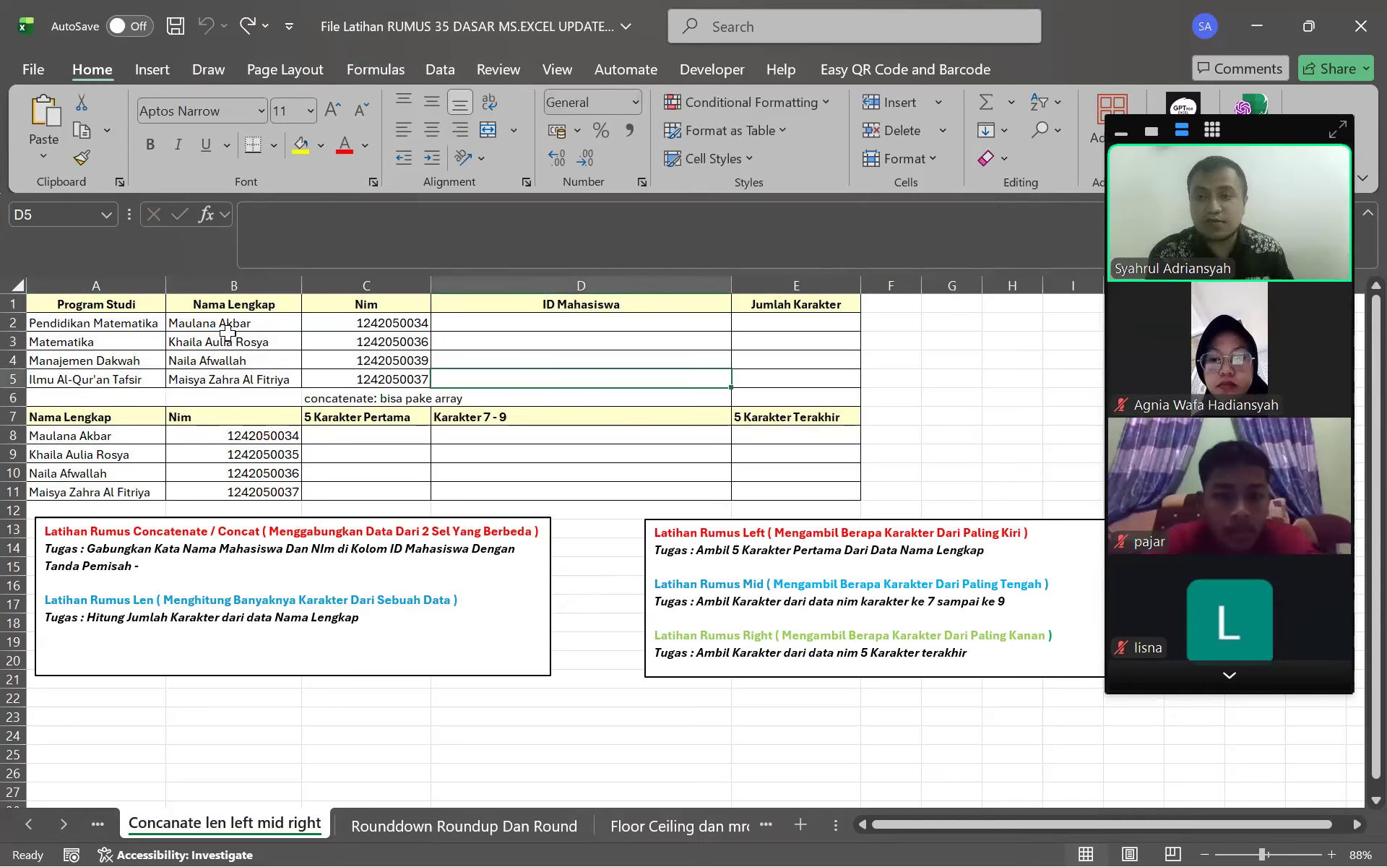
drag(227, 328, 246, 375)
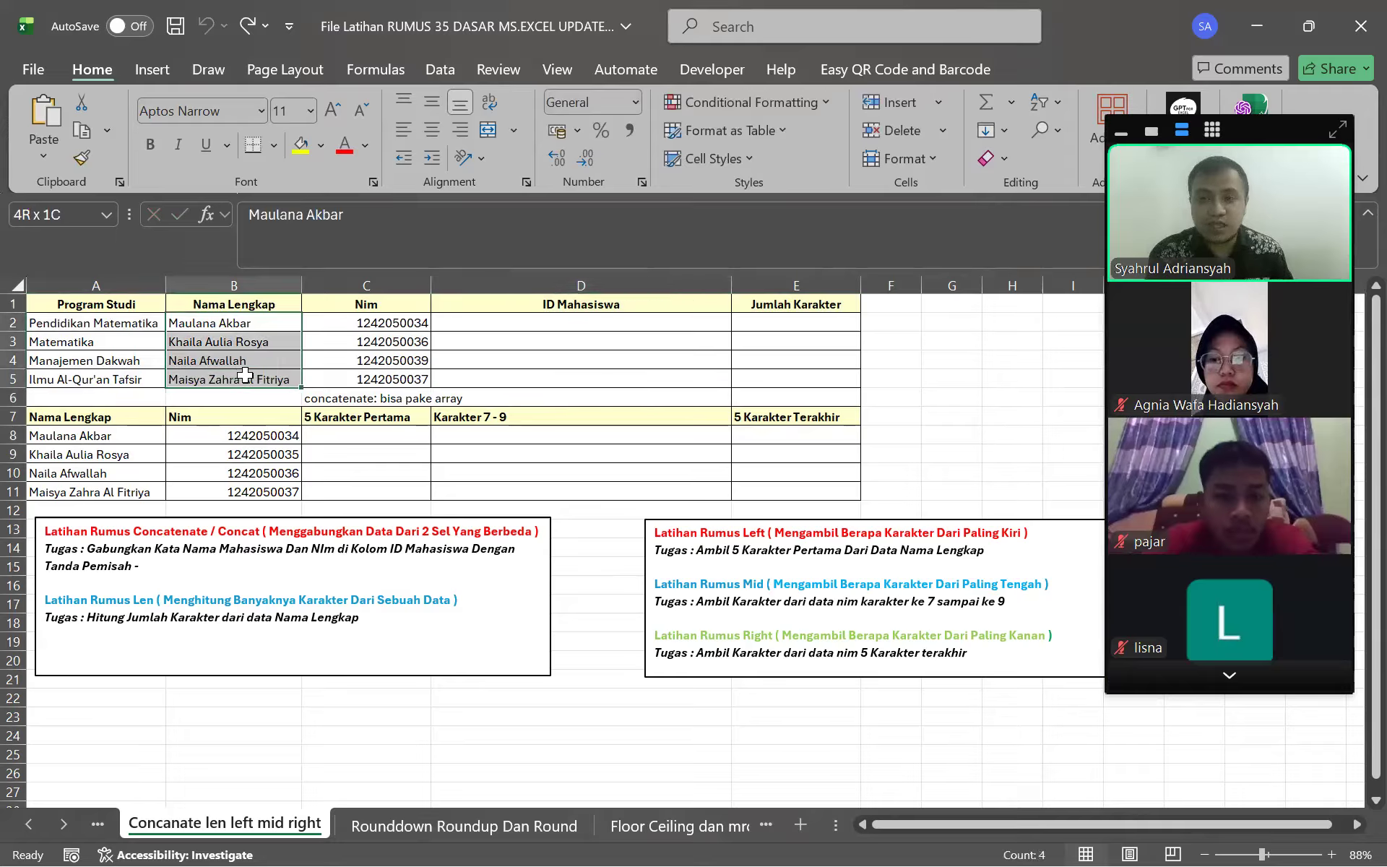
drag(795, 322, 809, 391)
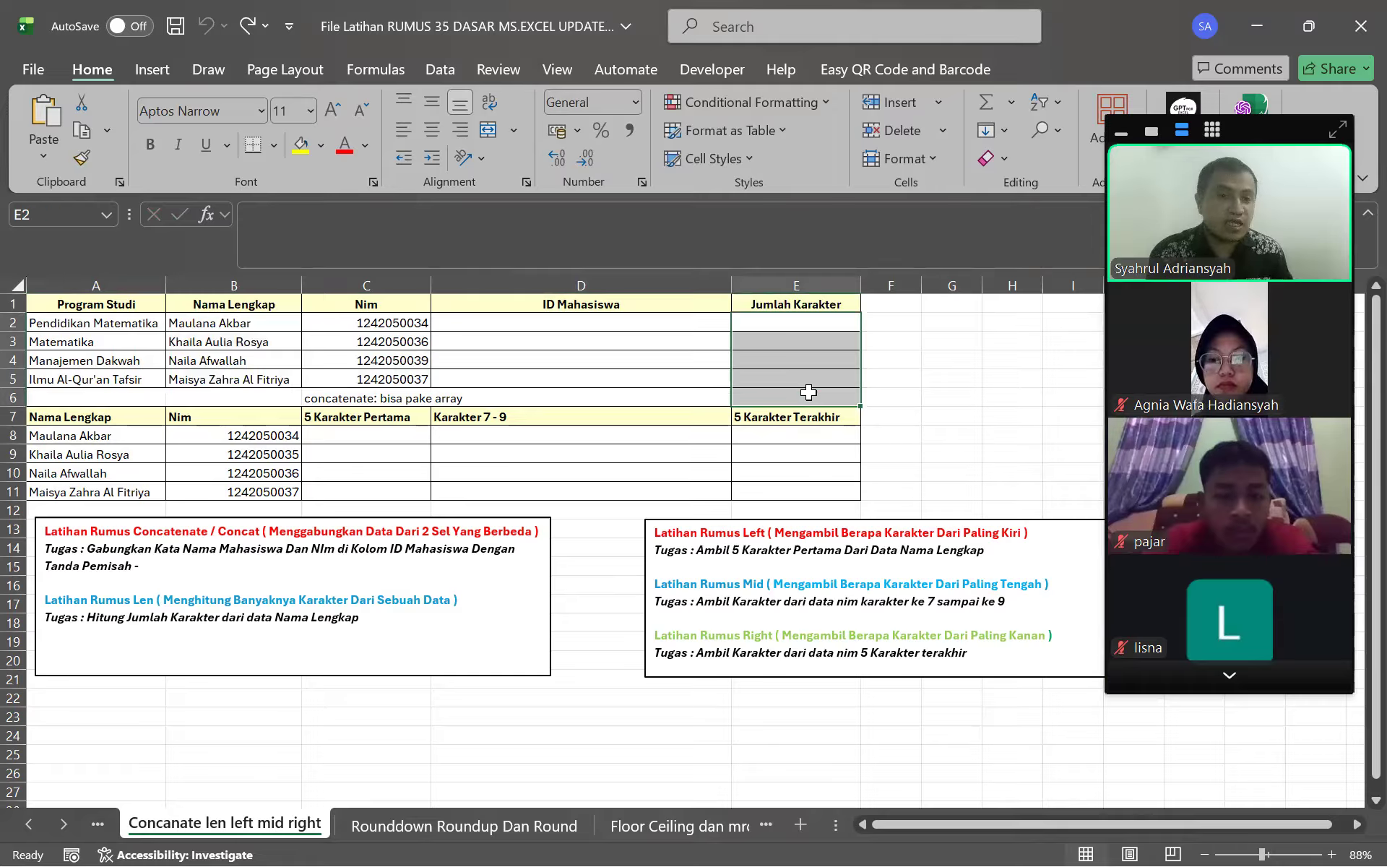
click(260, 322)
shift+click(262, 385)
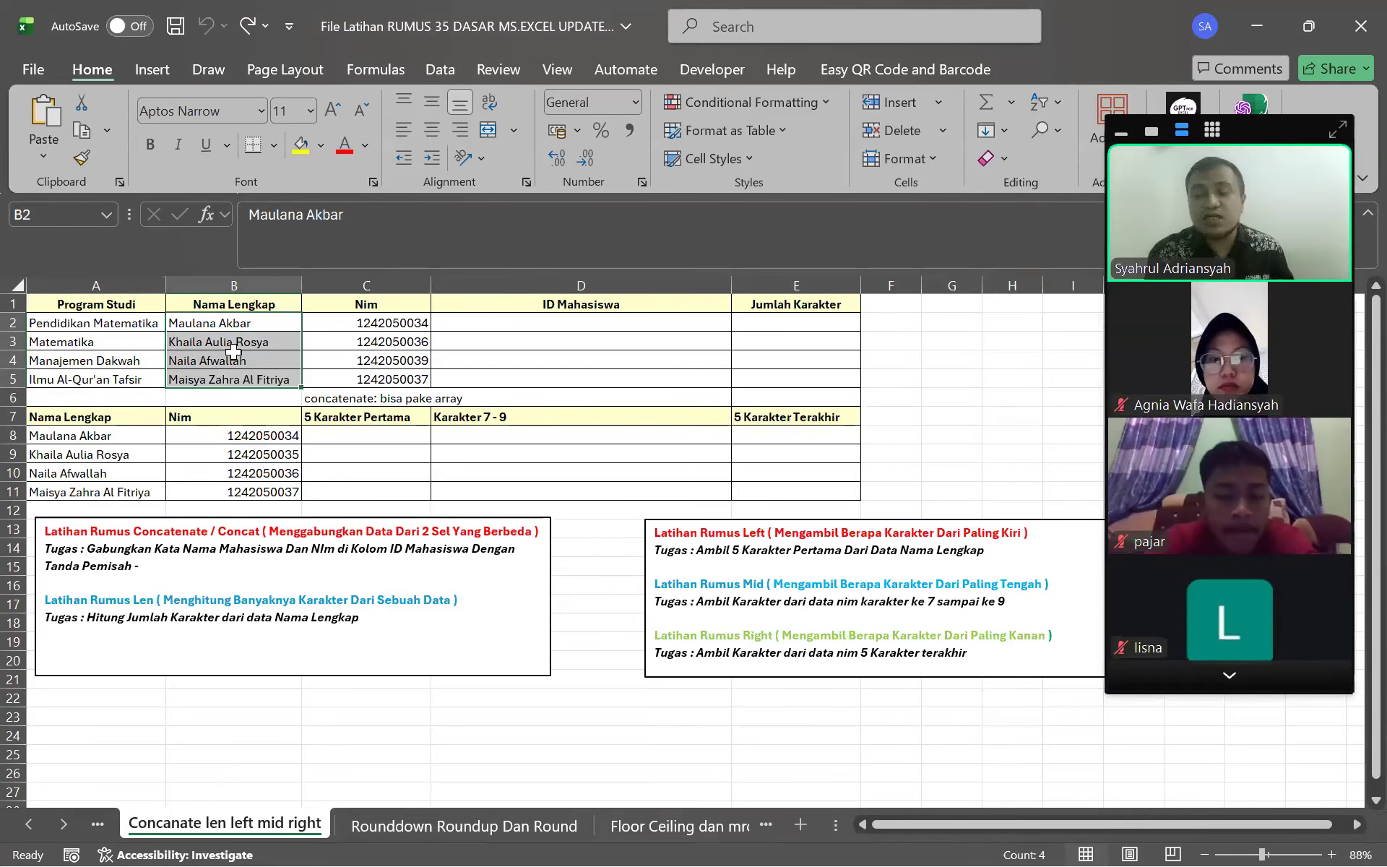
click(257, 321)
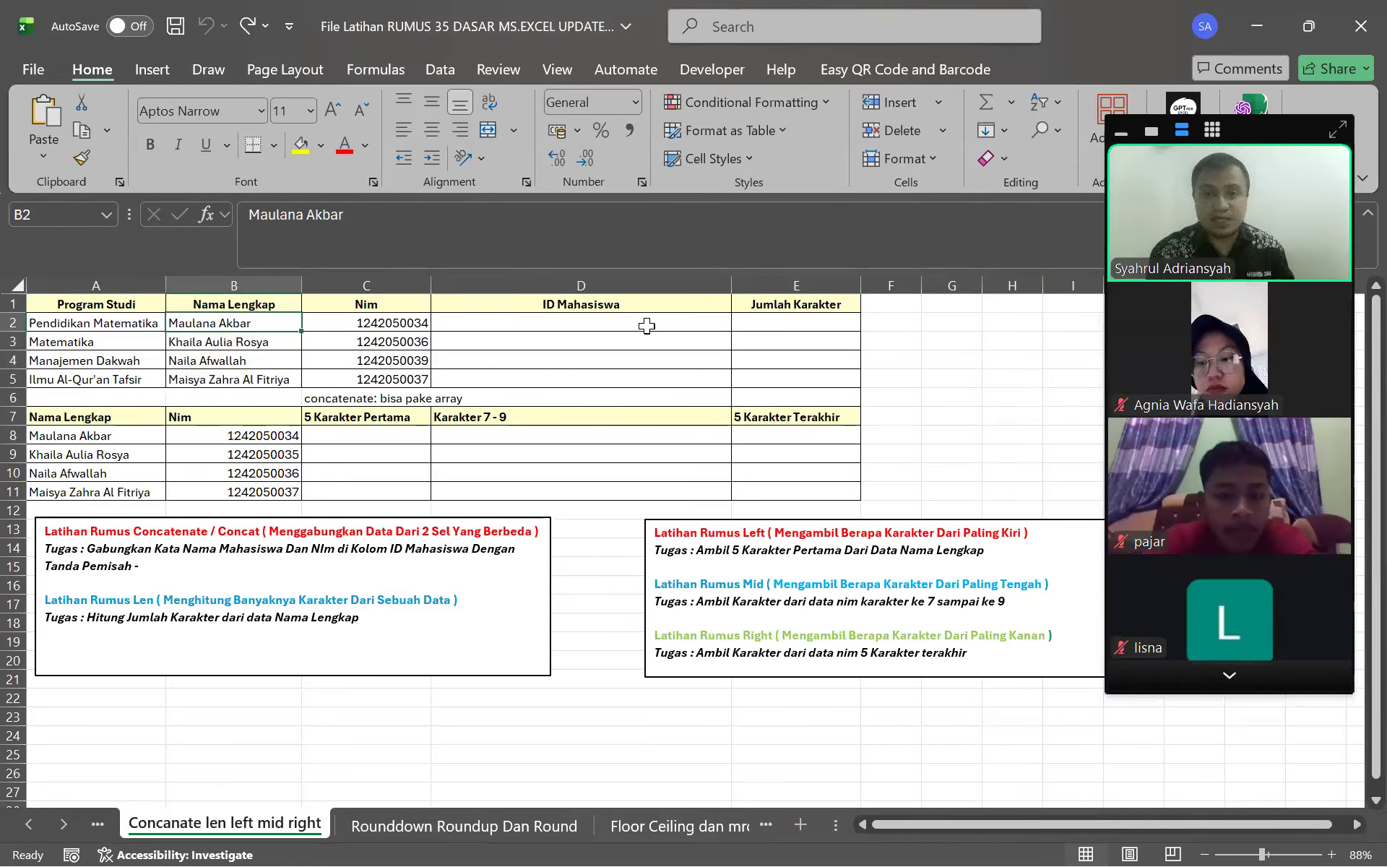
click(774, 321)
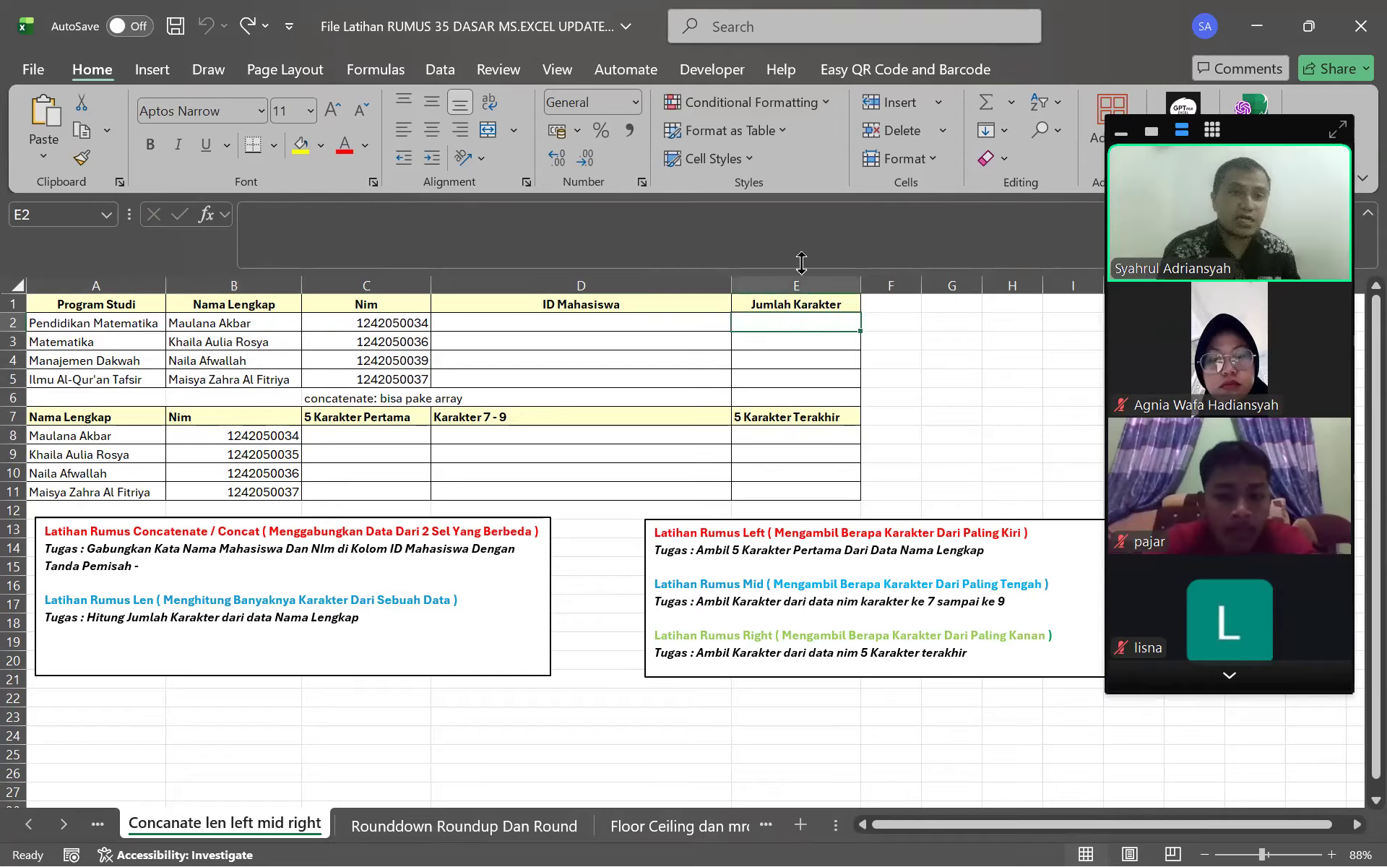
click(360, 216)
text(=)
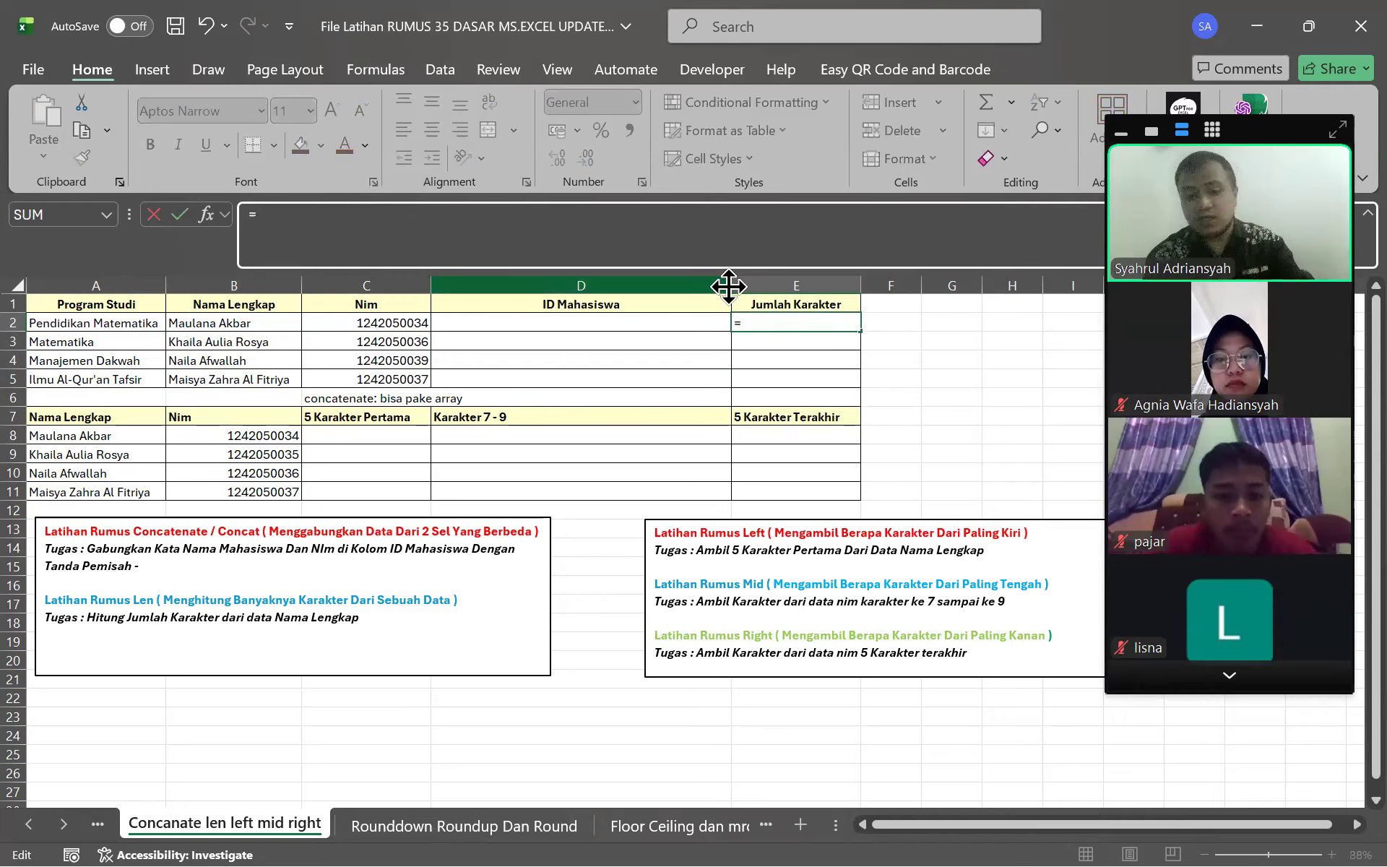
text(LEN)
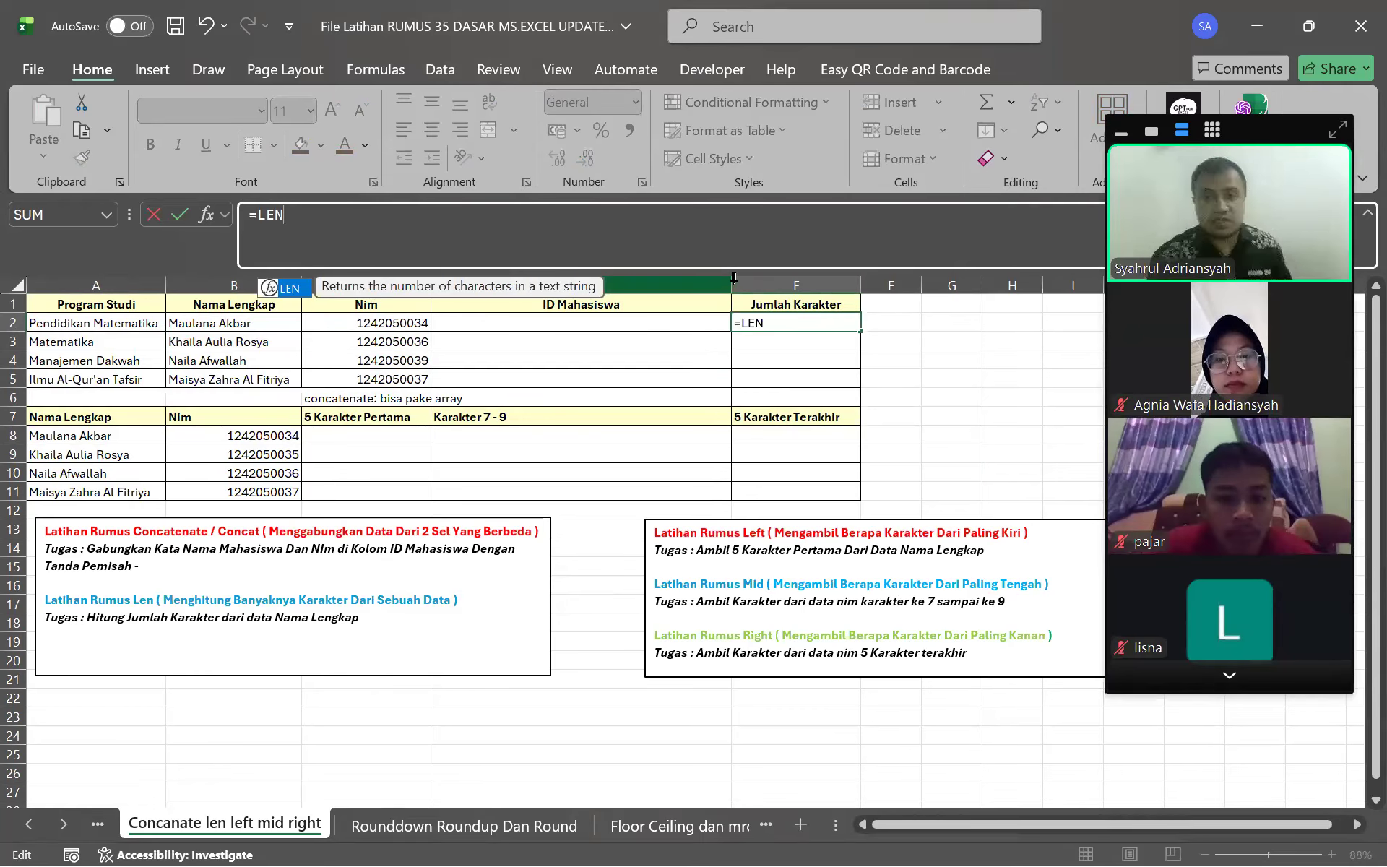
text(()
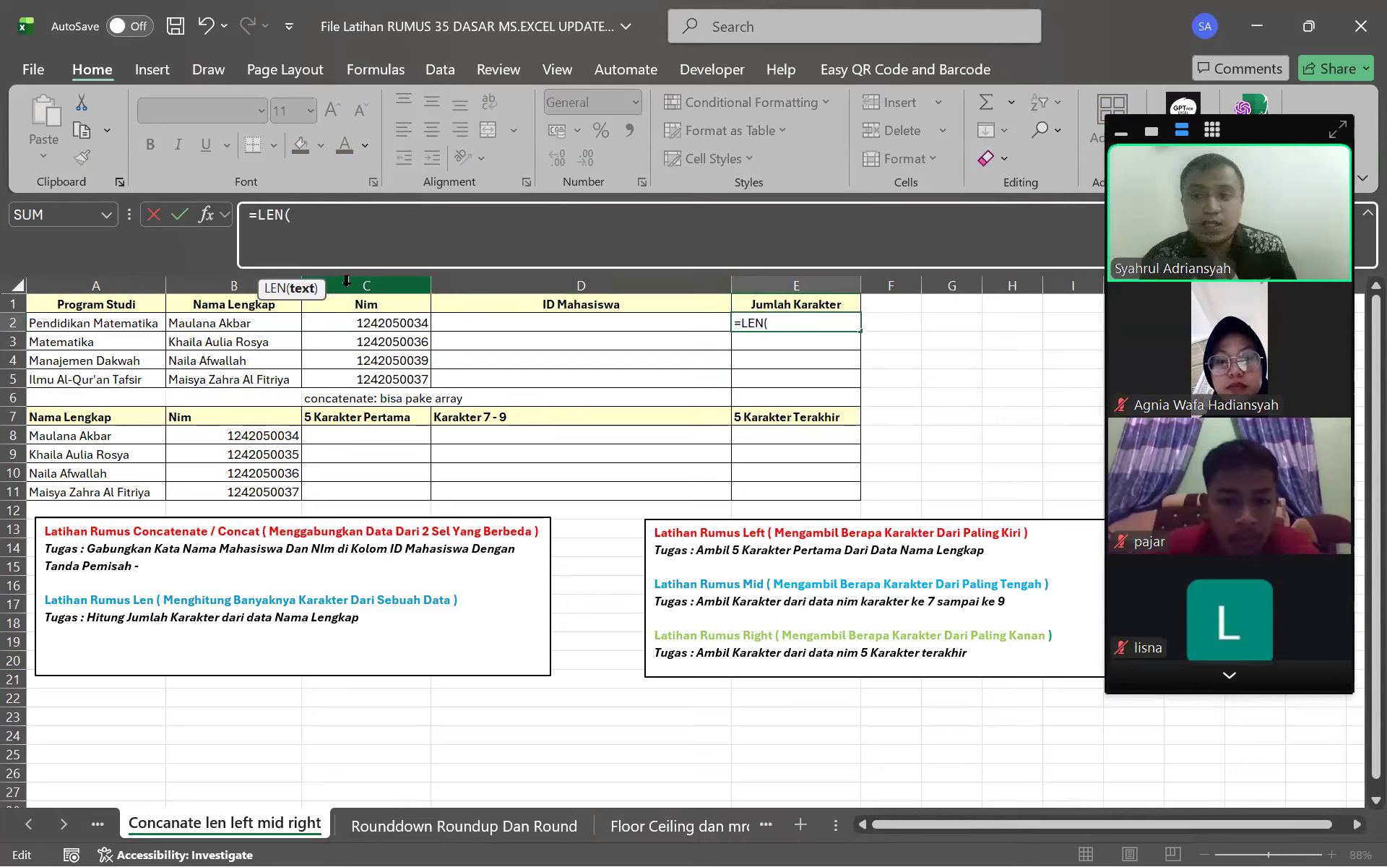
click(283, 321)
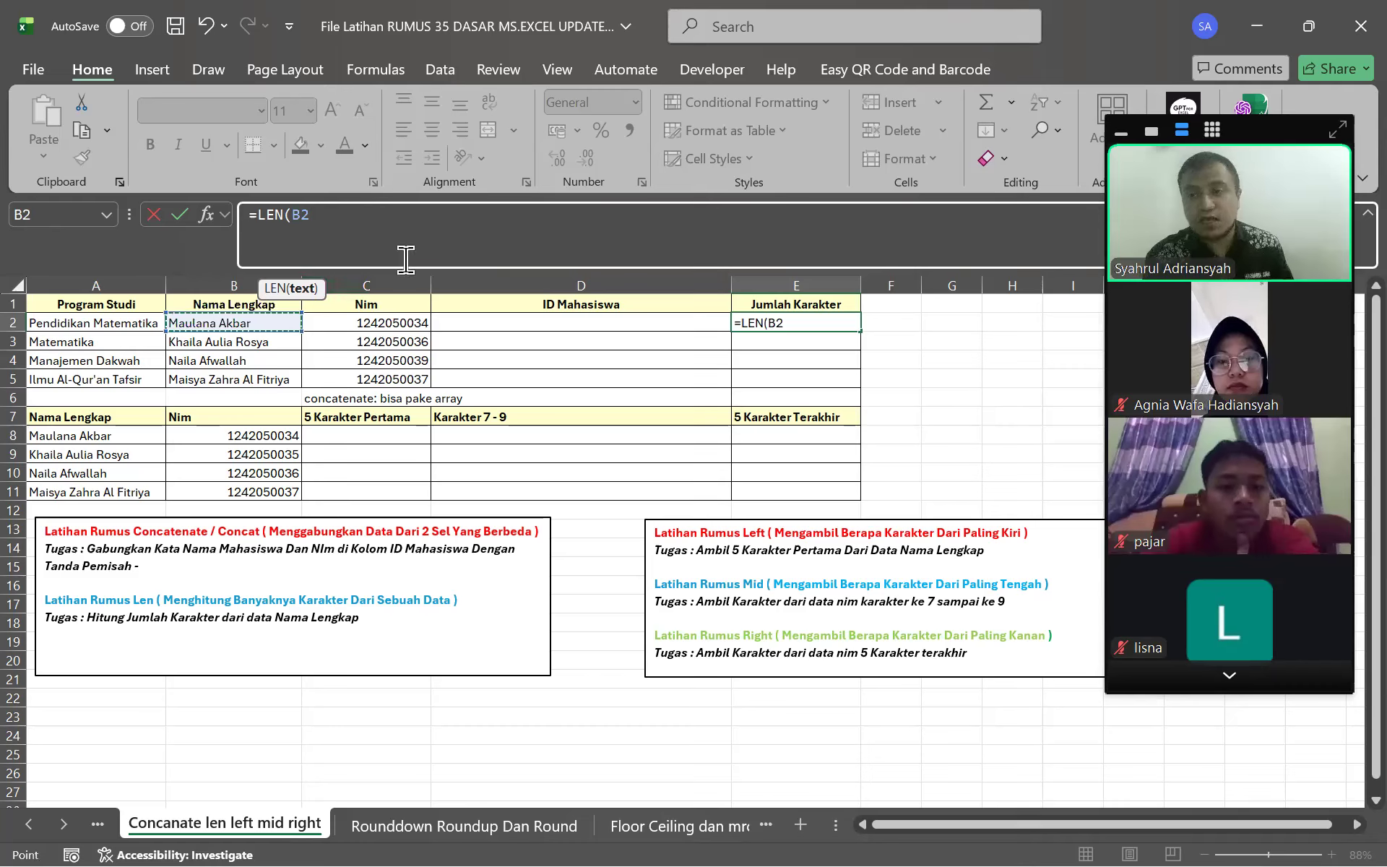
text())
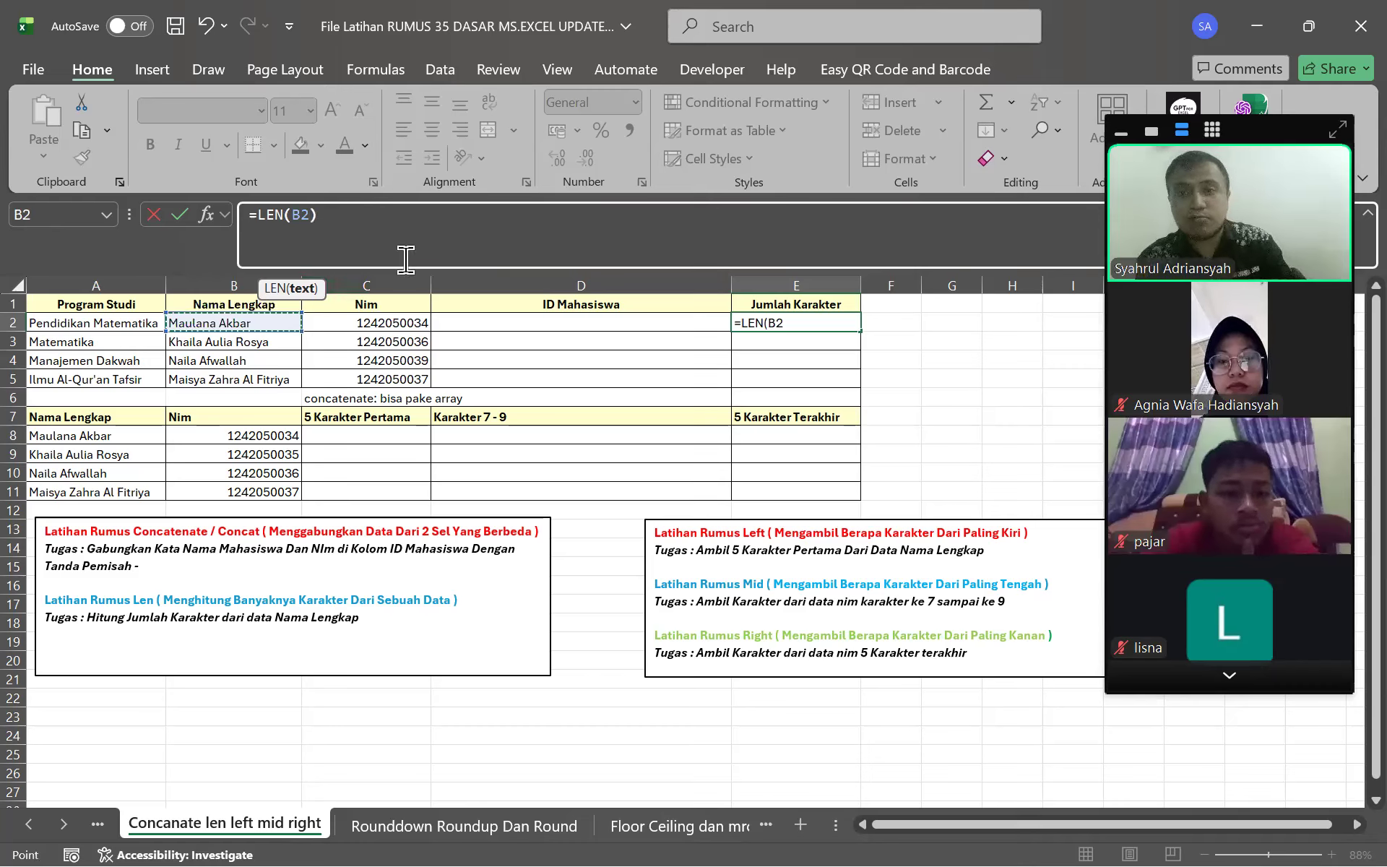
key(Return)
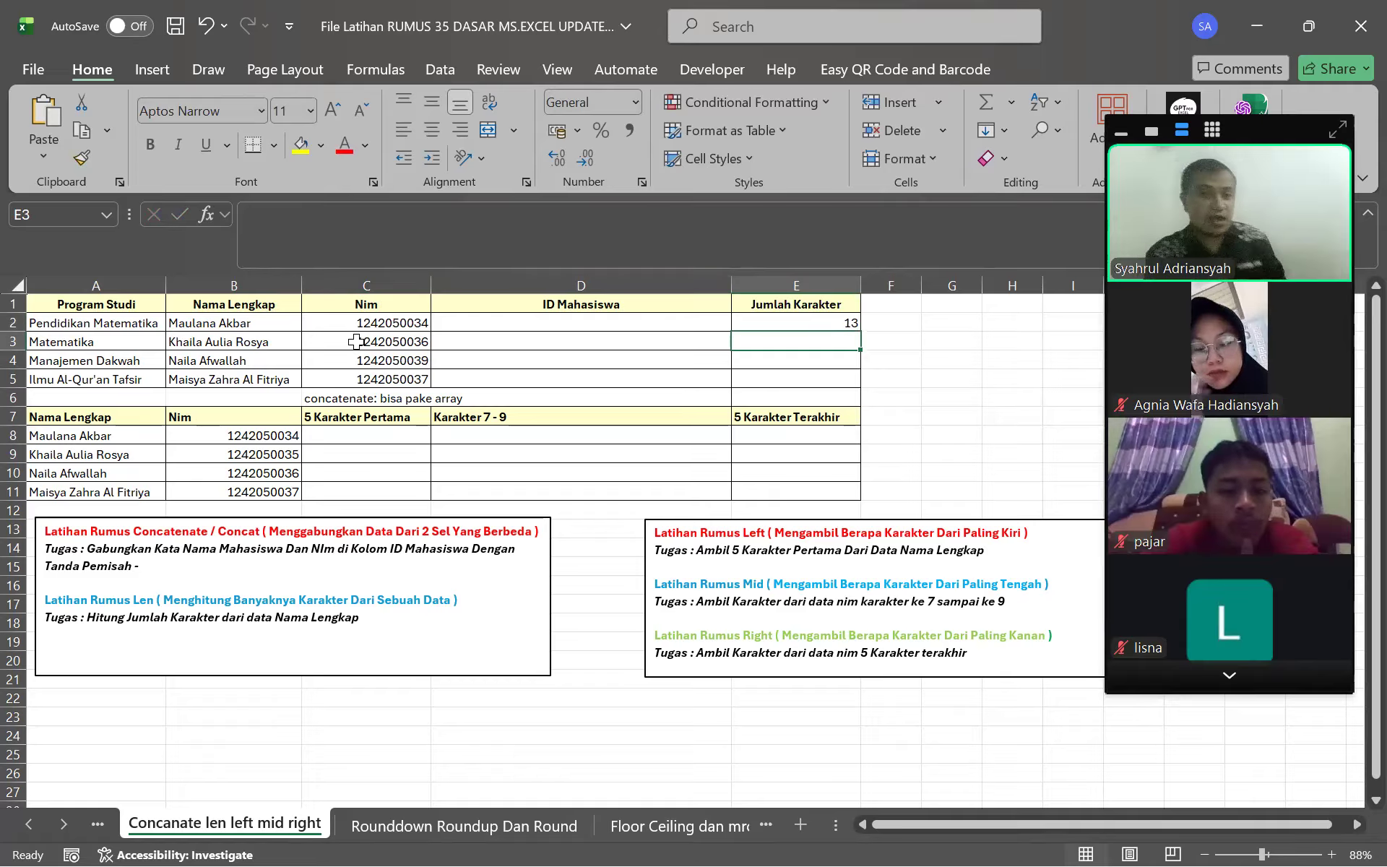
double_click(226, 327)
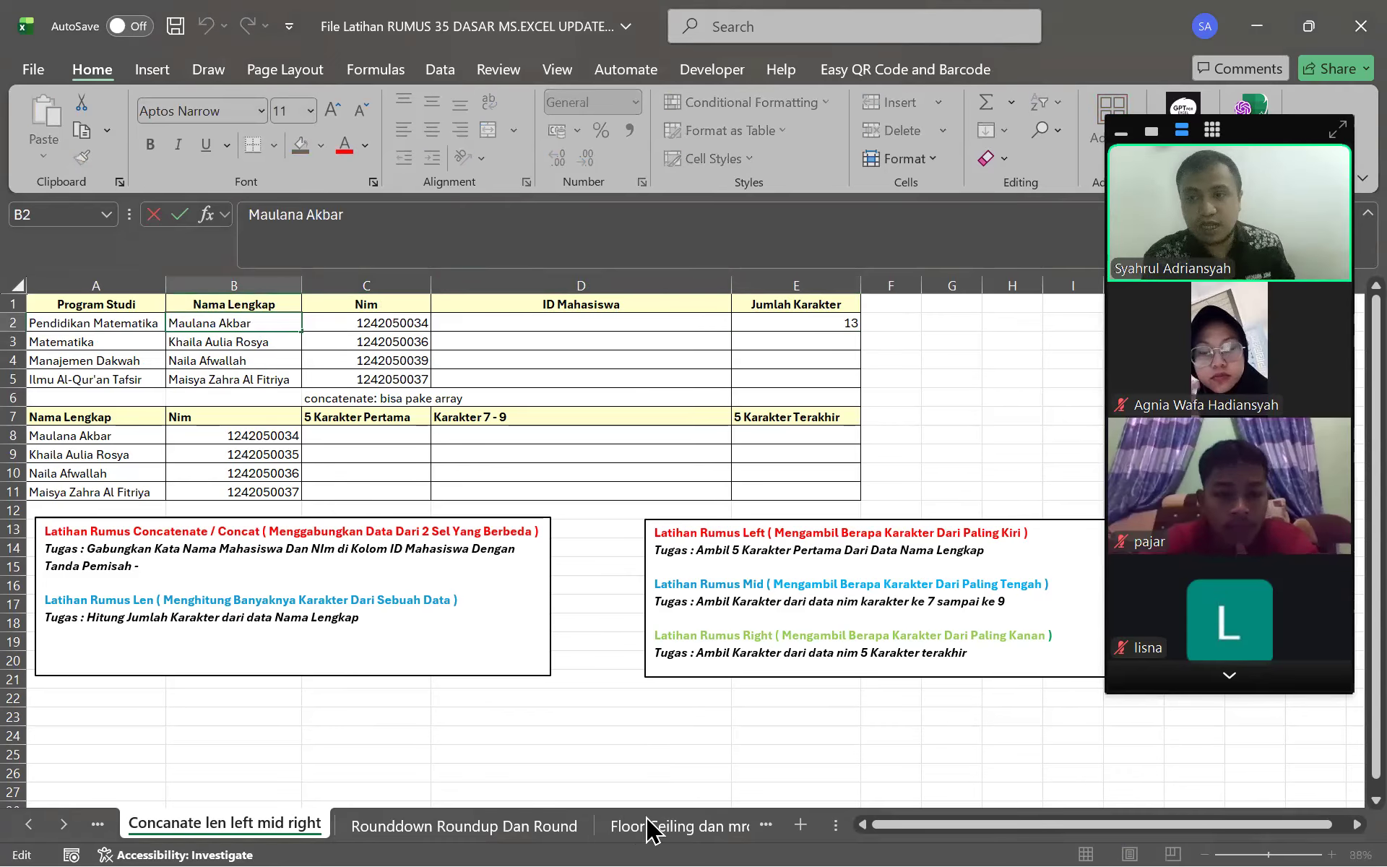
key(BackSpace)
key(Return)
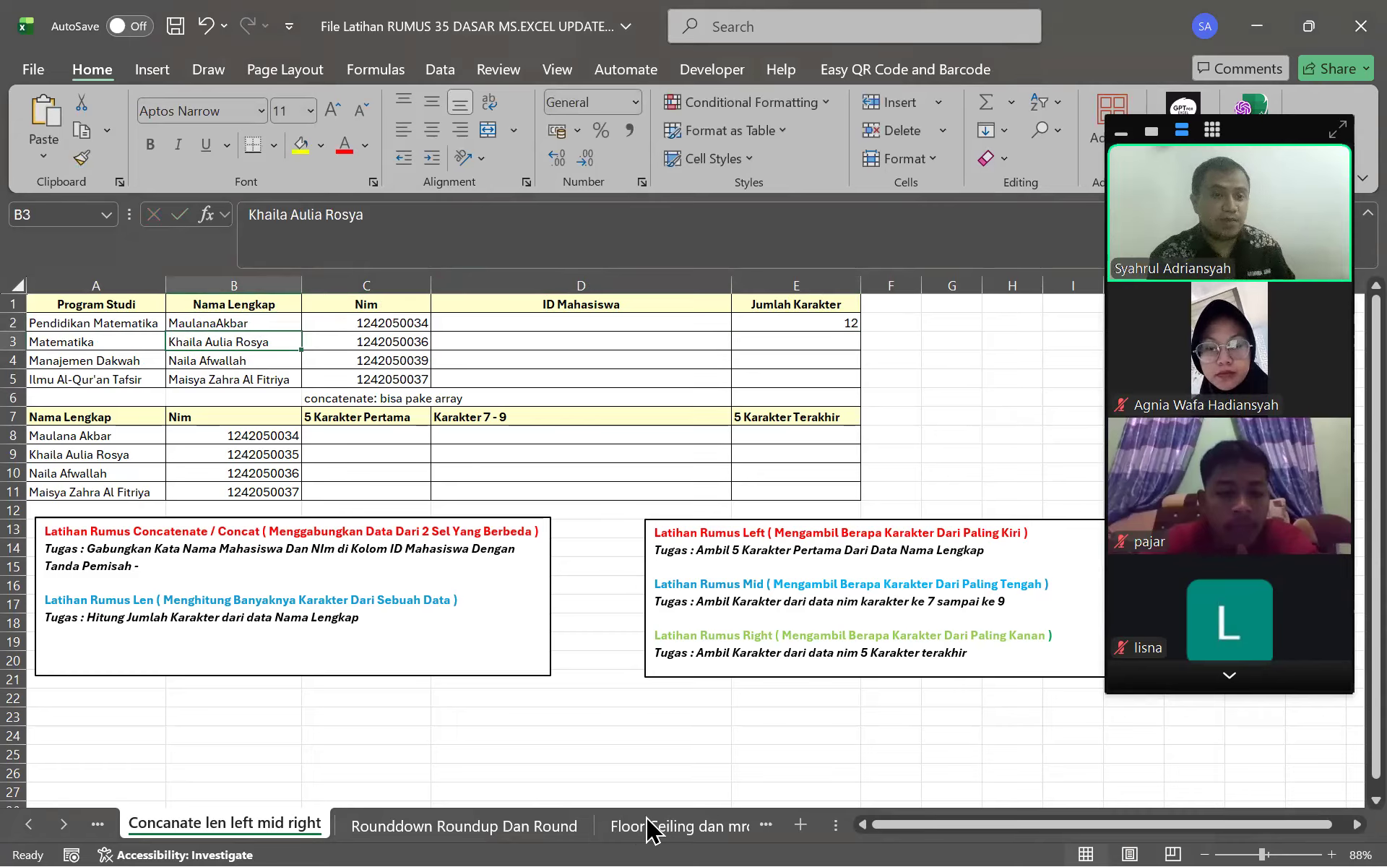
key(ctrl+z)
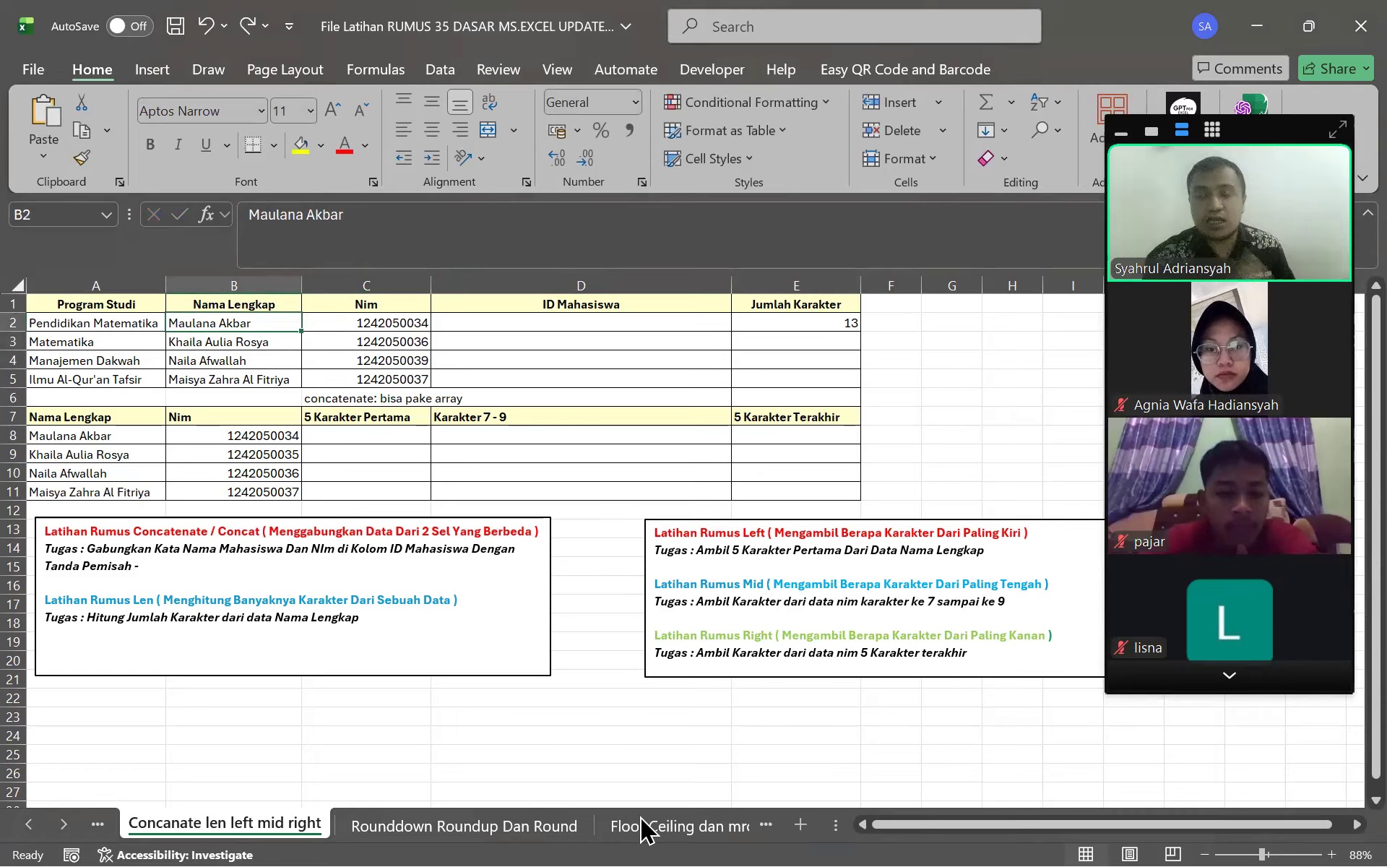
click(788, 332)
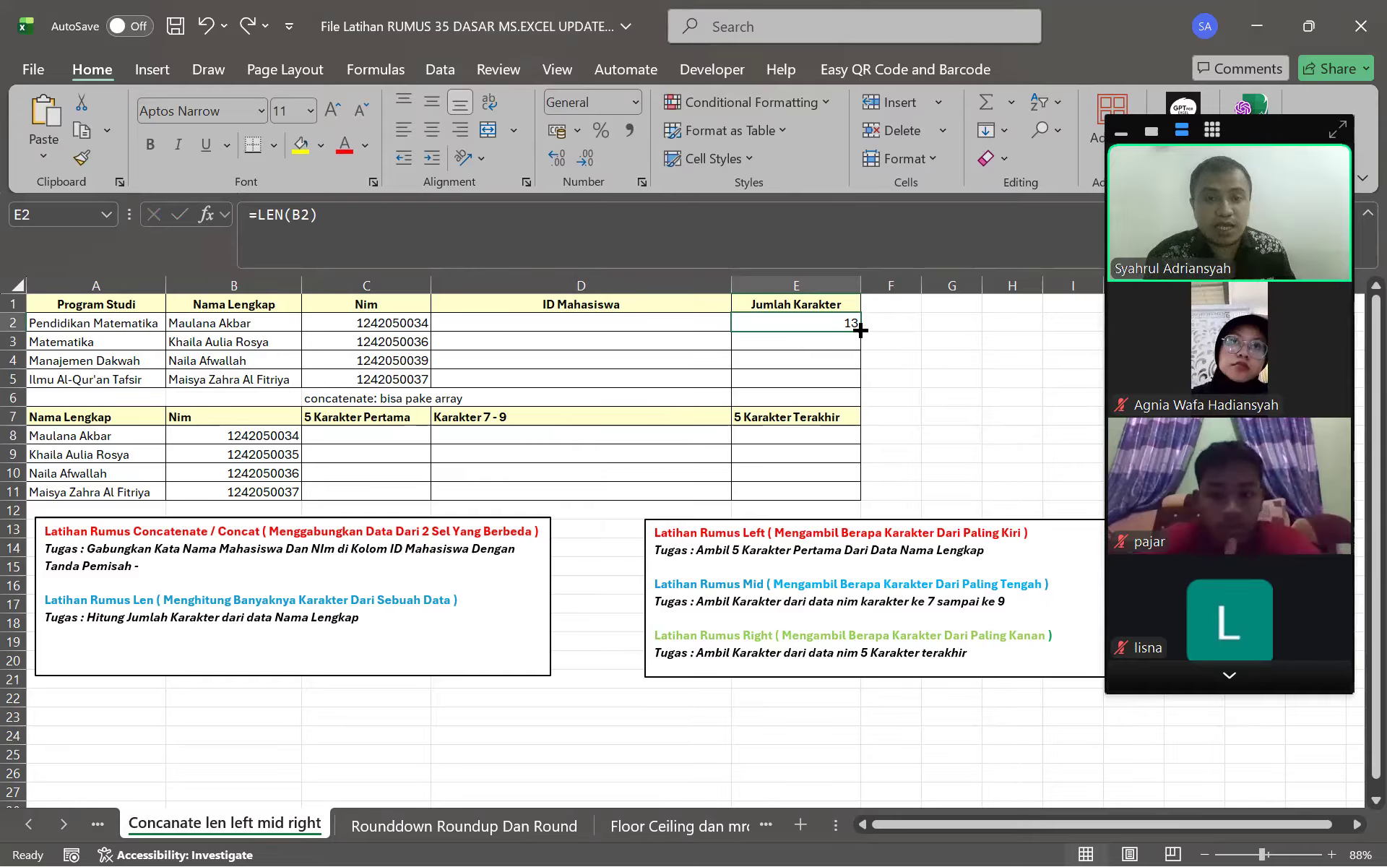
Fill the LEN formula down so E3:E5 show 18, 14 and 23, clearing E6
drag(865, 331, 846, 411)
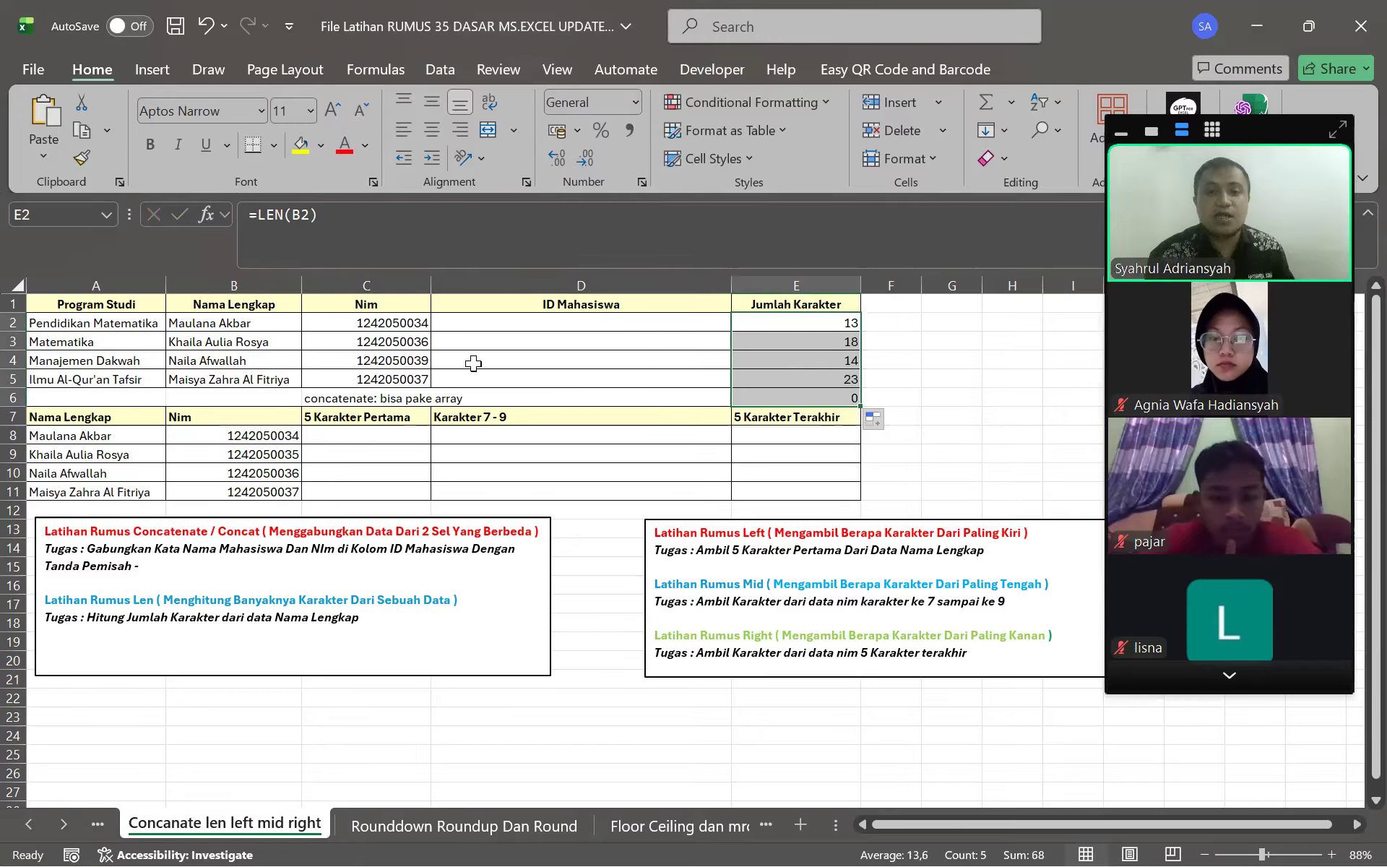
click(653, 346)
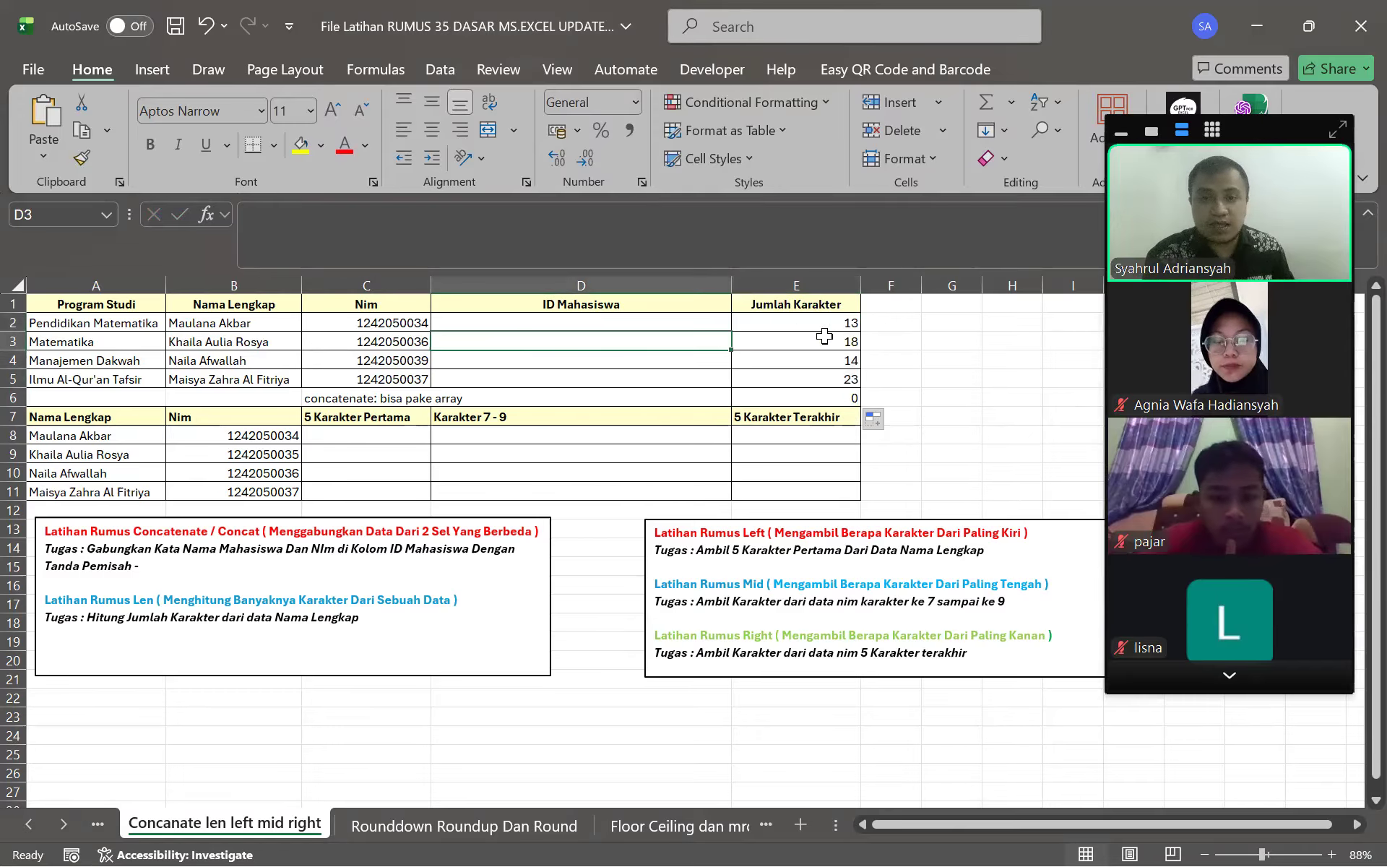
click(775, 340)
click(818, 402)
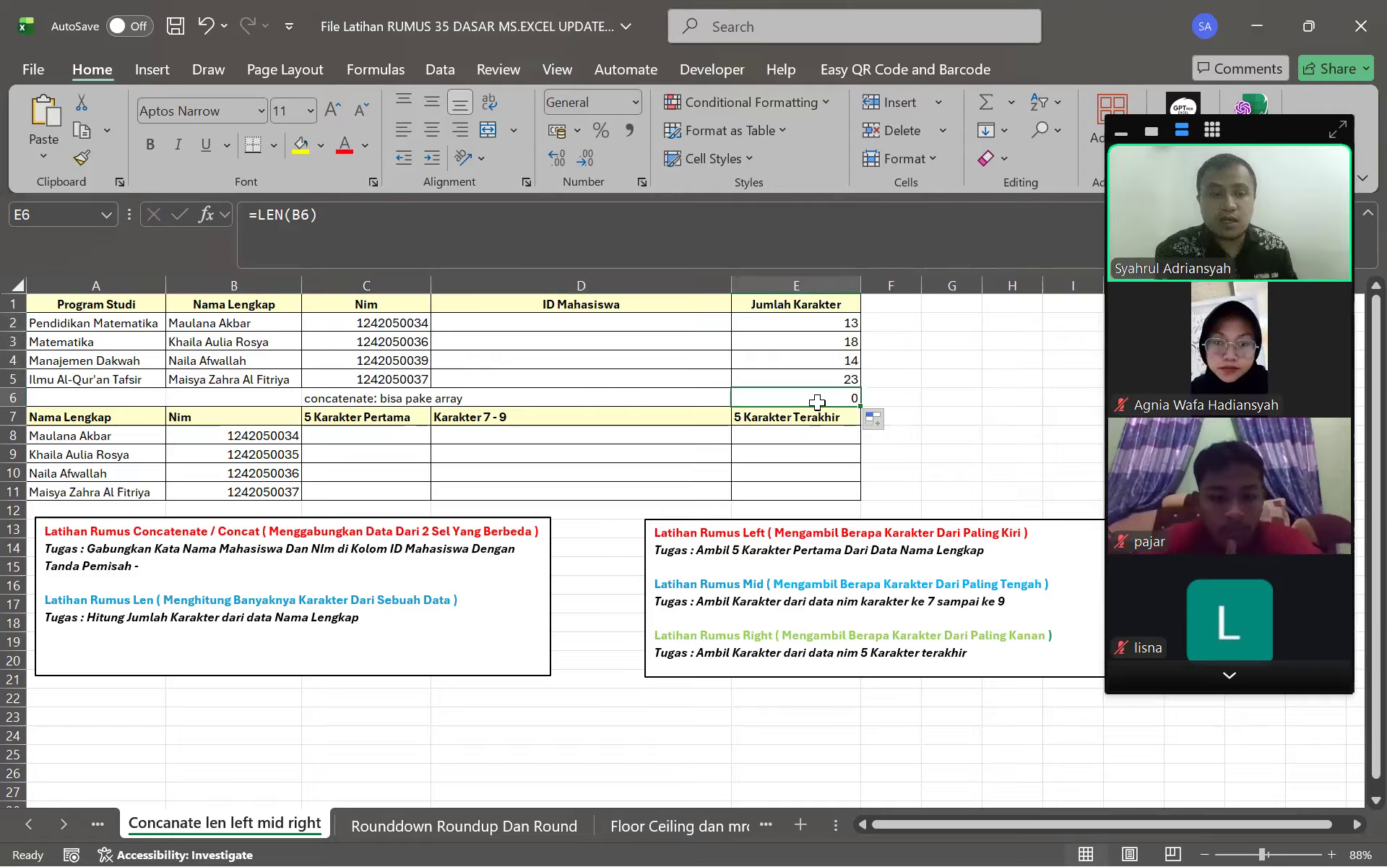
key(Delete)
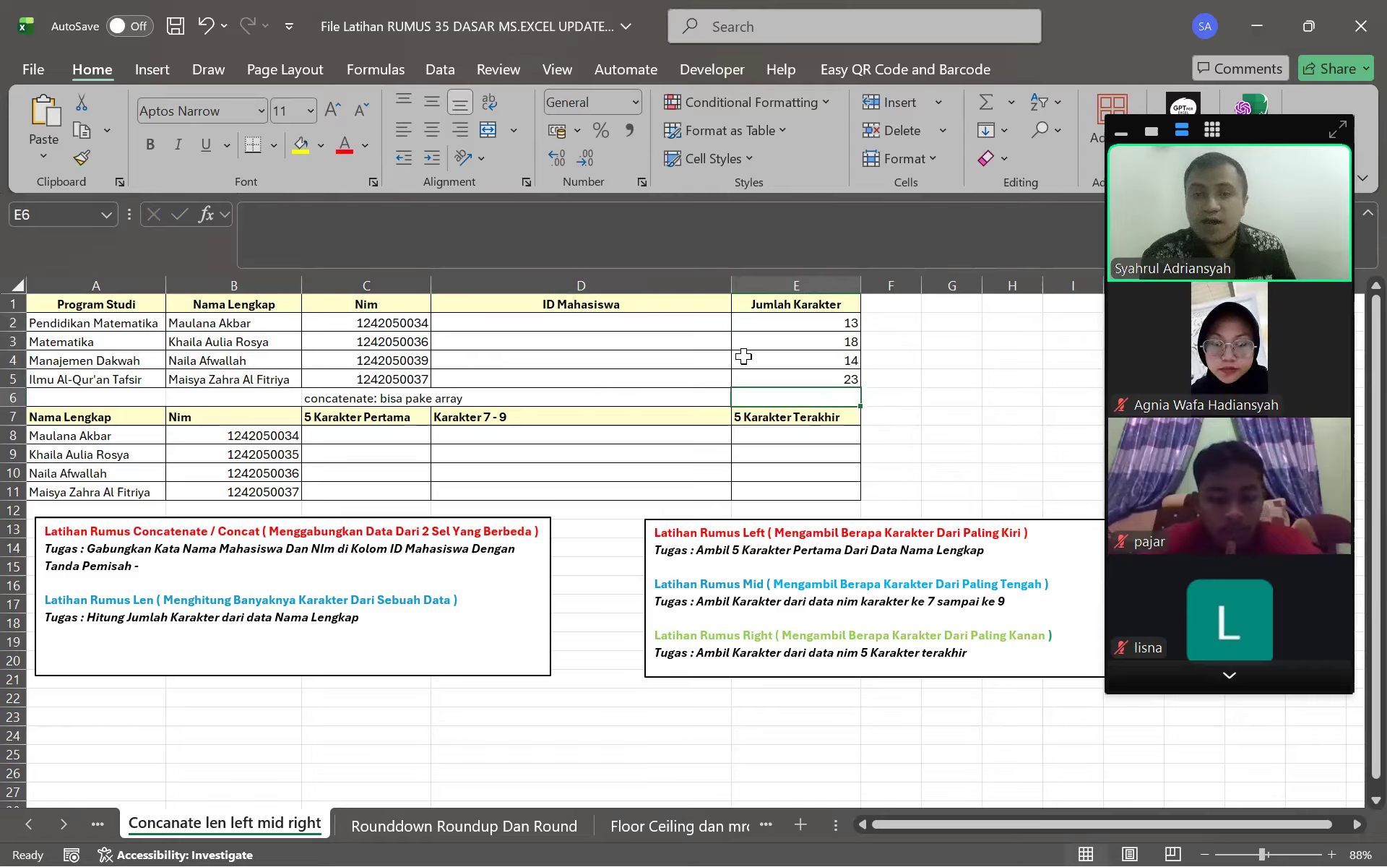
click(824, 362)
click(781, 377)
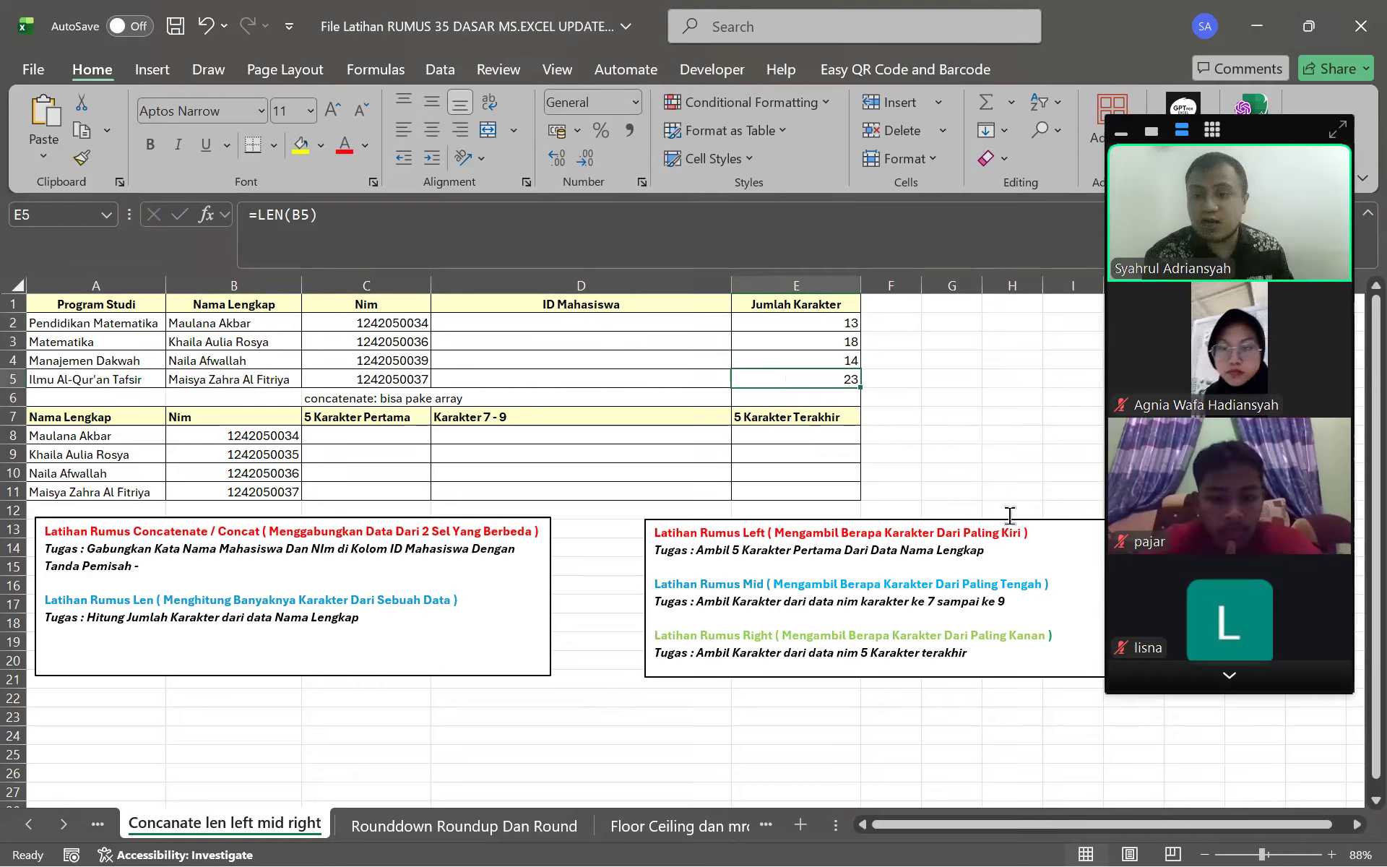
click(1207, 683)
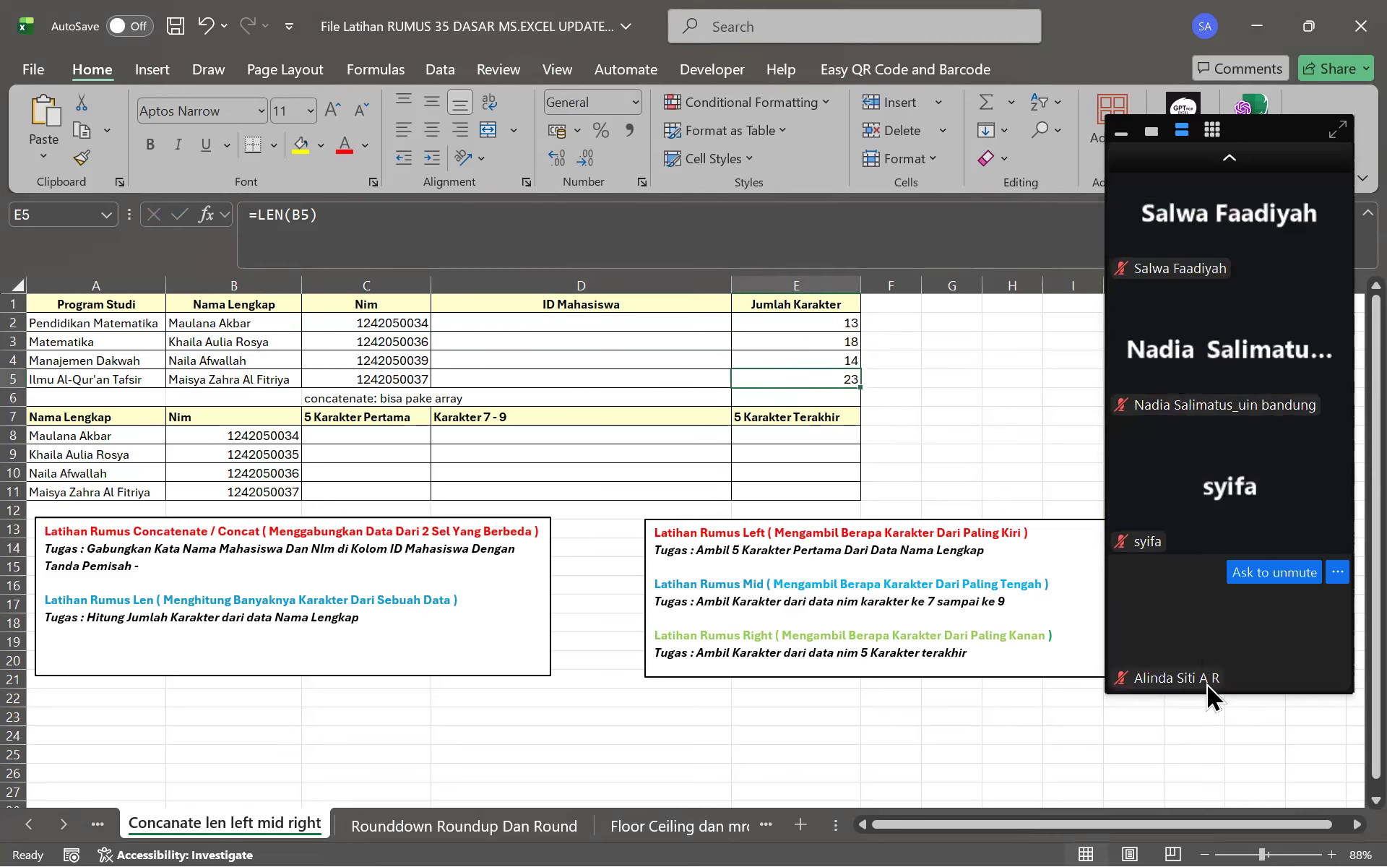
click(1221, 159)
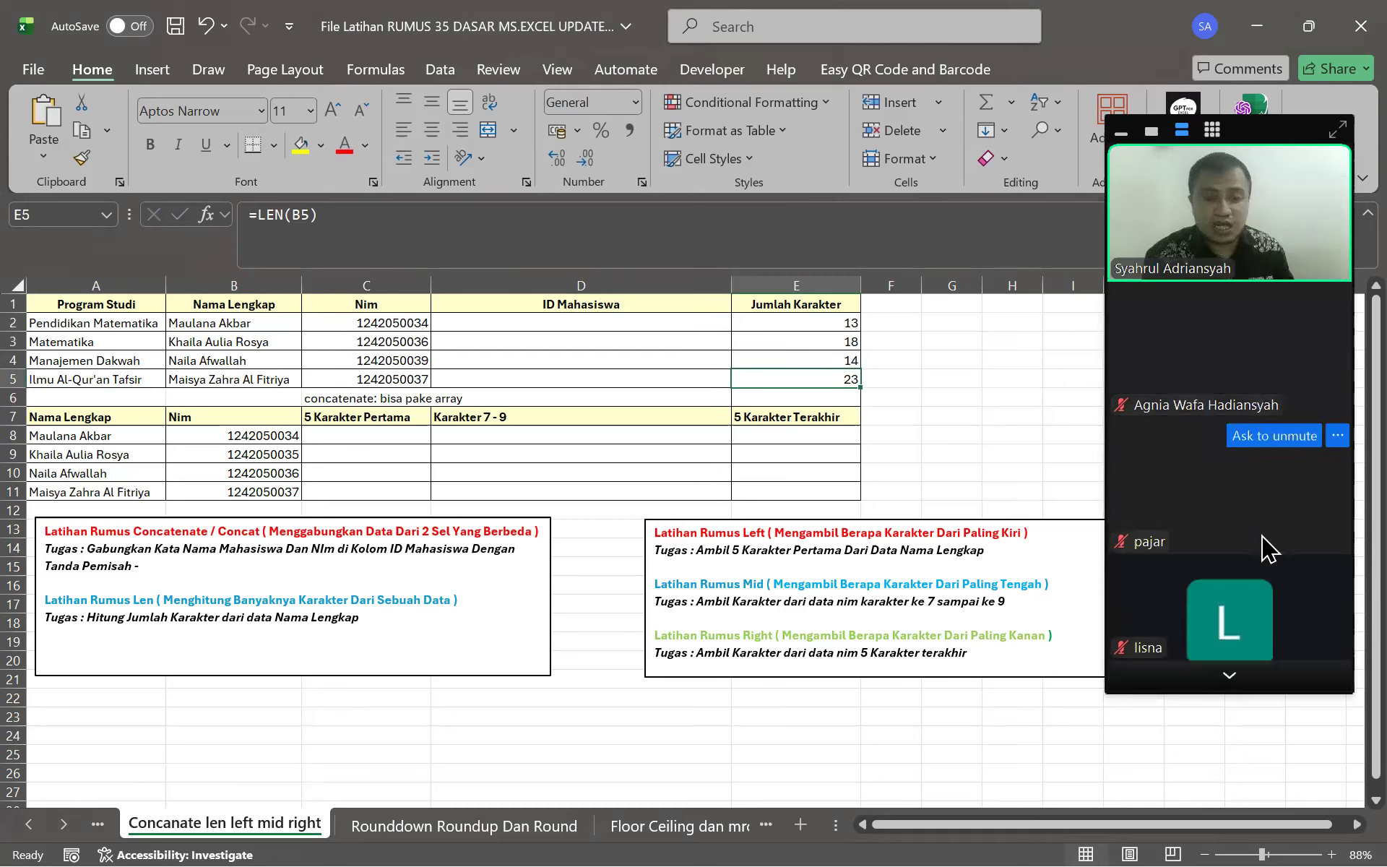
click(1229, 677)
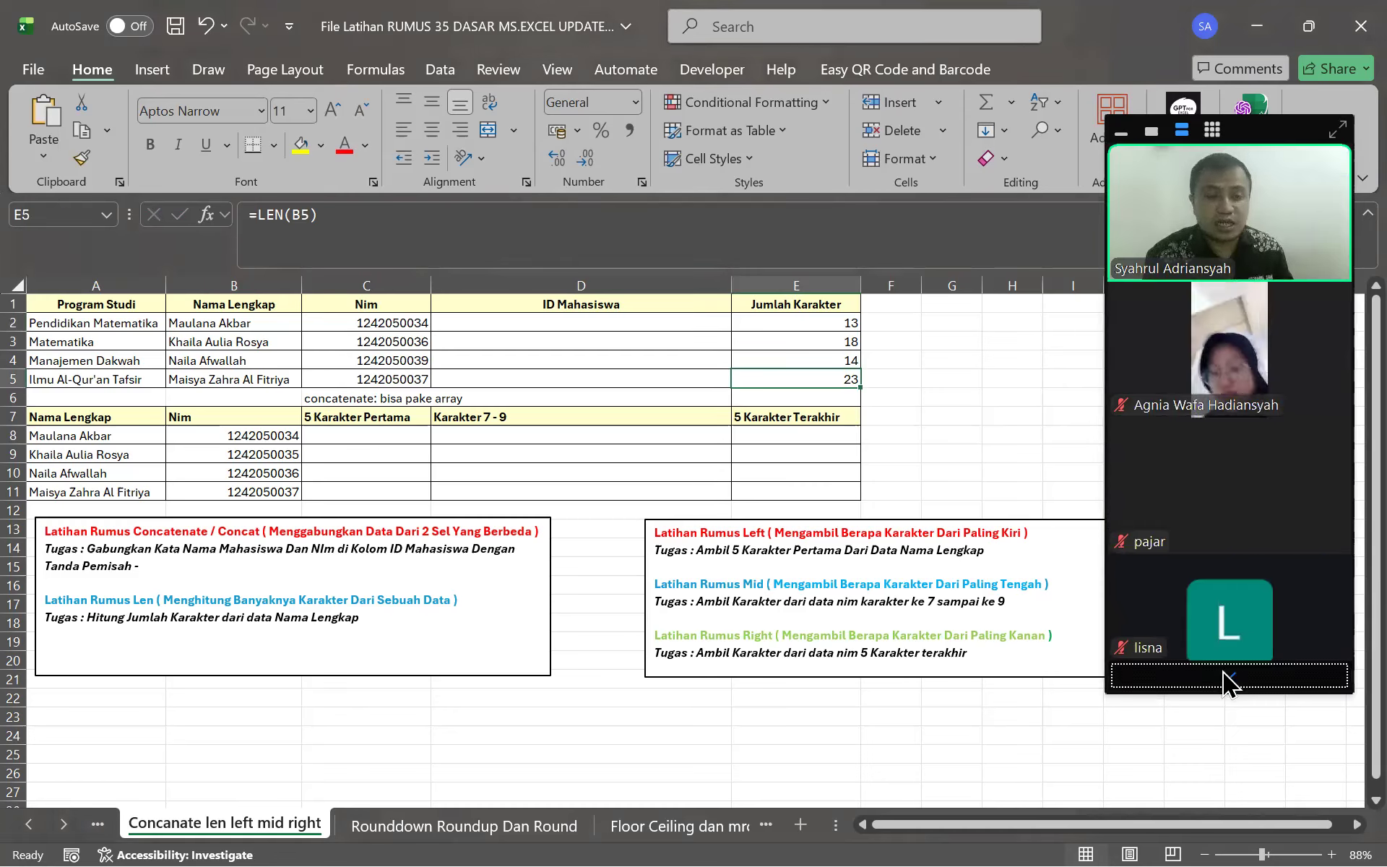
click(1237, 159)
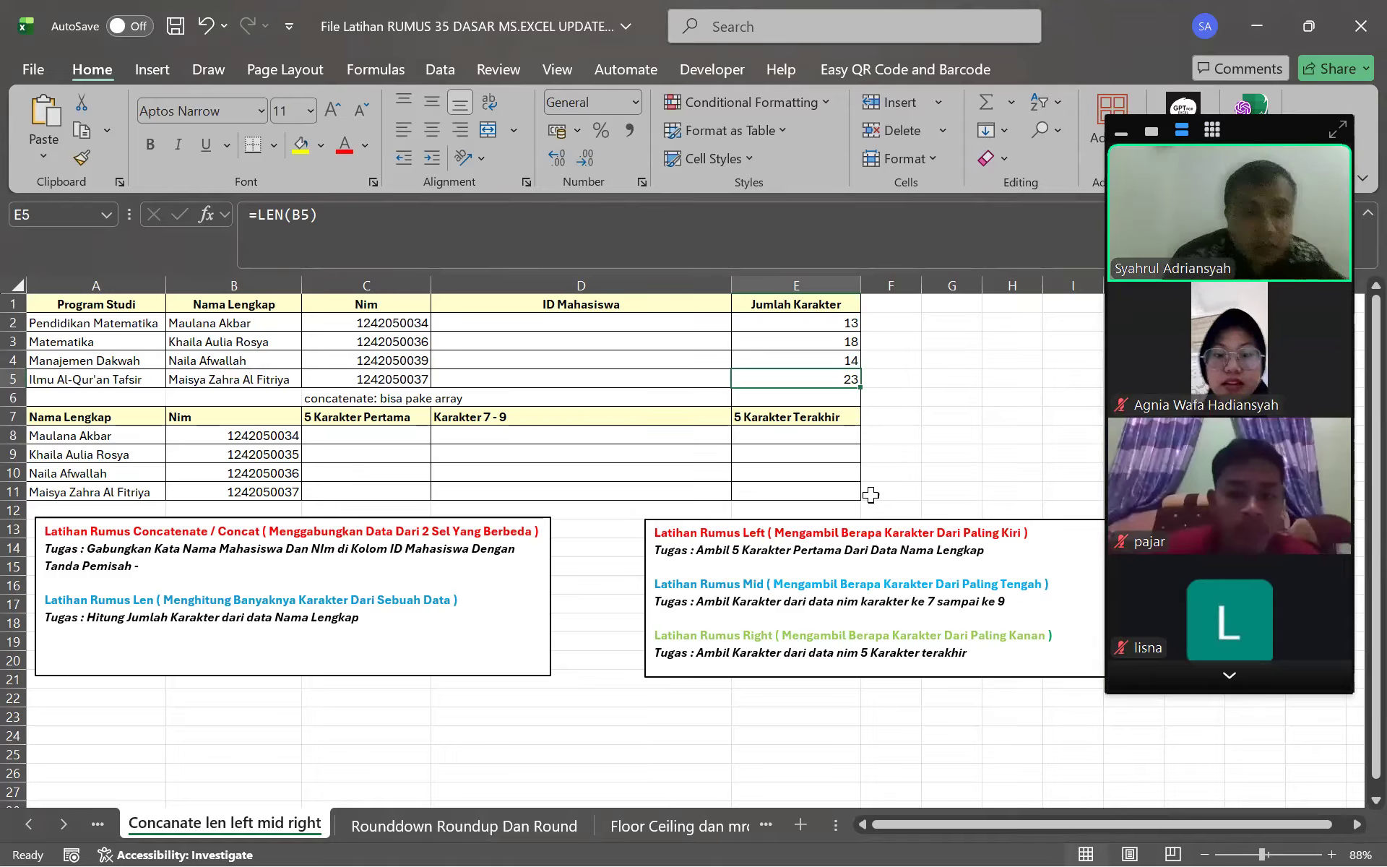
mouse_move(1237, 482)
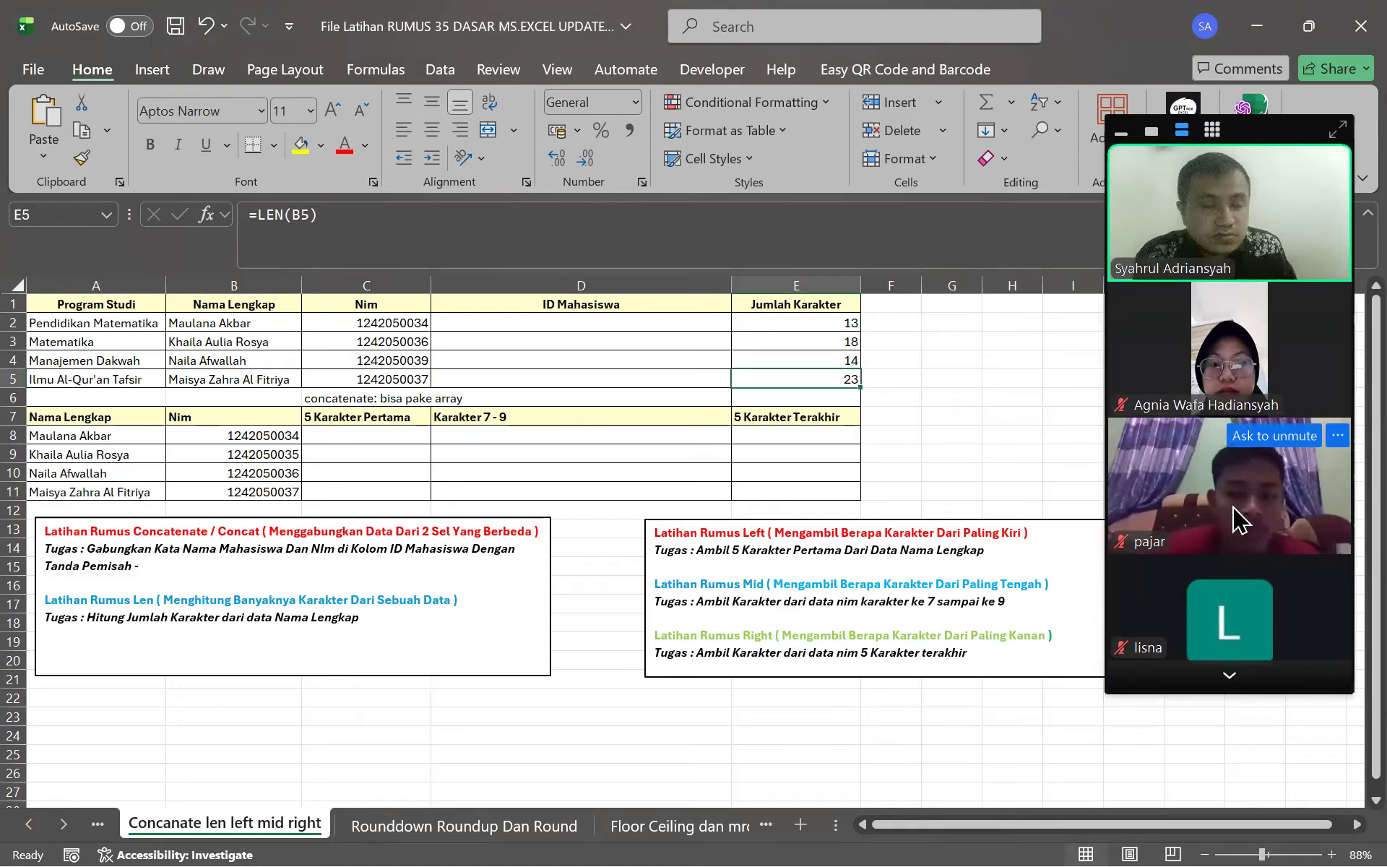
click(1240, 678)
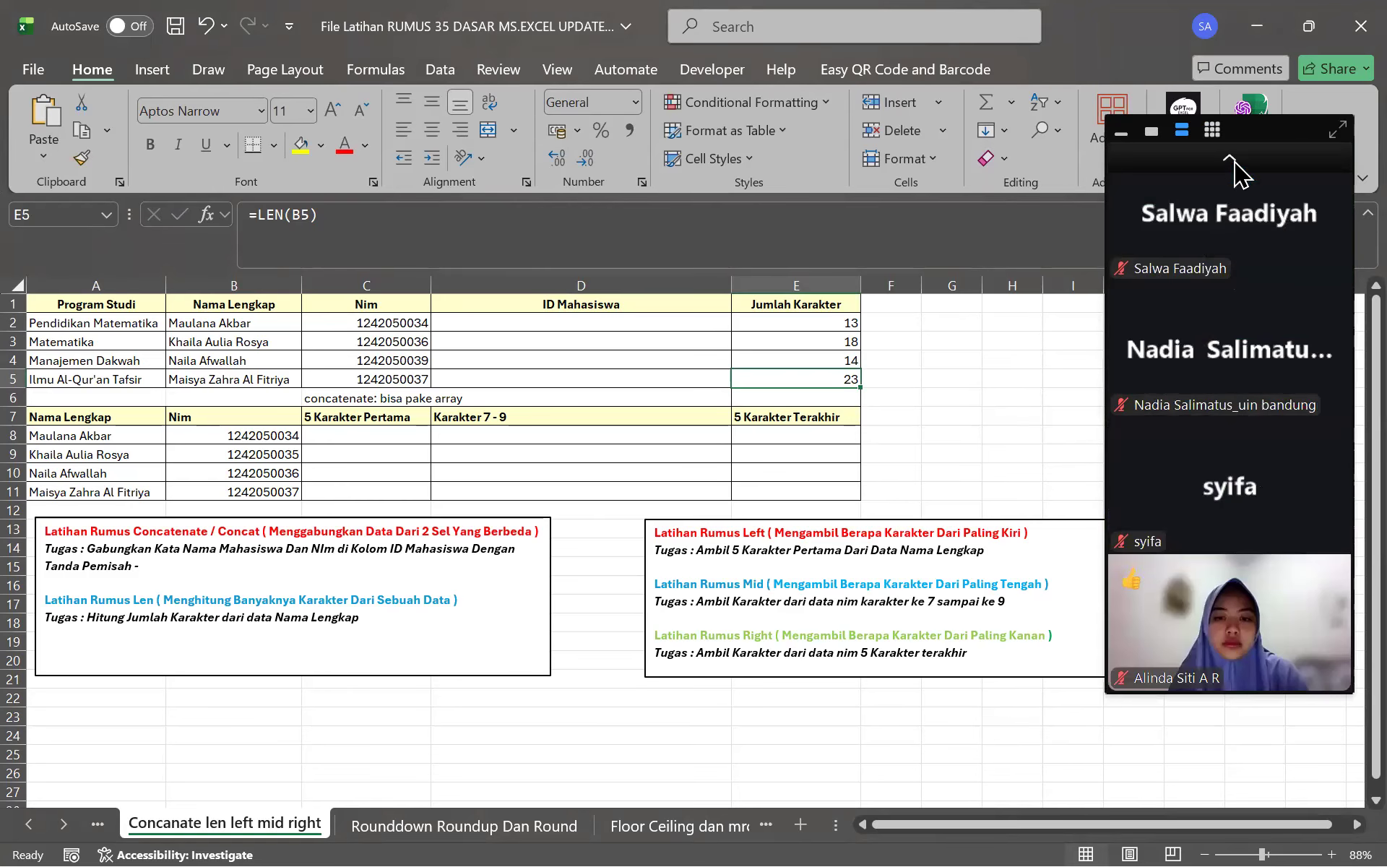
click(1234, 163)
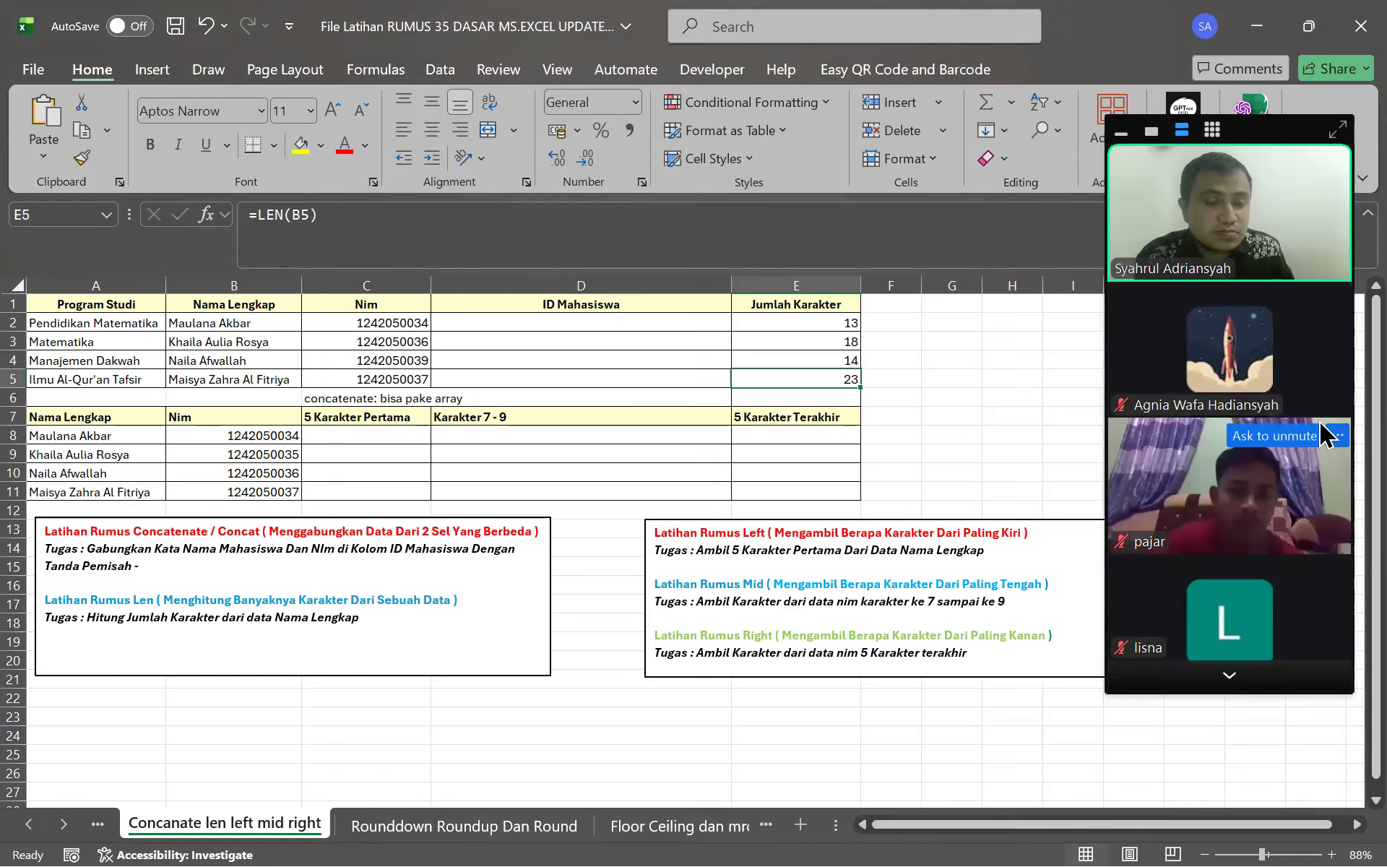
click(1230, 675)
click(1237, 154)
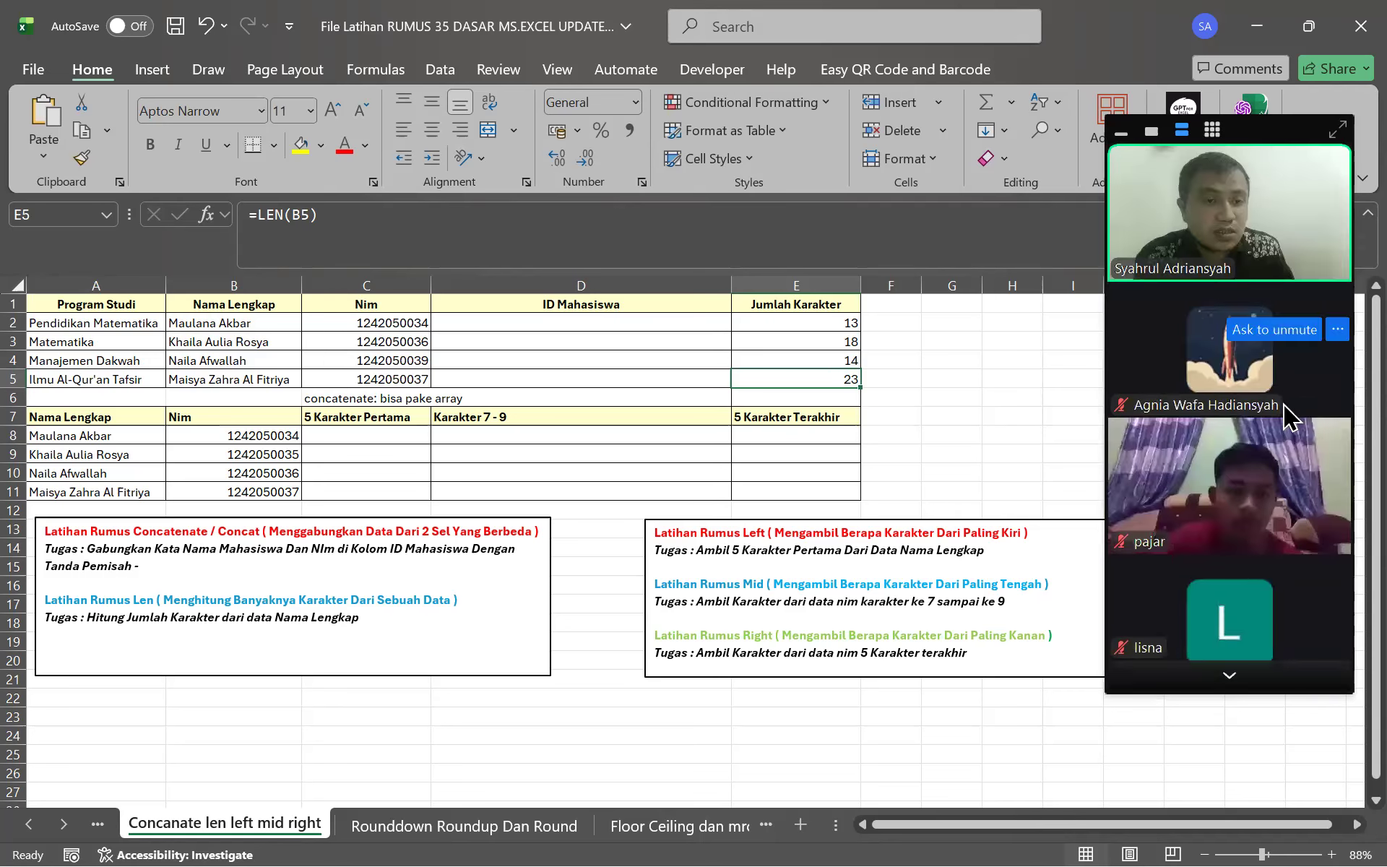
click(1230, 679)
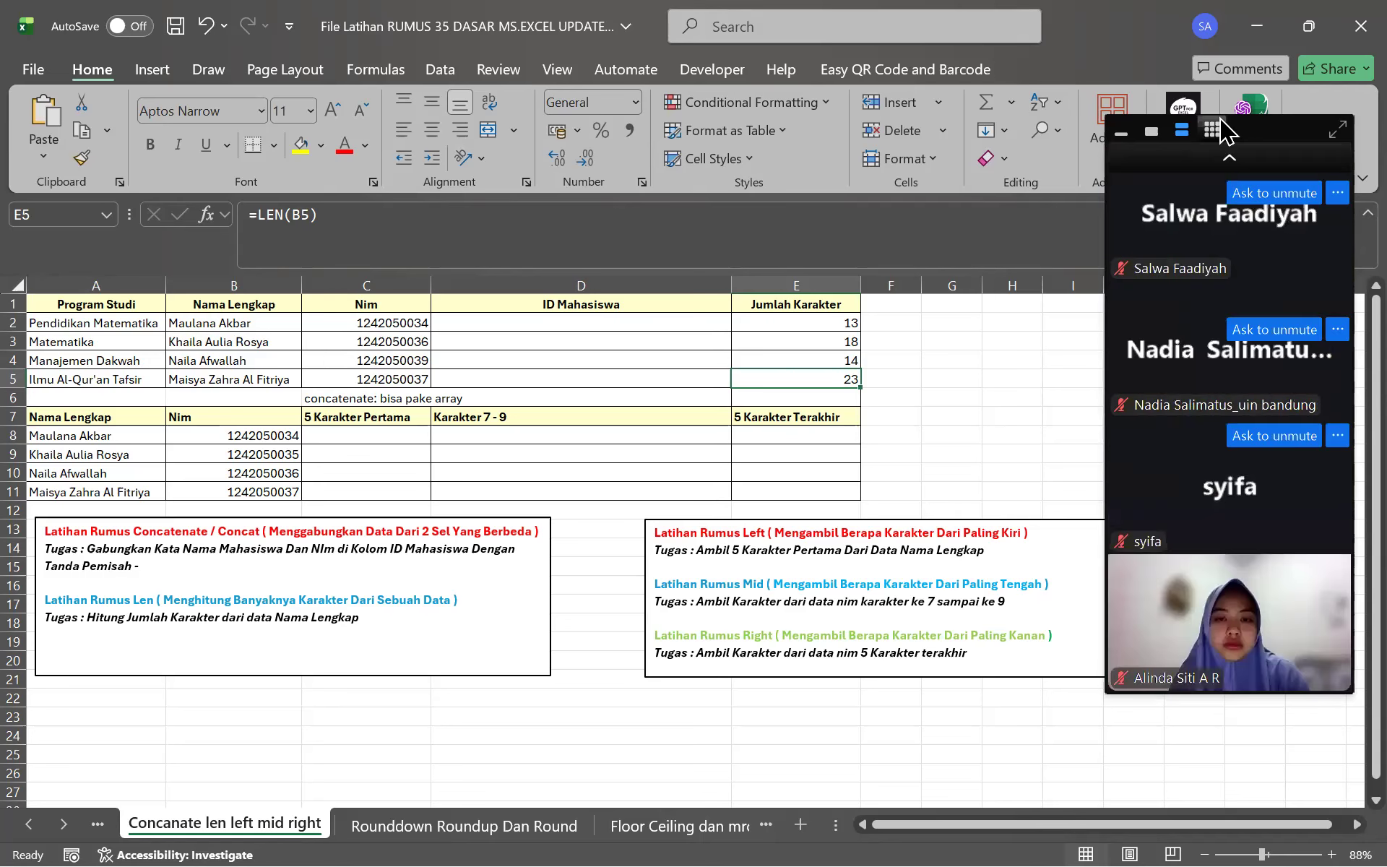
click(1260, 162)
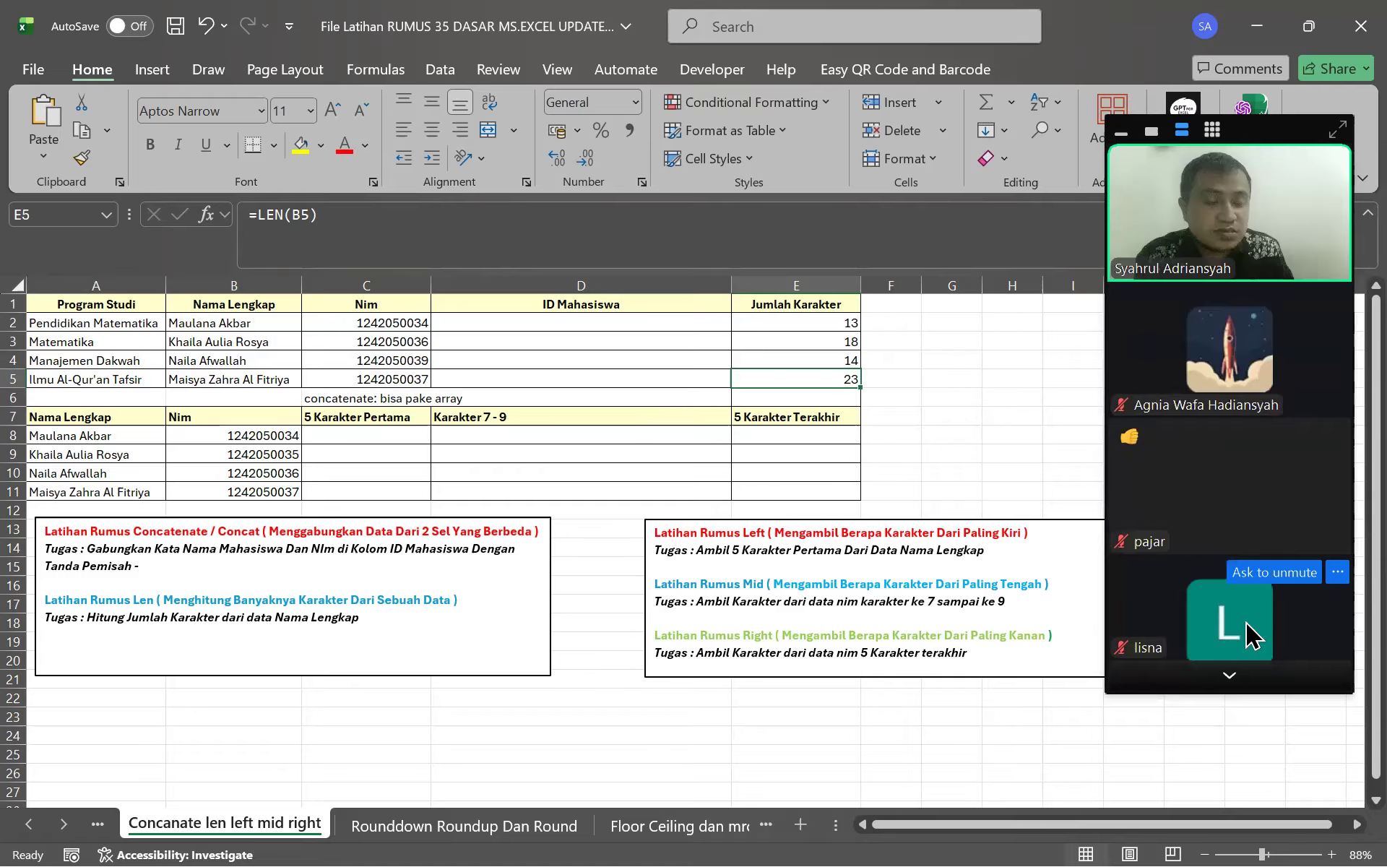
click(1230, 676)
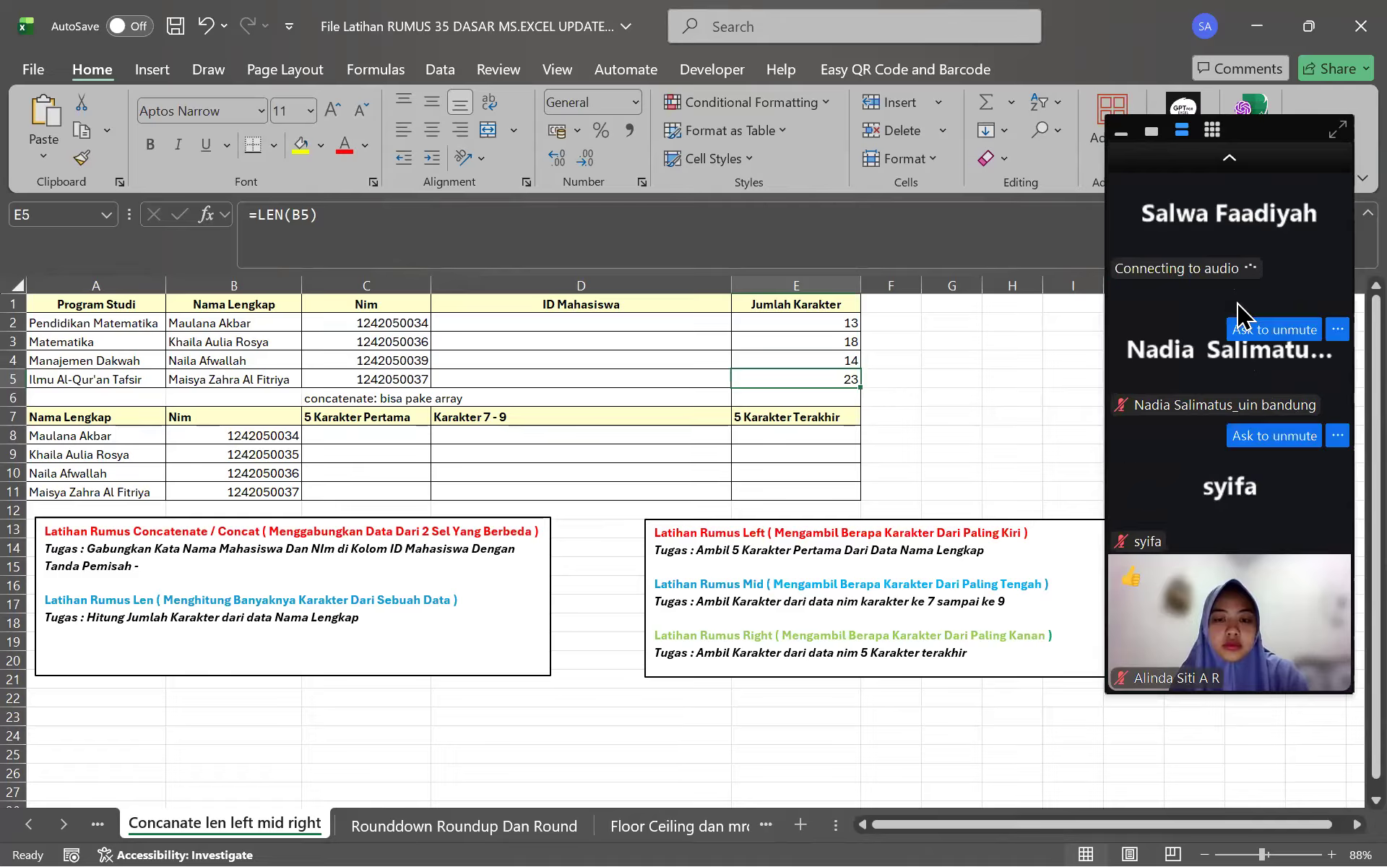
click(1231, 160)
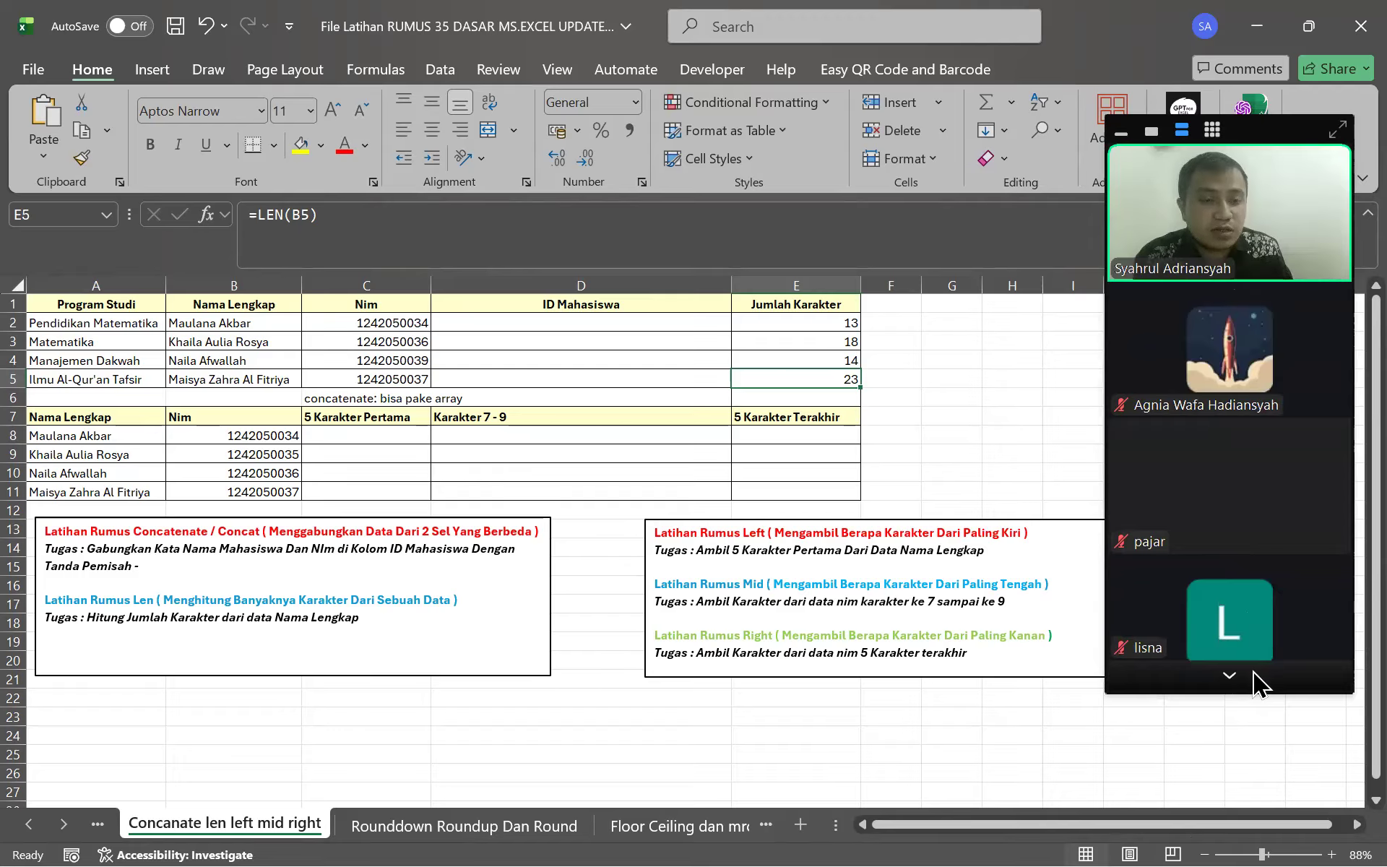
click(1255, 675)
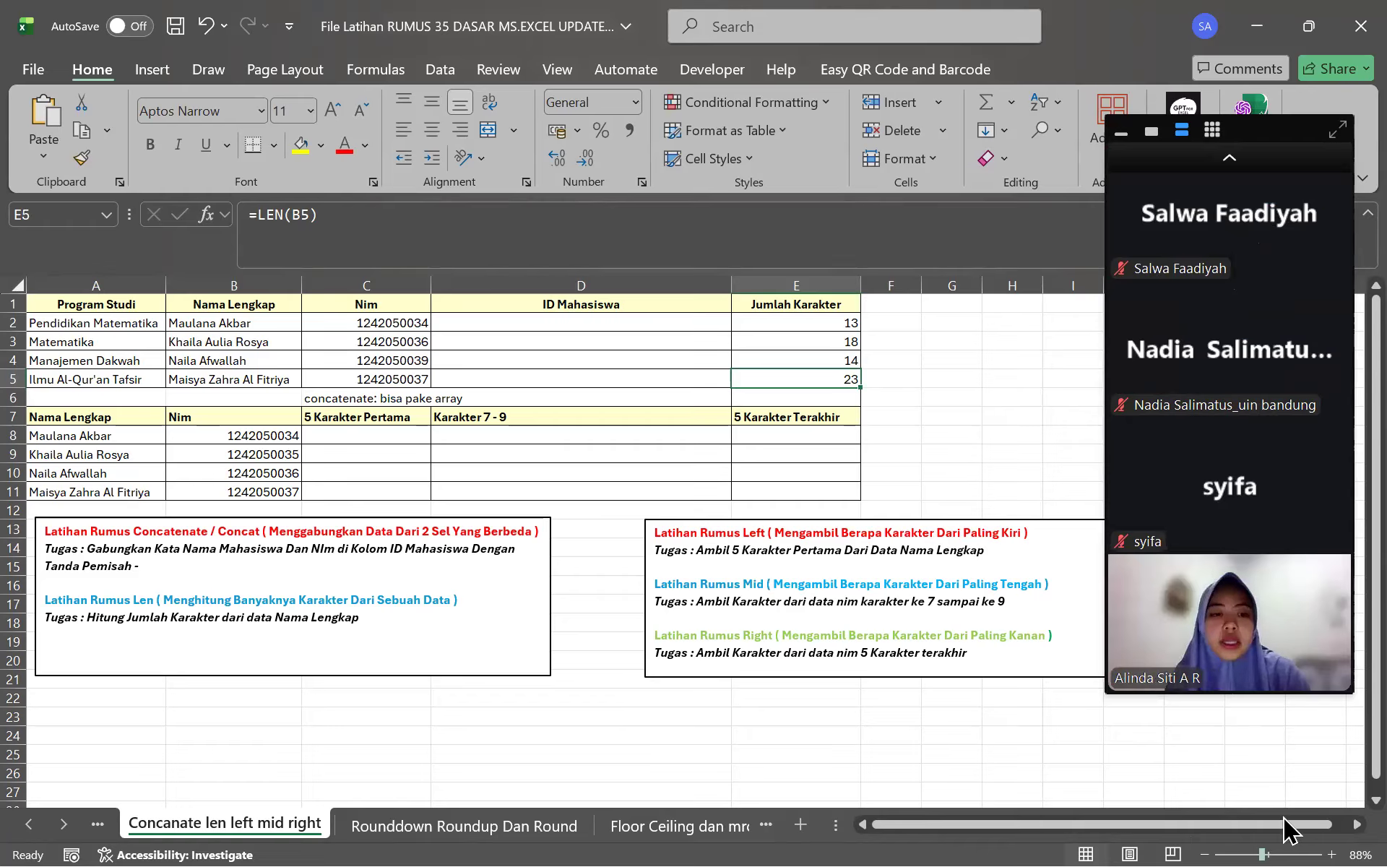
click(1270, 171)
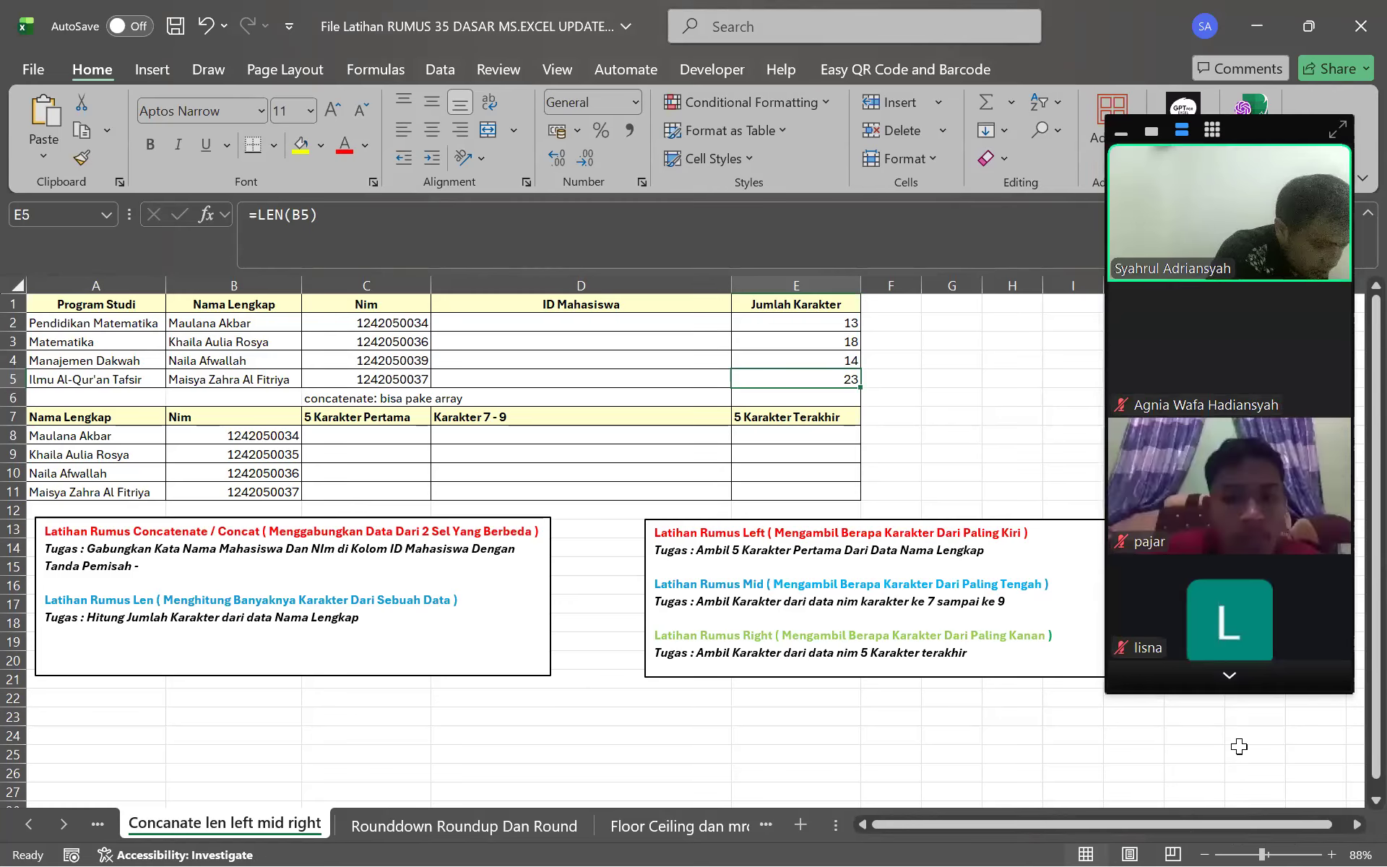
click(1208, 676)
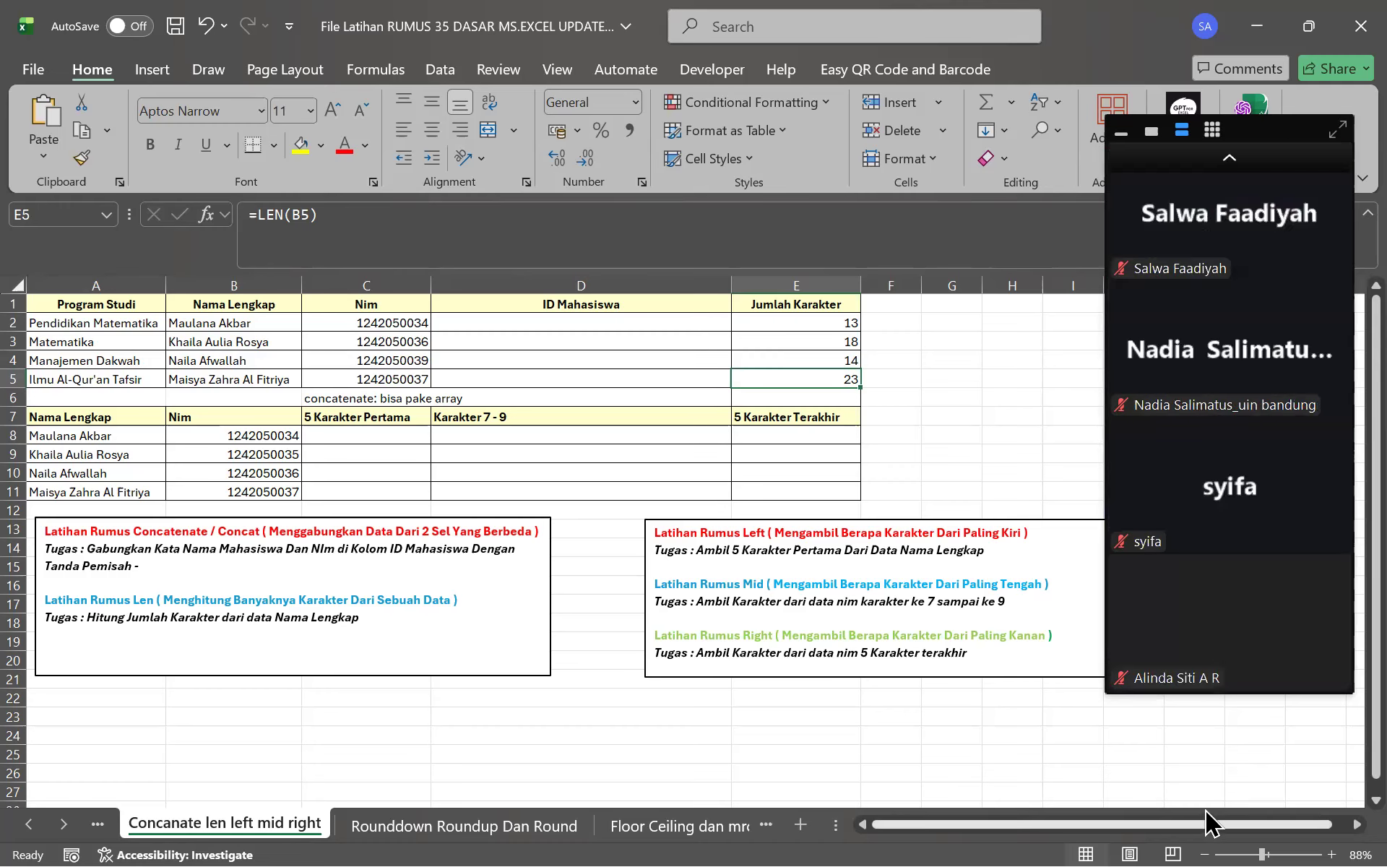
key(super)
click(1195, 821)
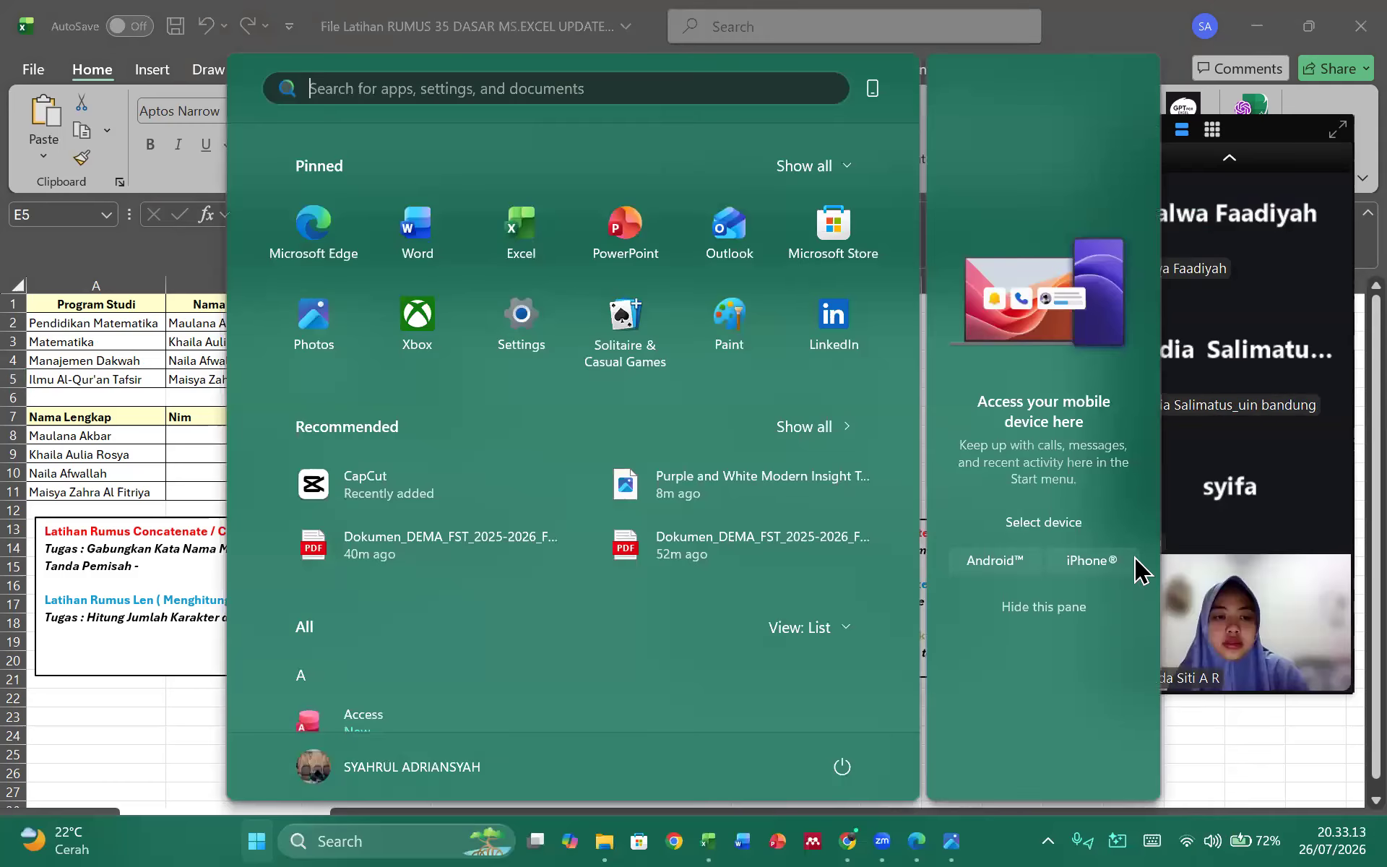
click(1081, 432)
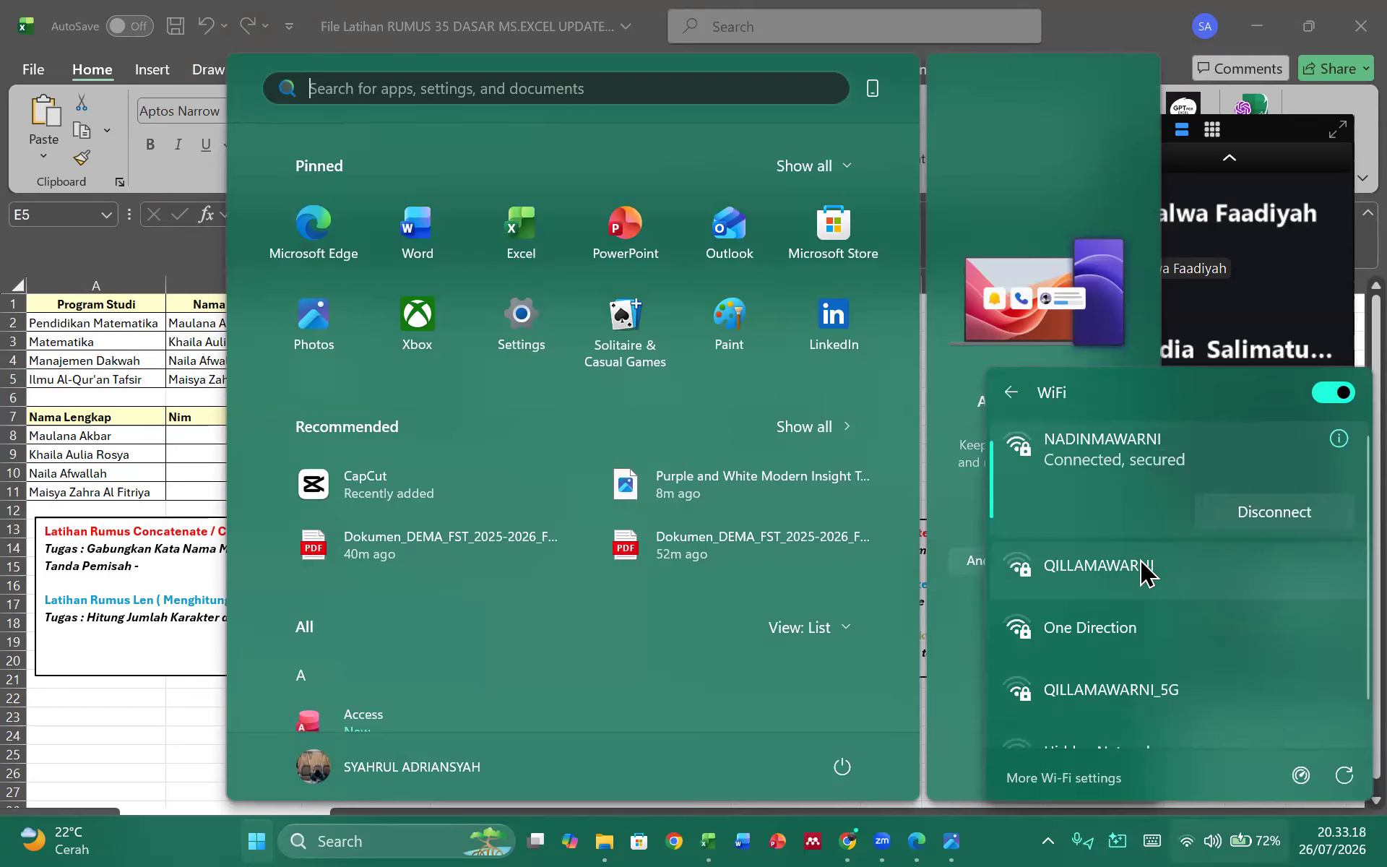
click(184, 707)
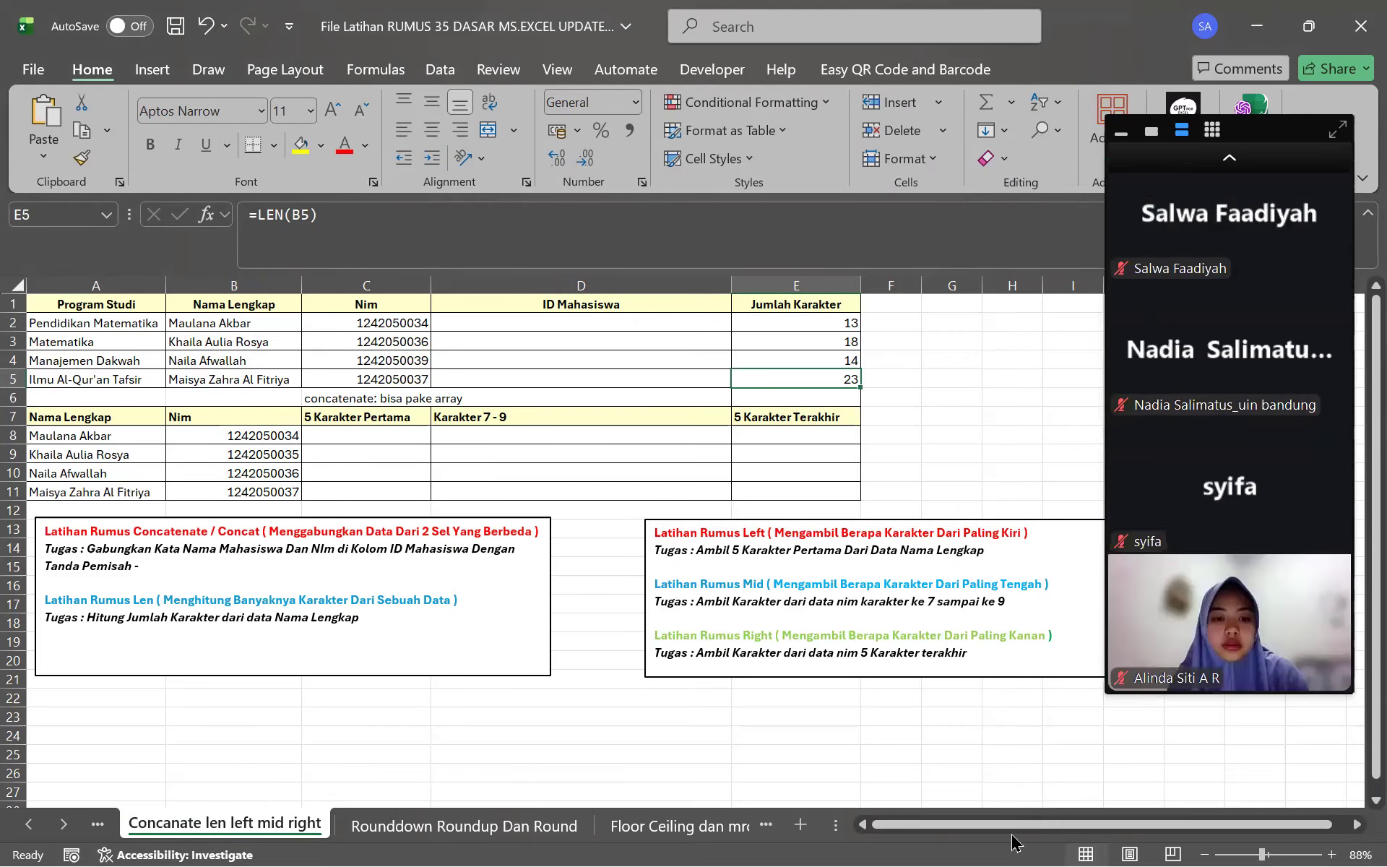
key(super)
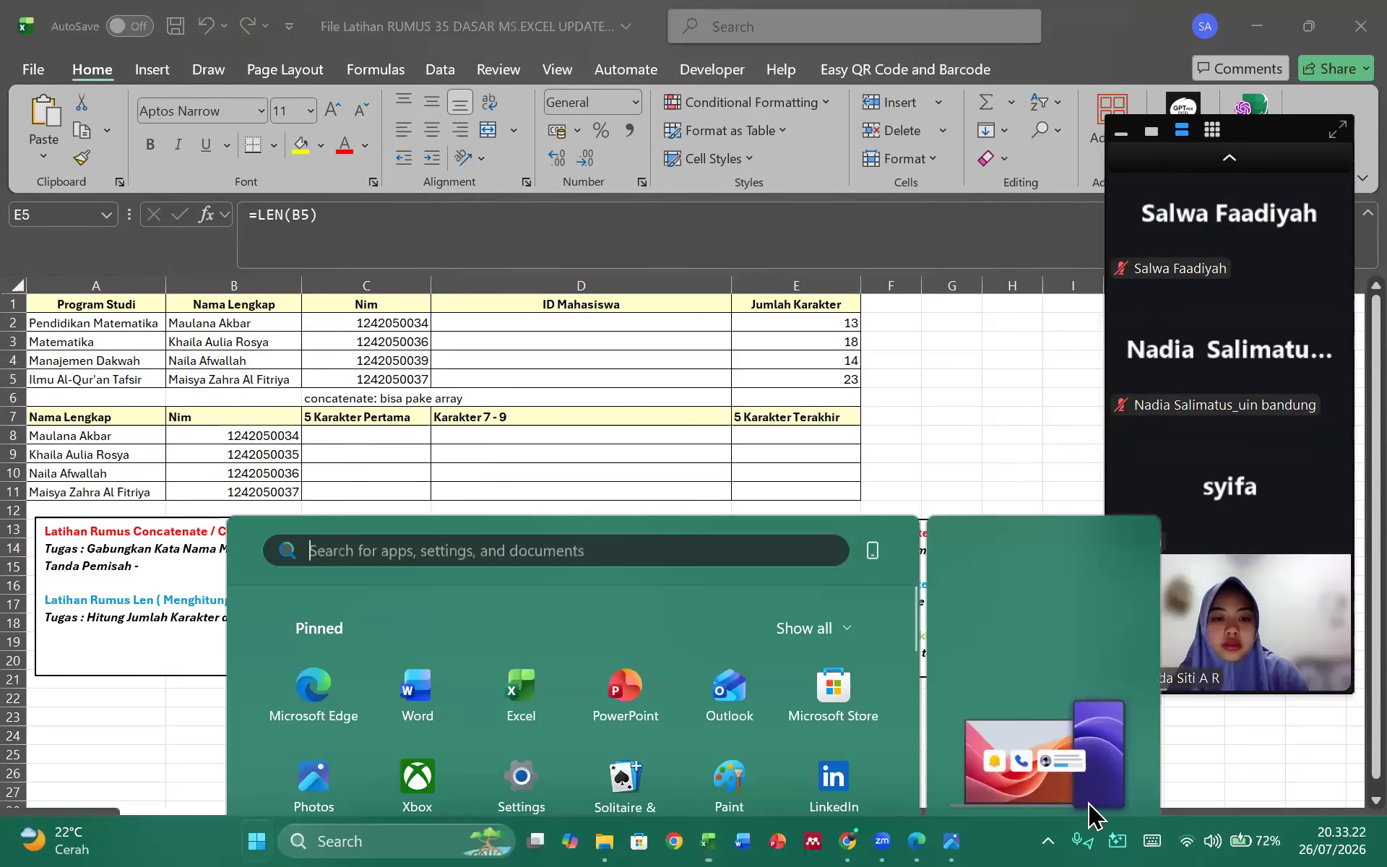
click(1185, 835)
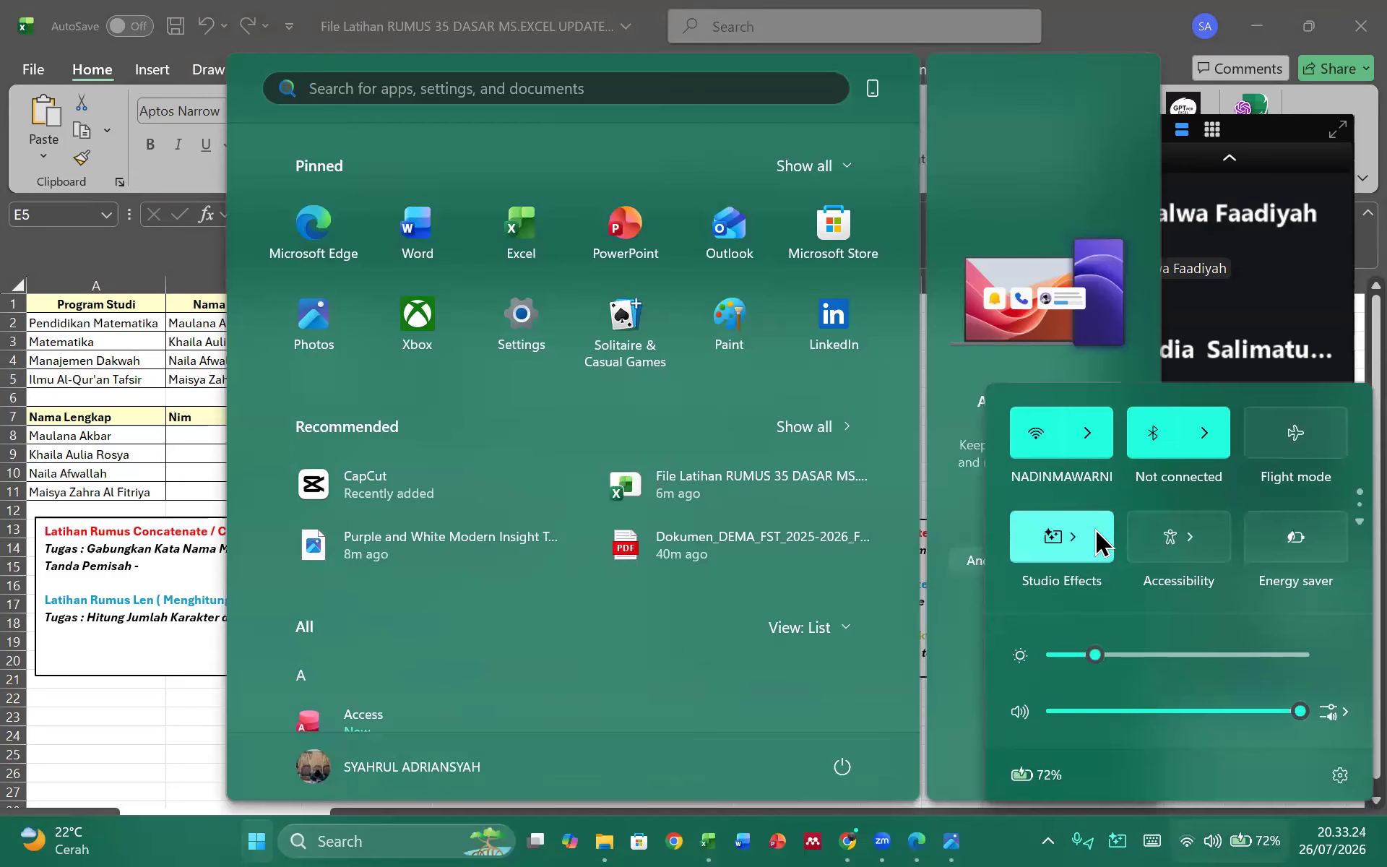
click(1086, 433)
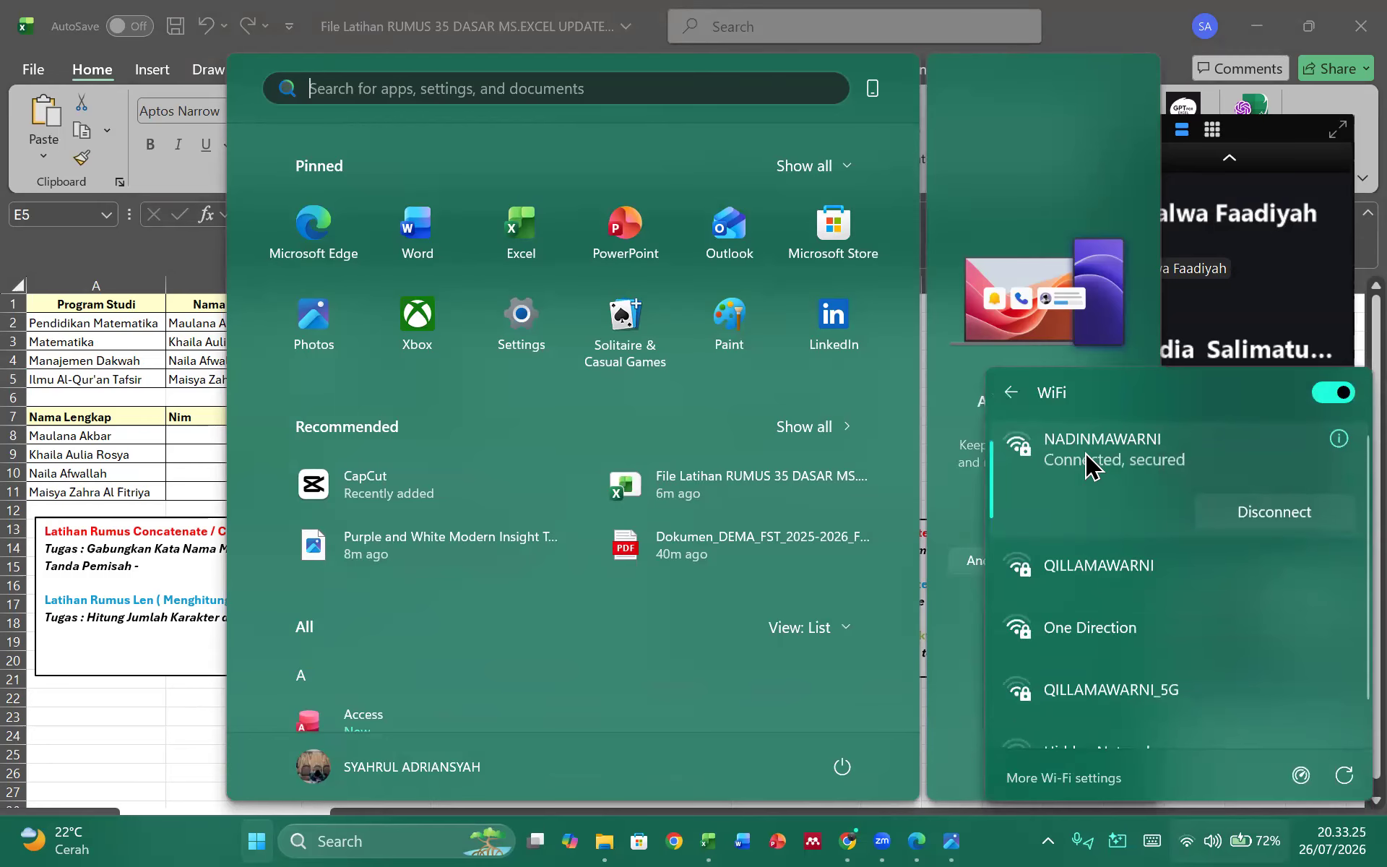
scroll(1086, 645, down, 1)
scroll(1081, 629, up, 1)
click(141, 725)
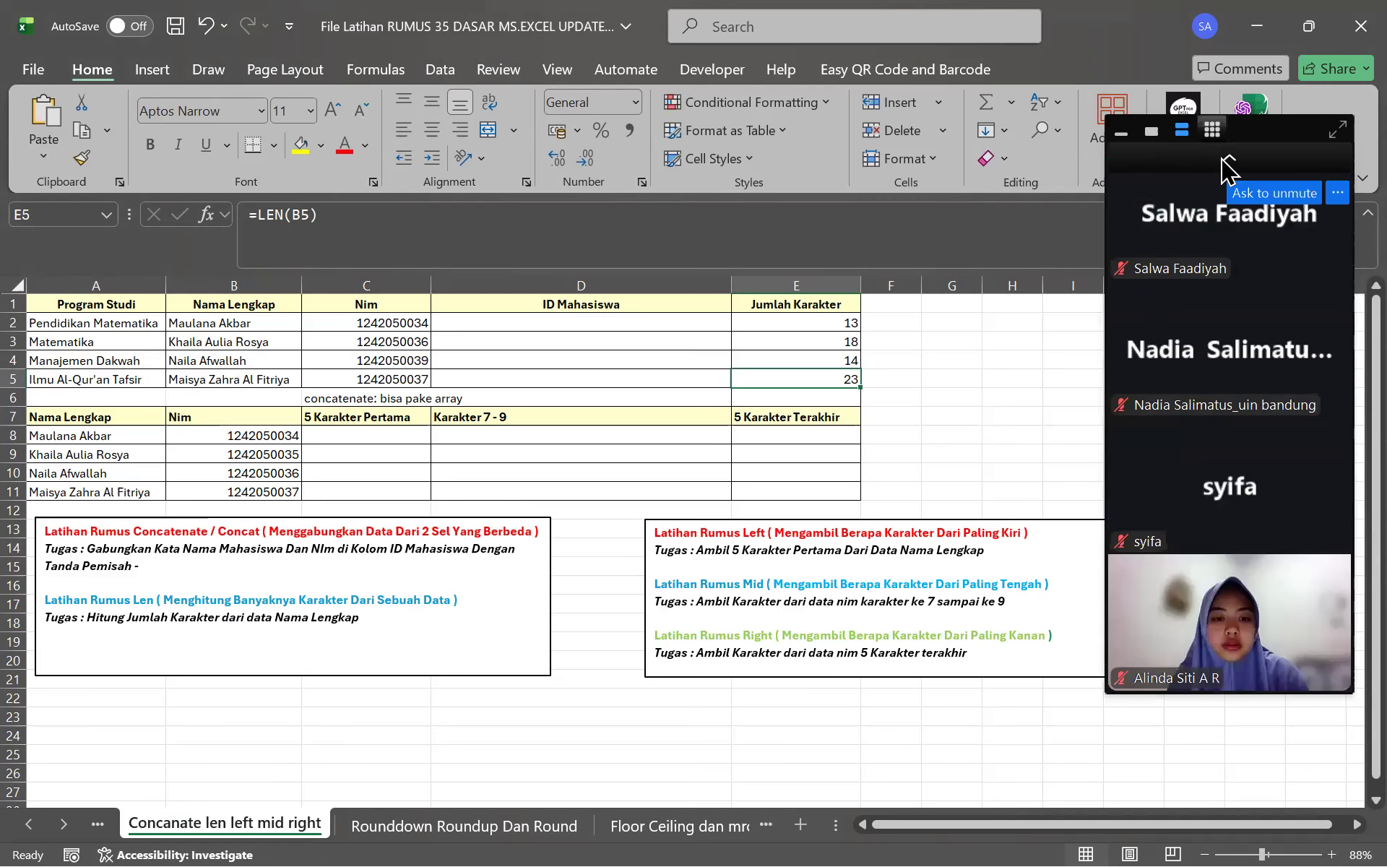
scroll(1229, 345, up, 5)
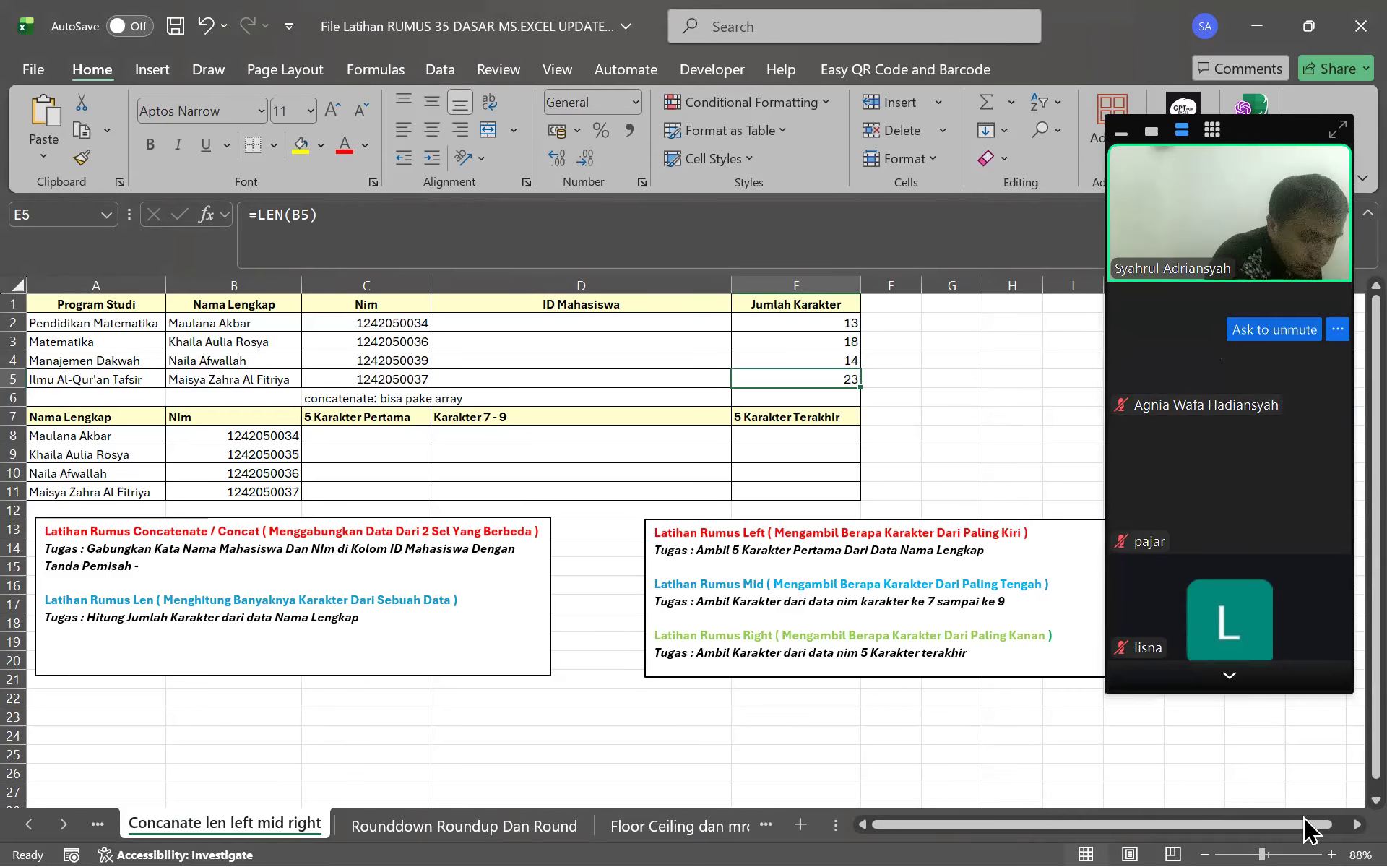
mouse_move(1310, 831)
click(1221, 819)
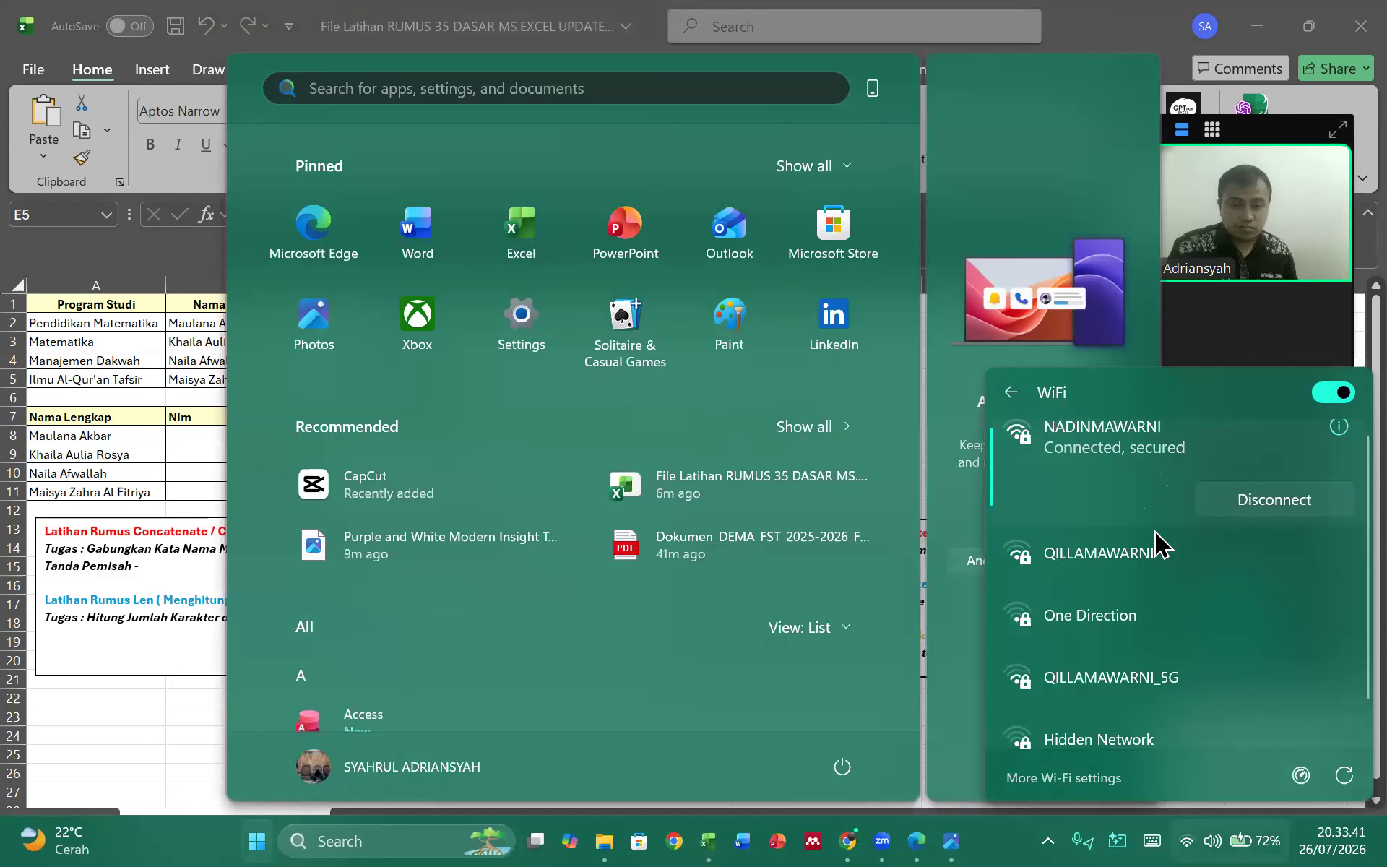
scroll(1183, 544, down, 1)
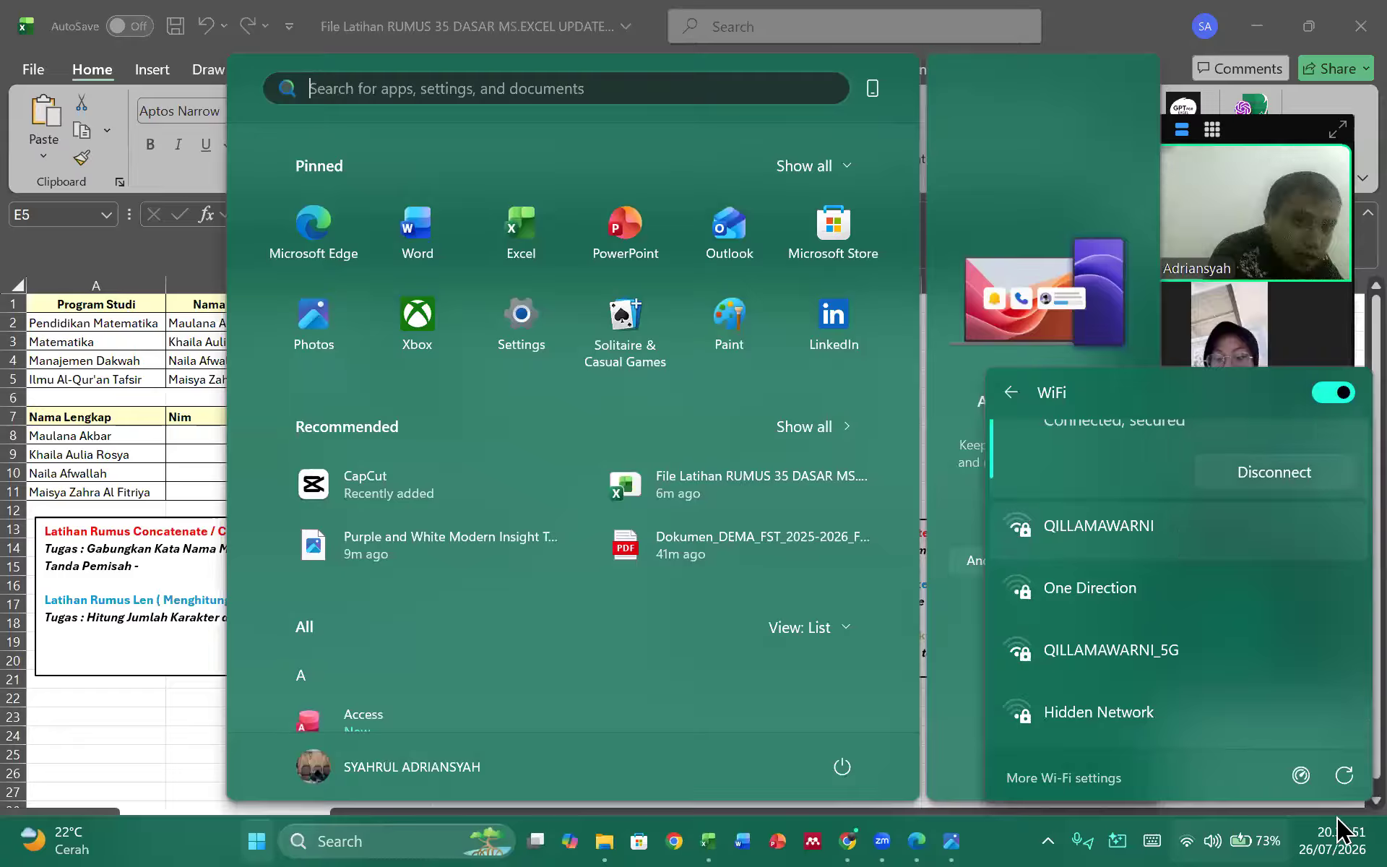
click(162, 746)
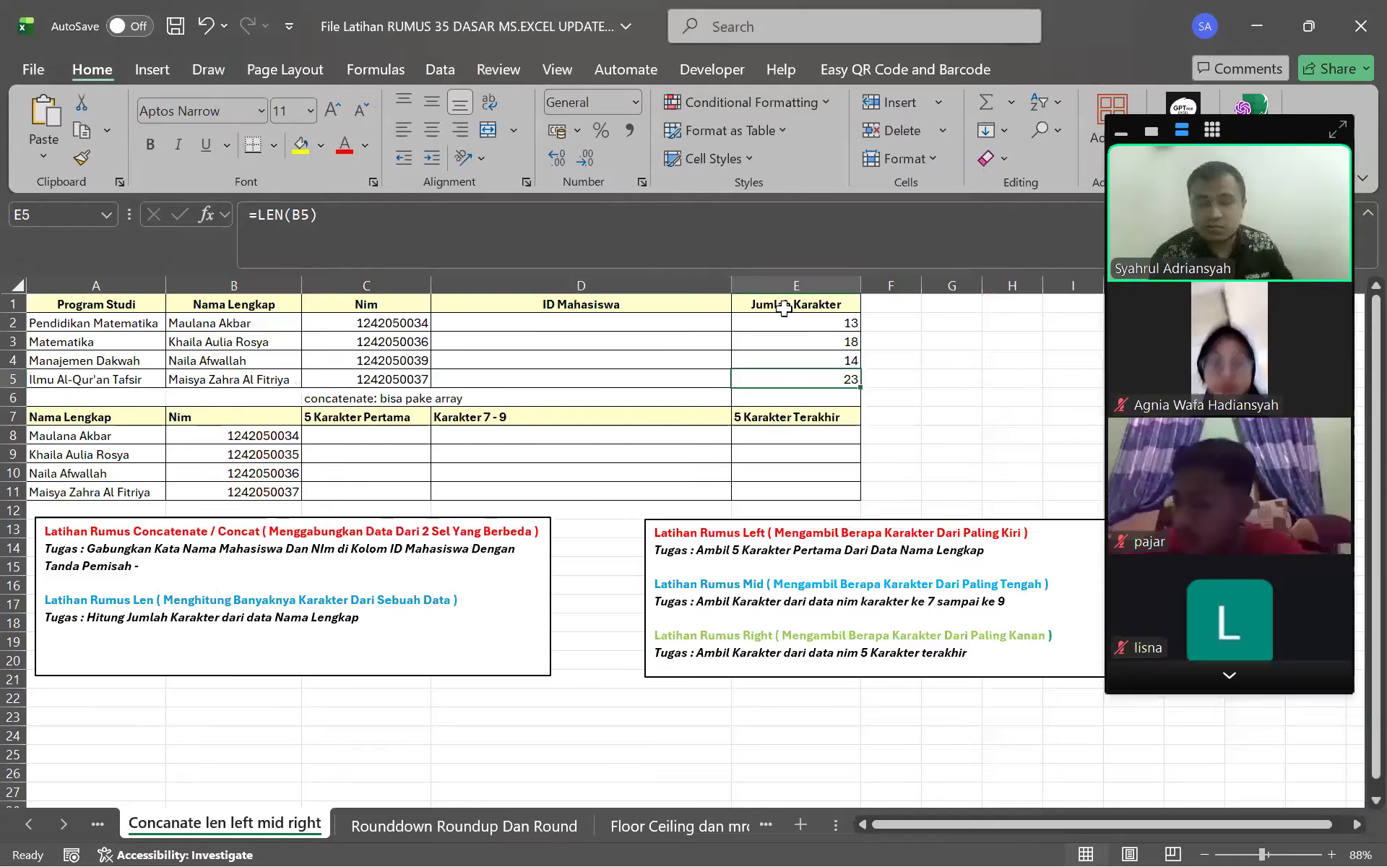
click(809, 325)
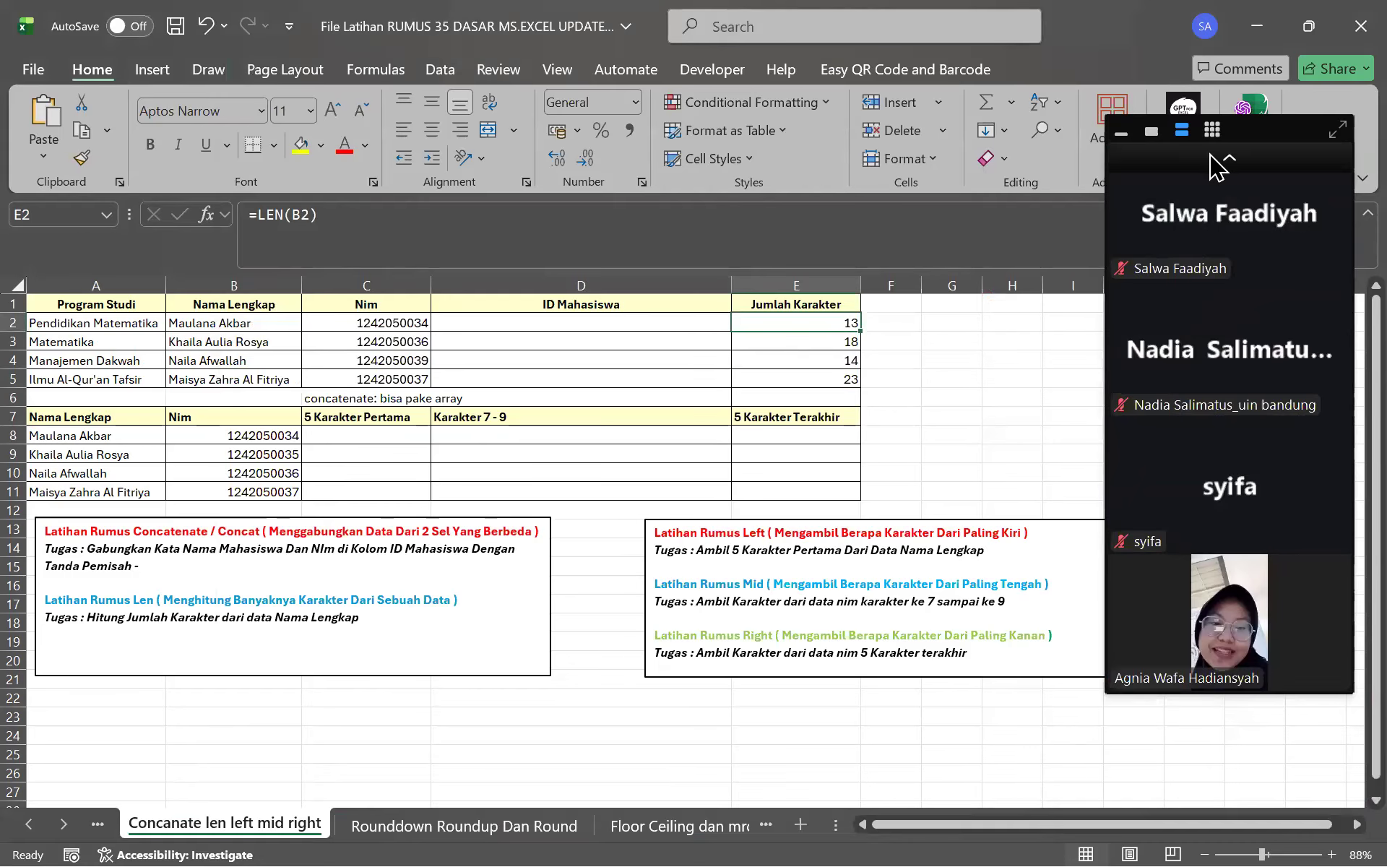
click(1239, 162)
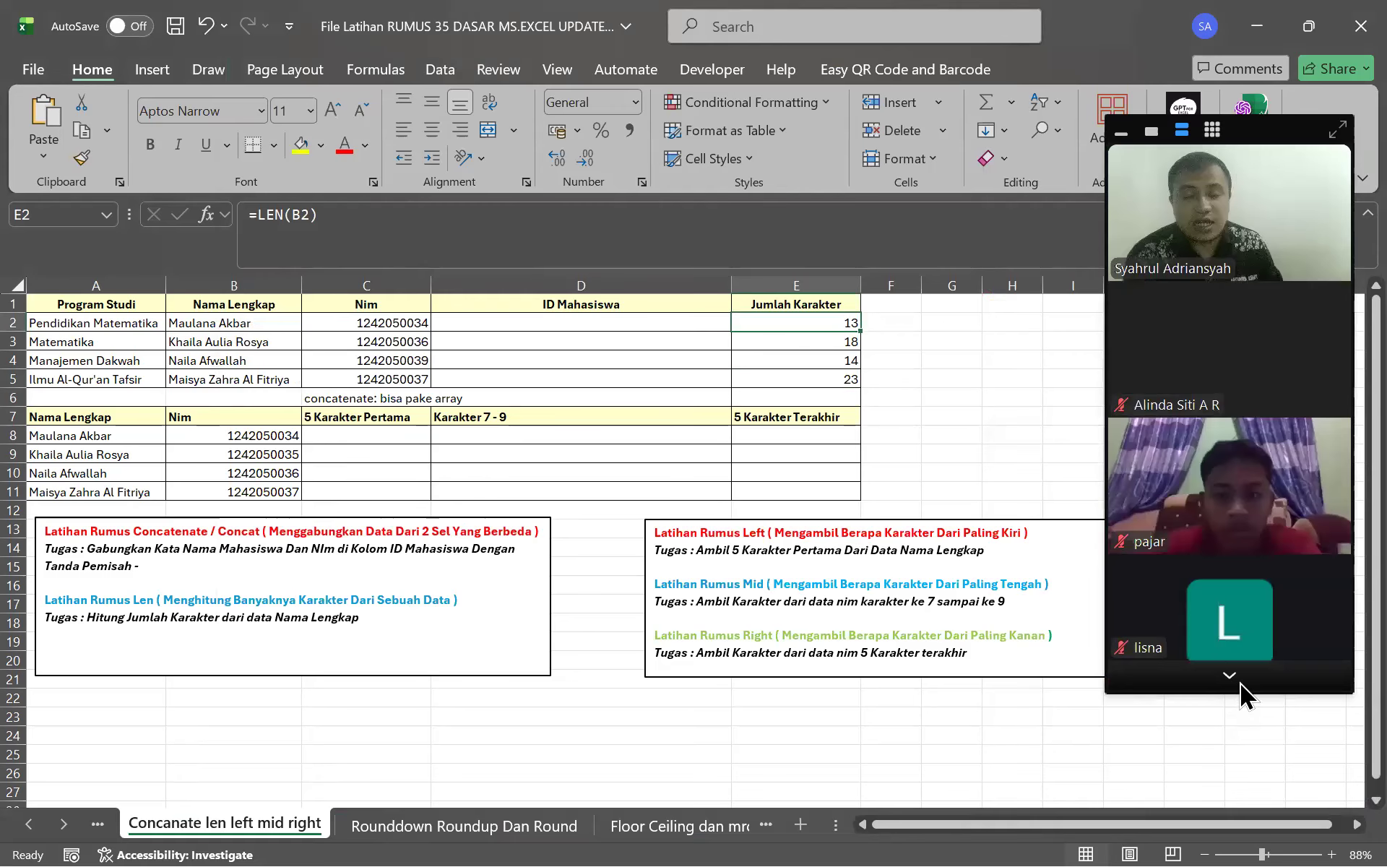
click(1234, 162)
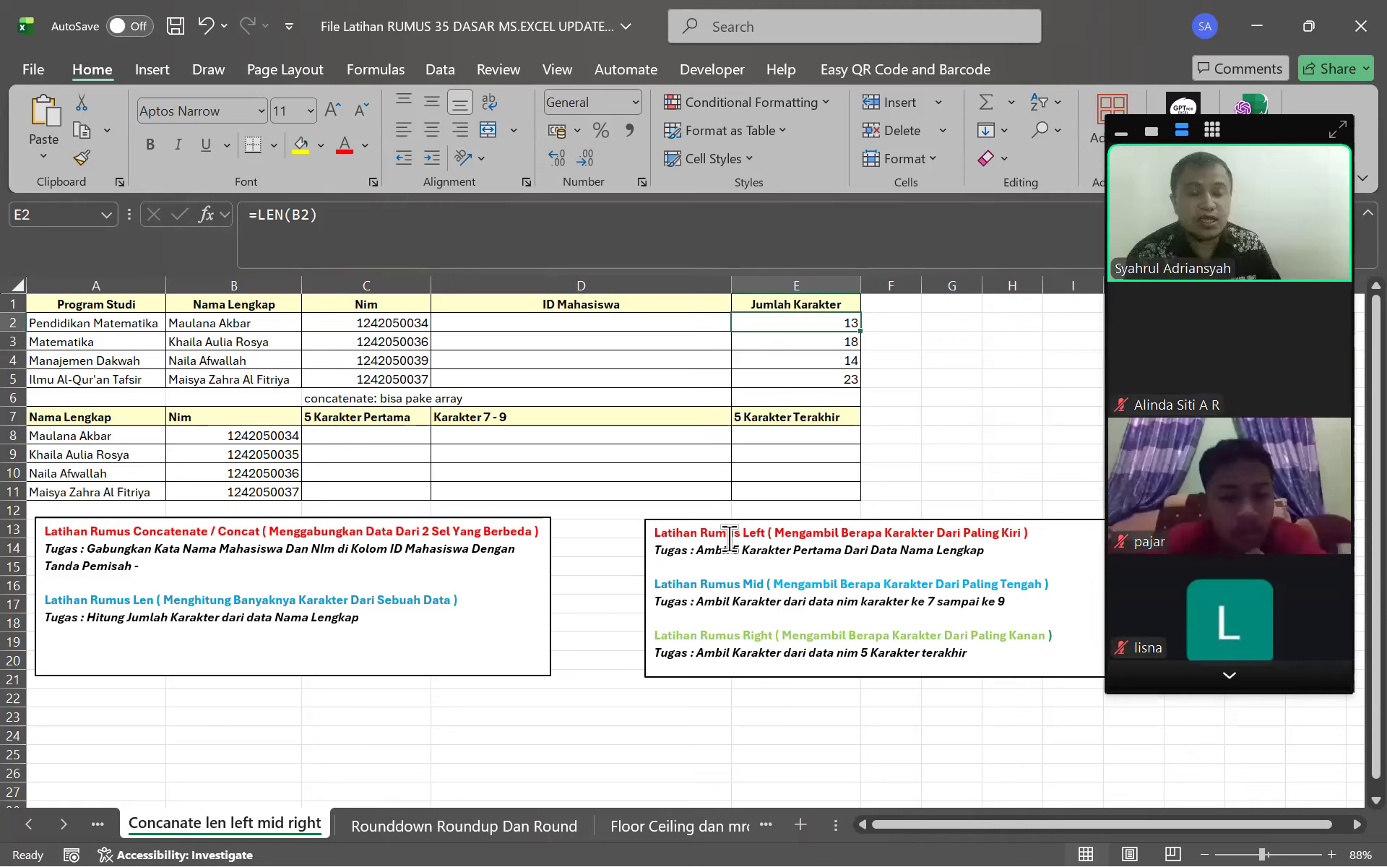
click(1187, 668)
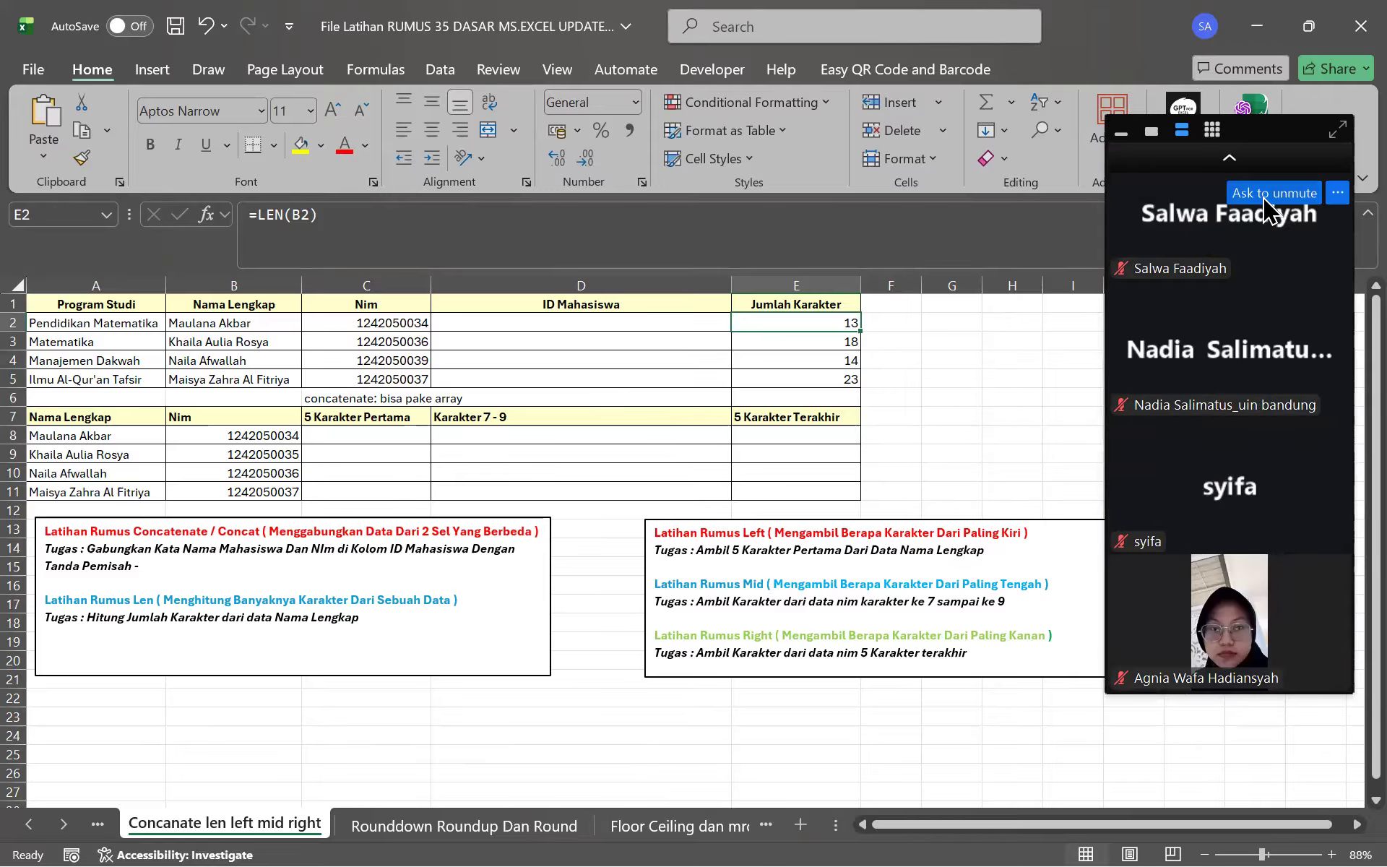
click(1236, 165)
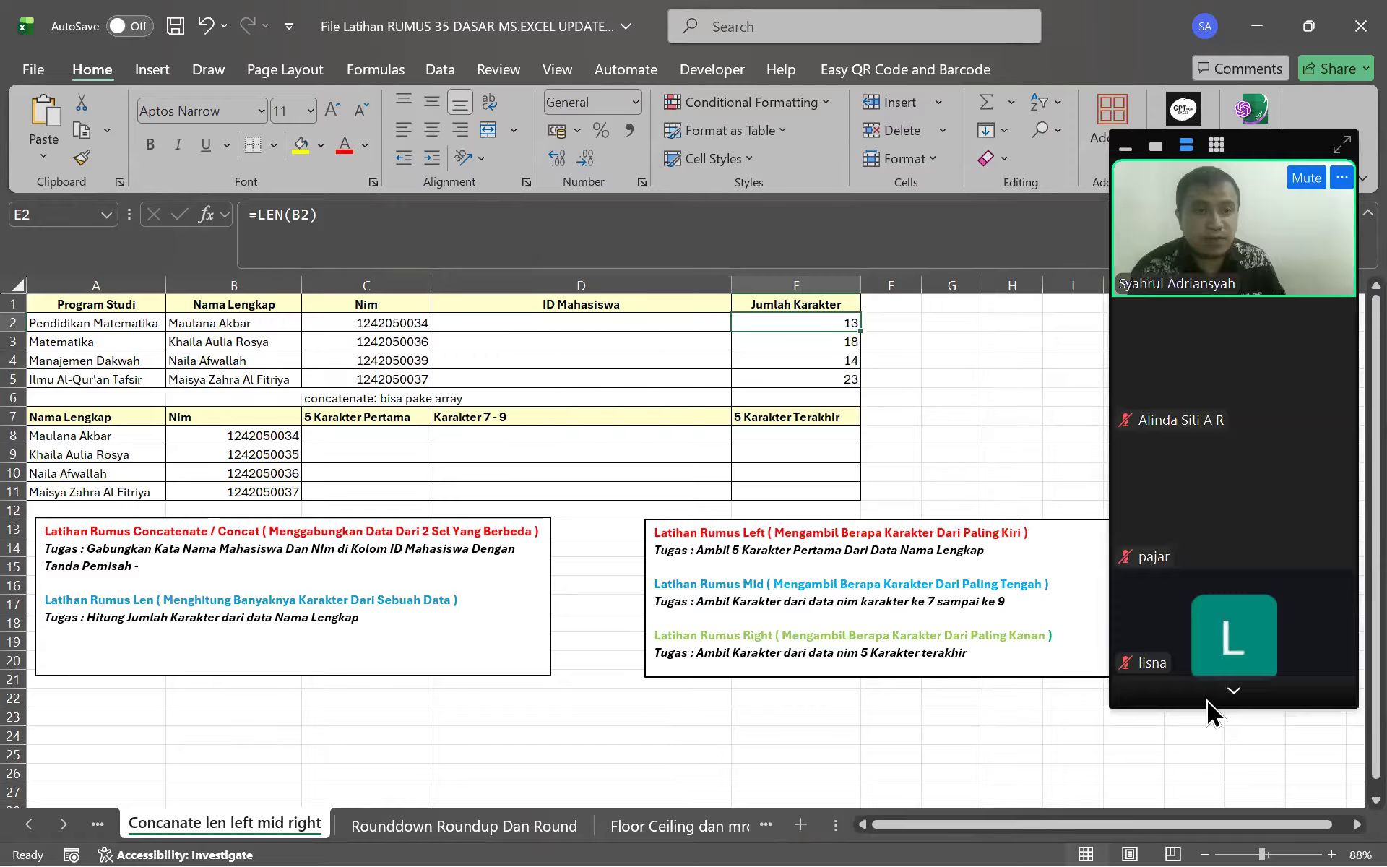
click(1199, 696)
click(1196, 715)
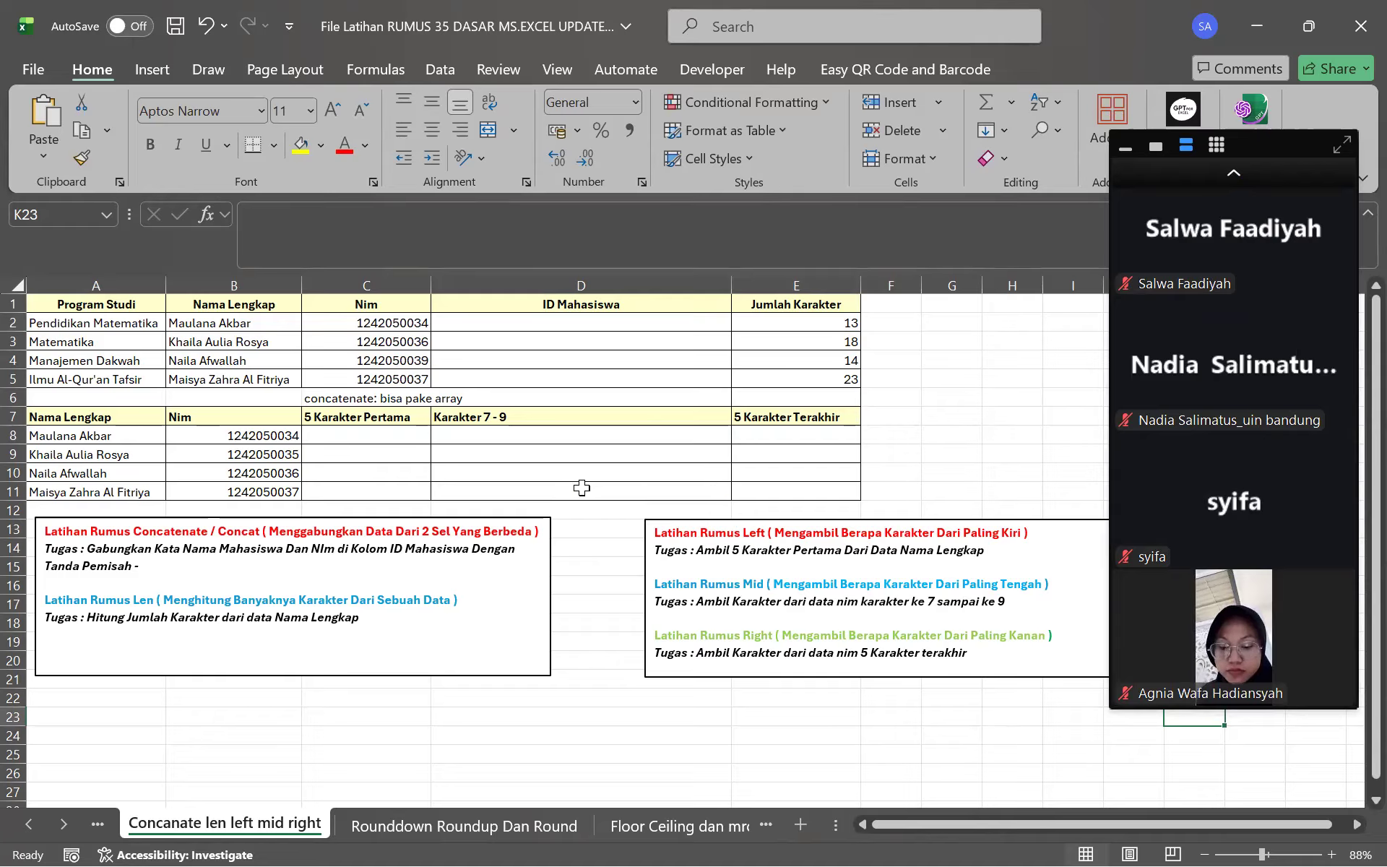
click(1228, 173)
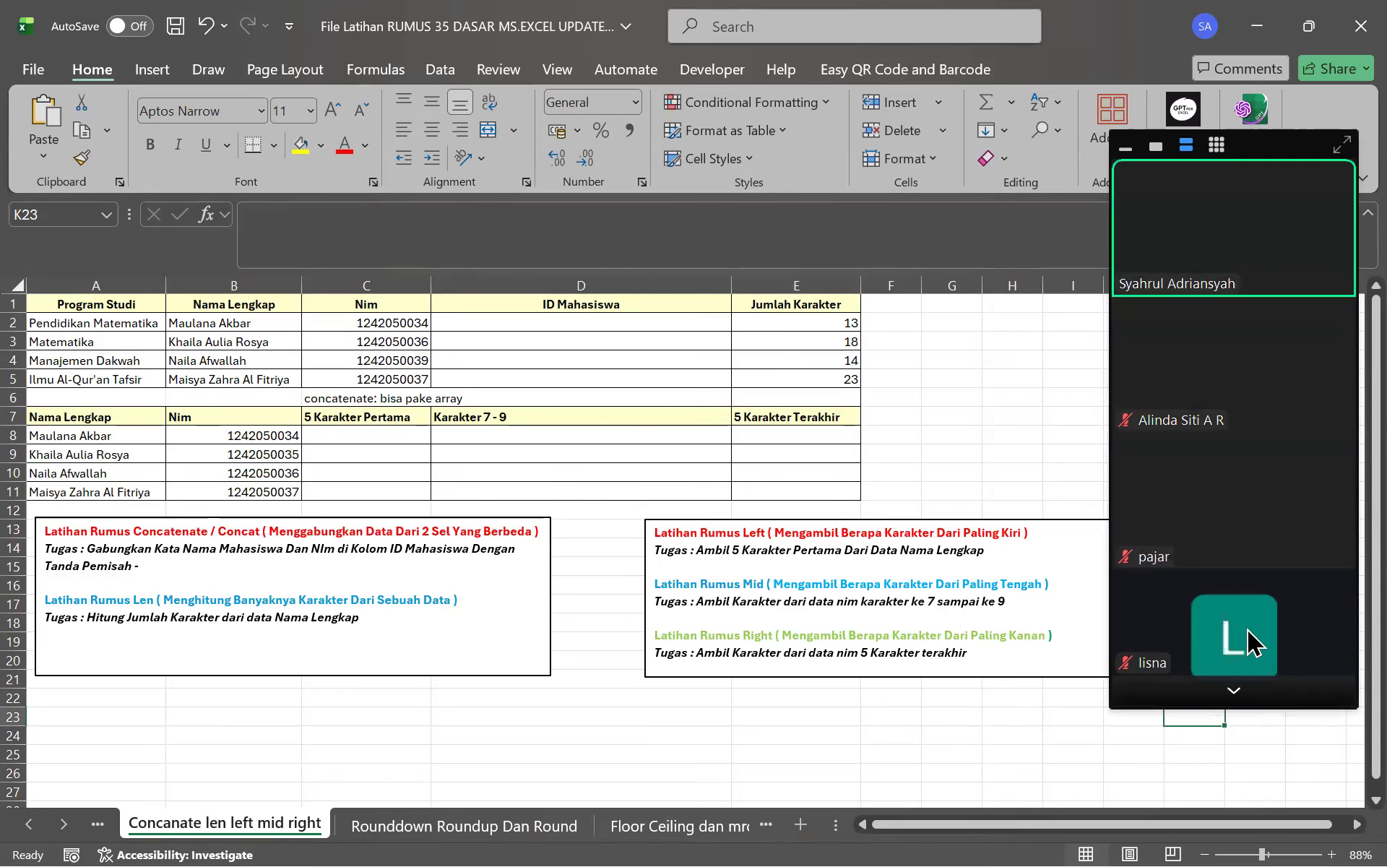
click(1234, 695)
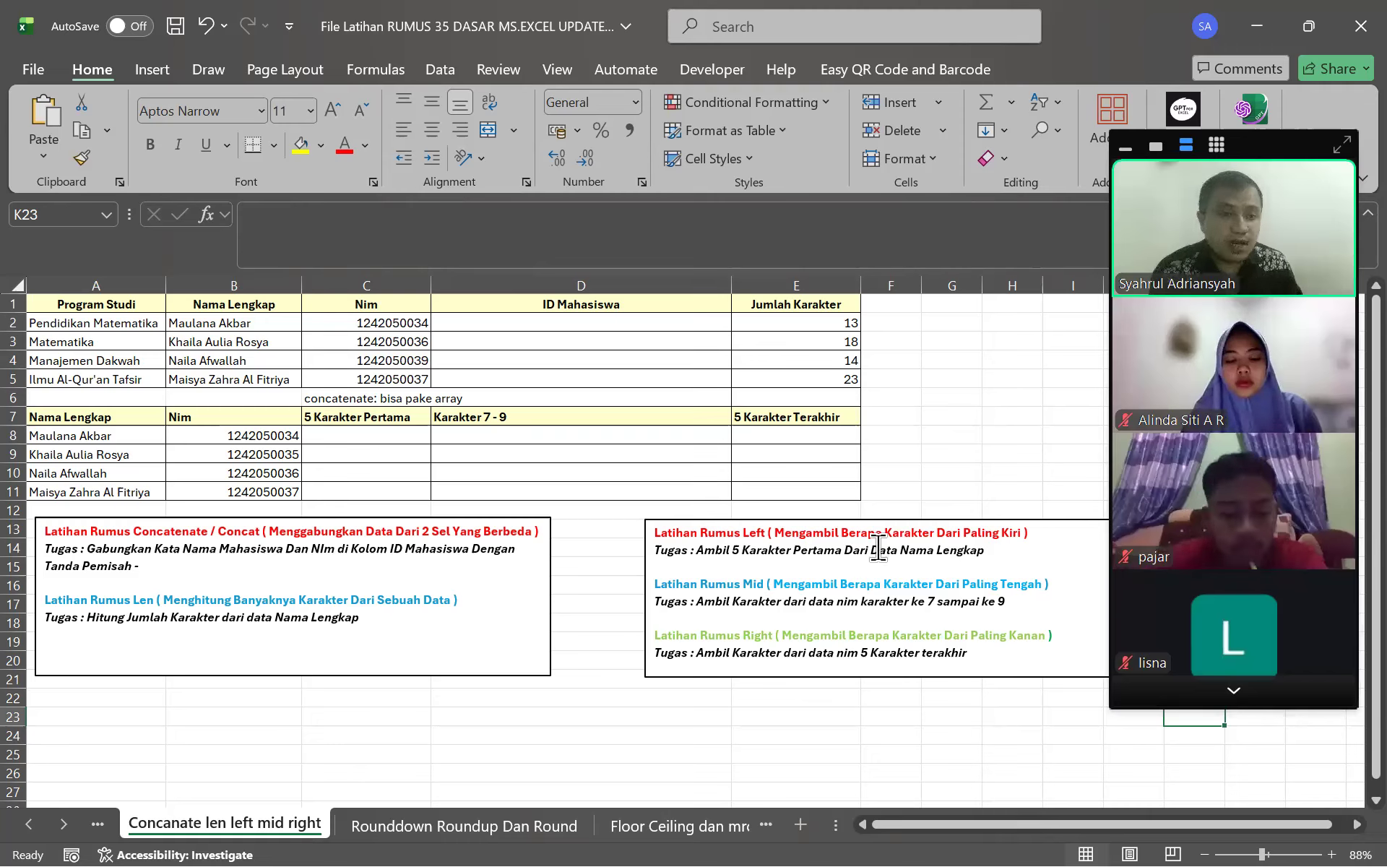
click(1023, 418)
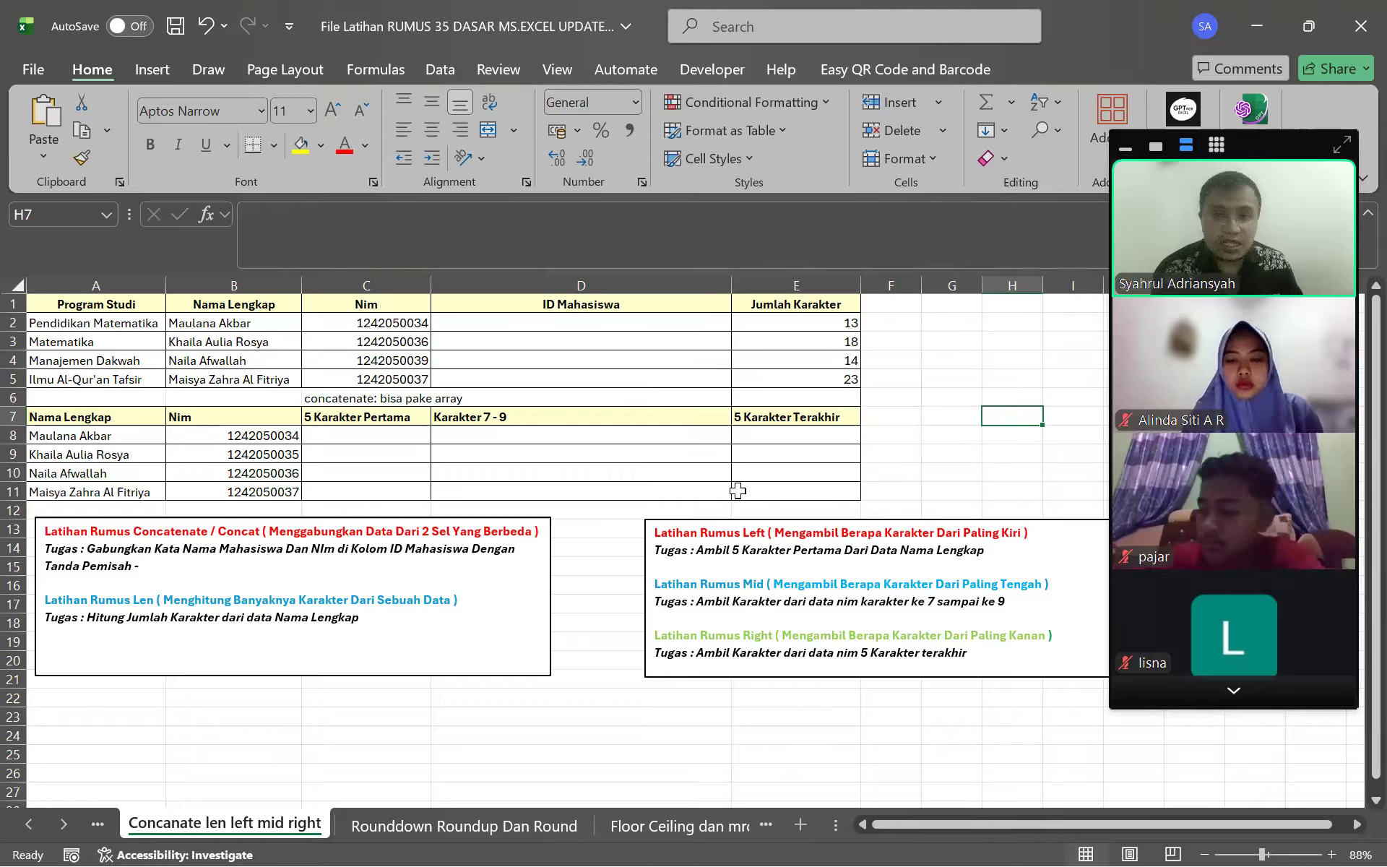
drag(794, 550, 697, 551)
click(852, 558)
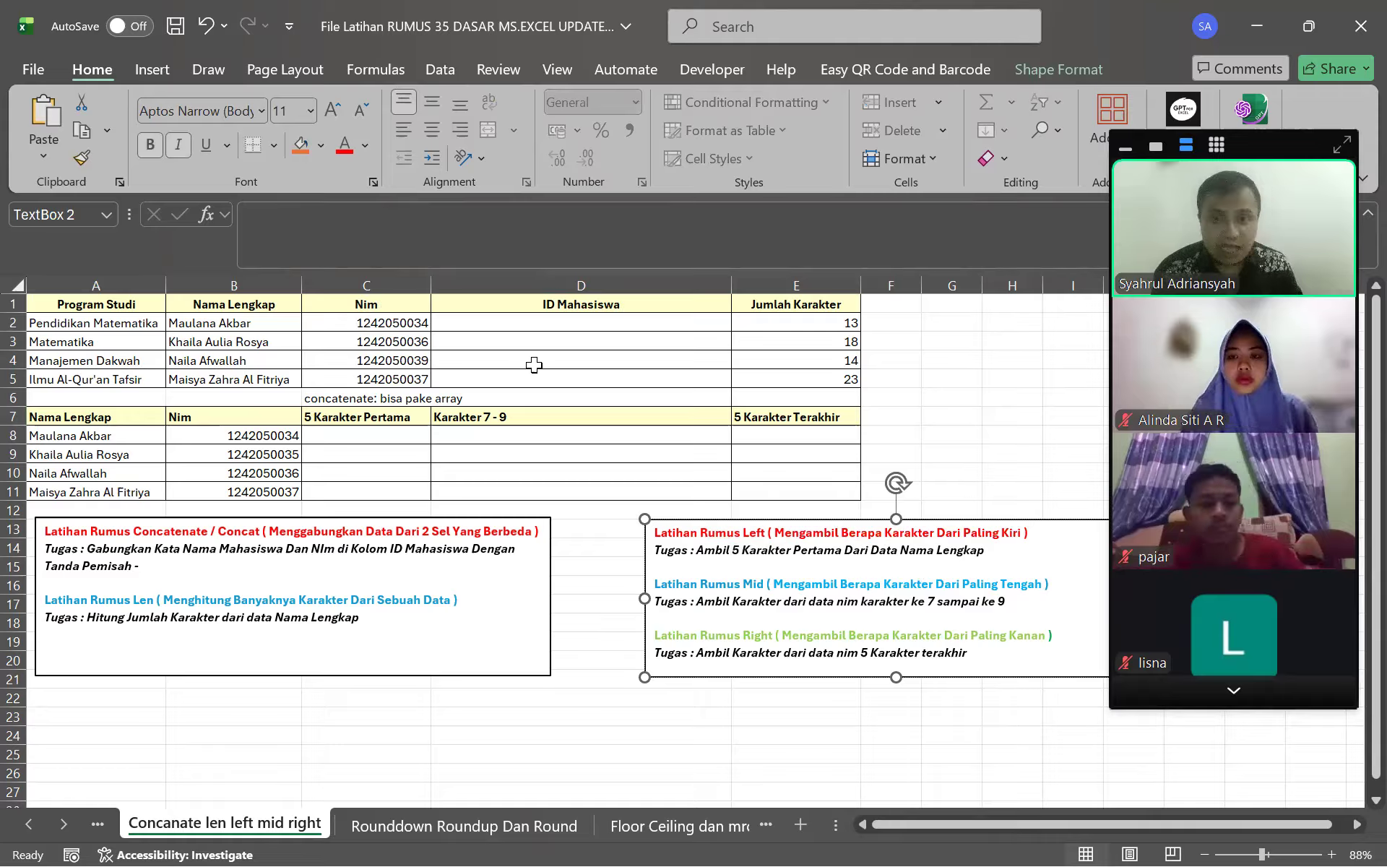
click(395, 433)
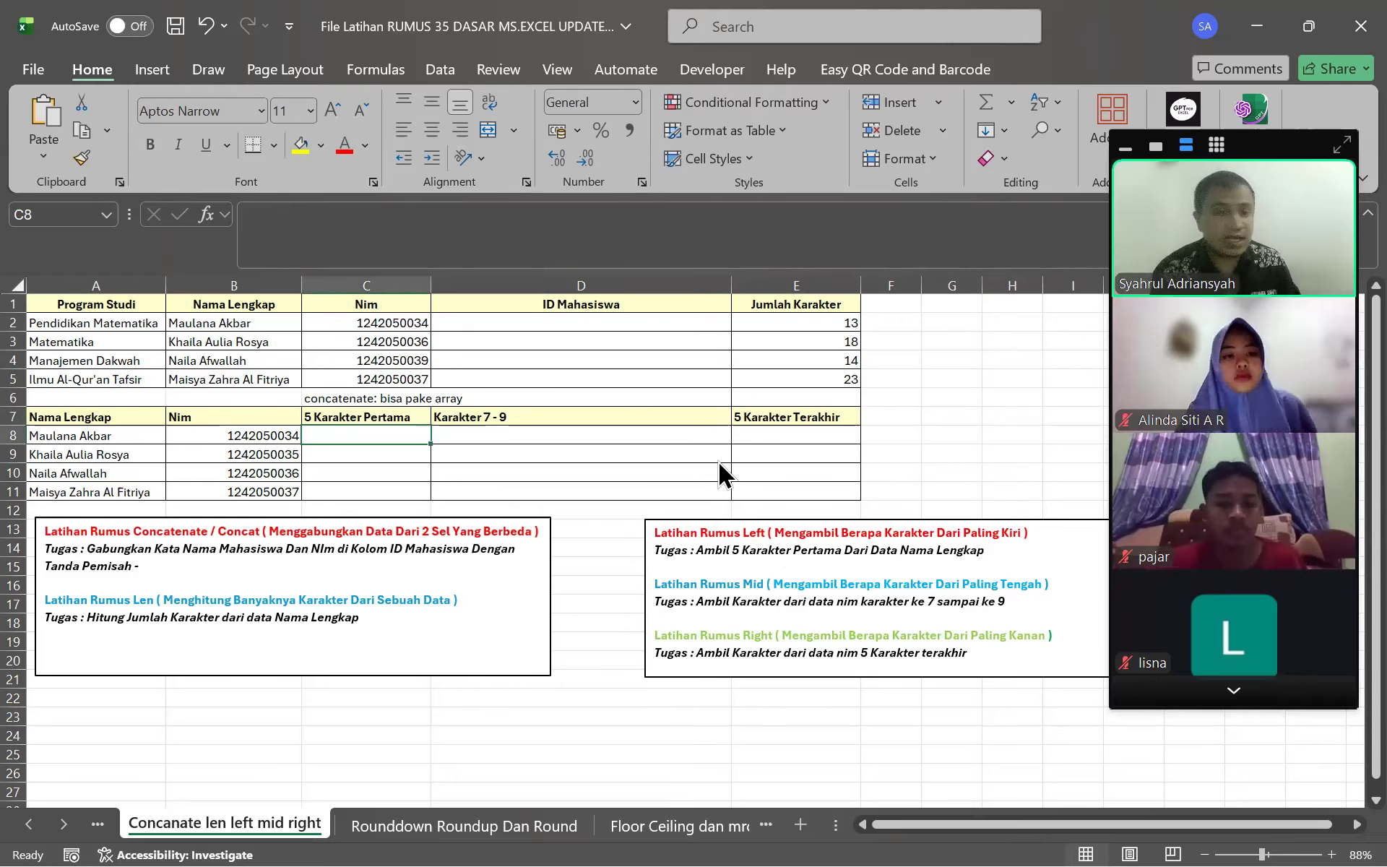
key(alt+h)
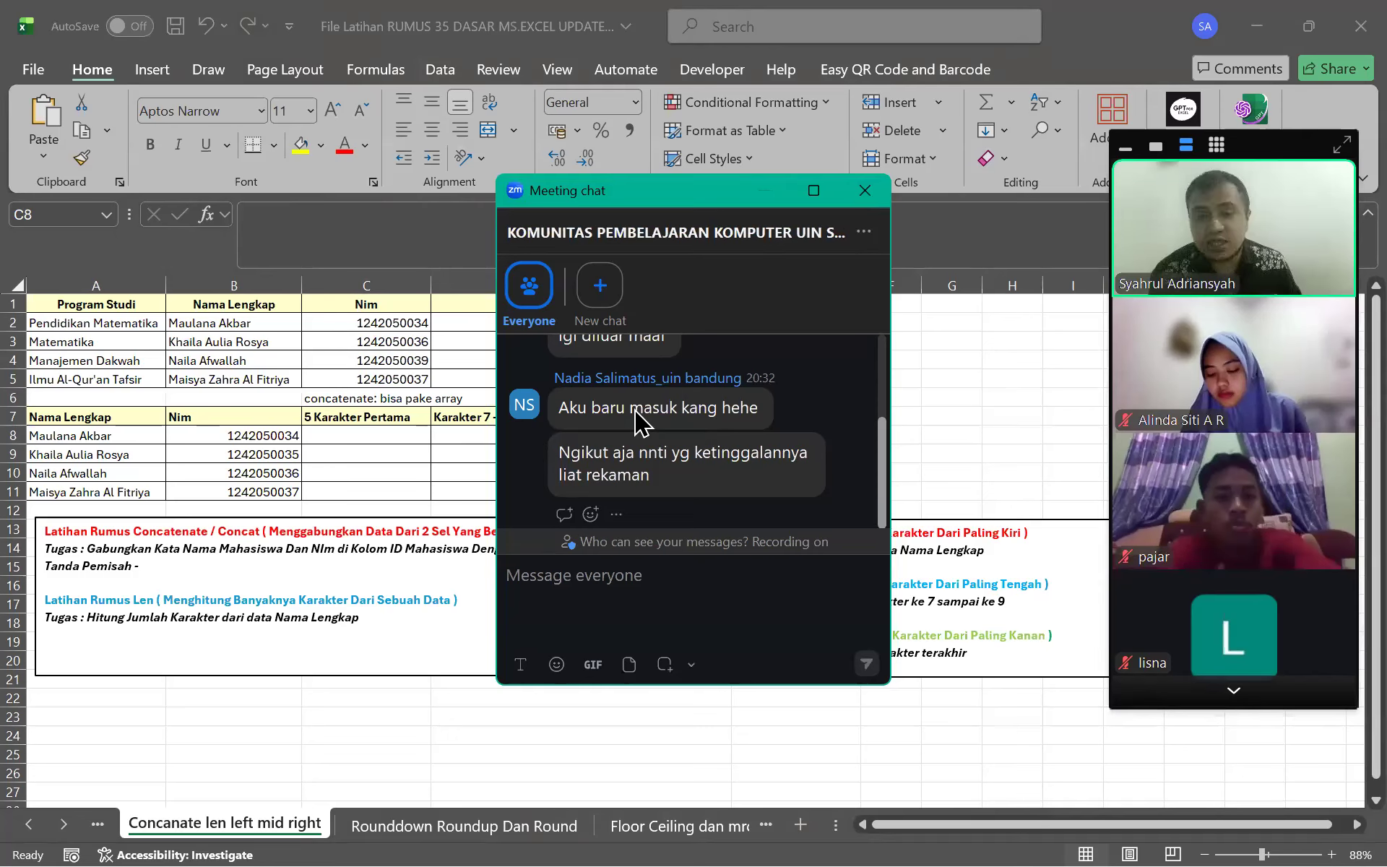
click(395, 438)
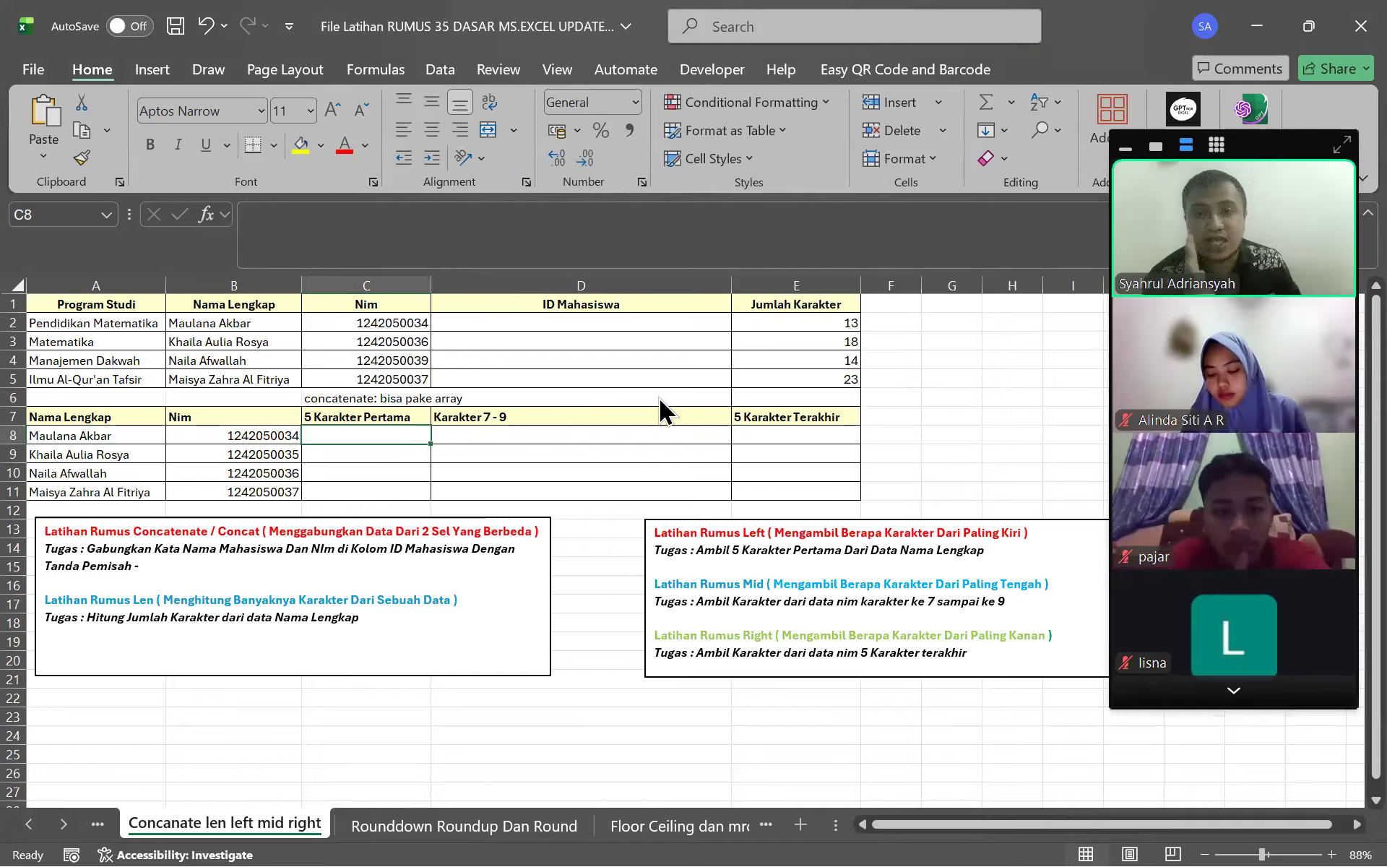
key(alt+Tab)
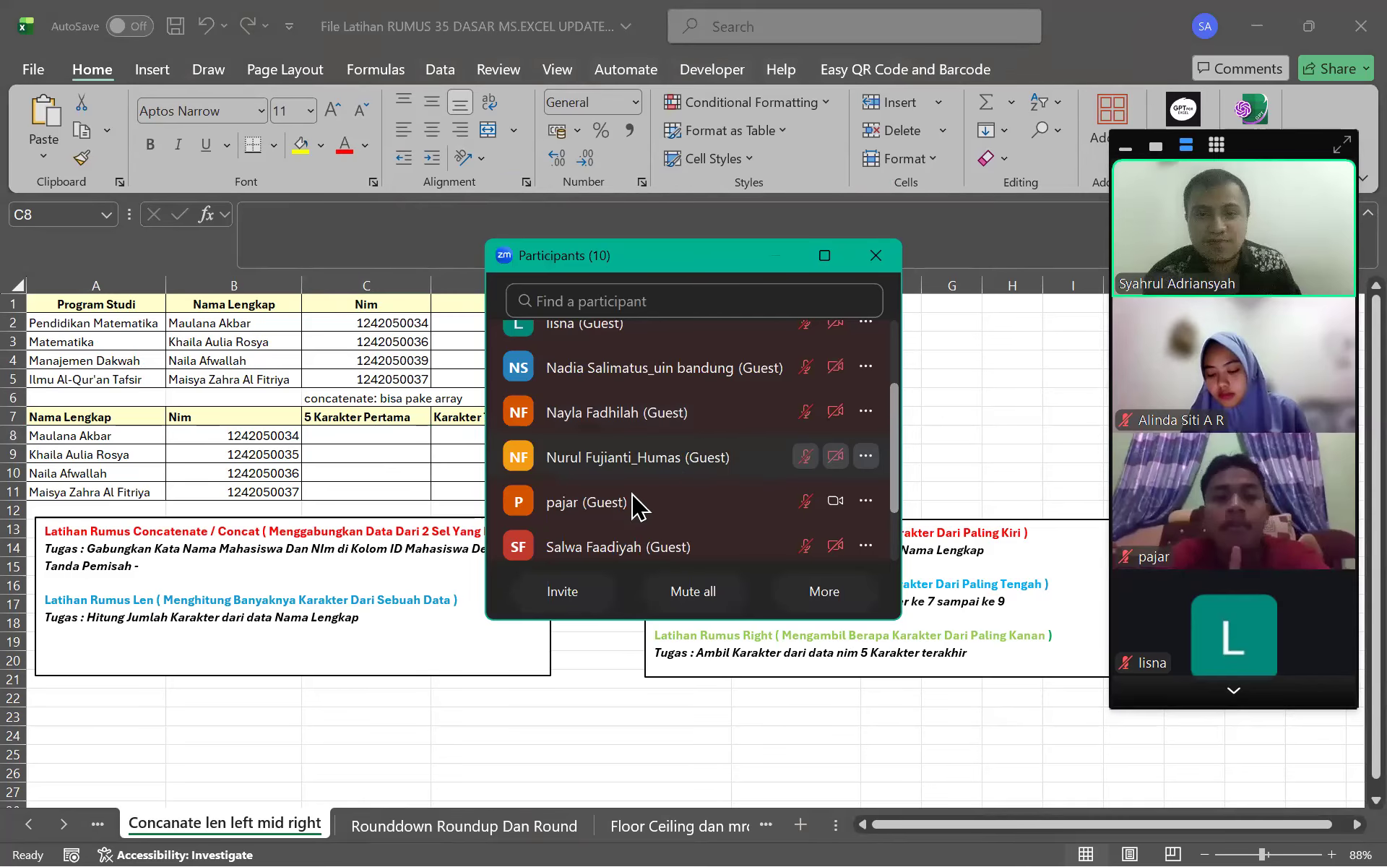
scroll(636, 506, up, 3)
key(alt+Tab)
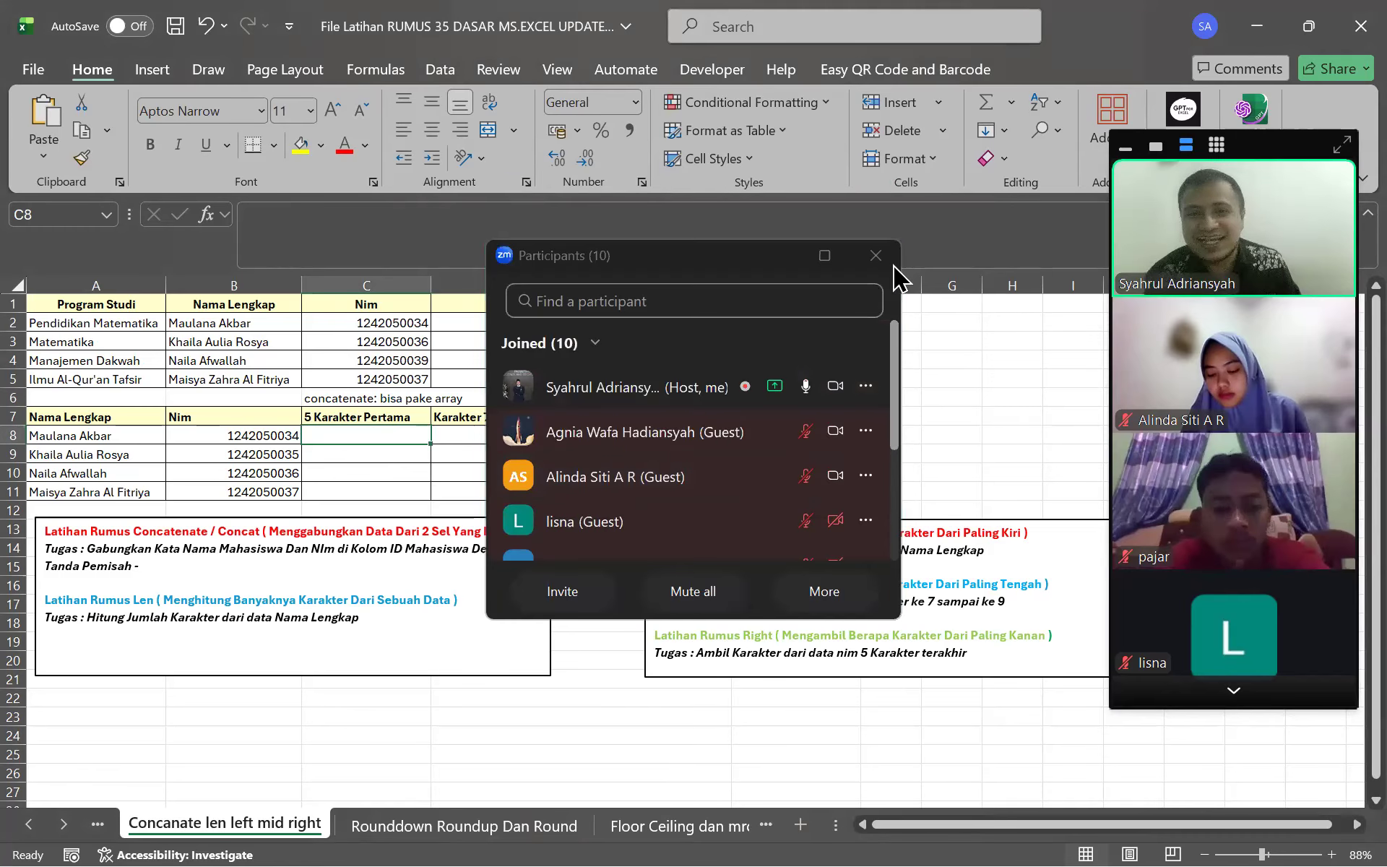
click(877, 257)
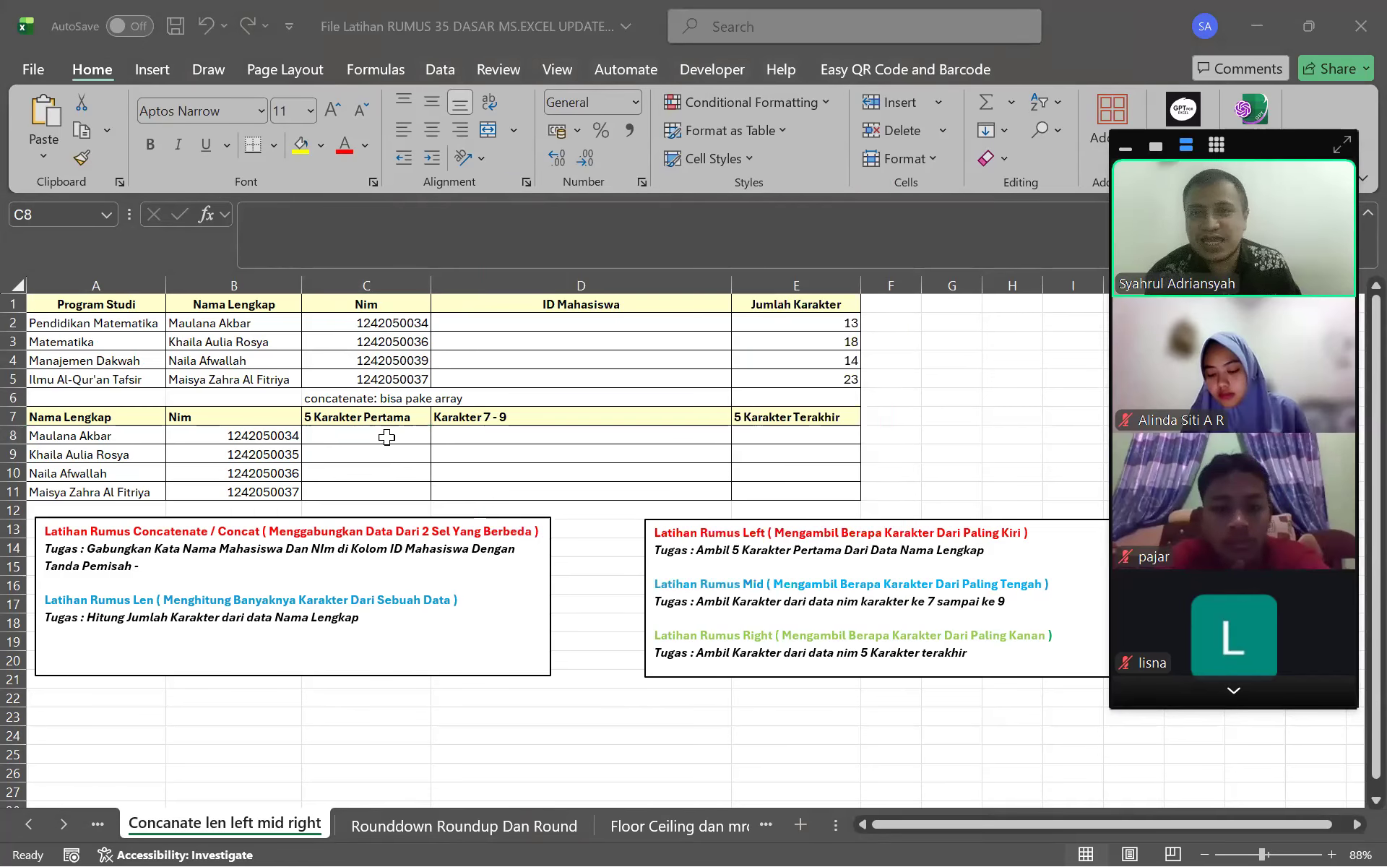
click(411, 439)
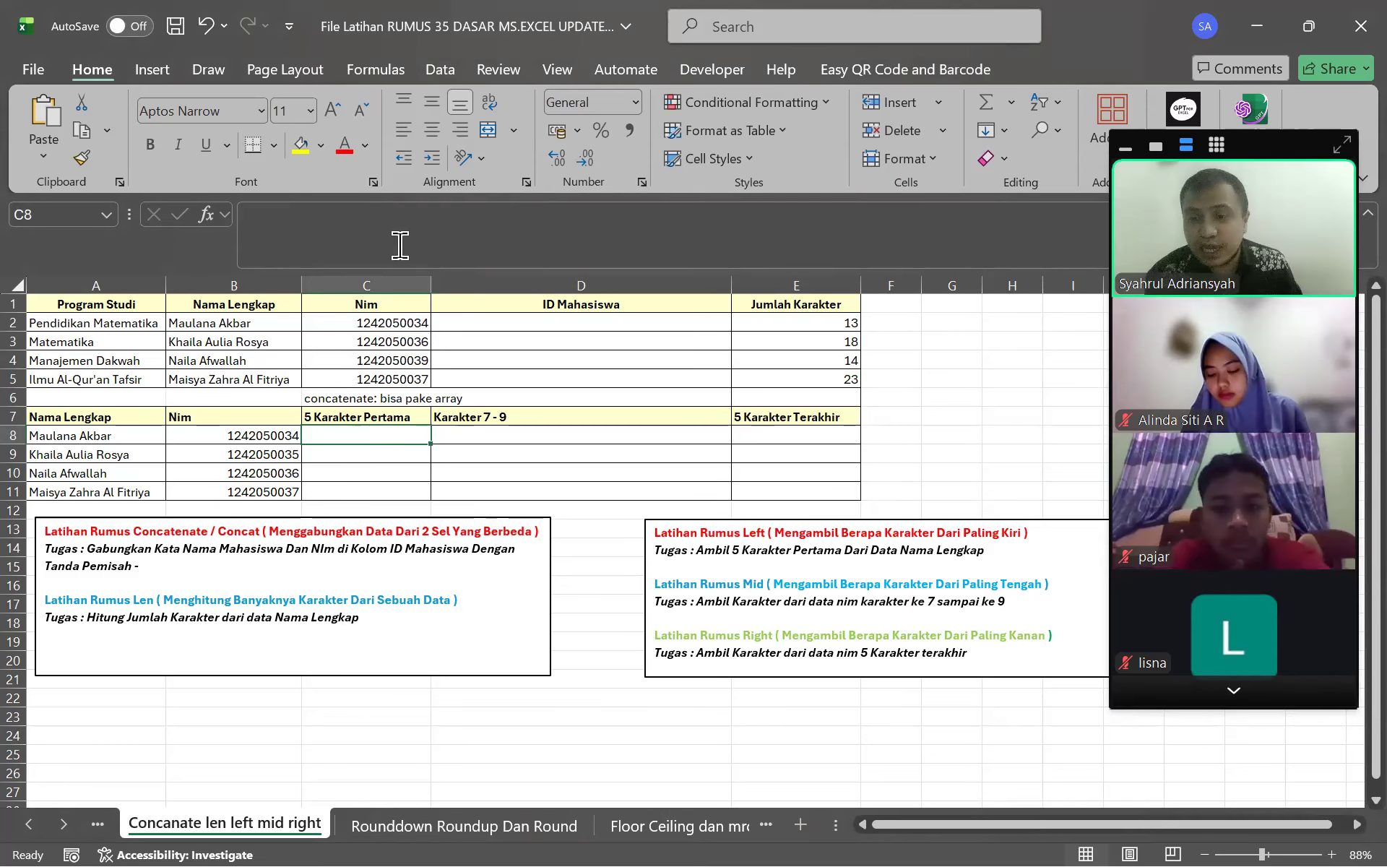
Start a LEFT formula in C8 referencing the name in A8
click(429, 218)
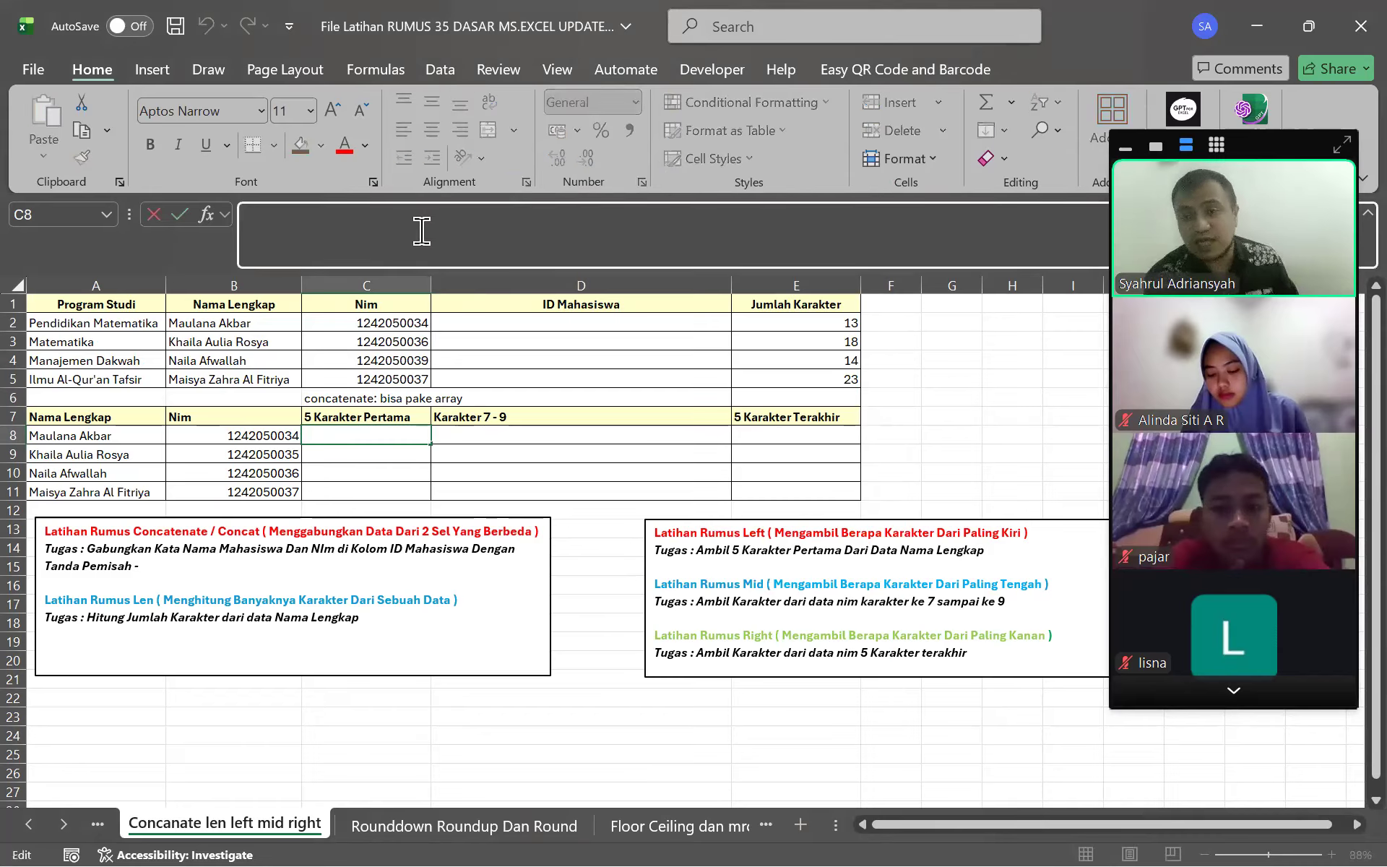
text(=)
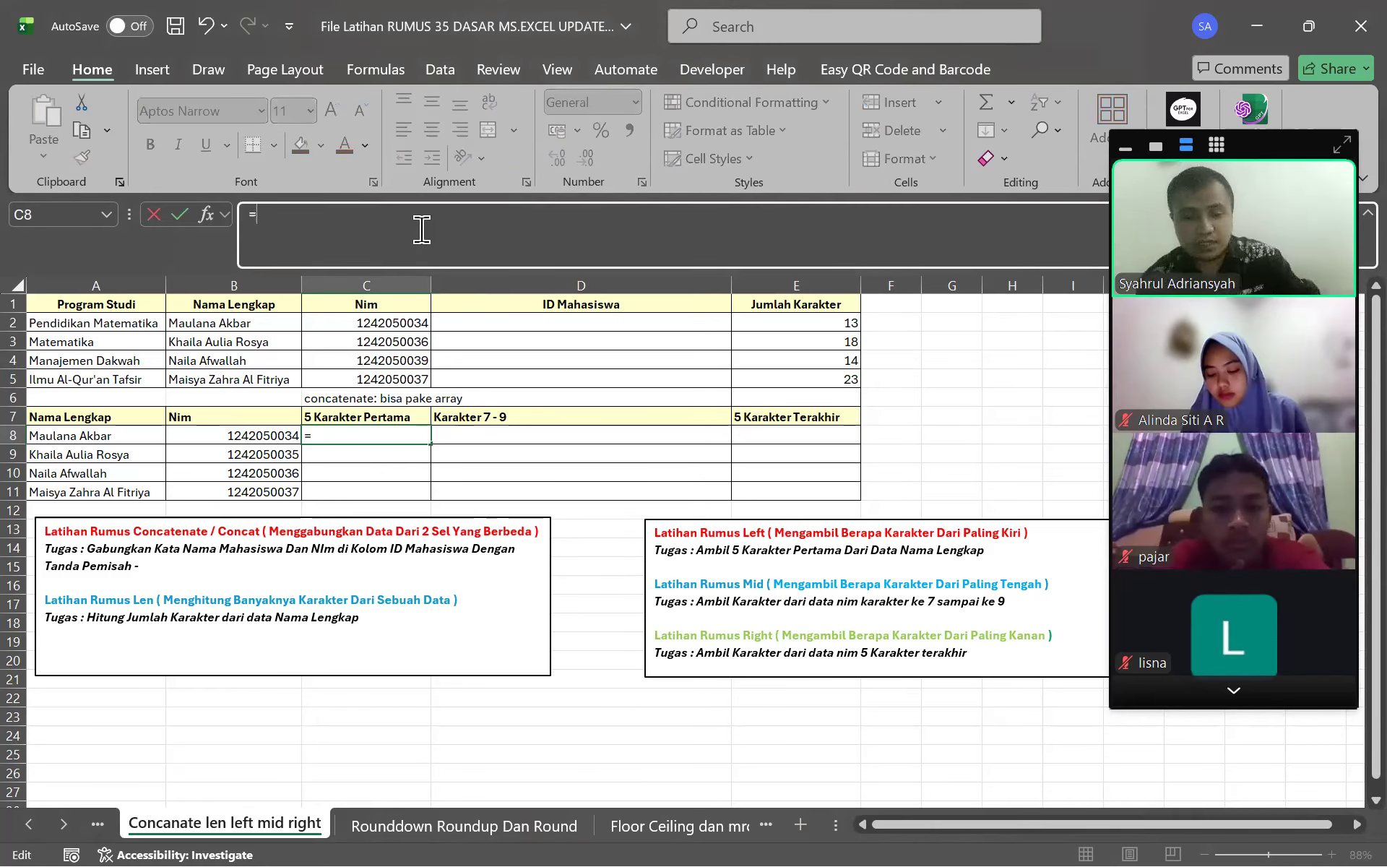
text(LEF)
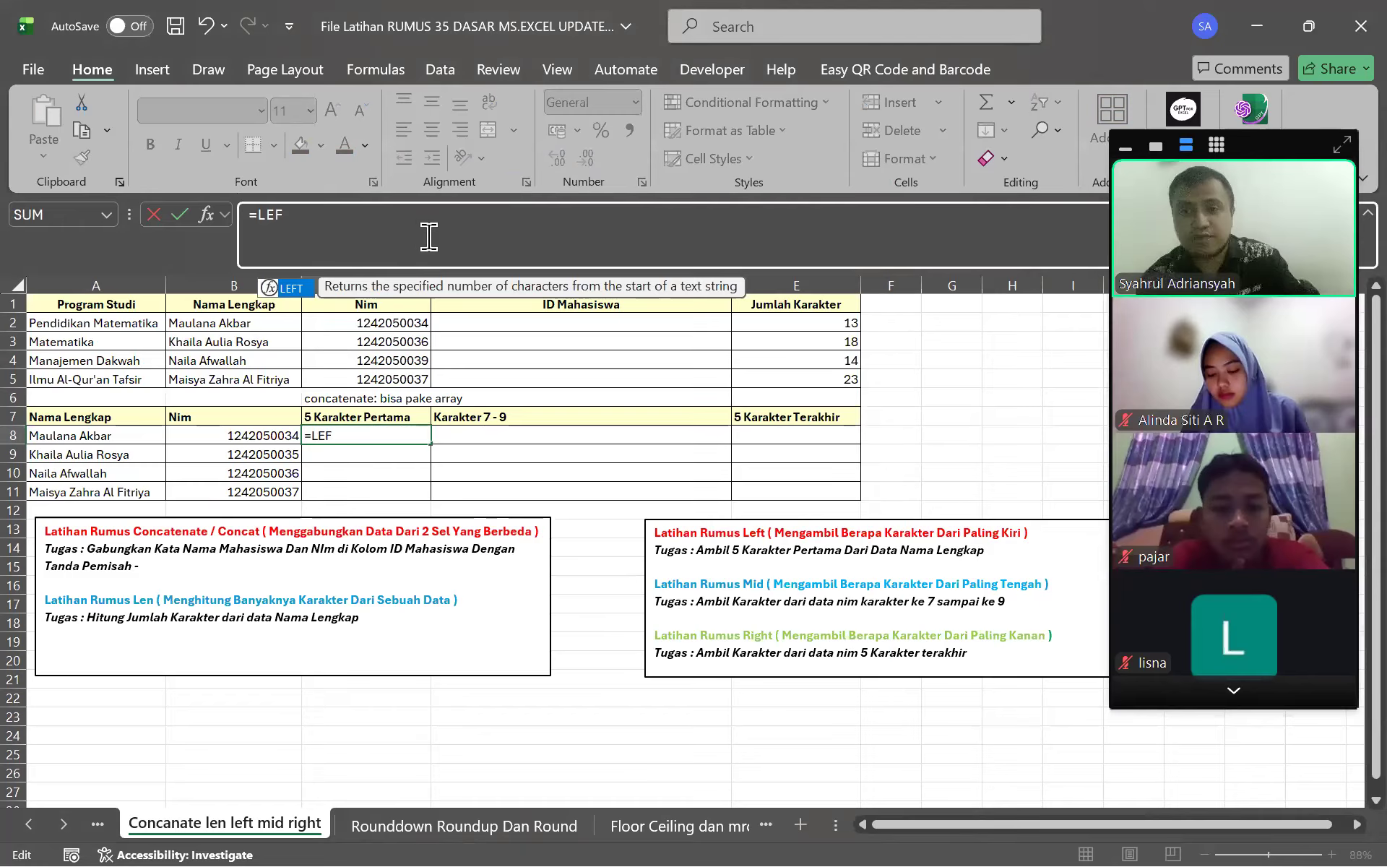
text(T()
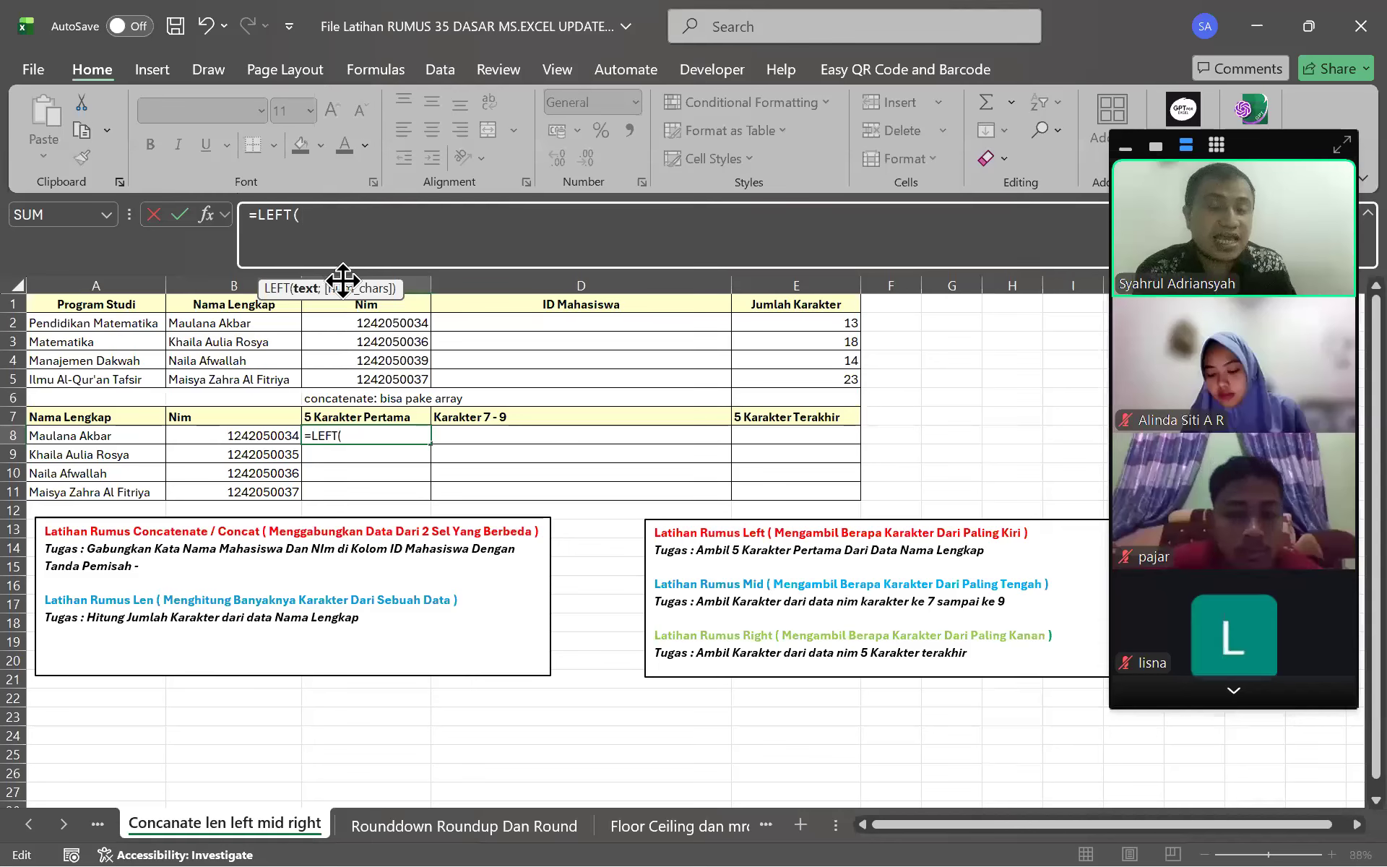
click(141, 436)
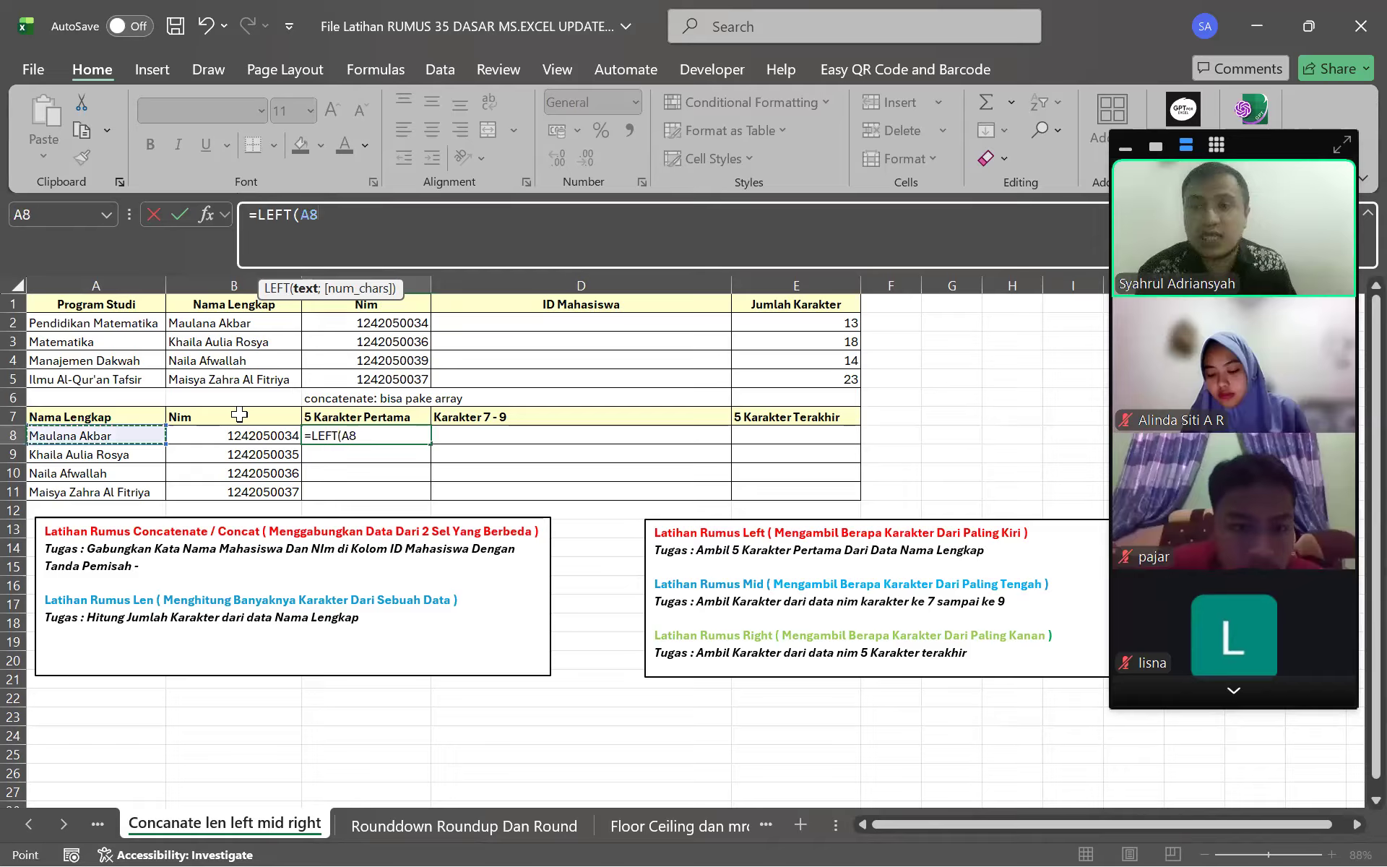
click(393, 223)
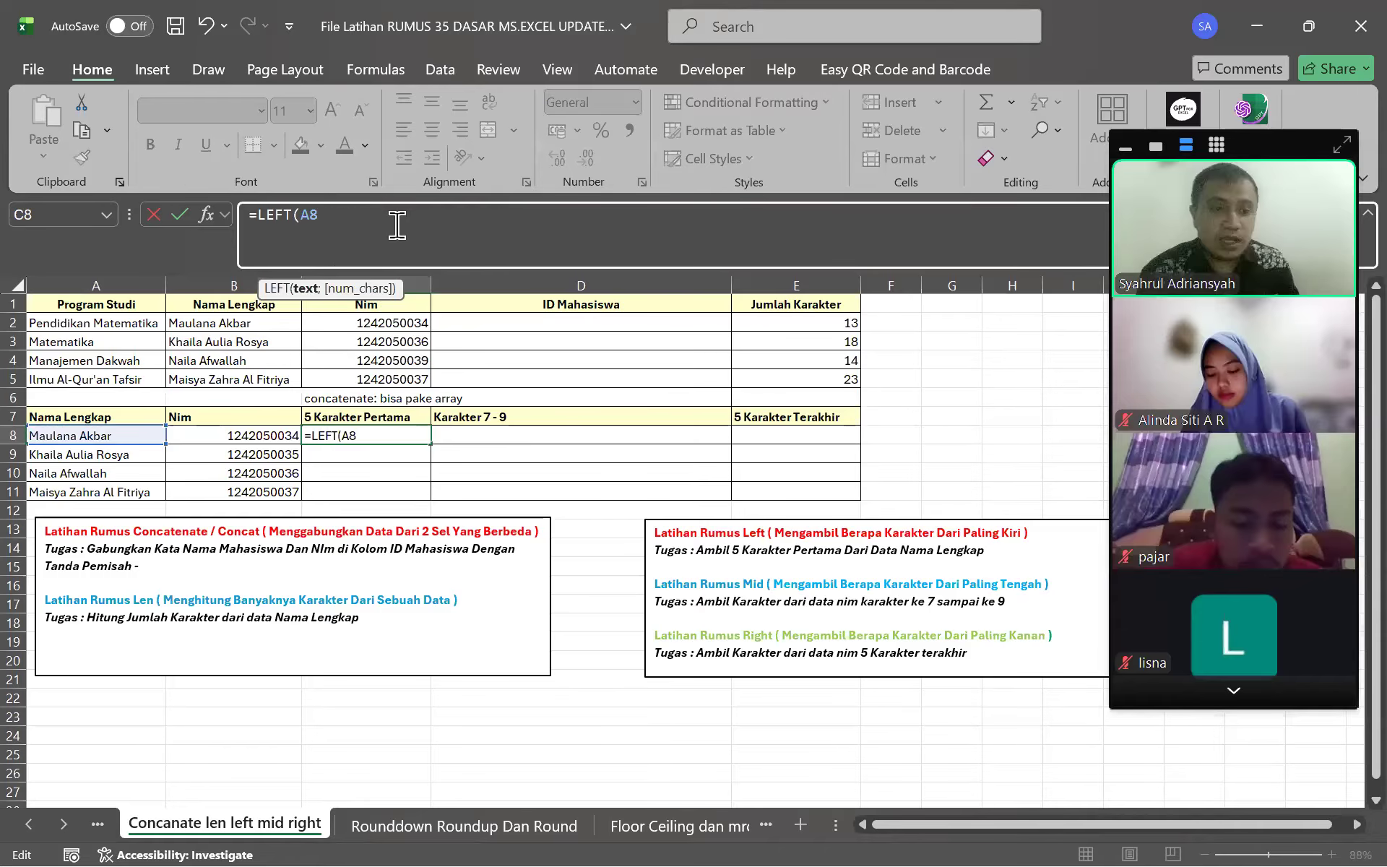
text(;)
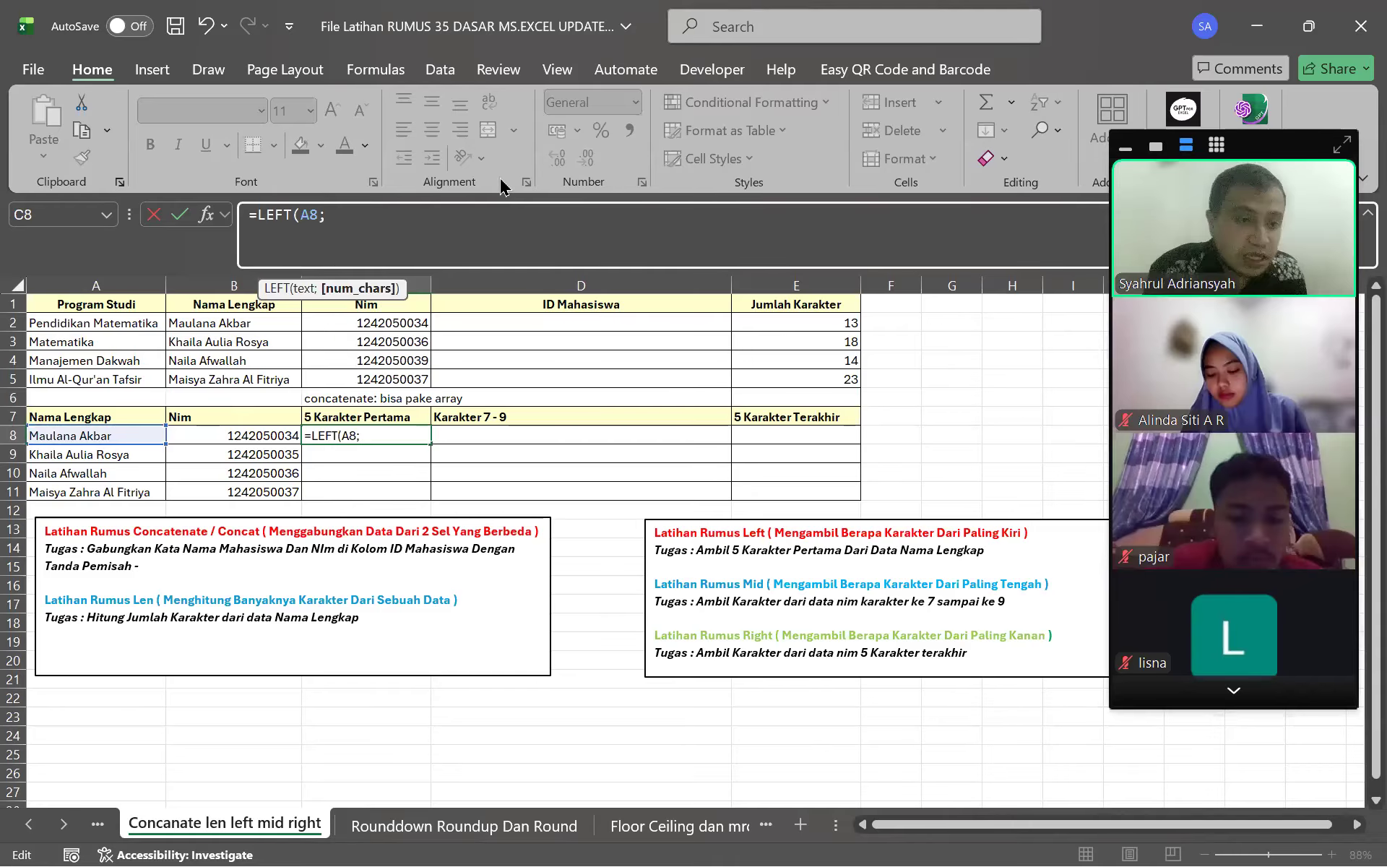
click(869, 255)
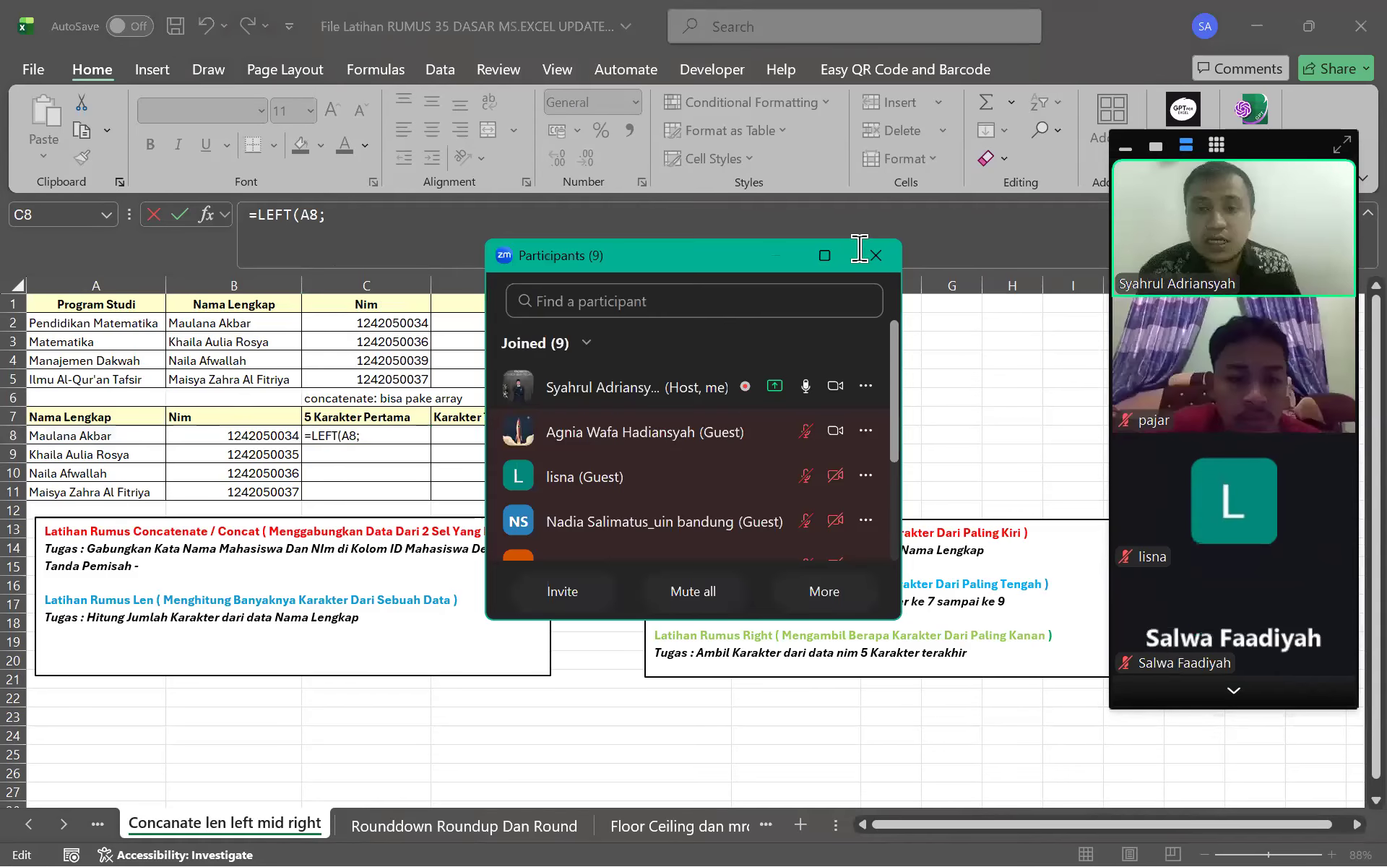
click(1234, 692)
click(1255, 700)
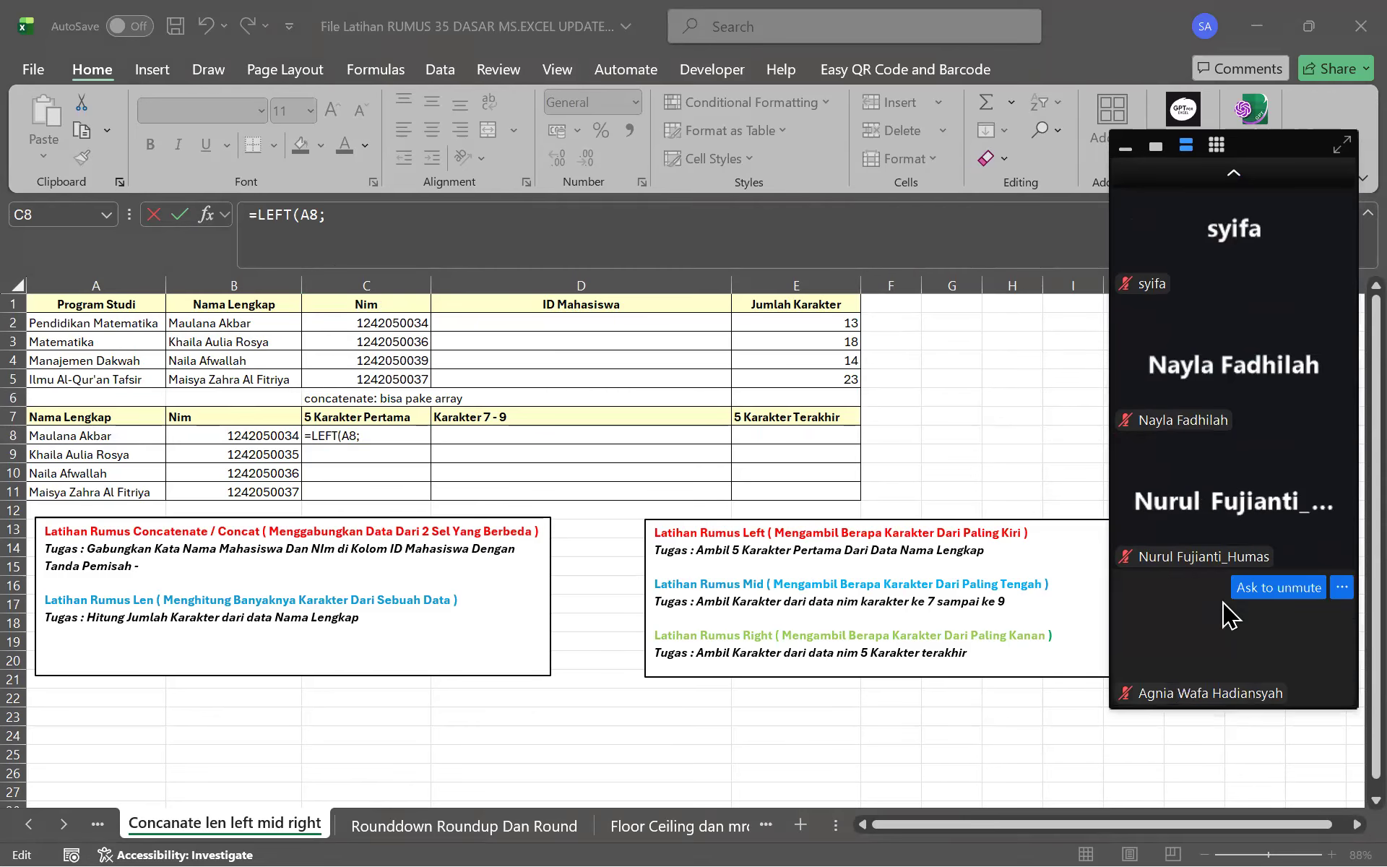
Remove the stray semicolon and commit =LEFT(A8) in C8, showing M
click(380, 230)
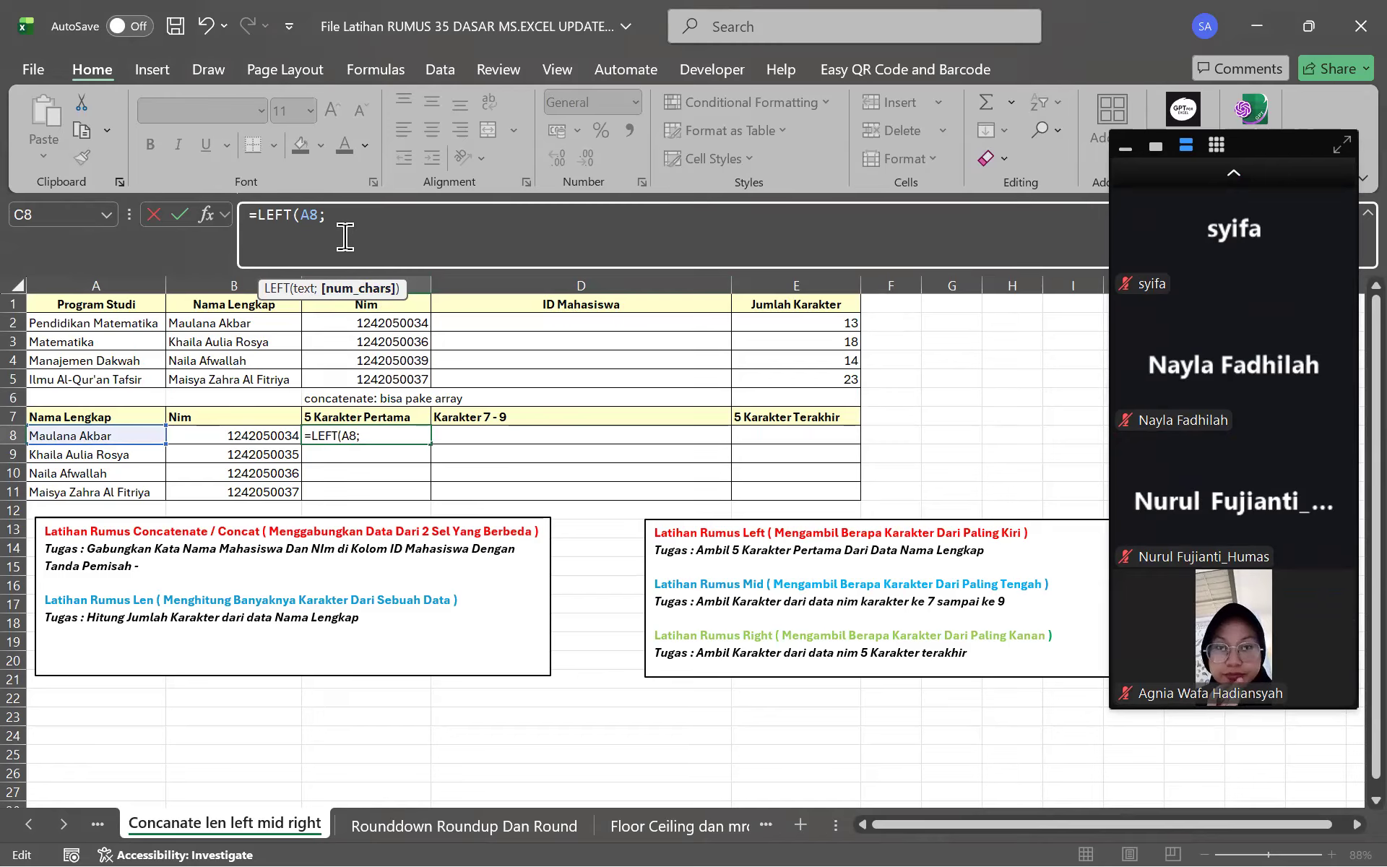
key(BackSpace)
text())
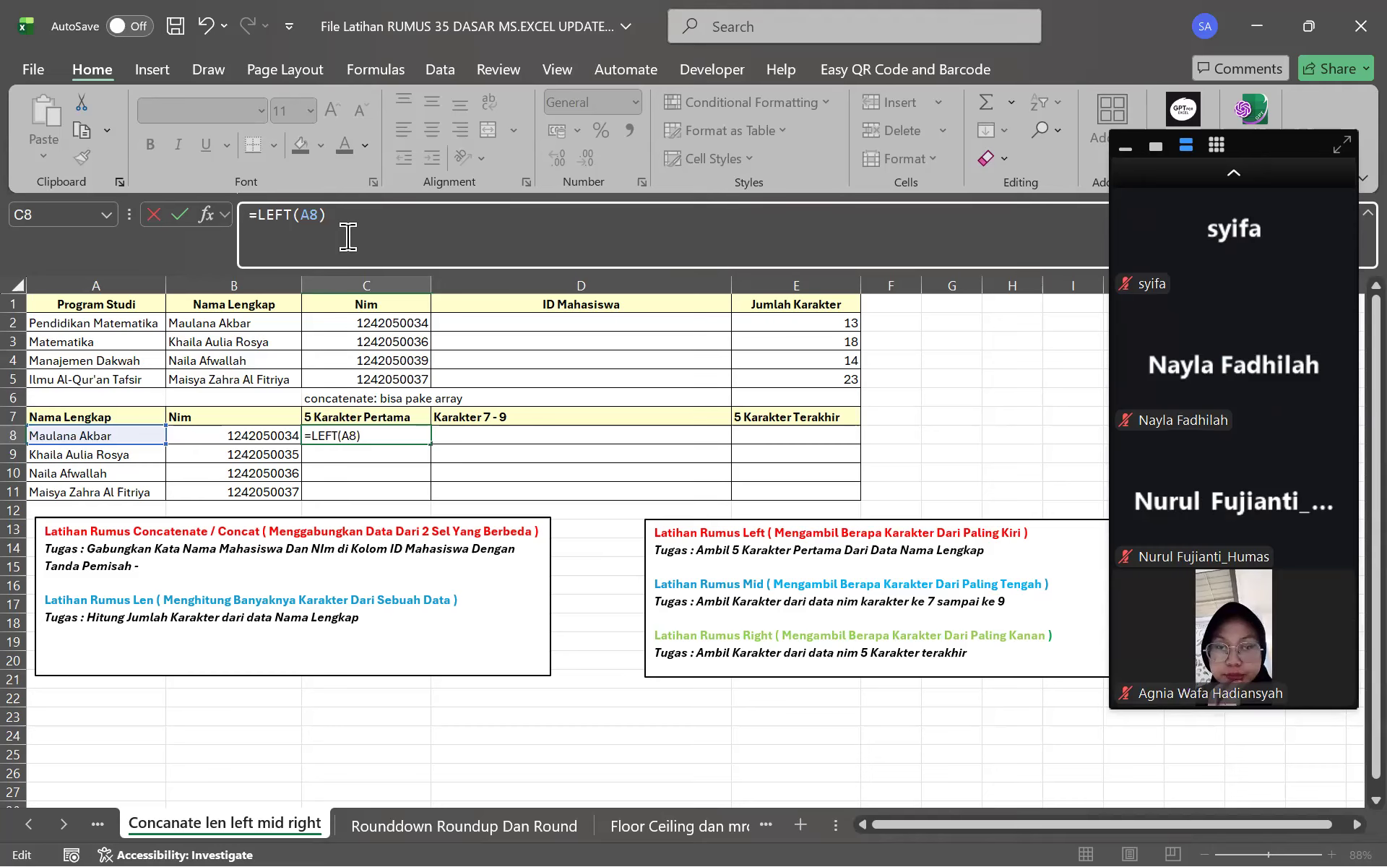
key(Return)
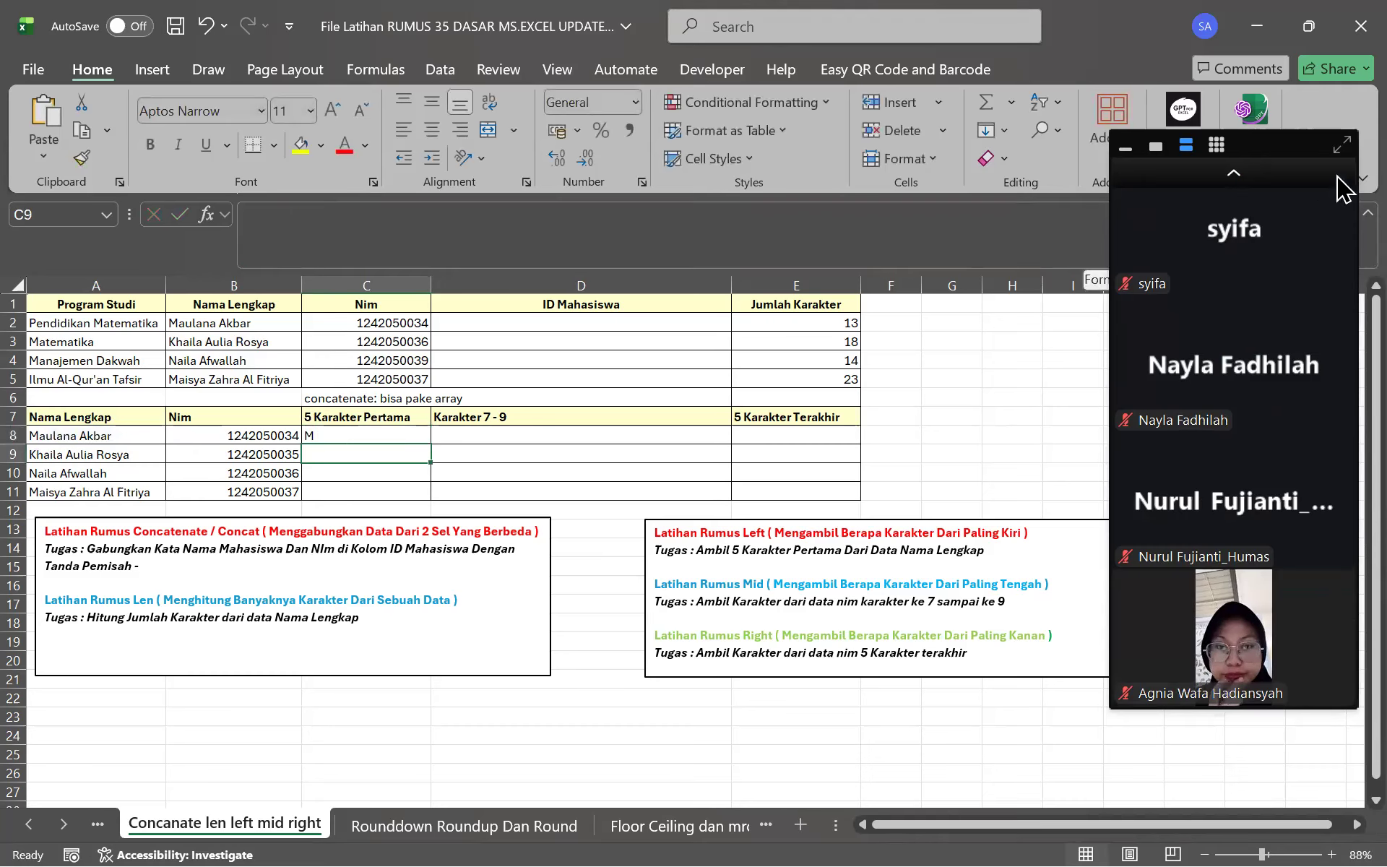
click(1234, 173)
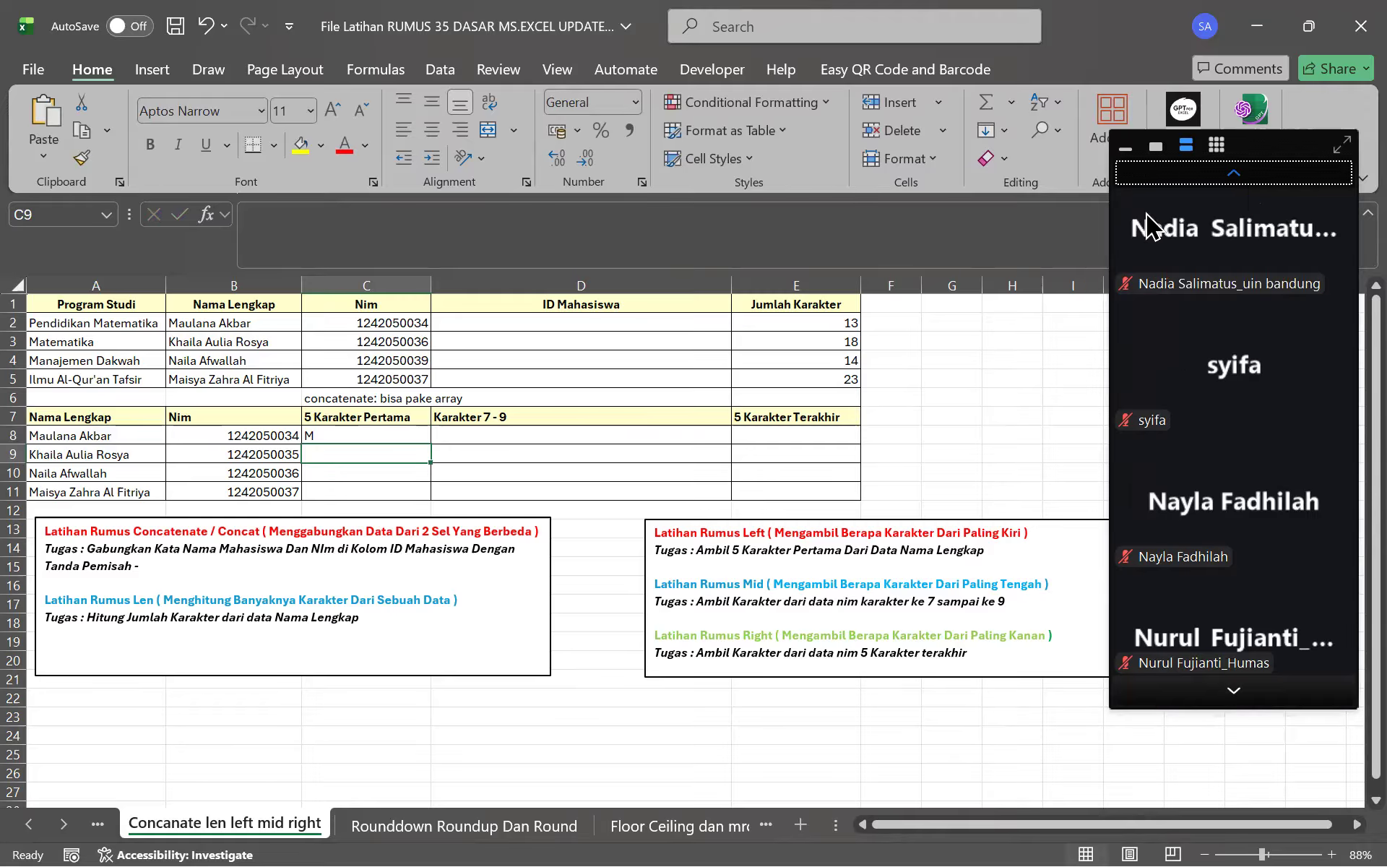
Change C8's formula to =LEFT(A8;5) so it shows Maula
click(1234, 174)
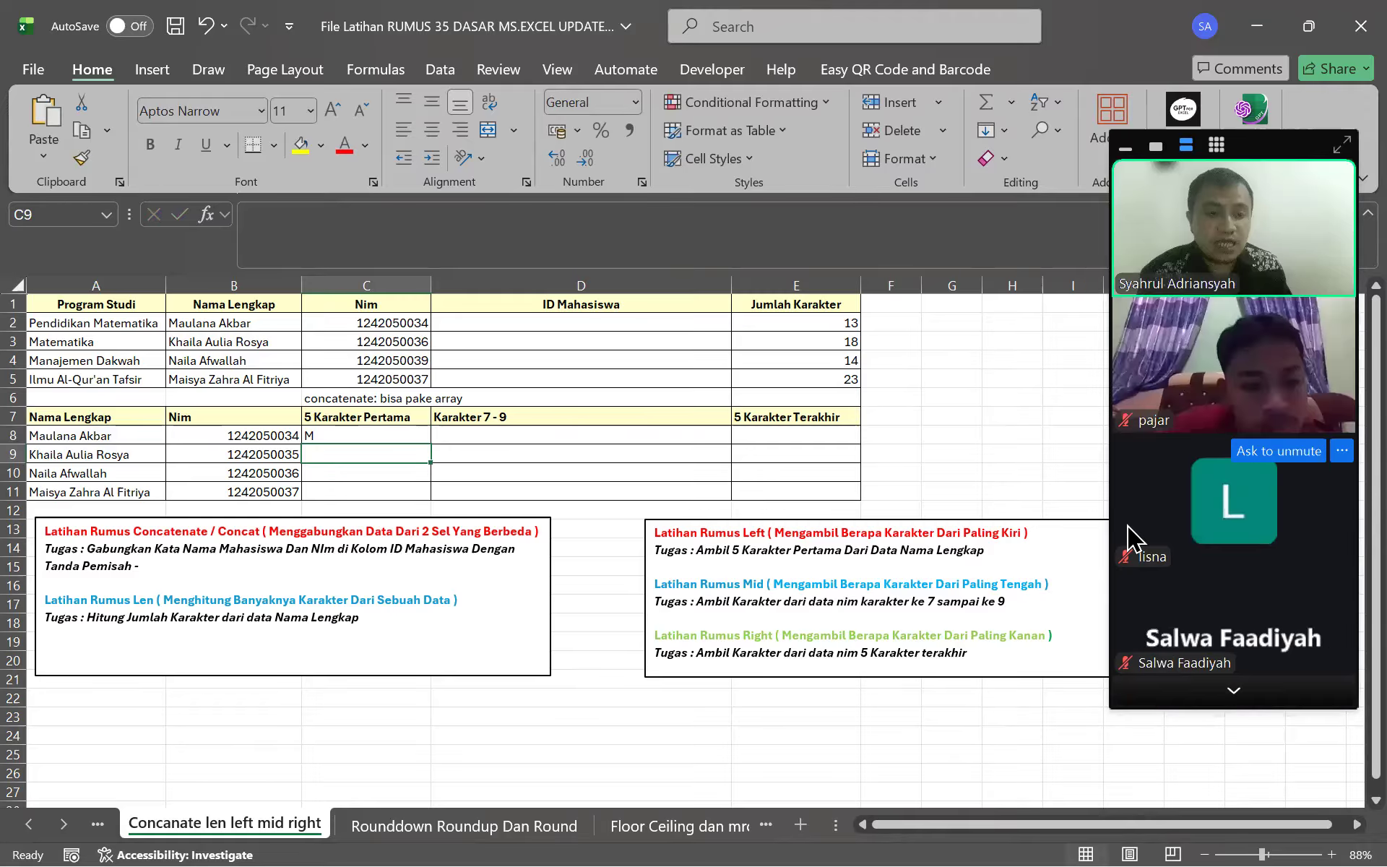
click(335, 432)
click(382, 239)
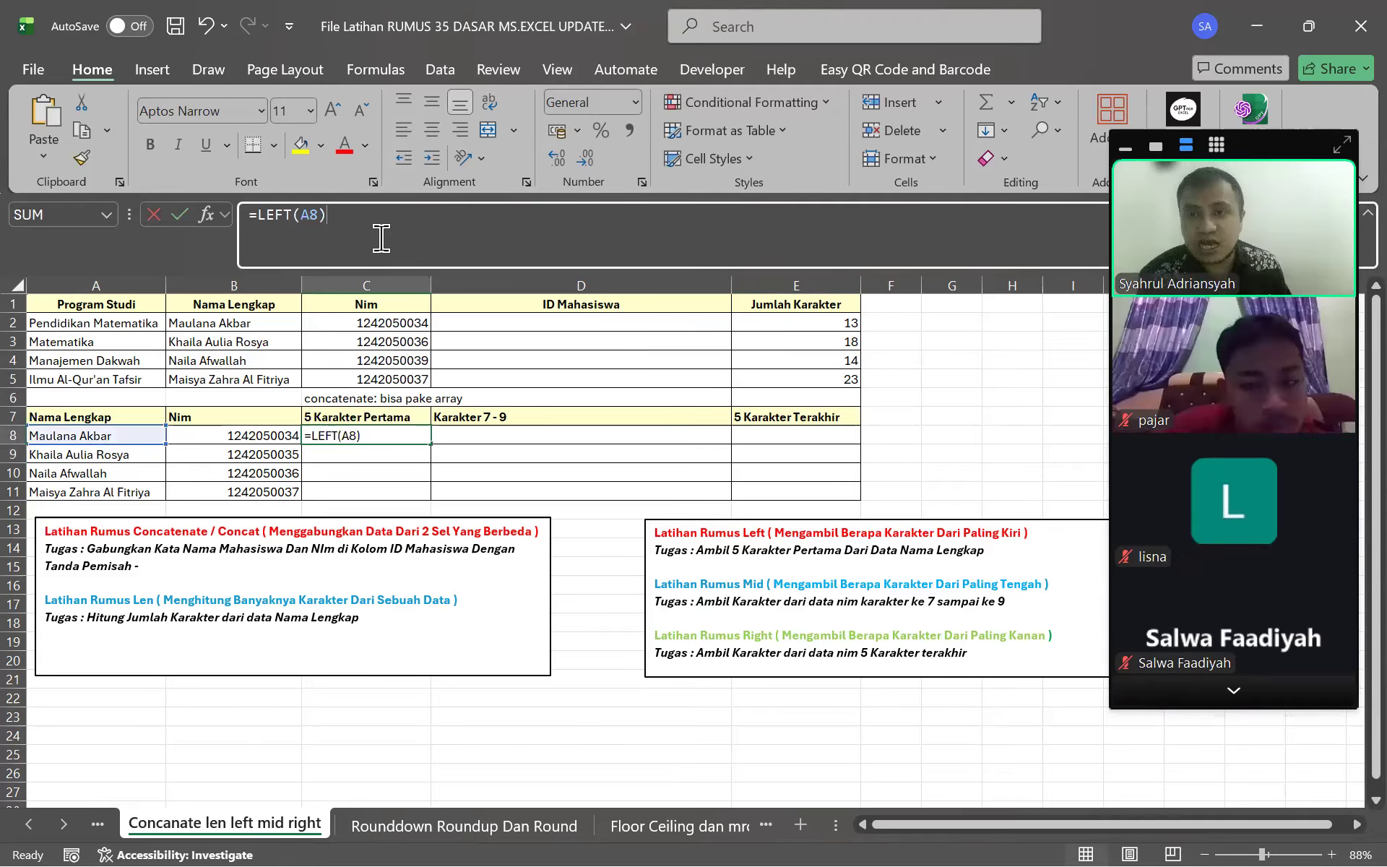
key(BackSpace)
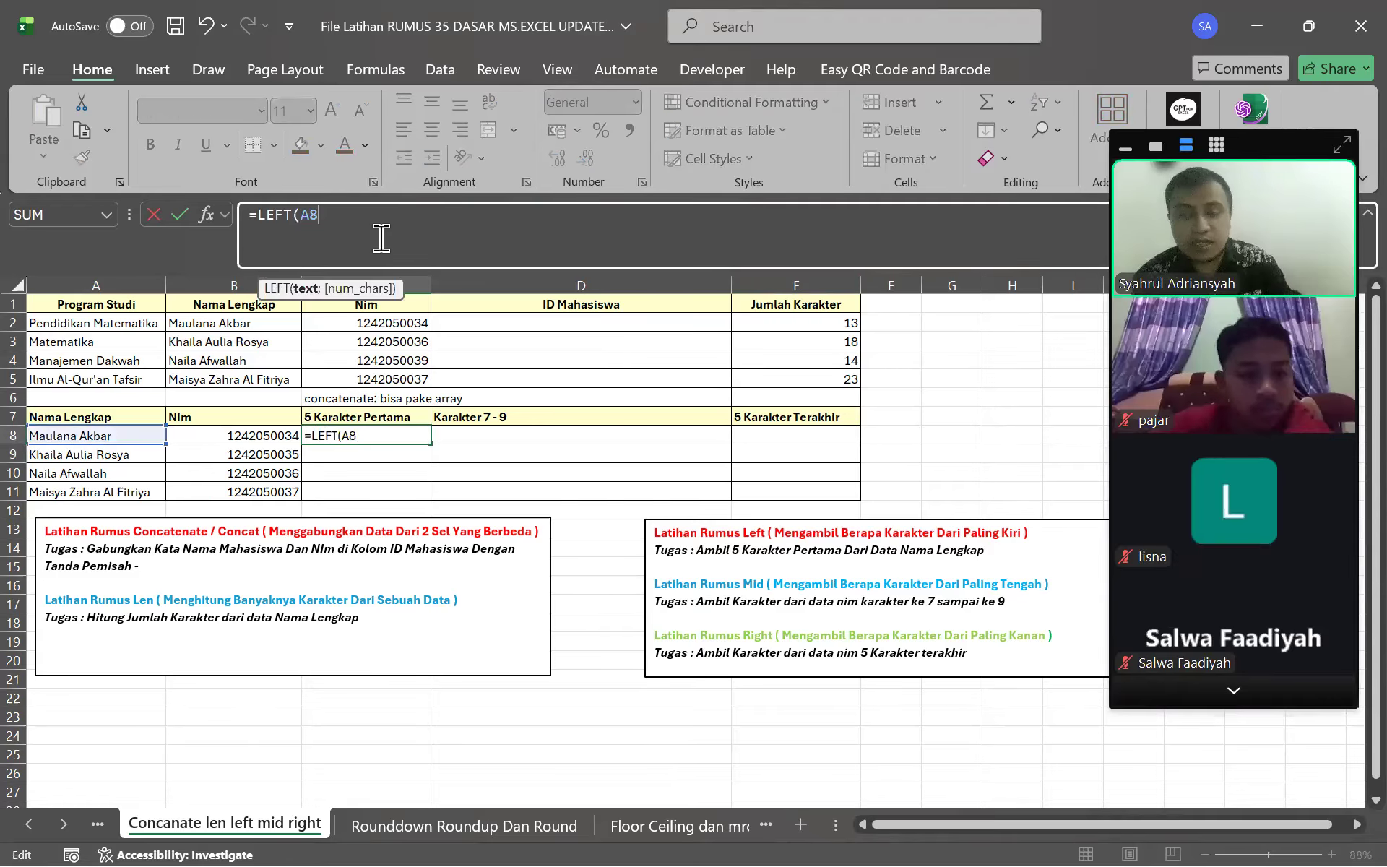
text(;)
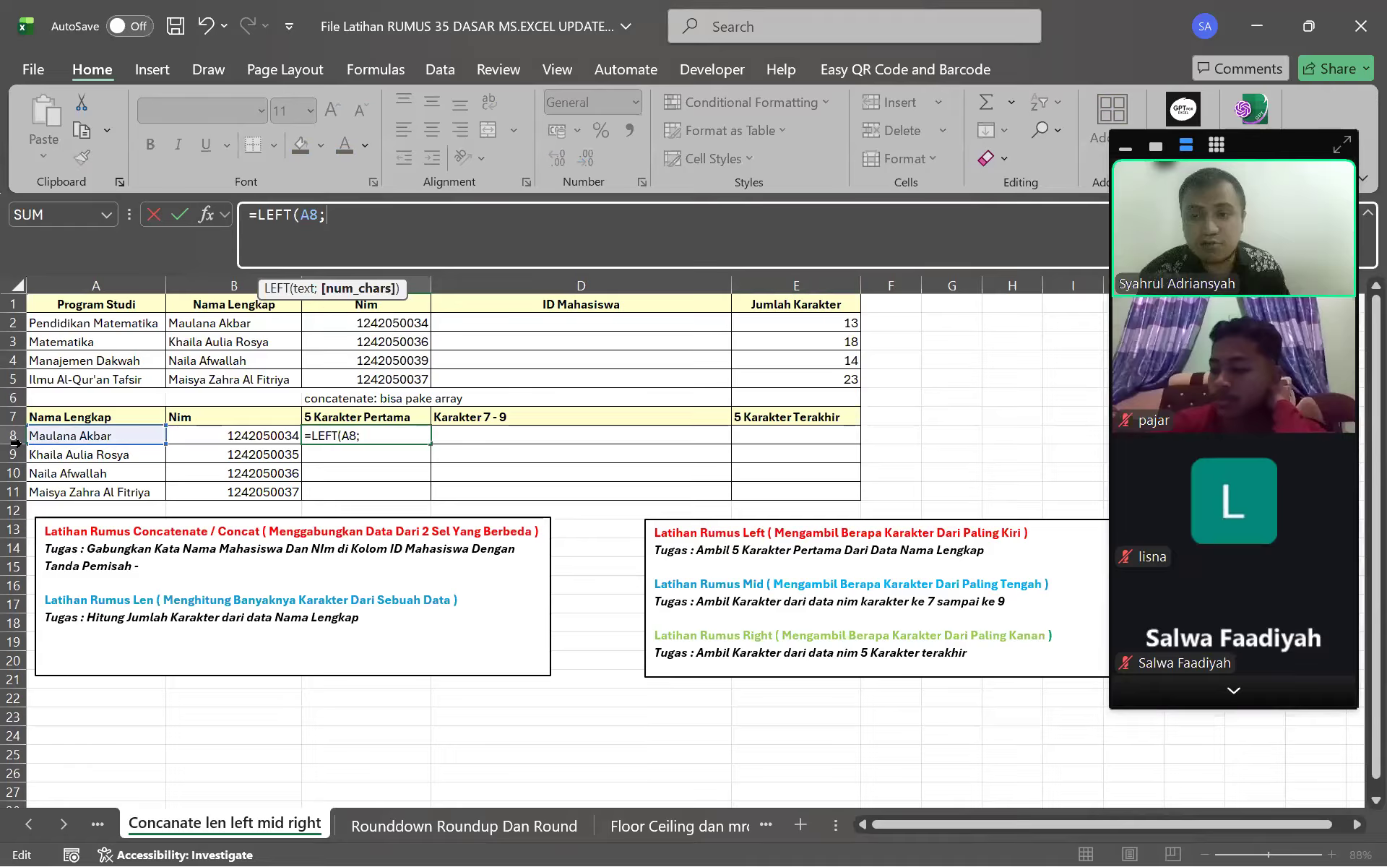
text(5))
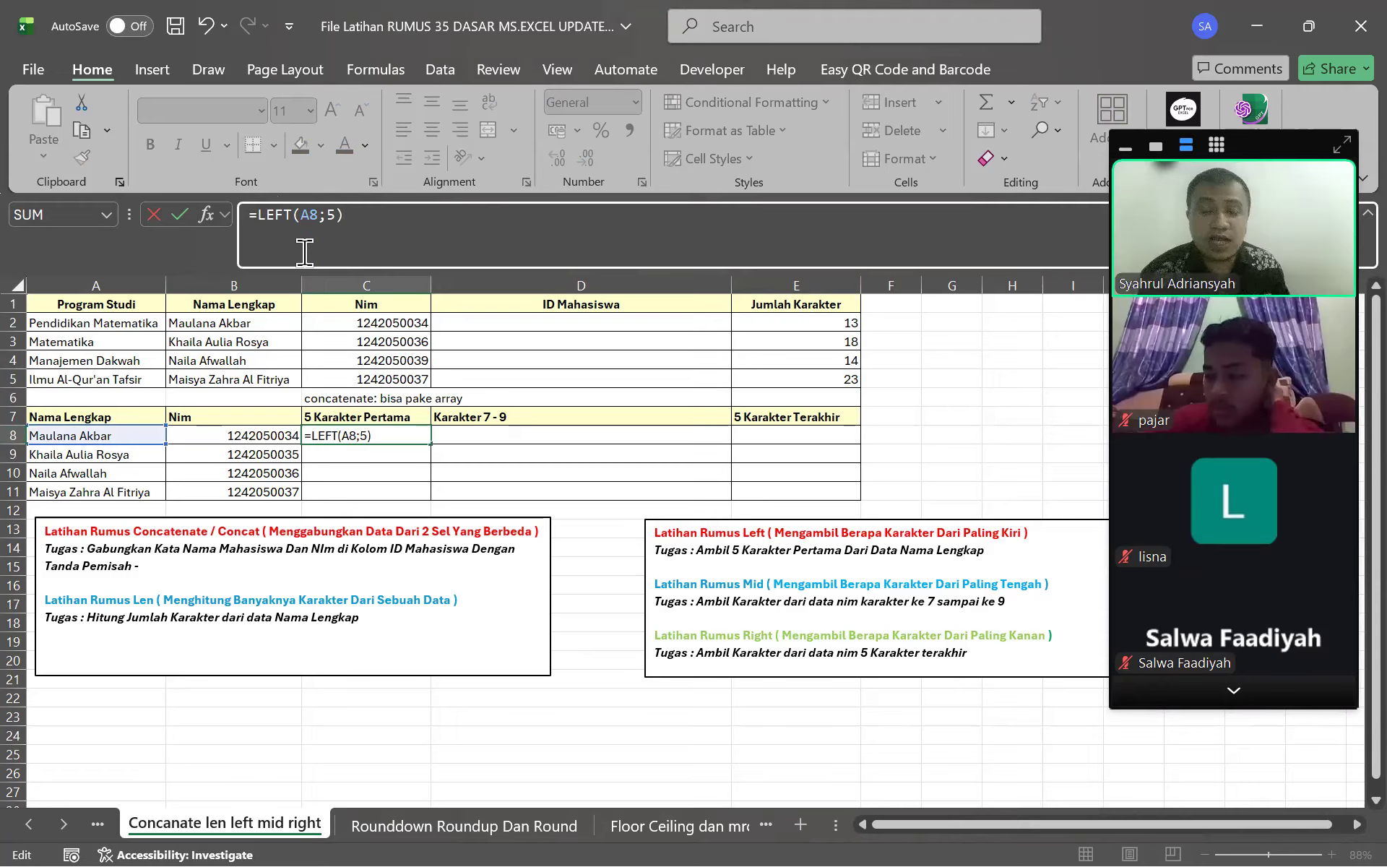
click(337, 215)
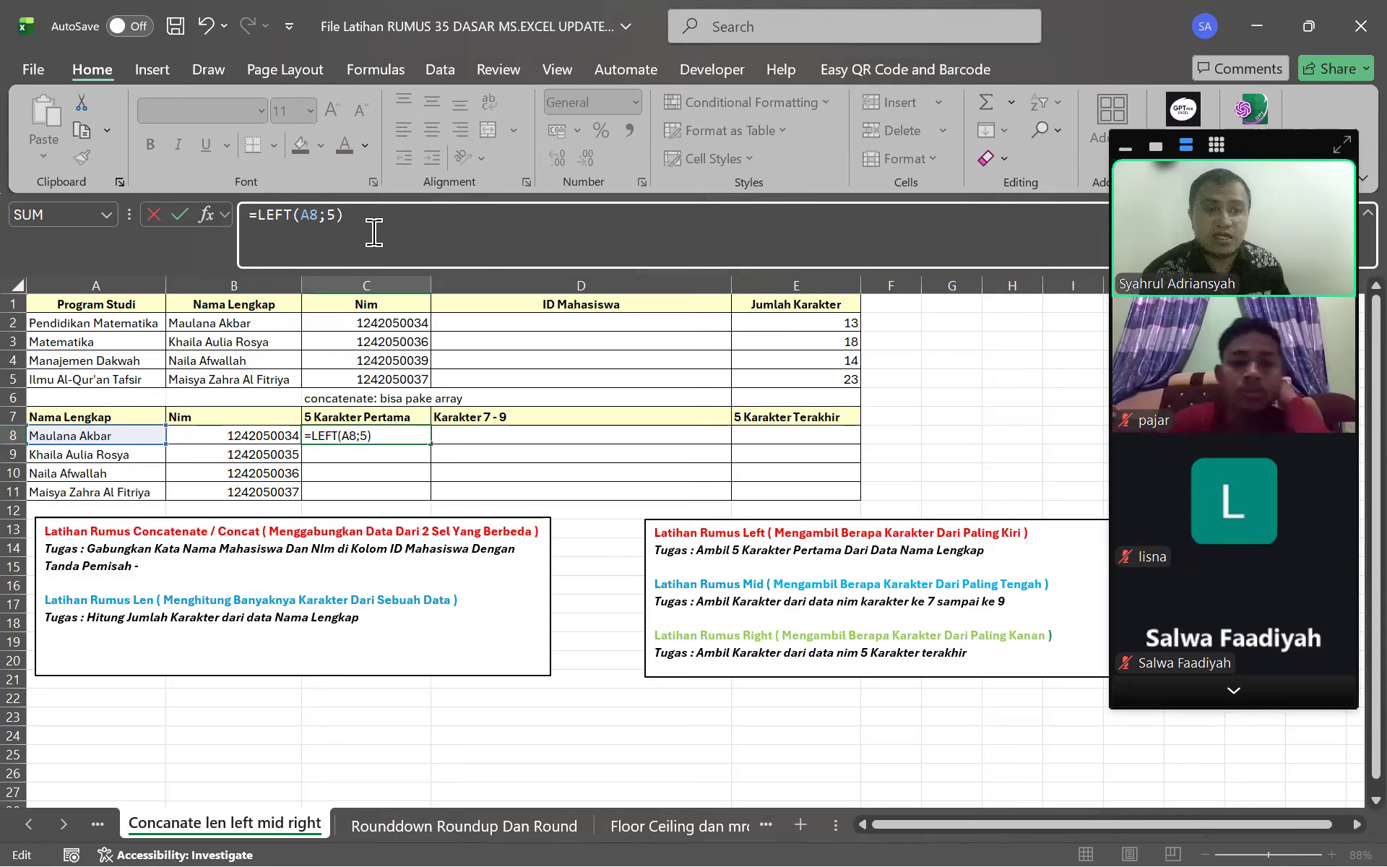
key(Return)
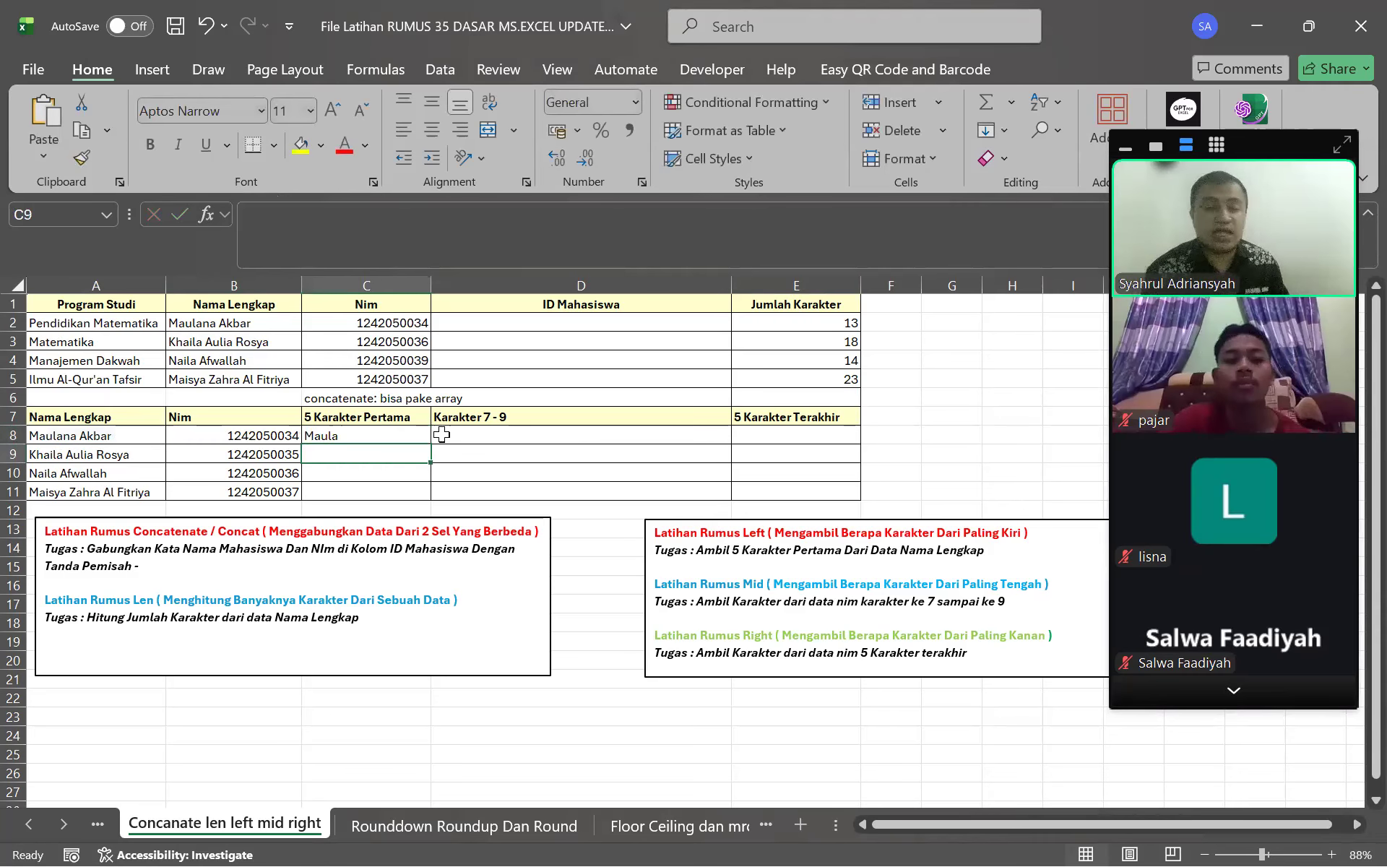
click(355, 434)
Fill C8's LEFT formula down to C11, giving Khail, Naila and Maisy
drag(438, 491, 433, 498)
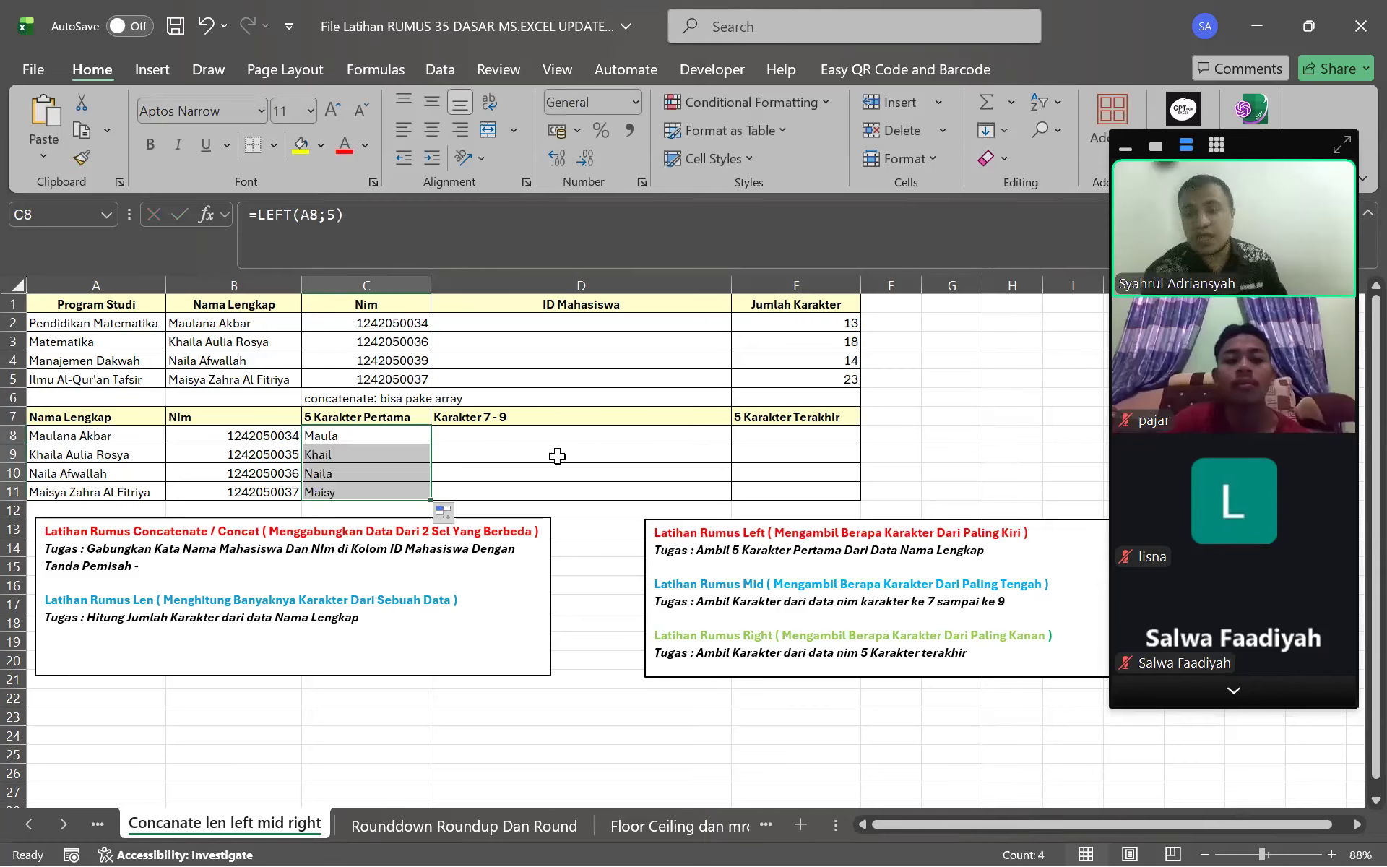
click(1185, 701)
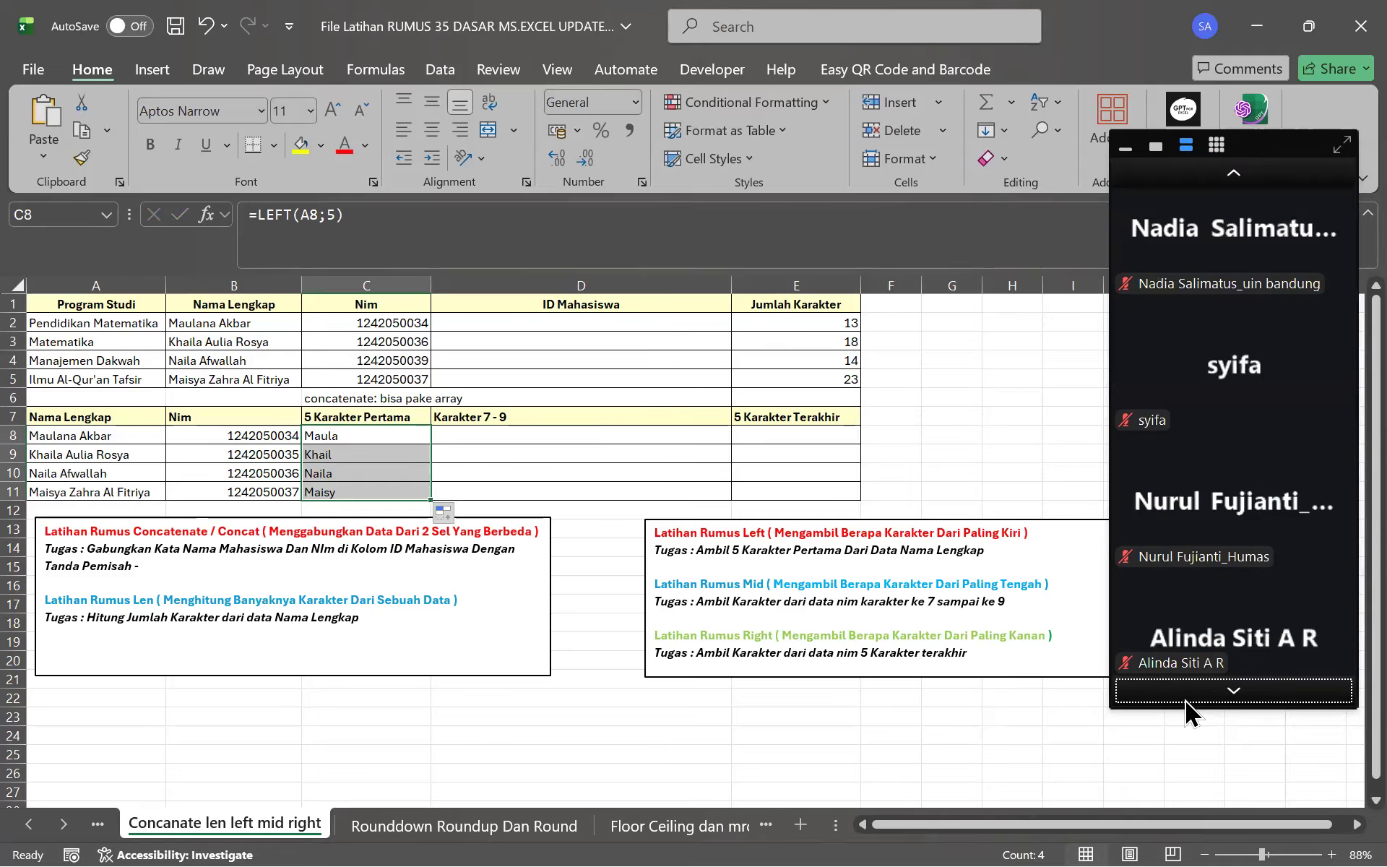
click(1183, 700)
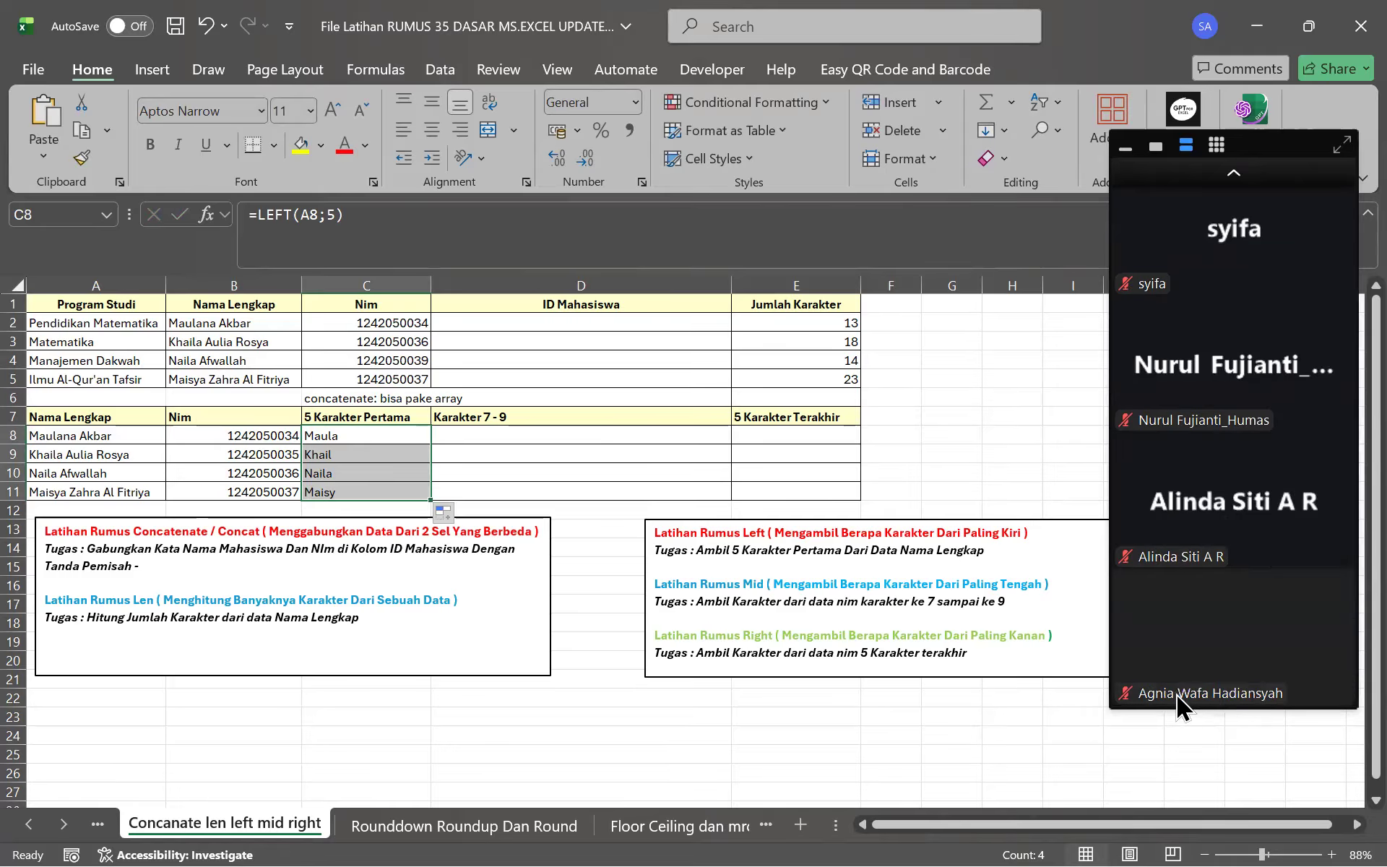
click(1237, 173)
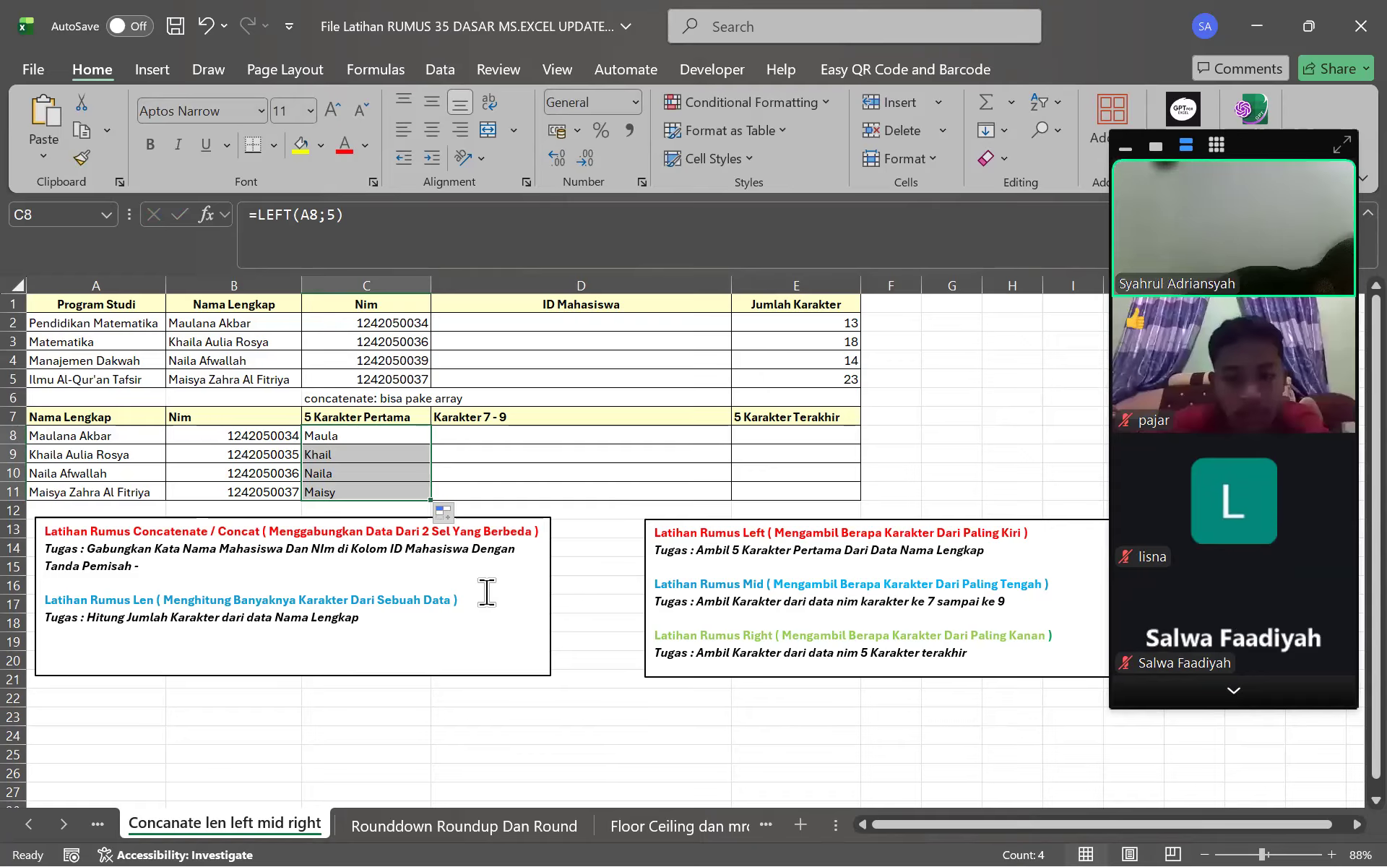
click(1234, 692)
click(1234, 691)
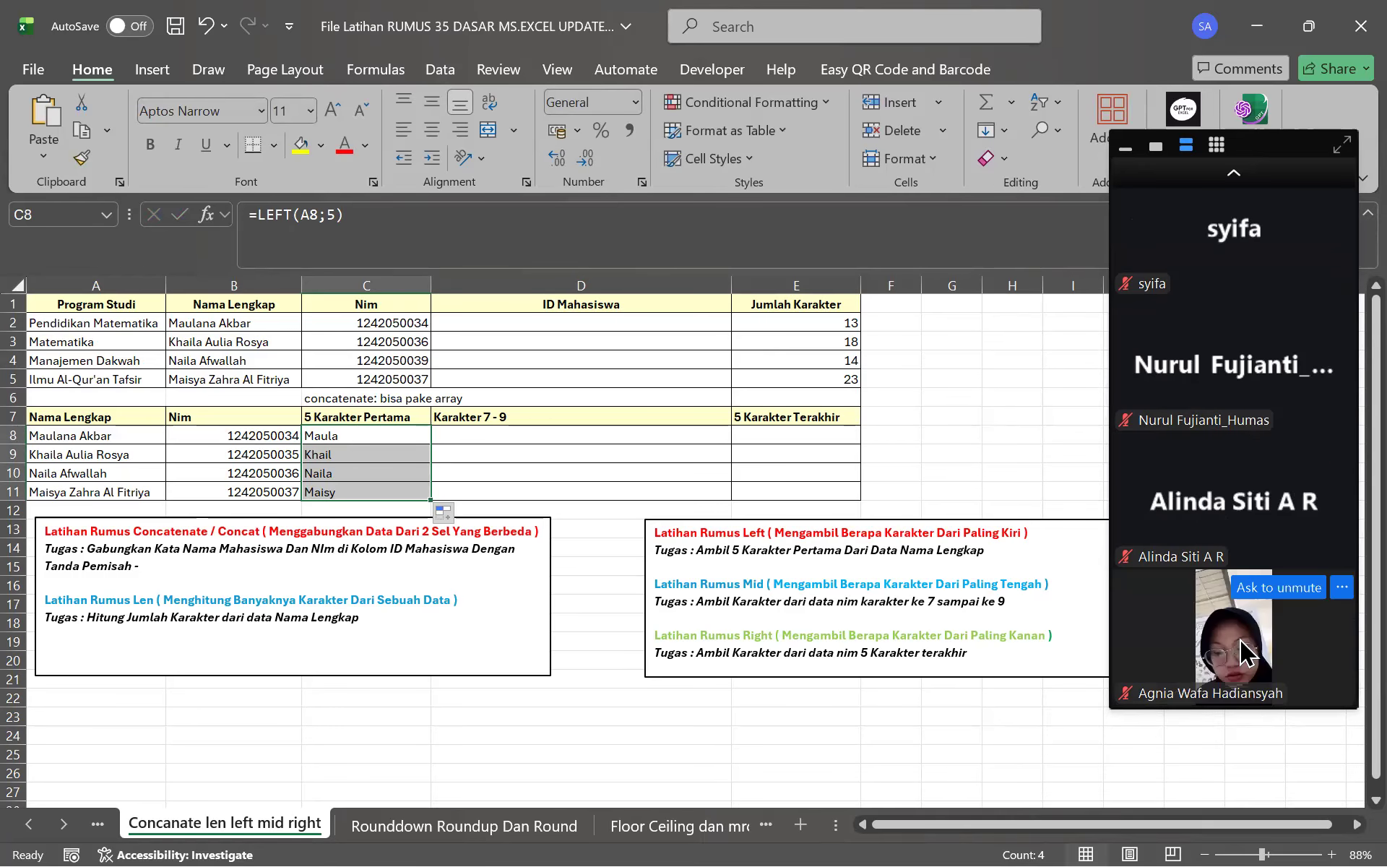
click(1266, 179)
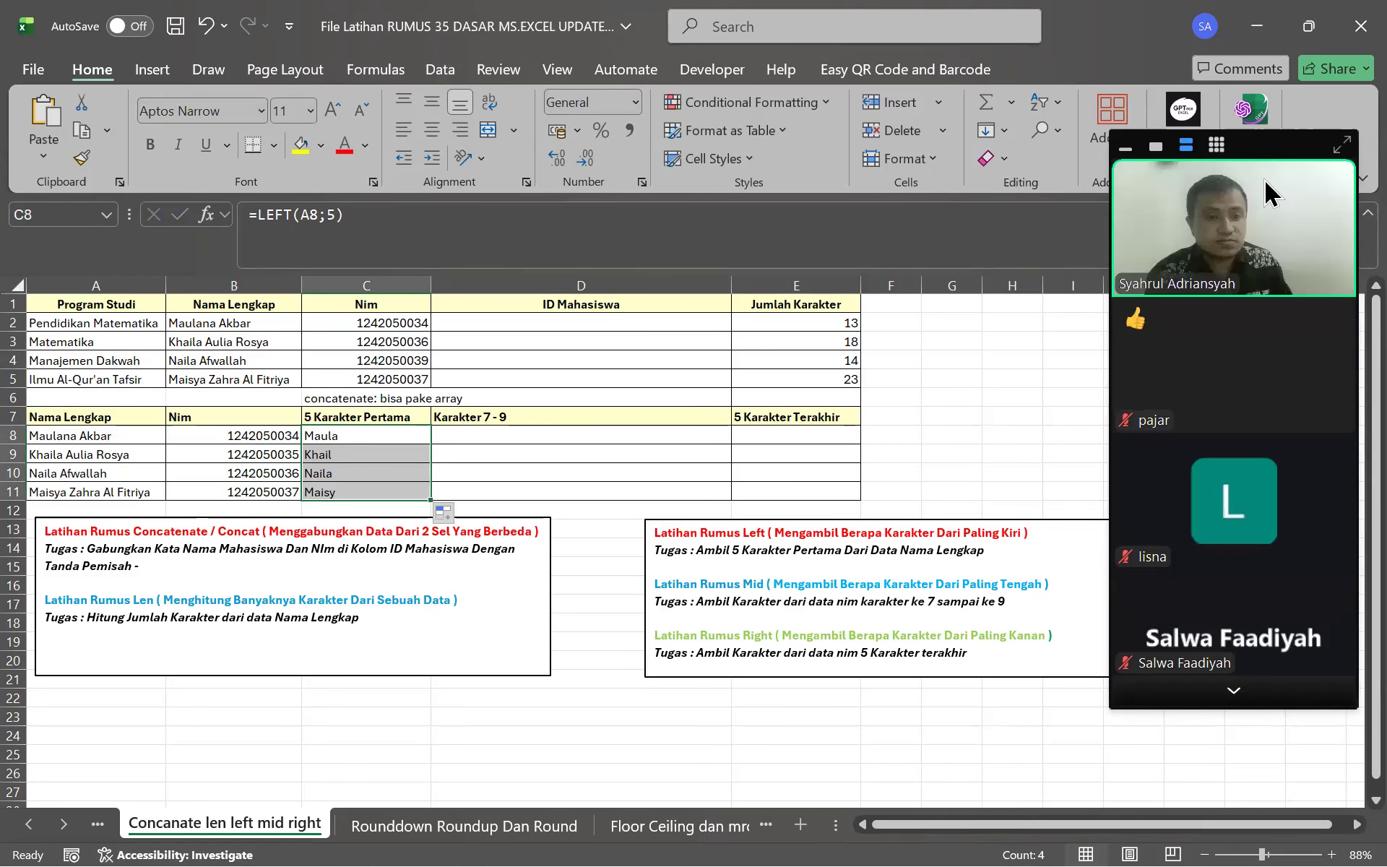
click(1231, 696)
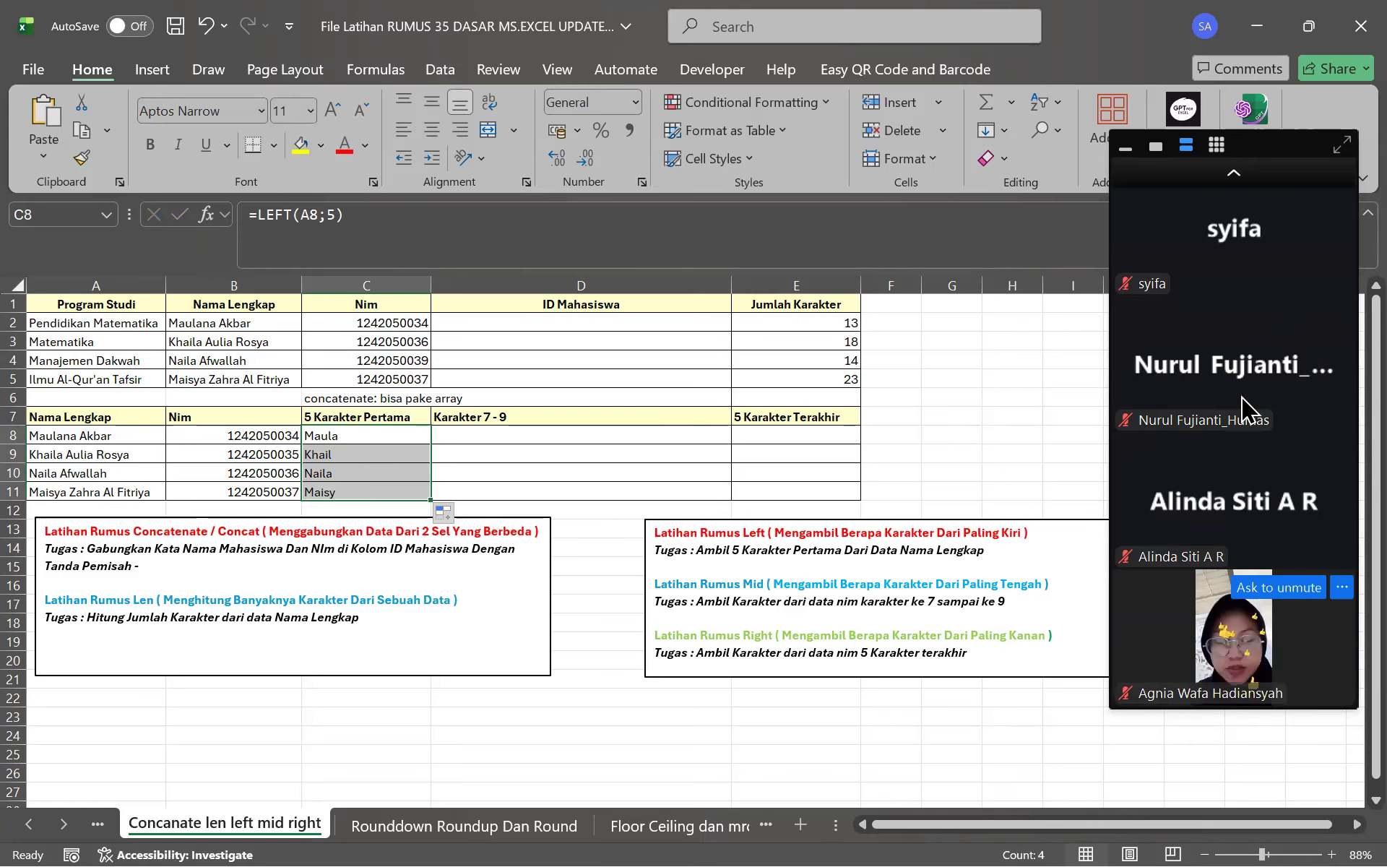
click(1266, 180)
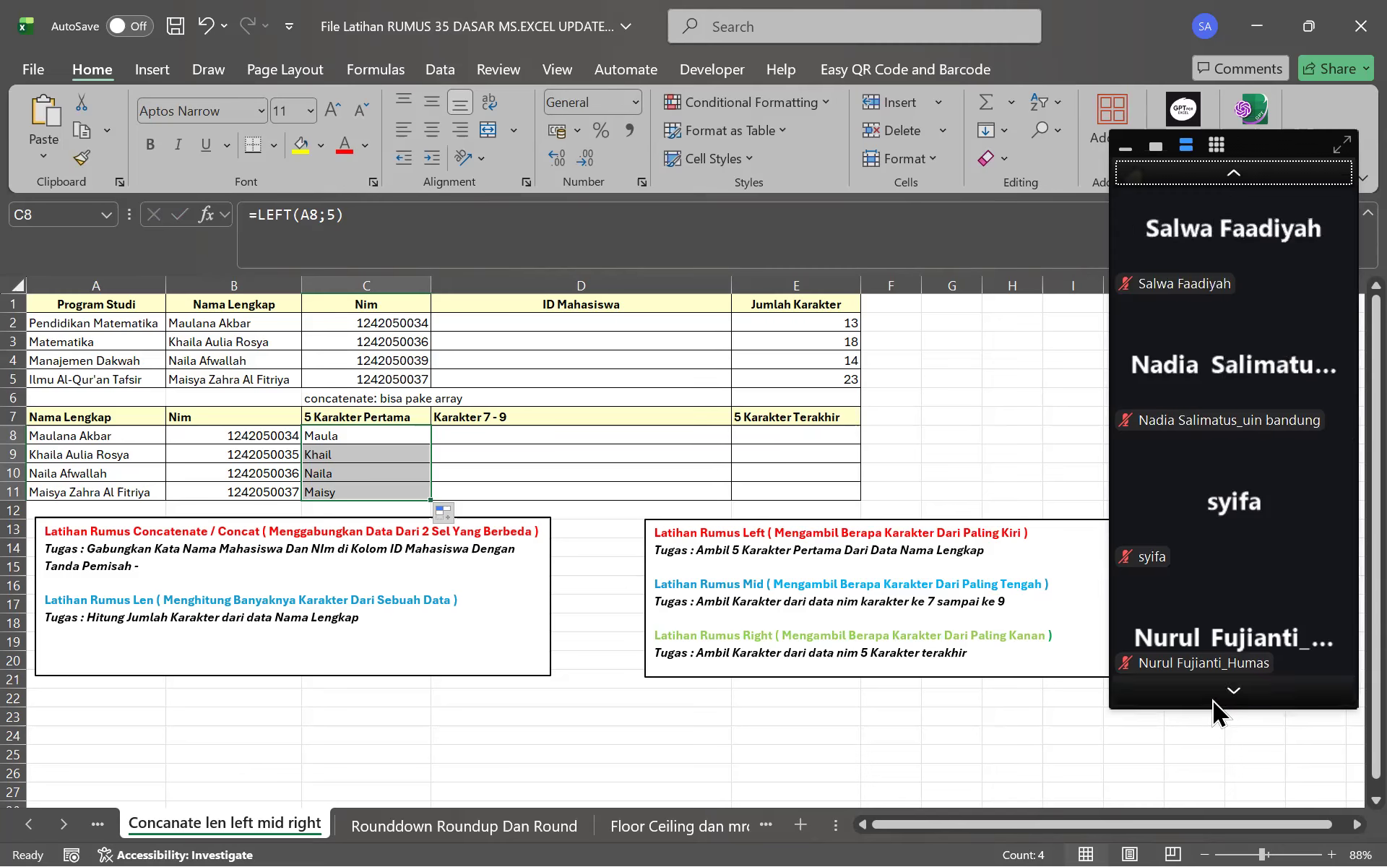
click(1214, 696)
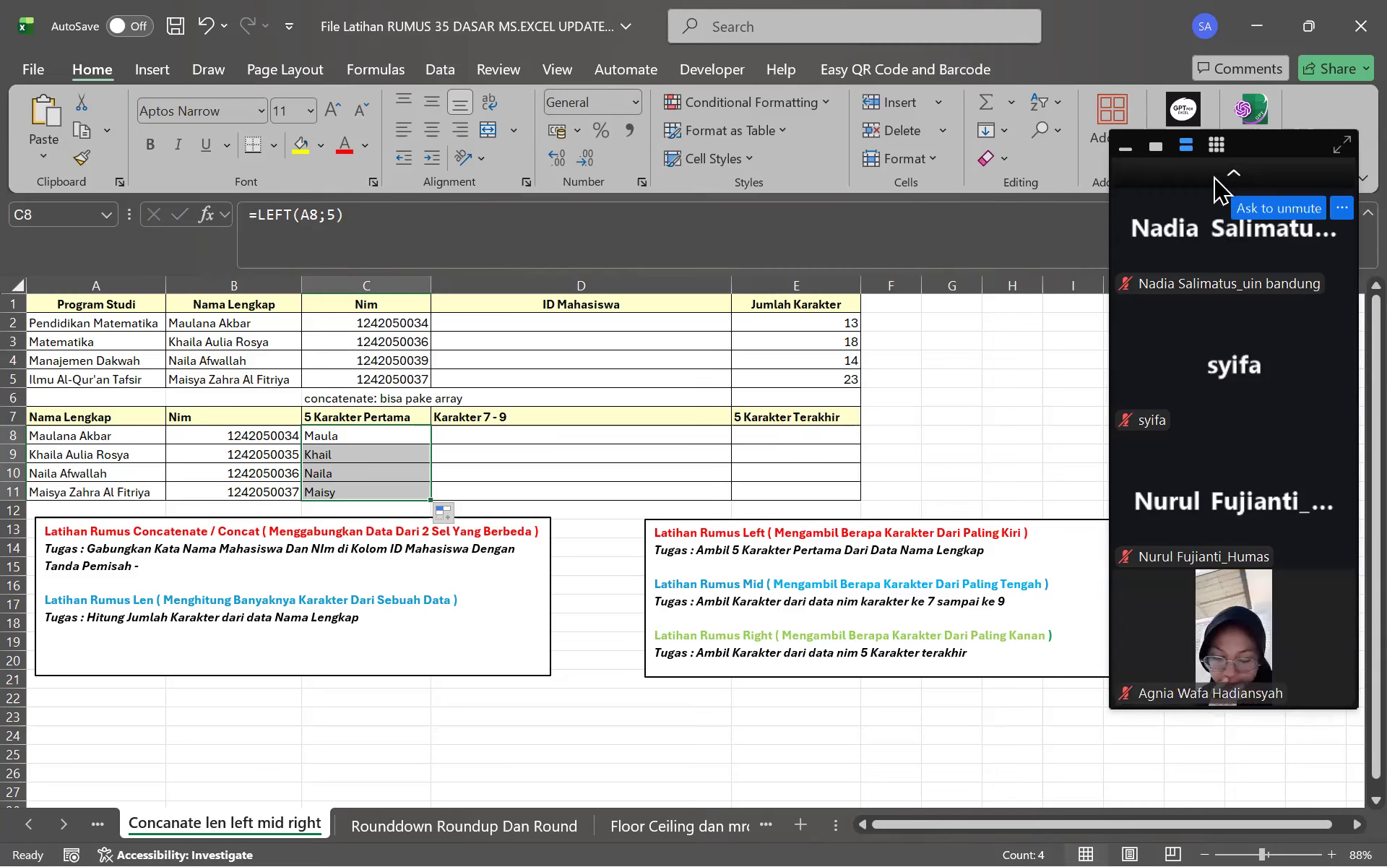
click(1216, 181)
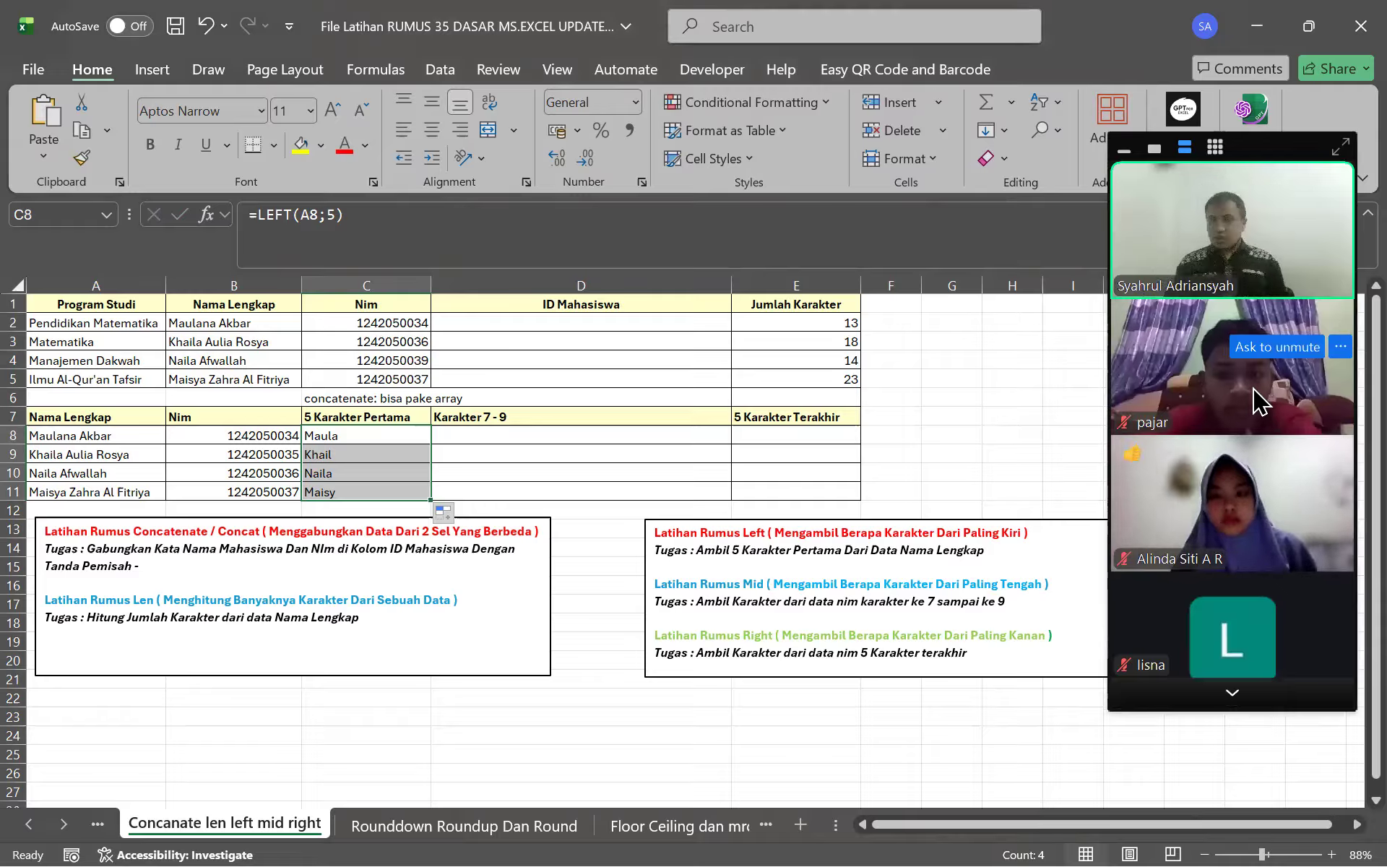
click(475, 215)
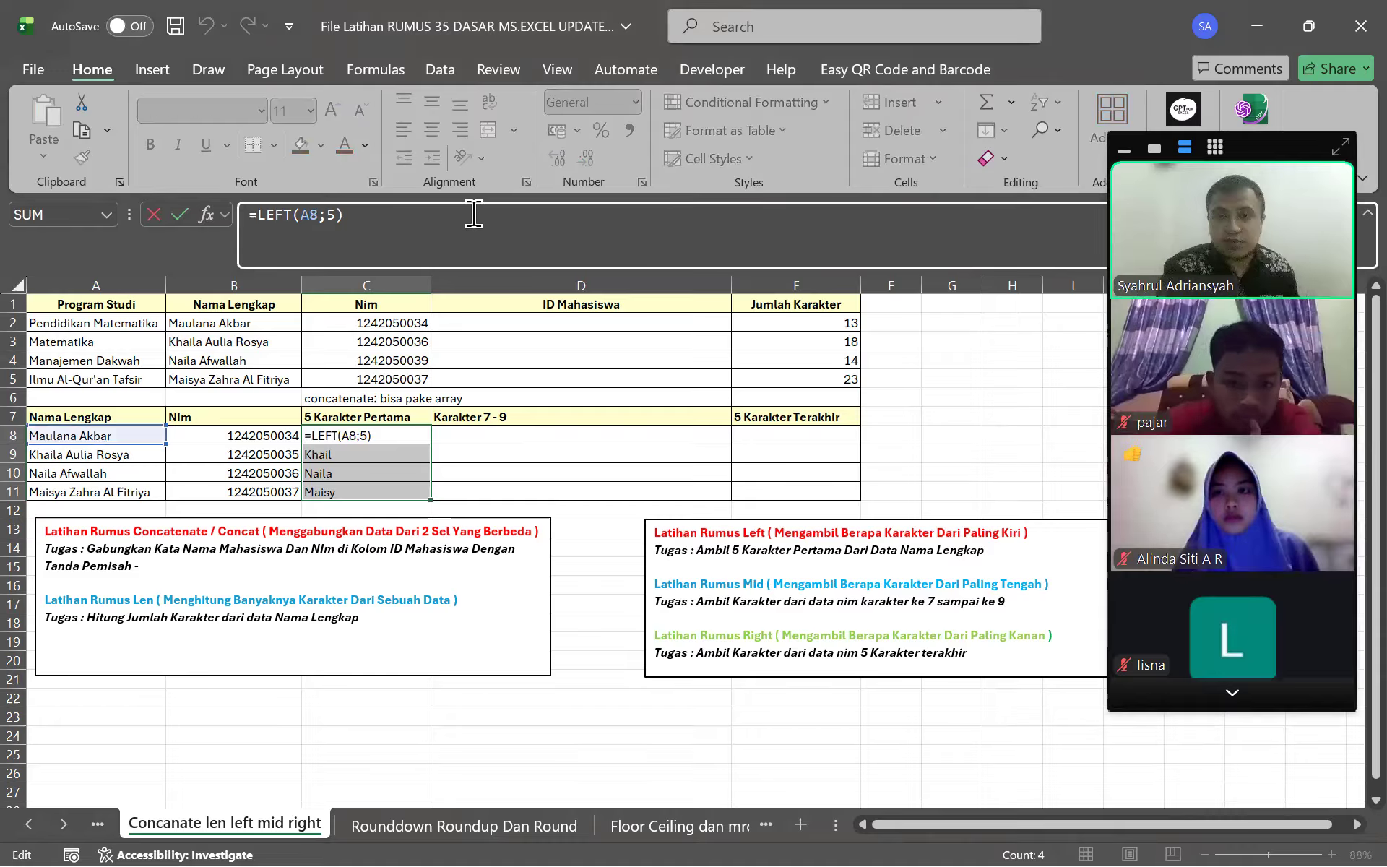
key(Return)
drag(586, 541, 586, 535)
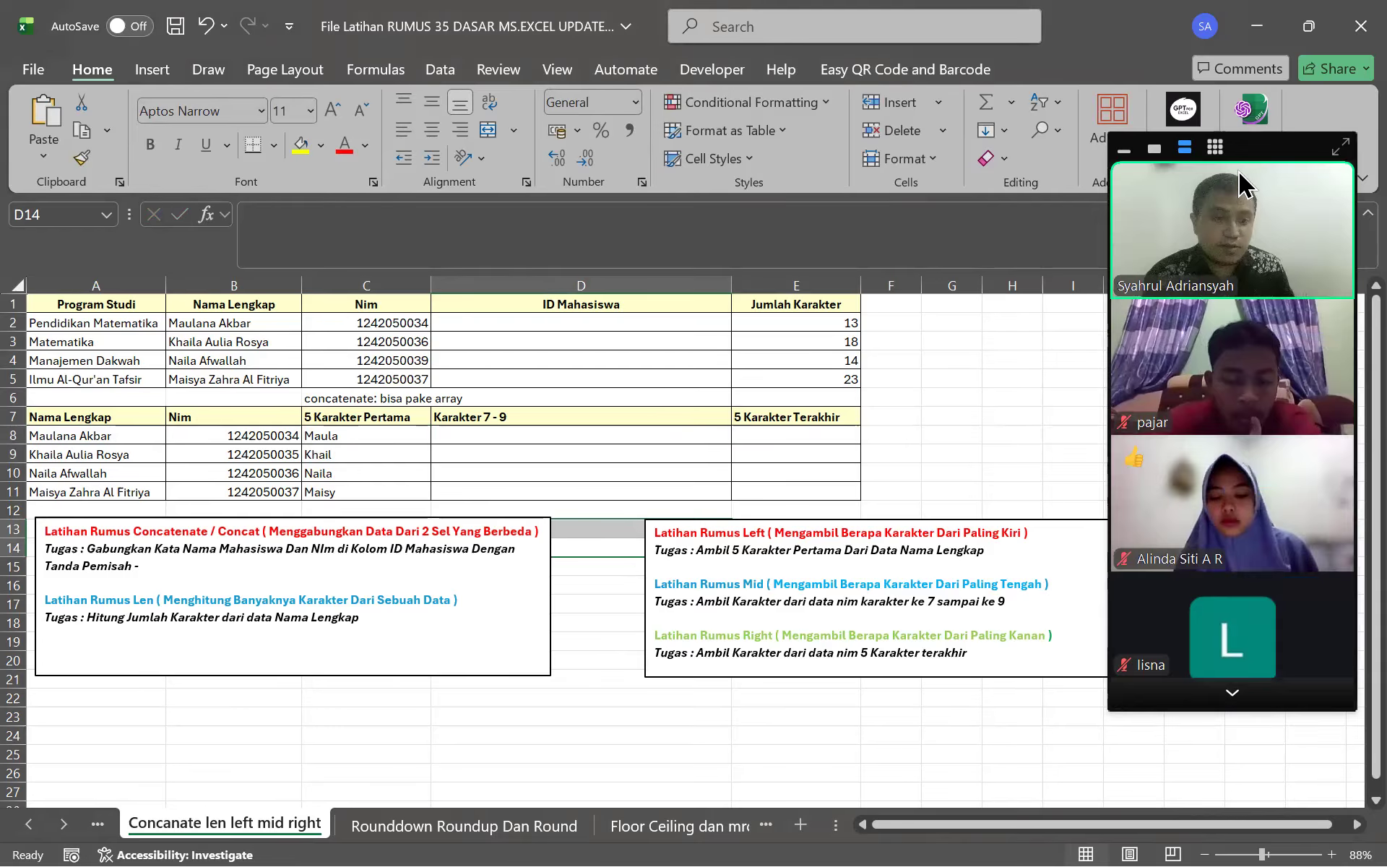
click(529, 436)
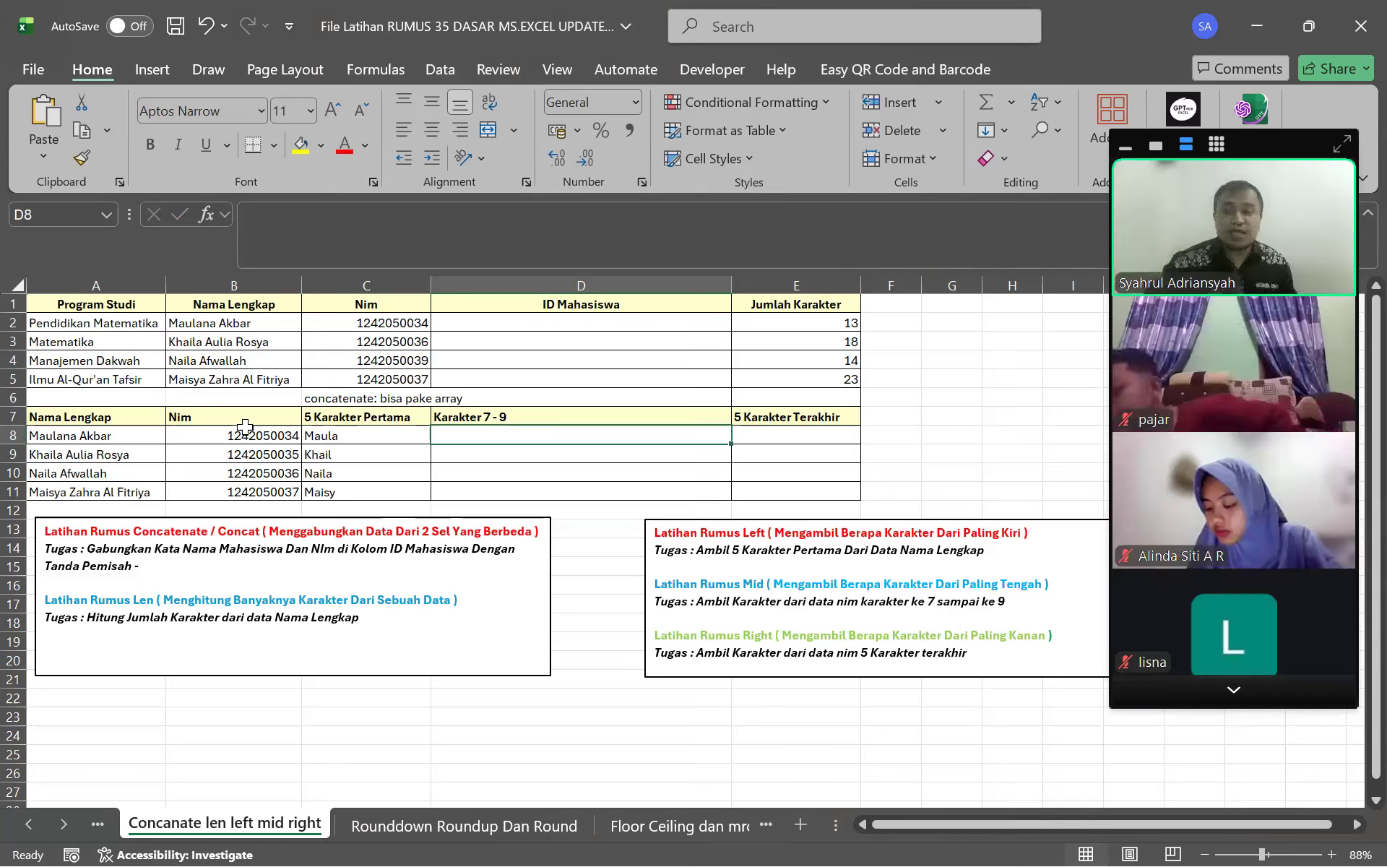
drag(245, 434, 272, 493)
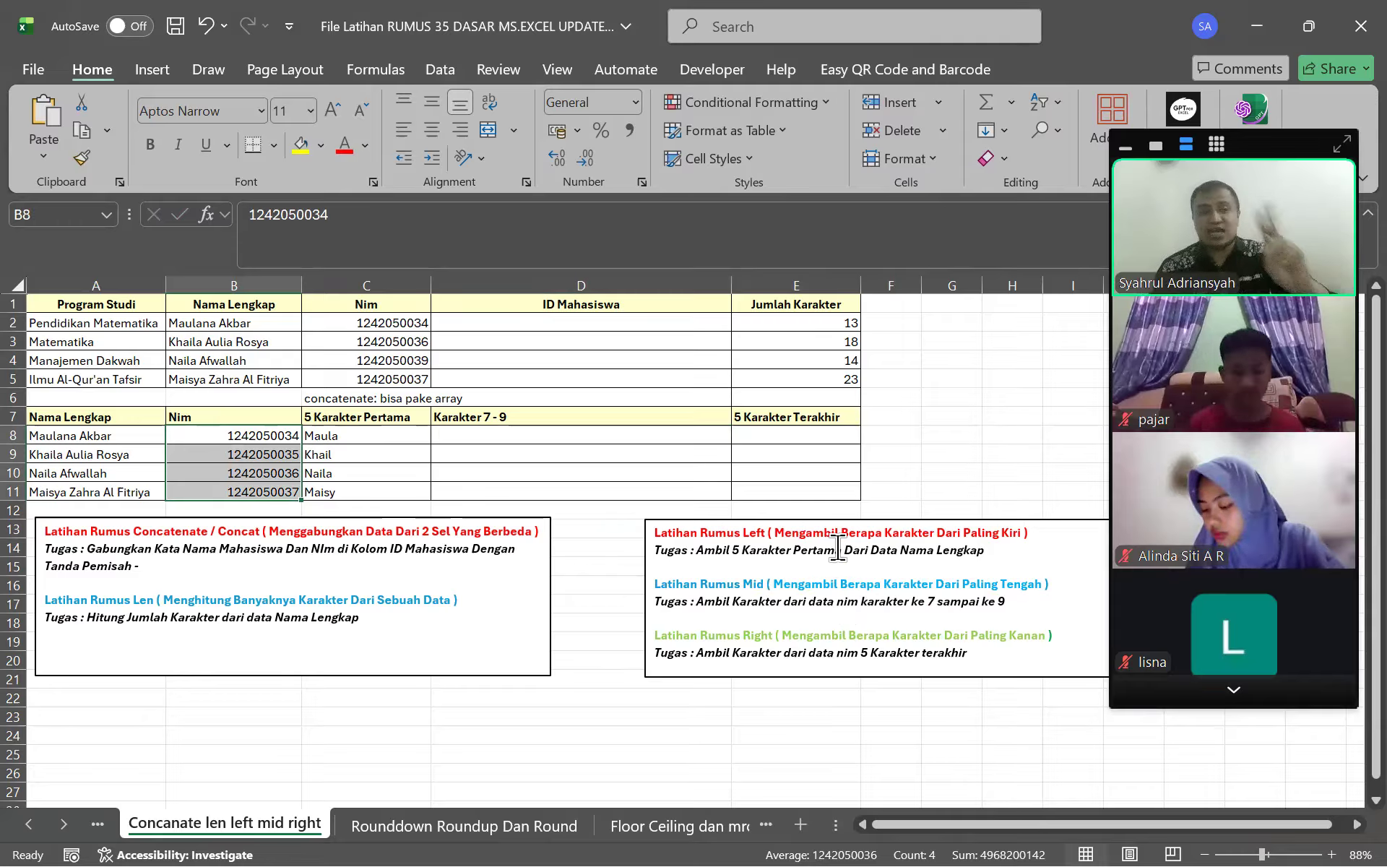
drag(476, 438, 468, 433)
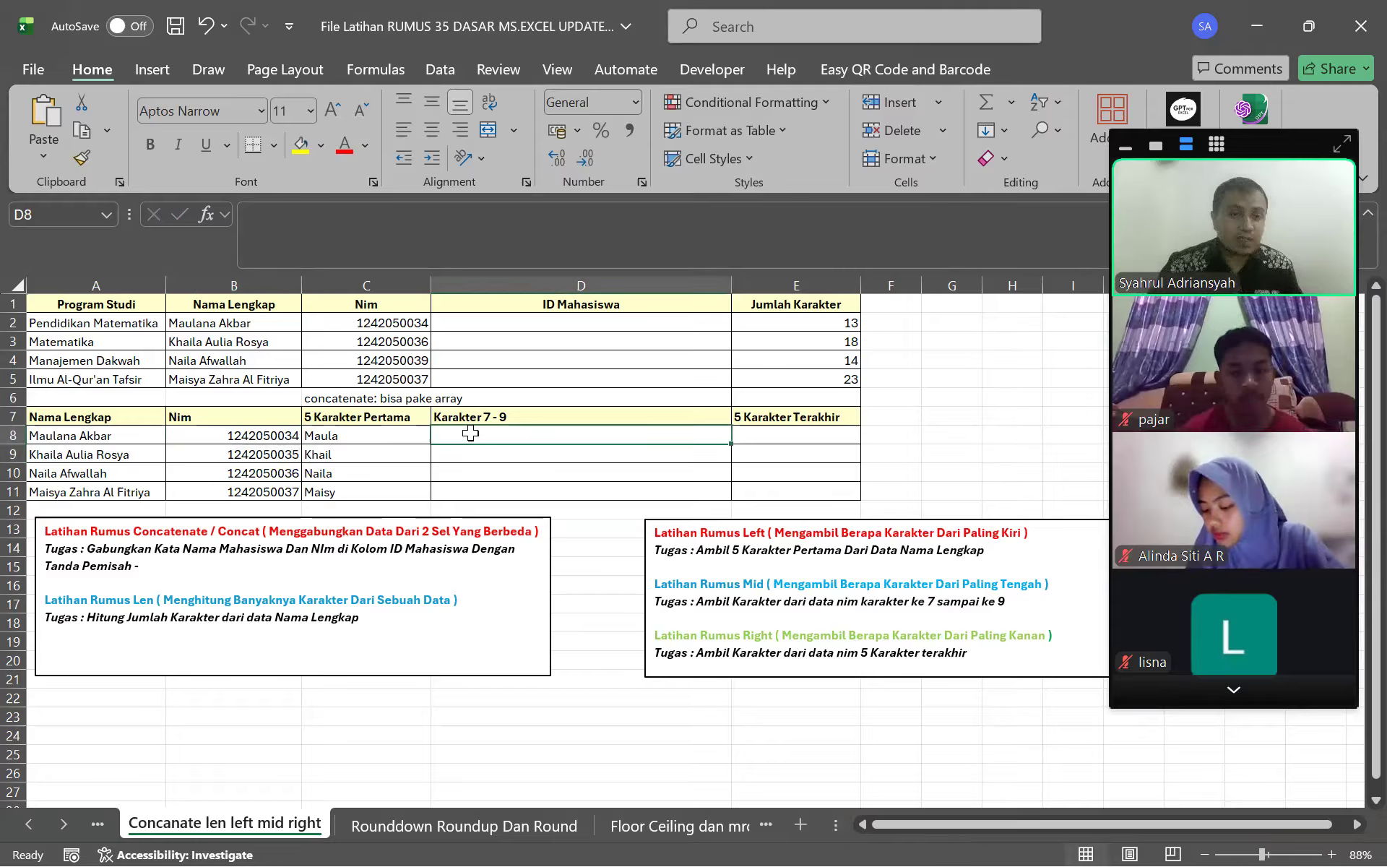
click(393, 229)
Begin =MID(B8; in D8 on the Nim, then bring up the Start menu
text(=MID)
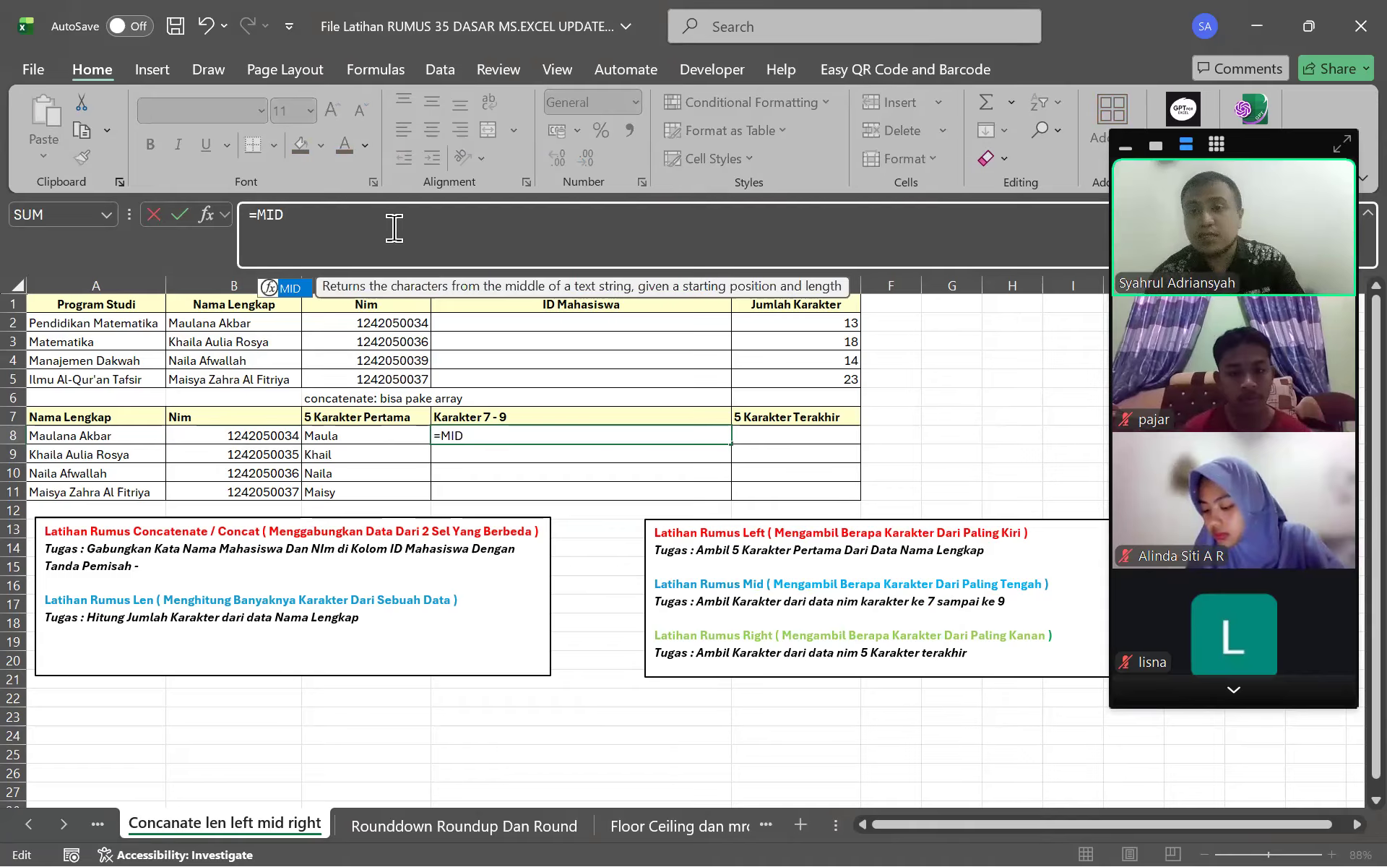
text(()
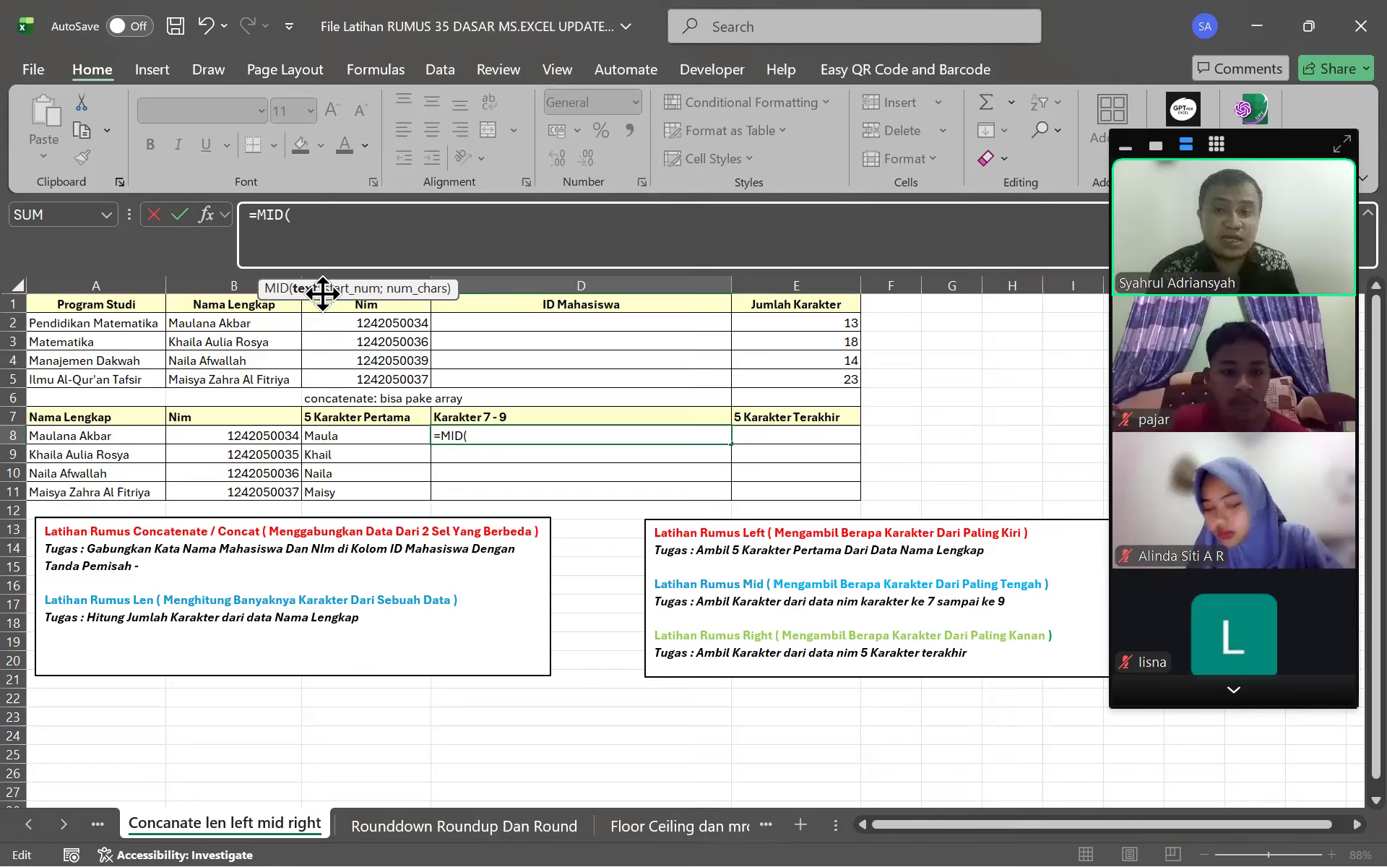
click(262, 434)
click(376, 217)
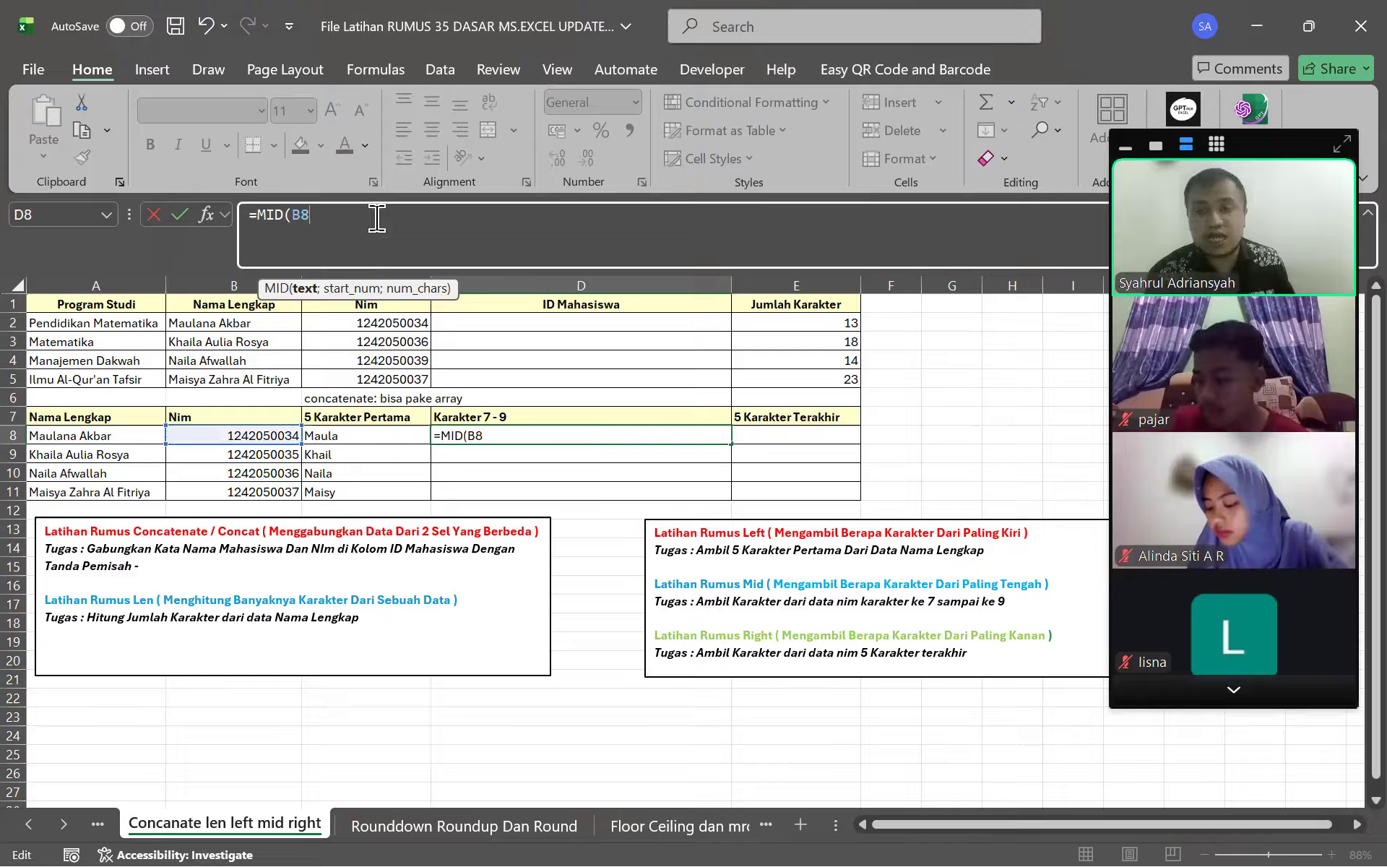
text(;)
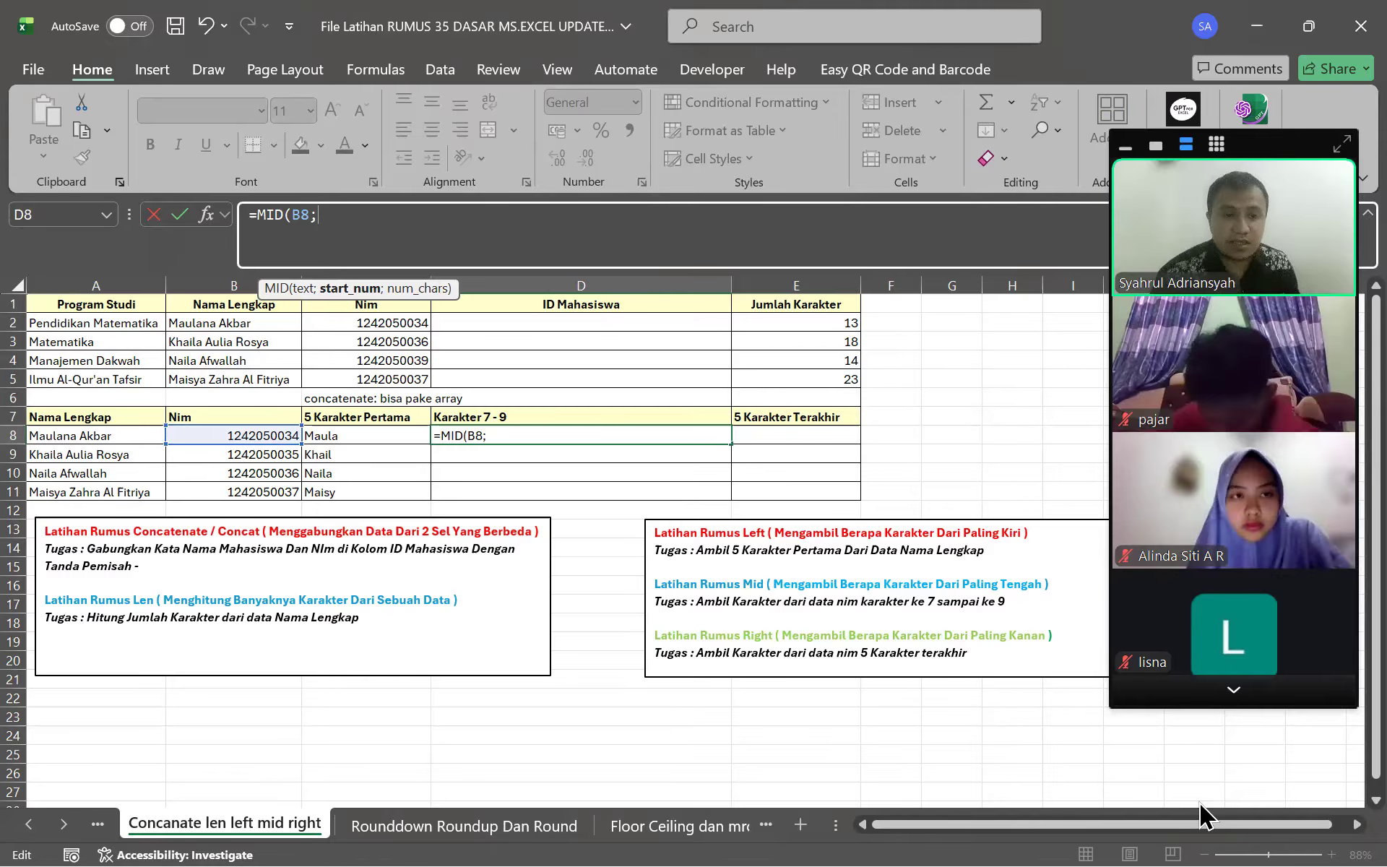
key(super)
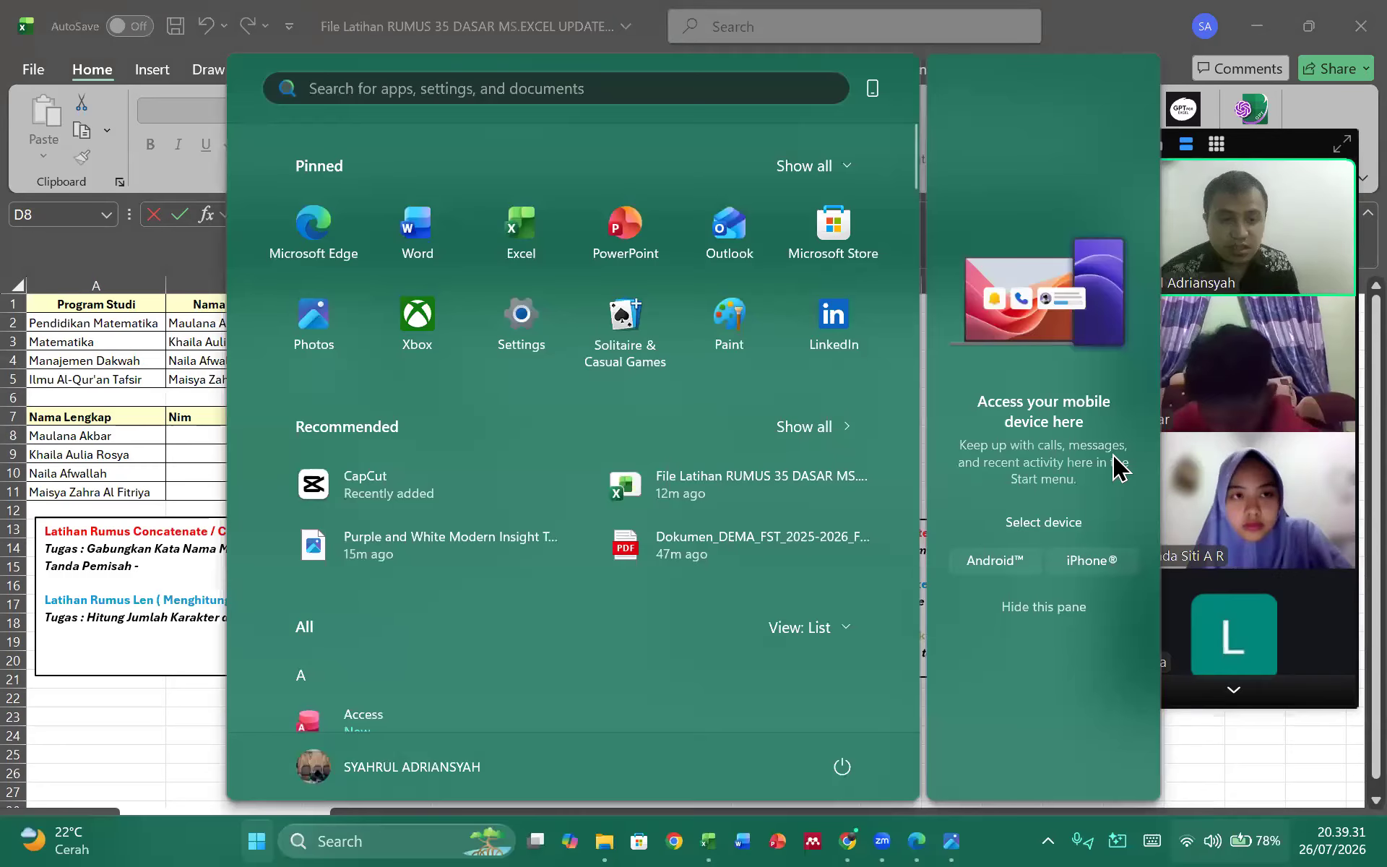
Open the Wi-Fi quick settings panel over the Start menu
key(super+a)
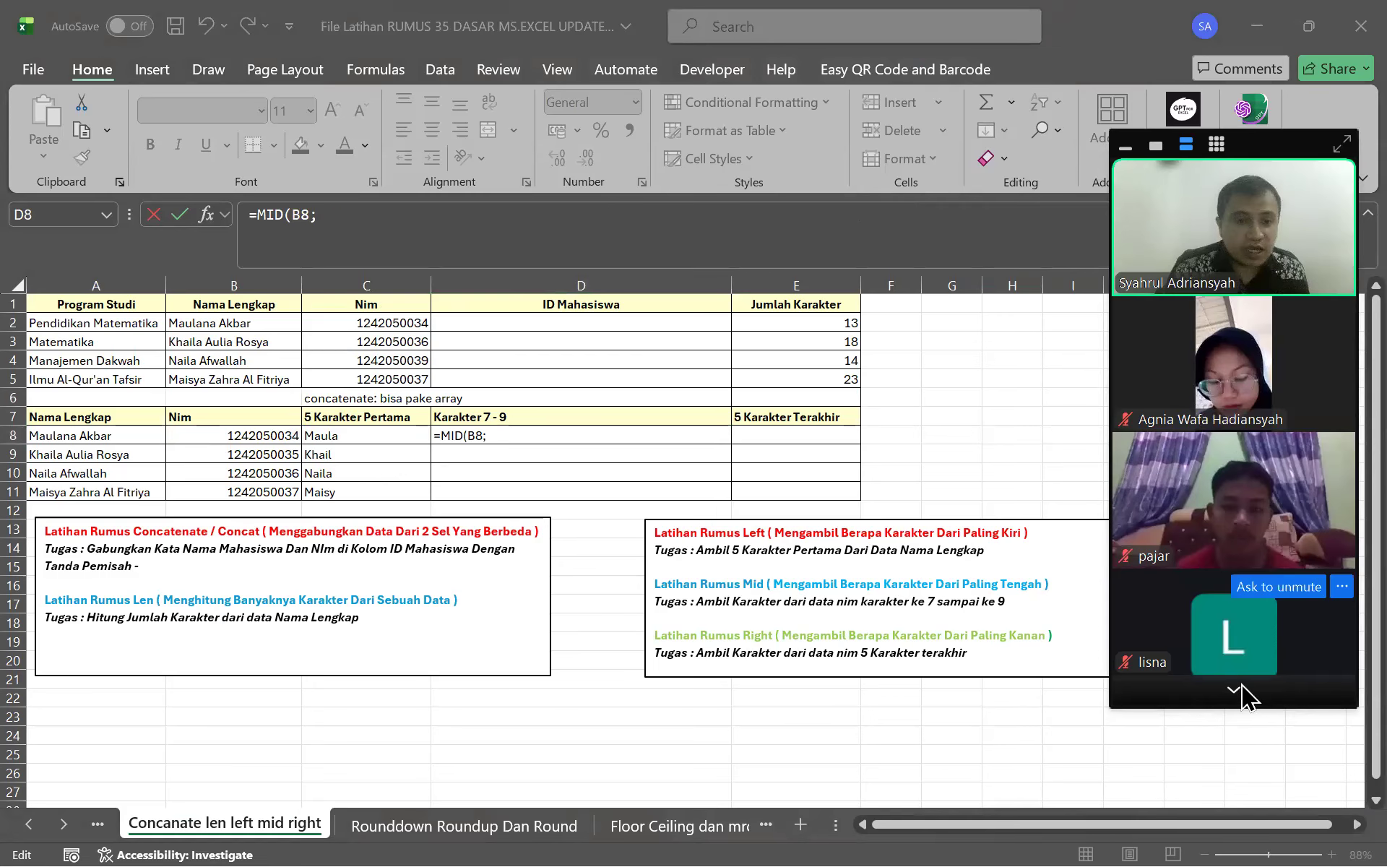
Complete D8's formula as =MID(B8;7;3) so it returns 003
click(1201, 696)
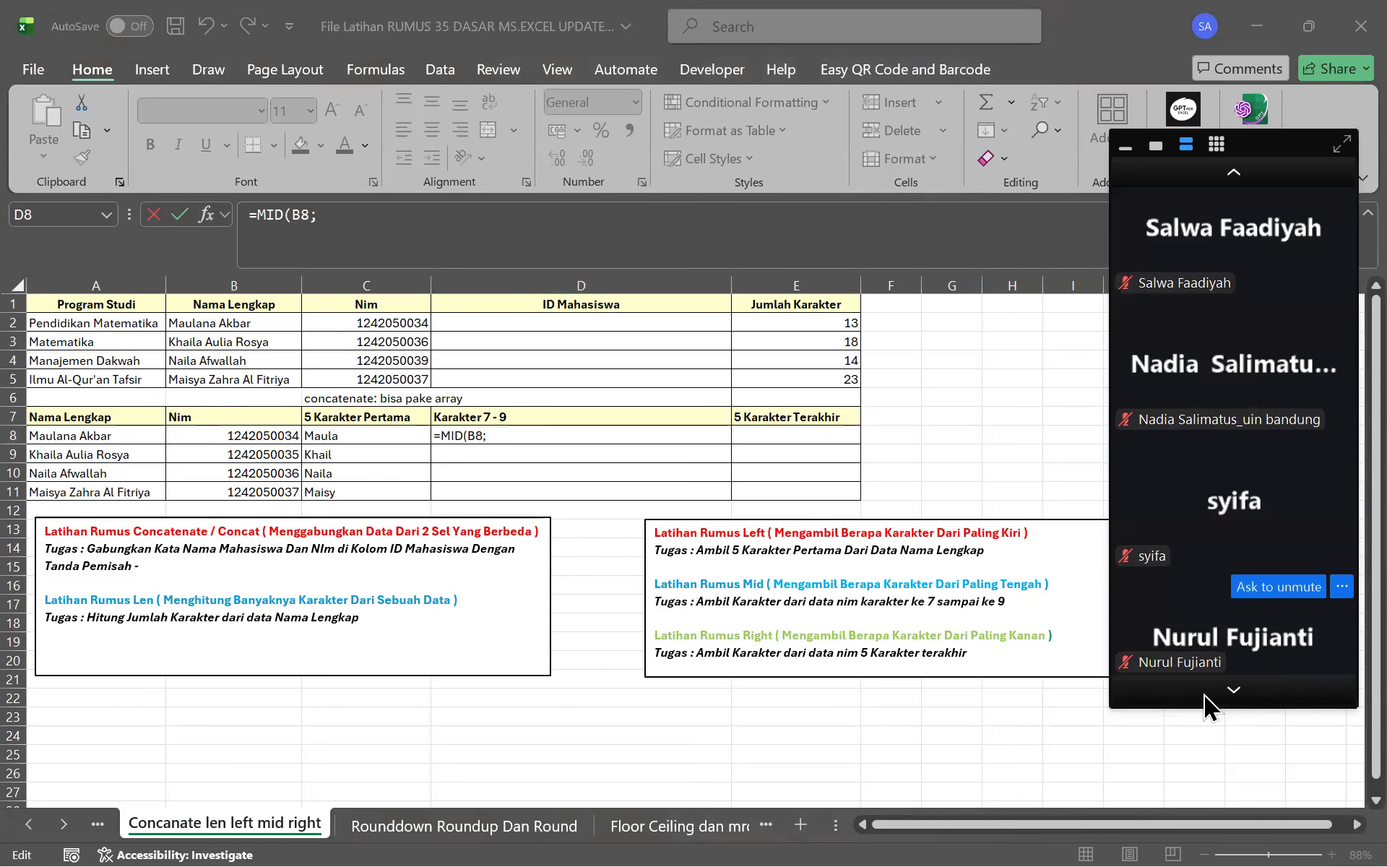
click(1234, 174)
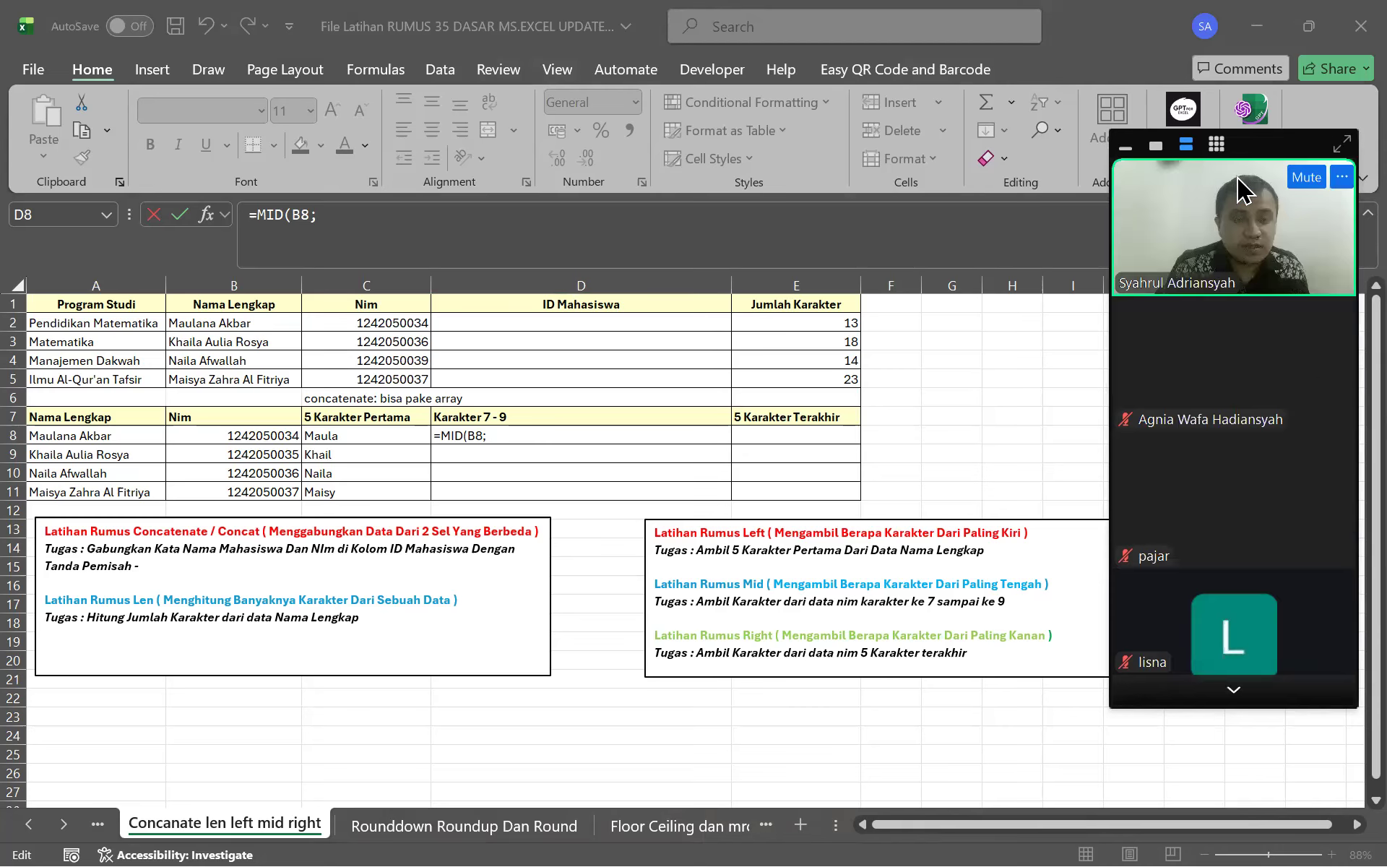
click(394, 230)
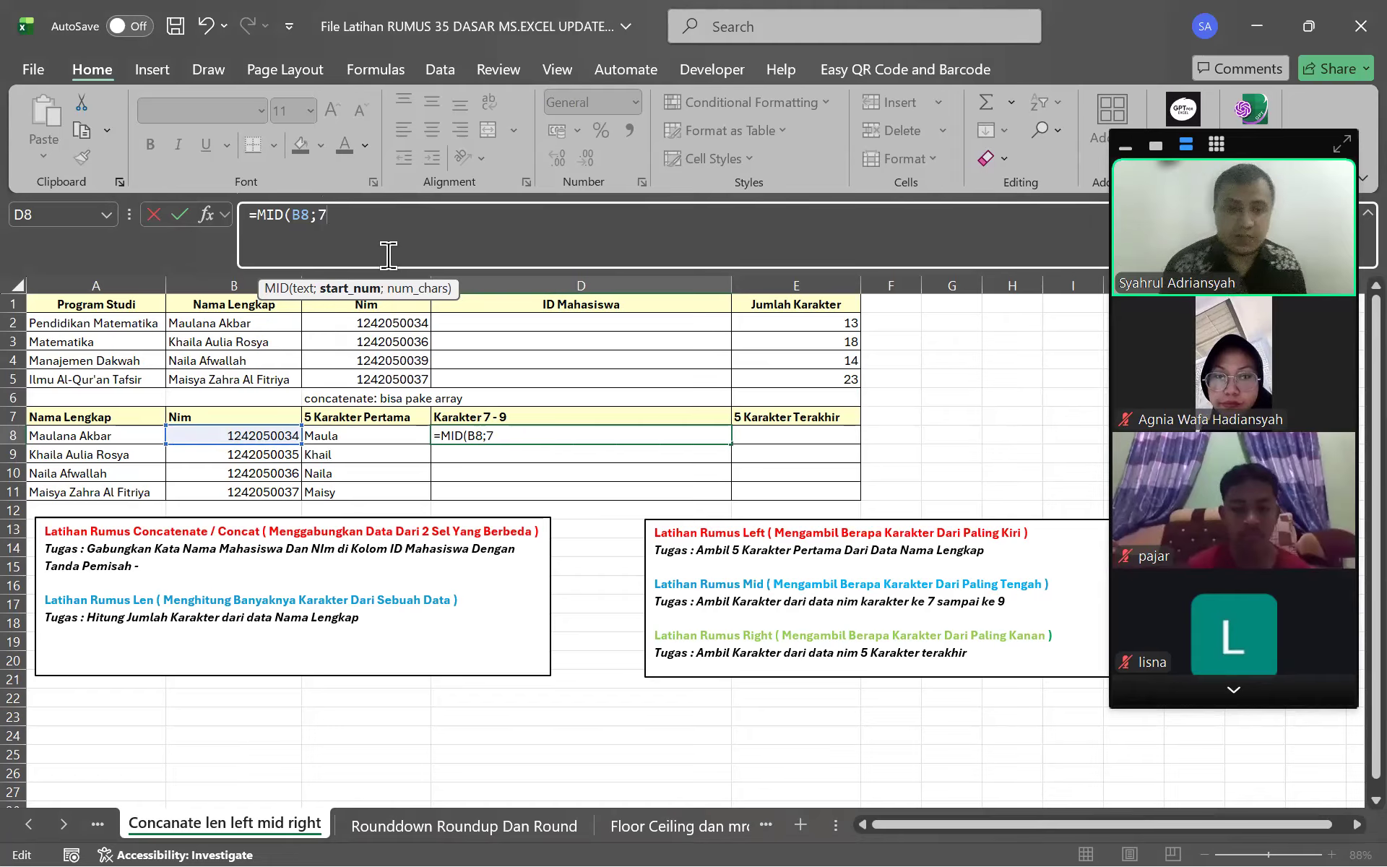
text(7;)
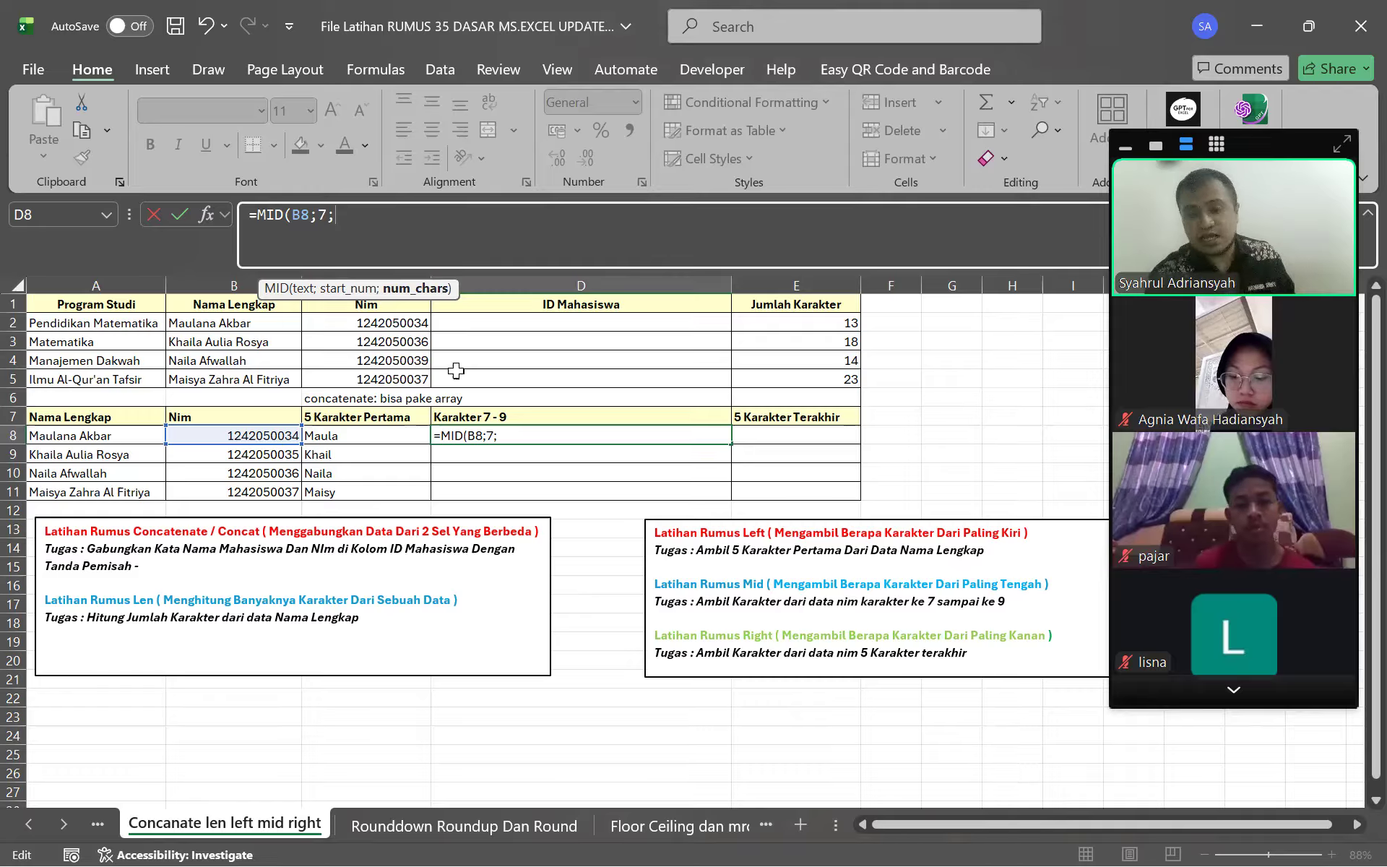
text(3)
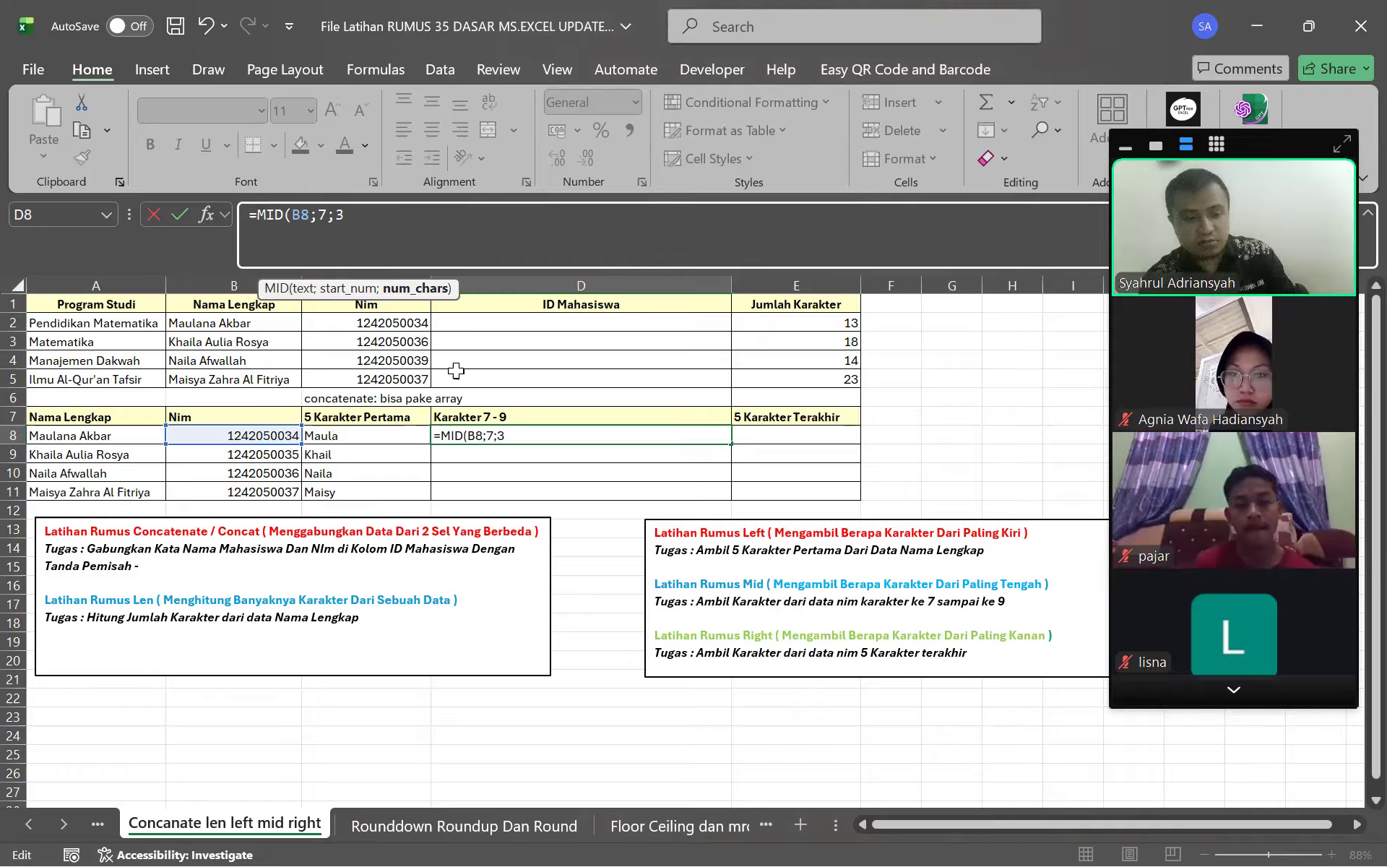
key(Return)
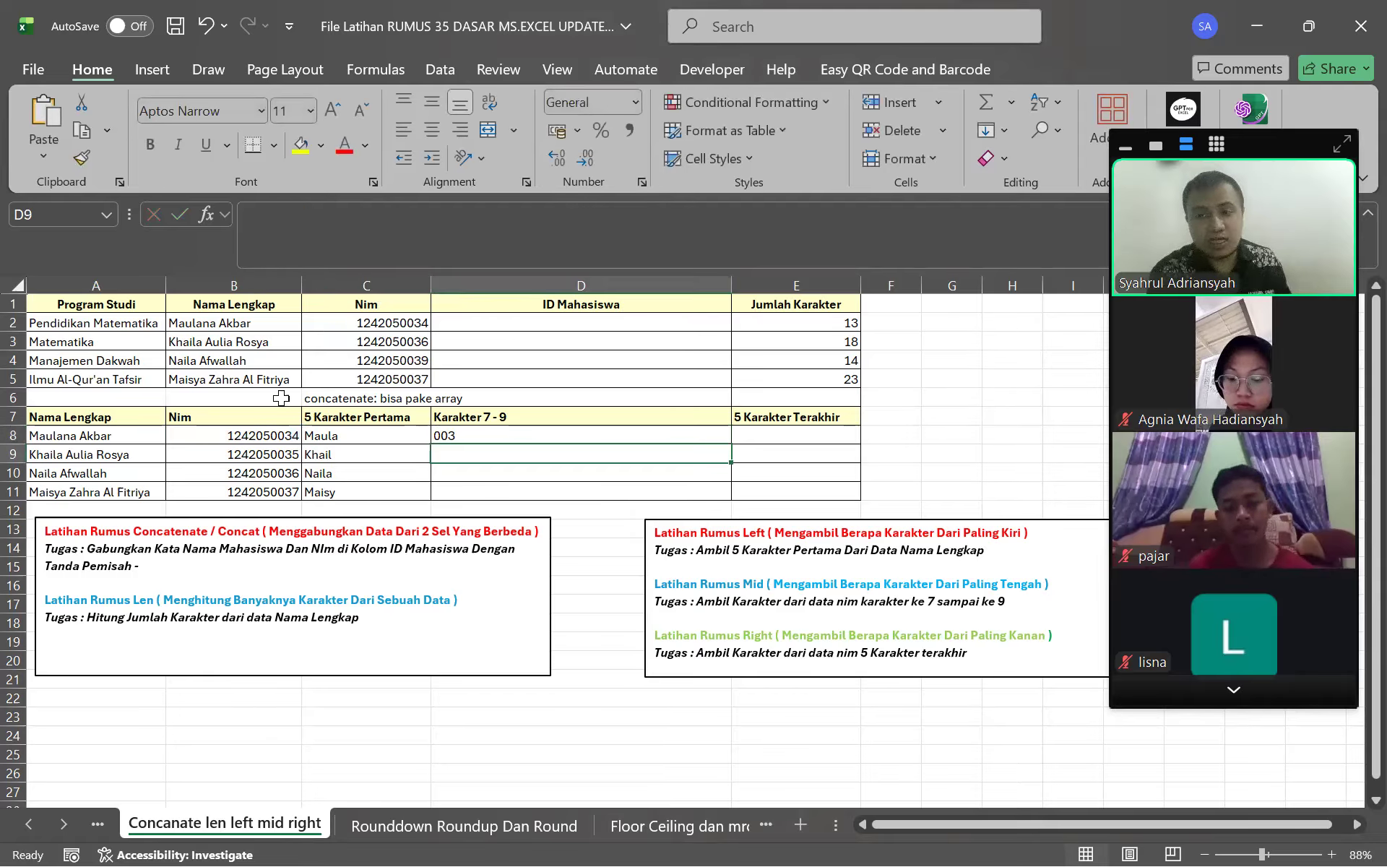
click(435, 435)
Fill the 003 formula down to D11, then change D8 to =MID(B8;5;6)
drag(732, 444, 728, 506)
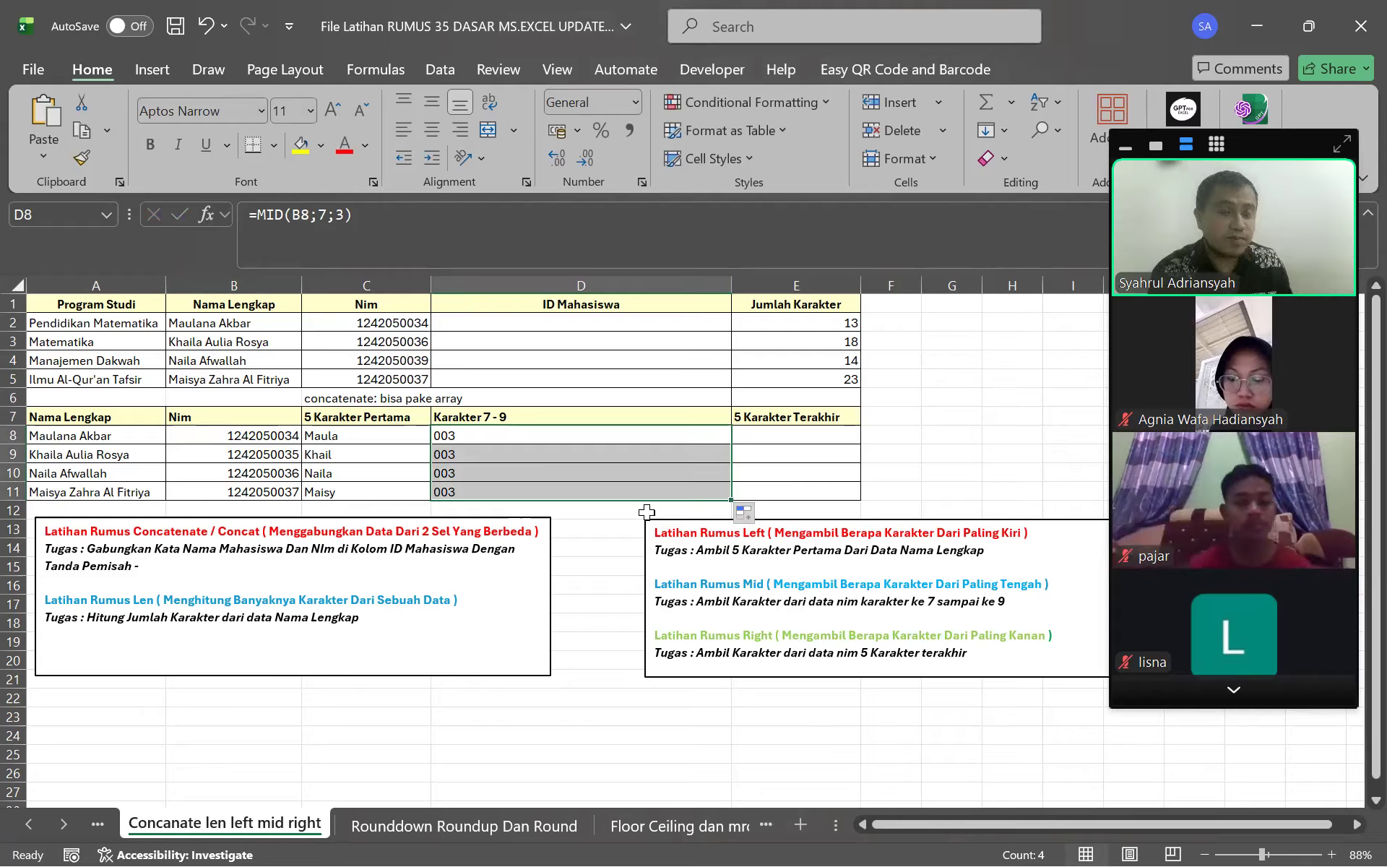
click(317, 232)
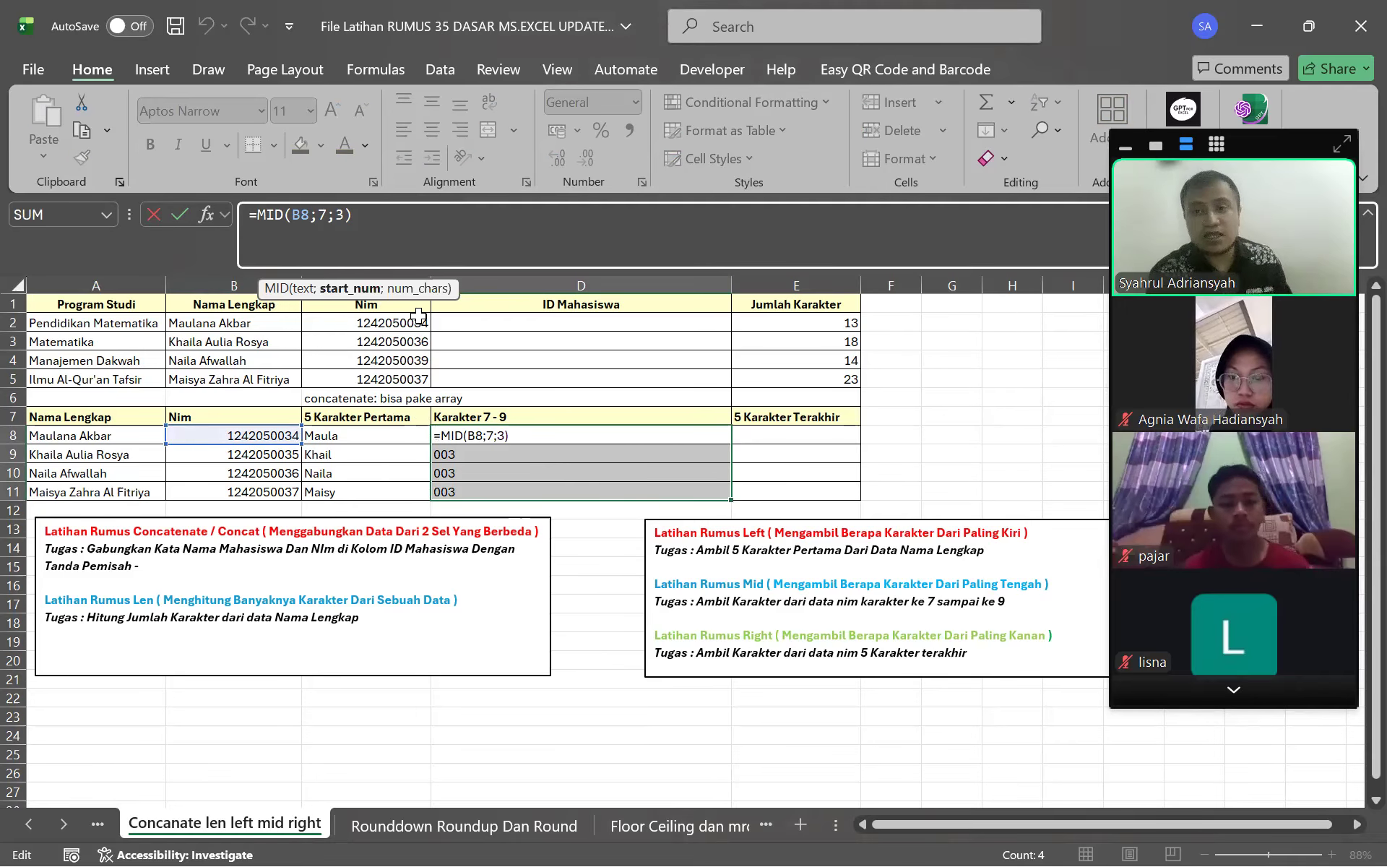
key(BackSpace)
text(5)
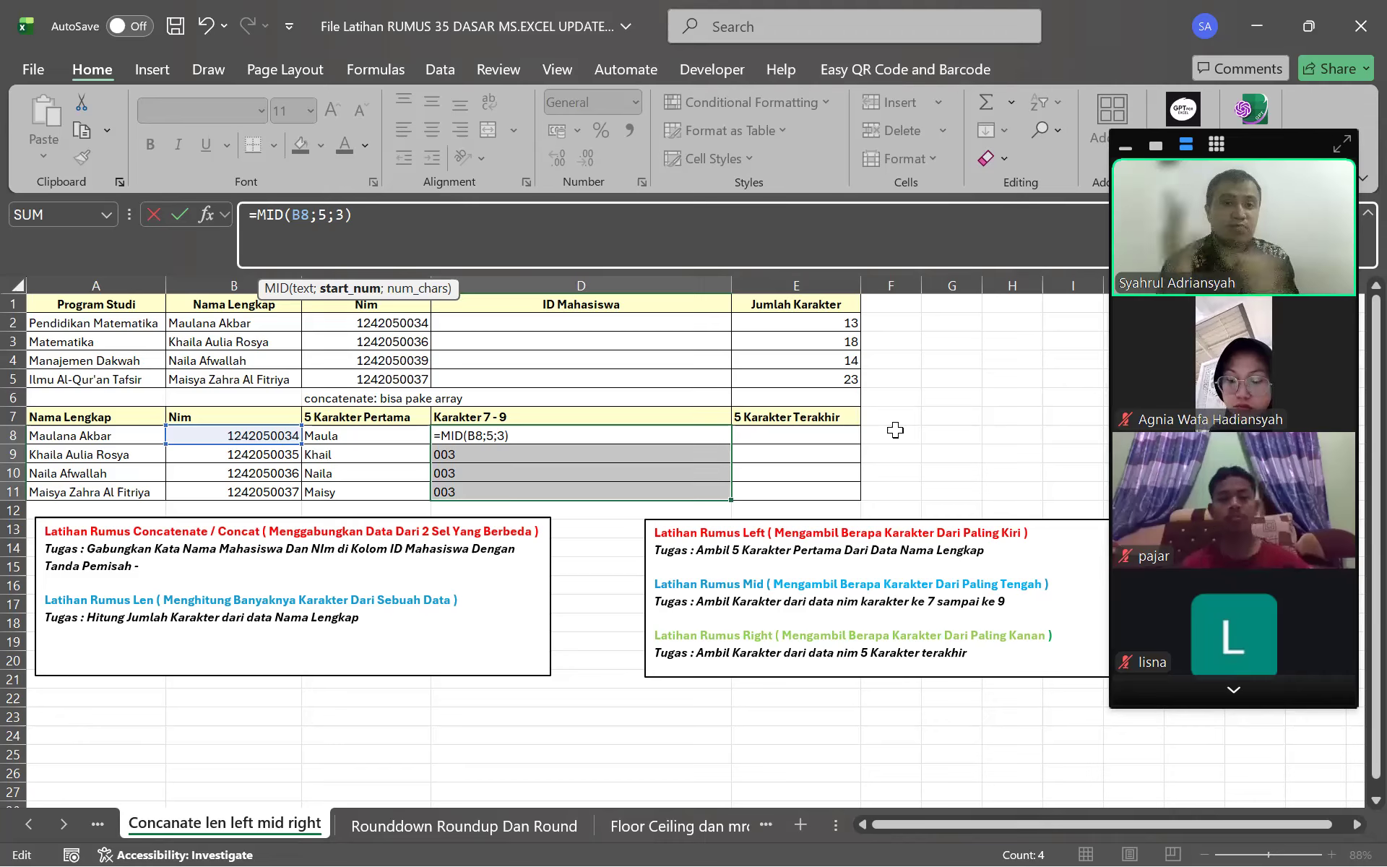
click(345, 214)
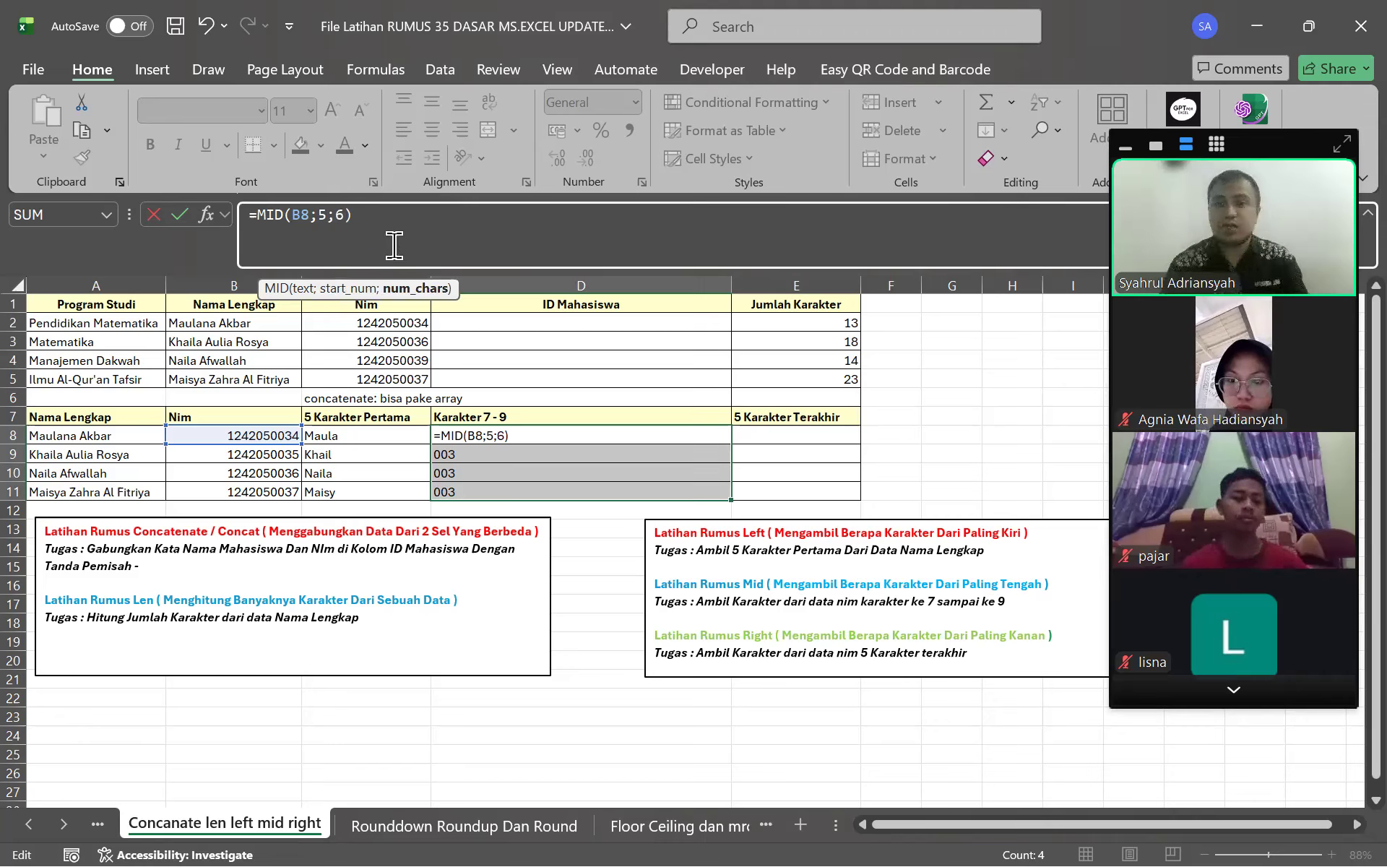
key(BackSpace)
text(6)
key(Return)
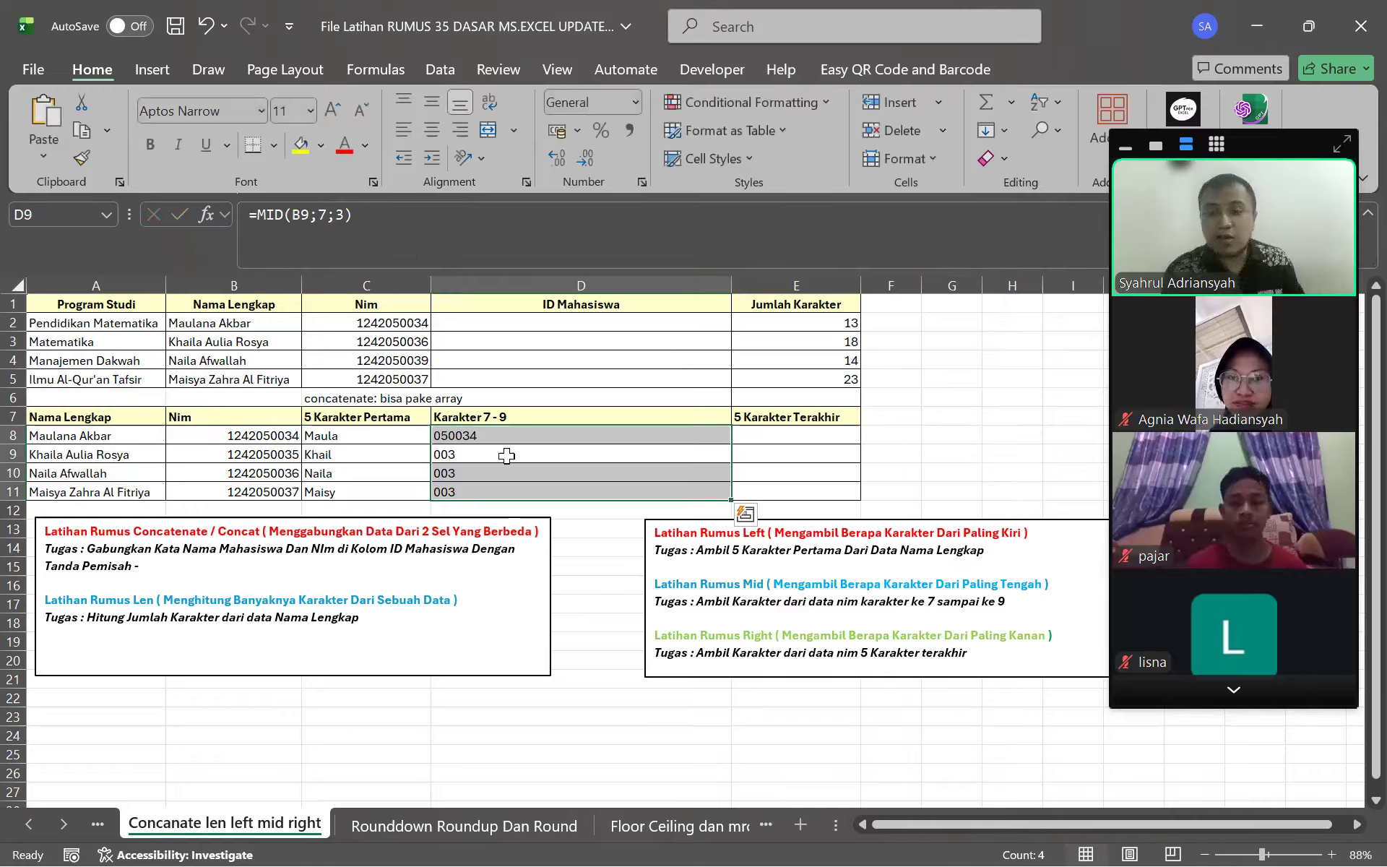
Copy the revised MID formula down through D11, giving 050034 to 050037
click(556, 437)
drag(731, 443, 715, 501)
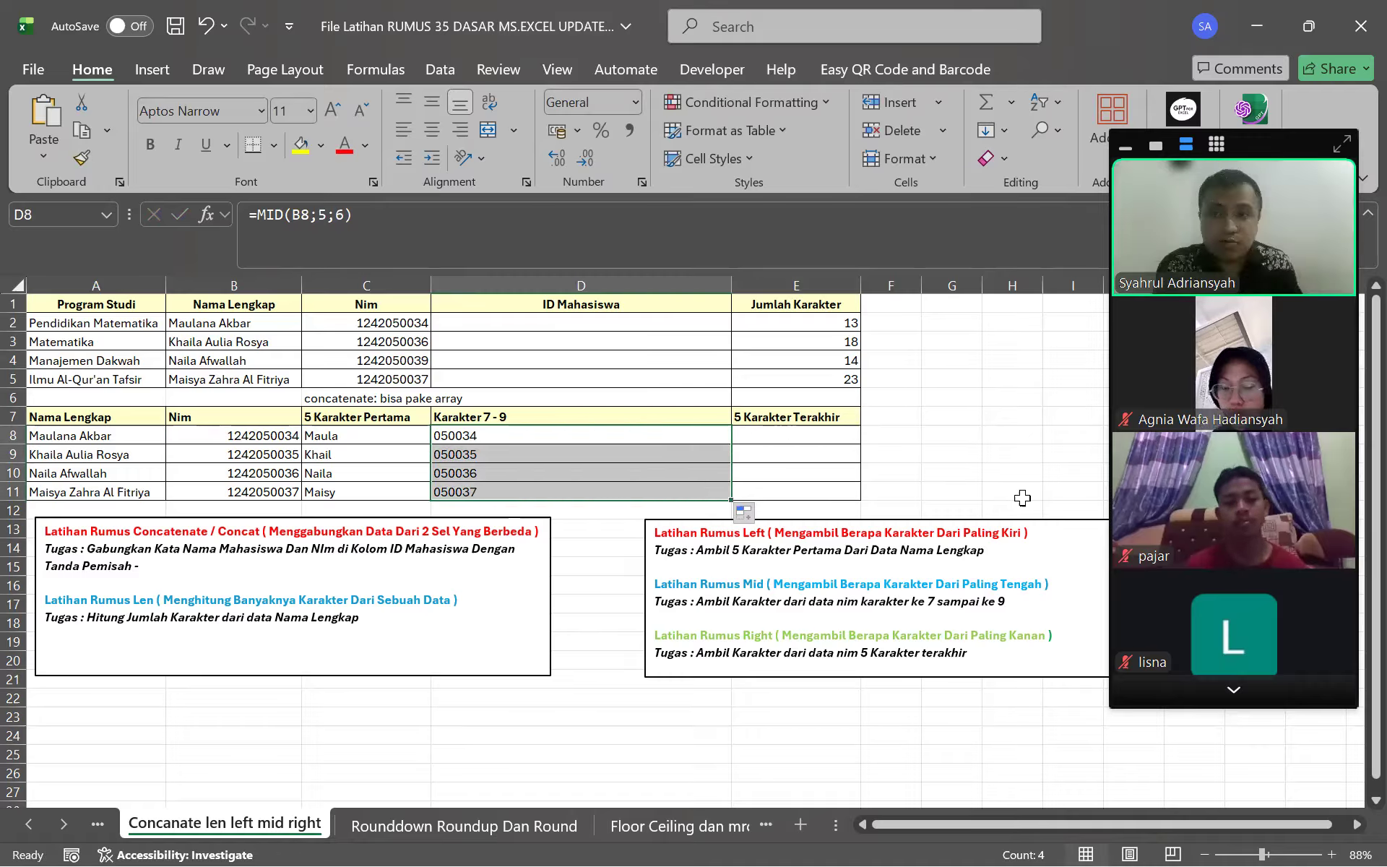
click(454, 267)
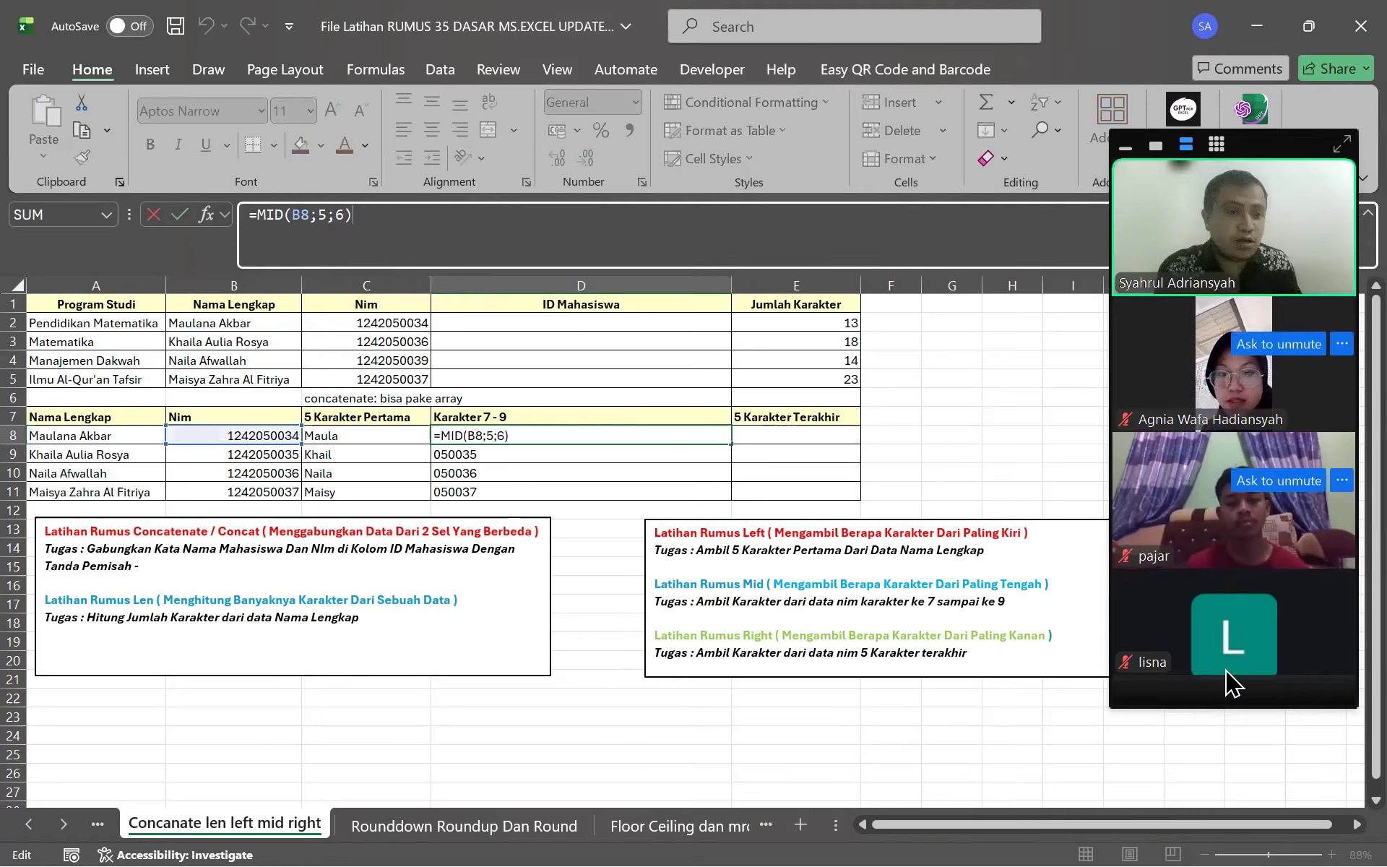
click(1232, 695)
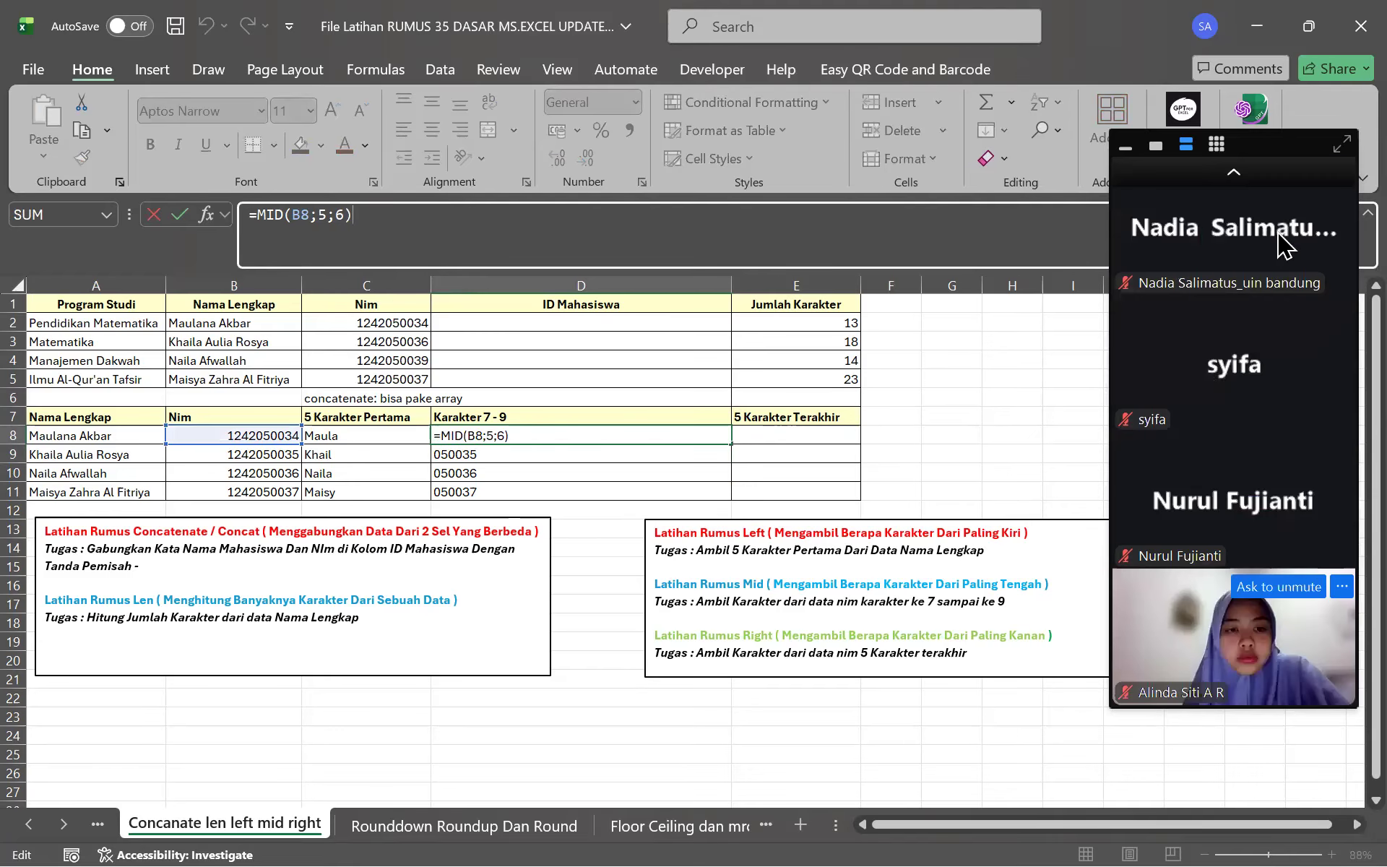
click(1250, 173)
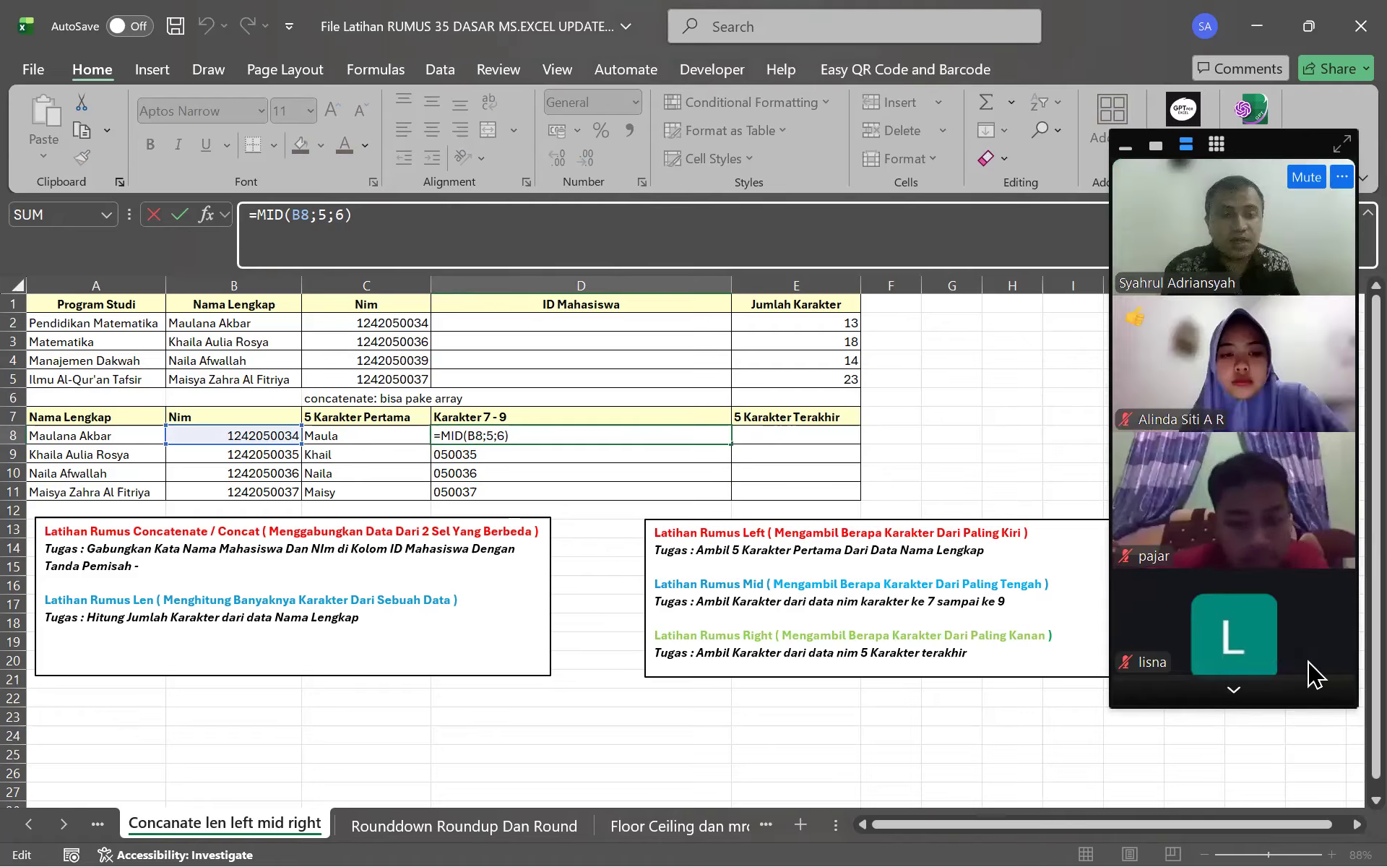
click(1235, 692)
click(1236, 692)
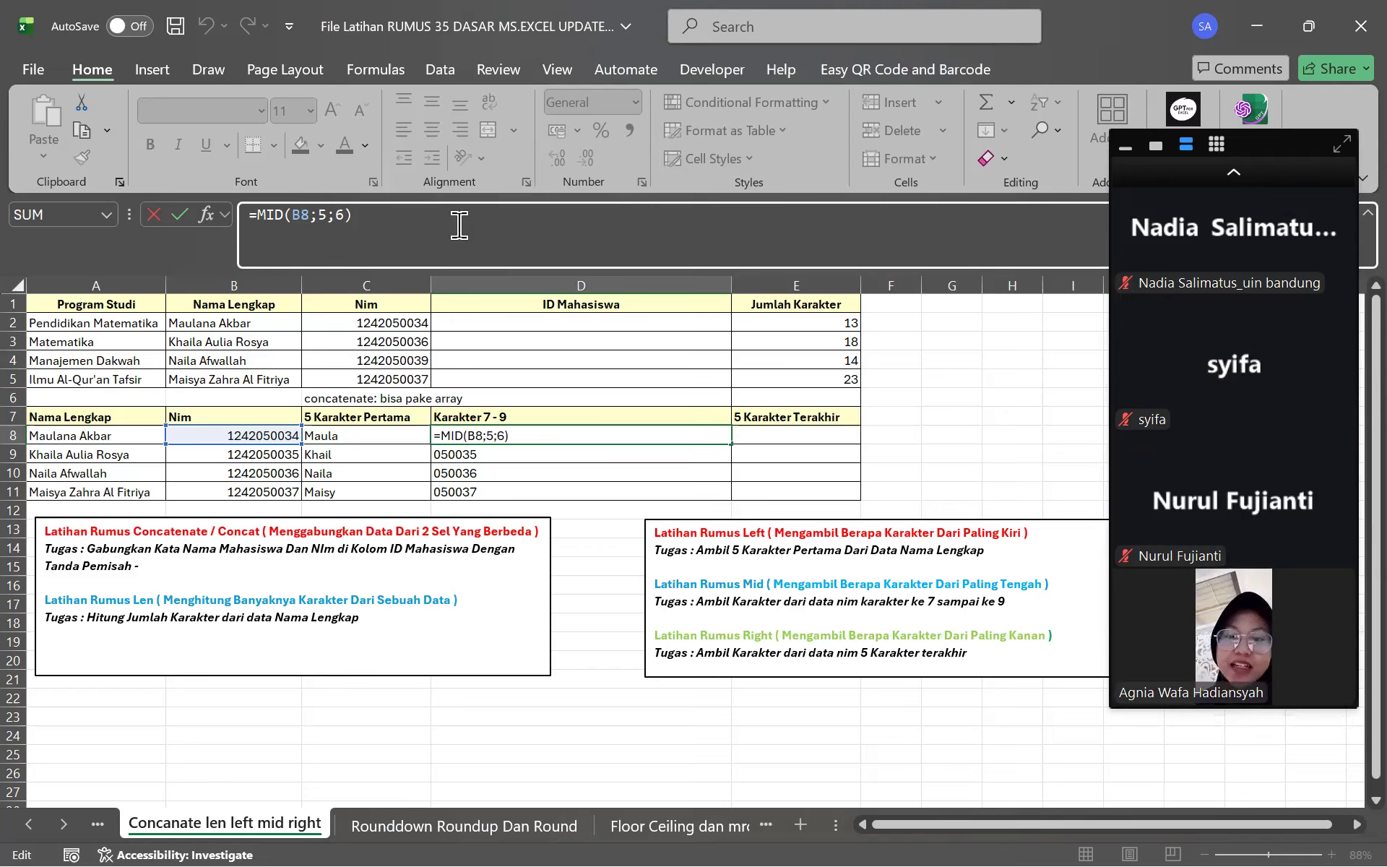
click(346, 214)
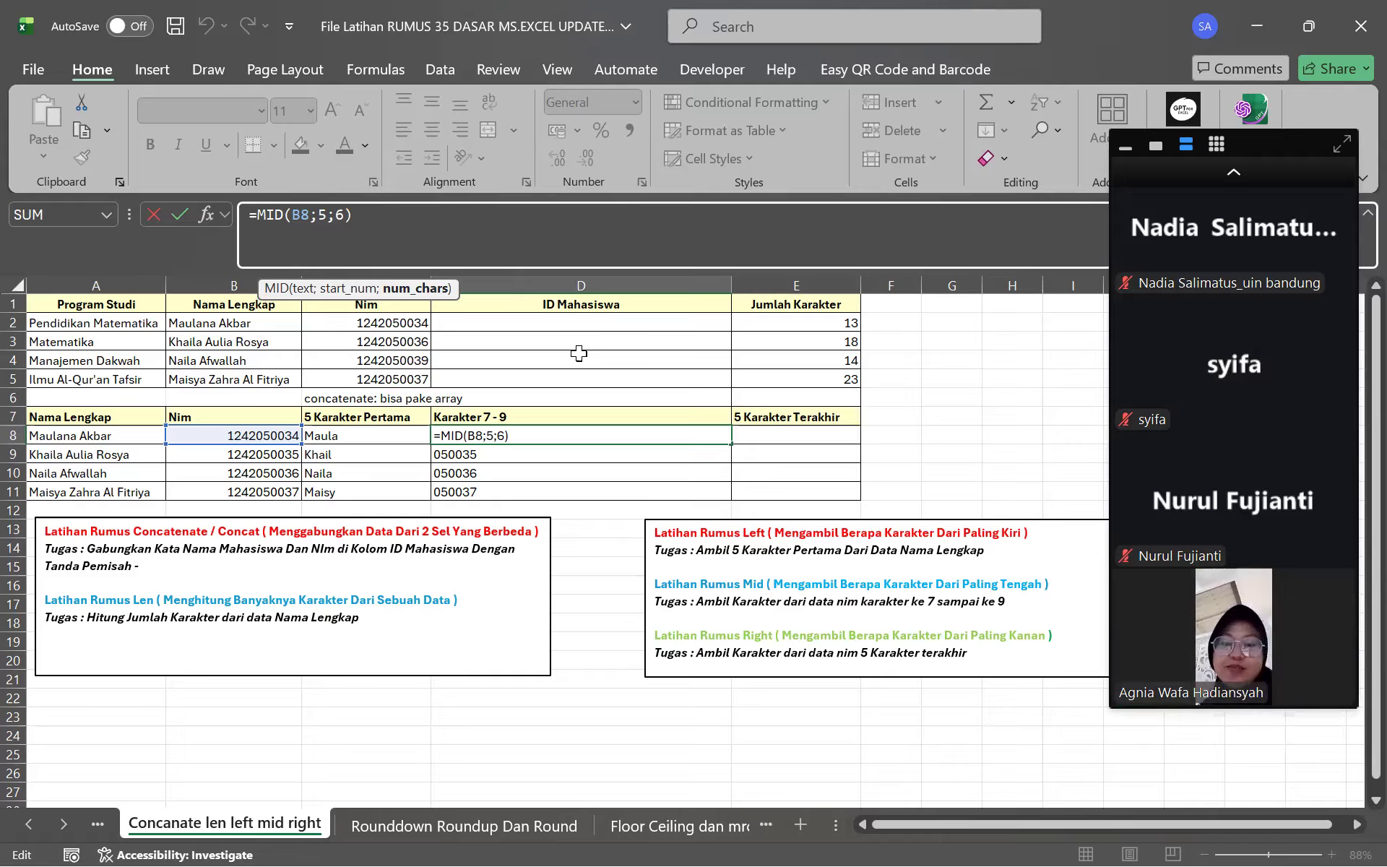
click(1274, 181)
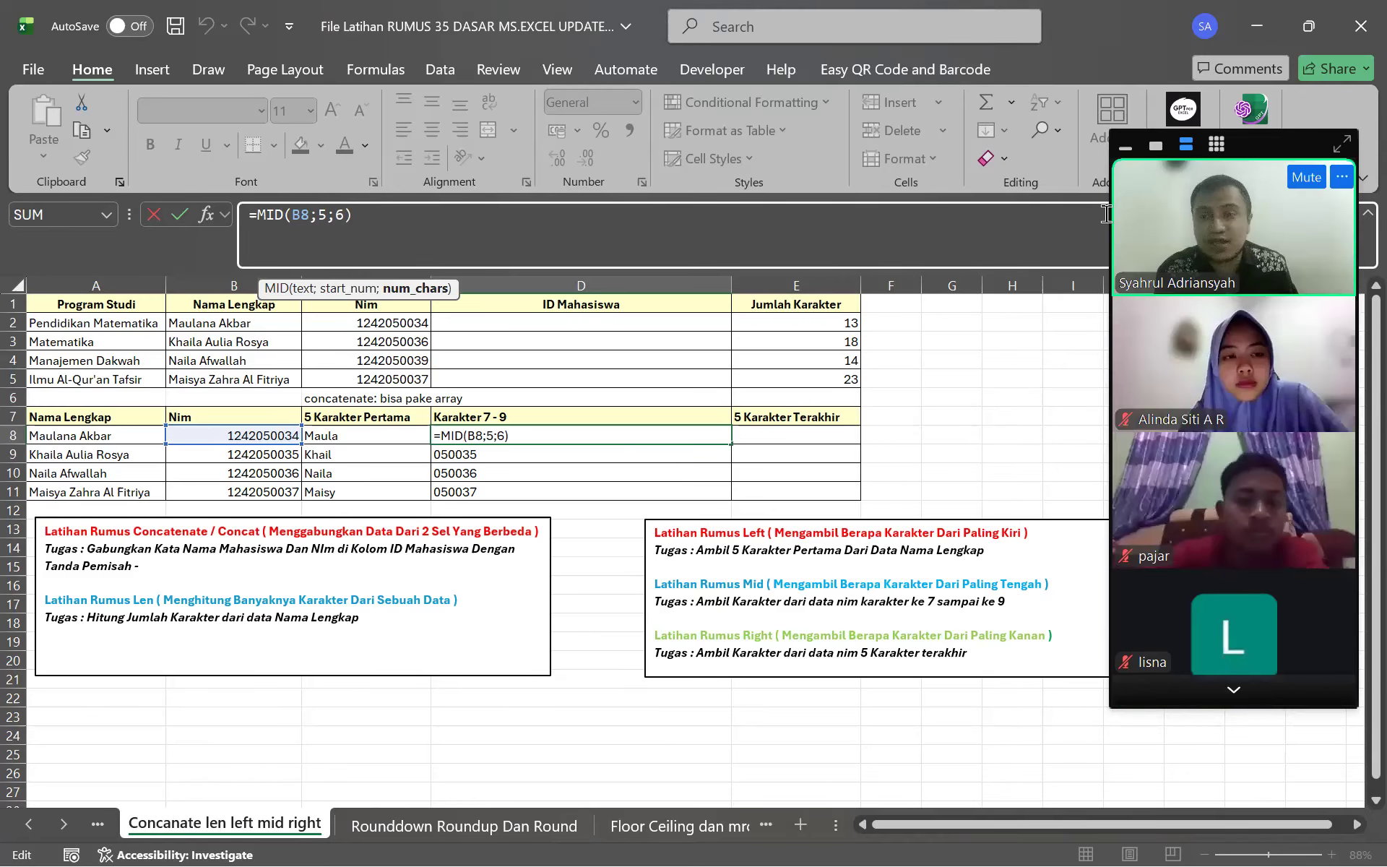
click(560, 226)
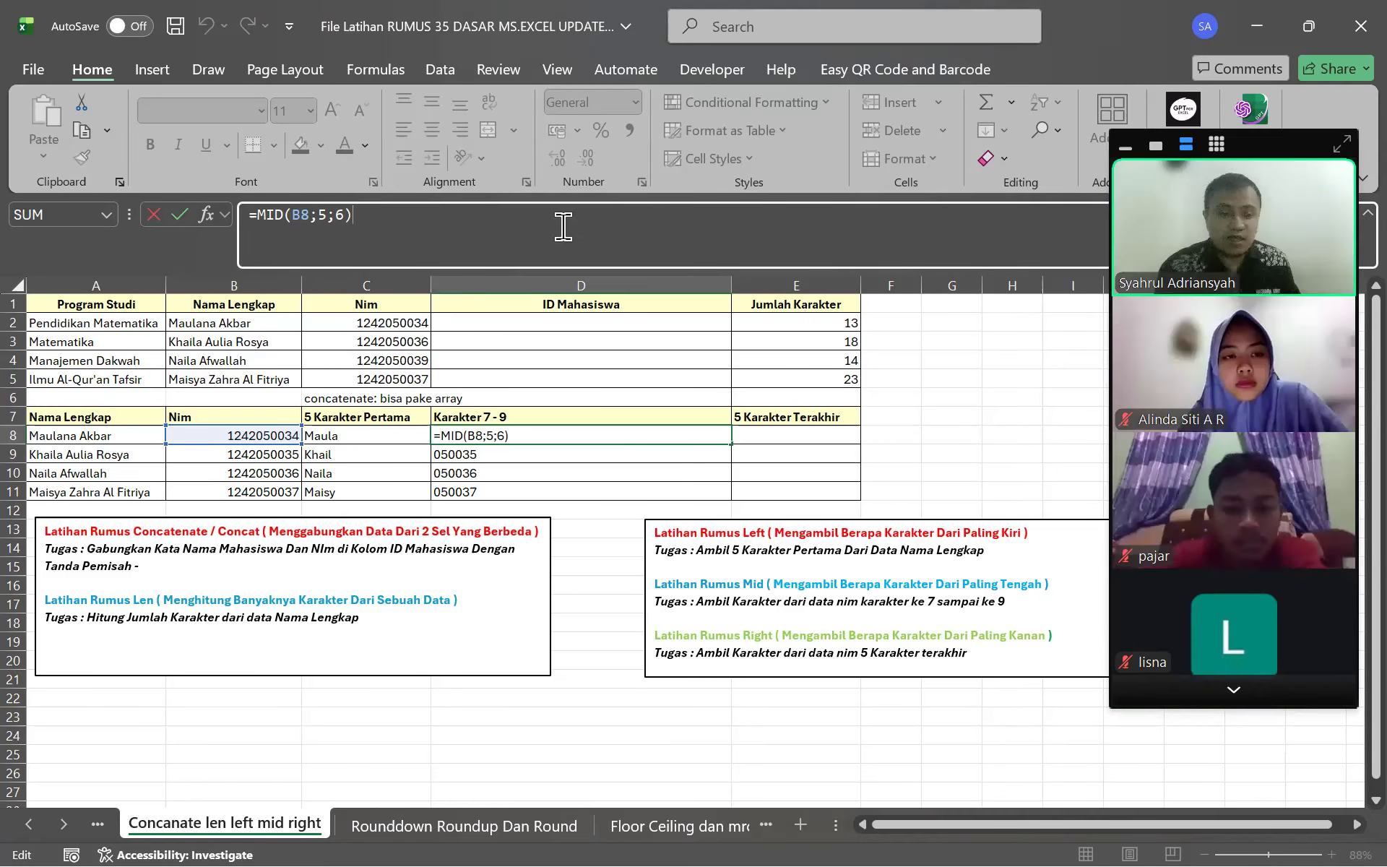
key(Return)
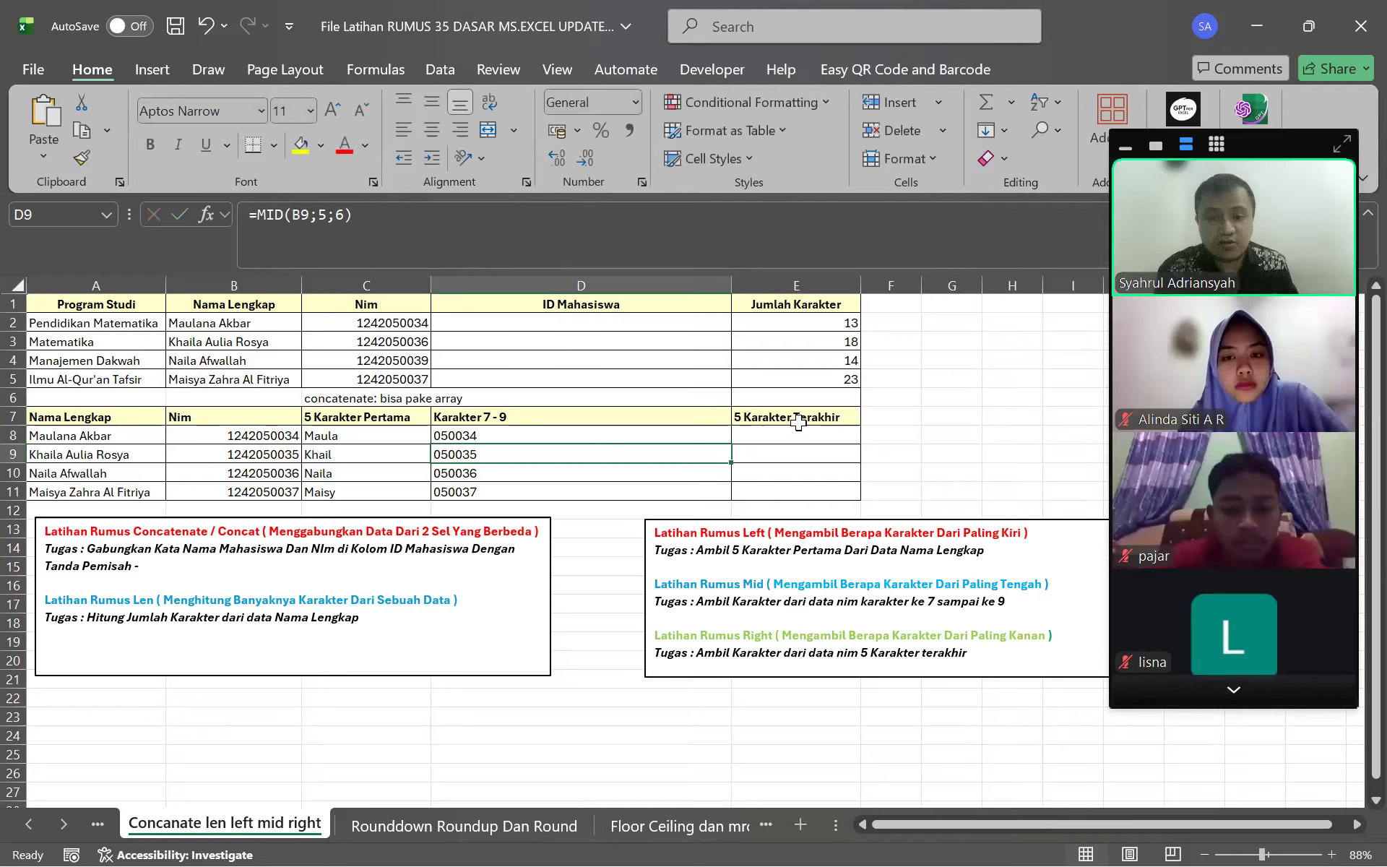
click(798, 423)
click(799, 435)
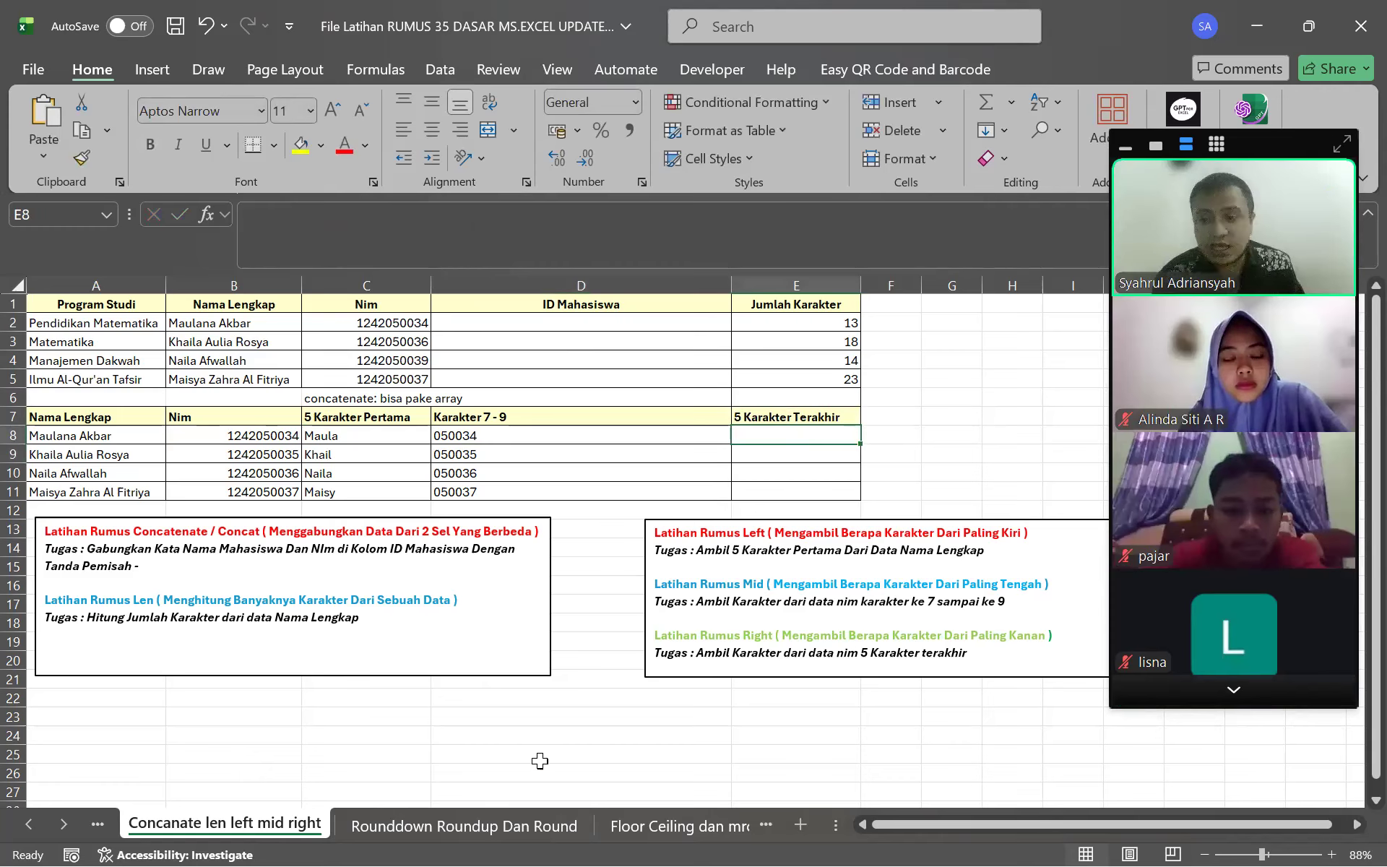
Enter =RIGHT(B8) in E8, referencing the first student's NIM
mouse_move(1185, 655)
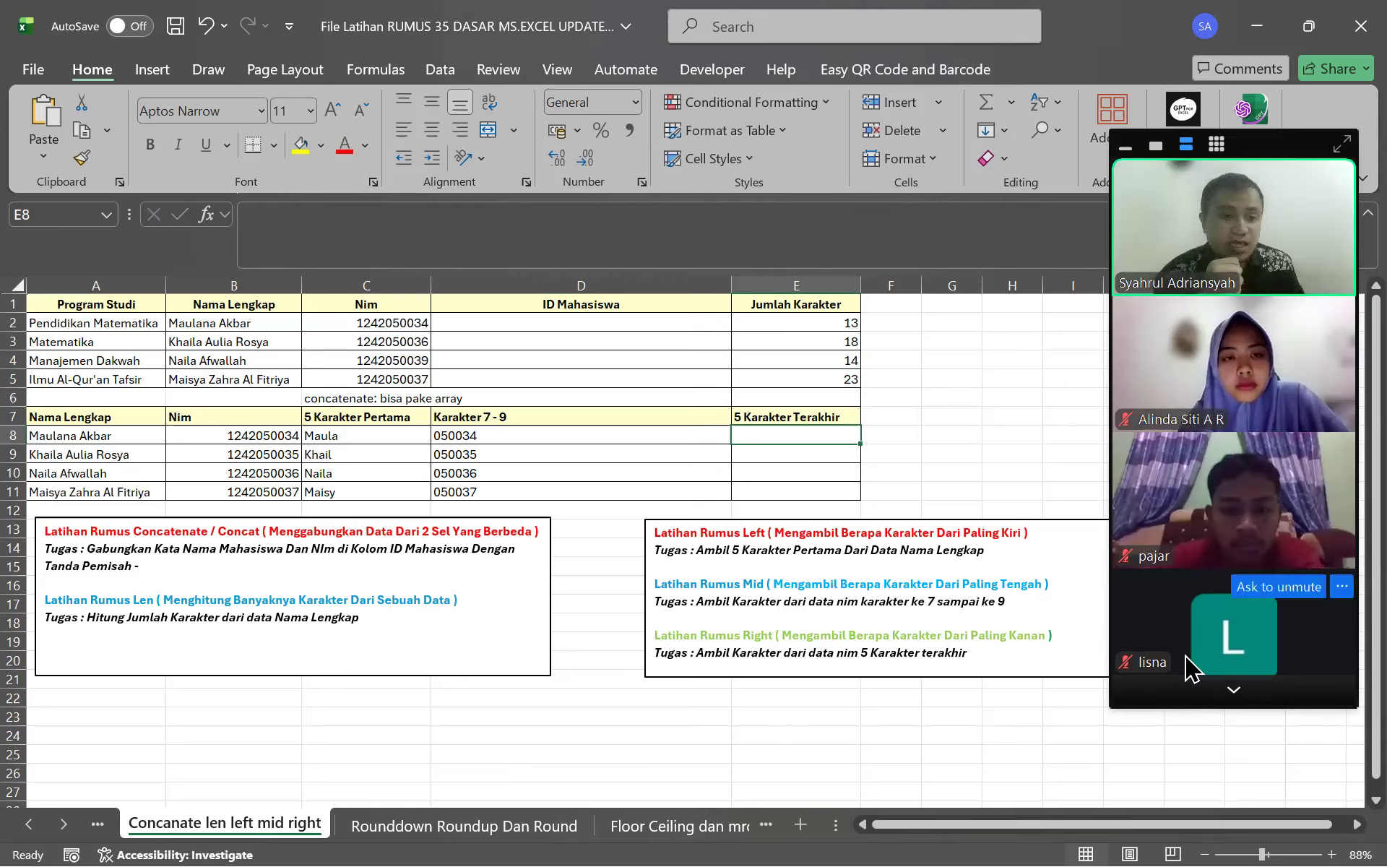
click(1234, 690)
click(1234, 690)
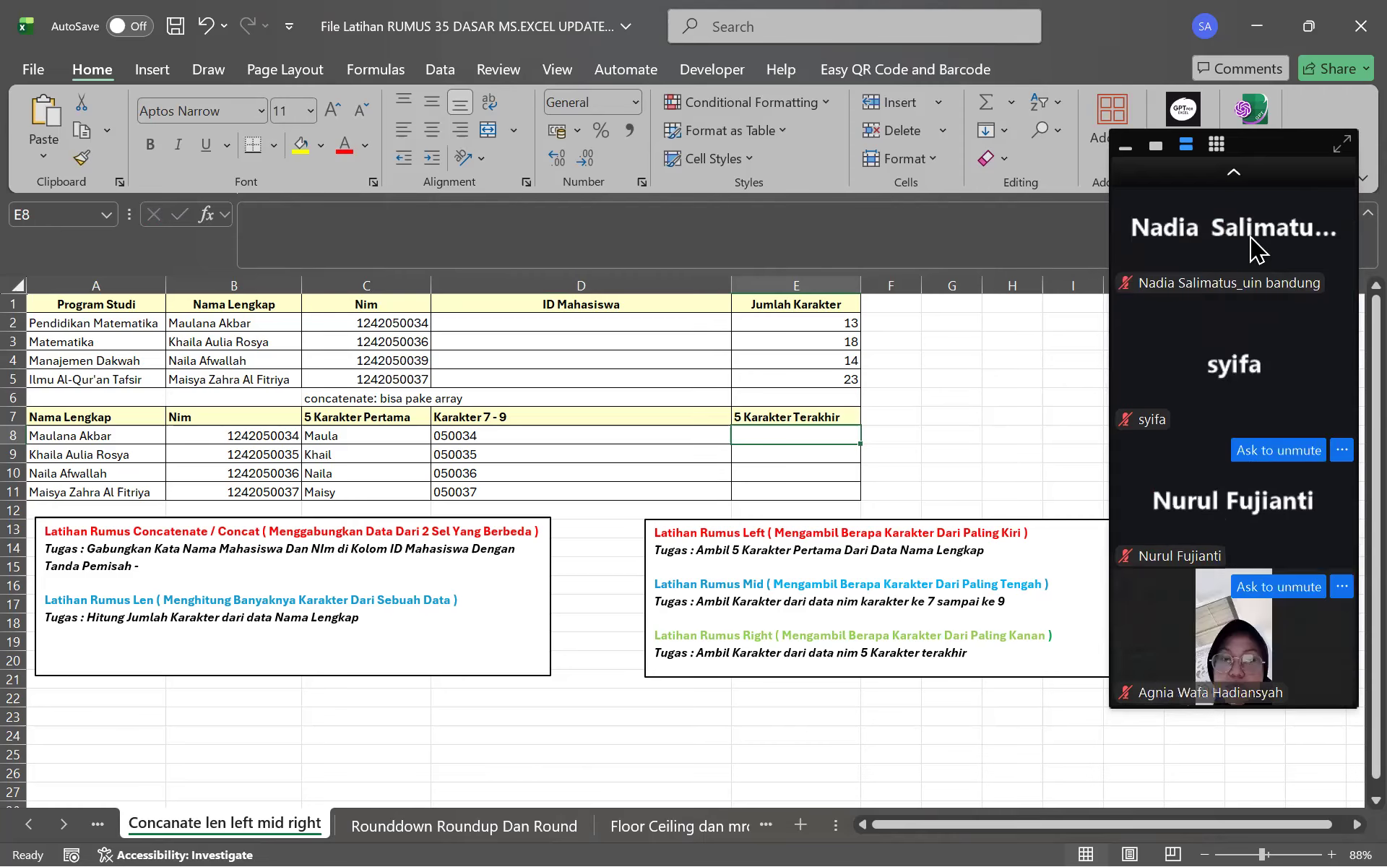
click(1234, 173)
click(1234, 173)
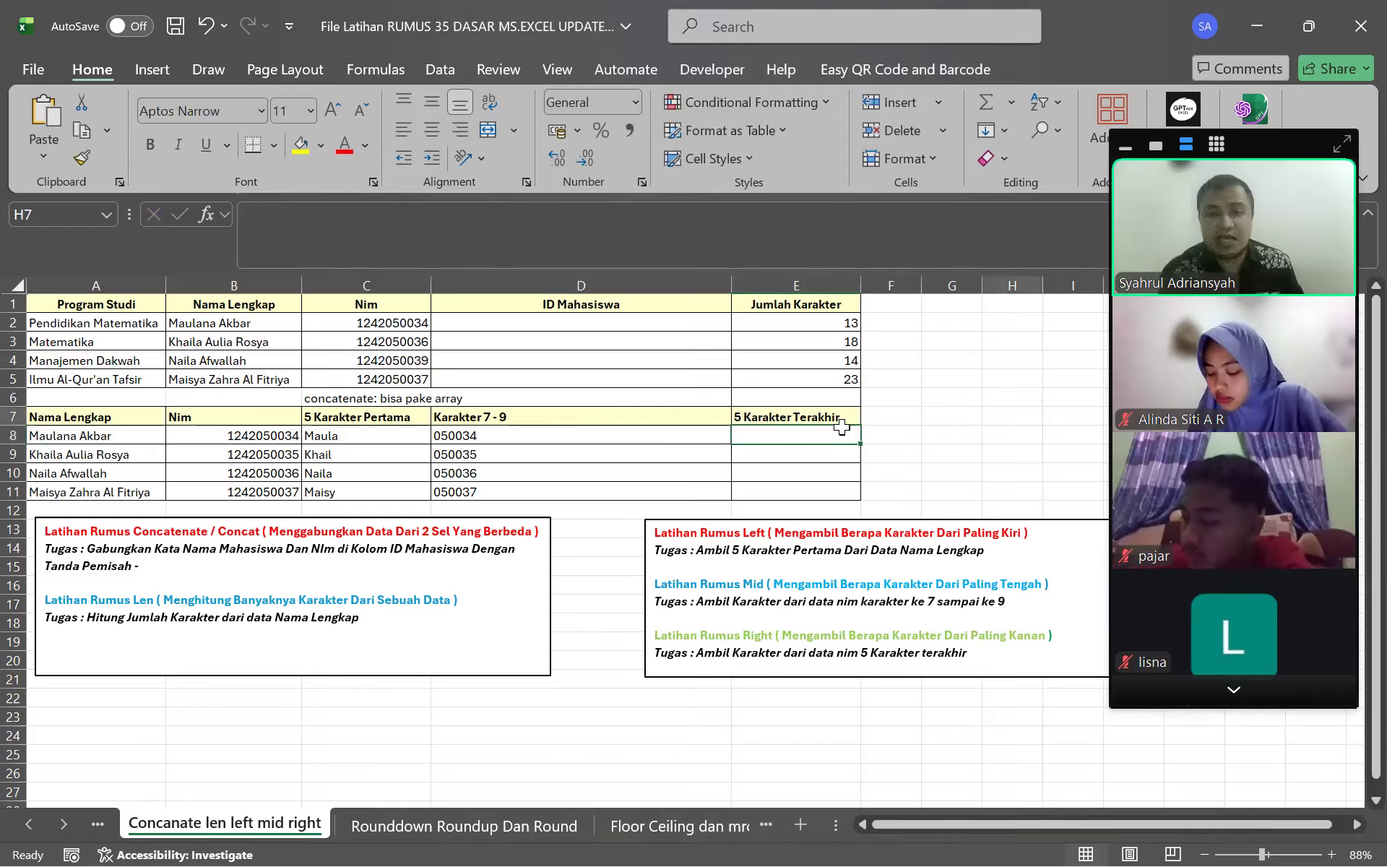
click(589, 239)
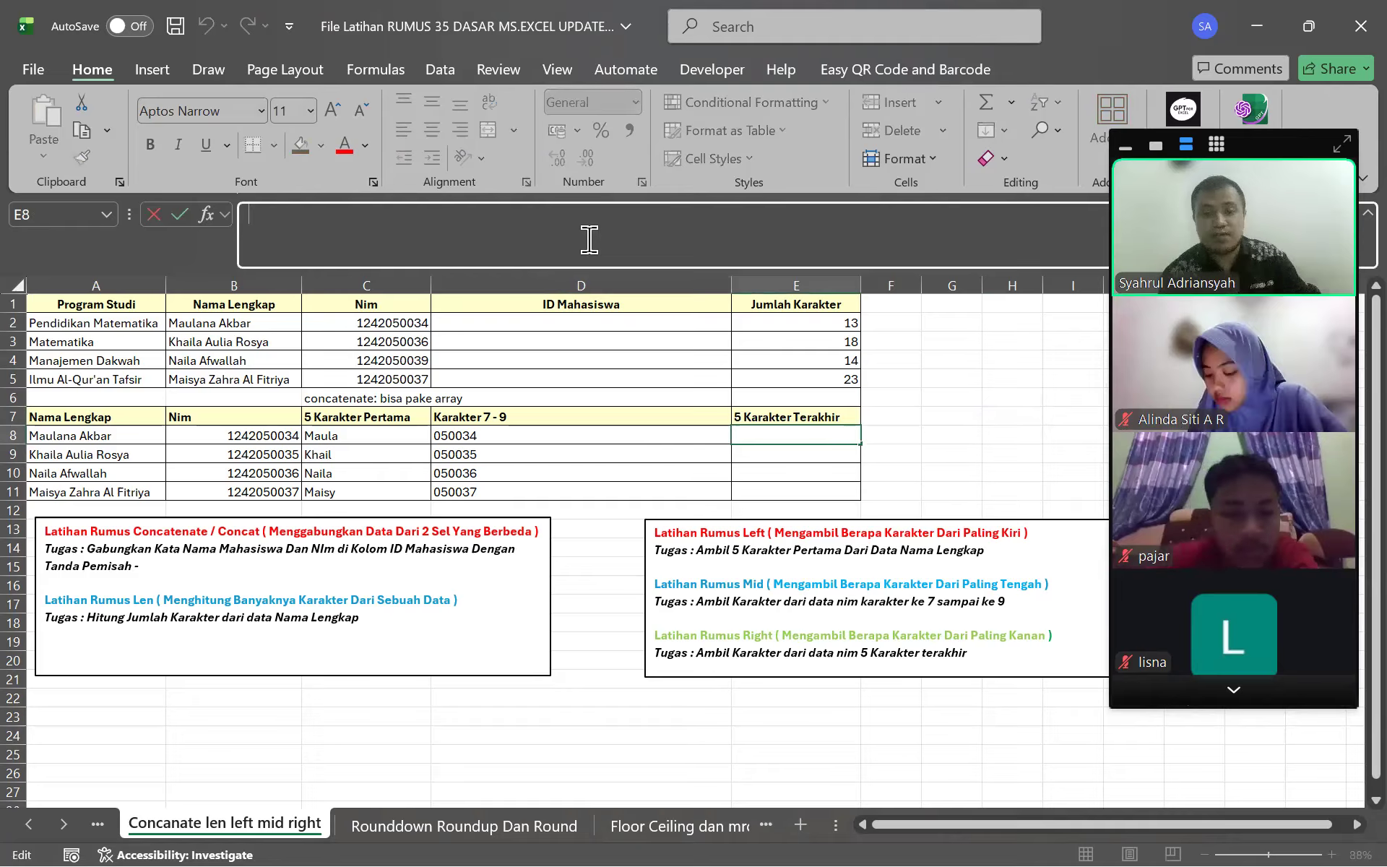
text(=RIGHT()
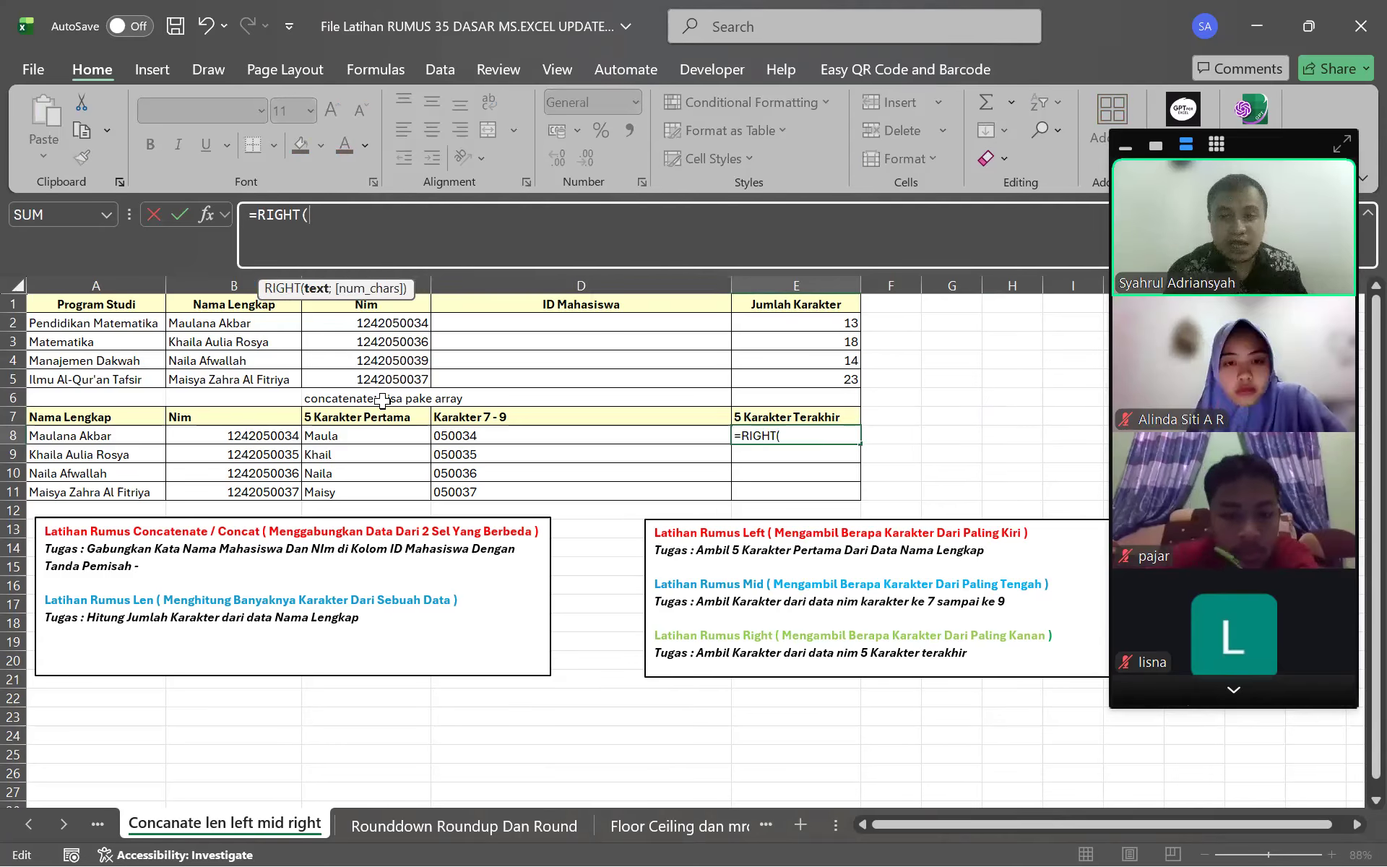
click(260, 439)
text(;)
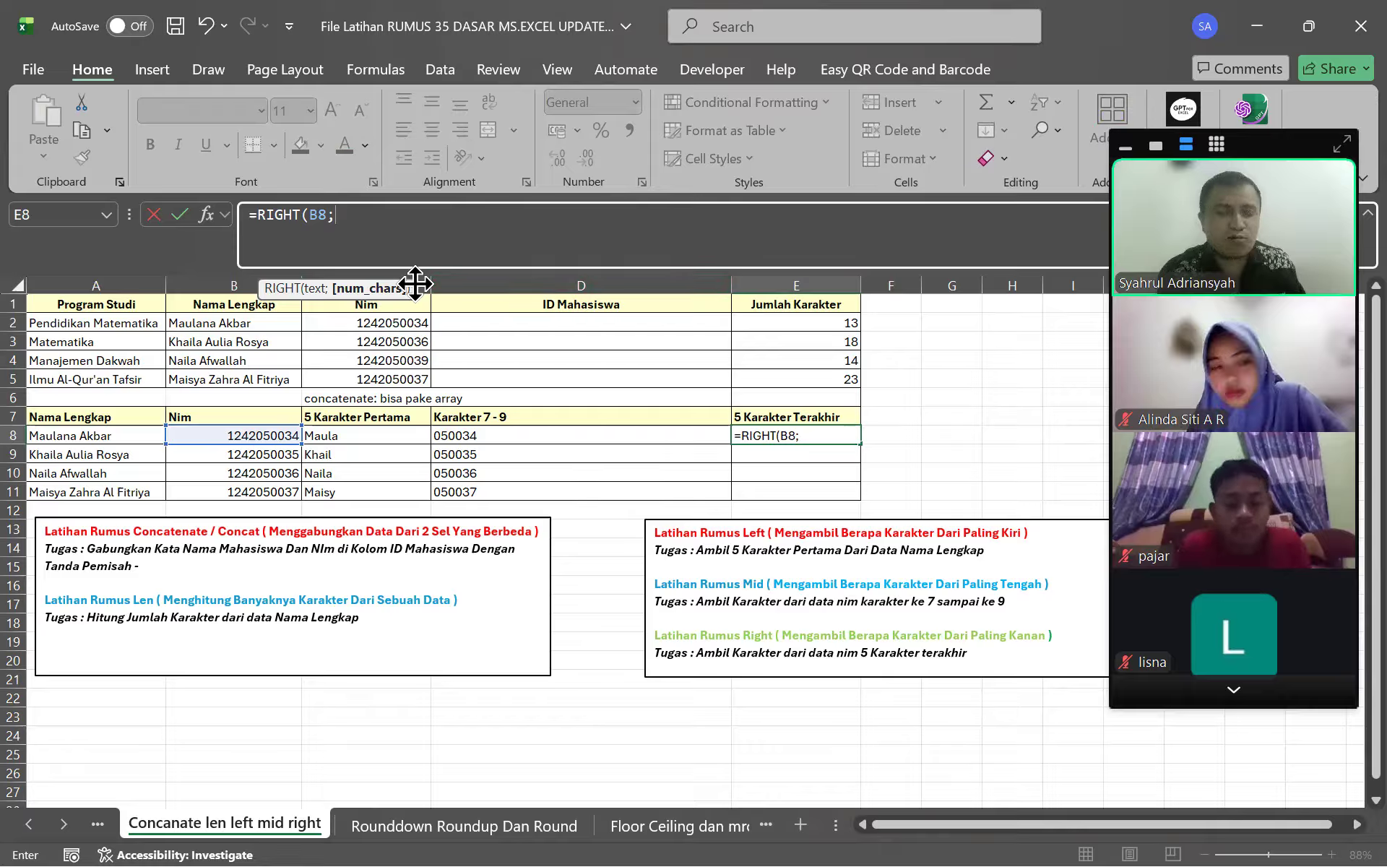
click(473, 240)
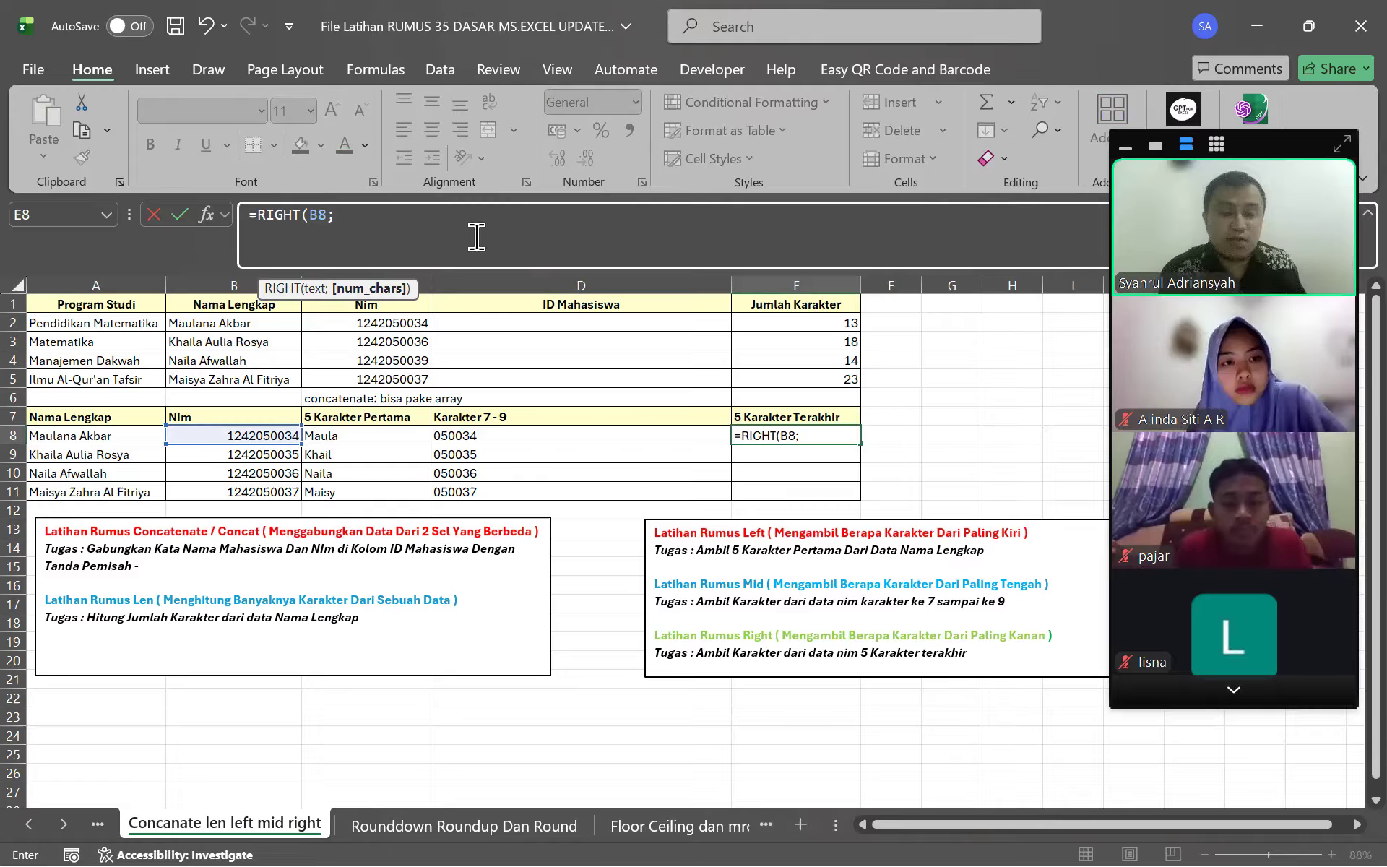
key(BackSpace)
text())
key(Return)
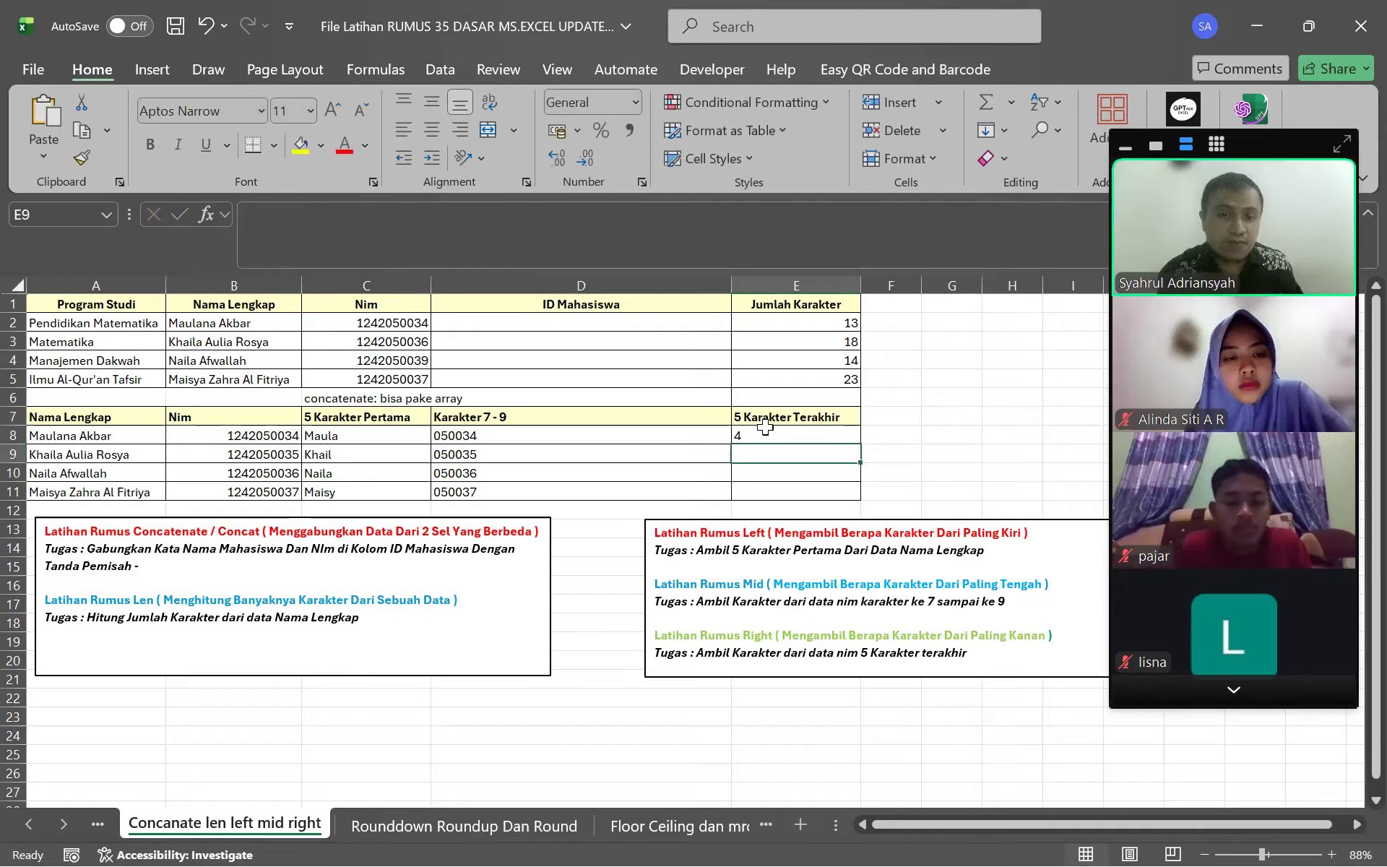
Change E8 to =RIGHT(B8;5) and fill it down to E11, giving 50034 to 50037
key(Up)
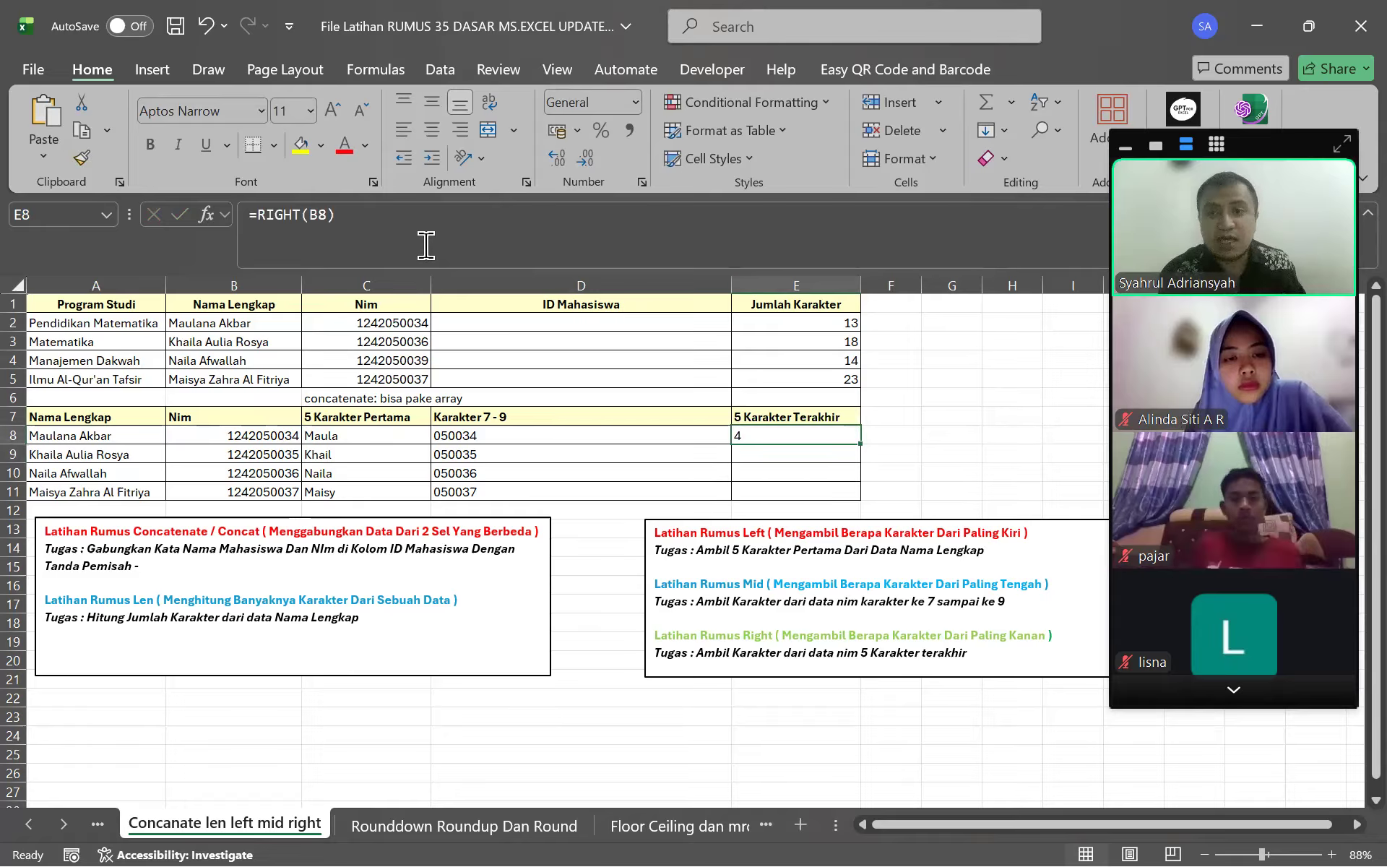
click(426, 246)
key(BackSpace)
text(;)
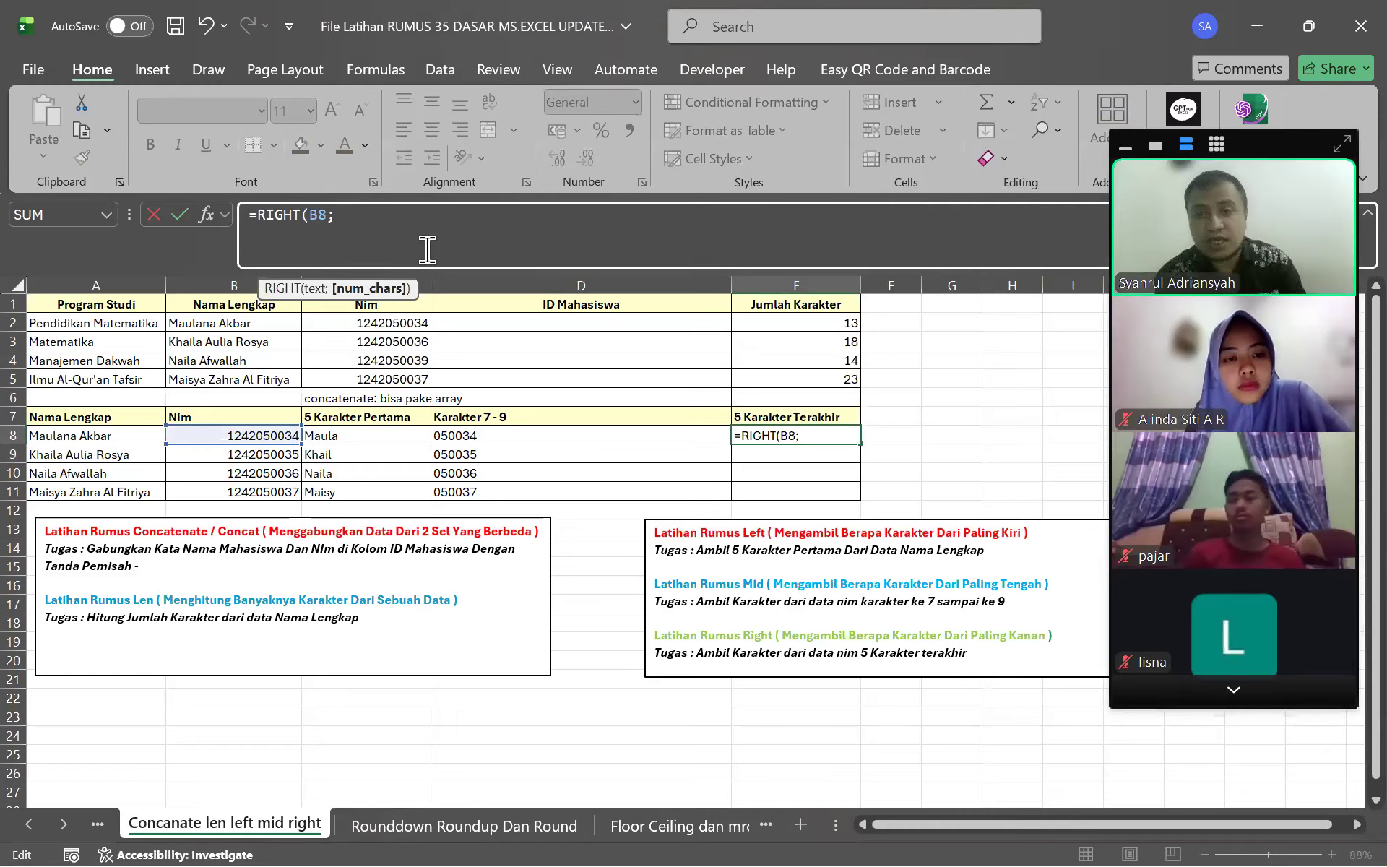
text(5)
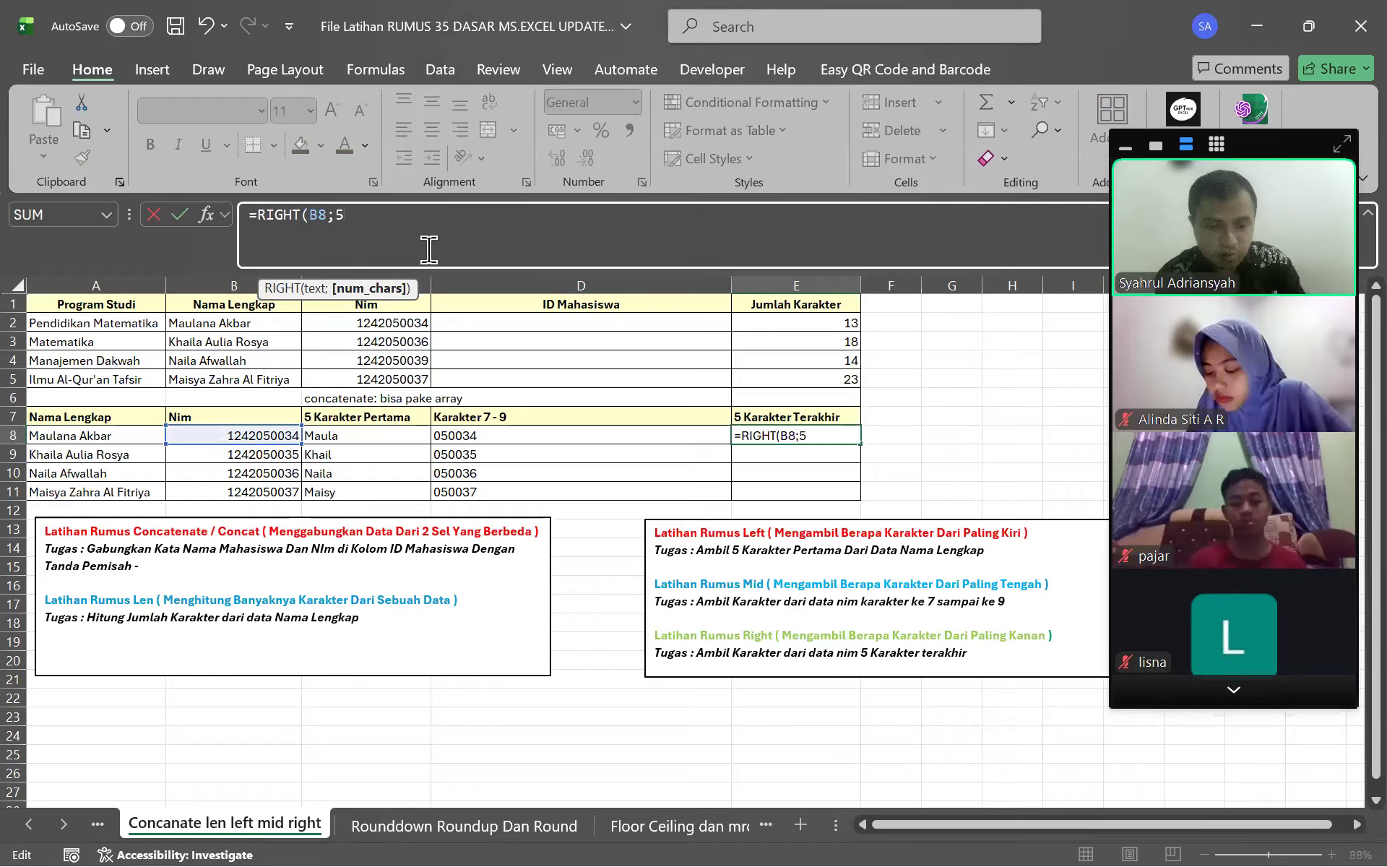
key(Return)
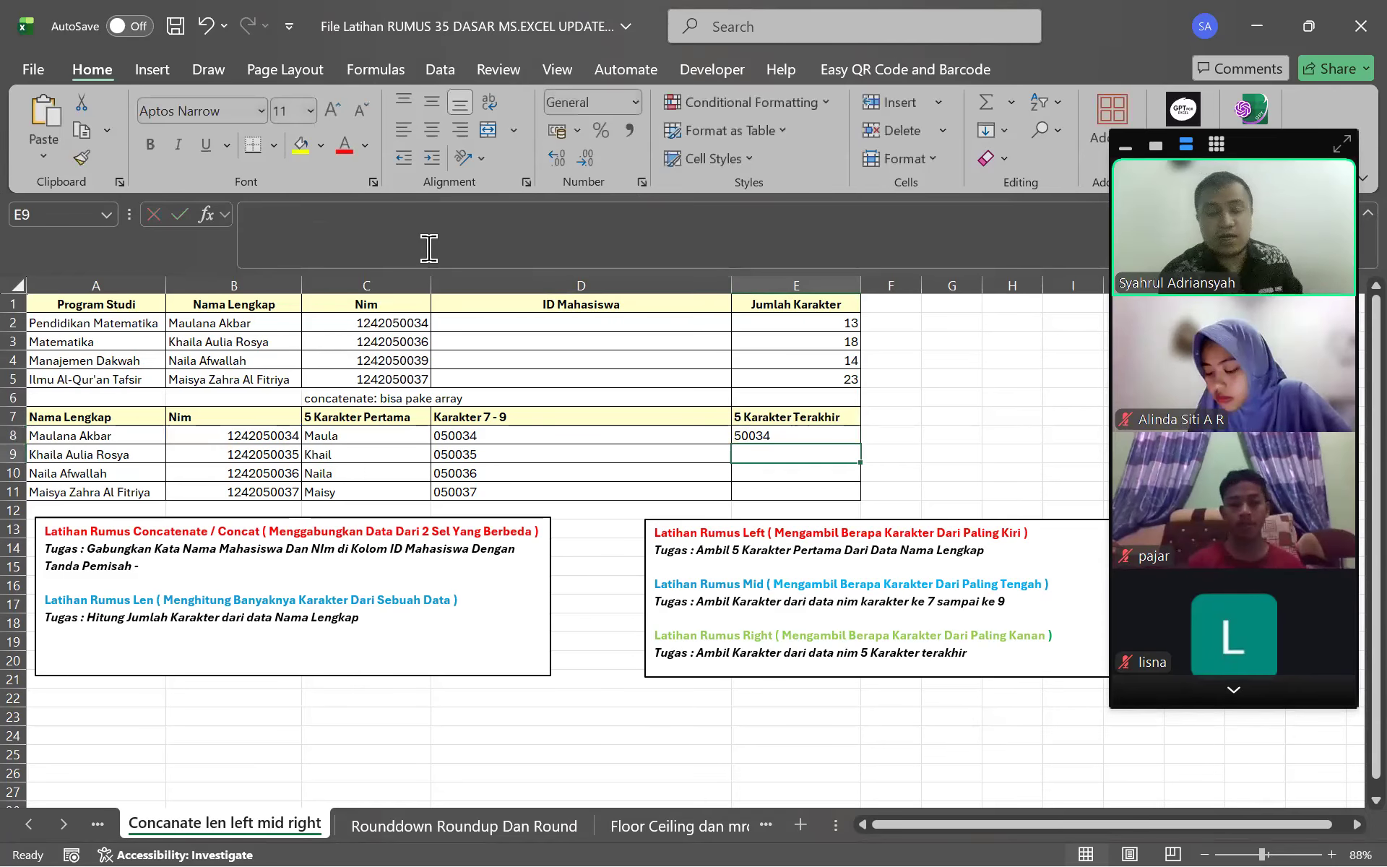
click(814, 435)
drag(860, 444, 877, 499)
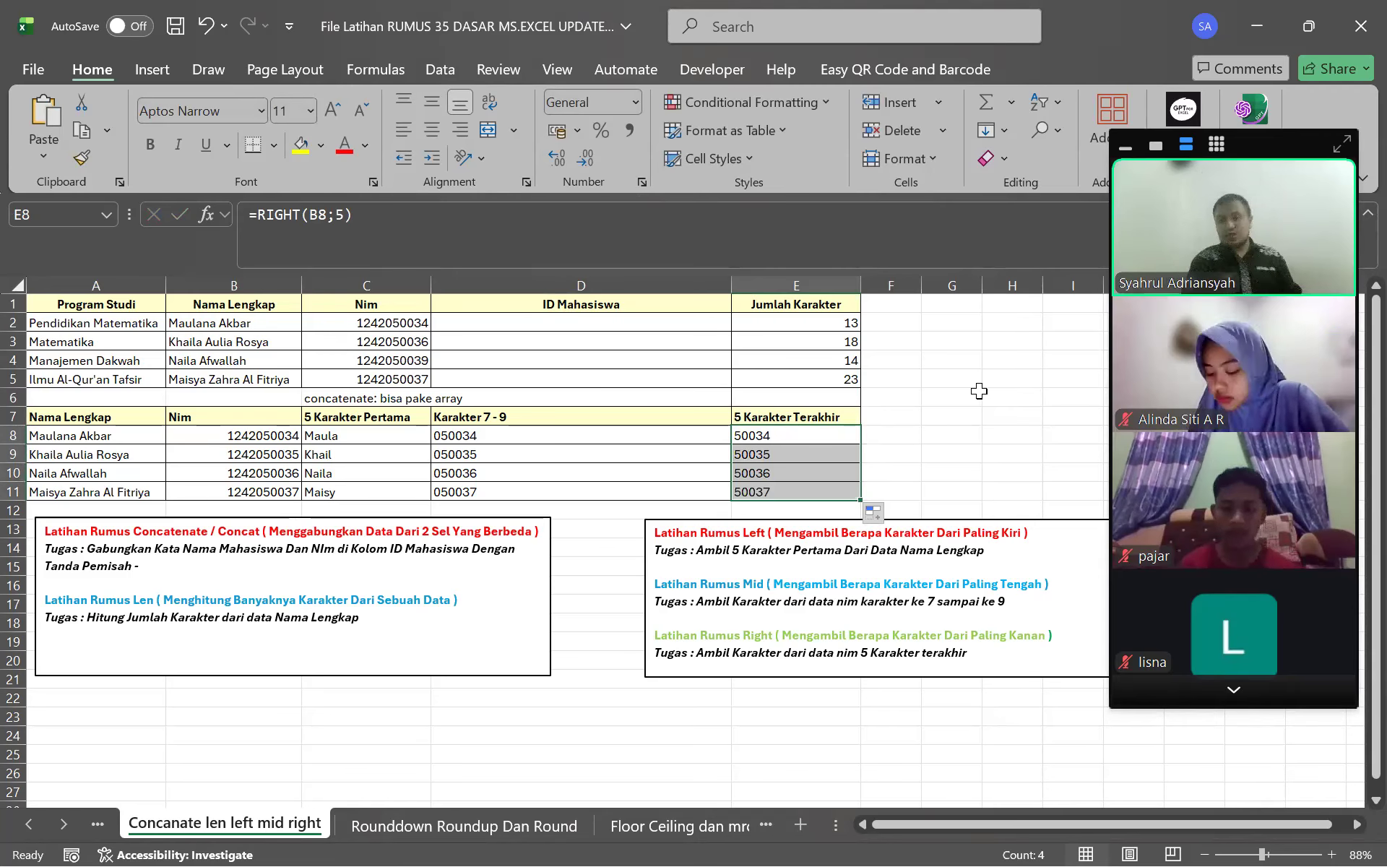
click(769, 439)
Review E8's =RIGHT(B8;5), pointing out B8 and the num_chars argument, and confirm it
click(475, 244)
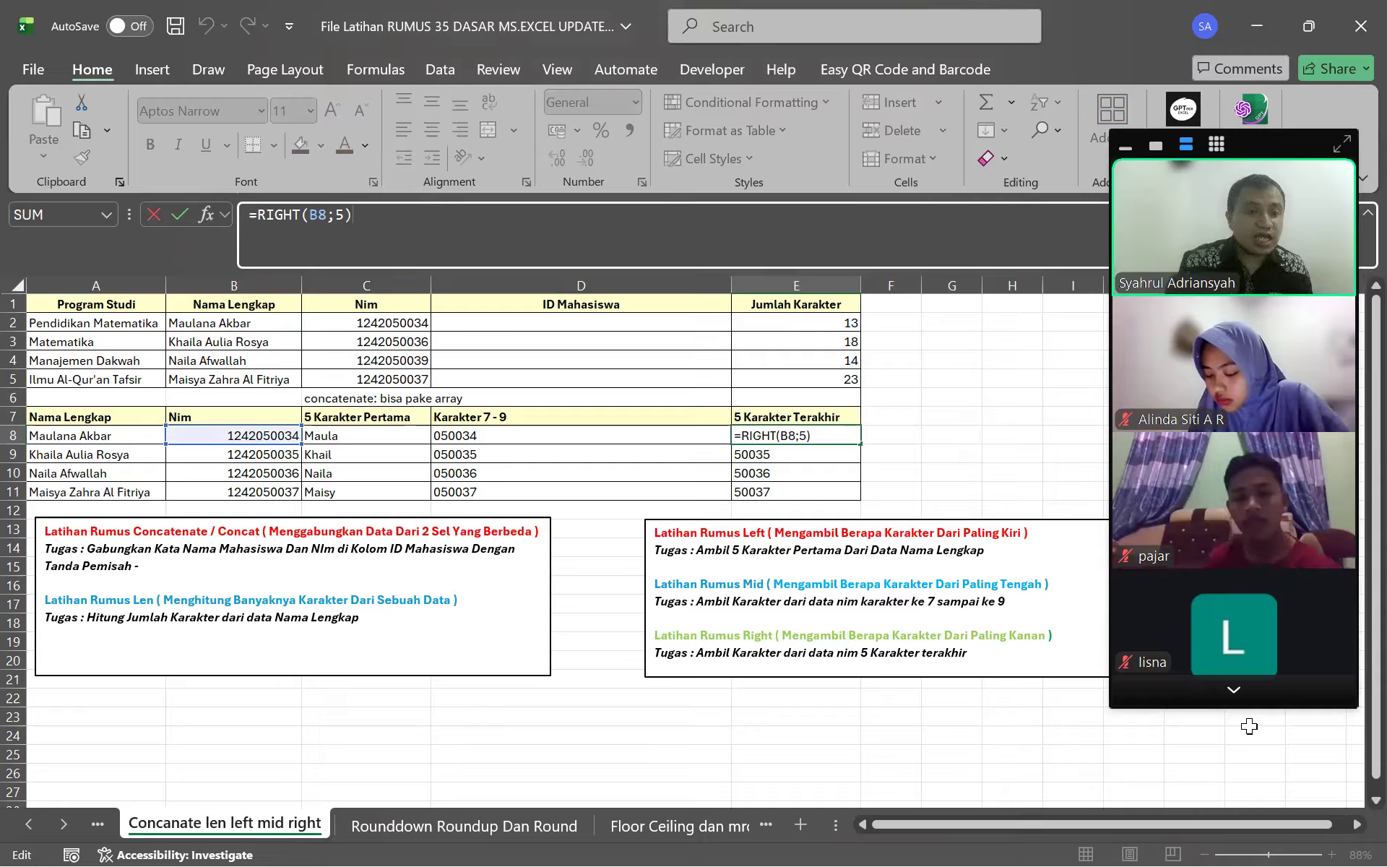
click(1233, 697)
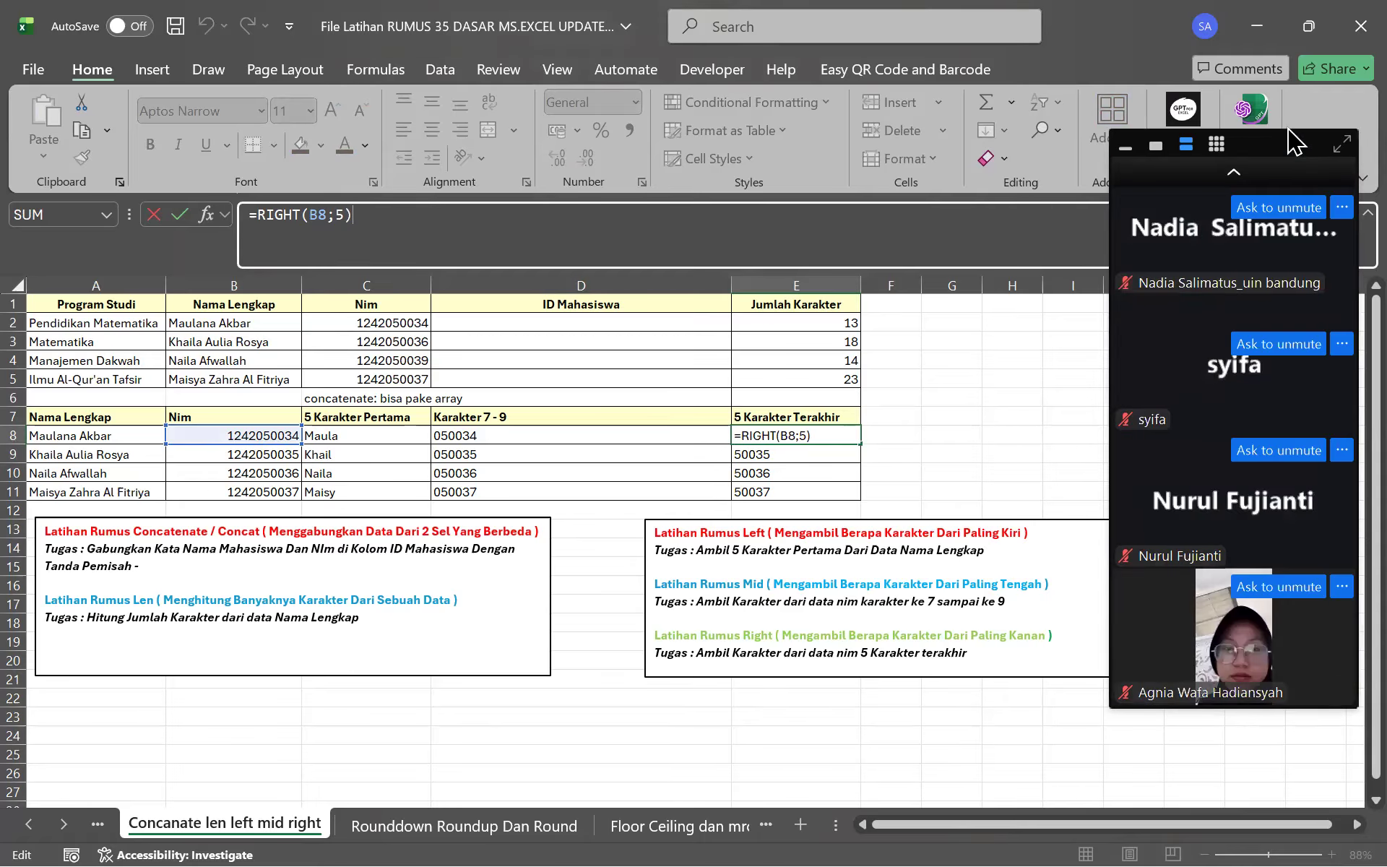
click(1231, 172)
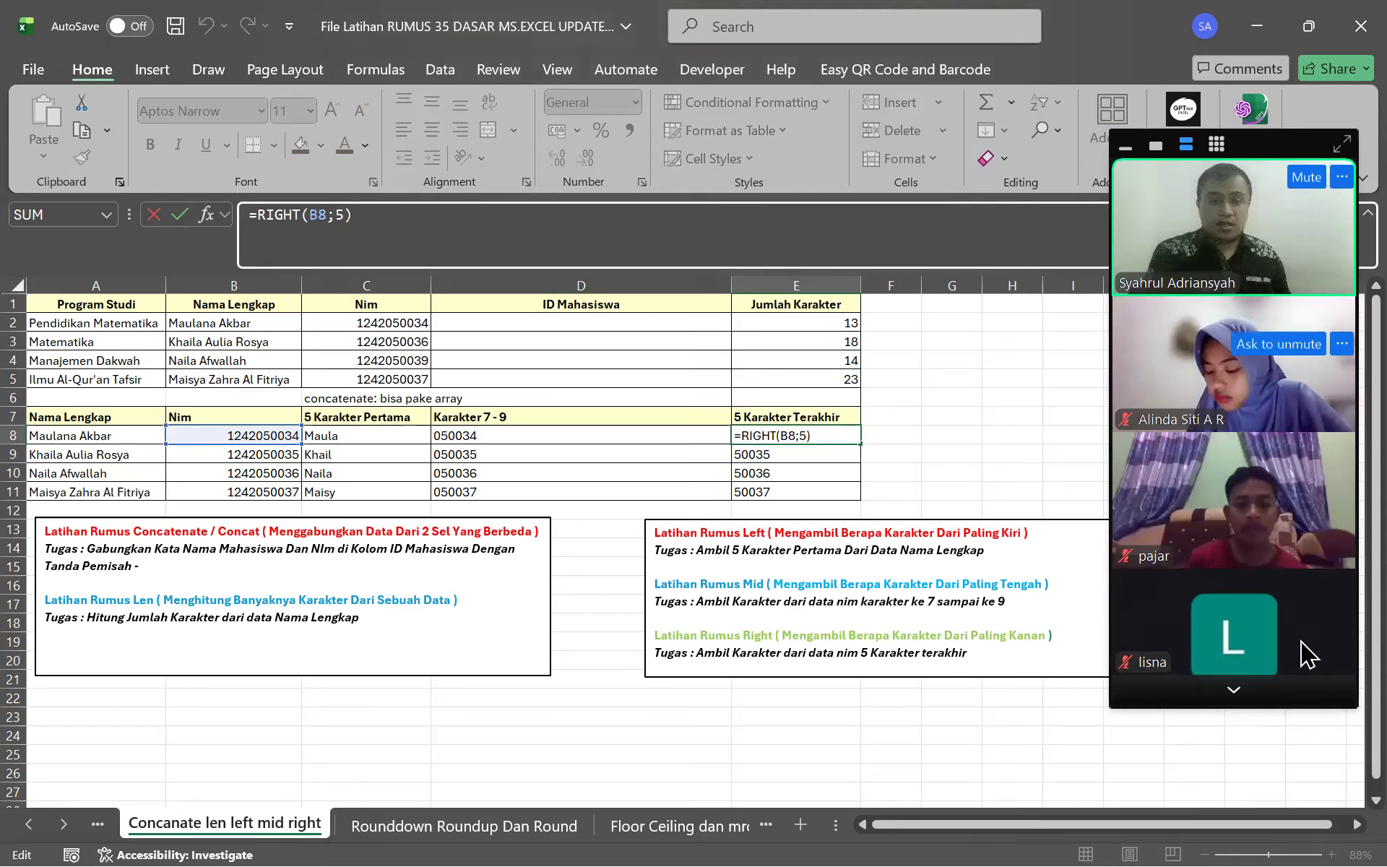
click(1265, 690)
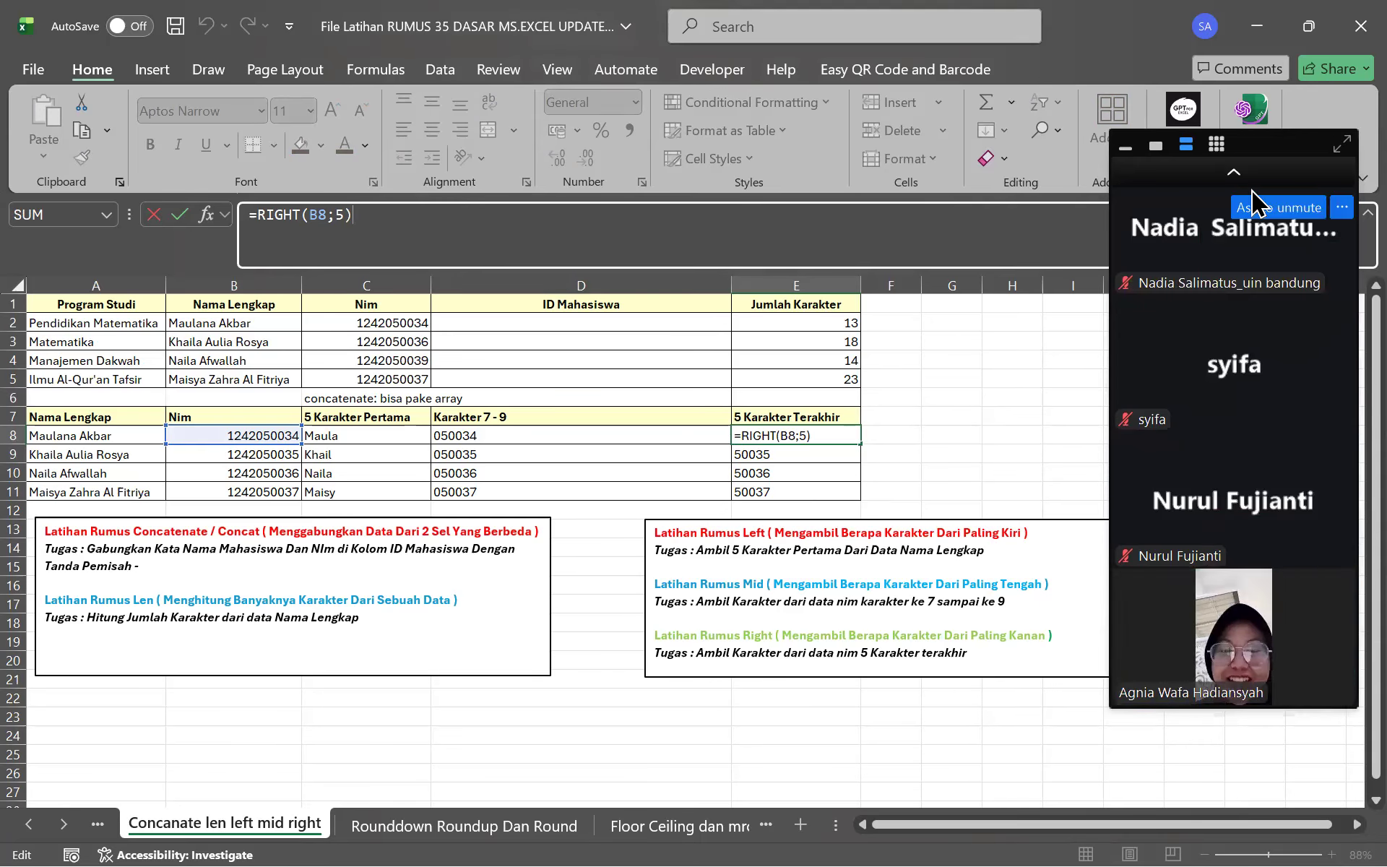
click(609, 237)
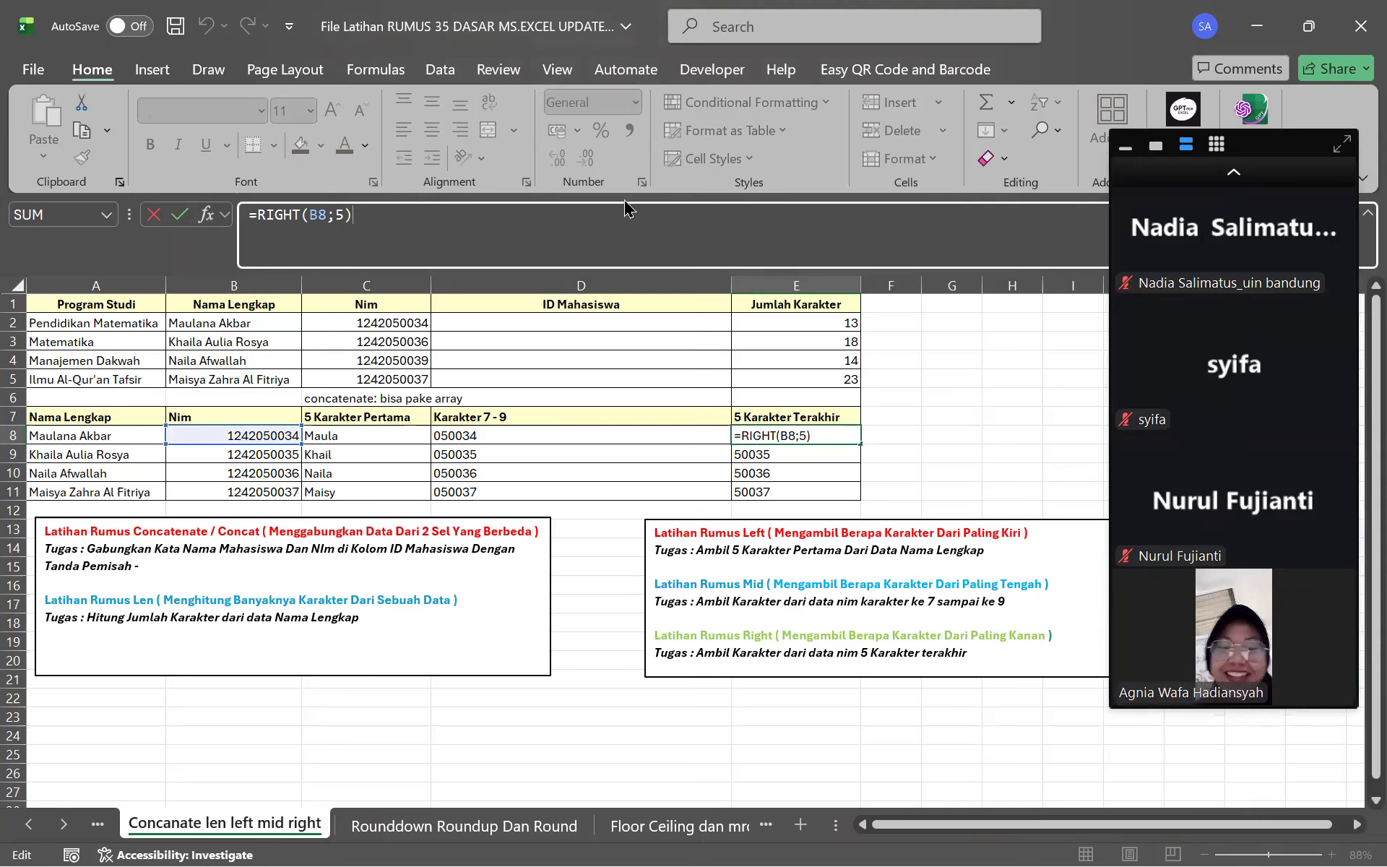
click(323, 231)
click(334, 221)
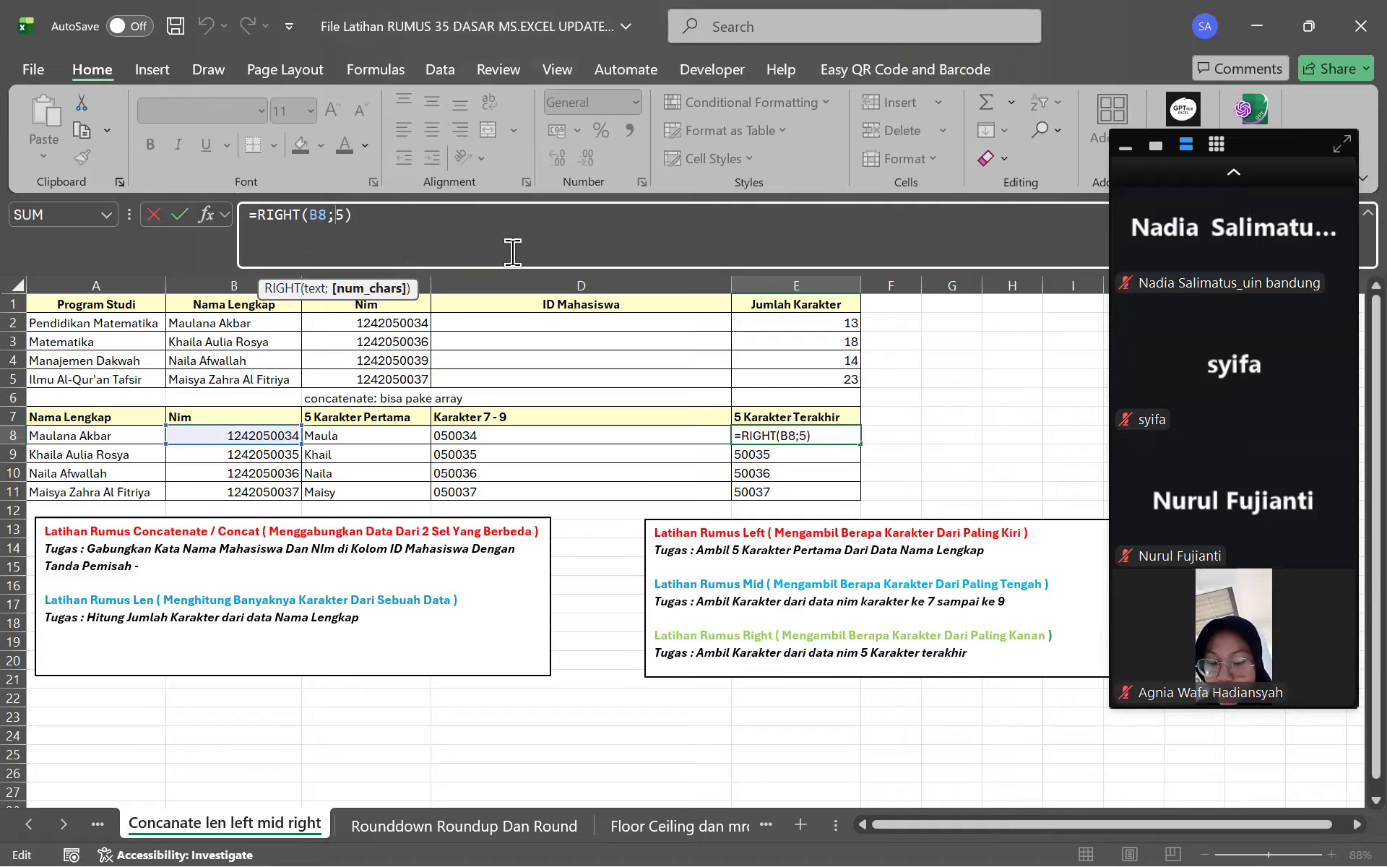
click(1233, 173)
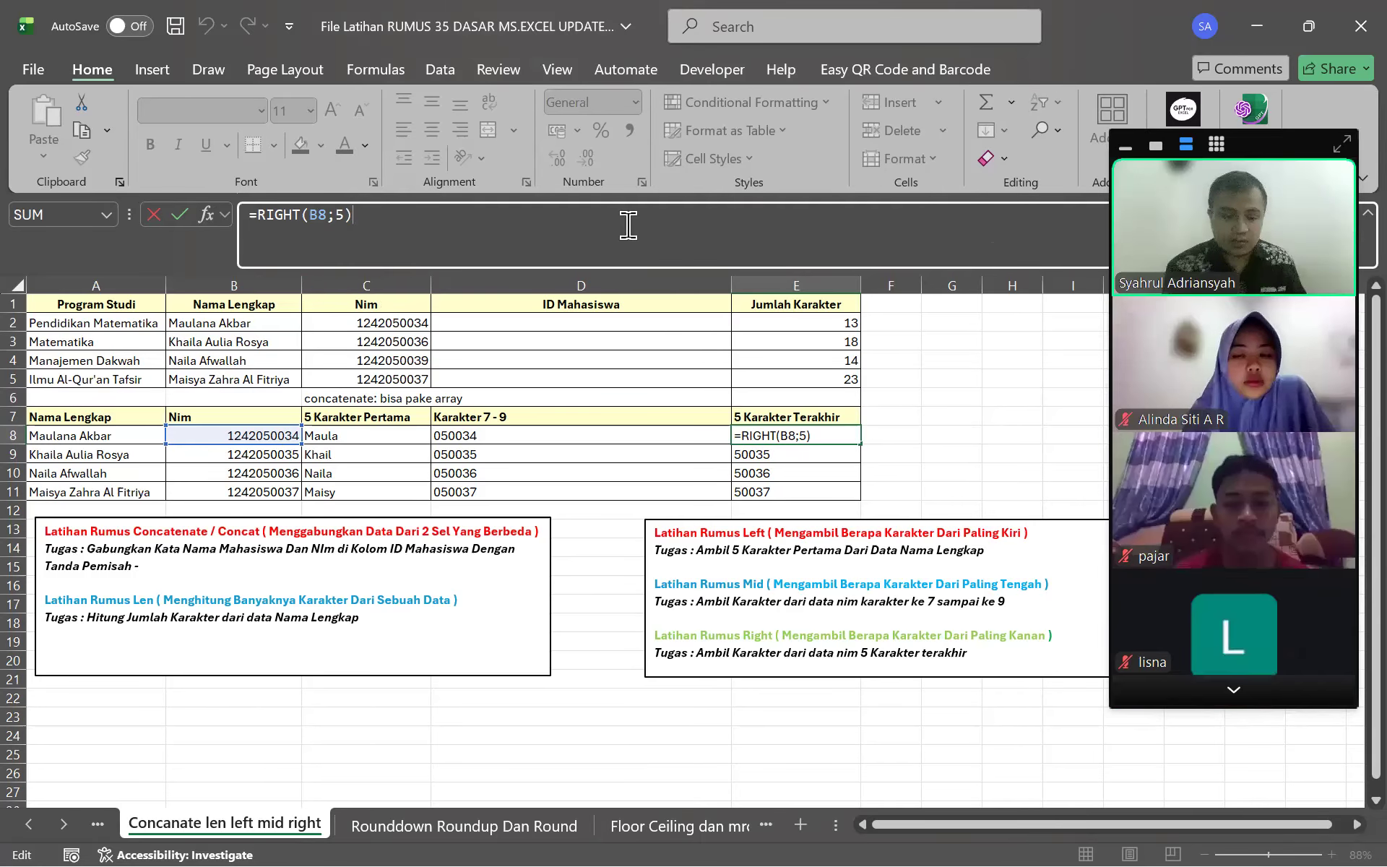
key(Return)
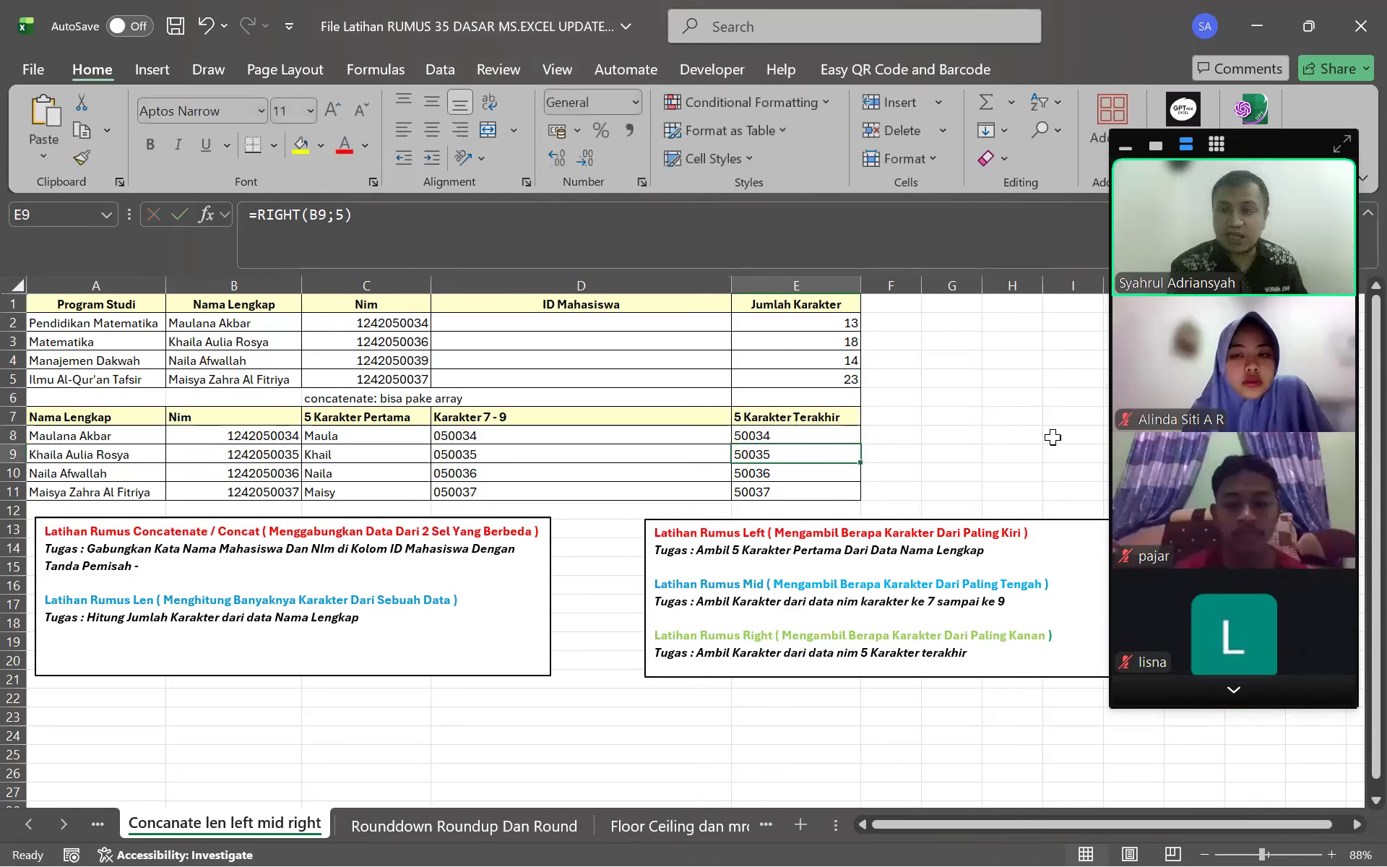
Go to Excel's start page listing recent workbooks
click(1290, 695)
click(1290, 695)
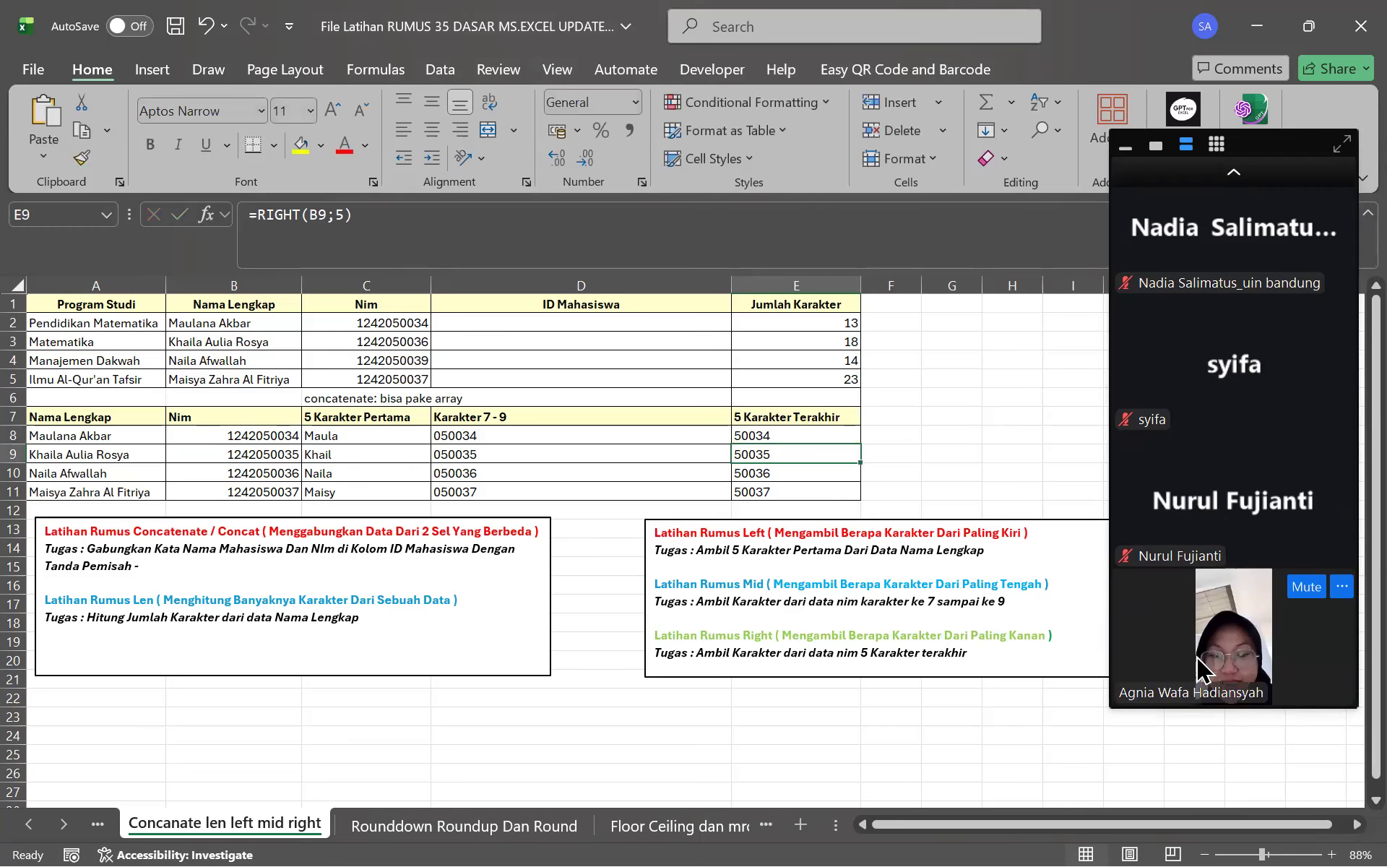
click(1235, 184)
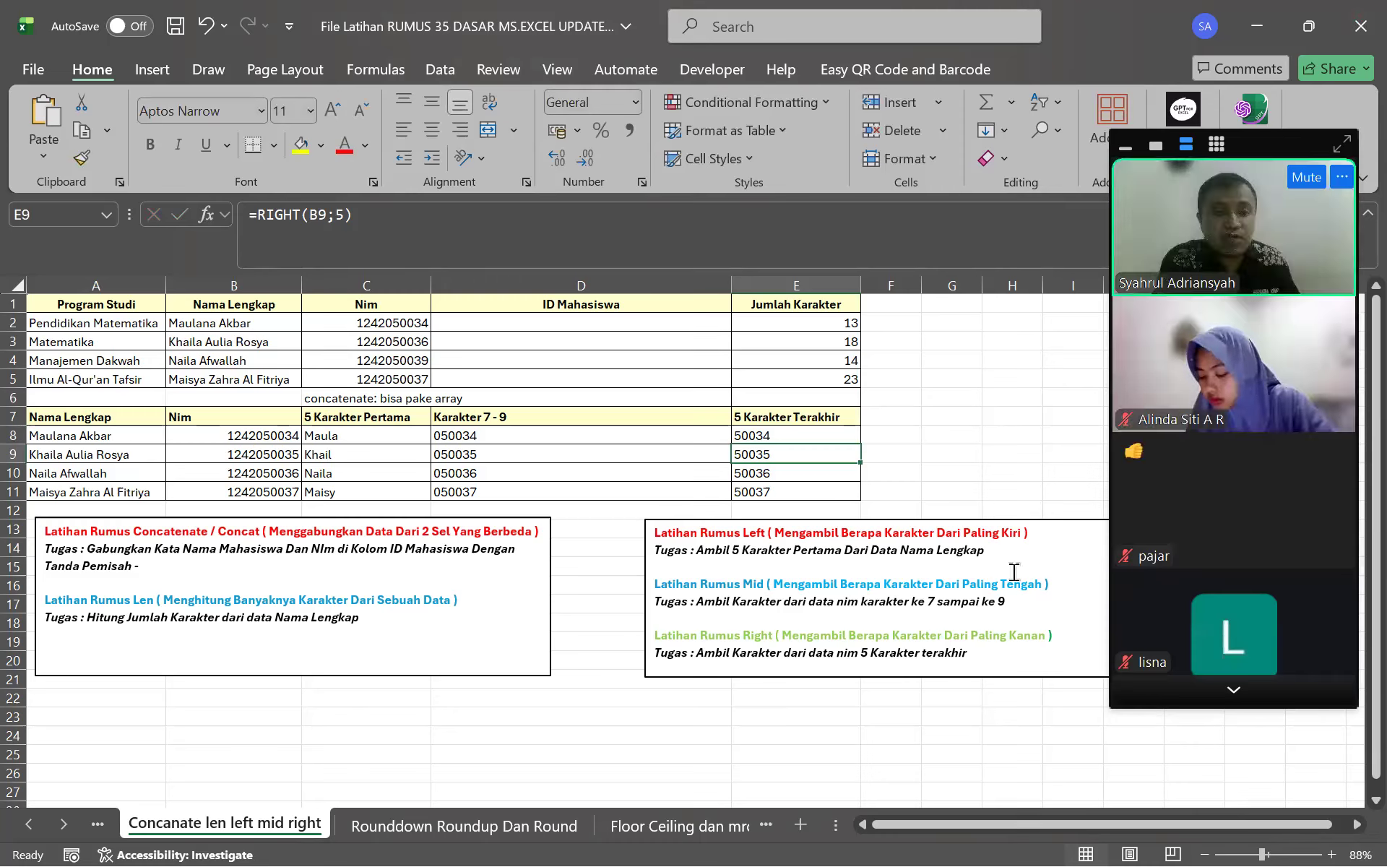
mouse_move(1192, 517)
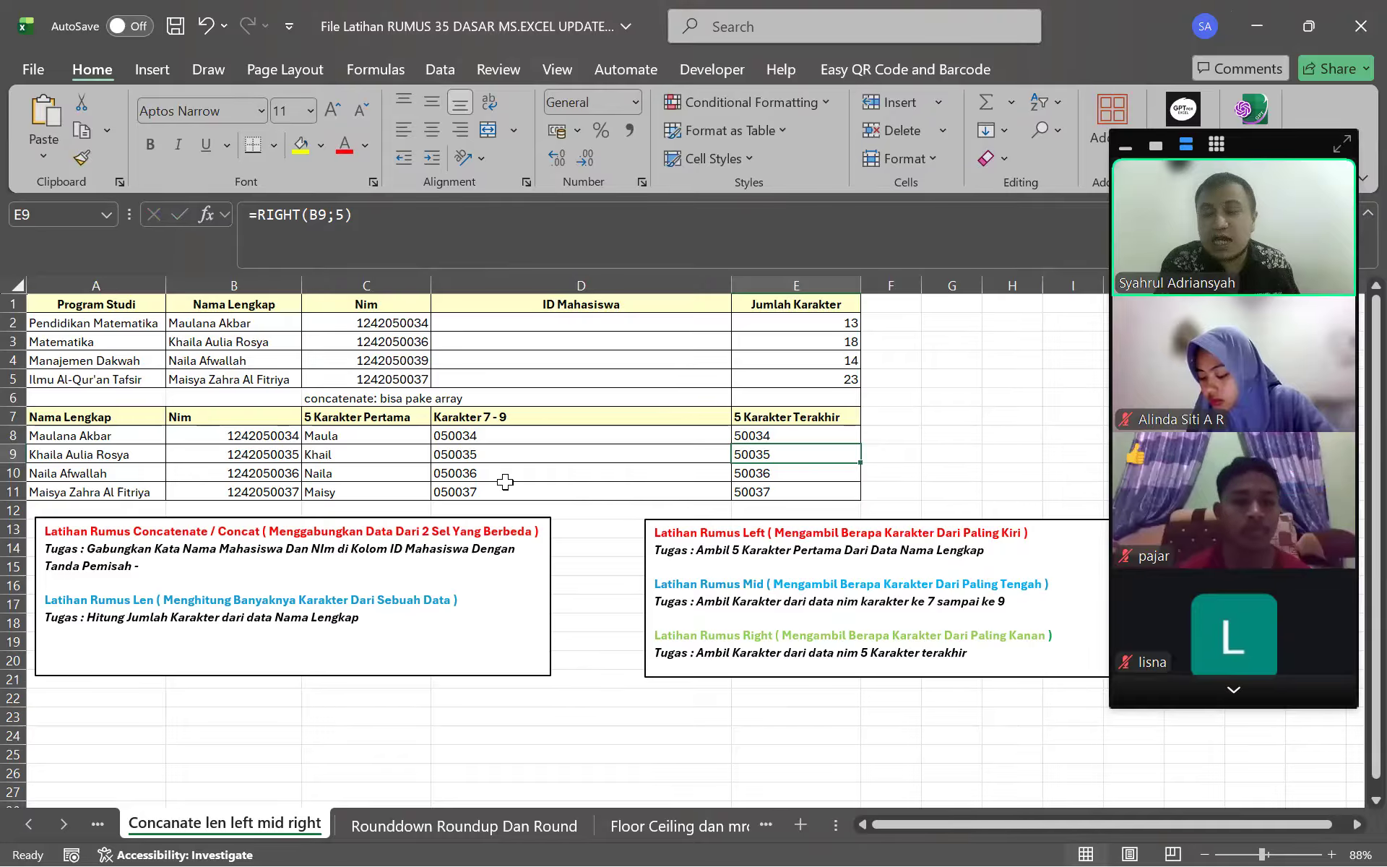
click(35, 42)
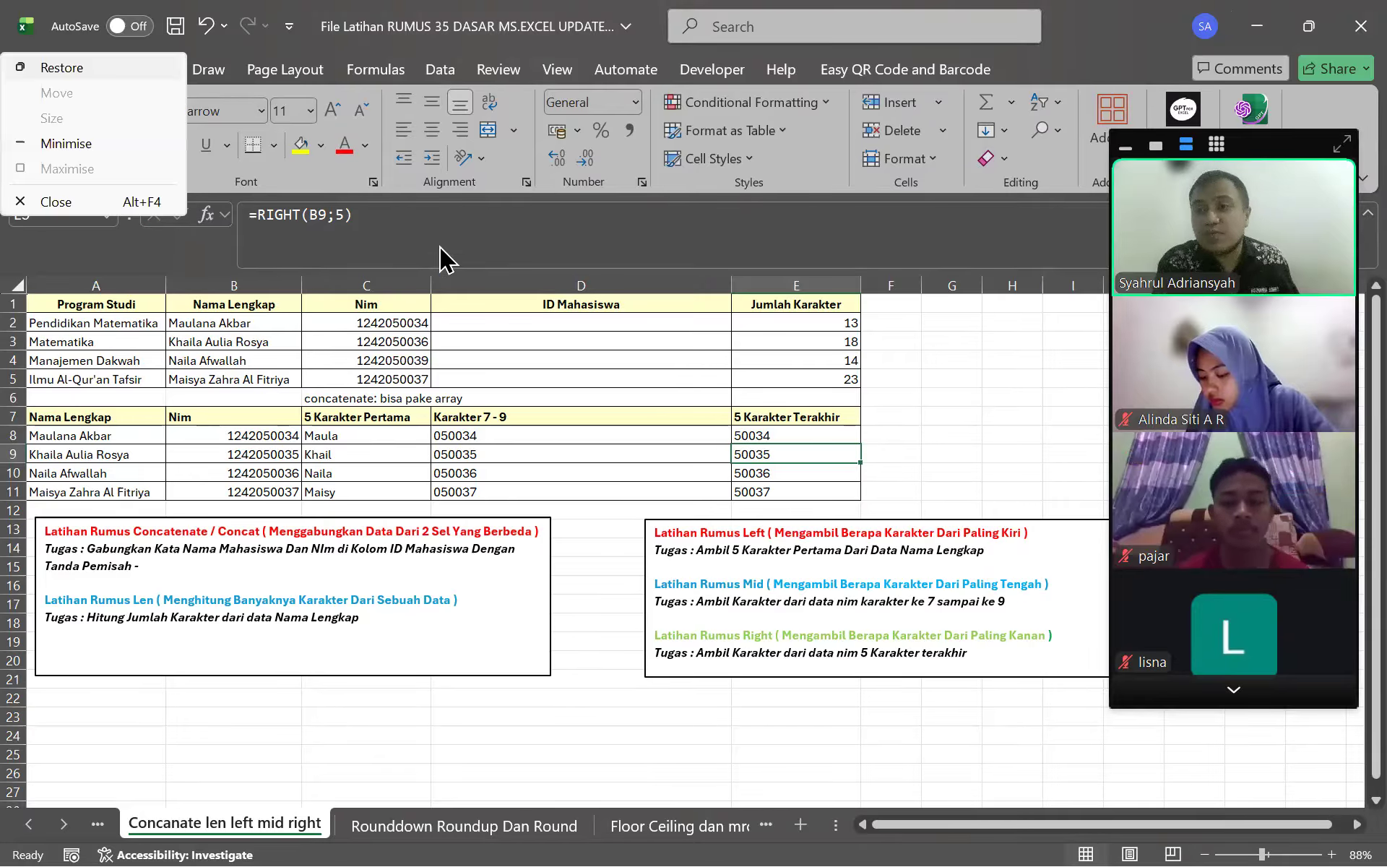
click(1056, 450)
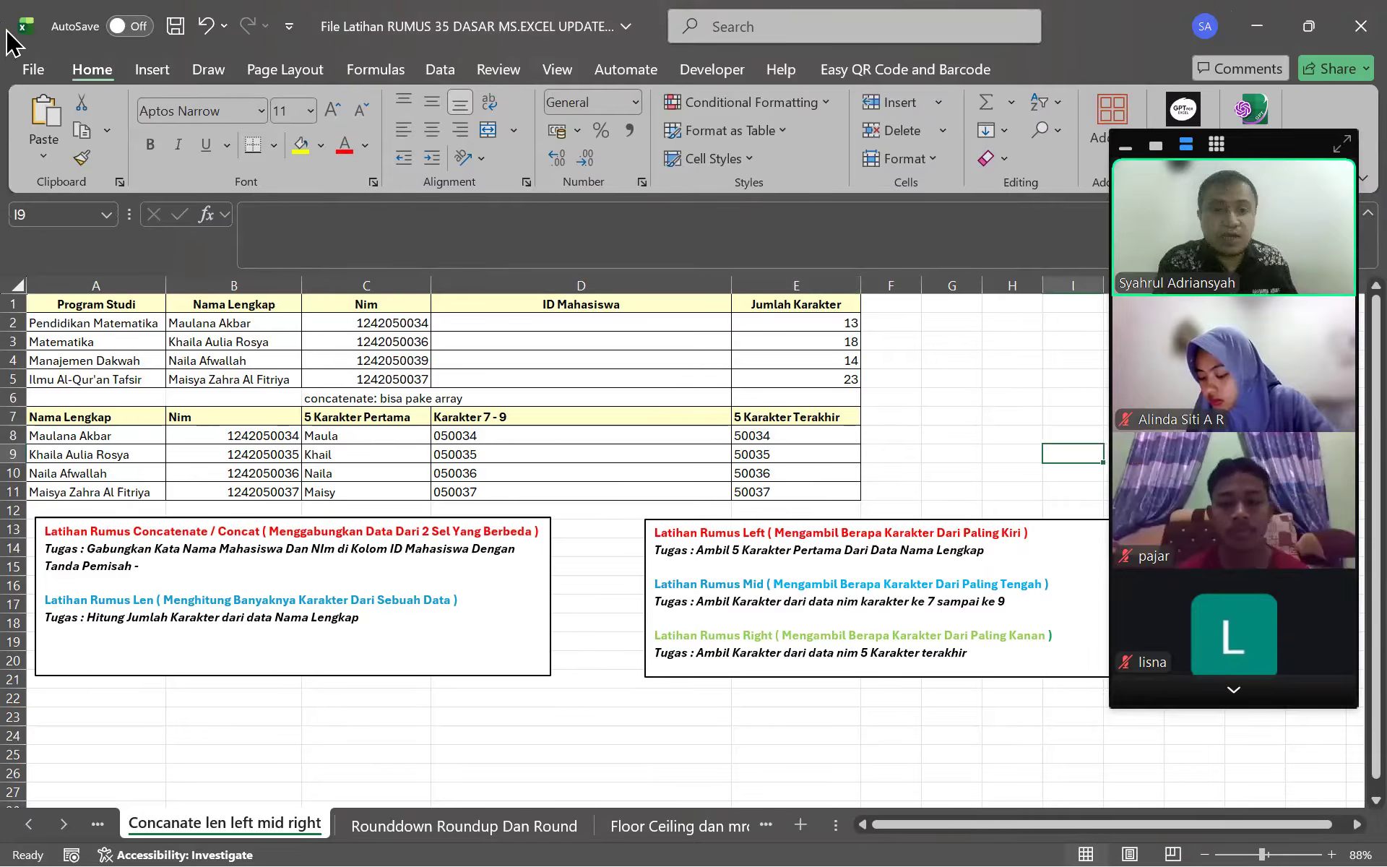
click(32, 72)
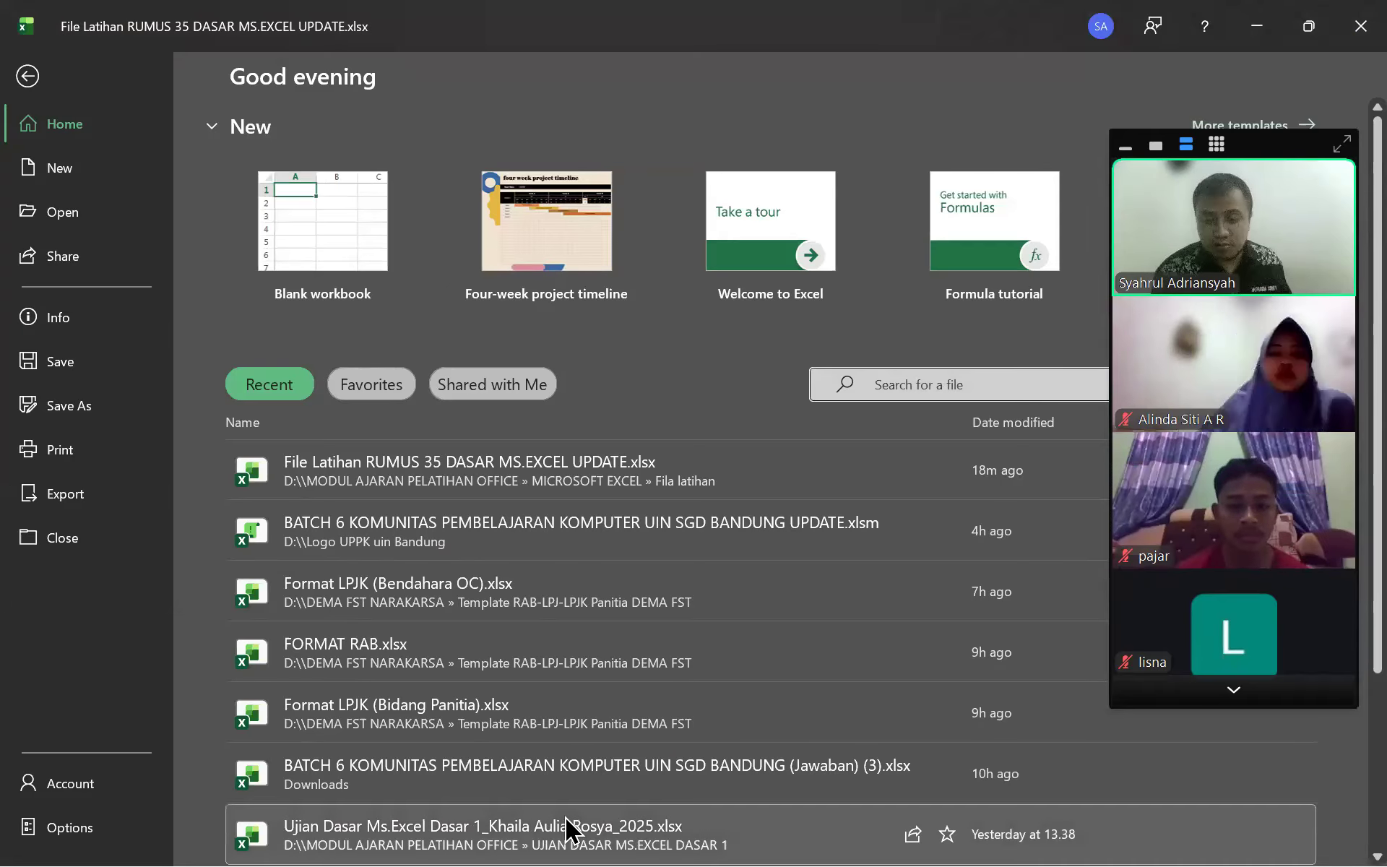
Open the student's exam workbook from recent files and inspect Sheet2's LEFT formula in E30
key(super)
key(Escape)
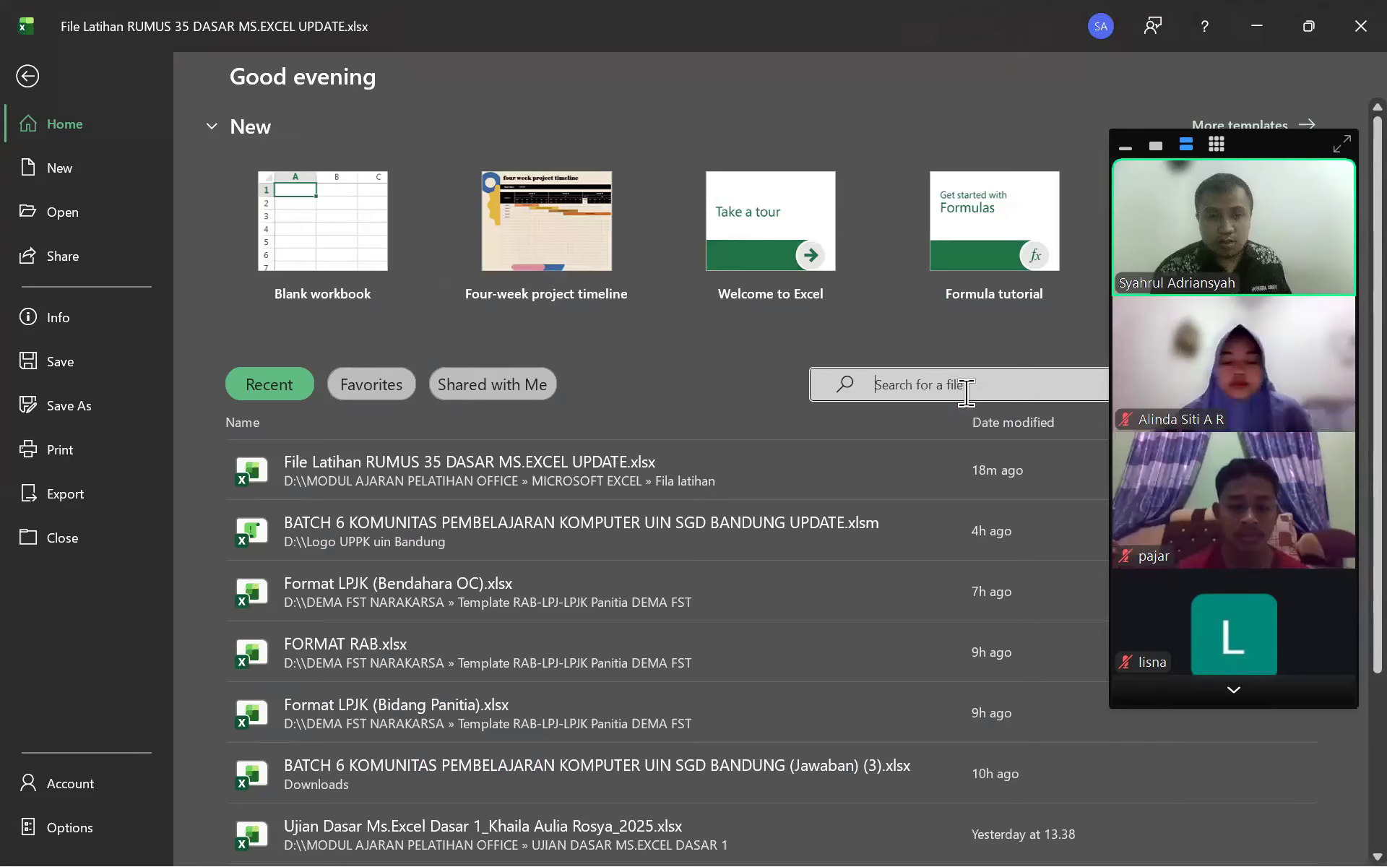
click(545, 802)
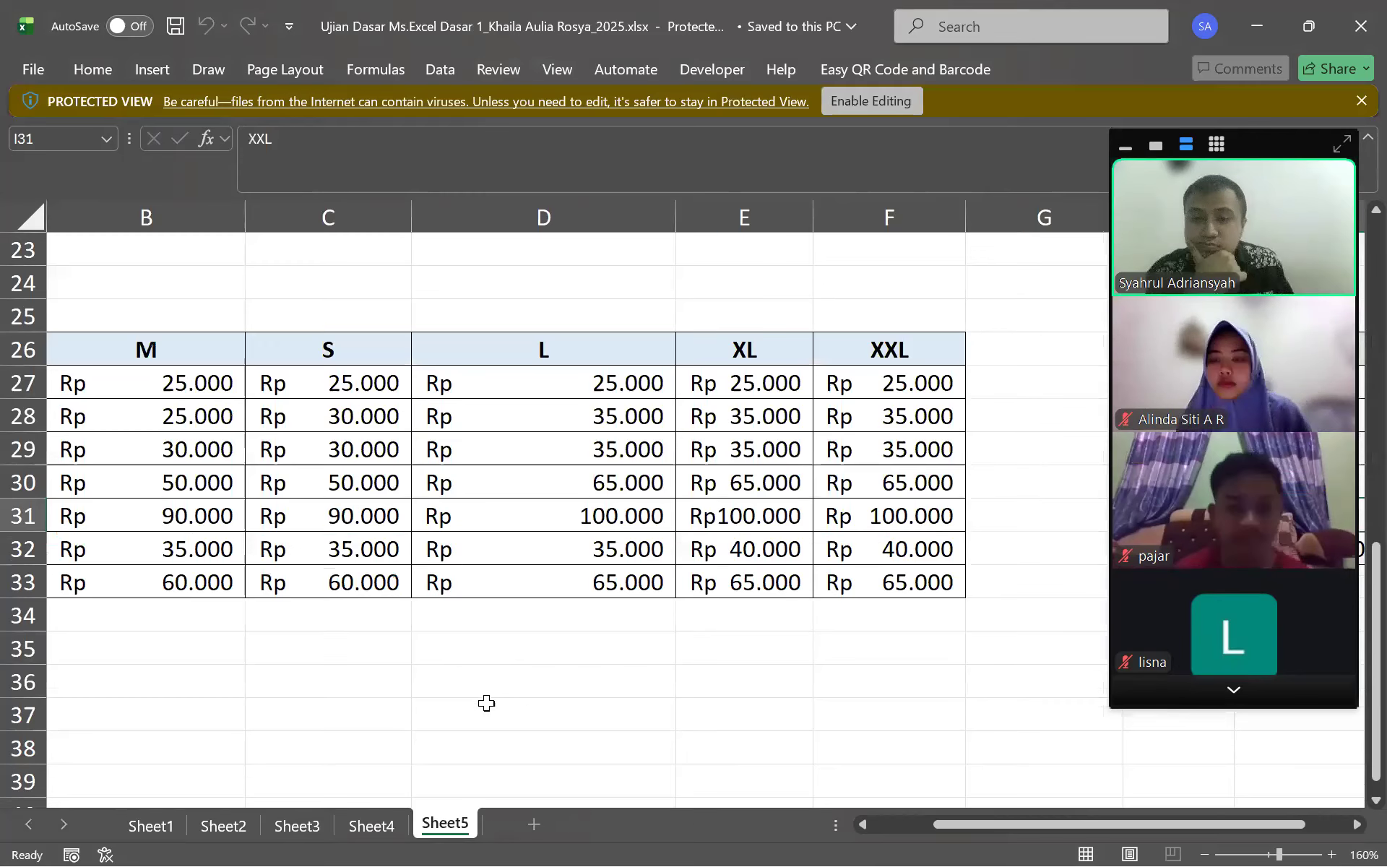
click(241, 827)
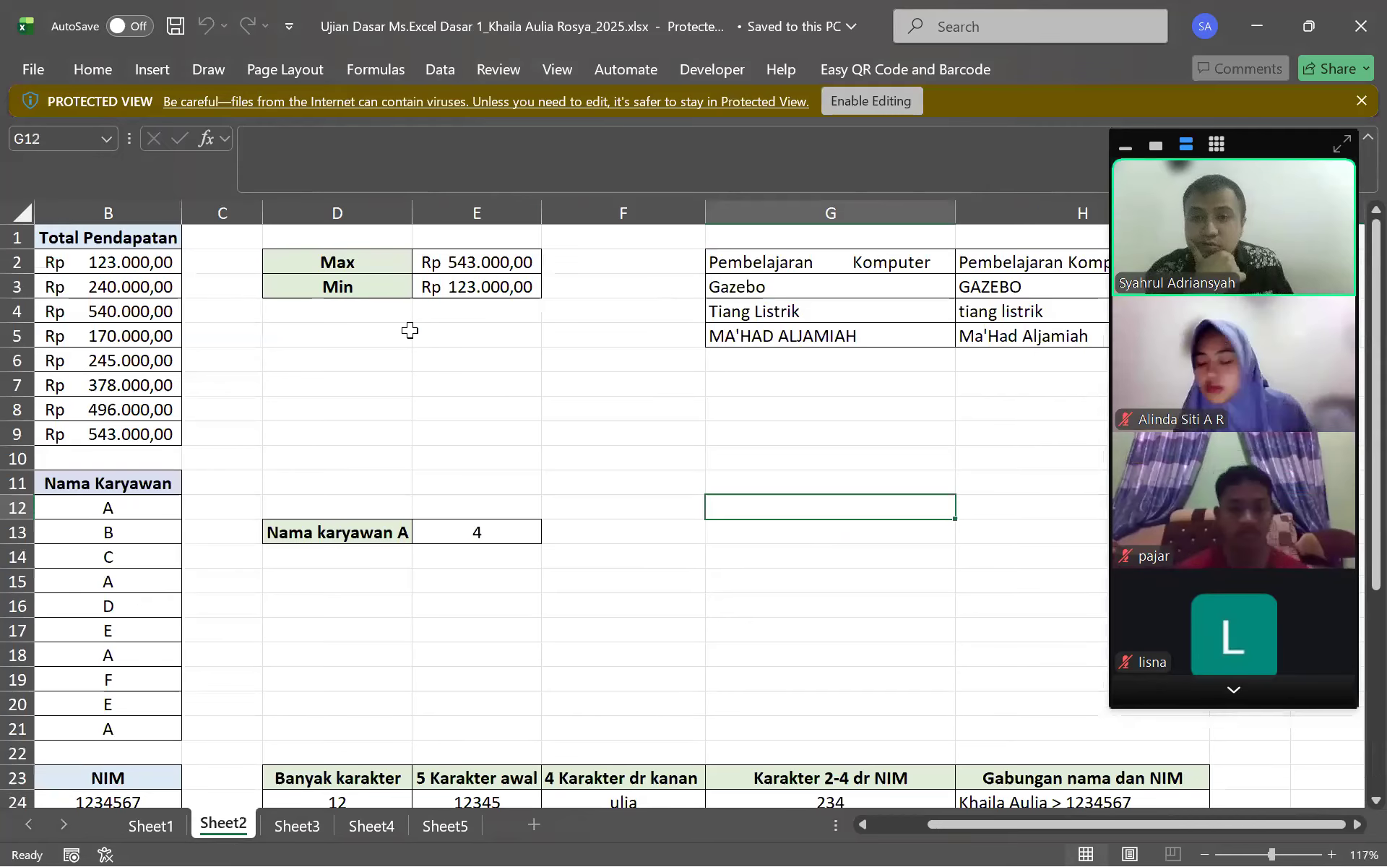
scroll(434, 659, down, 4)
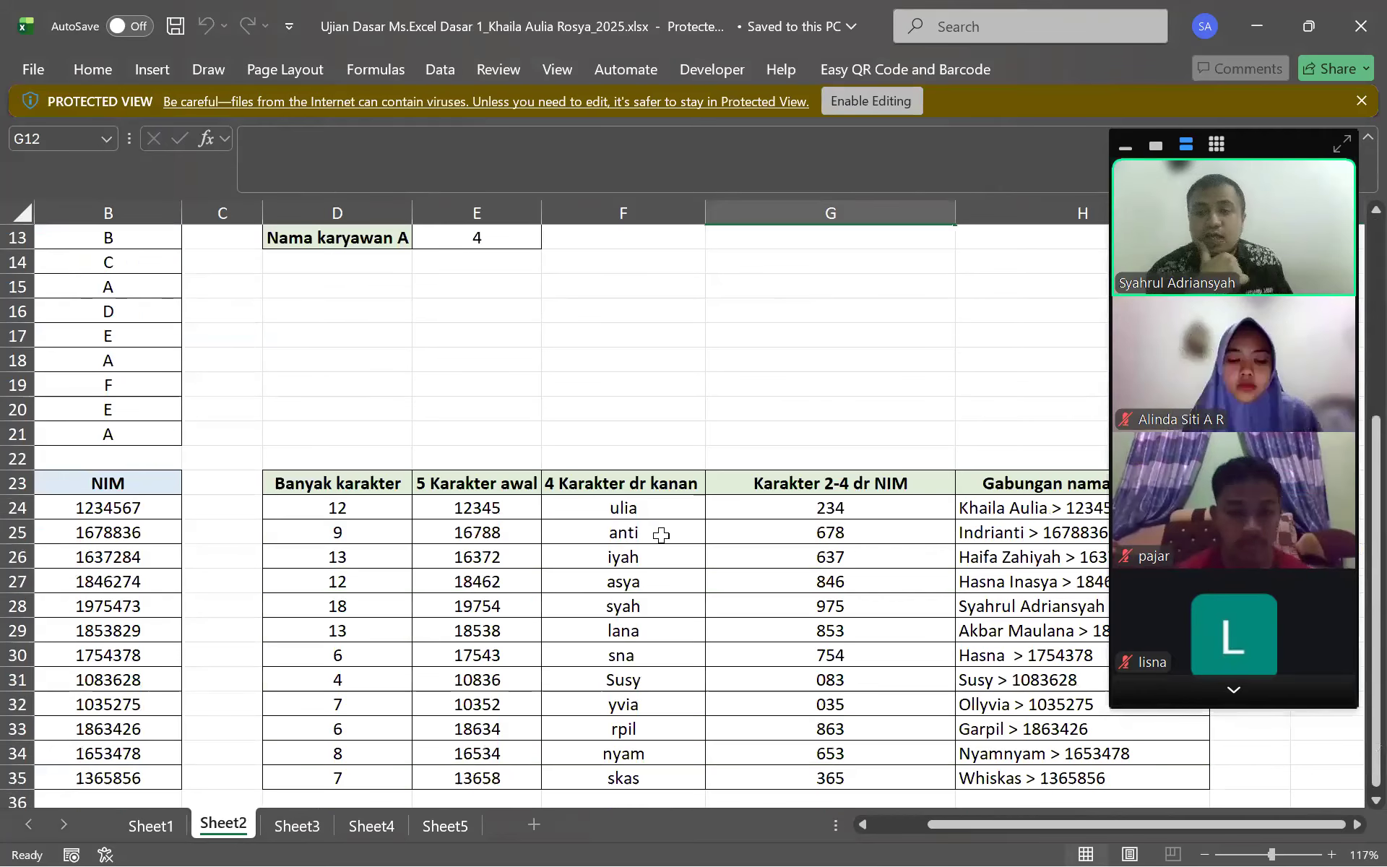
click(466, 656)
scroll(839, 682, down, 2)
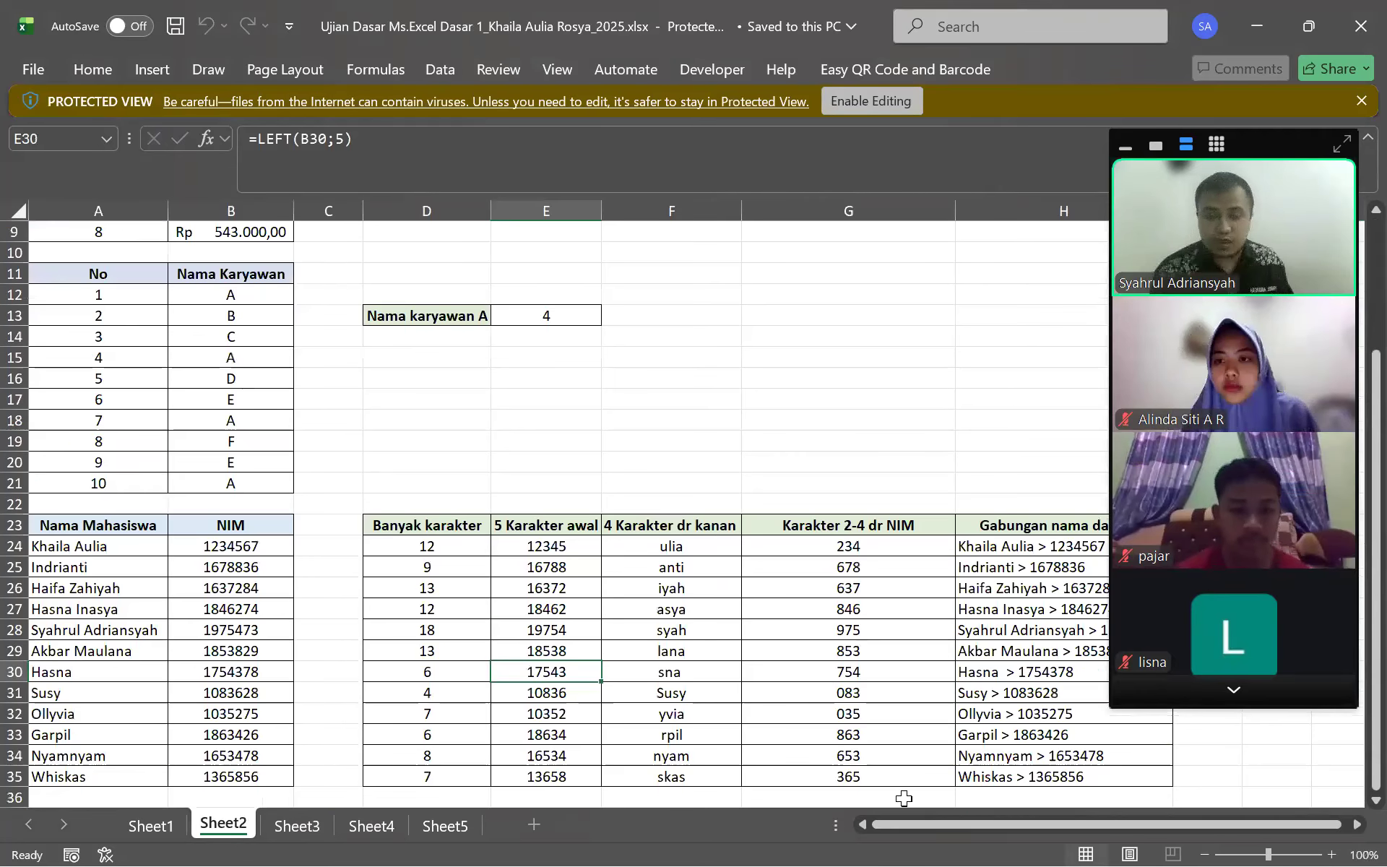
scroll(1009, 589, right, 1)
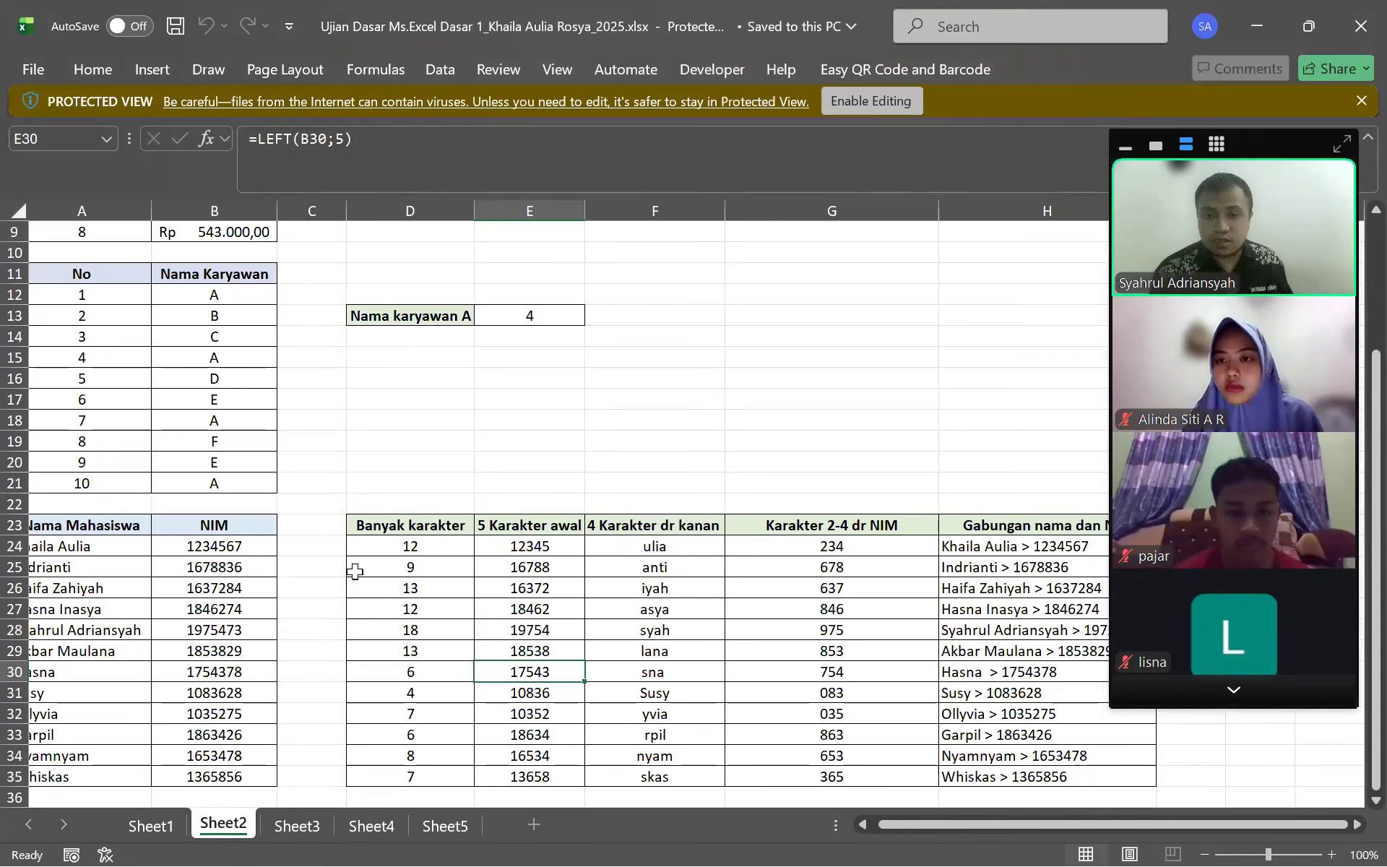
Enable editing and clear the results in D24:H35
click(127, 545)
drag(449, 547, 1057, 775)
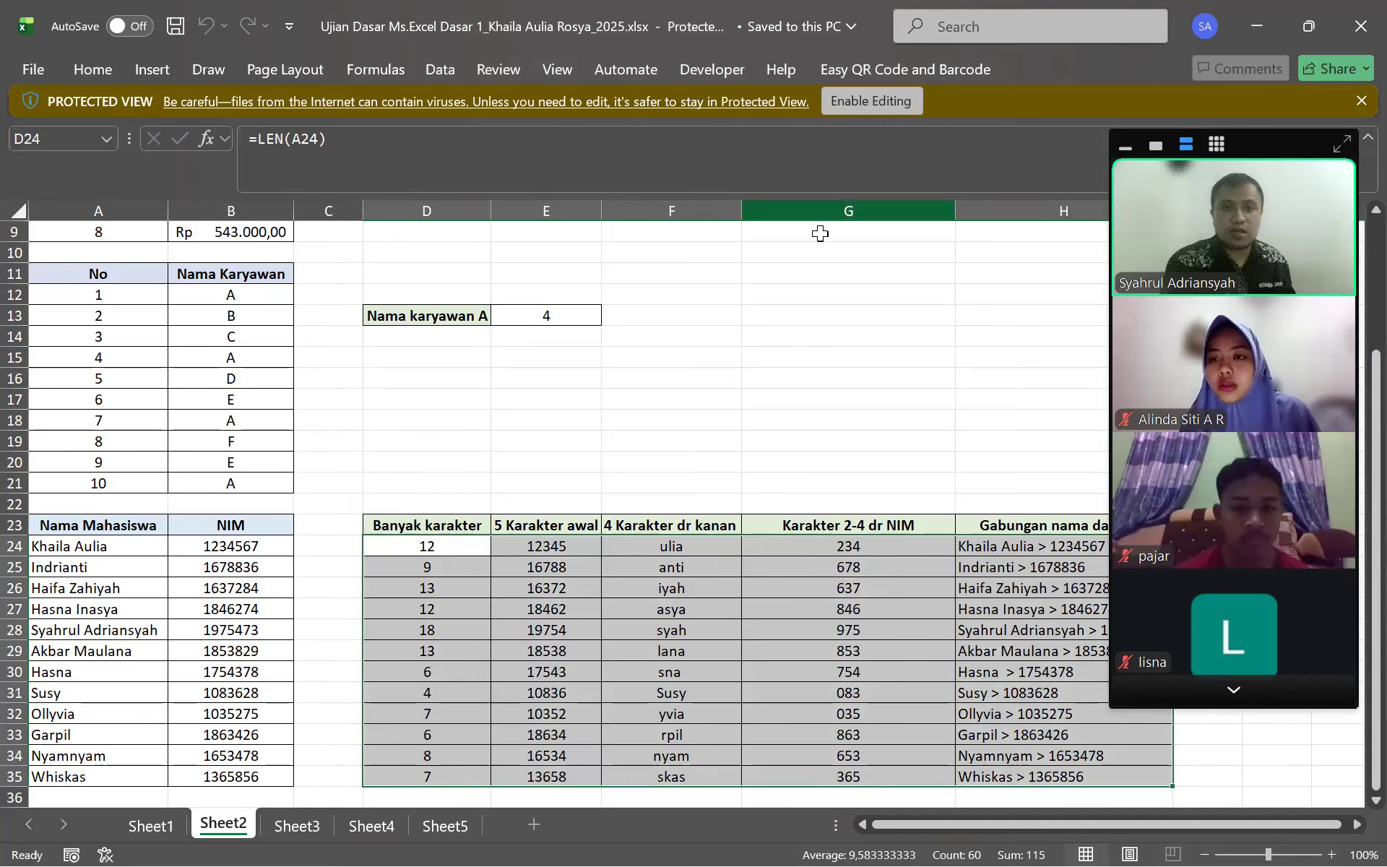
click(870, 92)
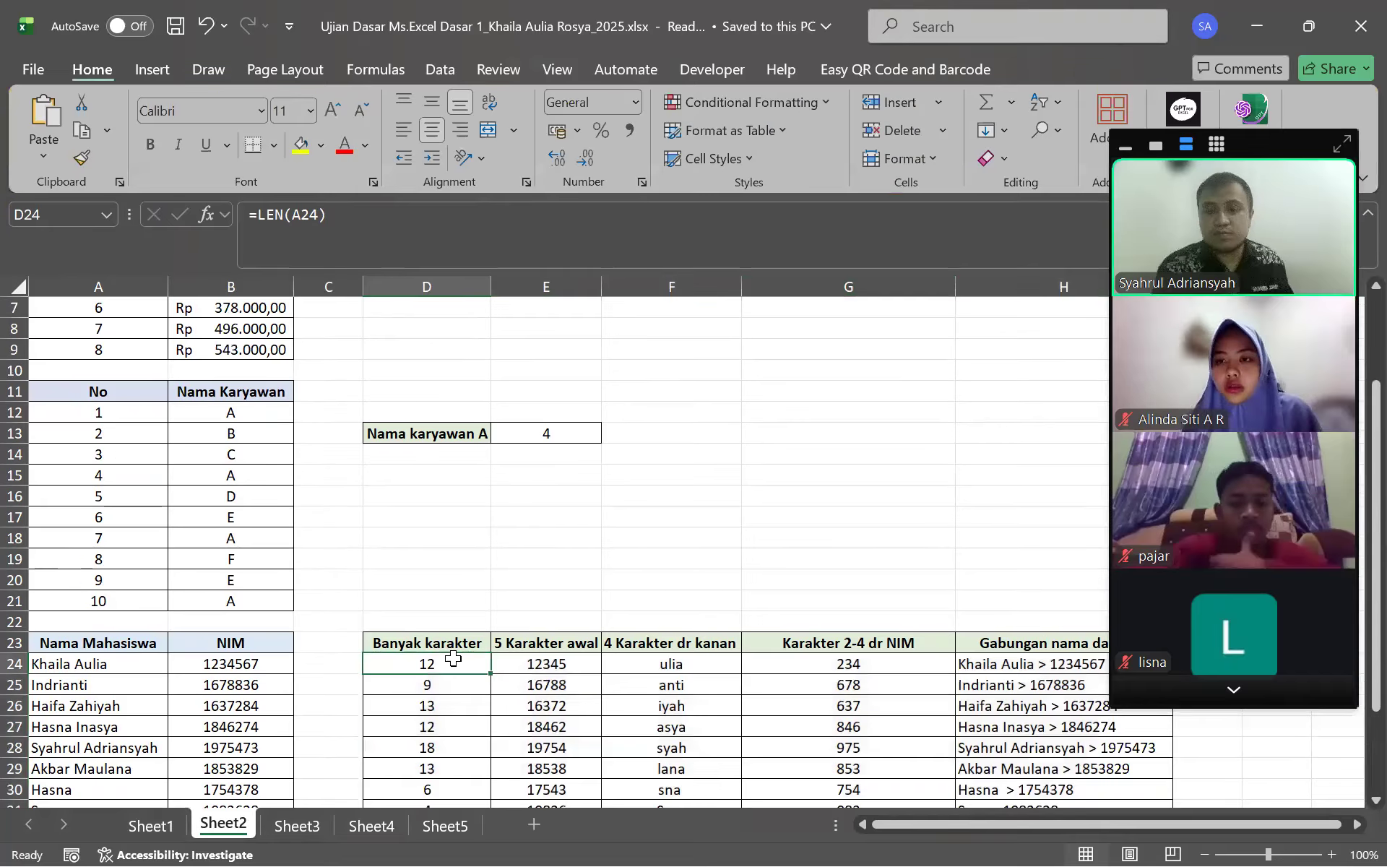
drag(1086, 815, 1067, 767)
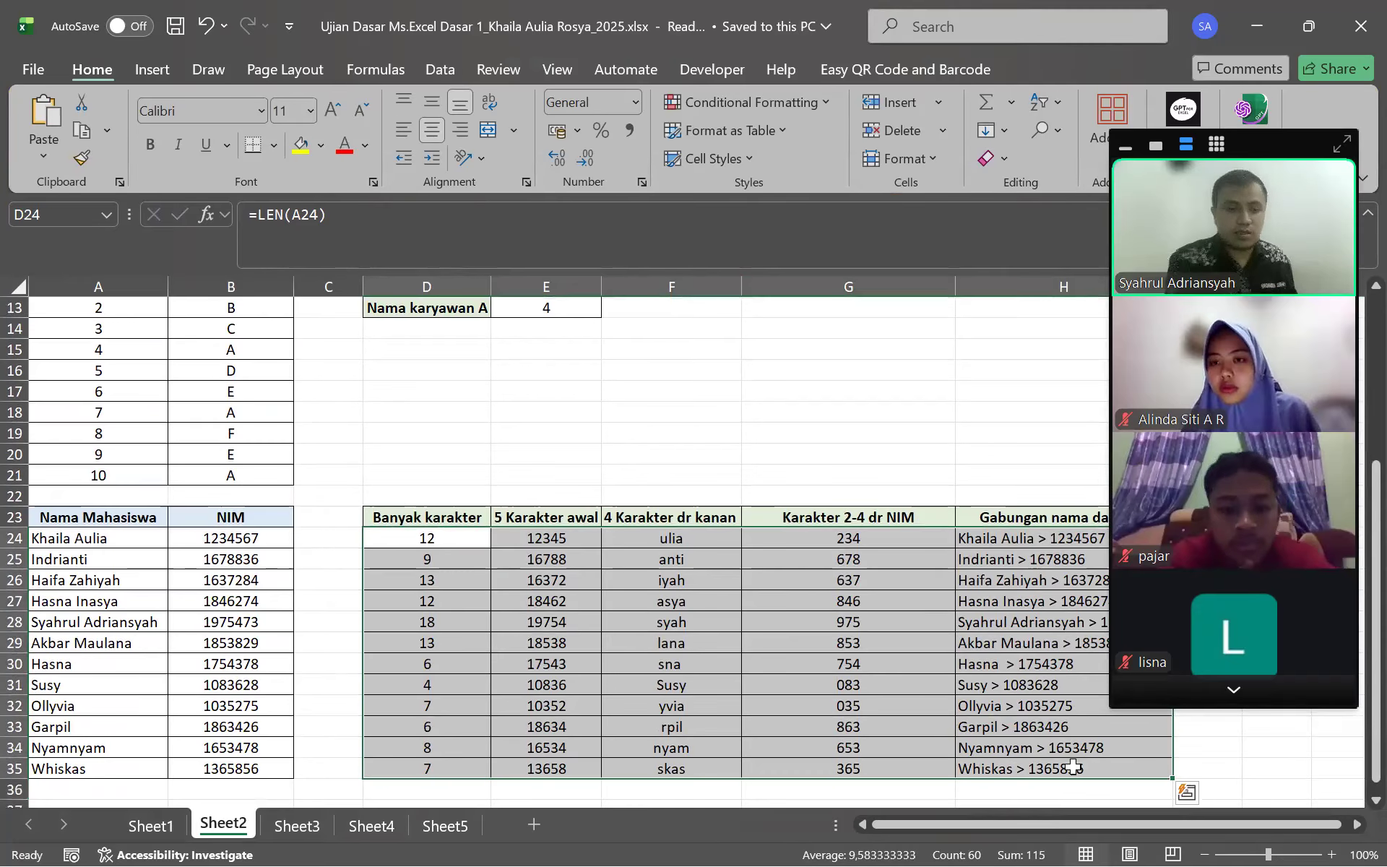
key(Delete)
click(857, 695)
scroll(673, 612, down, 1)
scroll(676, 613, down, 4)
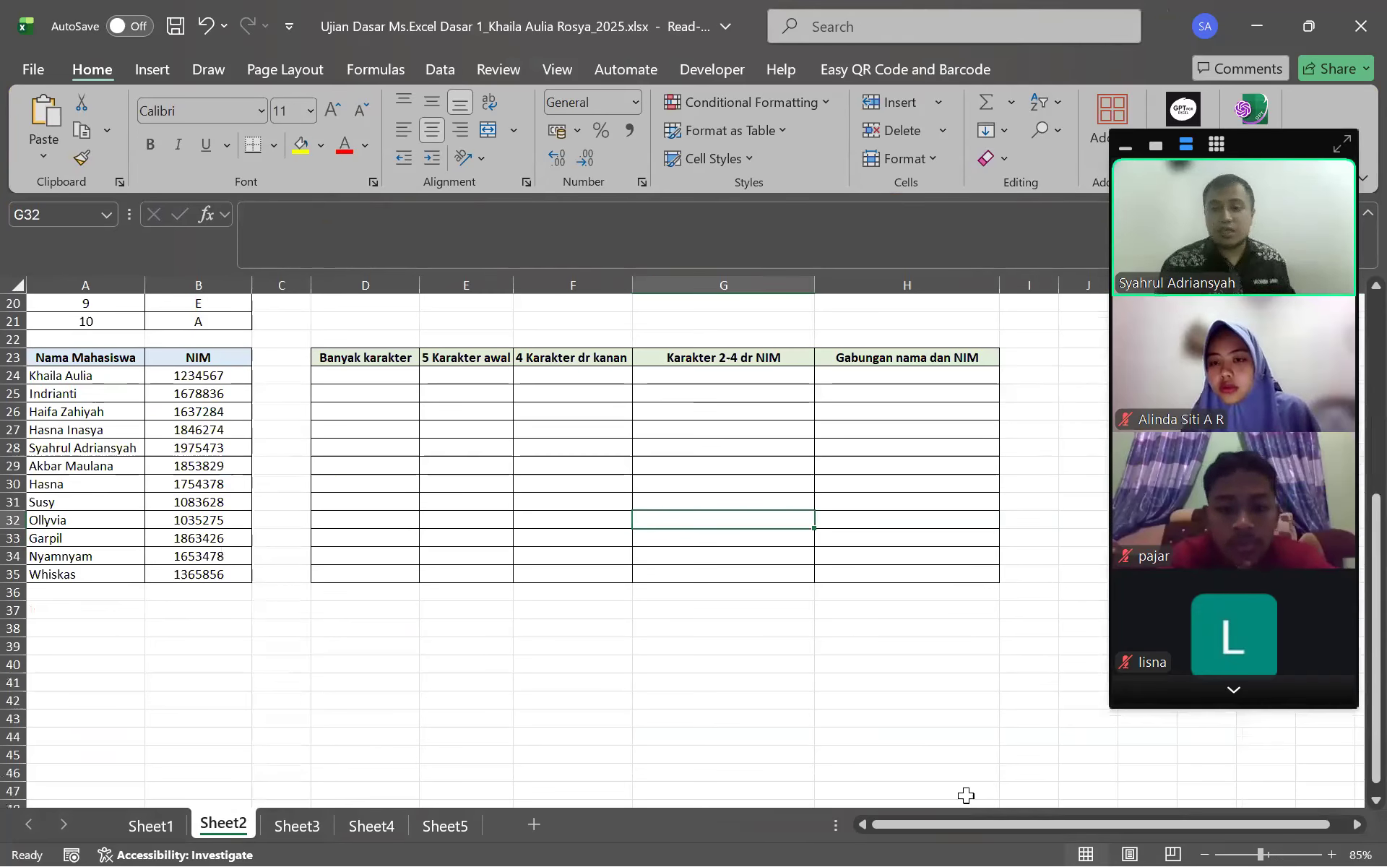
scroll(67, 470, up, 1)
click(83, 412)
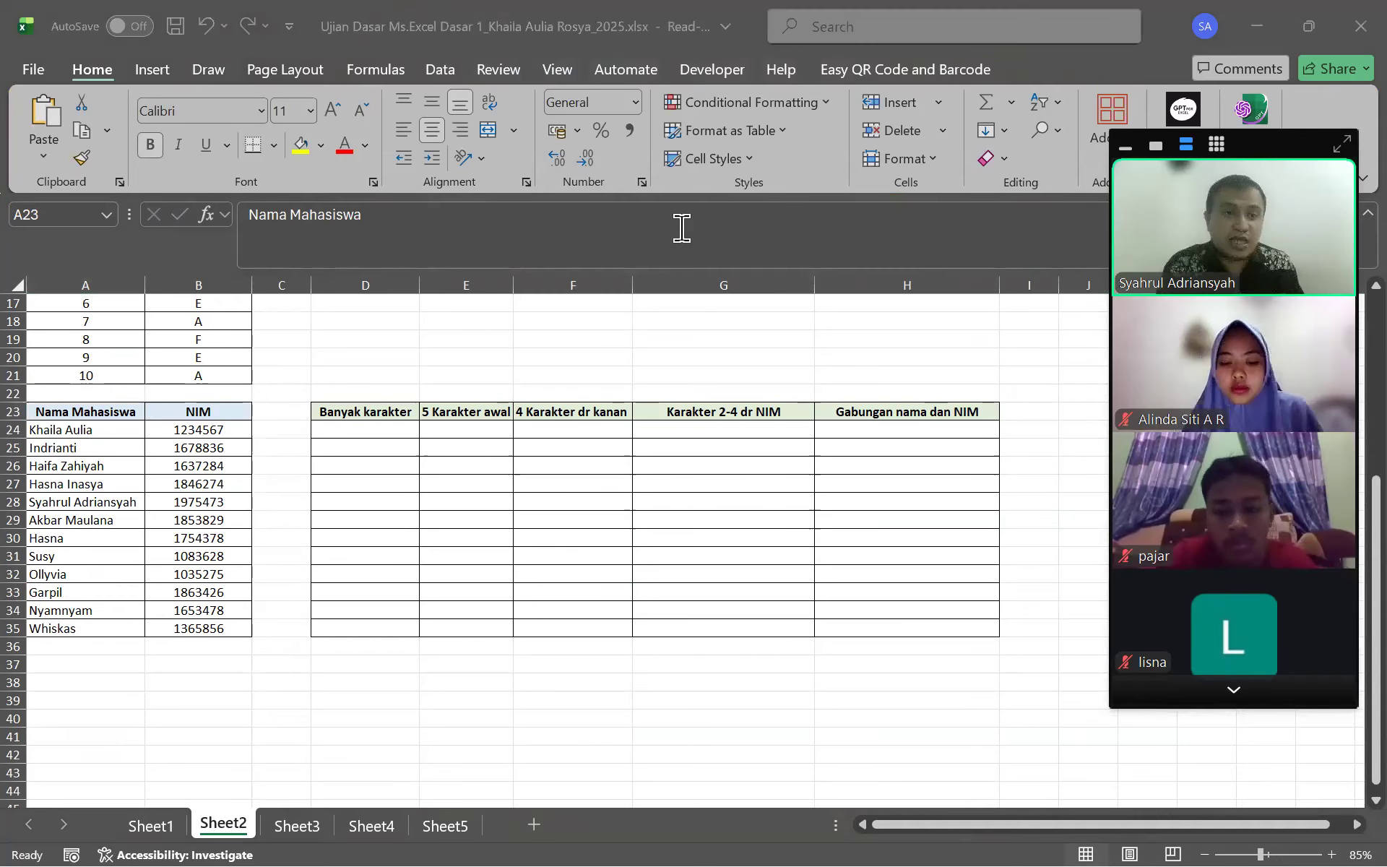
click(1232, 694)
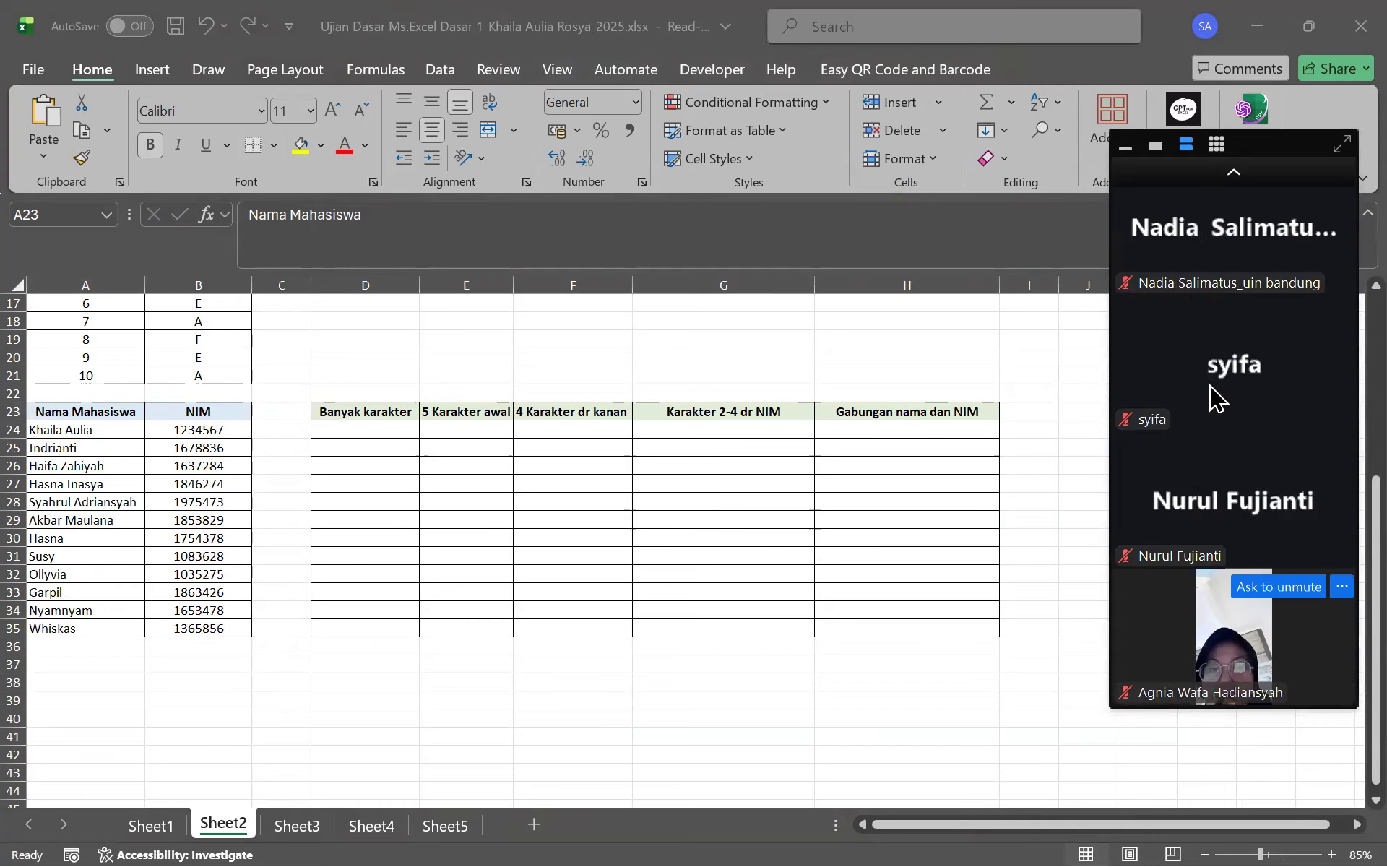
click(1199, 178)
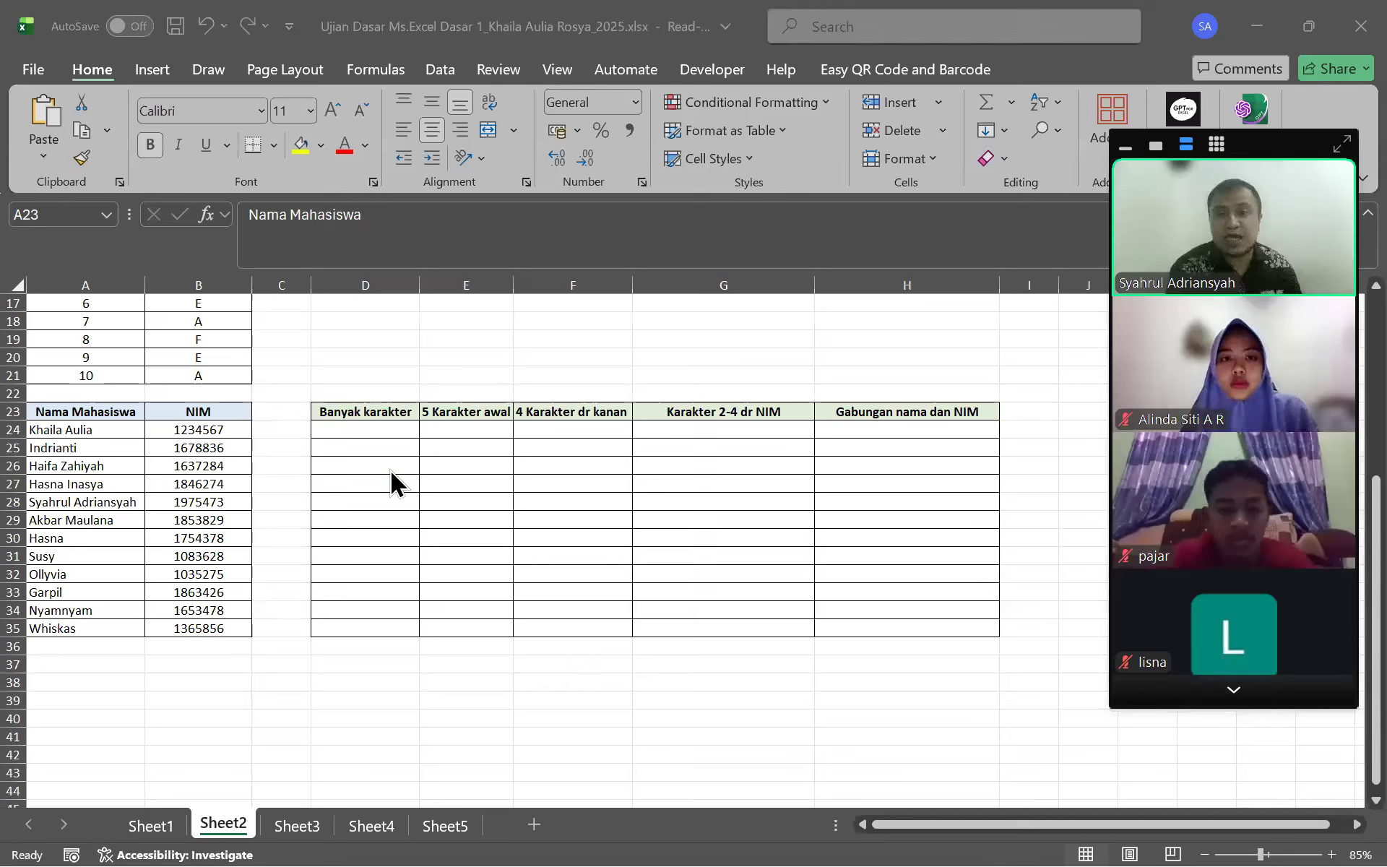
click(329, 432)
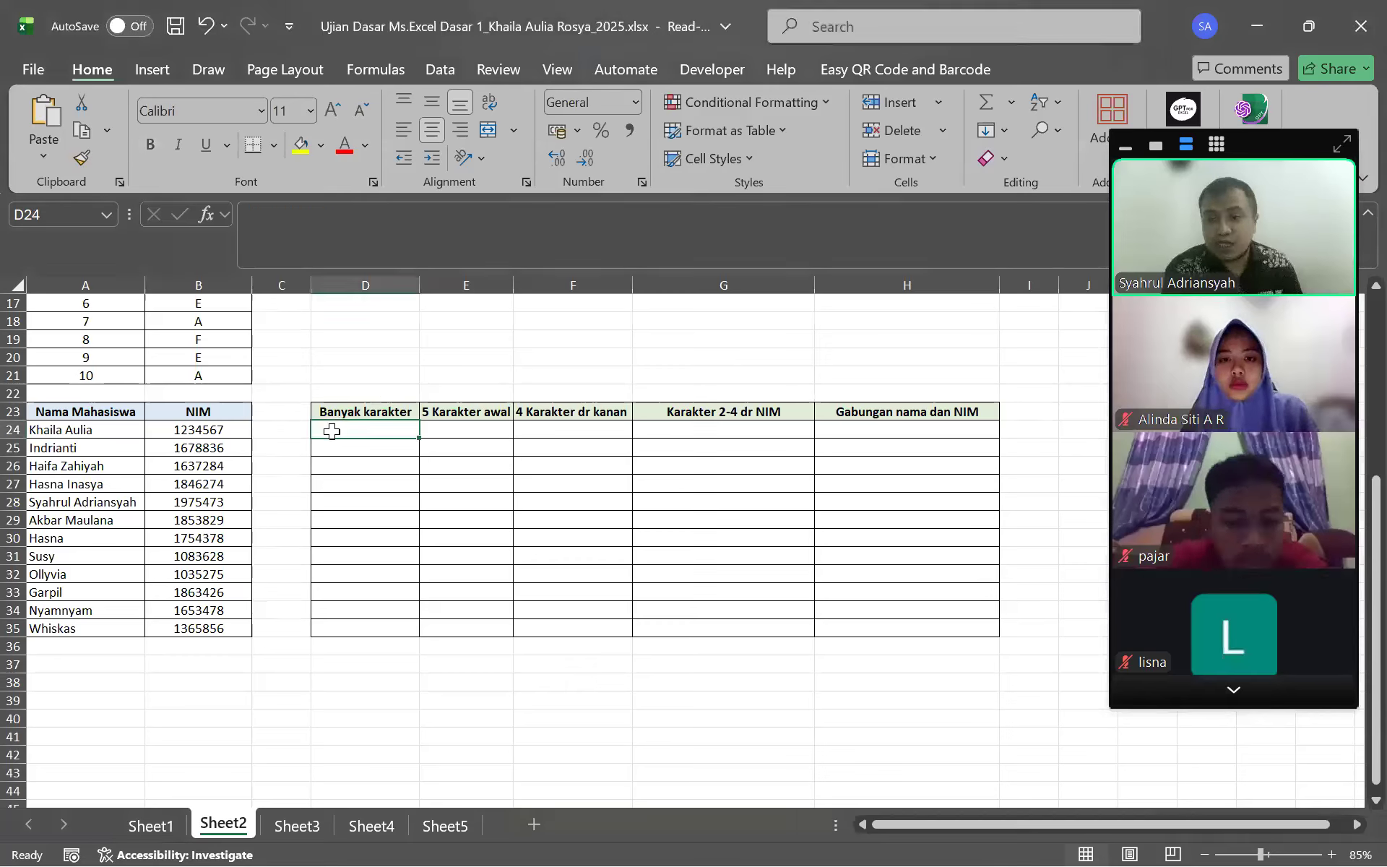
click(358, 406)
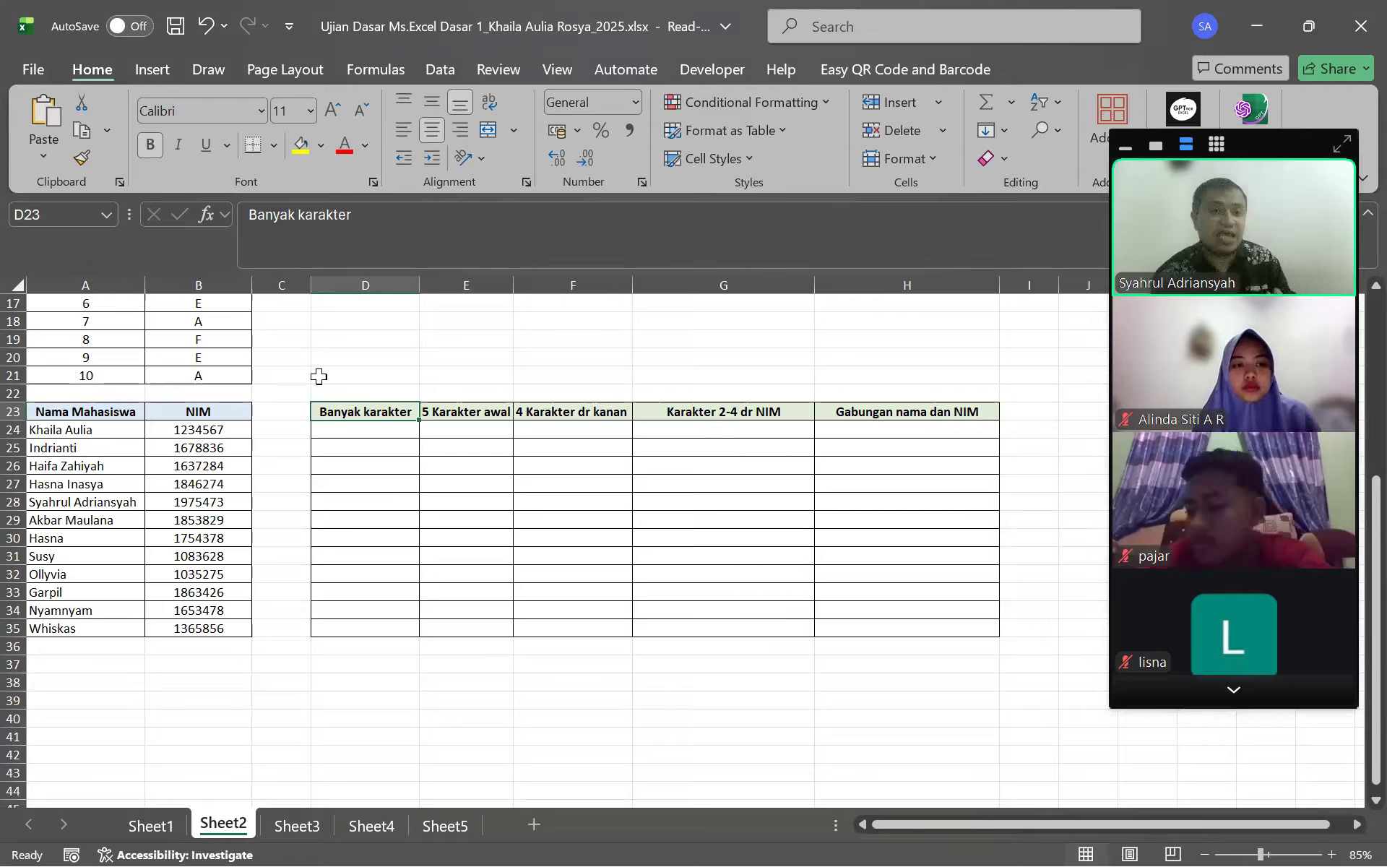
click(364, 423)
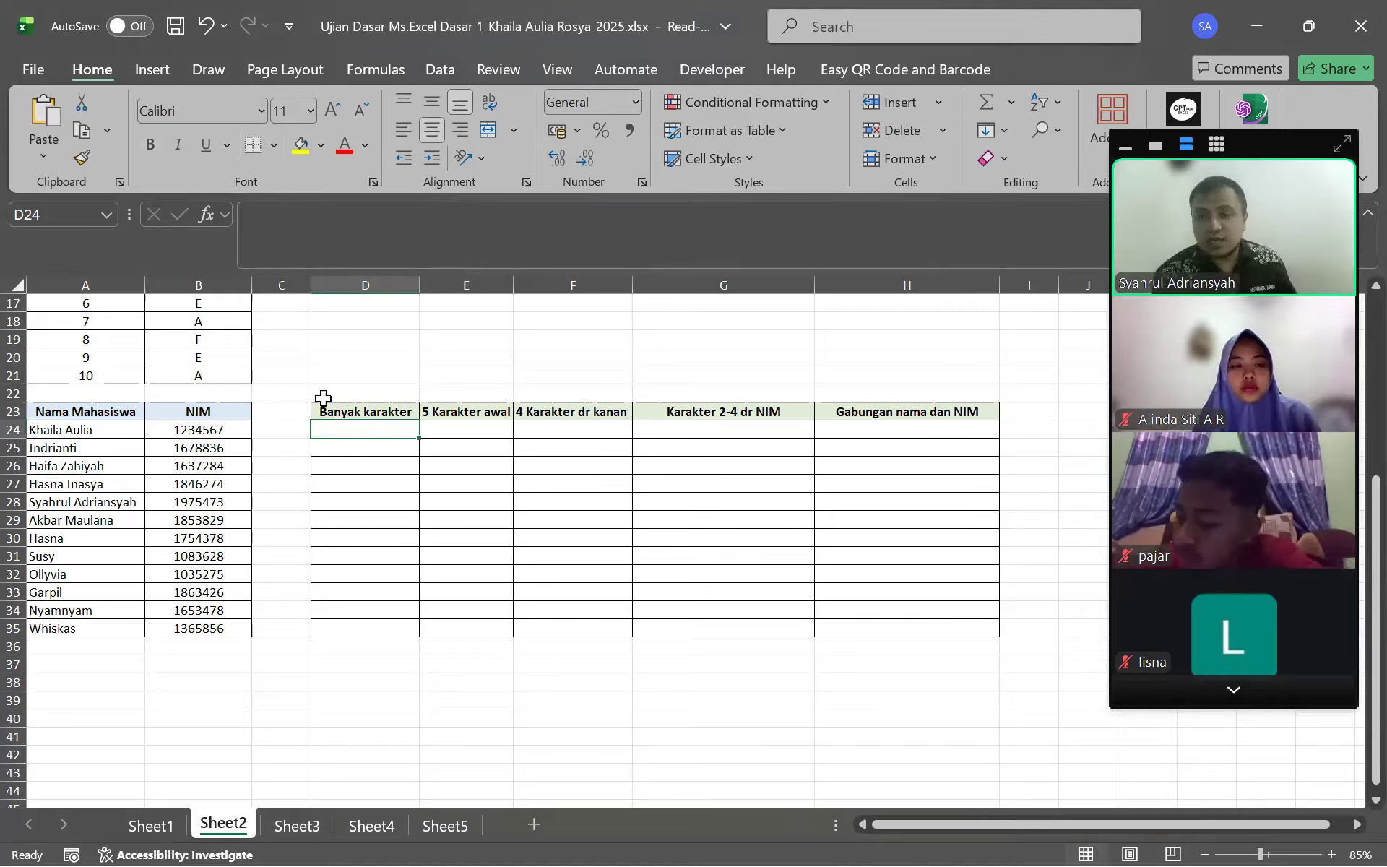
click(85, 434)
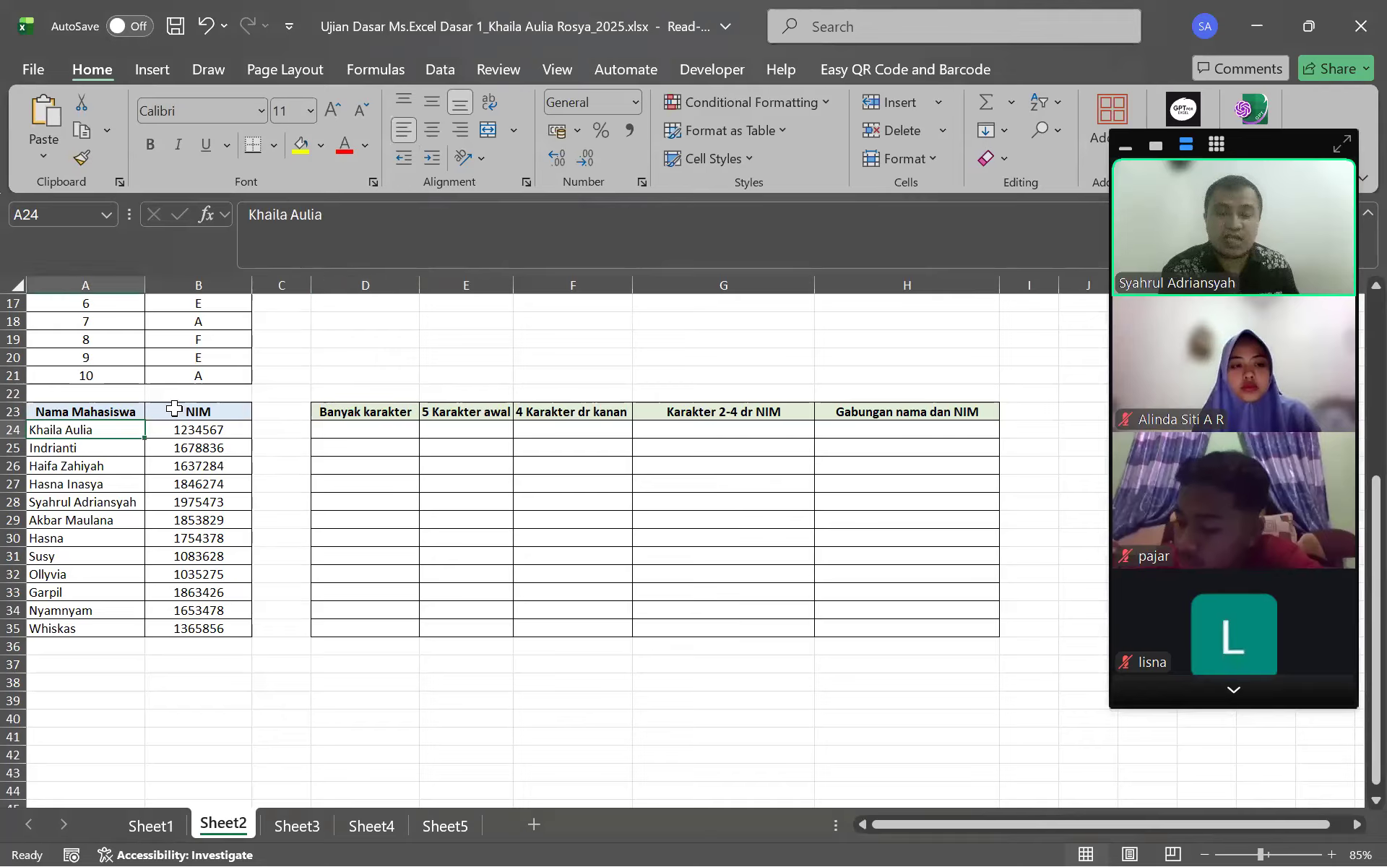
click(357, 430)
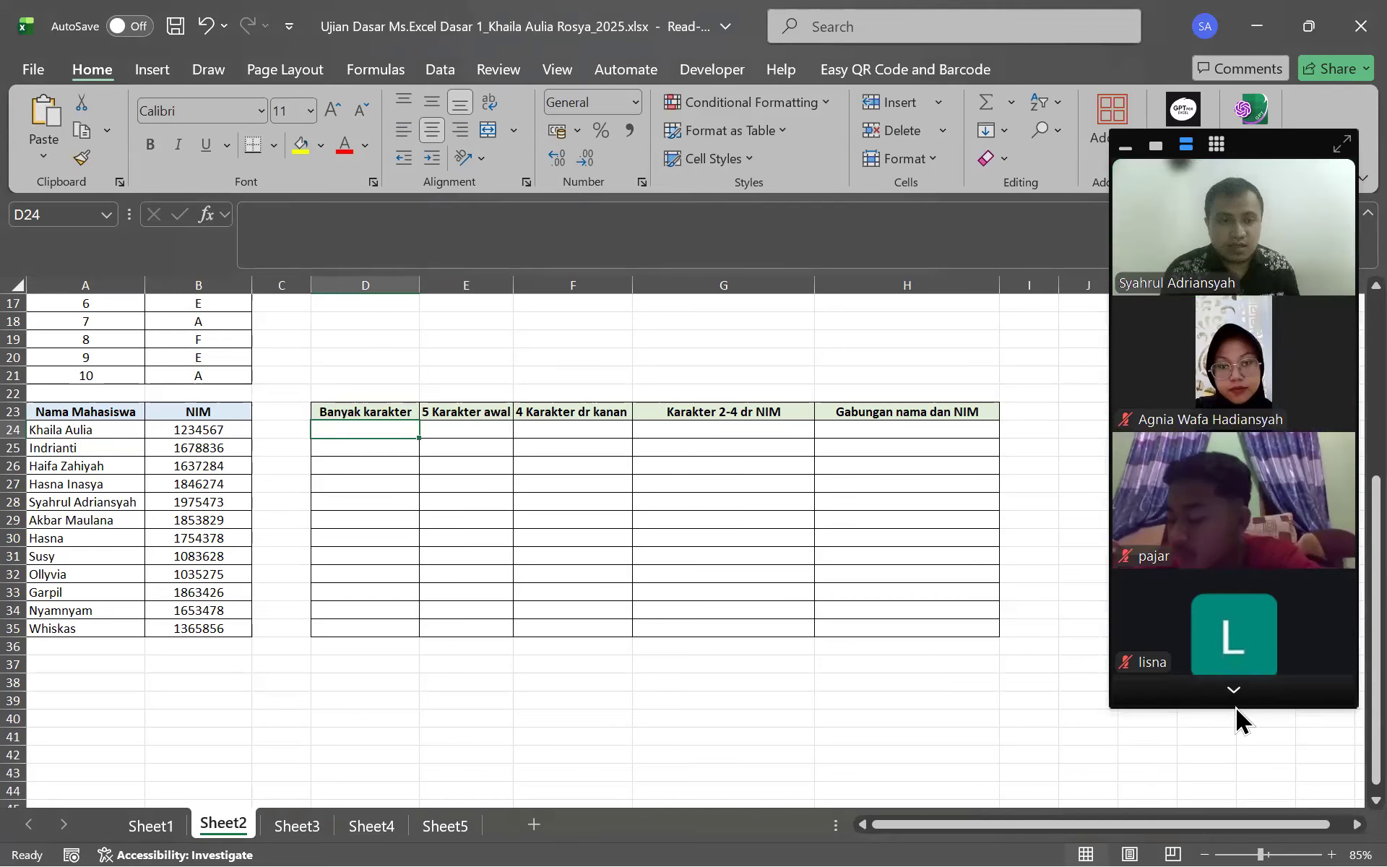
click(519, 241)
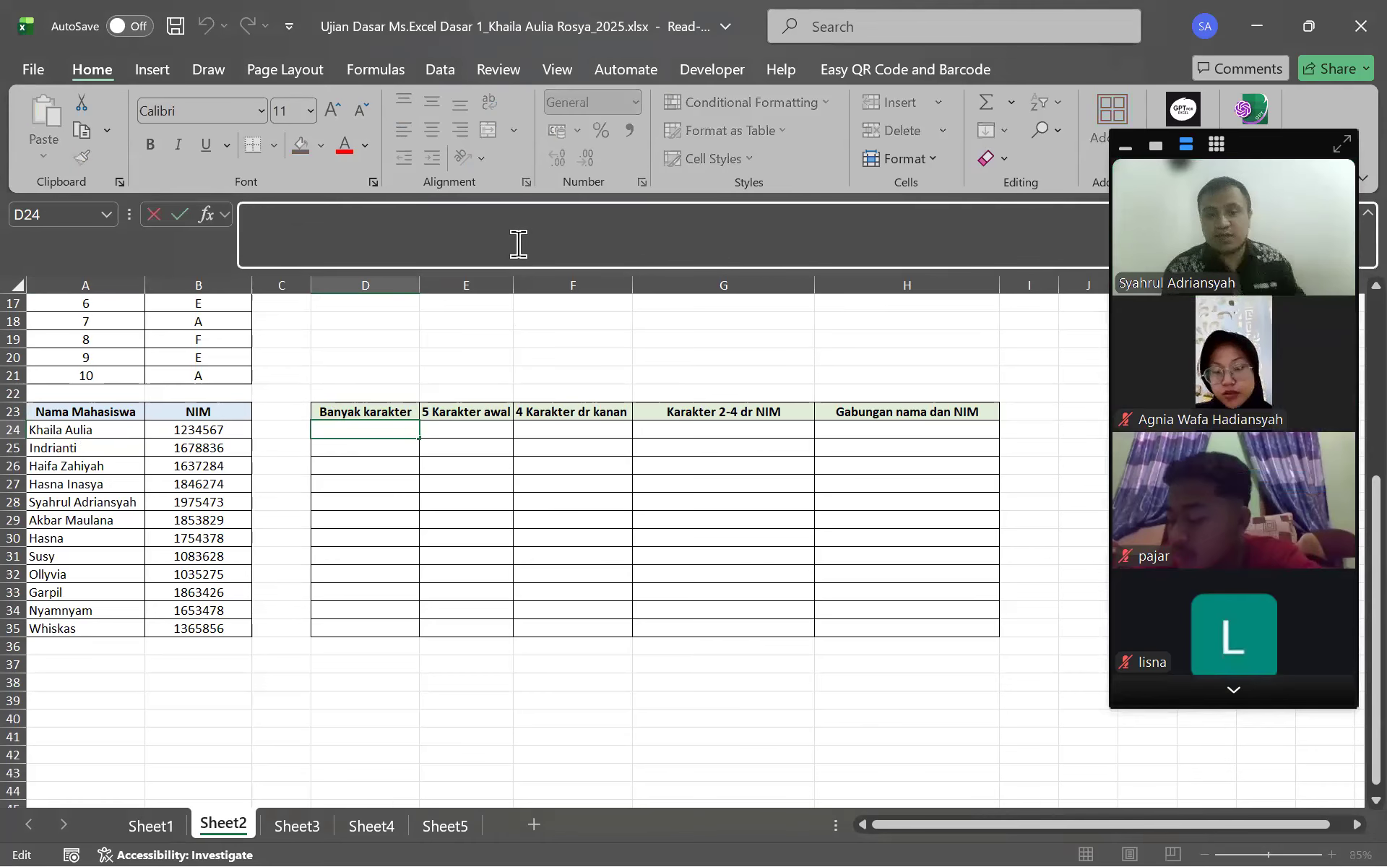
Try a LEN formula over the whole name range in D24, then undo it
text(=)
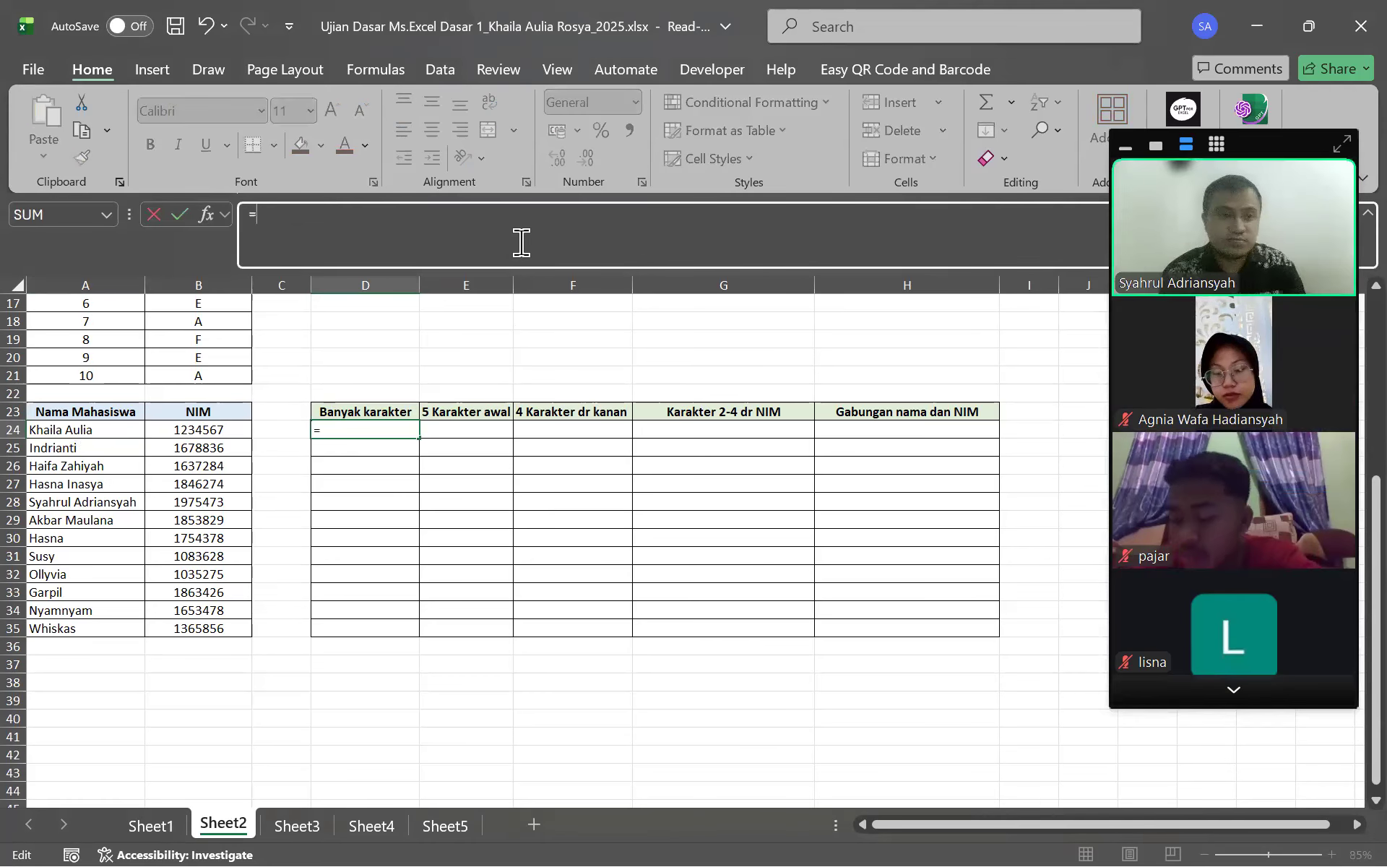
scroll(1282, 703, down, 5)
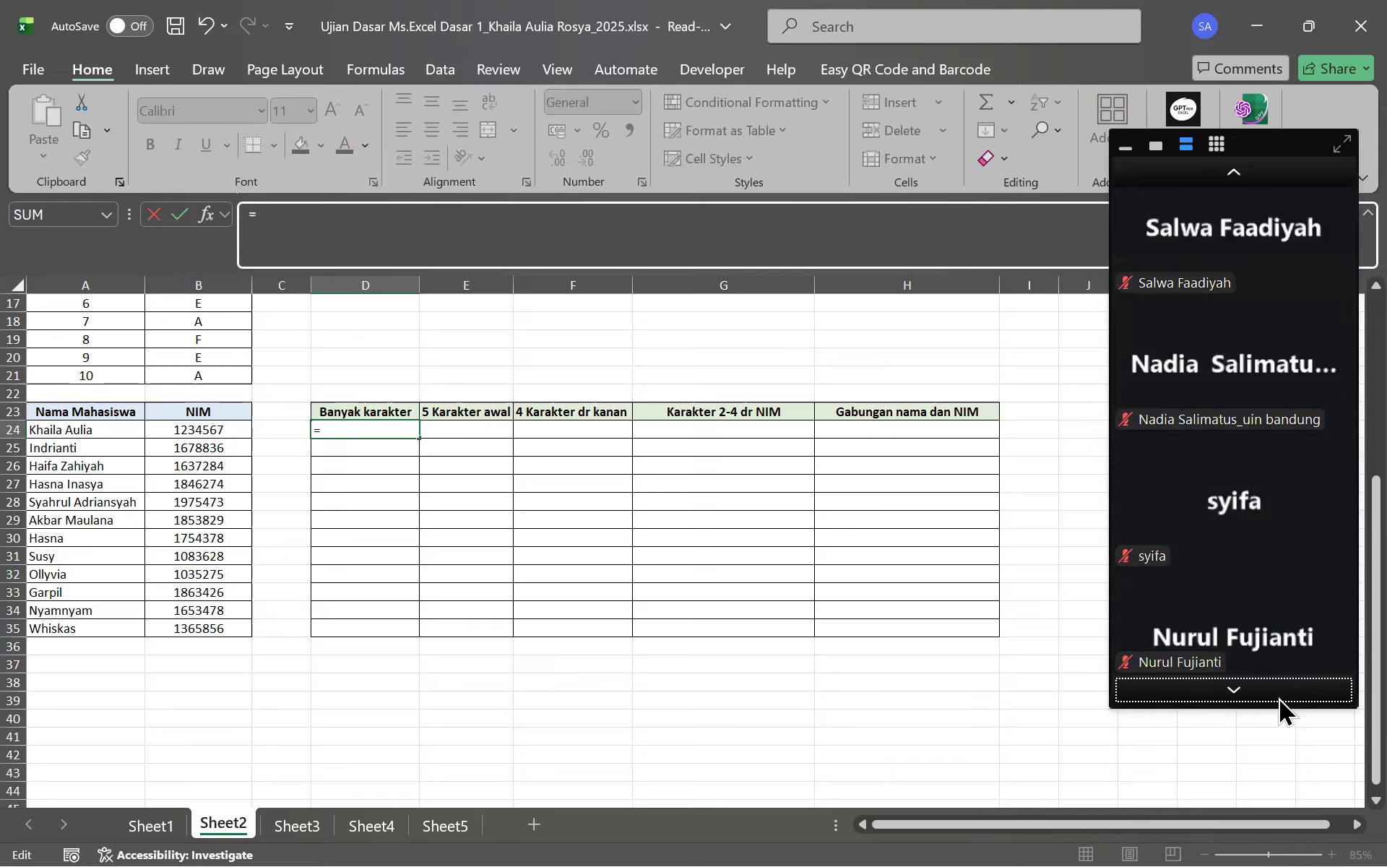
text(LEN)
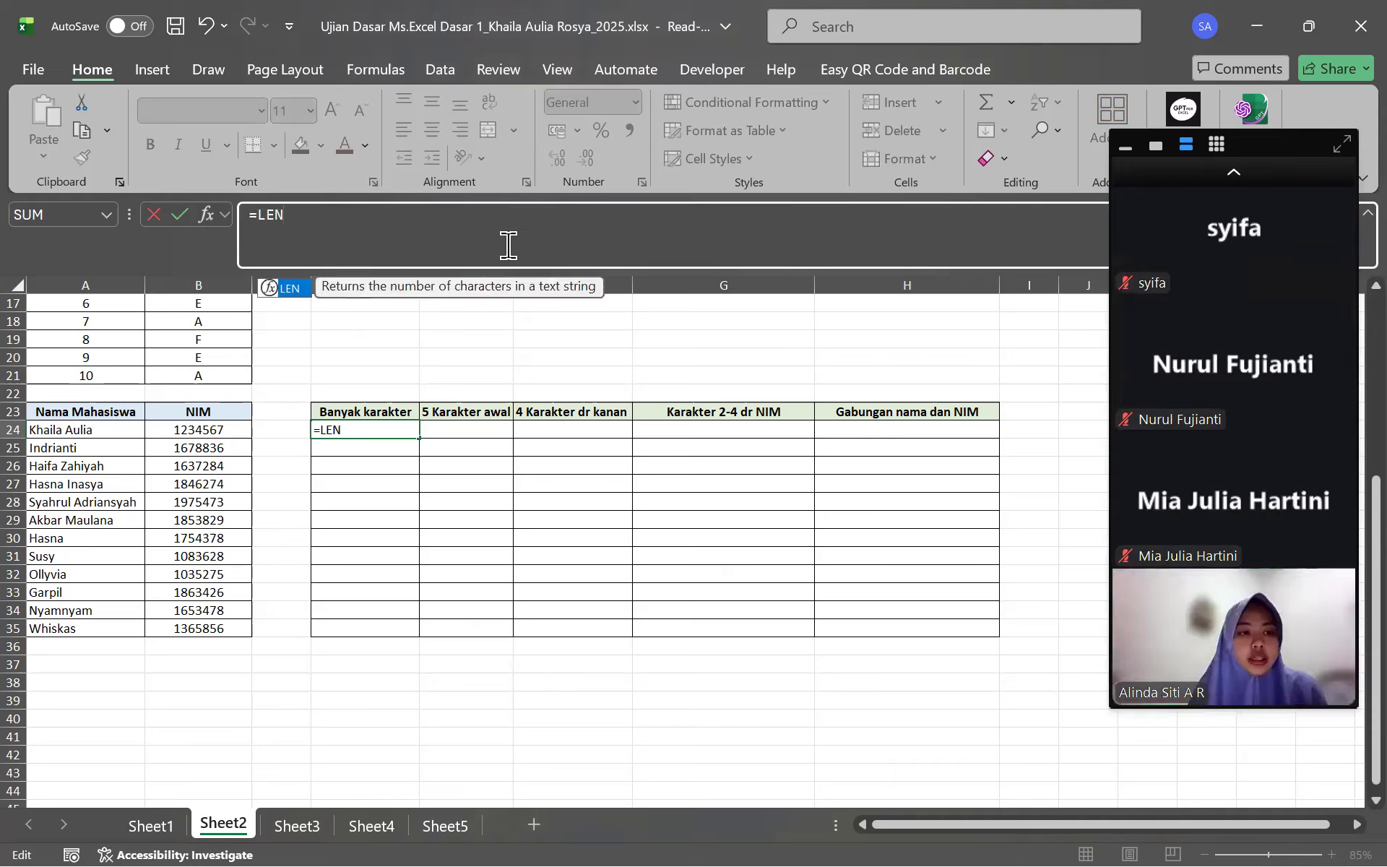
text(()
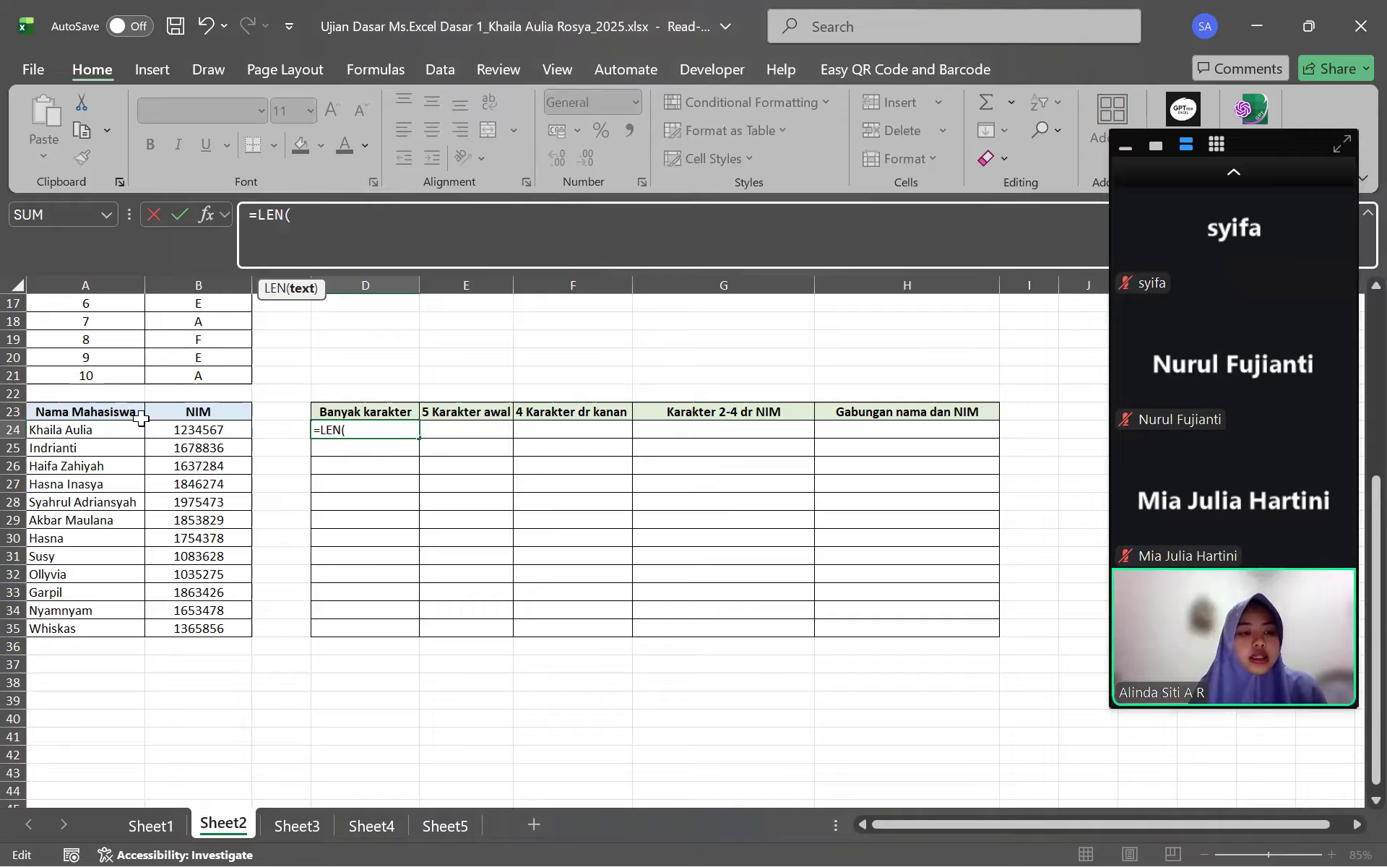
click(109, 424)
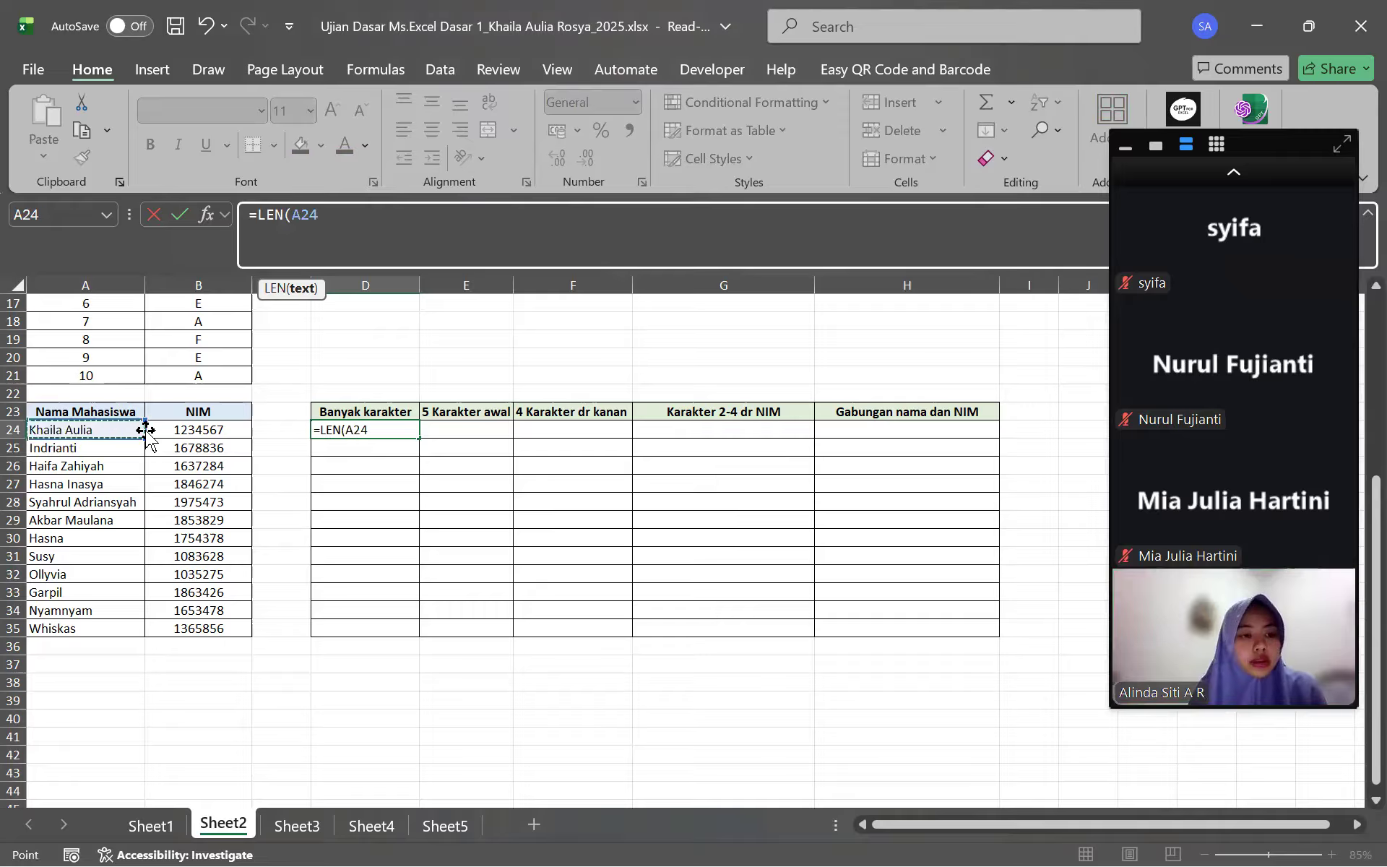
drag(139, 436, 108, 636)
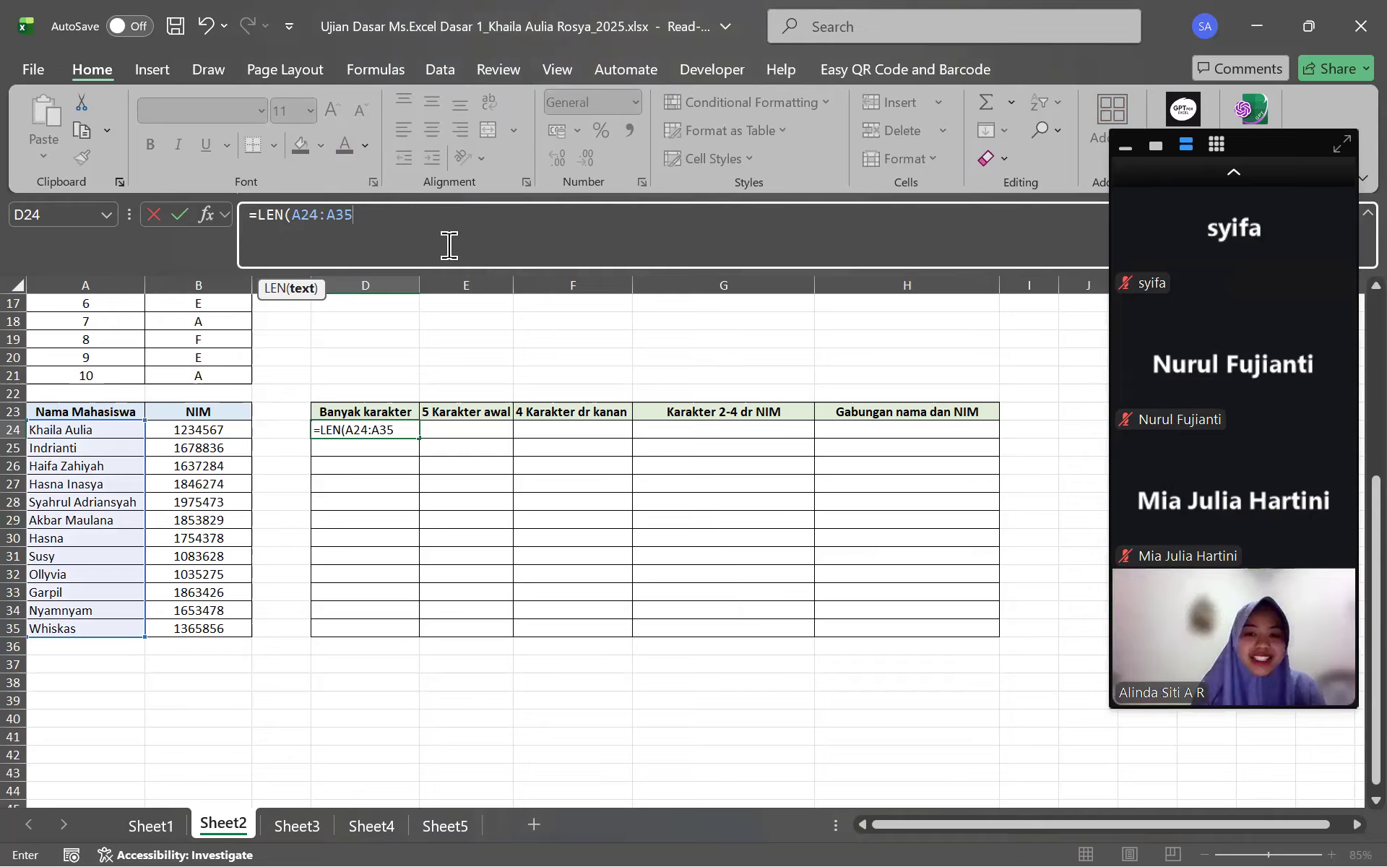
text())
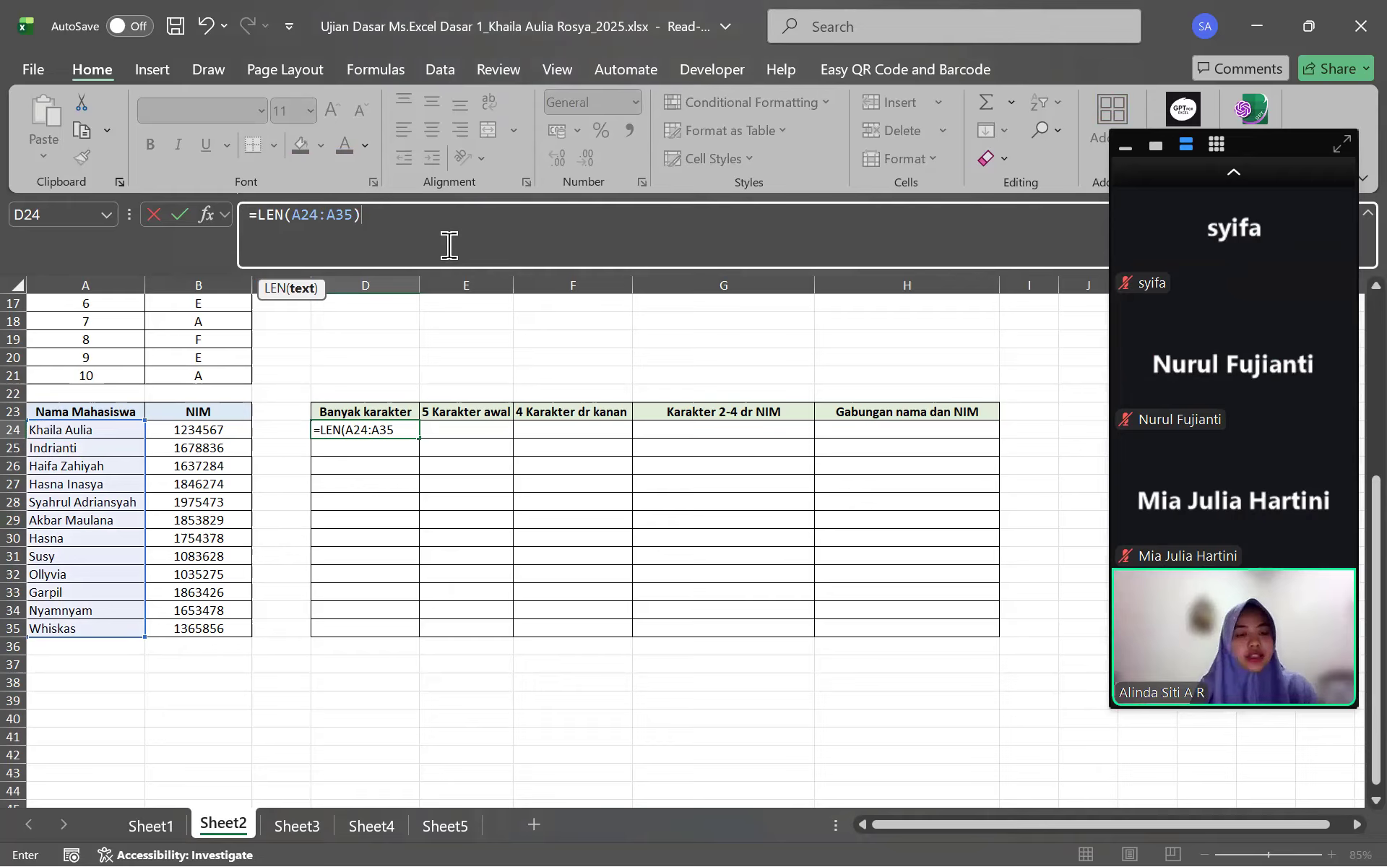
key(Return)
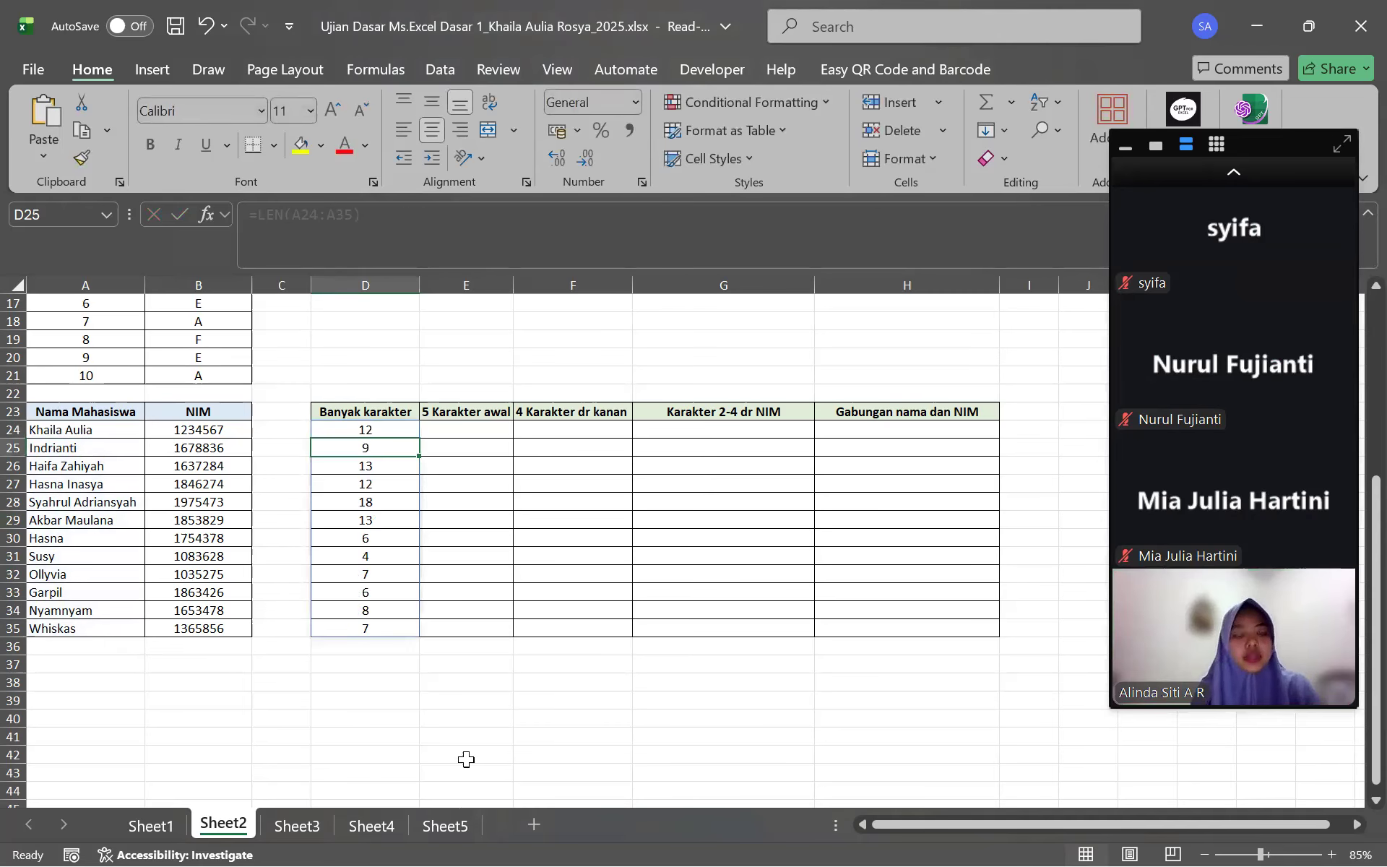
key(ctrl+z)
Enter =LEN(A24) in D24 and fill it down to D35, giving 12 down to 7
click(361, 246)
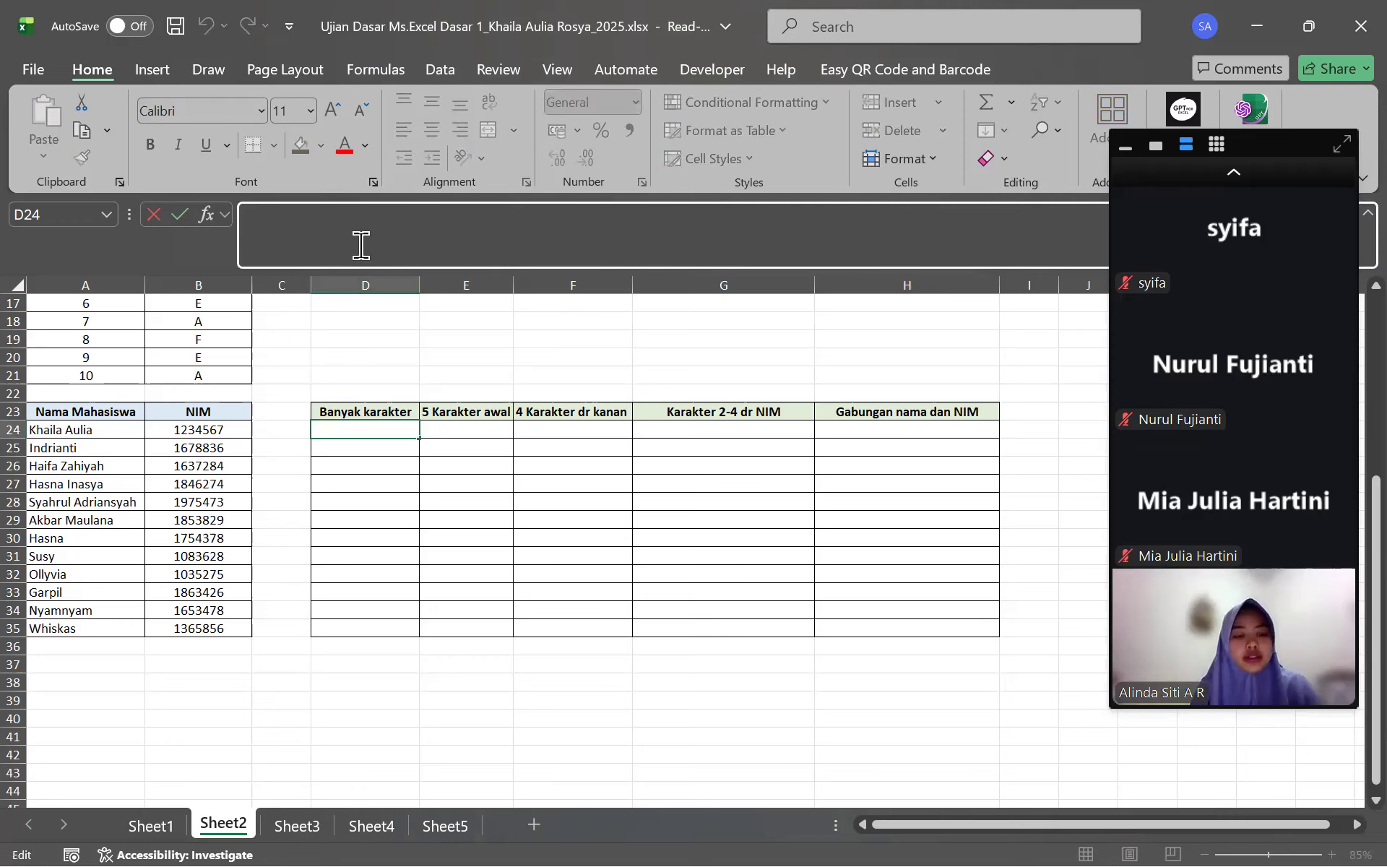
text(=LEN()
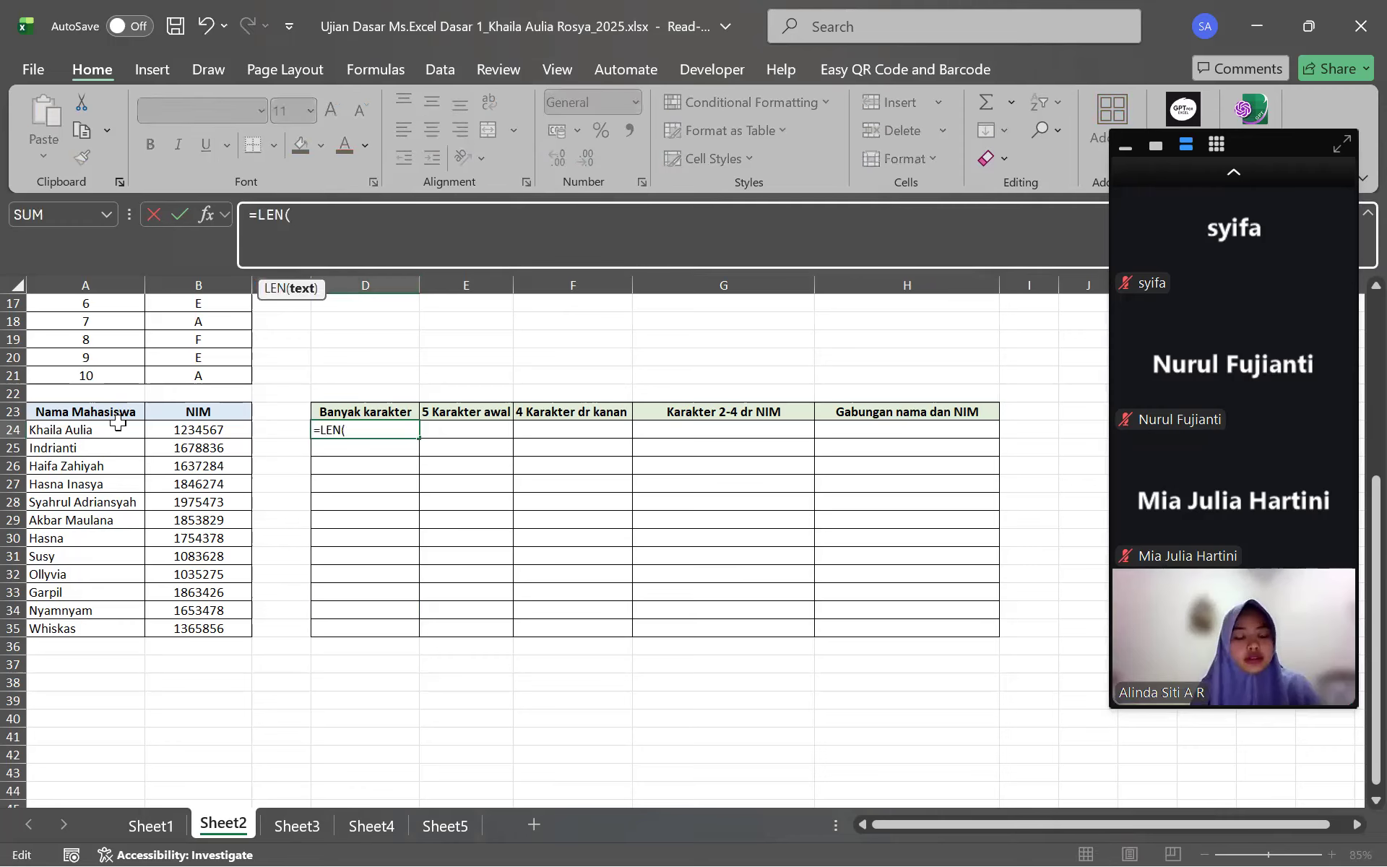
click(78, 428)
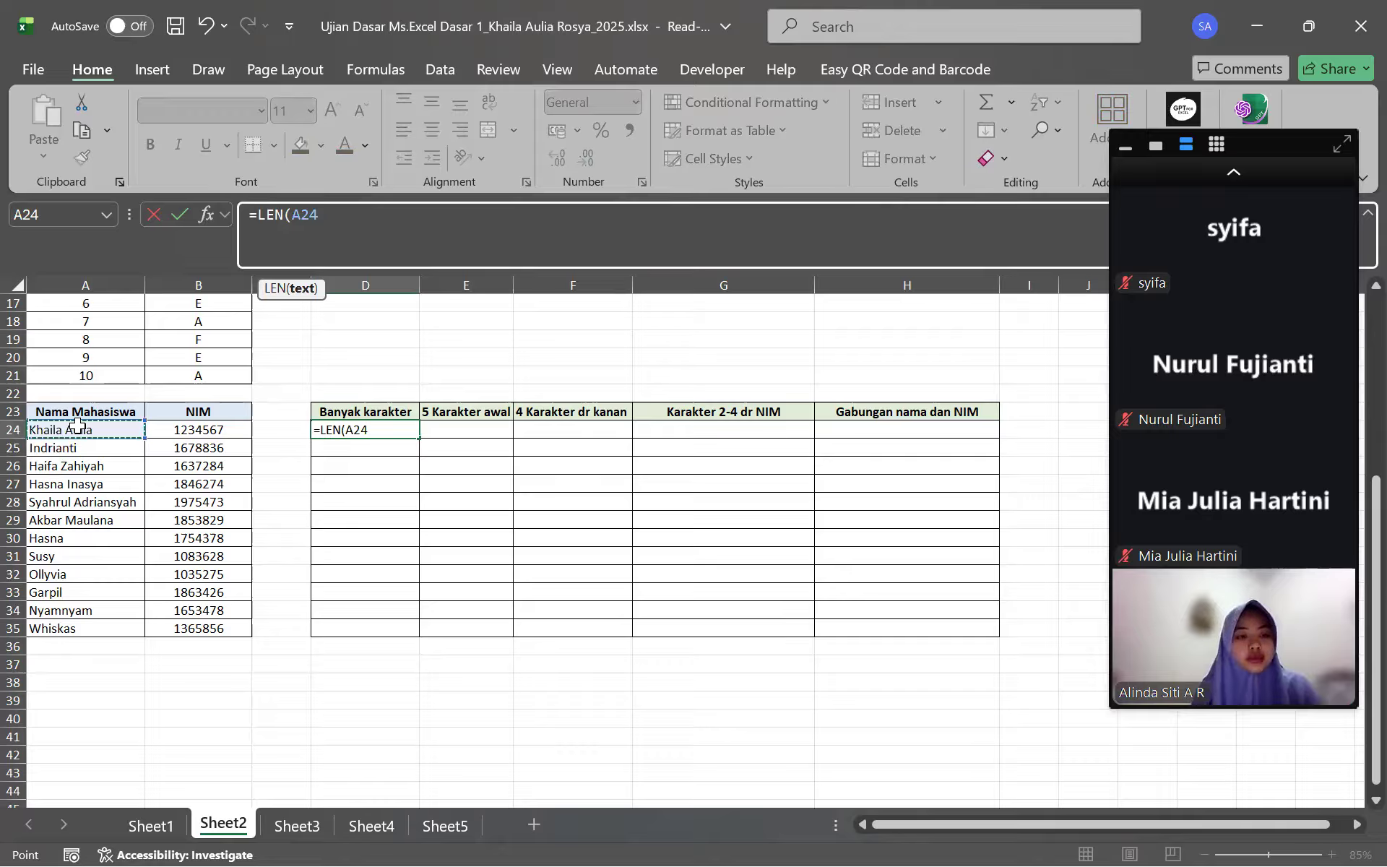
text())
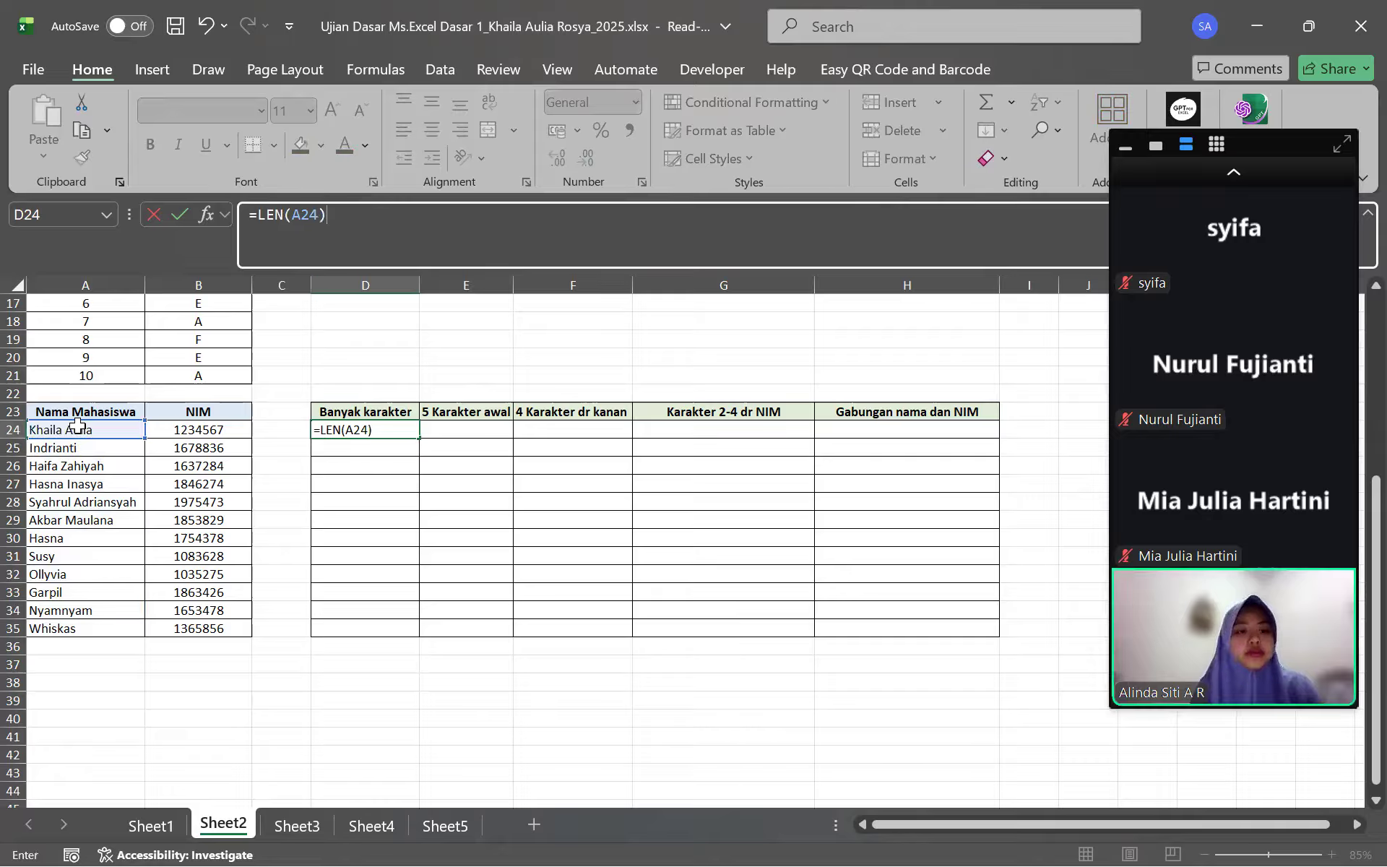
key(Return)
click(406, 432)
drag(419, 438, 396, 631)
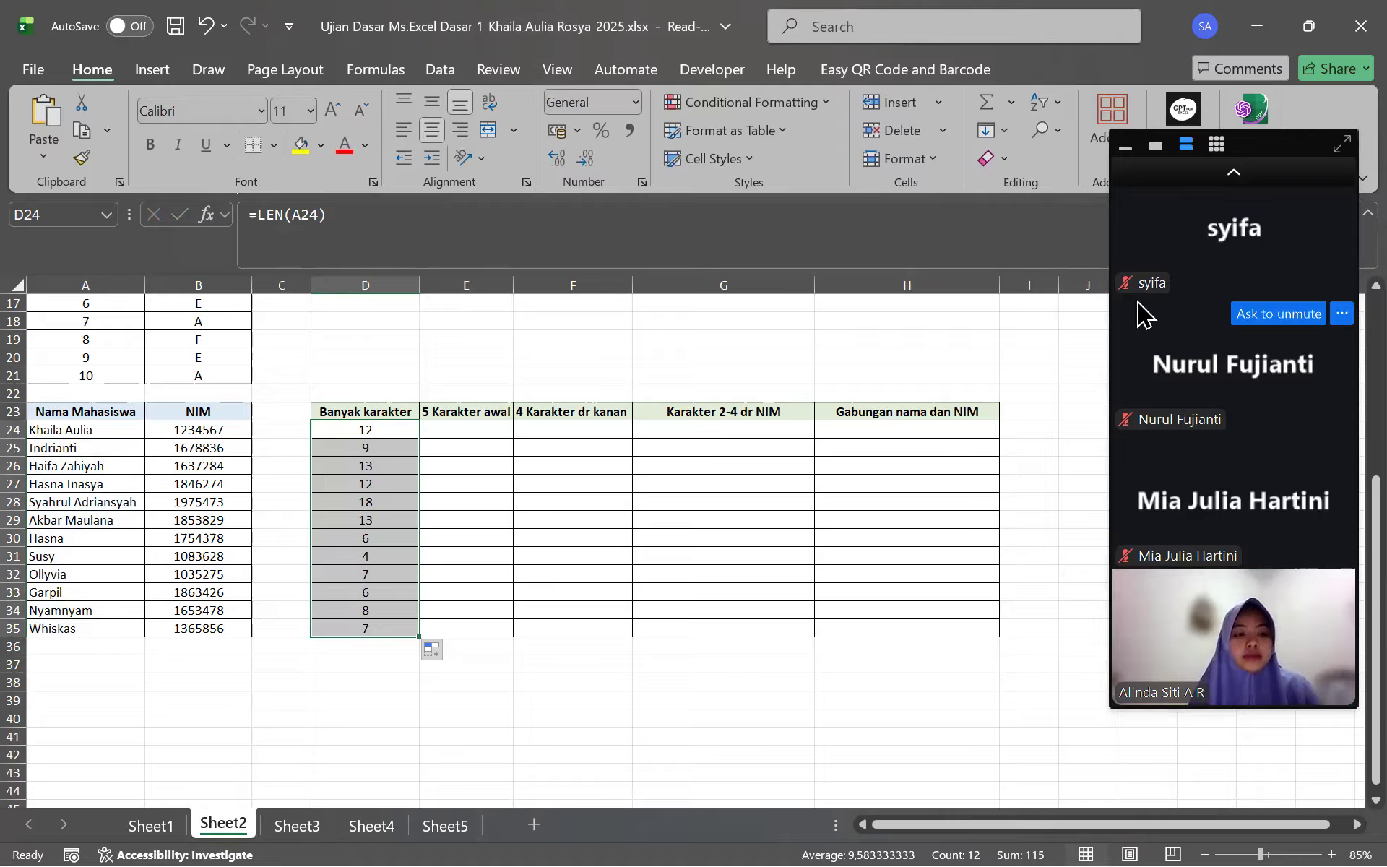
click(370, 430)
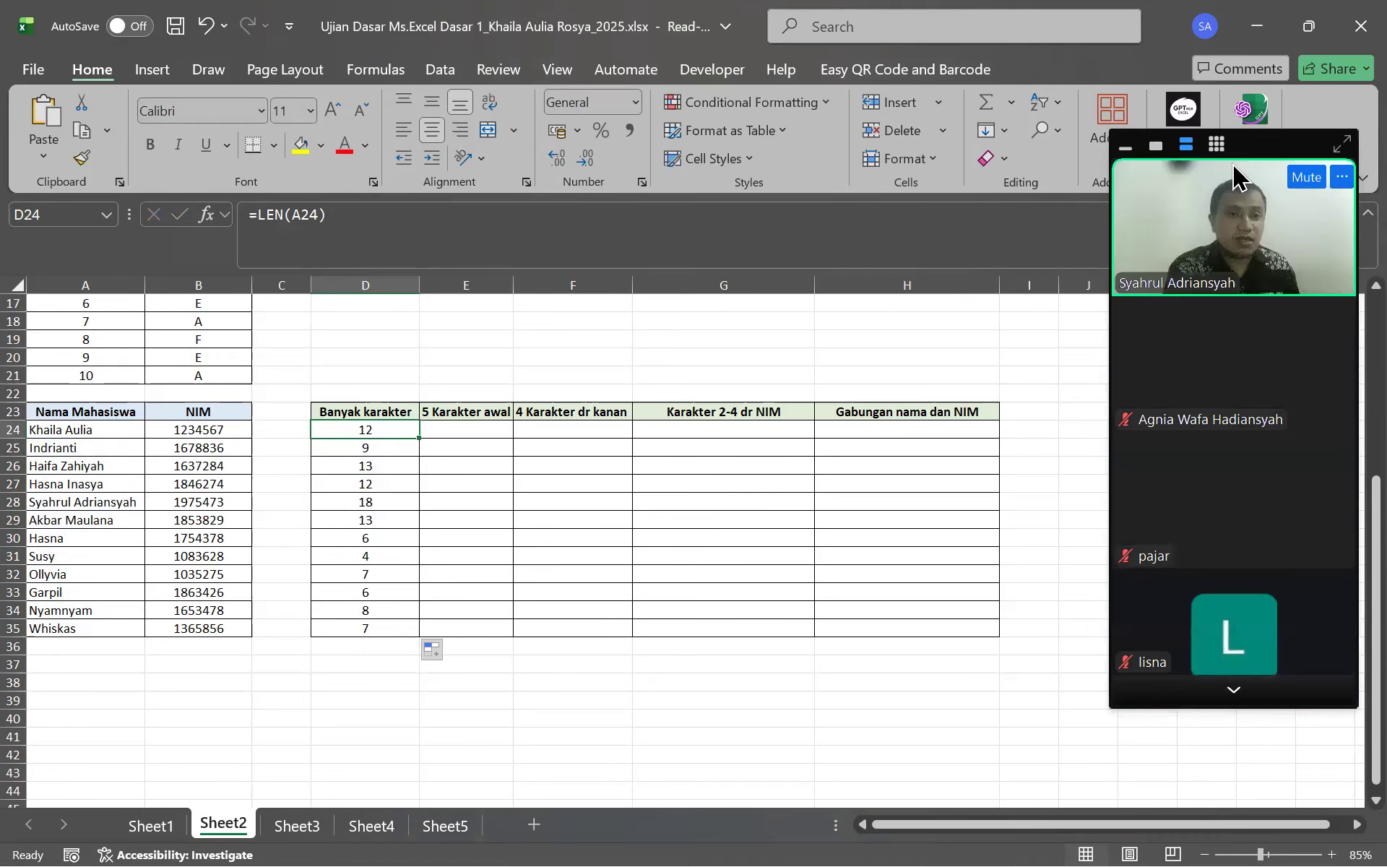
click(466, 431)
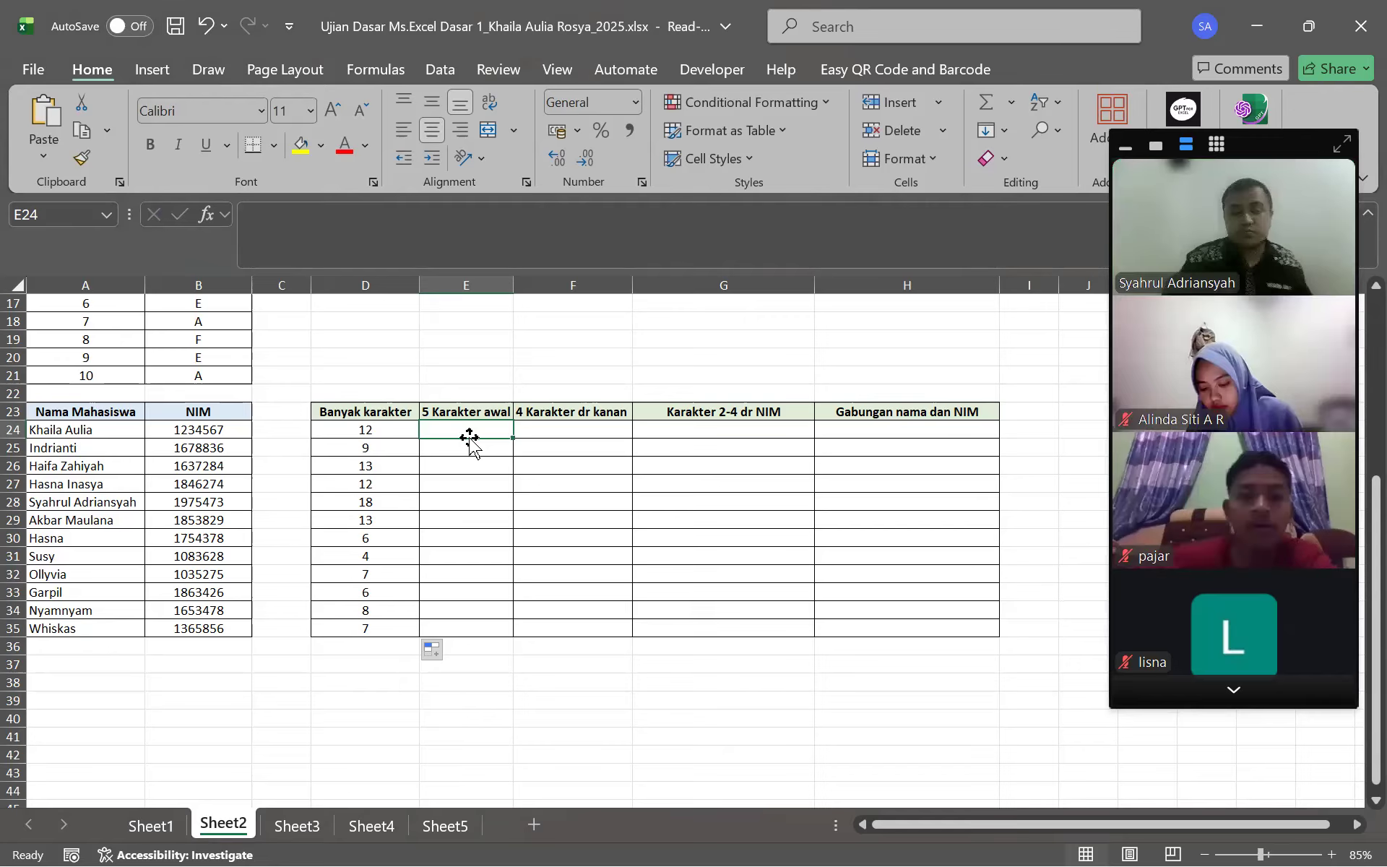
click(1234, 690)
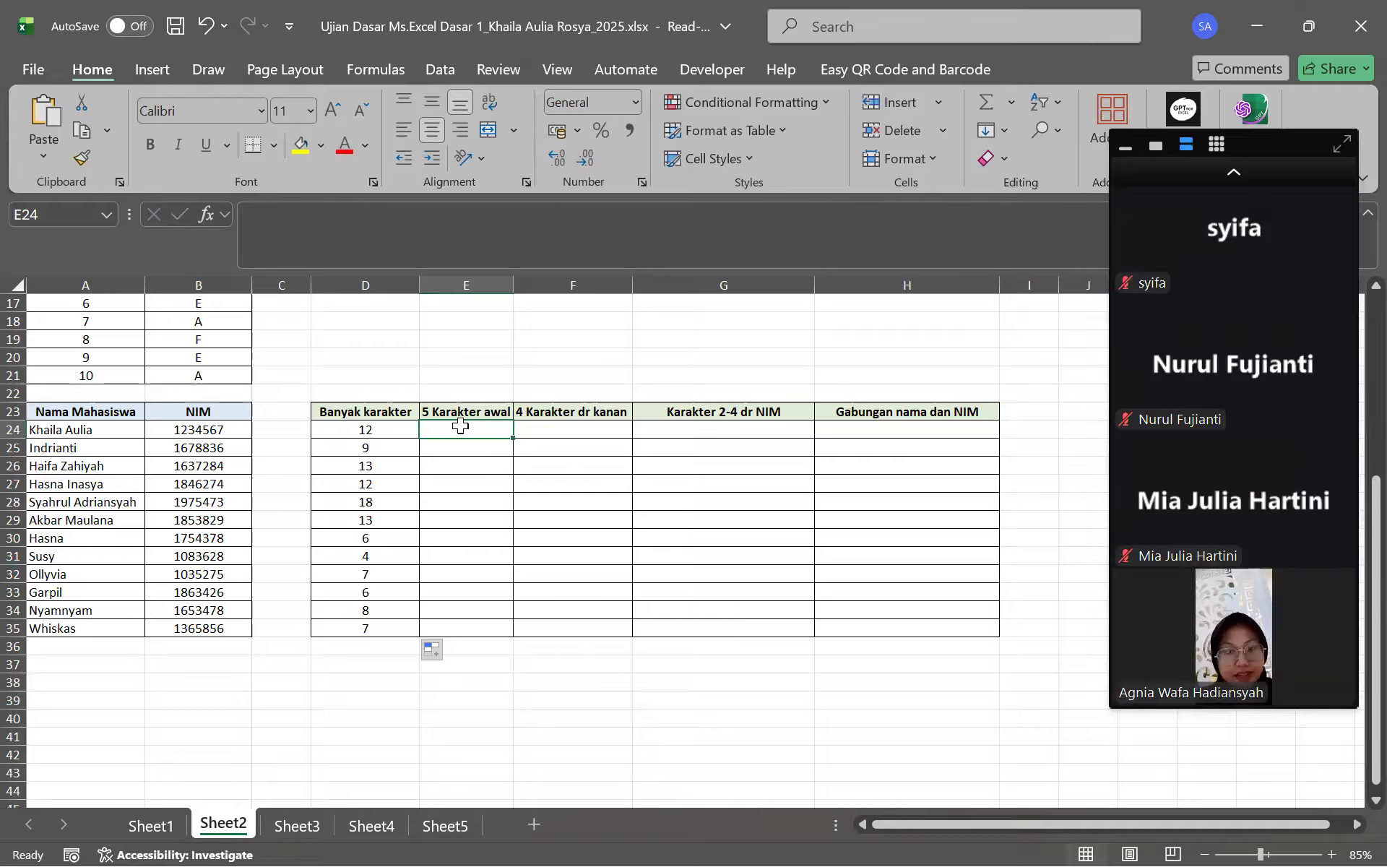
click(356, 239)
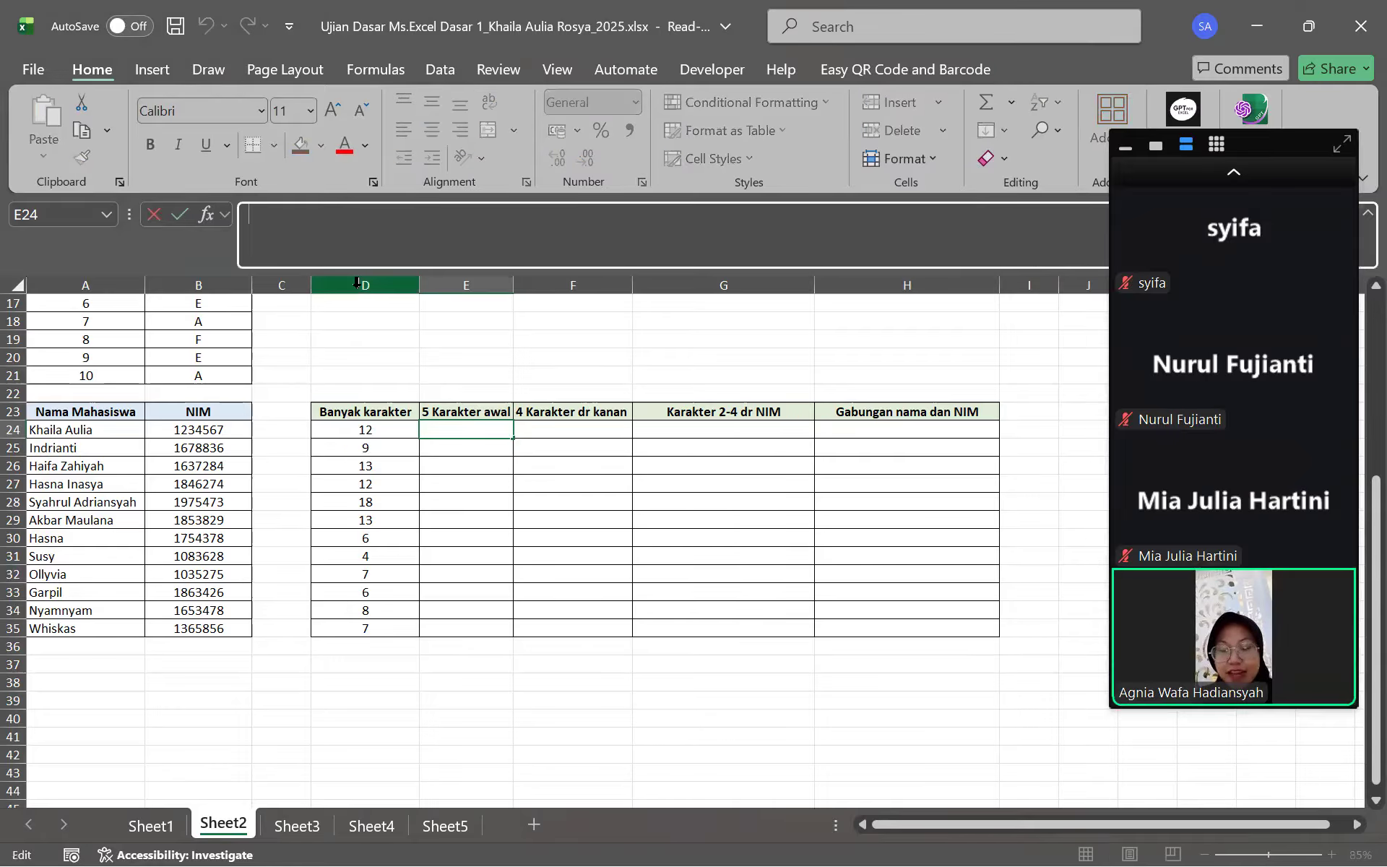
Type =LEFT( into cell E24
text(=)
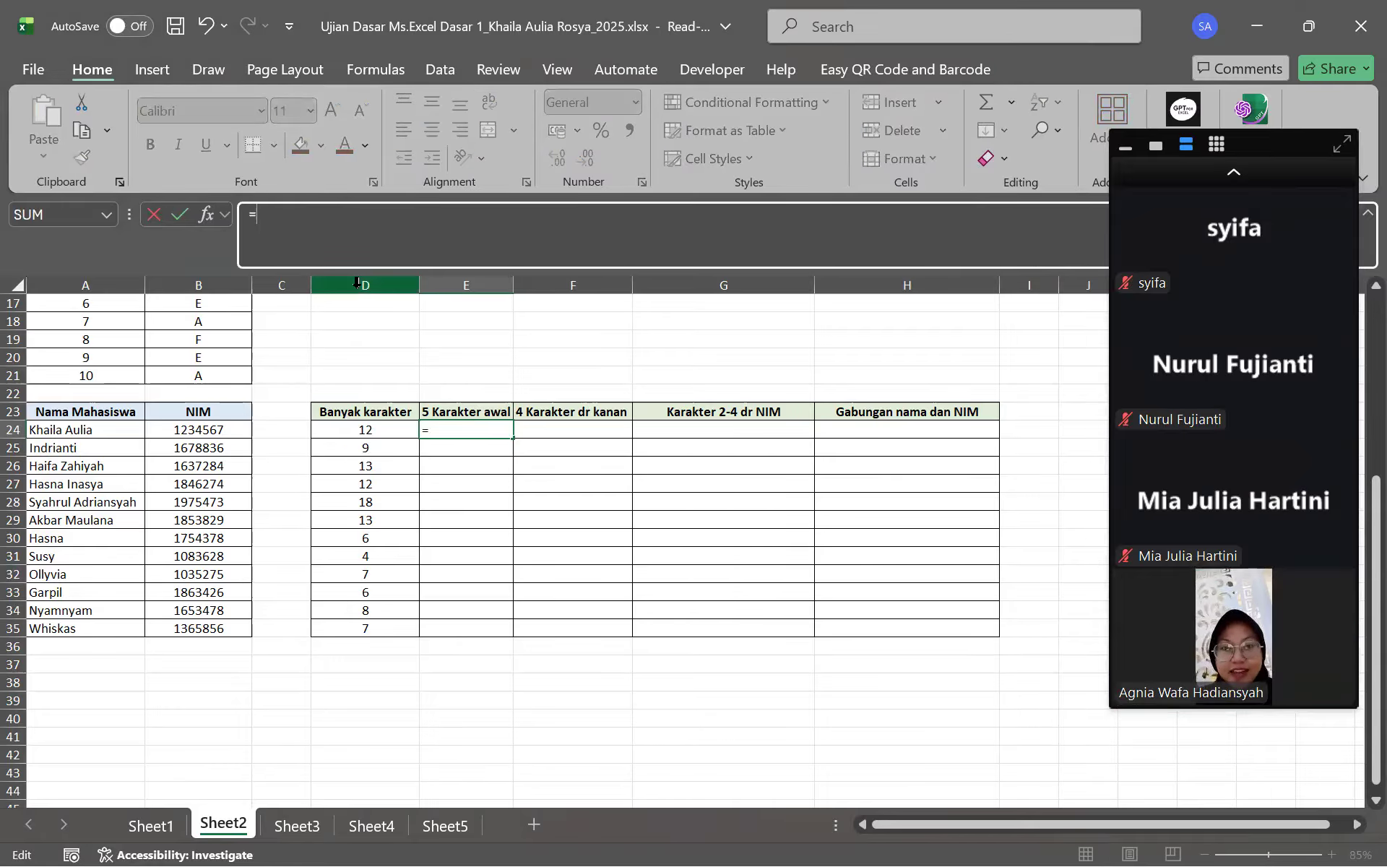
text(LEFT()
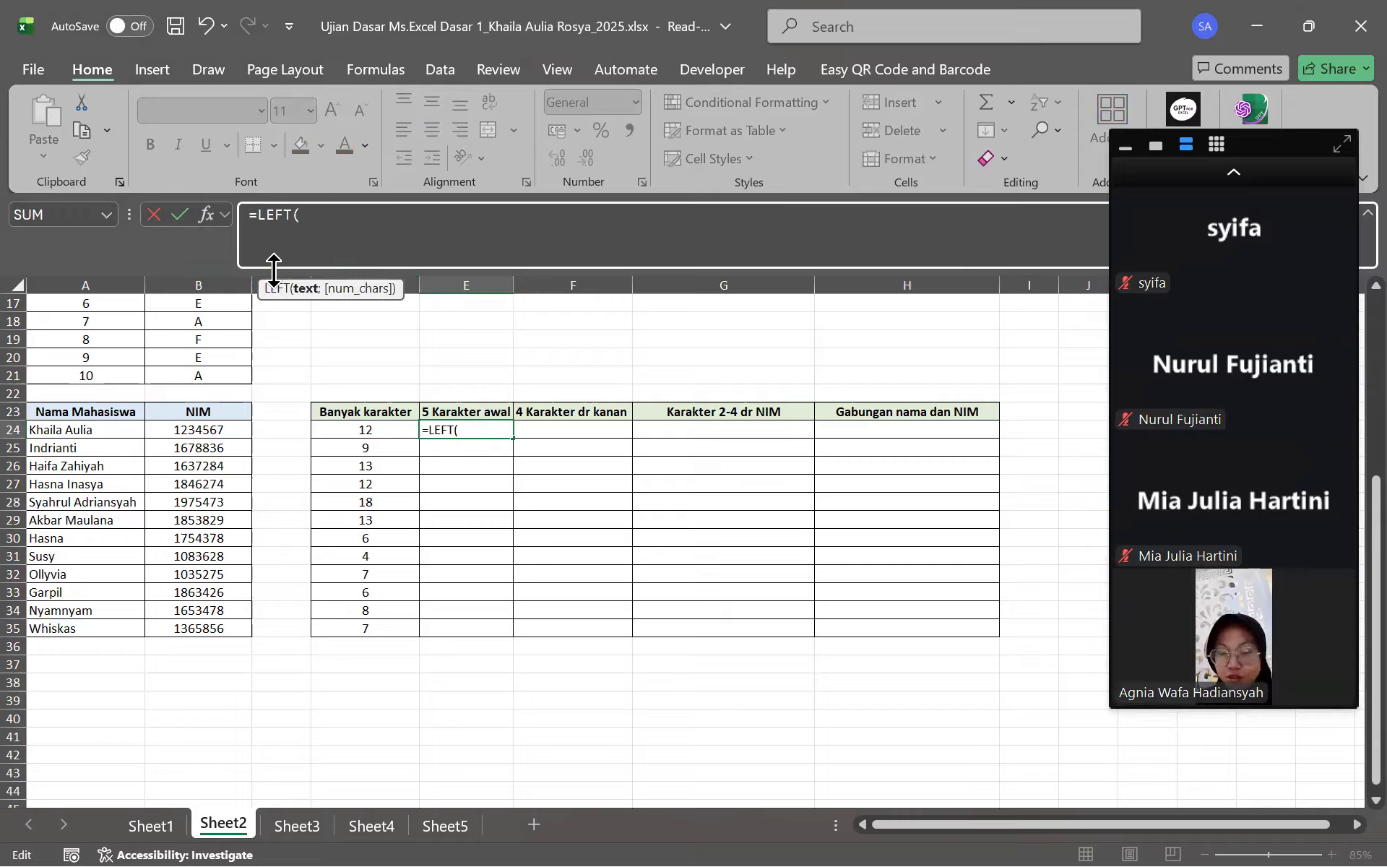
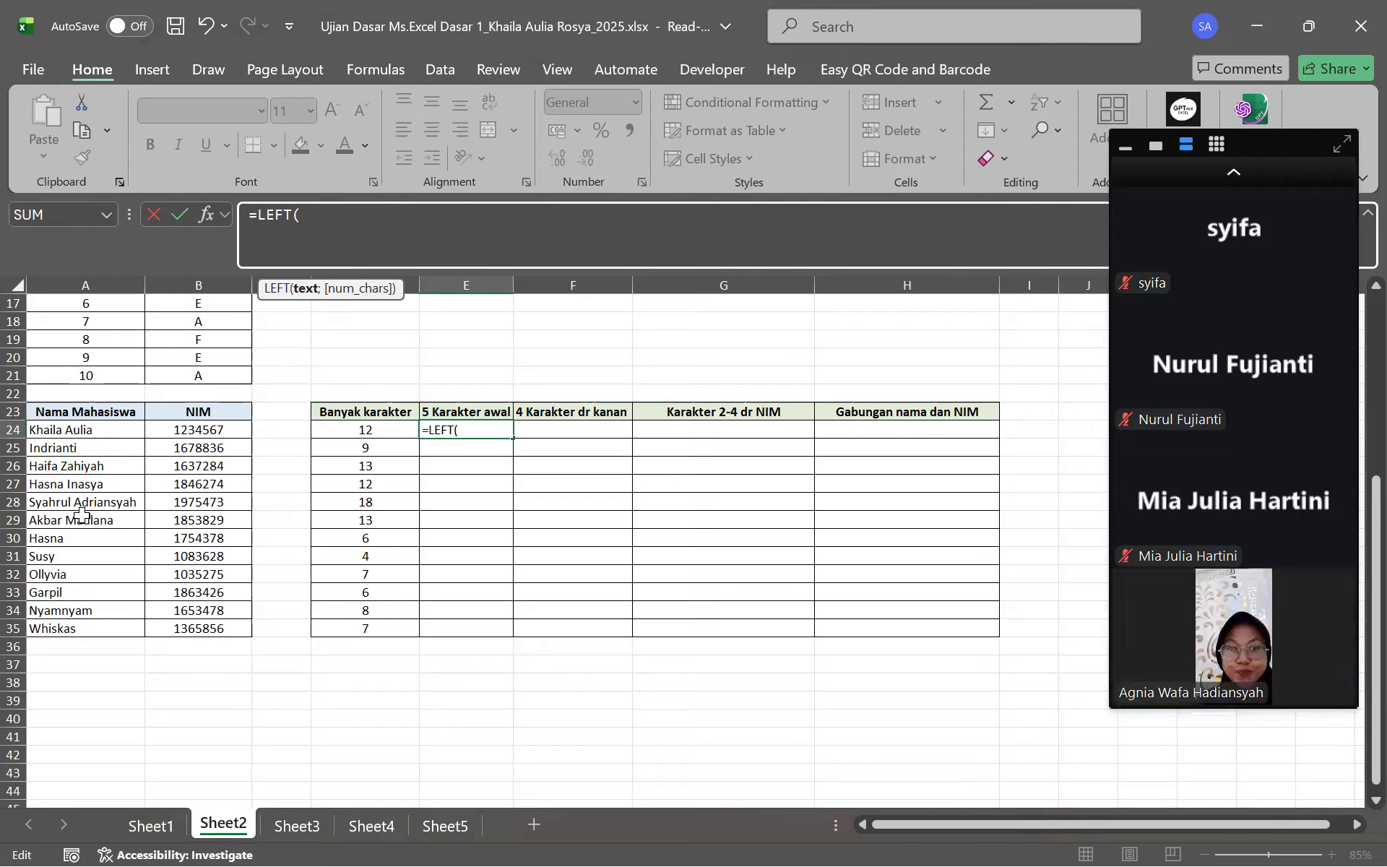
Complete E24's formula as =LEFT(A24) using the first student's name
click(106, 429)
text(;)
click(410, 219)
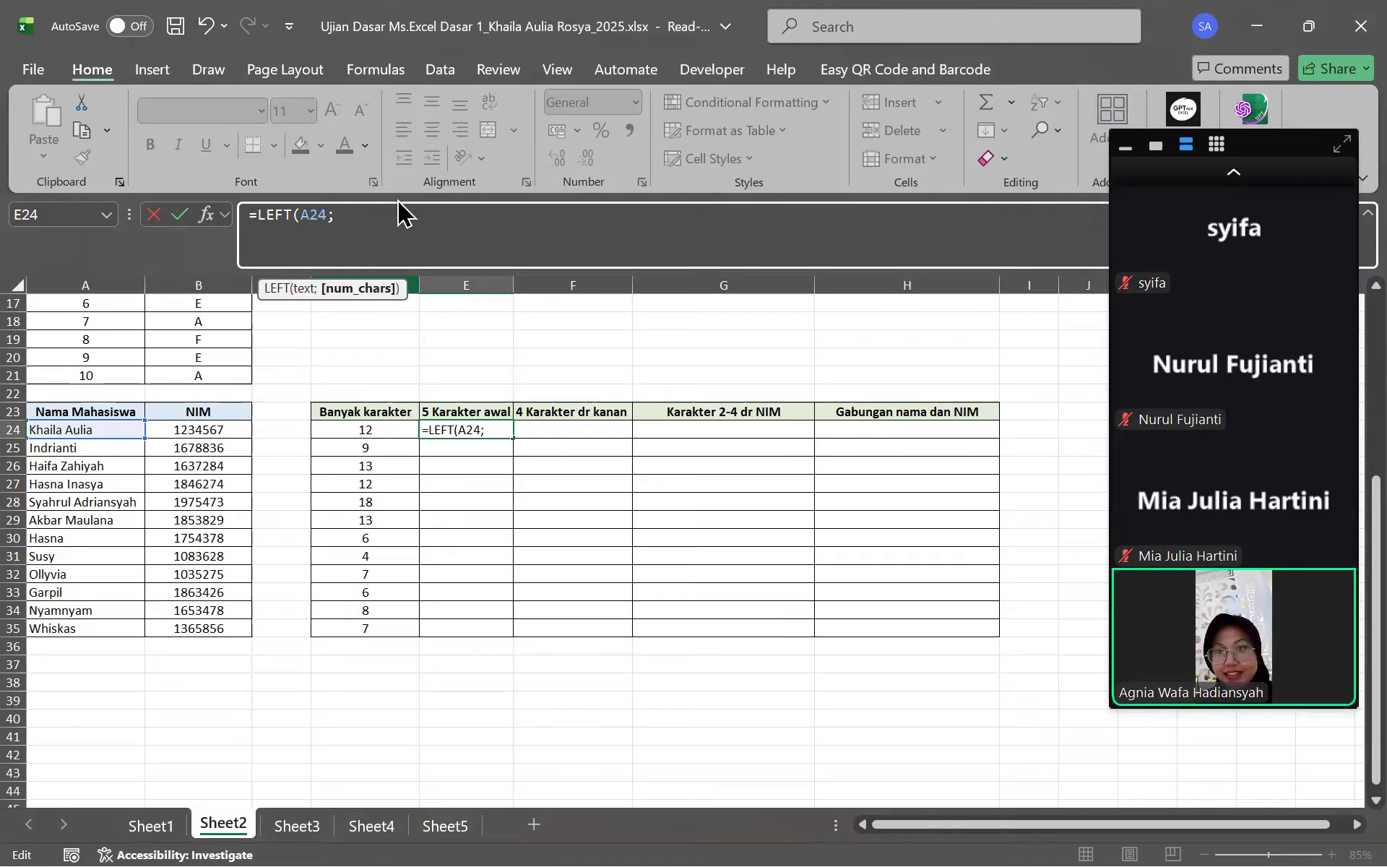
key(BackSpace)
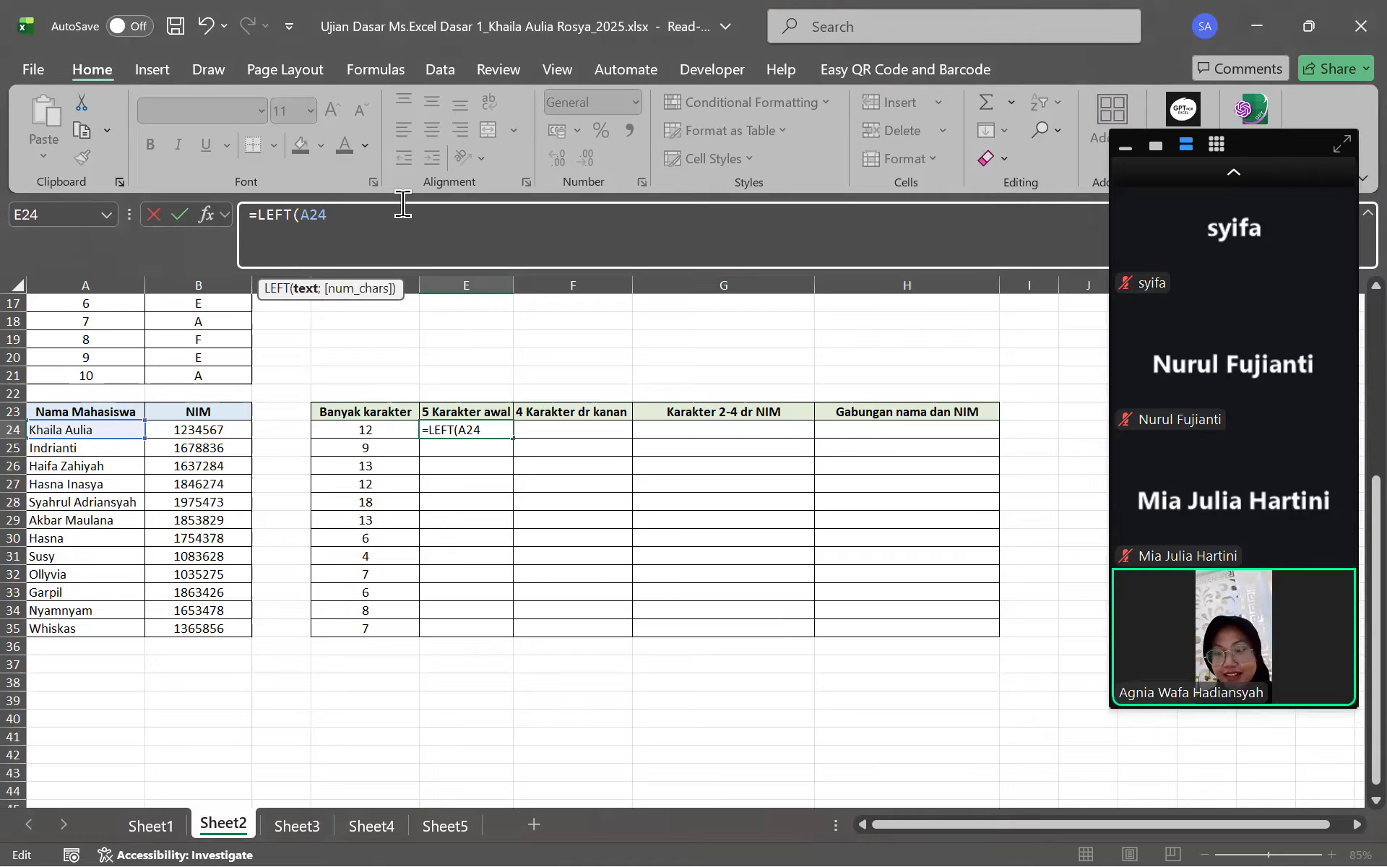
text())
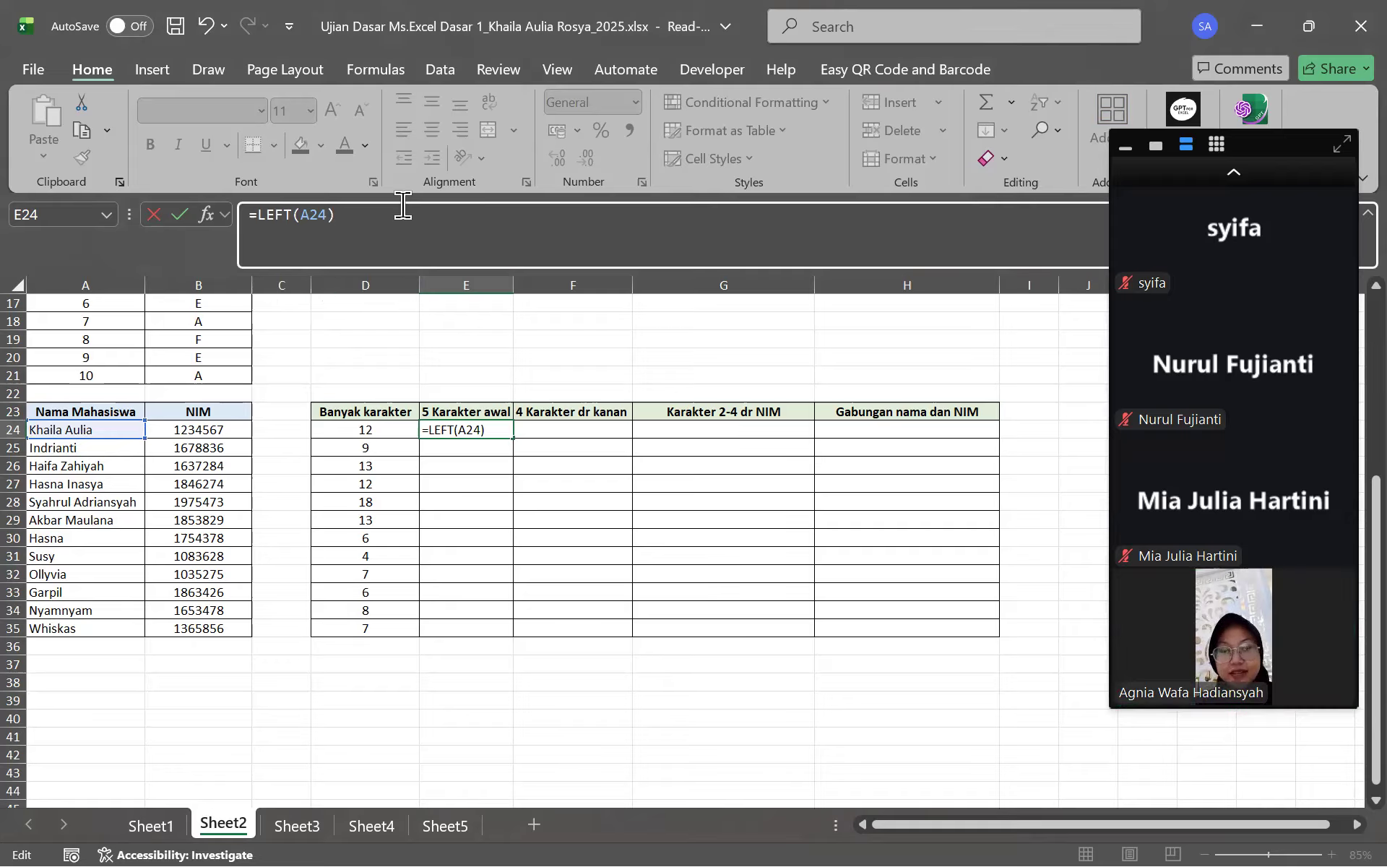
key(Return)
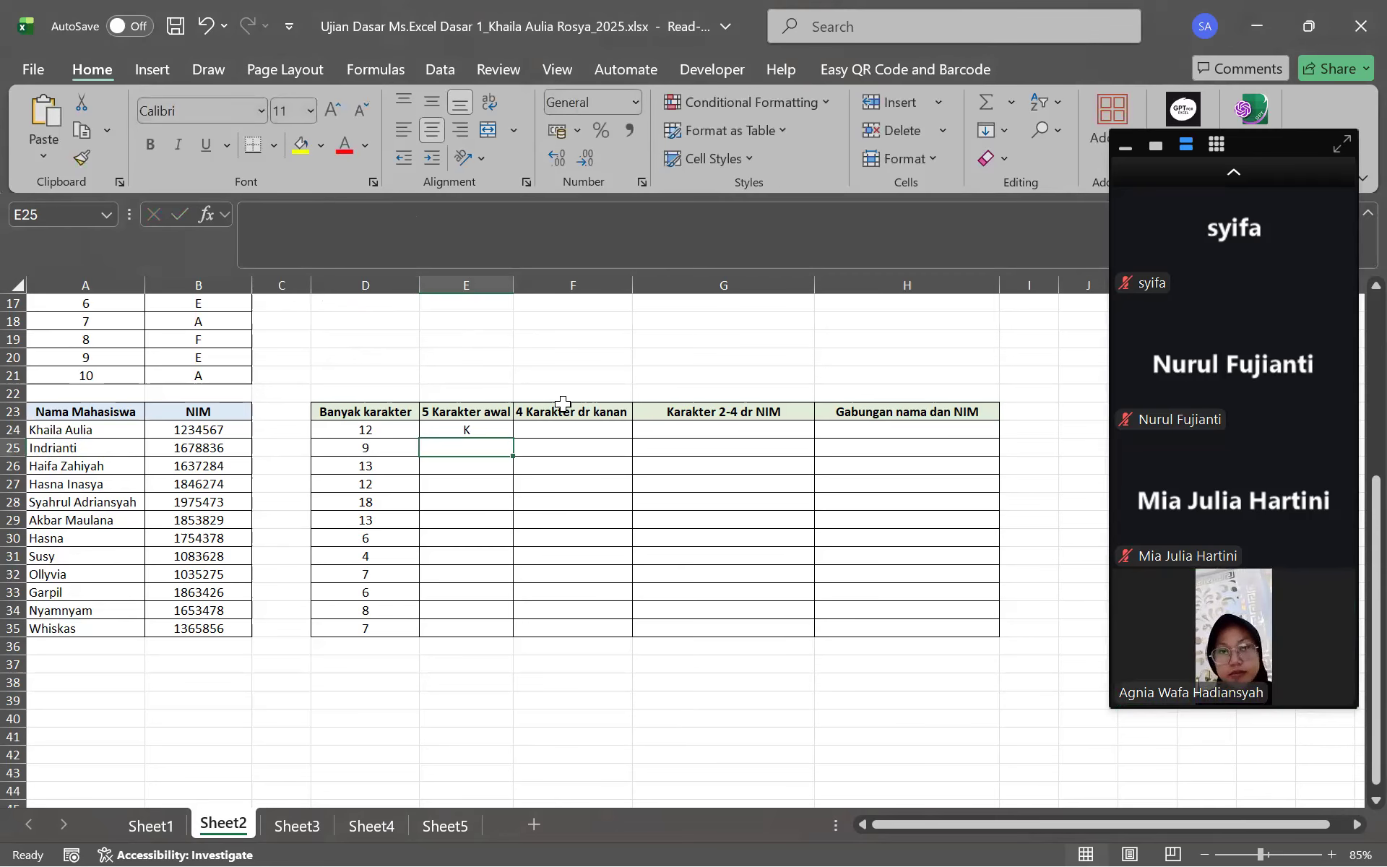
Change E24 to =LEFT(A24;5) and fill it down to E35
click(470, 430)
click(413, 261)
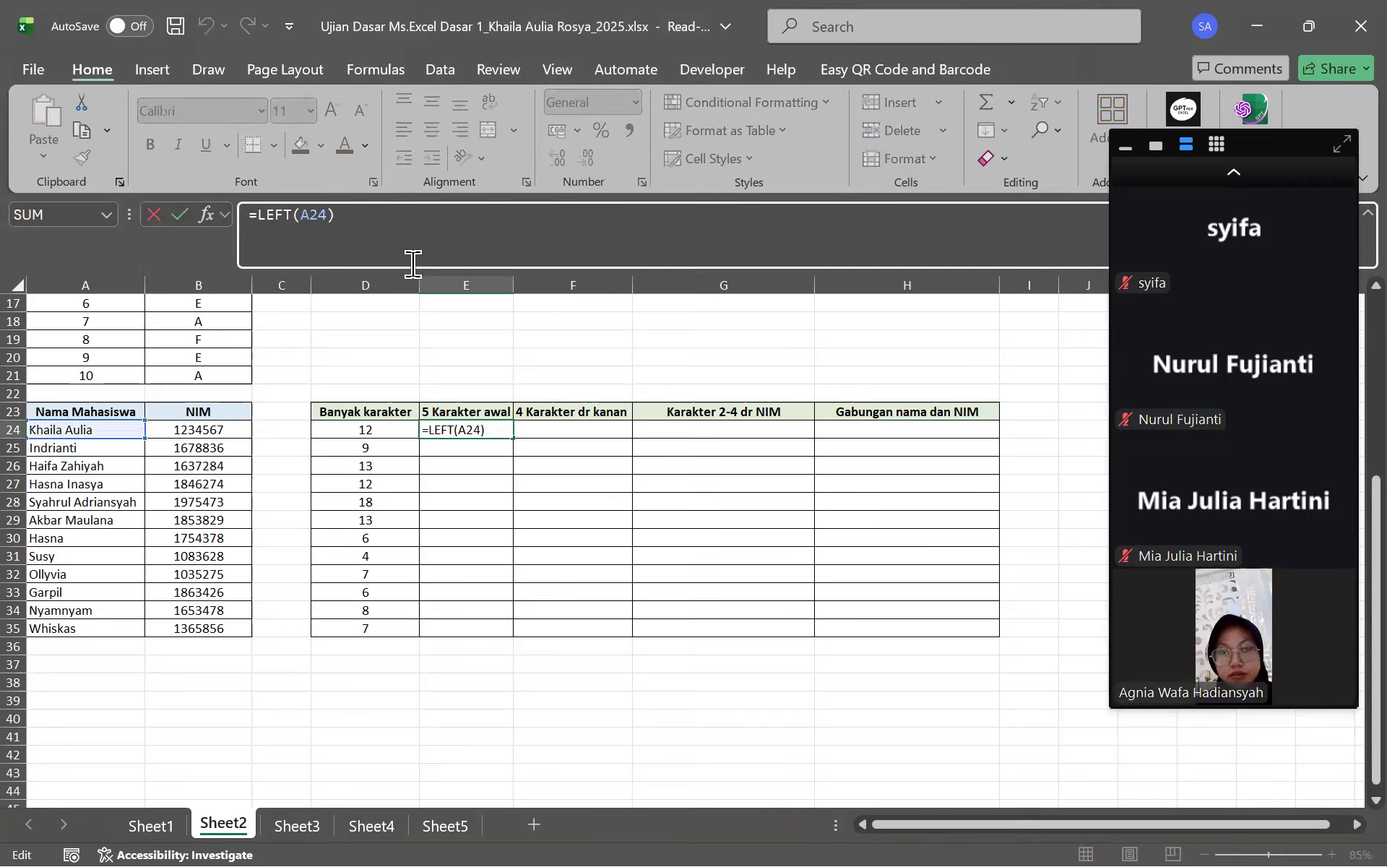
key(BackSpace)
text(;)
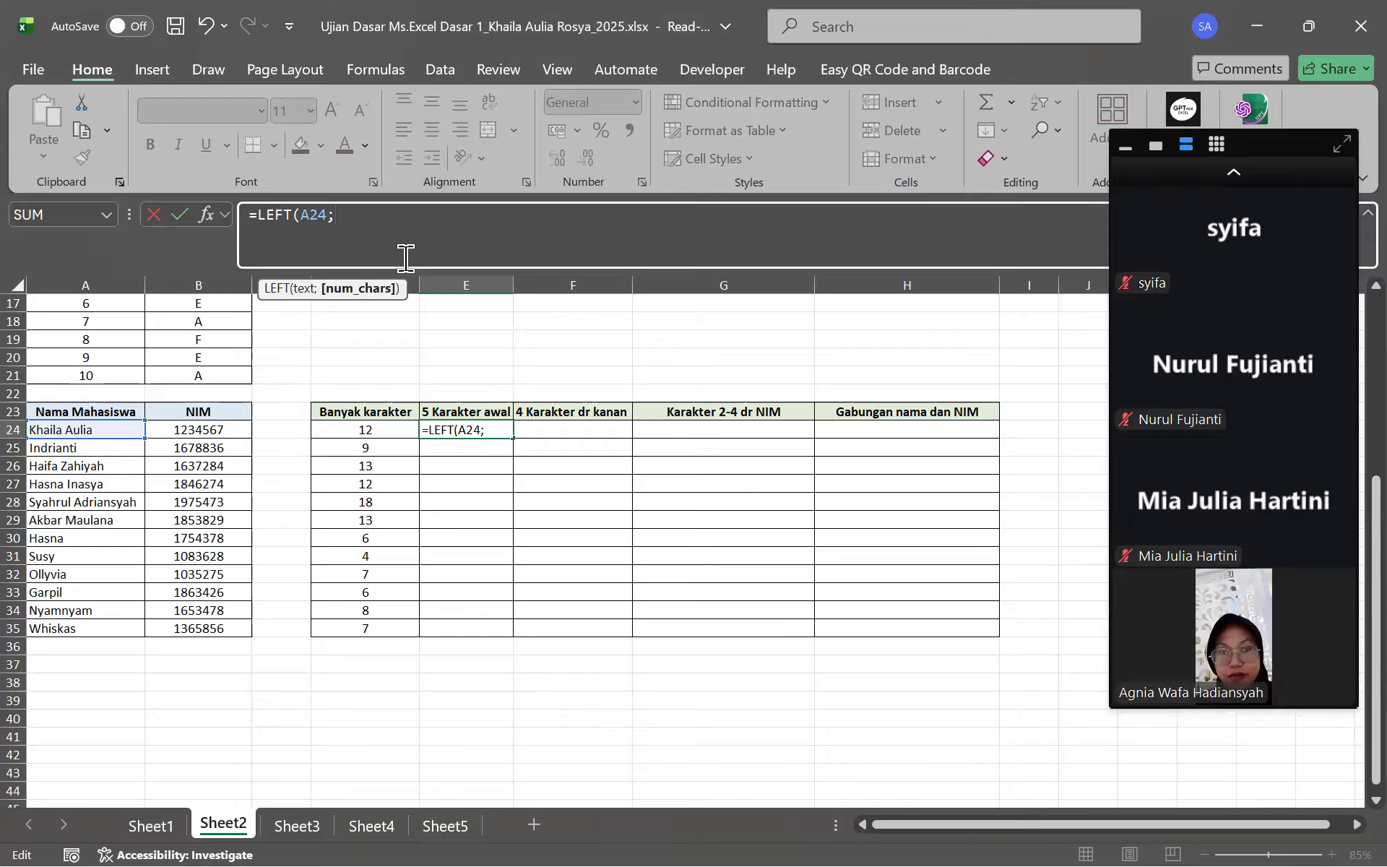
text(5)
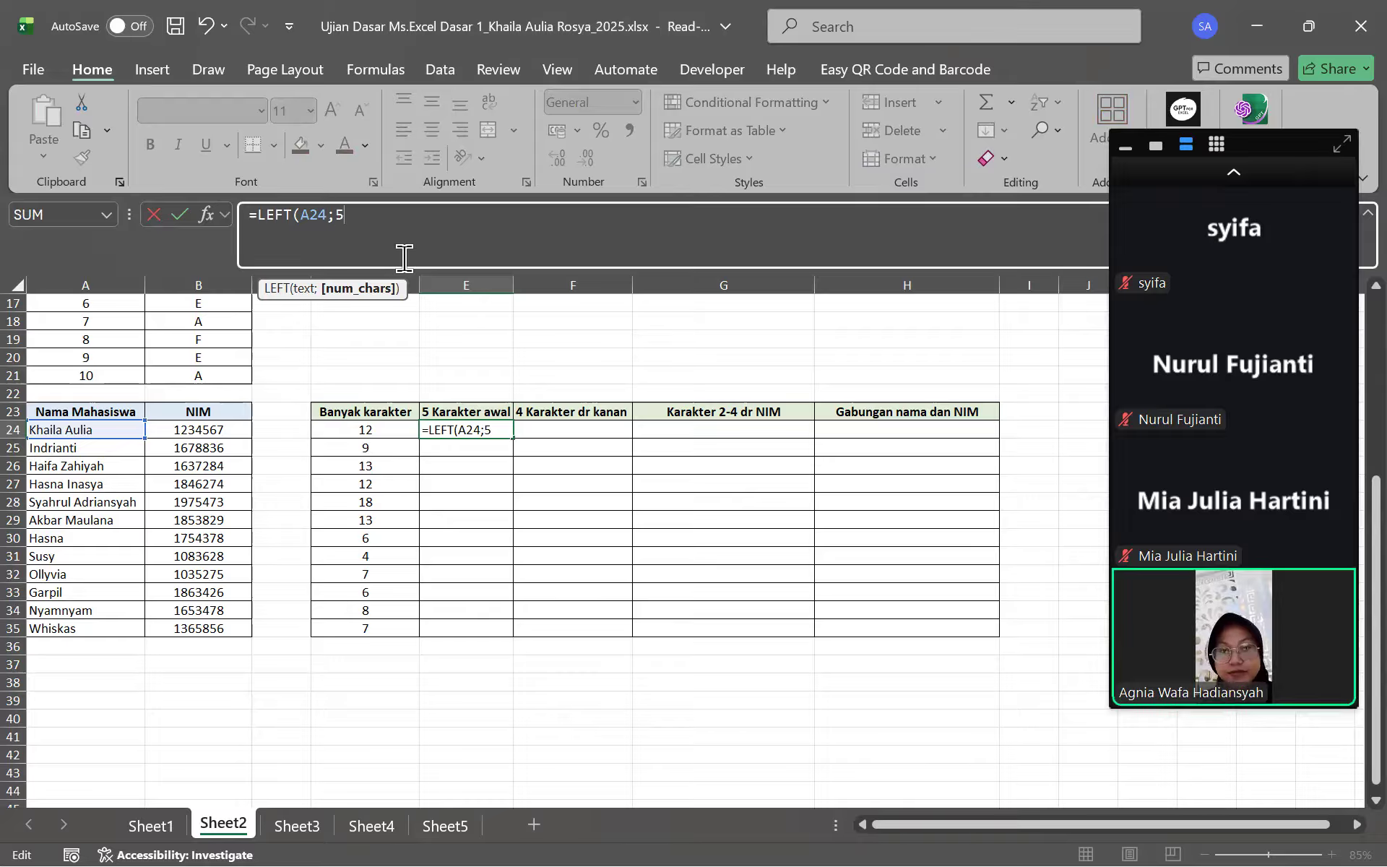
text())
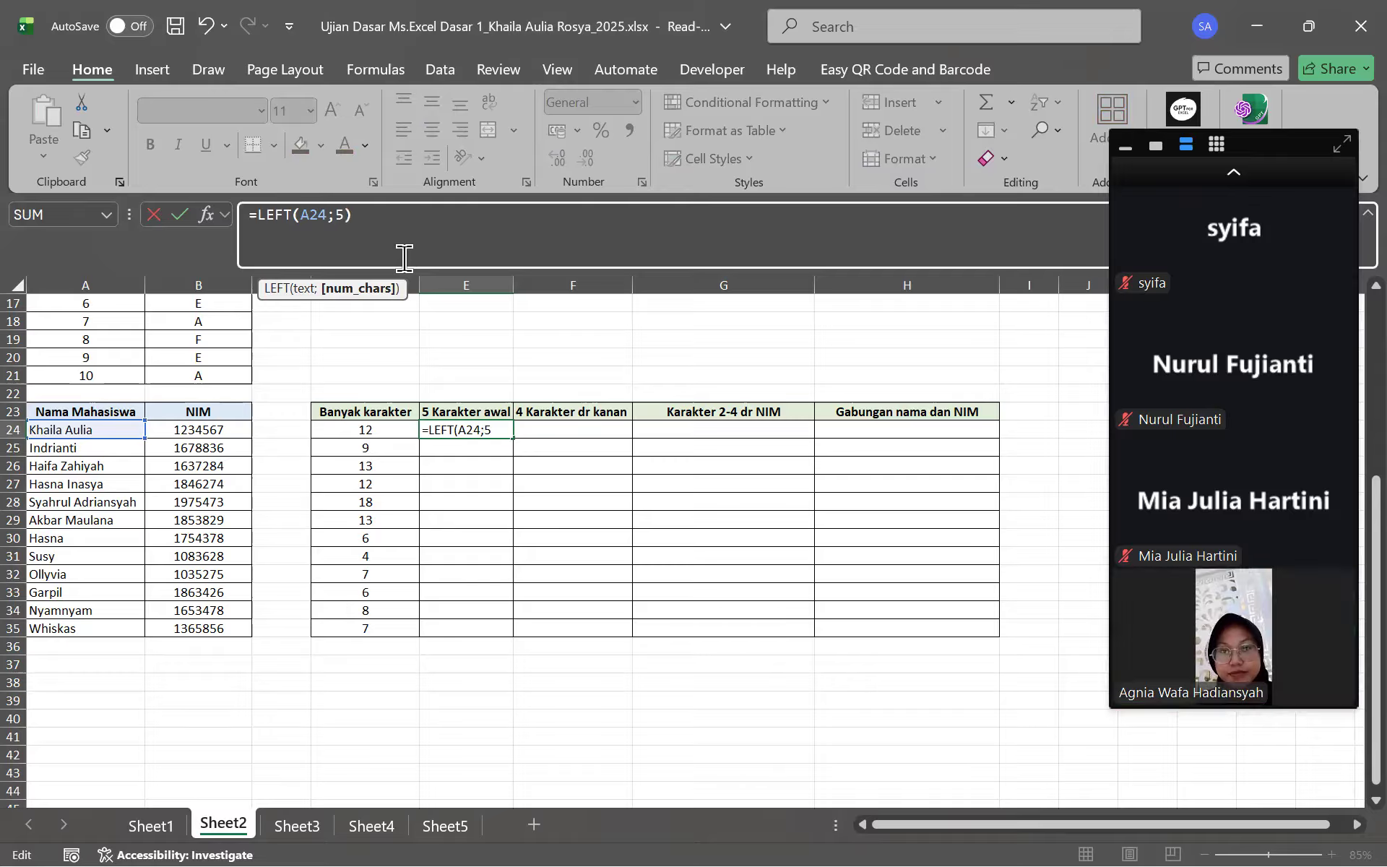
key(Return)
click(463, 425)
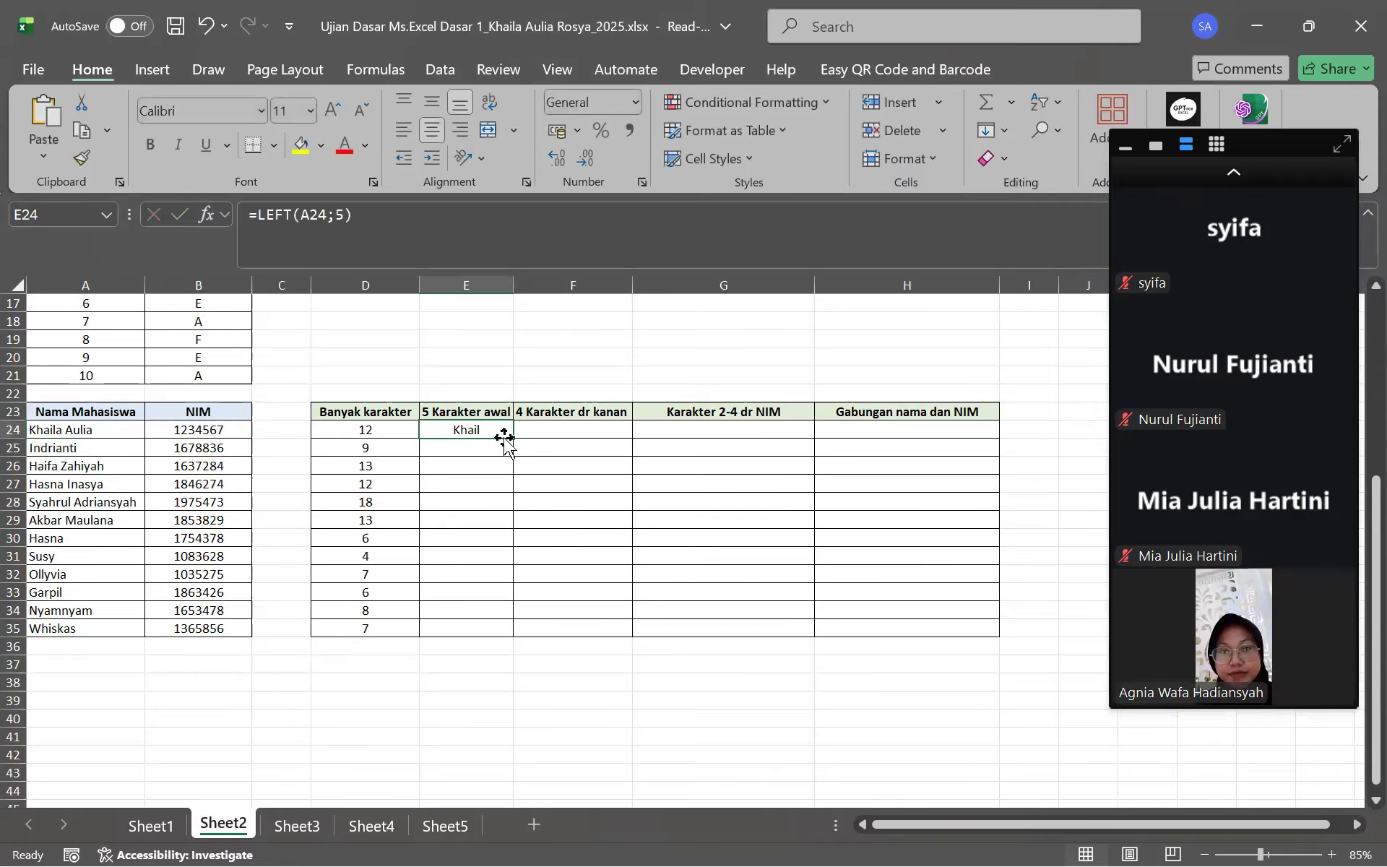
drag(512, 437, 487, 644)
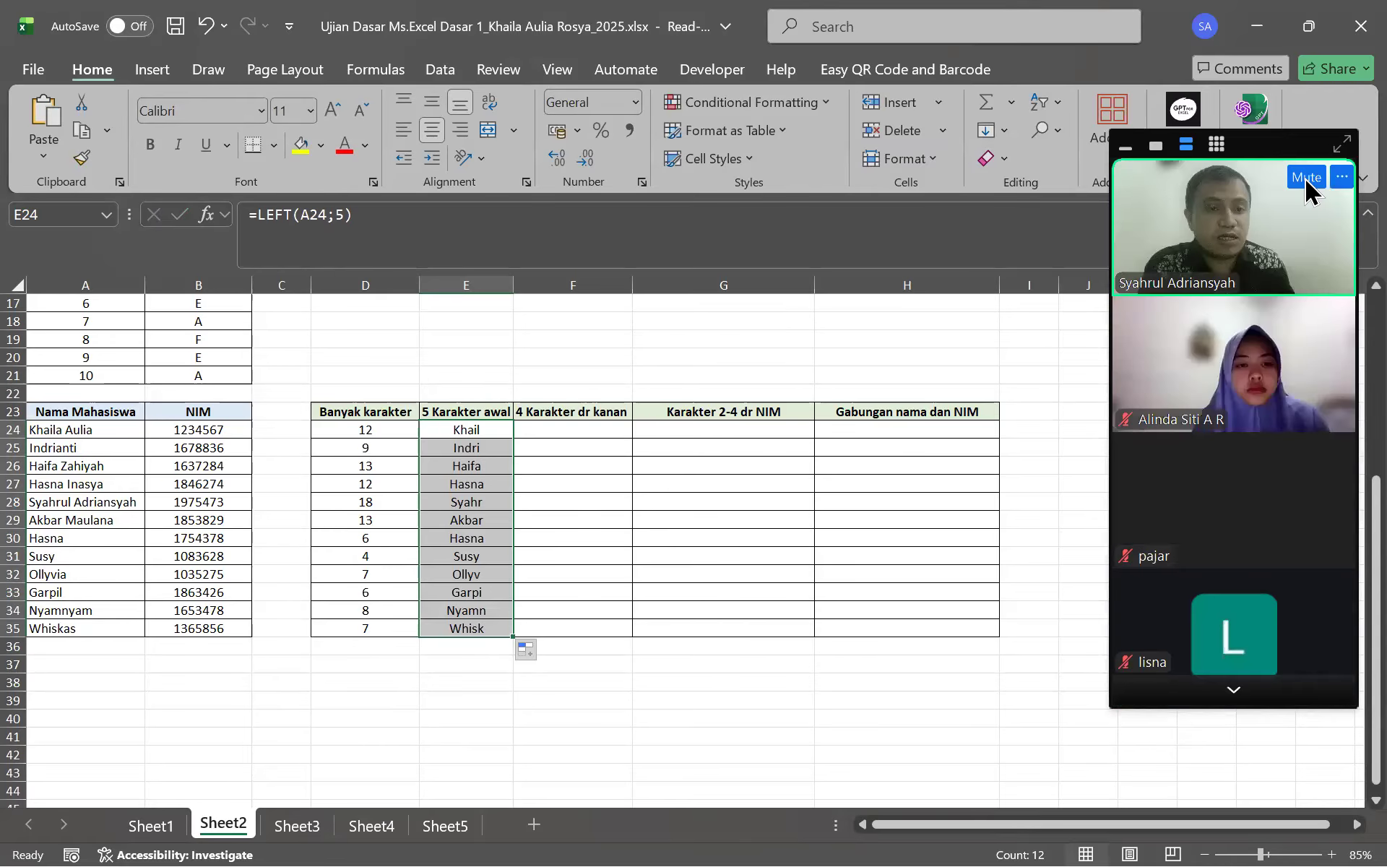
Page through the meeting participants, then select F24 and review the NIM values in column B
click(1236, 691)
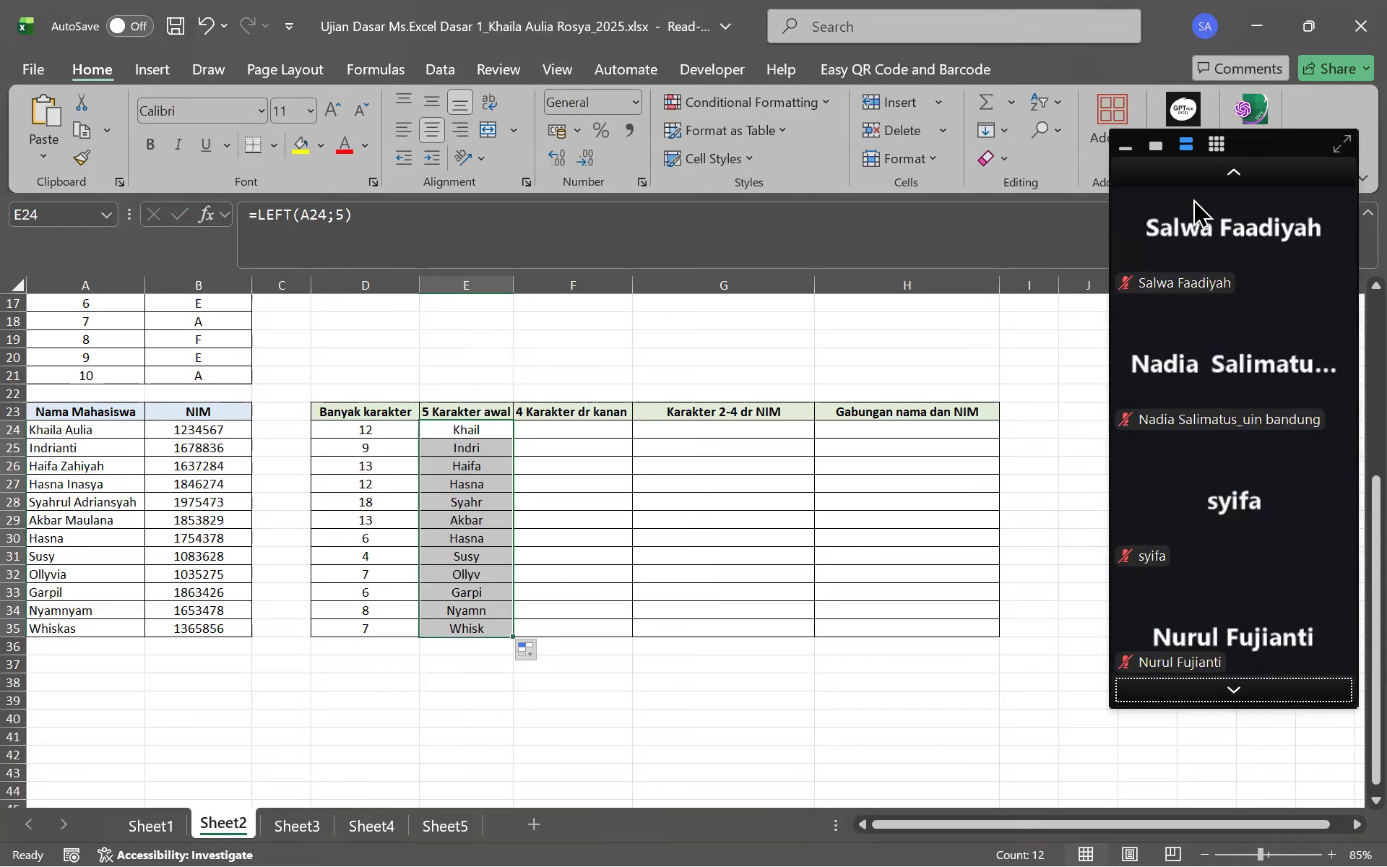
mouse_move(1254, 238)
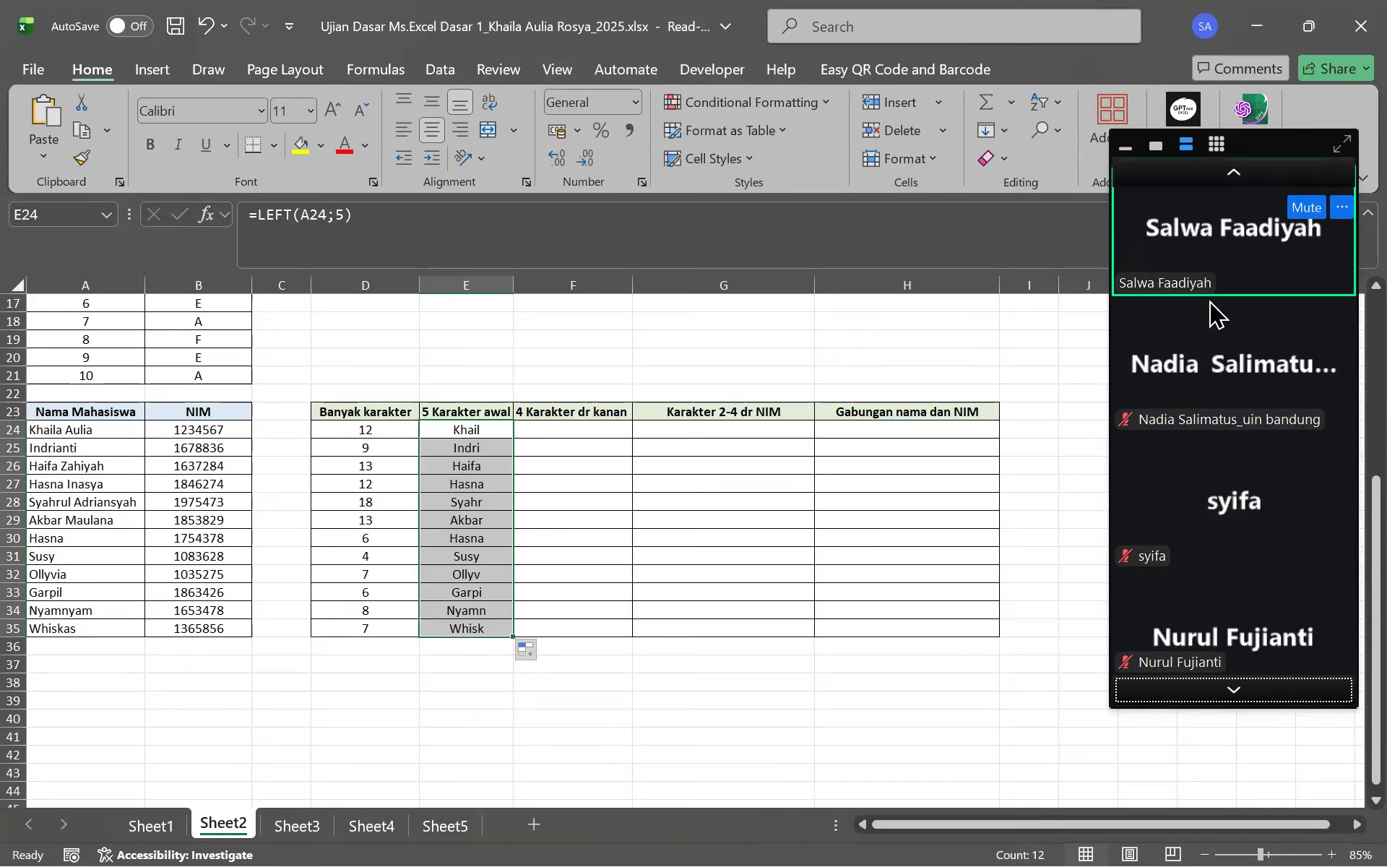
click(602, 381)
click(580, 433)
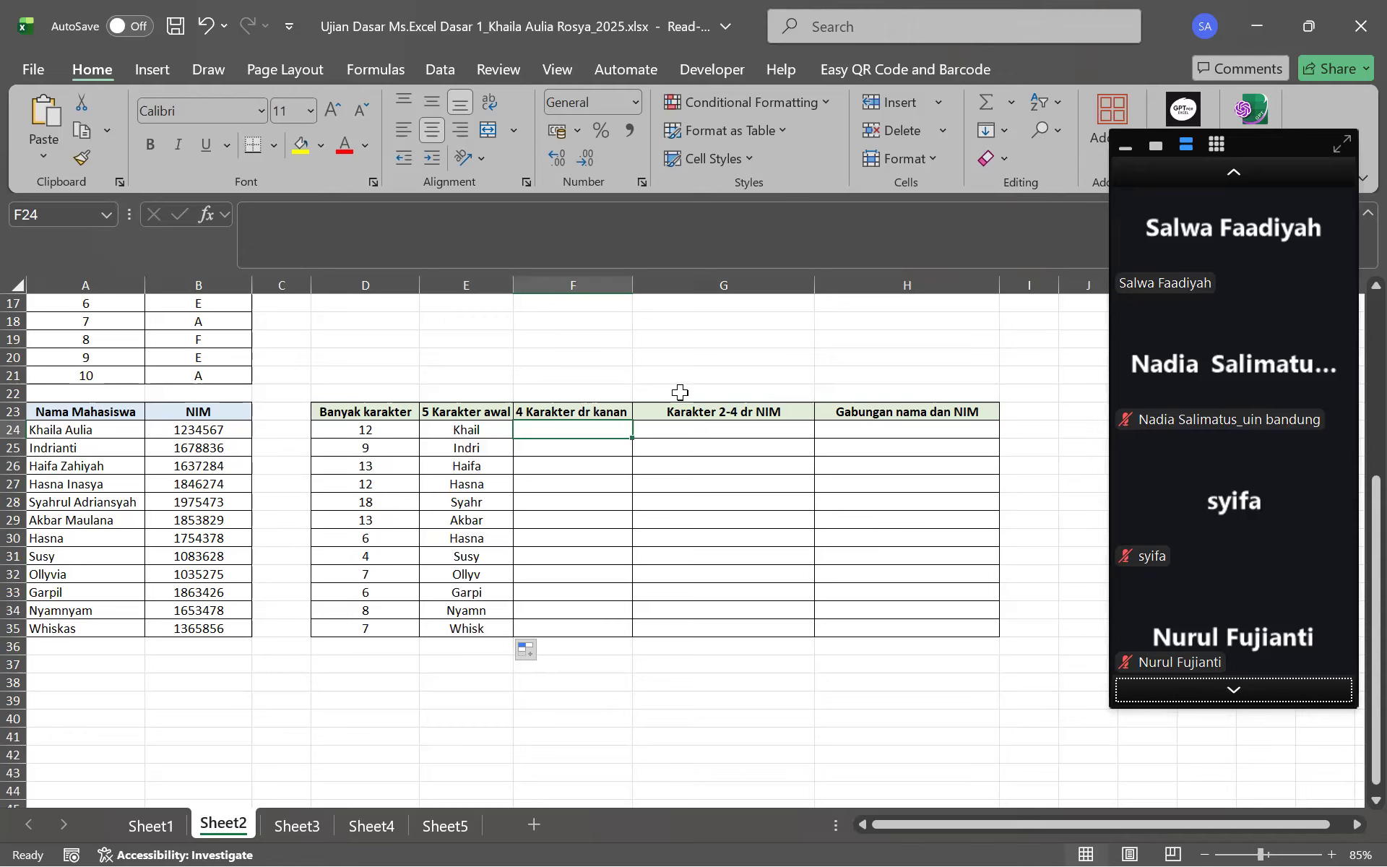
drag(213, 430, 195, 630)
click(557, 429)
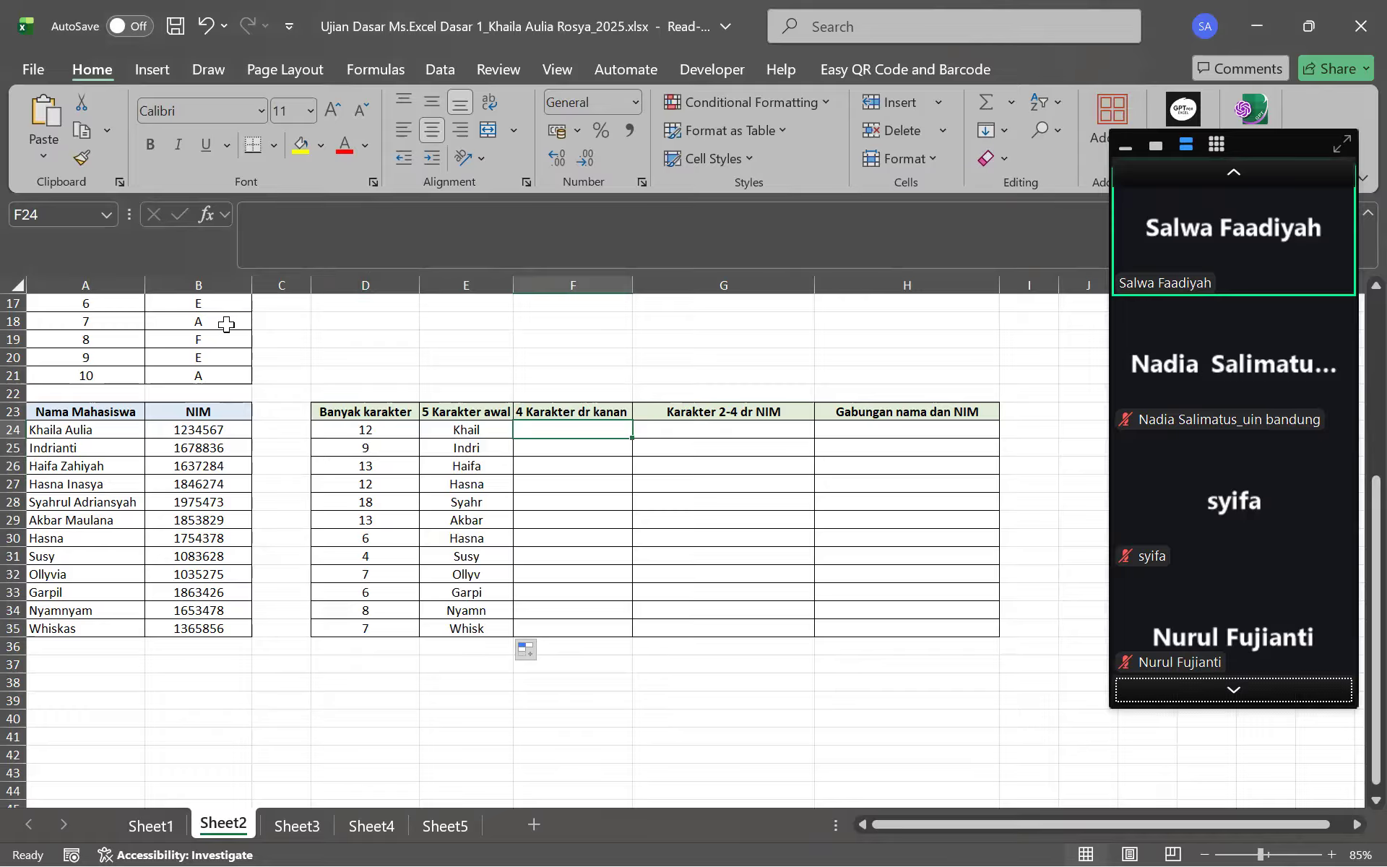
Enter =RIGHT(B24) in F24 using the first student's NIM
click(406, 209)
text(=)
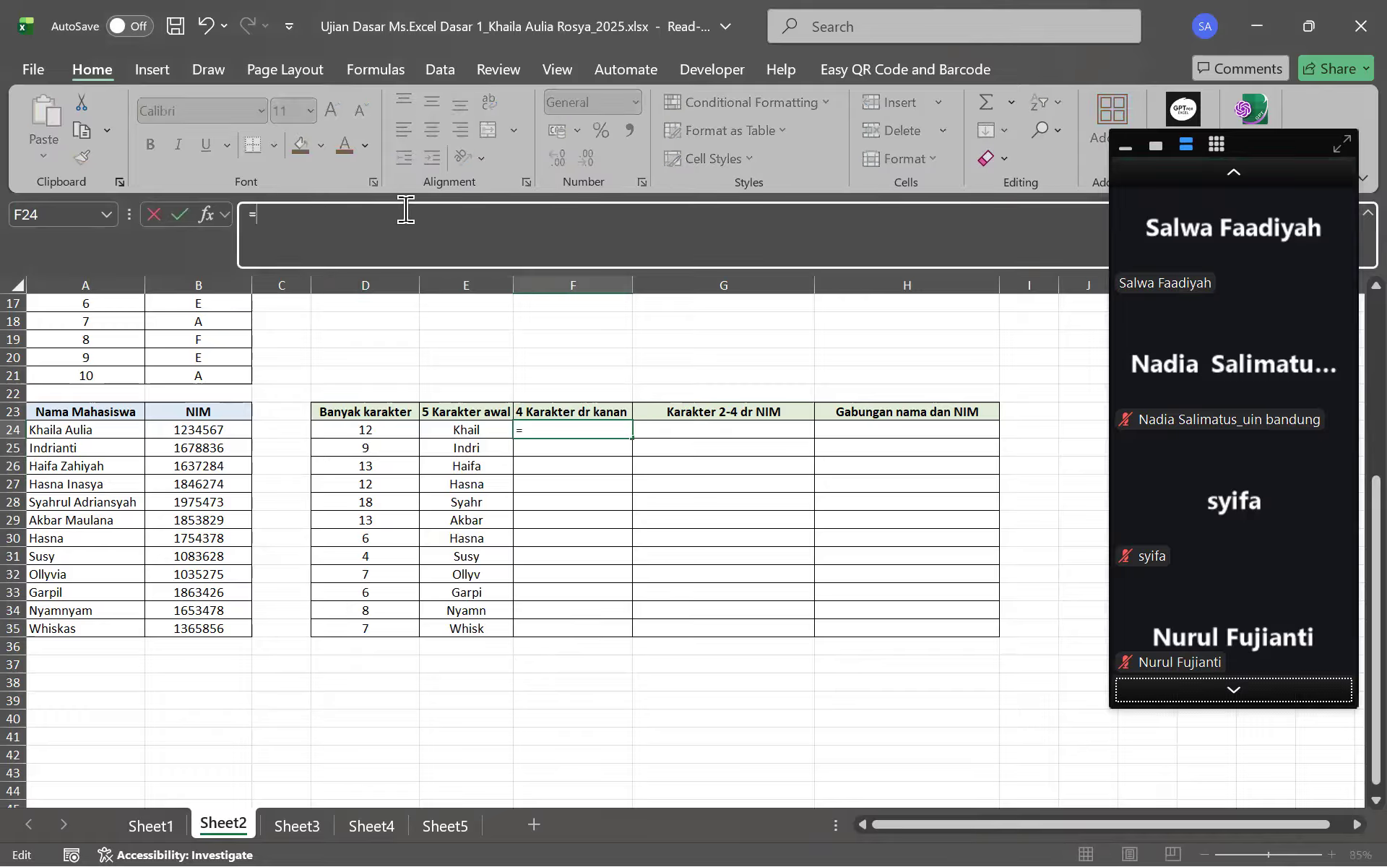
text(RI)
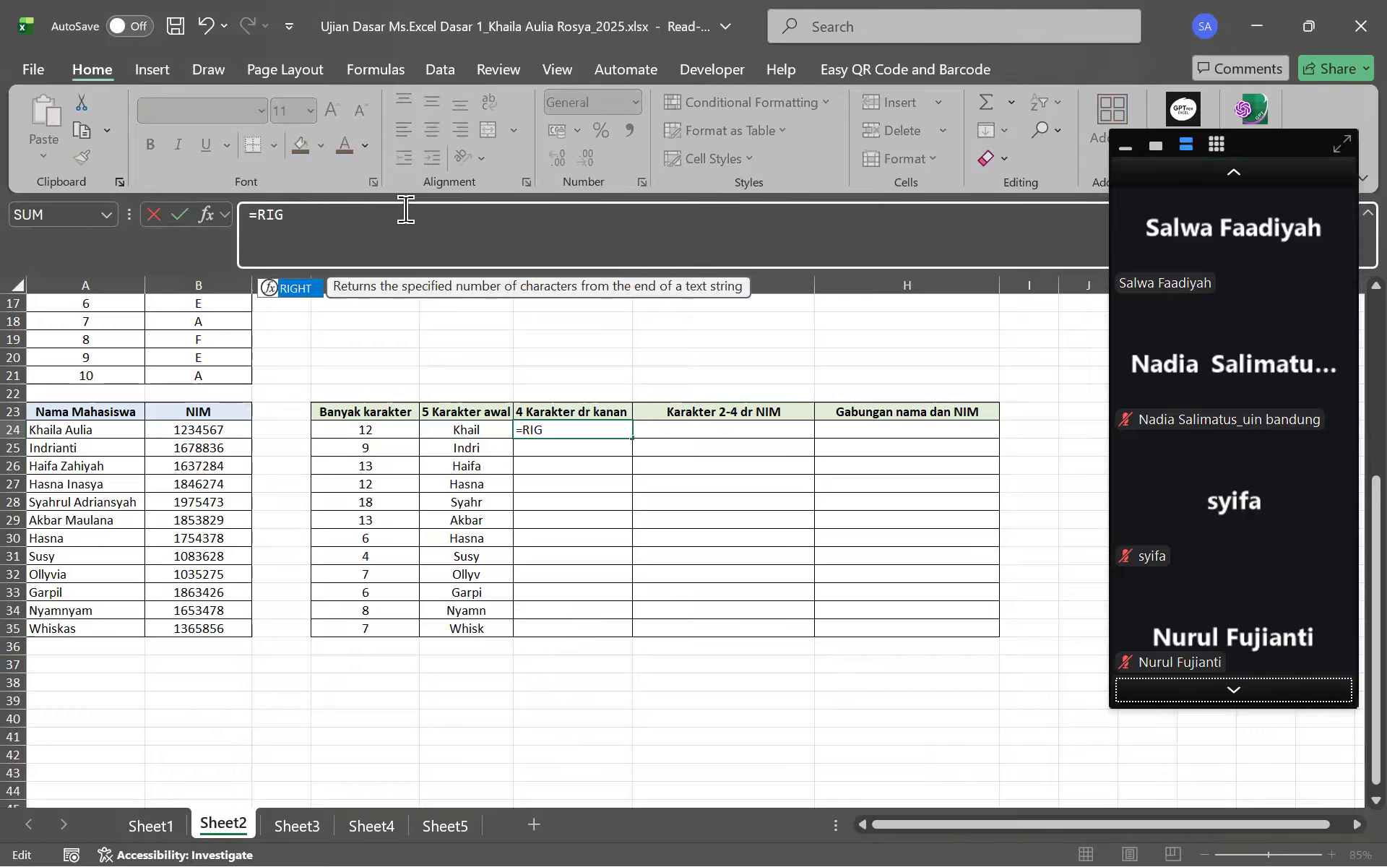
text(G)
key(Tab)
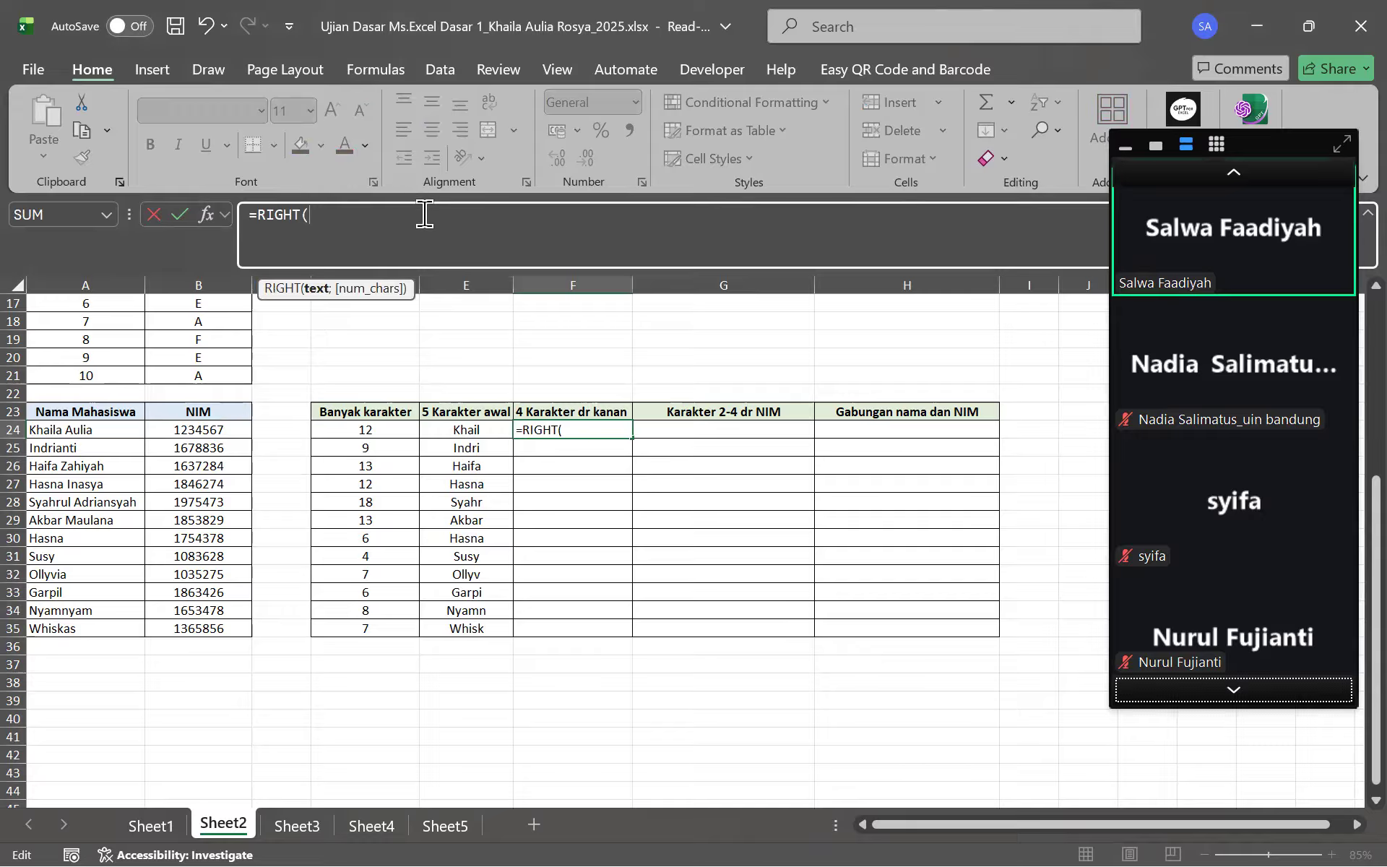
click(231, 427)
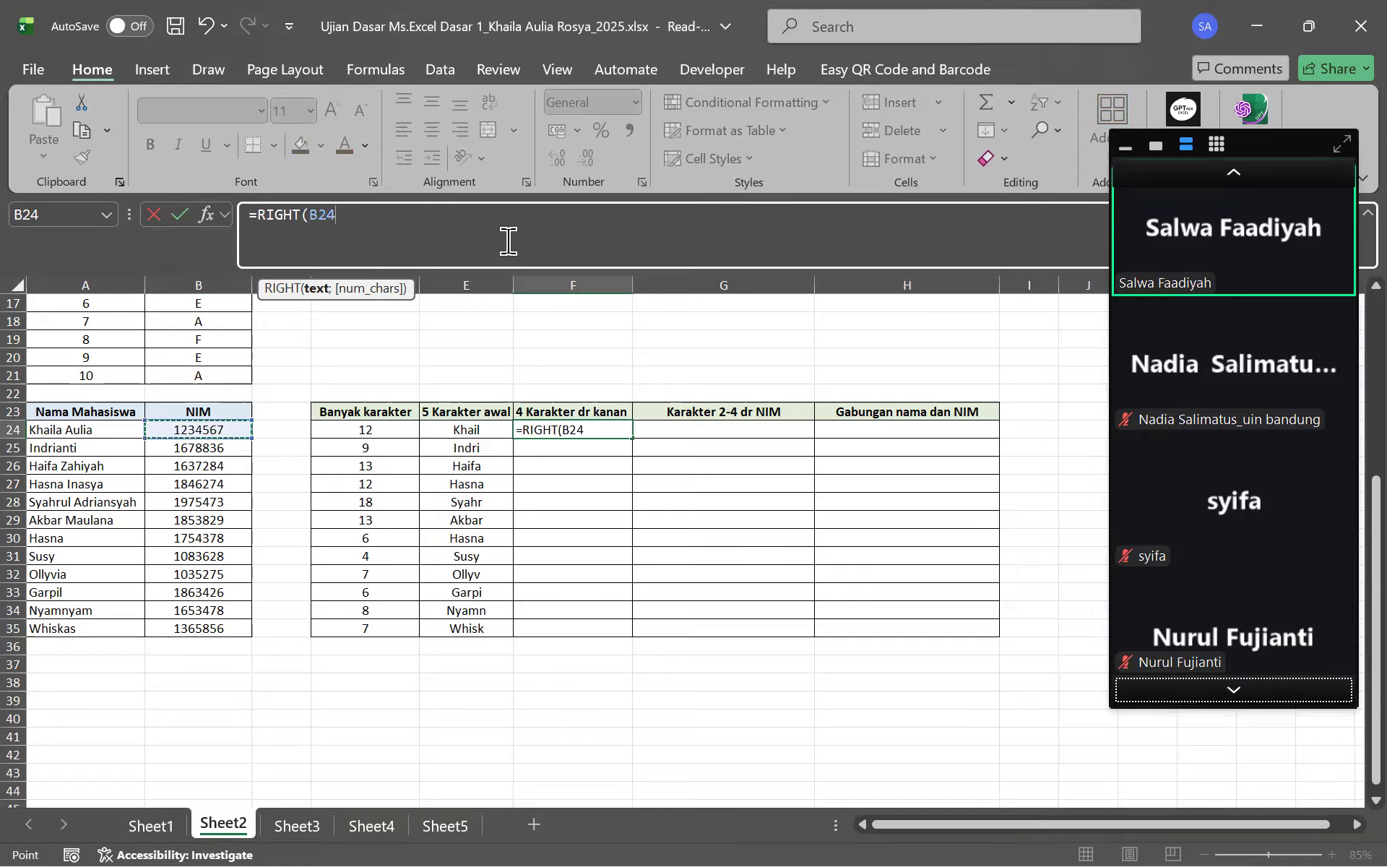
text(;)
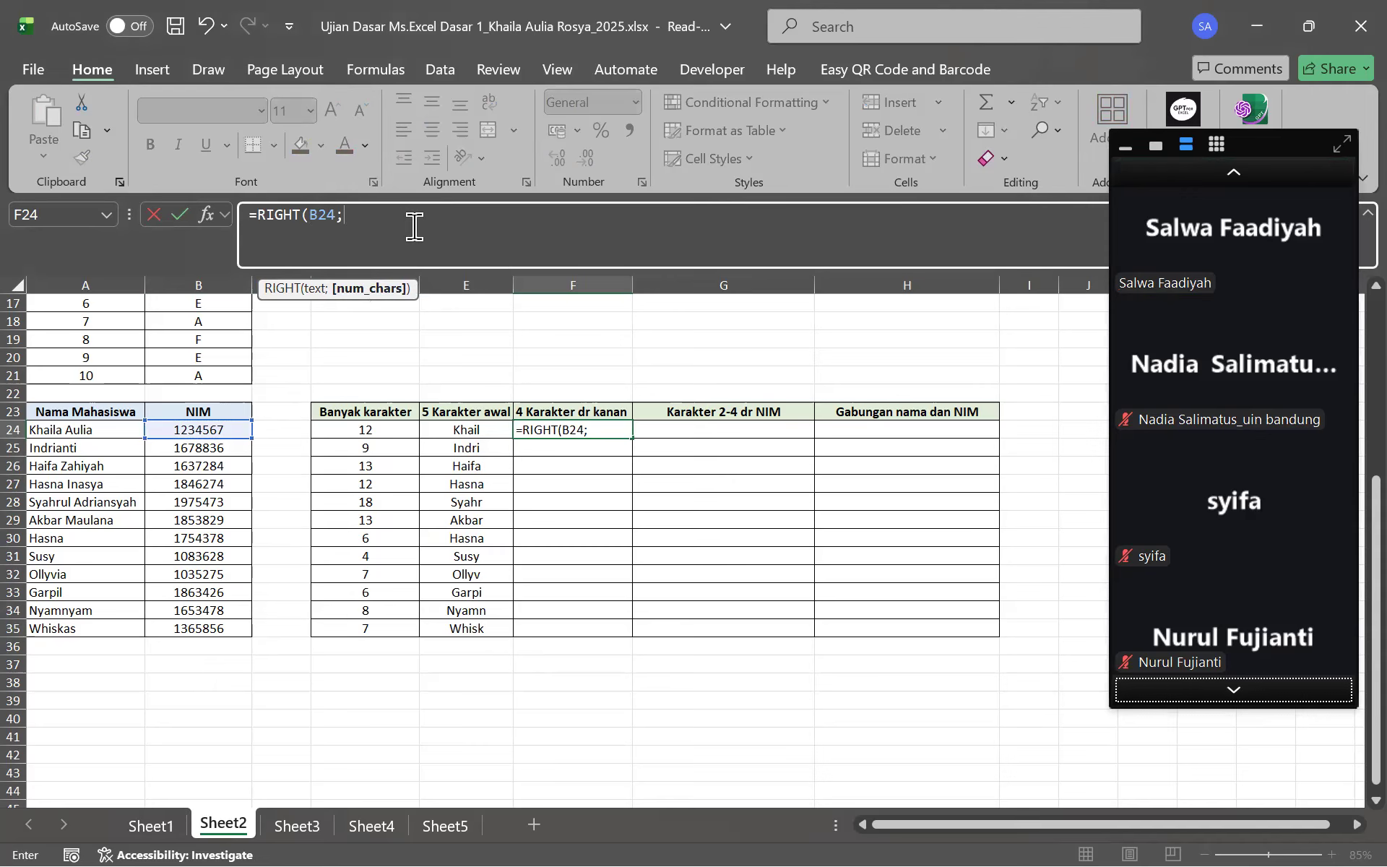
key(BackSpace)
text())
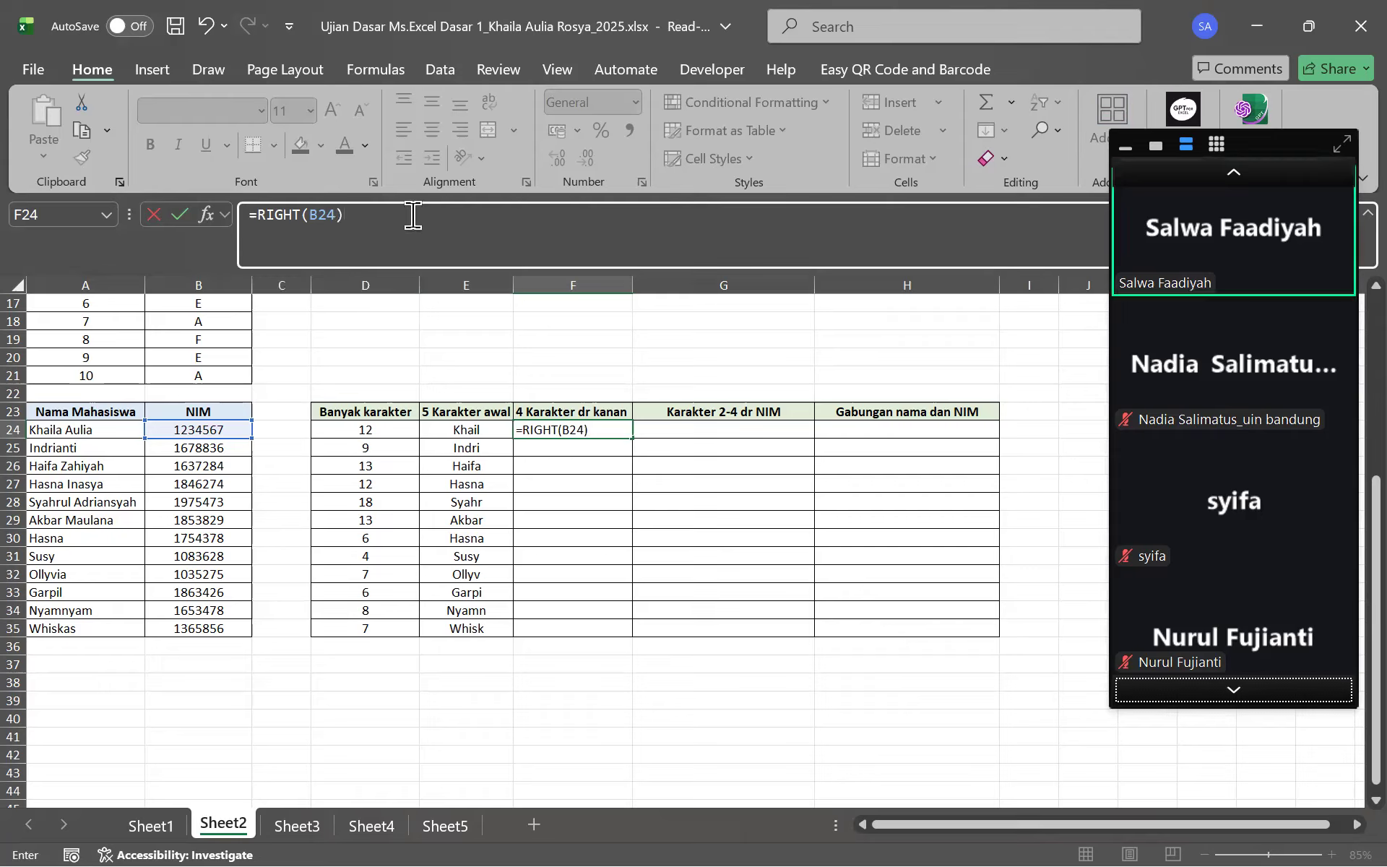
key(Return)
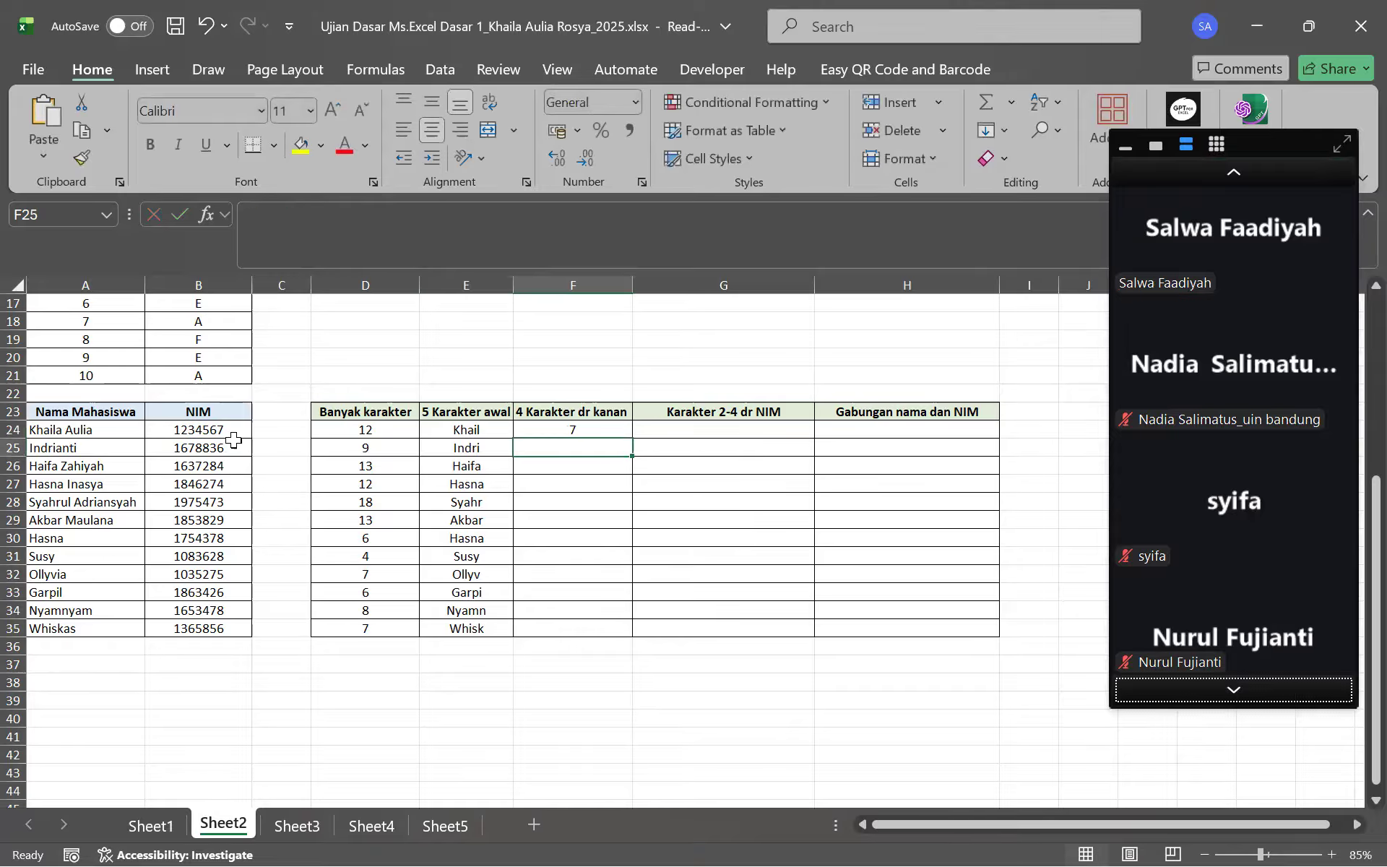
Revise F24 to =RIGHT(B24;4) and fill it down to F35
click(582, 432)
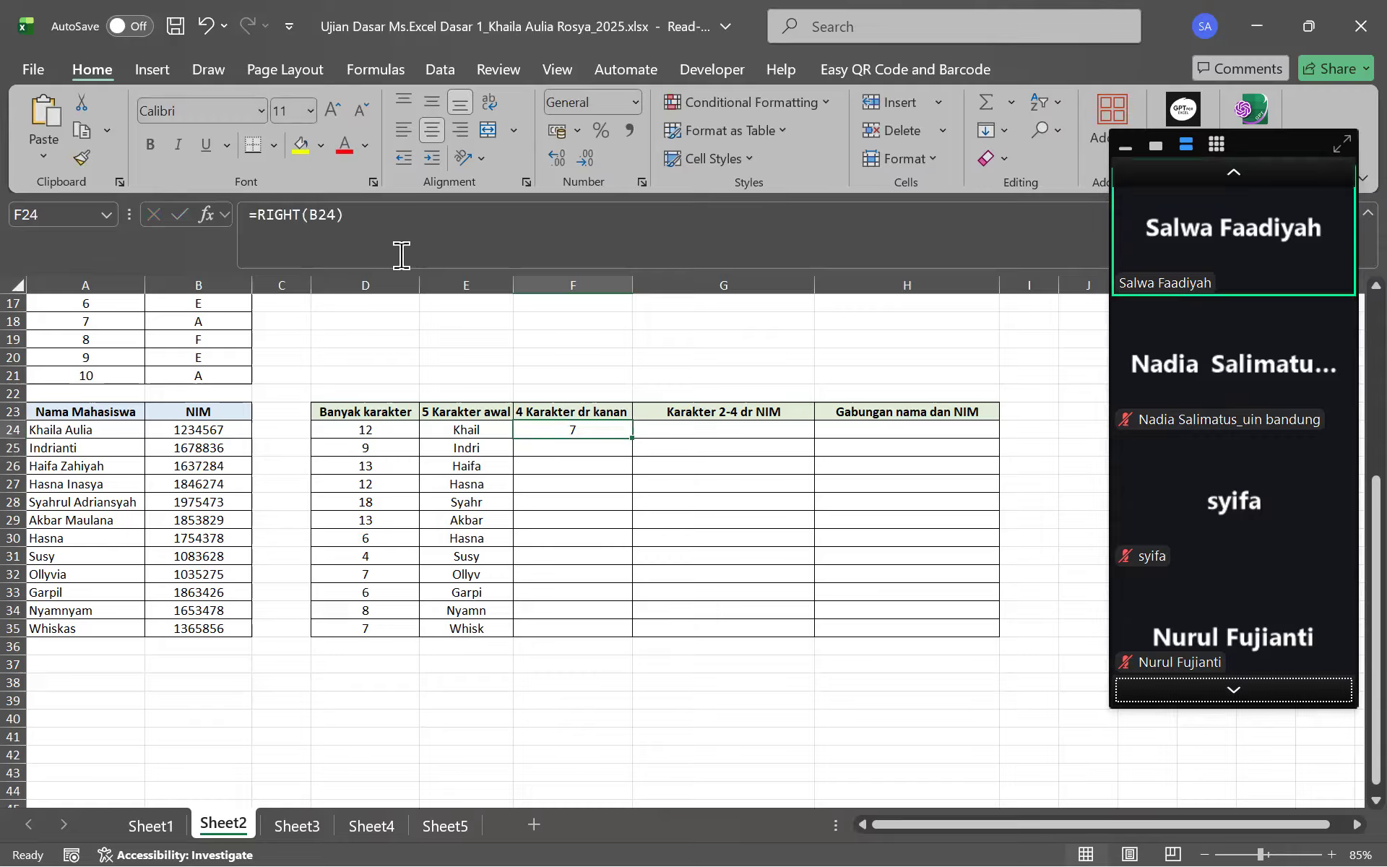
click(403, 253)
key(BackSpace)
text(;4)
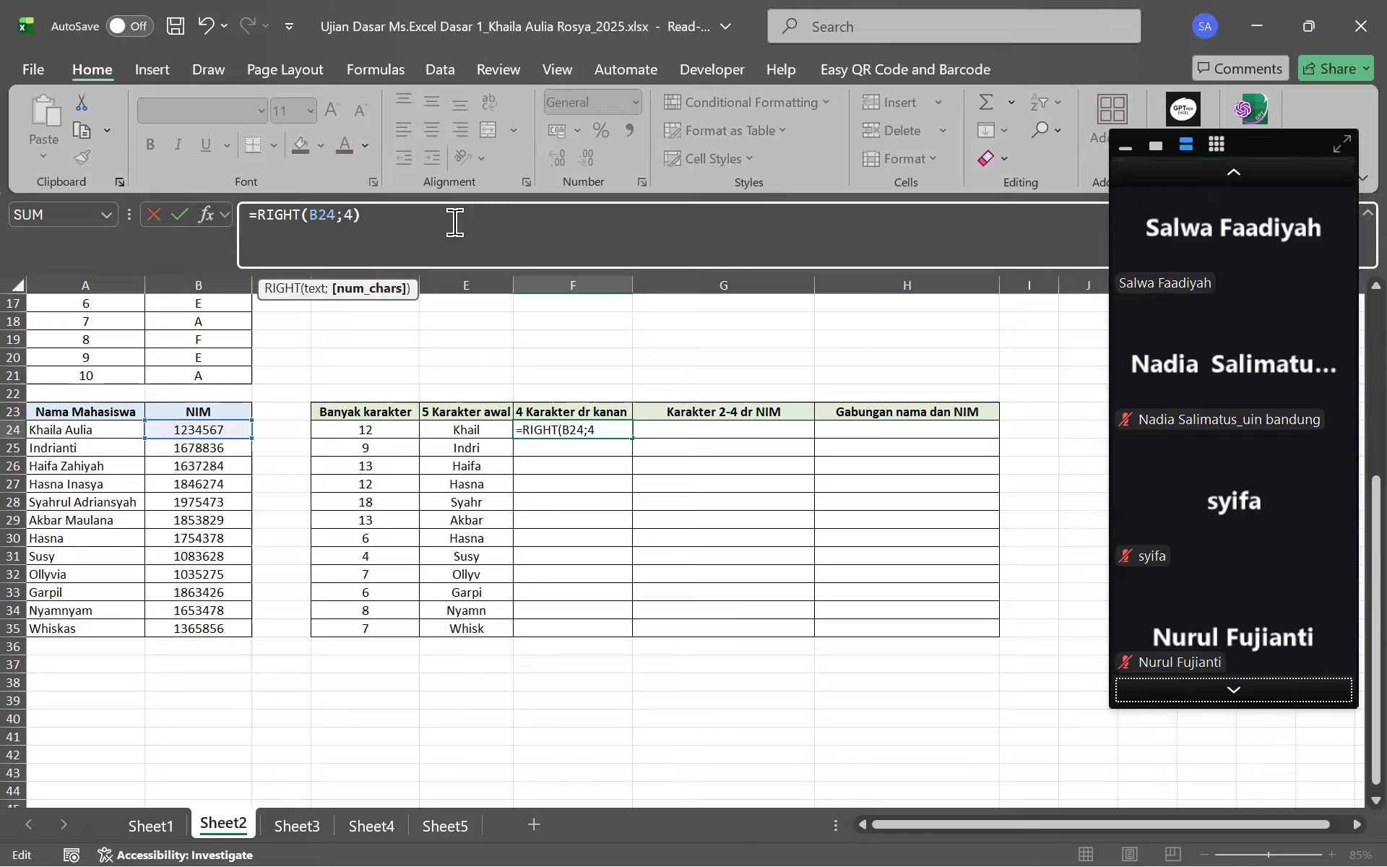
key(Return)
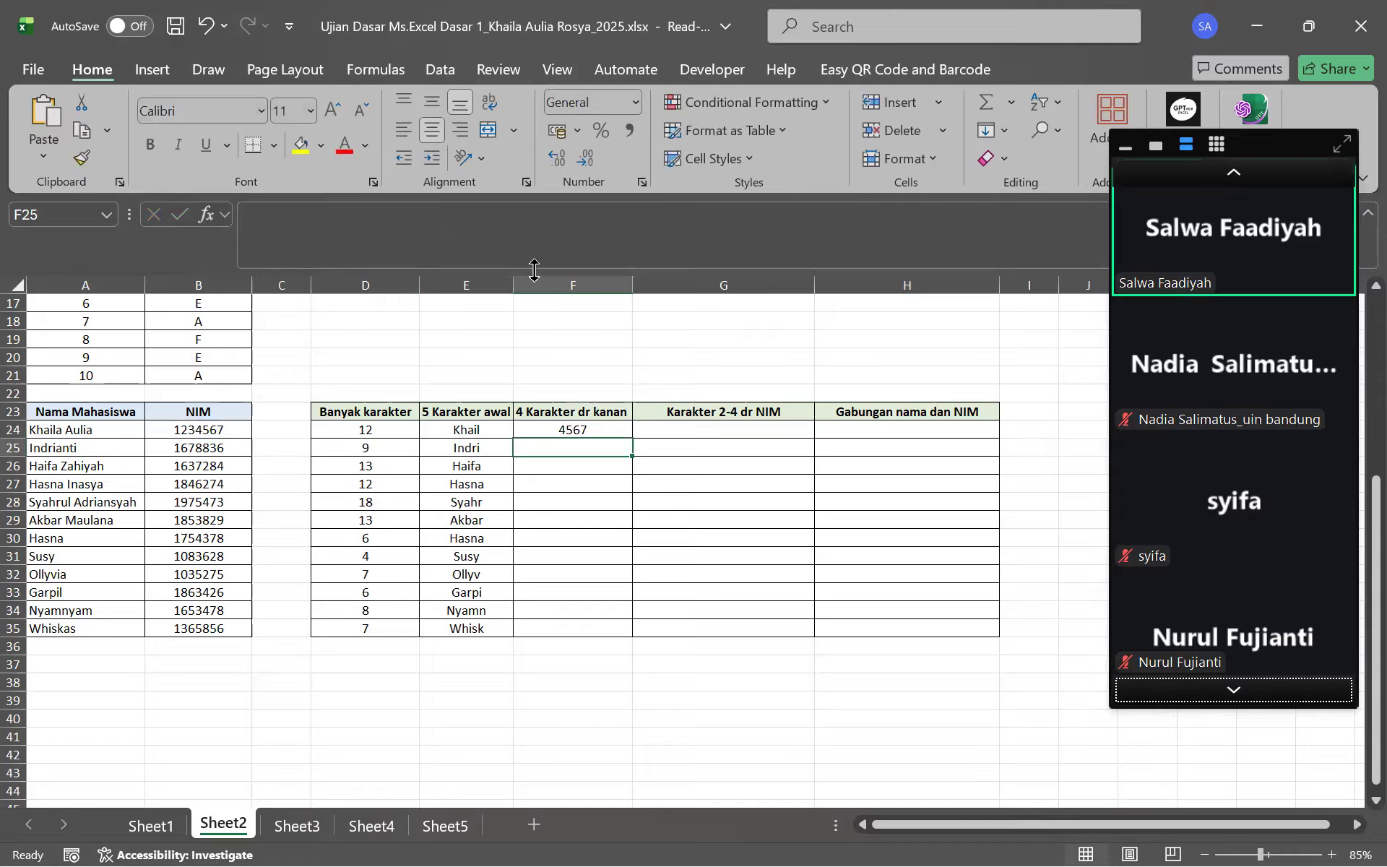
click(621, 433)
drag(633, 438, 635, 630)
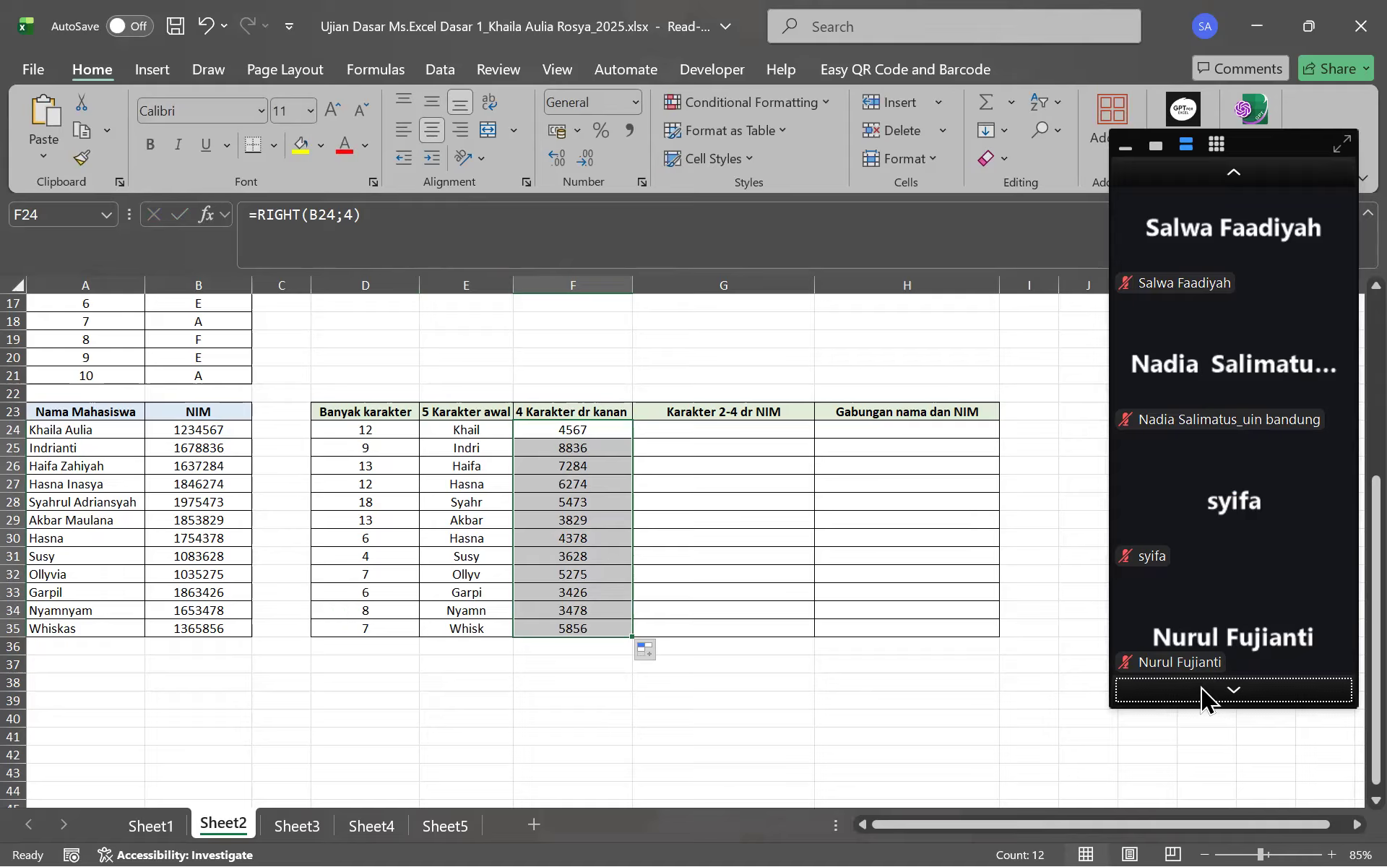
click(719, 428)
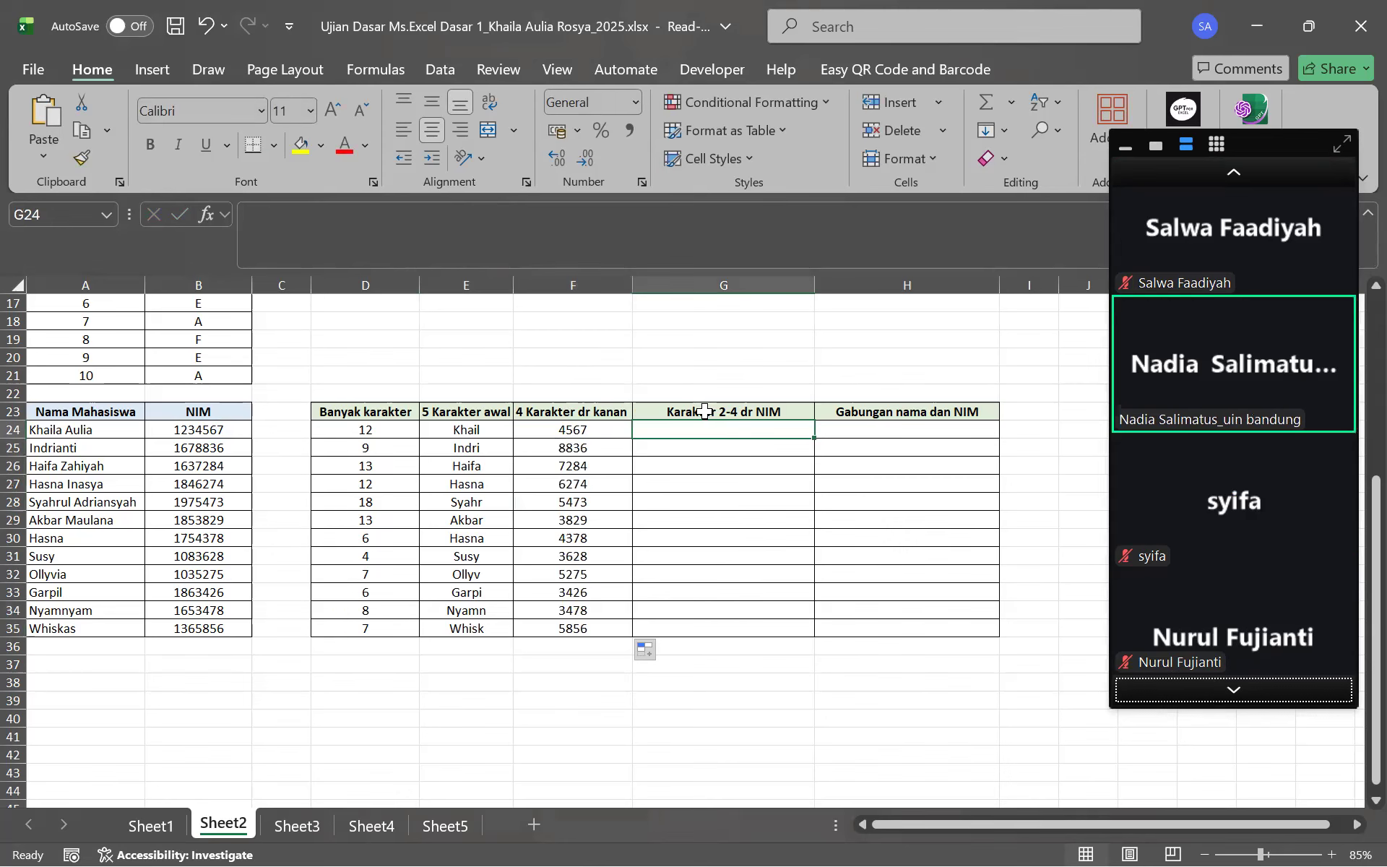
Enter =MID(B24;2;3) in G24 and fill it down to row 35
click(704, 412)
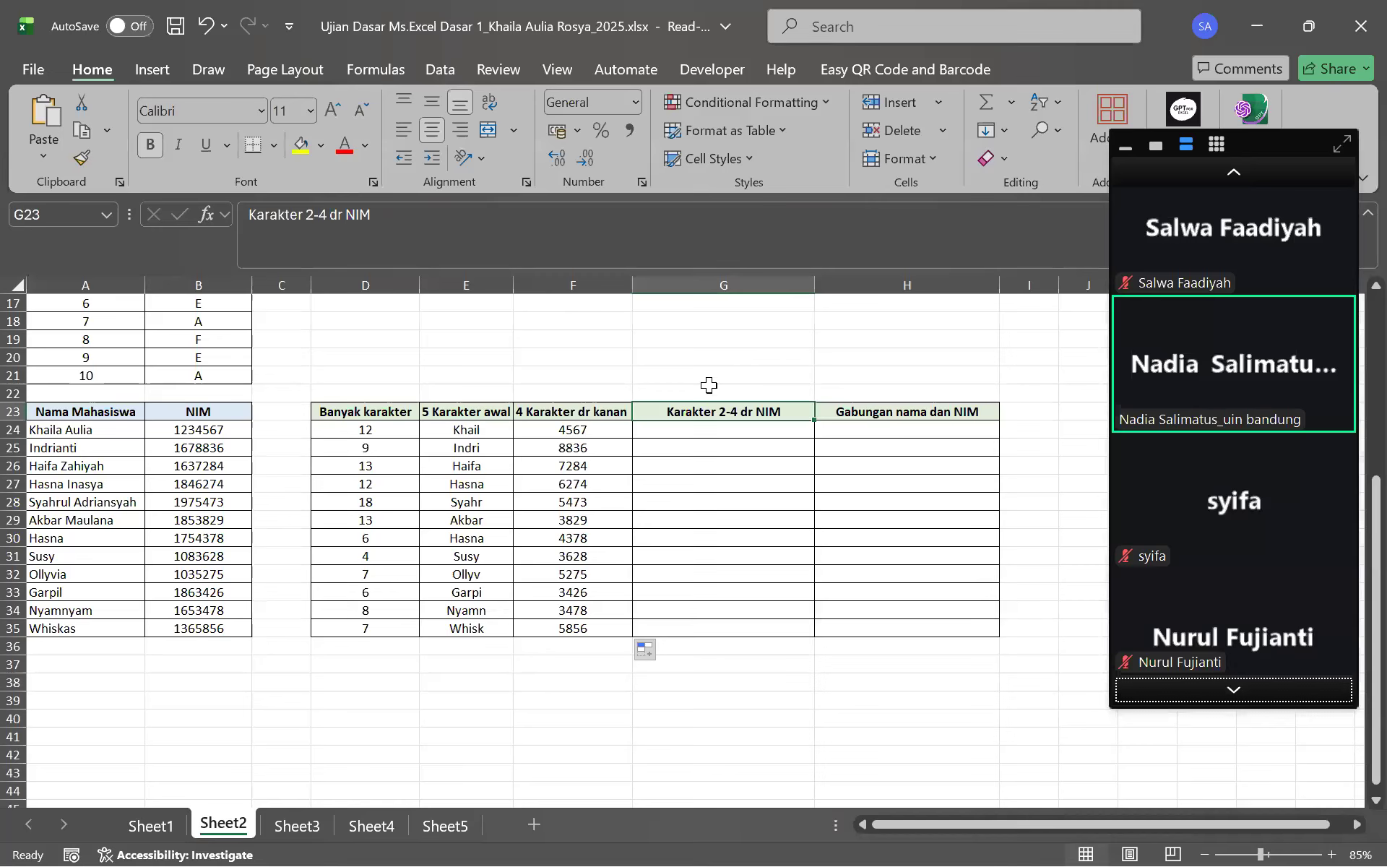
click(670, 426)
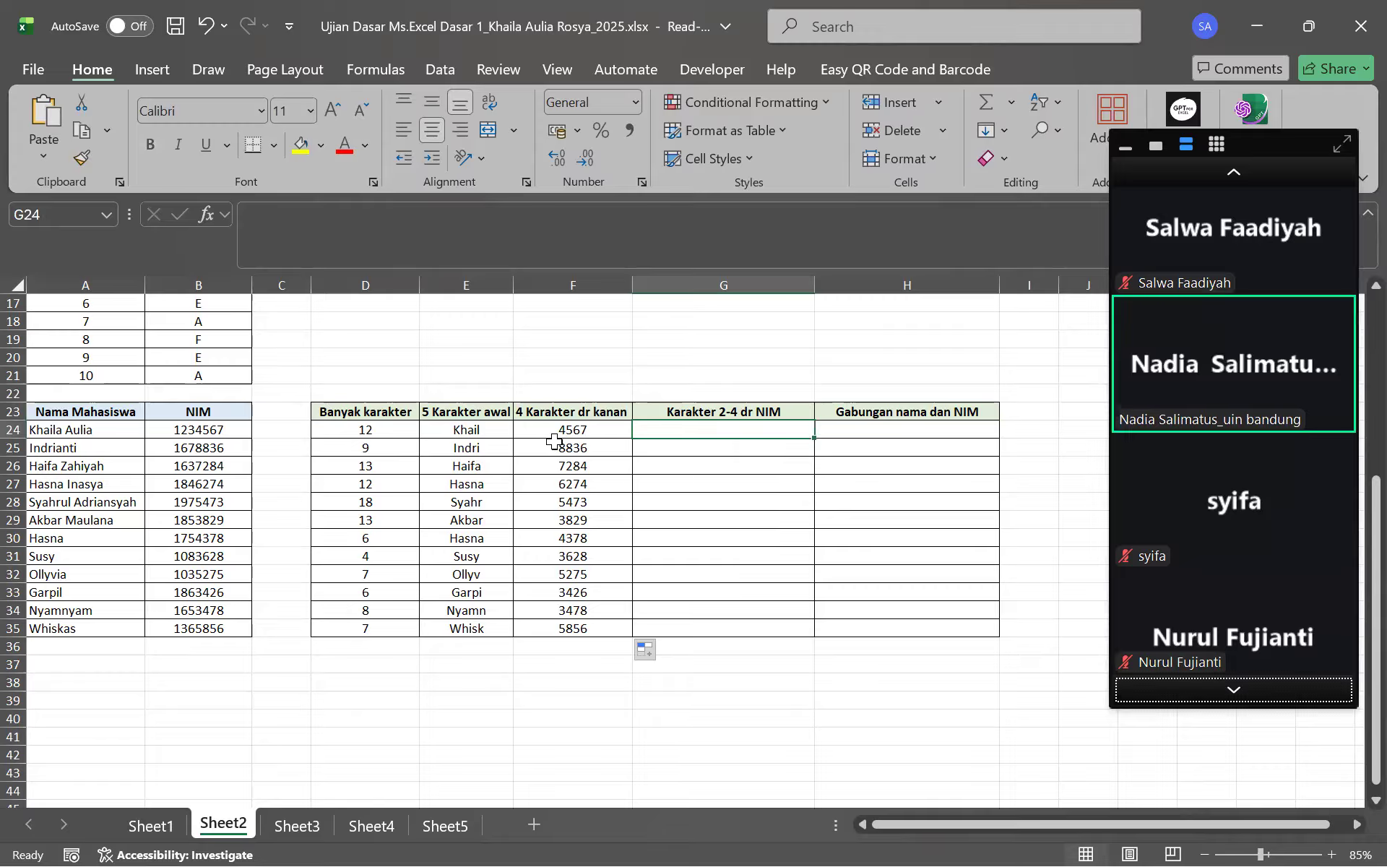
click(487, 217)
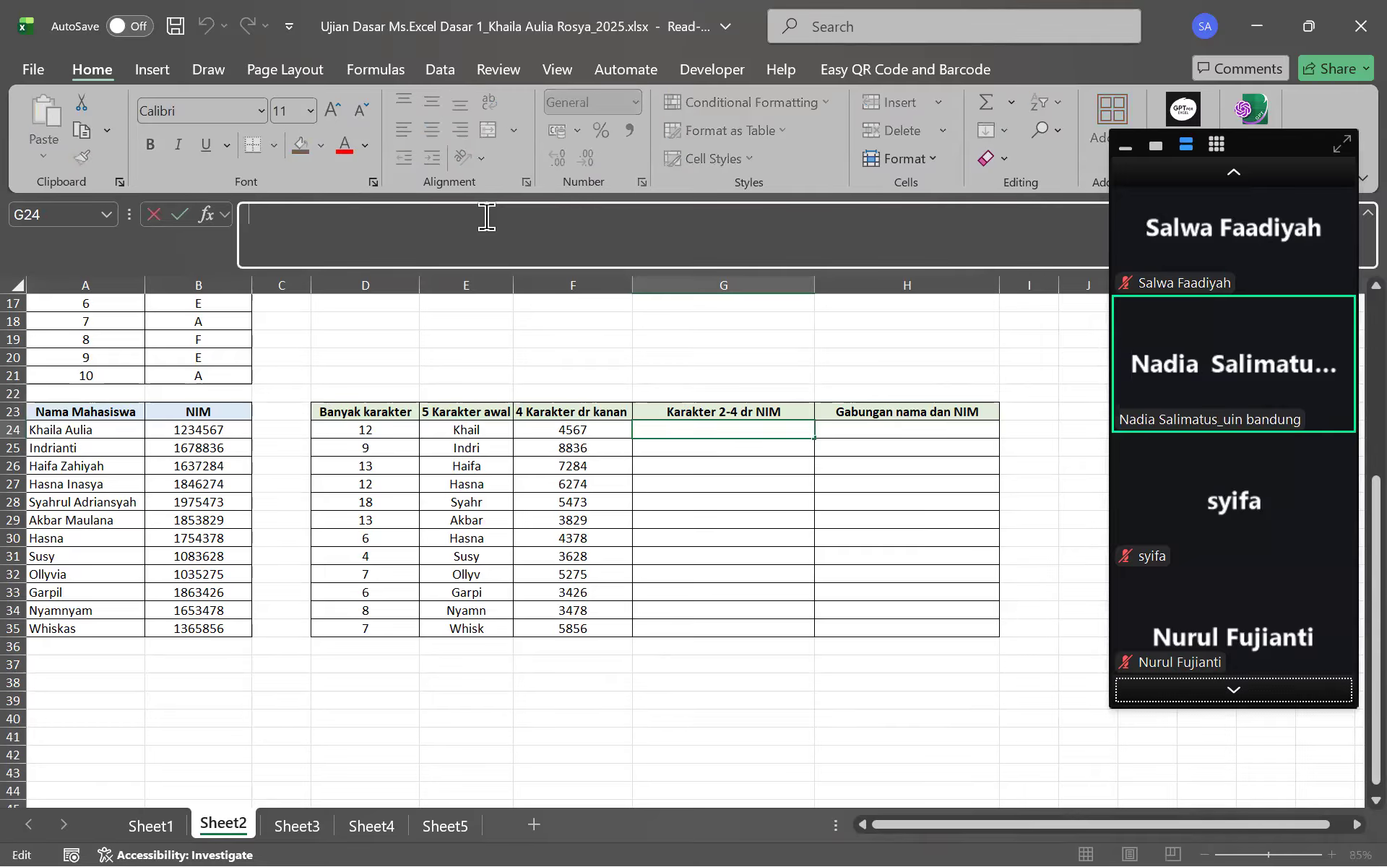
text(=)
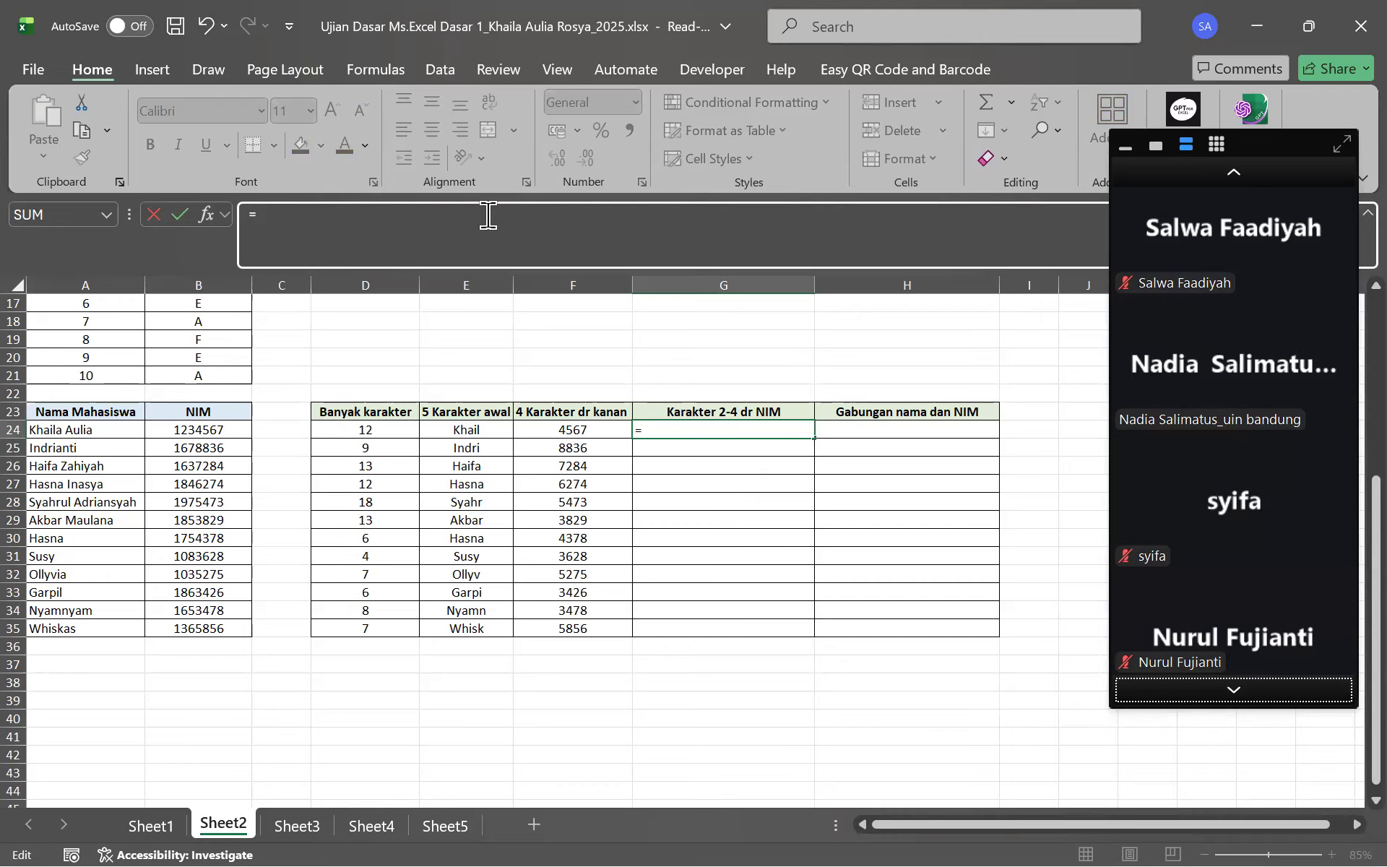
text(MID()
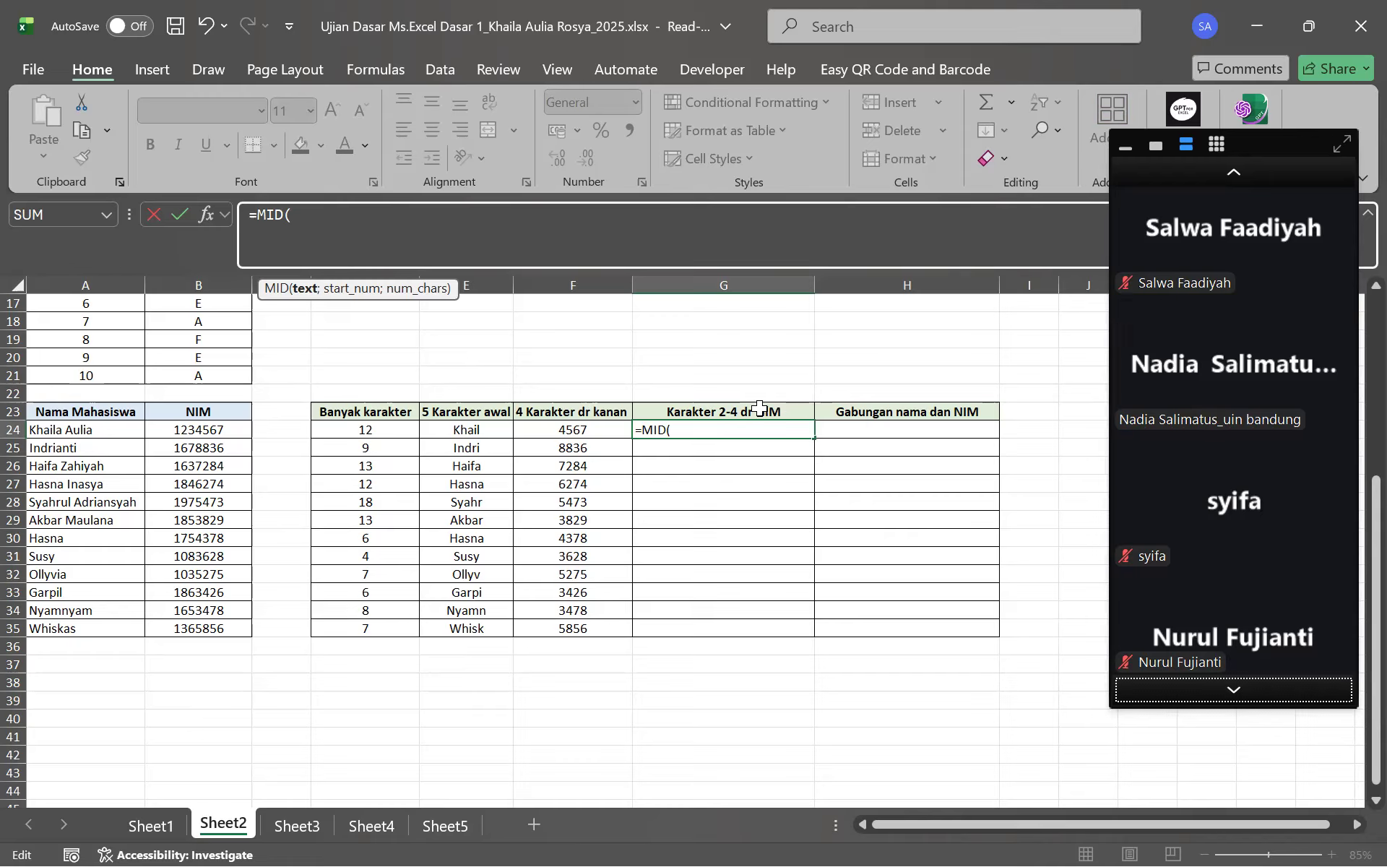
click(209, 432)
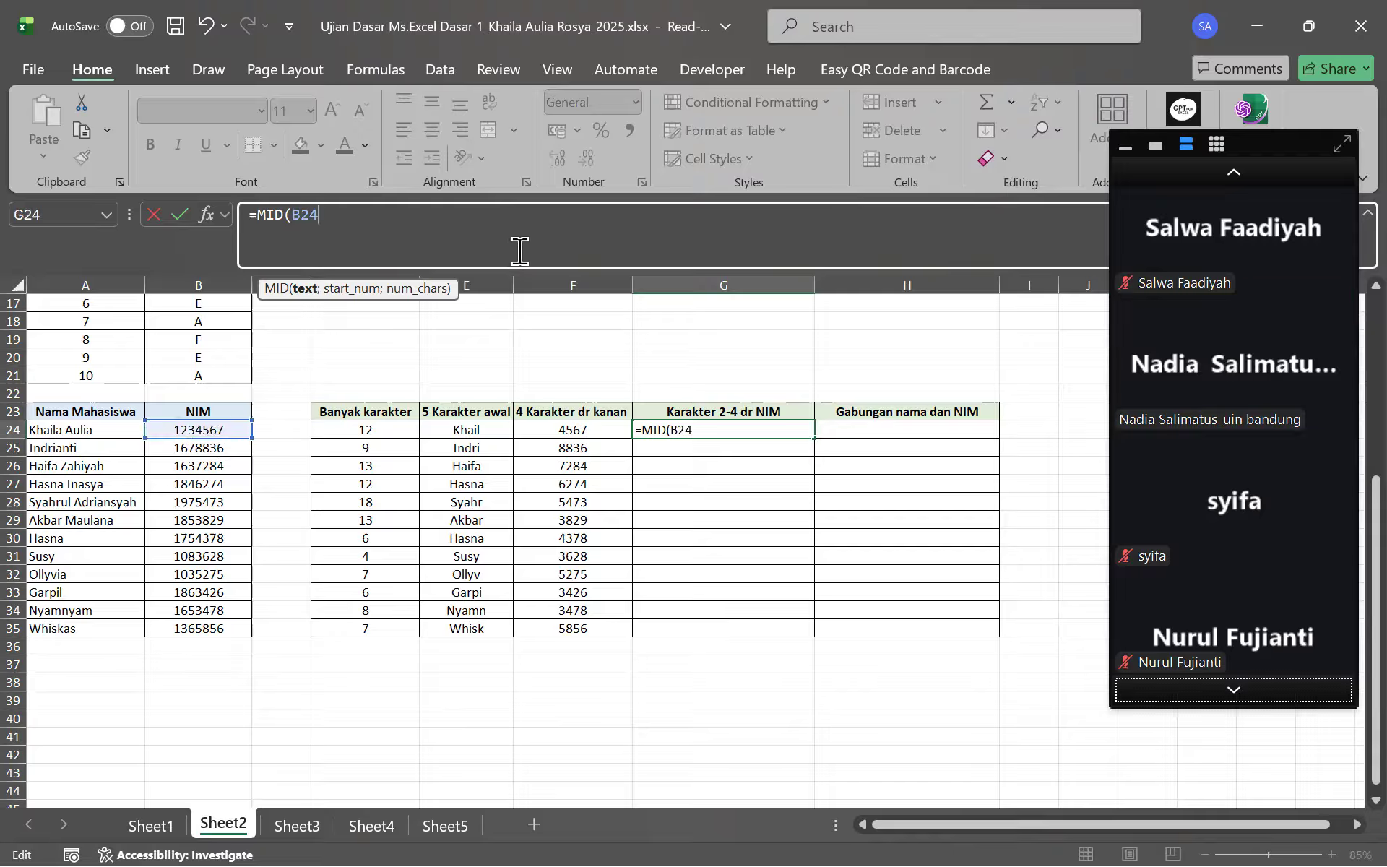
text(;2)
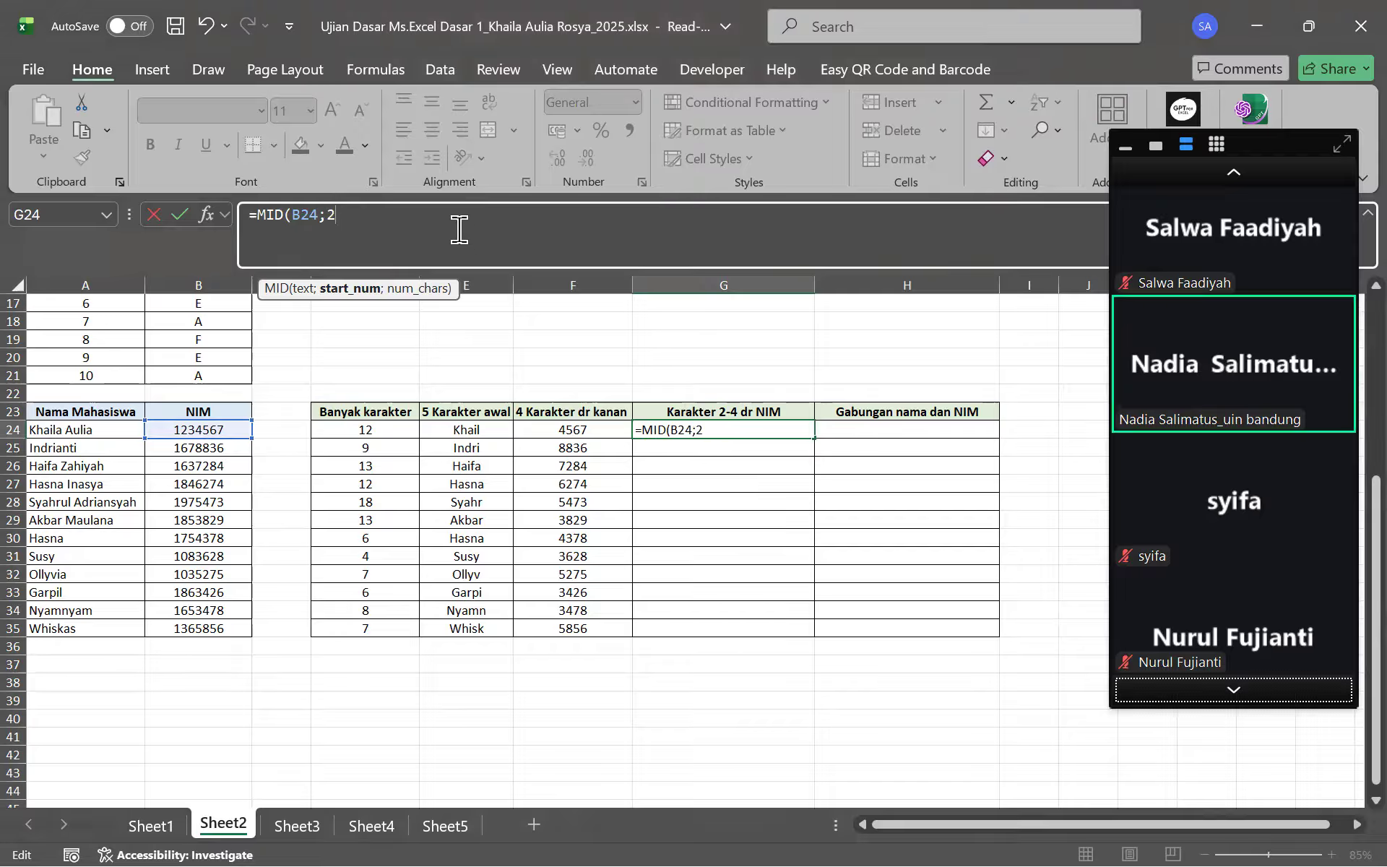
text(;3)
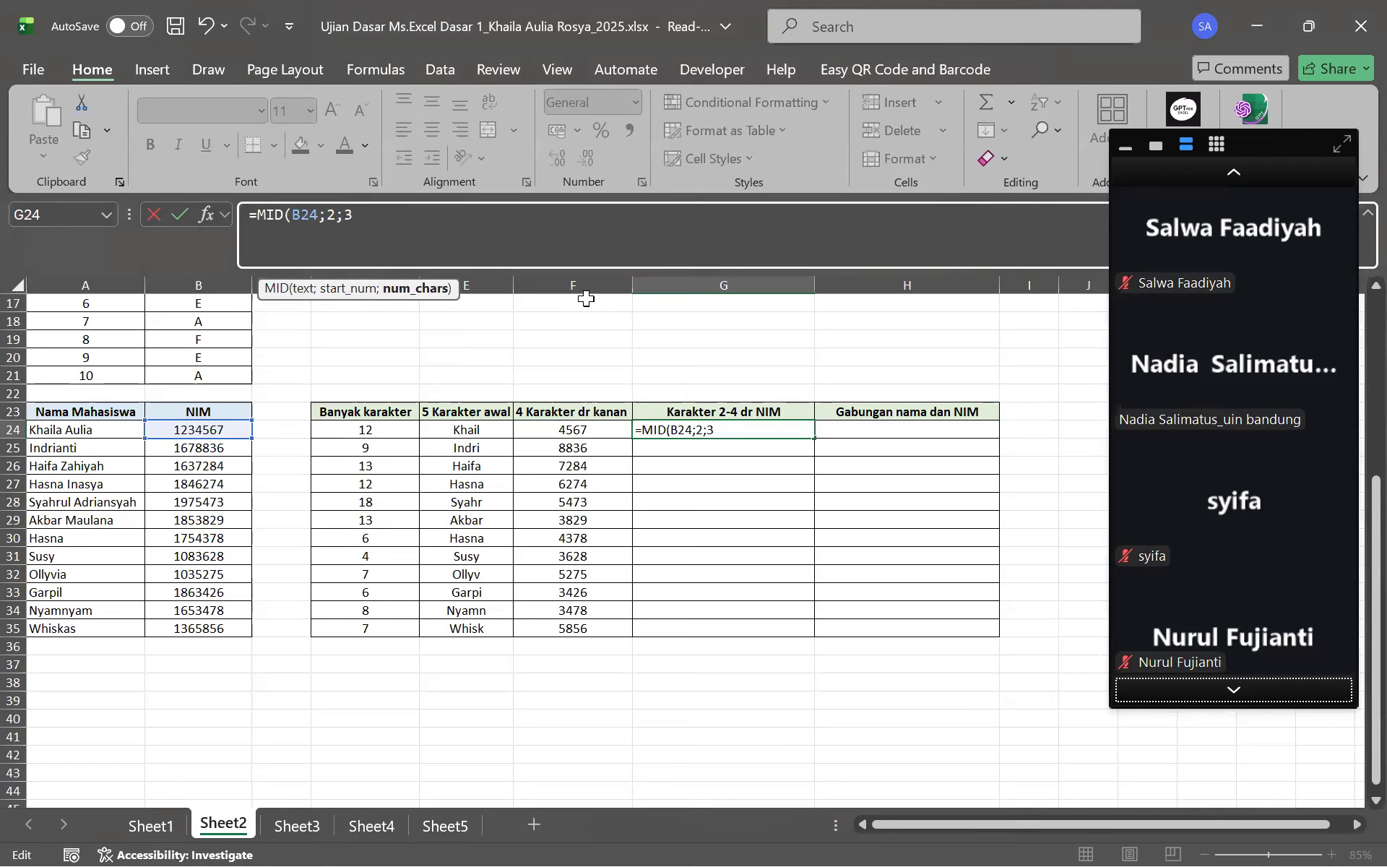
key(Return)
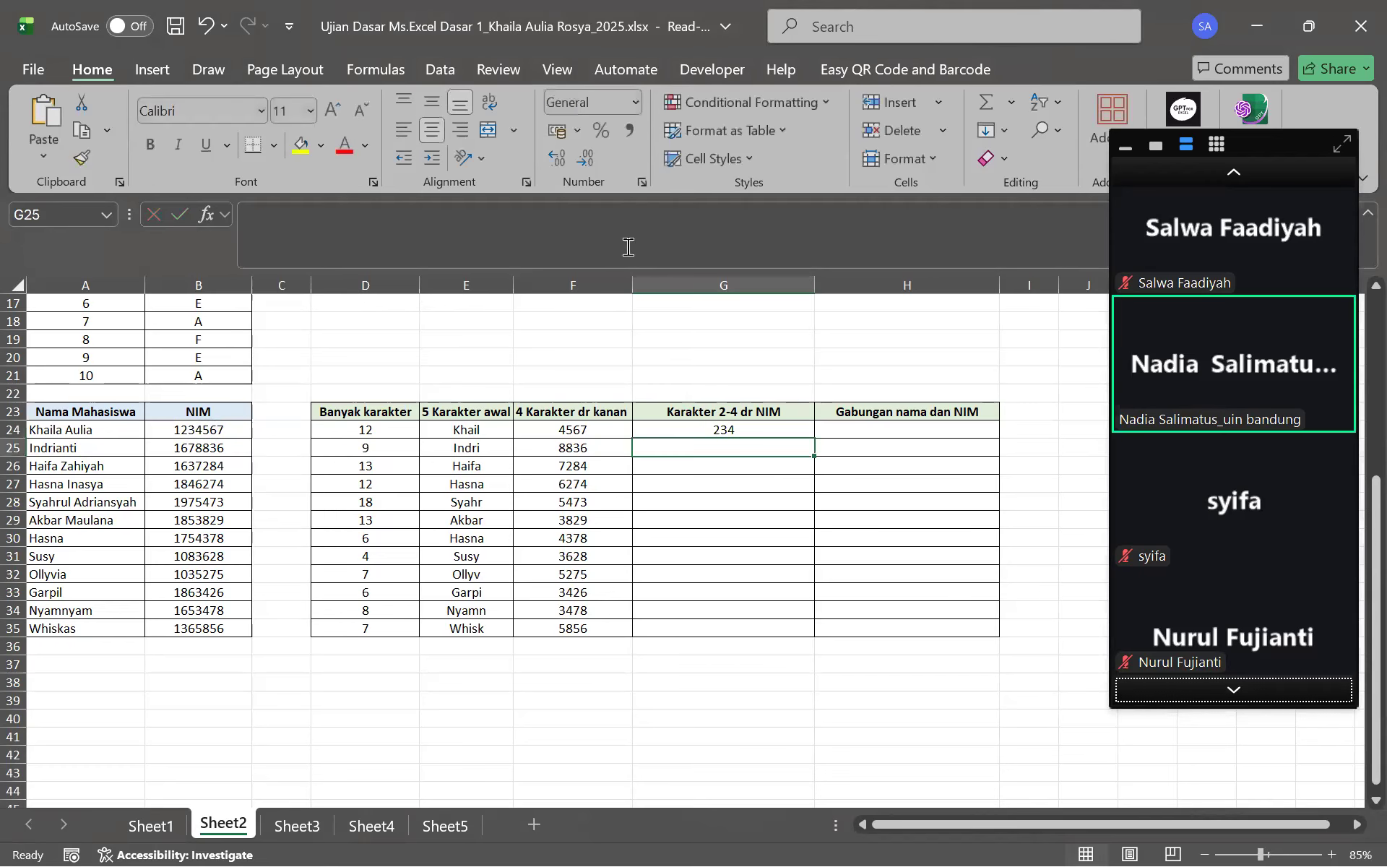
click(720, 430)
drag(815, 439, 807, 644)
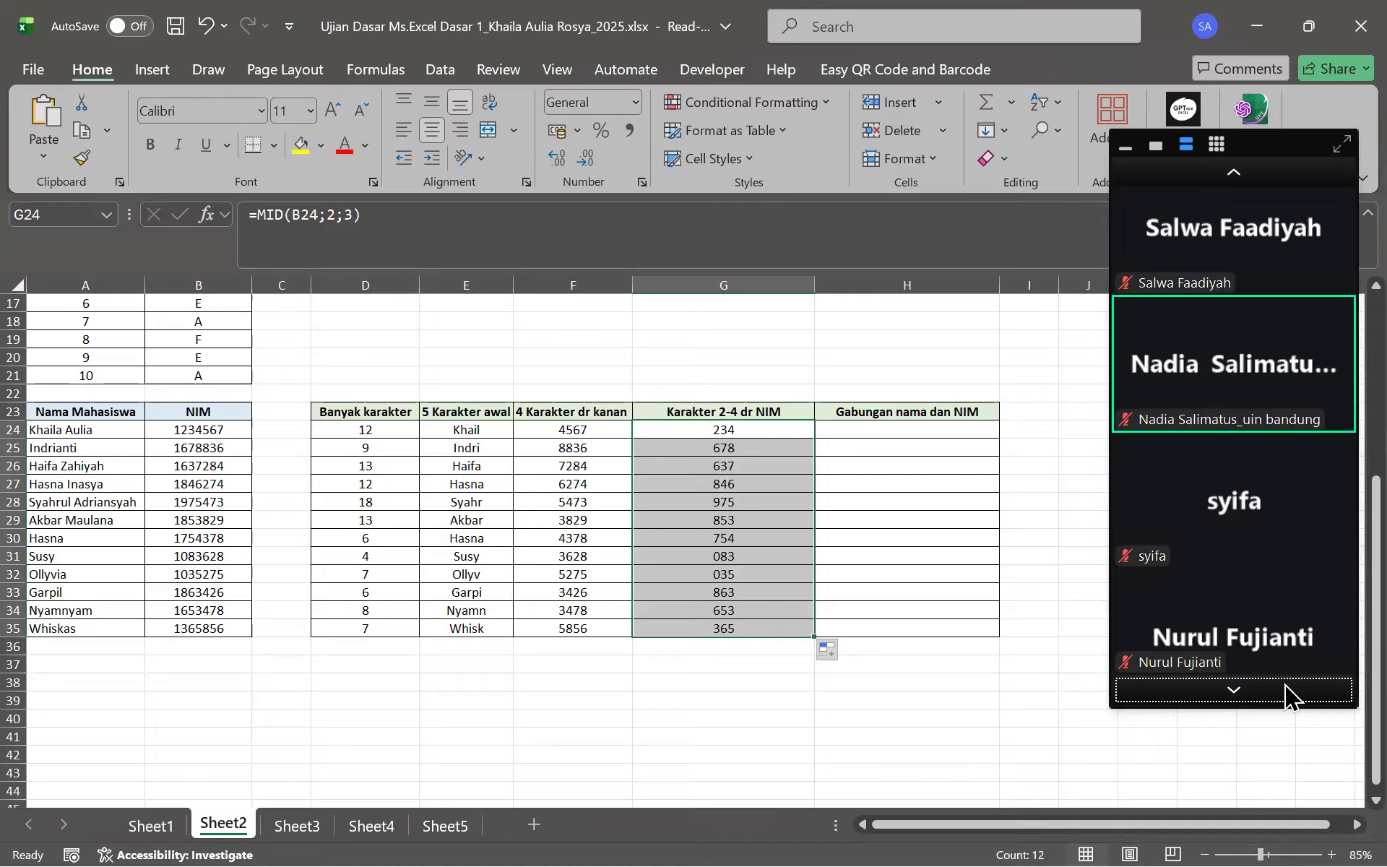
click(1213, 699)
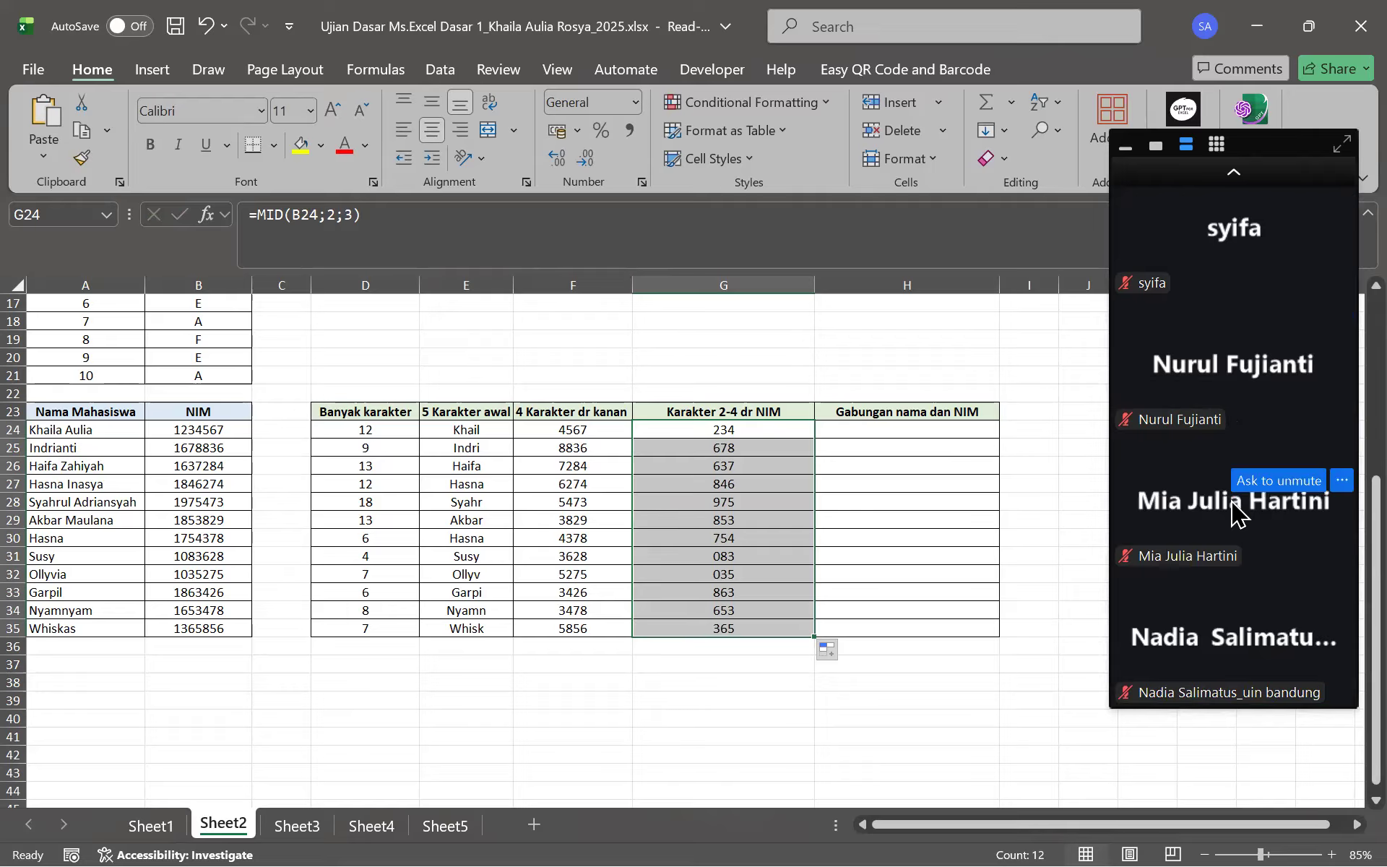
click(1255, 170)
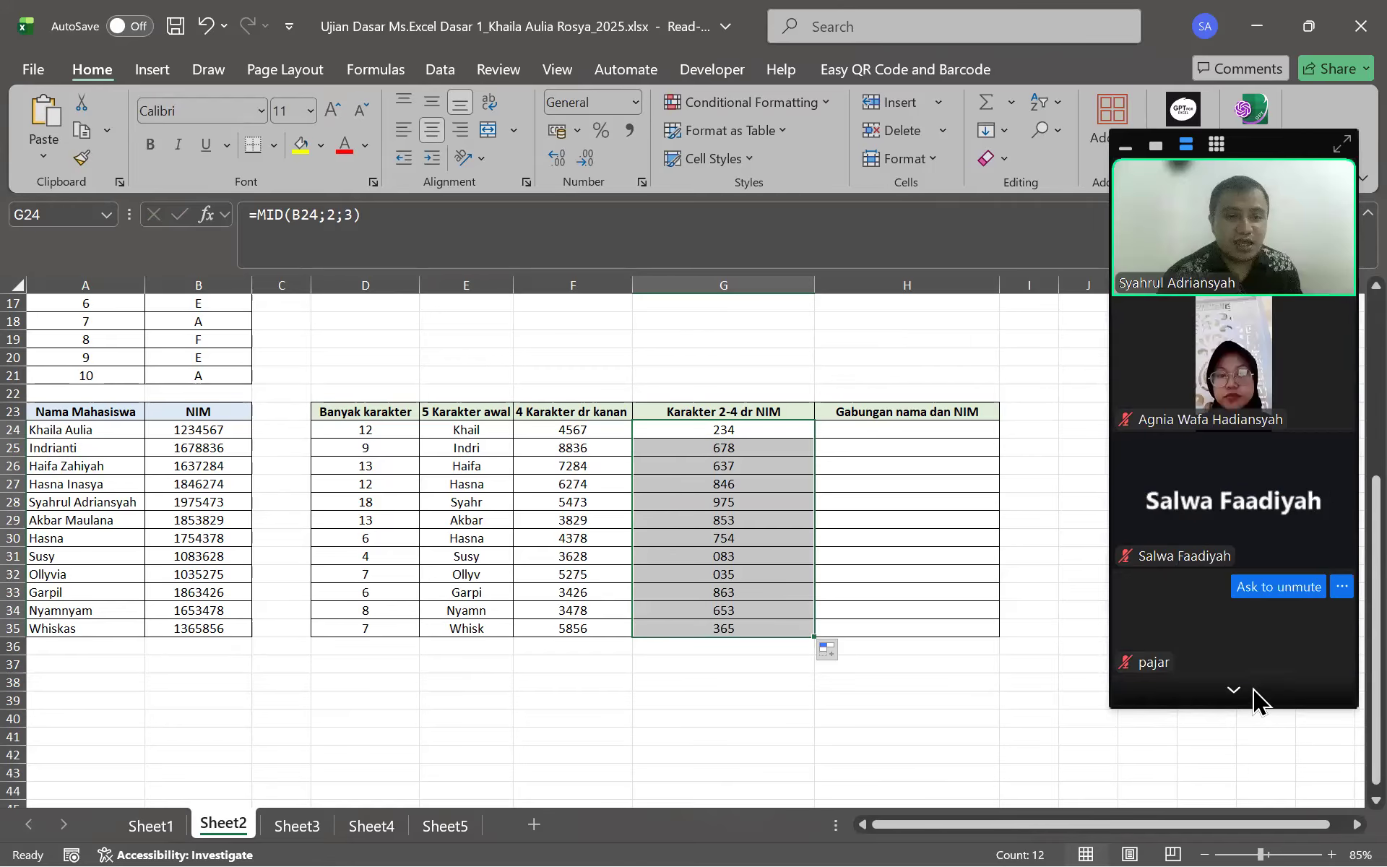
click(1234, 690)
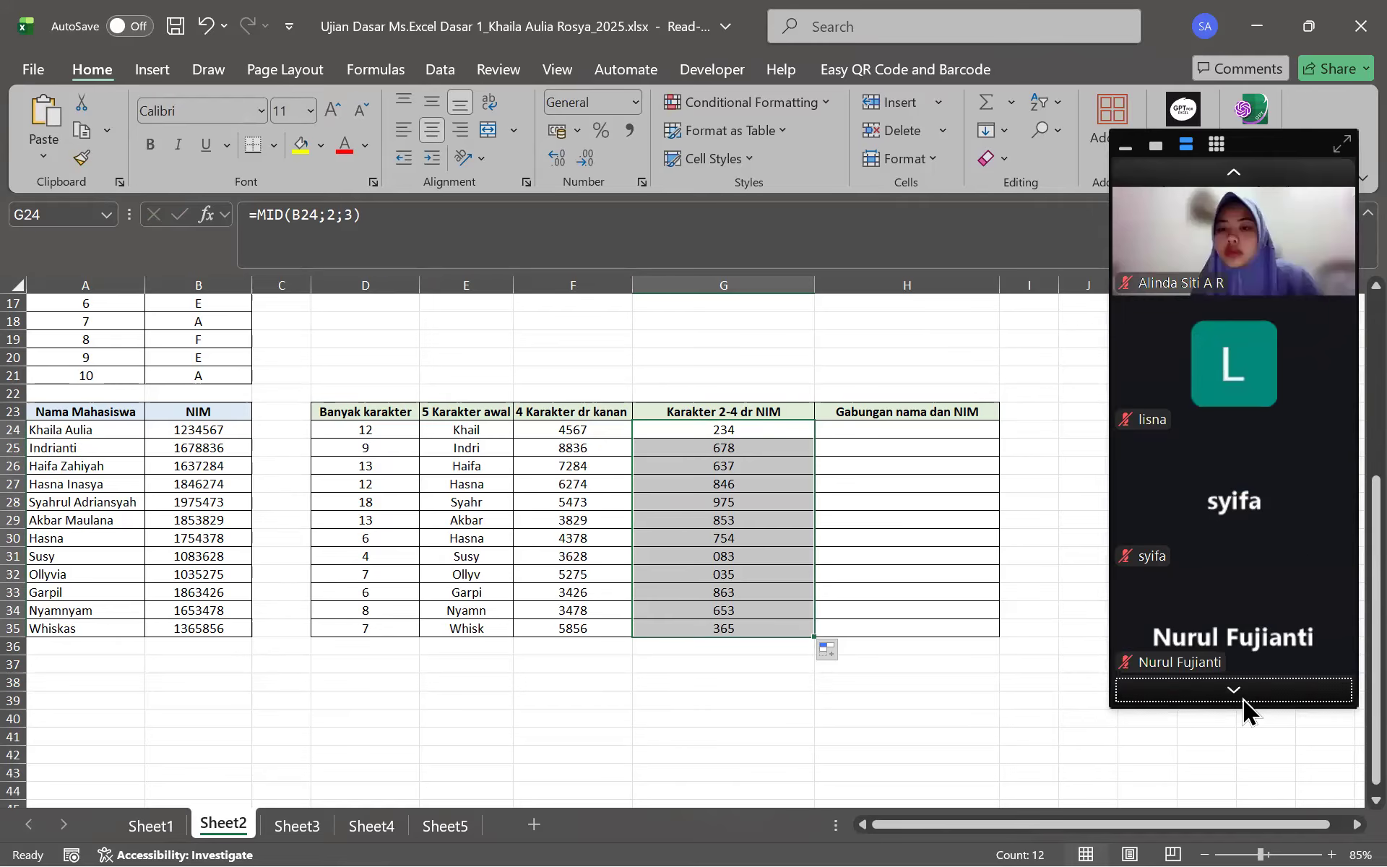
click(1242, 699)
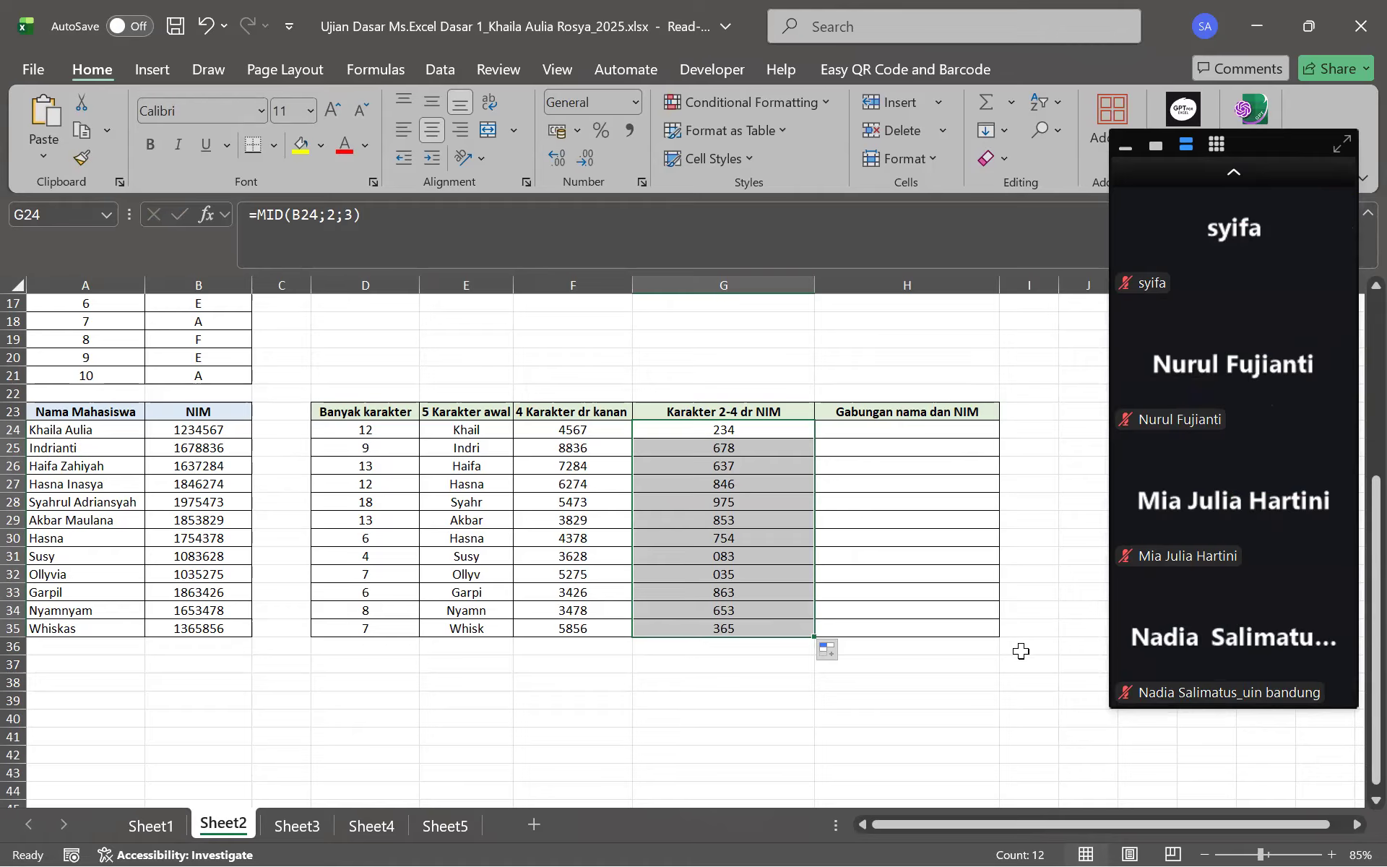
click(963, 436)
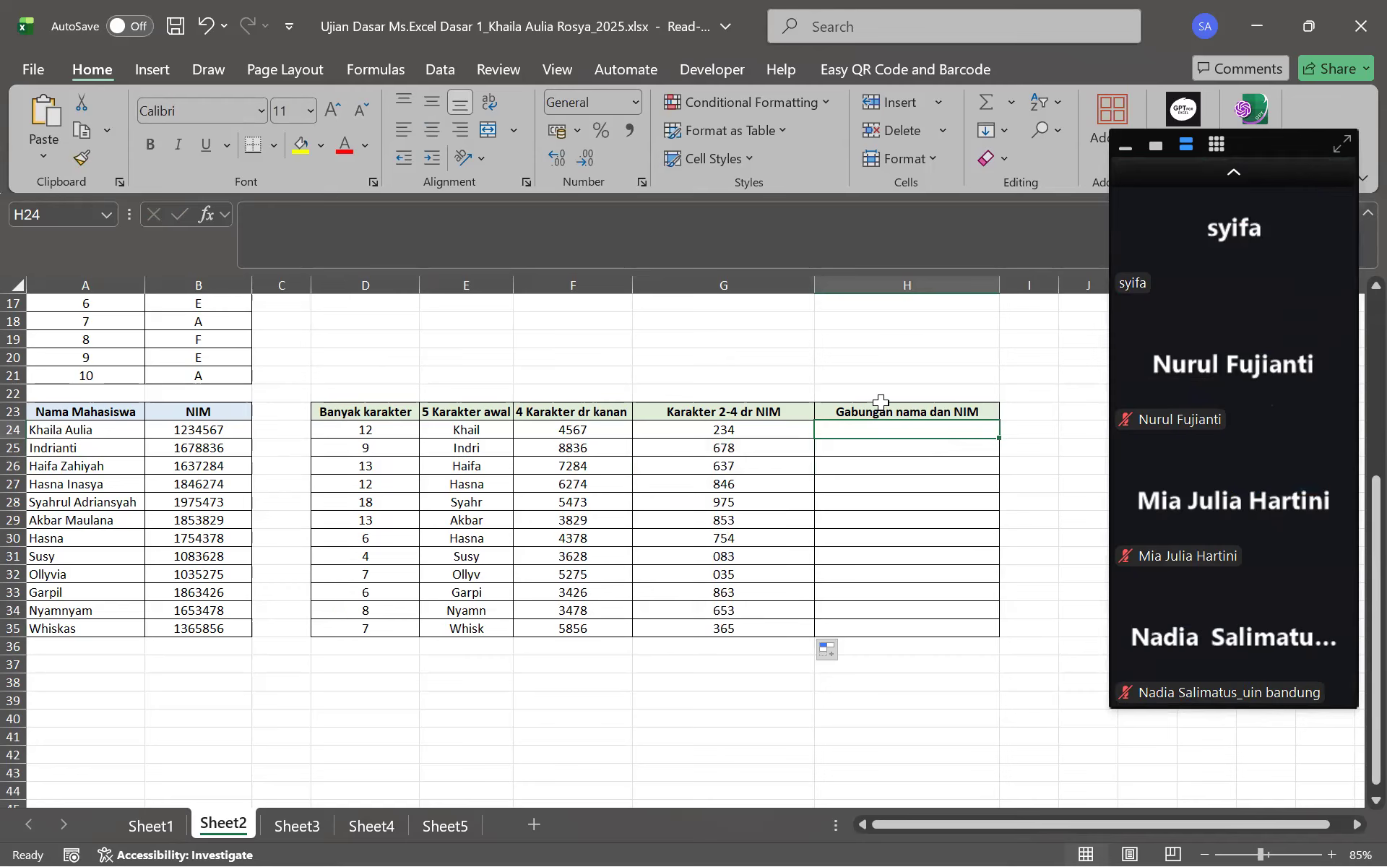
Enter =CONCATENATE(A24;B24) in H24 to join the first name and NIM
click(905, 407)
drag(78, 433, 189, 626)
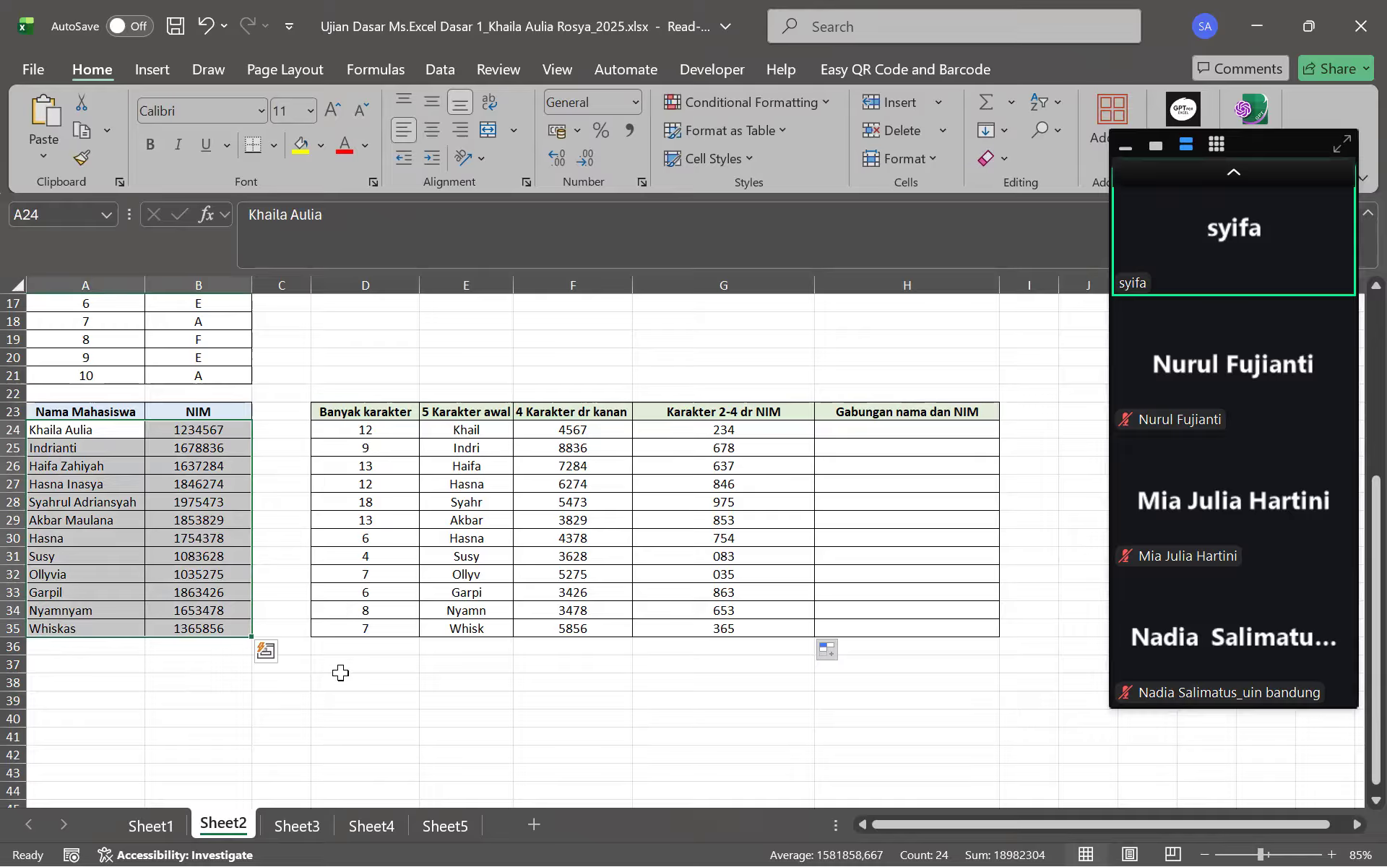
click(860, 429)
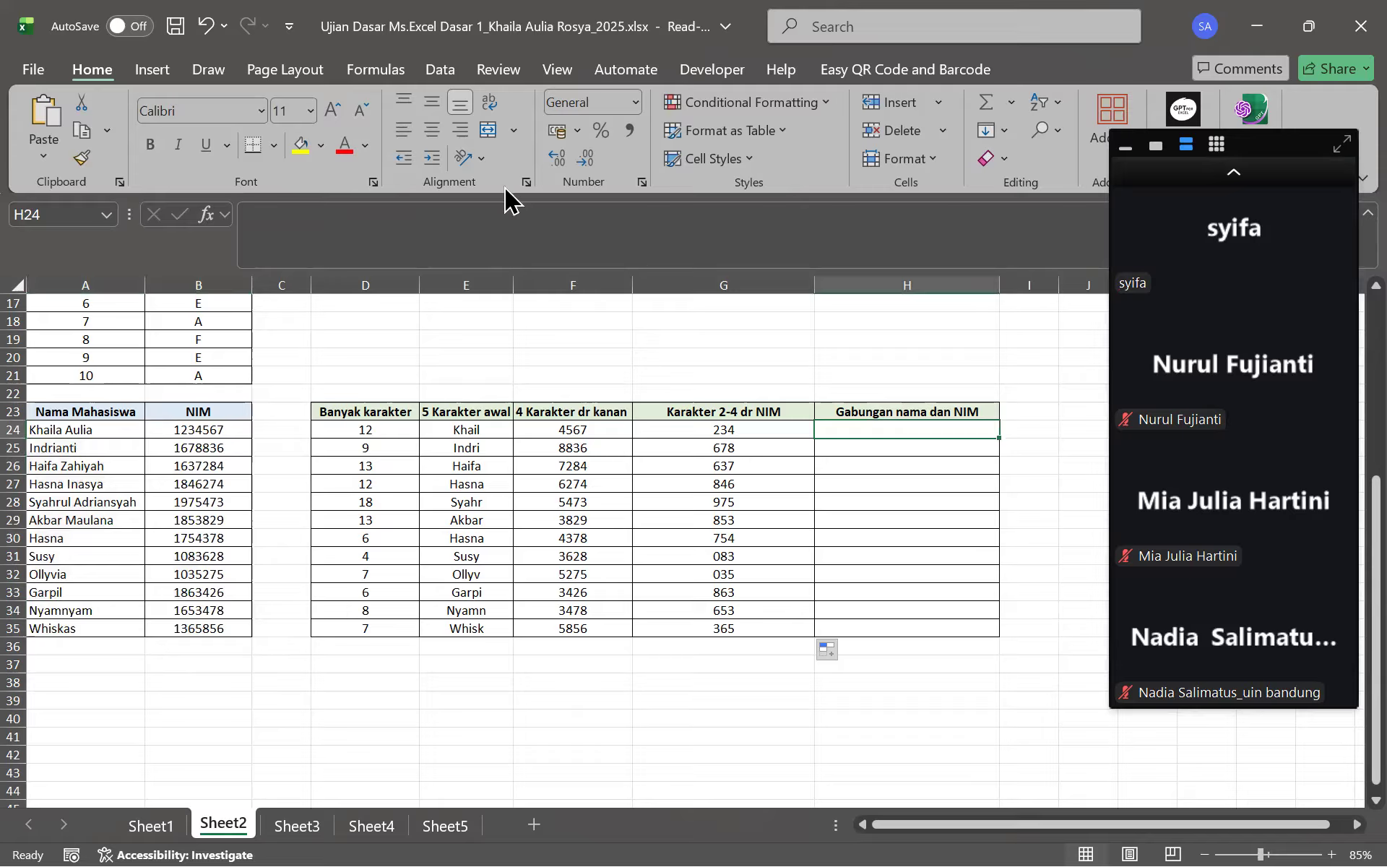
click(473, 209)
text(=CONCA)
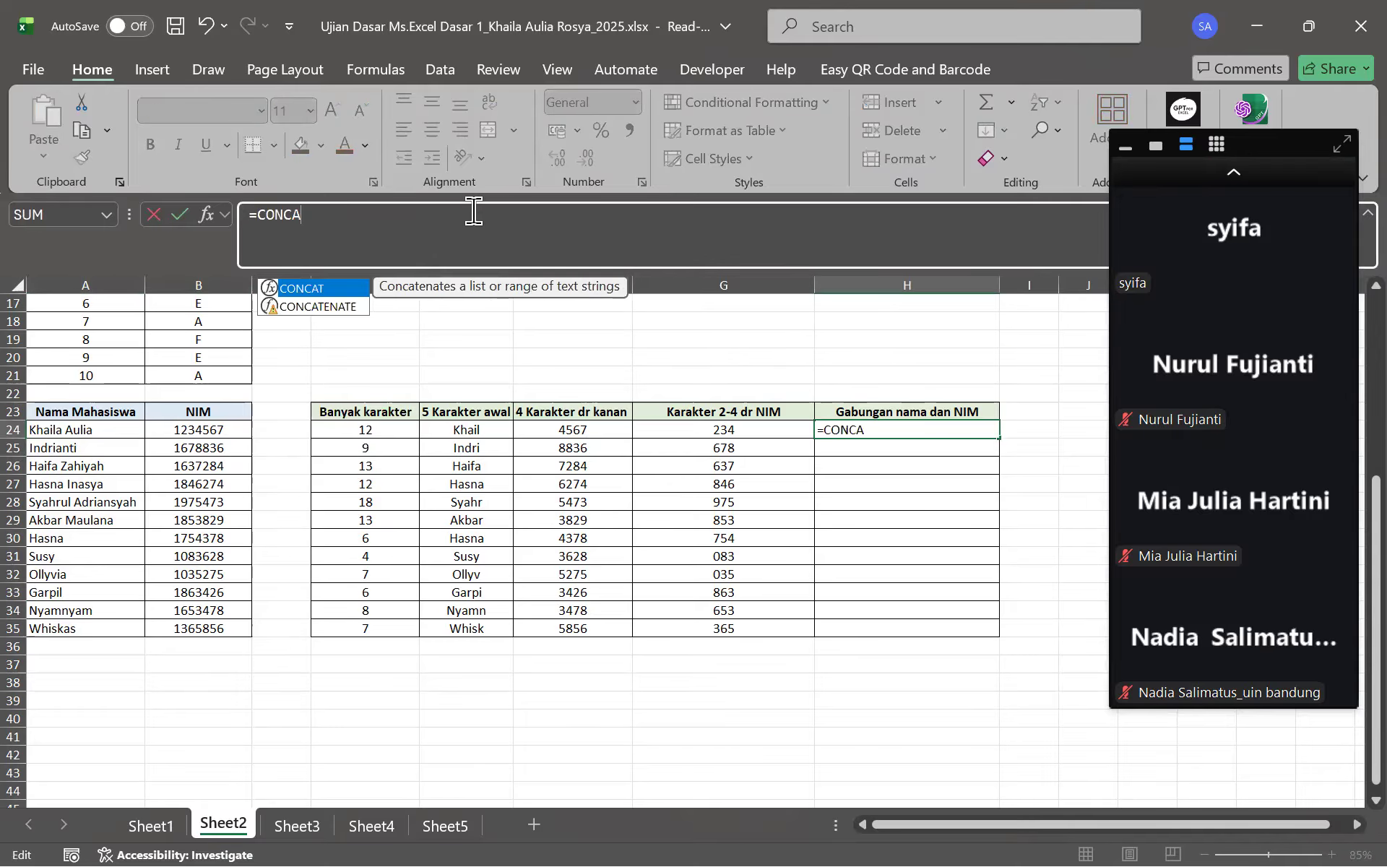
key(Down)
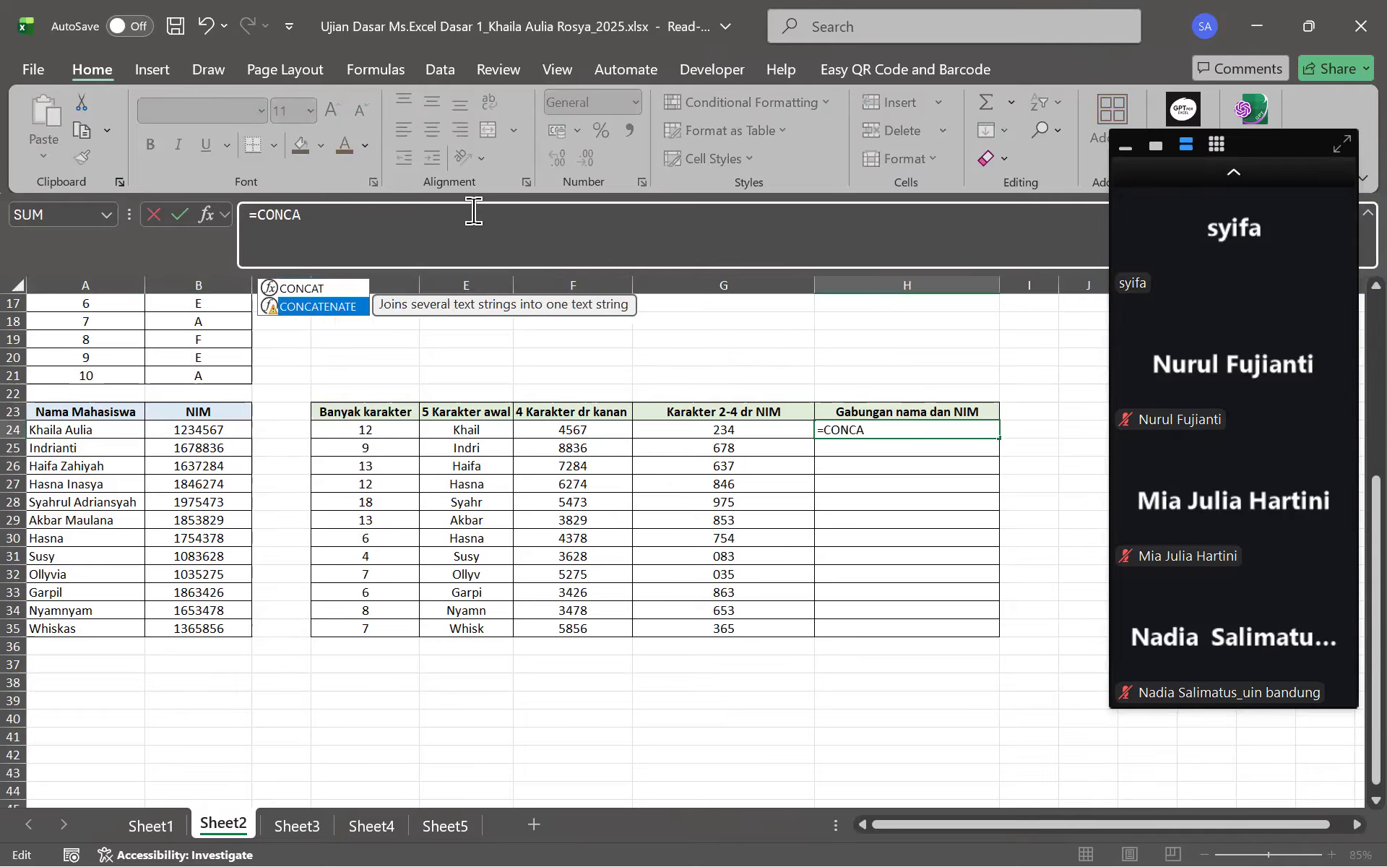
key(Tab)
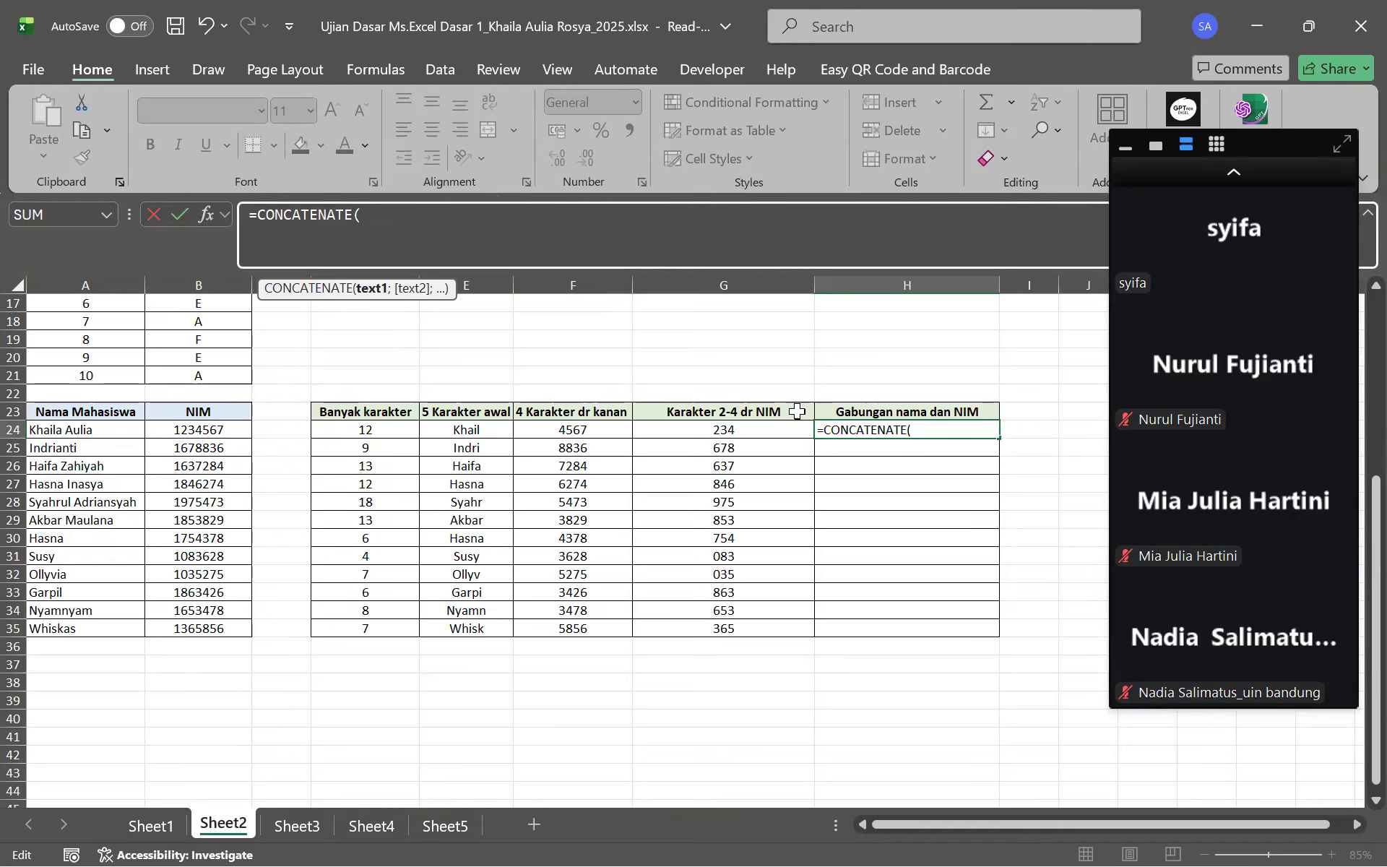
click(89, 428)
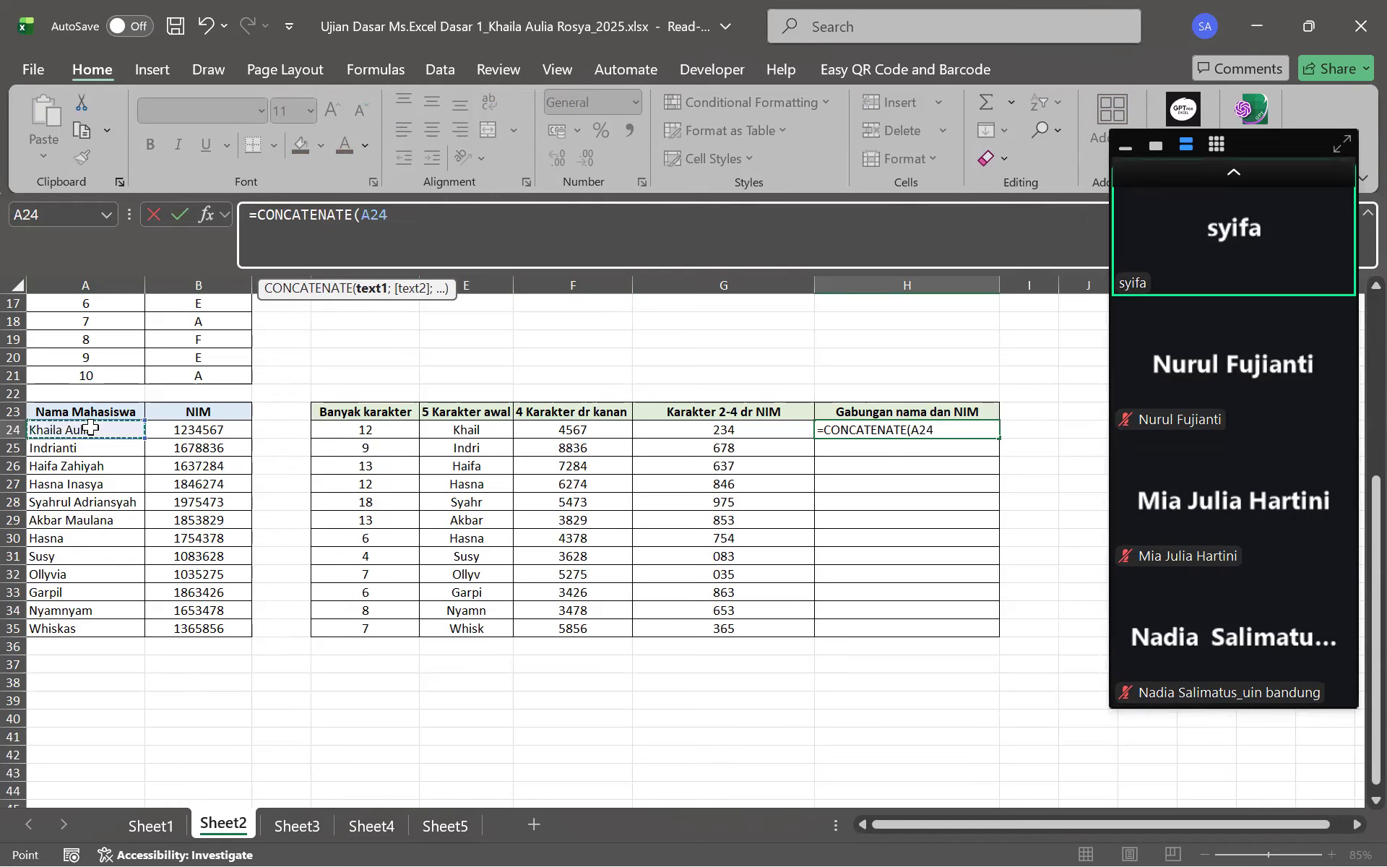
text(;)
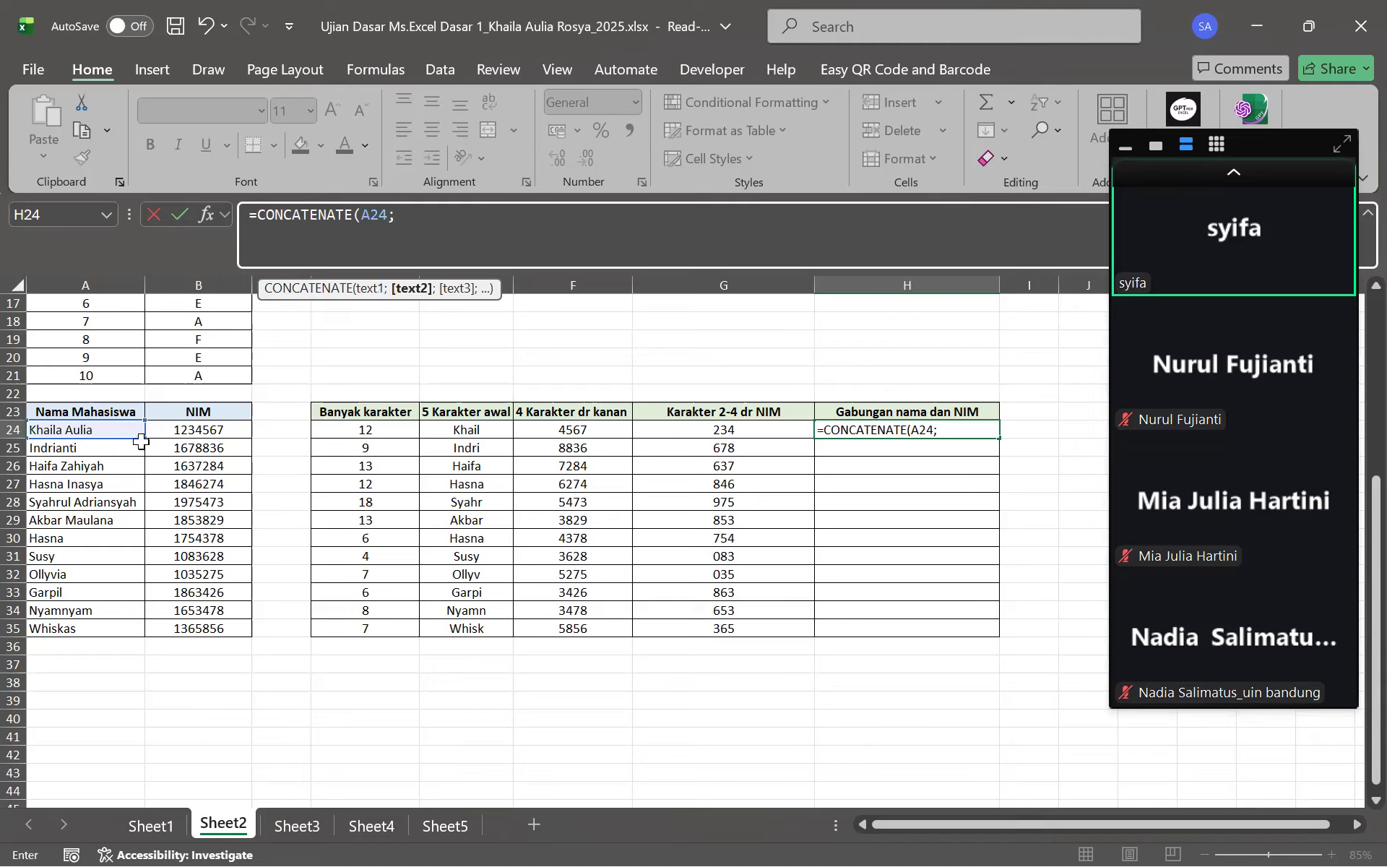
click(228, 428)
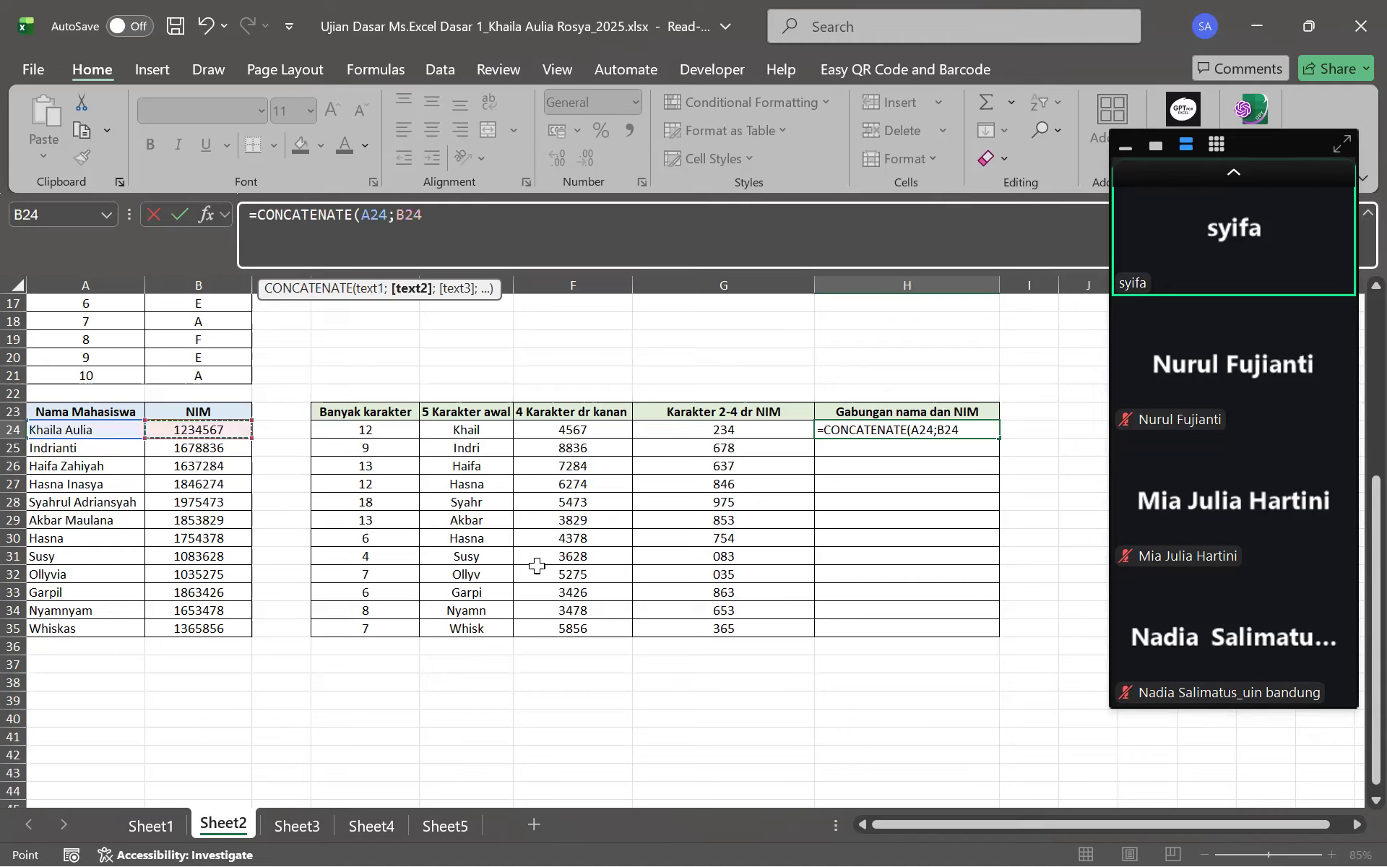
key(Return)
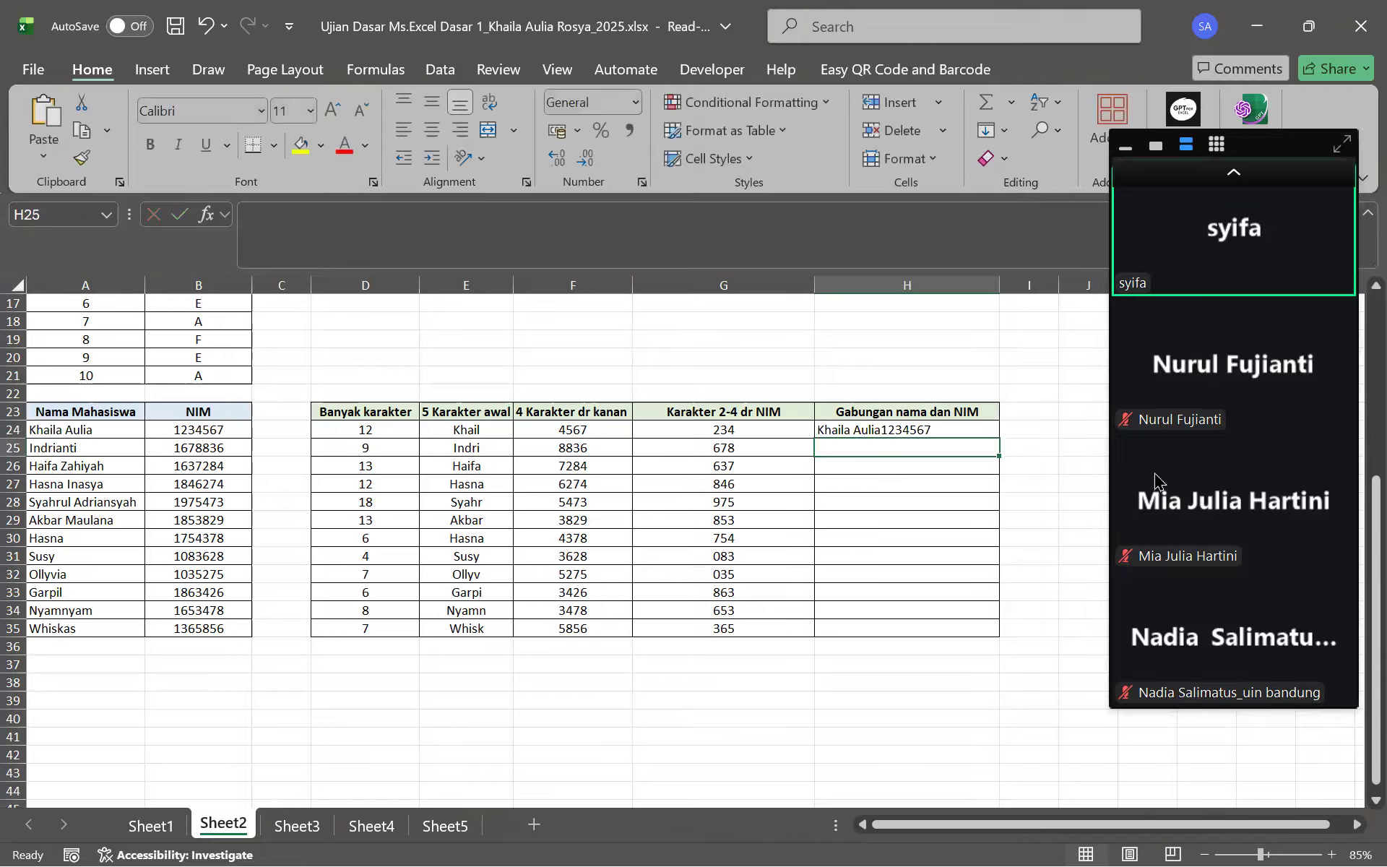
click(902, 428)
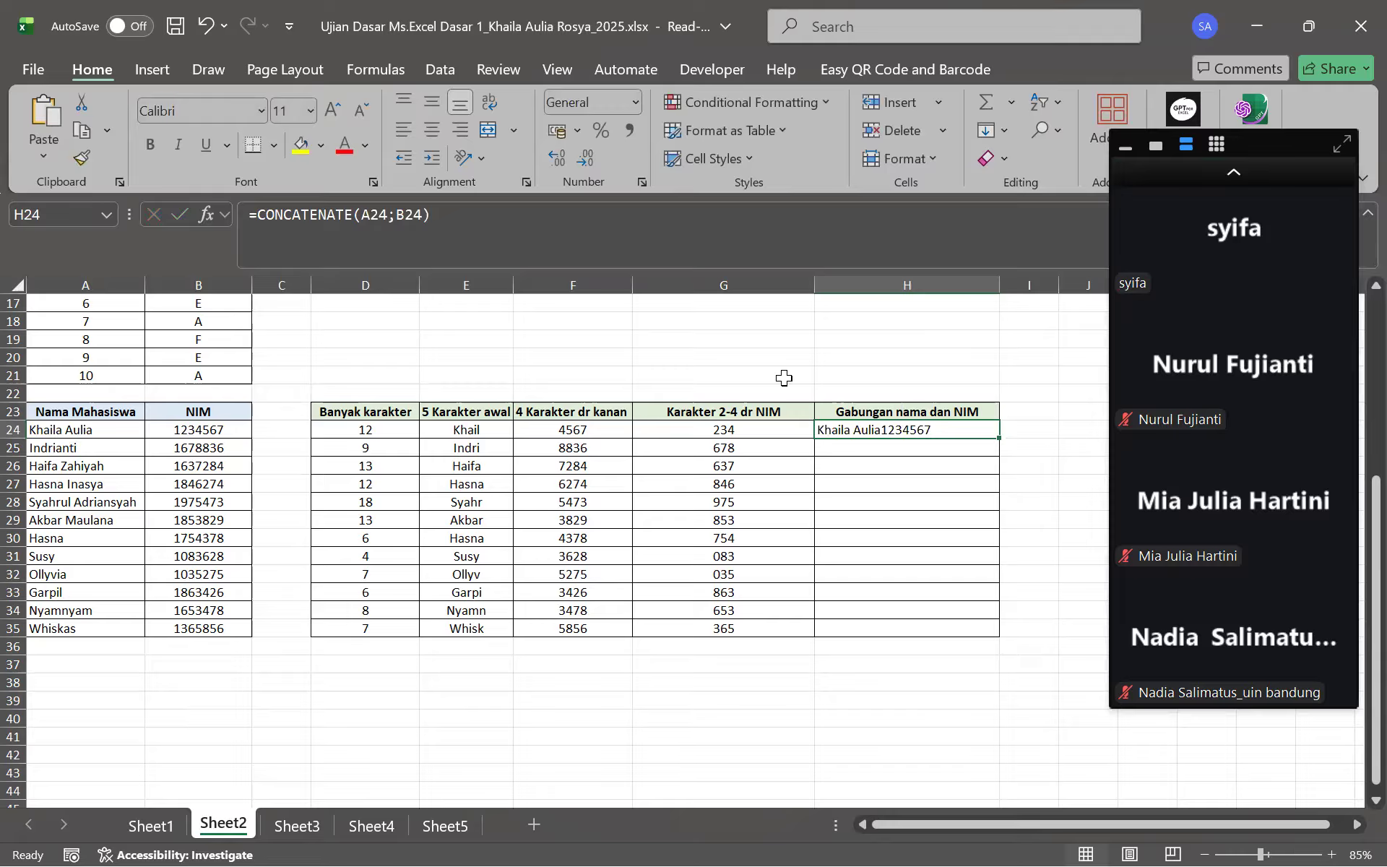
Add a "-" separator so H24 reads =CONCATENATE(A24;"-";B24)
click(536, 248)
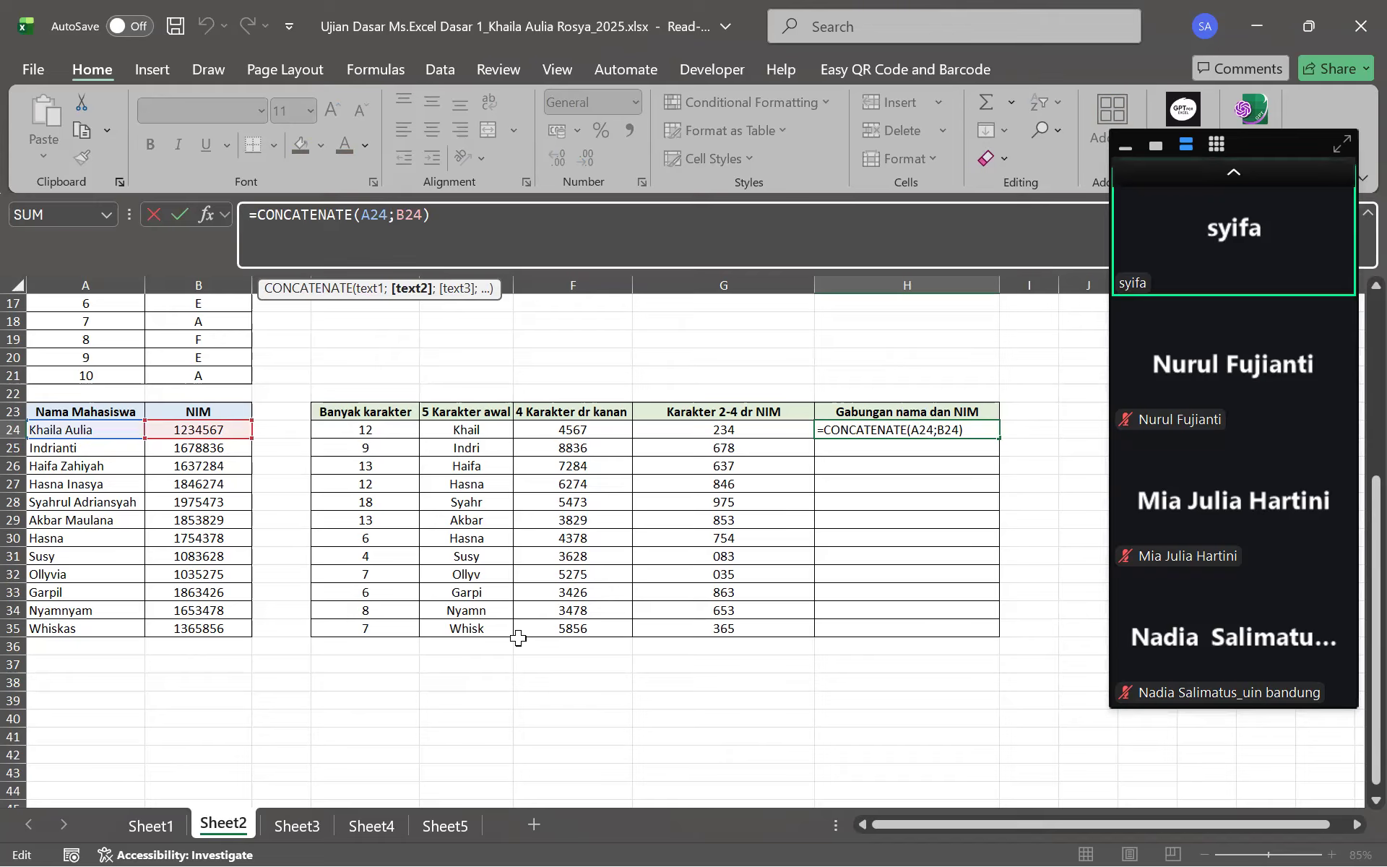
text(")
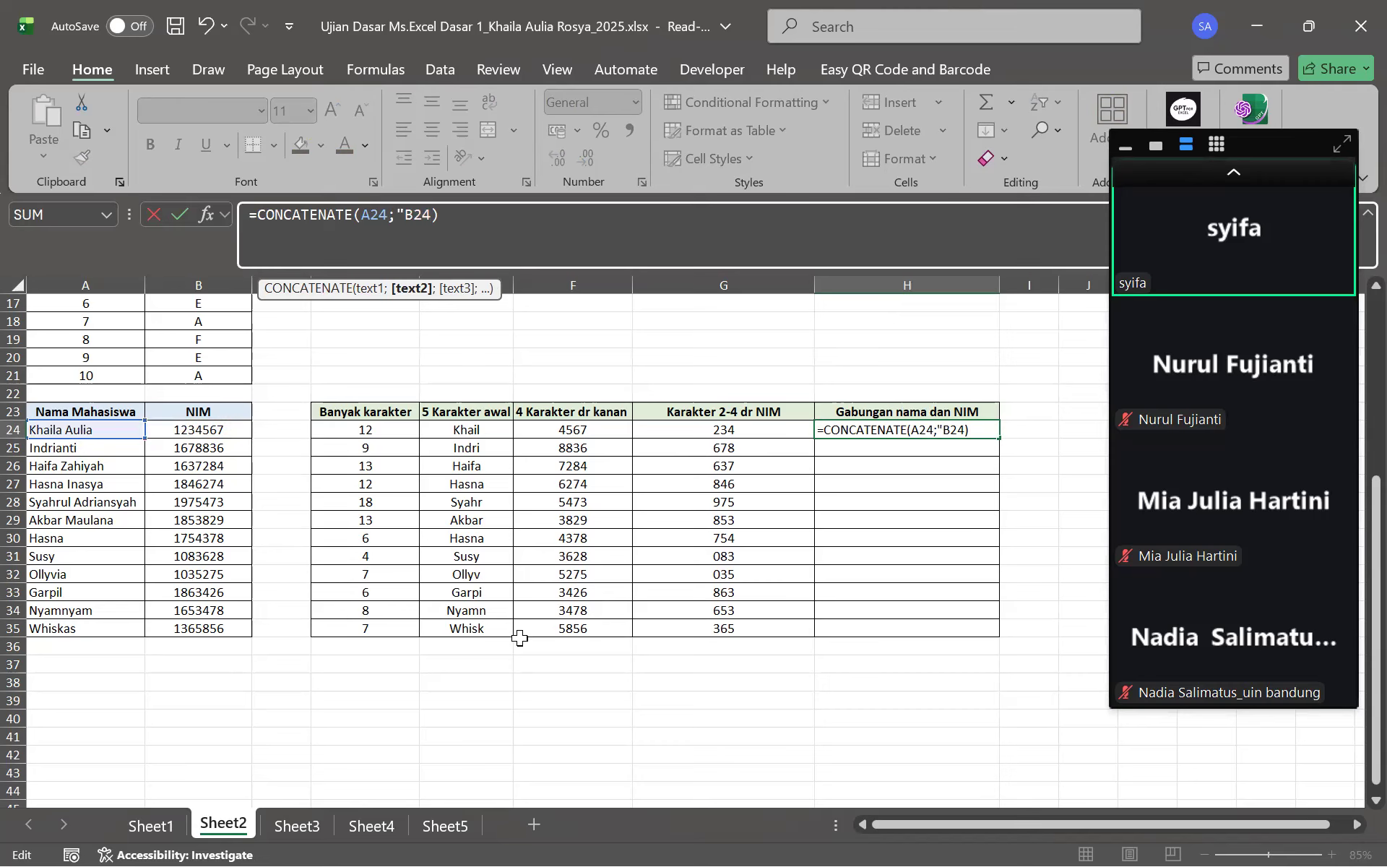
text(-")
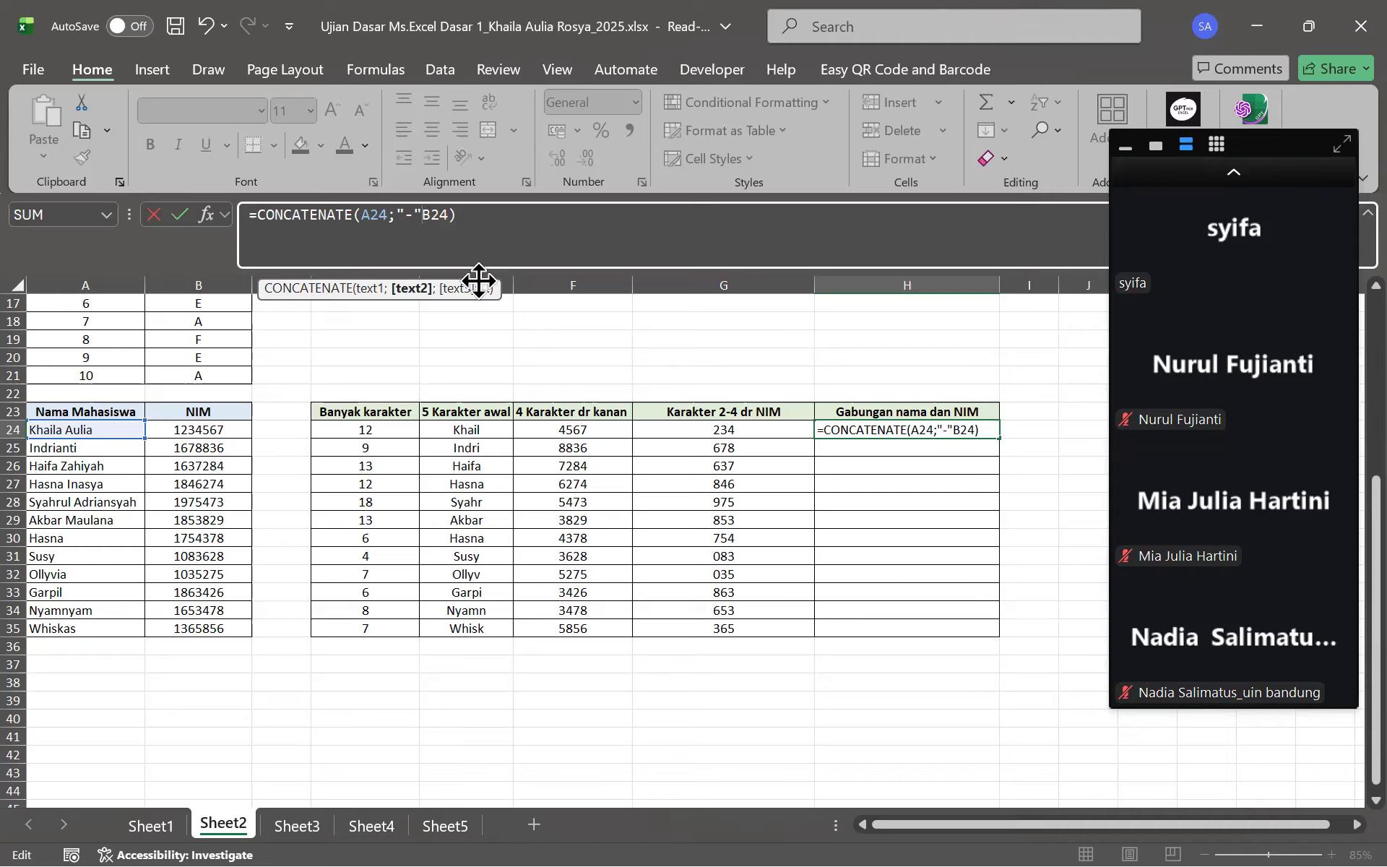
text(;)
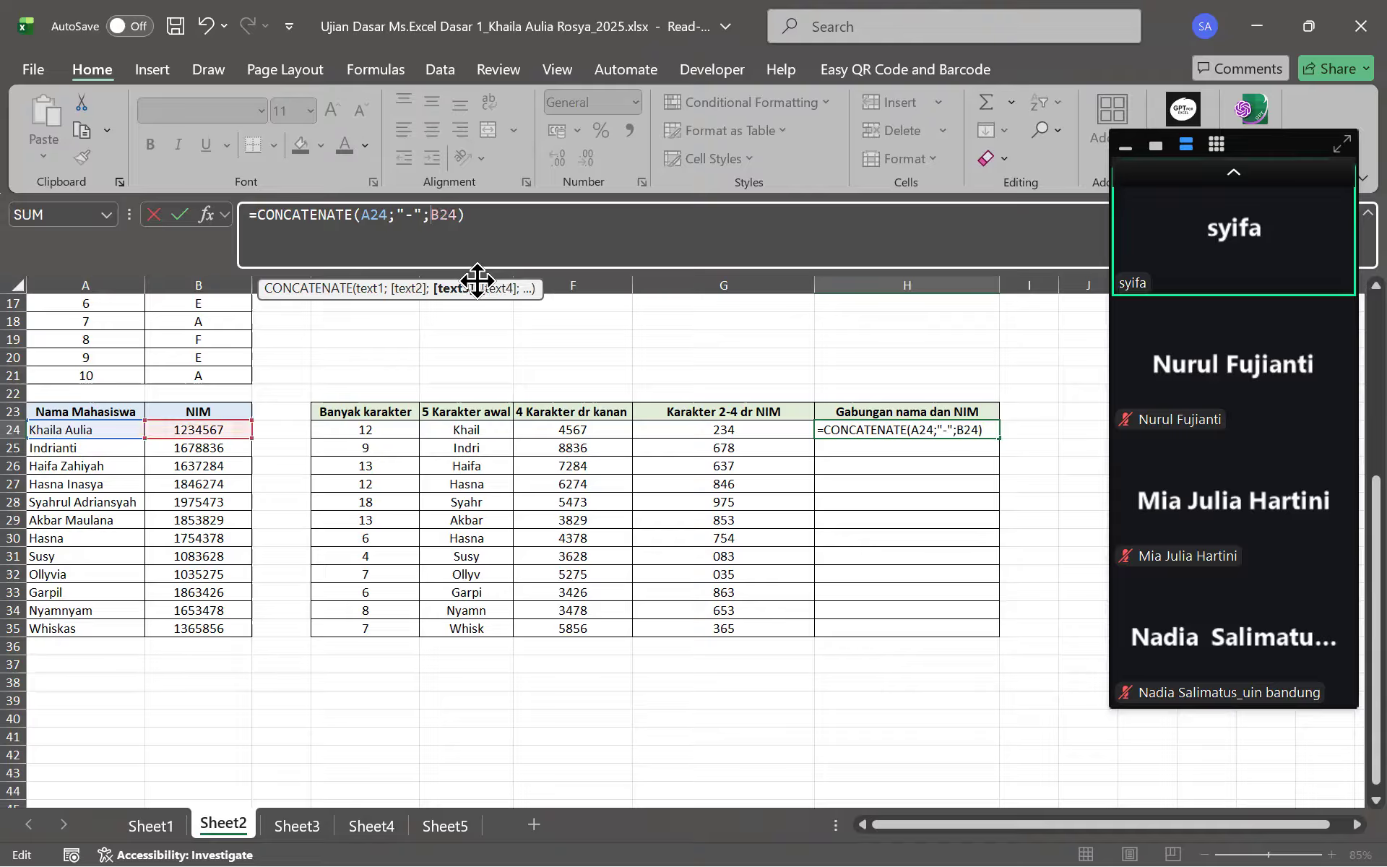
click(570, 233)
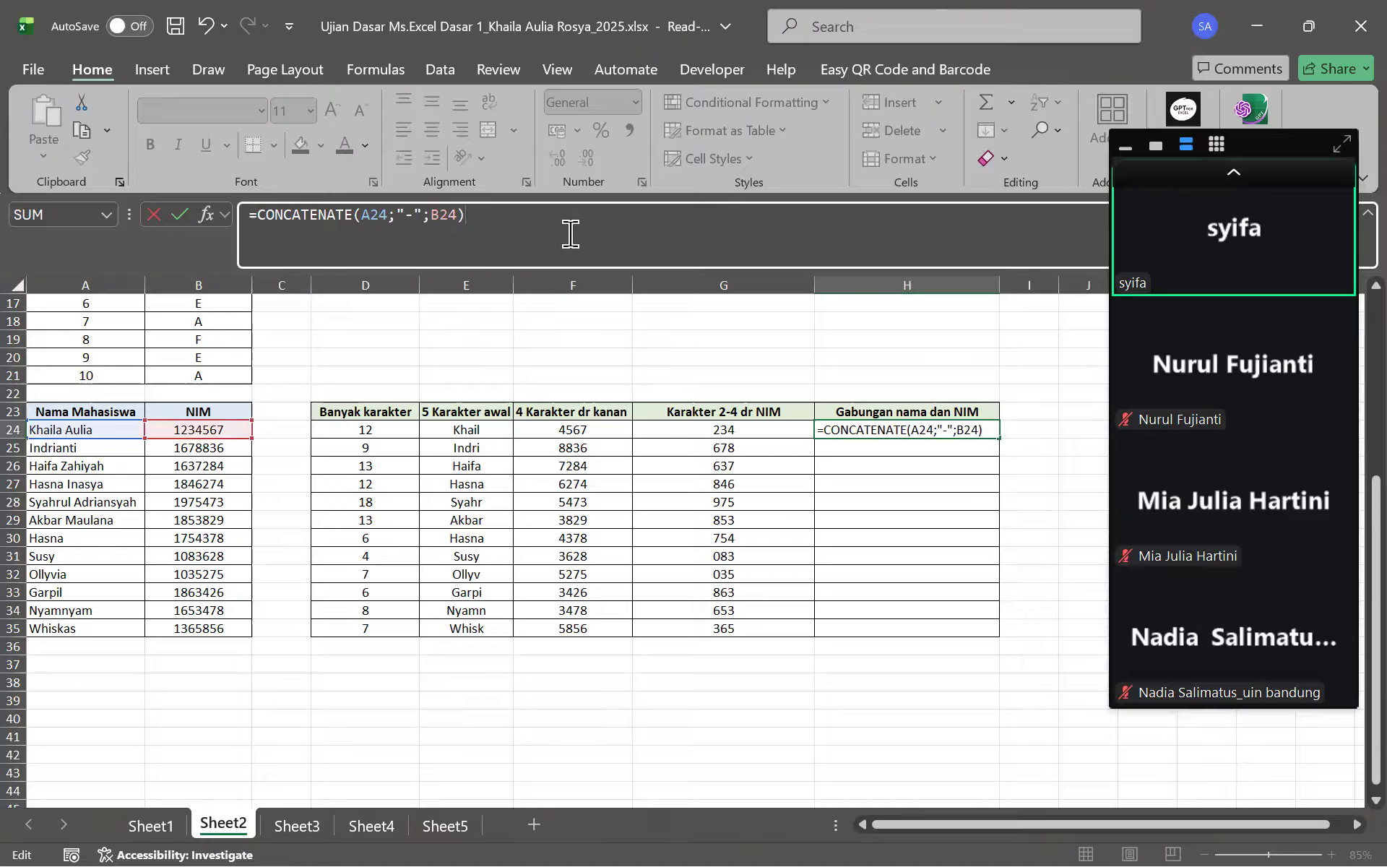
key(Return)
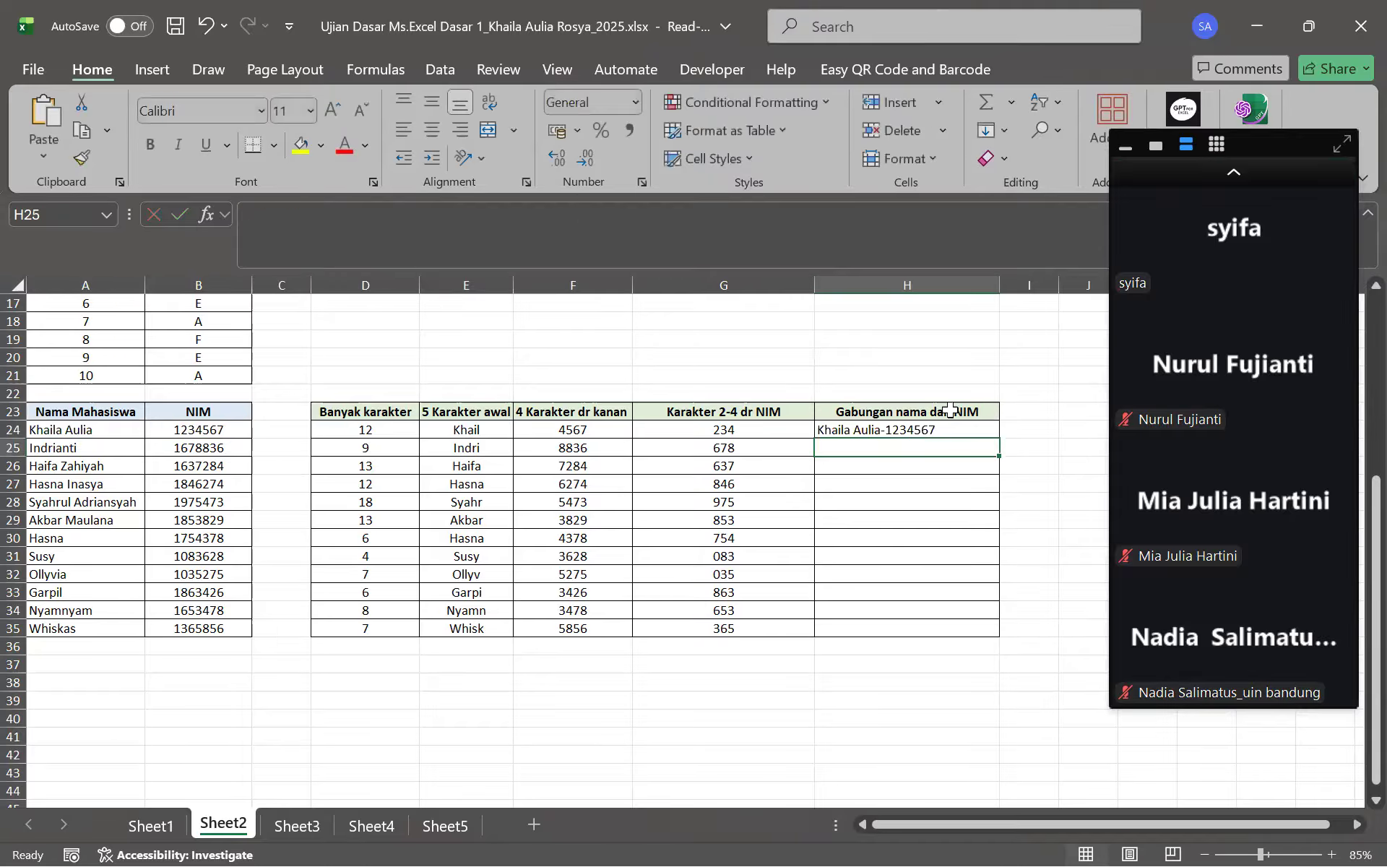
click(988, 429)
drag(1003, 434, 985, 632)
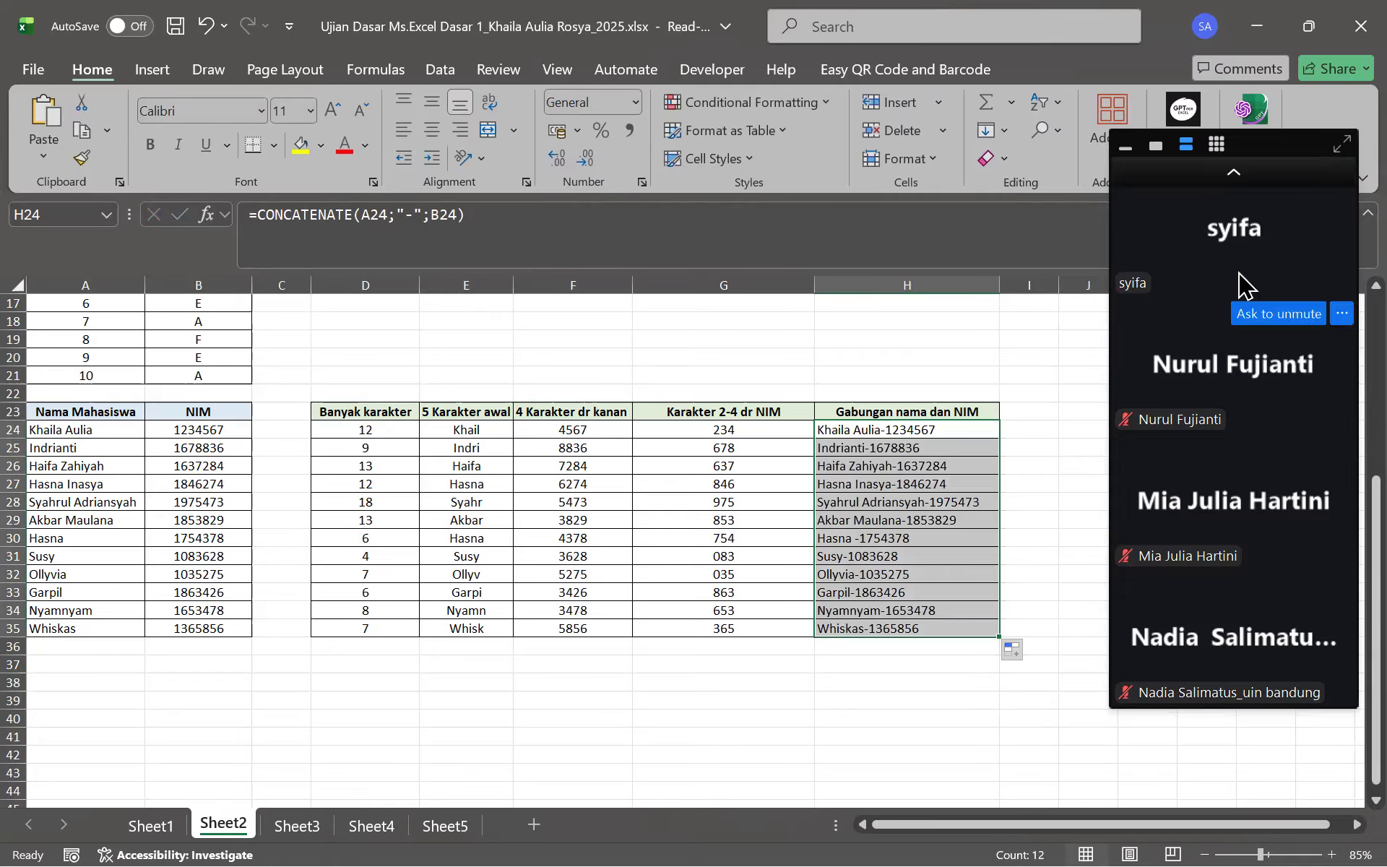
click(1261, 185)
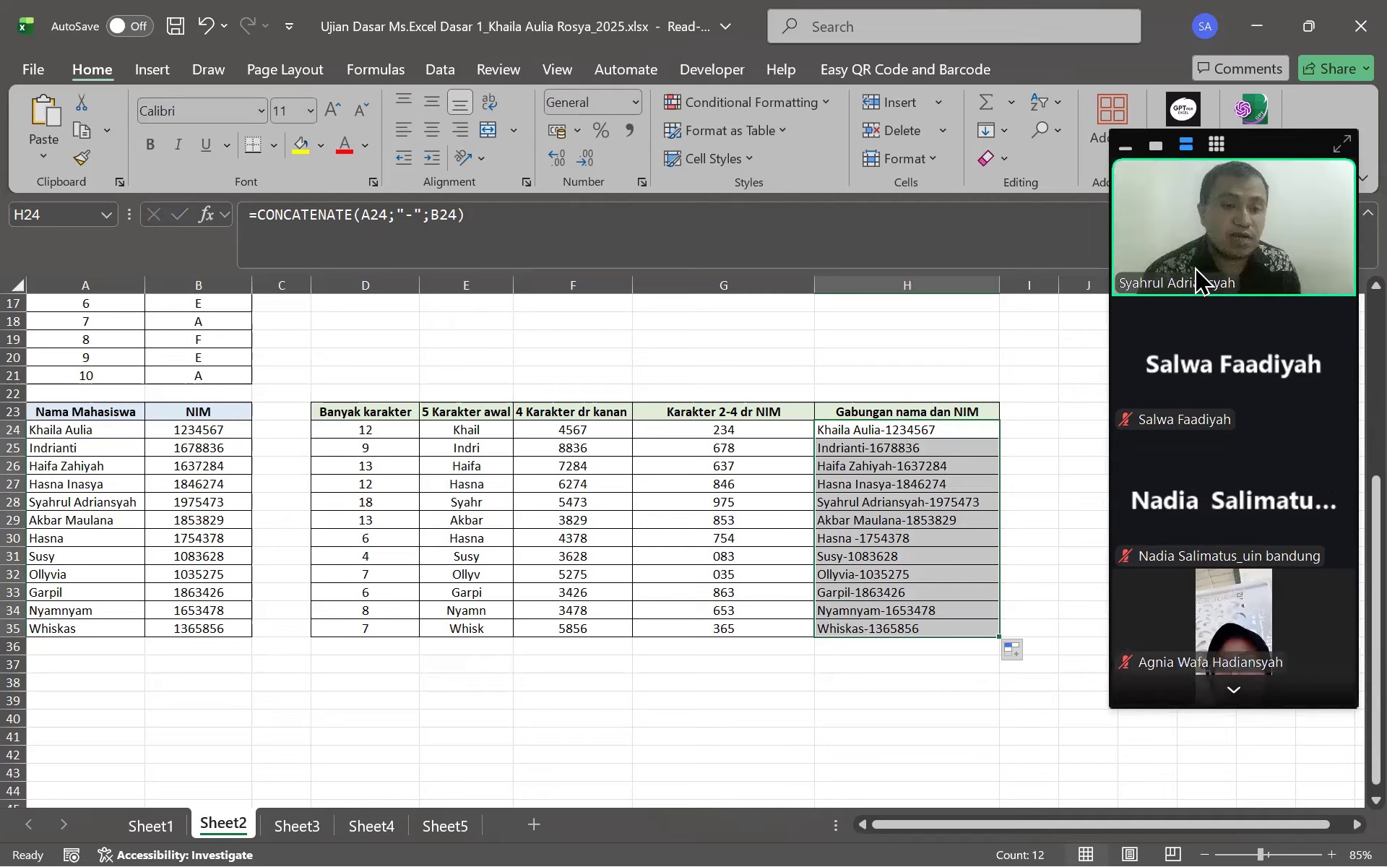
click(1234, 690)
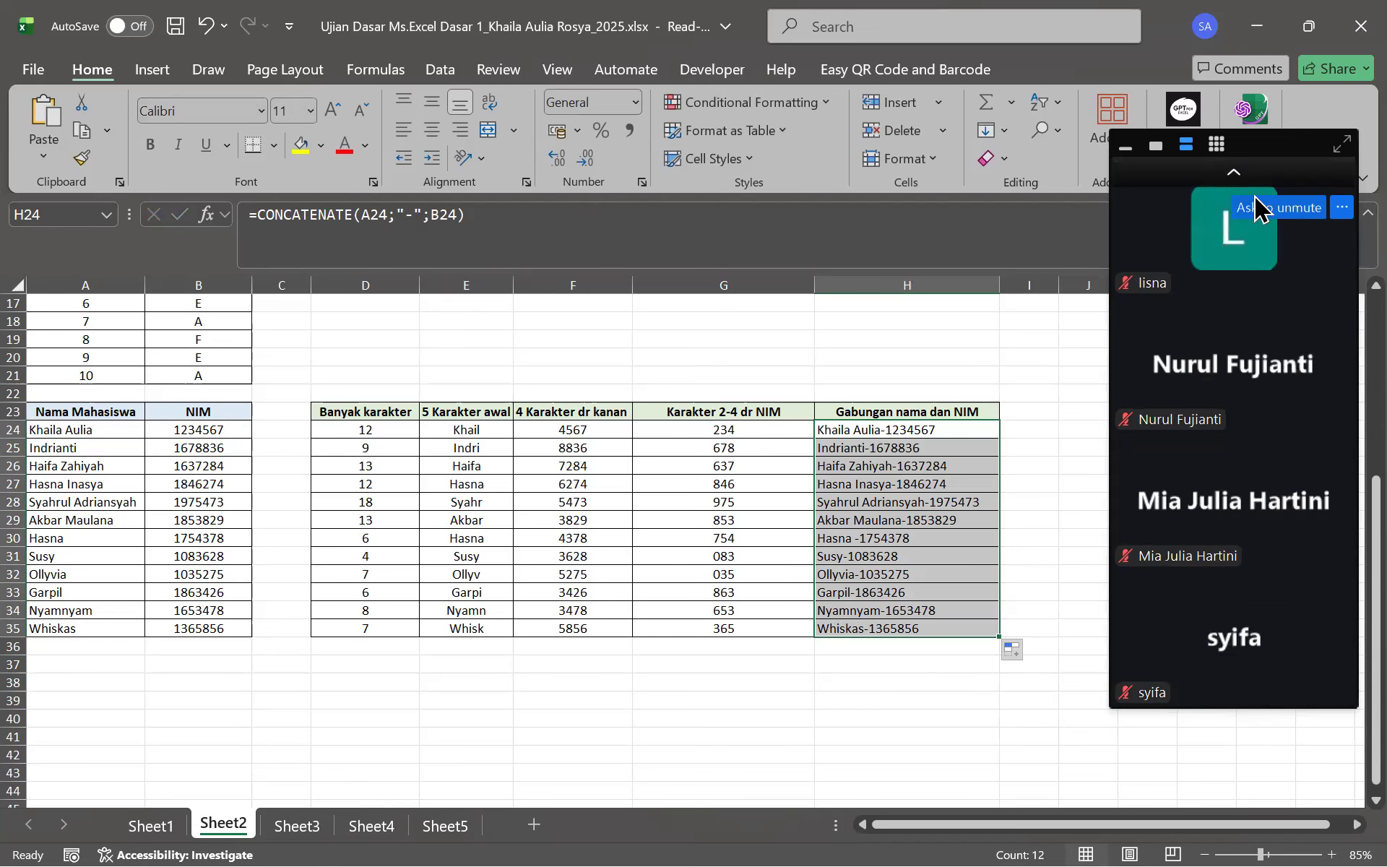
click(1237, 177)
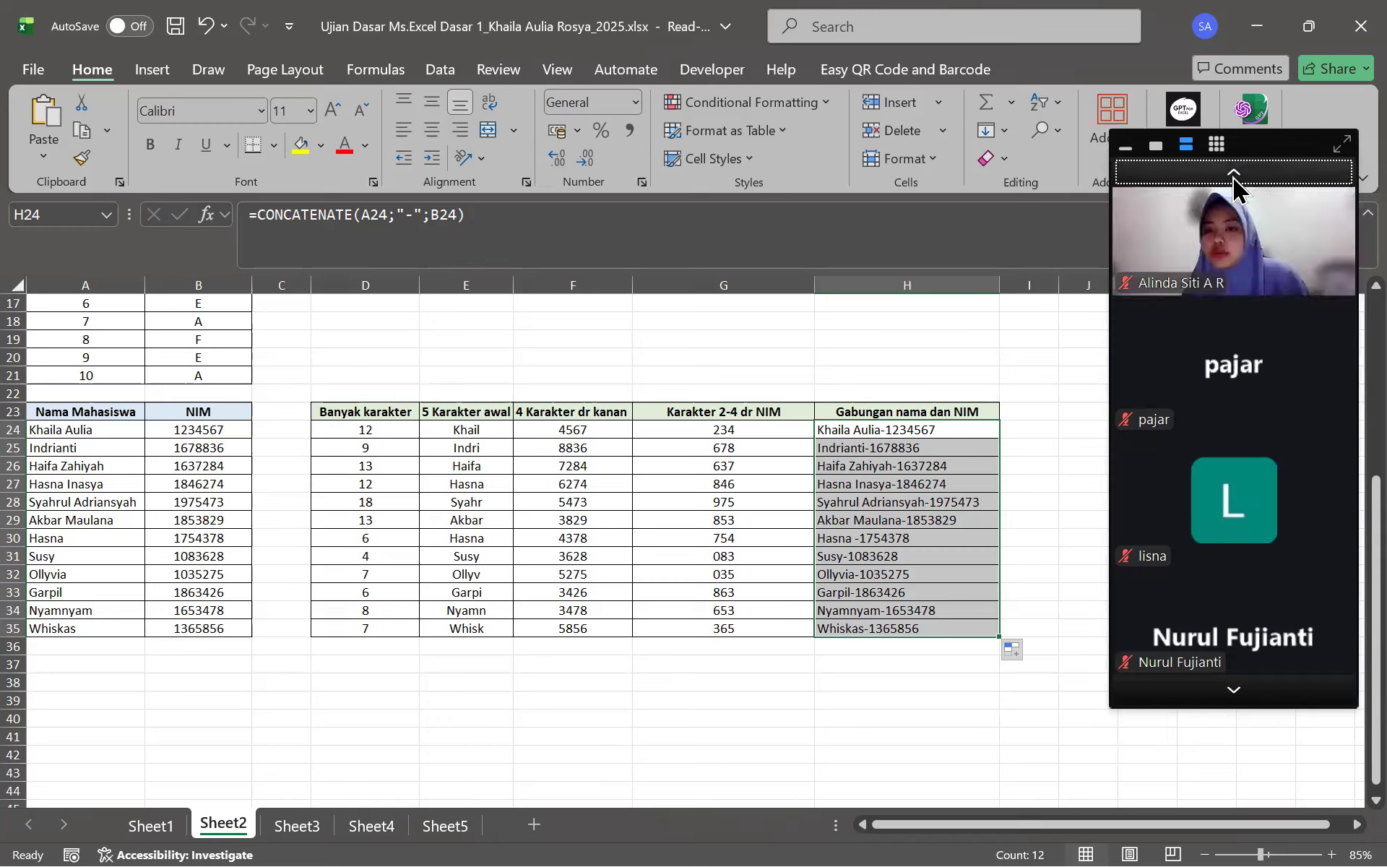
click(1232, 176)
mouse_move(1189, 331)
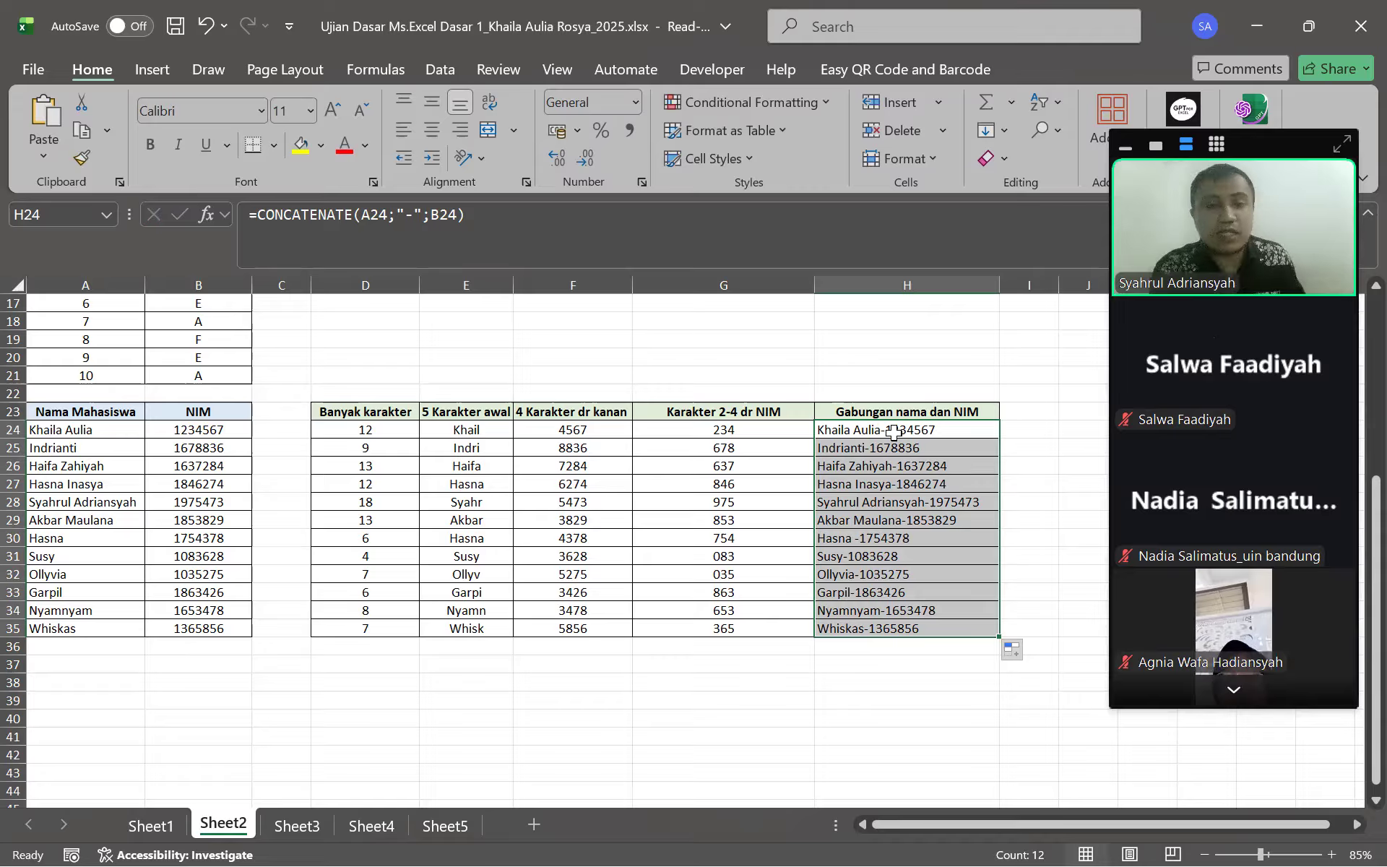
drag(894, 431, 917, 611)
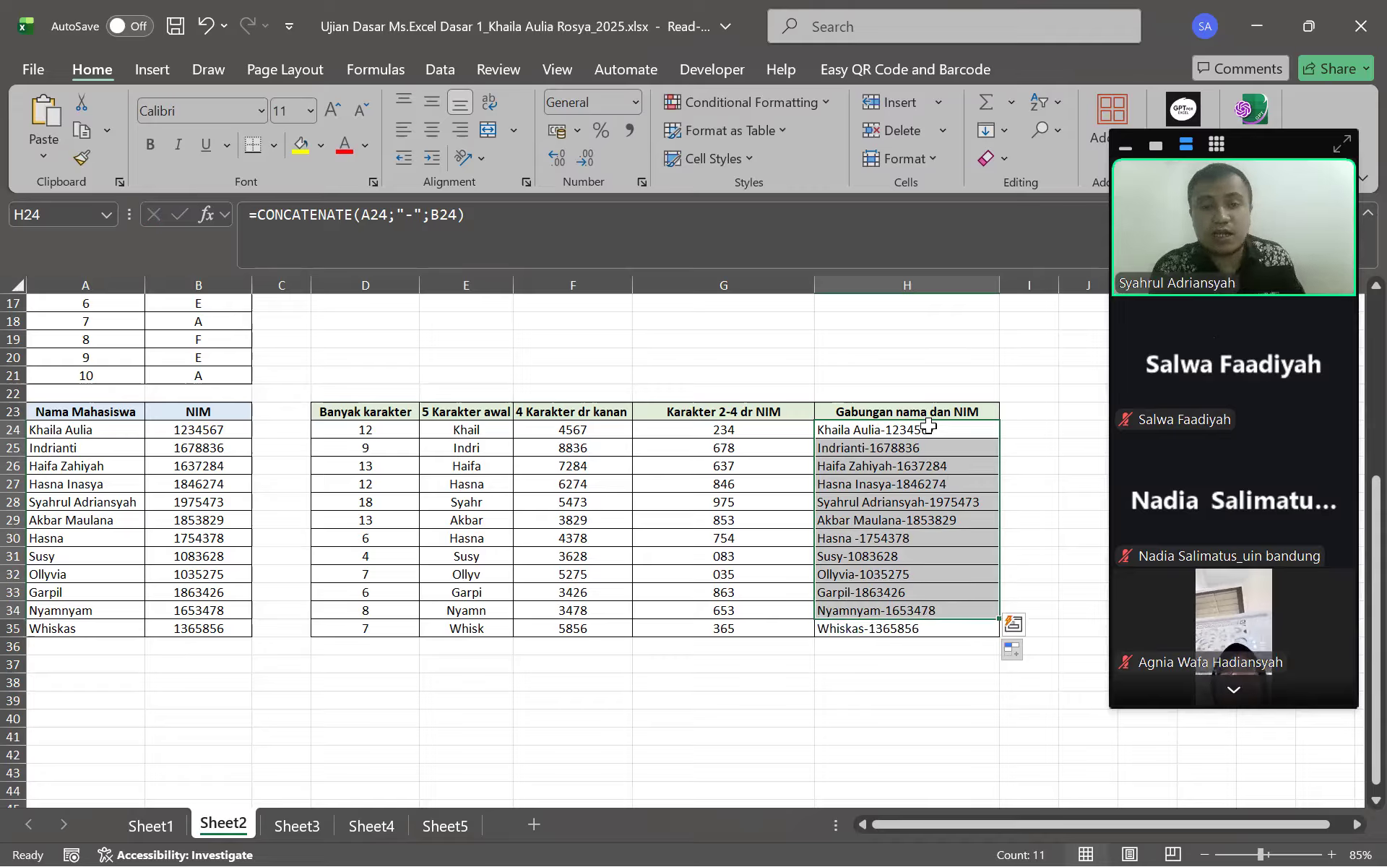
click(898, 449)
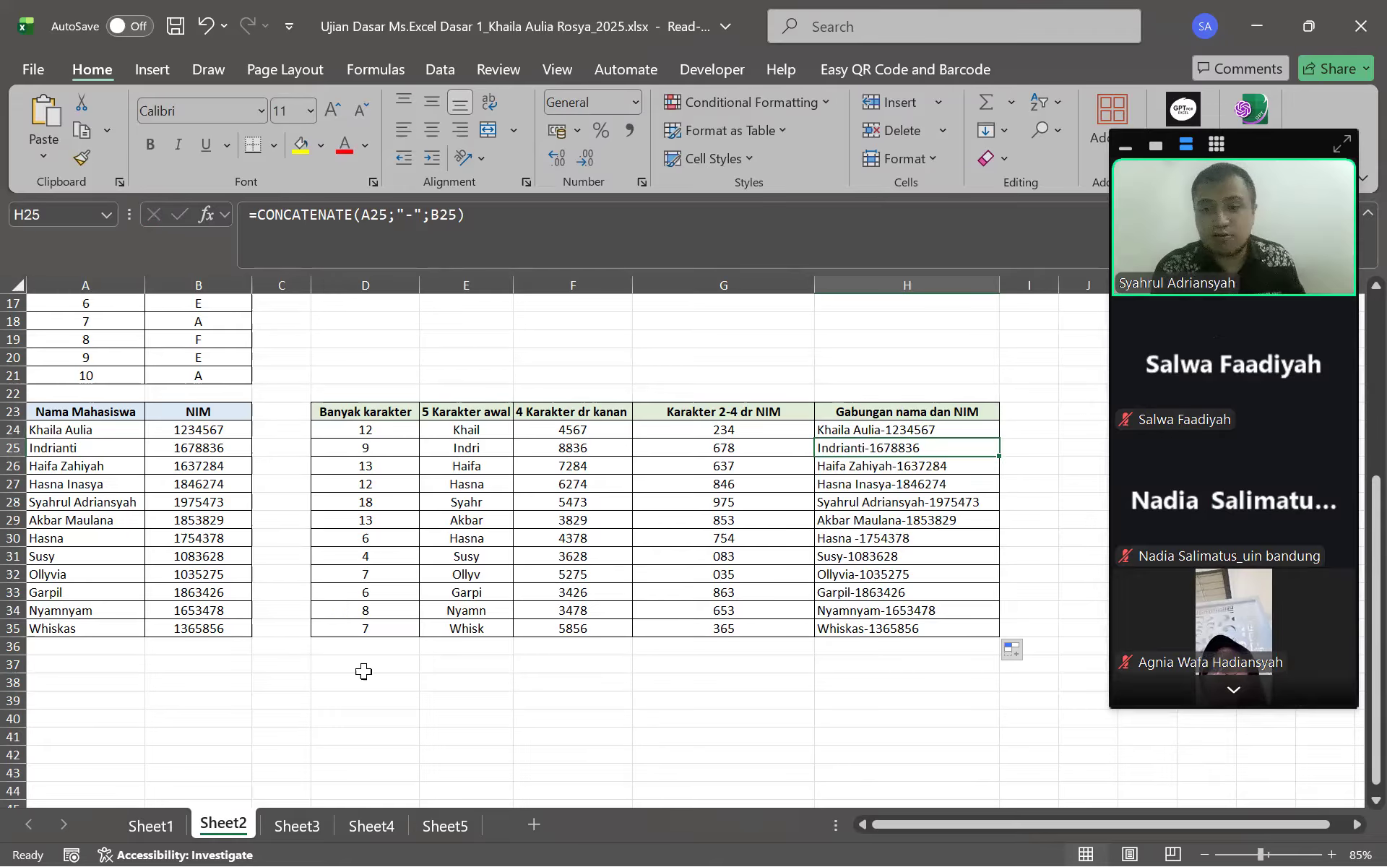
Flip between Sheet3's MROUND table and Sheet2, then open the Windows Start menu
click(318, 820)
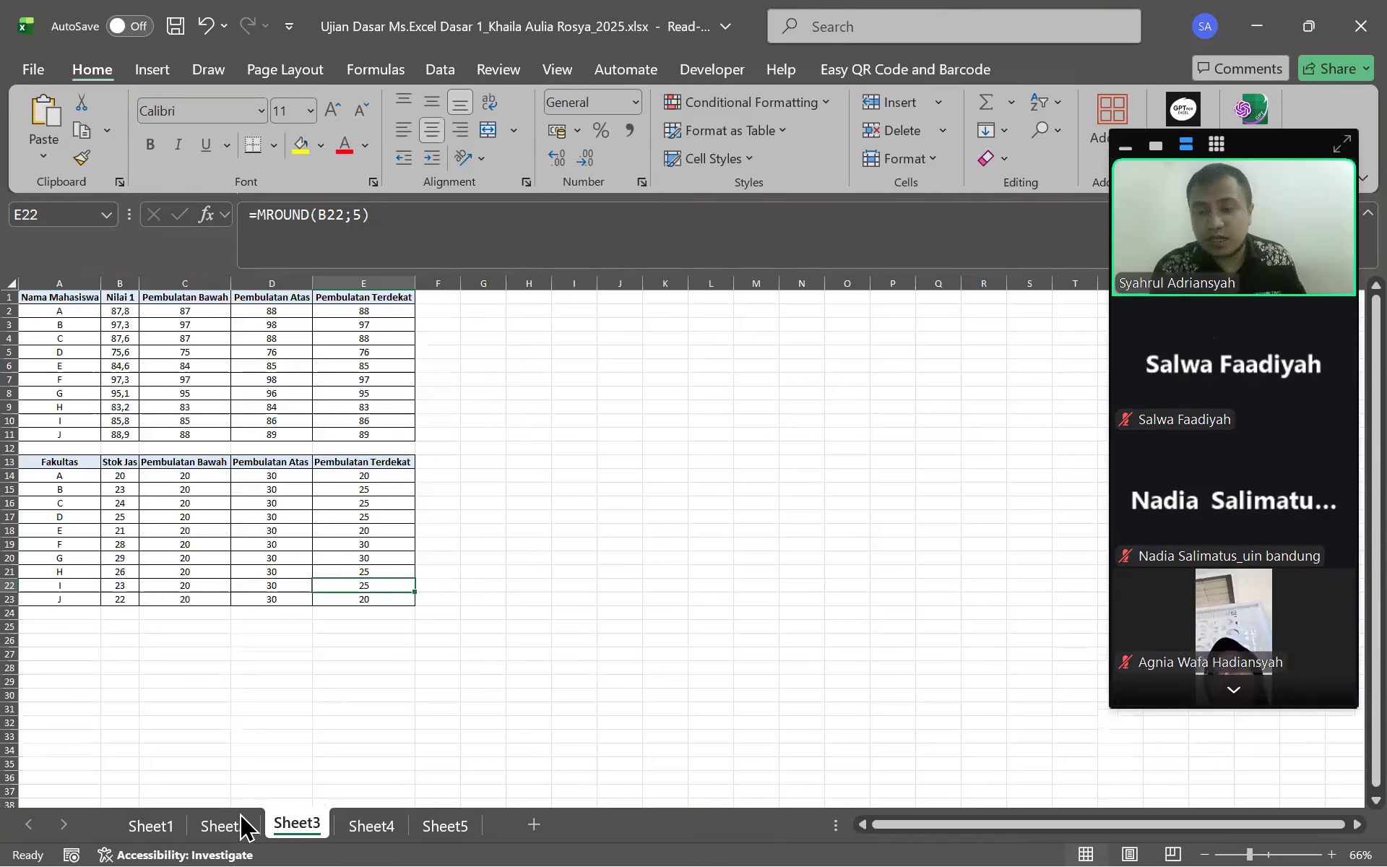
click(246, 827)
click(300, 825)
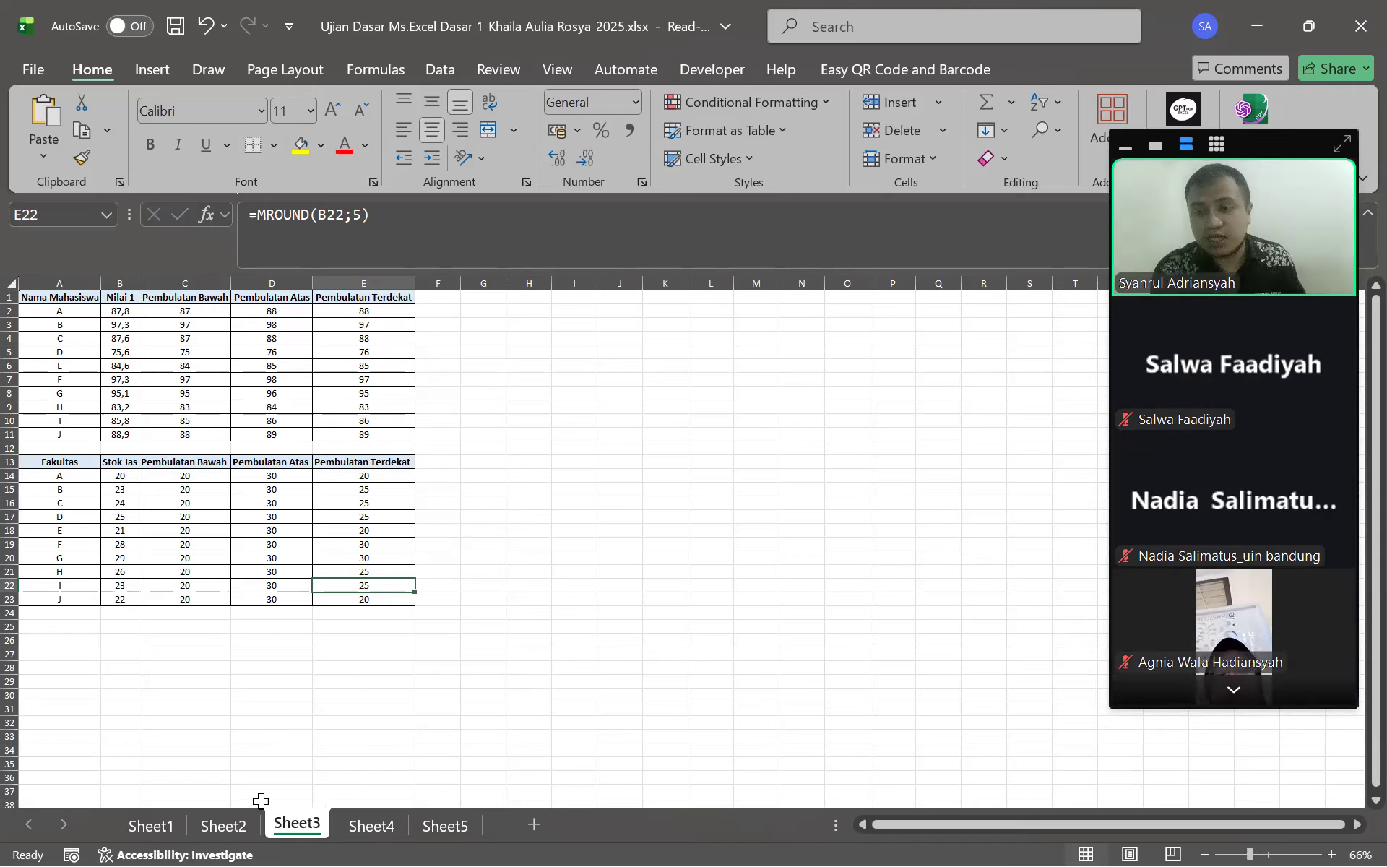
click(242, 825)
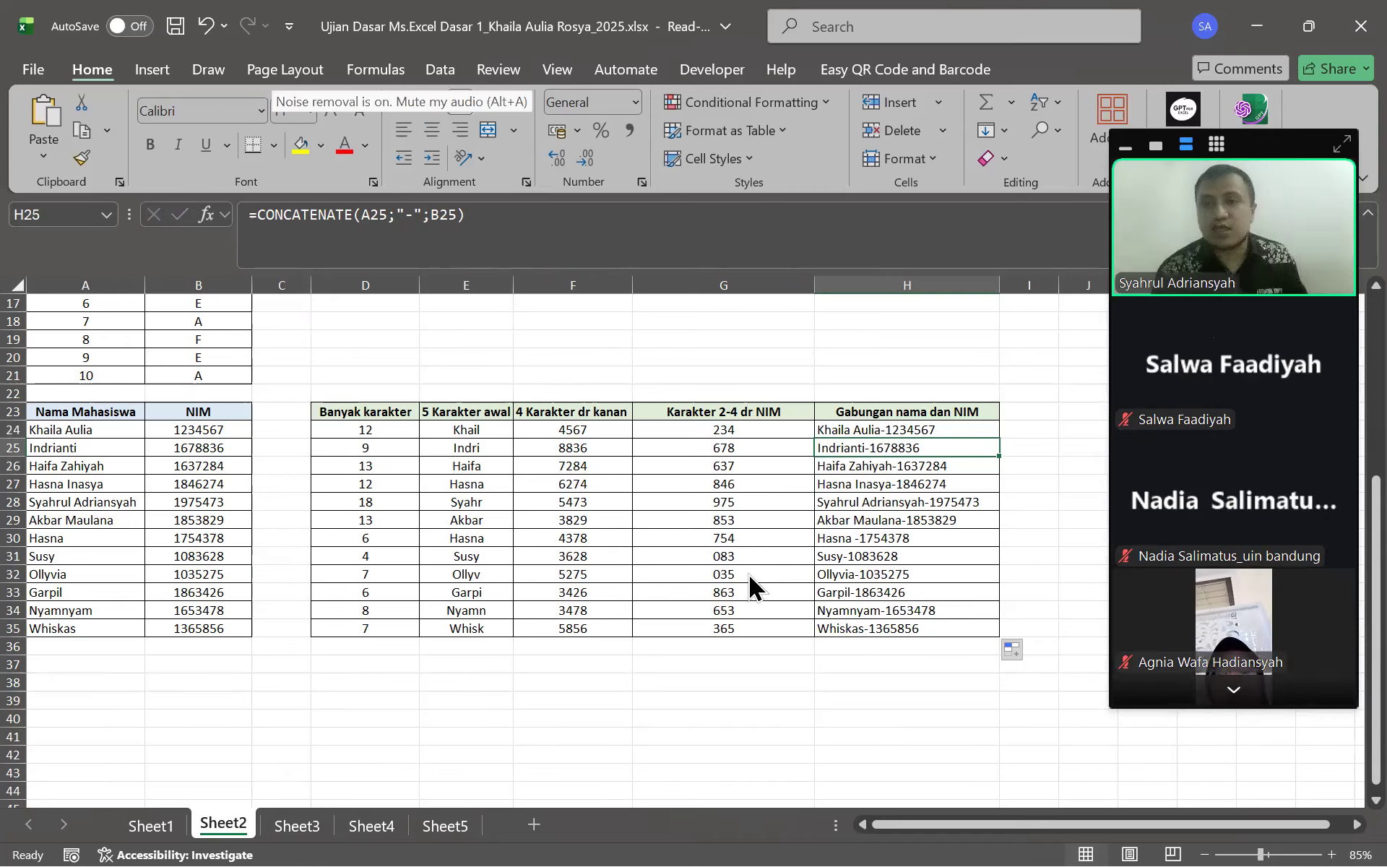
key(super)
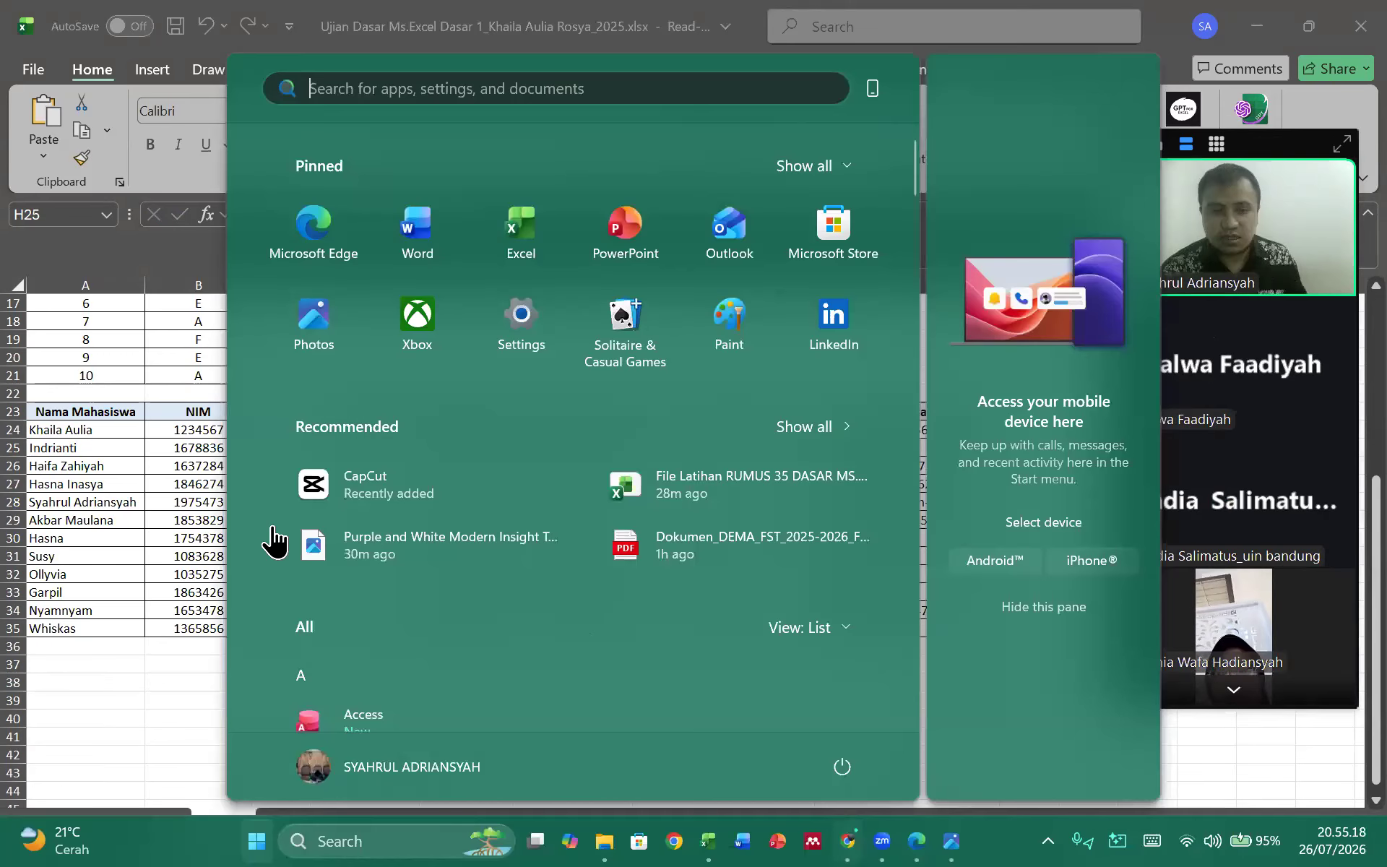
In WhatsApp Web, send the reply 'boleh tum' in the open chat
key(alt+Tab)
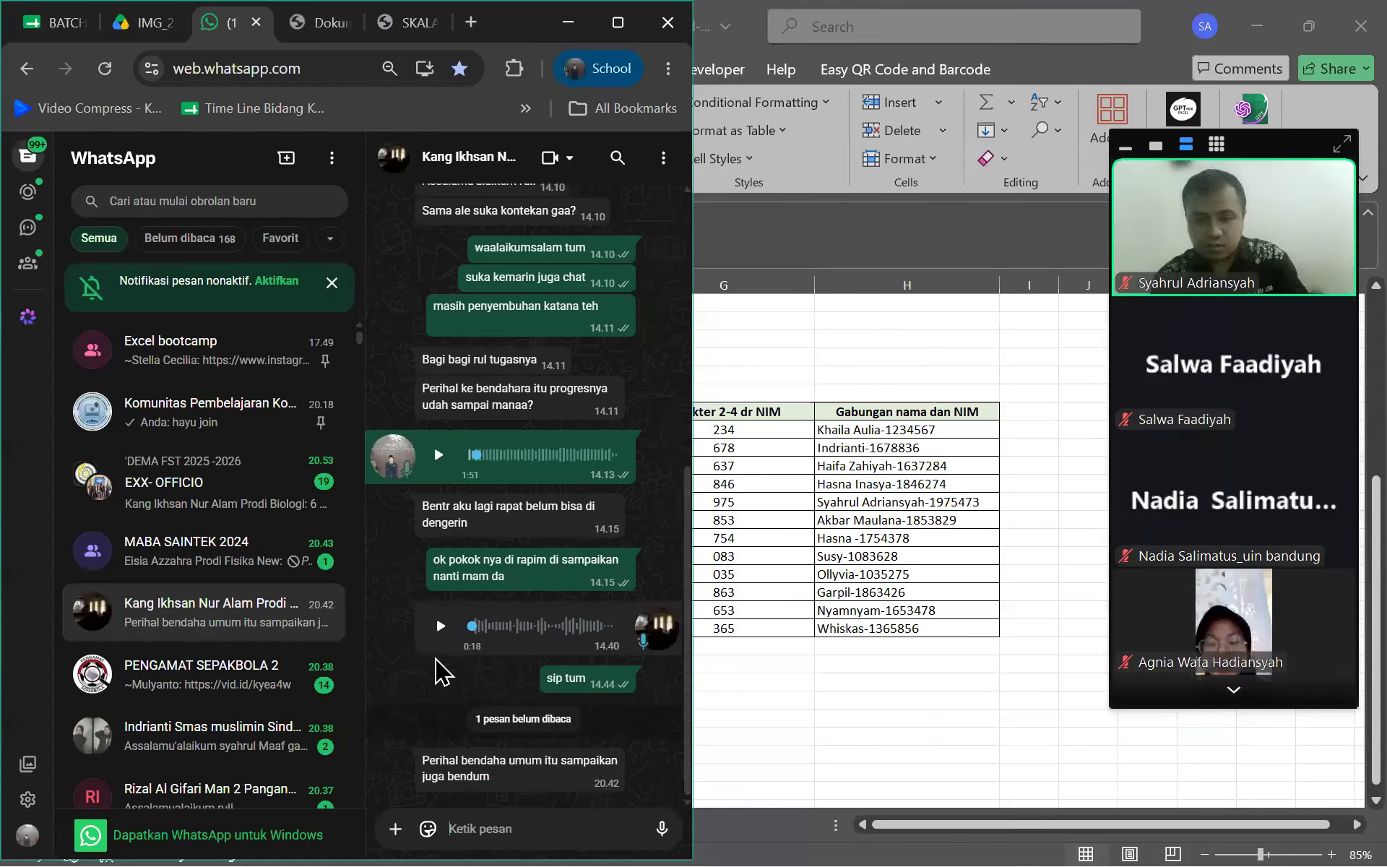
text(boleh tum)
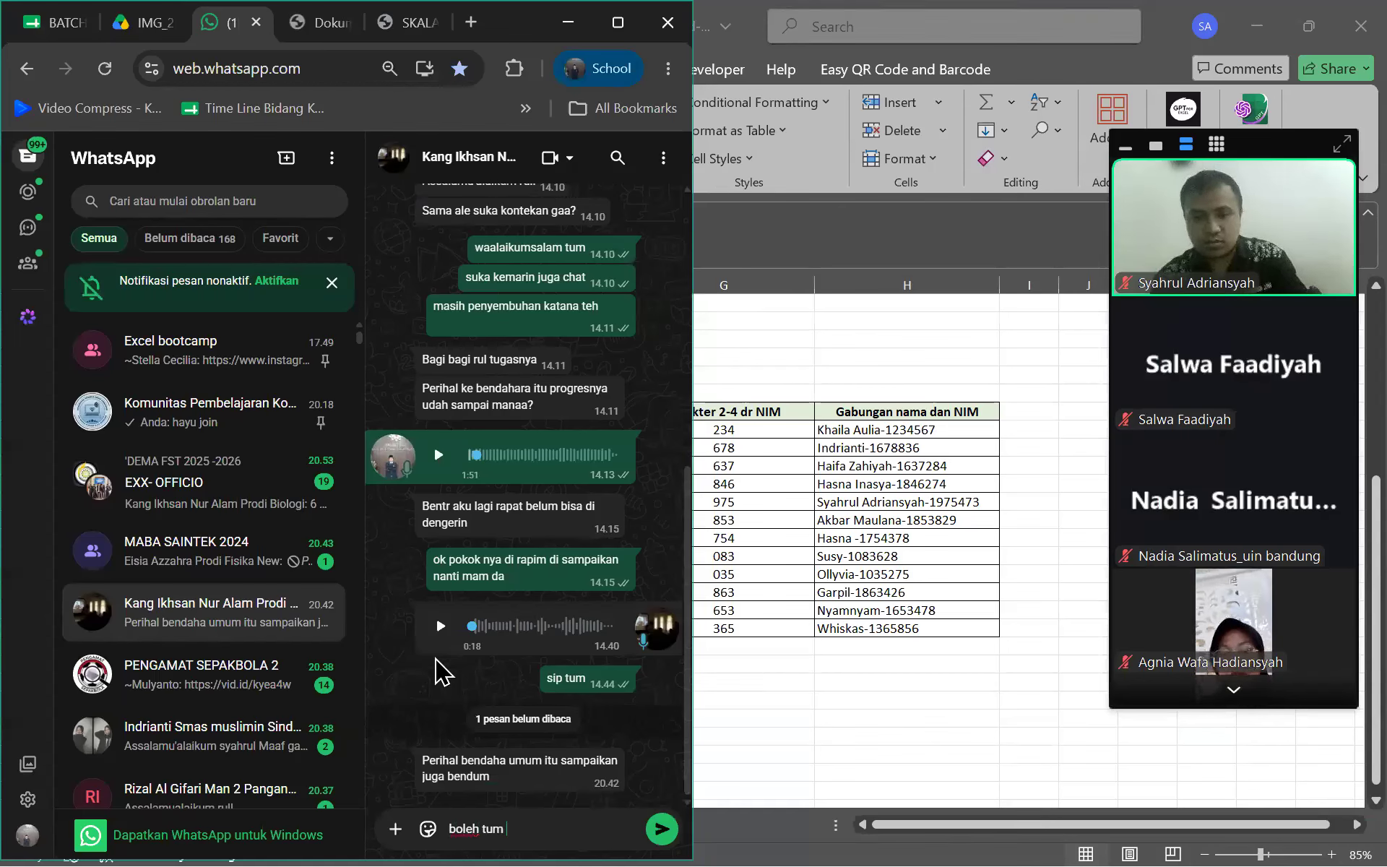
key(Return)
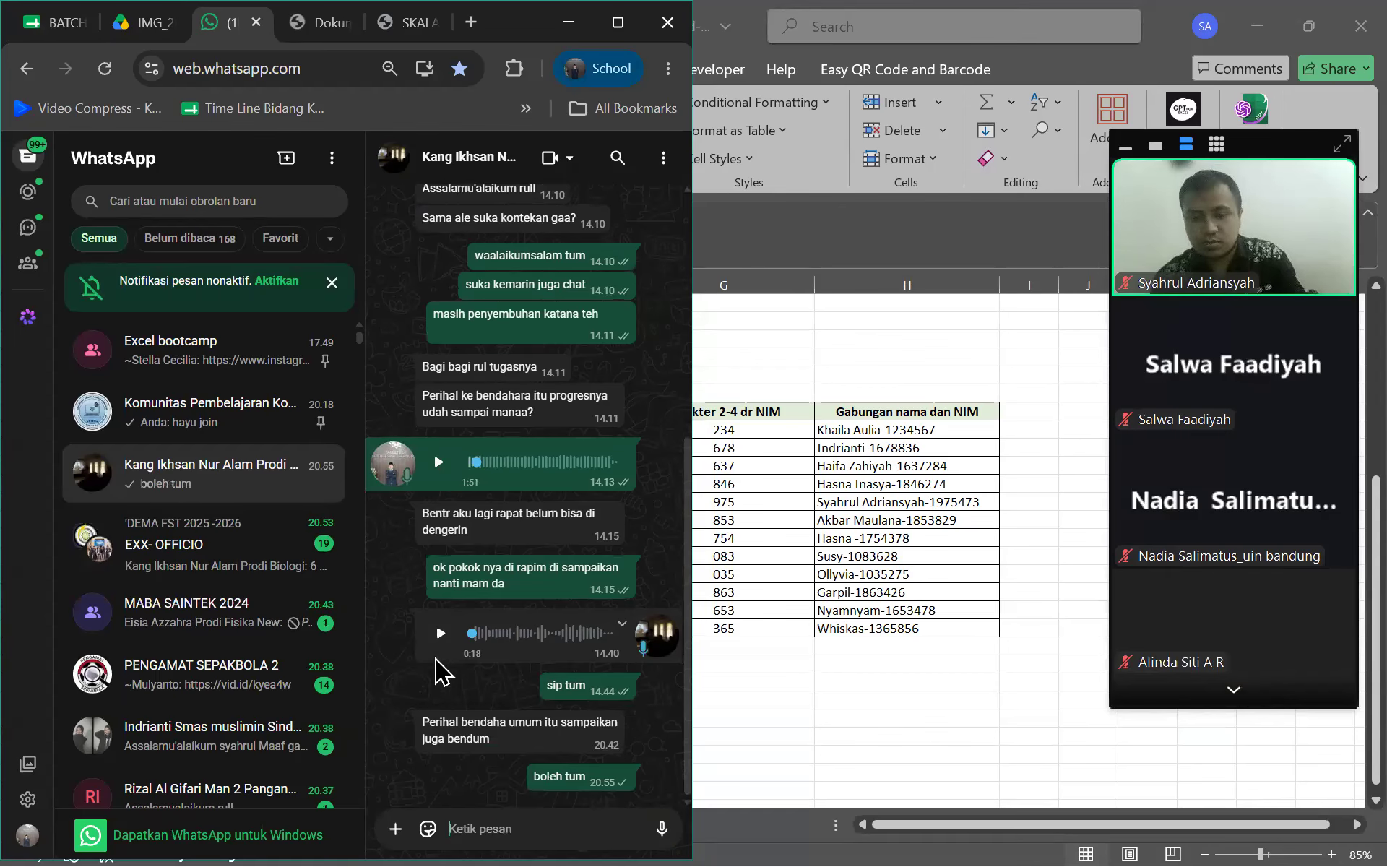
text(nan)
key(BackSpace)
key(BackSpace)
key(BackSpace)
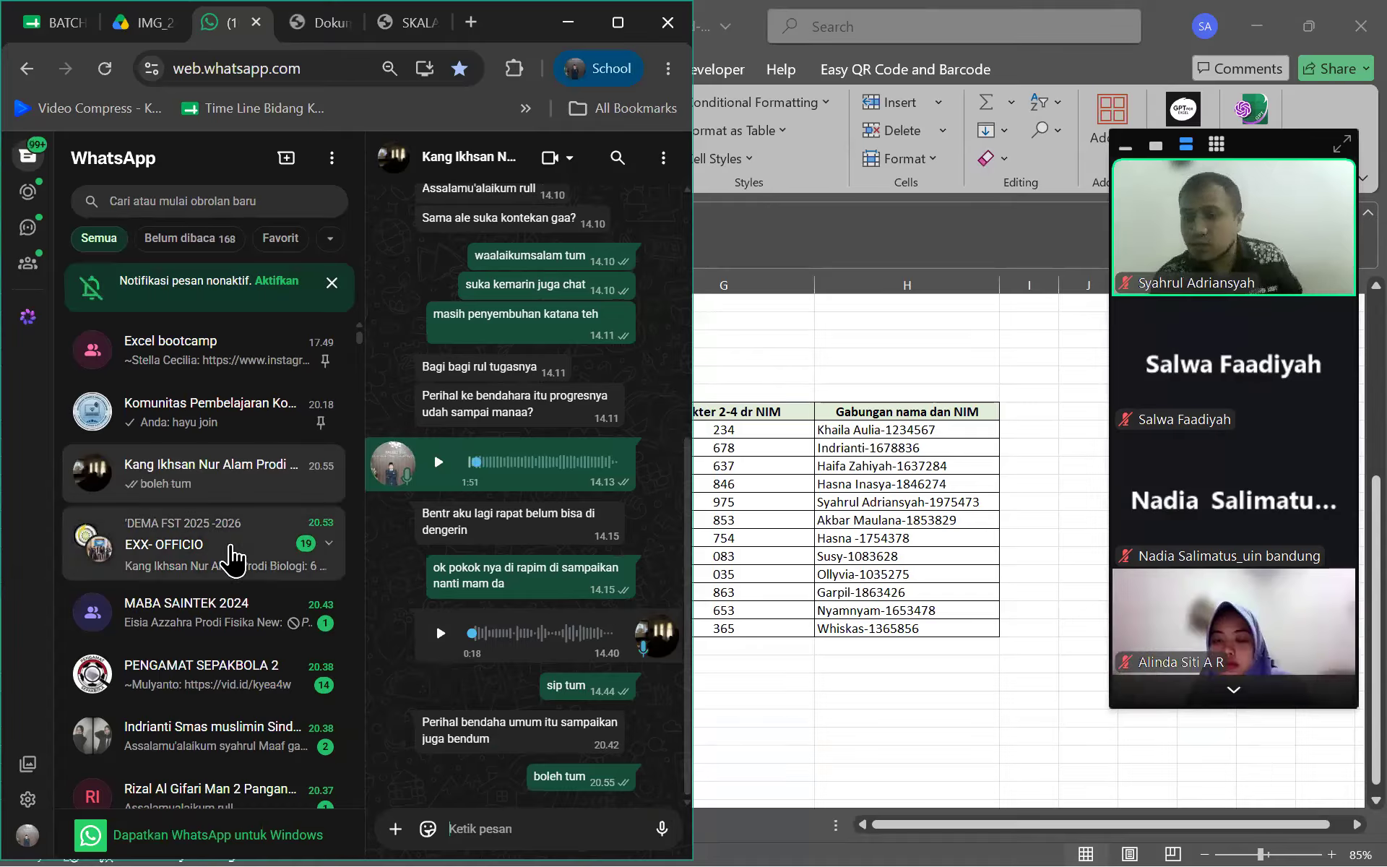
Ask the EXX-OFFICIO group 'ini bendum kapamnn'
click(232, 557)
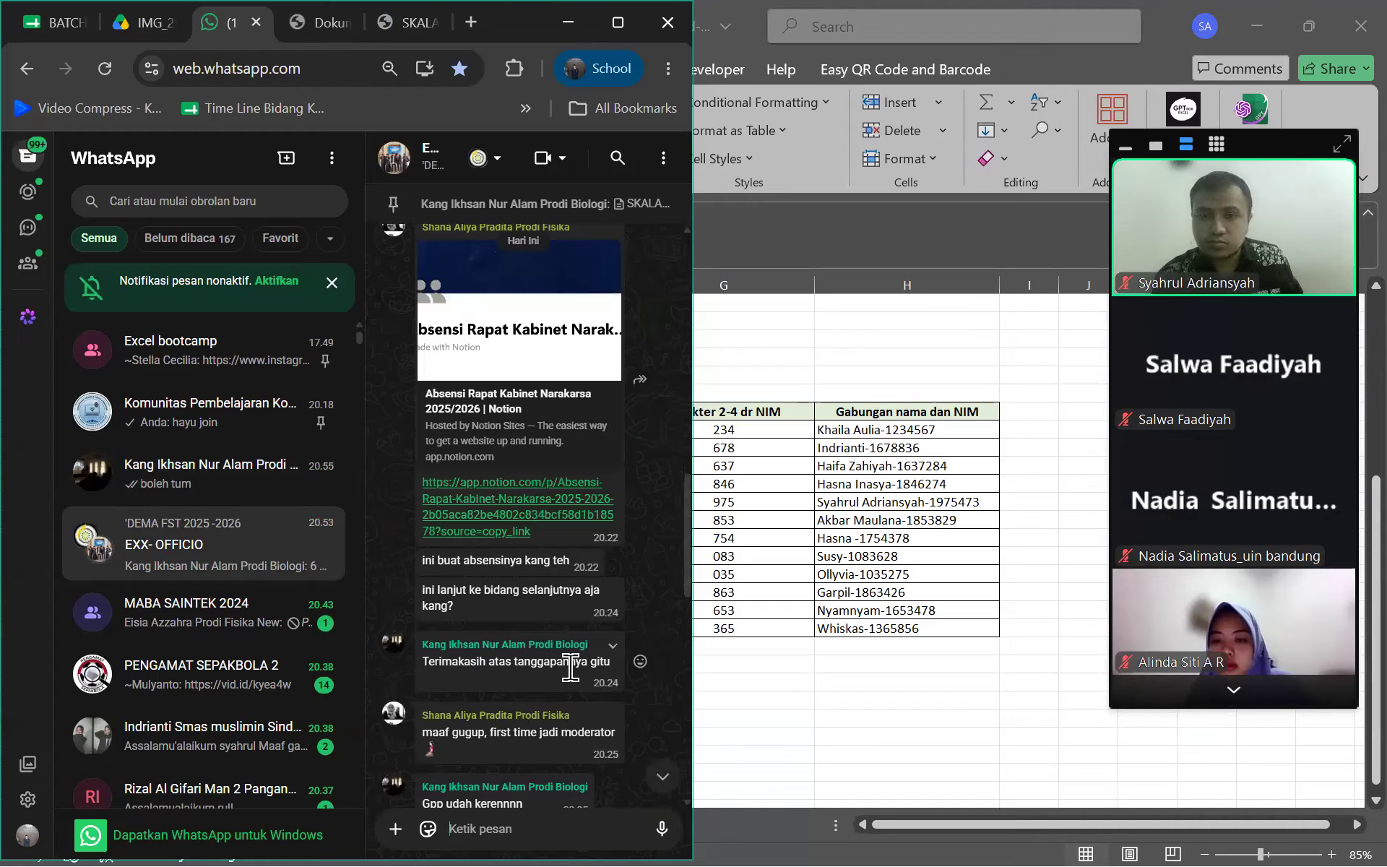
scroll(571, 669, down, 10)
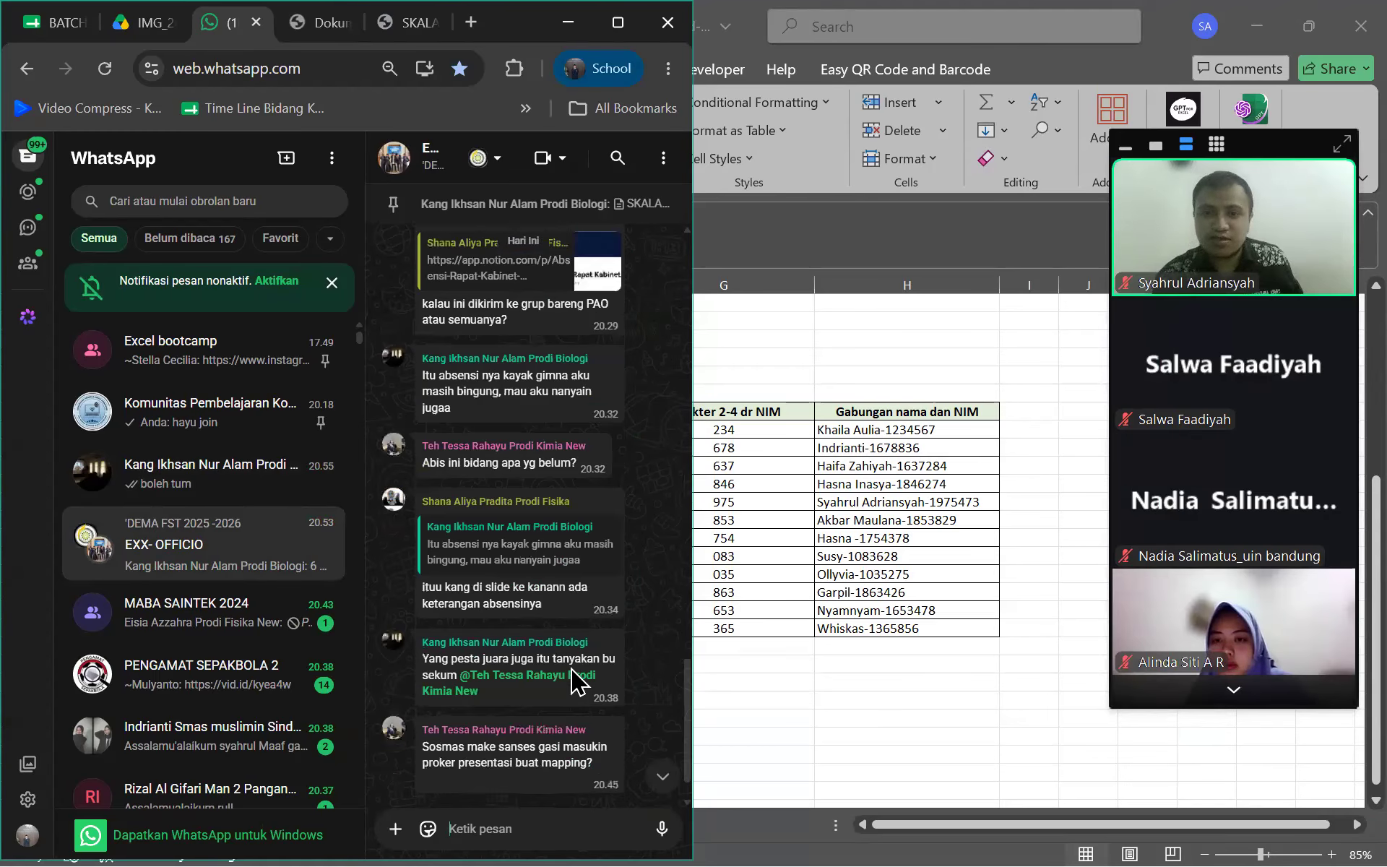
scroll(571, 679, down, 4)
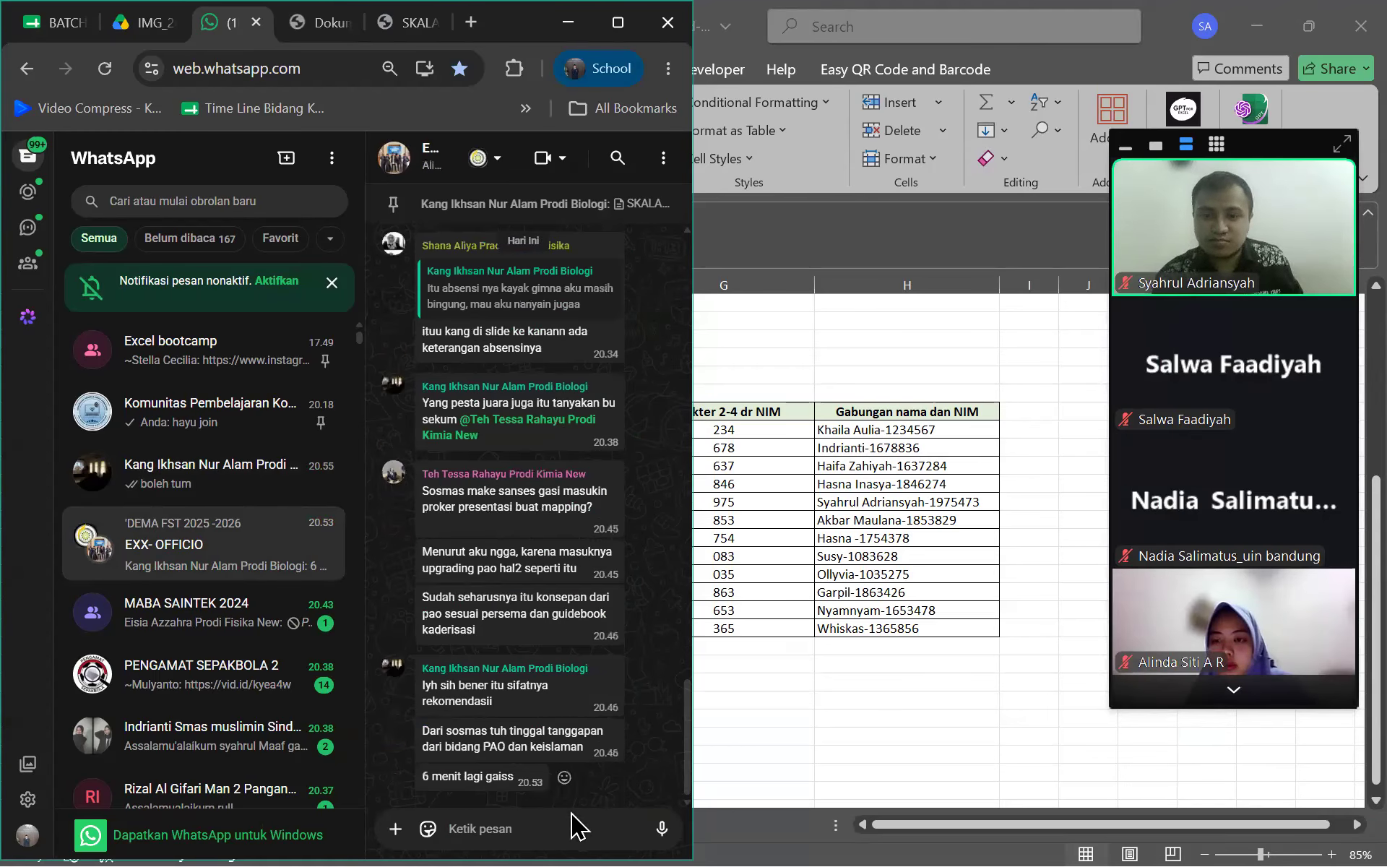
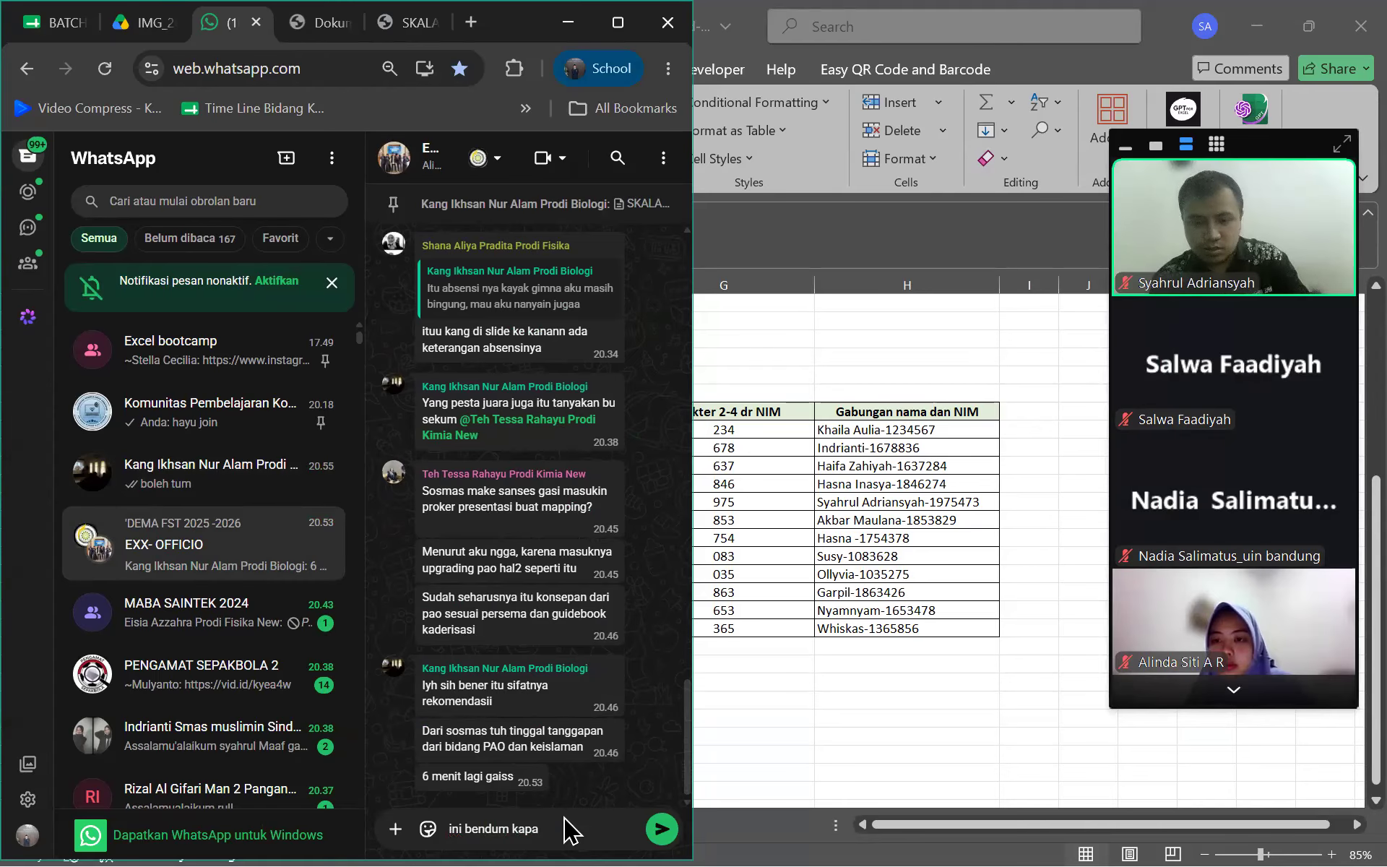
key(Return)
In a private chat, send 'waalaikumsalam' and 'jam brp bu'
click(278, 751)
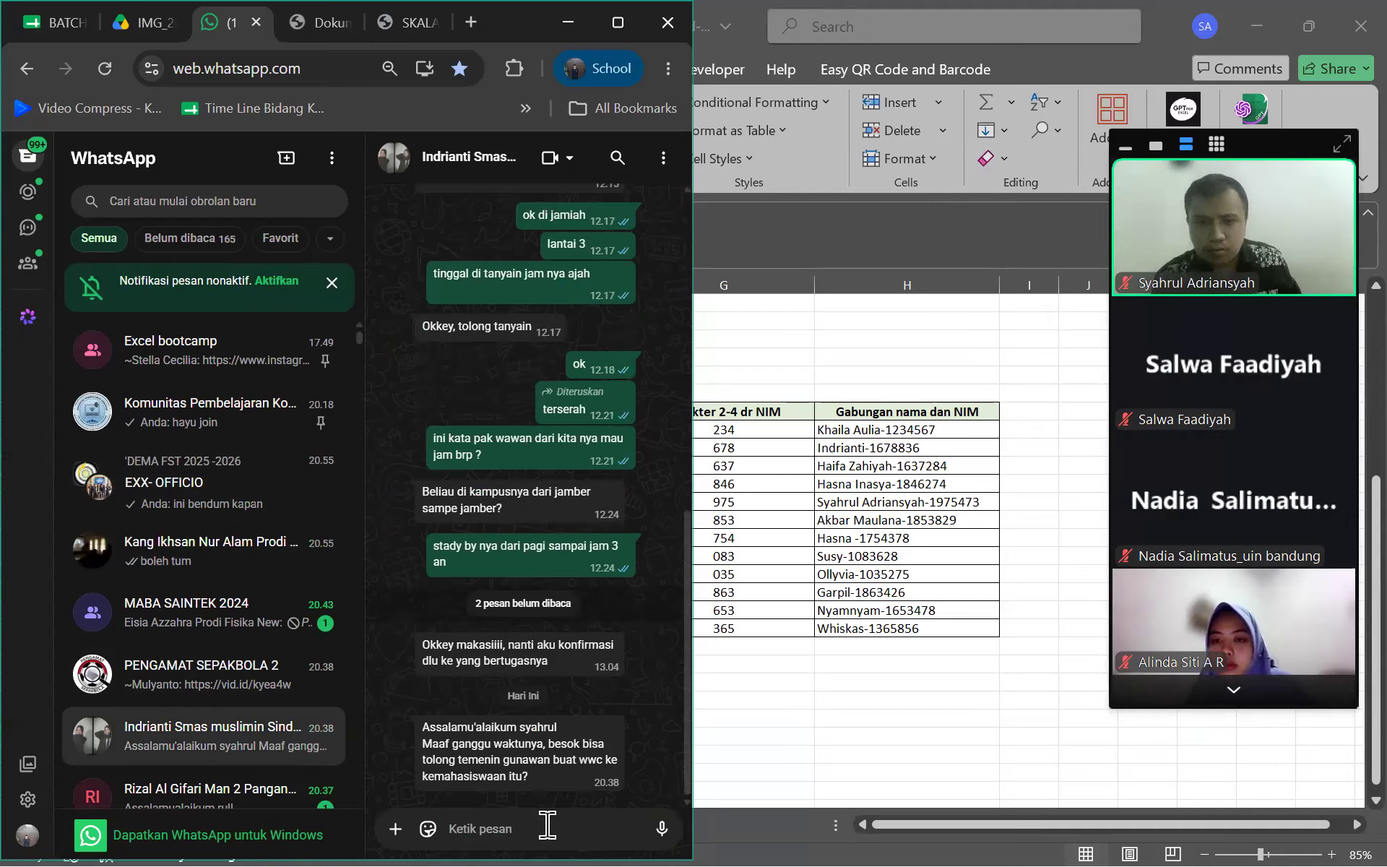
text(waalaikumsalam)
key(Return)
text(jam be)
key(BackSpace)
text(rp bu)
key(Return)
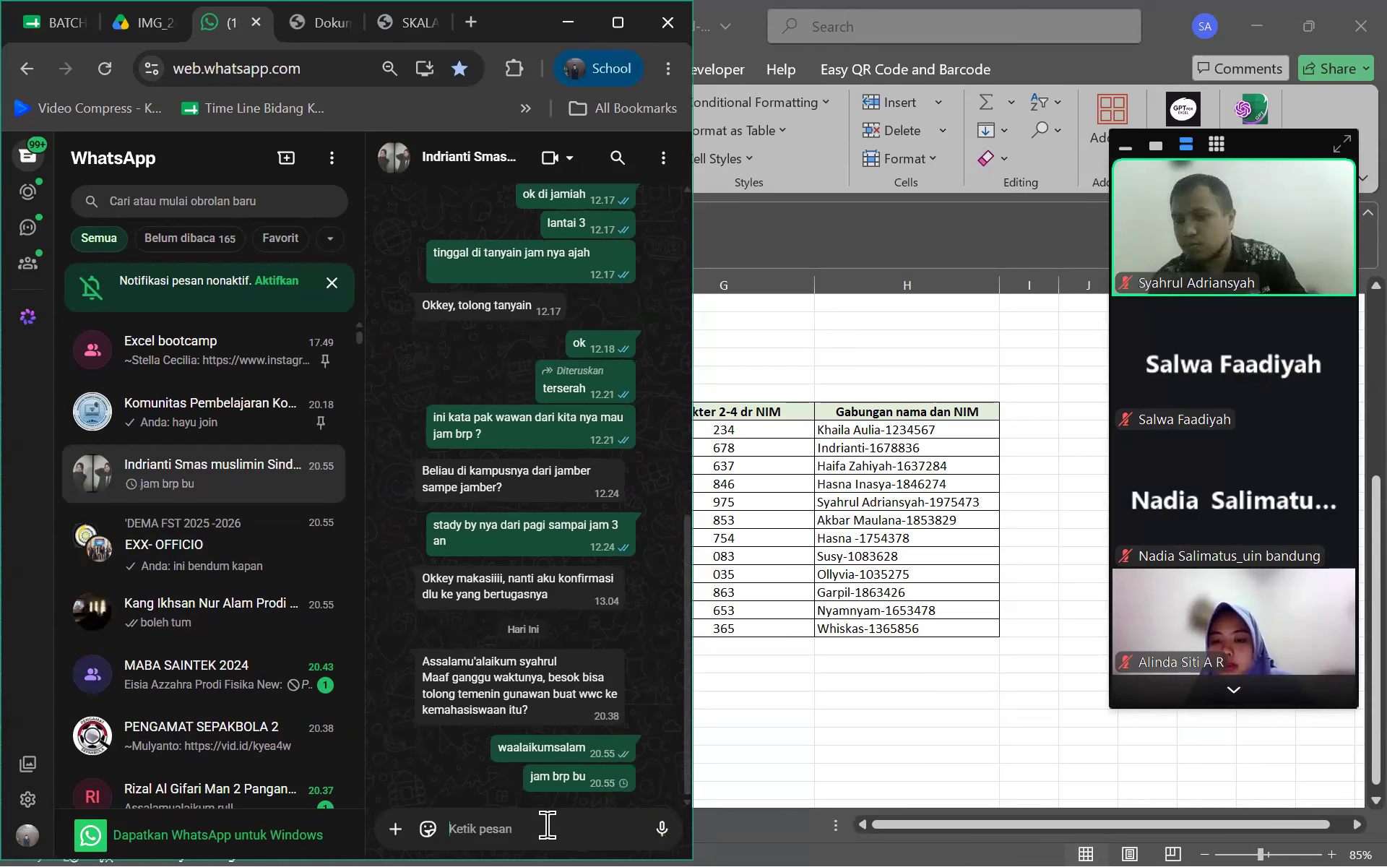
Revisit the EXX-OFFICIO group, then open the CALON PESERTA group chat
click(256, 578)
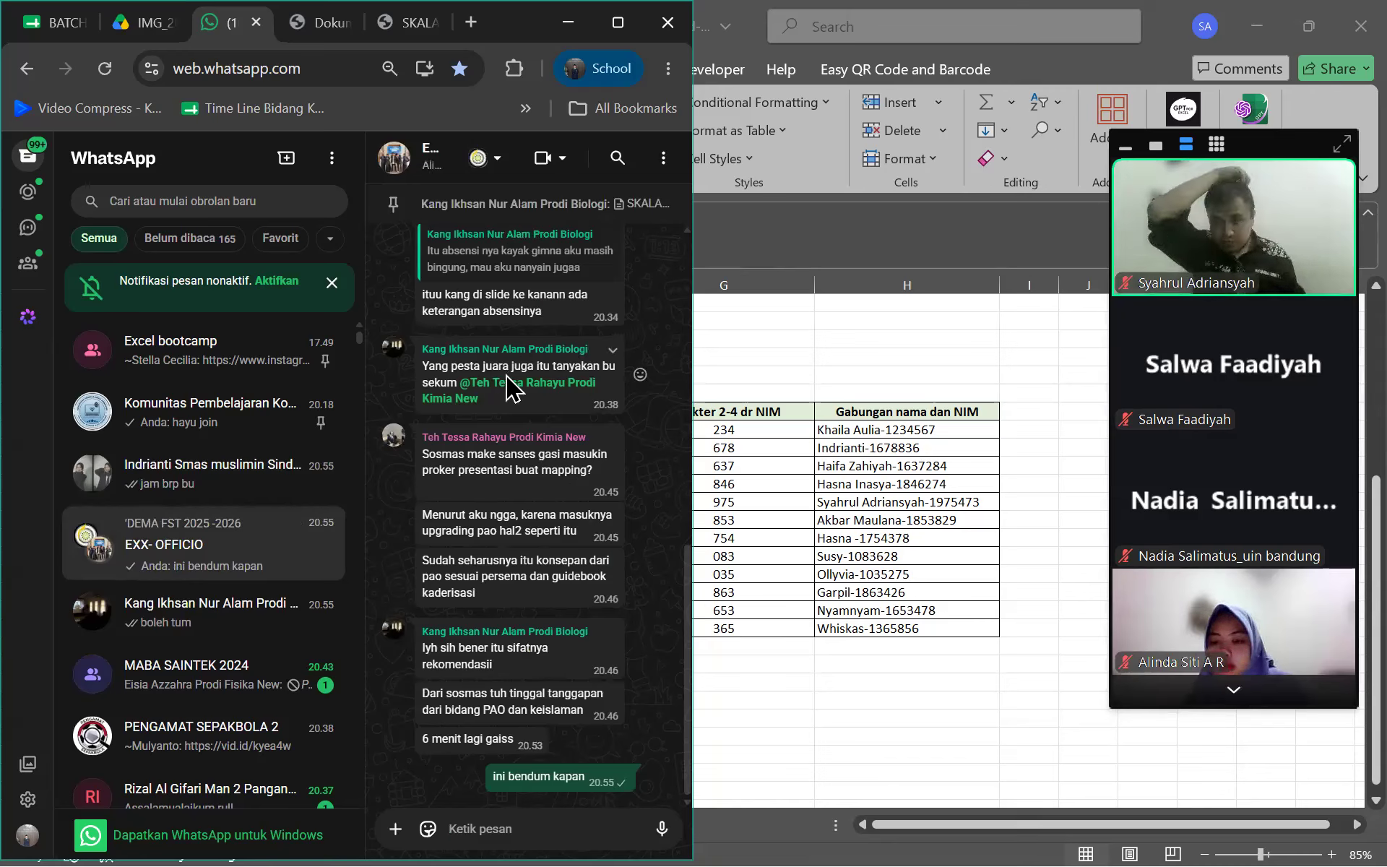
scroll(229, 532, down, 2)
scroll(241, 542, down, 5)
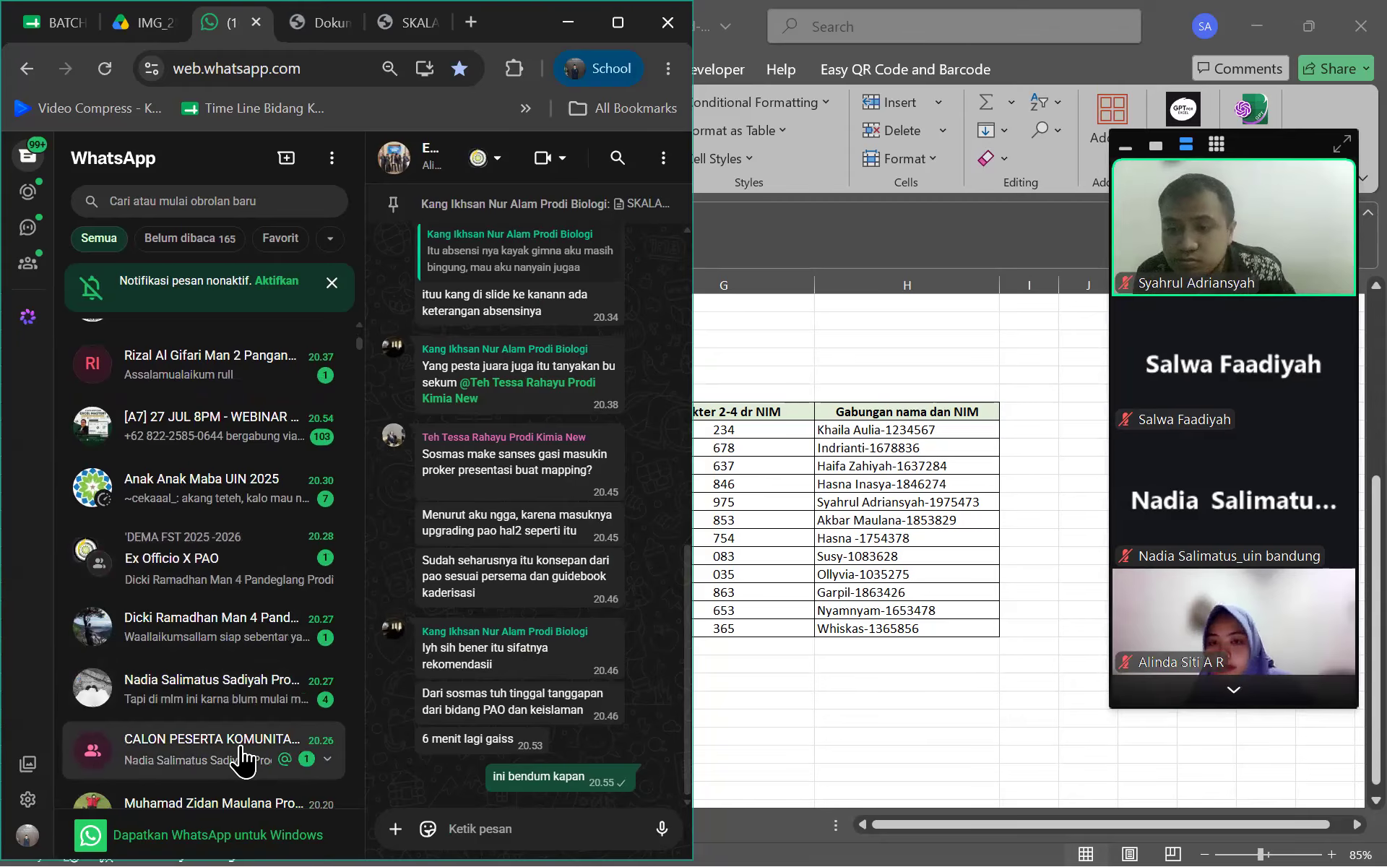
click(273, 737)
In a contact's chat, send 'ok siap' and 'terima kasih konfirmasi yah'
click(273, 699)
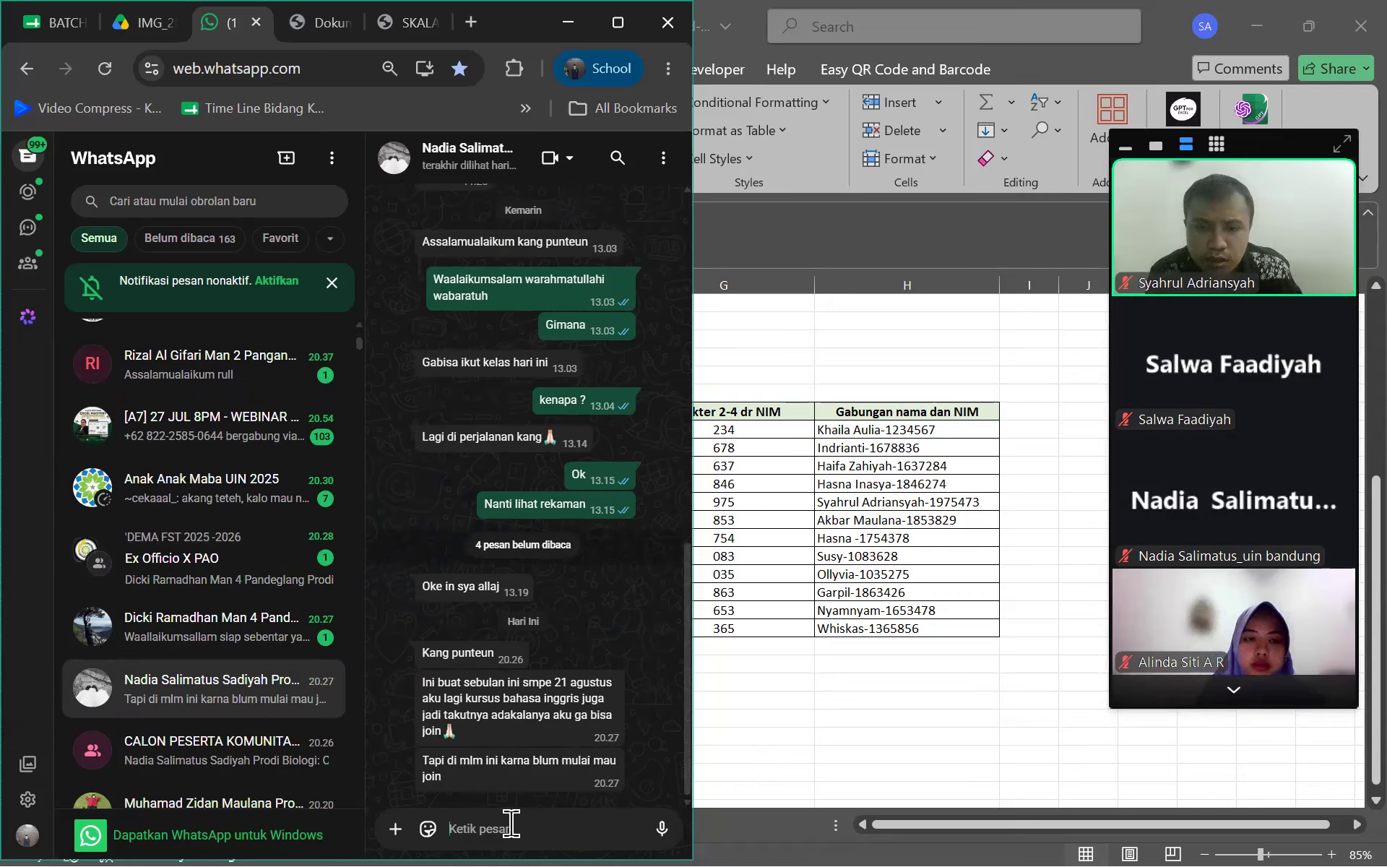
text(o)
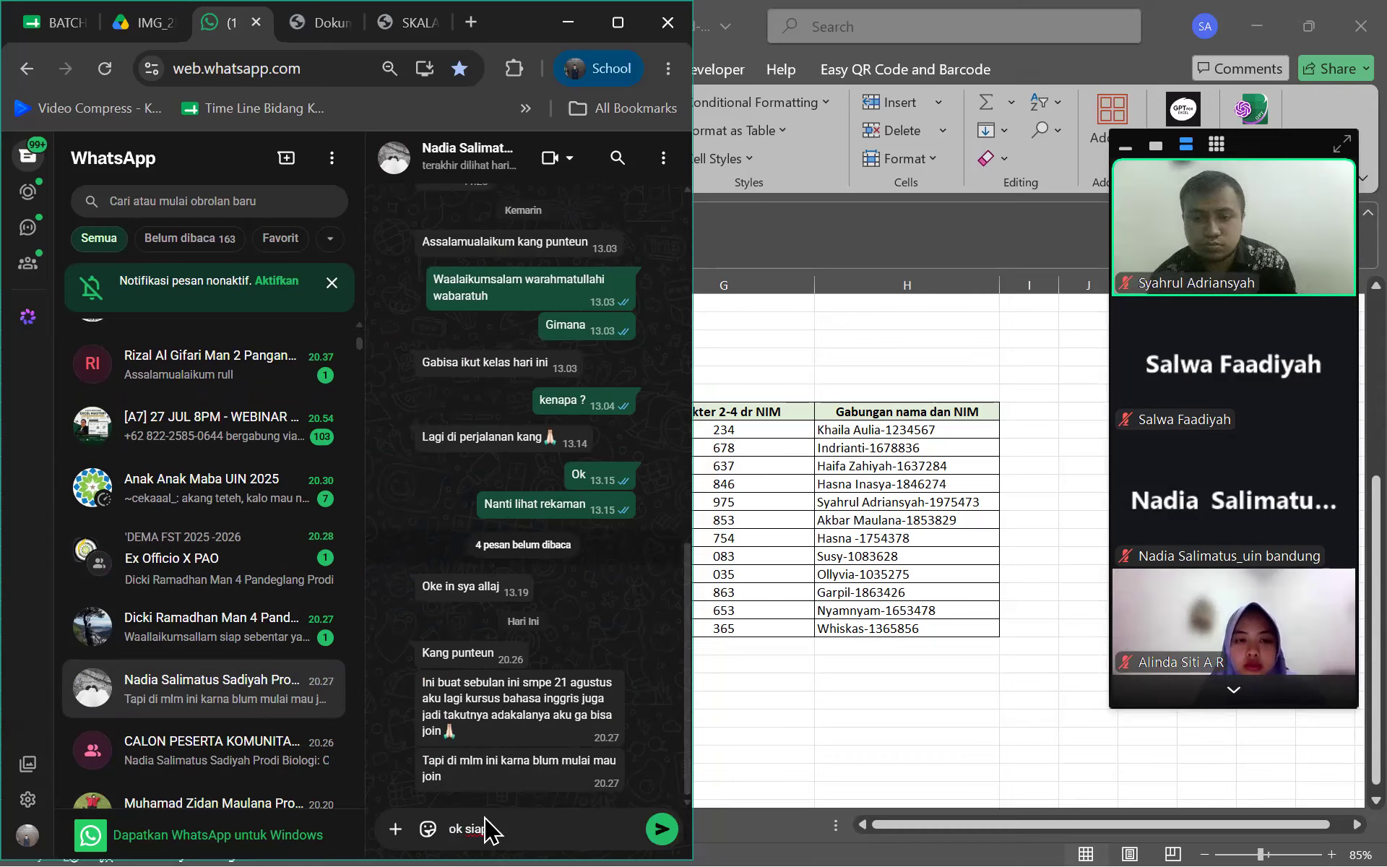
text(k siap)
key(Return)
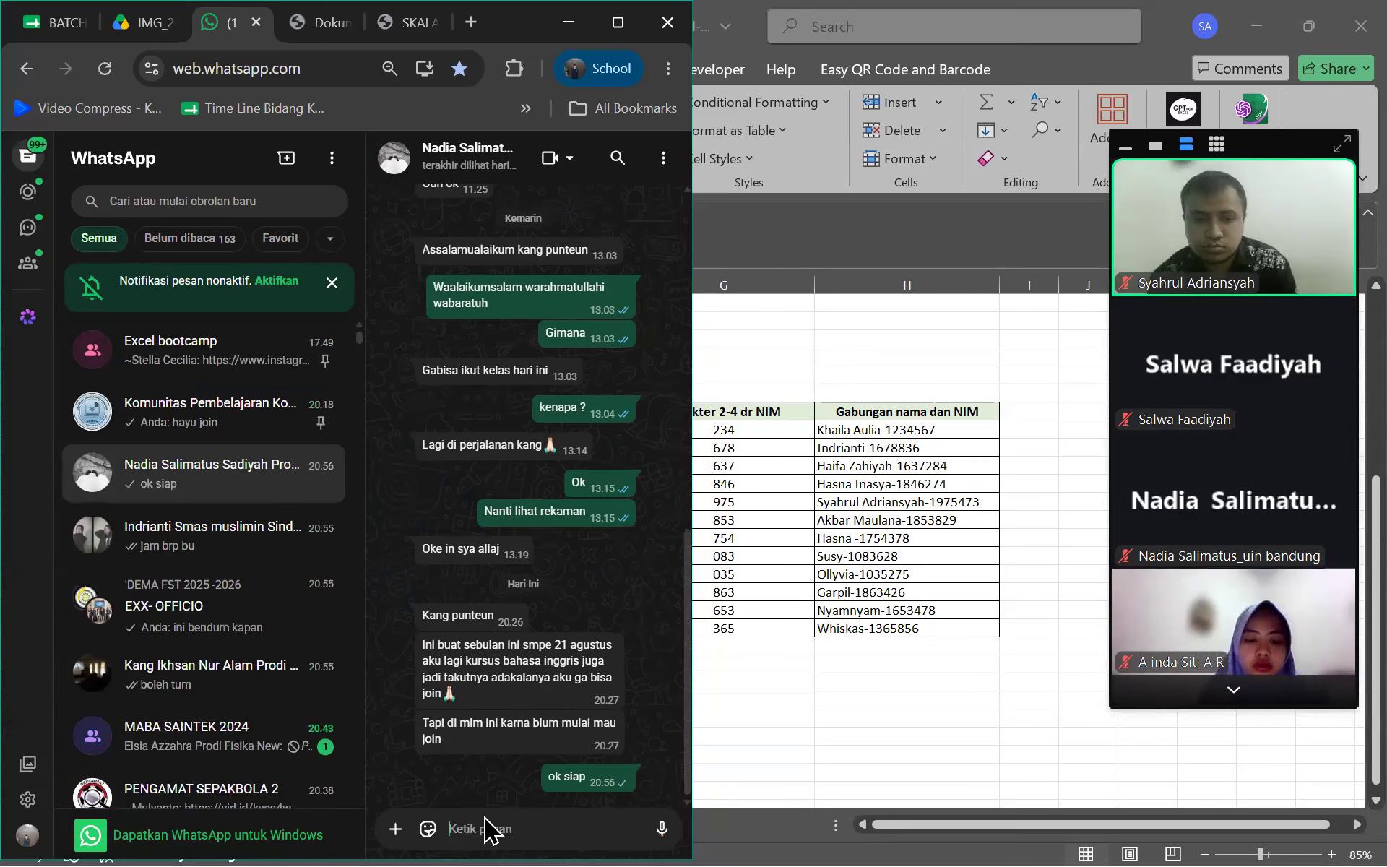
text(t)
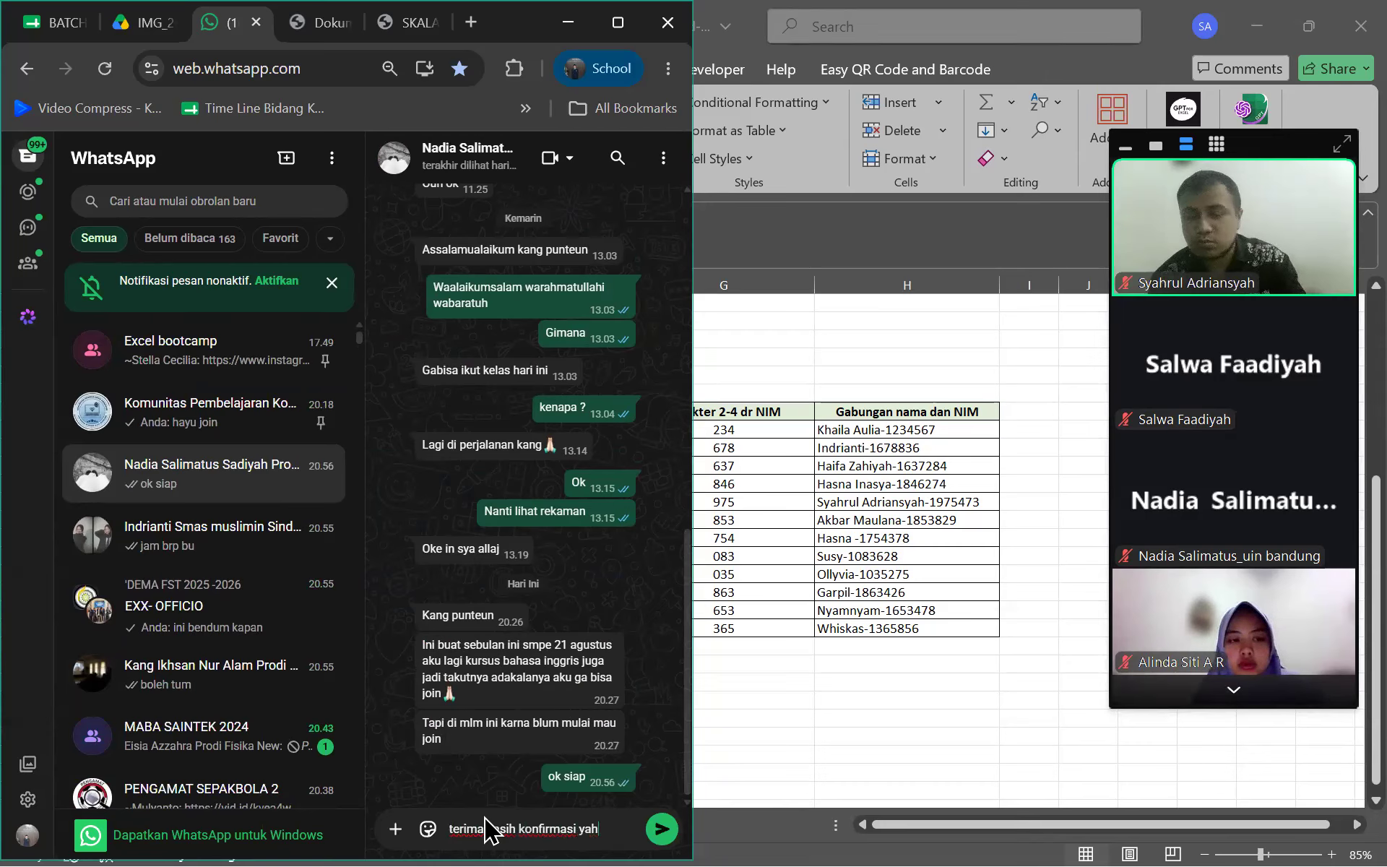
text(erima kasih konfirmasi yah)
key(Return)
Return to the EXX-OFFICIO group and send 'beres penyampaian bindang y'
click(202, 744)
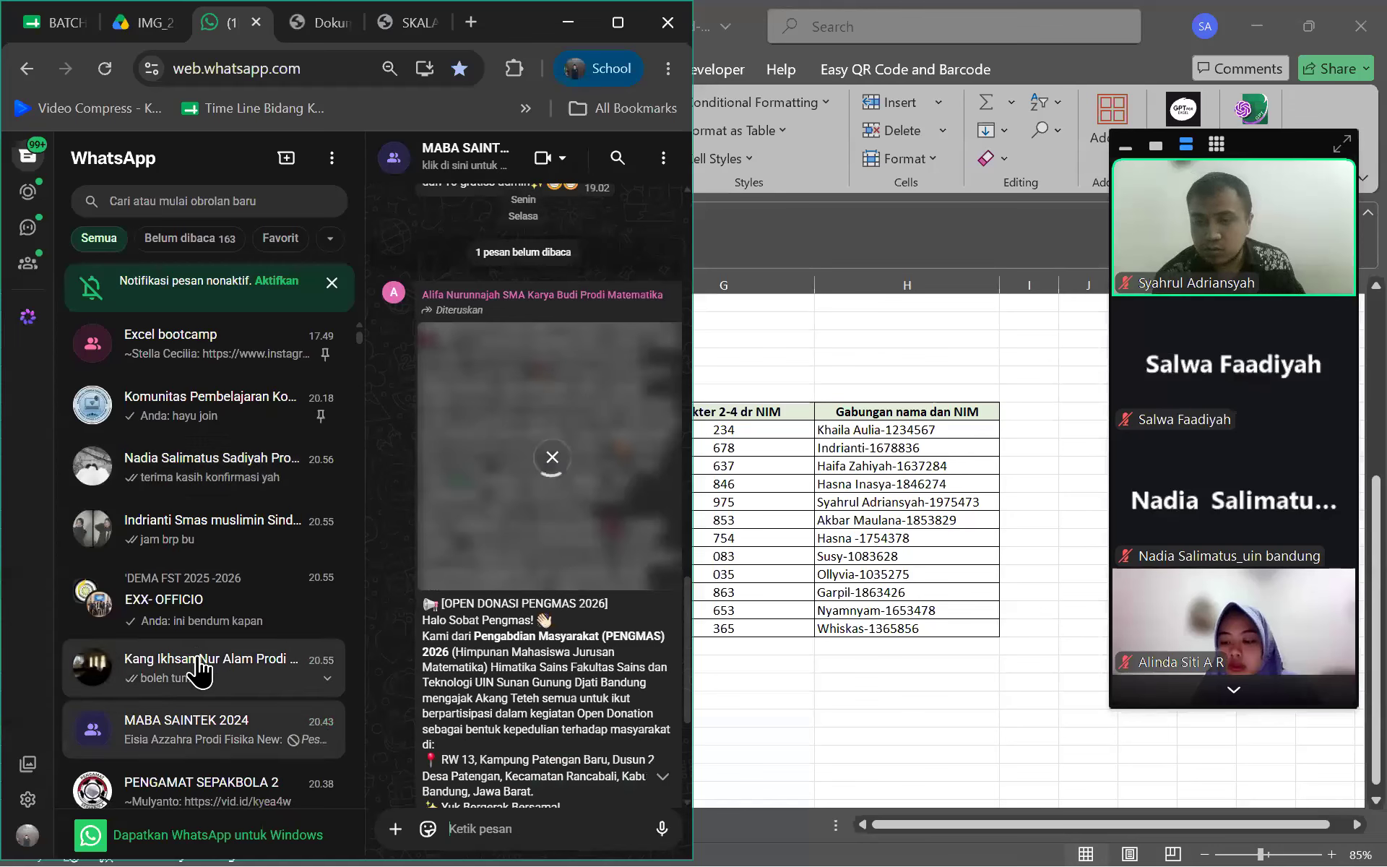
scroll(199, 672, down, 5)
click(192, 651)
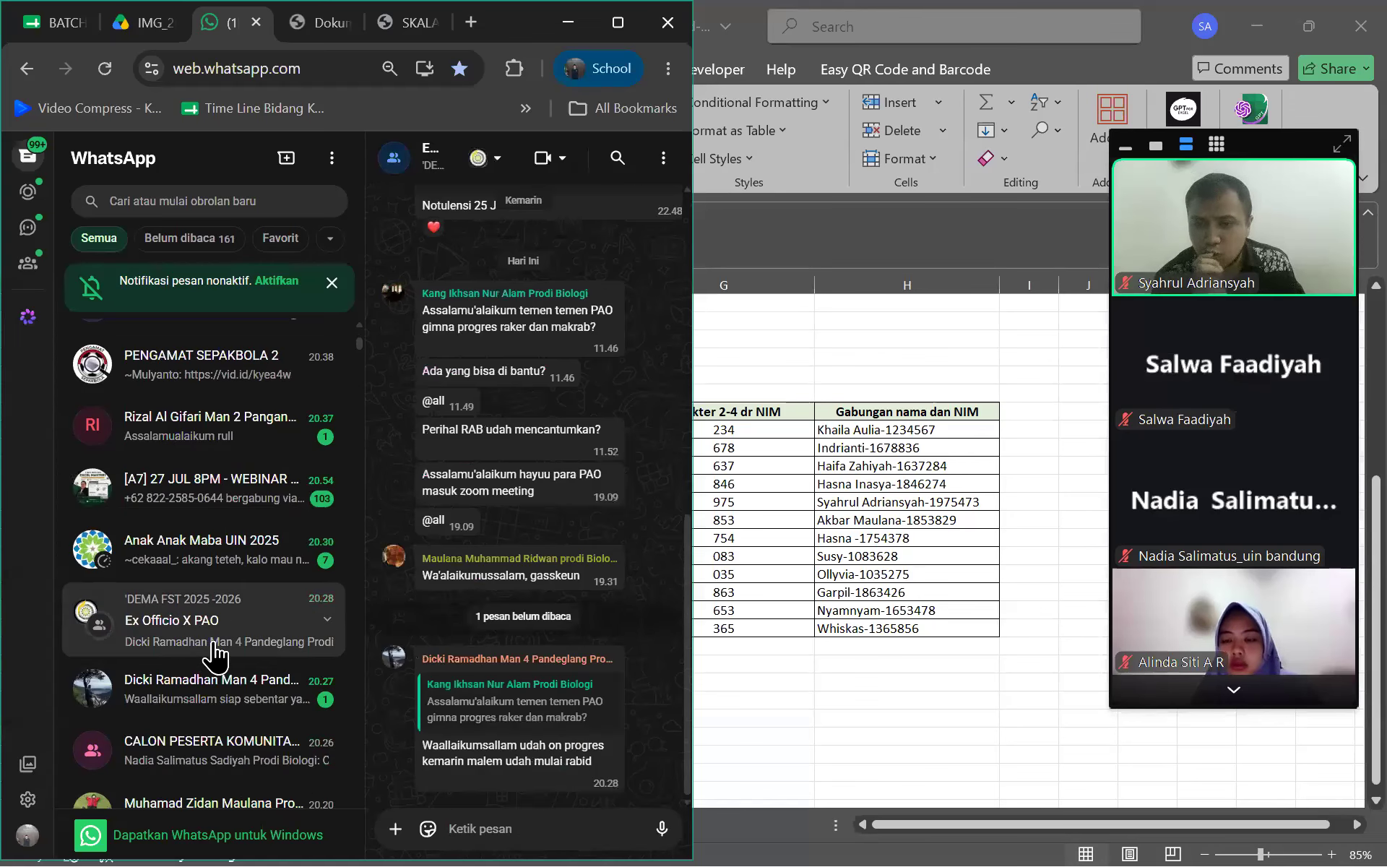
scroll(214, 656, up, 5)
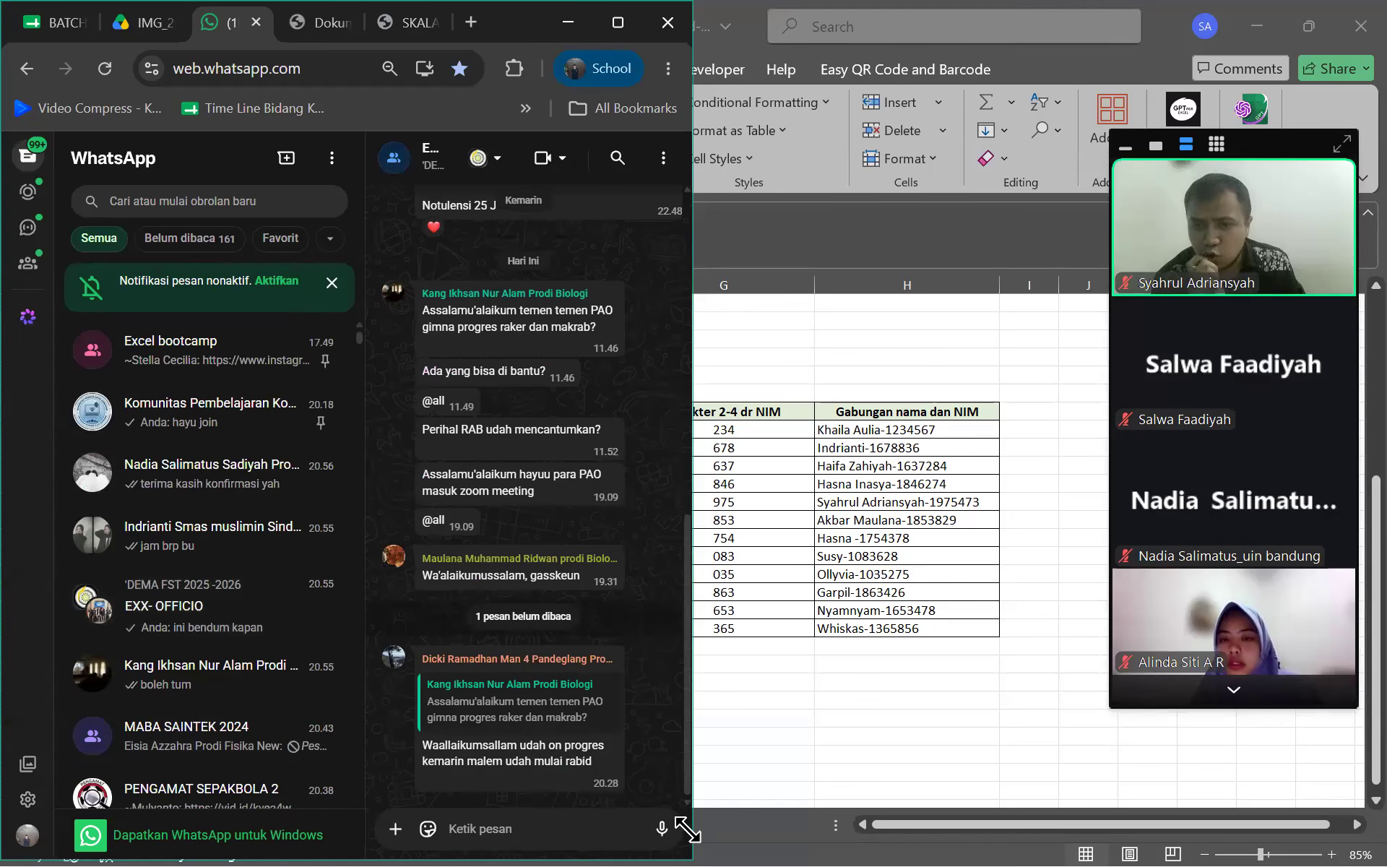
key(super)
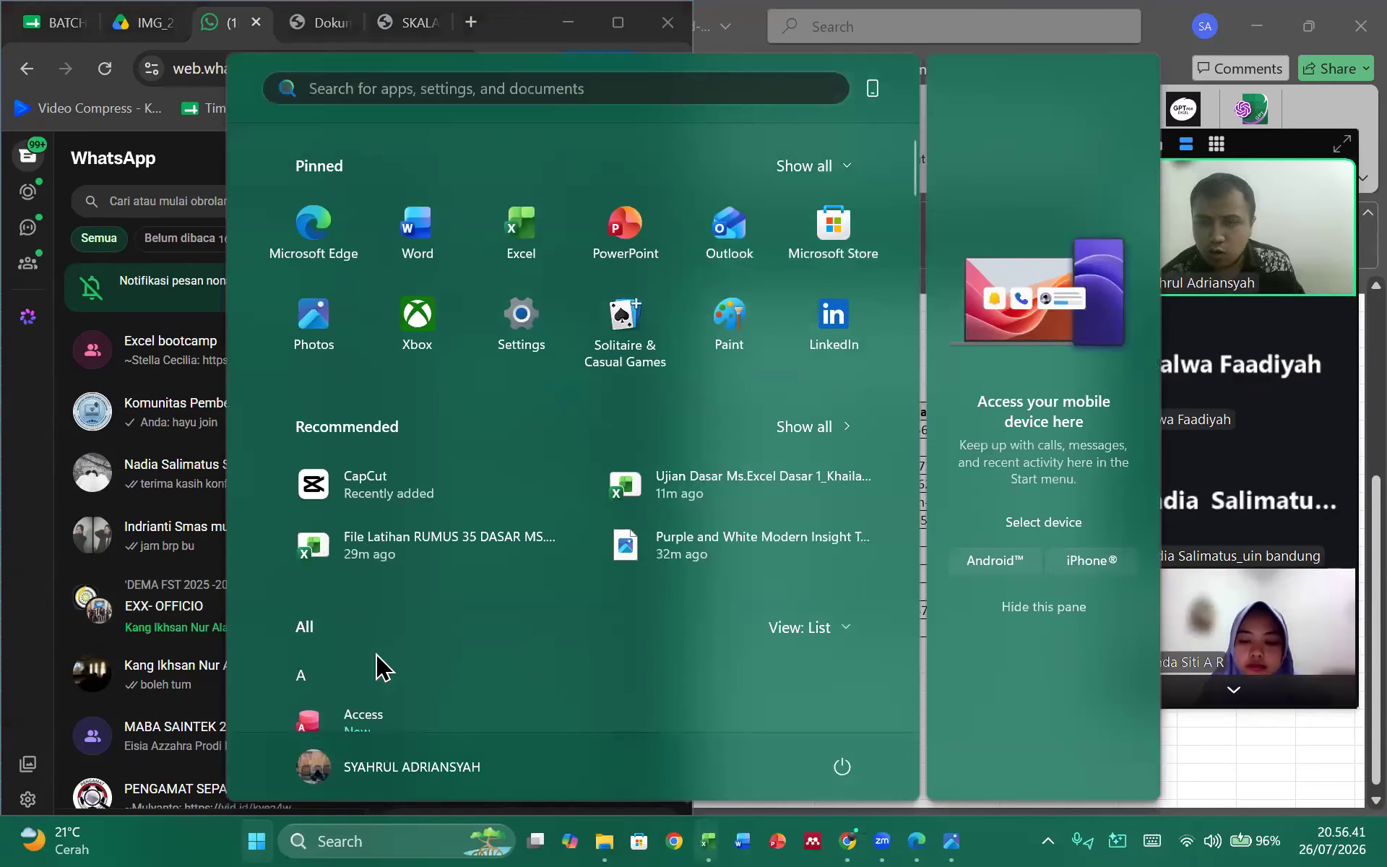
click(206, 628)
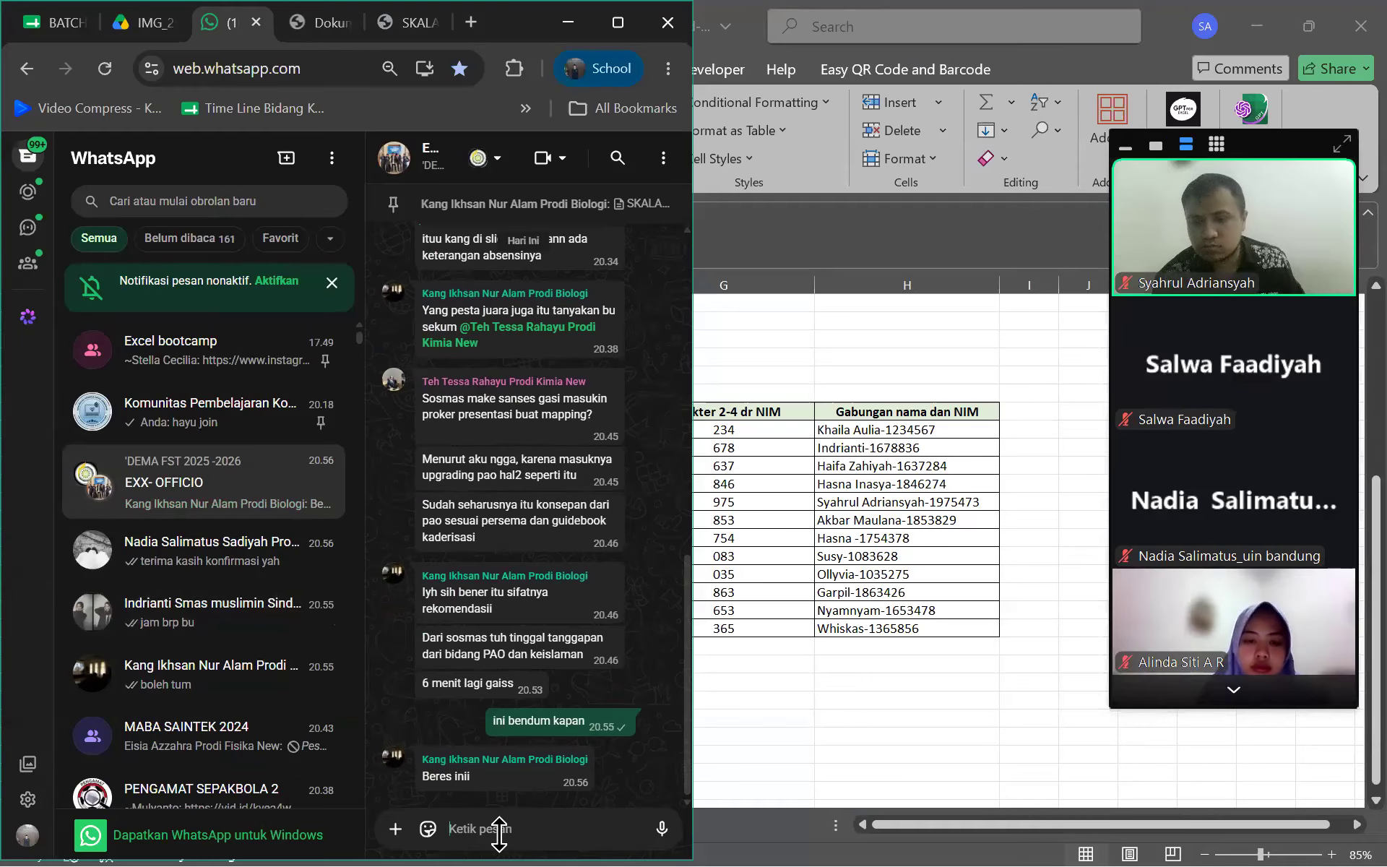
text(beres penyampaian bi)
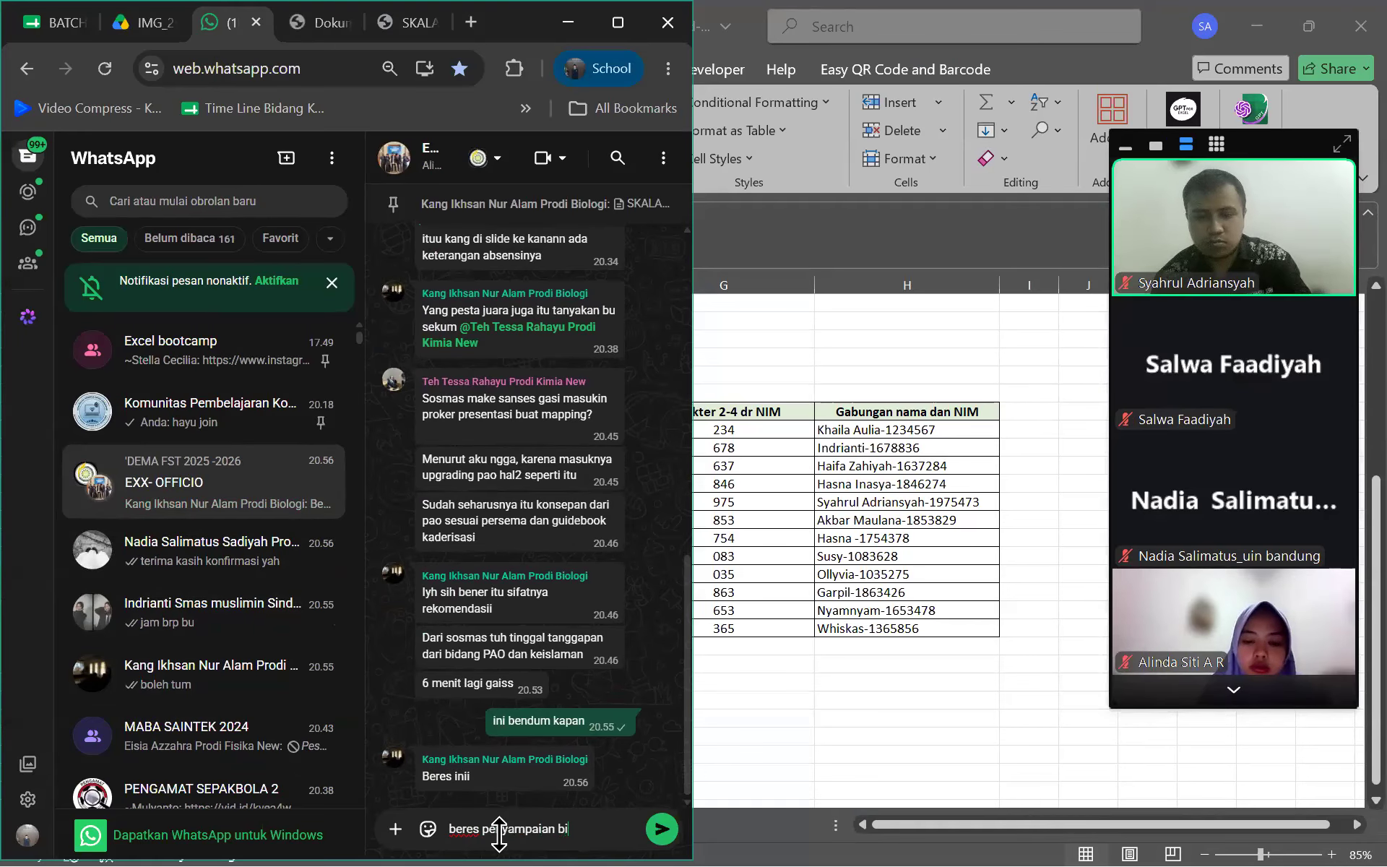
text(ndang yah)
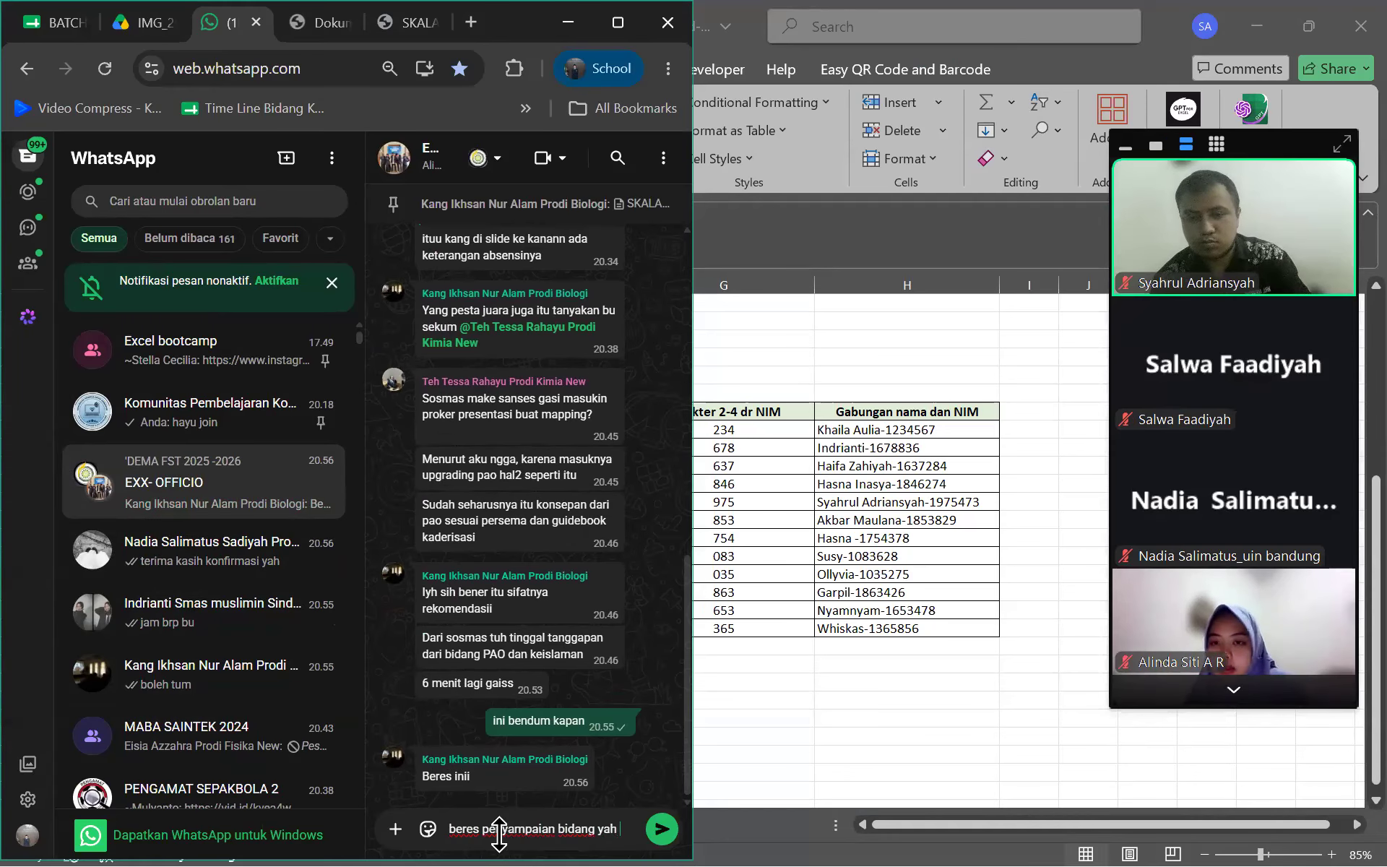
key(Return)
Tag two group members and send 'nanti kasih tau kalau udah beres'
text(@shan)
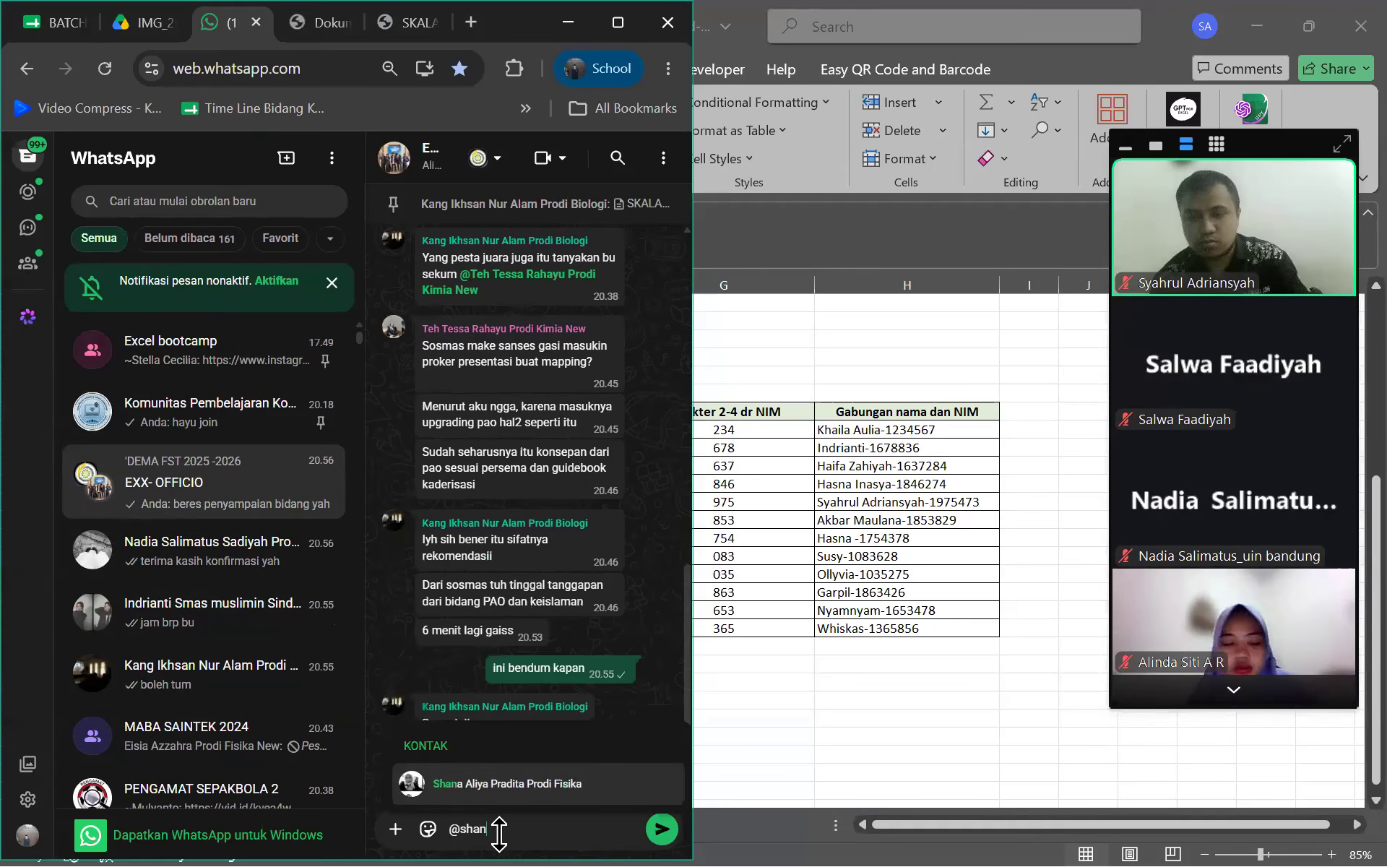
text(a)
click(516, 786)
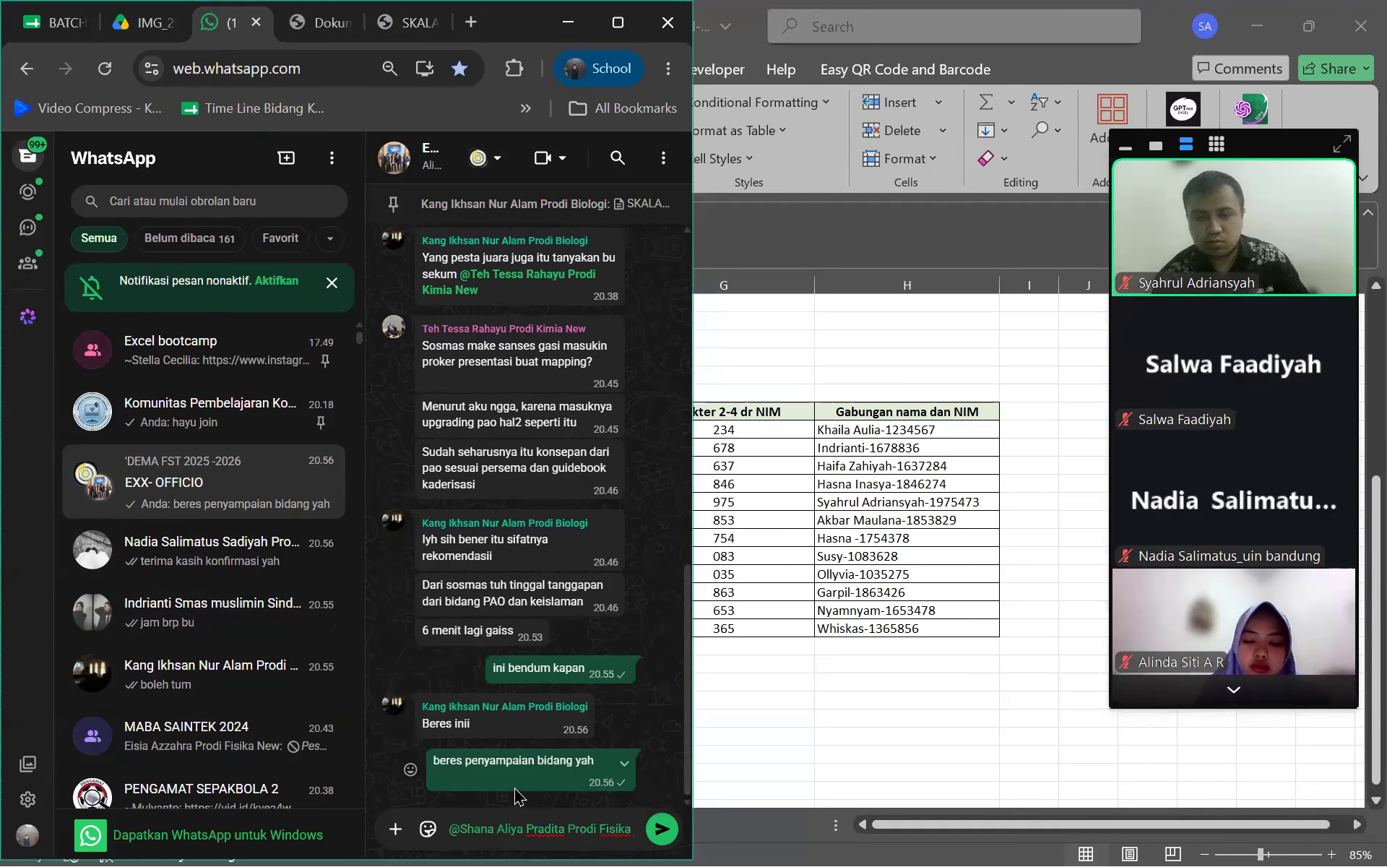
text(na)
text(nt)
key(BackSpace)
key(BackSpace)
key(BackSpace)
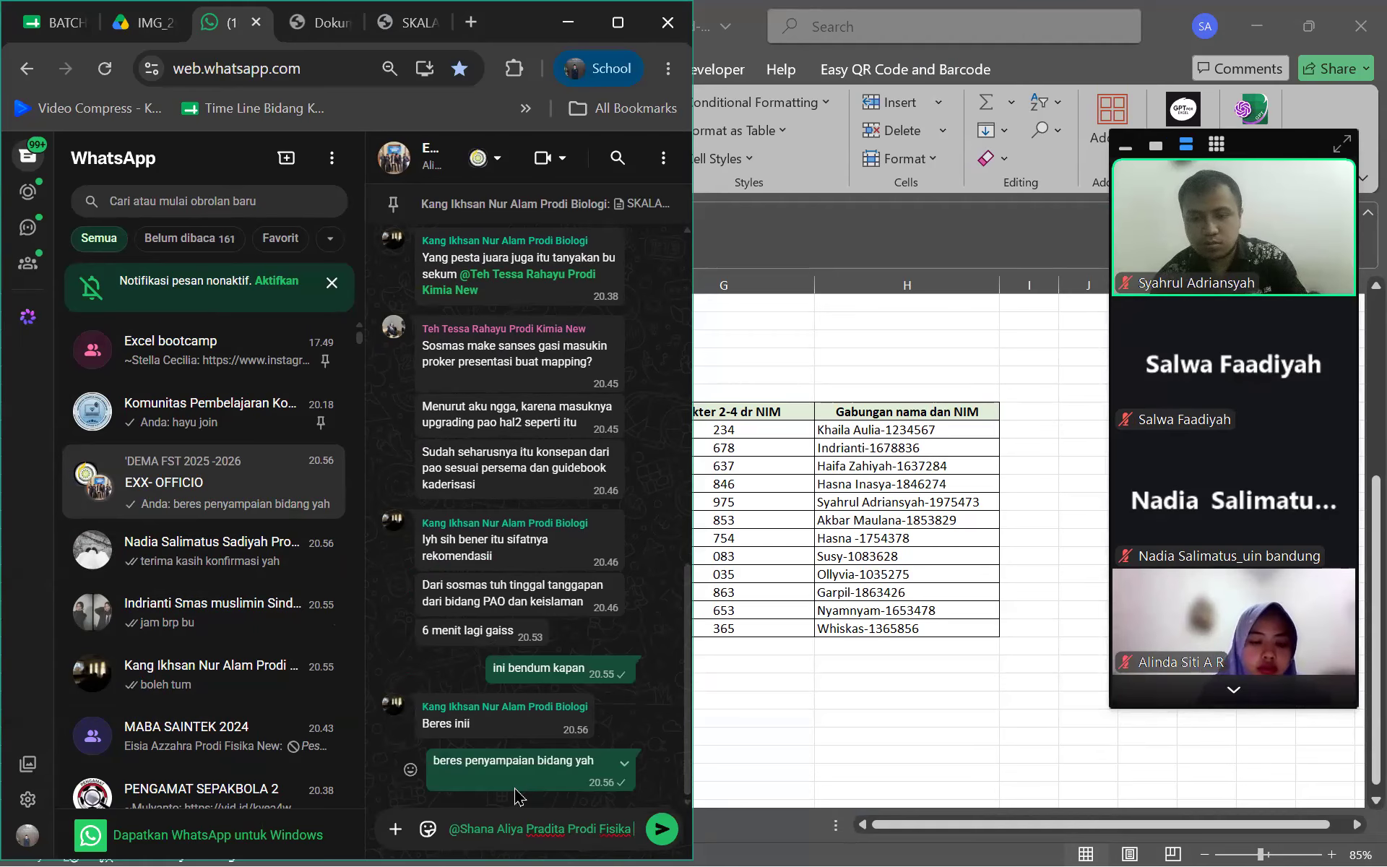
text(@teh)
key(Return)
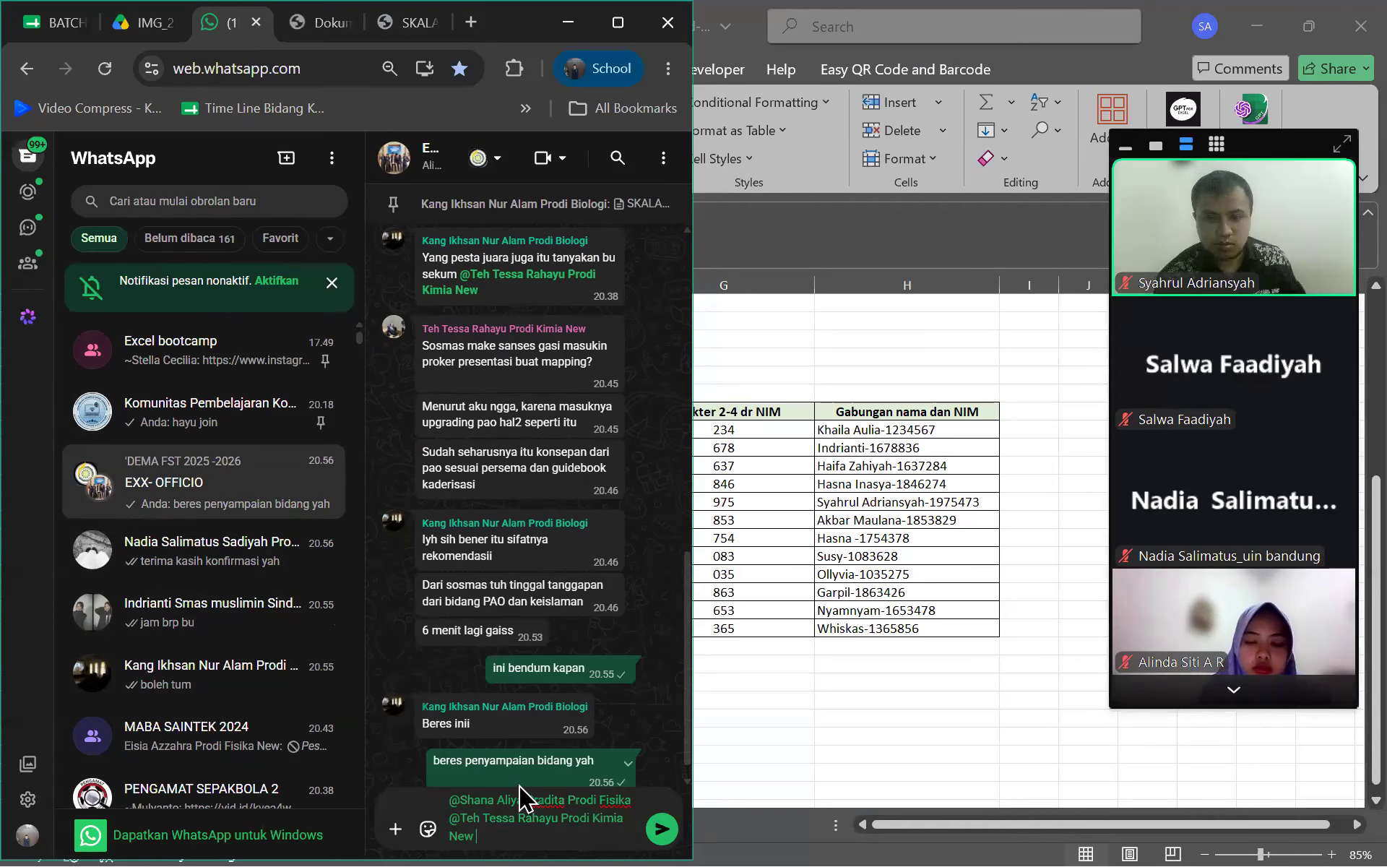
text(nanti kasih)
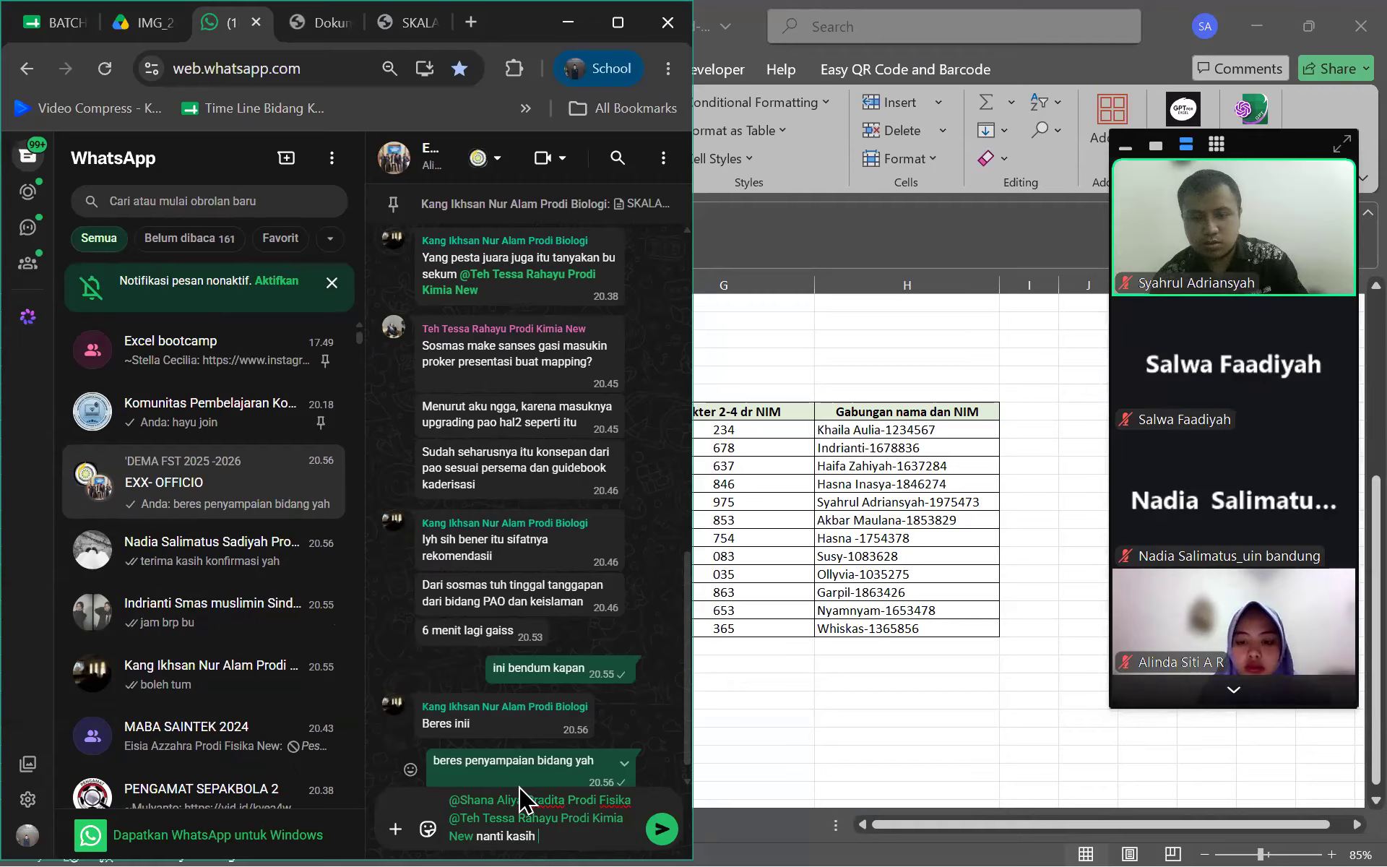
text( tau kalau udah beres)
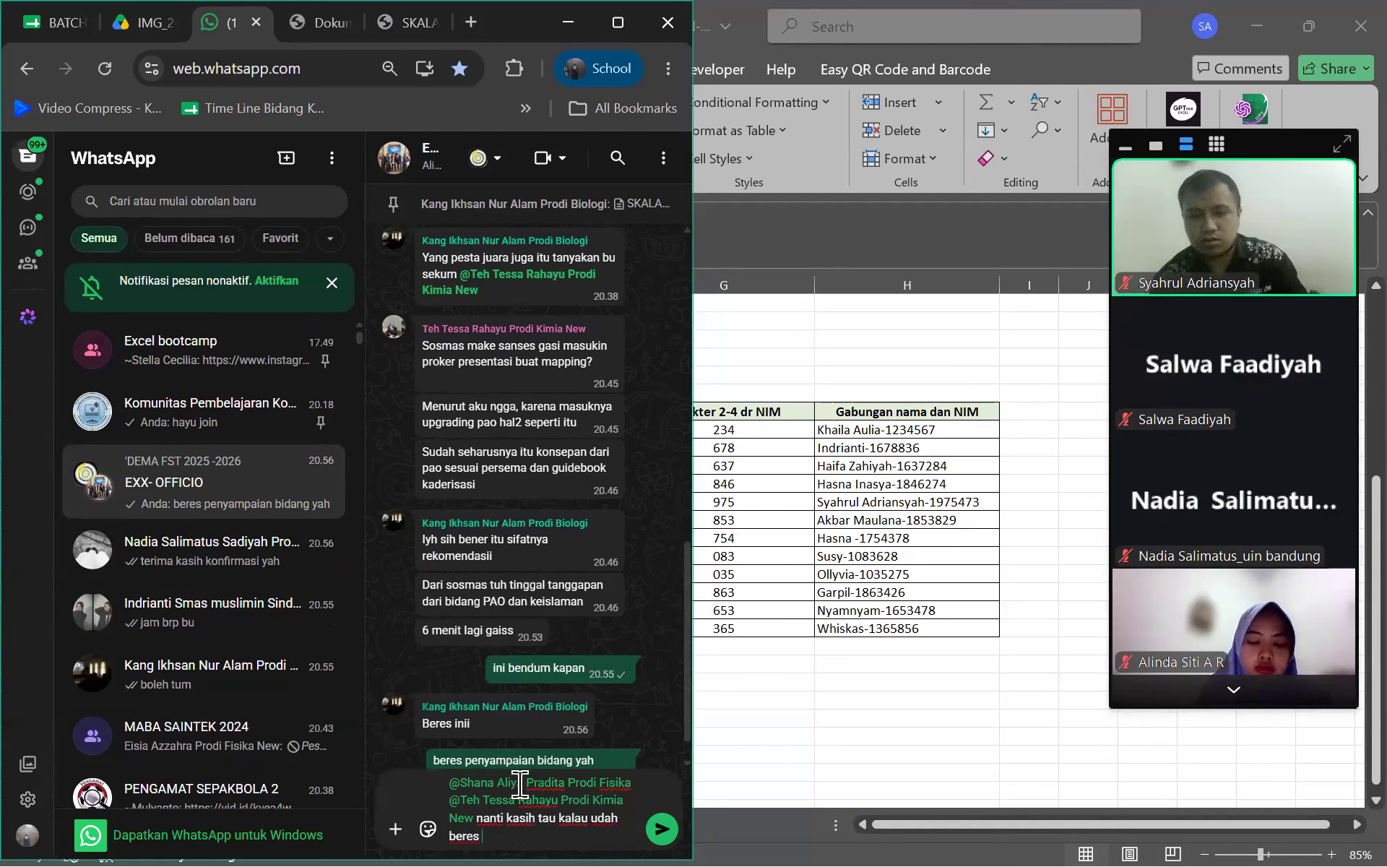
key(Return)
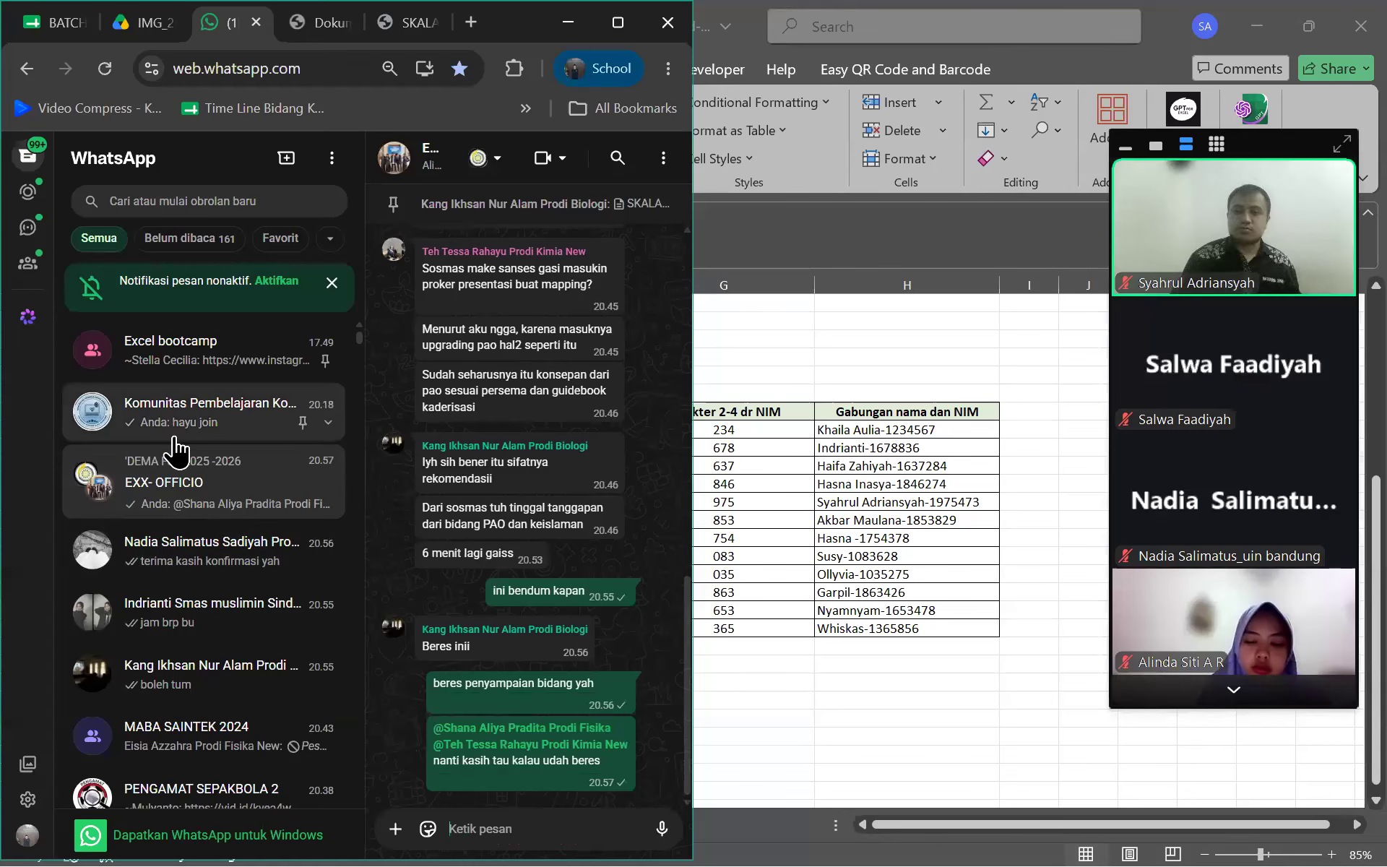
click(181, 437)
Return to Excel, check Sheet3's rounding tables, and open File's recent workbooks list
key(alt+Tab)
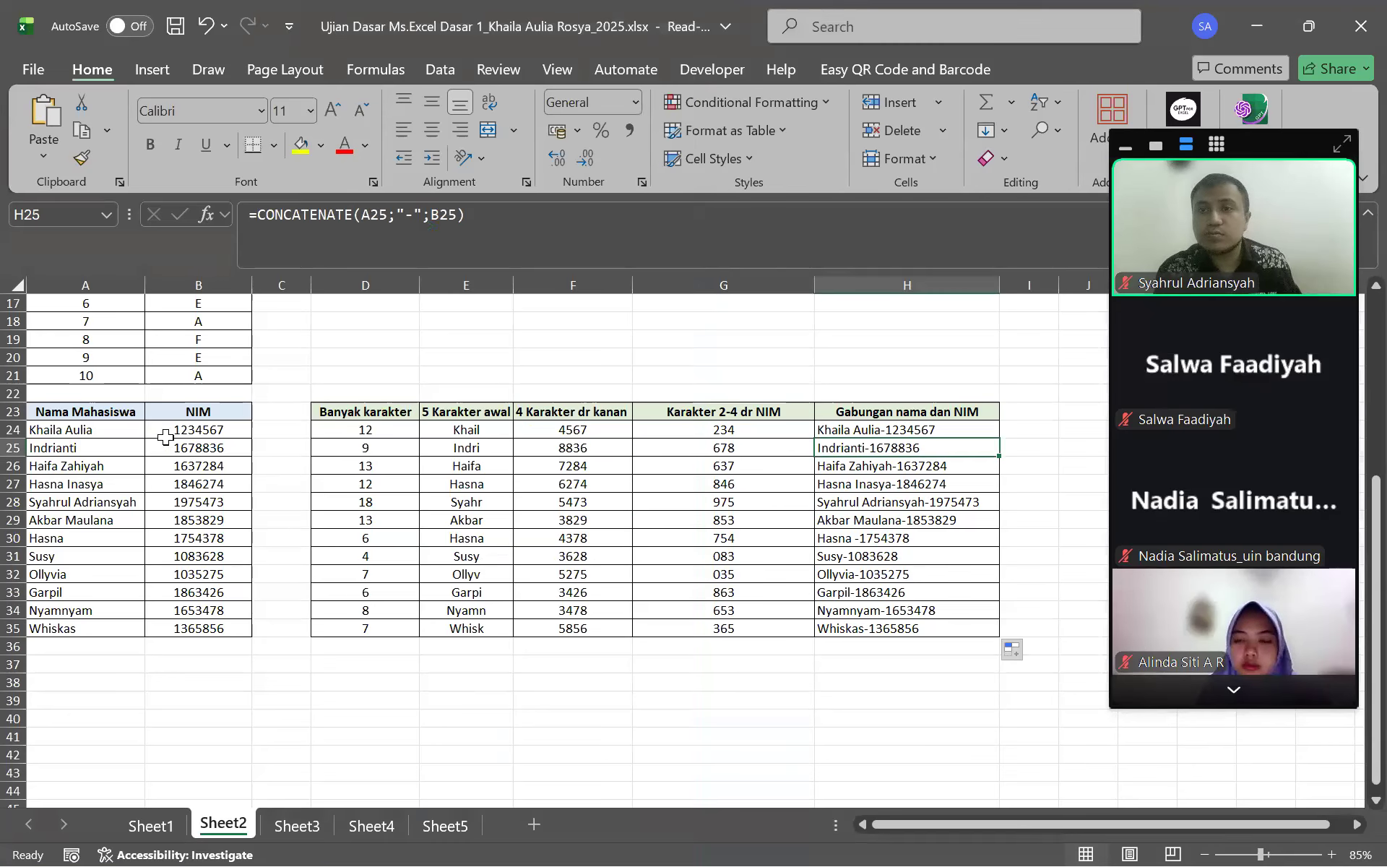
click(166, 28)
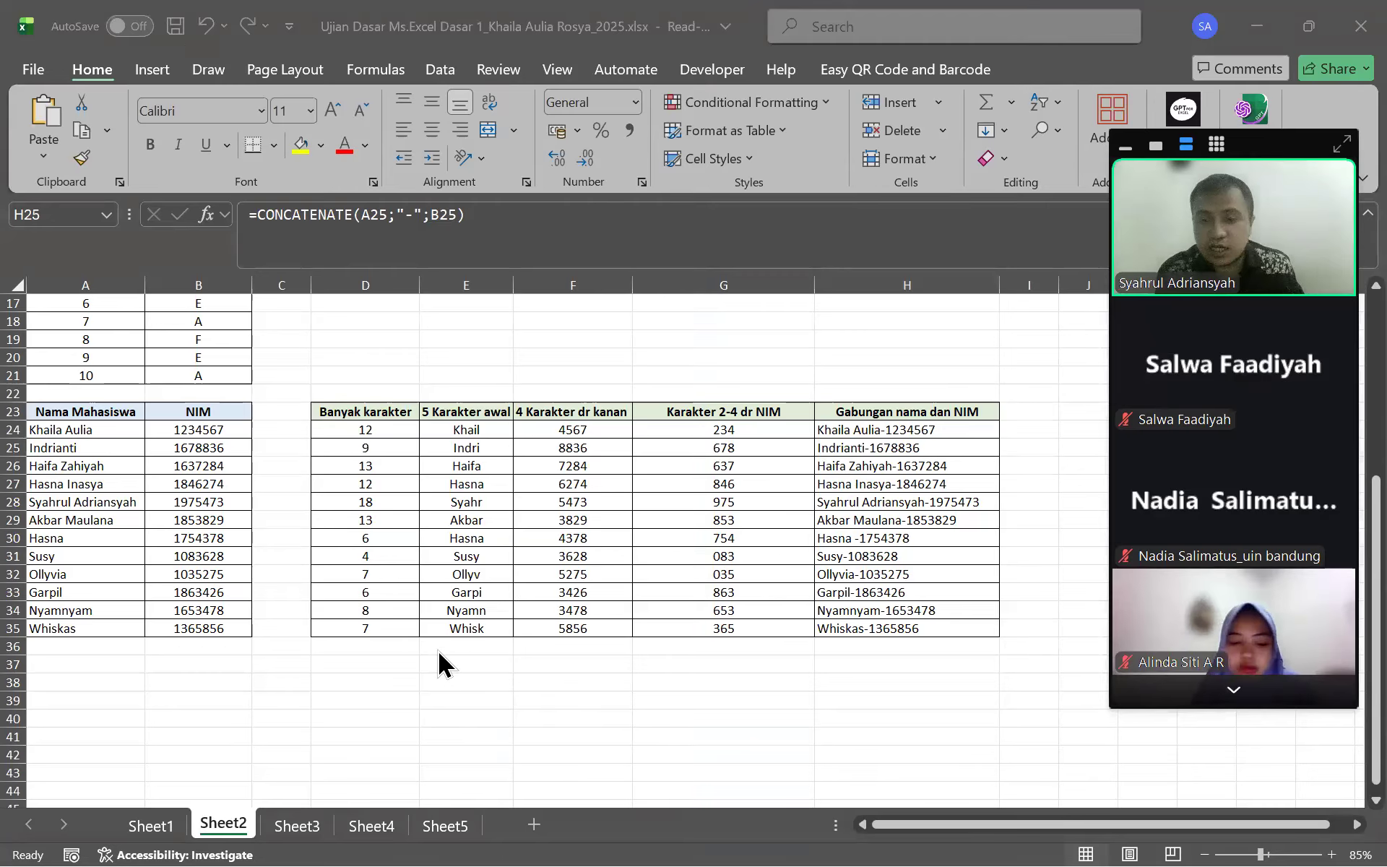
click(446, 710)
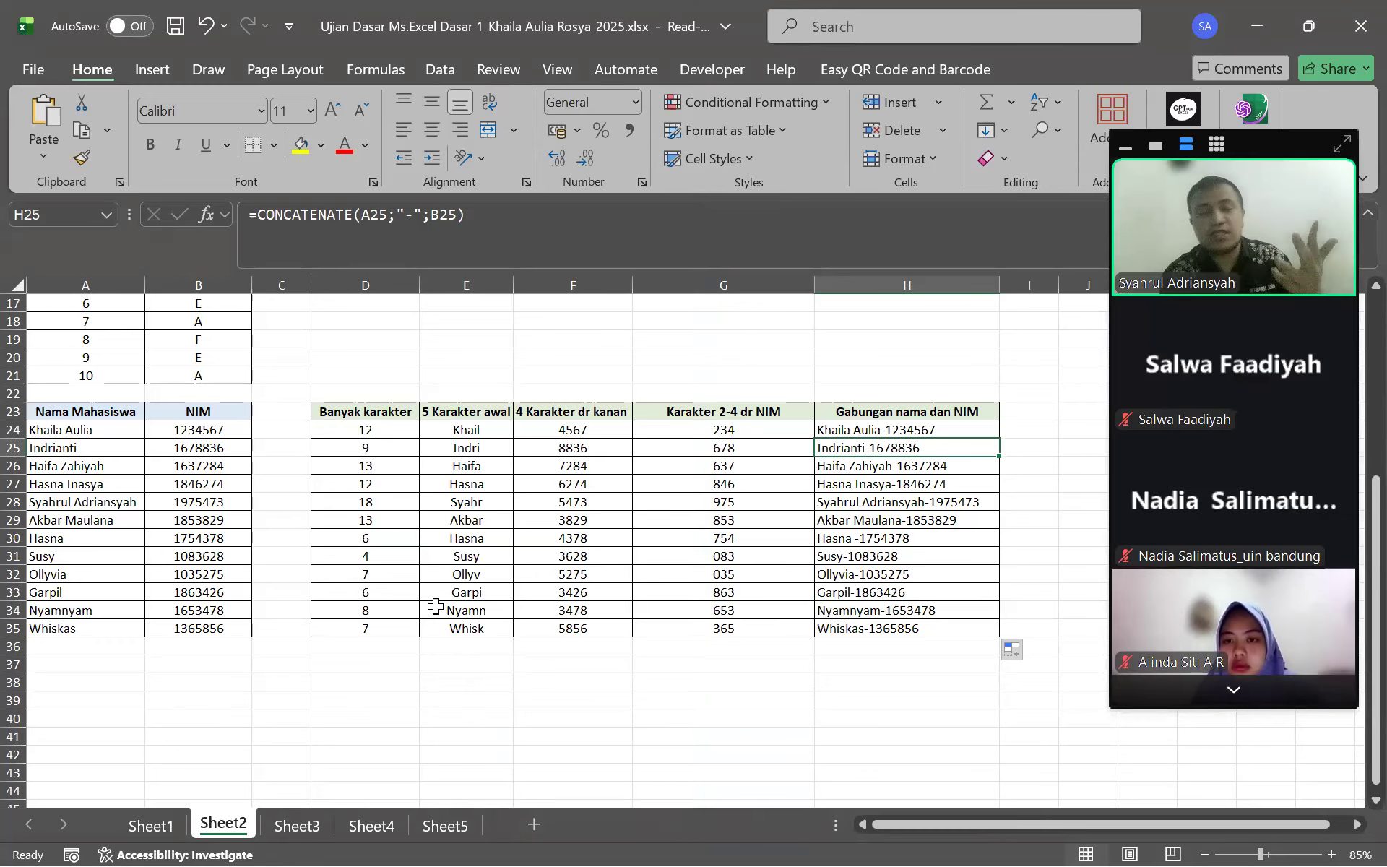
click(296, 826)
click(591, 574)
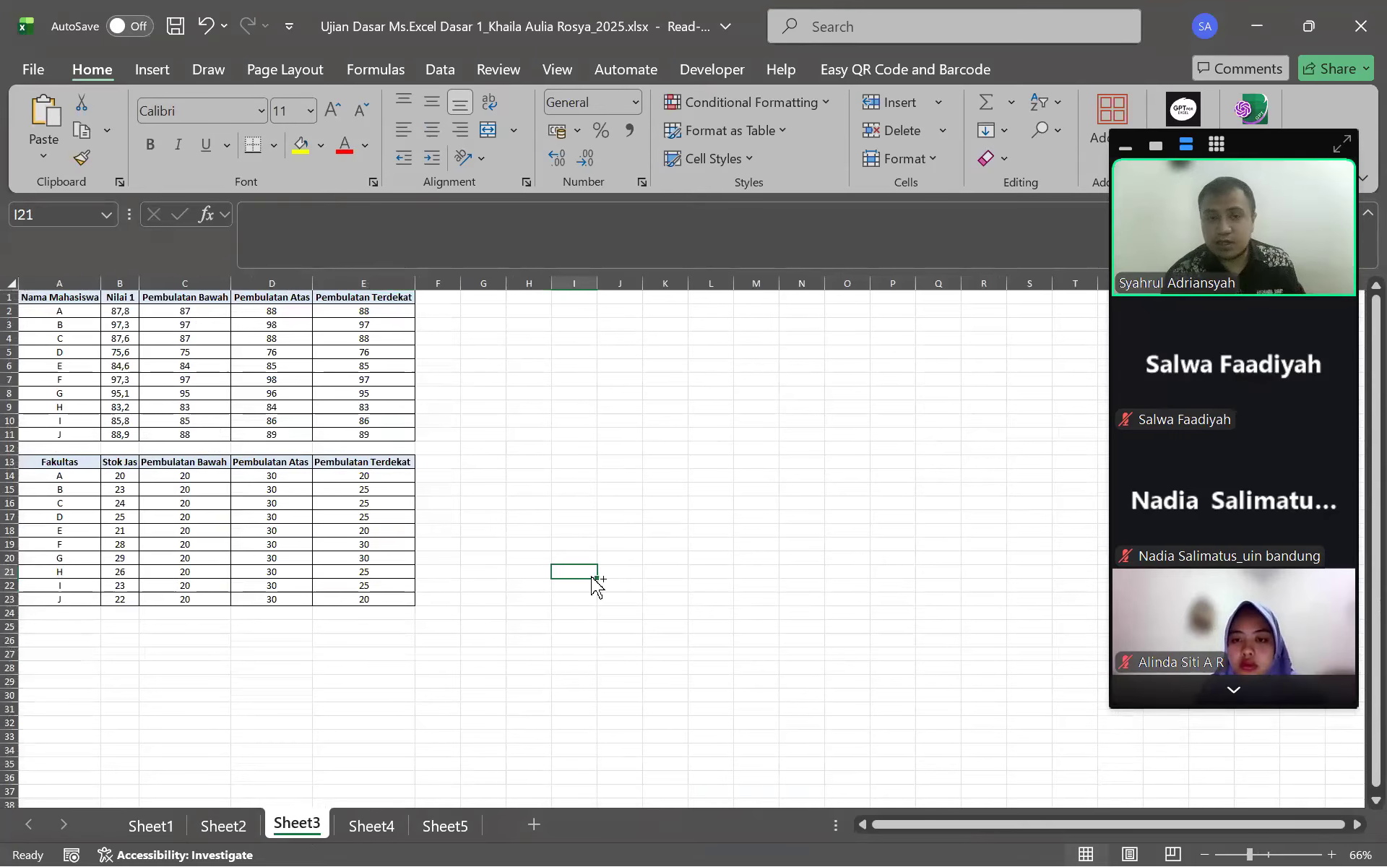
scroll(592, 576, up, 1)
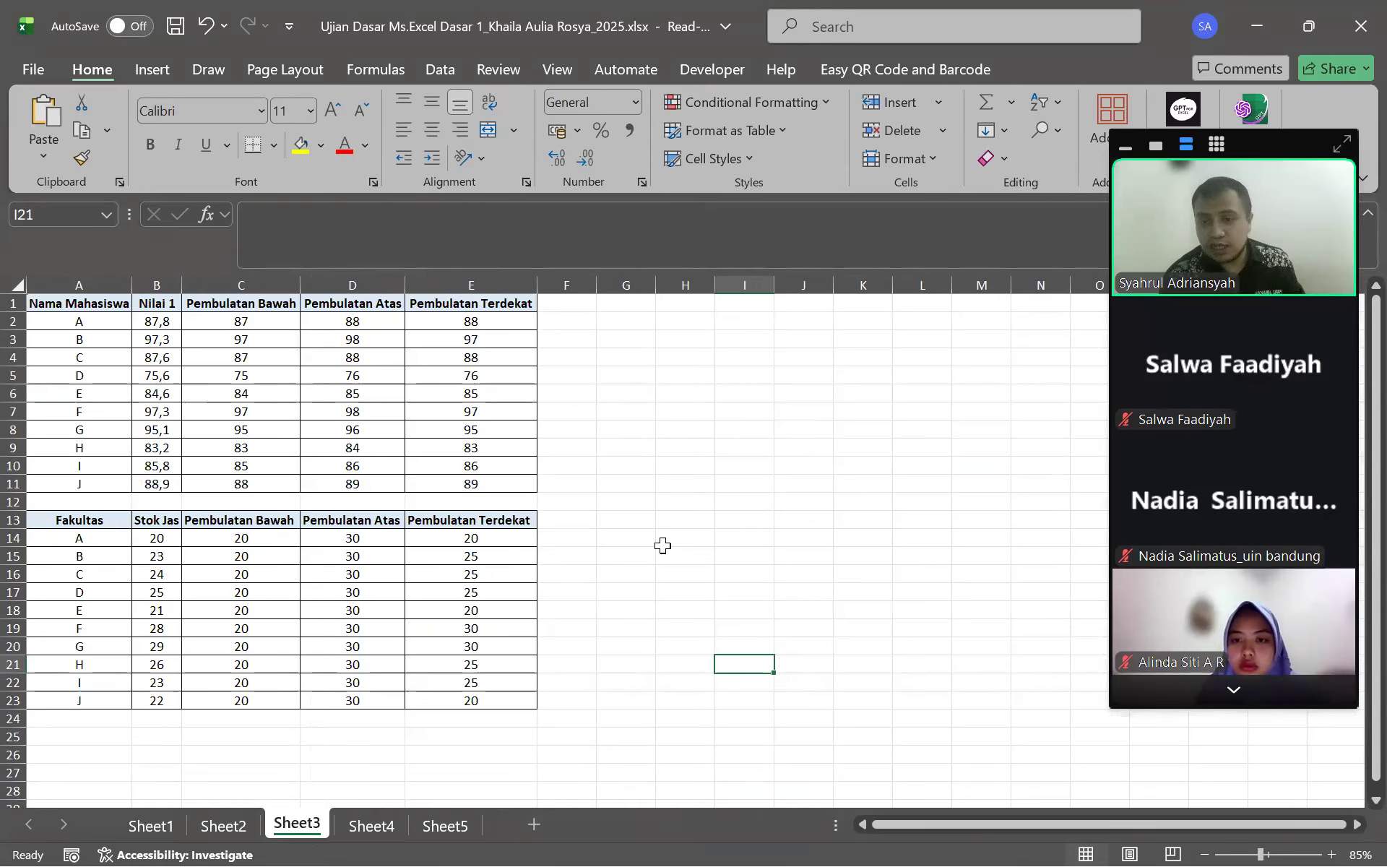
click(33, 70)
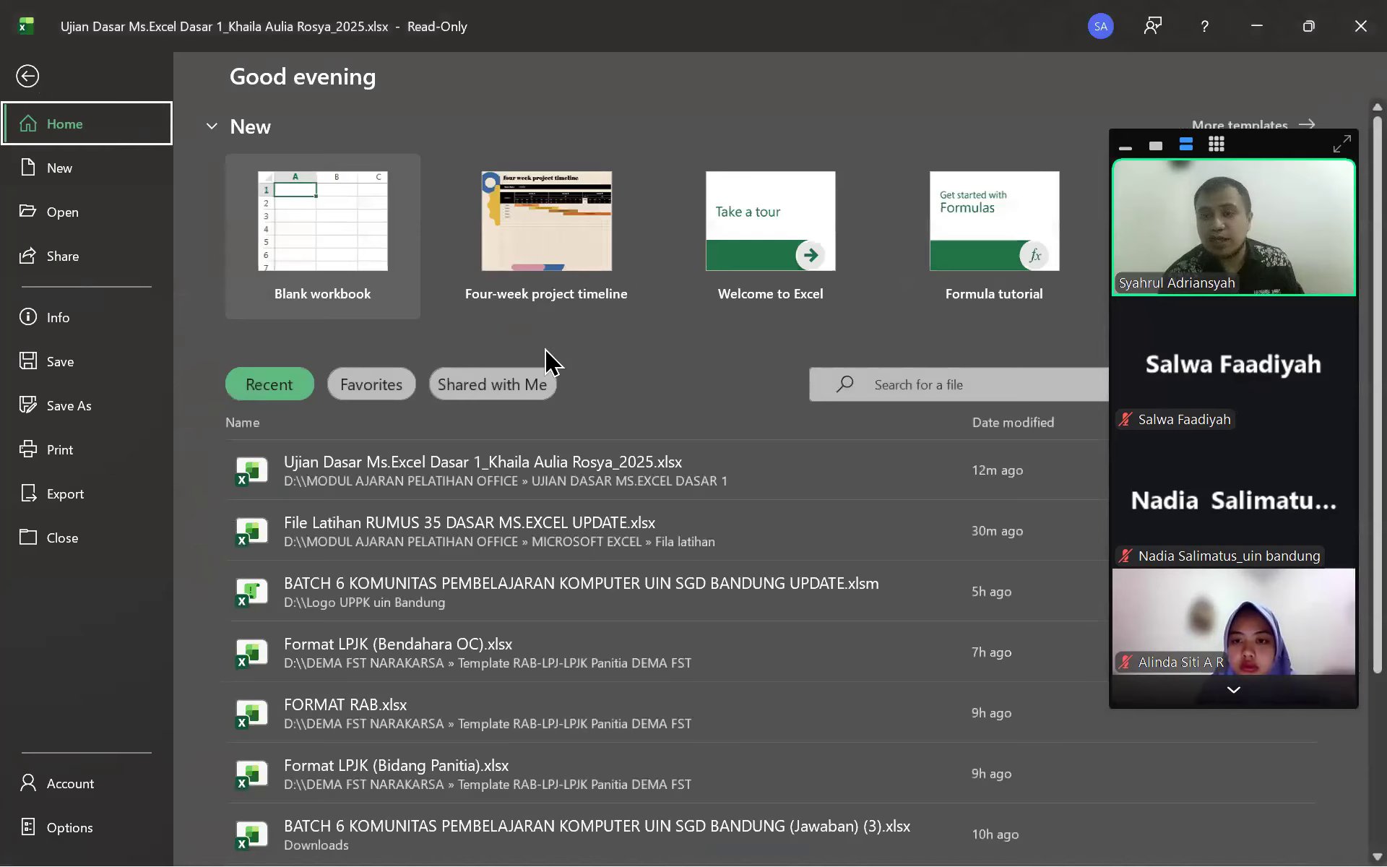
Open File Latihan RUMUS 35 DASAR MS.EXCEL UPDATE.xlsx at its Rounddown Roundup Dan Round sheet
click(503, 528)
click(464, 825)
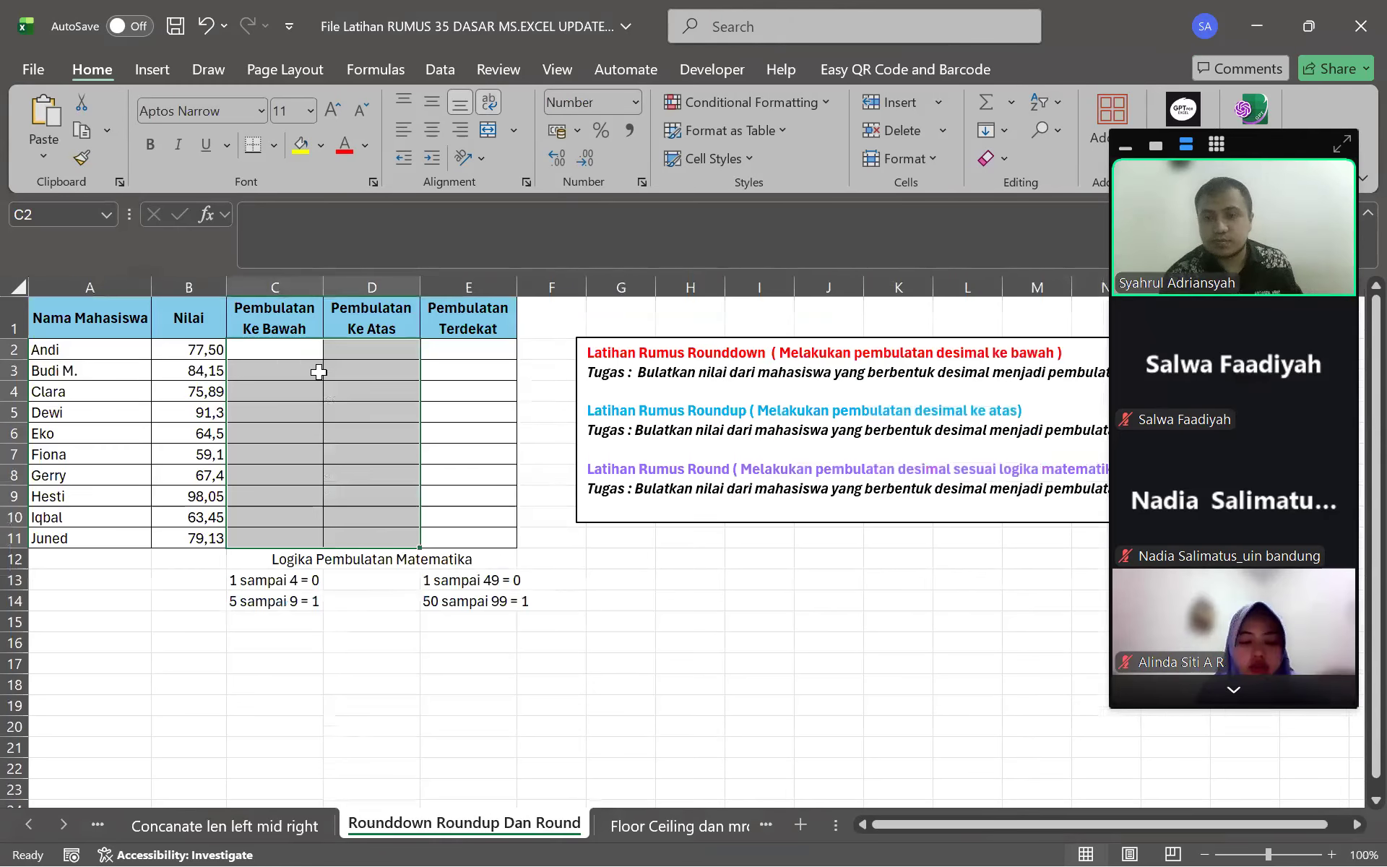
click(553, 517)
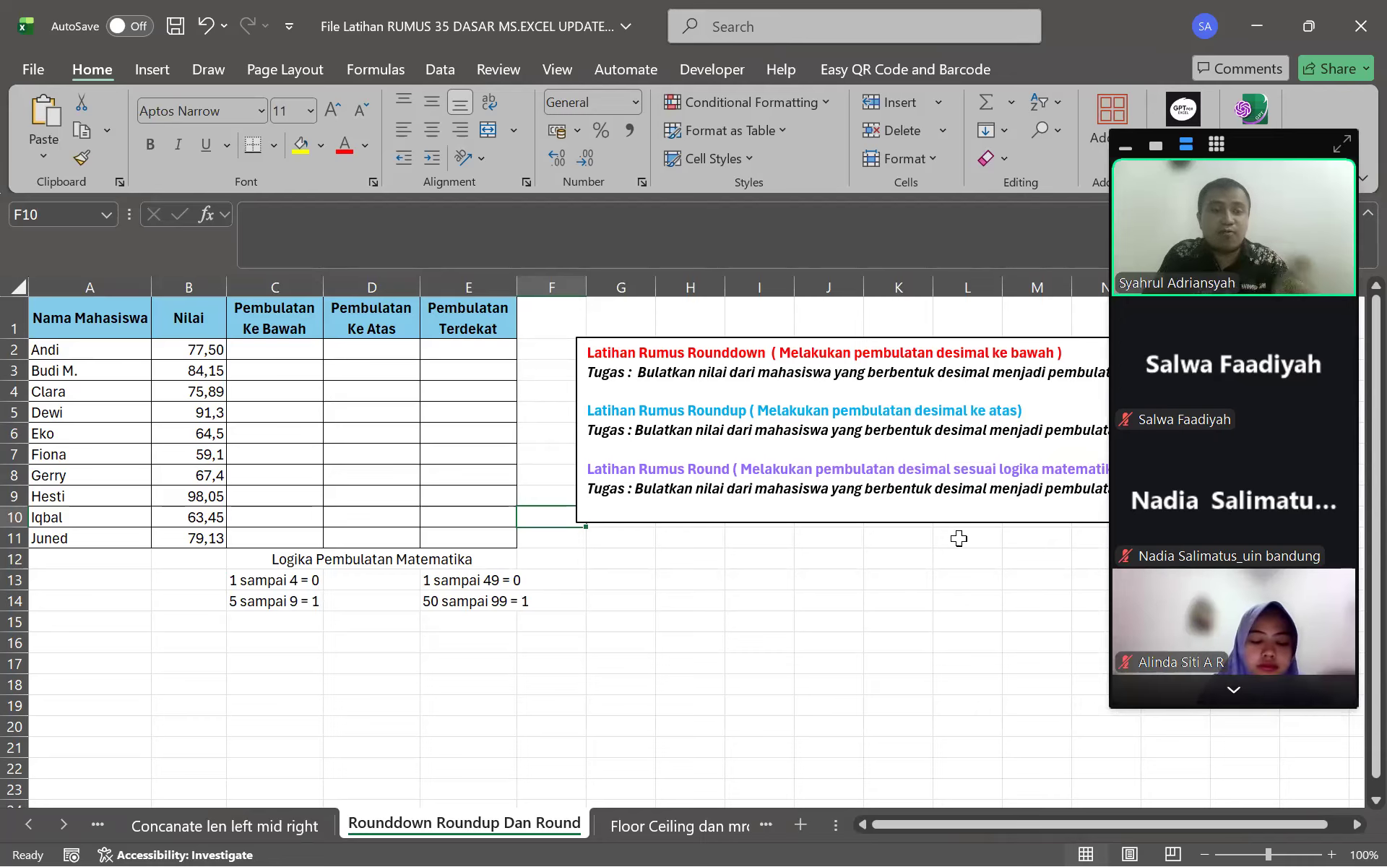
Enter 49,1 in I12, then undo the trial entries in J12 so it stays empty
click(778, 553)
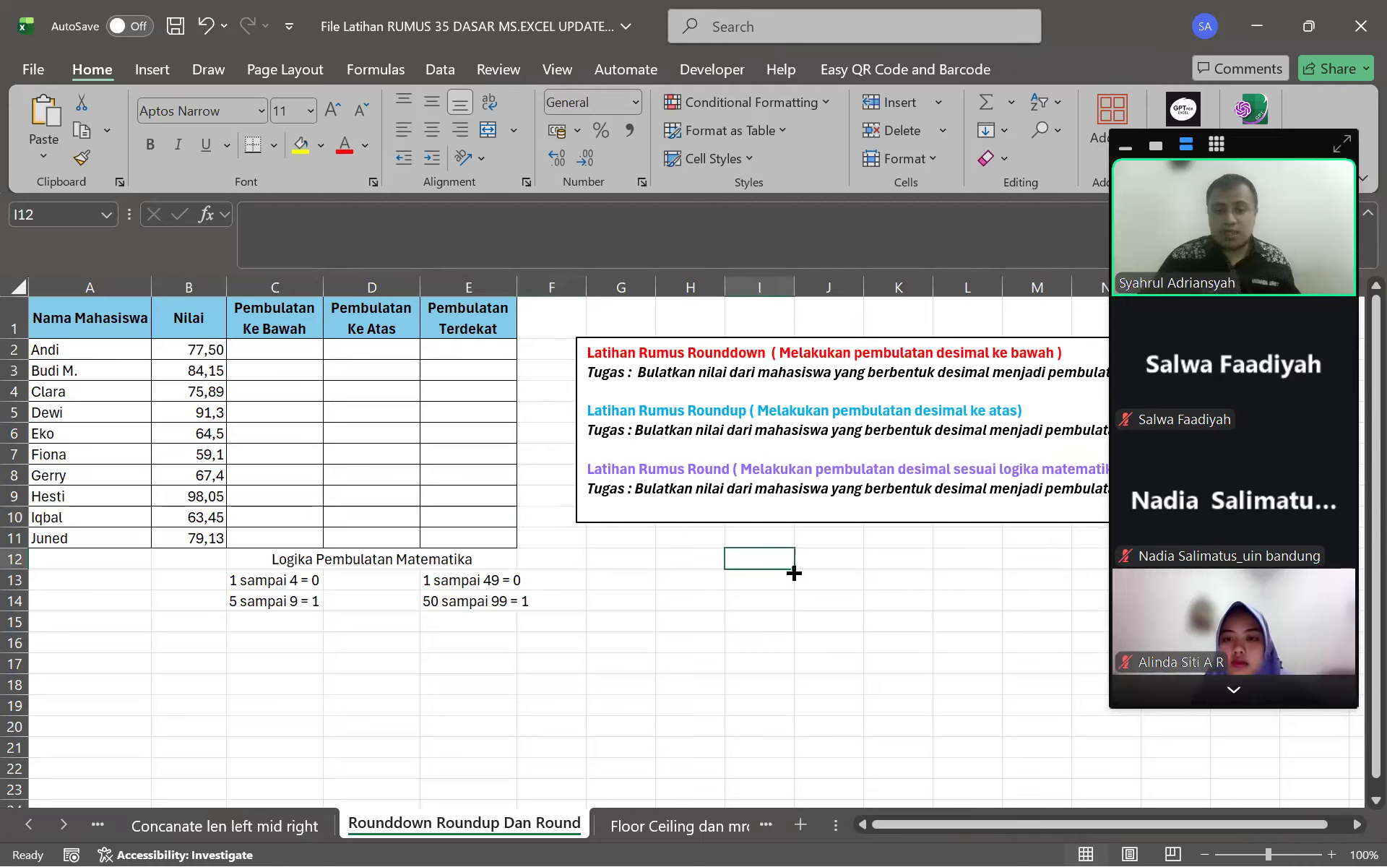
text(49,1)
key(Return)
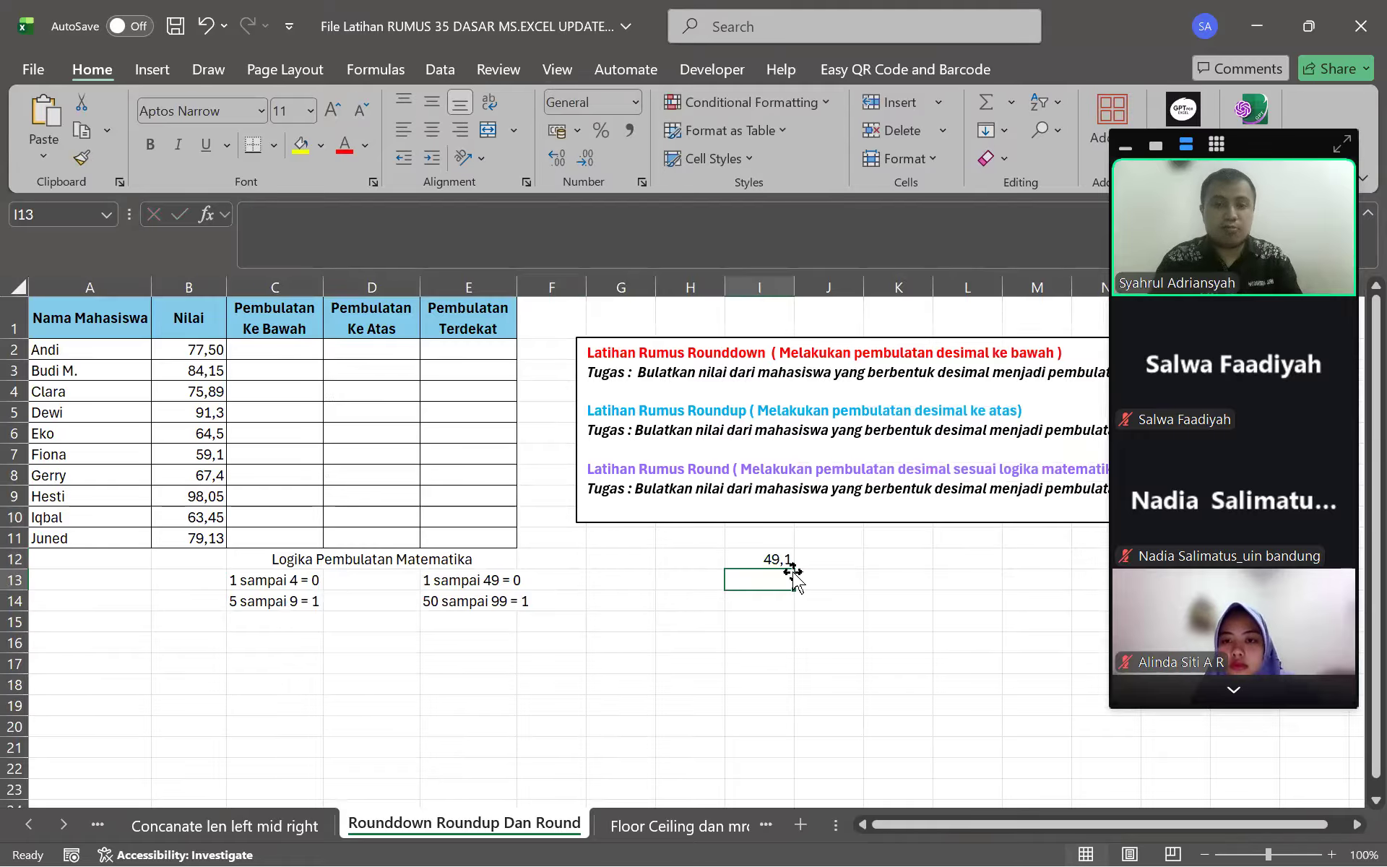
click(795, 567)
text(4)
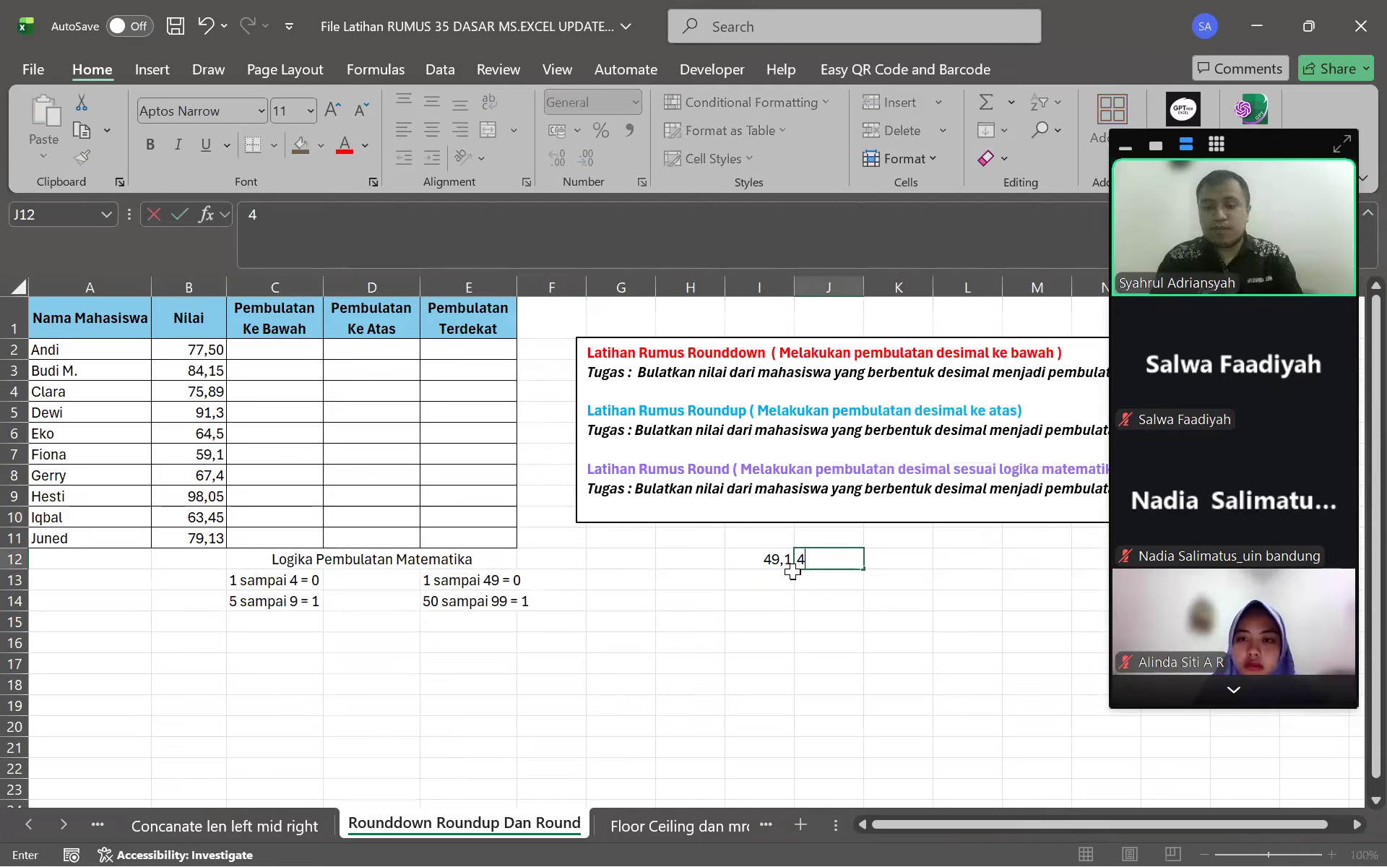
text(9.01)
key(ctrl+Return)
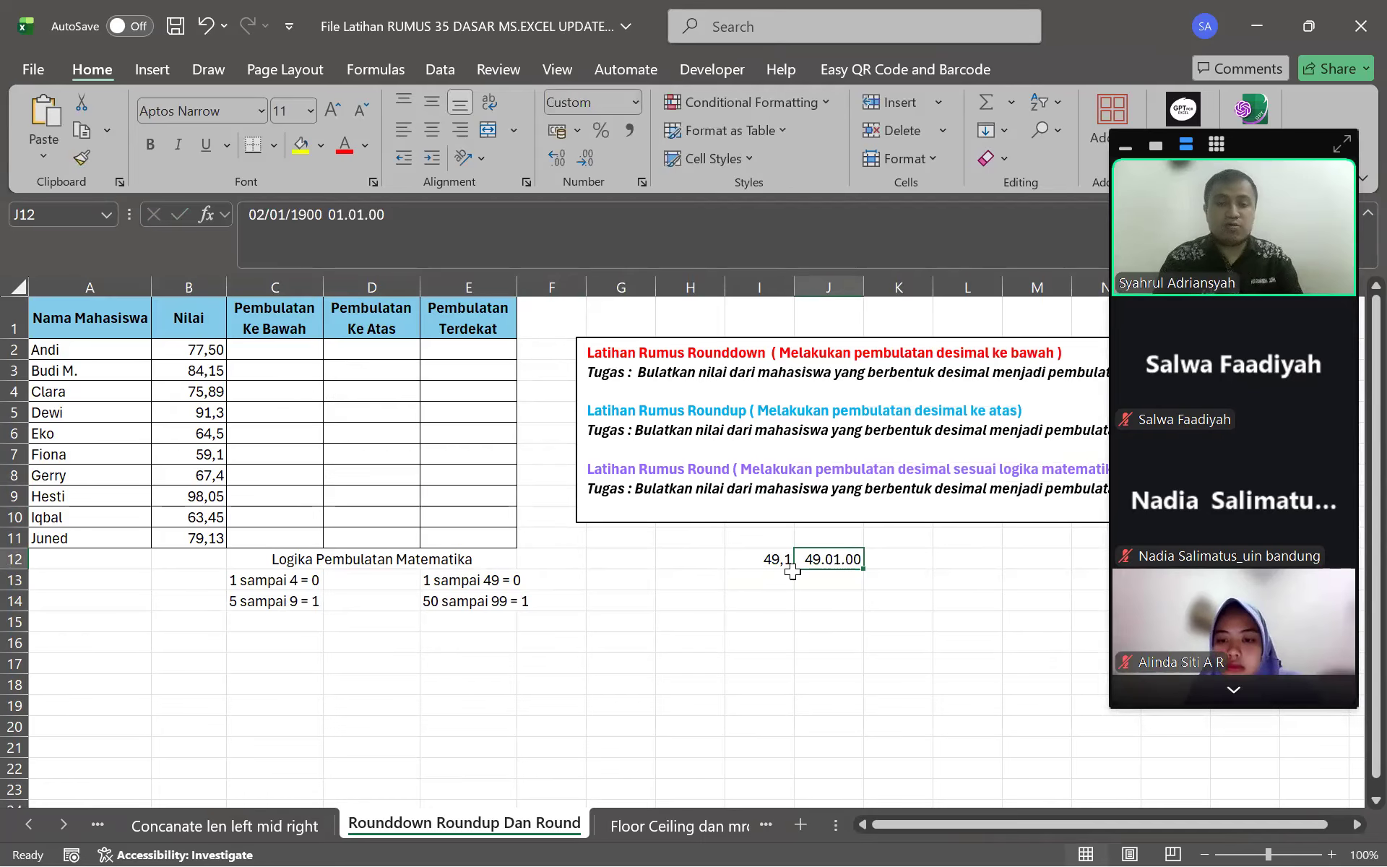
key(BackSpace)
text(4)
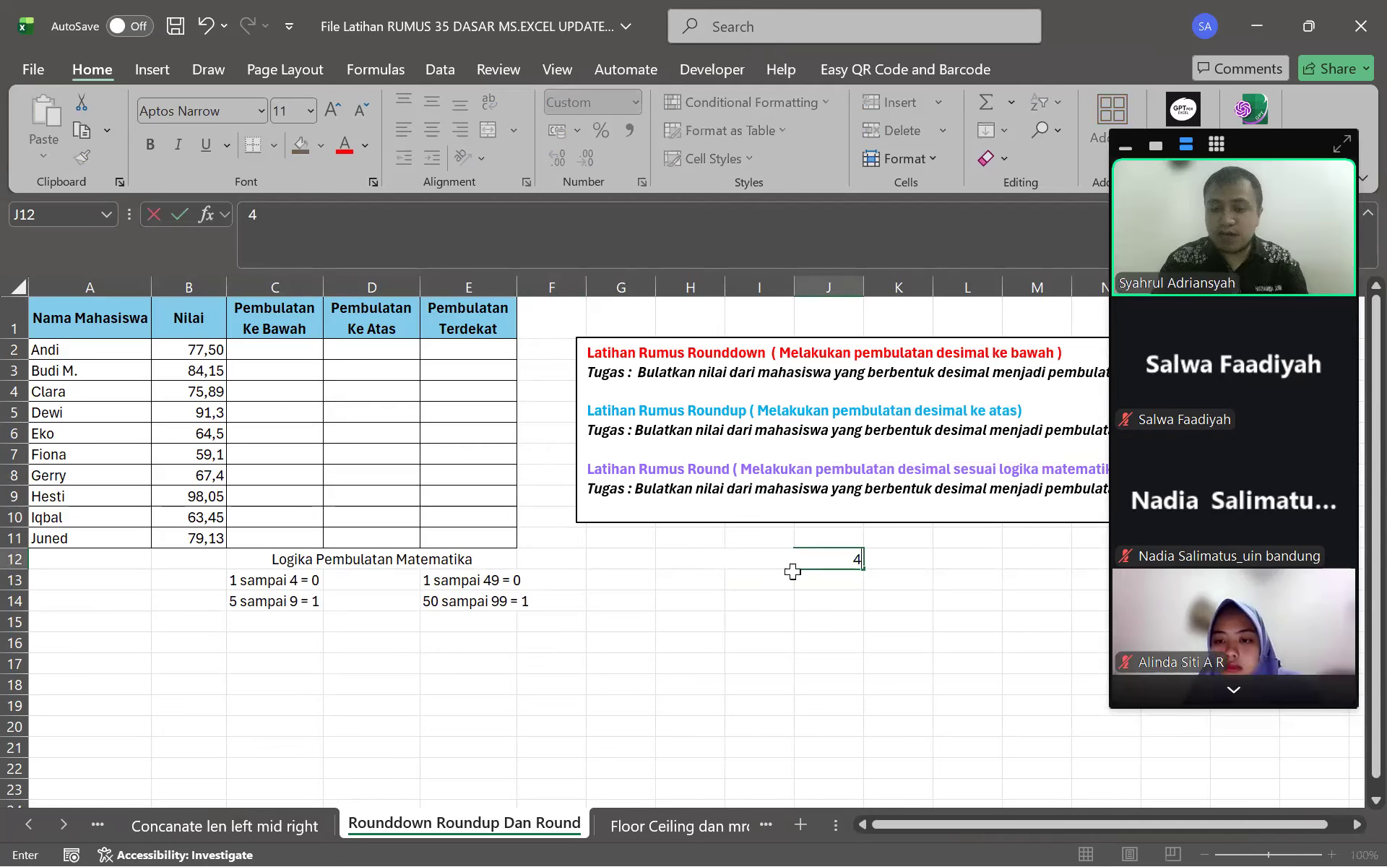
text(9,1 49.01.00)
key(Return)
key(ctrl+z)
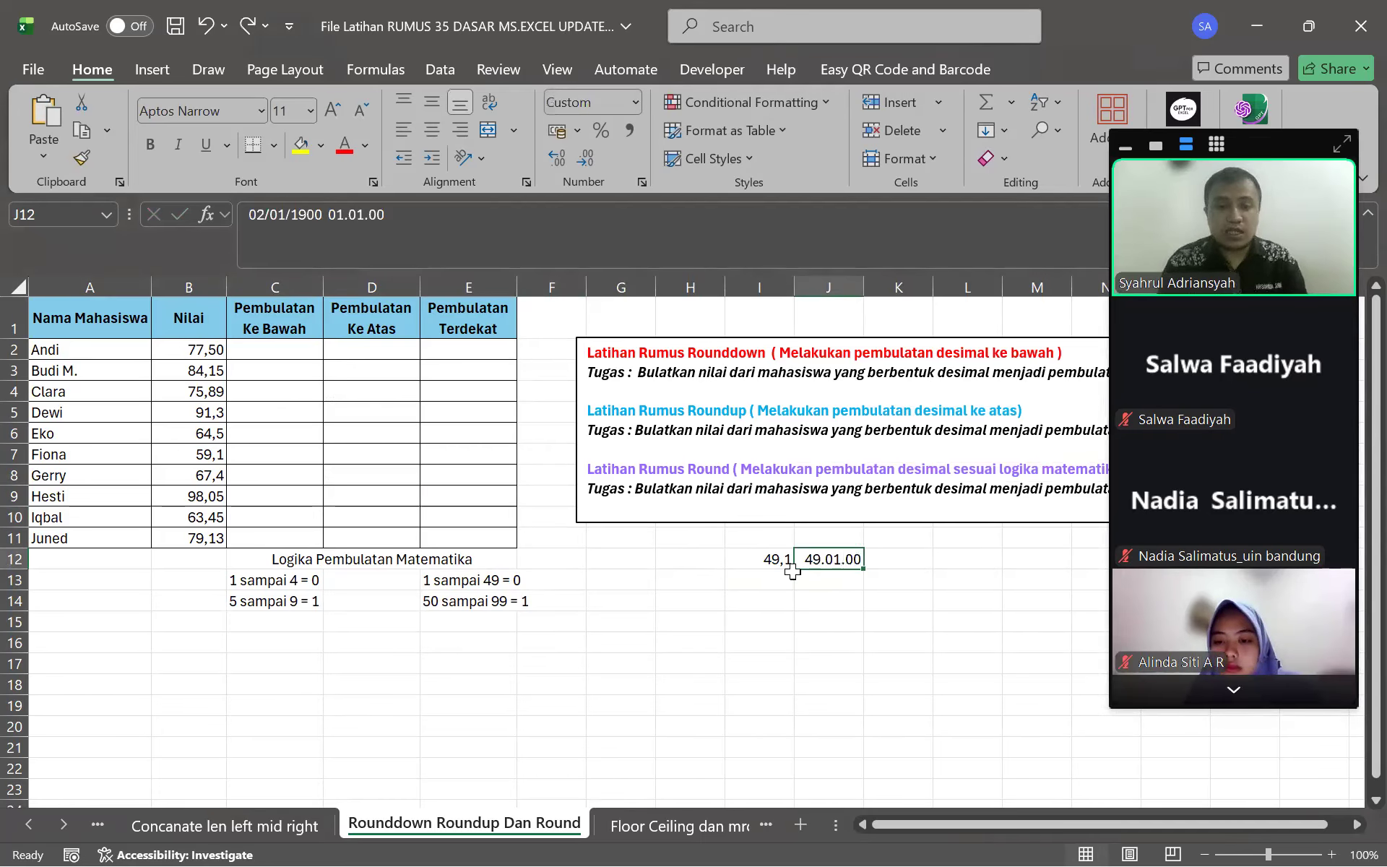
key(ctrl+z)
Step through the Nilai scores in column B, then select C2
click(790, 567)
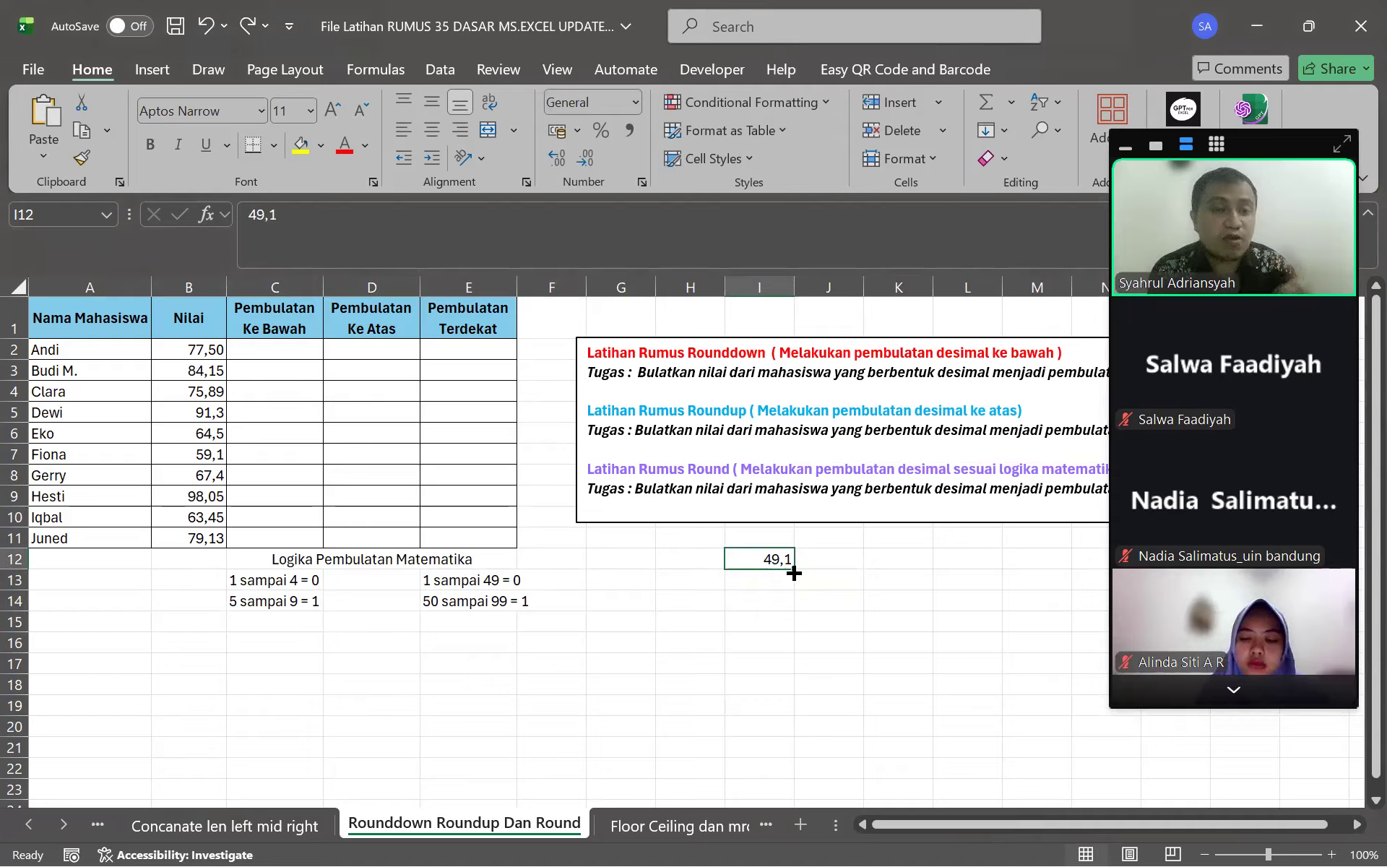
key(Return)
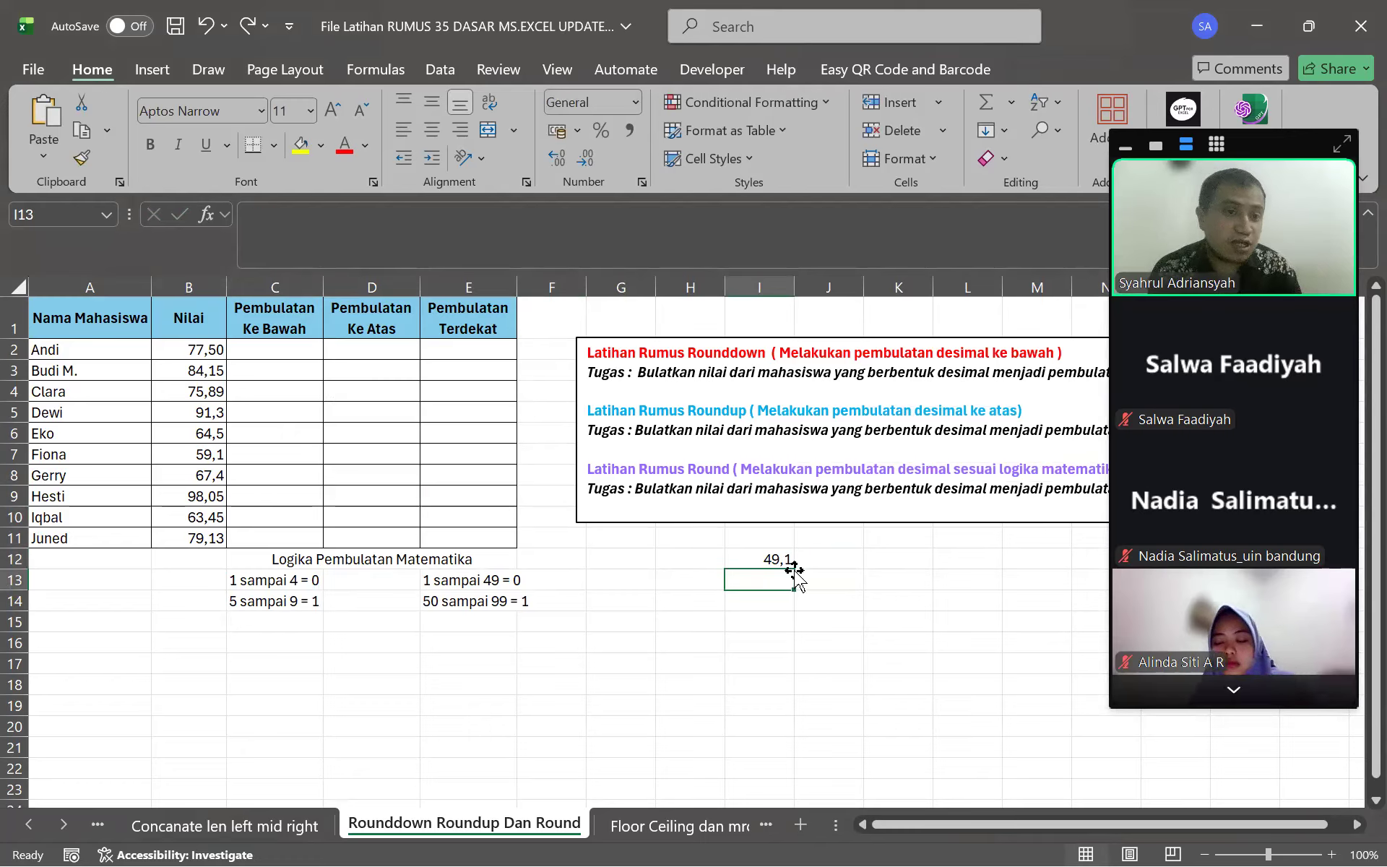
key(Left)
key(Left)
key(Left)
key(Left)
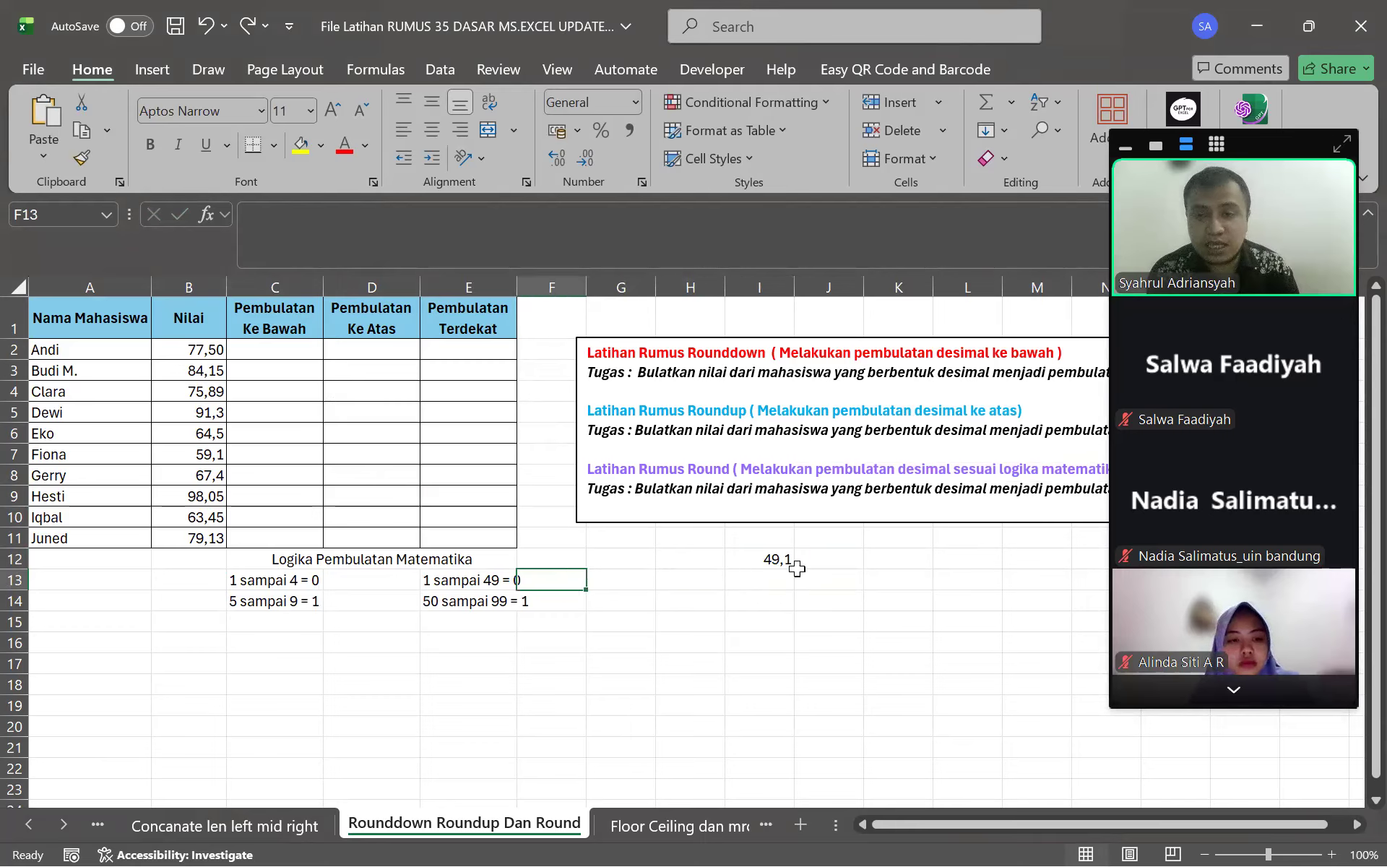
key(Up)
key(Up)
key(Up)
key(Up)
key(Up)
key(Left)
key(Left)
key(Left)
key(Up)
key(Up)
key(Up)
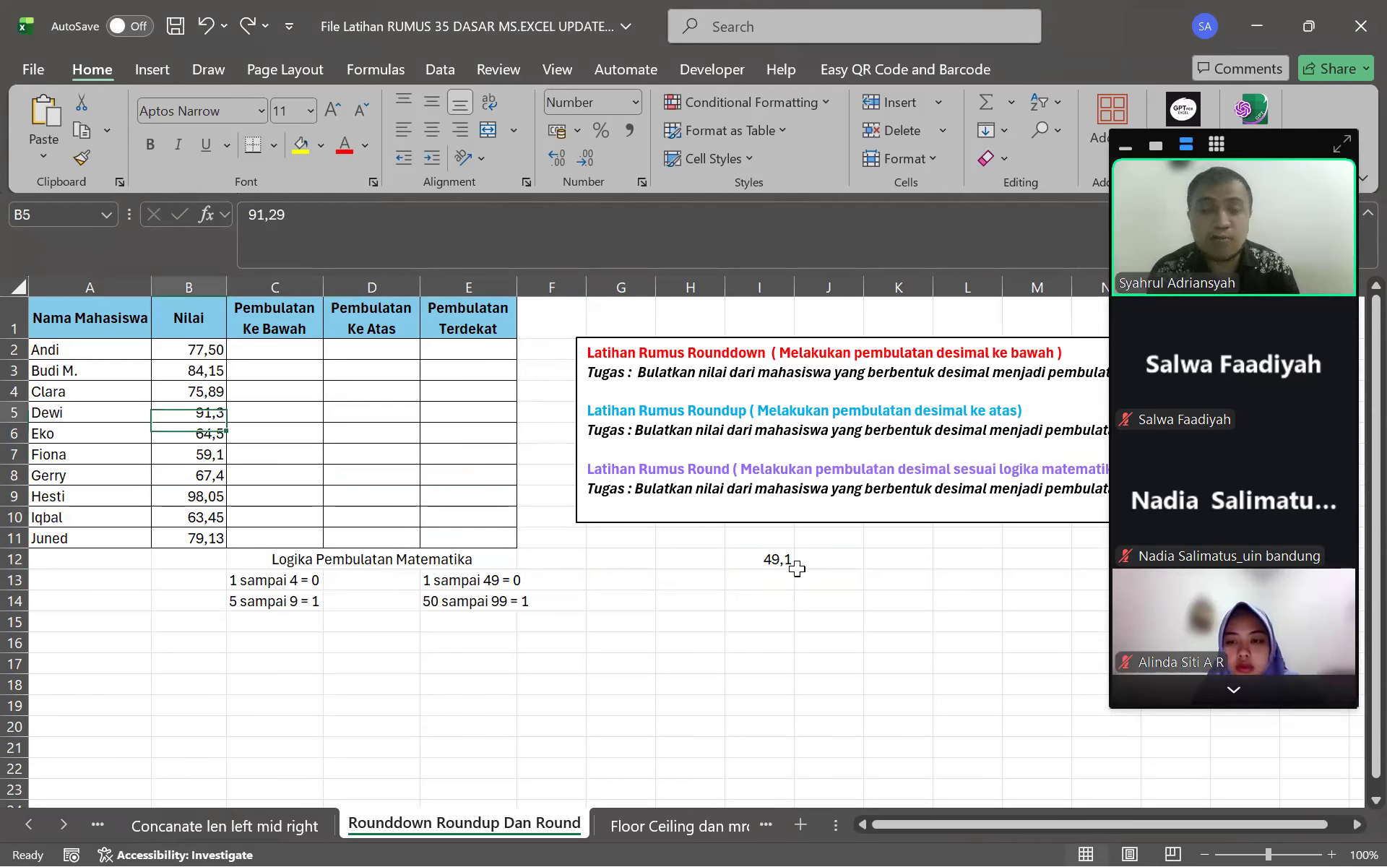
key(Up)
key(Up)
key(Up)
key(Down)
key(Down)
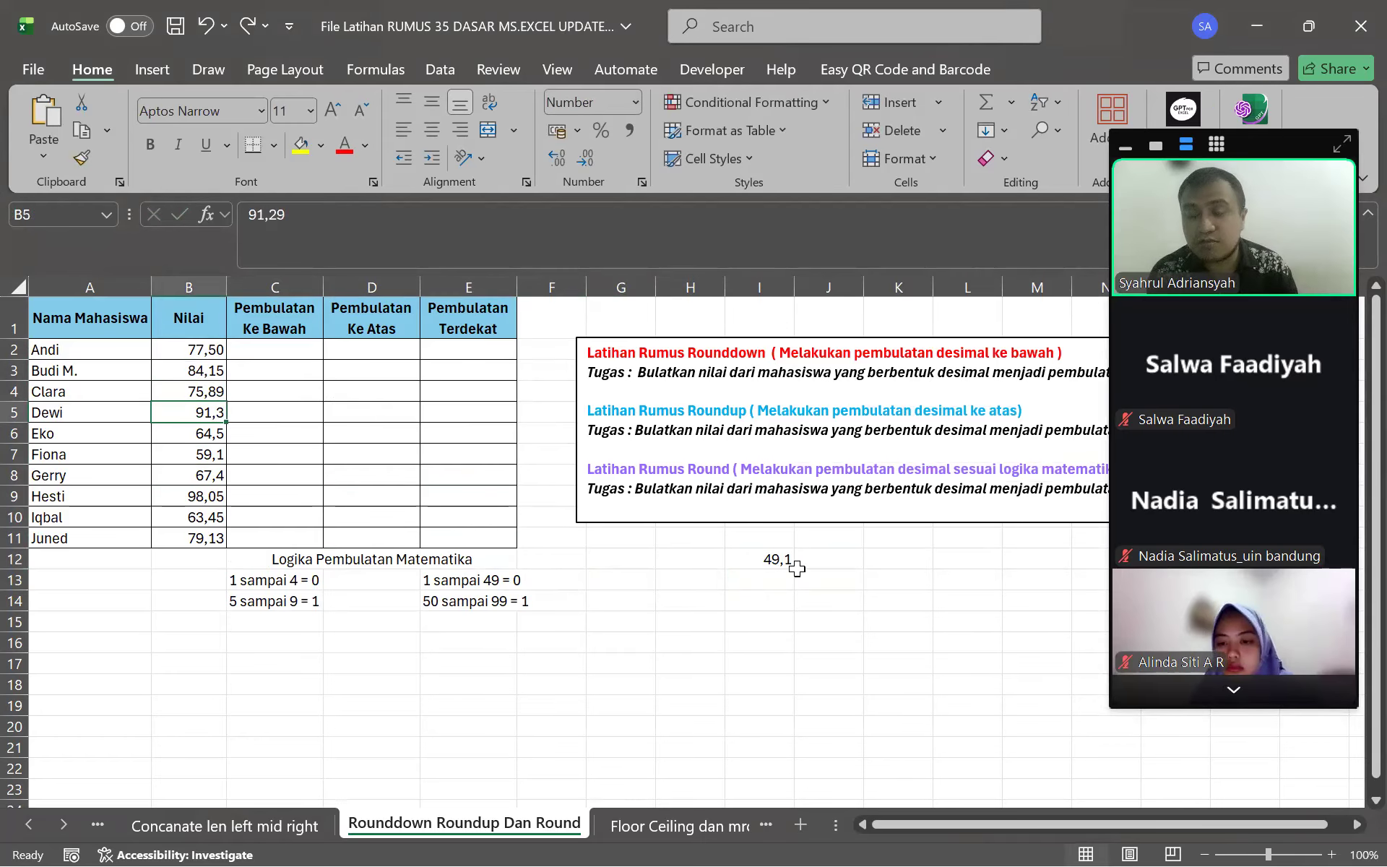
key(Down)
key(Down)
key(Down)
key(Down)
key(Down)
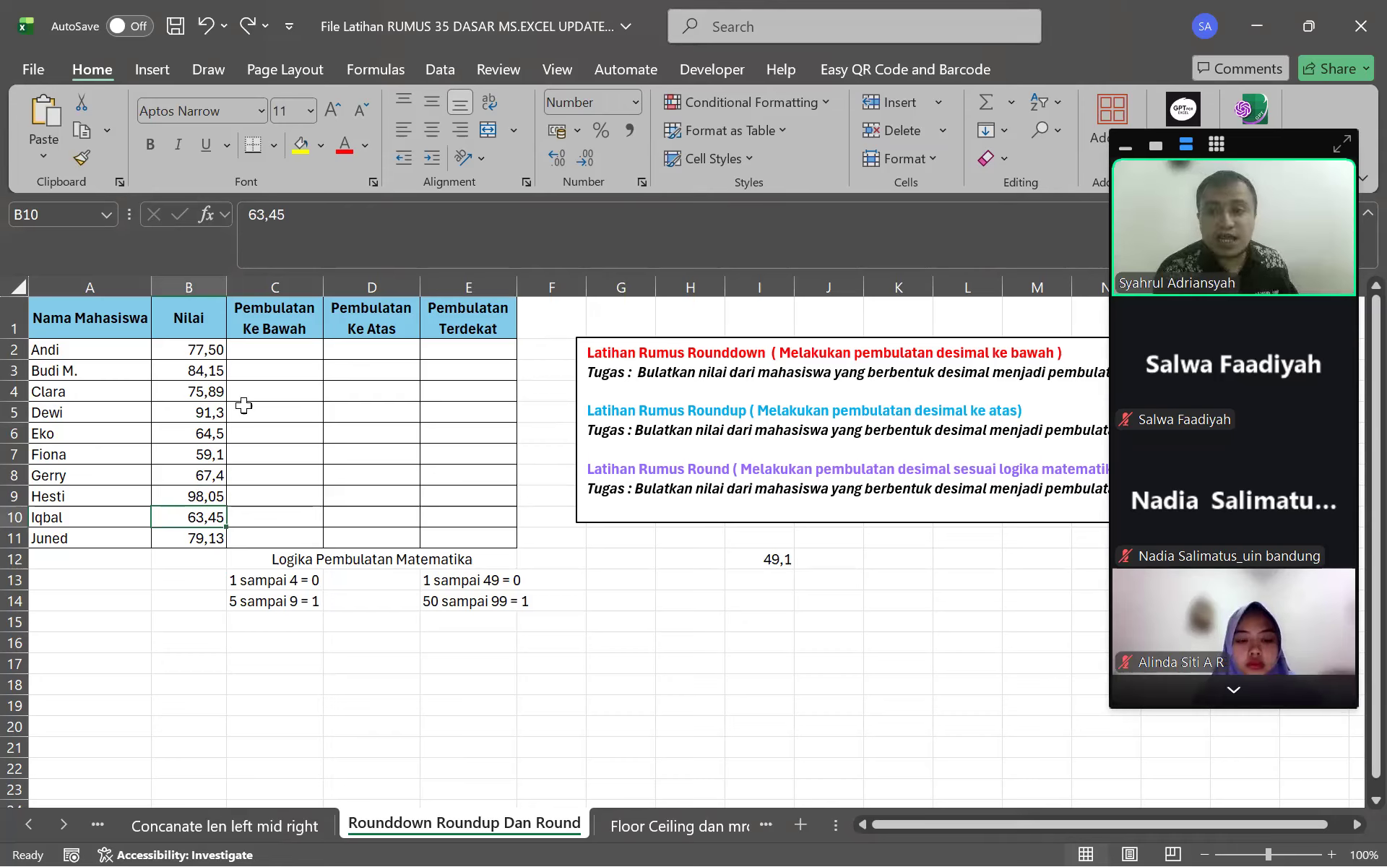
click(290, 341)
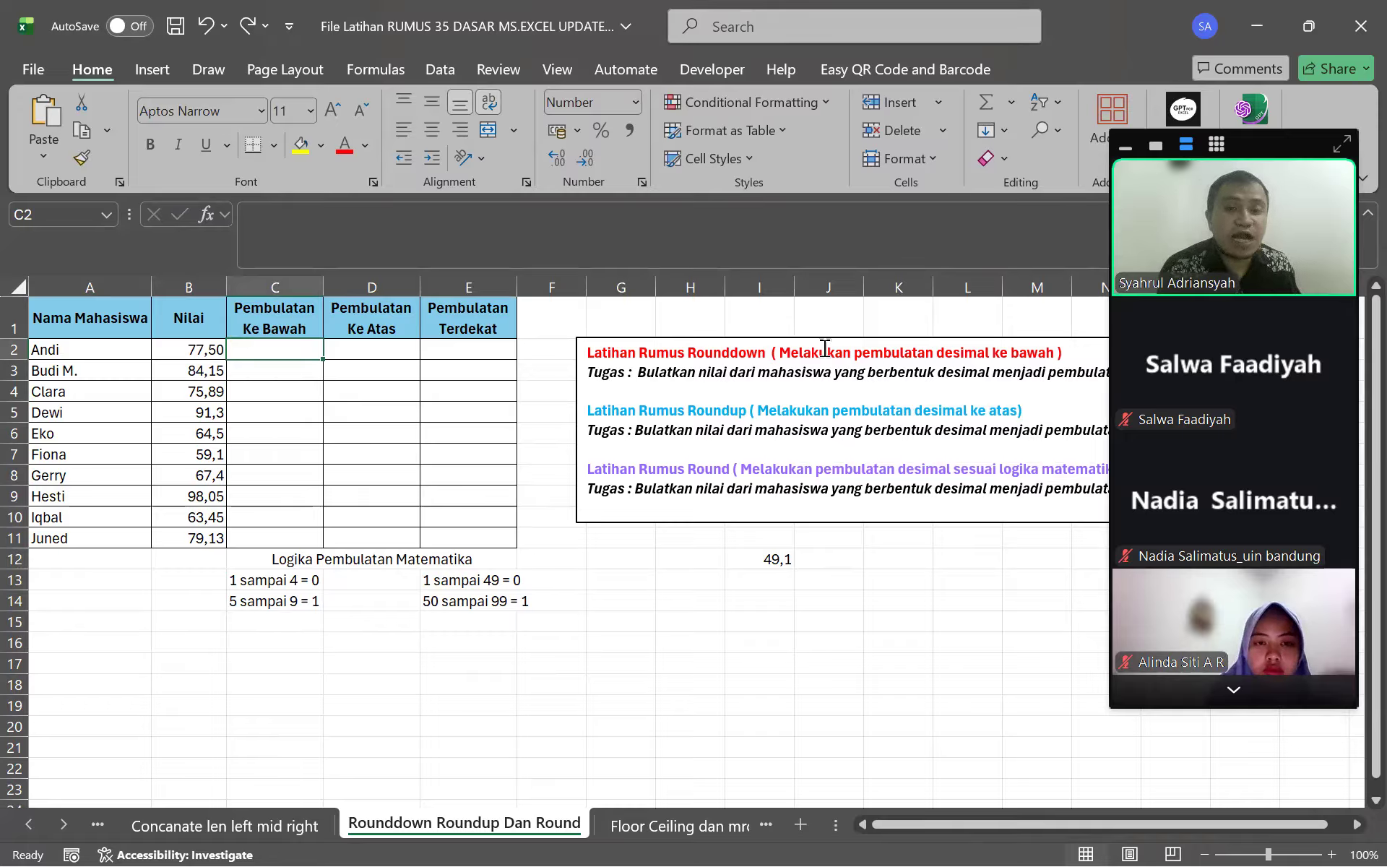
click(196, 354)
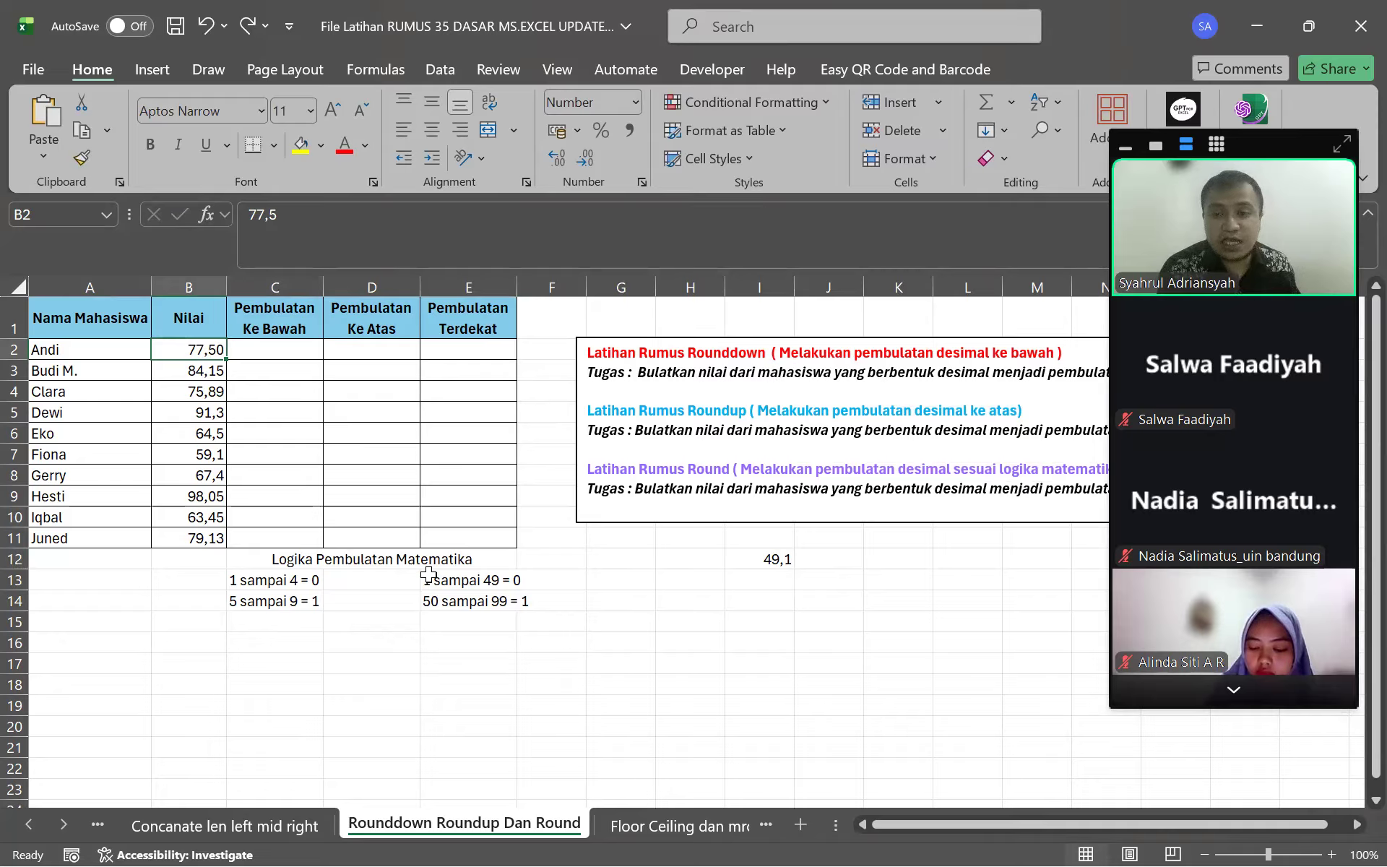
drag(269, 580, 468, 583)
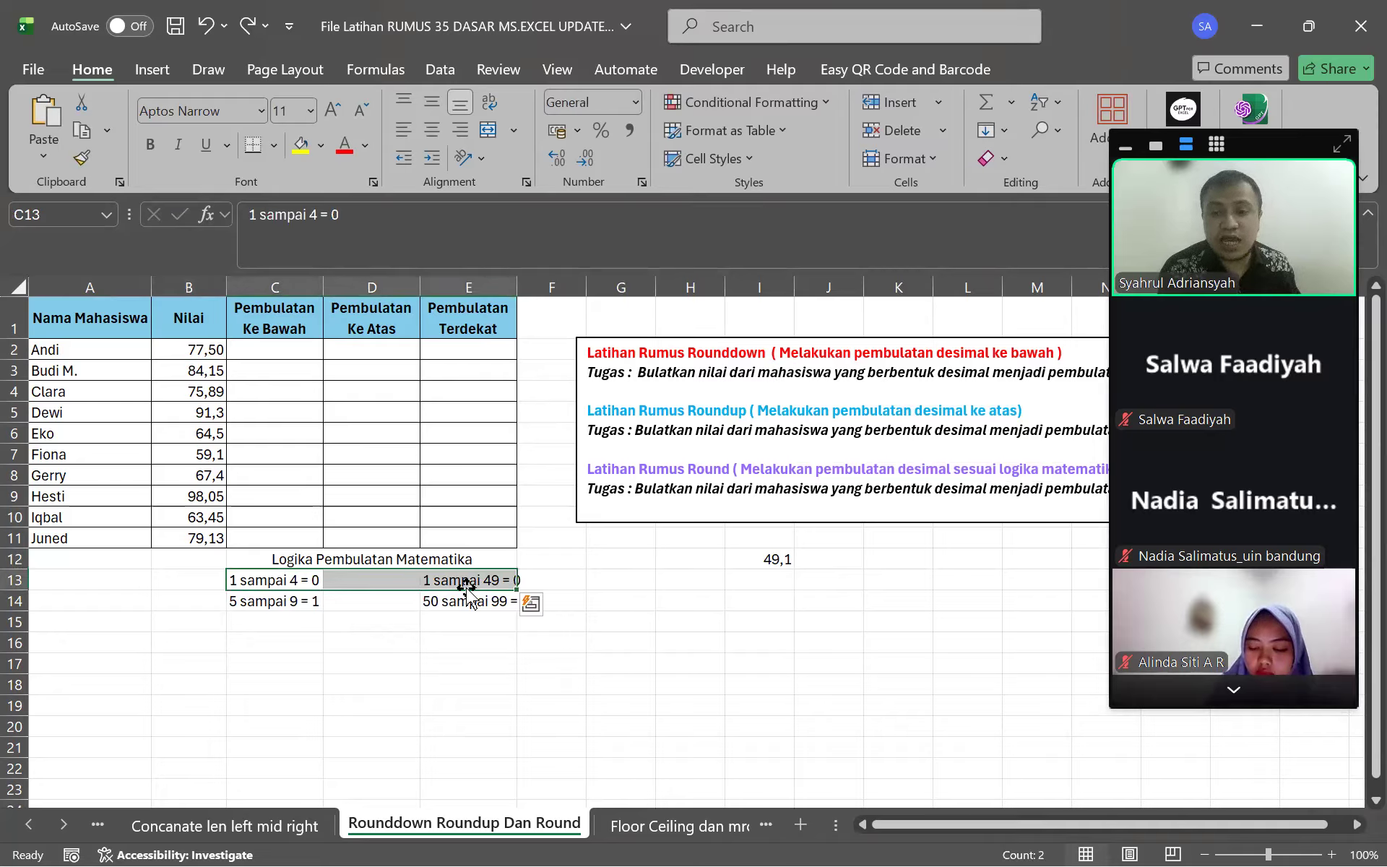
click(275, 582)
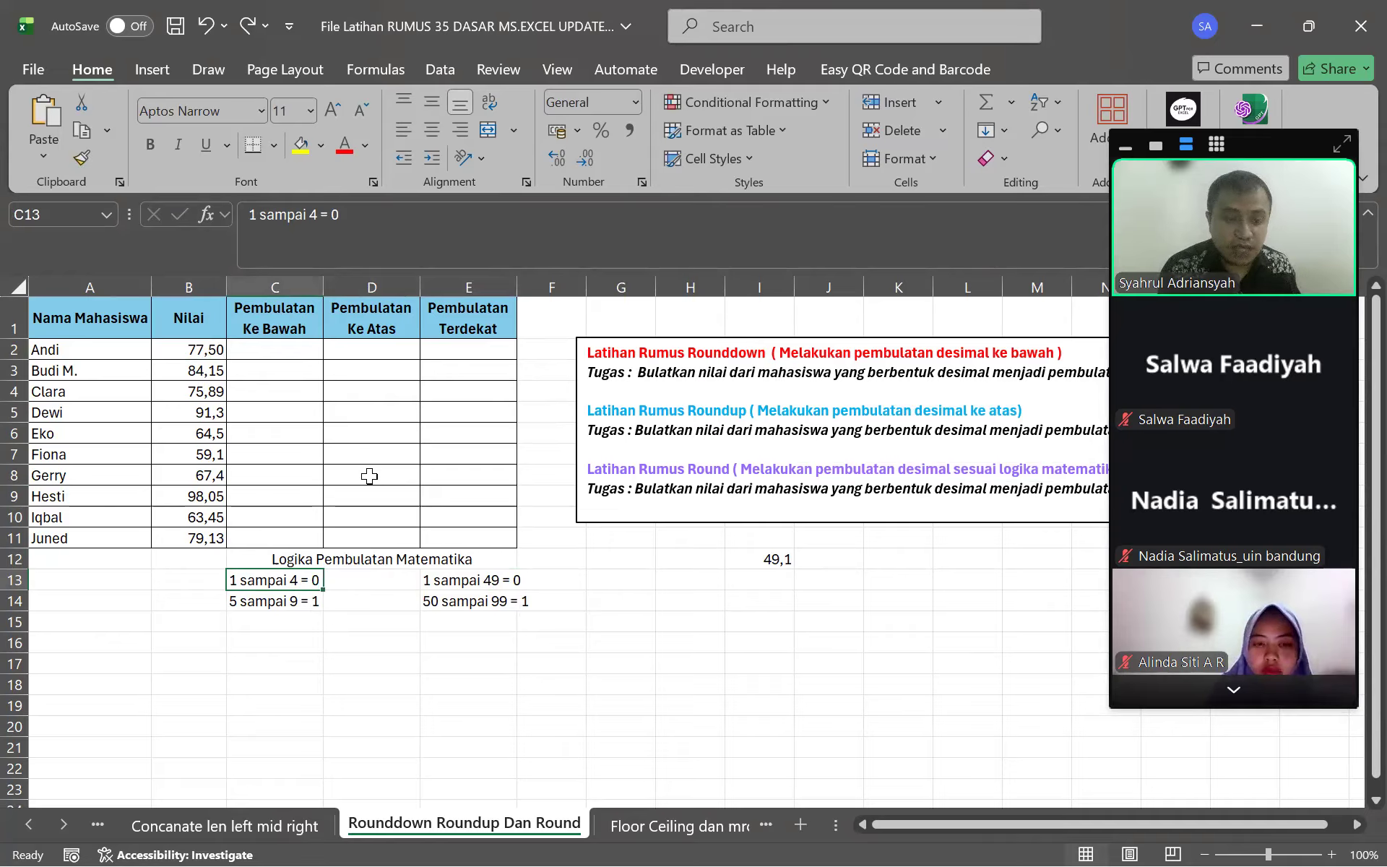
click(273, 604)
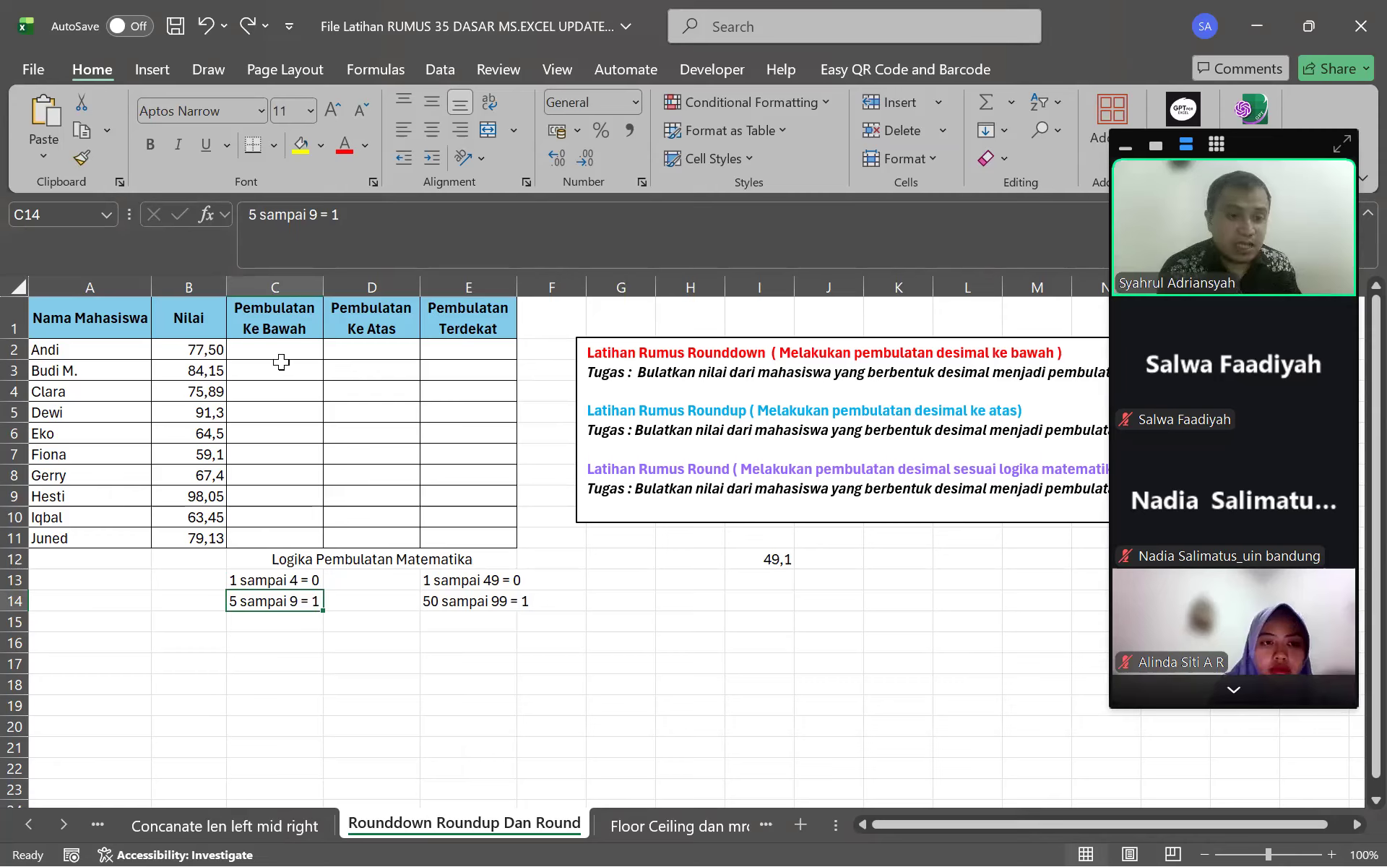
drag(322, 558, 505, 603)
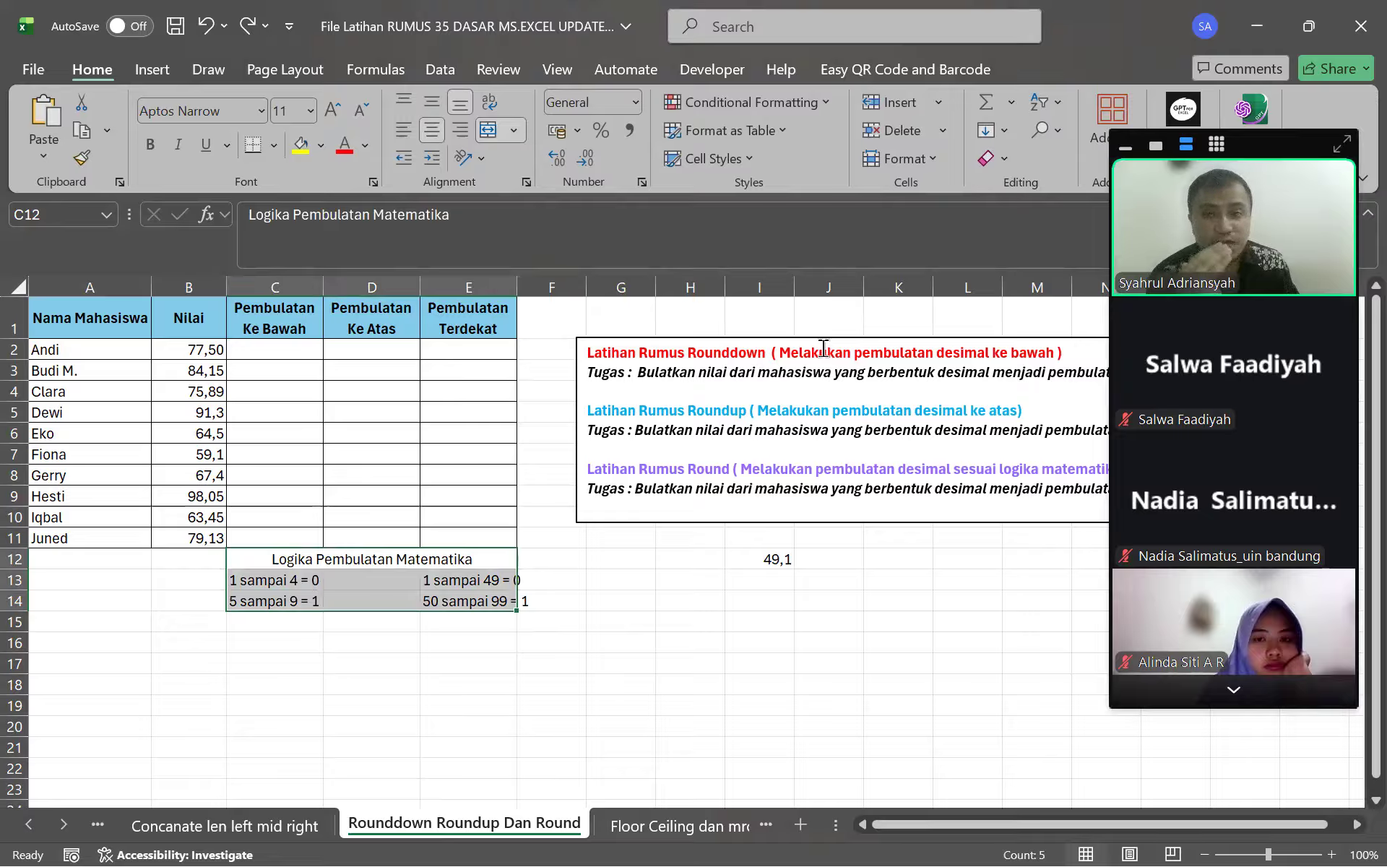
click(270, 348)
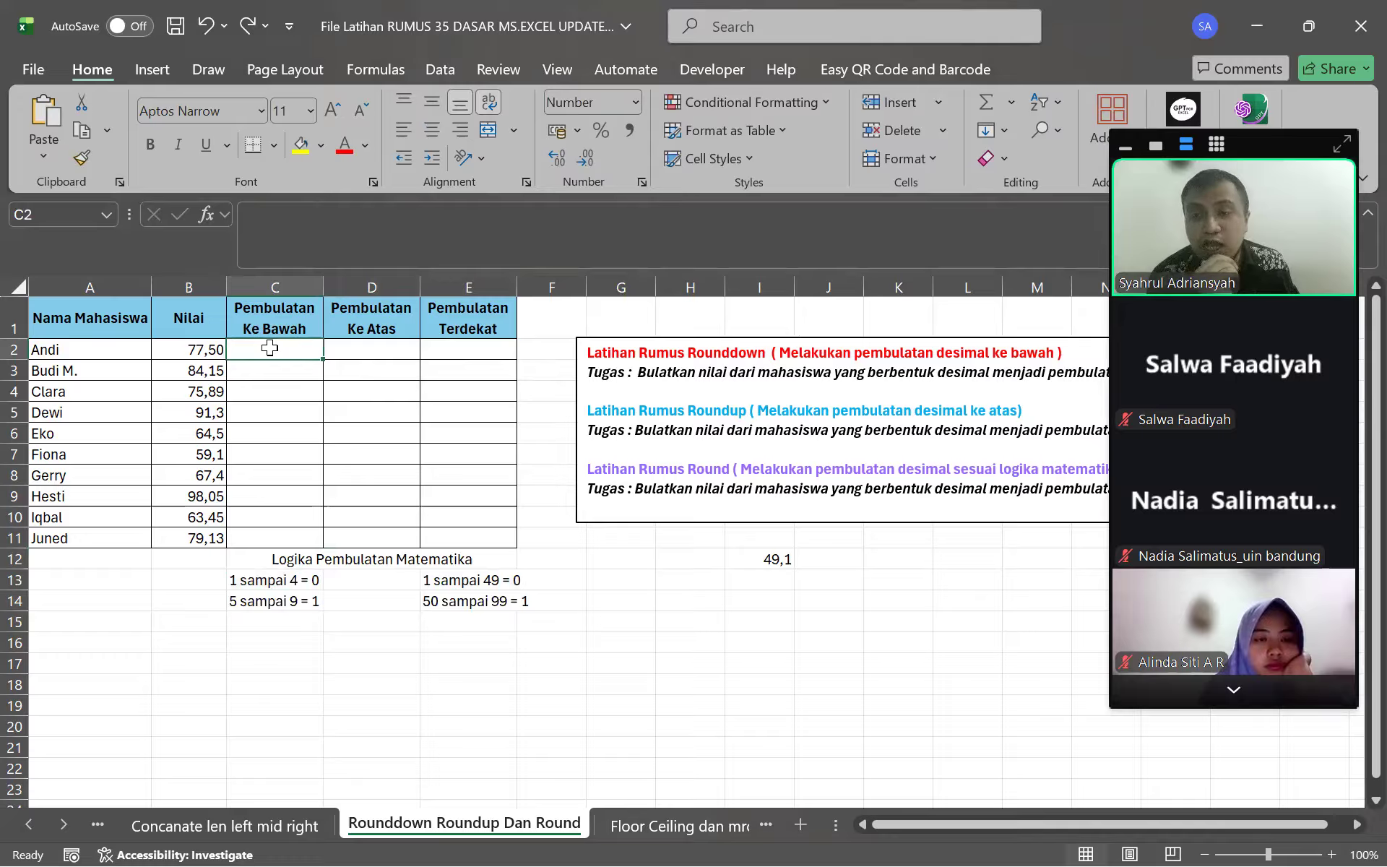
click(274, 367)
click(279, 389)
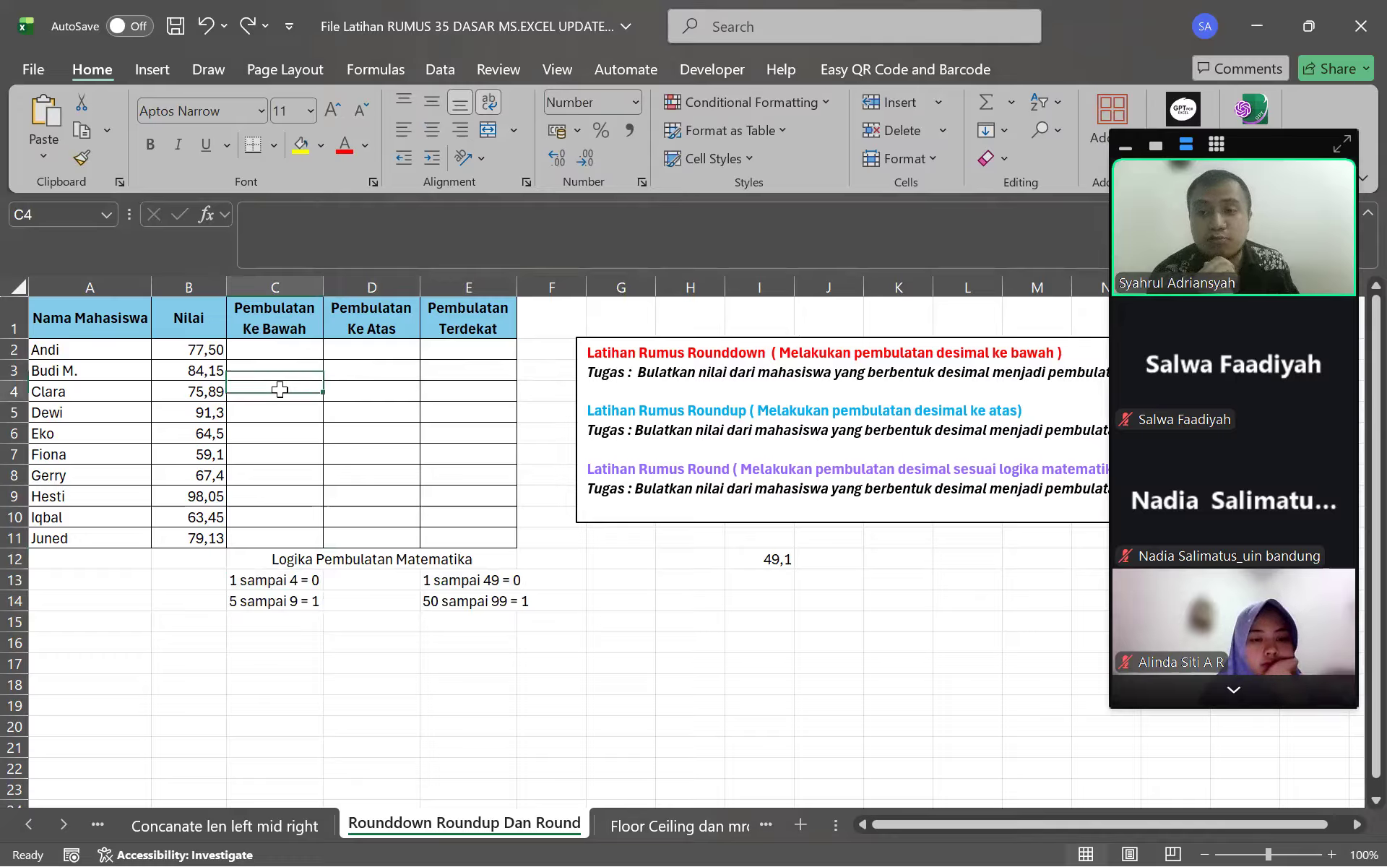
click(272, 431)
click(269, 412)
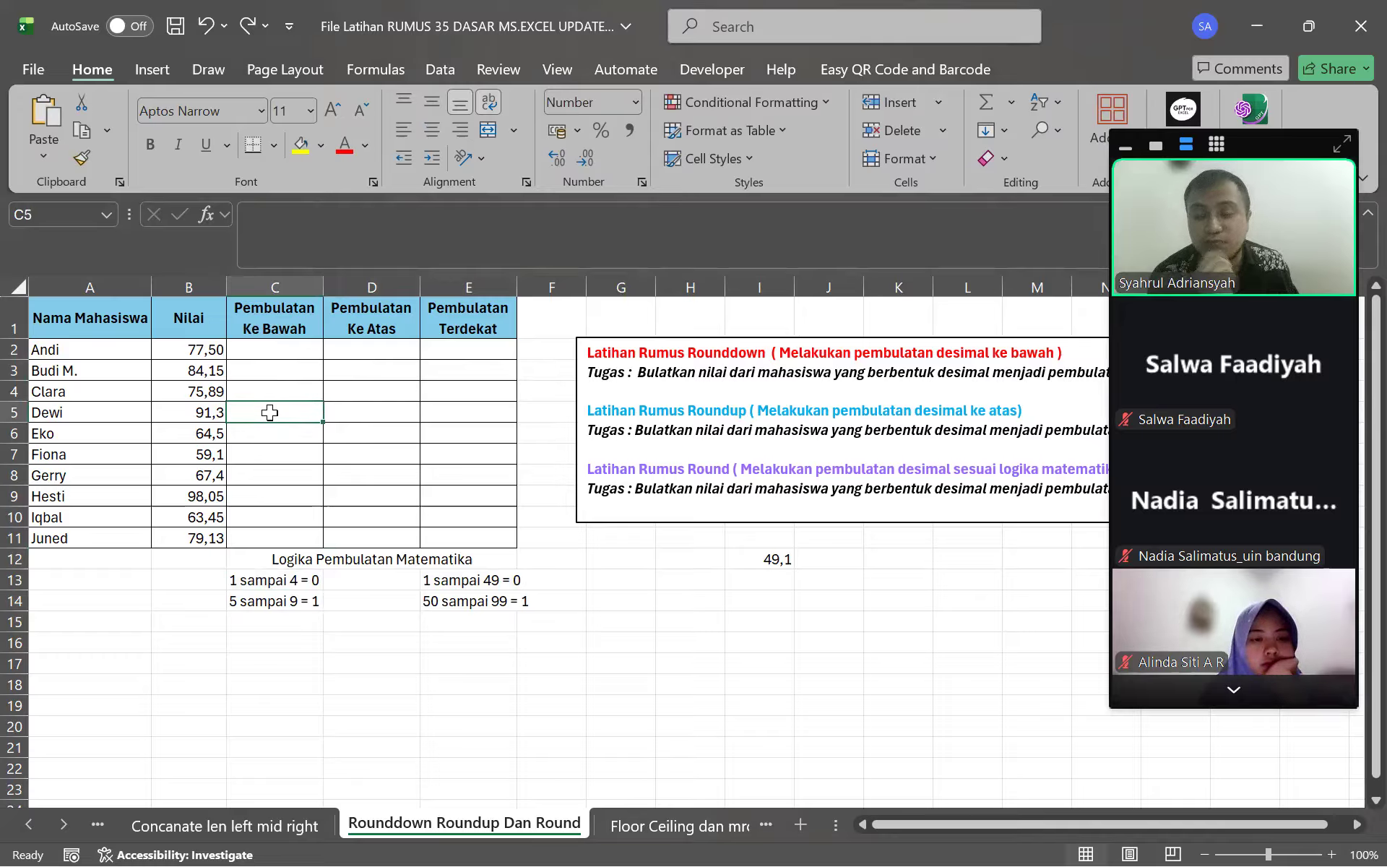
click(274, 433)
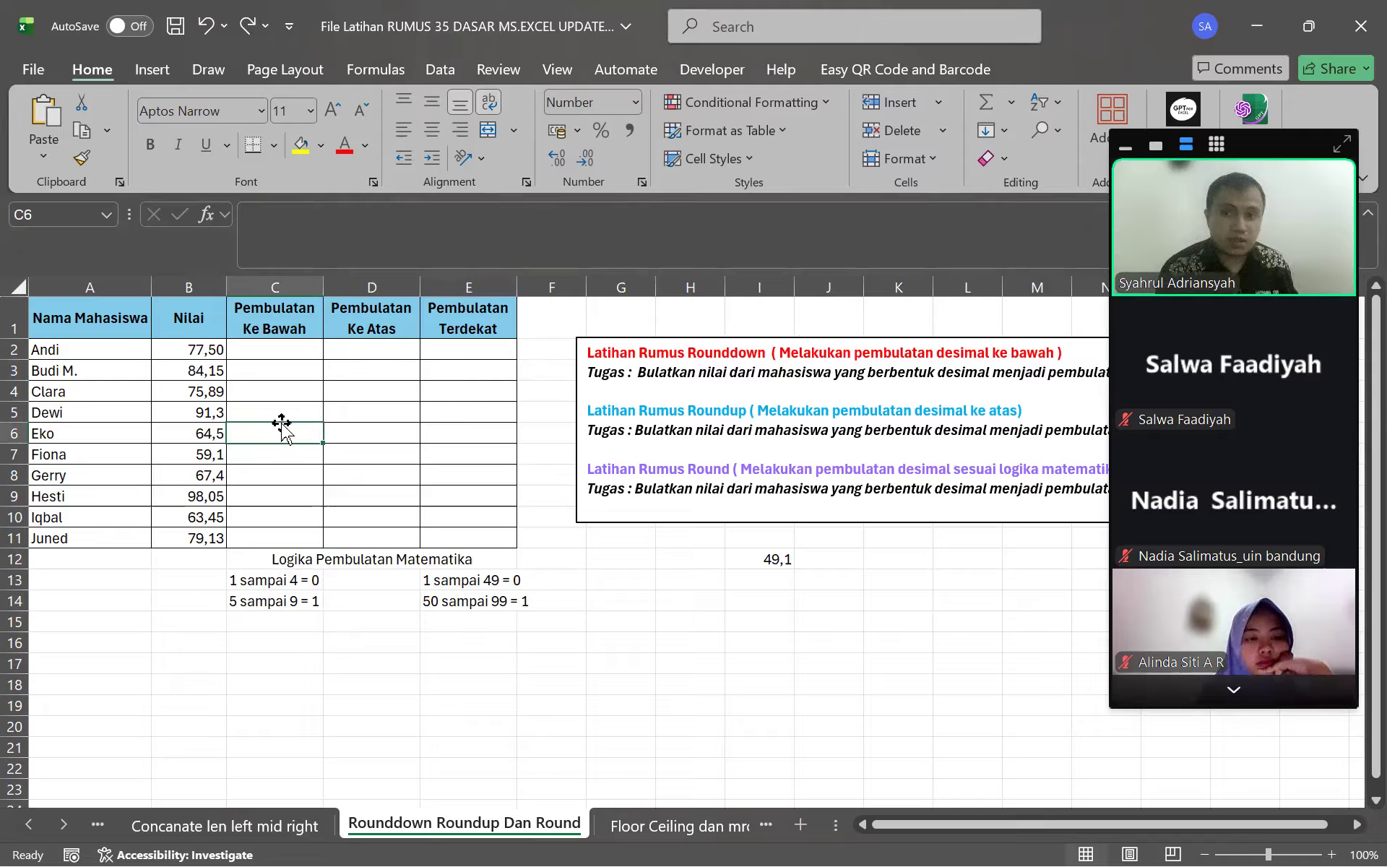
click(286, 352)
Enter =ROUNDDOWN(B2;0) in C2 to round Andi's score down
click(362, 234)
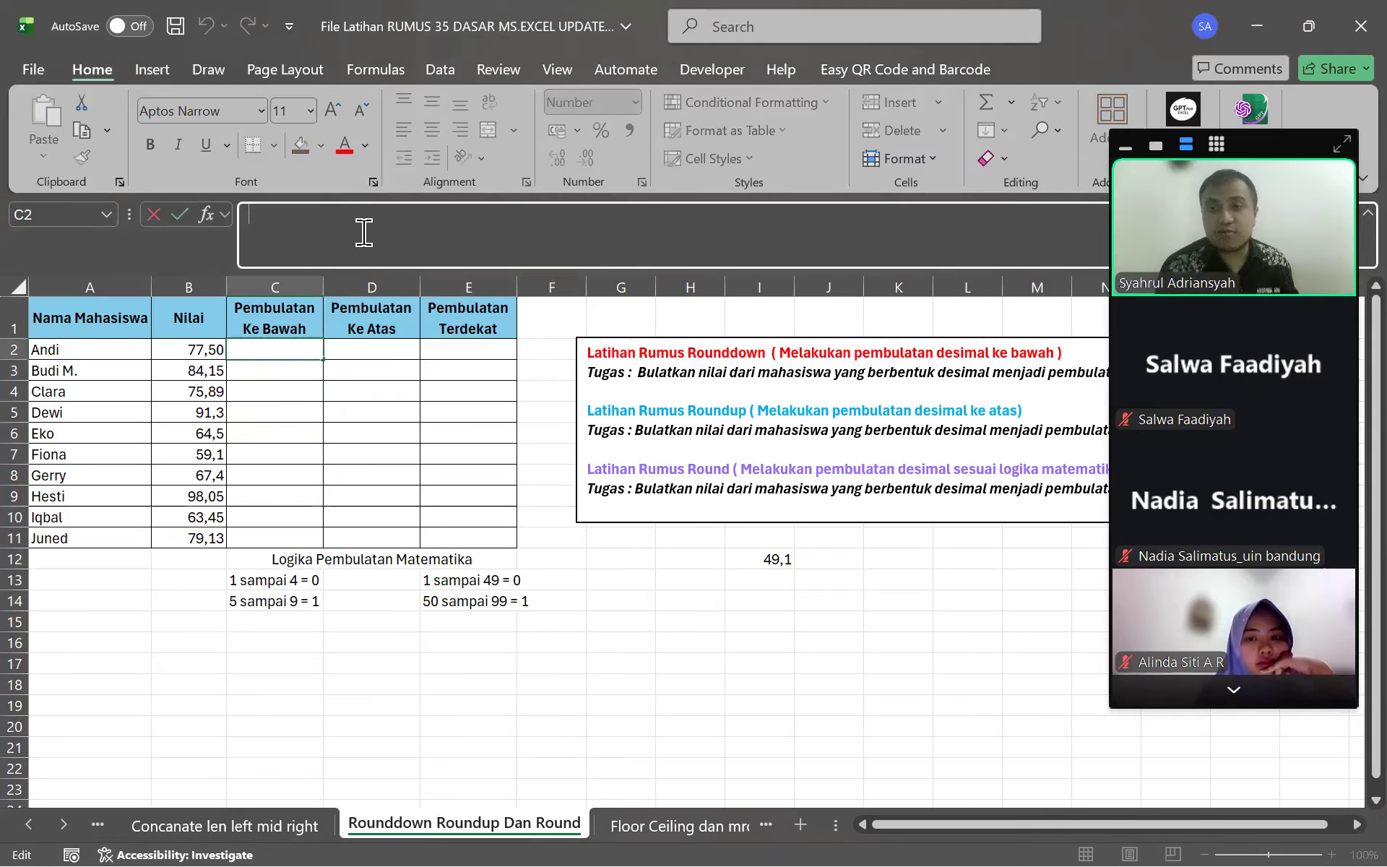
text(=round)
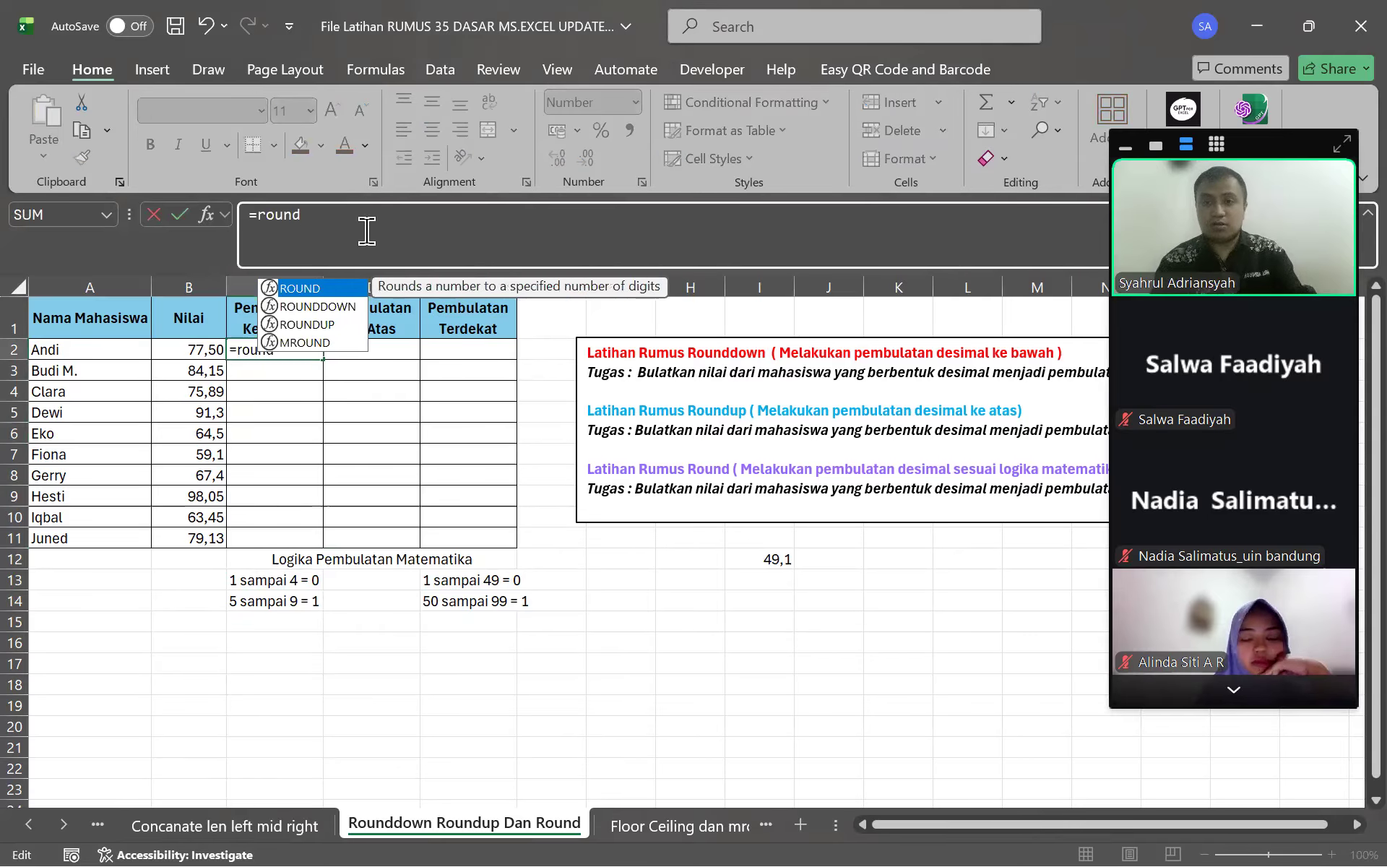
key(Down)
key(Tab)
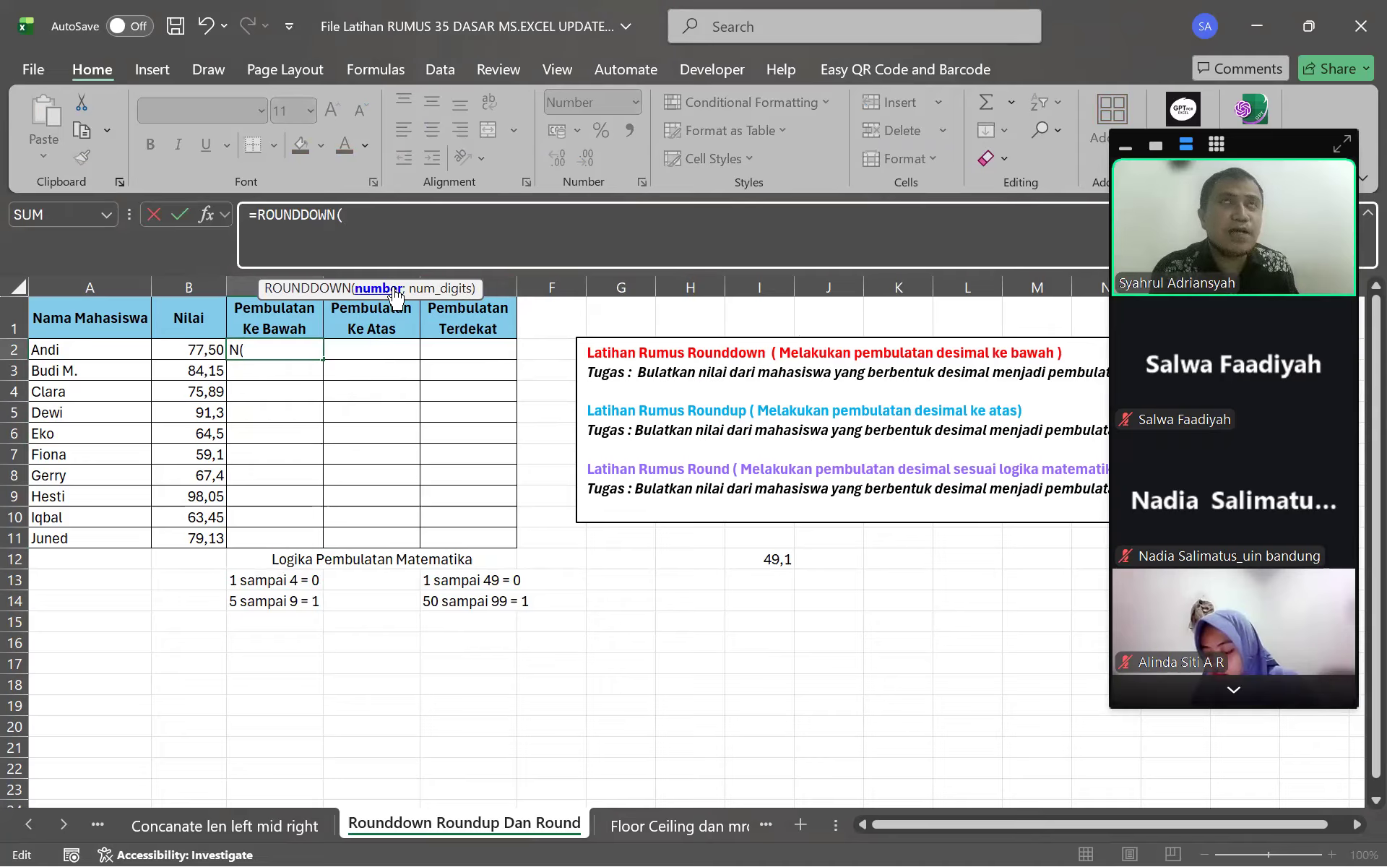
click(201, 347)
click(486, 240)
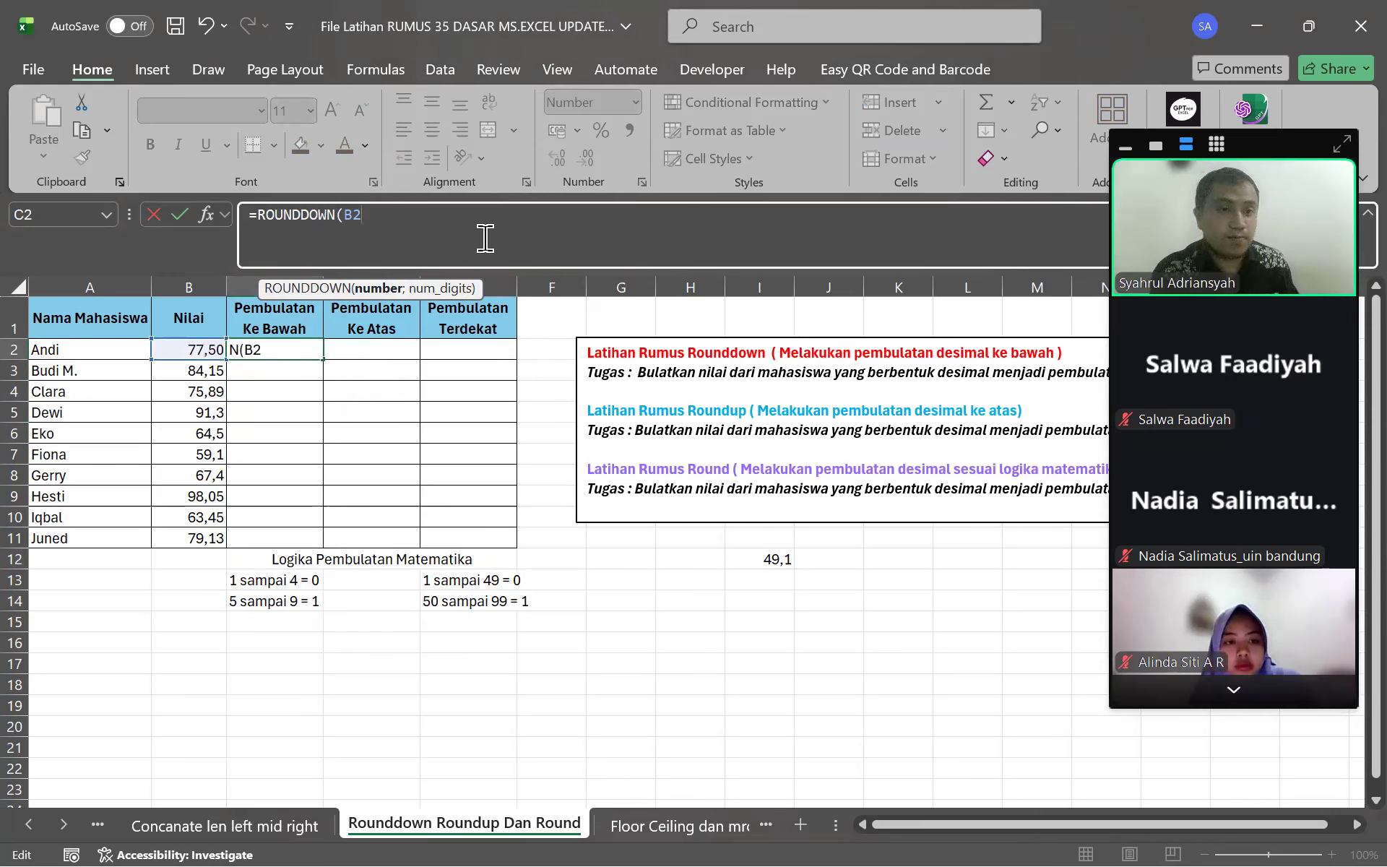
text(;0)
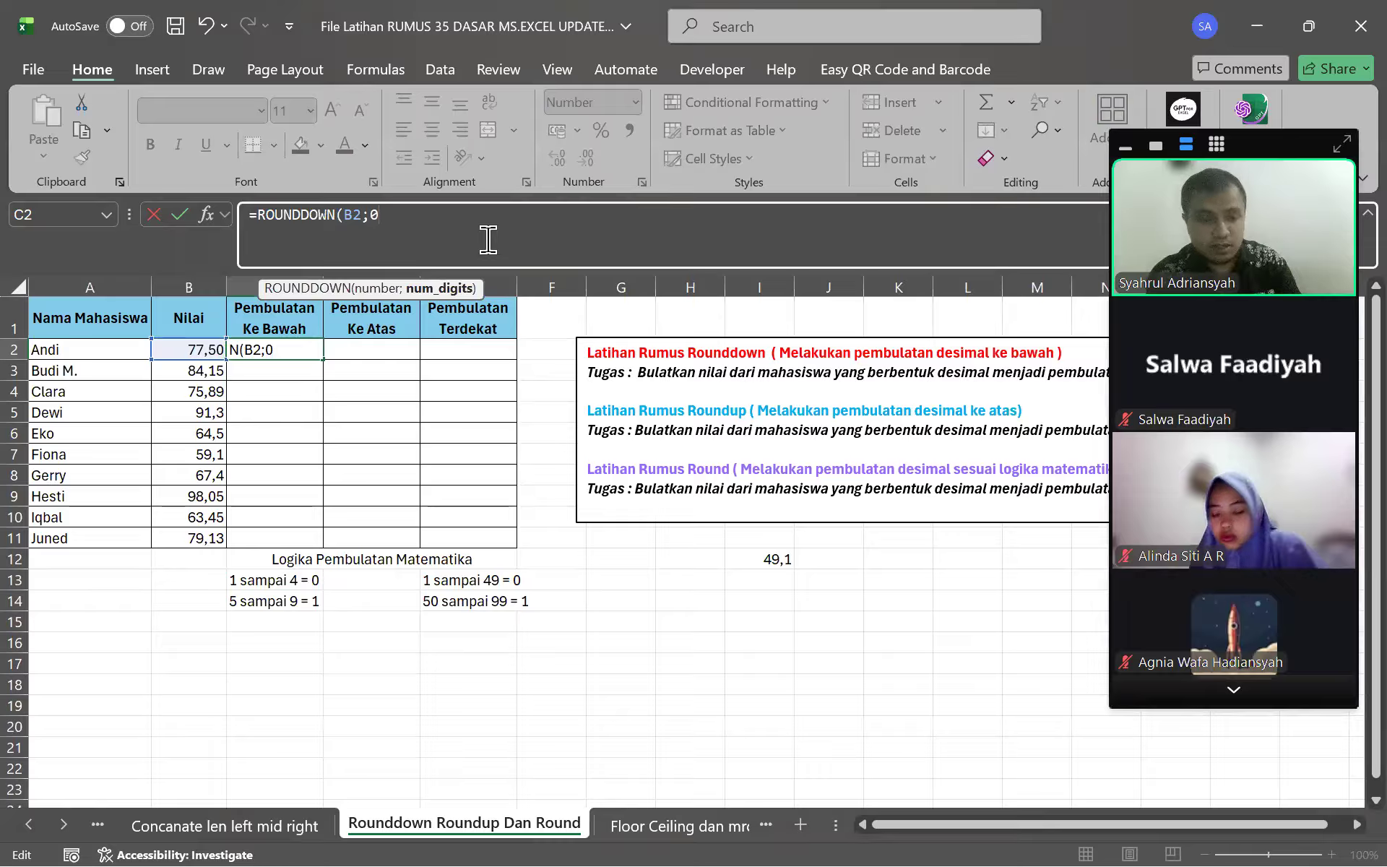
text())
key(Return)
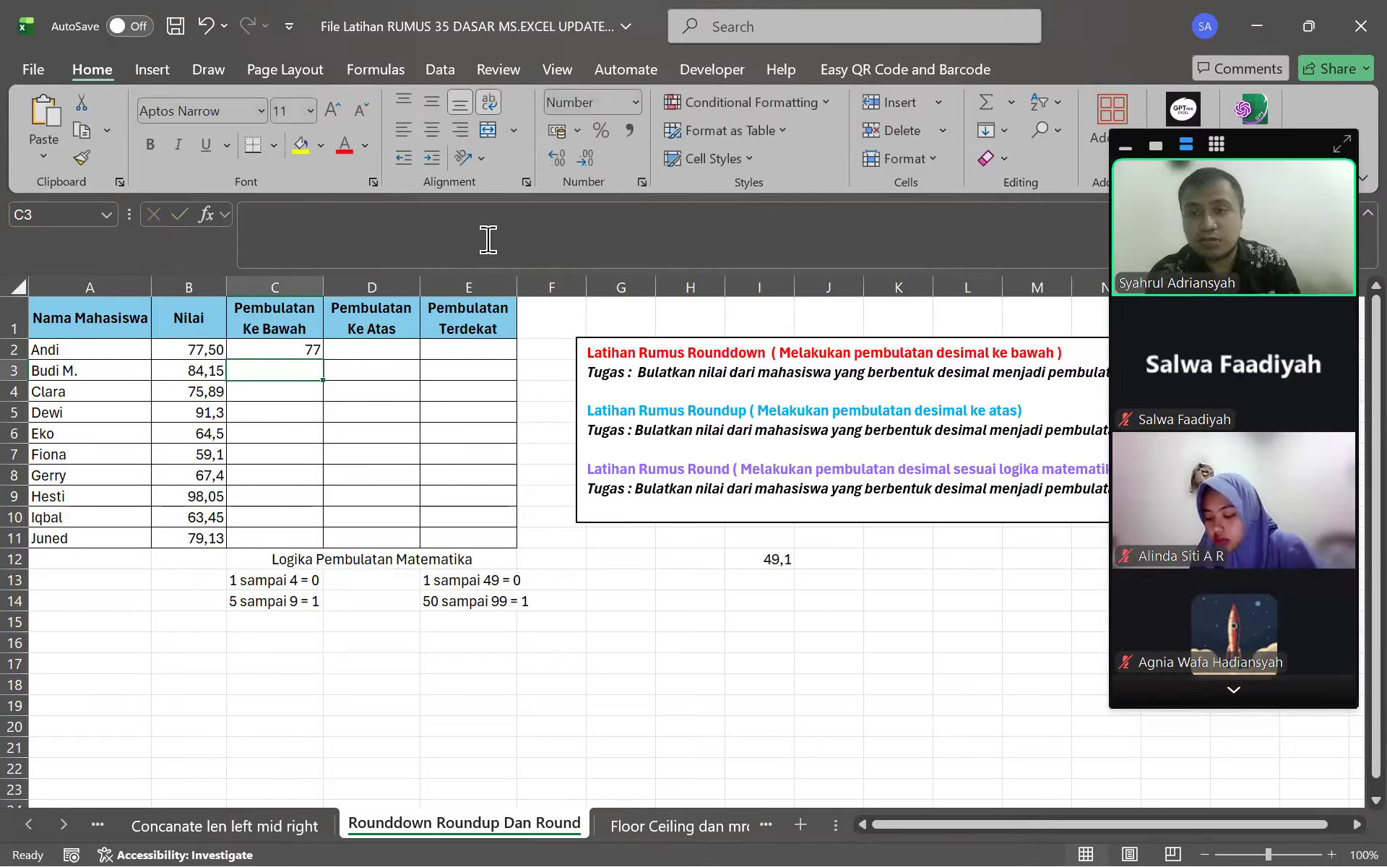
click(222, 347)
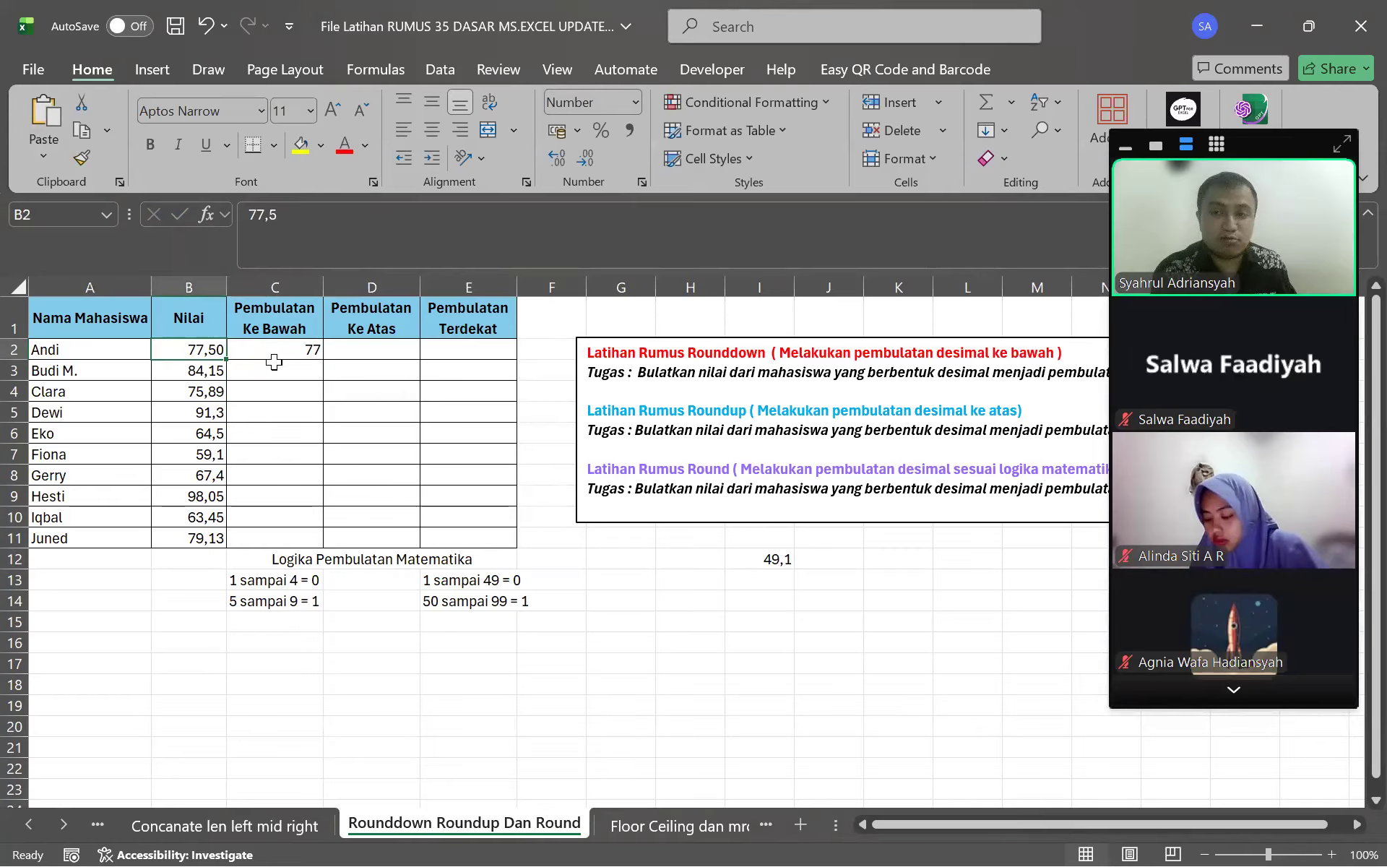
Fill the ROUNDDOWN formula from C2 down to C11 and compare results with the scores
click(297, 347)
drag(323, 360, 333, 542)
drag(180, 383, 182, 373)
click(254, 367)
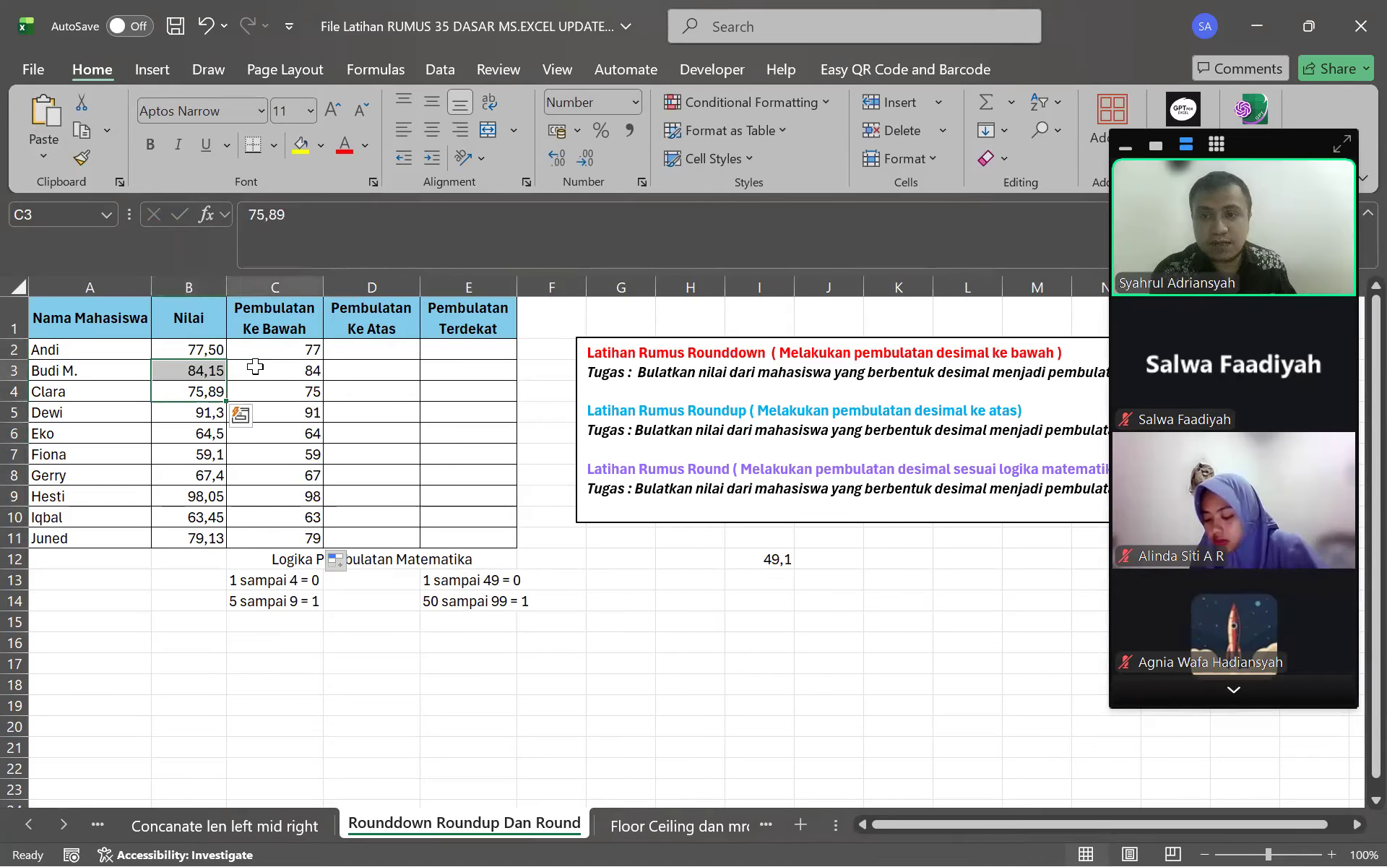
click(187, 396)
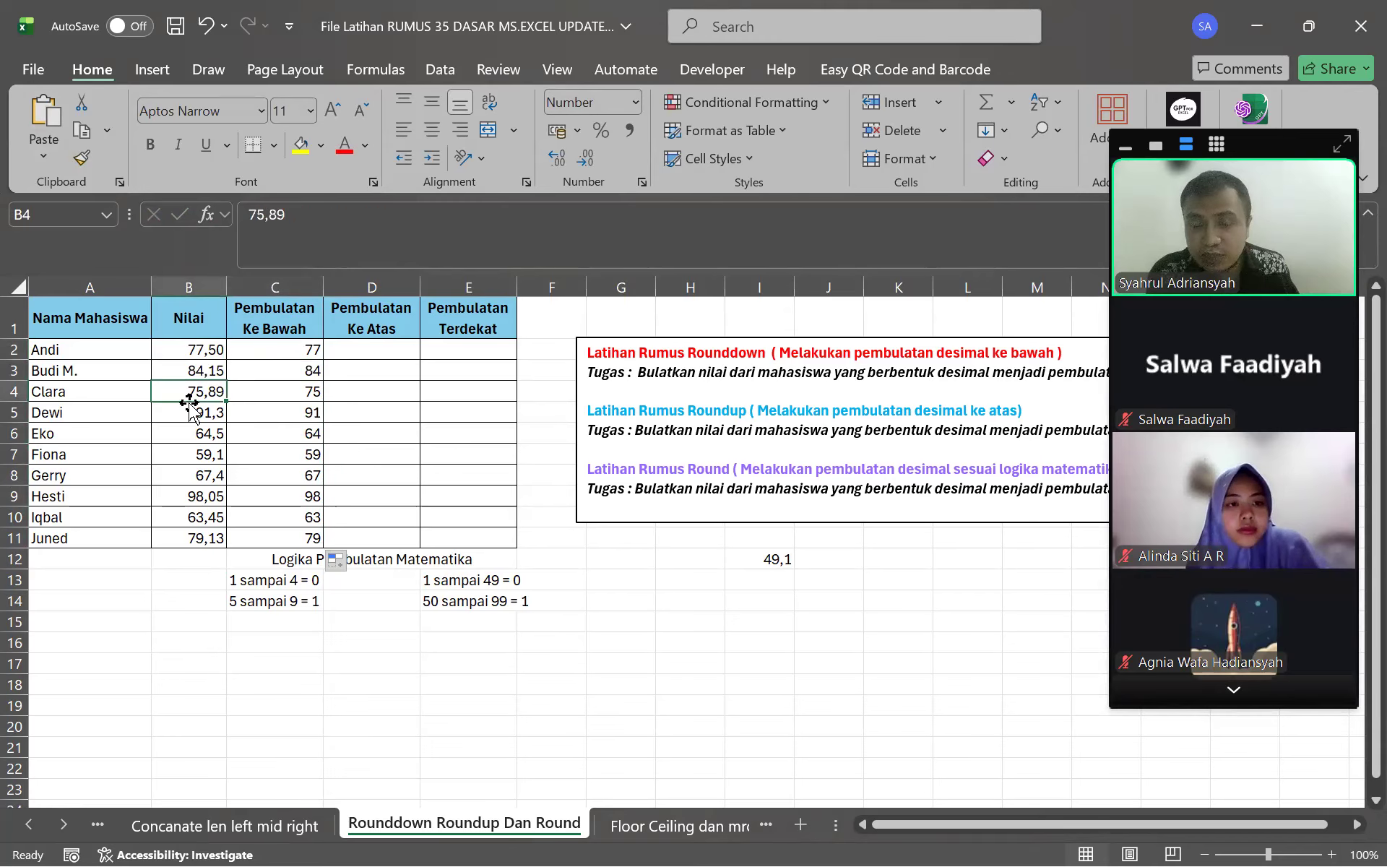
Change C2's formula to =ROUNDDOWN(B2;1)
click(287, 395)
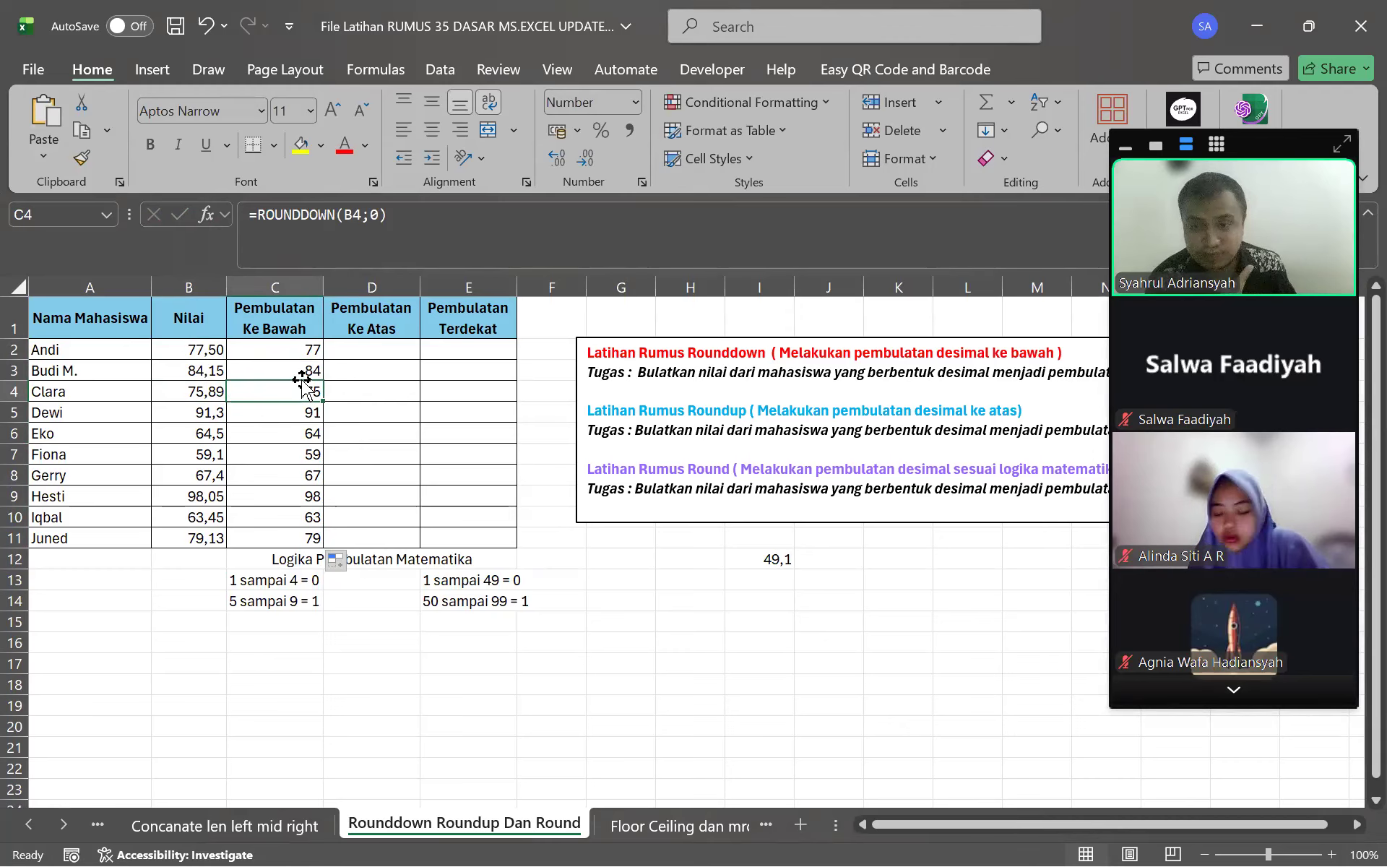
double_click(273, 350)
click(428, 238)
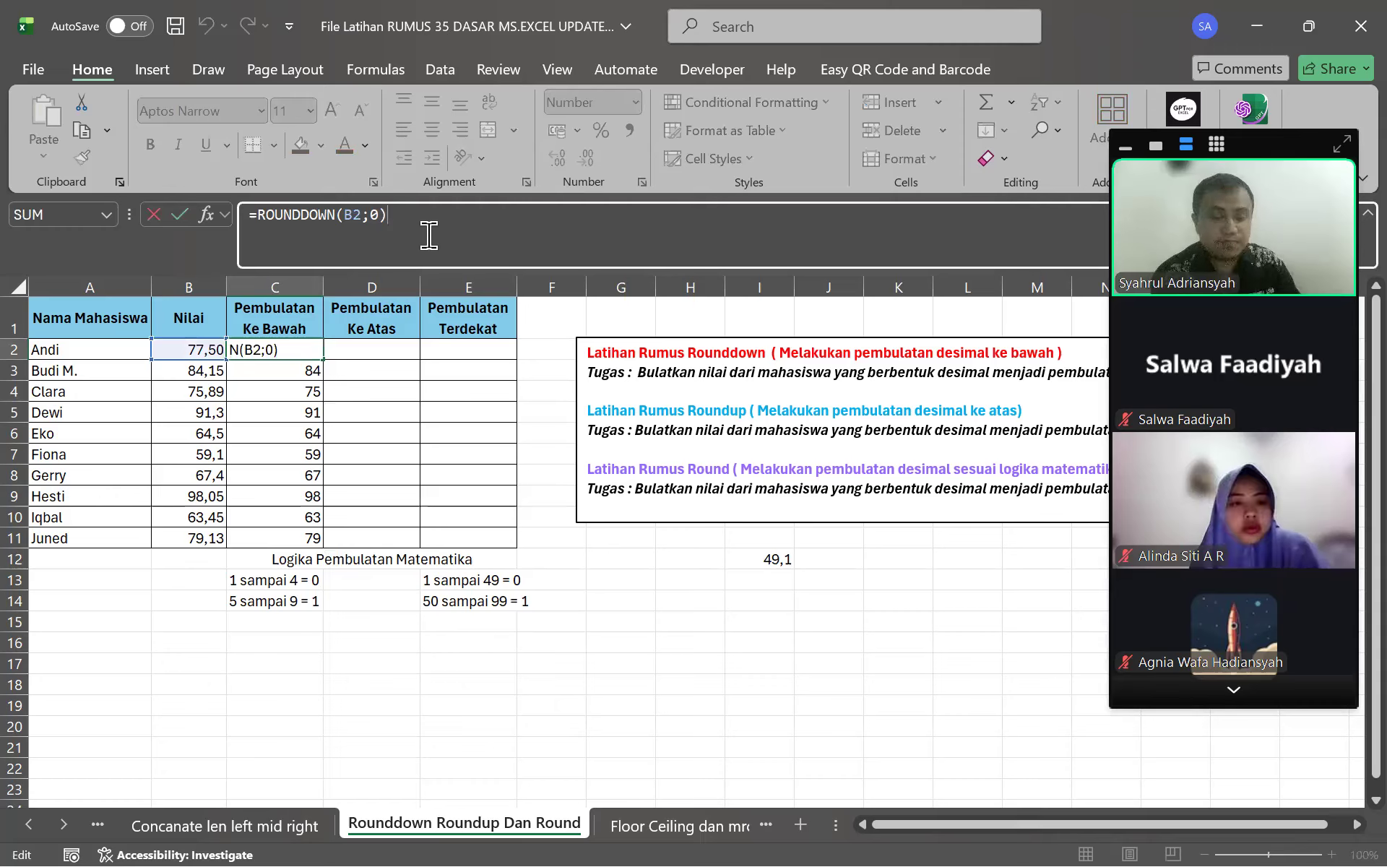
key(BackSpace)
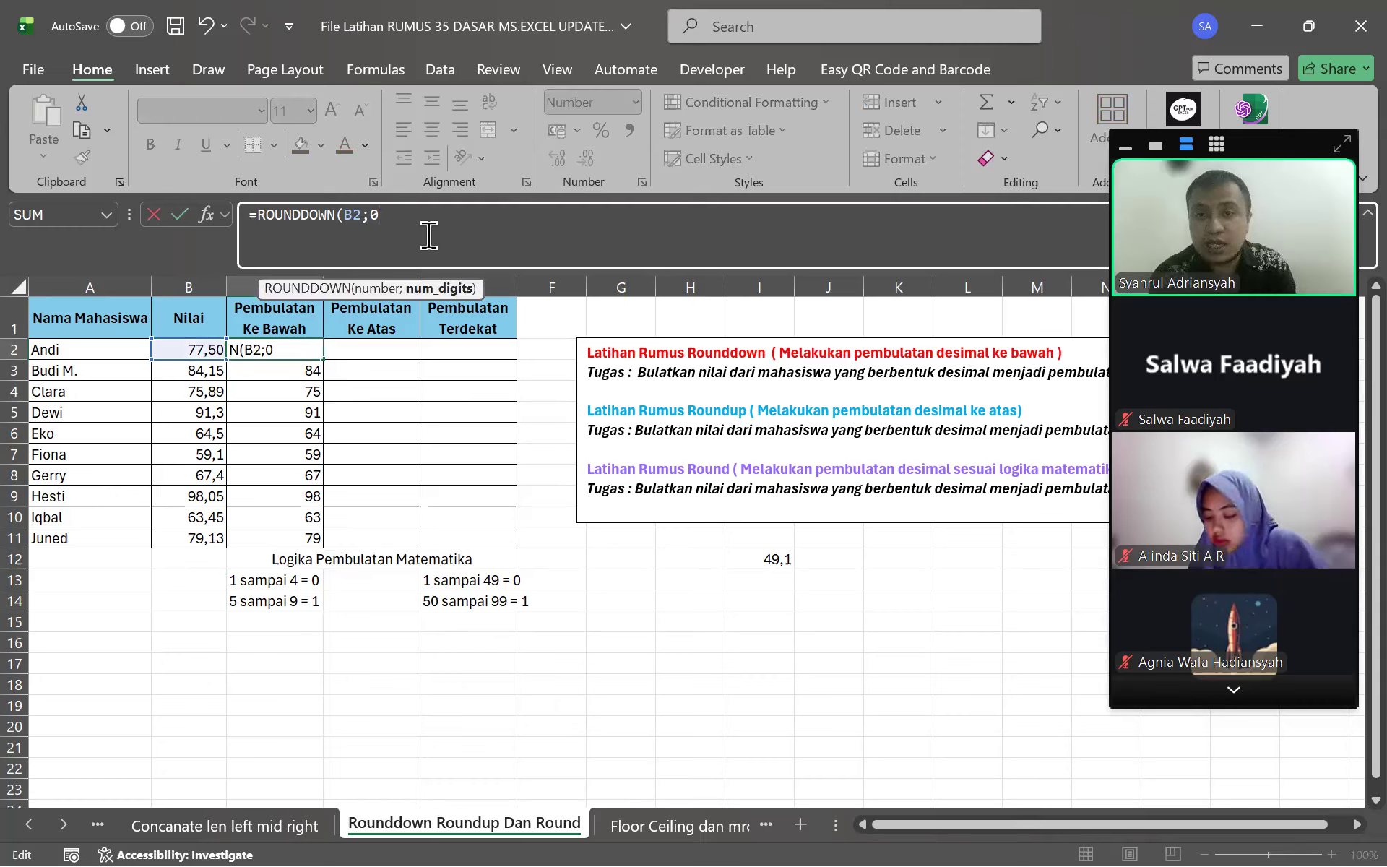
key(BackSpace)
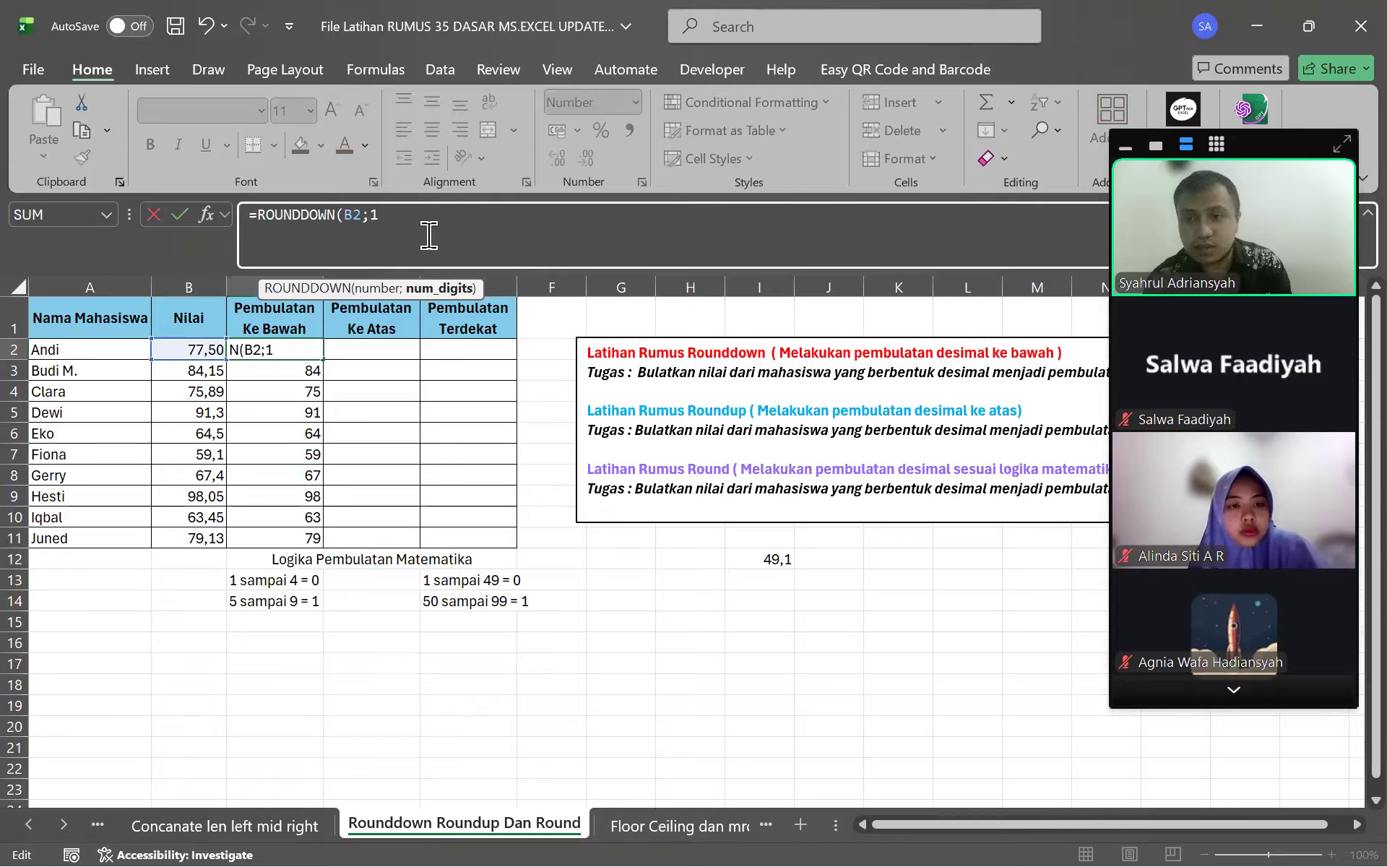
text(1)
key(Return)
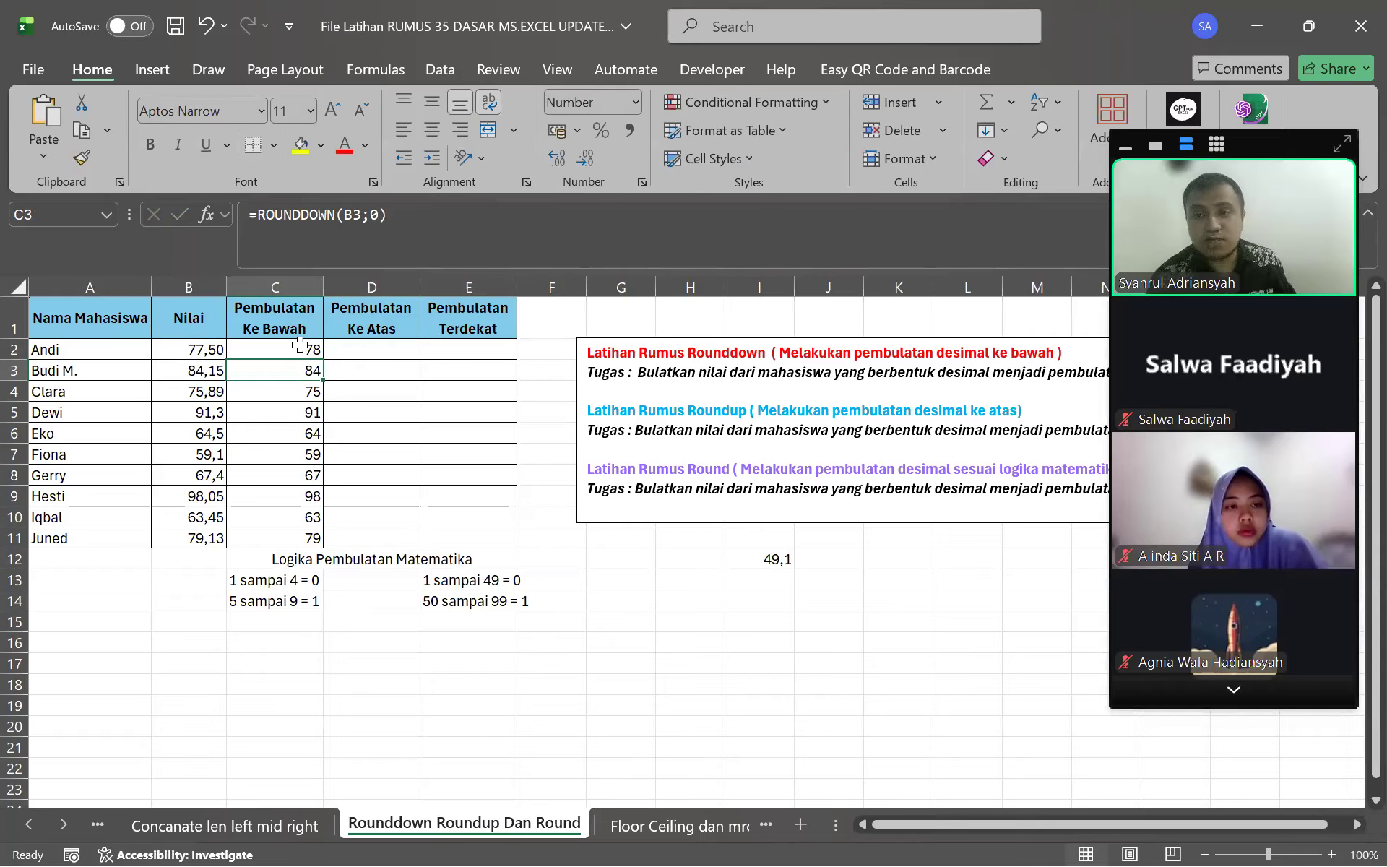
click(299, 349)
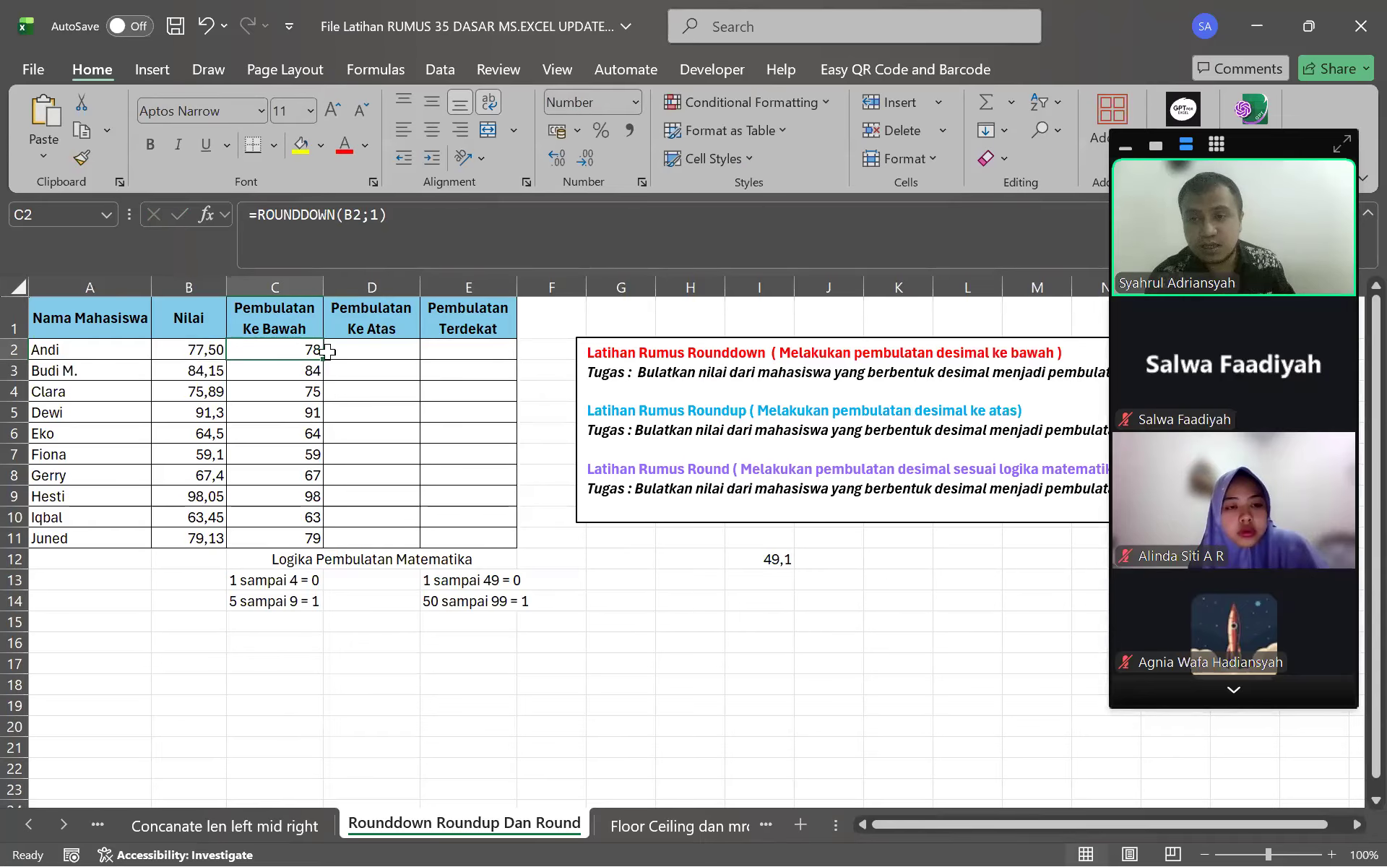
Show one more decimal place in C2 and fill the formula down to C11
click(560, 159)
click(461, 411)
click(311, 347)
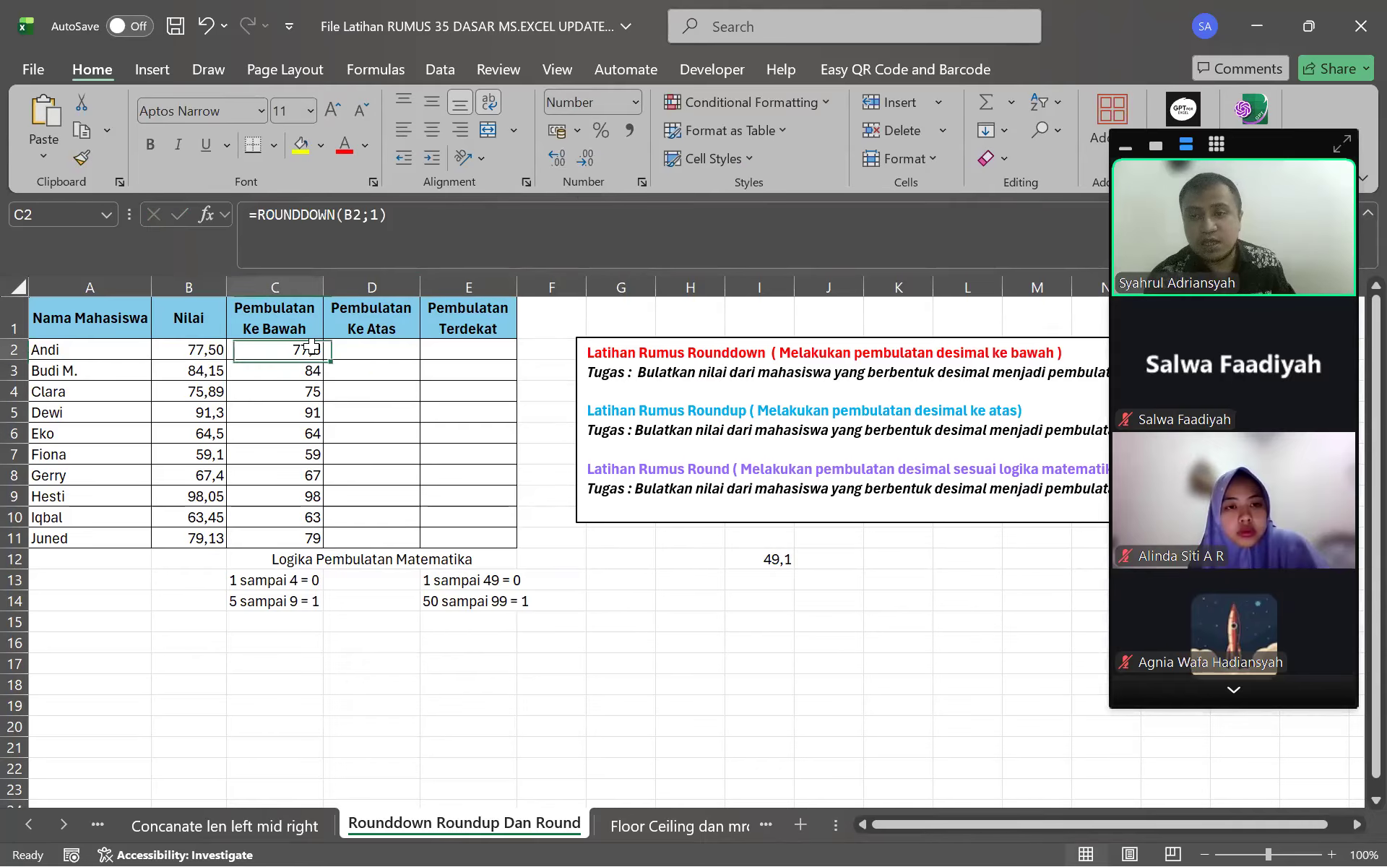
drag(331, 359, 317, 549)
click(416, 457)
click(287, 349)
click(308, 426)
click(304, 350)
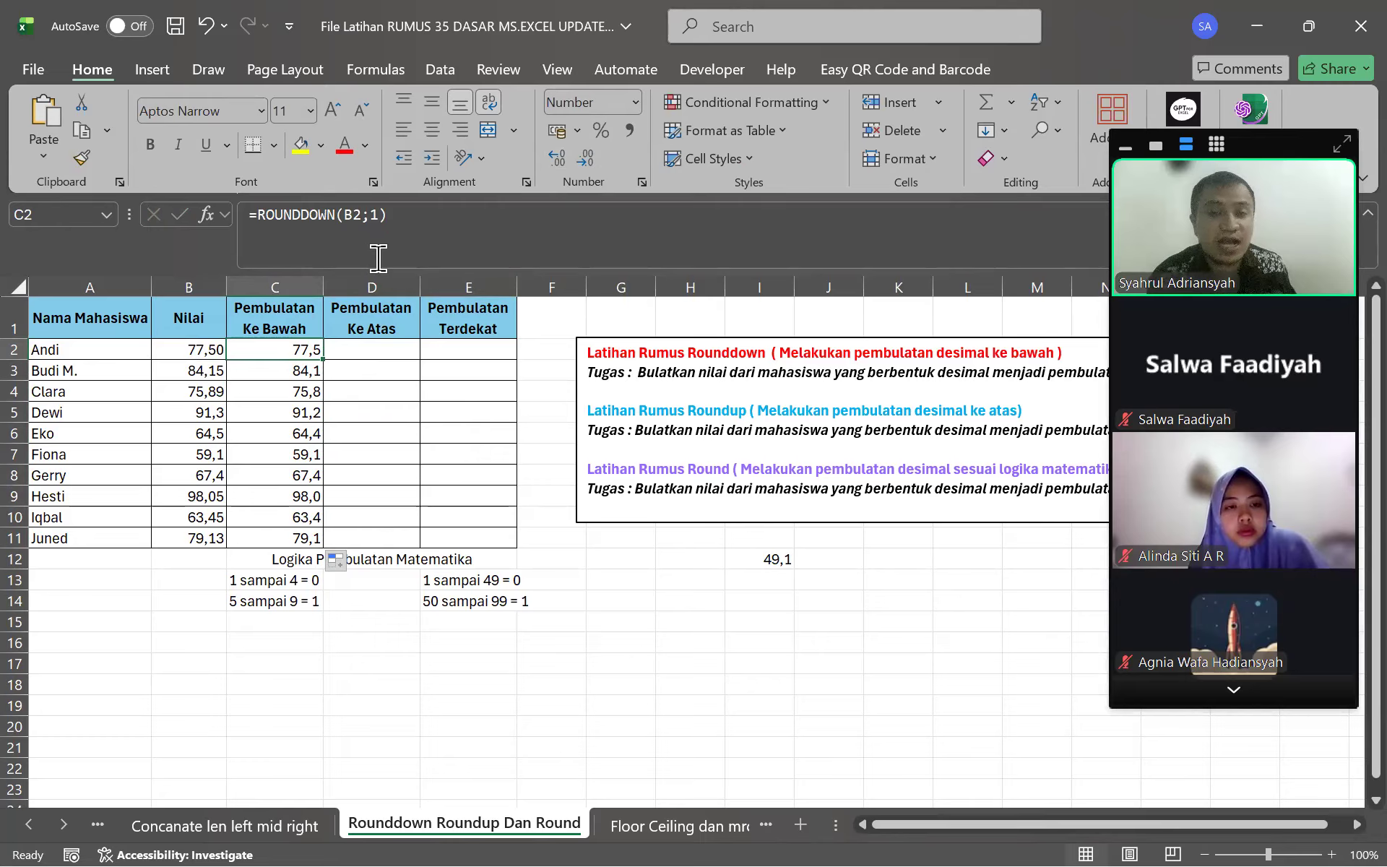
Change C2 to ROUNDDOWN(B2;2) and show one fewer decimal place
click(217, 346)
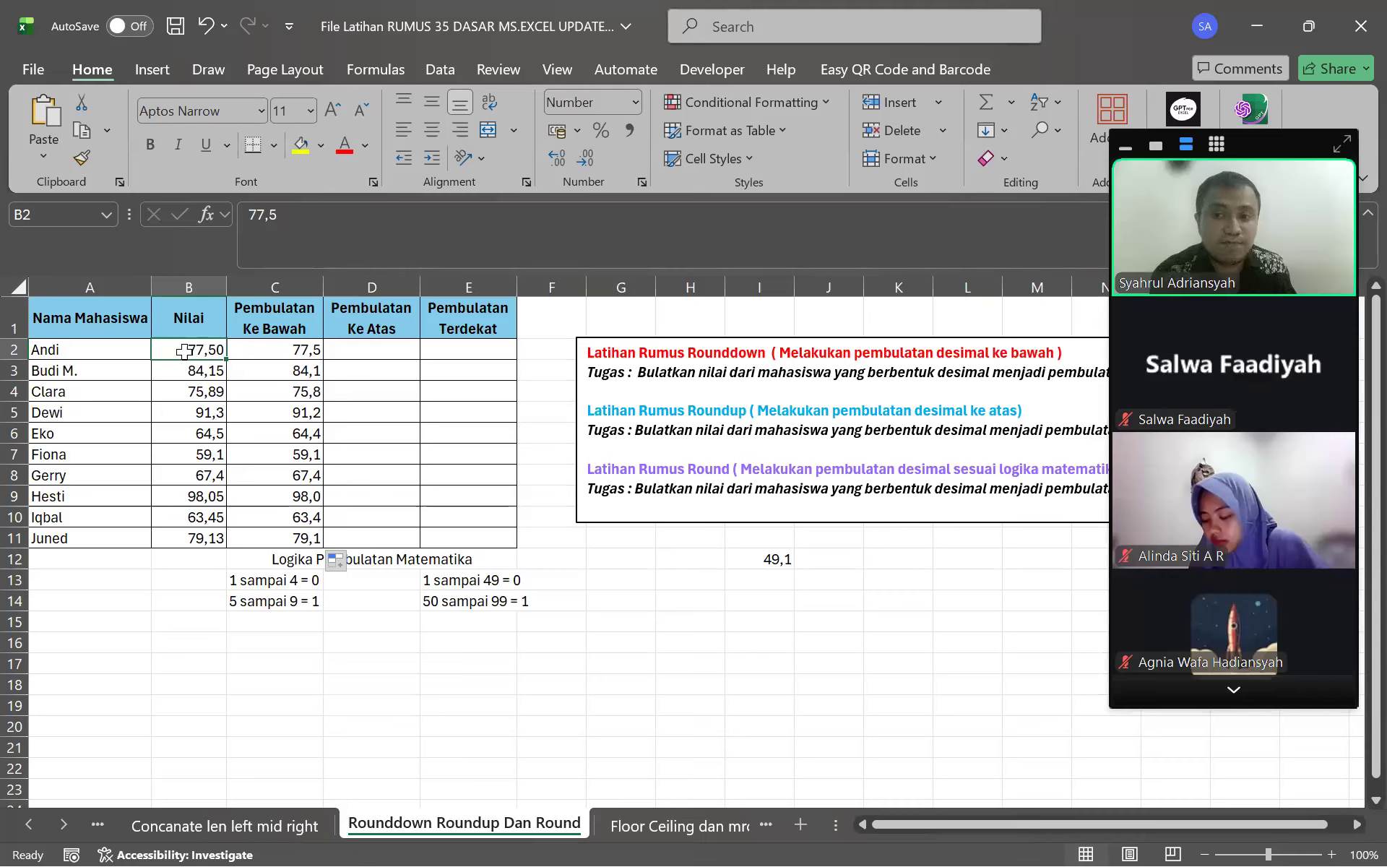
click(269, 344)
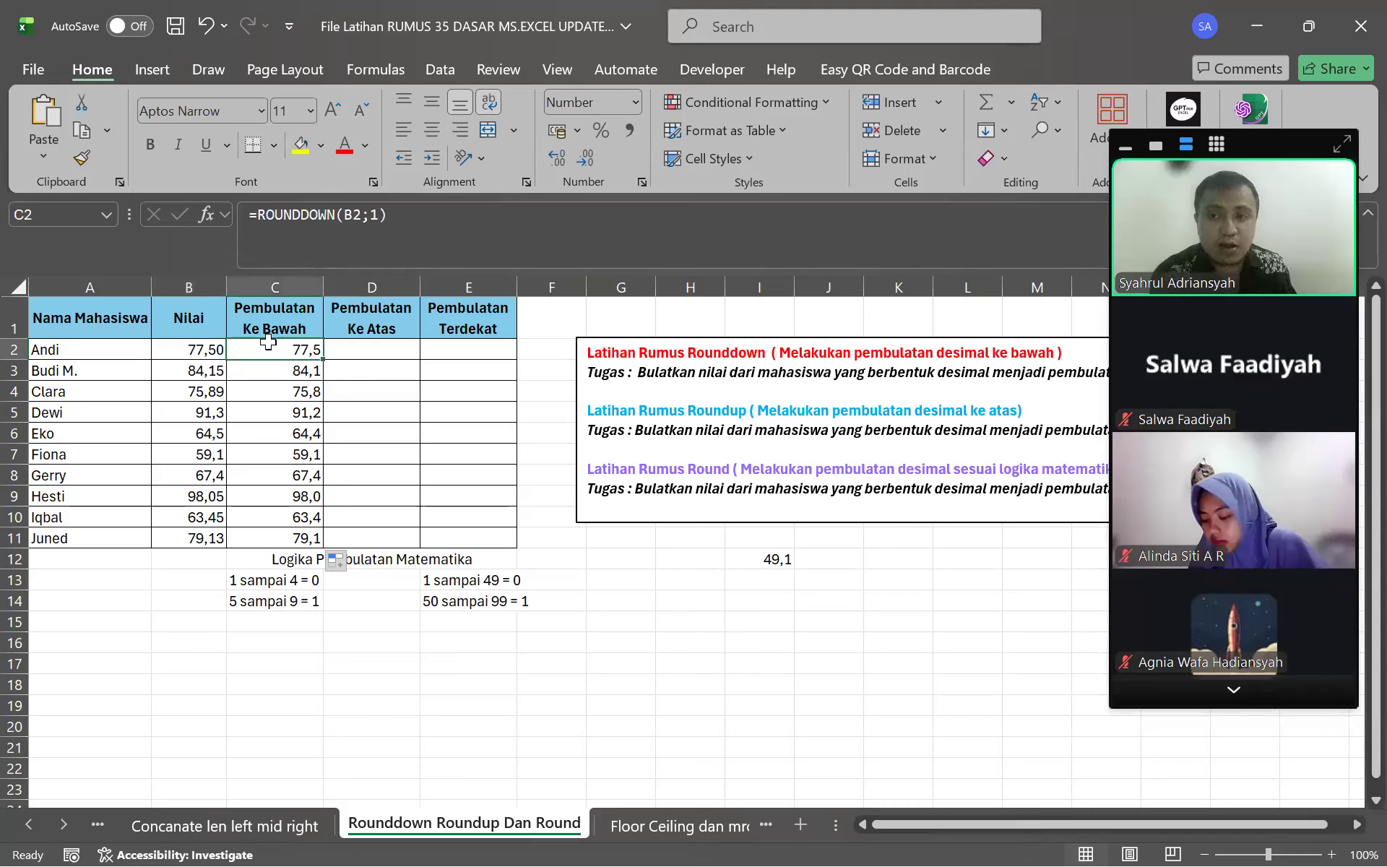
click(377, 219)
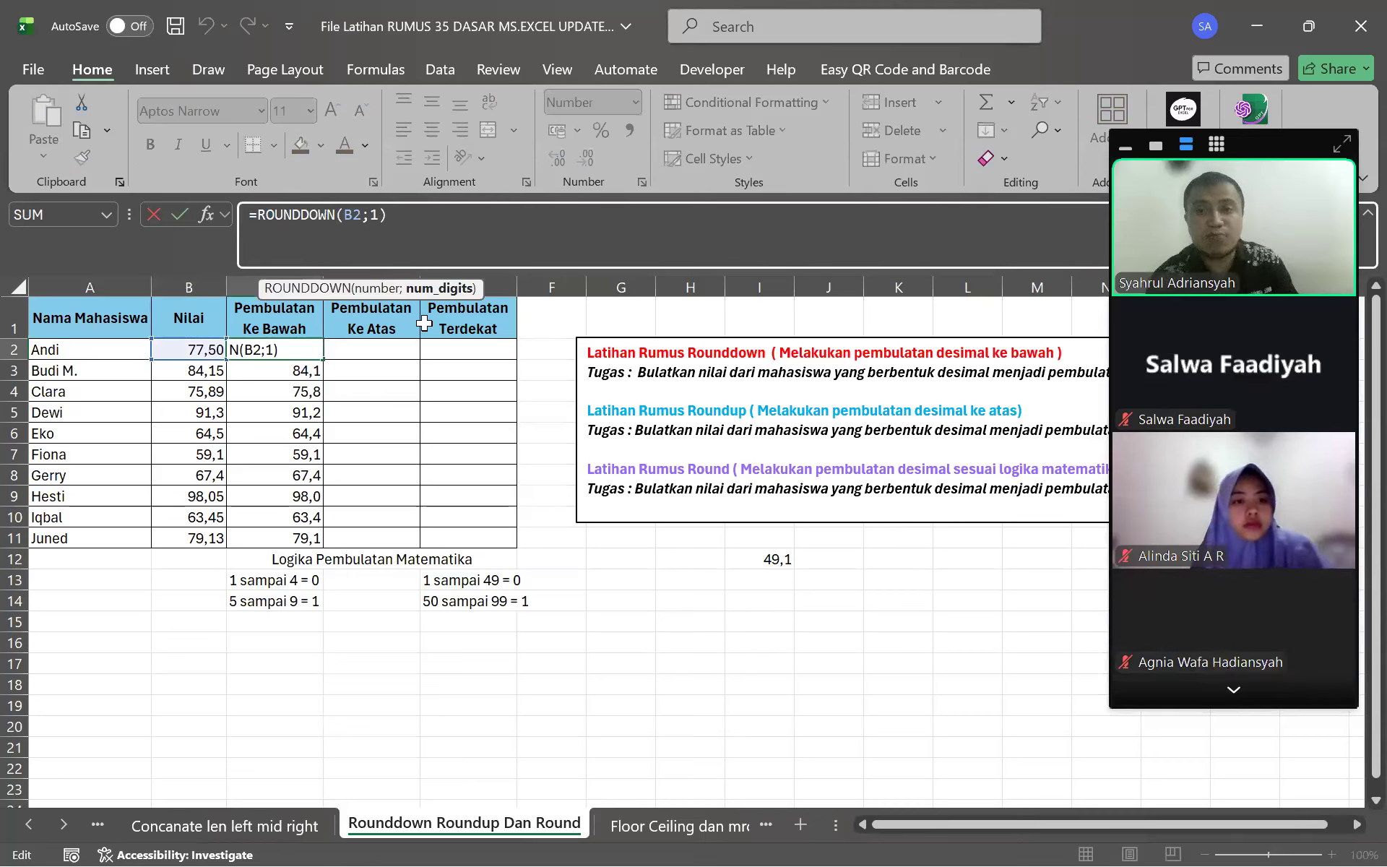
key(Return)
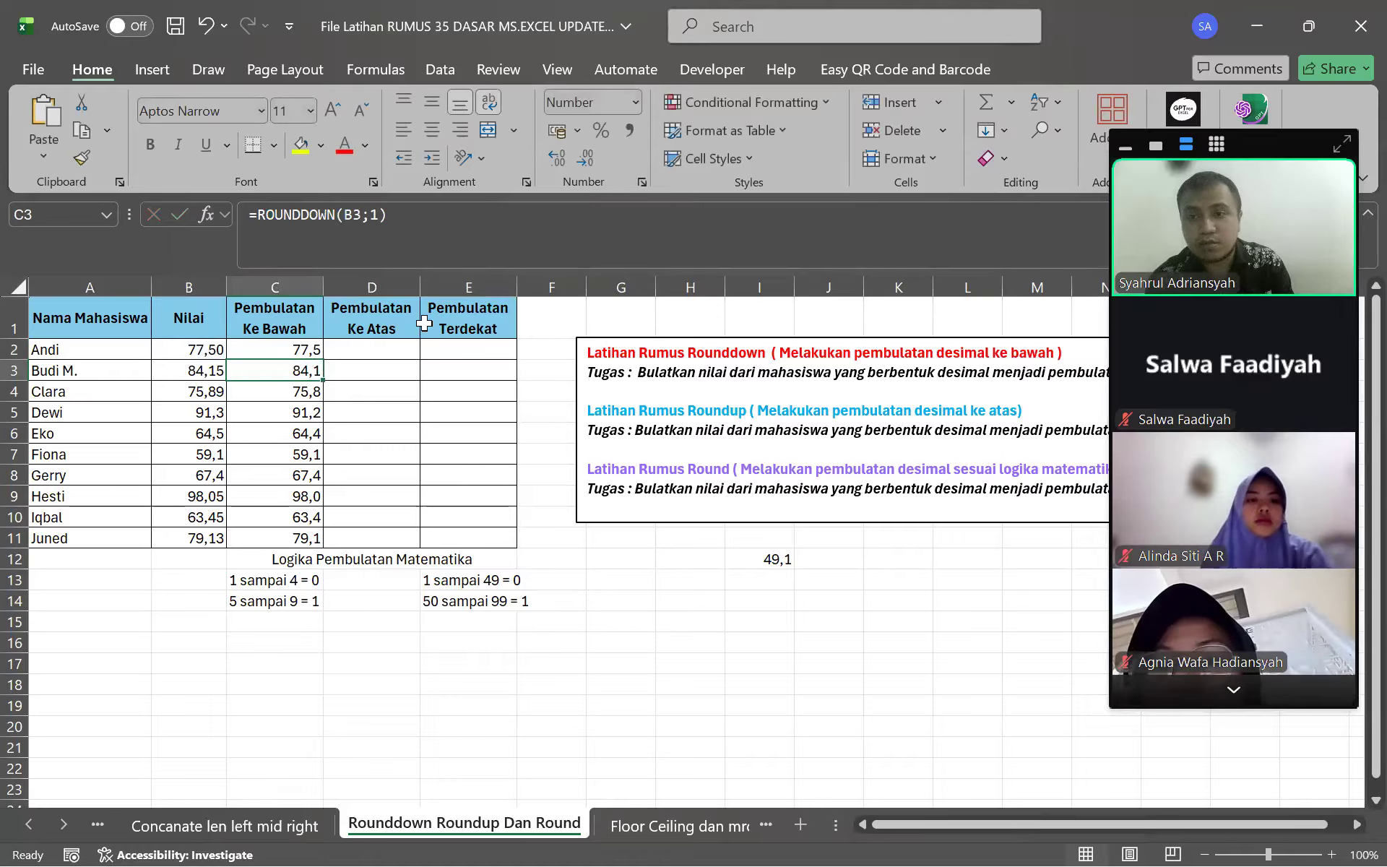
click(298, 344)
click(558, 159)
Fill the two-digit formula down to C11, then try 0 digits in C2 and return to 2
drag(322, 358, 324, 542)
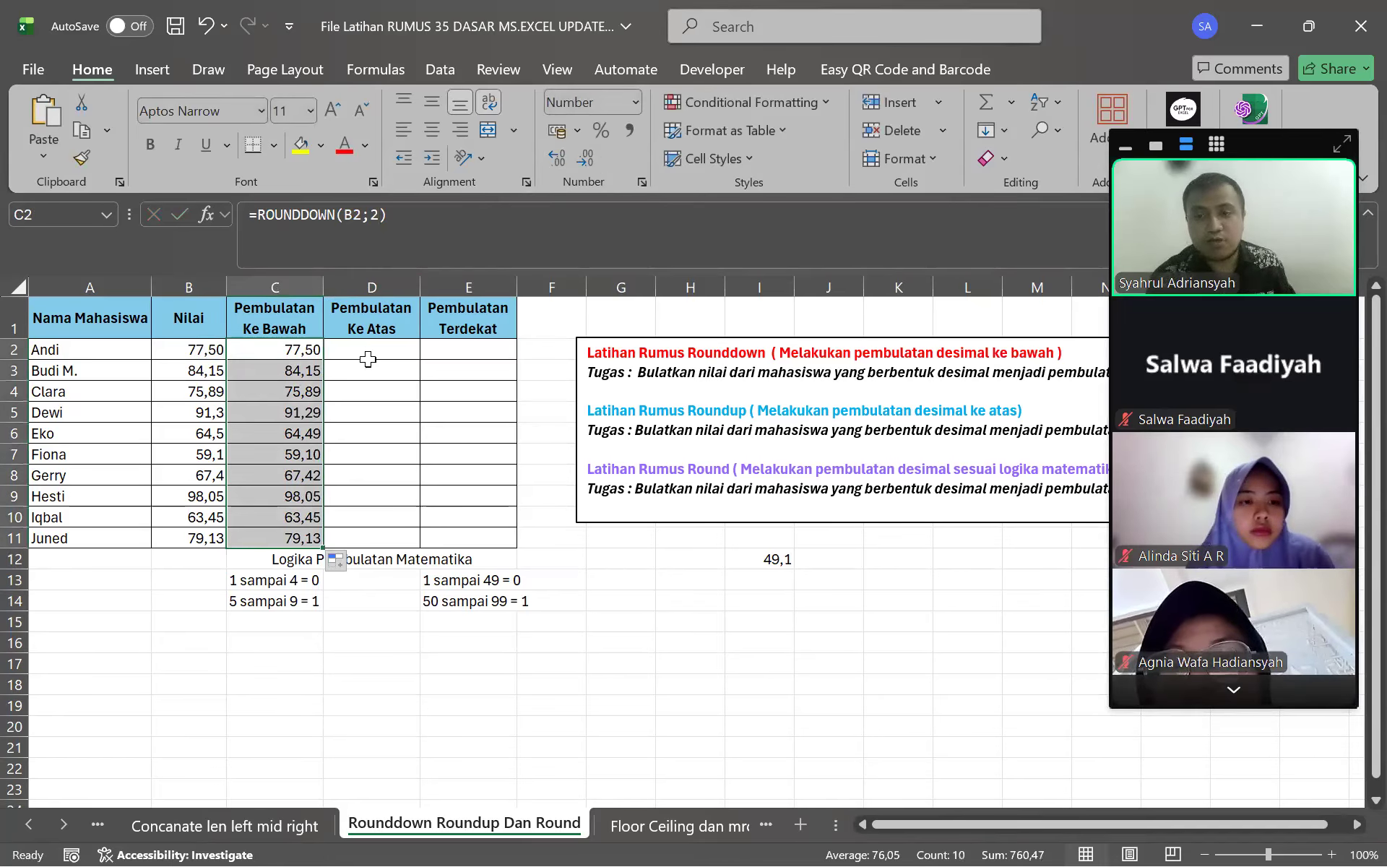
click(306, 350)
click(358, 217)
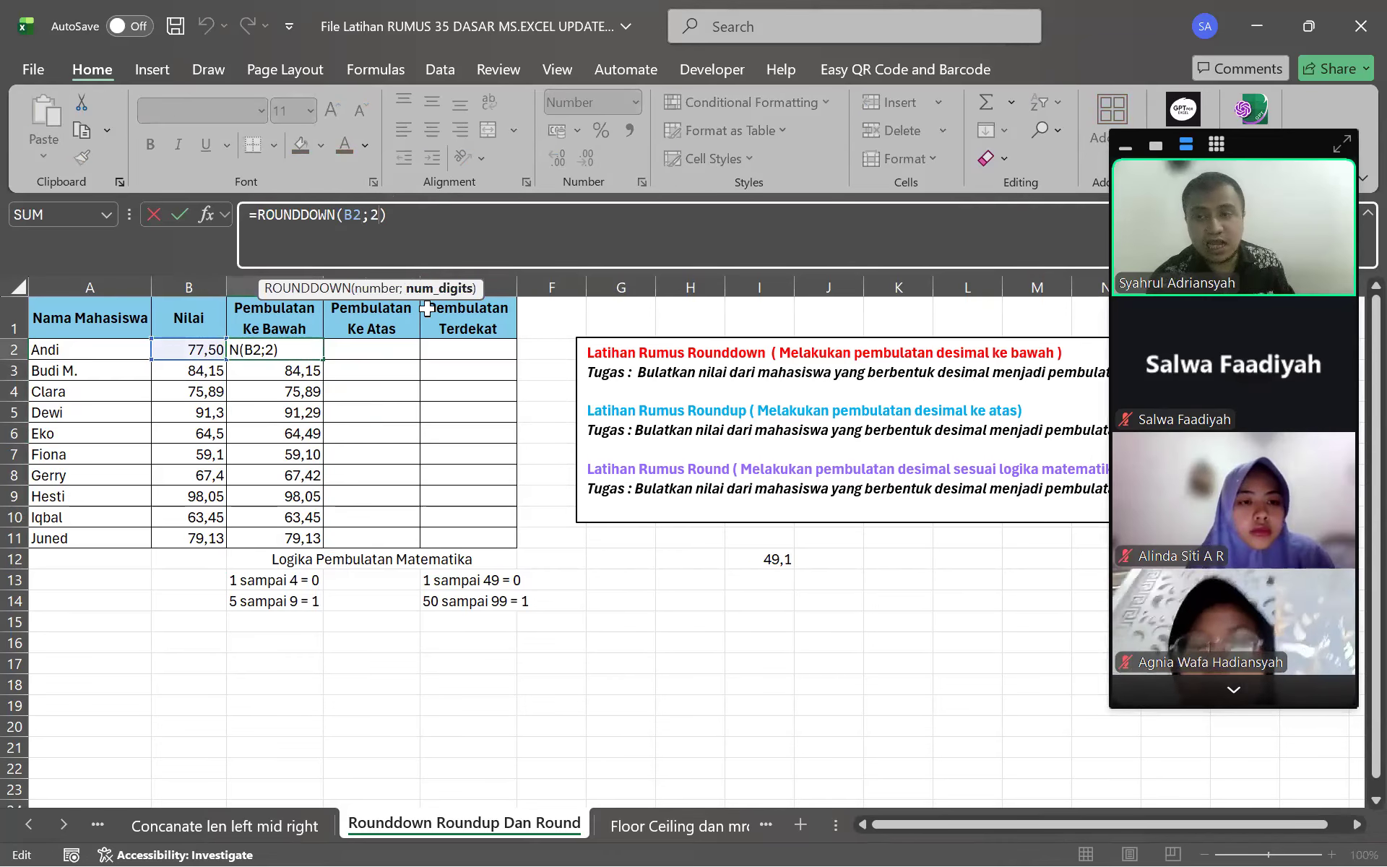
key(BackSpace)
text(0)
key(ctrl+Return)
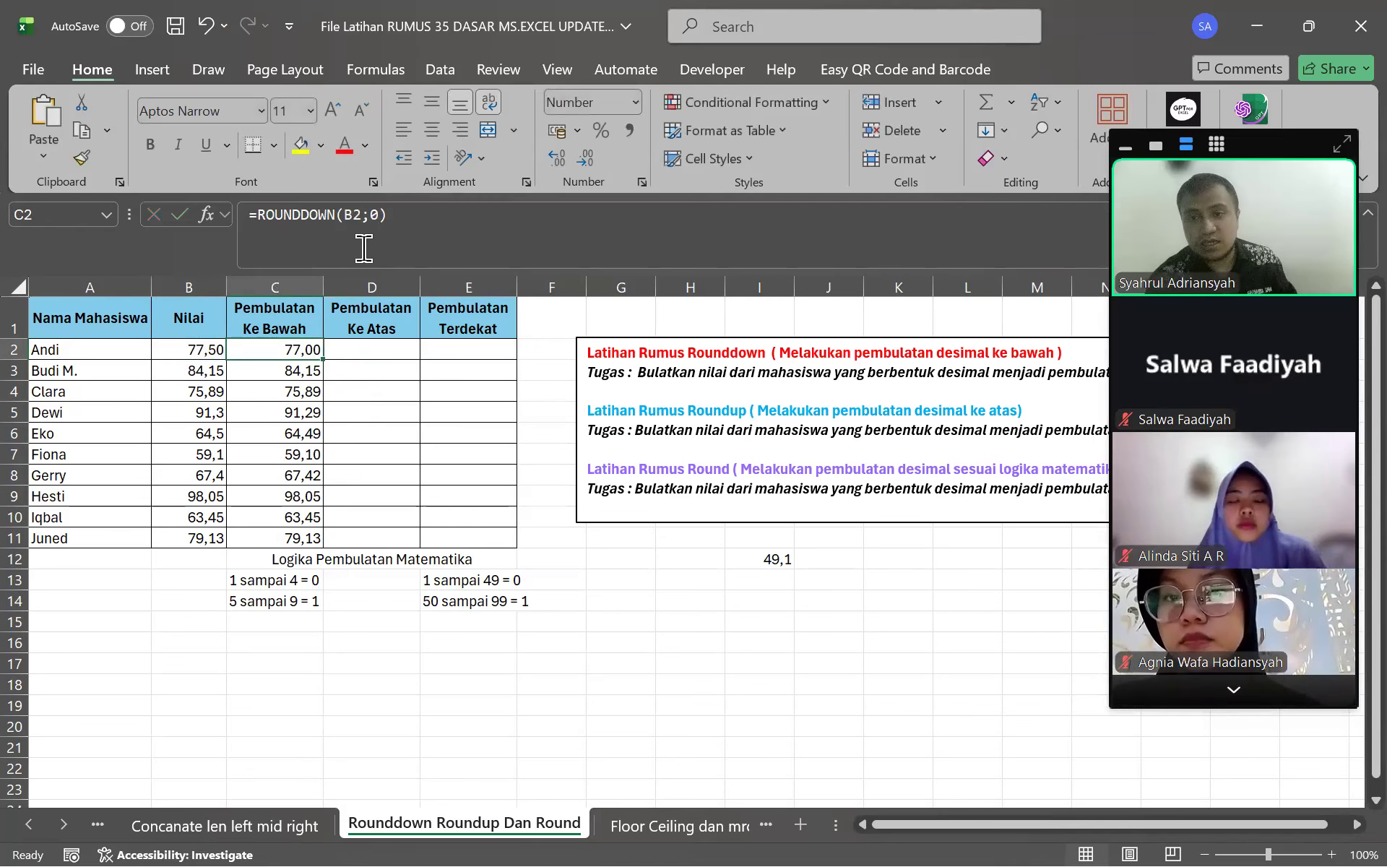
click(383, 227)
key(BackSpace)
text(2)
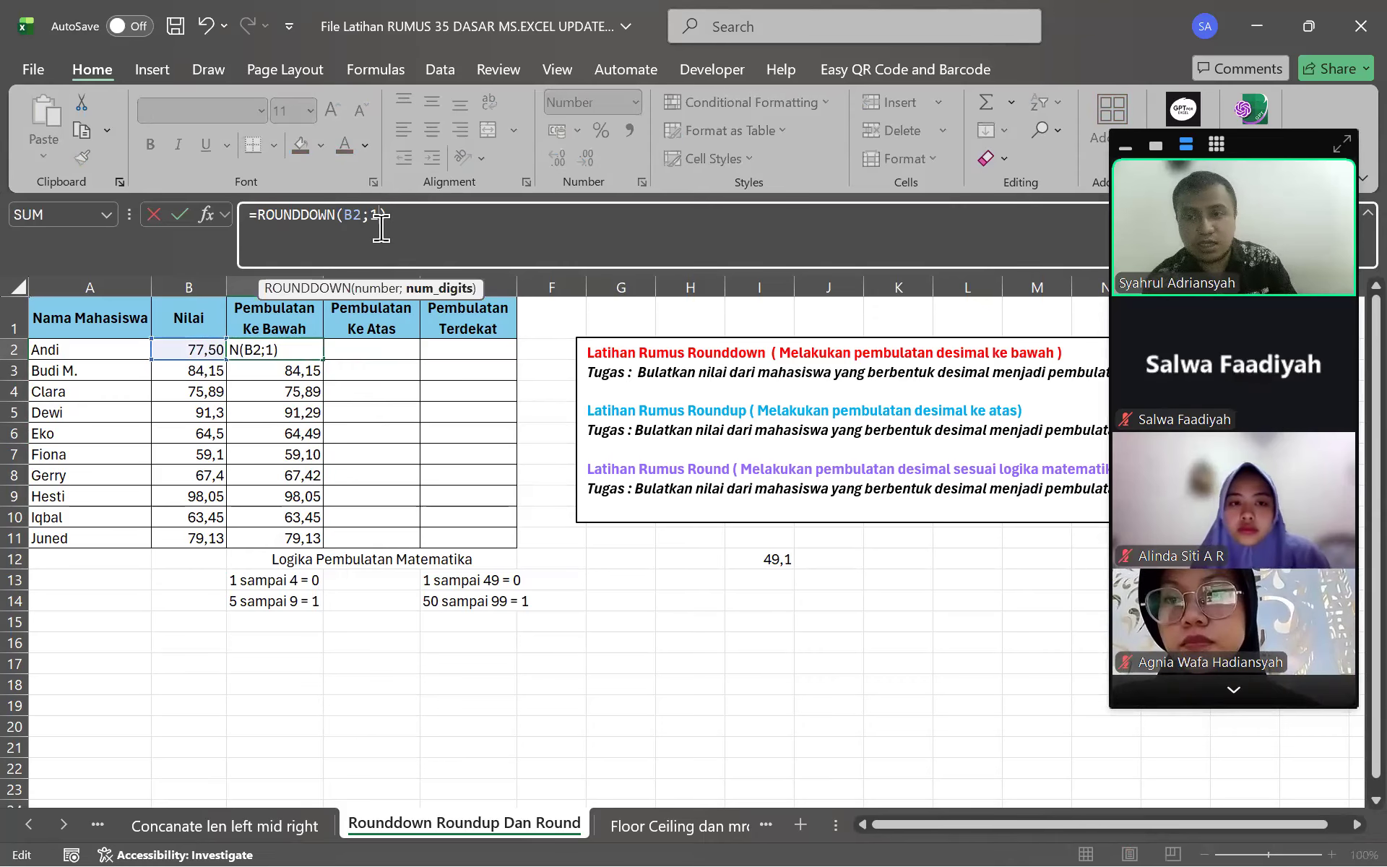
key(Return)
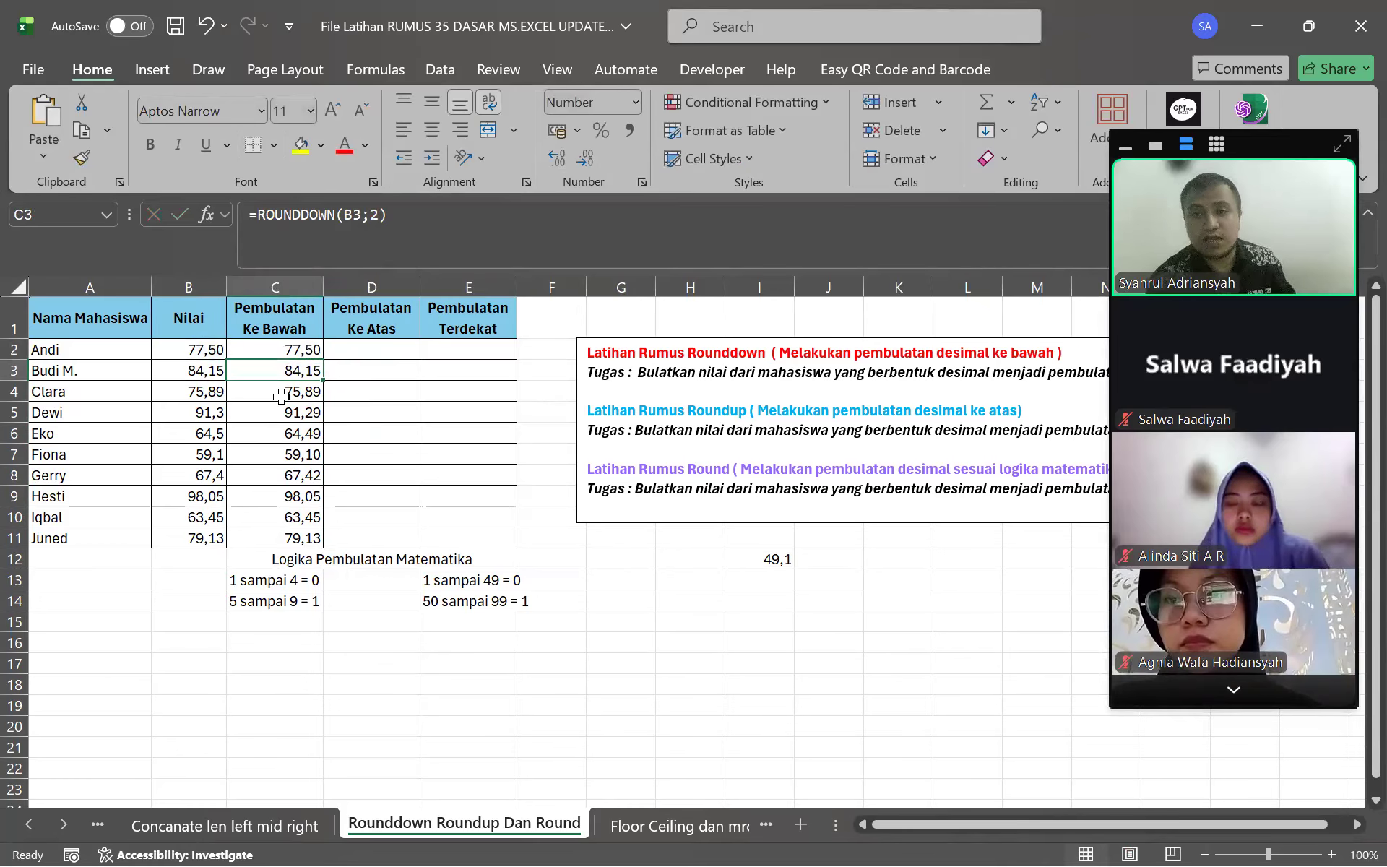
Adjust the displayed decimal places for C2:C11 with Increase and Decrease Decimal
drag(289, 348, 289, 539)
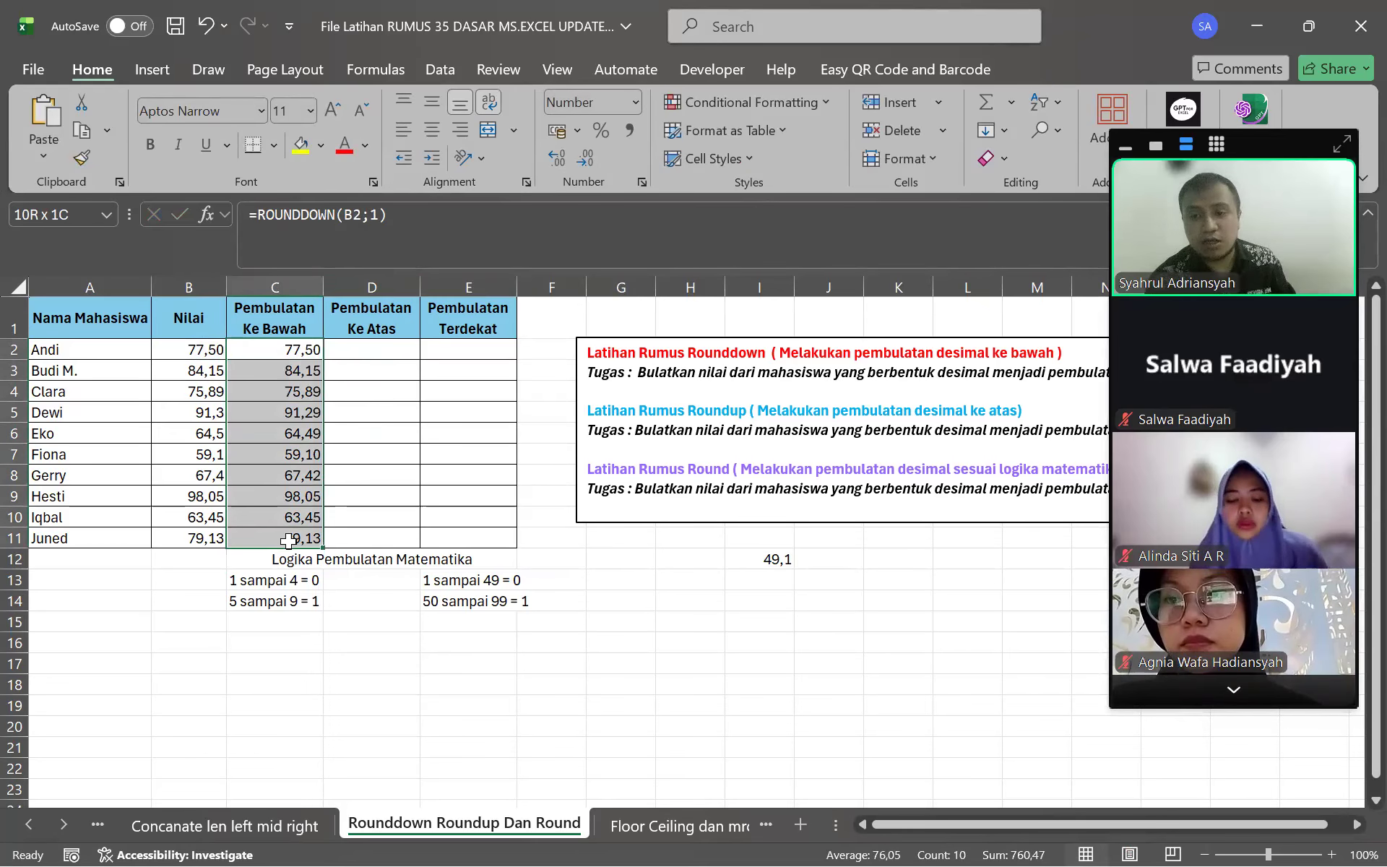
click(557, 157)
click(584, 158)
click(584, 158)
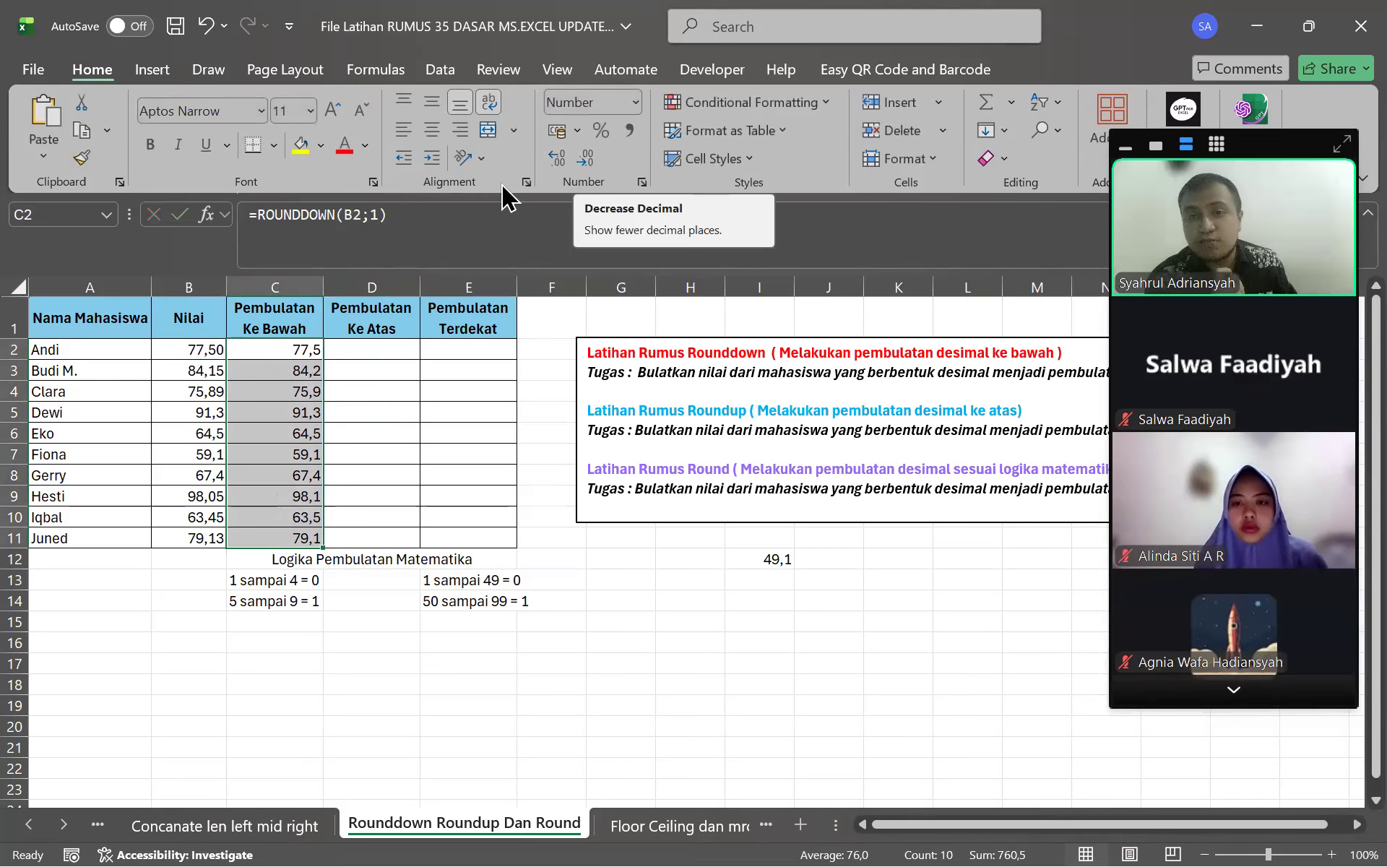
Re-edit C2's ROUNDDOWN digit count, then undo until results show one decimal place
click(291, 348)
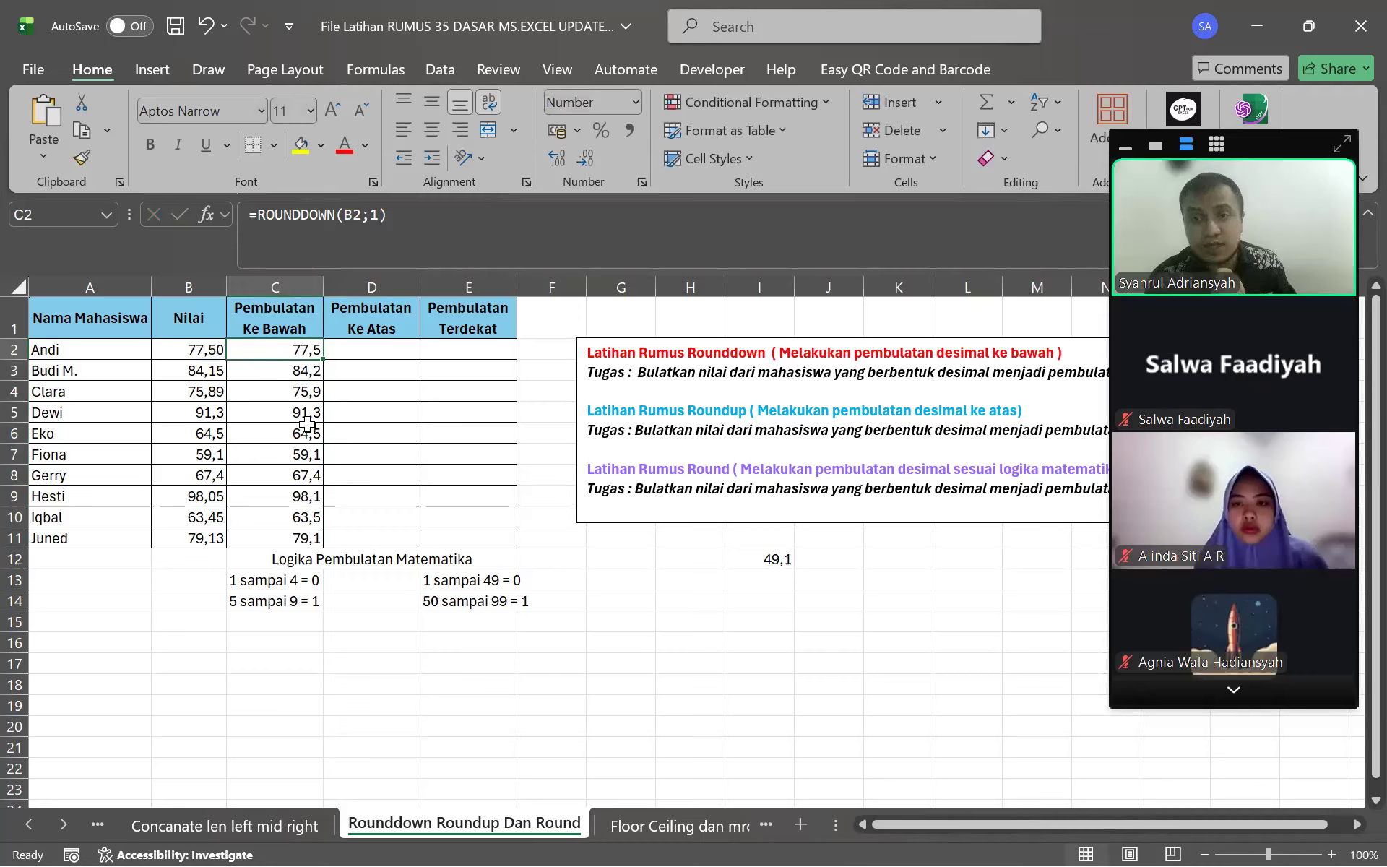
click(386, 214)
key(BackSpace)
text(2)
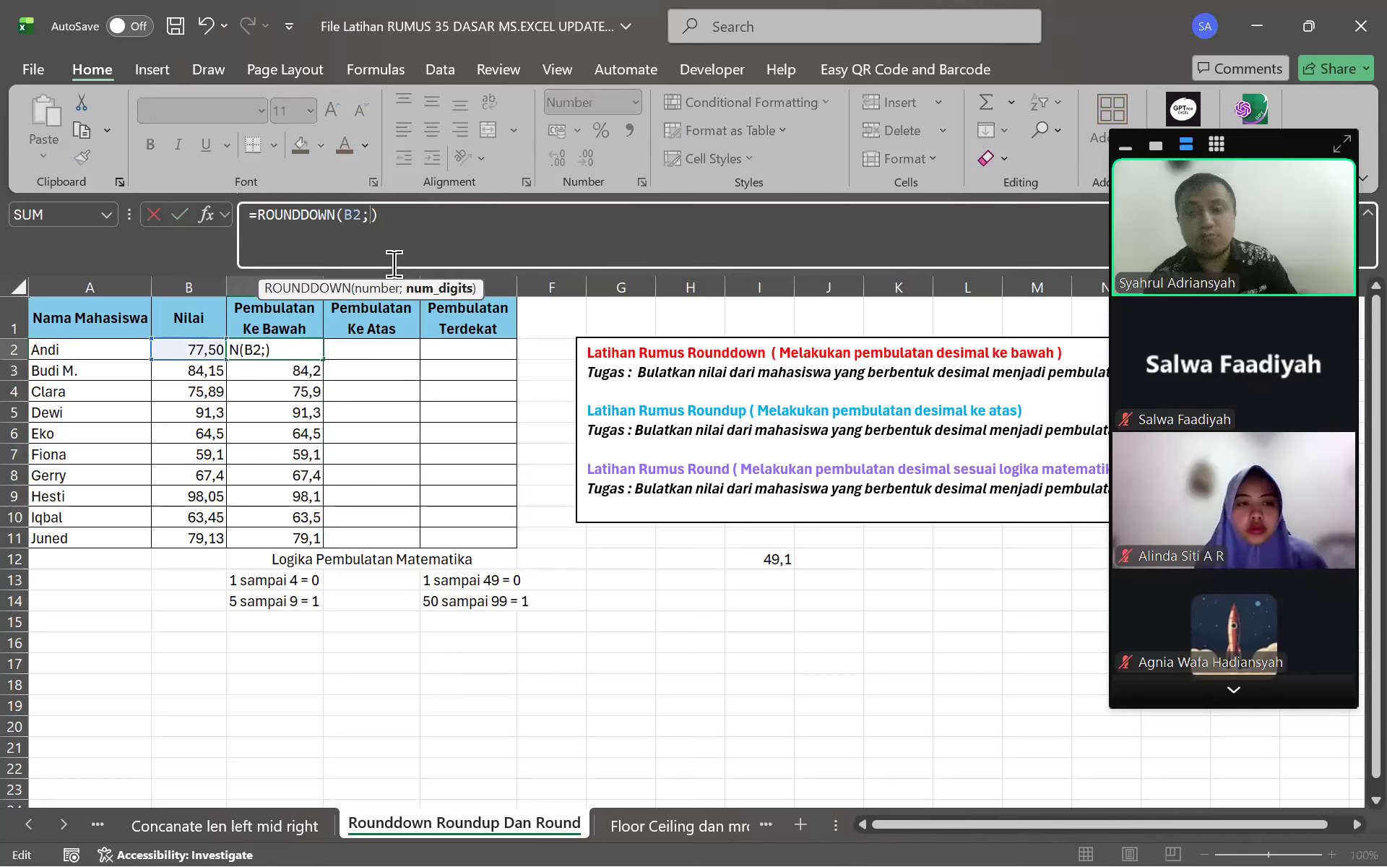
key(Return)
key(ctrl+z)
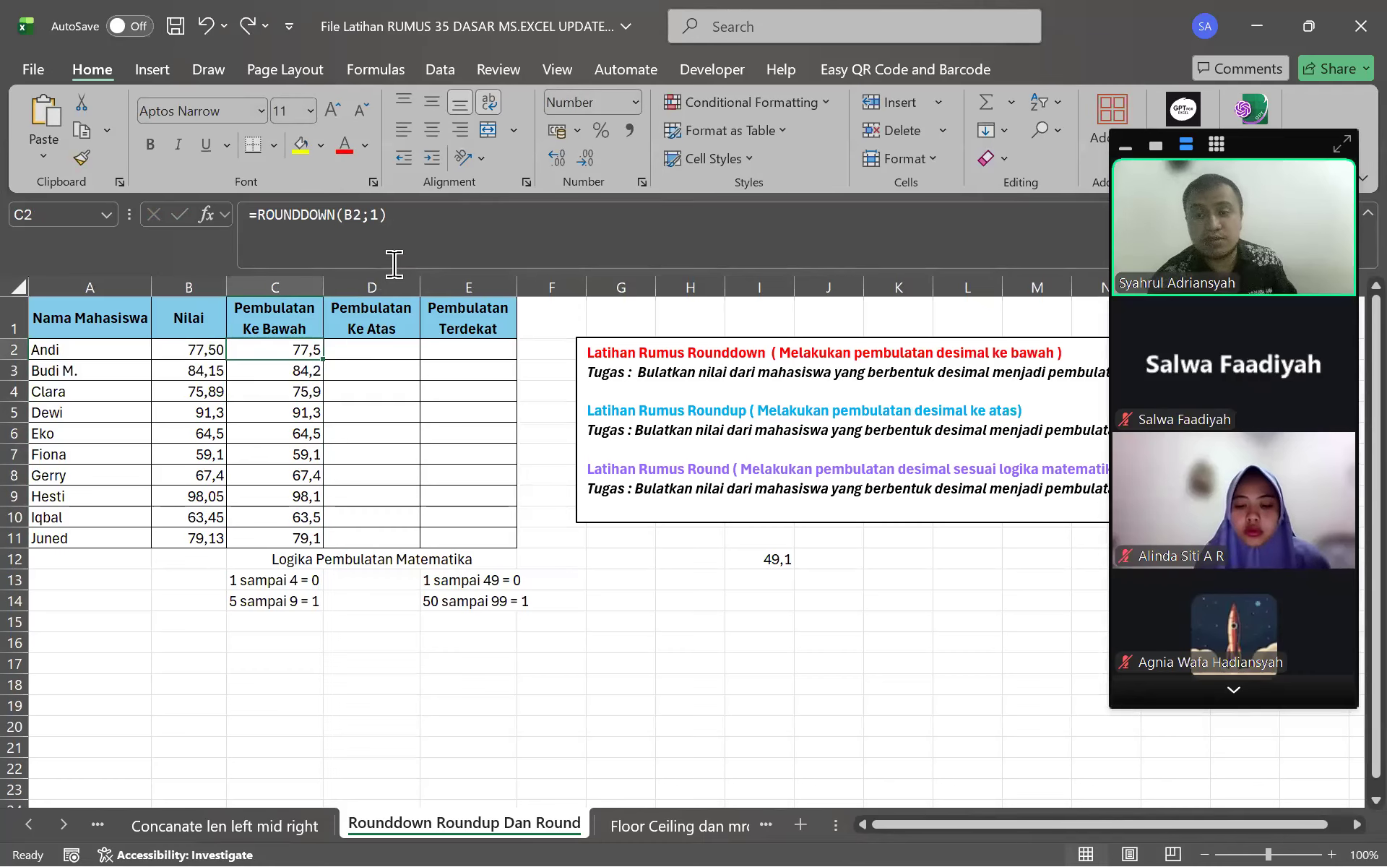
key(ctrl+z)
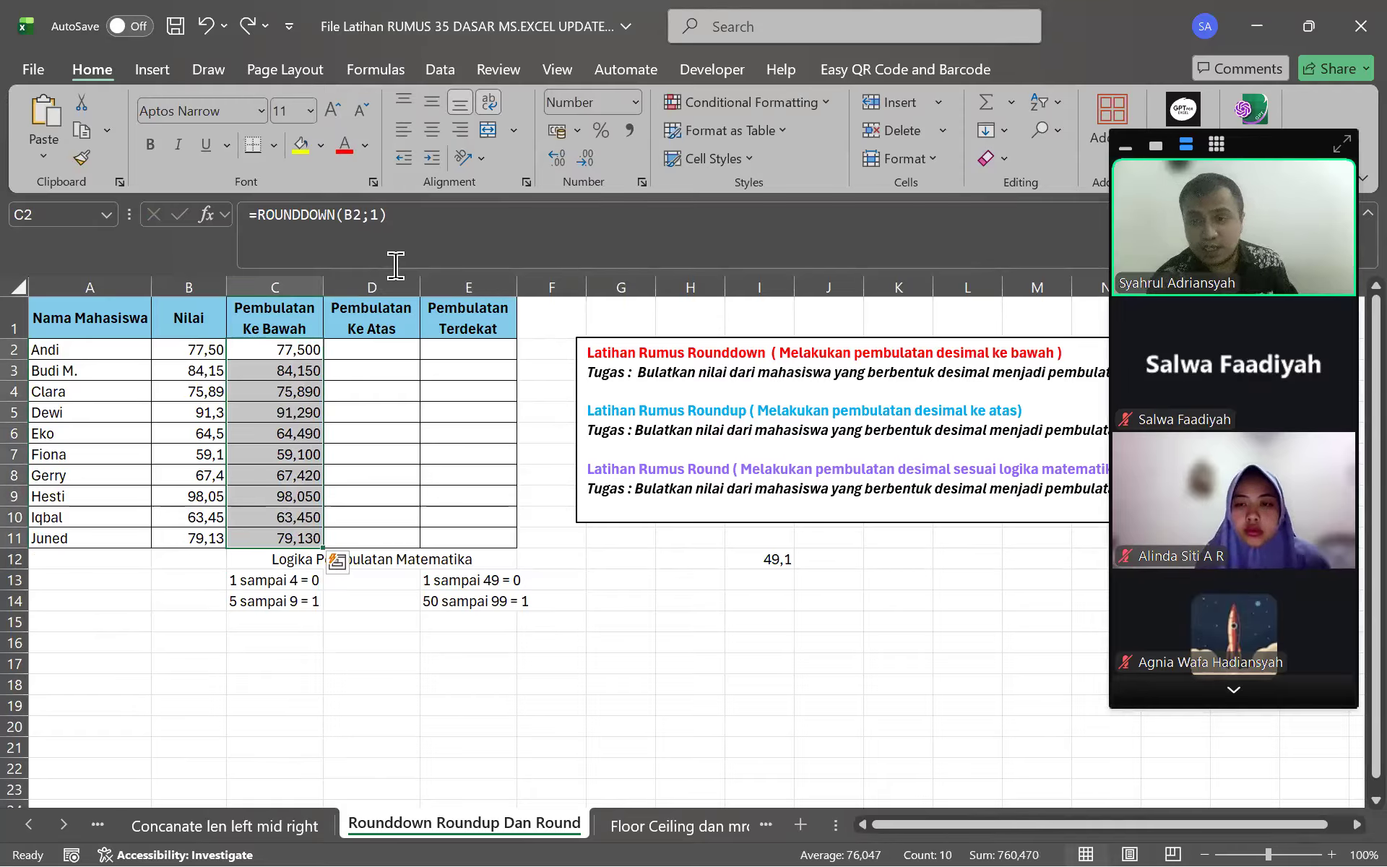
key(ctrl+z)
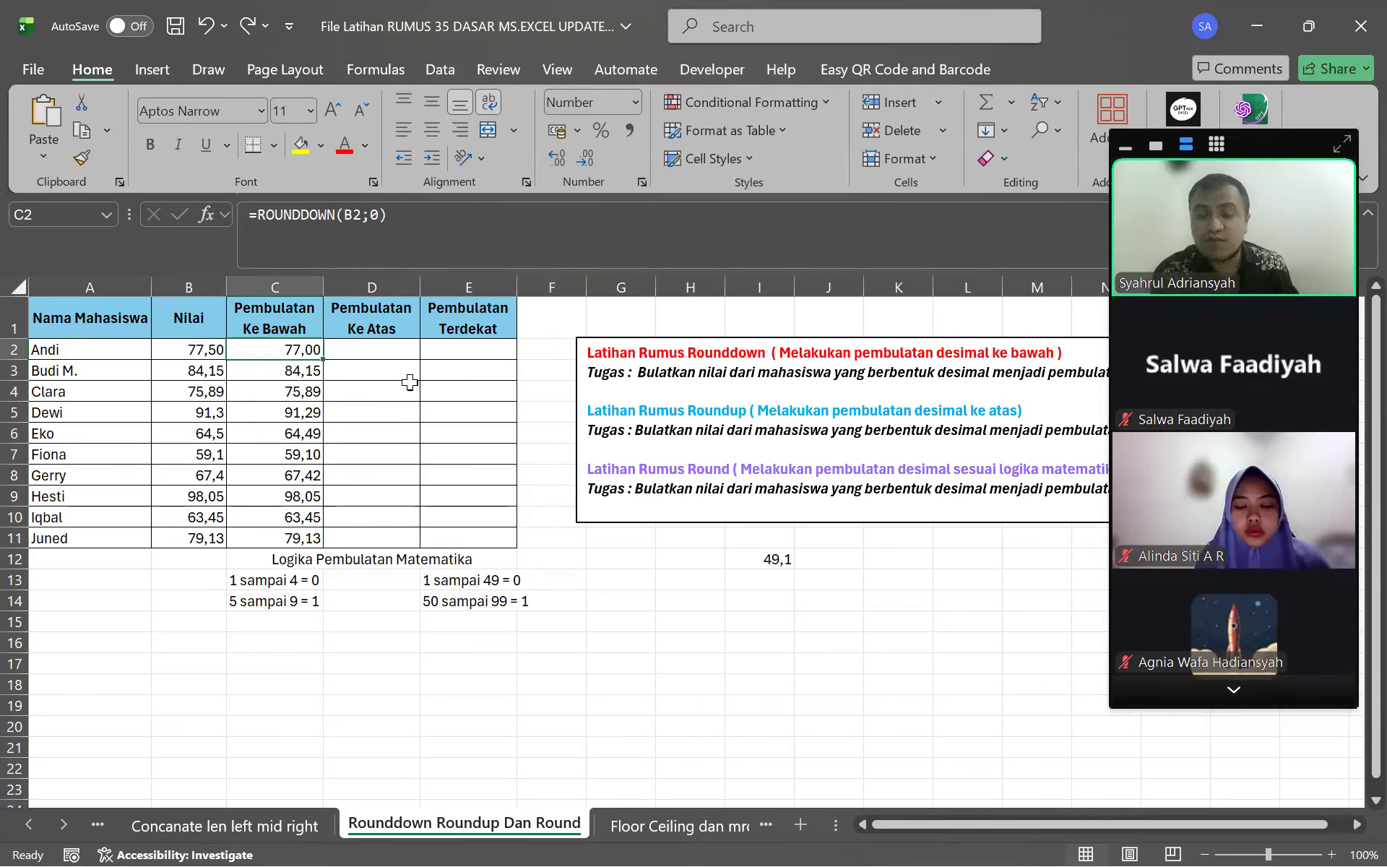
key(ctrl+z)
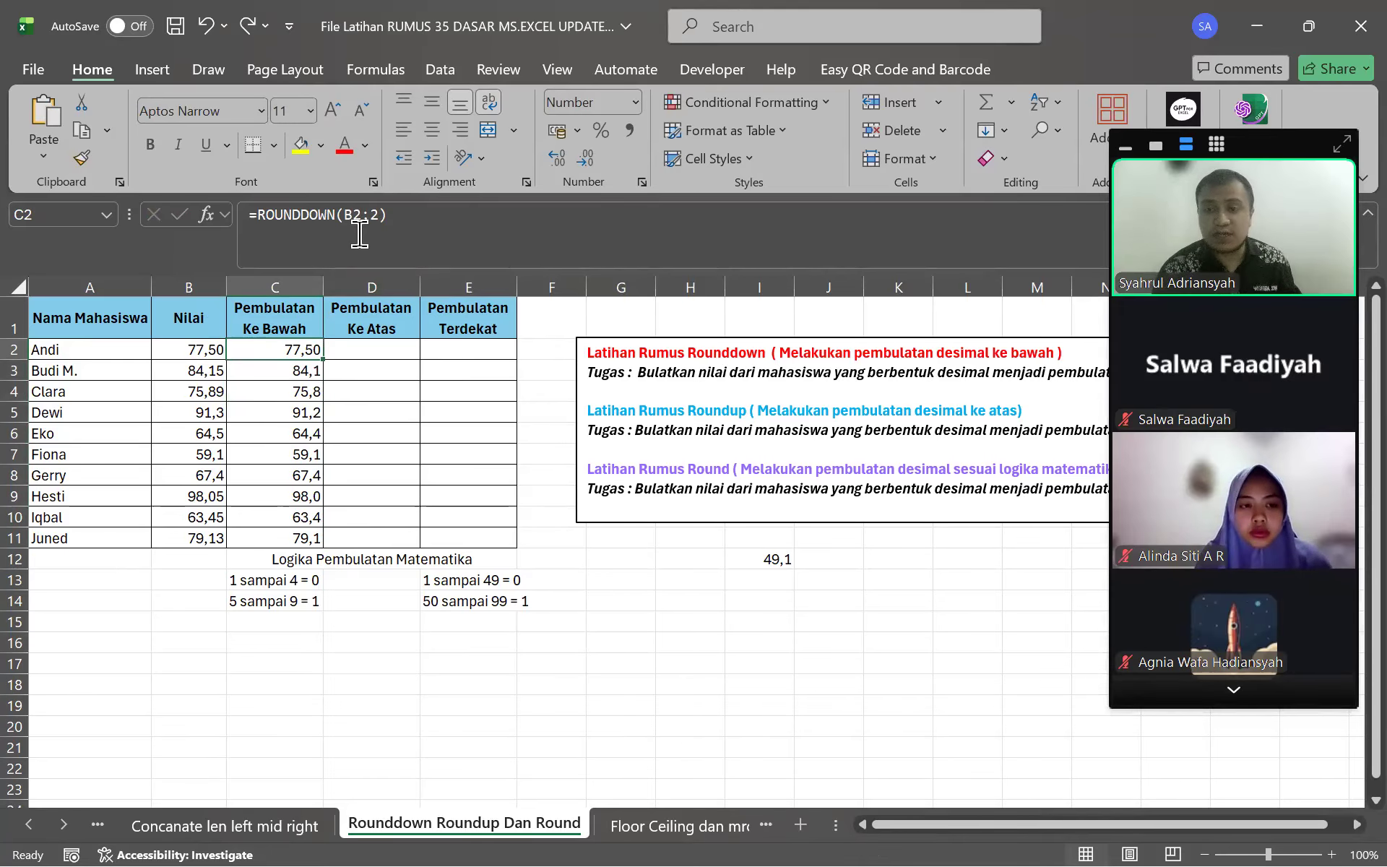
key(ctrl+z)
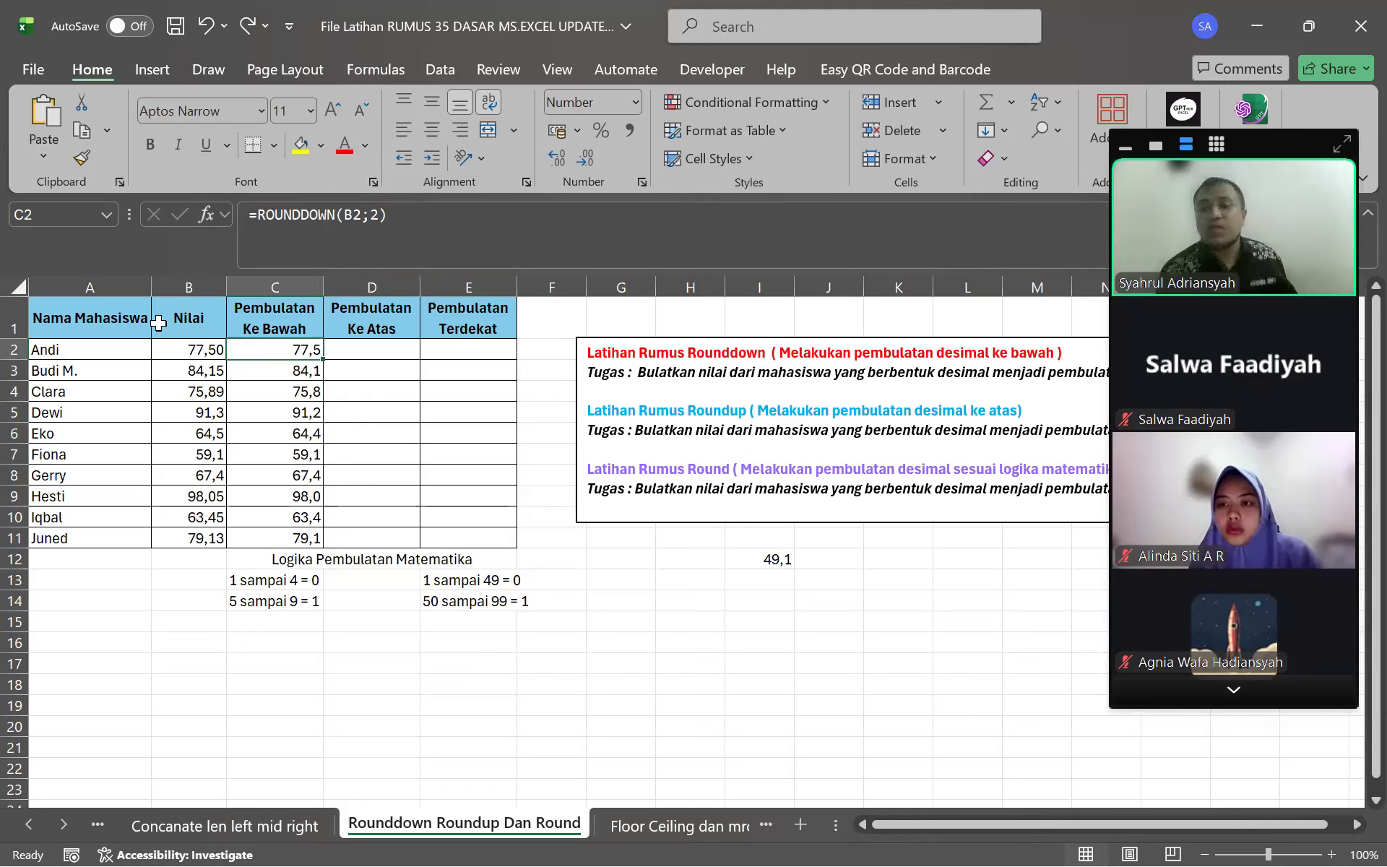
click(384, 350)
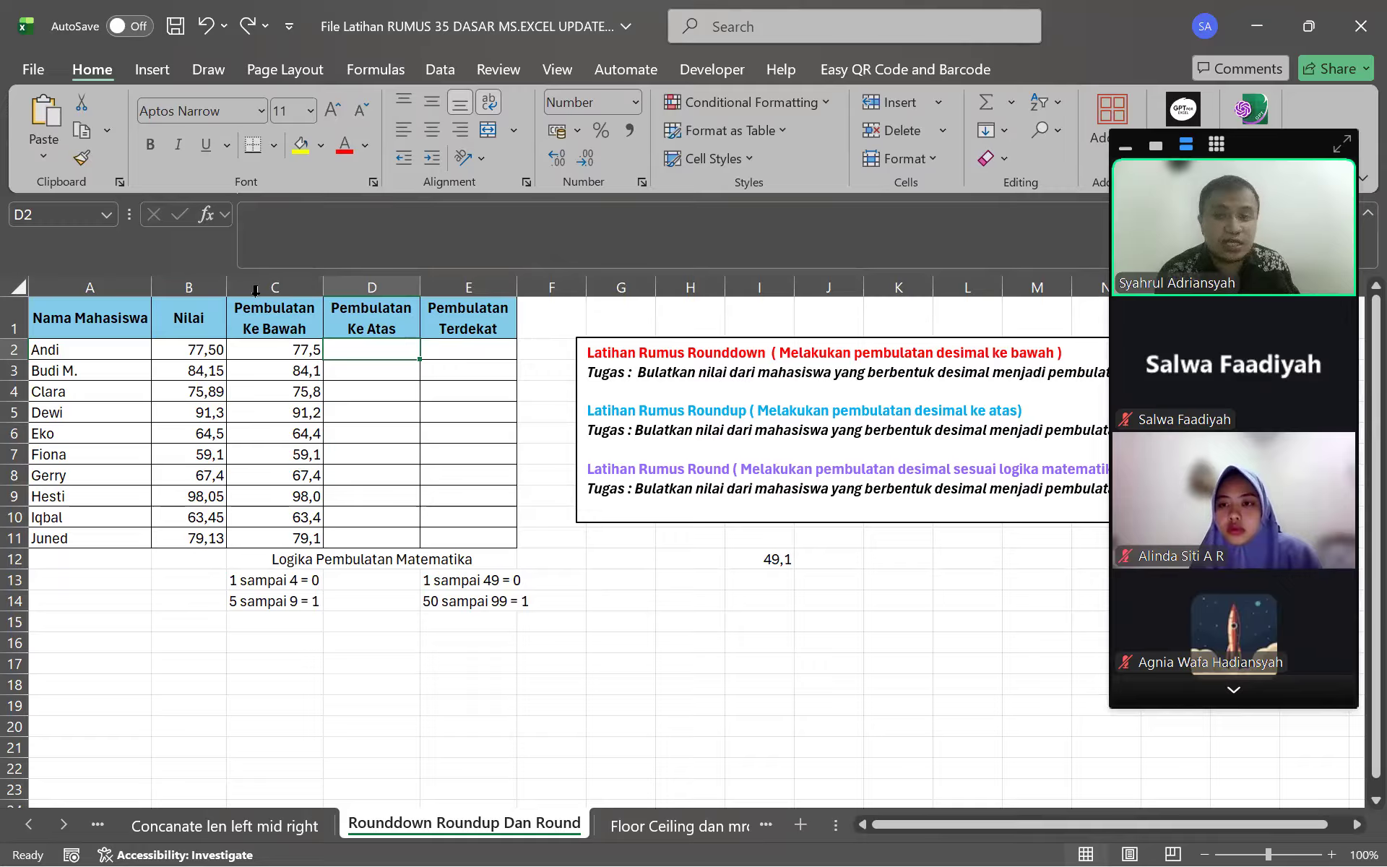
click(197, 347)
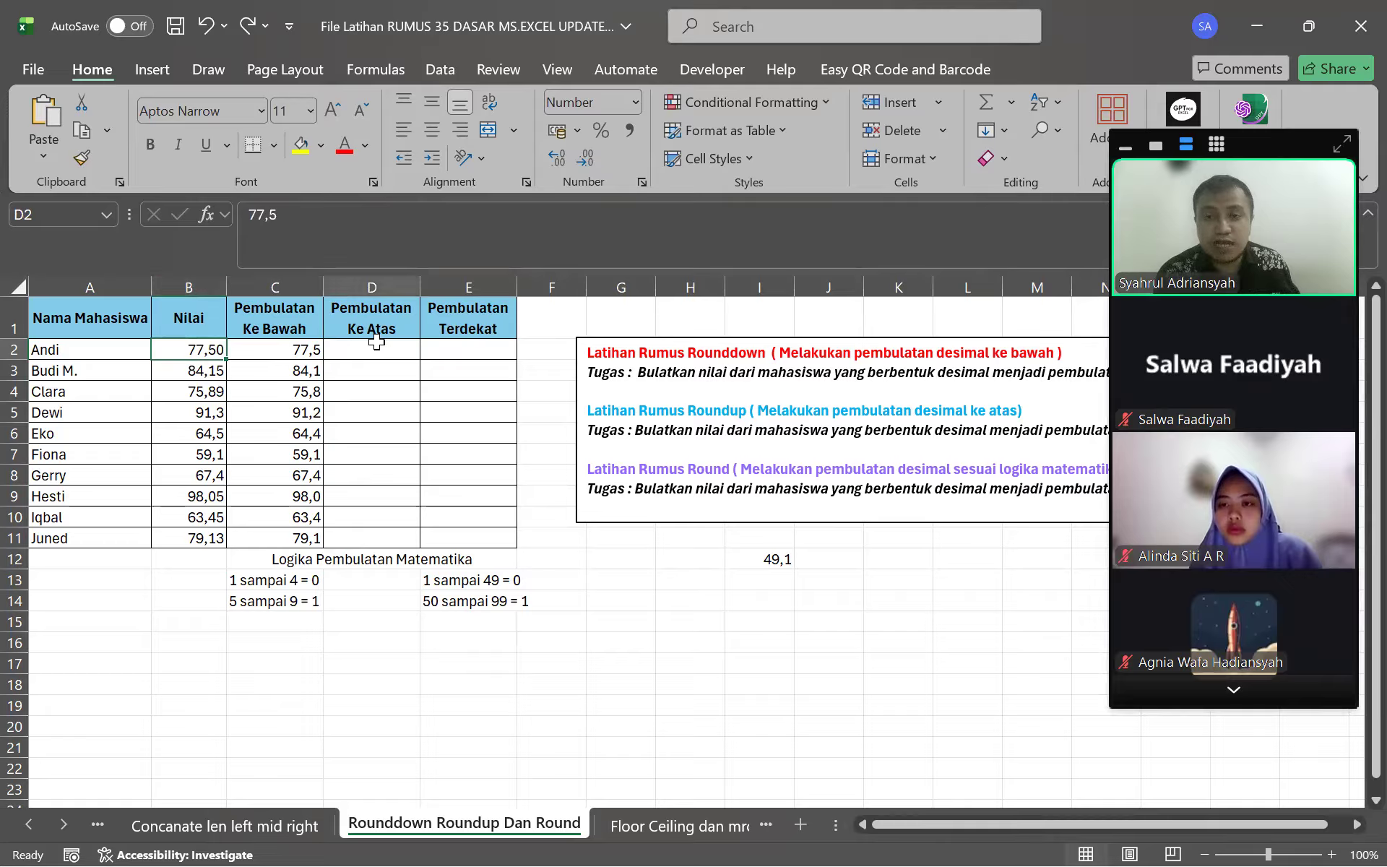
click(186, 370)
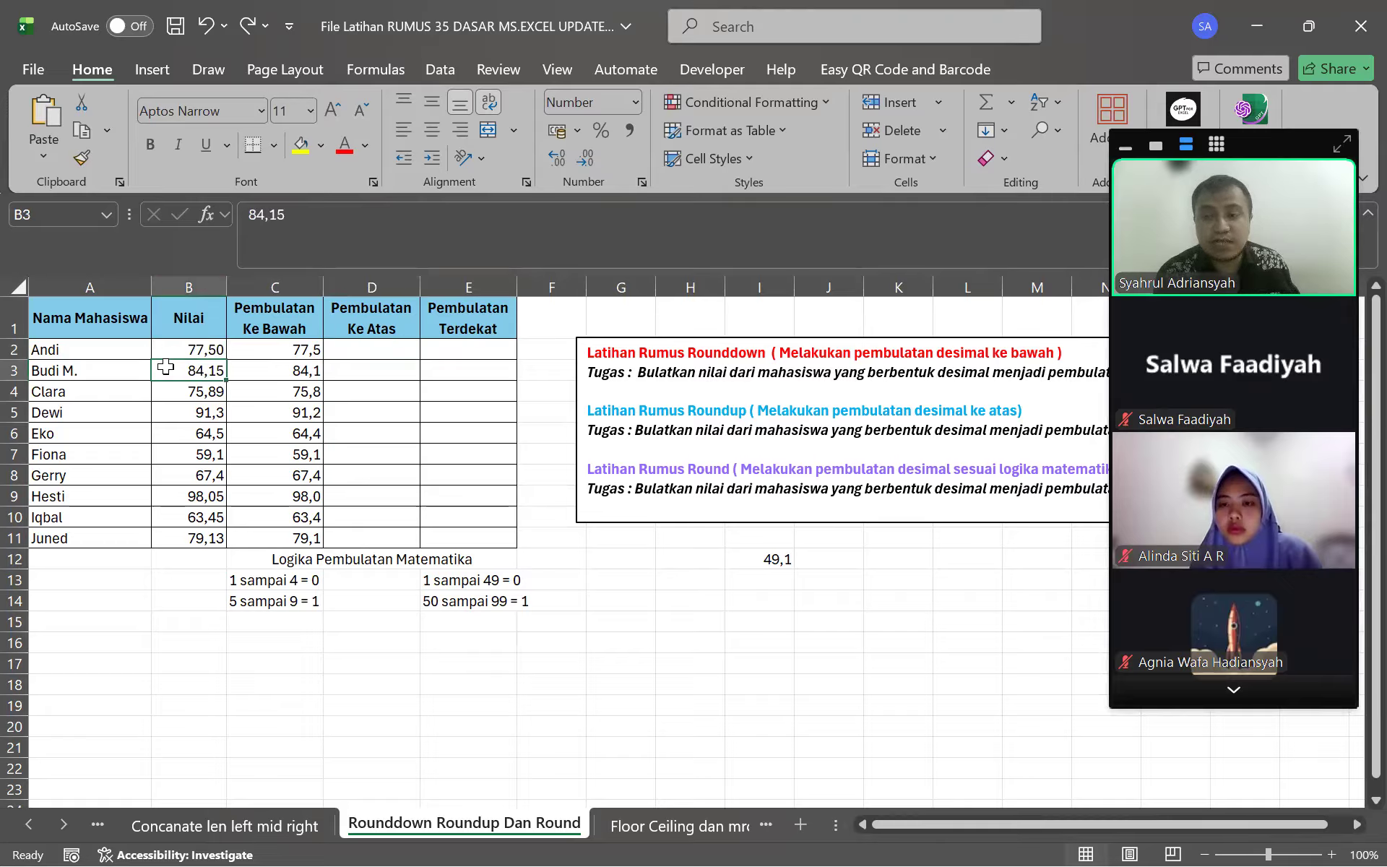
click(369, 367)
Enter =ROUNDUP(B2;0) in D2 using the function autocomplete
click(380, 347)
click(390, 240)
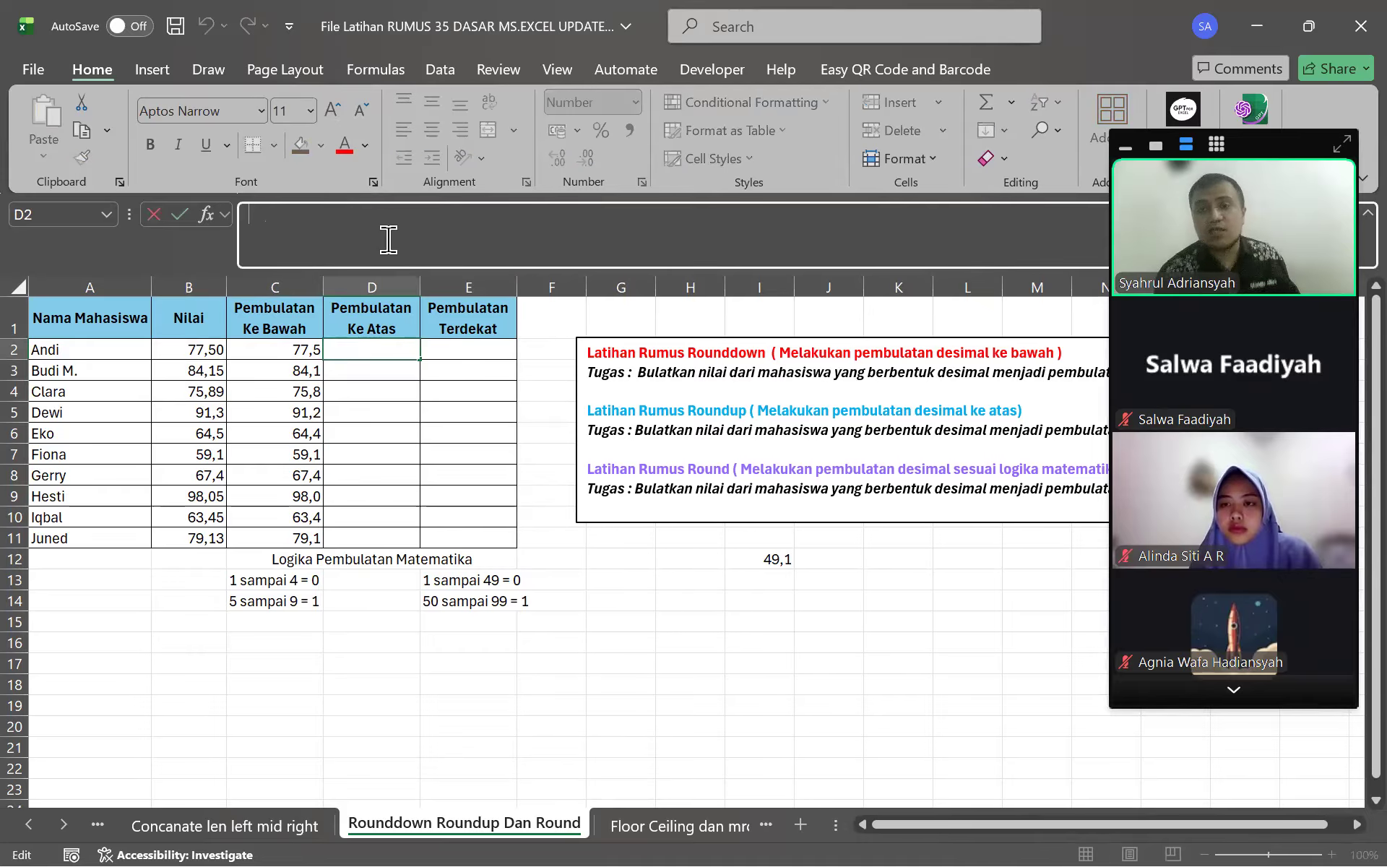
text(=round)
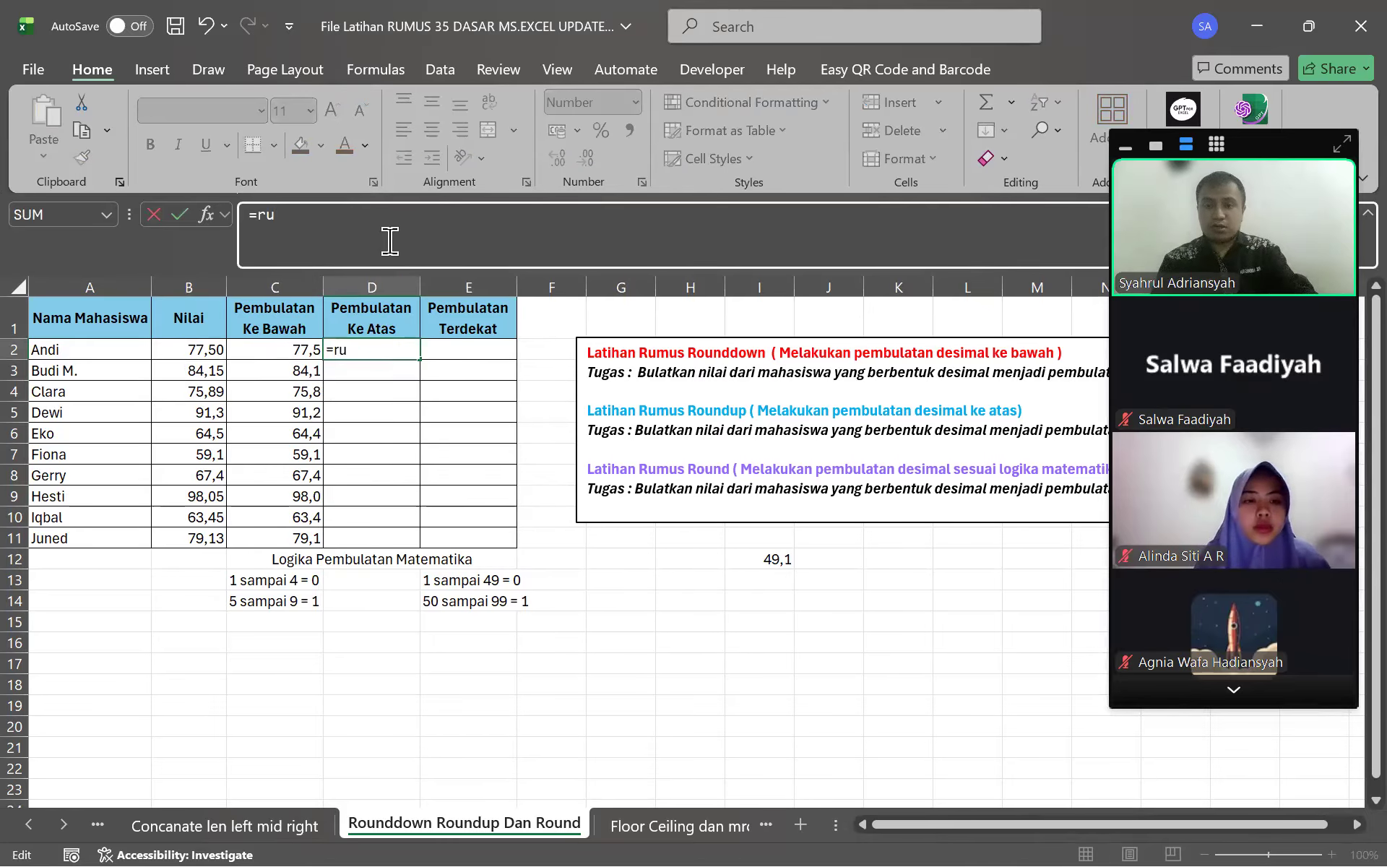
key(Down)
key(Down)
key(Tab)
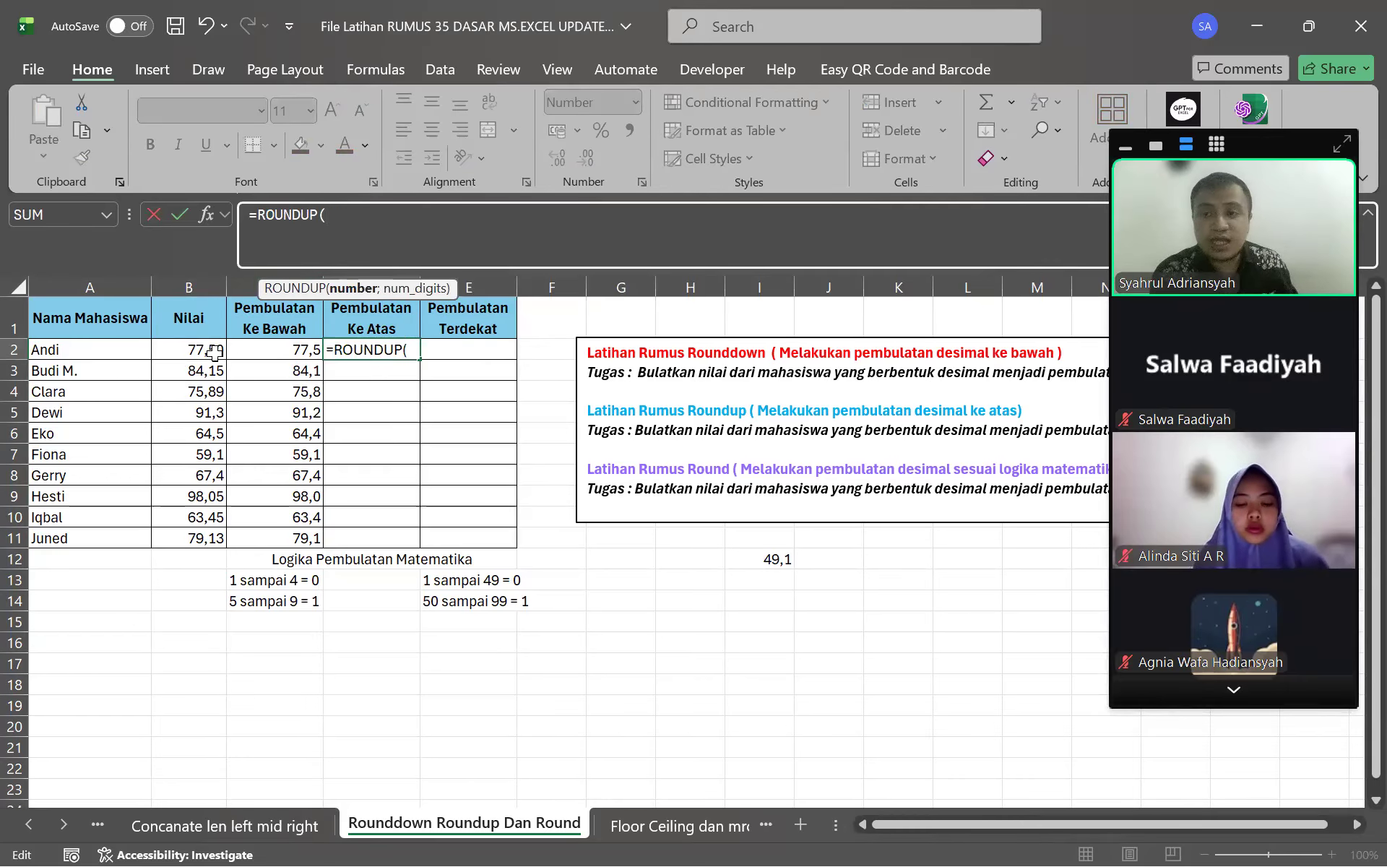
click(192, 346)
click(431, 226)
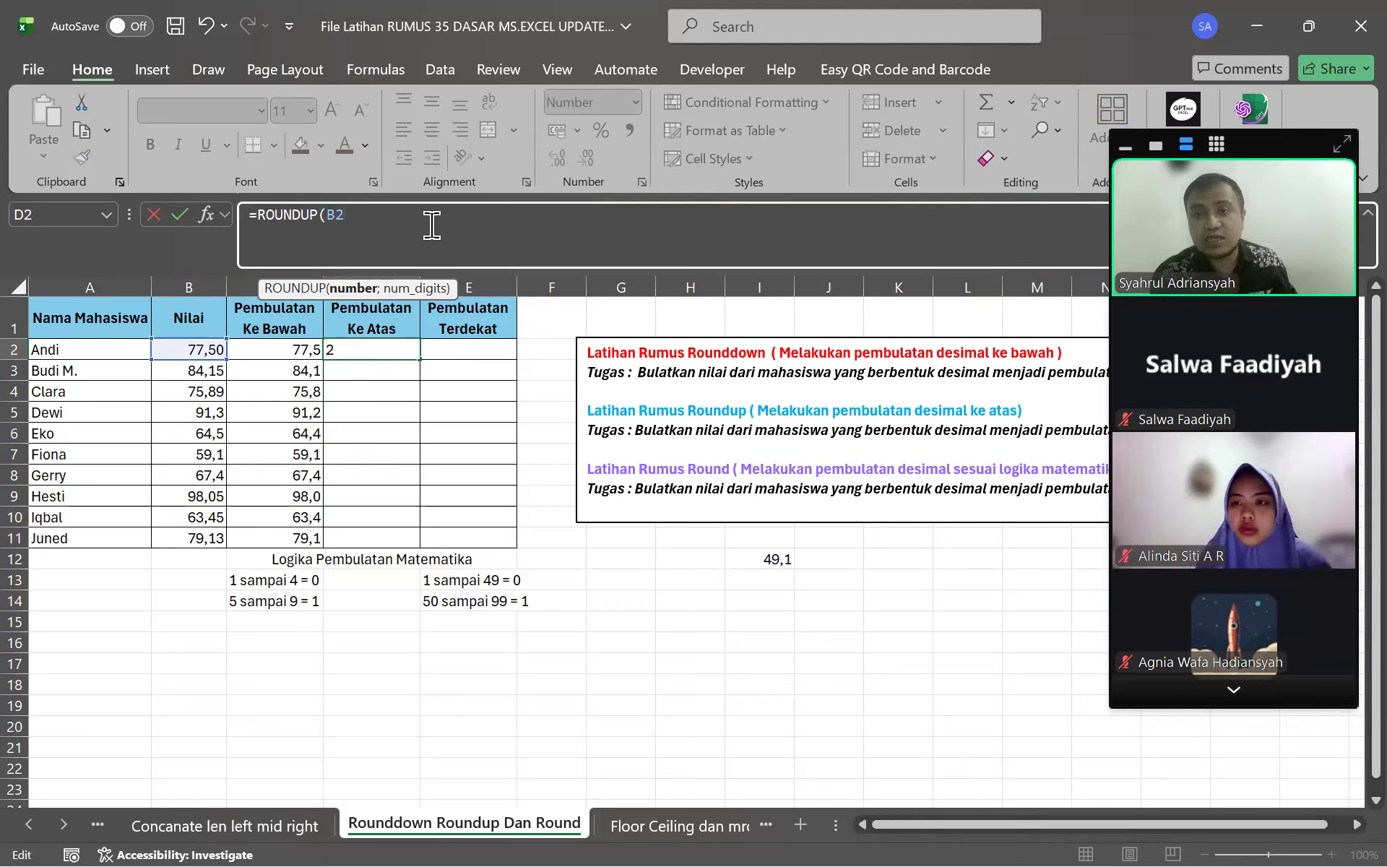
text(;)
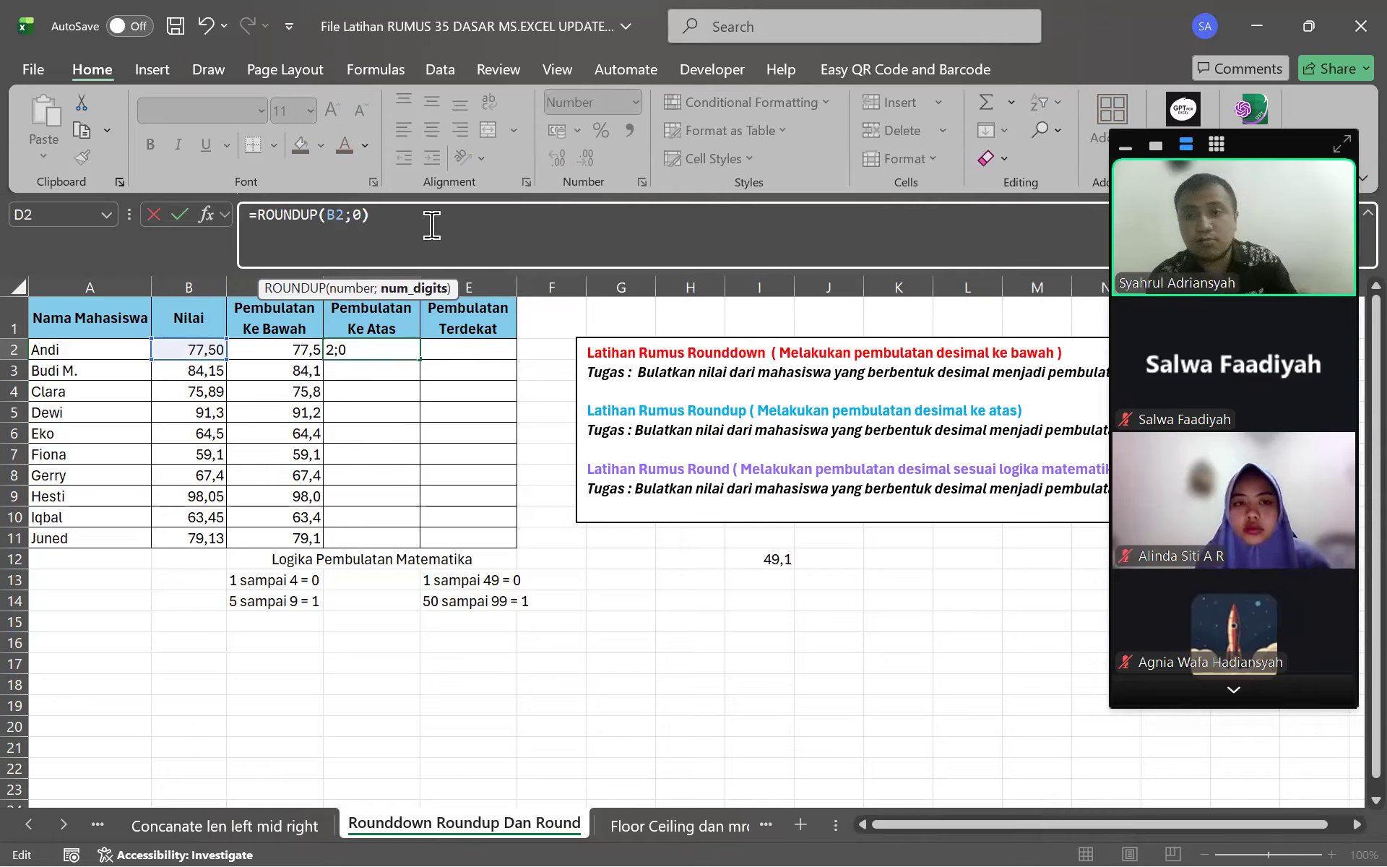
text(0))
key(Return)
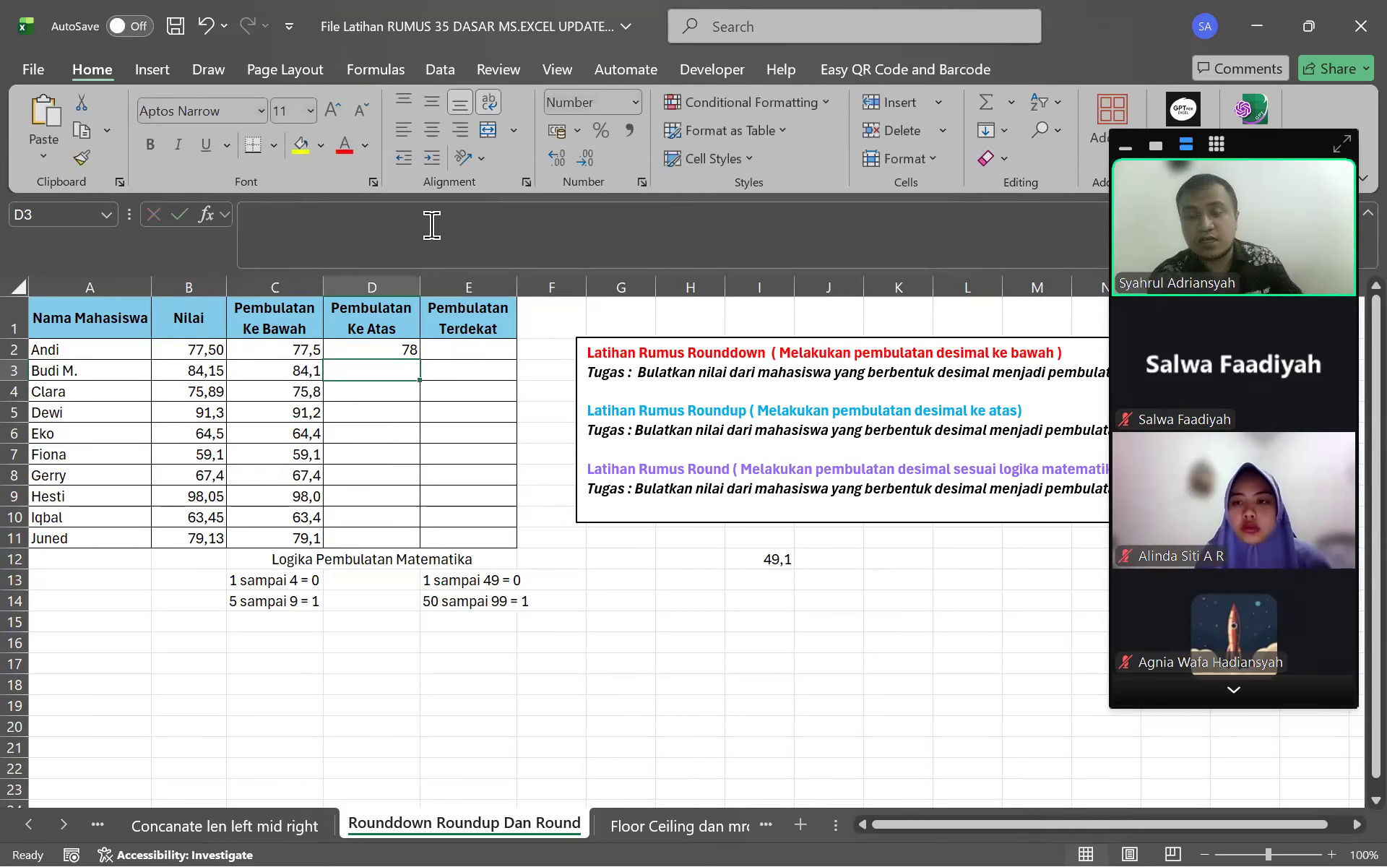
Fill the ROUNDUP formula down to D11 and check each cell from D3 to D11
click(407, 352)
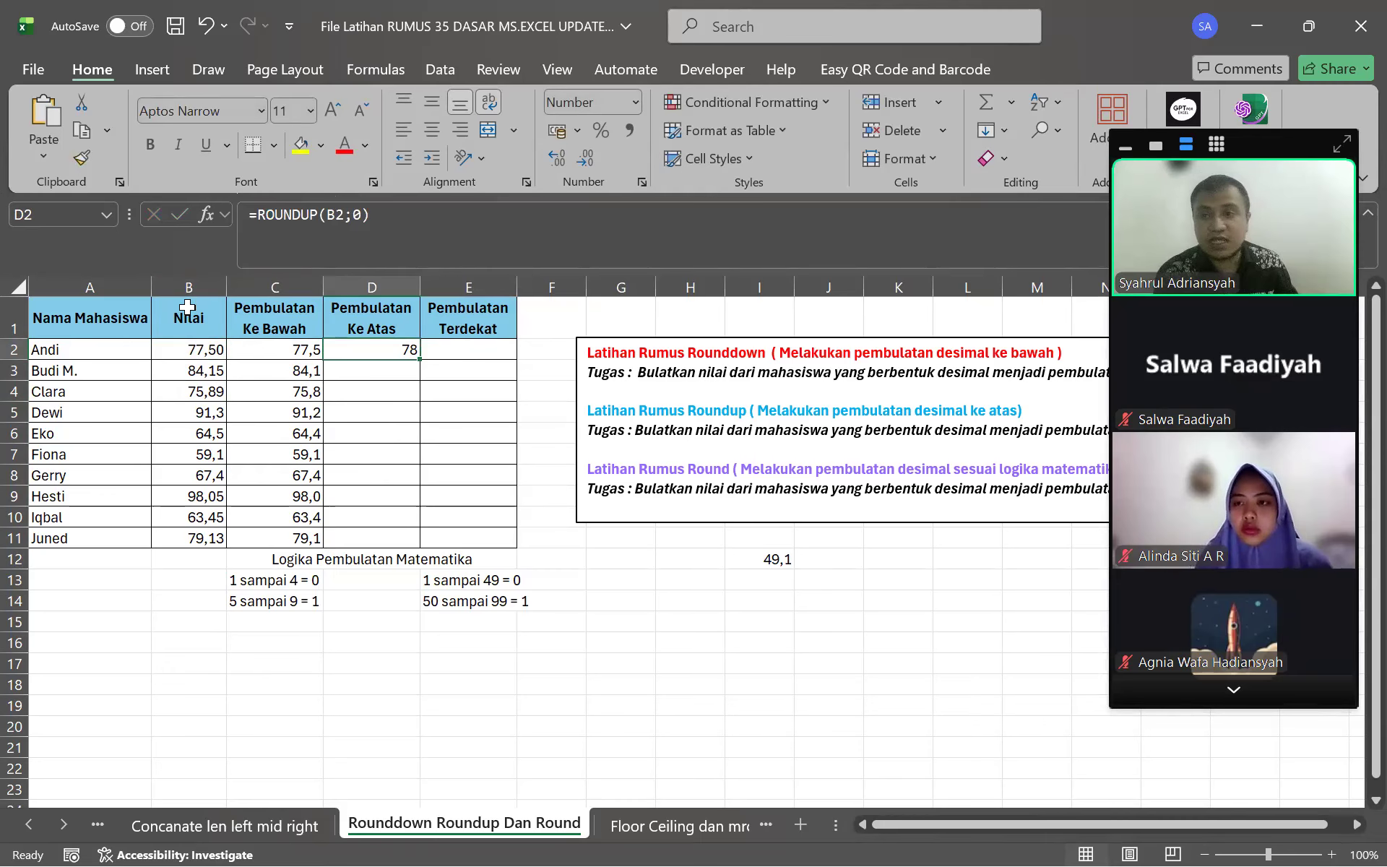
drag(415, 356, 406, 543)
click(396, 375)
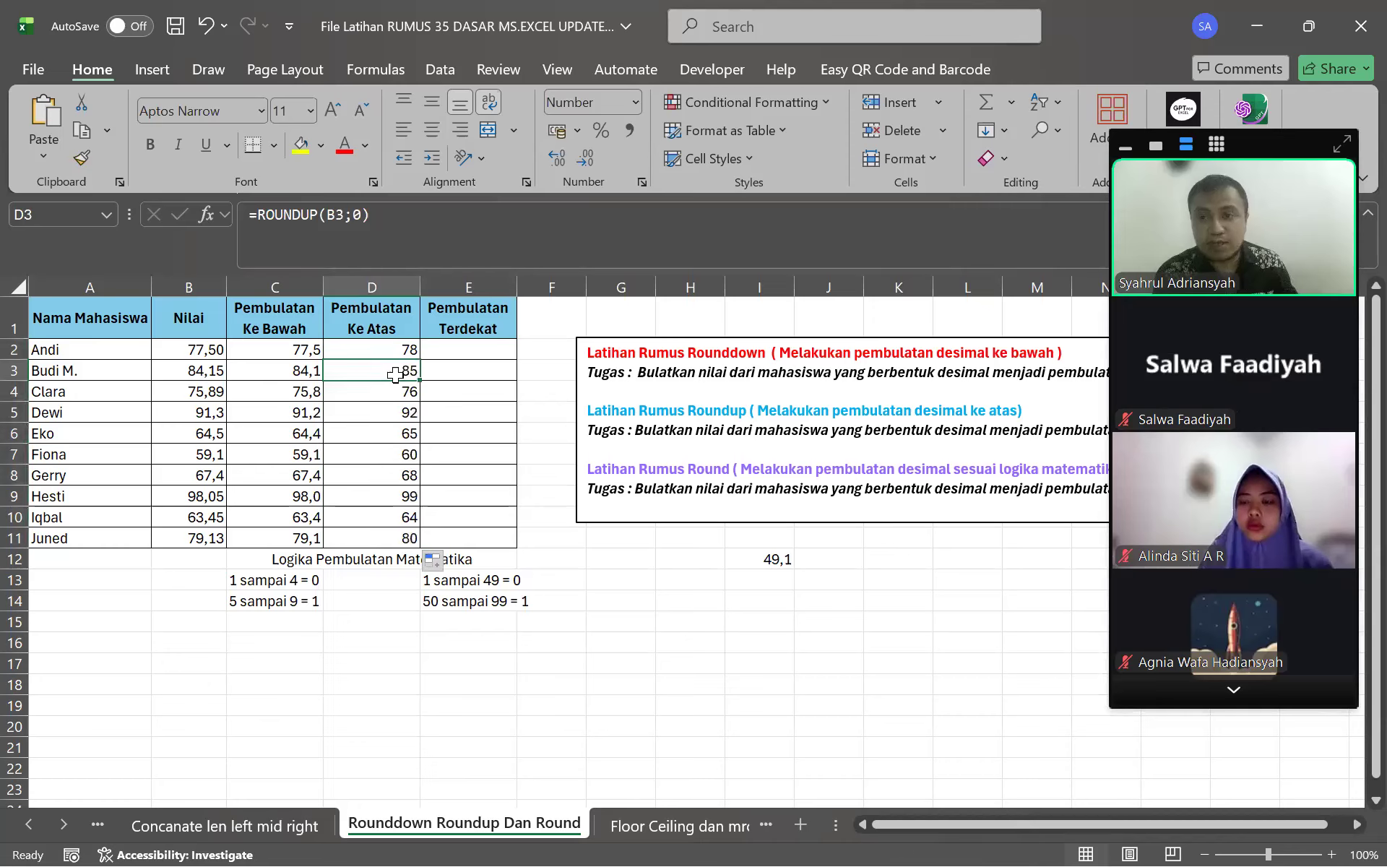
click(349, 398)
click(365, 414)
click(383, 433)
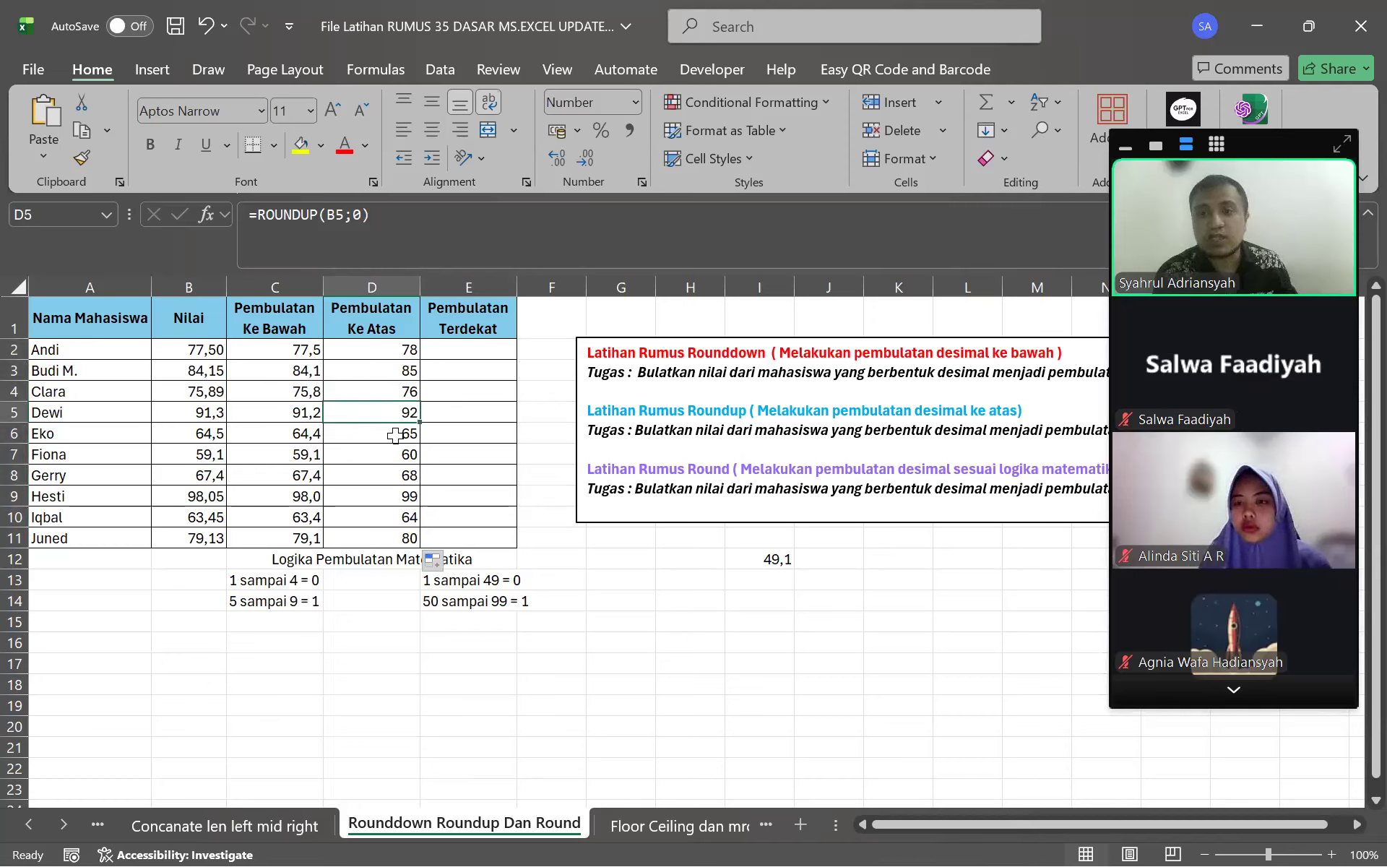
click(391, 457)
click(379, 472)
click(385, 494)
click(384, 514)
click(378, 539)
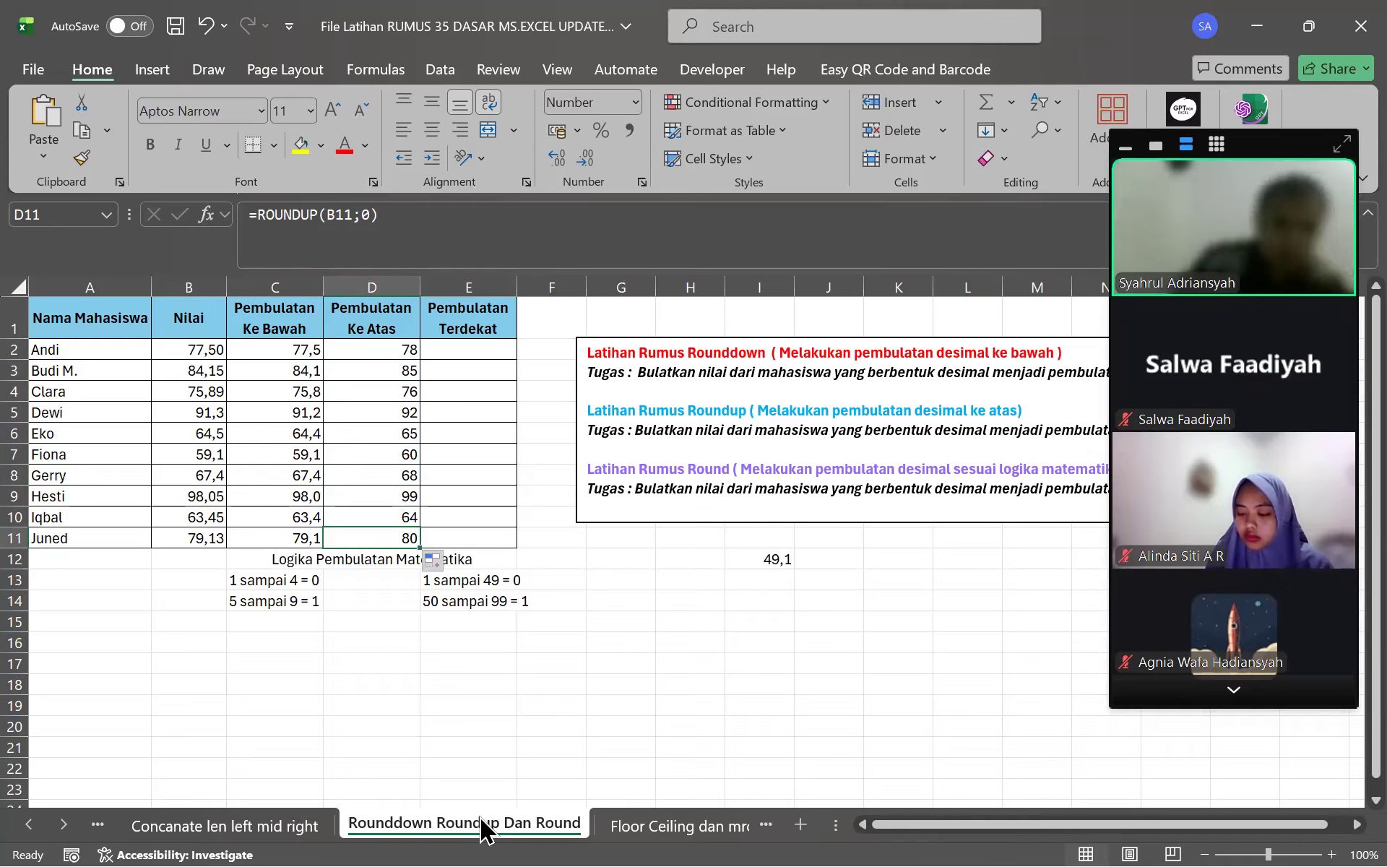
click(542, 641)
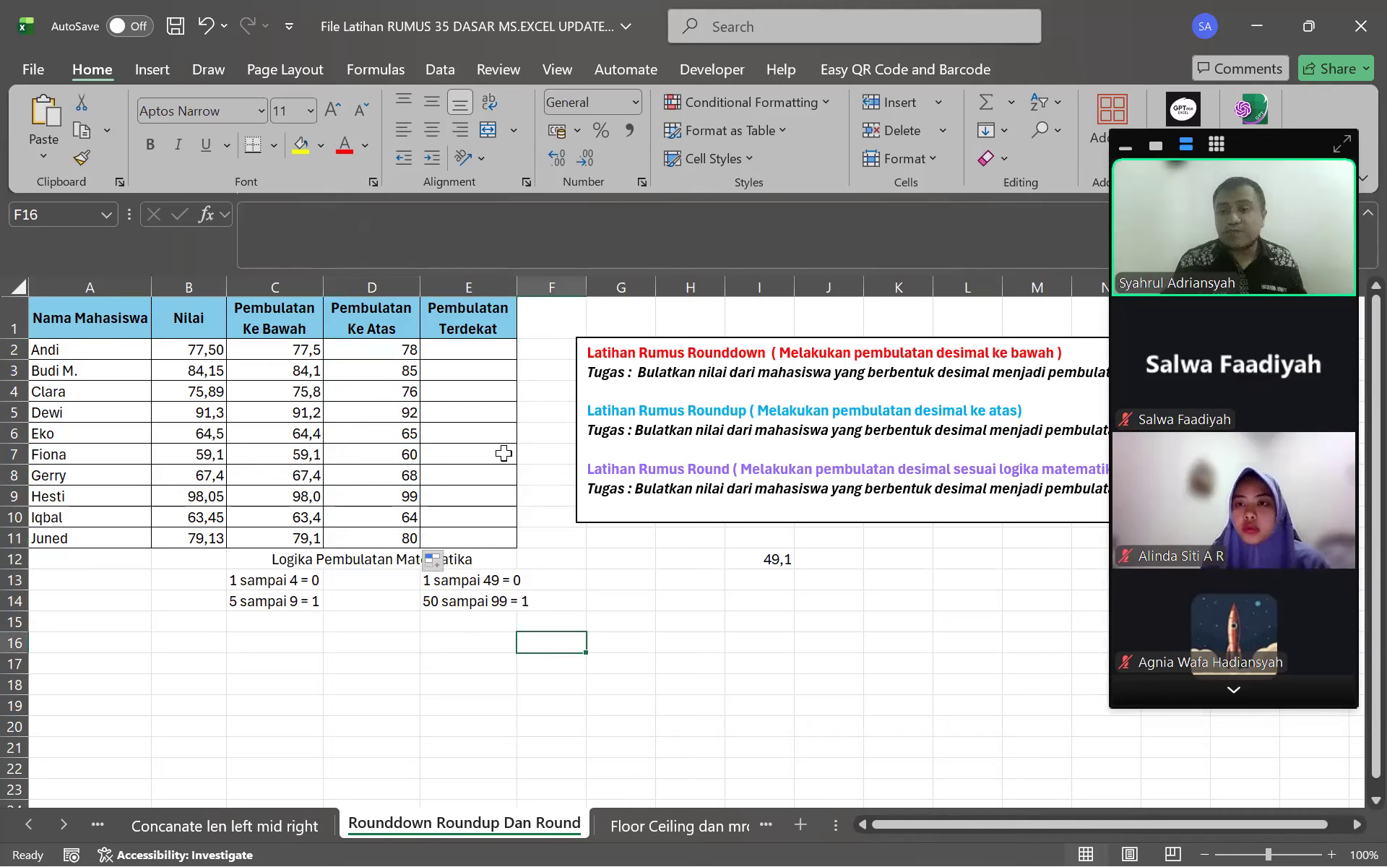
click(607, 581)
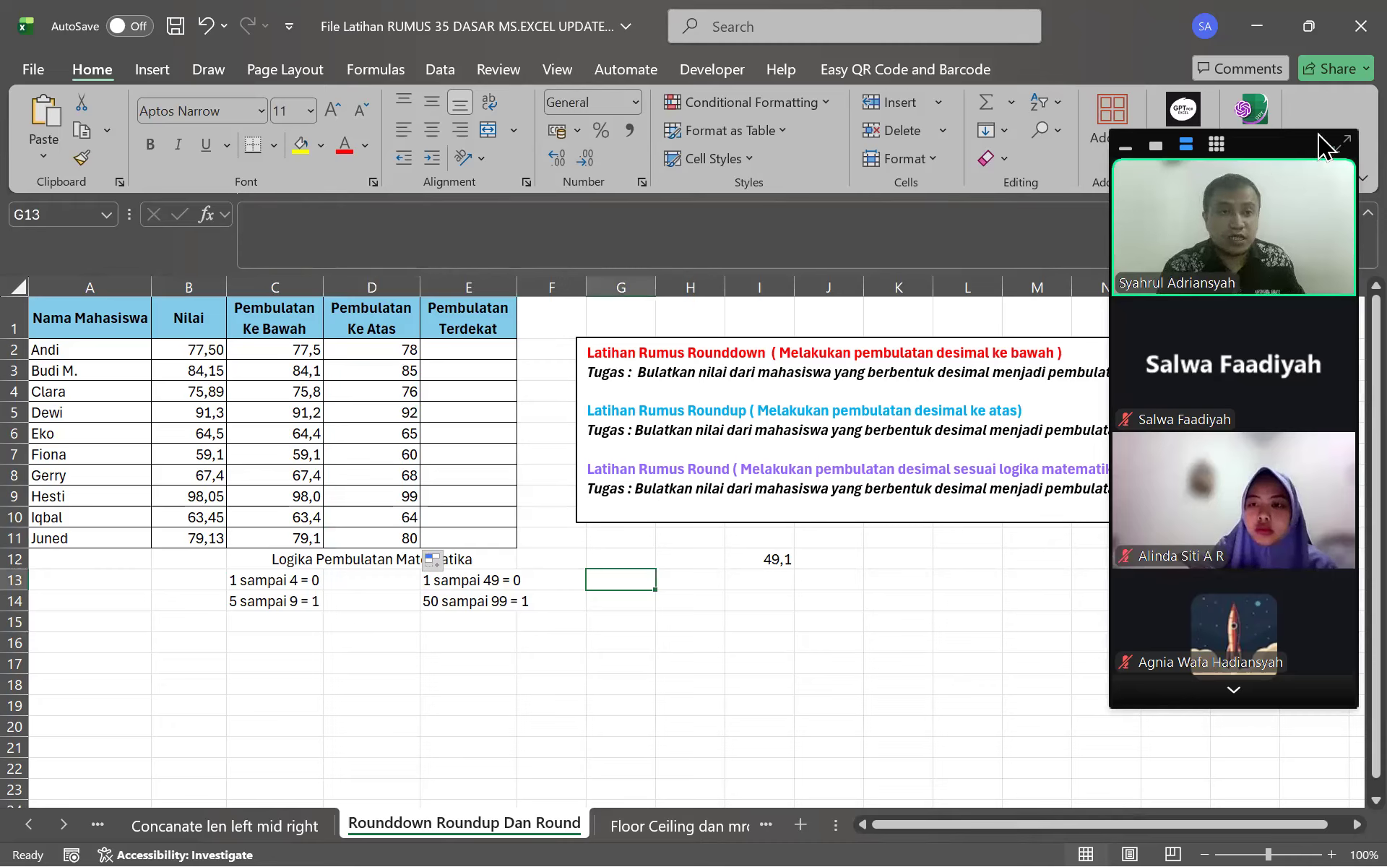
drag(1289, 137, 1302, 125)
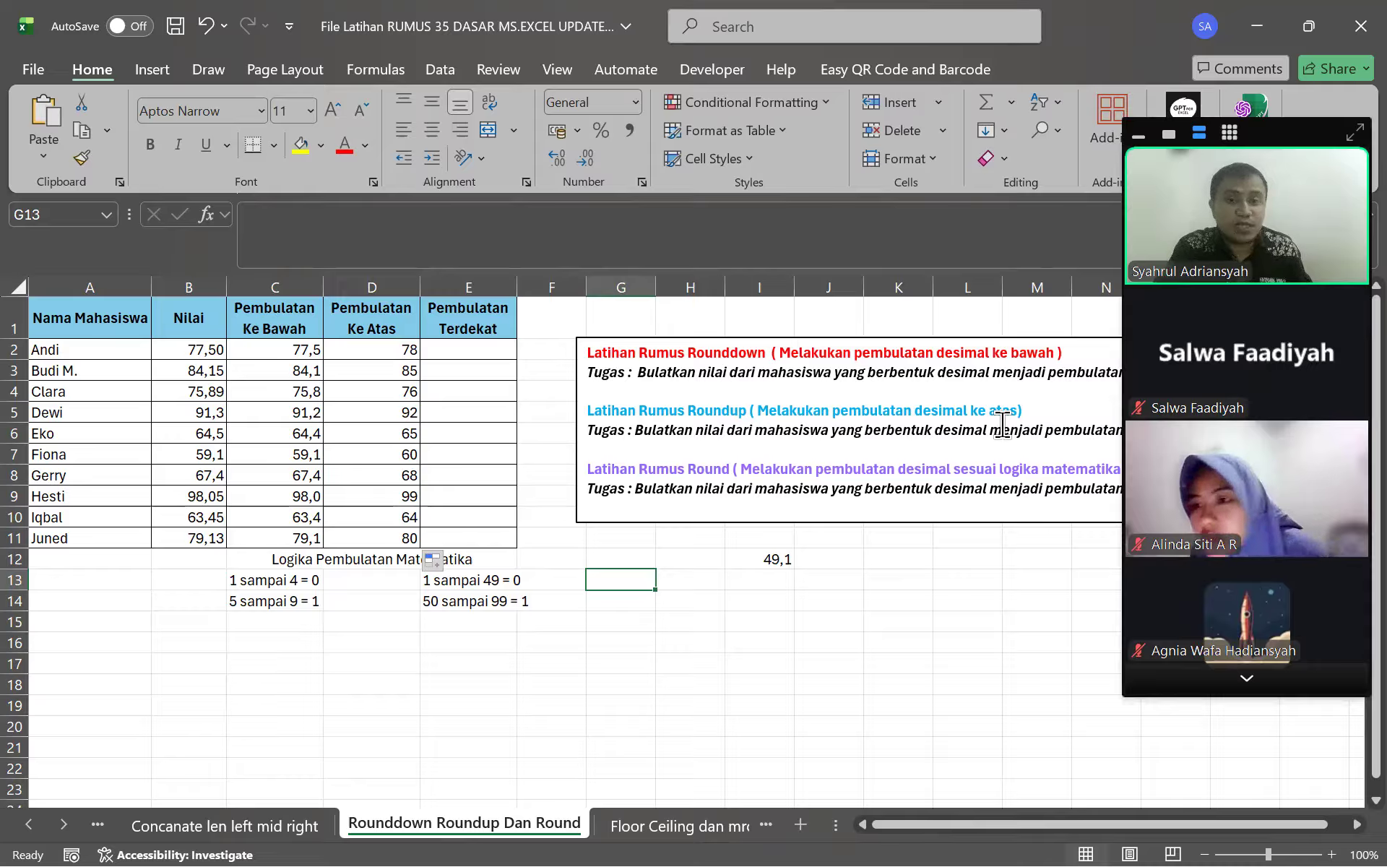
drag(286, 578, 506, 609)
click(340, 643)
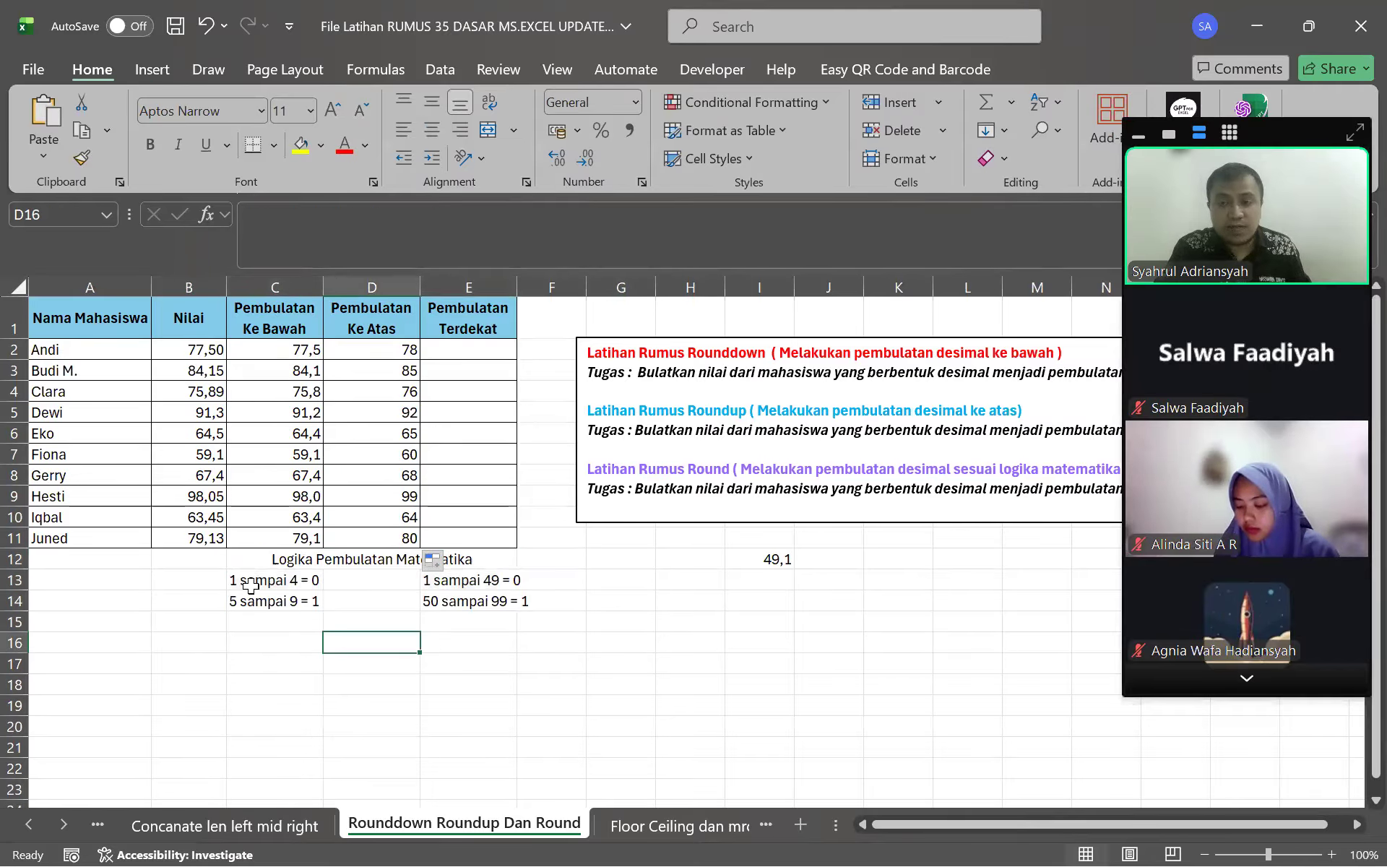
click(244, 583)
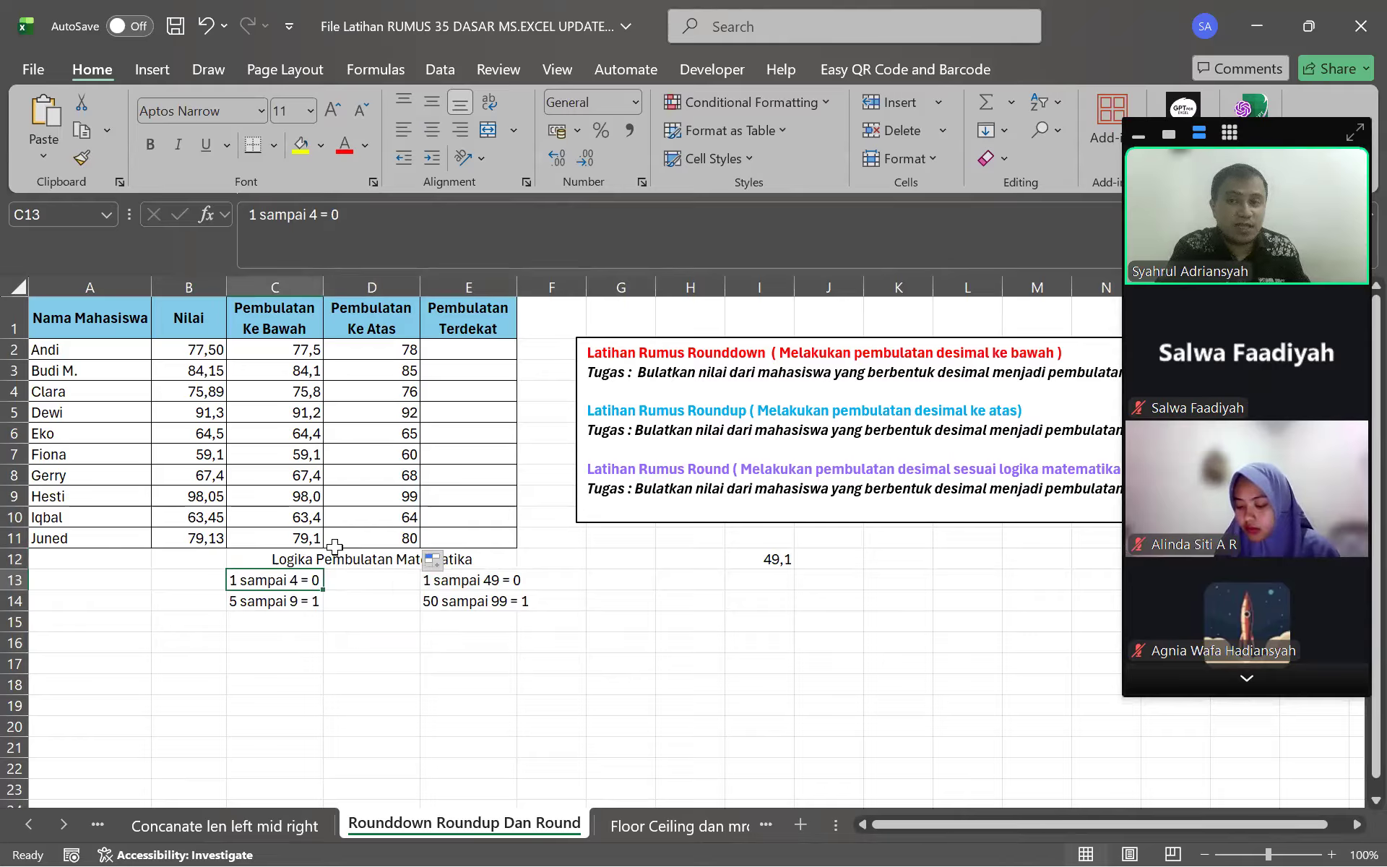
click(214, 354)
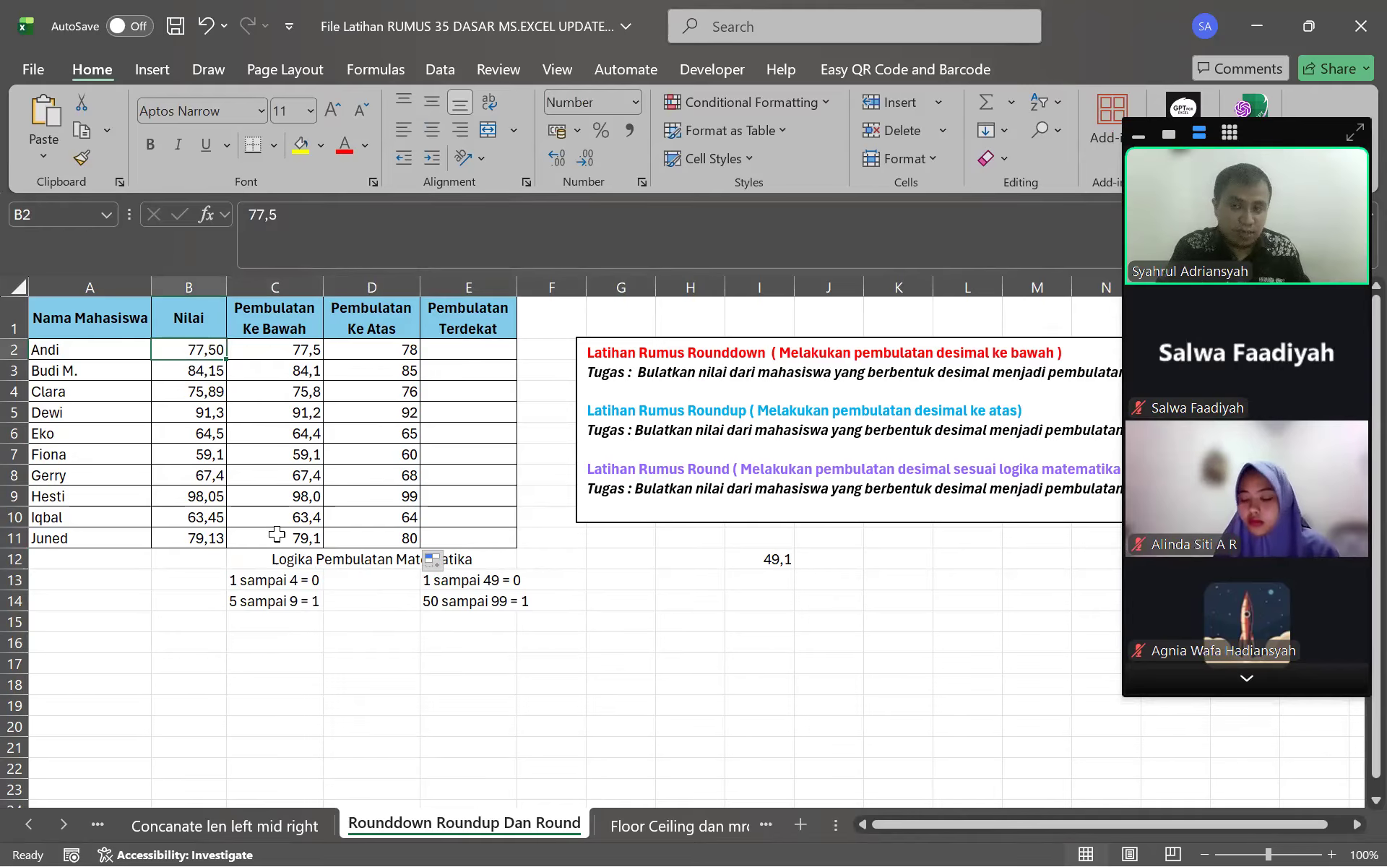
click(199, 453)
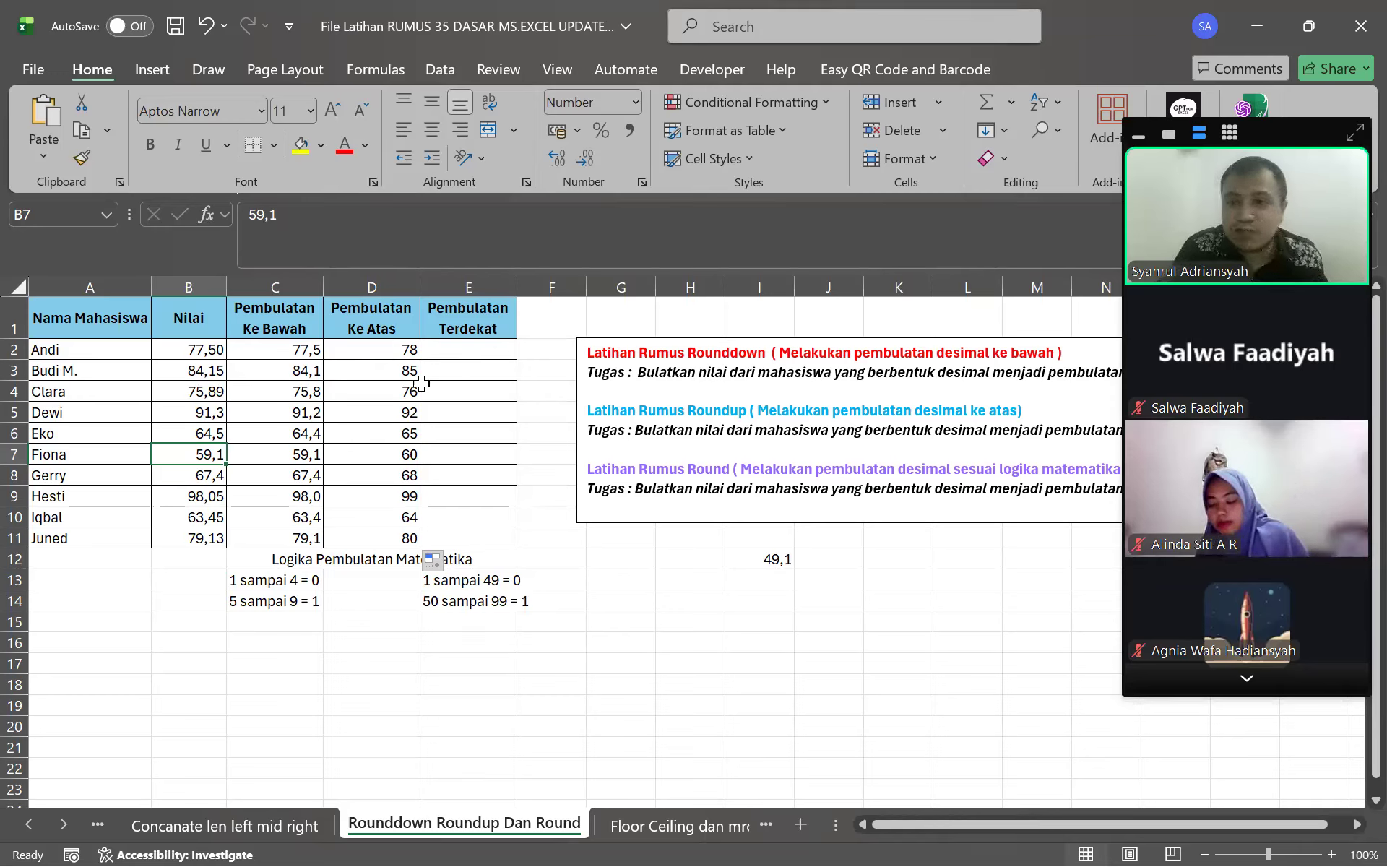
click(356, 372)
click(291, 352)
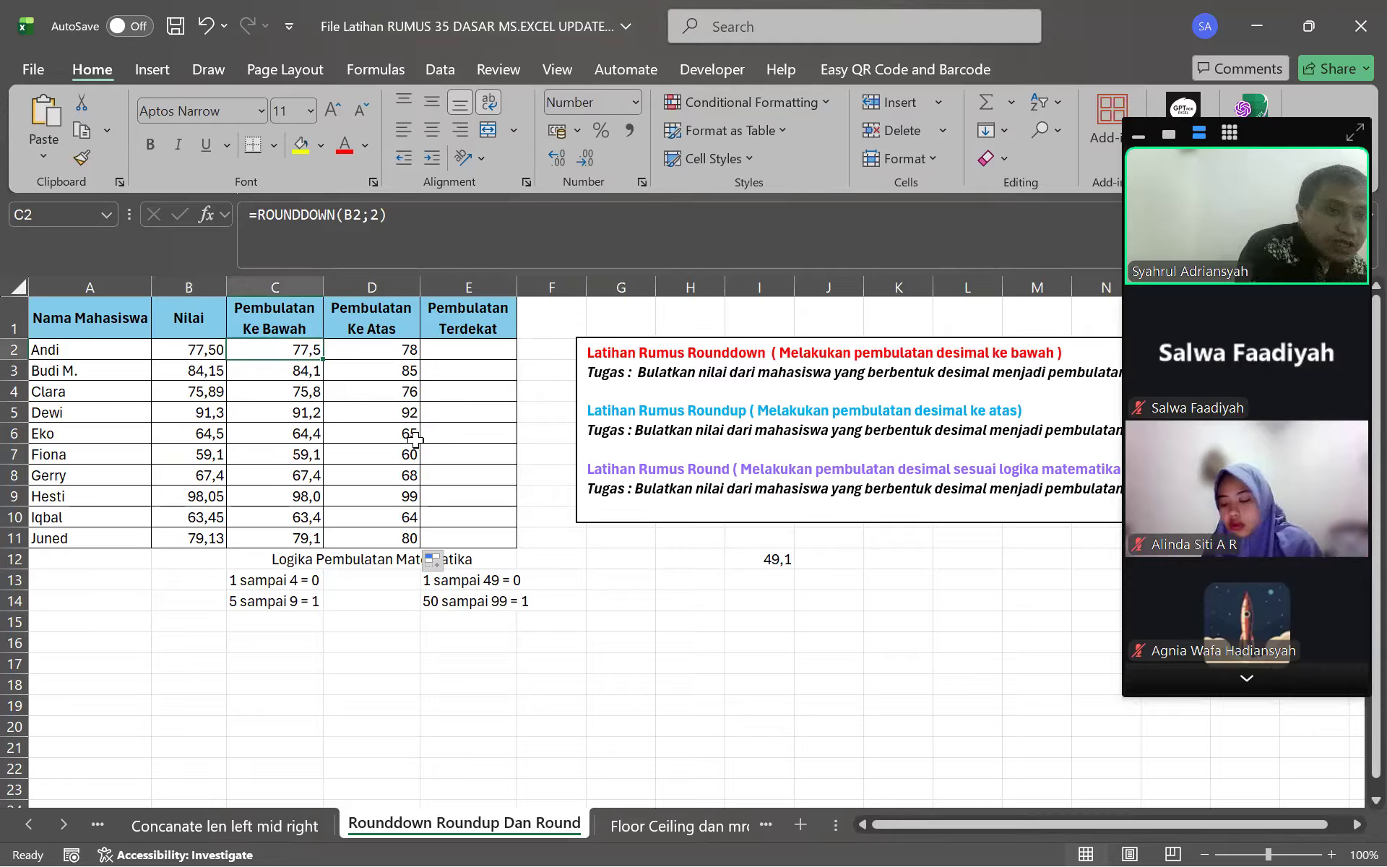
click(252, 16)
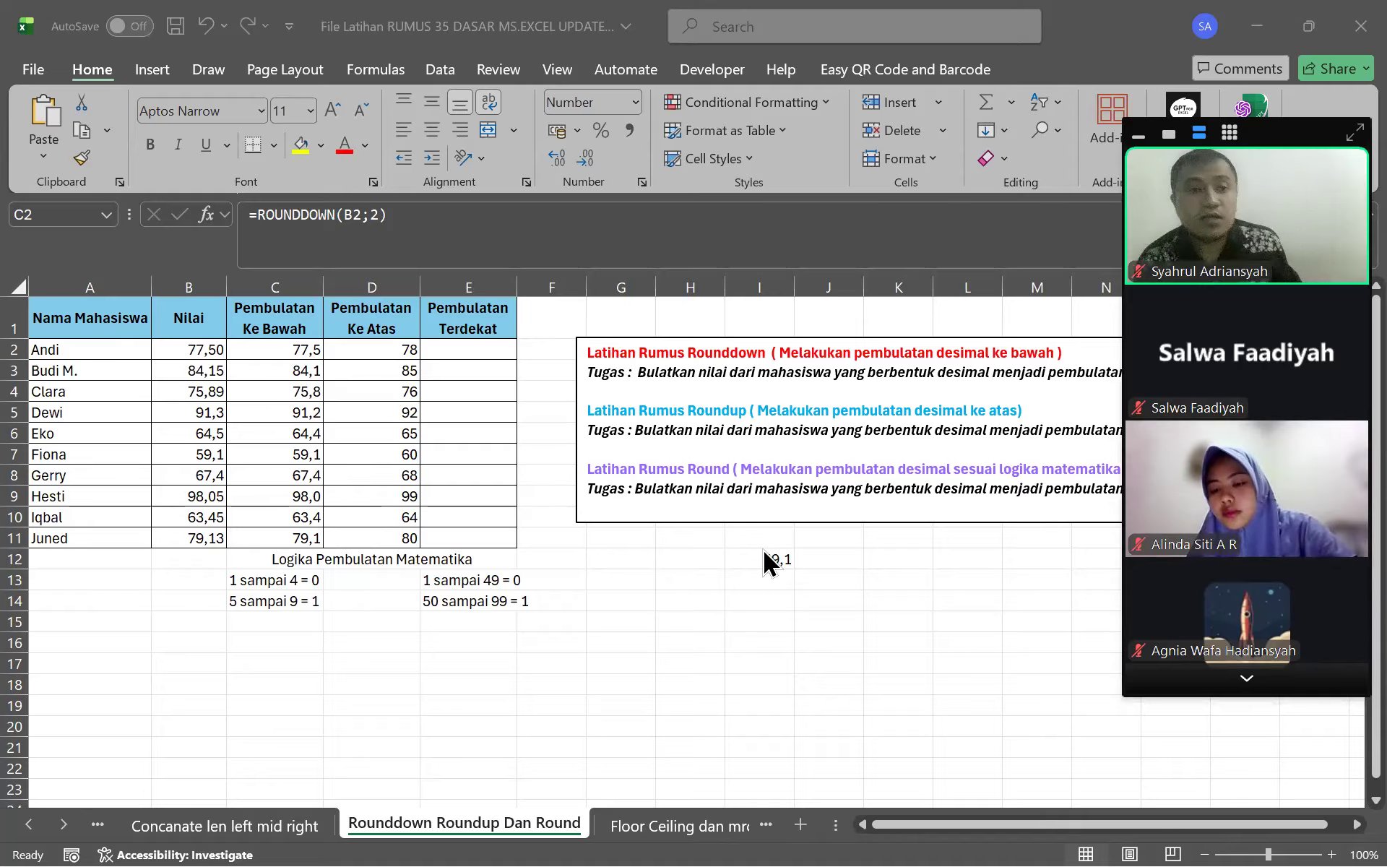
click(620, 651)
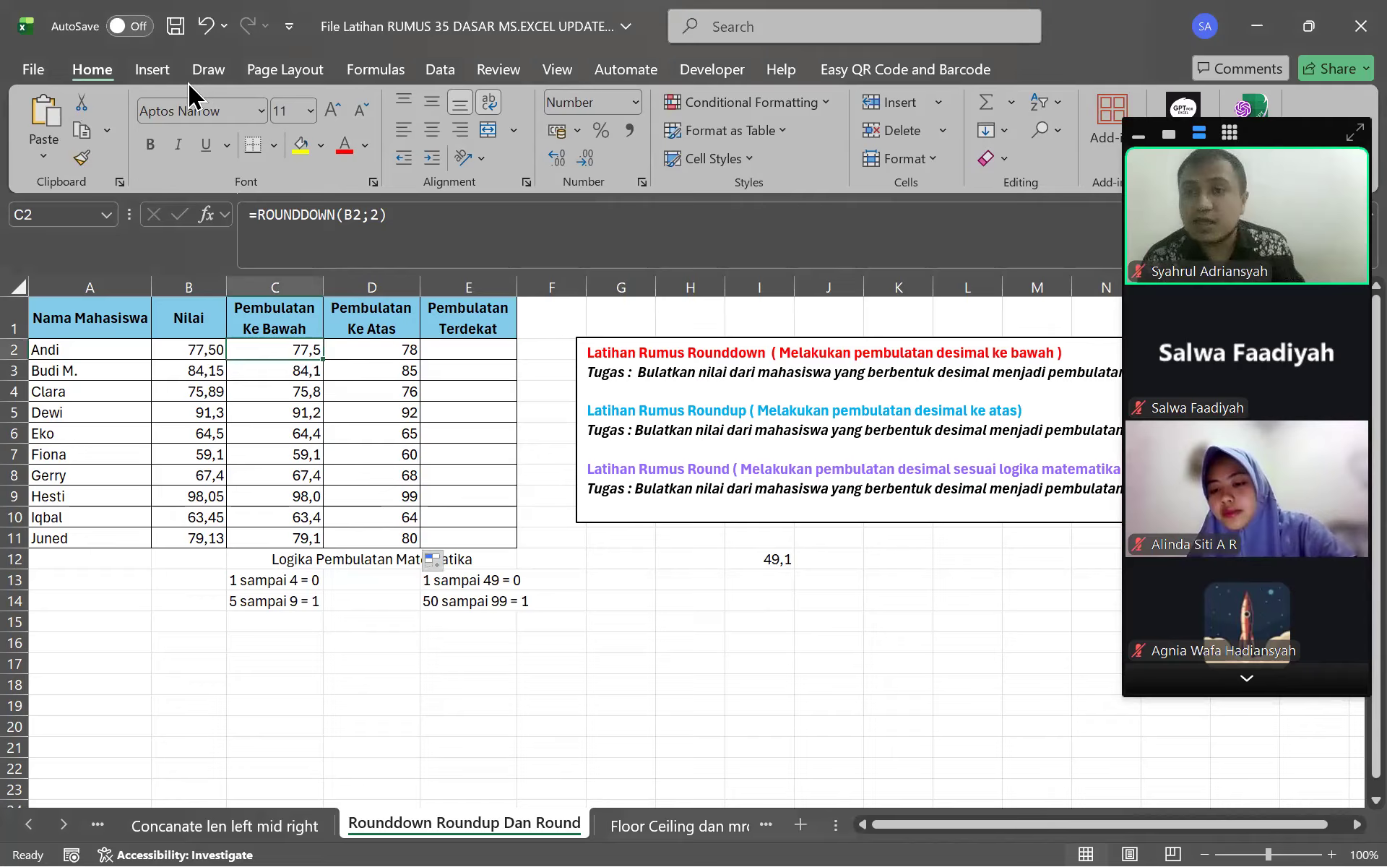
click(42, 41)
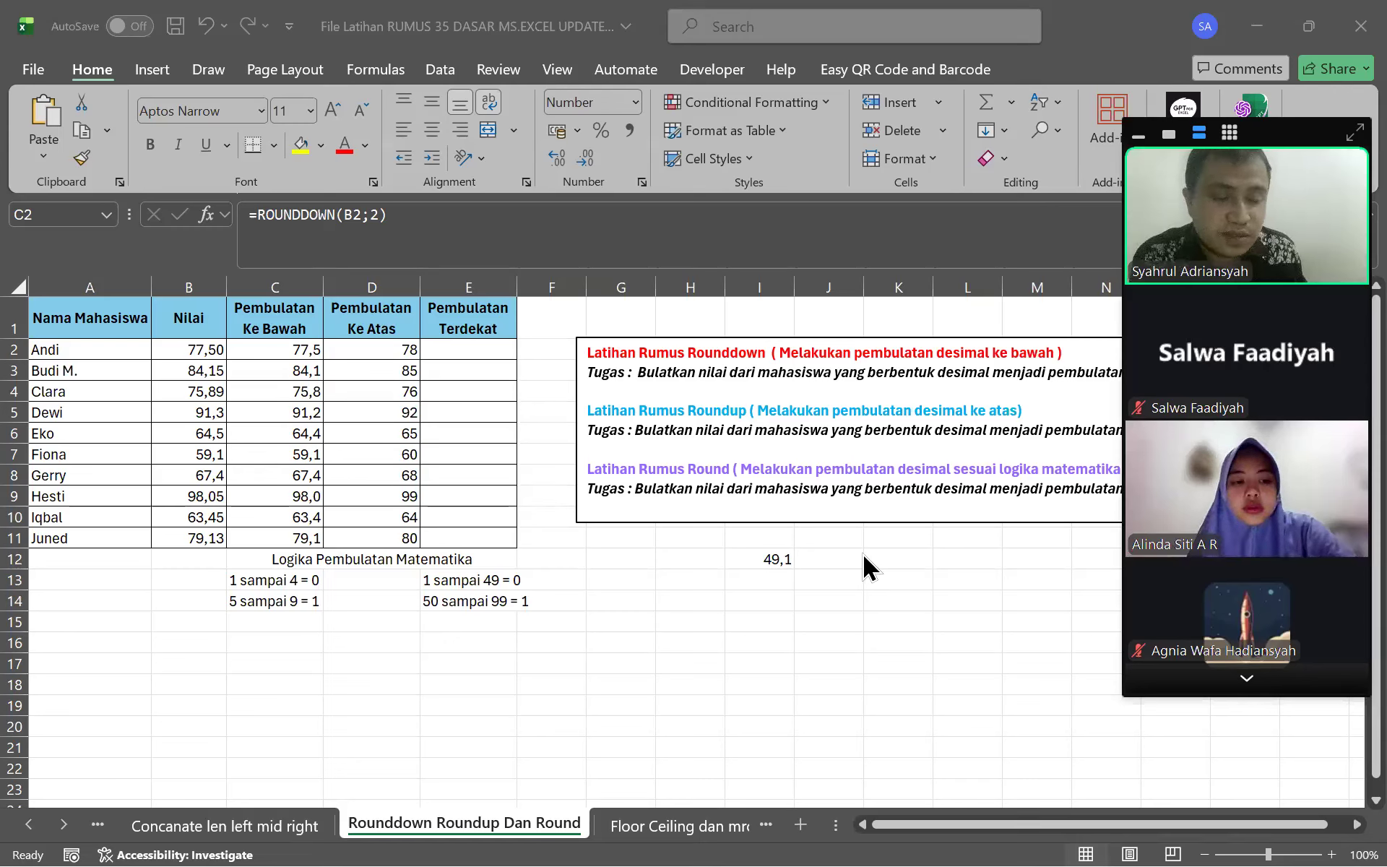
click(769, 567)
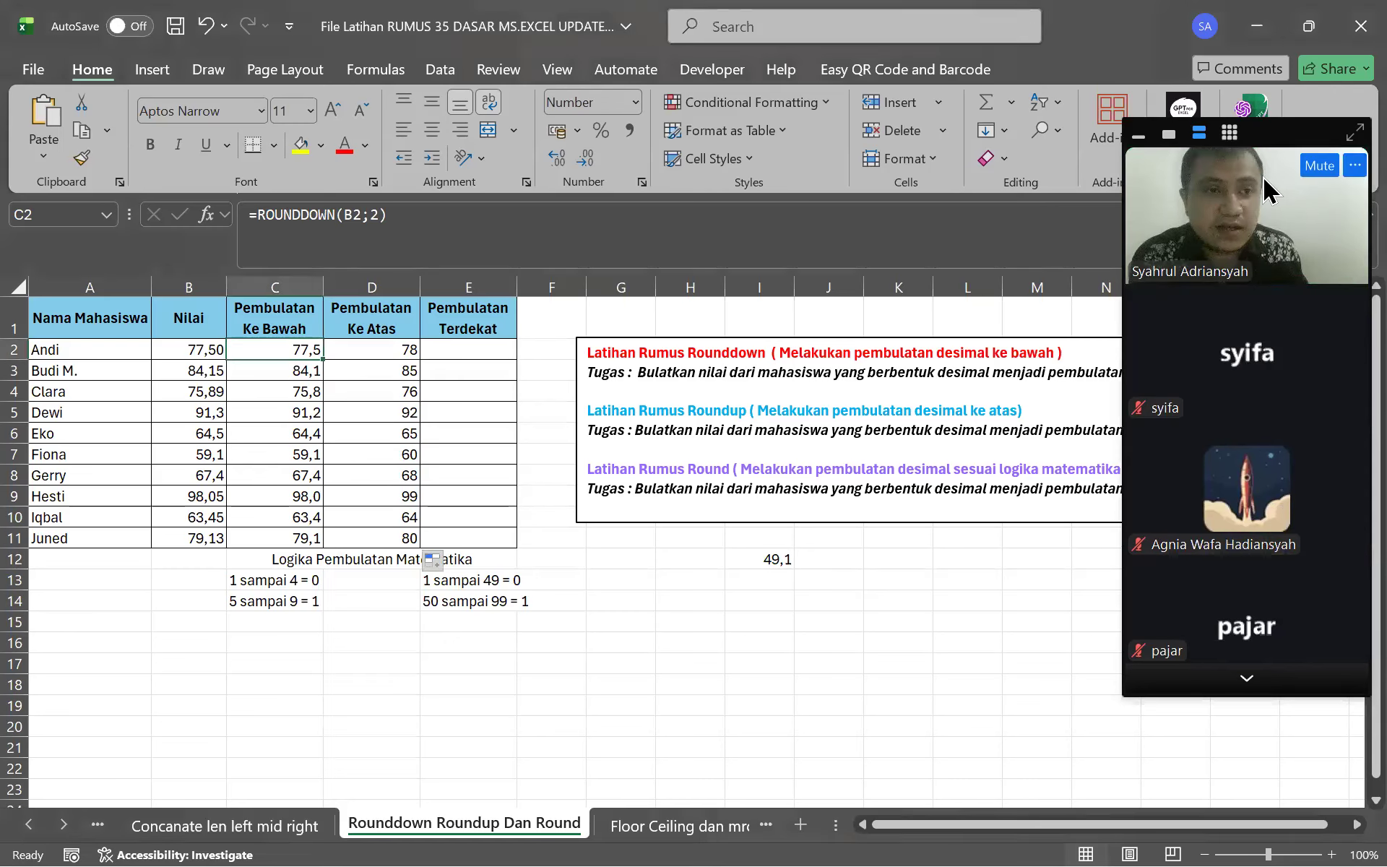
click(1253, 689)
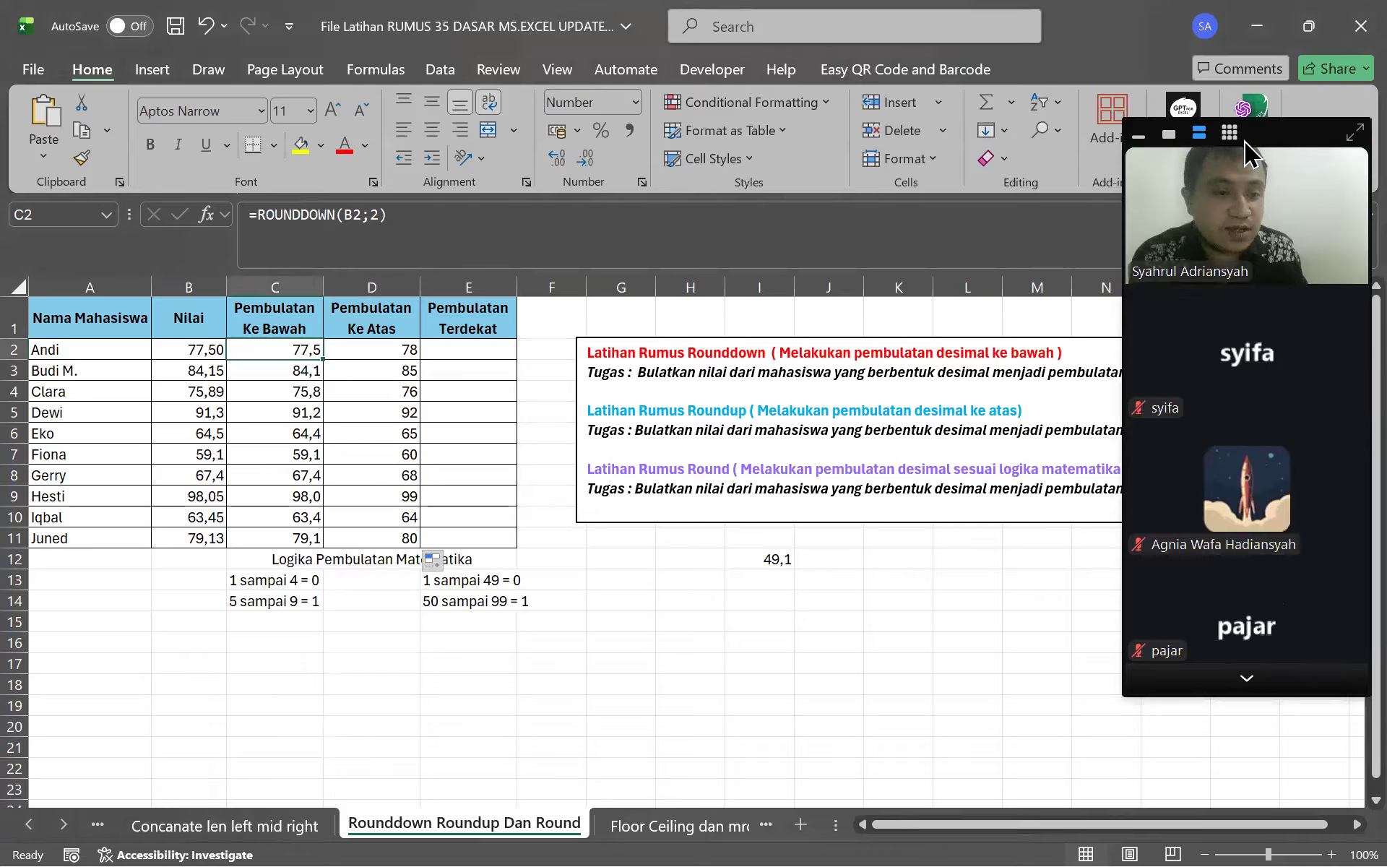
click(1253, 179)
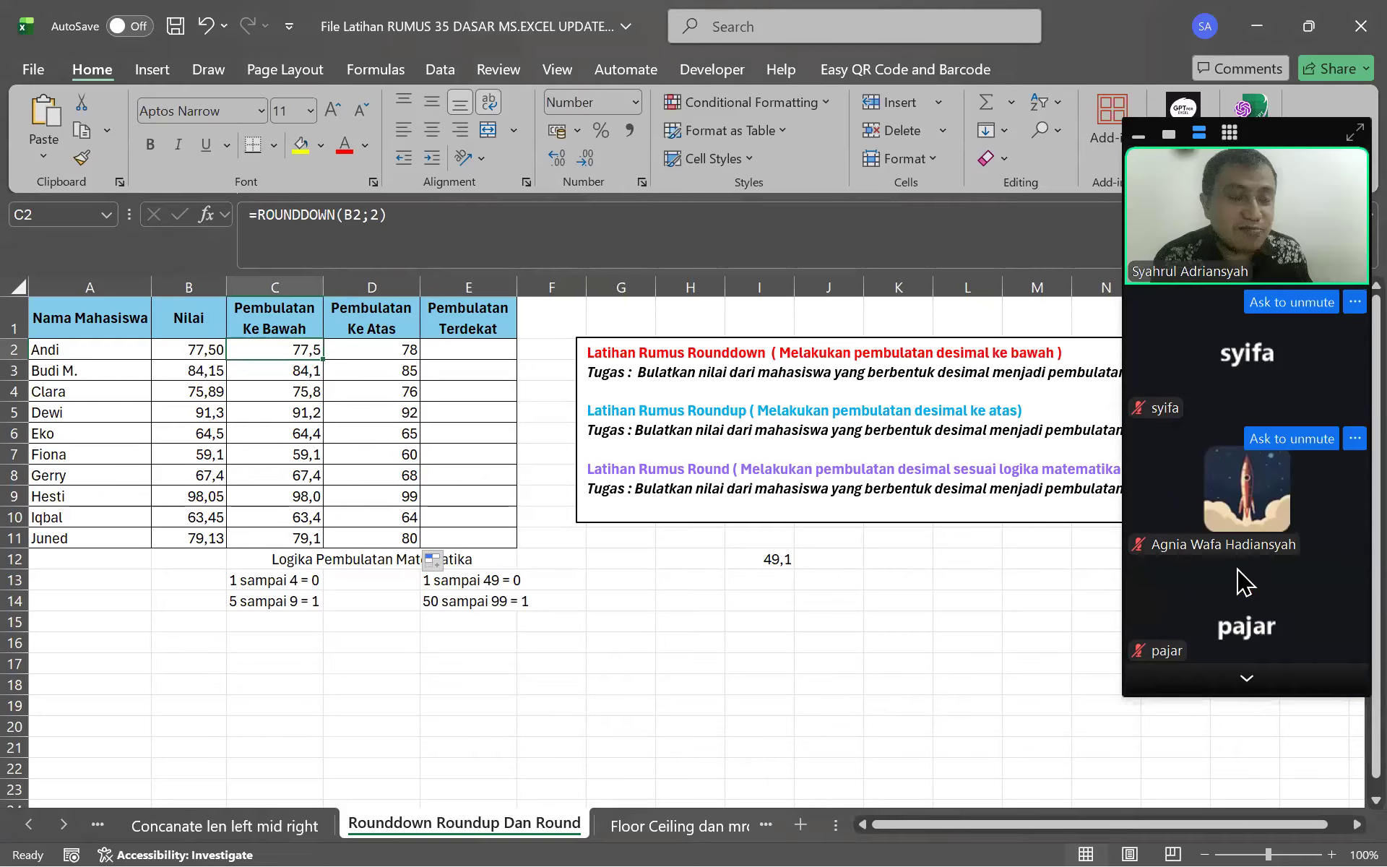
click(1241, 676)
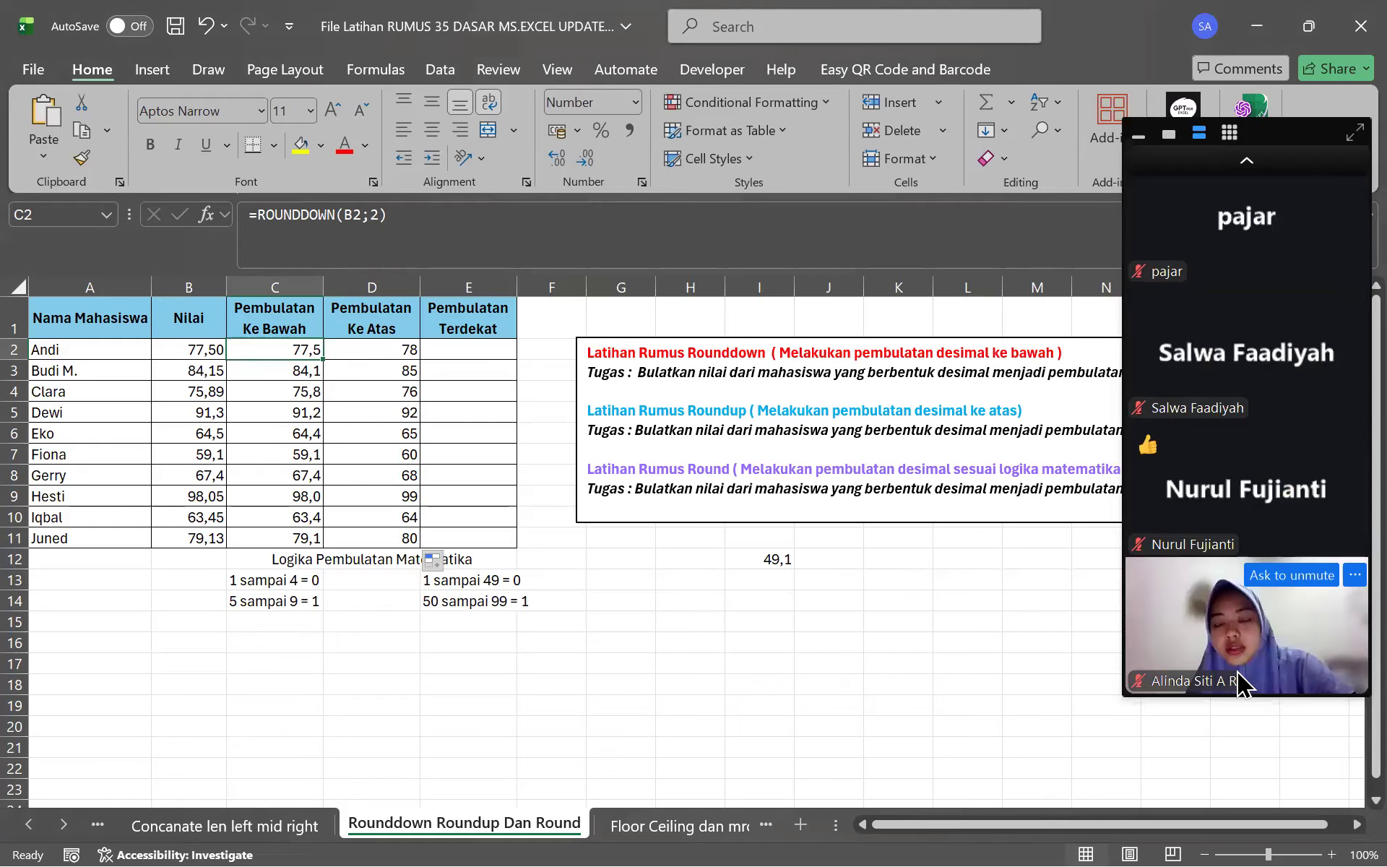
click(628, 659)
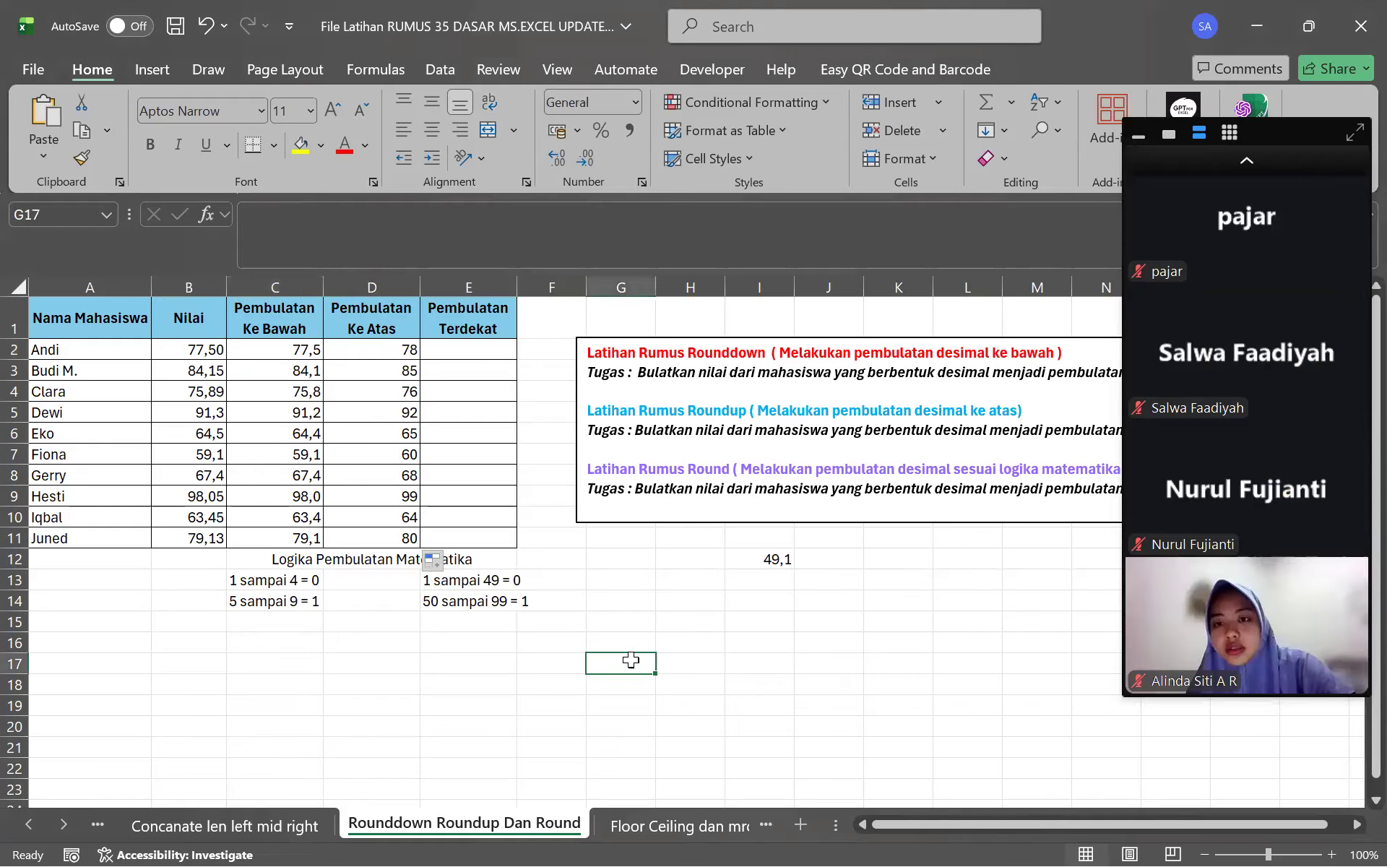
click(441, 350)
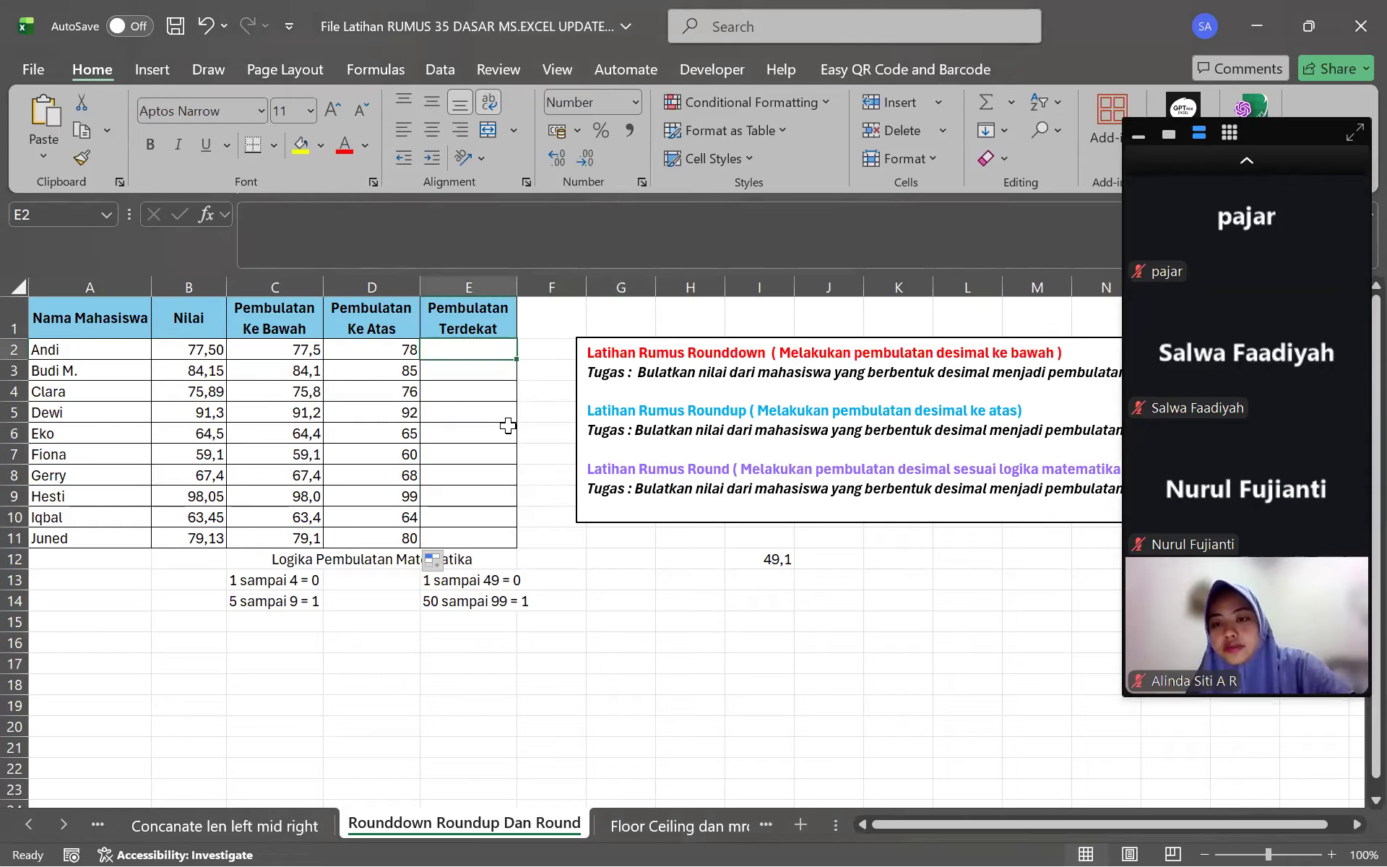
click(1278, 160)
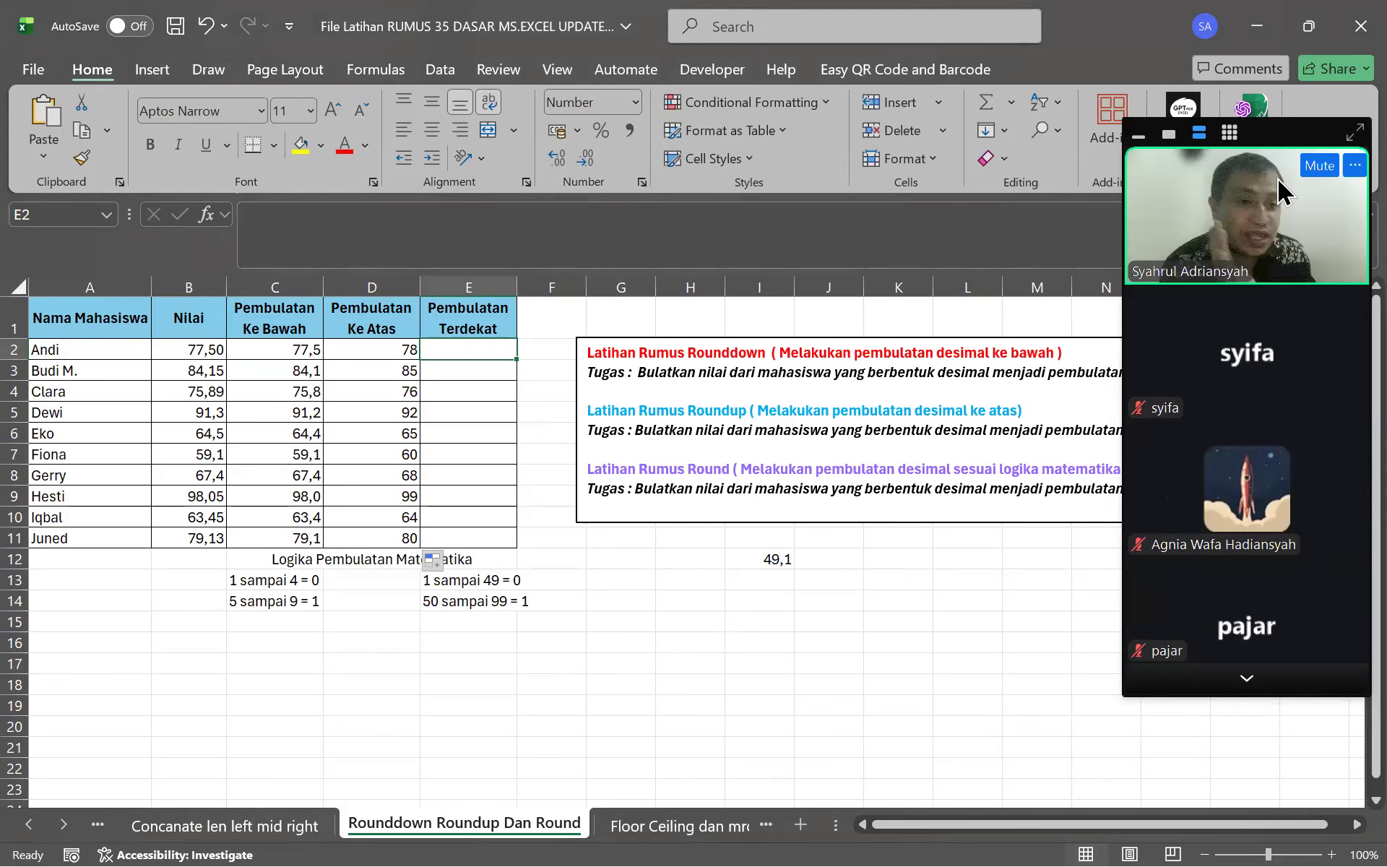
click(1237, 686)
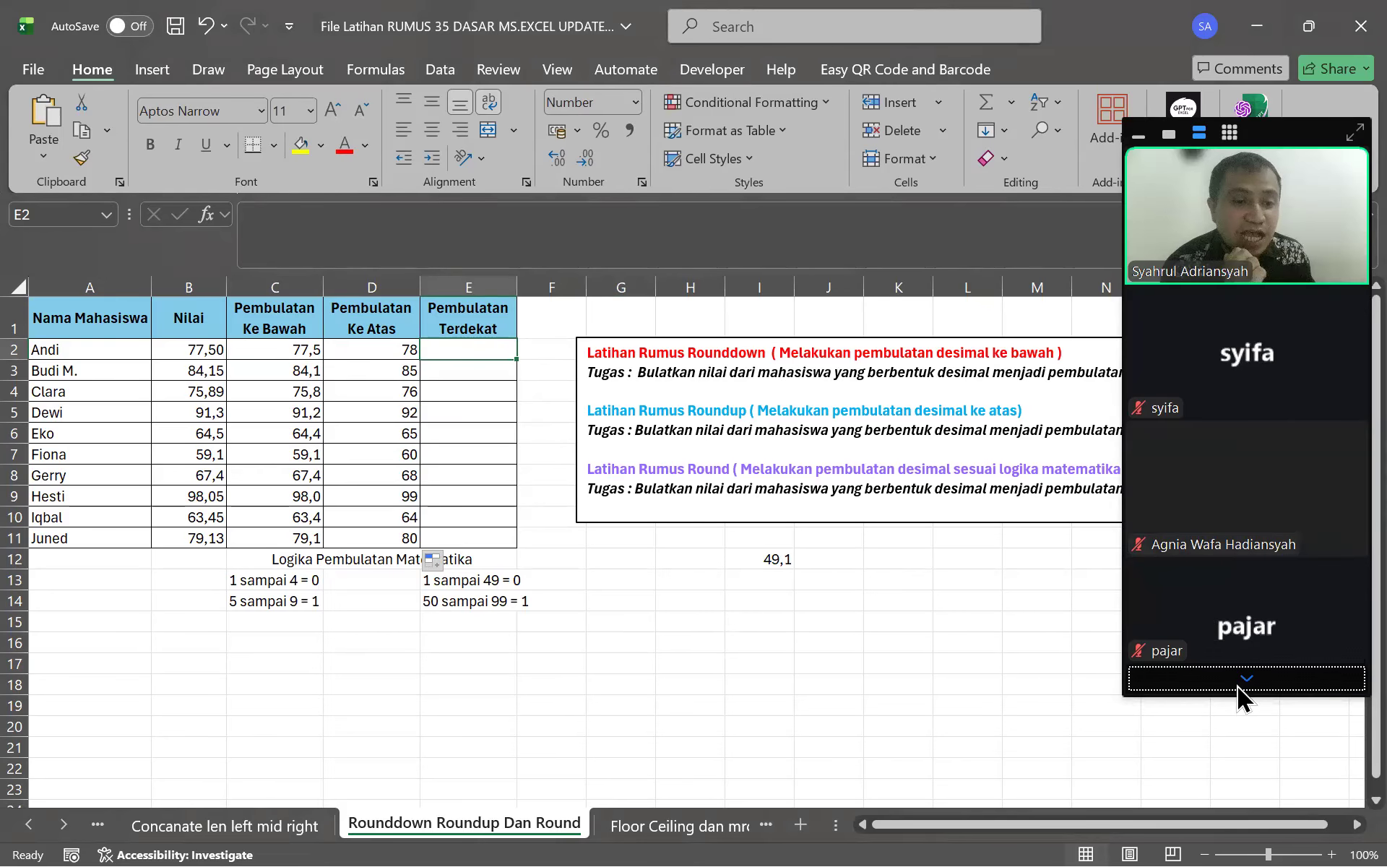
click(1280, 159)
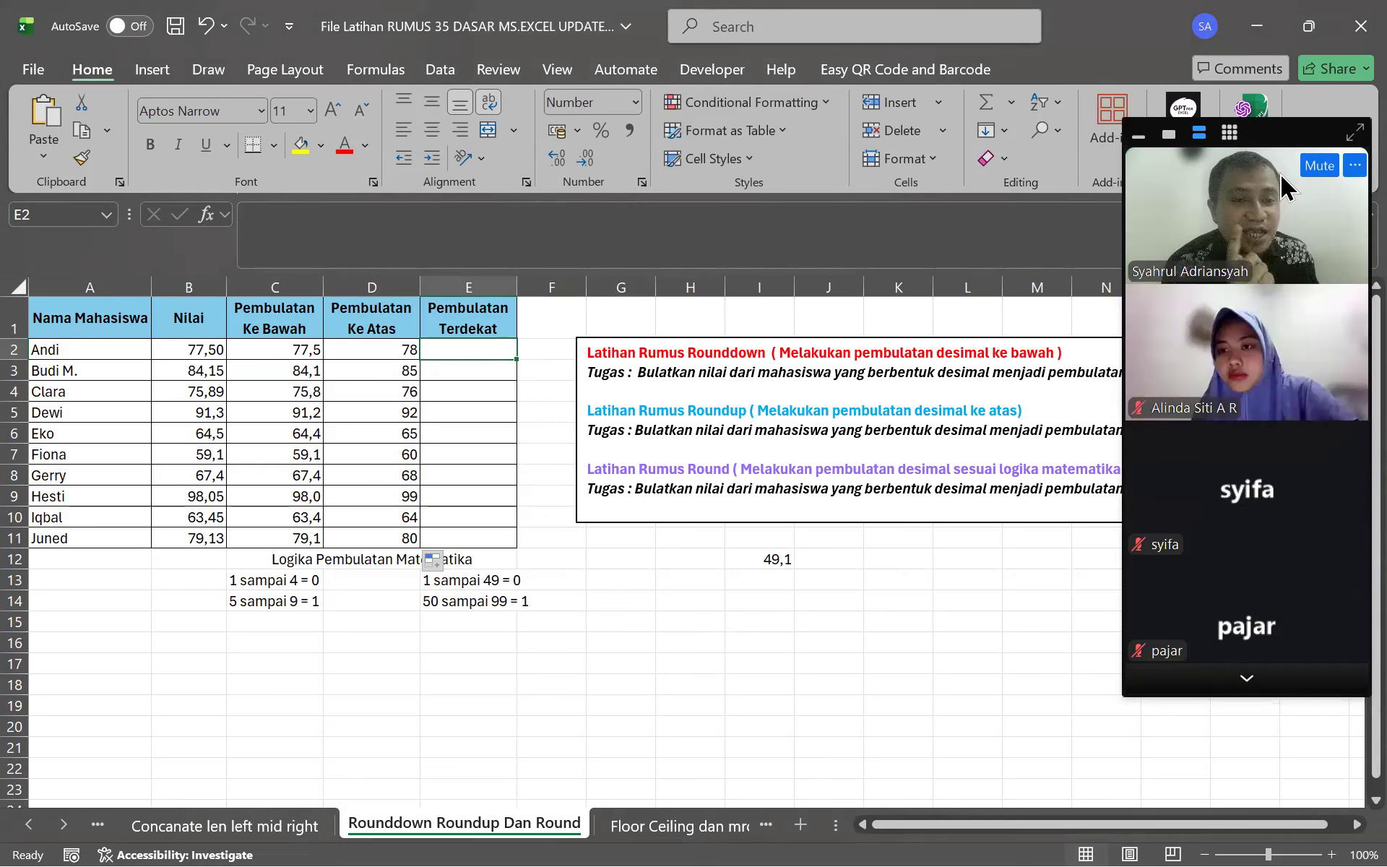
click(1241, 679)
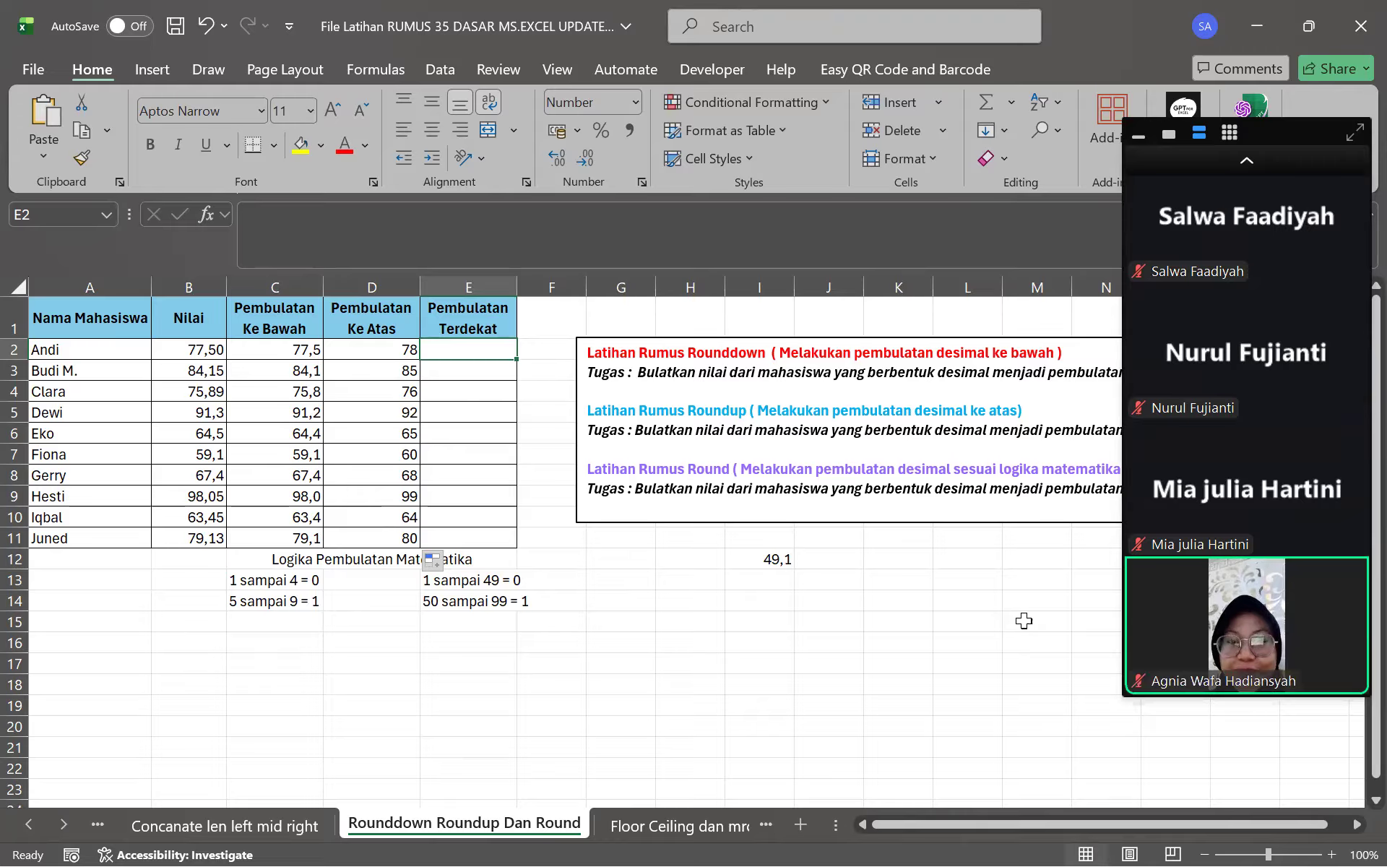
click(1247, 163)
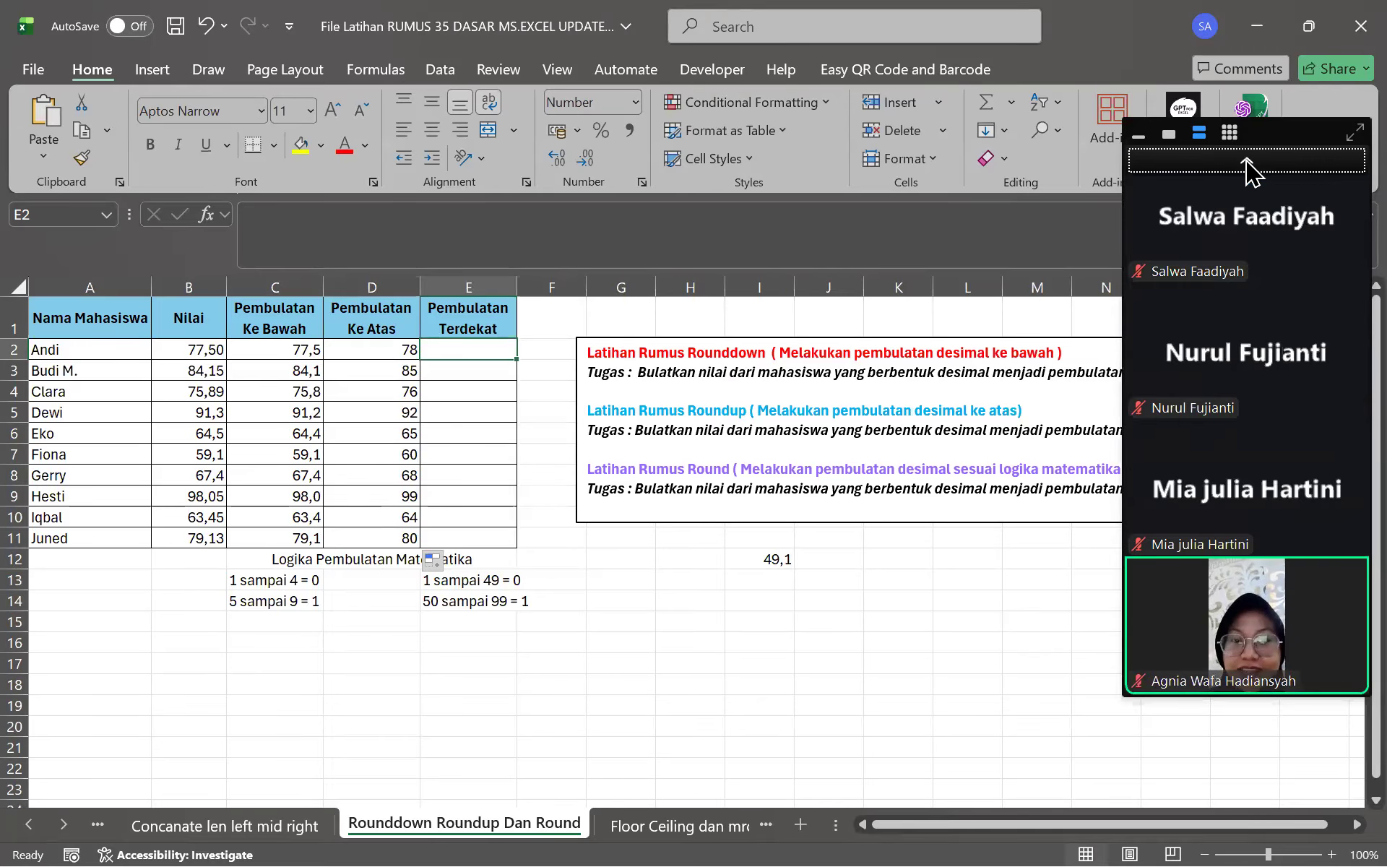
click(1248, 163)
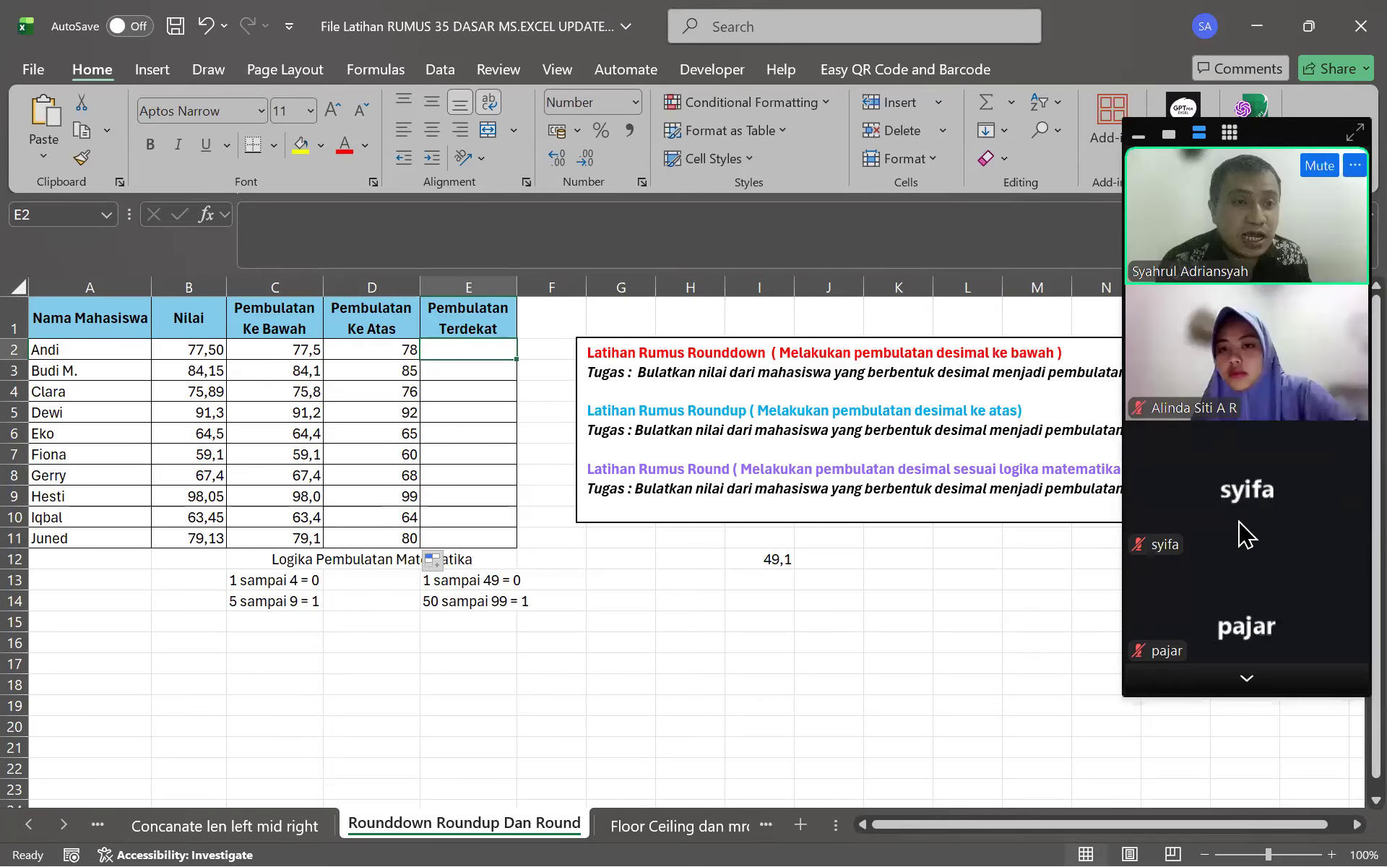
click(1250, 694)
click(1237, 164)
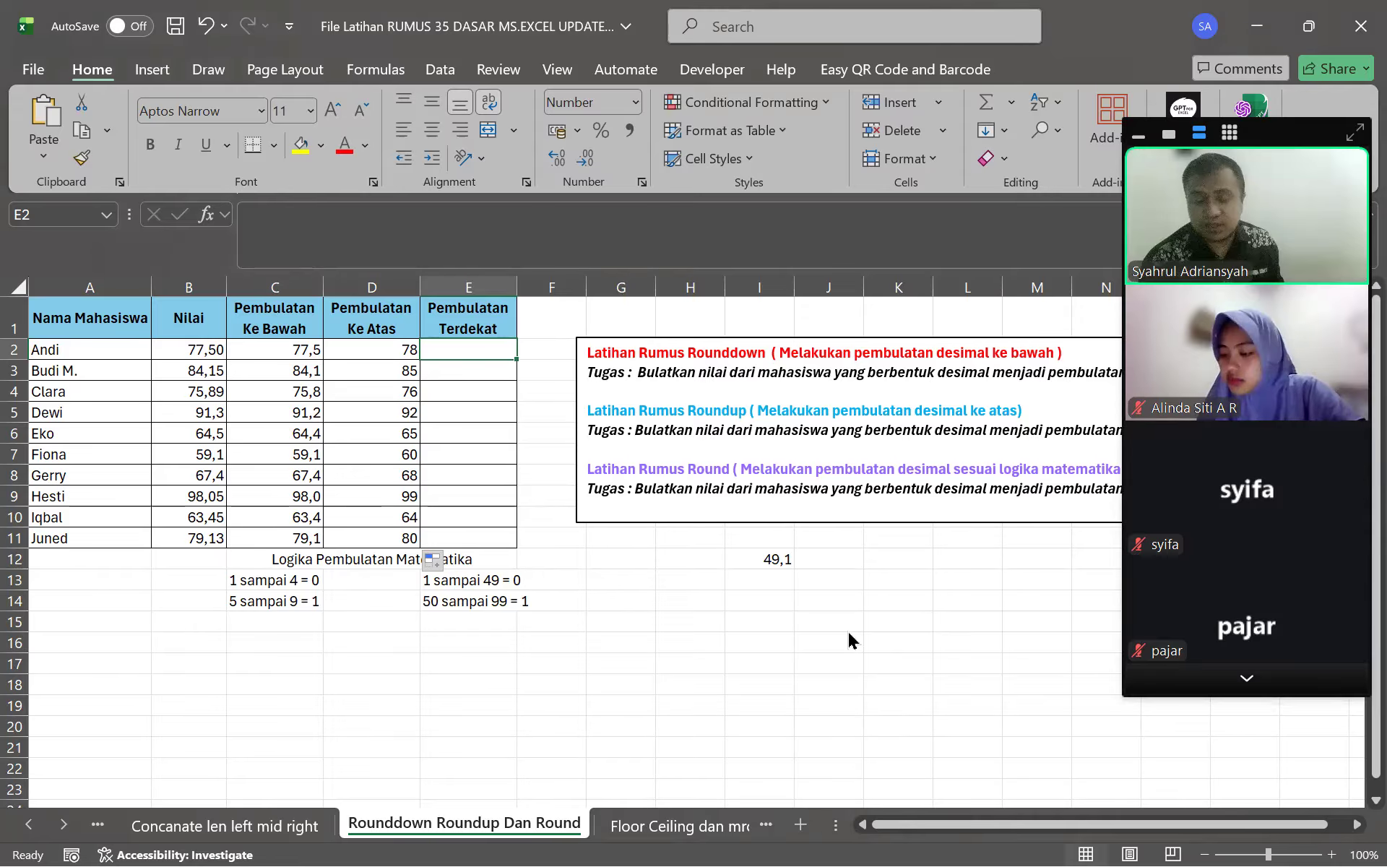
key(super)
Switch to Chrome, look through the chats and open tabs, then open a new tab
click(846, 824)
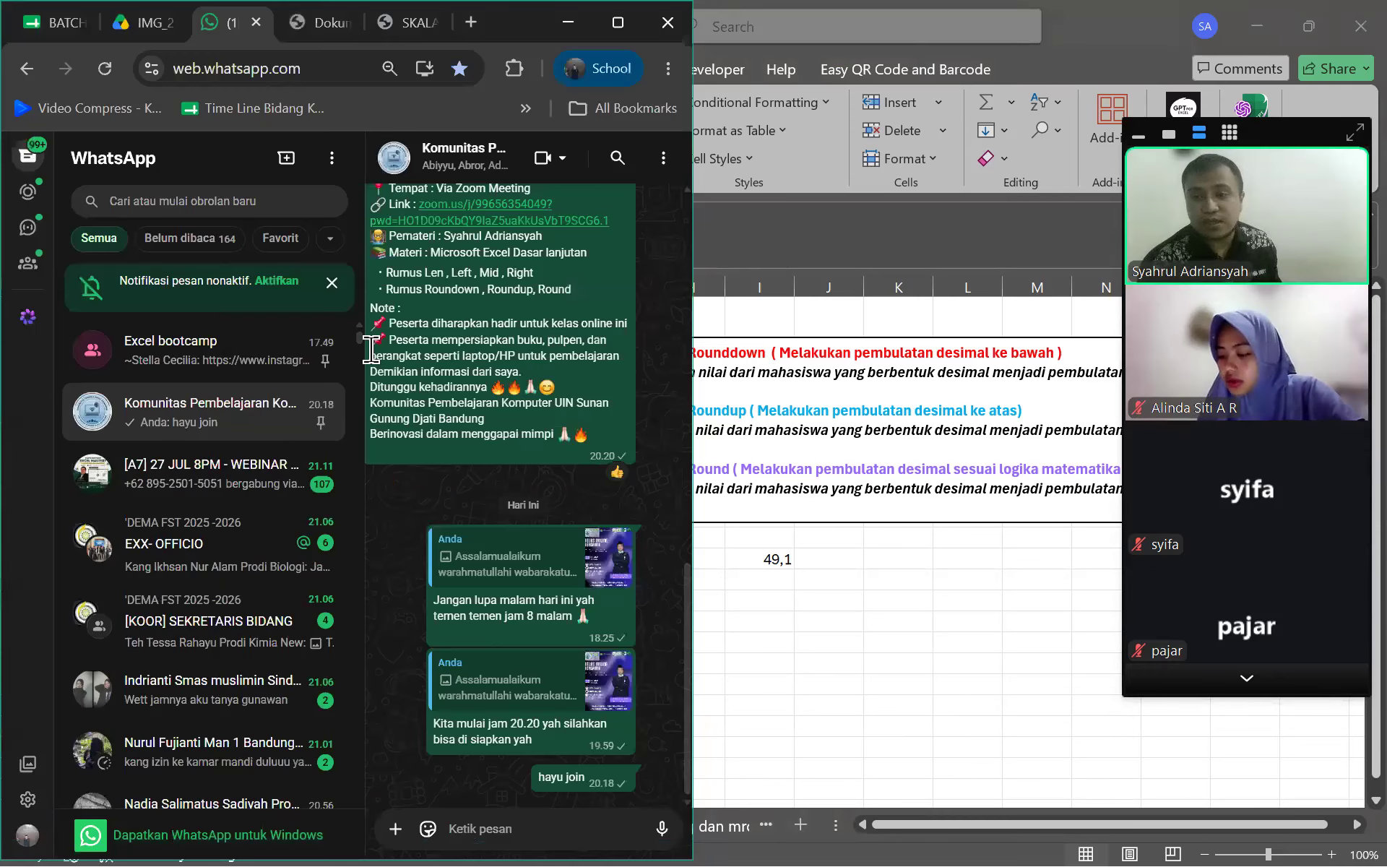
click(294, 566)
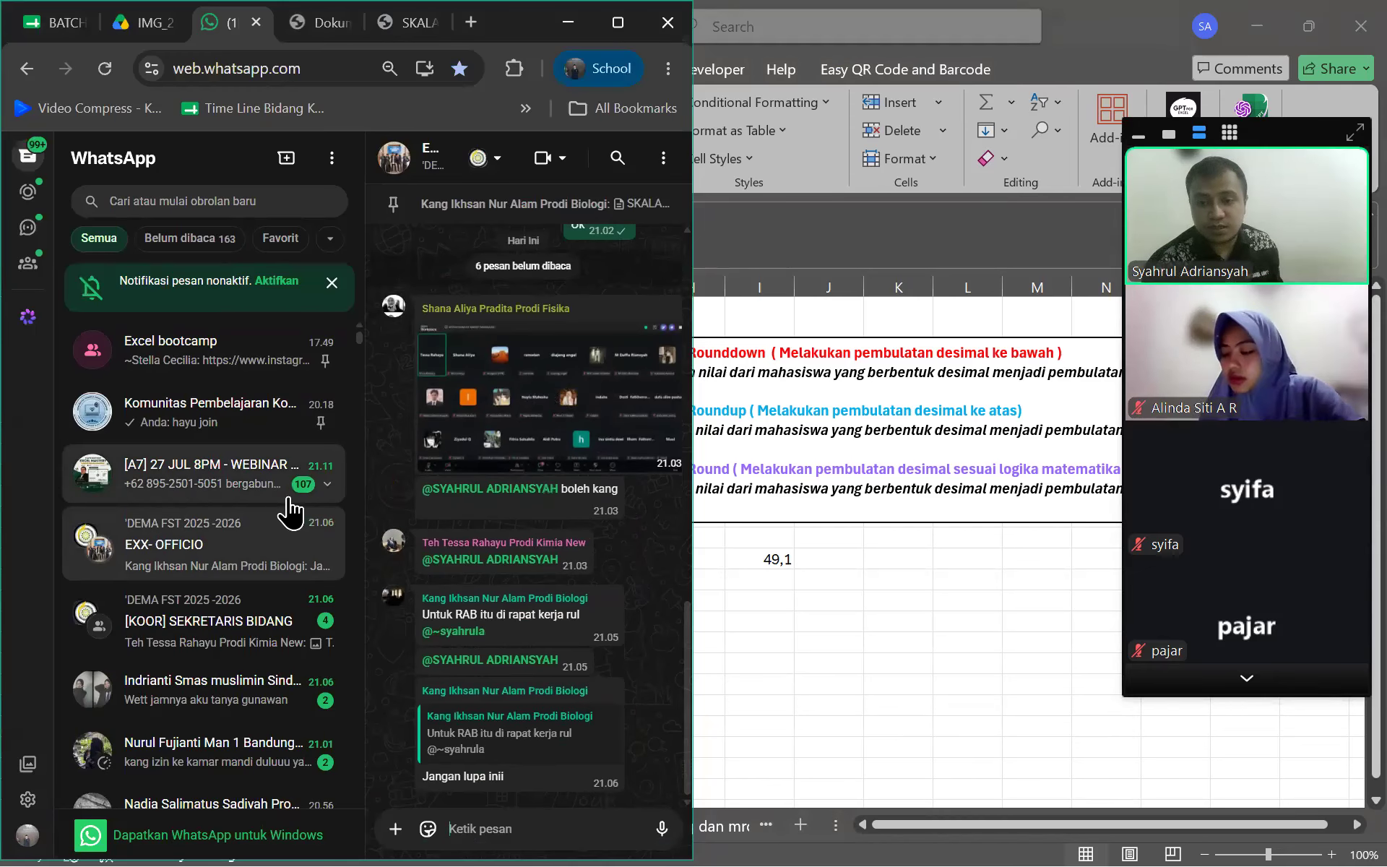
click(266, 430)
click(172, 18)
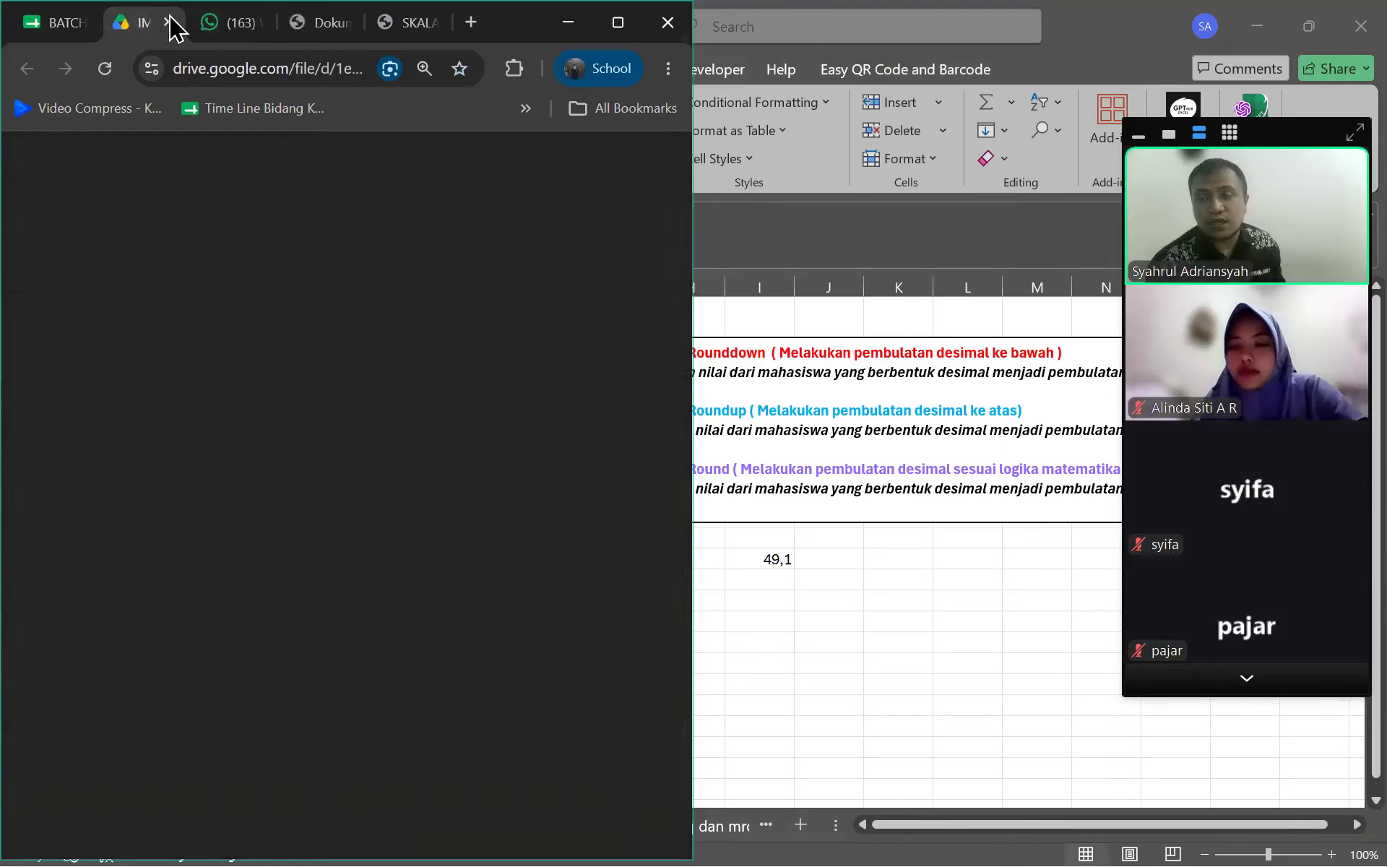
click(73, 22)
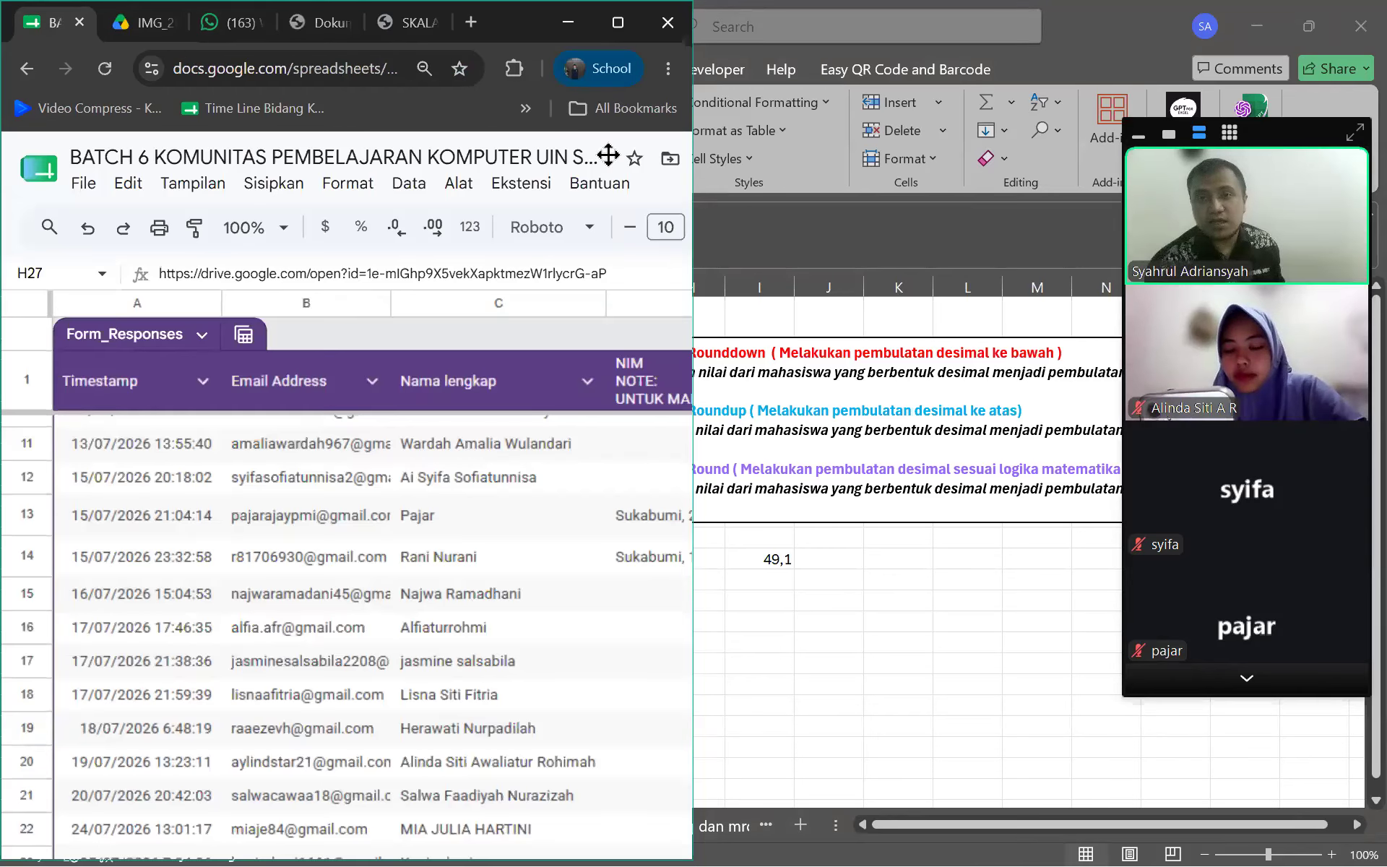
click(471, 21)
click(210, 68)
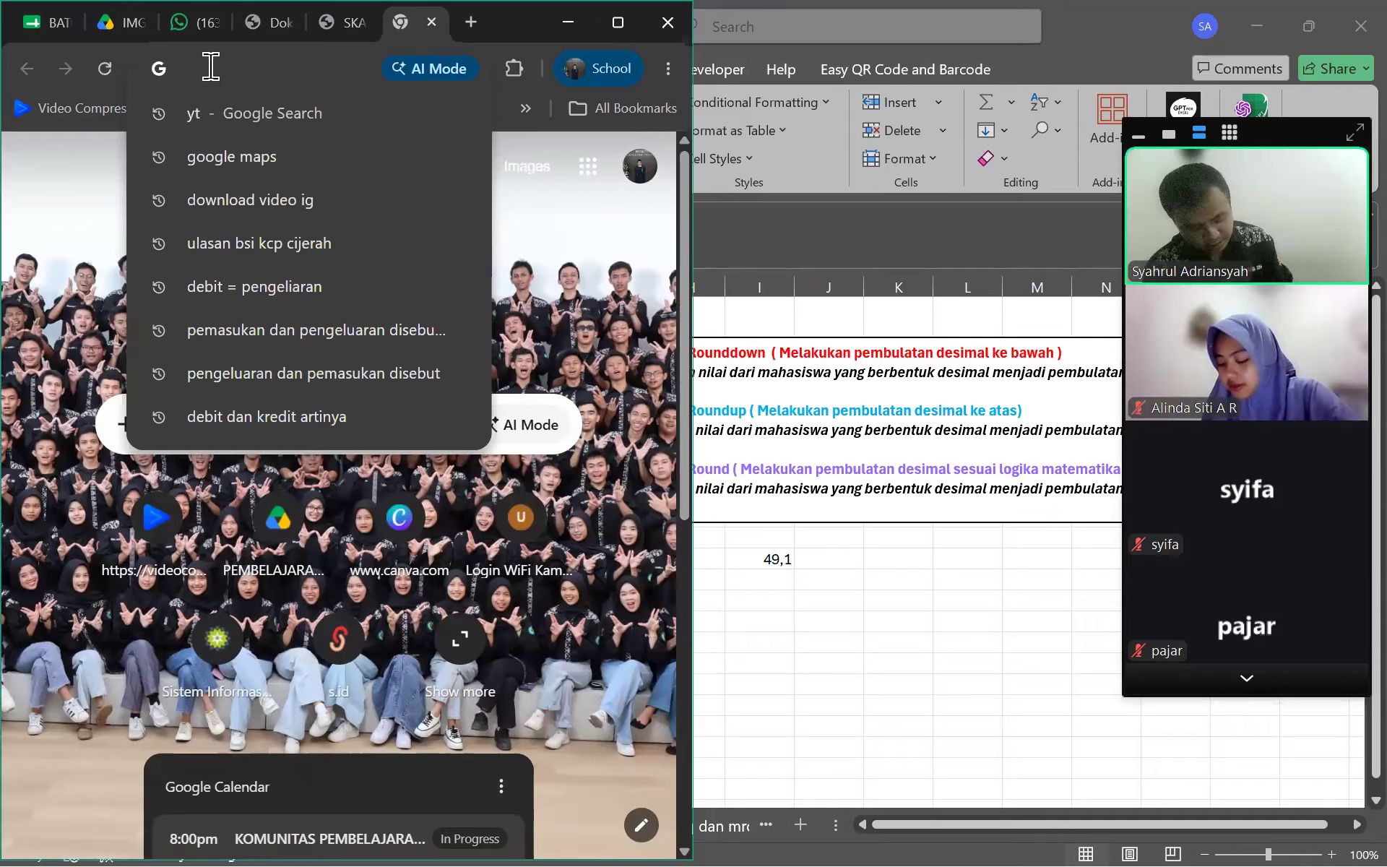
Search Google for 'struk gacoan' and move Excel aside to view the results
text(st)
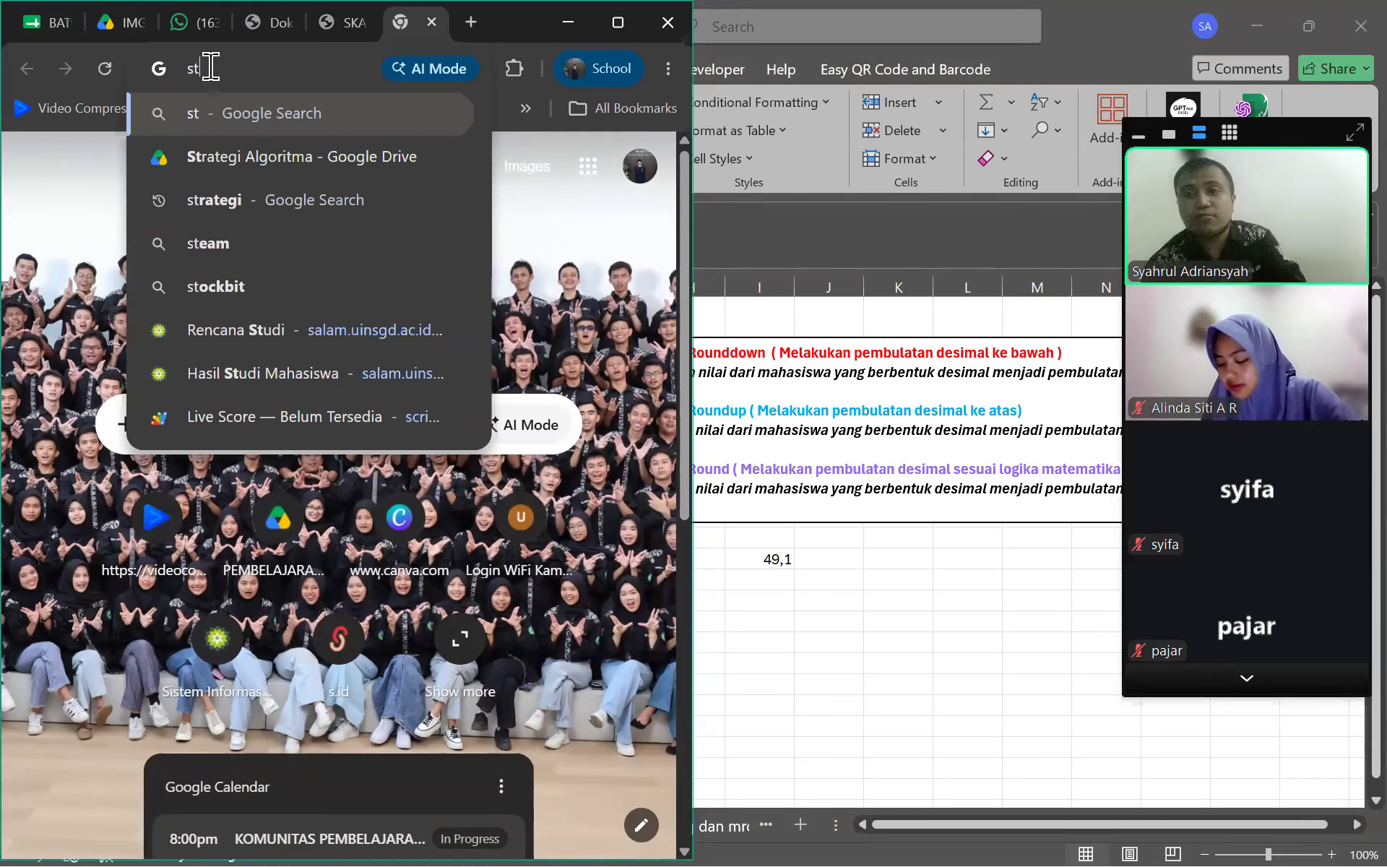
text(ruk)
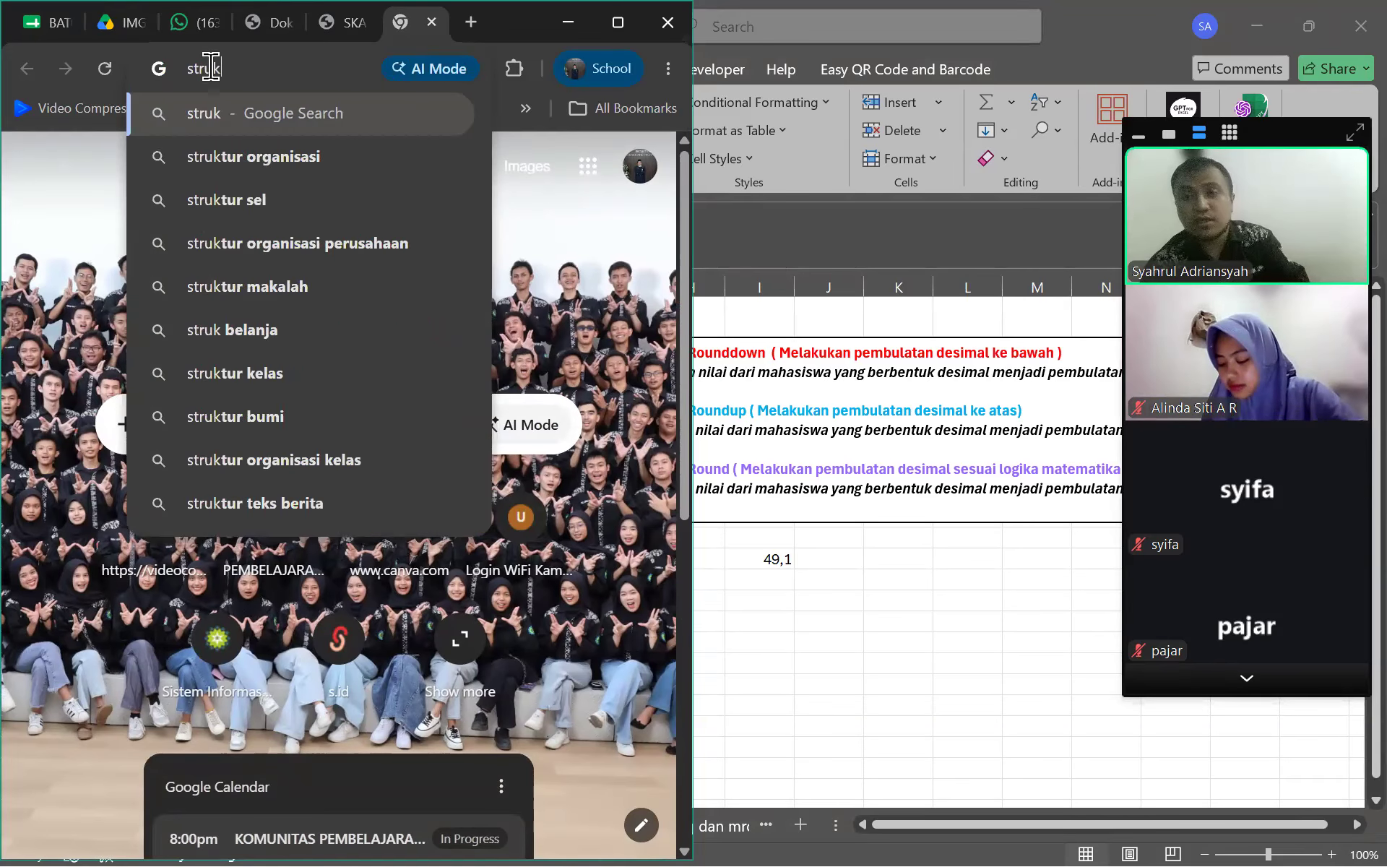
text( gacoan)
key(Return)
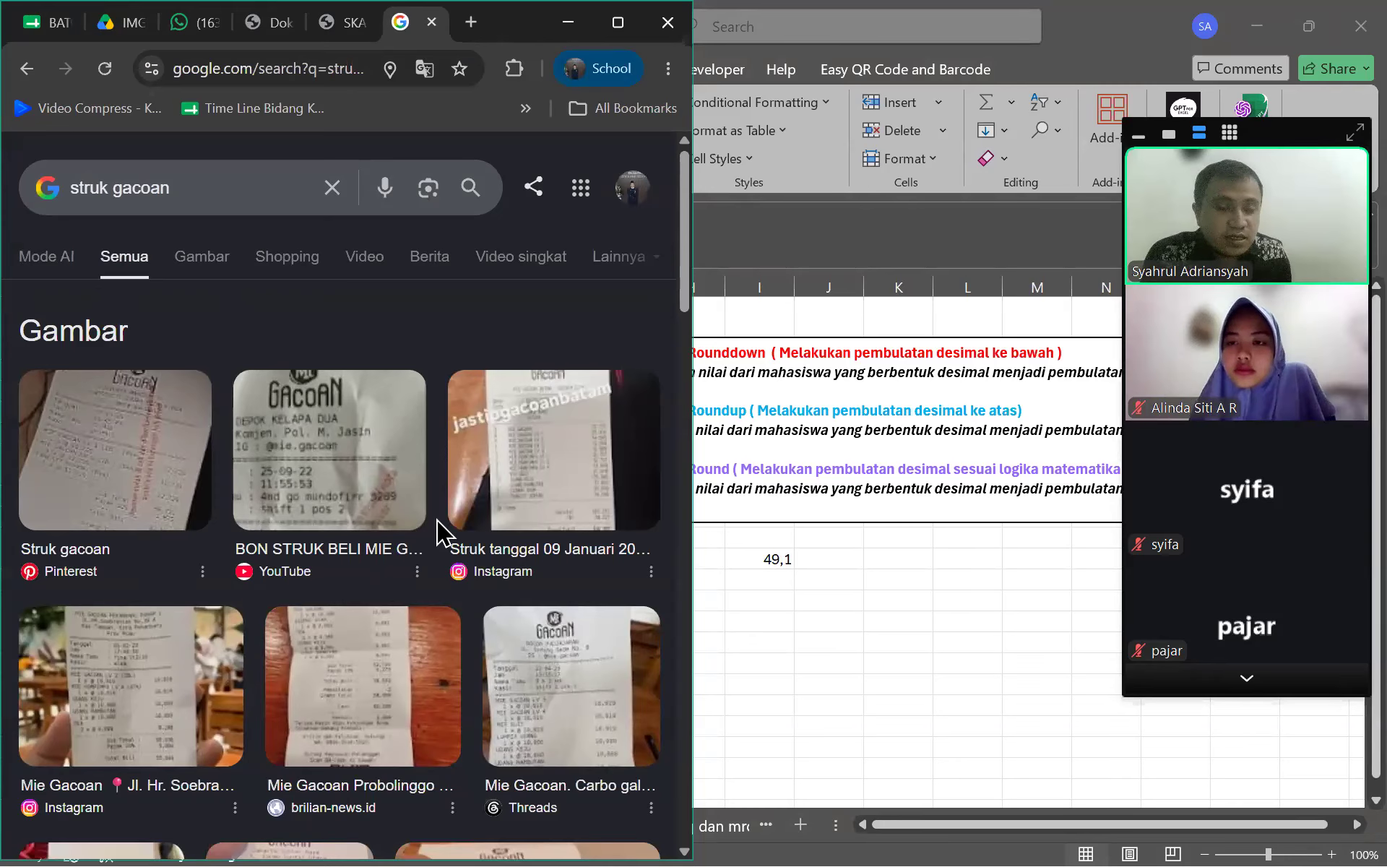
click(1221, 683)
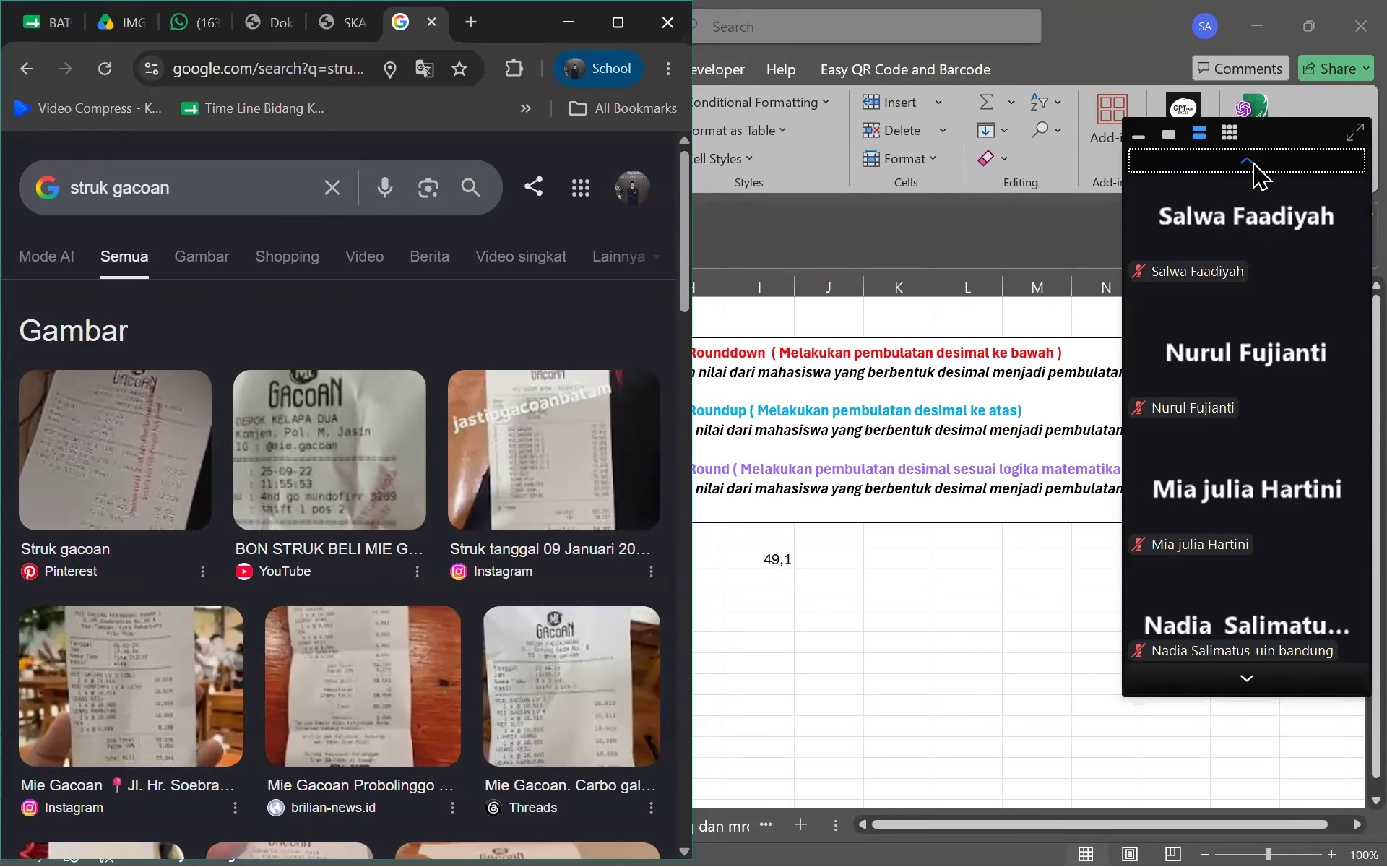
click(1252, 161)
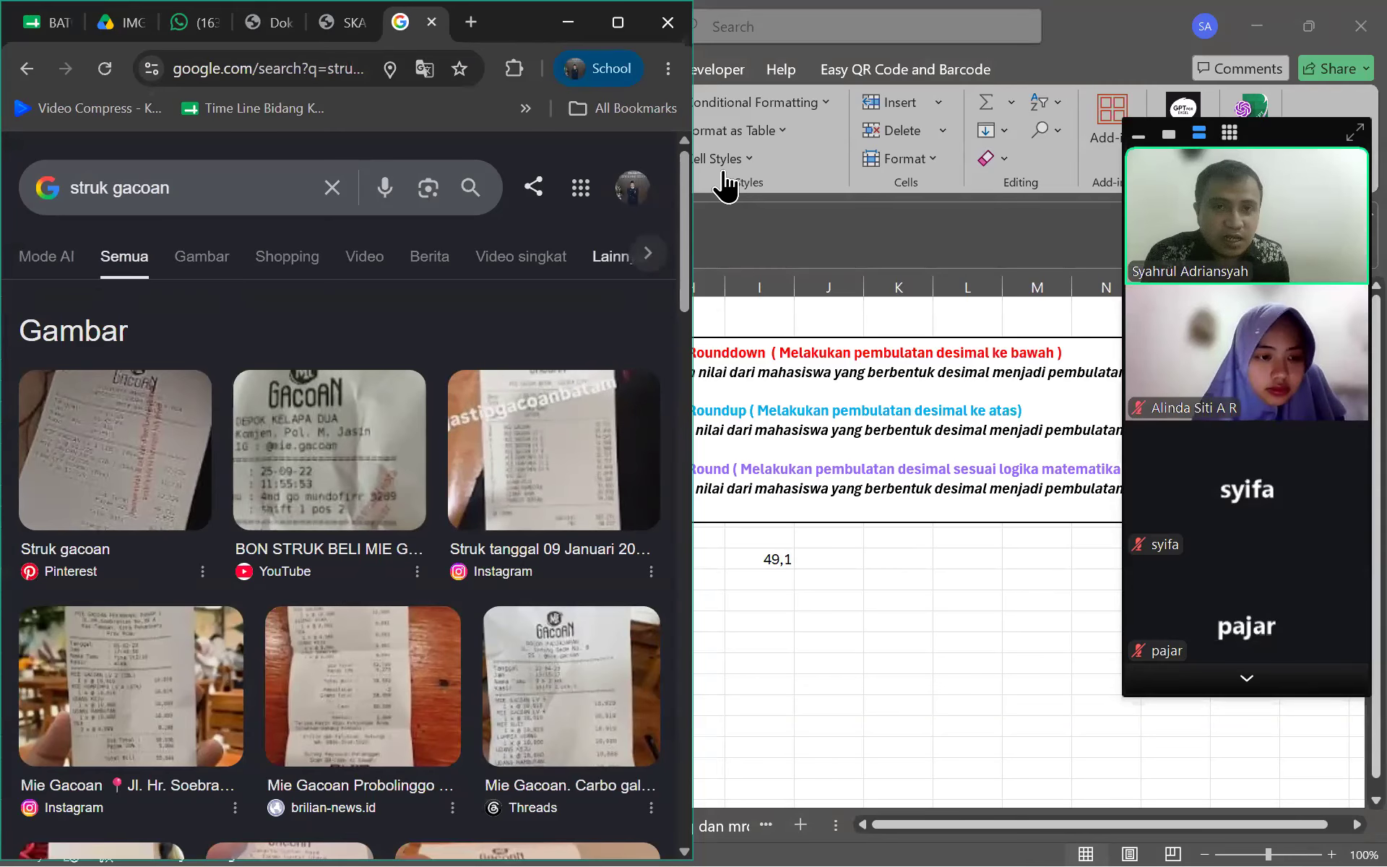
click(804, 448)
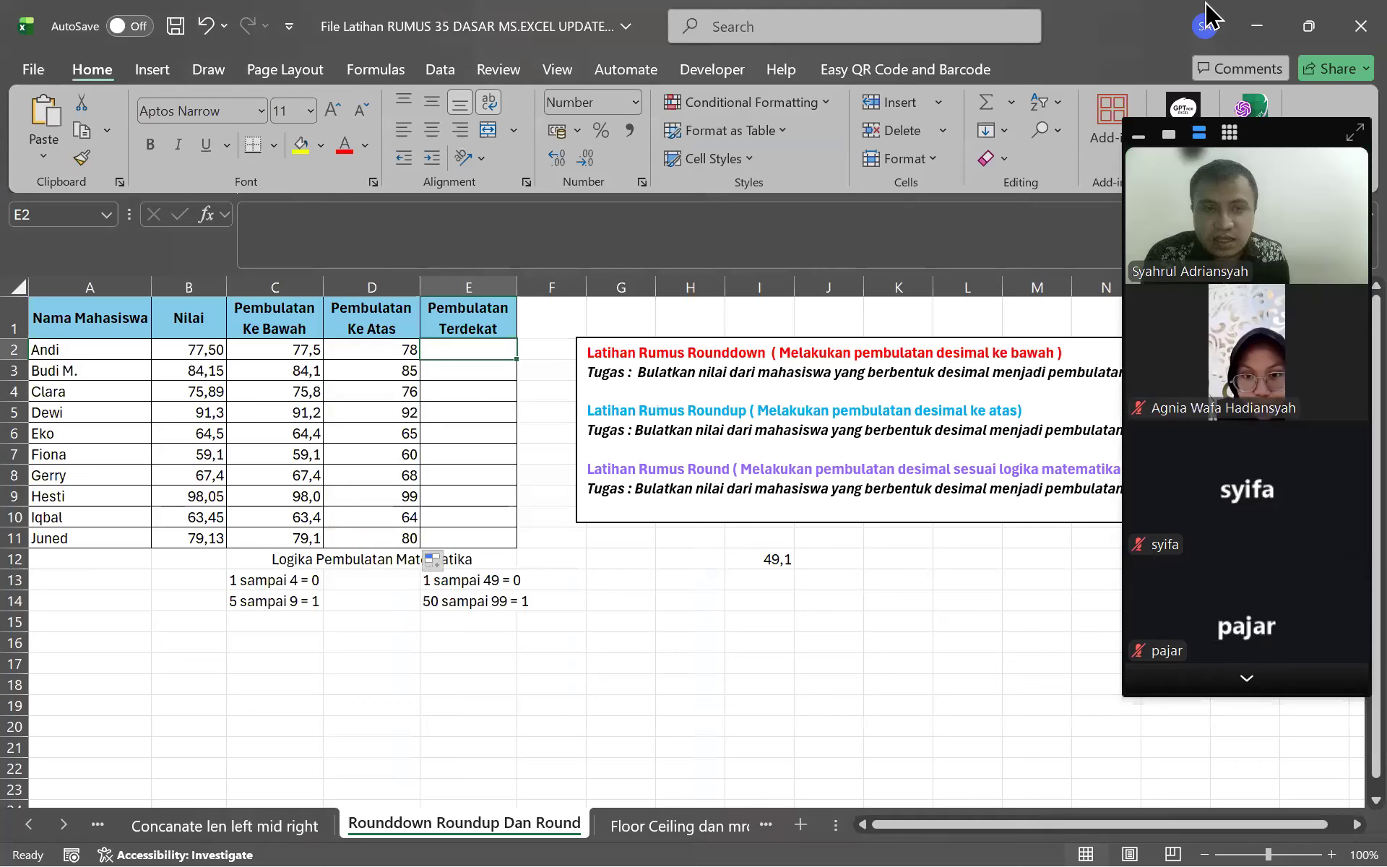
click(1257, 26)
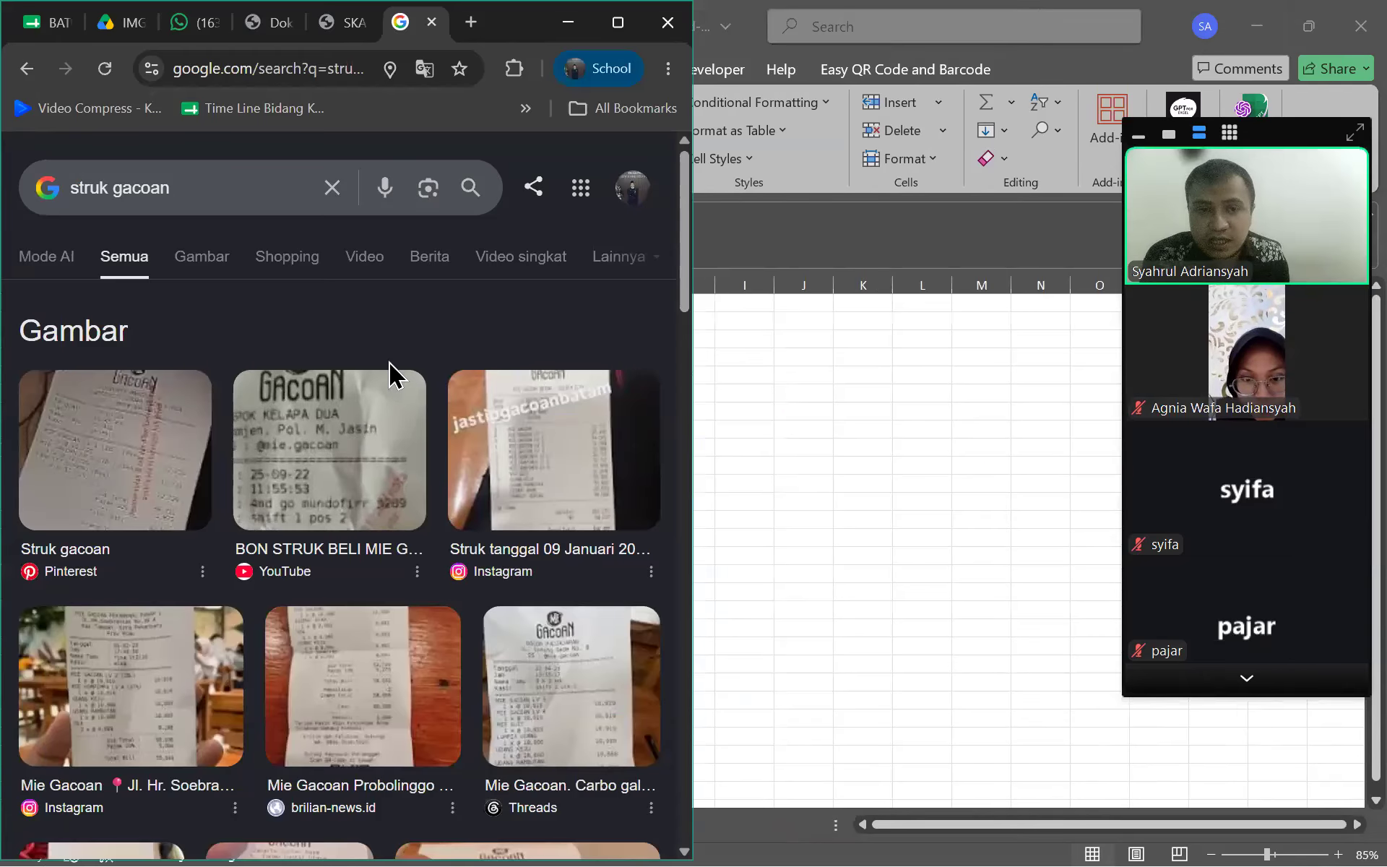
Browse the receipt image results and open the Facebook receipt photo's preview
scroll(161, 434, down, 2)
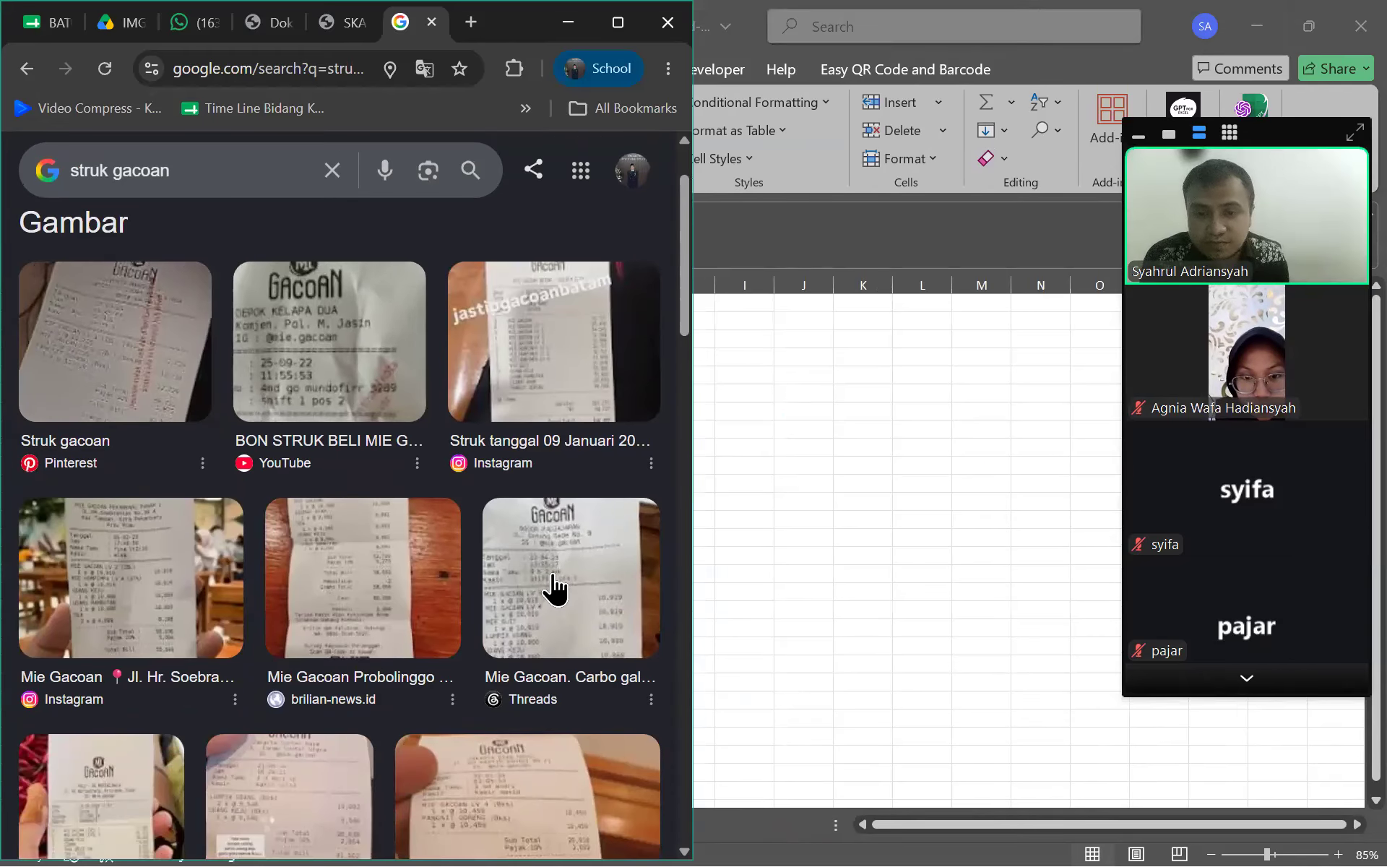
click(555, 589)
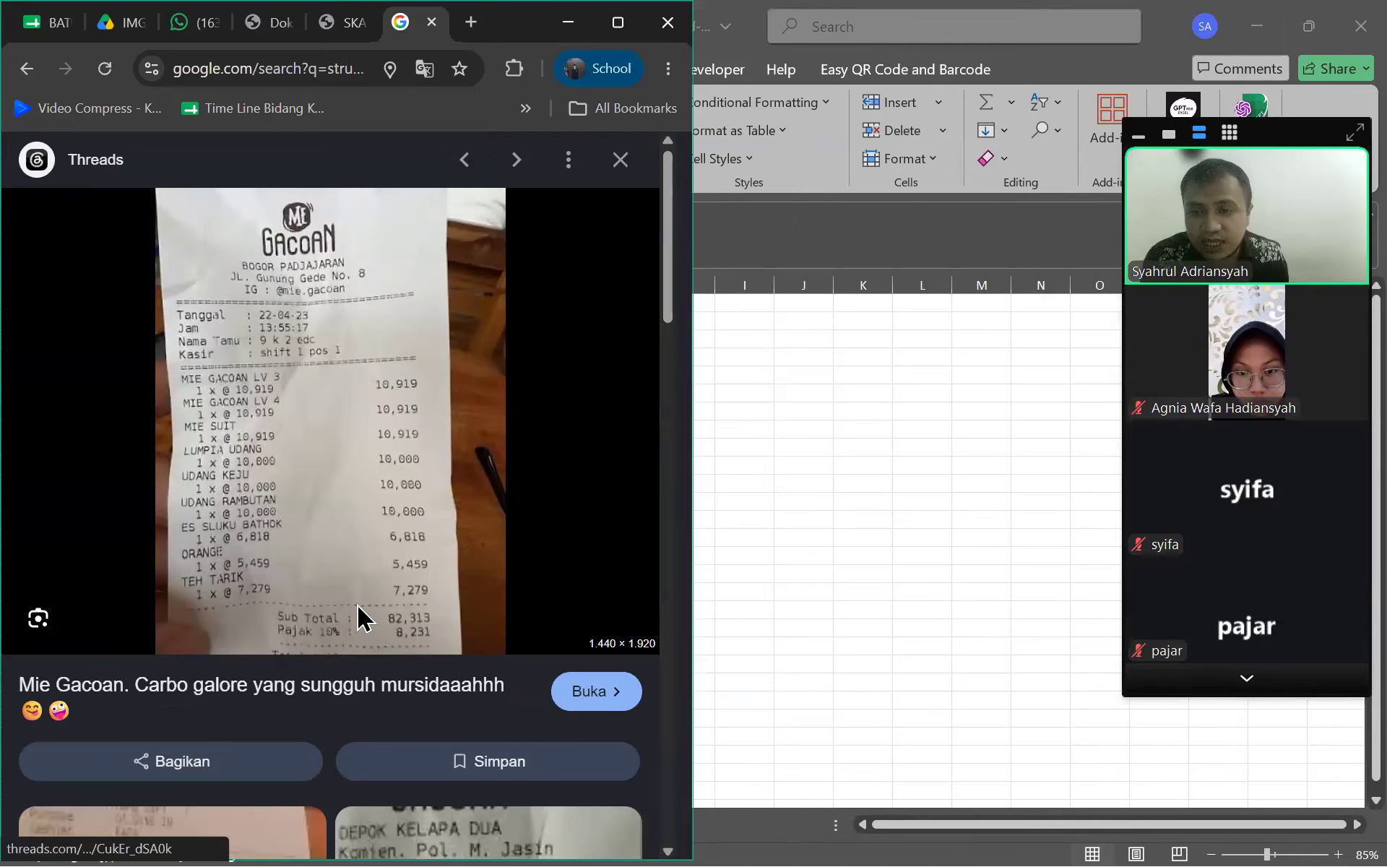
key(Escape)
scroll(318, 477, down, 3)
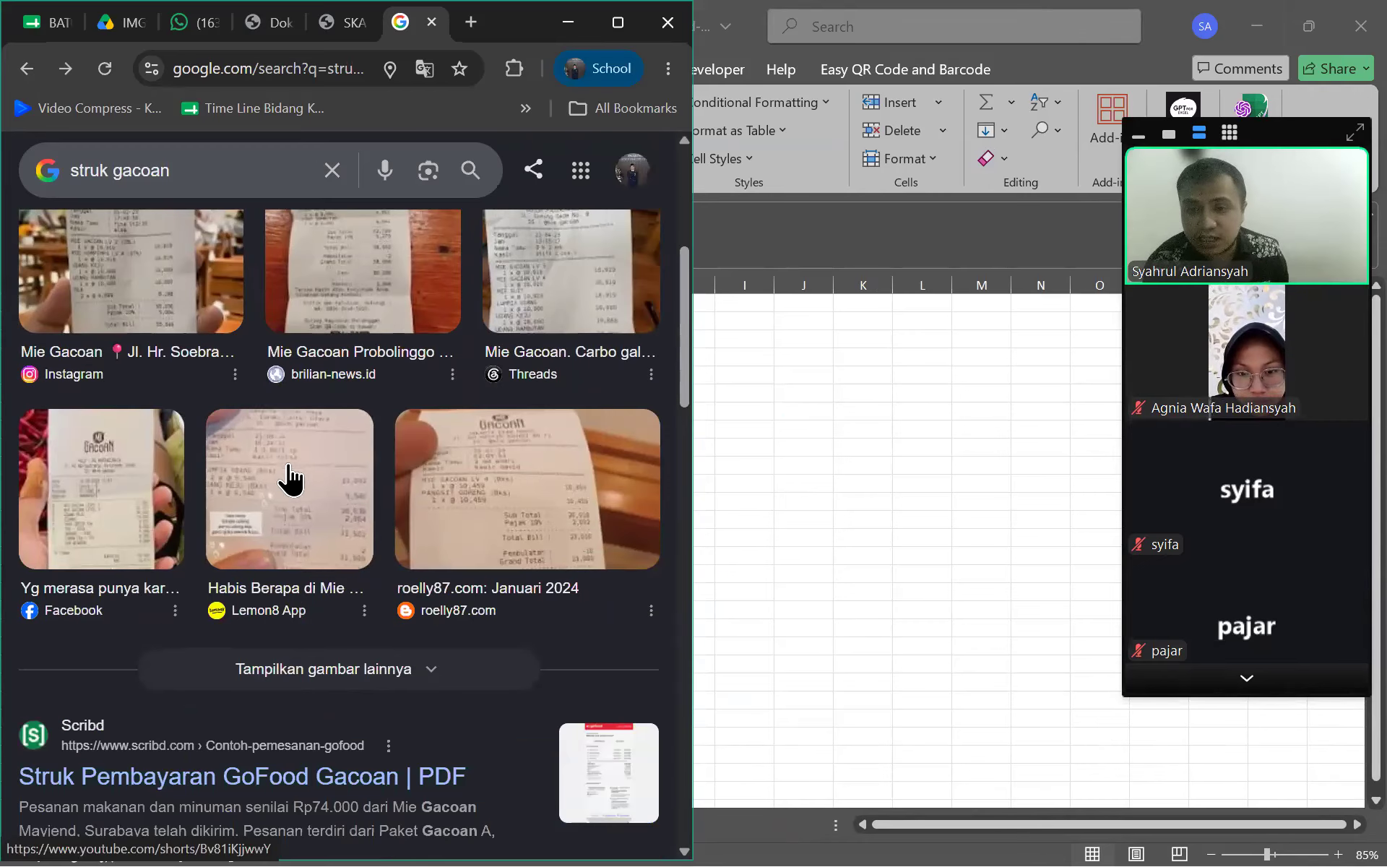
click(144, 509)
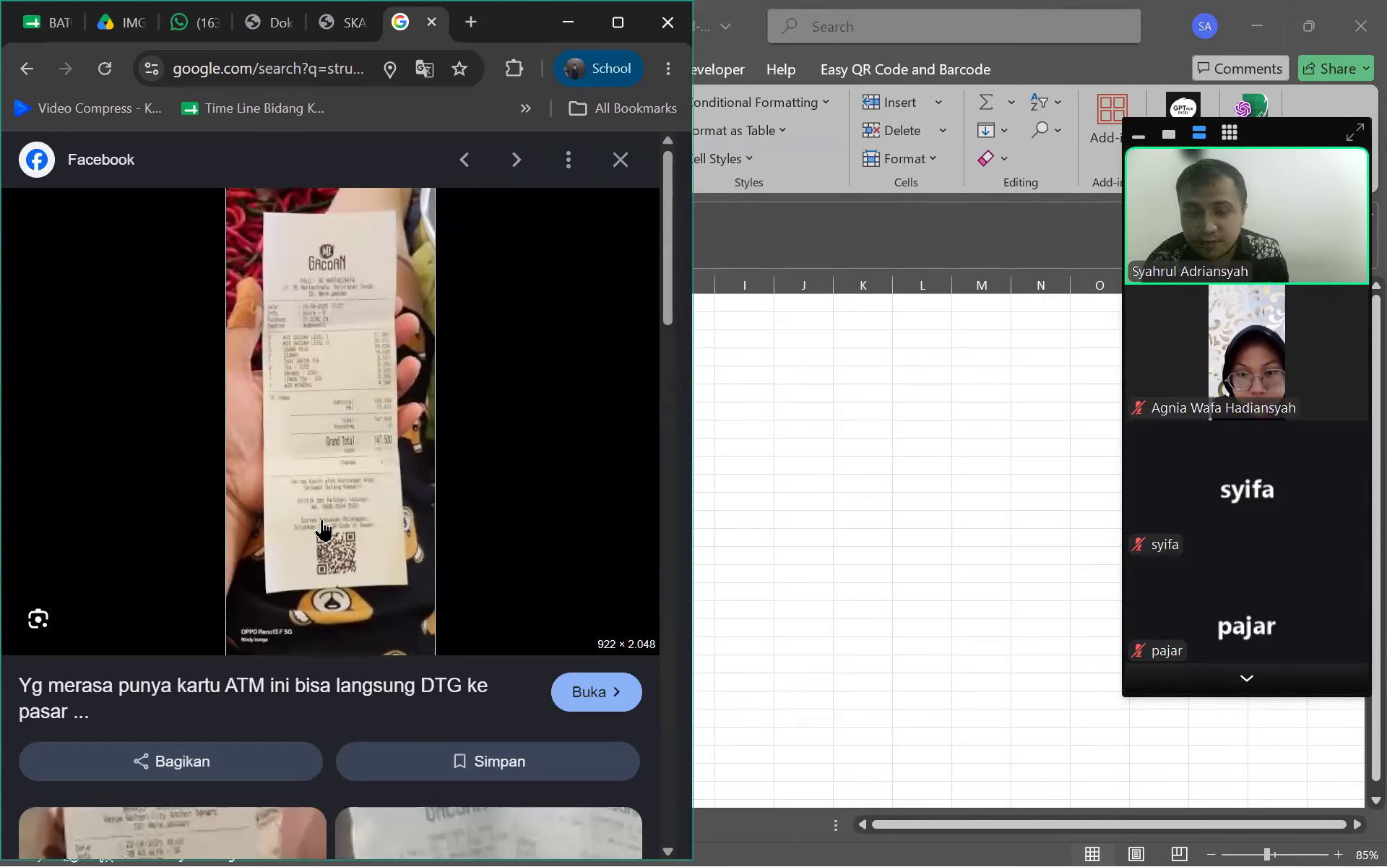
Save the receipt image as images (3).jpg and open it from the downloads list
right_click(359, 408)
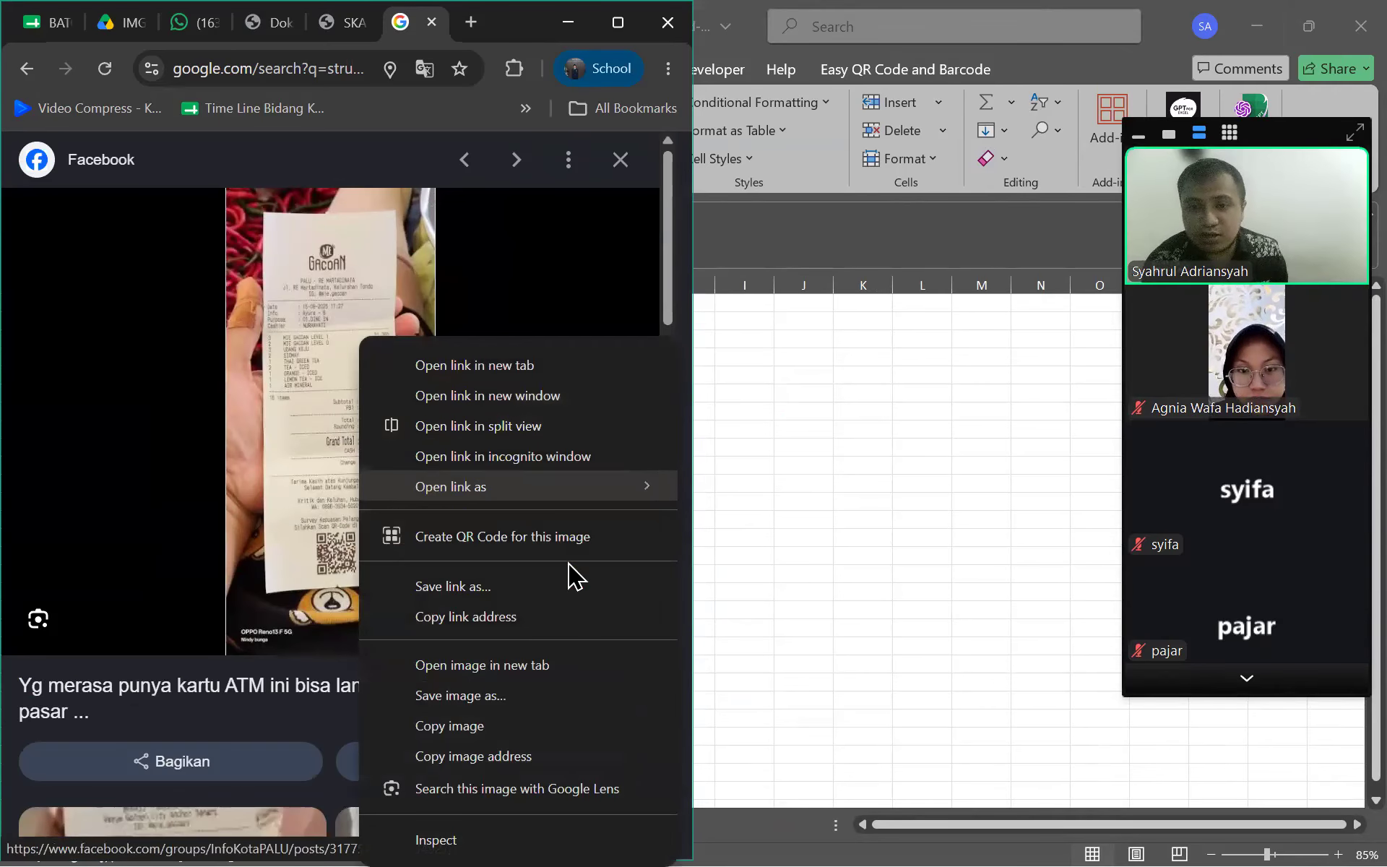
click(493, 697)
click(932, 636)
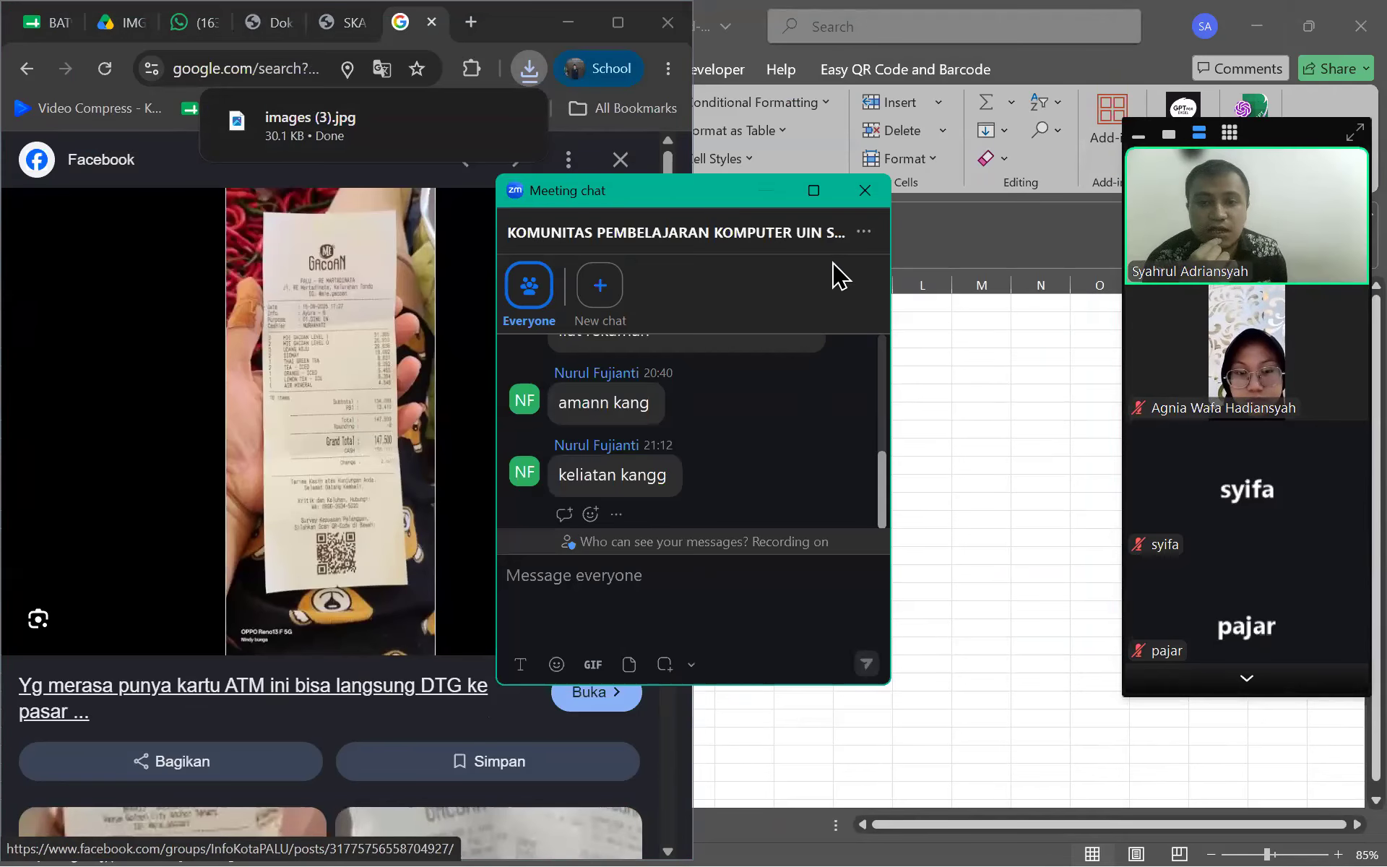
click(857, 199)
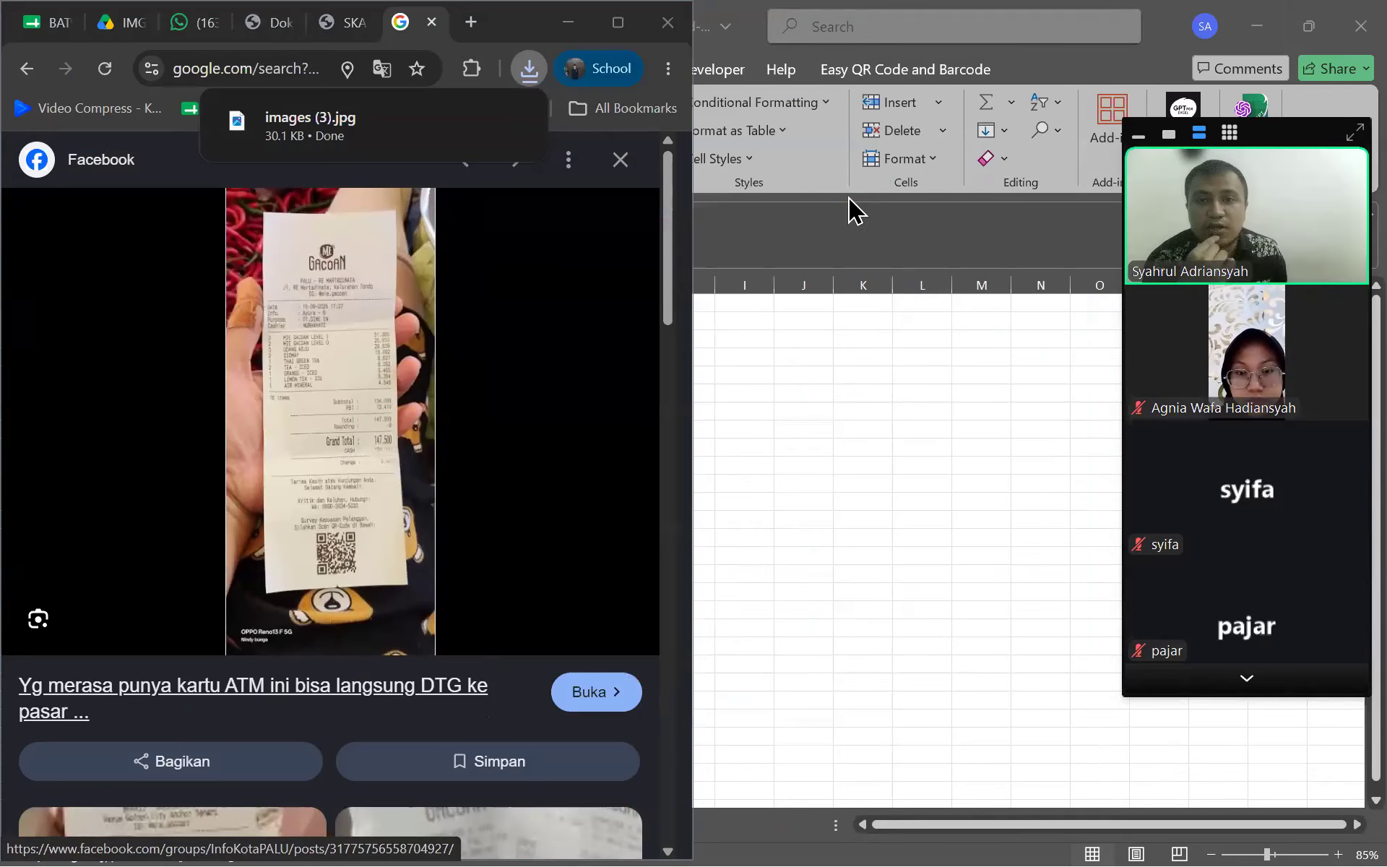
click(529, 68)
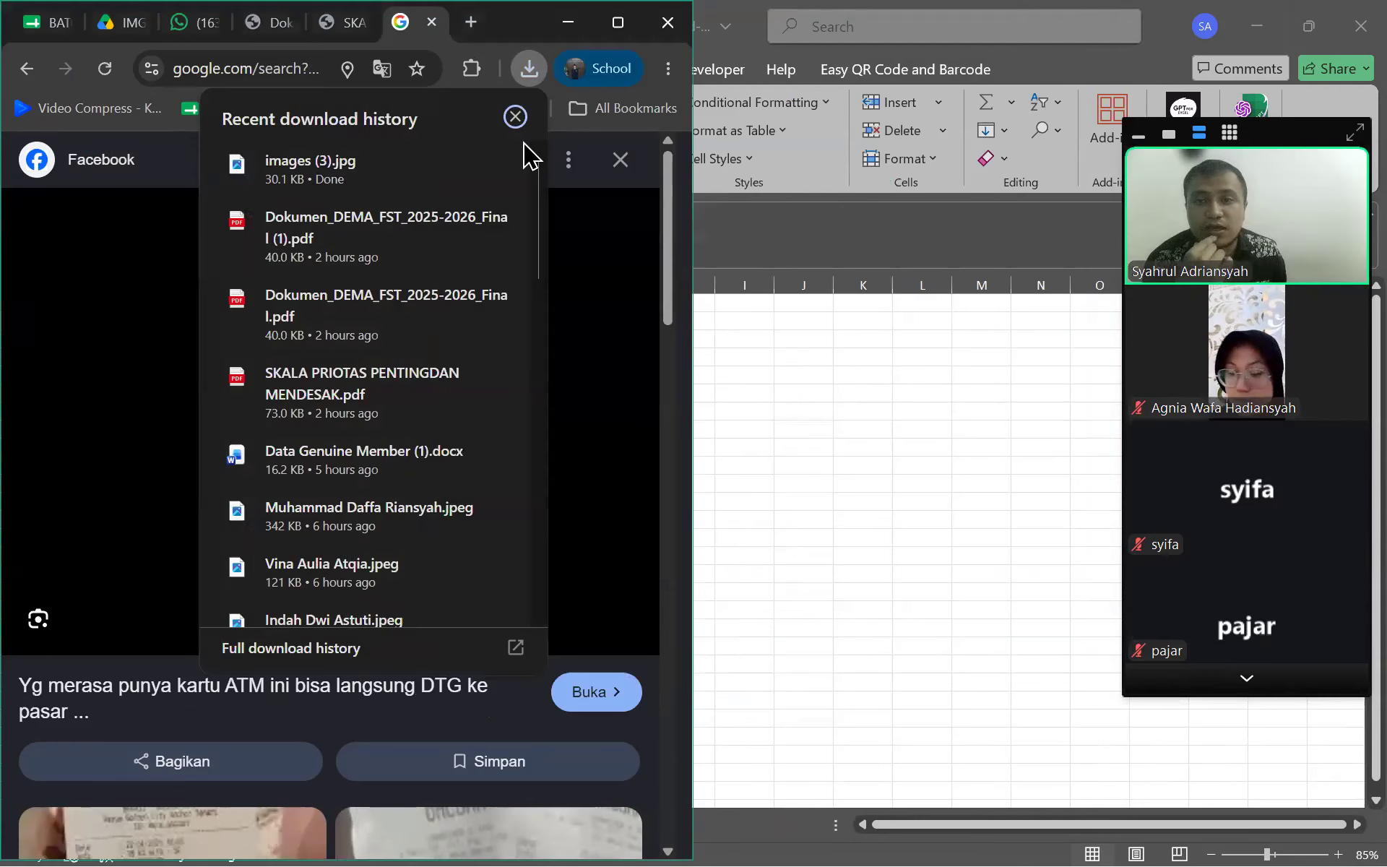
click(396, 159)
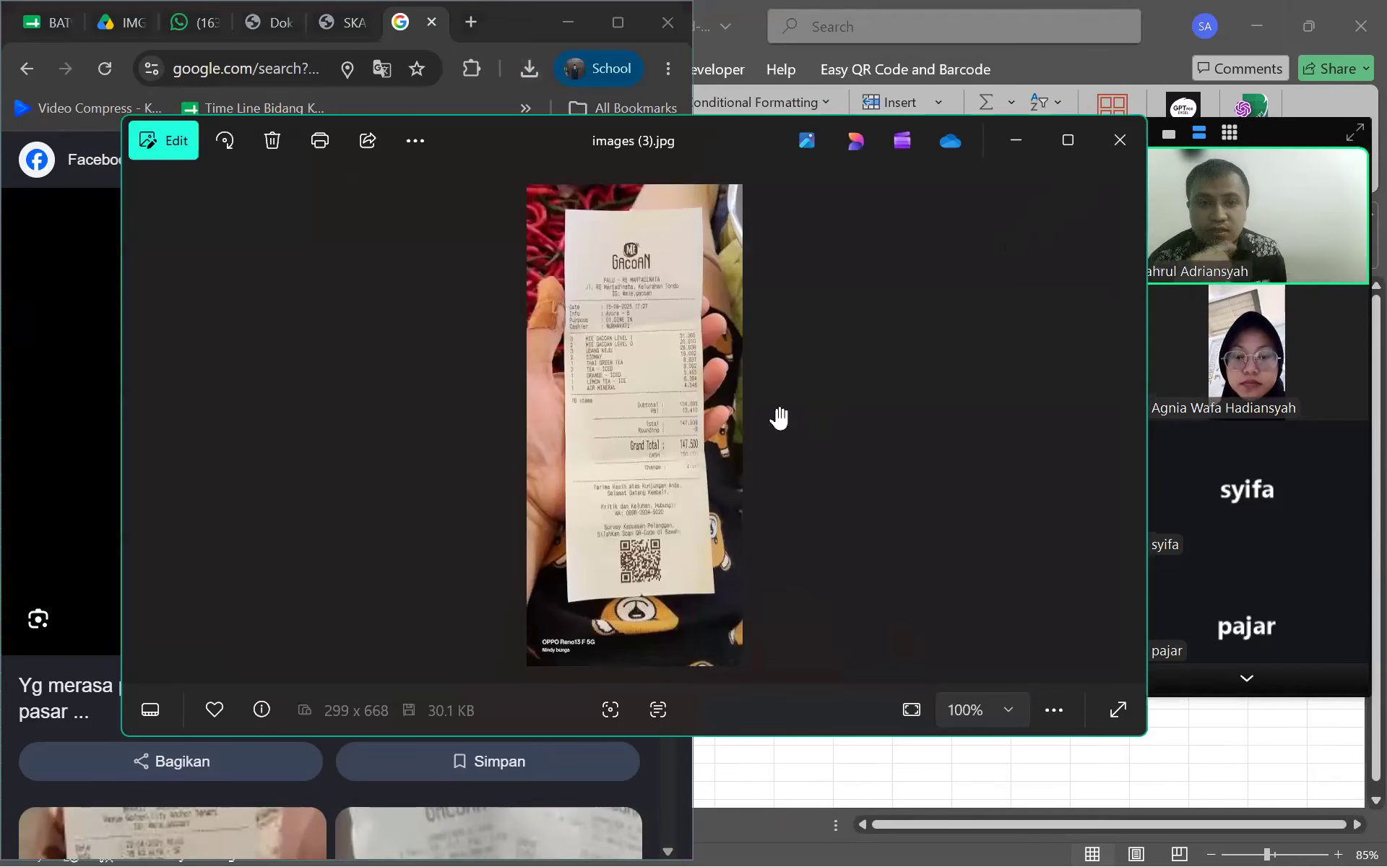
Zoom into the receipt's Total, Rounding and Grand Total lines, then close the viewer
scroll(766, 422, up, 5)
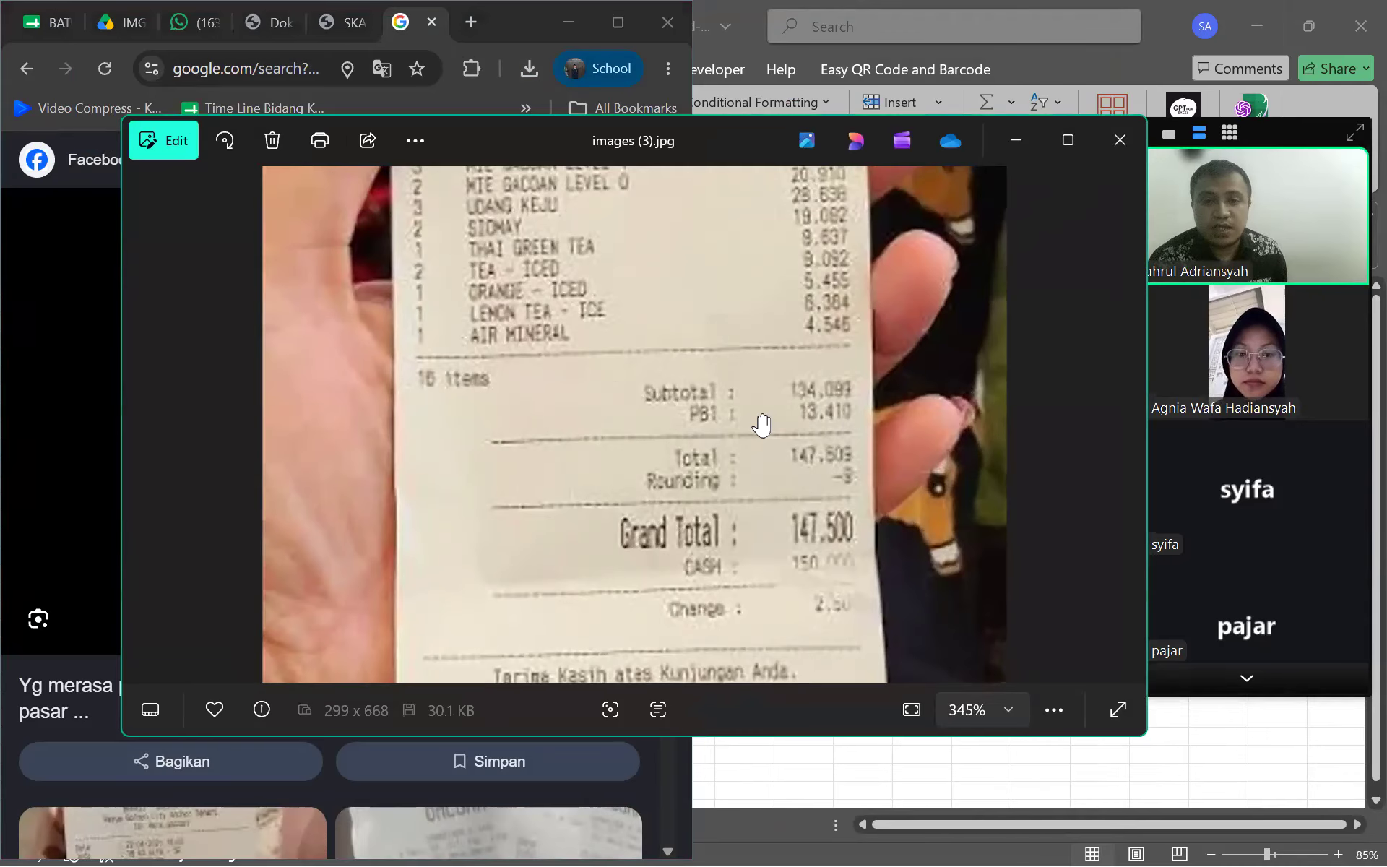
scroll(762, 425, up, 3)
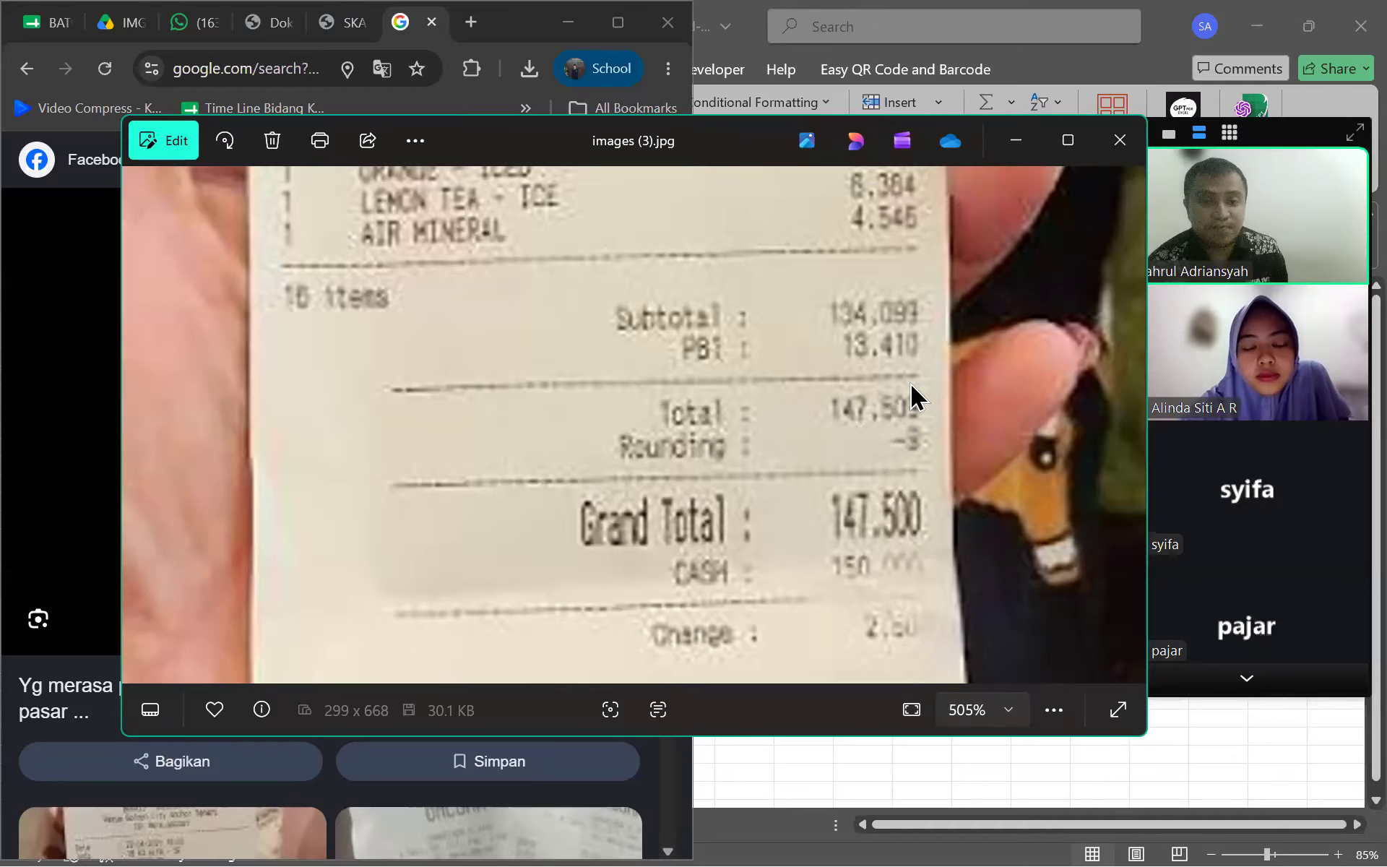
key(Escape)
key(Escape)
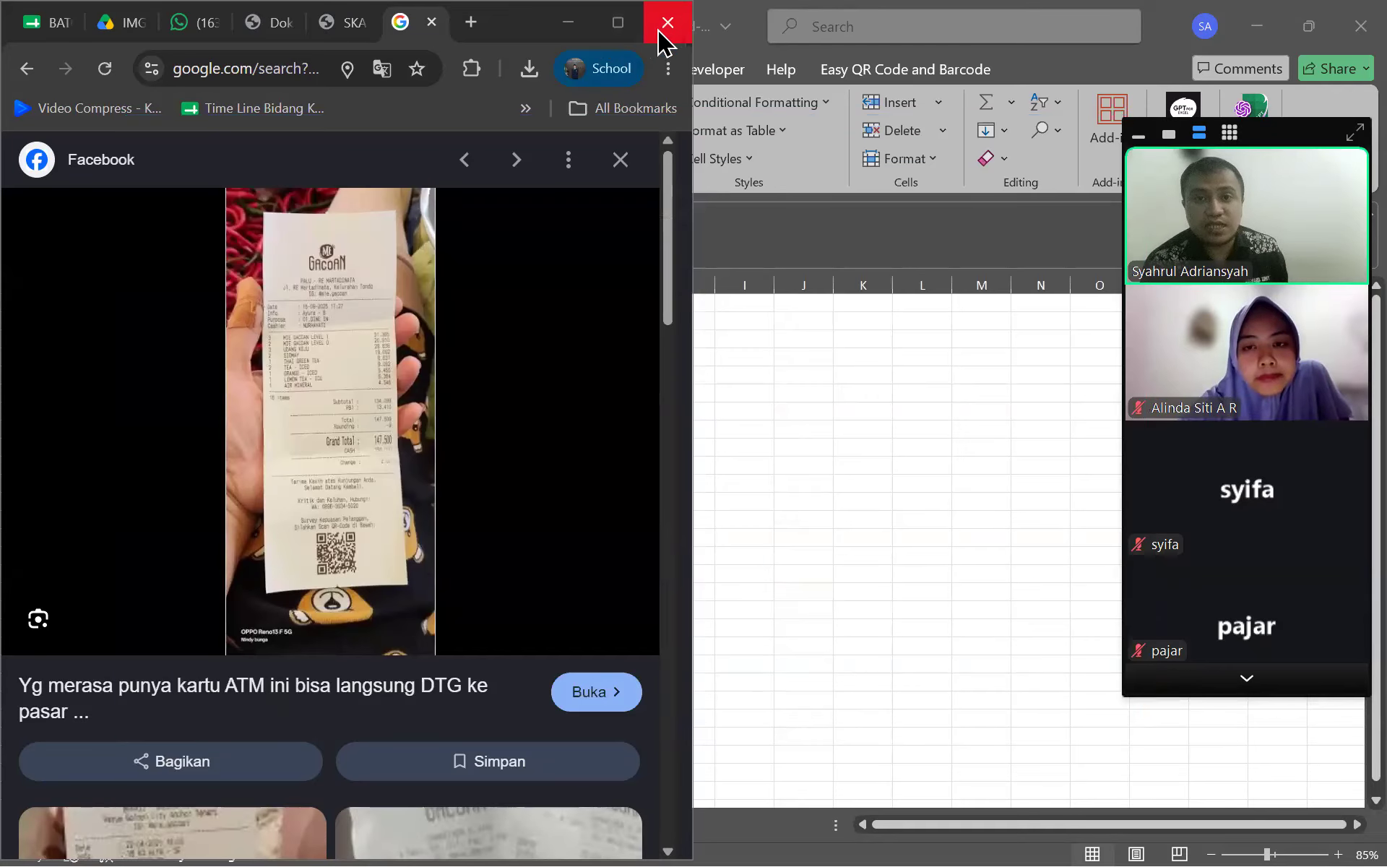
Minimize Chrome and switch to the File Latihan RUMUS 35 Excel workbook
click(568, 28)
click(804, 520)
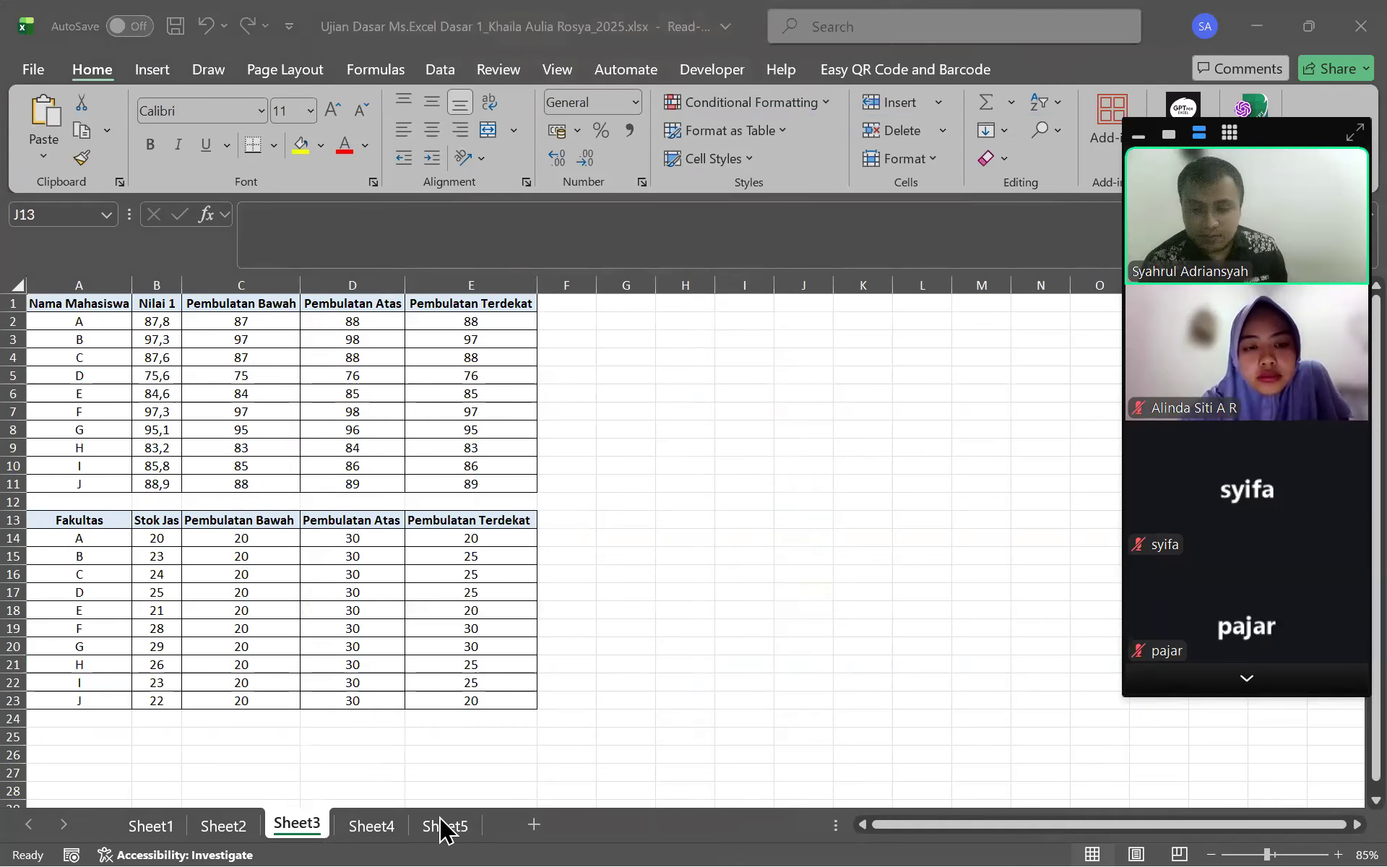
key(super)
mouse_move(711, 817)
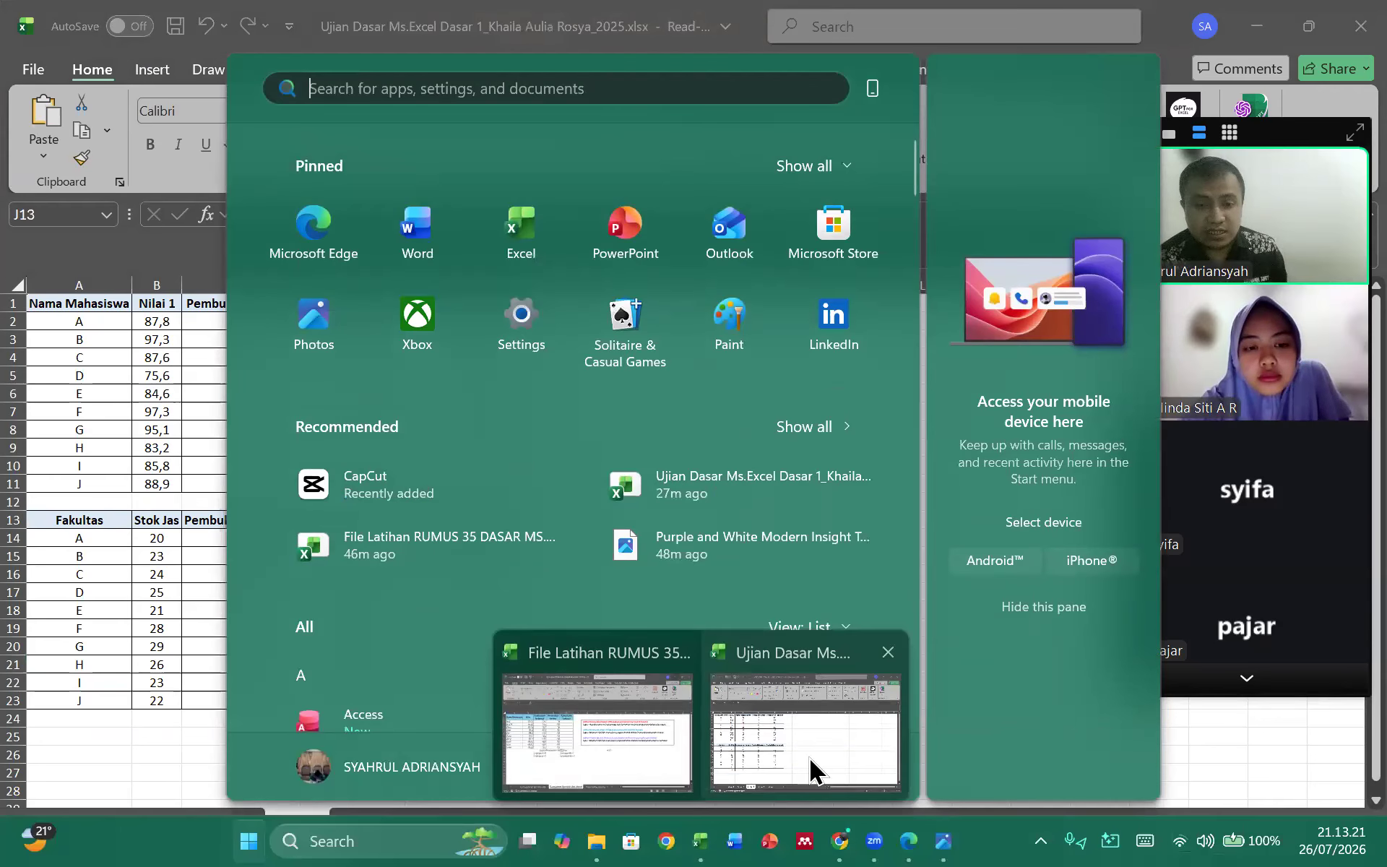
click(657, 731)
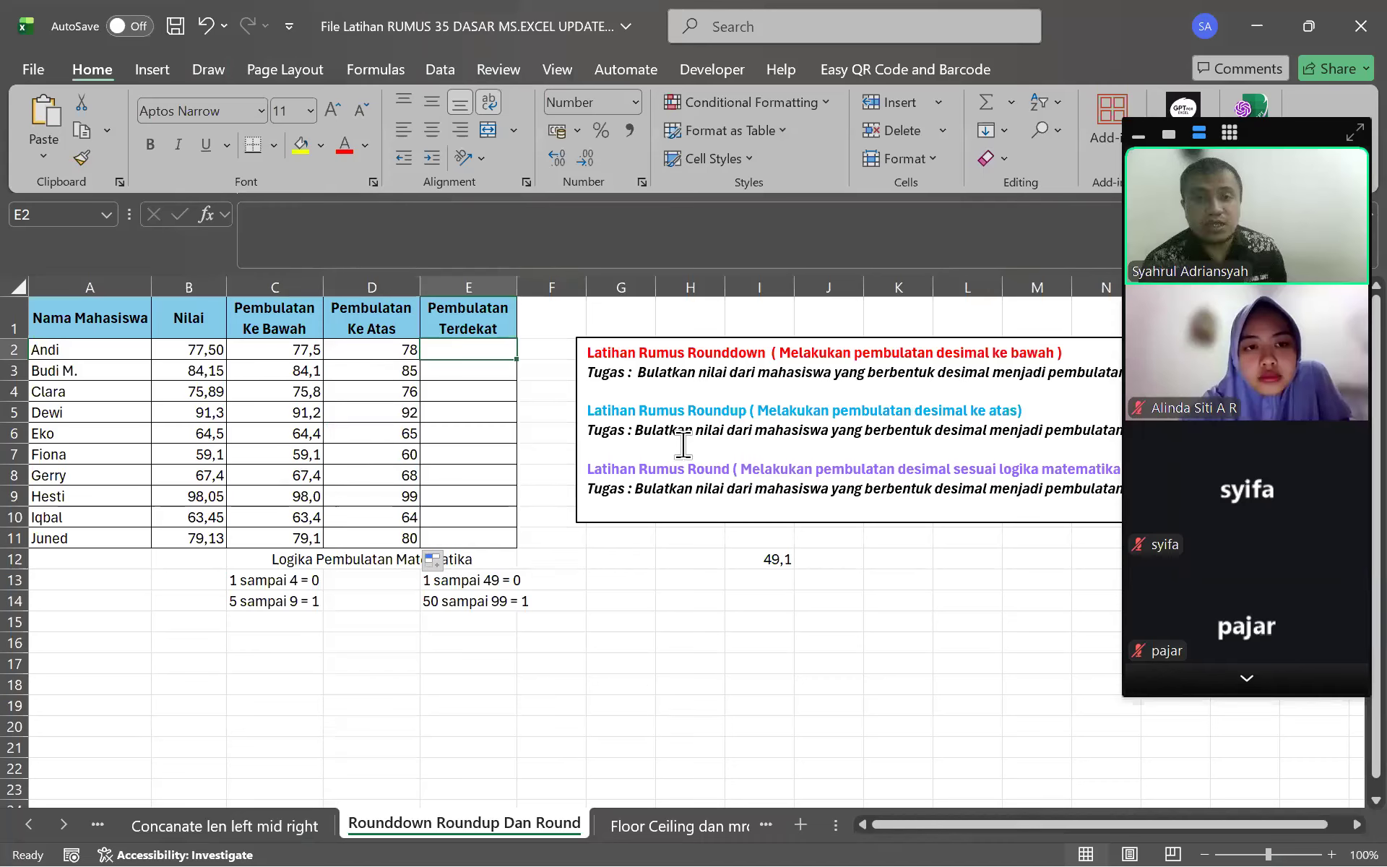
click(643, 131)
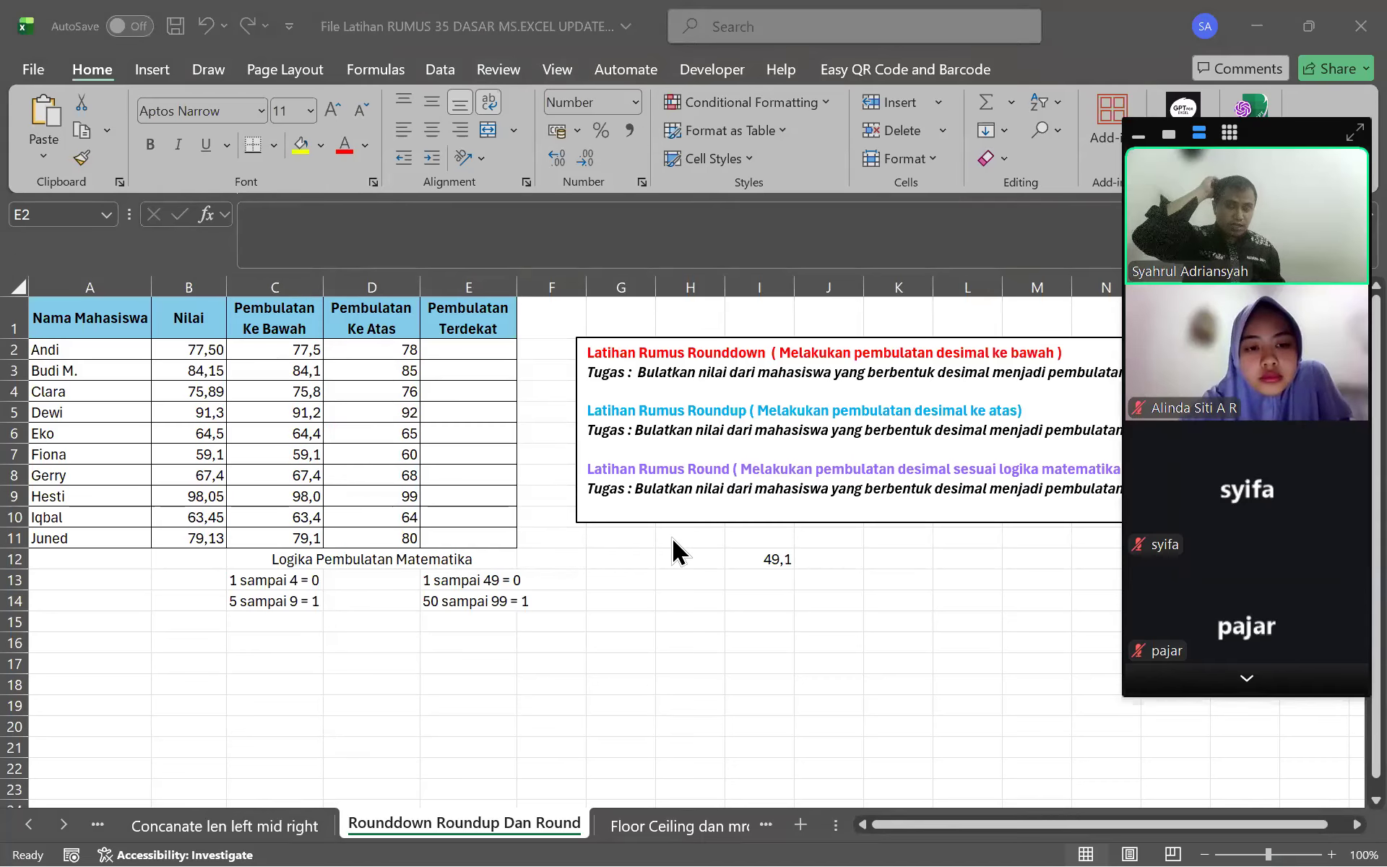
click(682, 577)
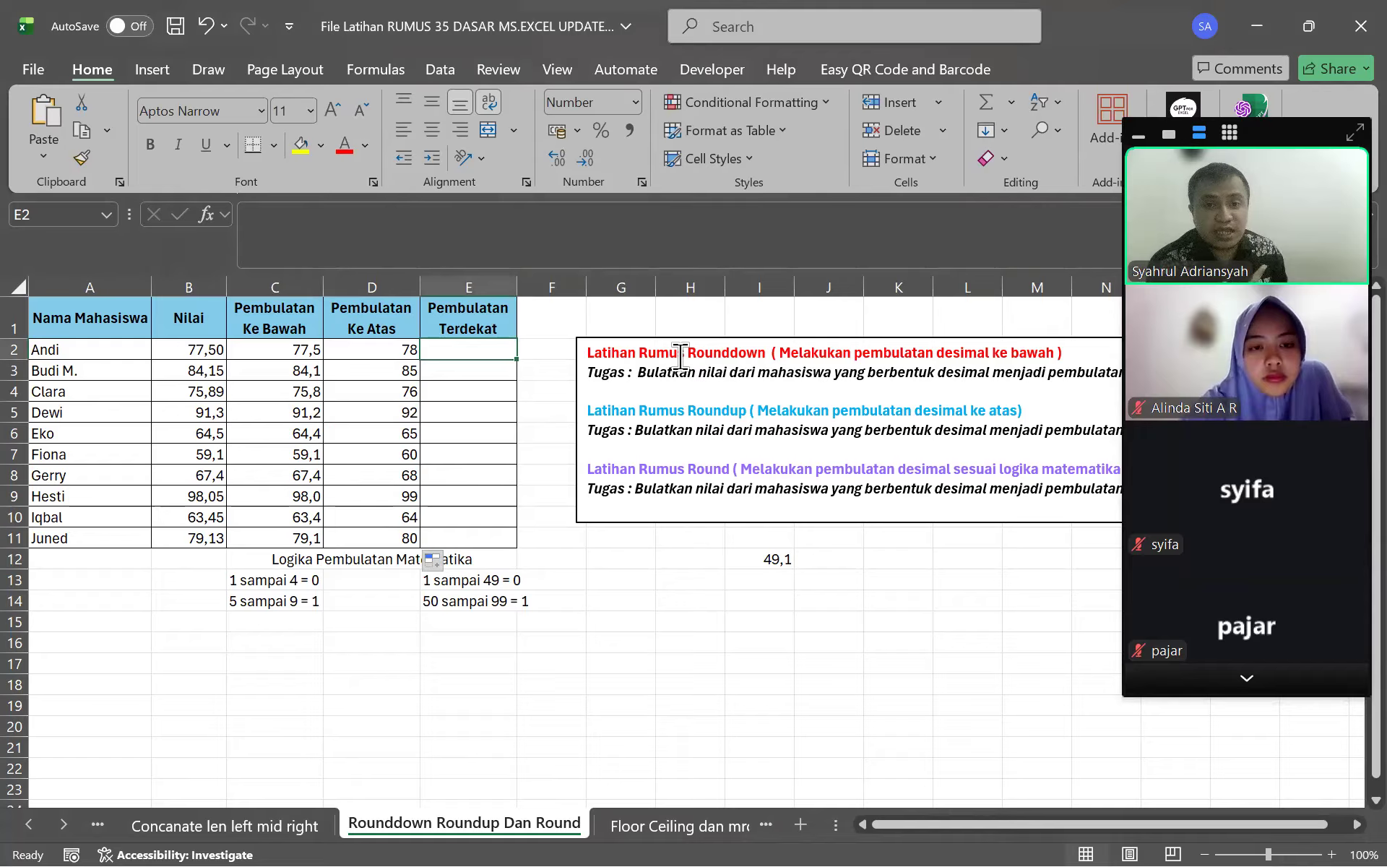
Review the Rounddown and Round instructions, the C13:F14 rounding notes, and scores B2, B5, B7
drag(664, 354, 770, 354)
drag(682, 466, 739, 469)
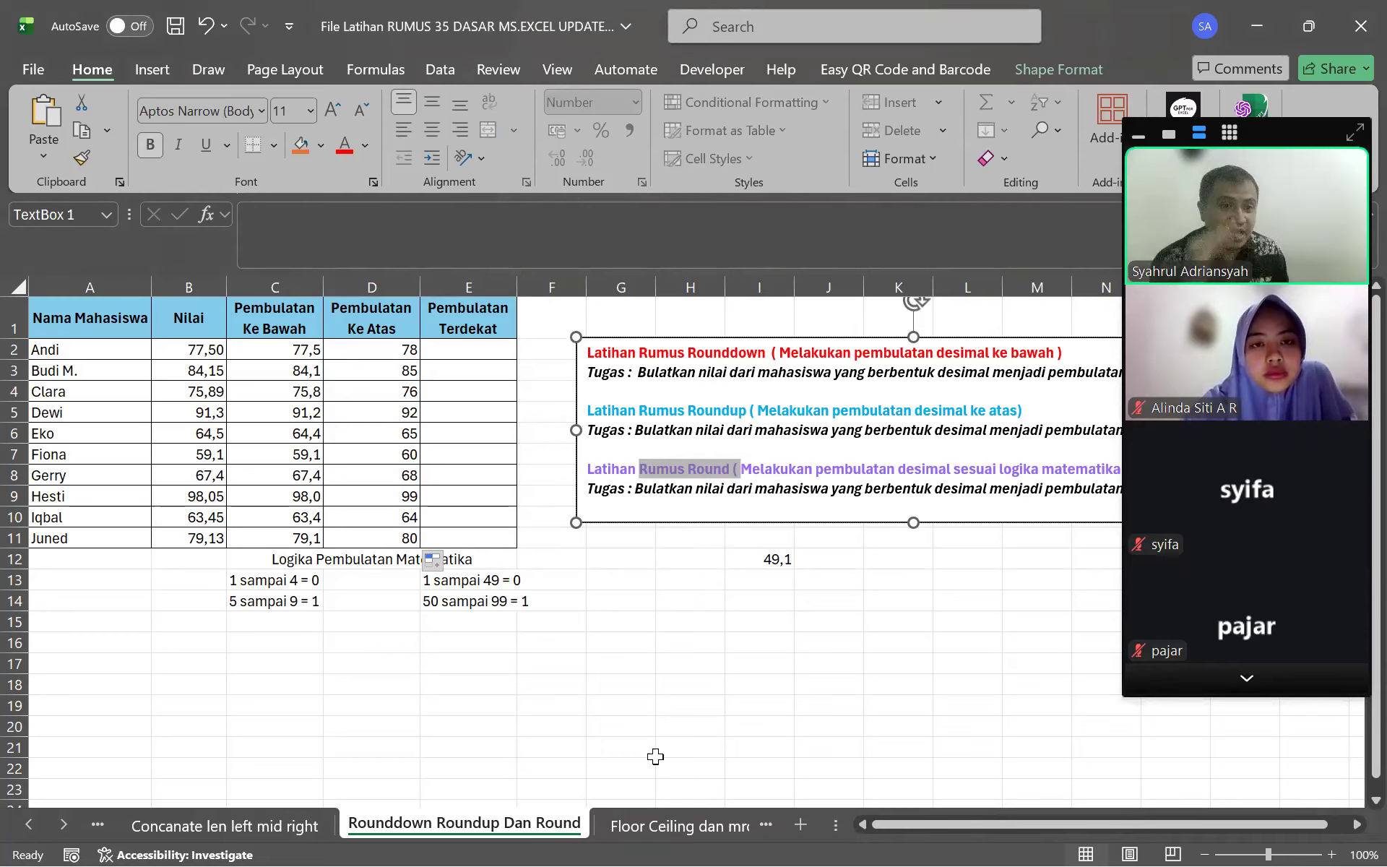
click(530, 540)
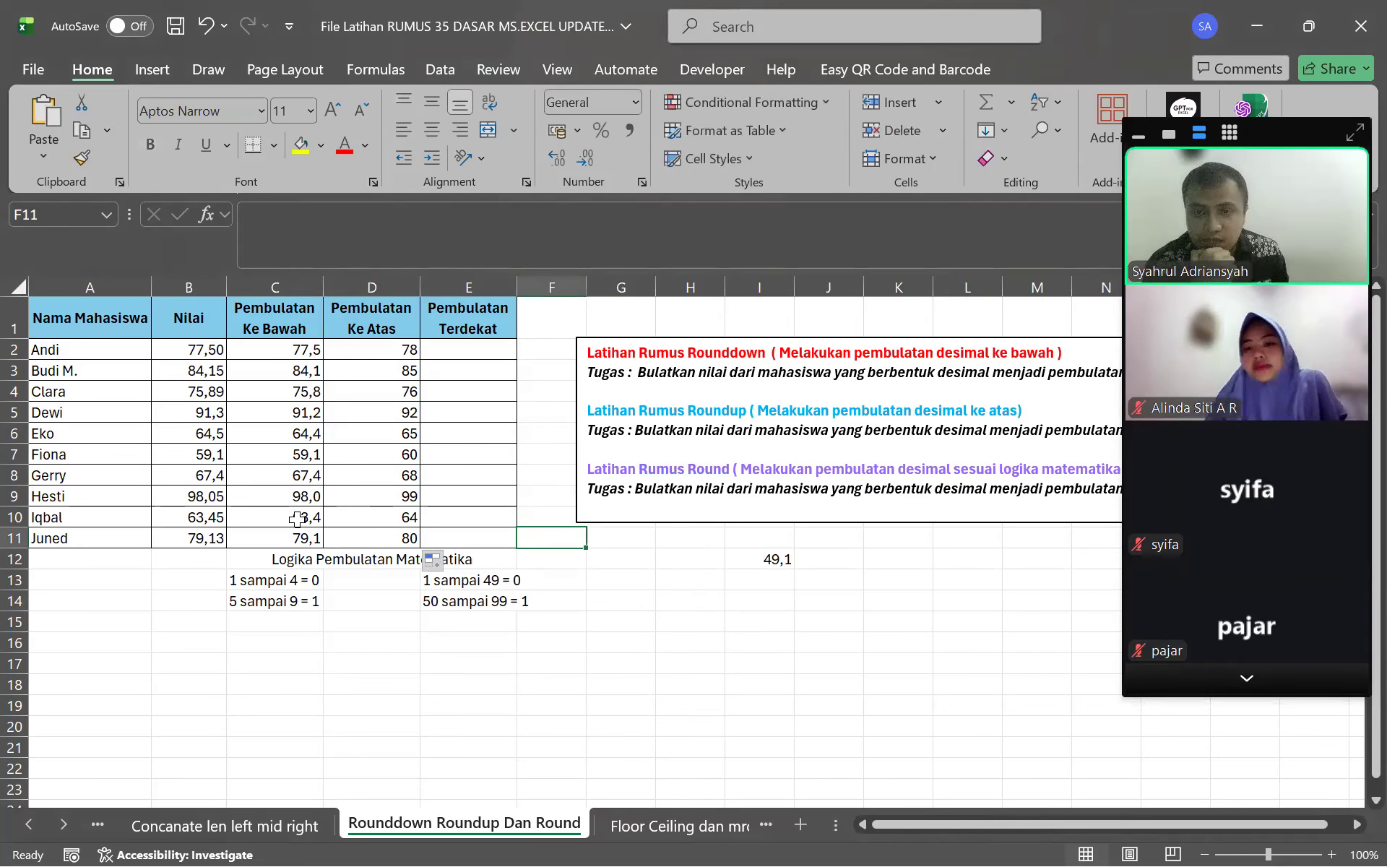
click(190, 349)
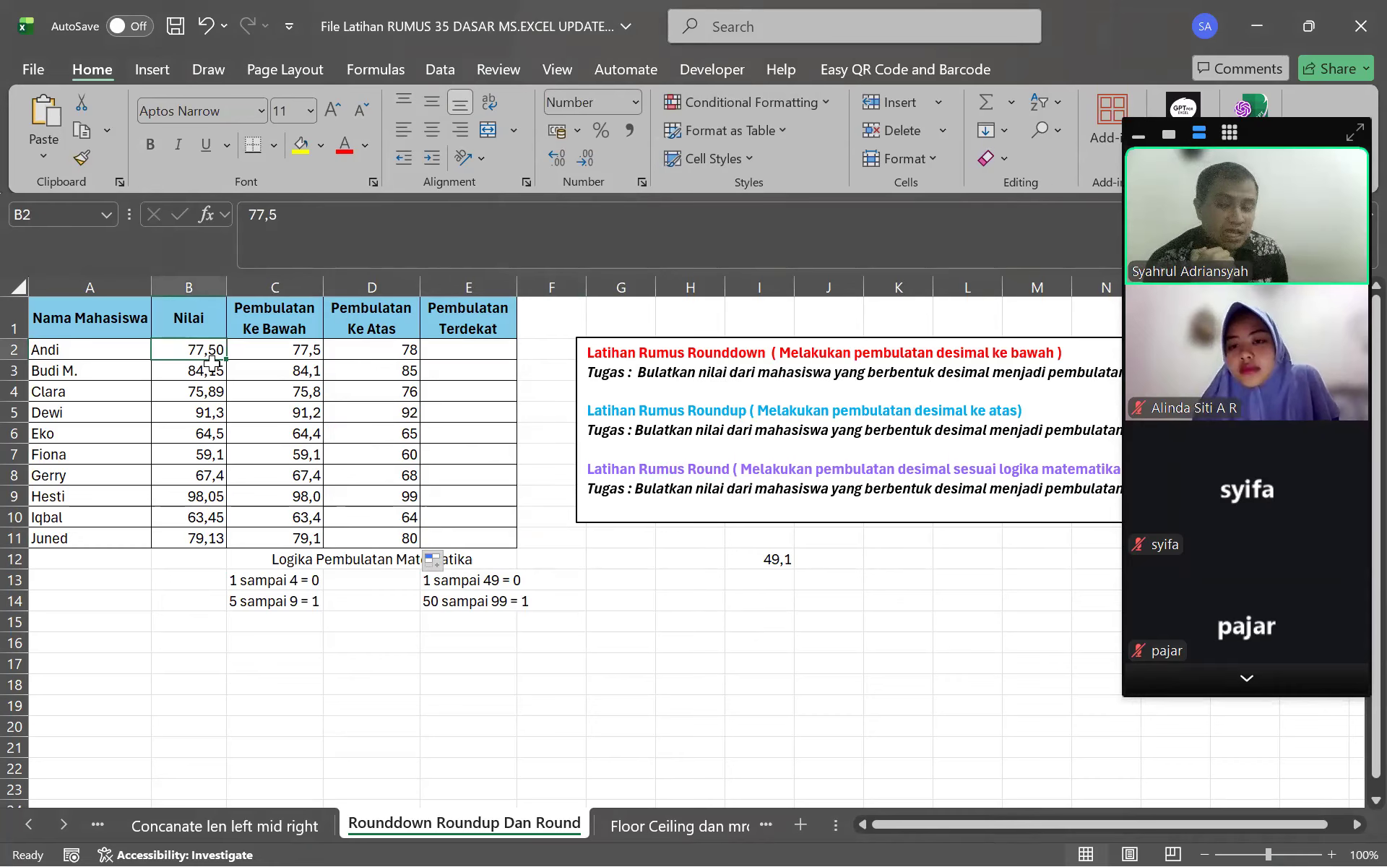
click(499, 641)
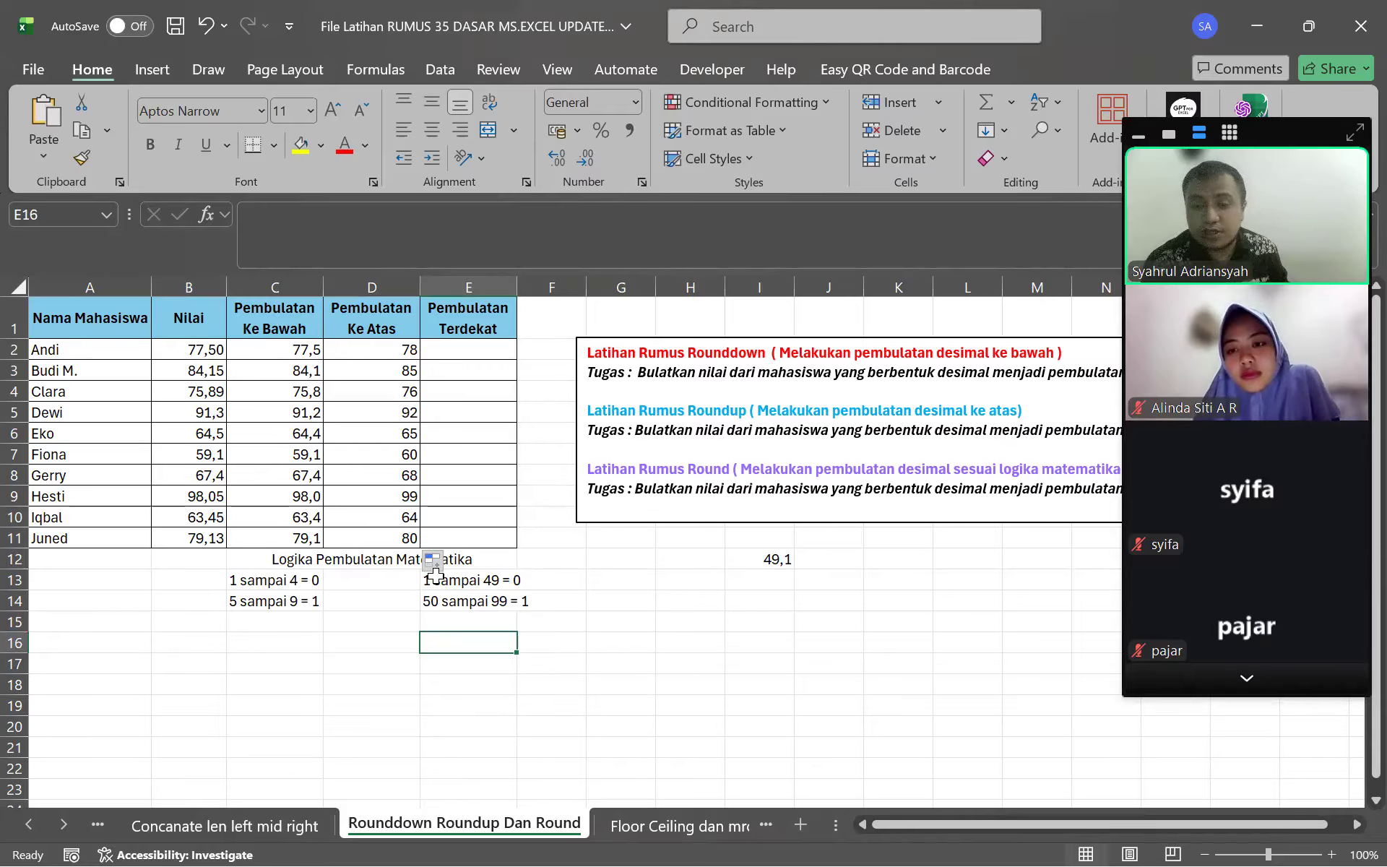
drag(267, 582, 527, 600)
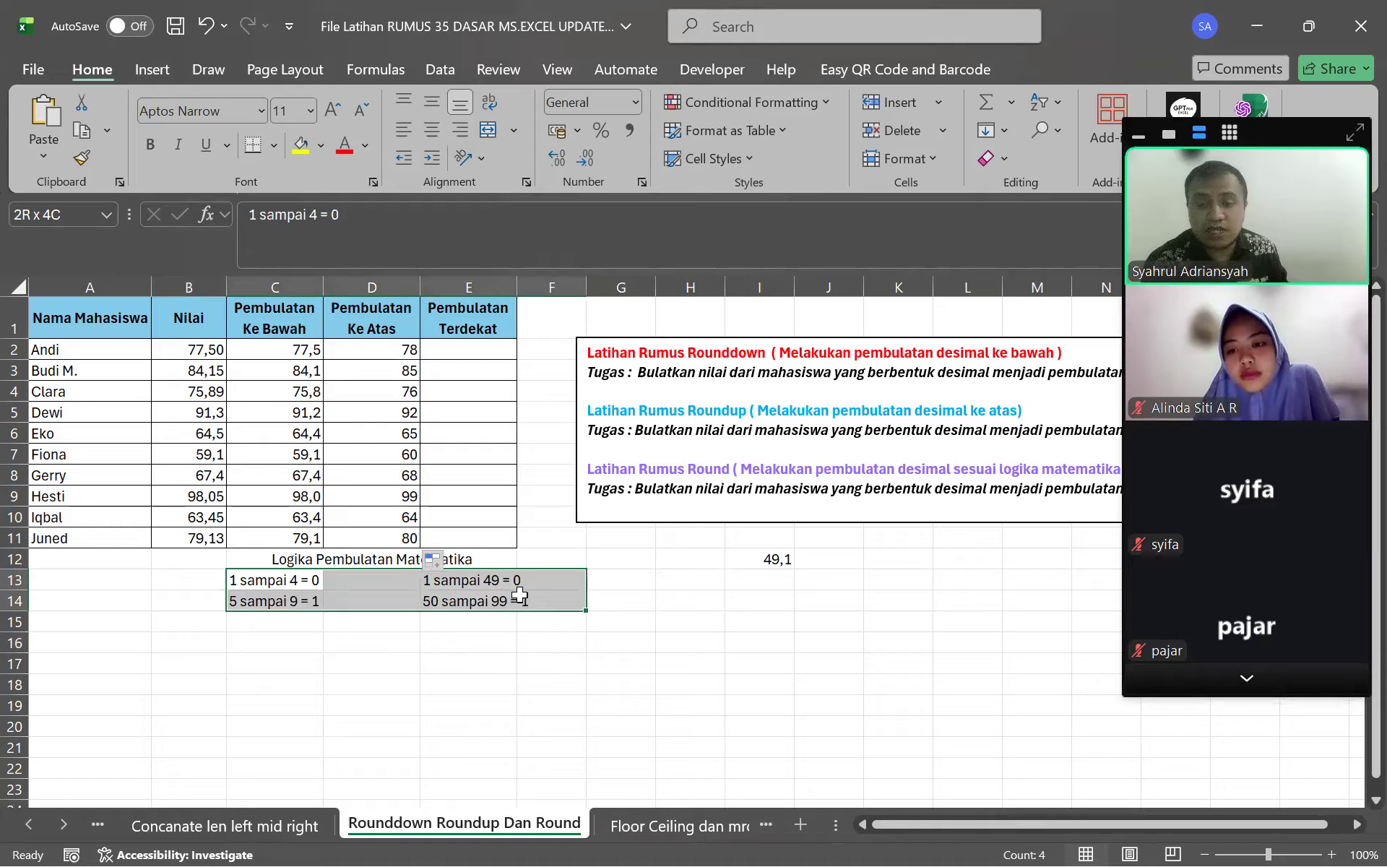
click(464, 643)
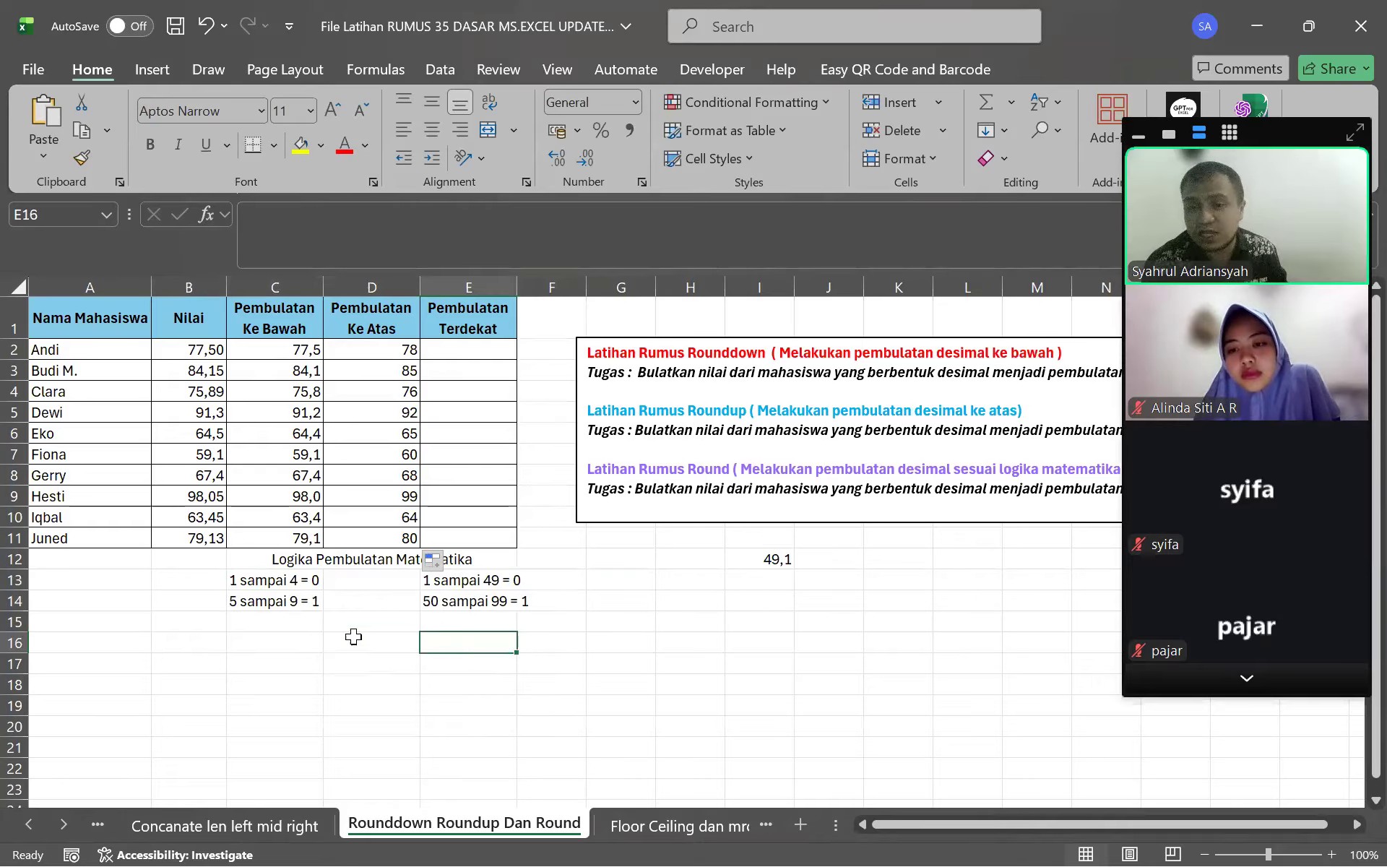
click(241, 581)
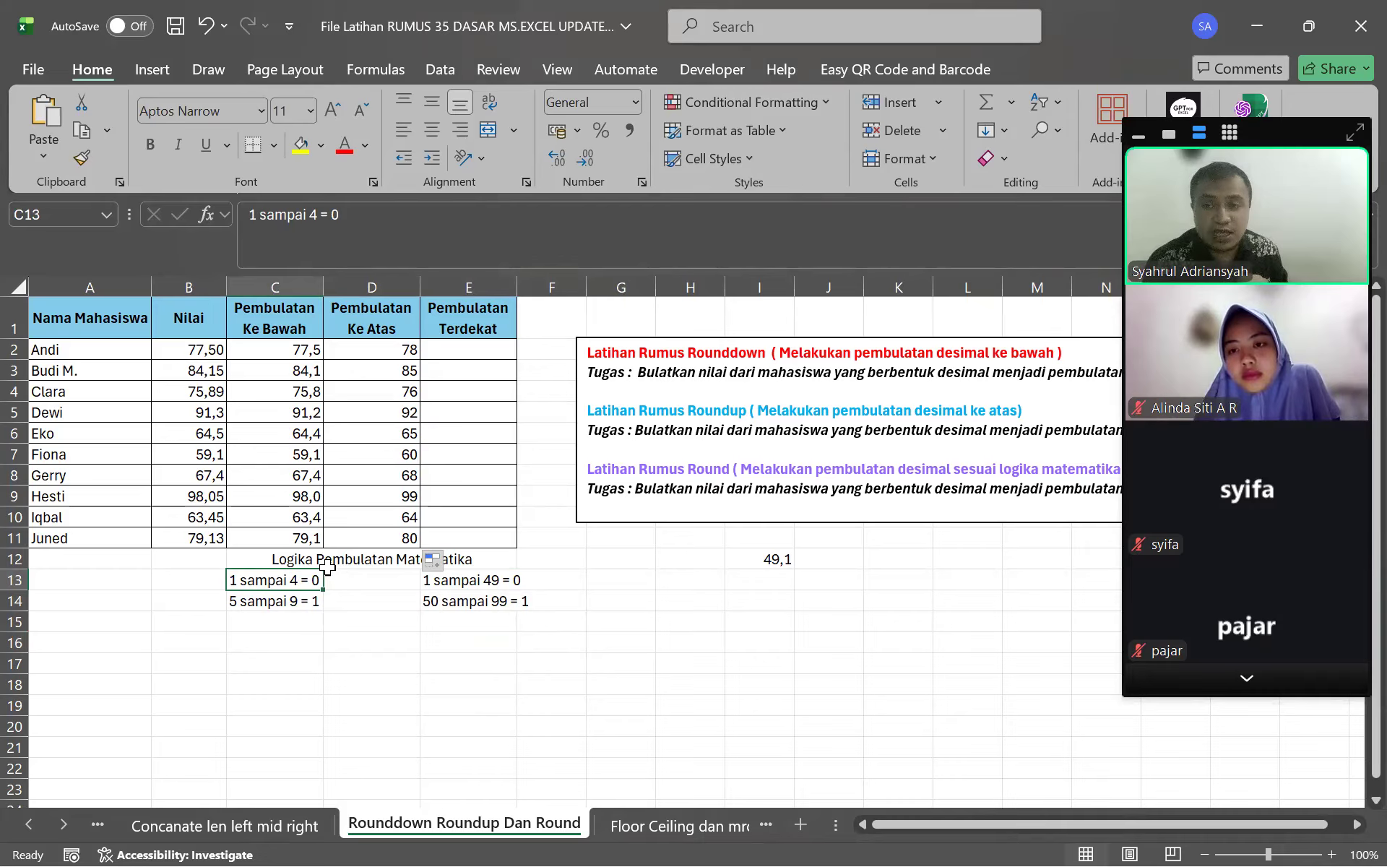
click(184, 417)
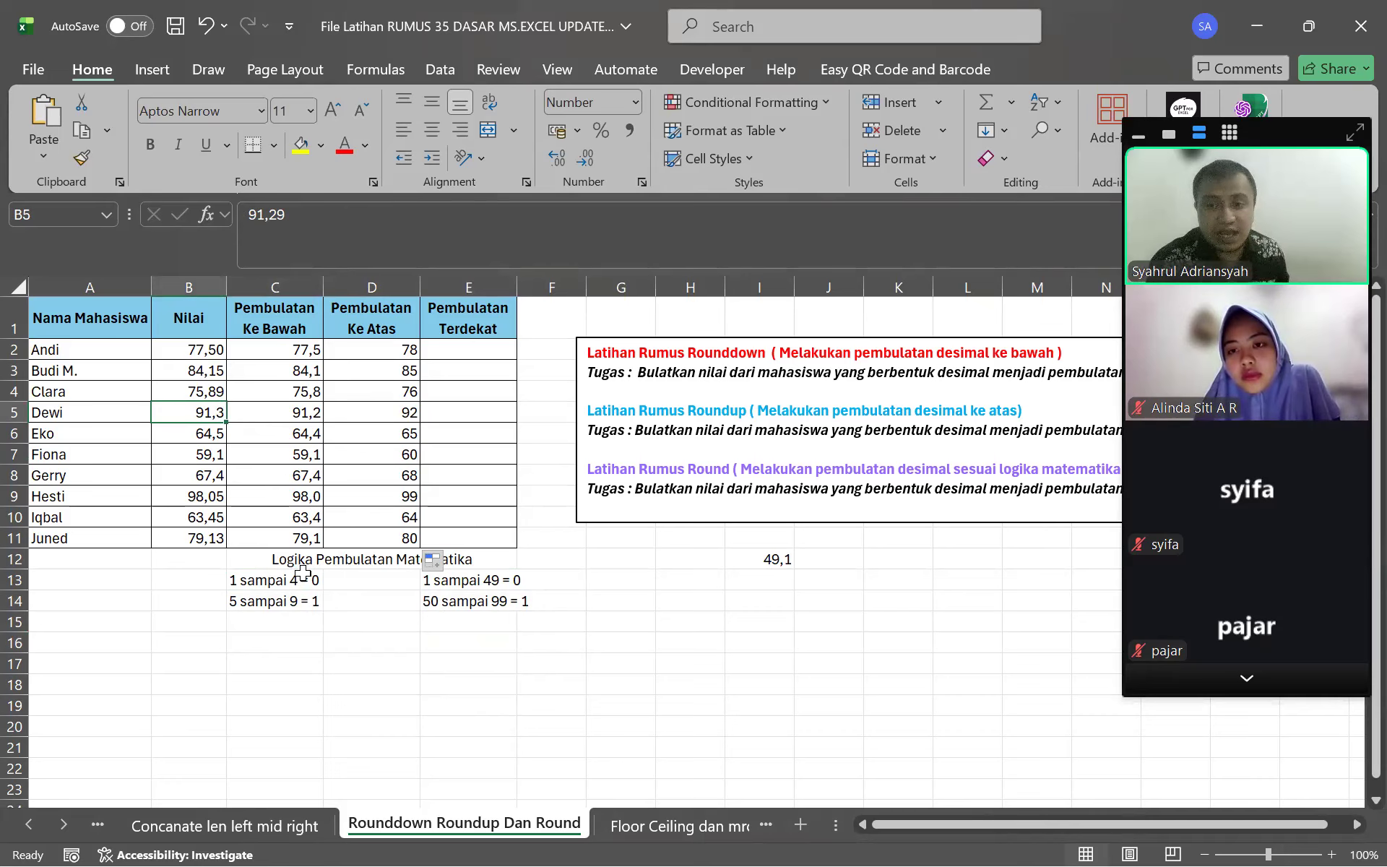
click(192, 456)
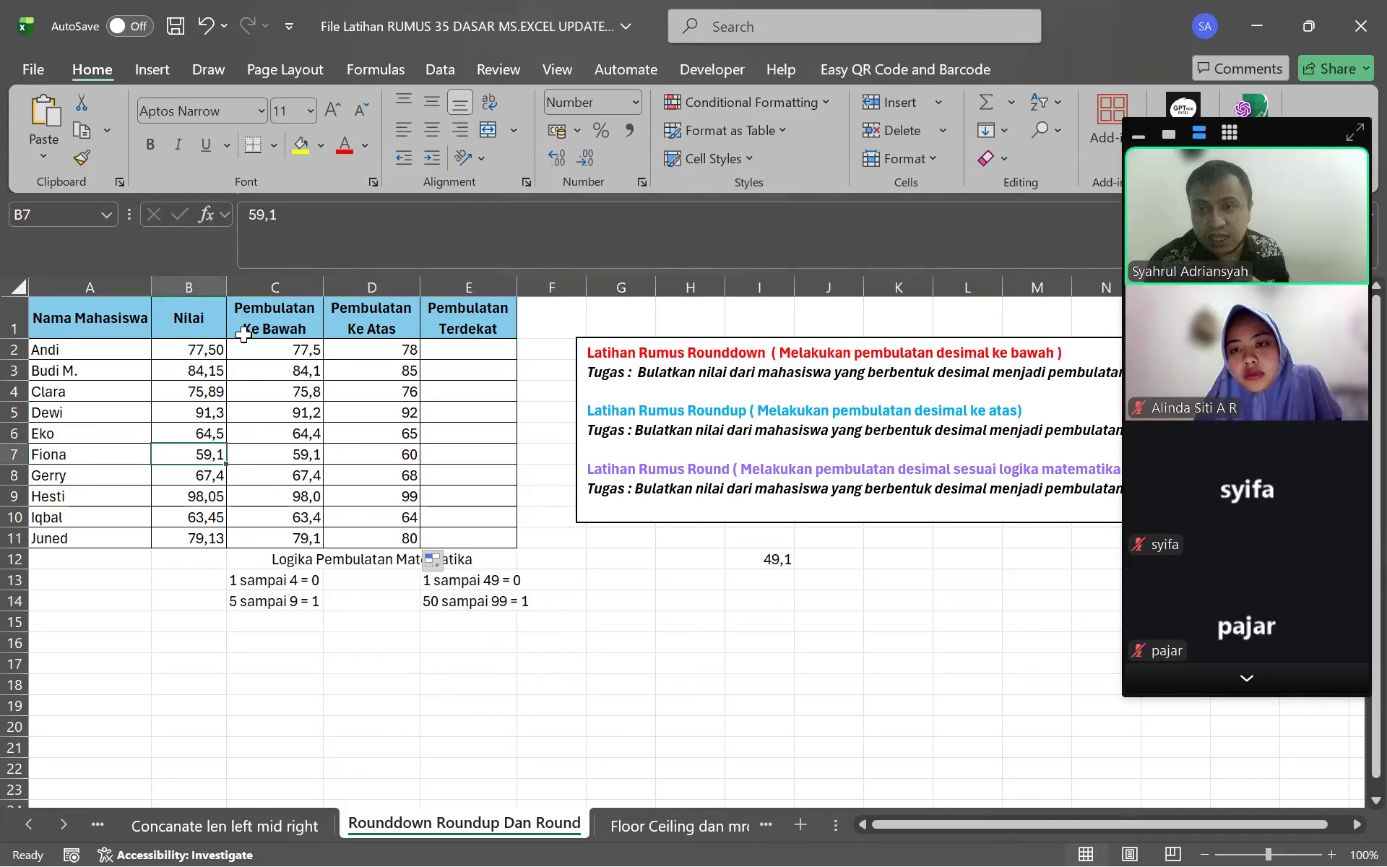
Change B7's score from 59,1 to 59,7 and check the E13 rounding note
click(329, 266)
key(BackSpace)
text(7)
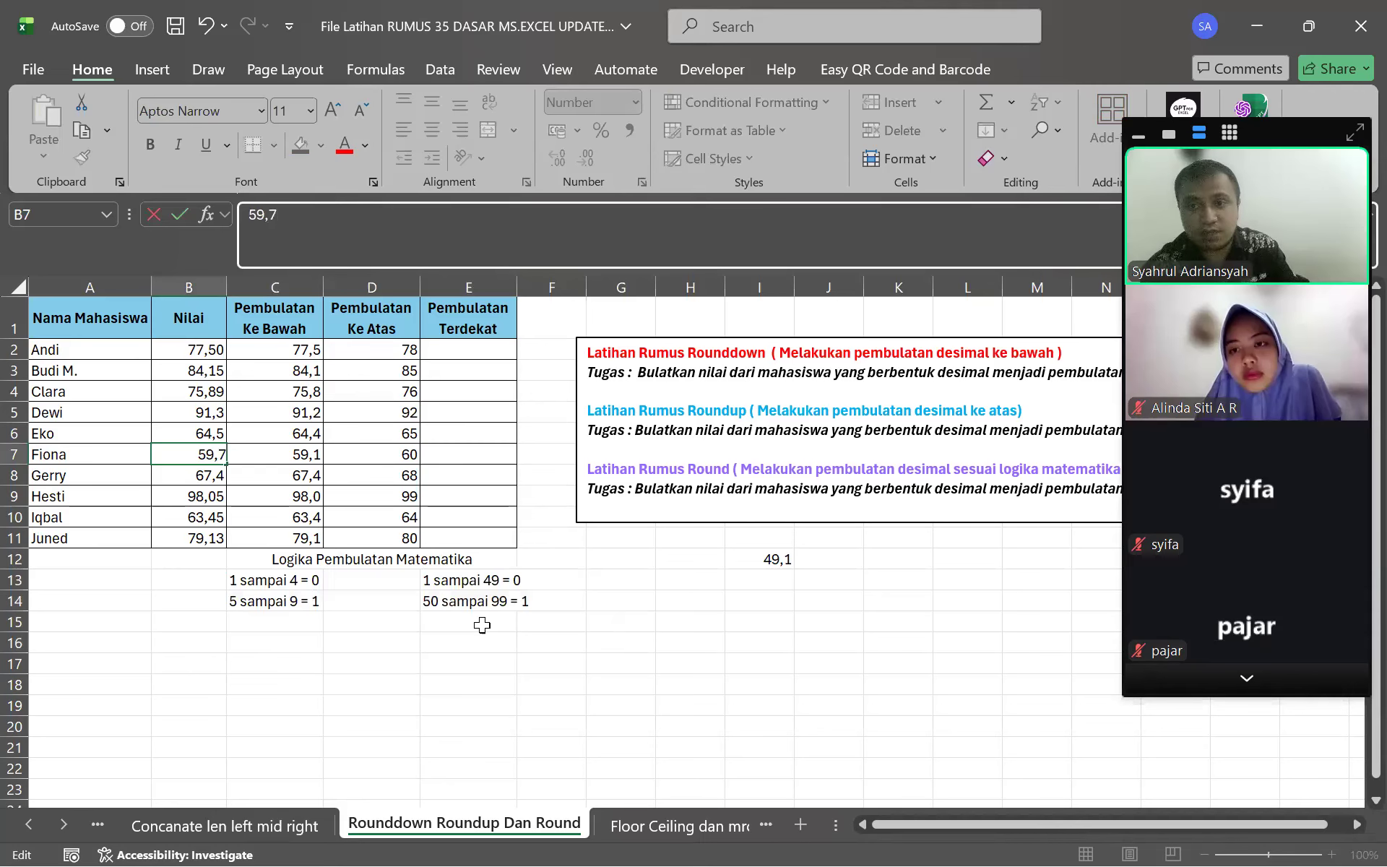
key(Return)
click(169, 434)
click(191, 452)
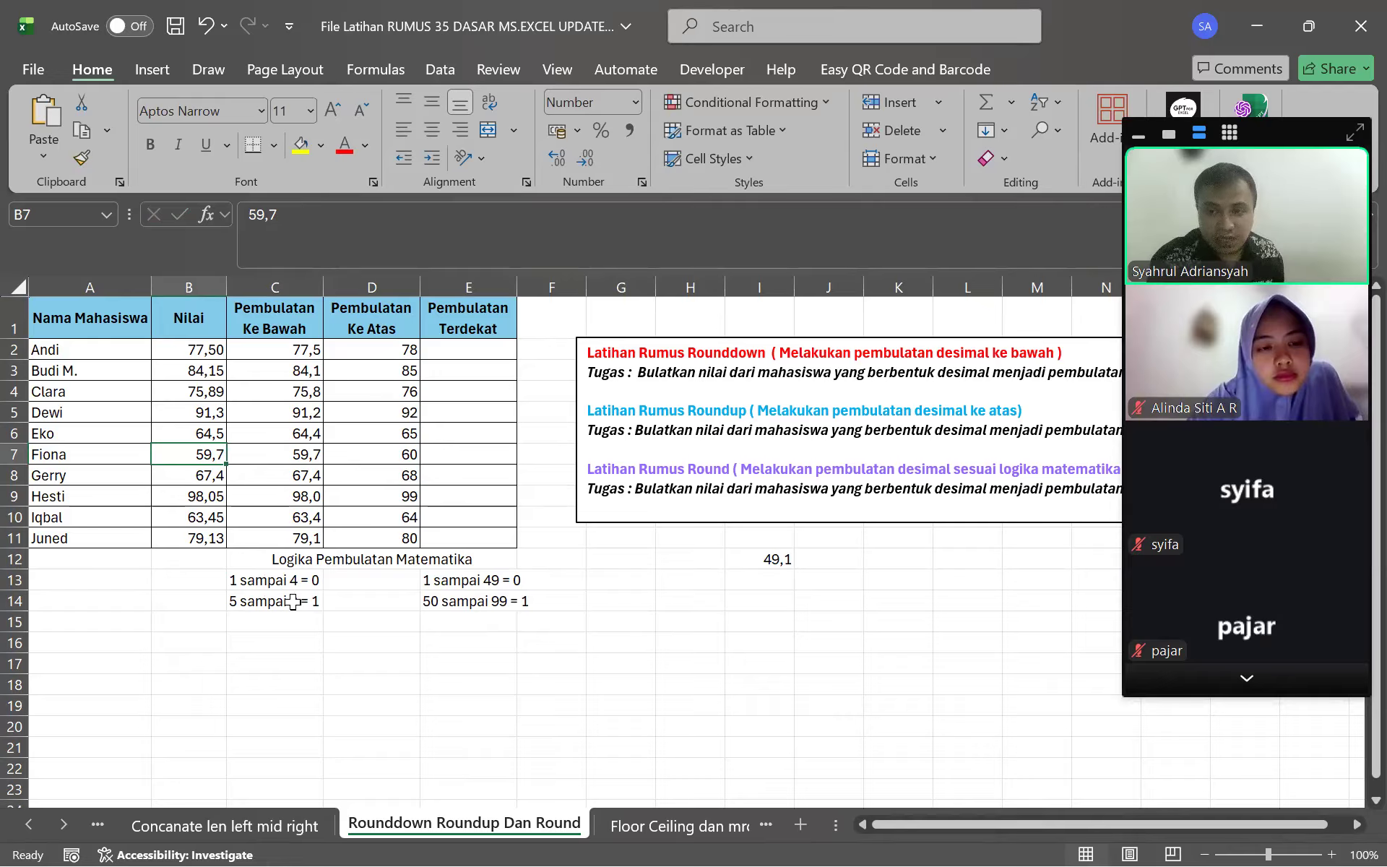
click(443, 584)
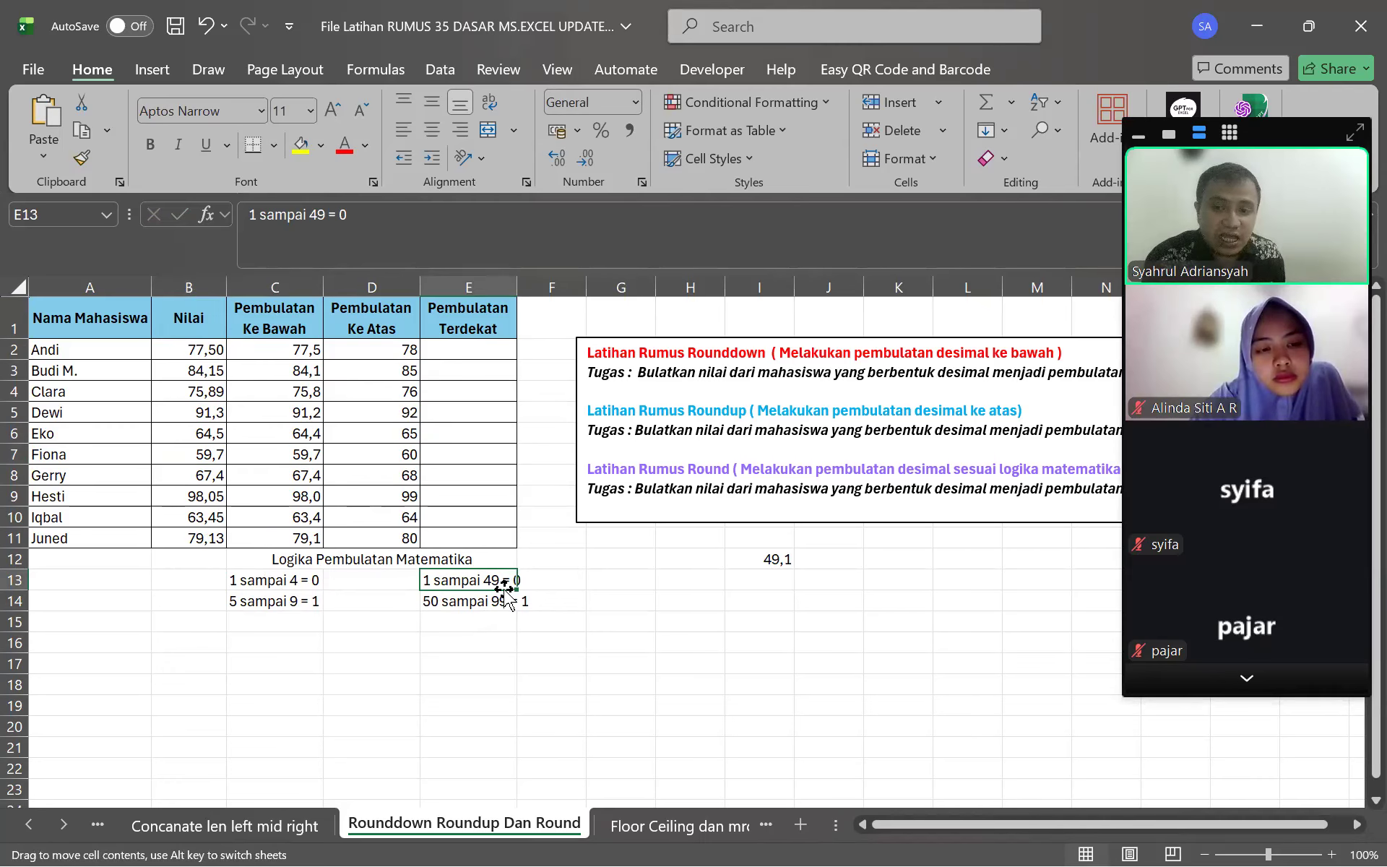
Check the E14 rounding note and B4 score, then select E2 to begin its formula
click(609, 577)
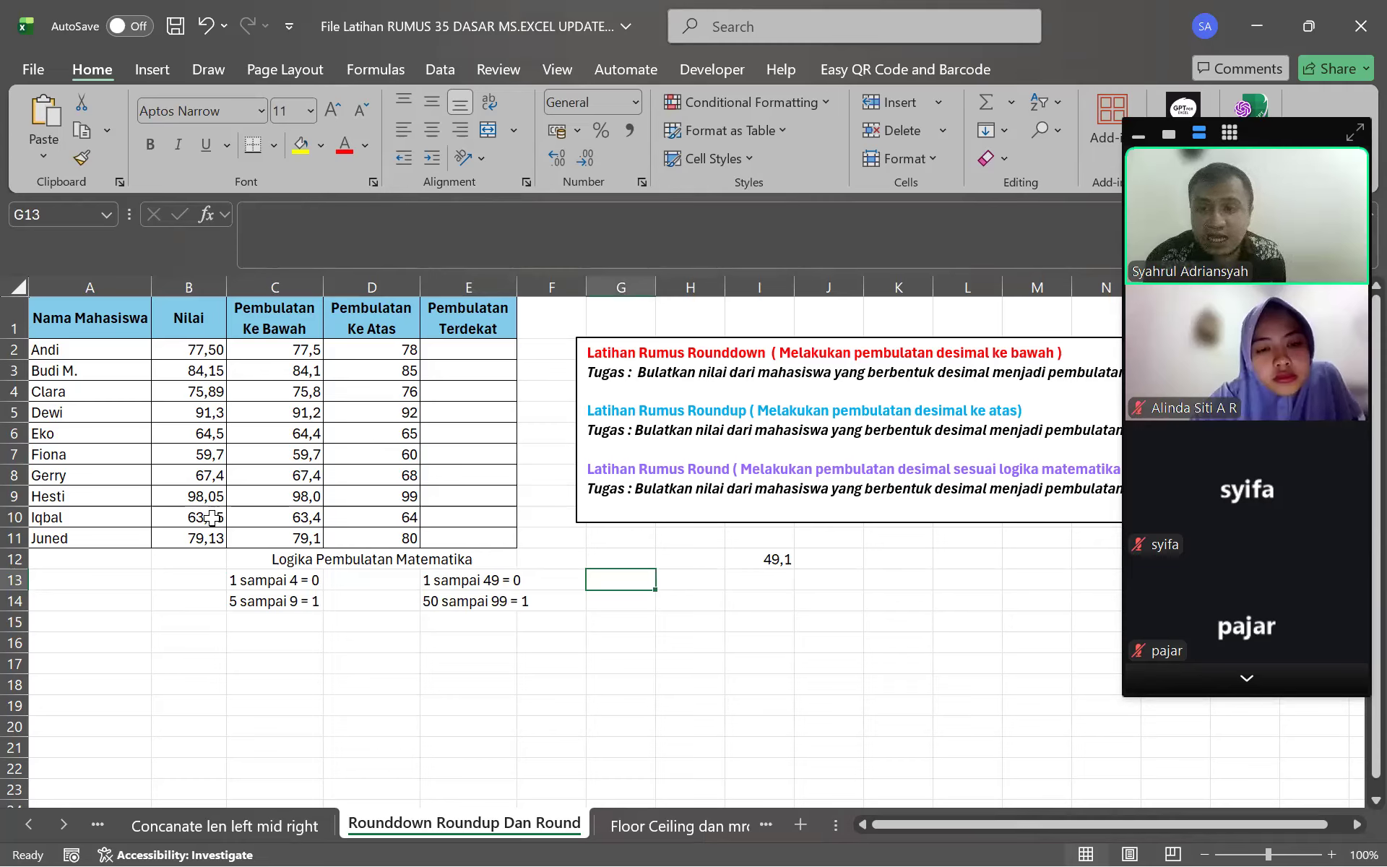
click(448, 602)
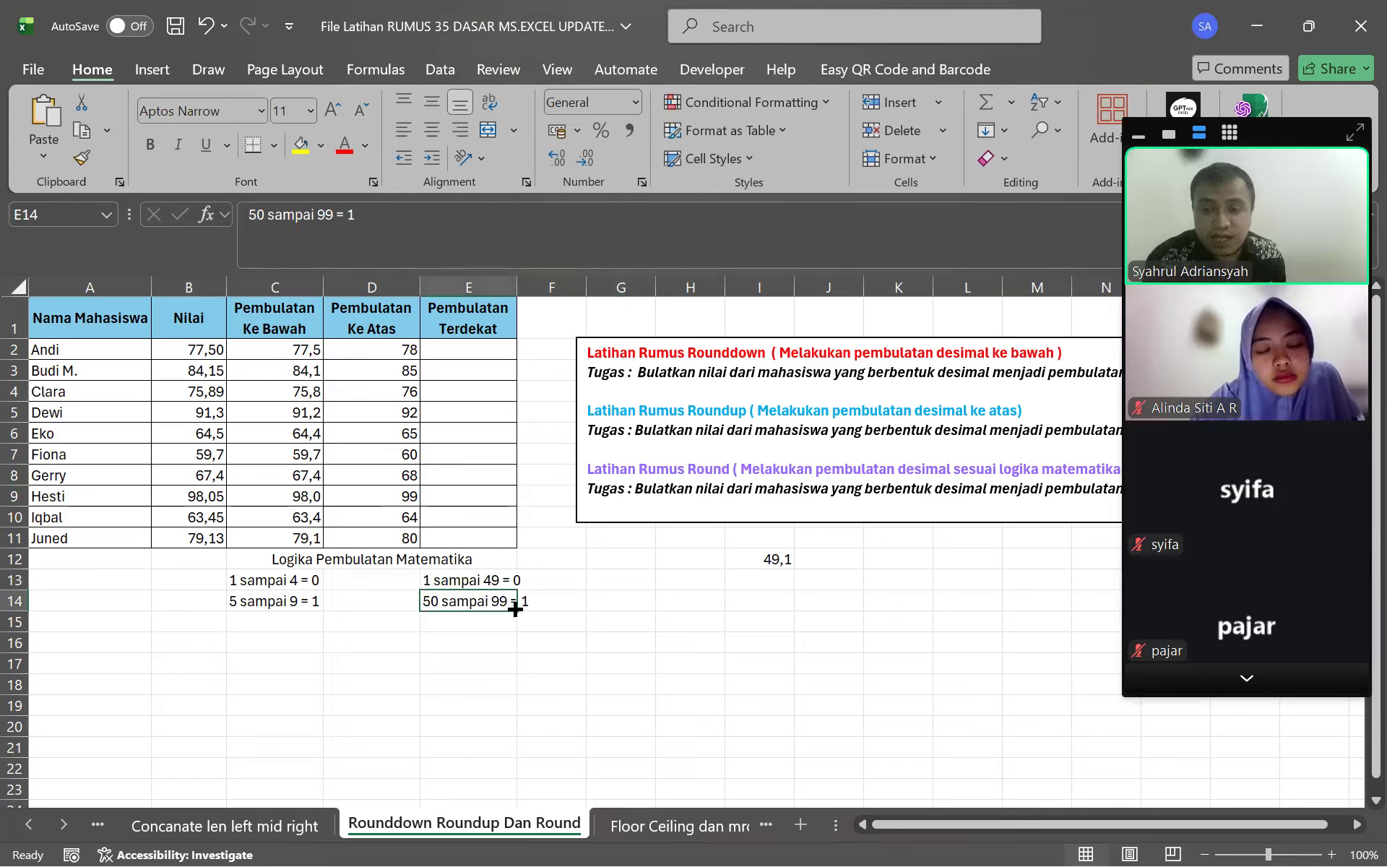
click(557, 601)
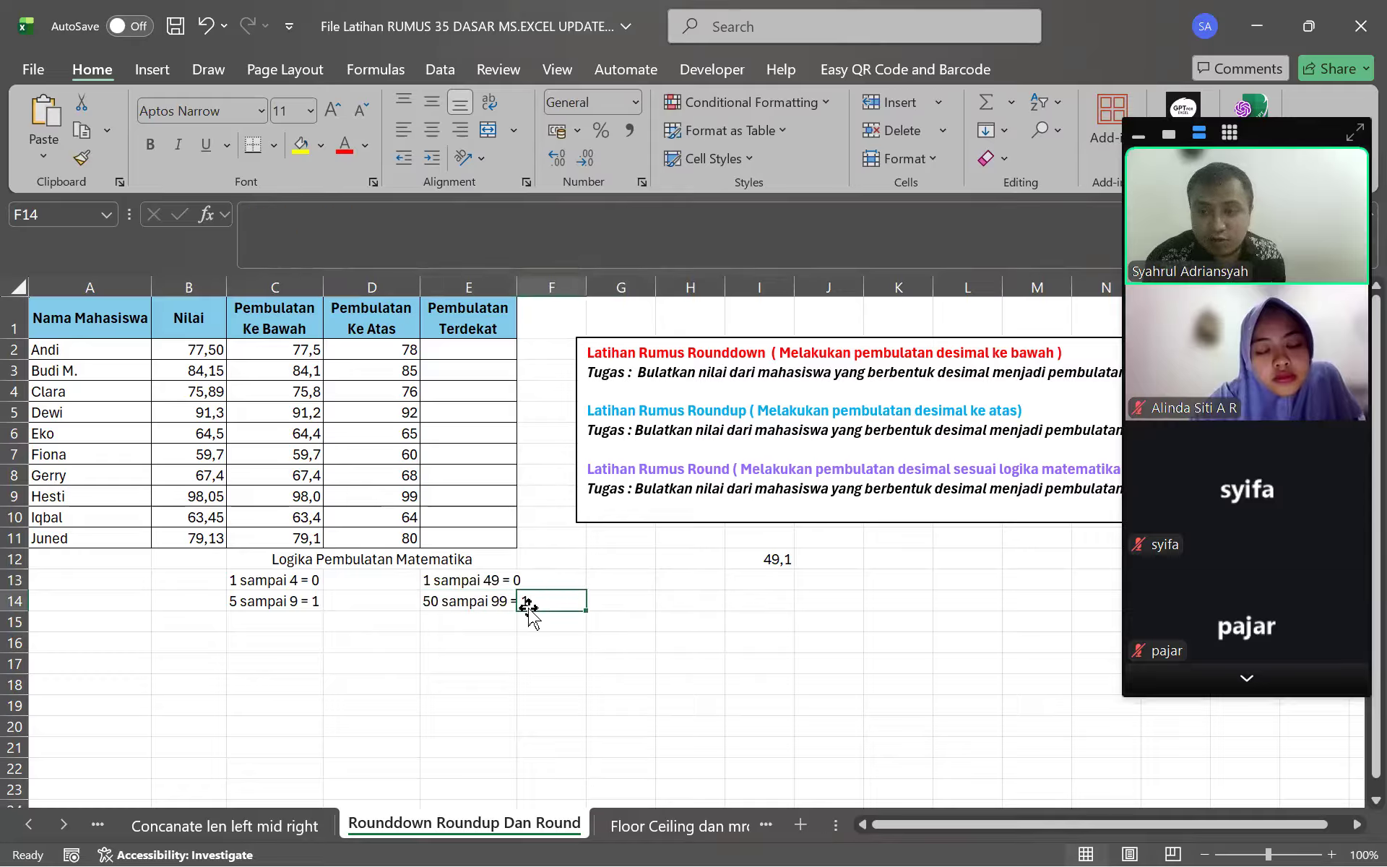
click(192, 395)
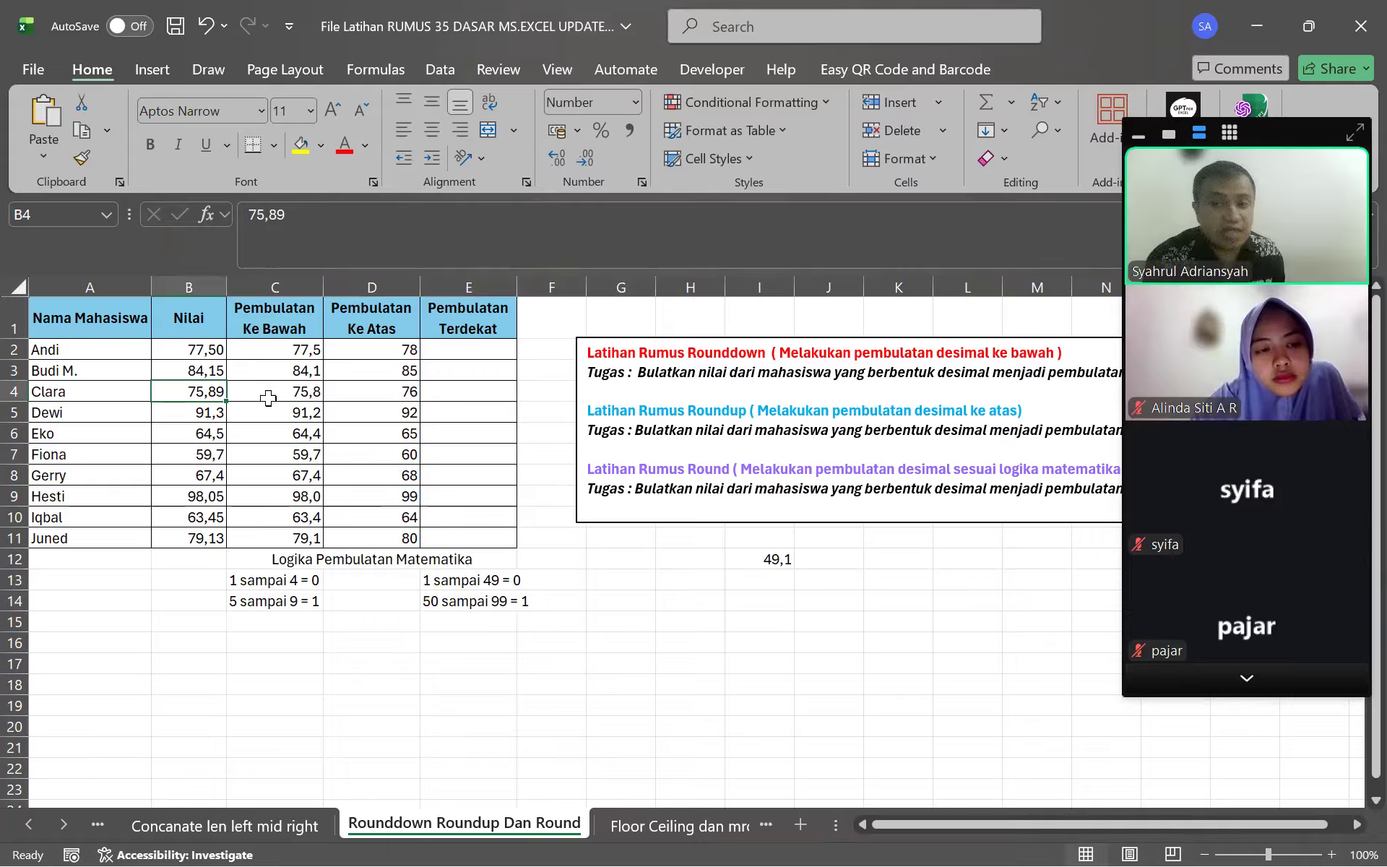
click(448, 356)
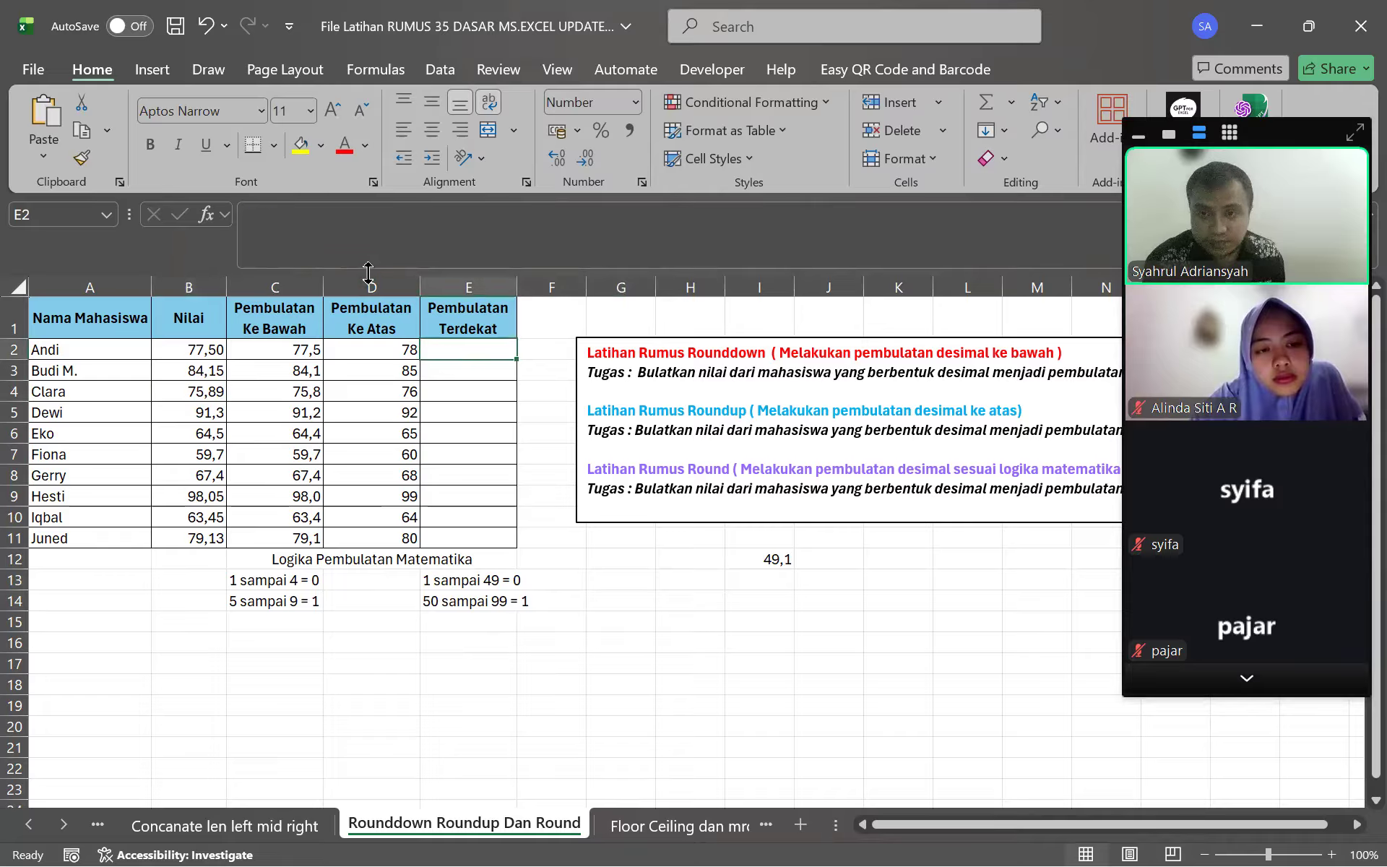
click(368, 266)
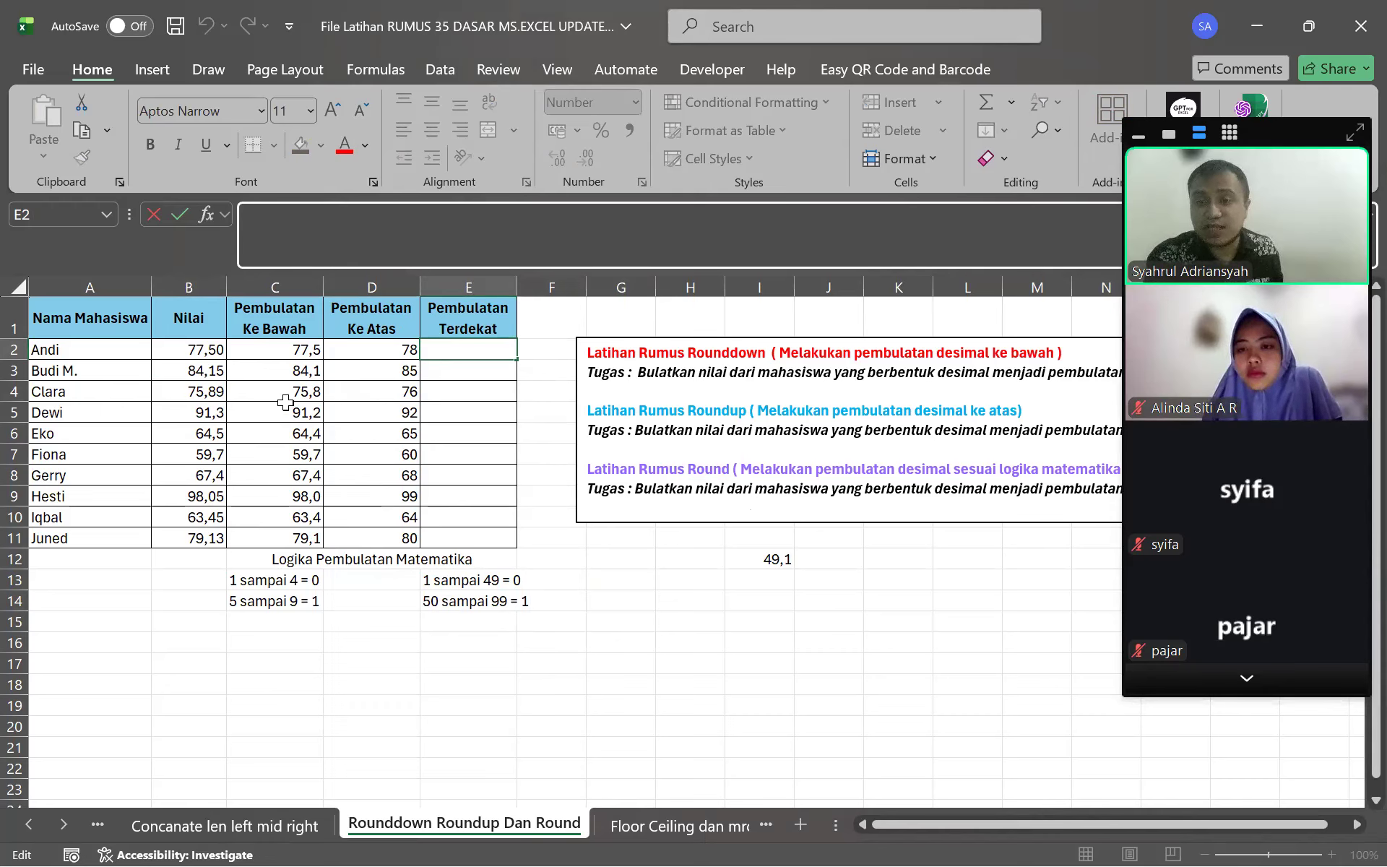
Enter =ROUND(B2;0) in E2 so Andi's 77,50 shows as 78
text(=)
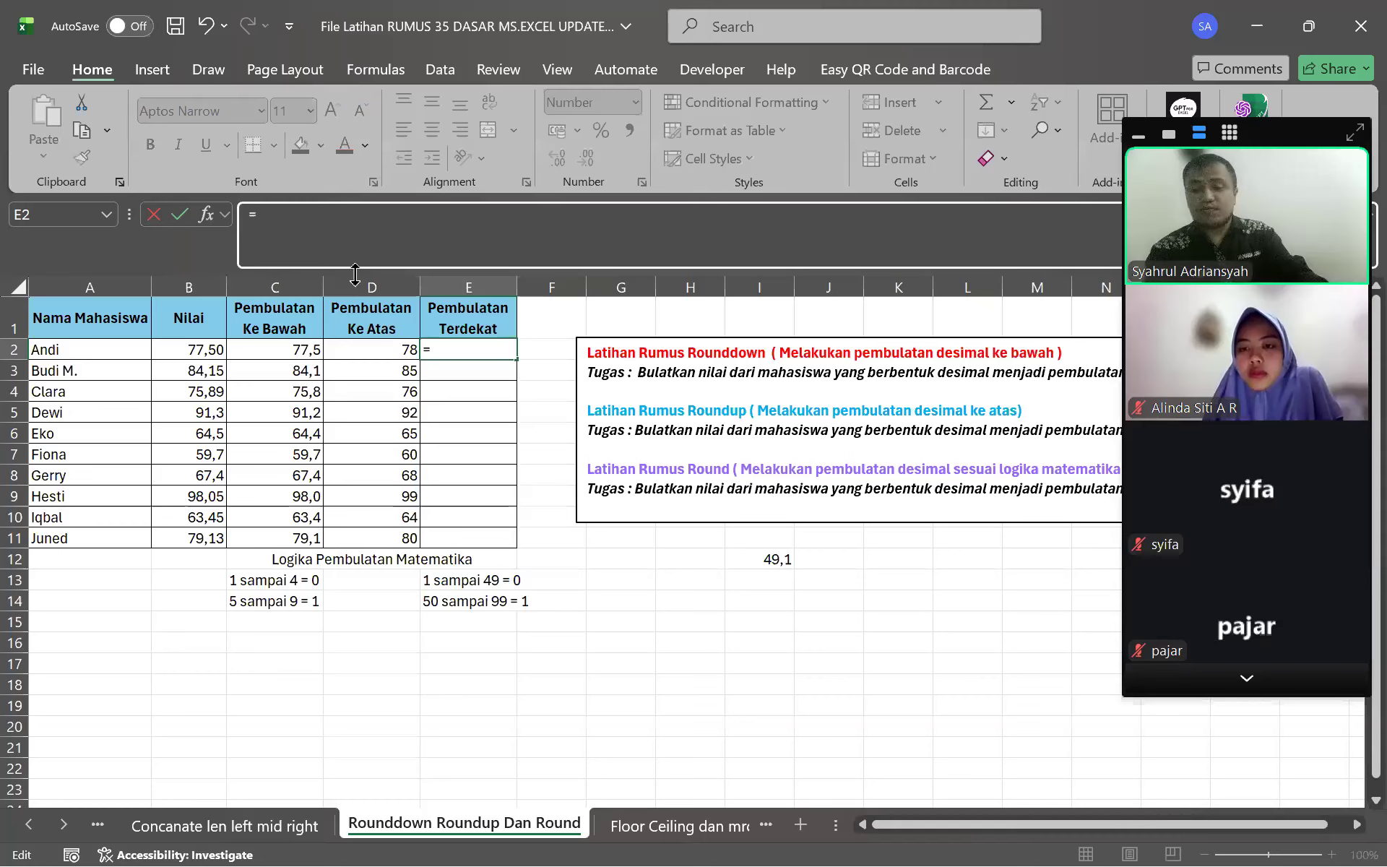
text(round)
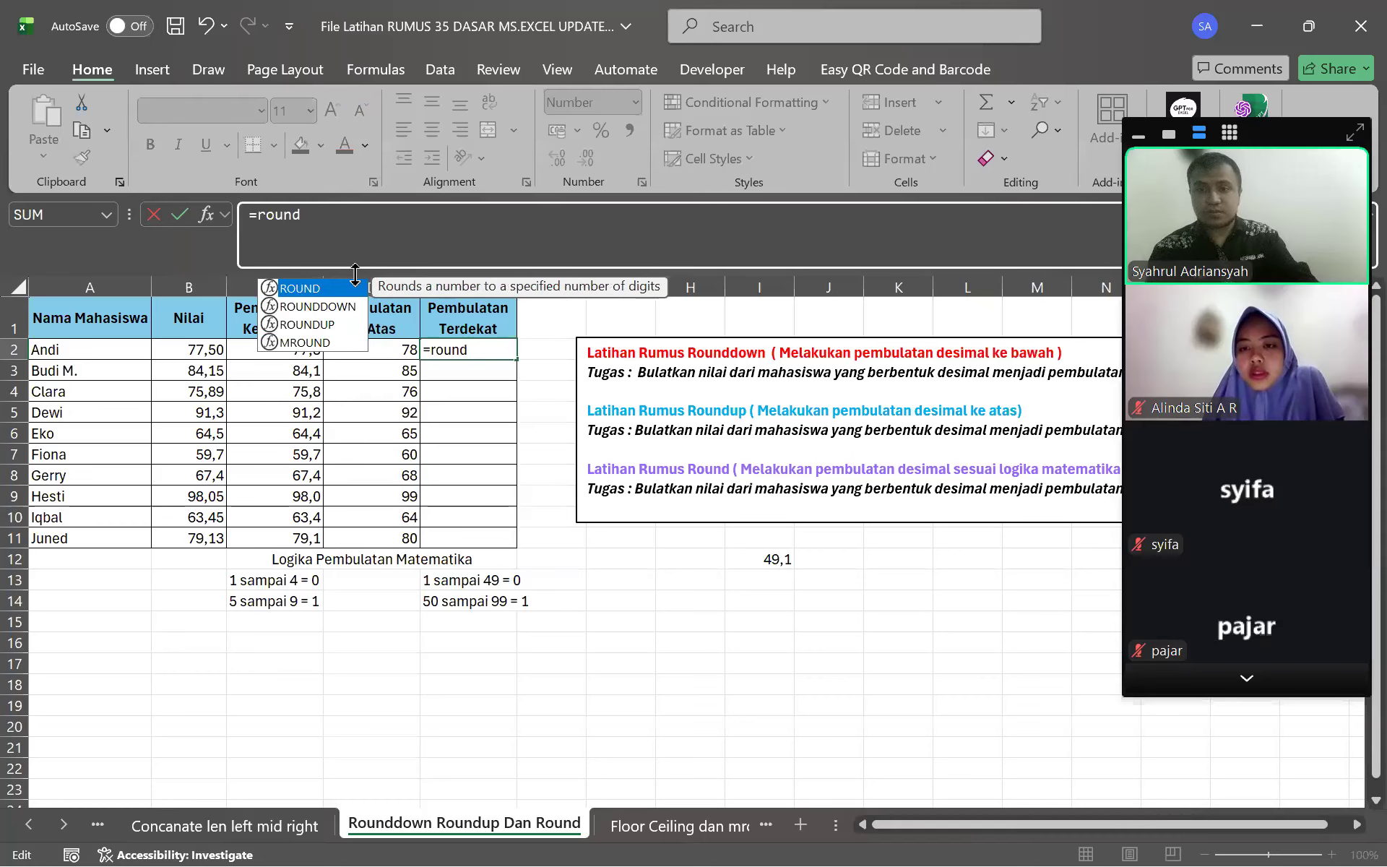
key(Tab)
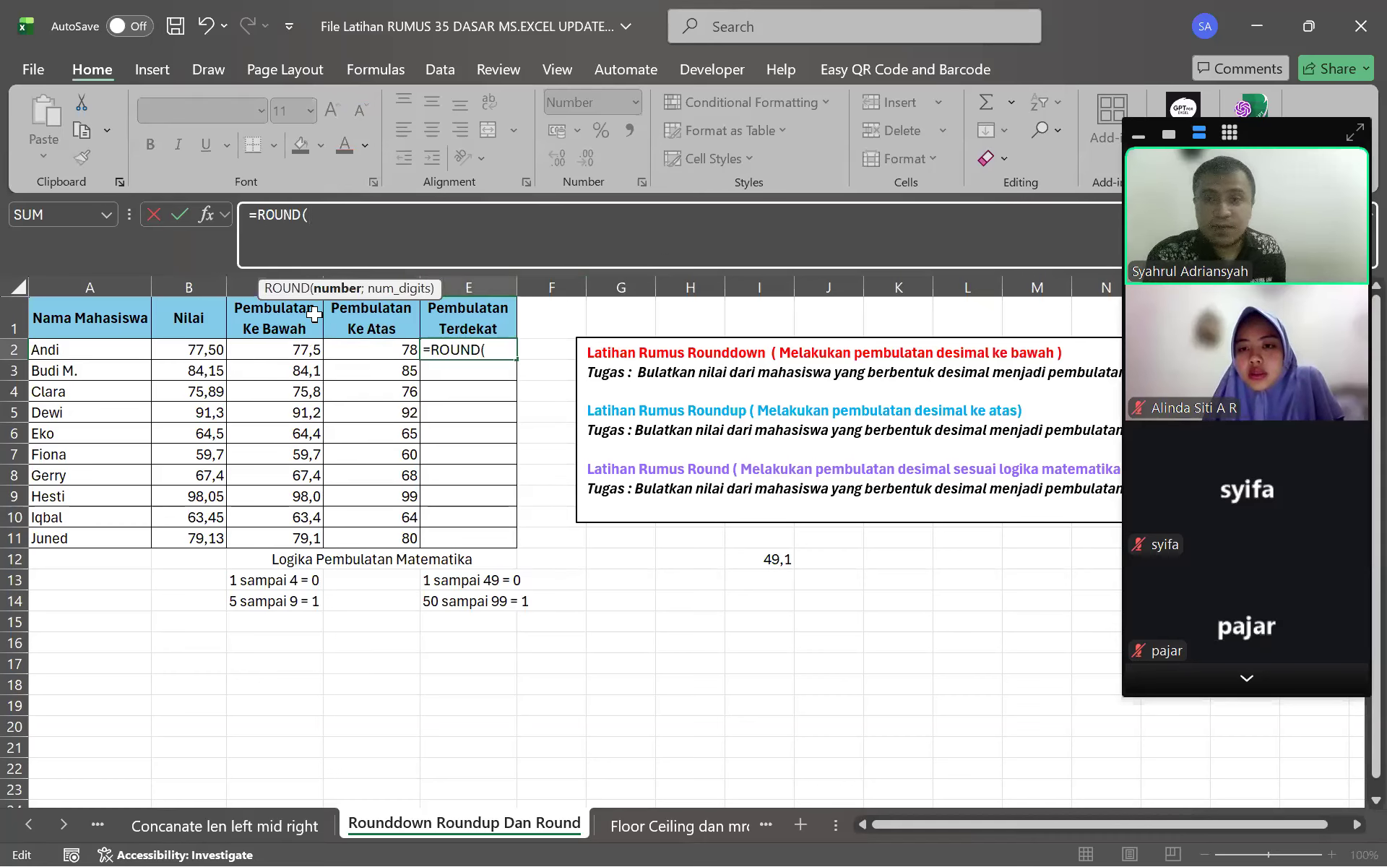
click(202, 338)
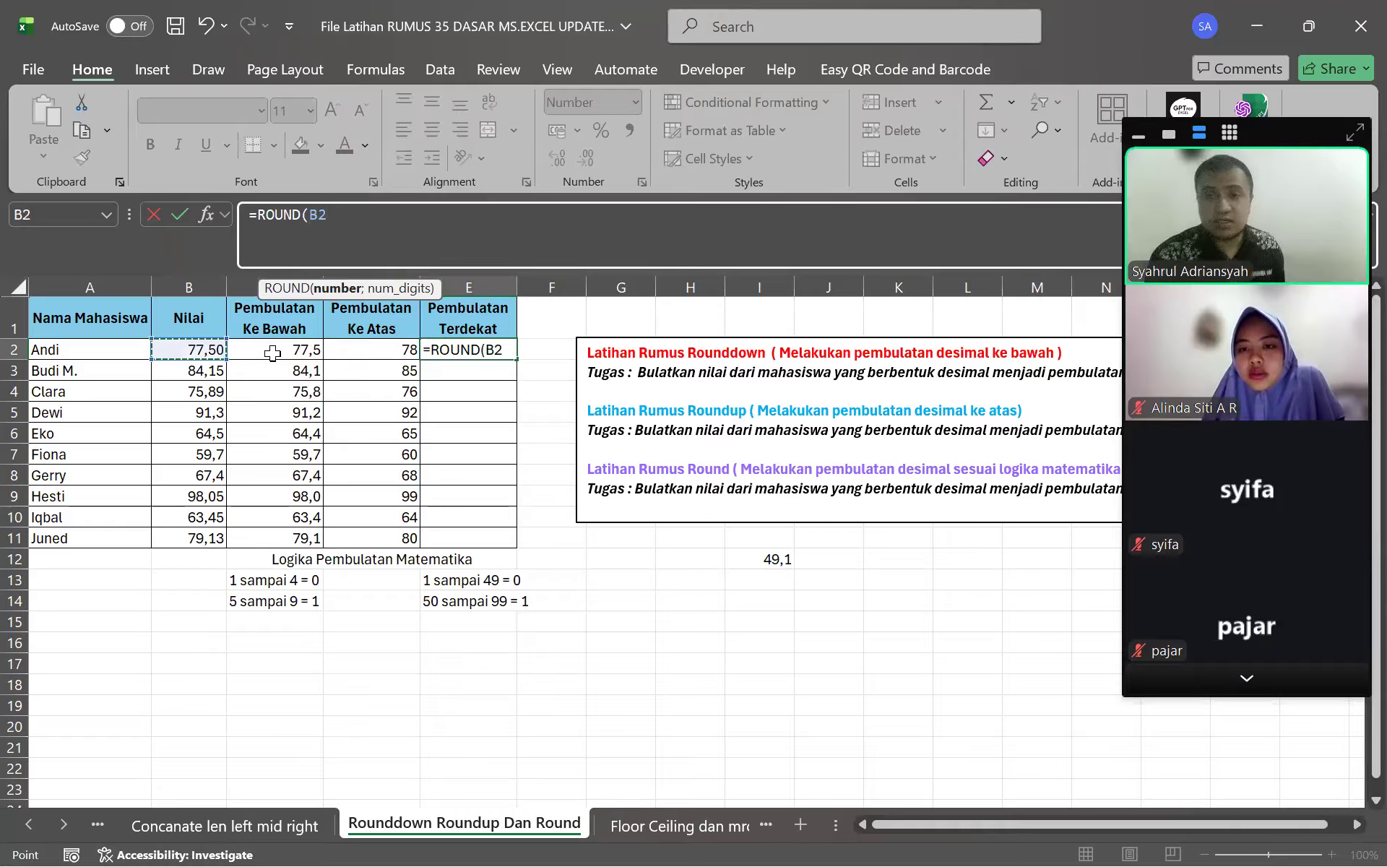
text(;)
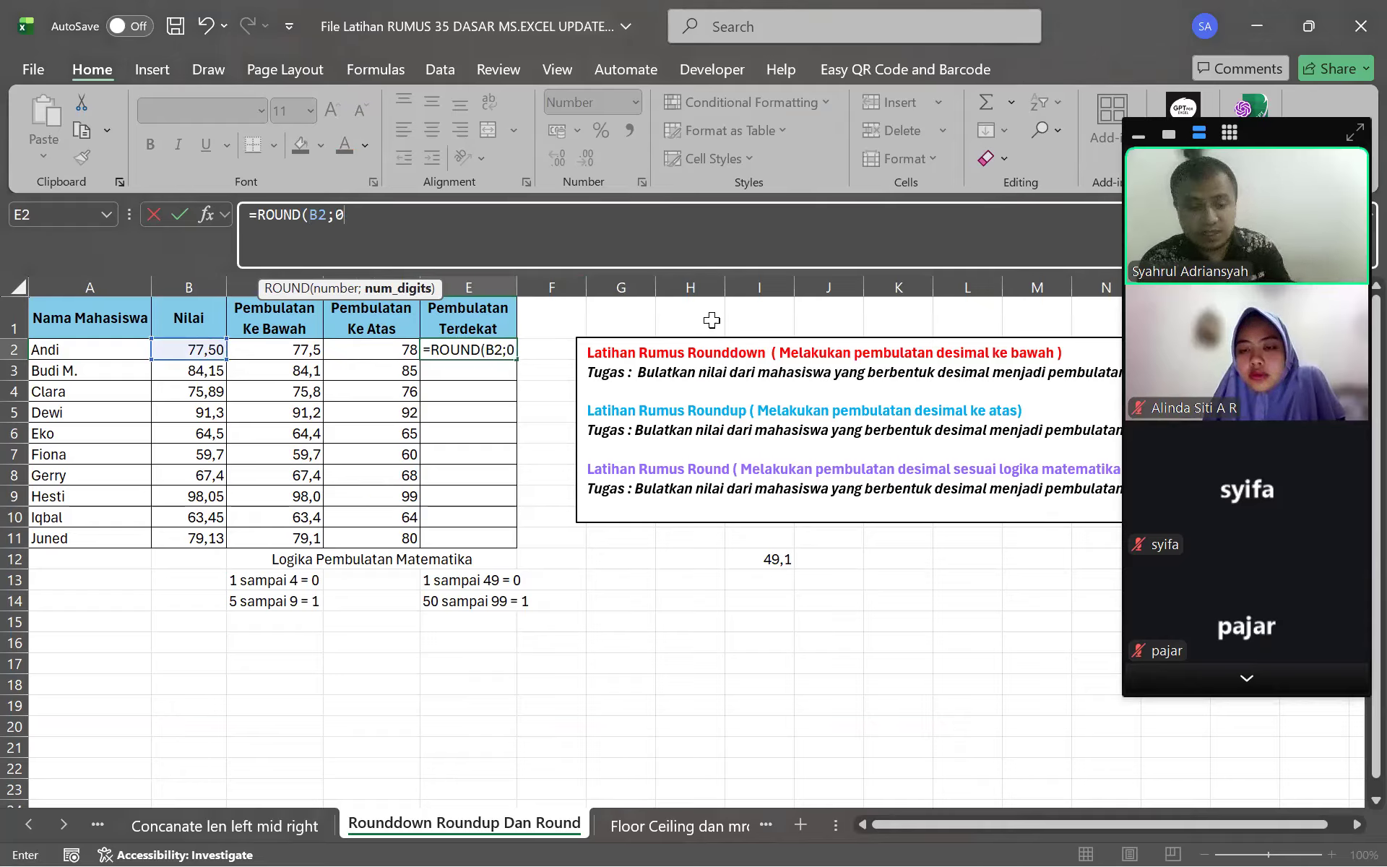
text(0))
key(Return)
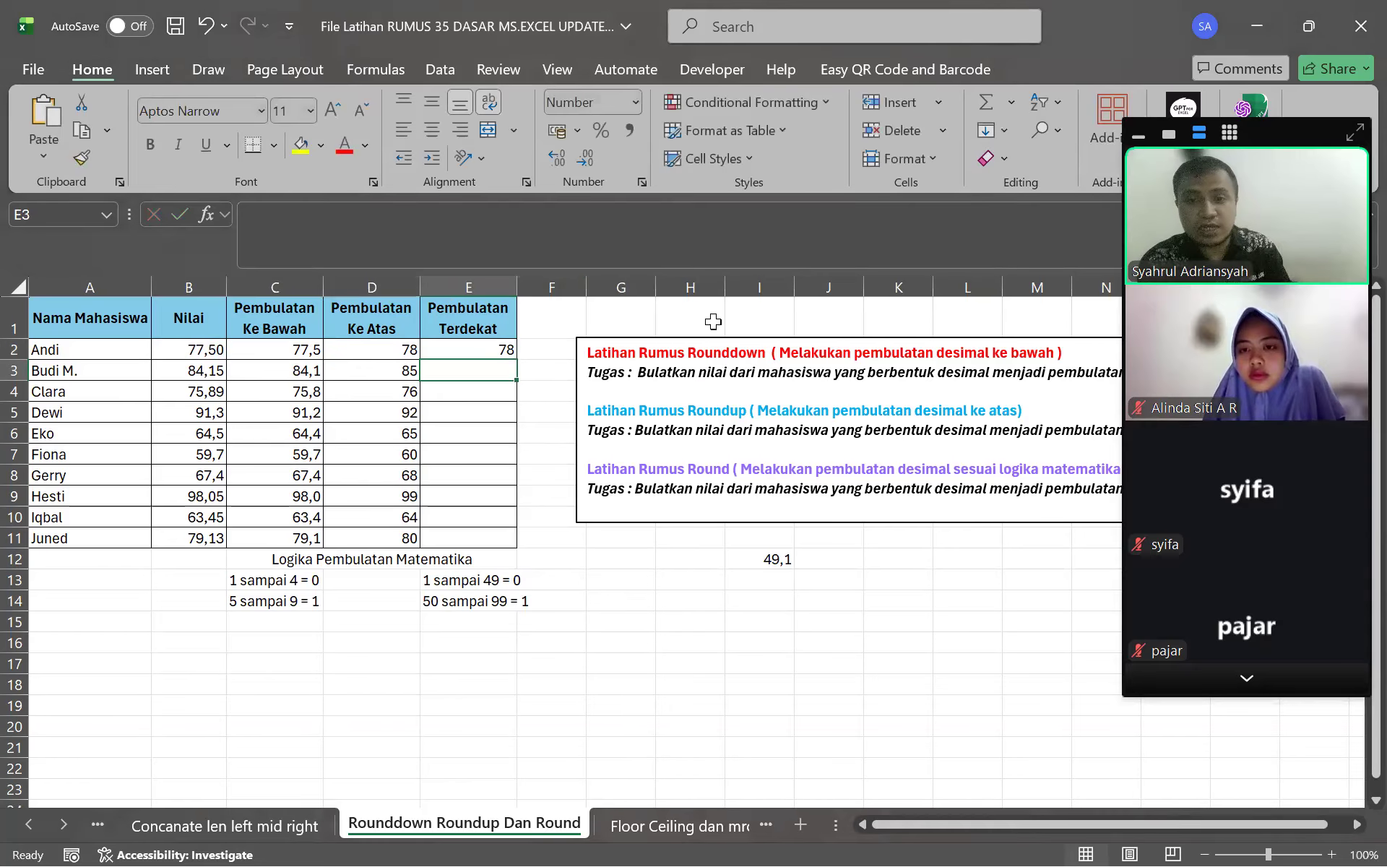
Change Andi's score in B2 to 77,49
click(489, 352)
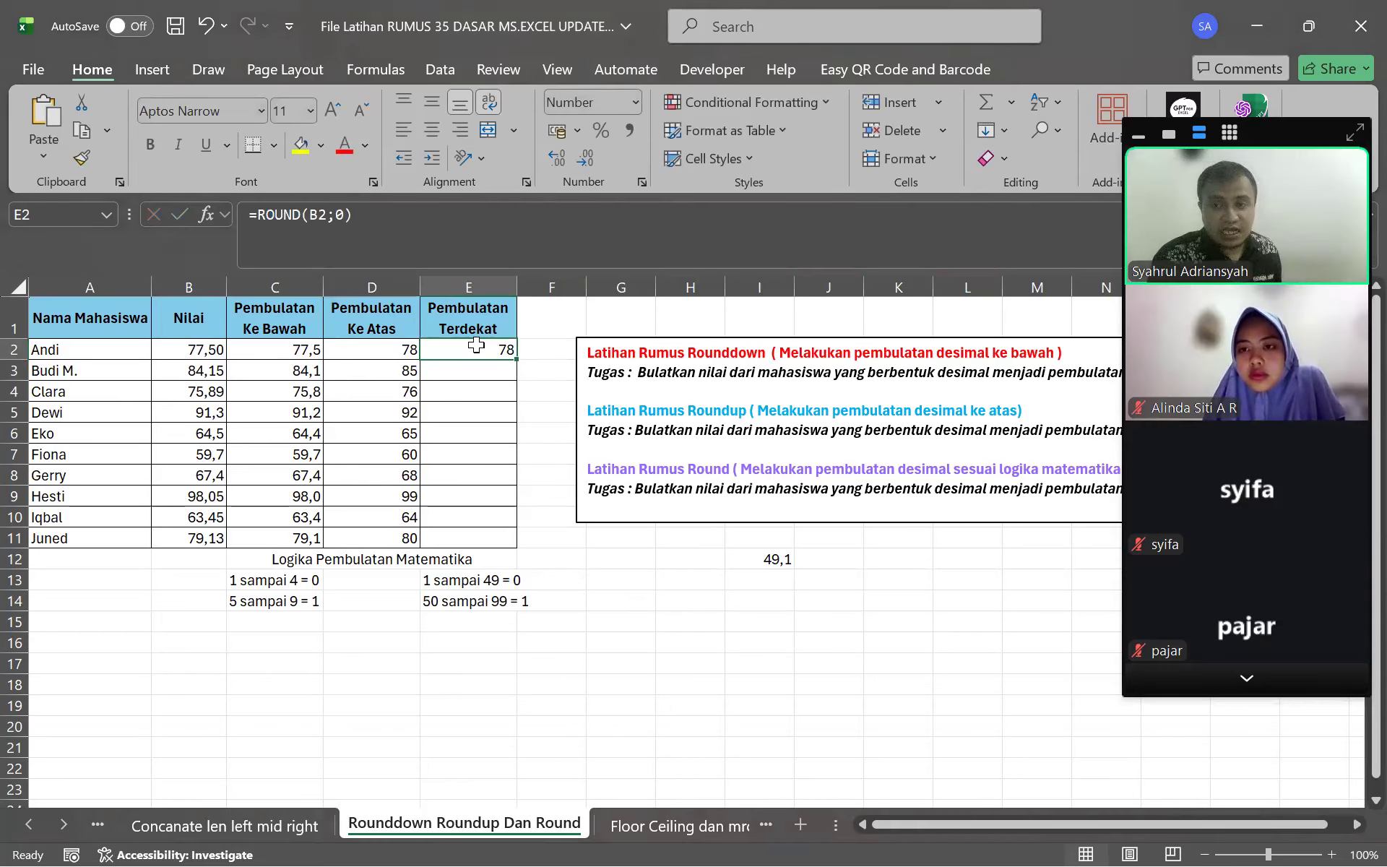
click(199, 349)
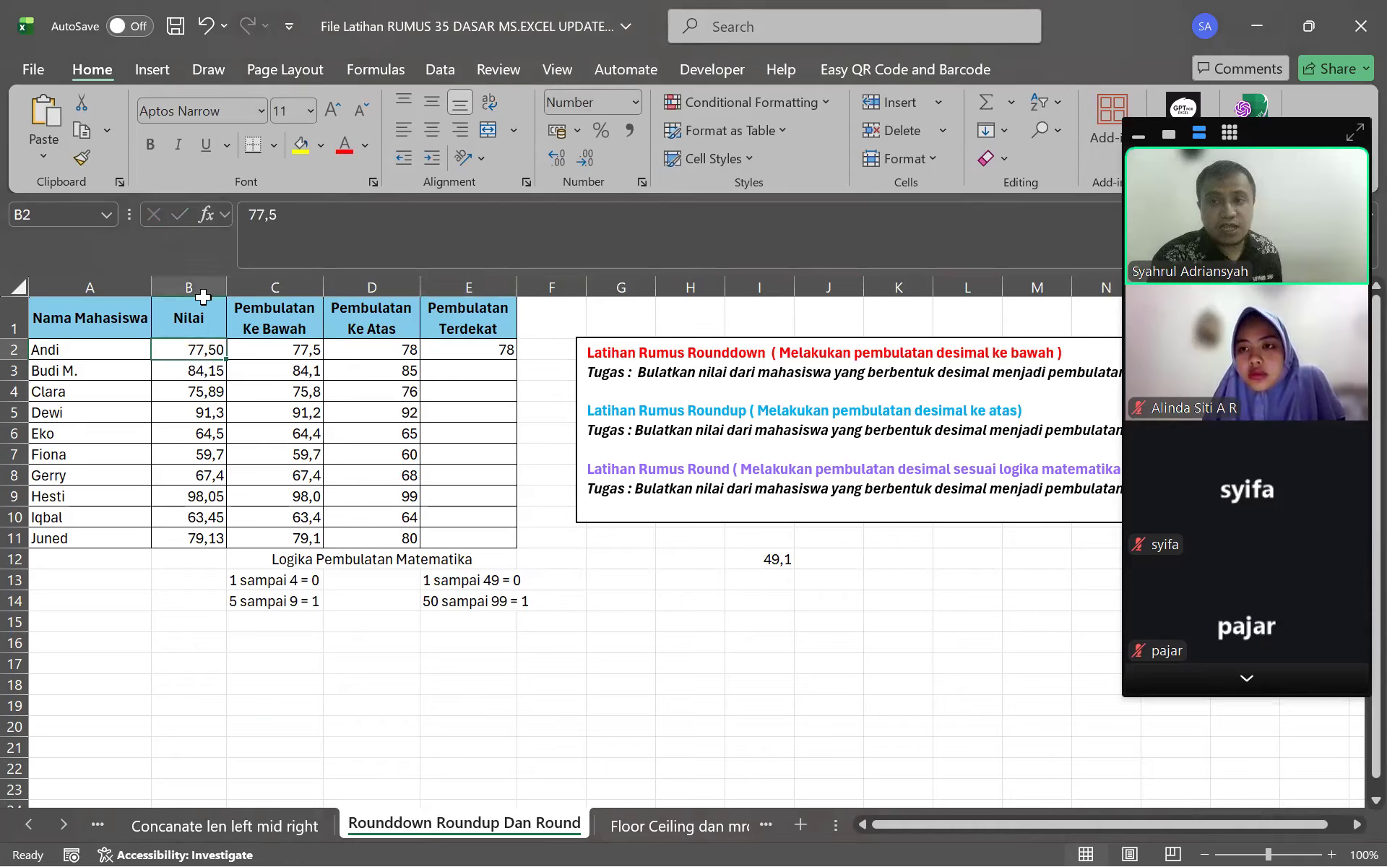
key(F2)
key(BackSpace)
text(49)
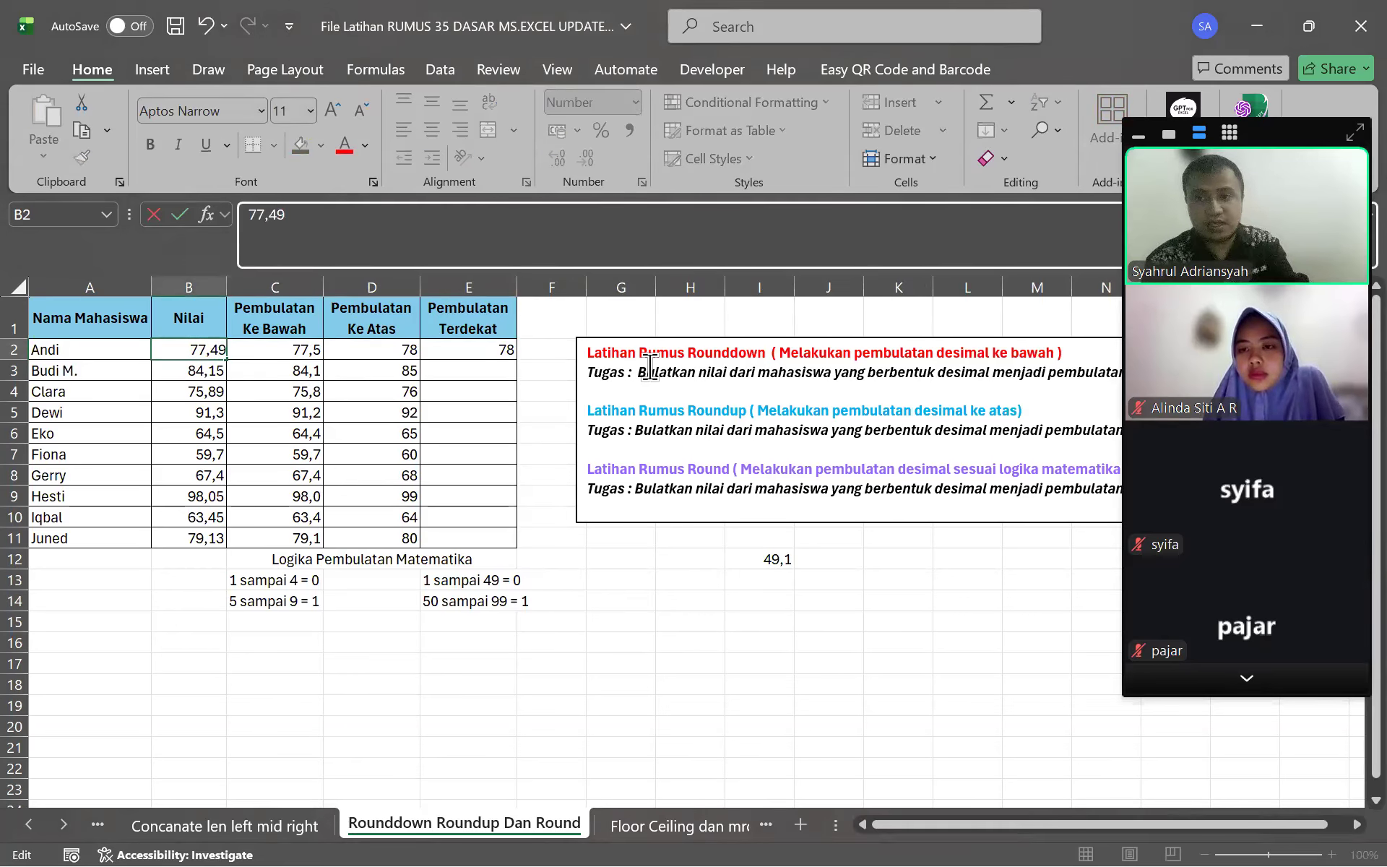
key(Return)
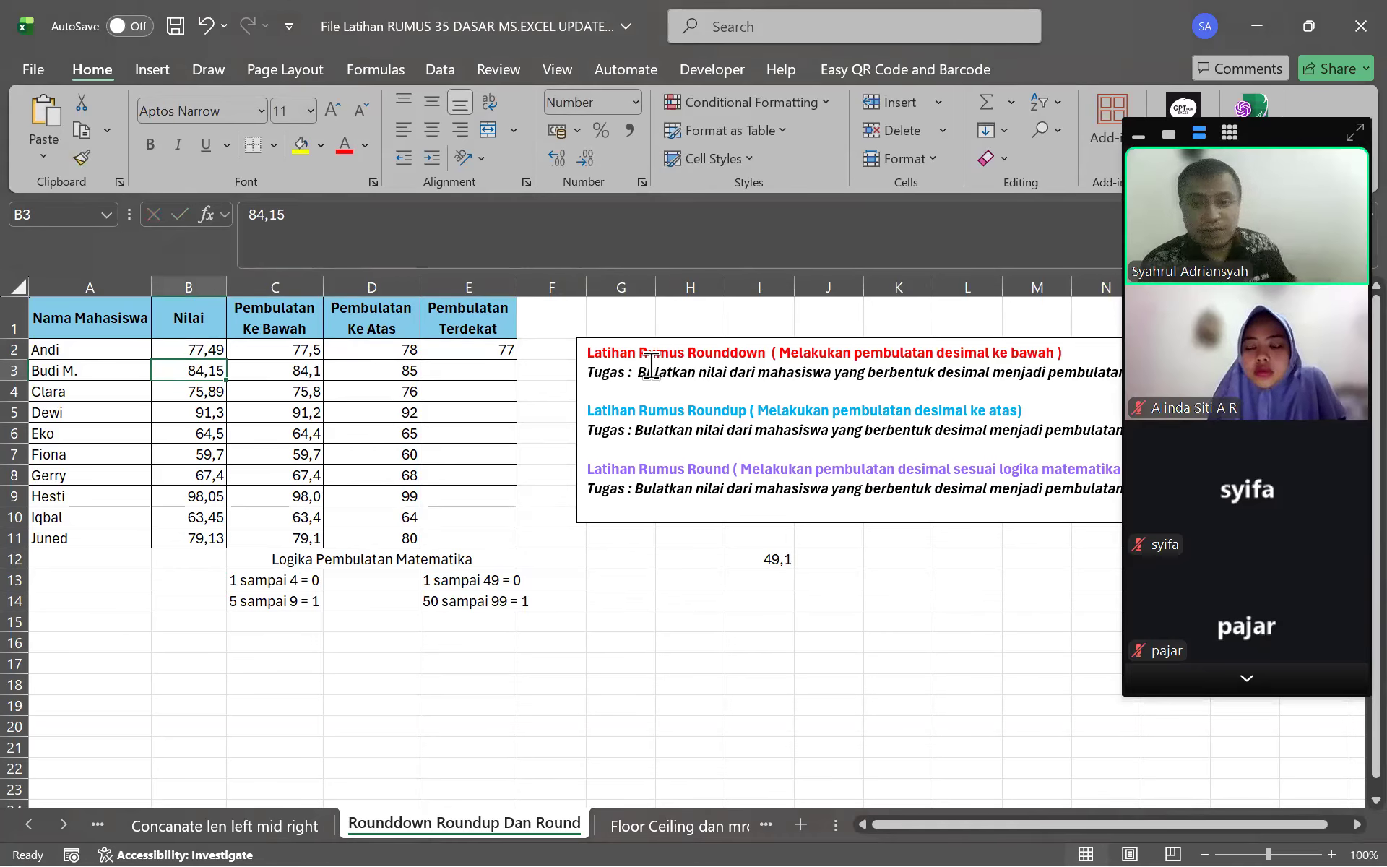
Fill the ROUND formula from E2 down to E11
click(411, 578)
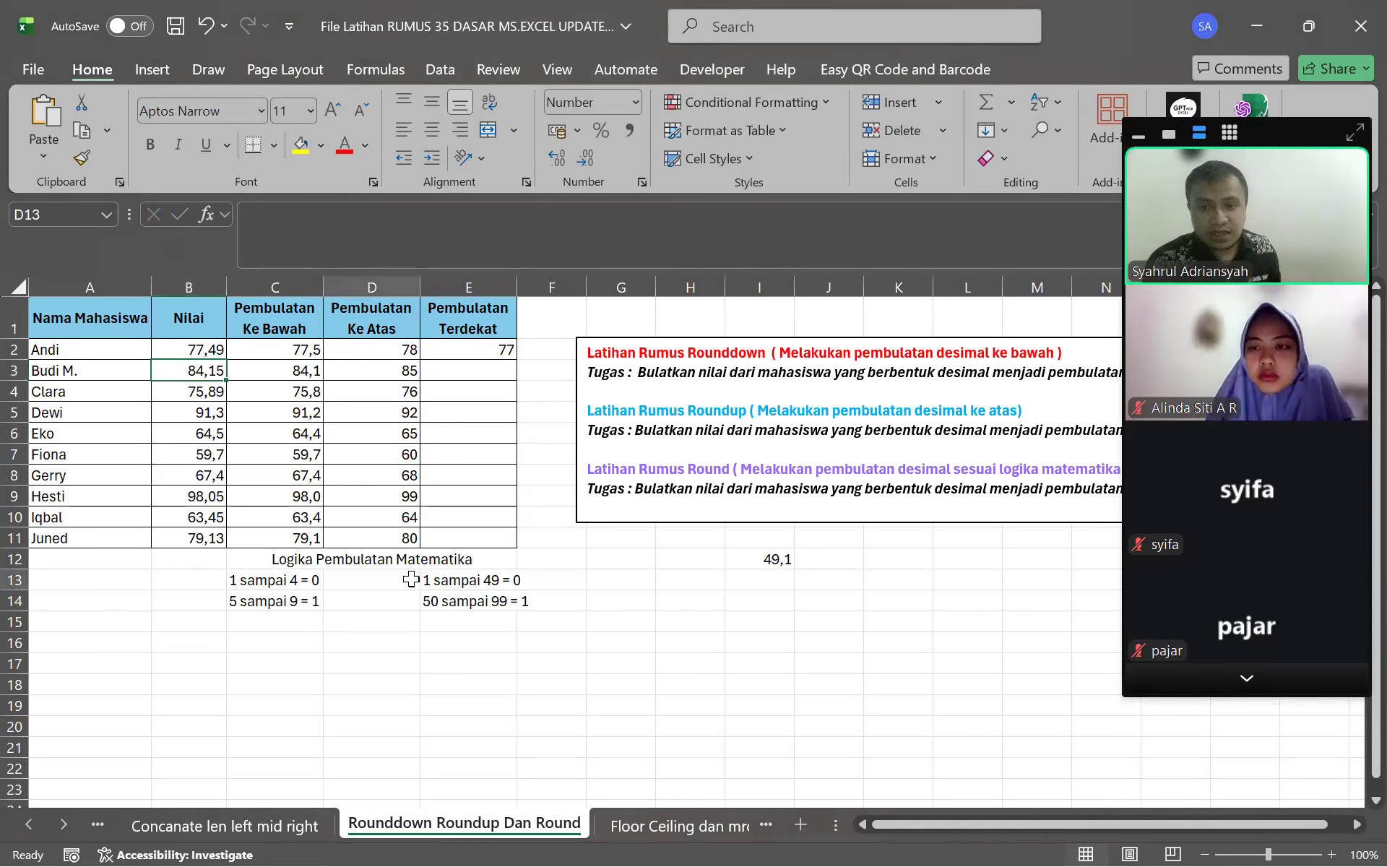
click(474, 347)
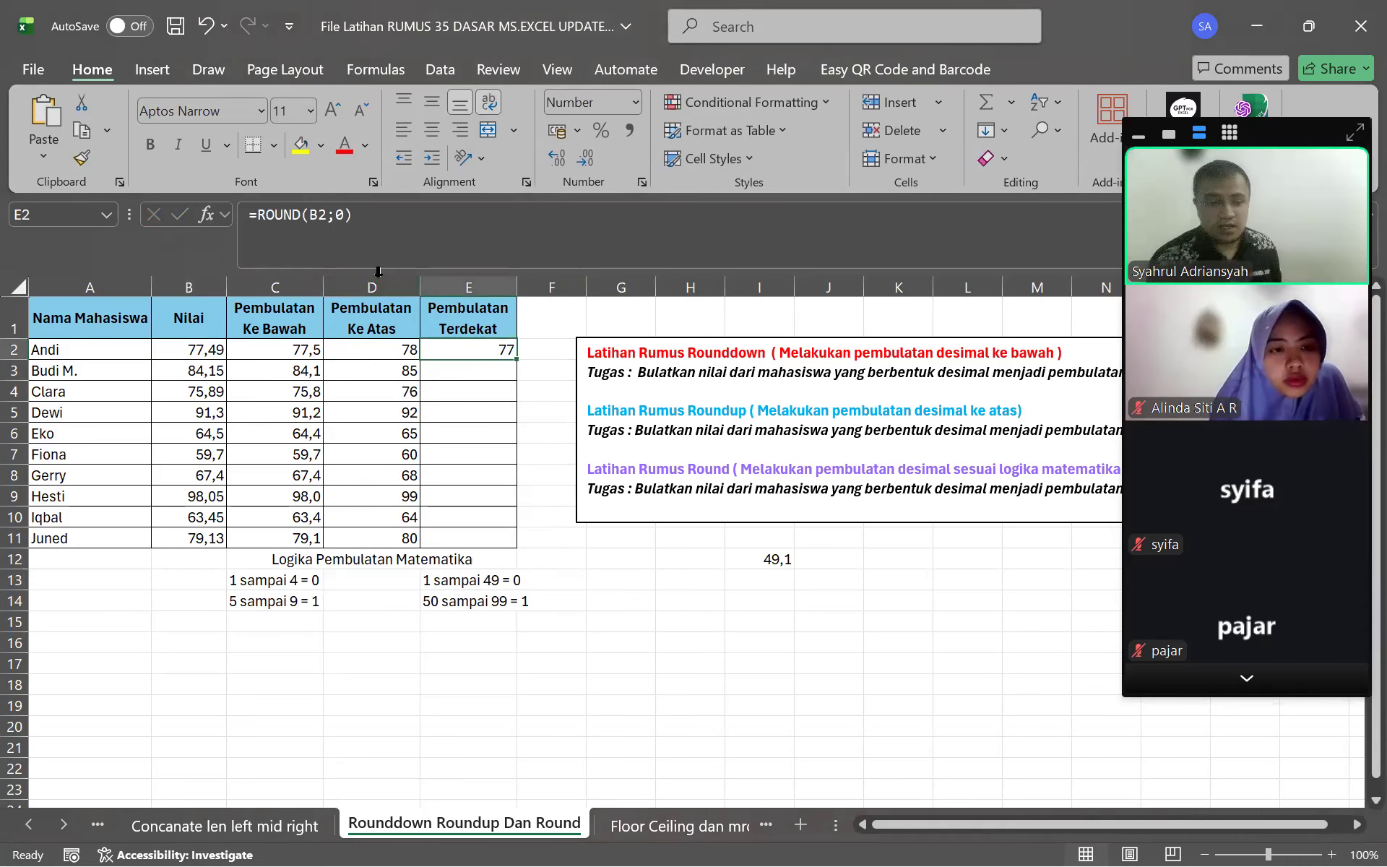
click(560, 433)
click(485, 348)
drag(517, 361, 531, 536)
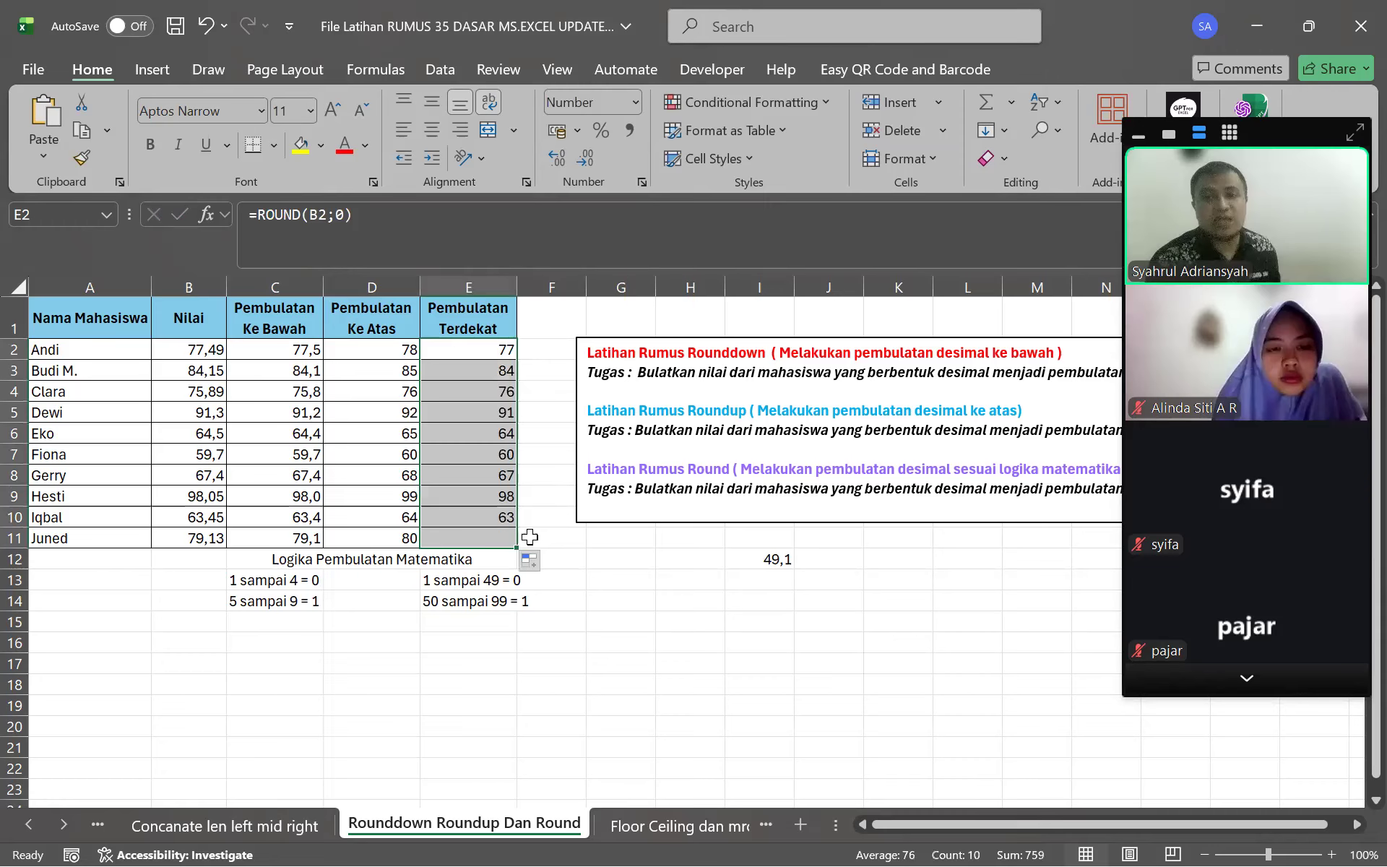
click(533, 408)
Compare the scores and rounded results for Budi M., Clara and Eko
click(182, 376)
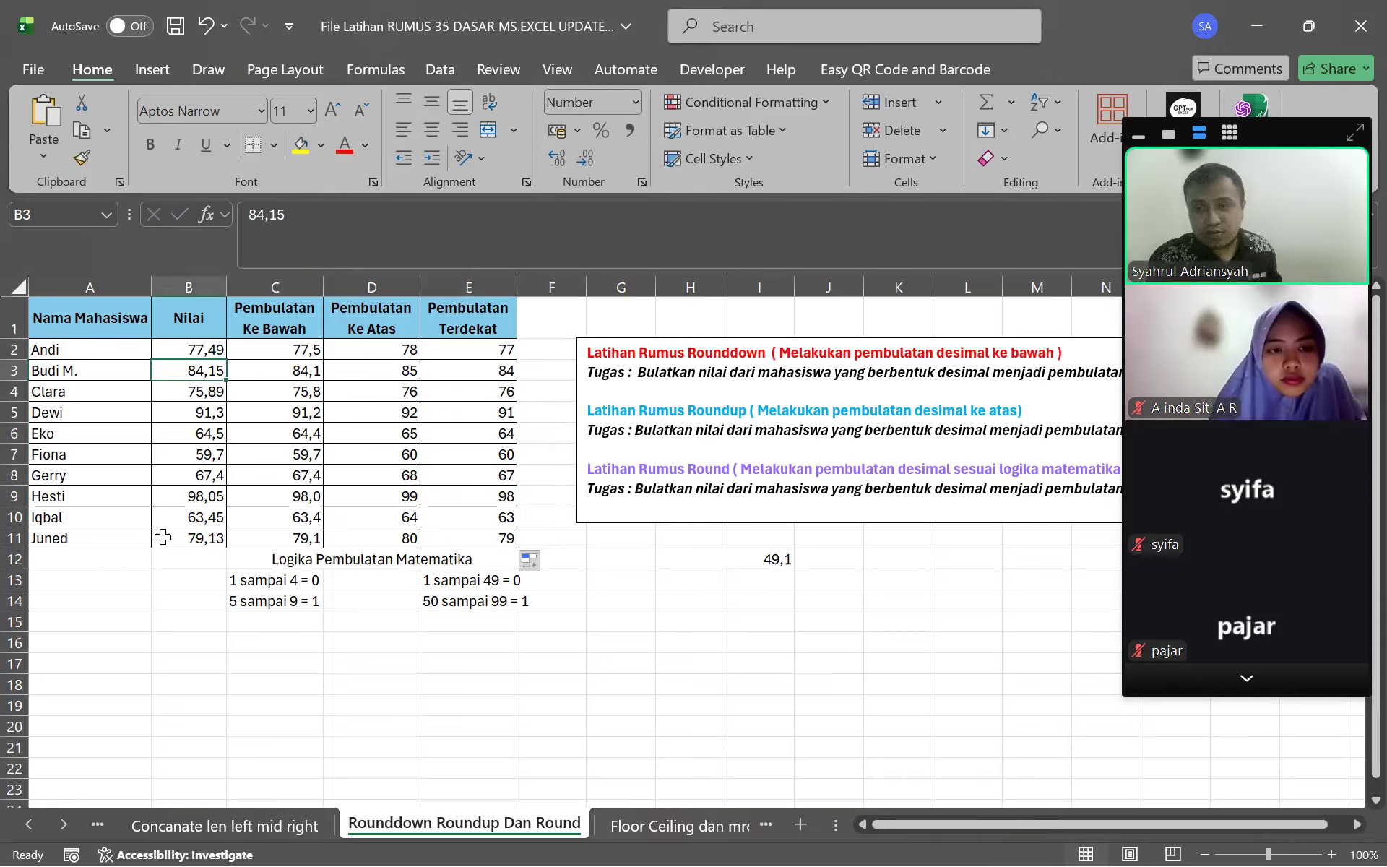
click(480, 391)
click(192, 433)
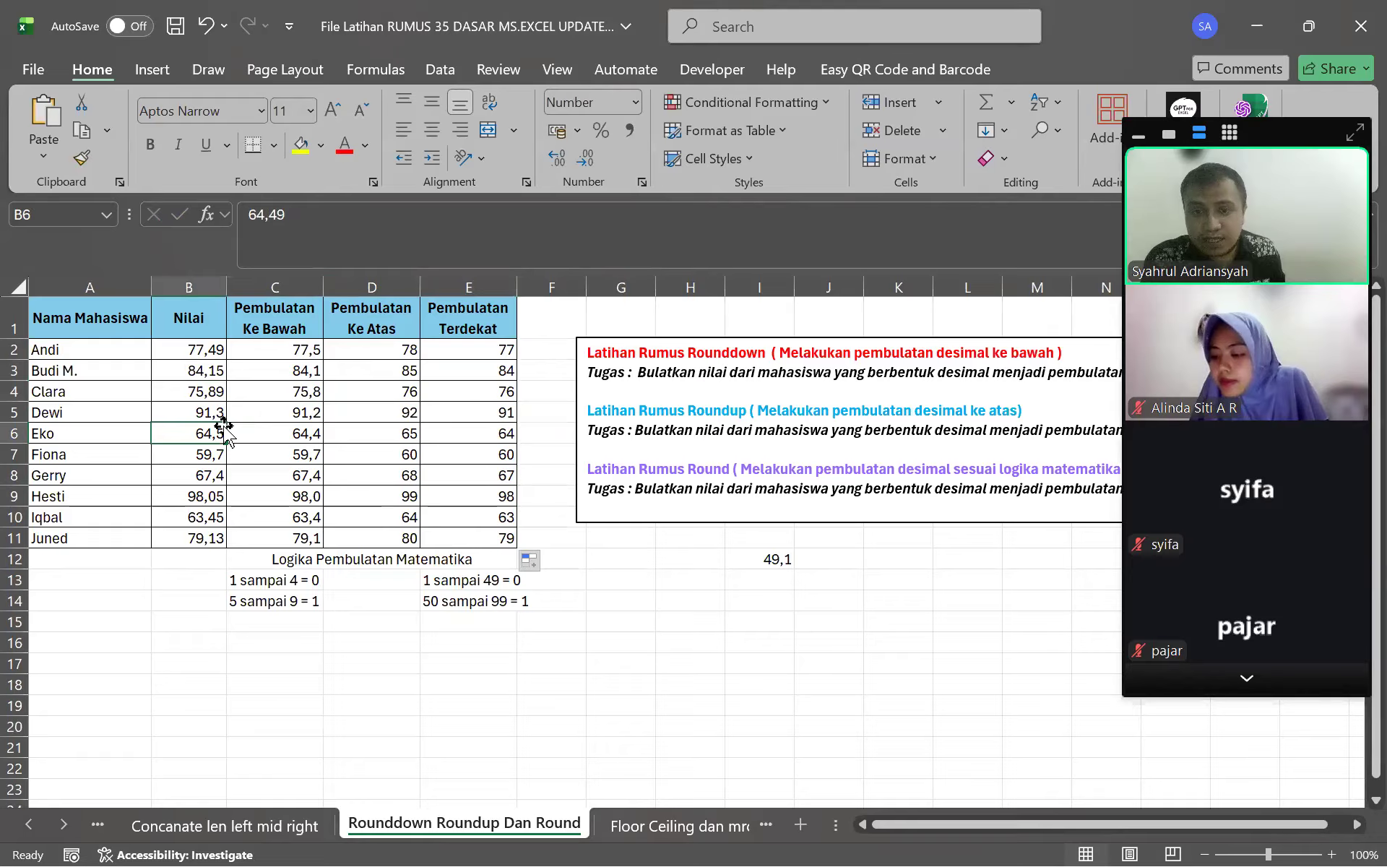
click(495, 439)
click(209, 433)
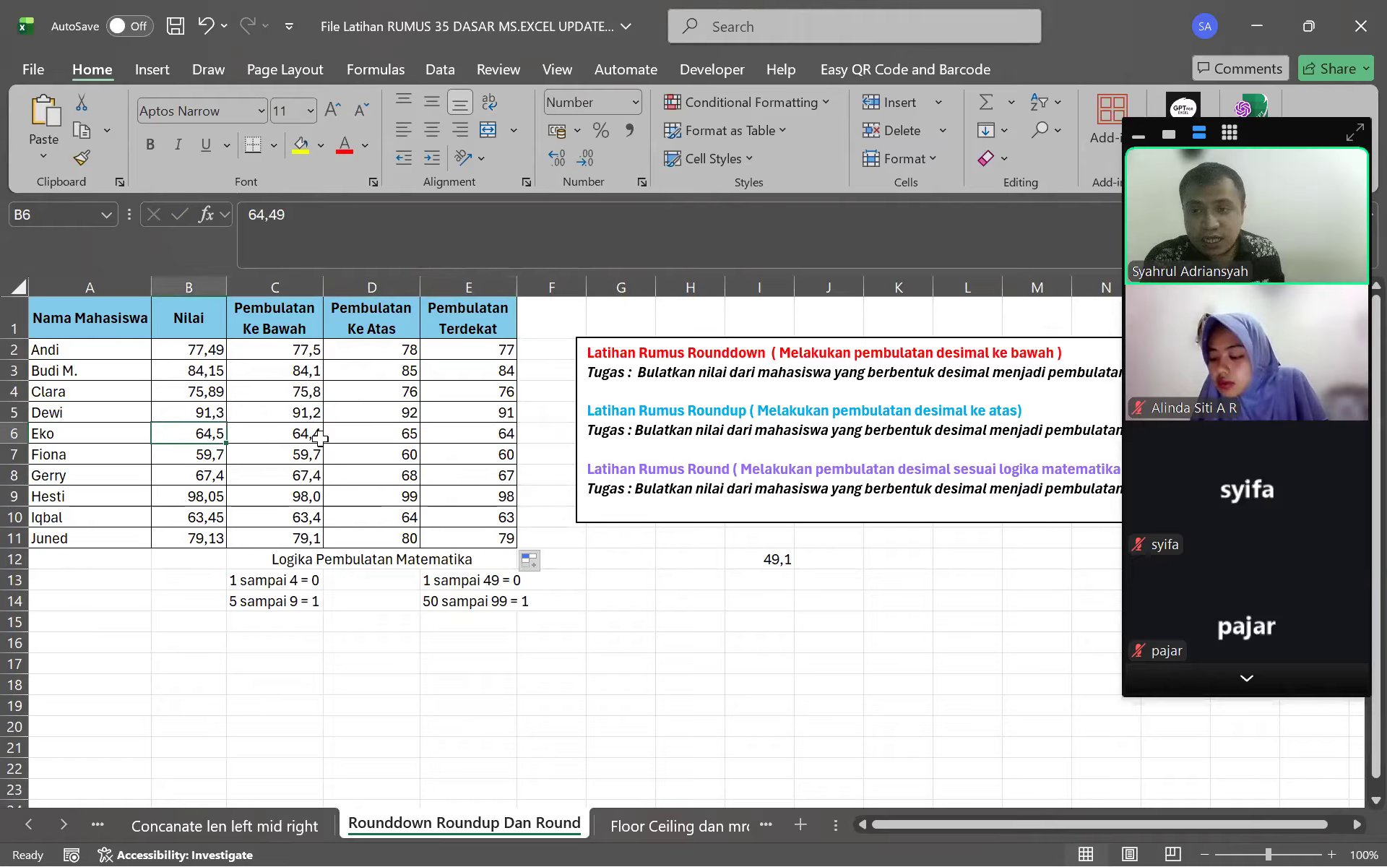
Change Eko's score in B6 to 64,50 so it rounds to 65
key(F2)
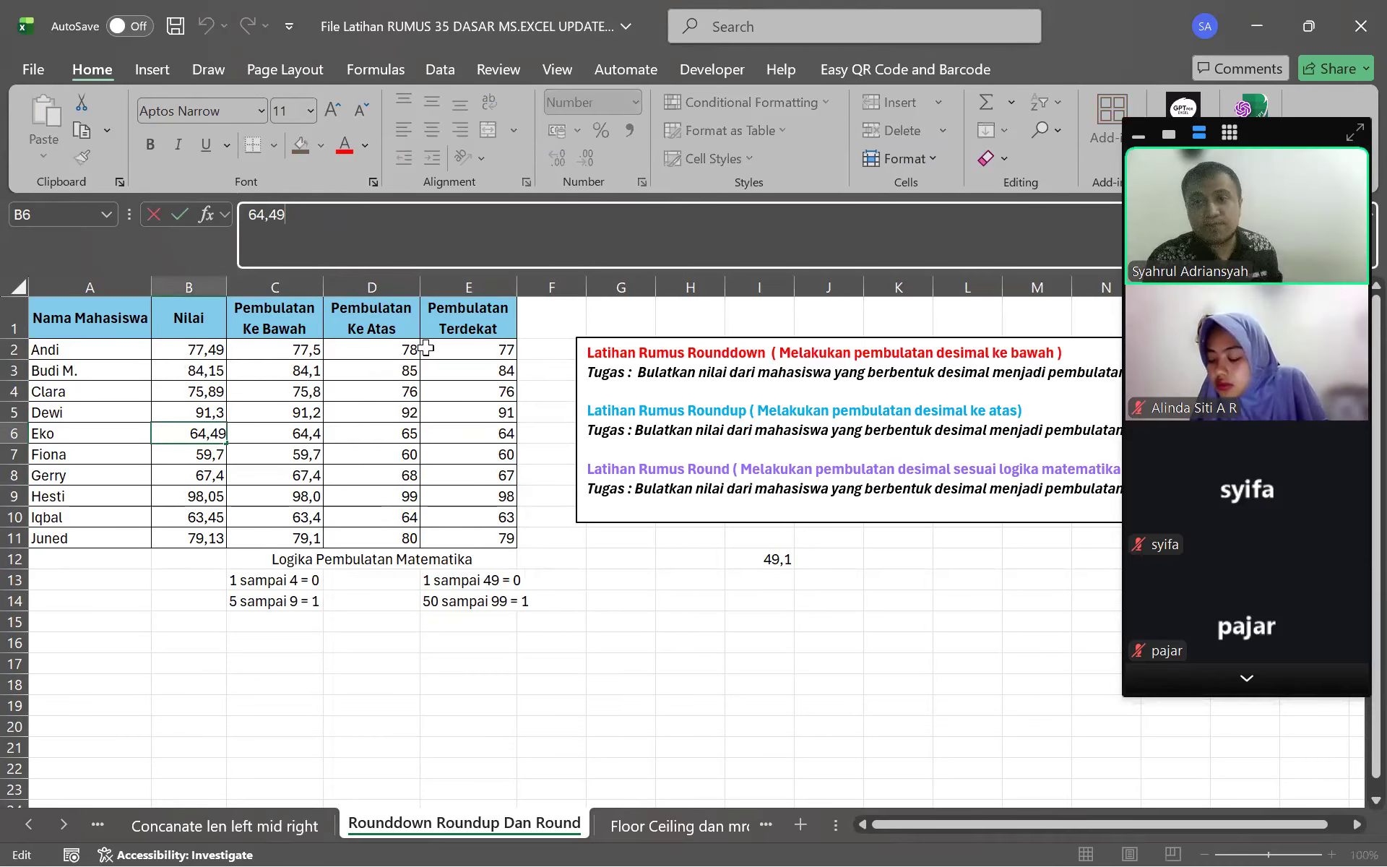
key(BackSpace)
key(BackSpace)
text(50)
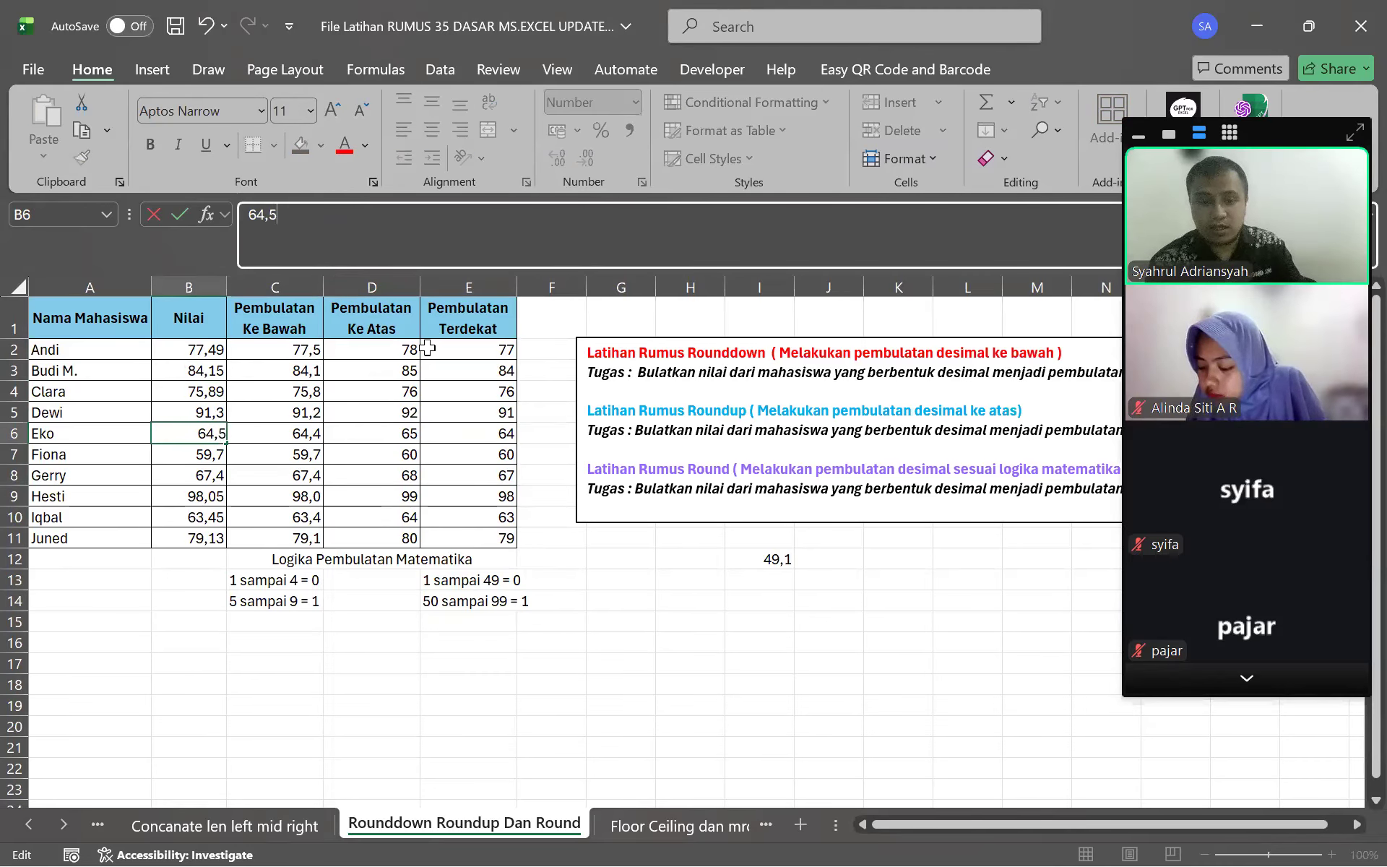
key(Return)
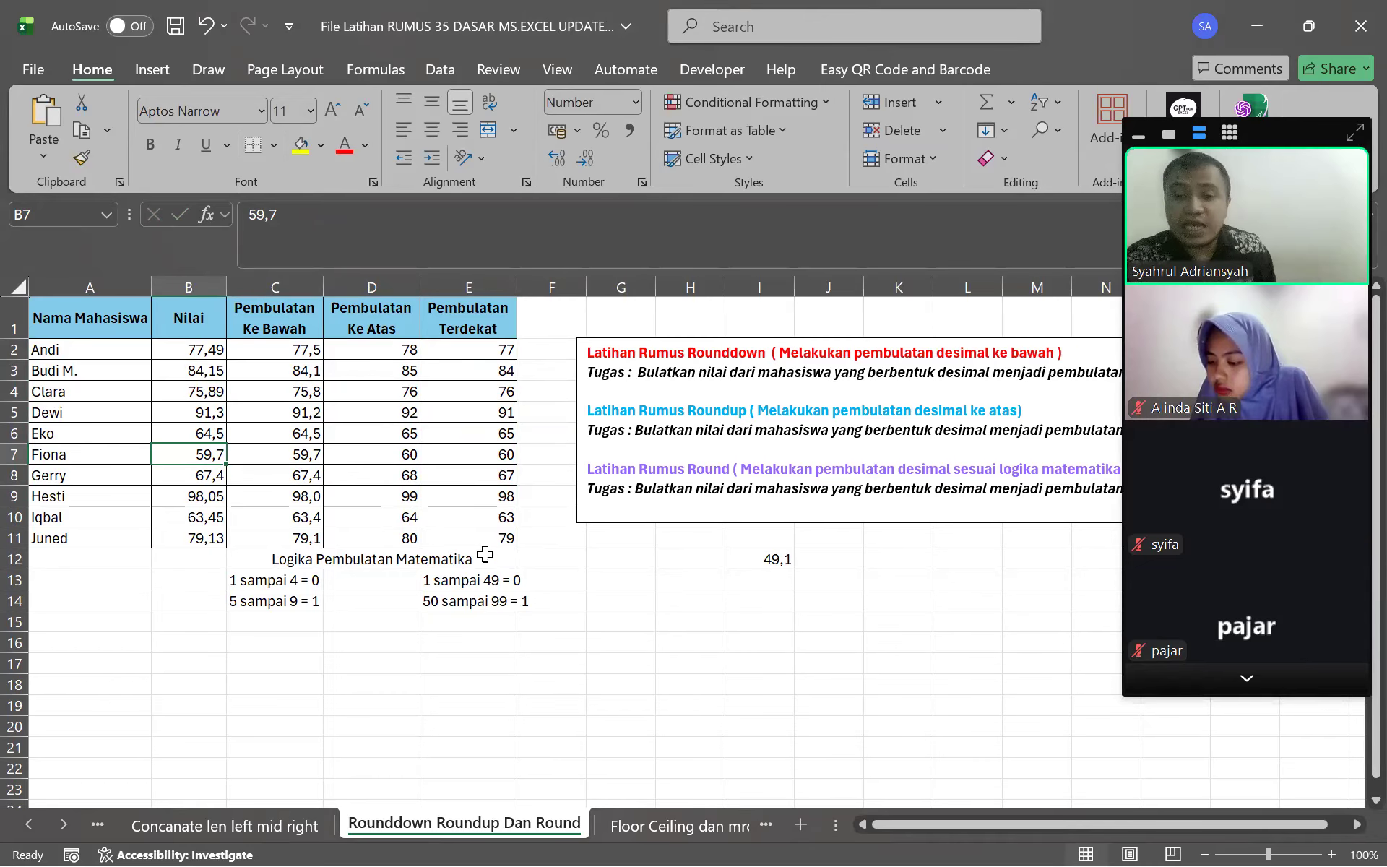
click(474, 536)
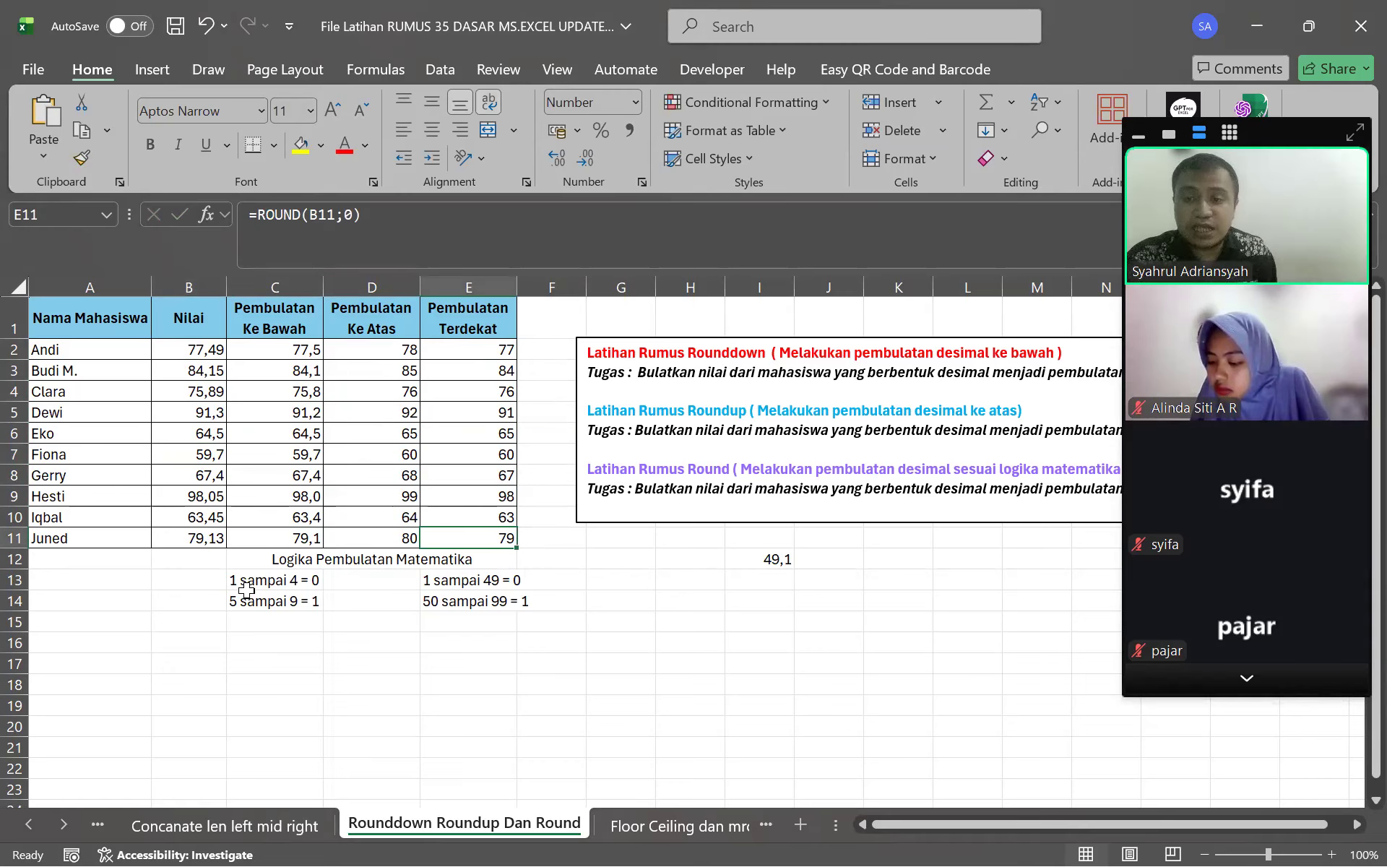
drag(245, 561, 427, 610)
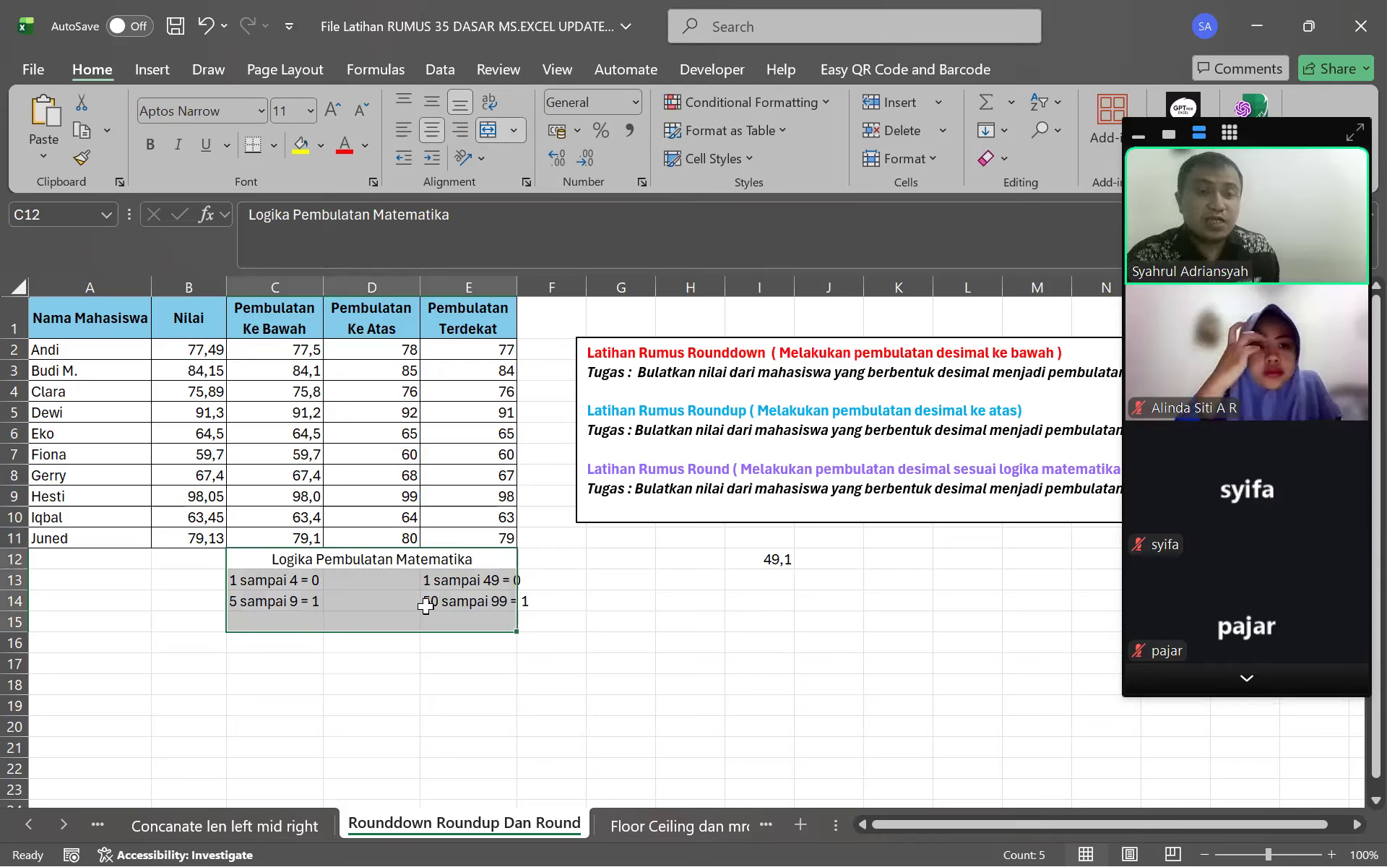
drag(364, 556, 430, 605)
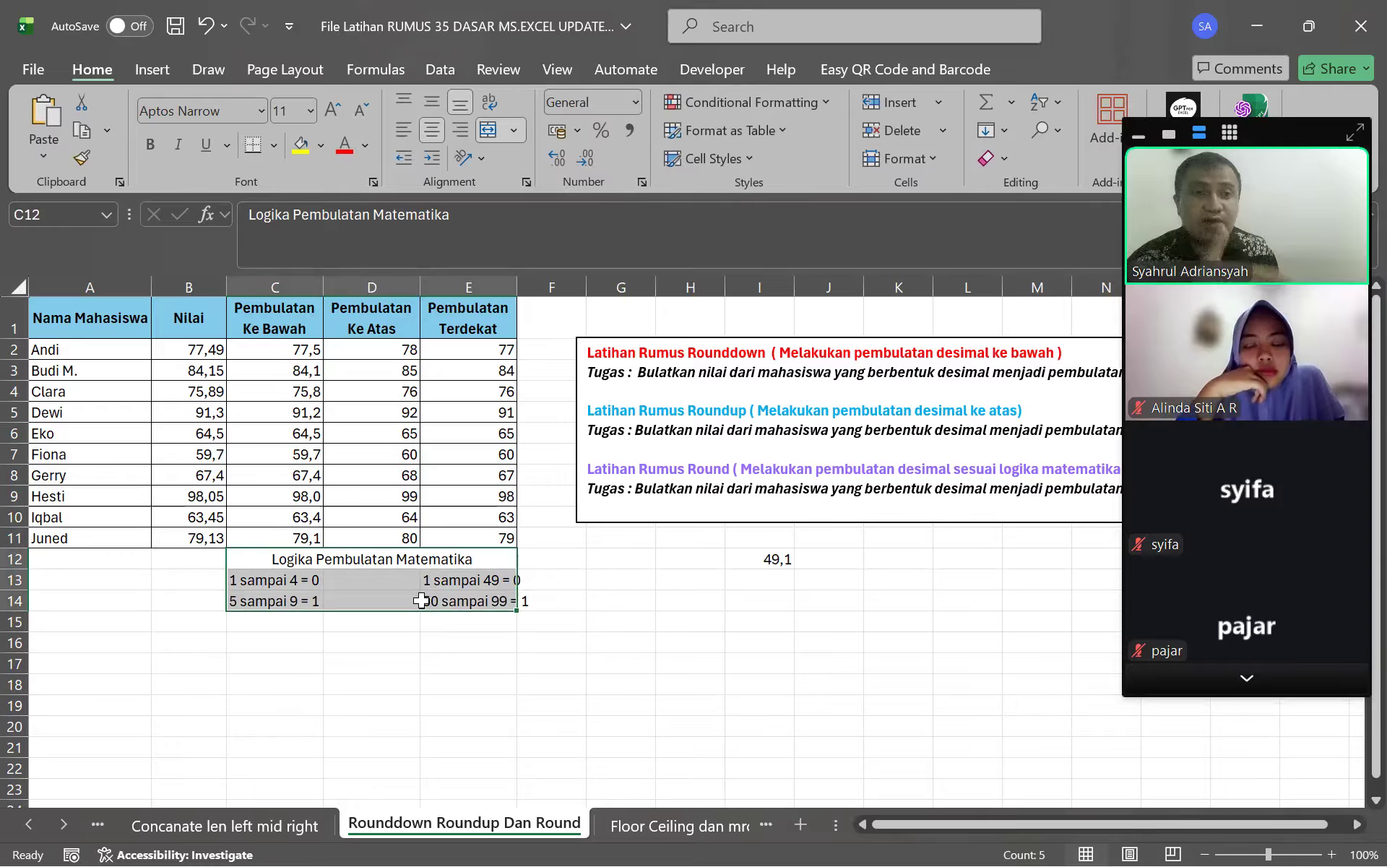
click(296, 605)
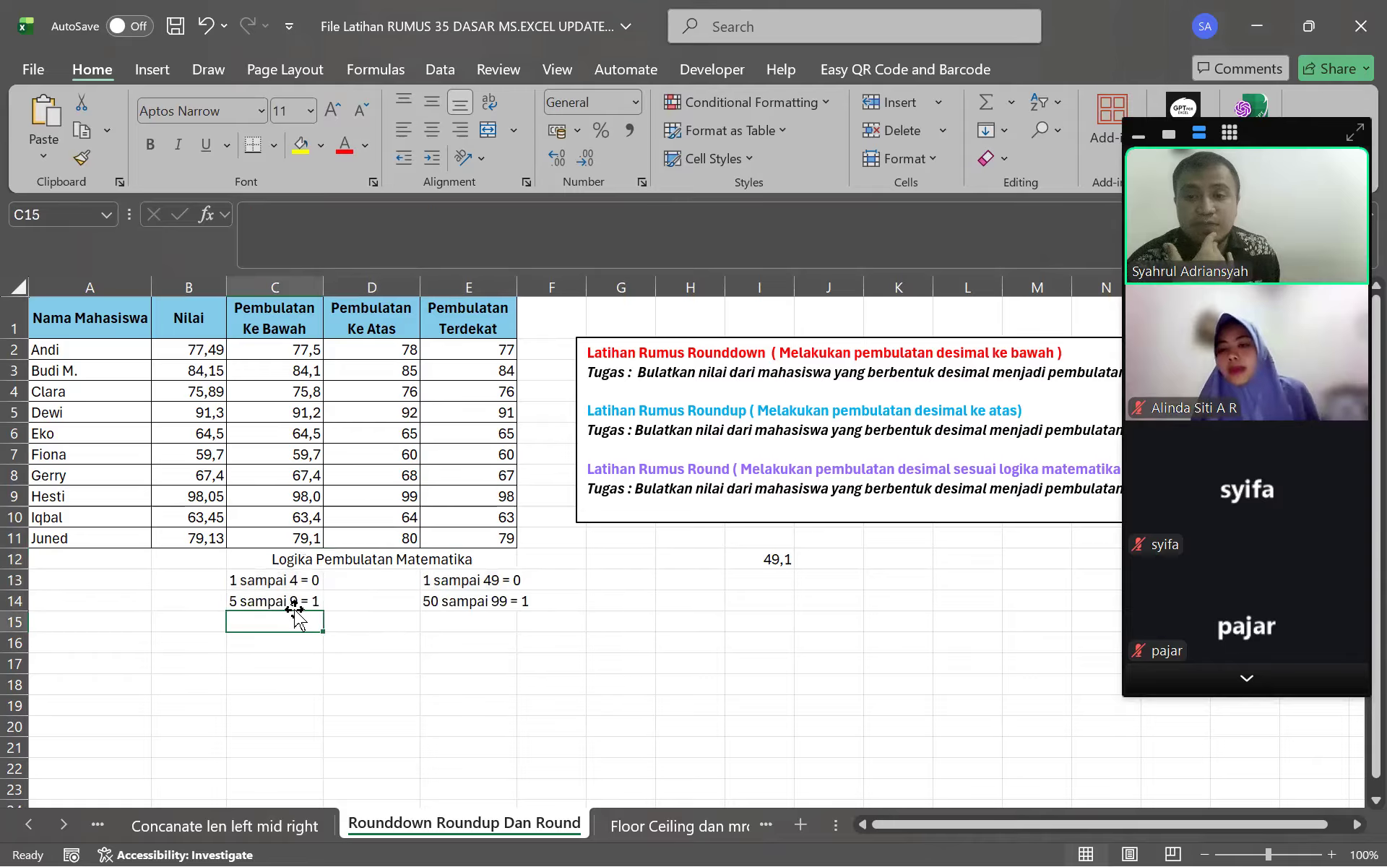
drag(302, 574, 394, 597)
click(381, 561)
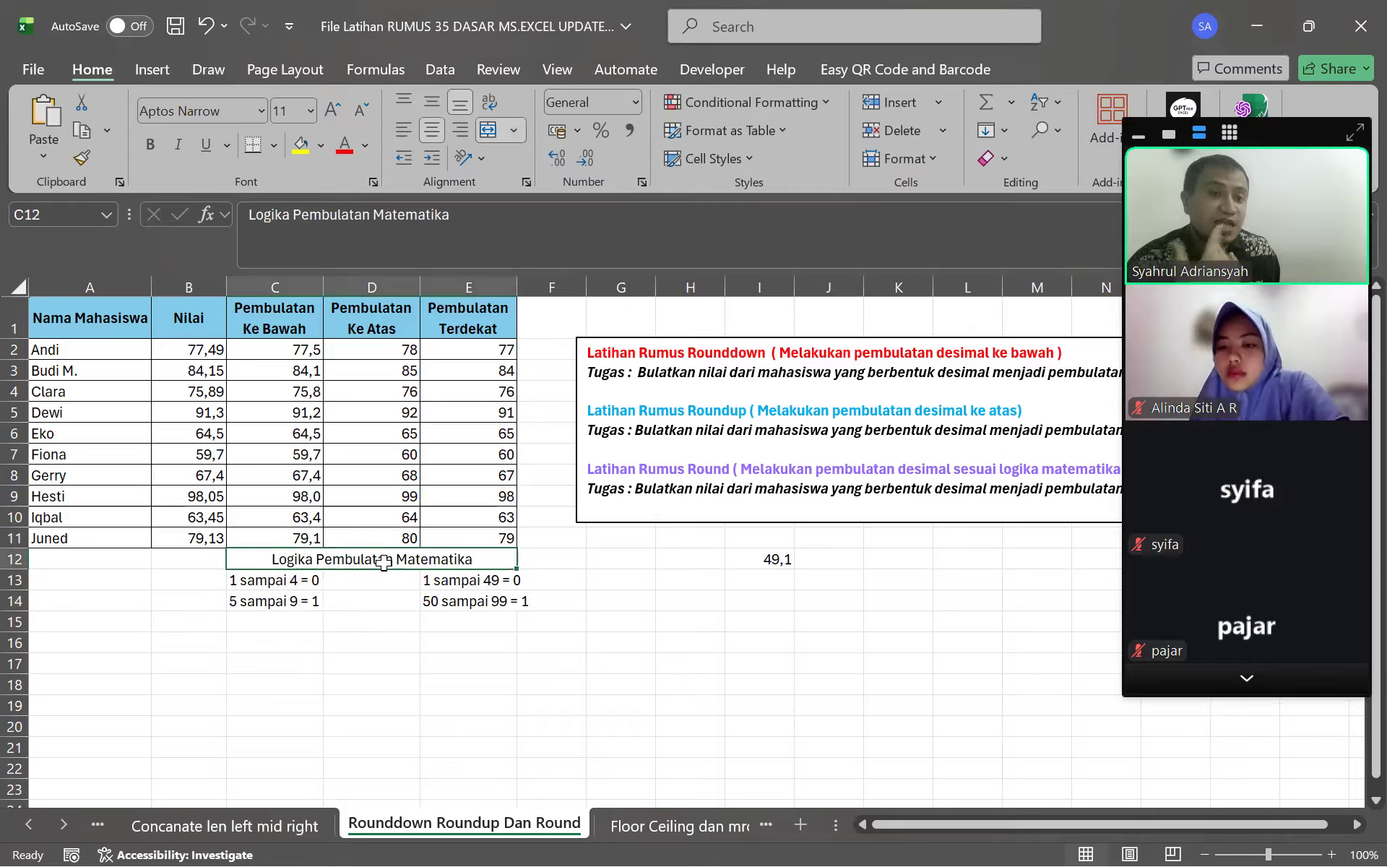
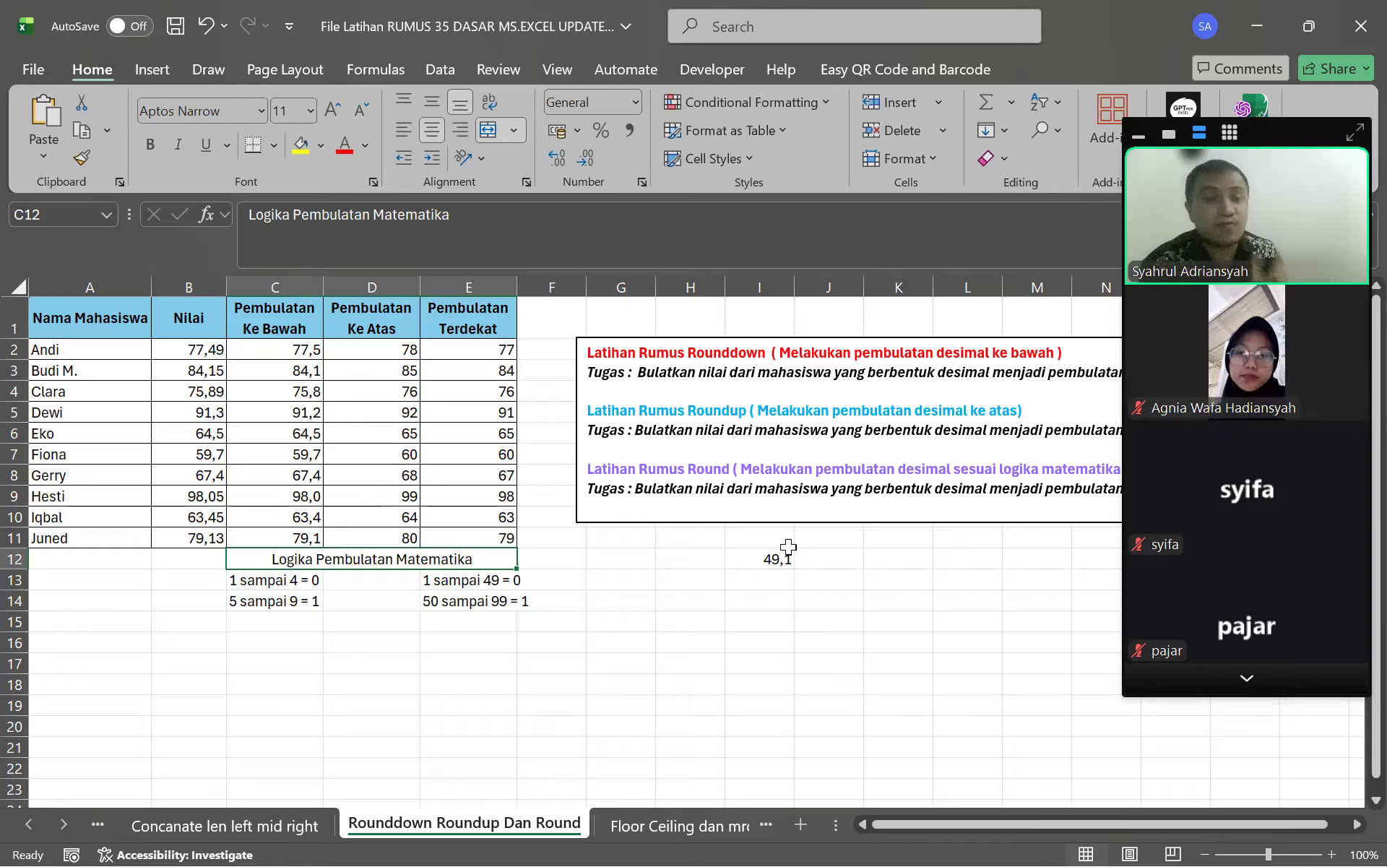
Move off the notes cell to E17 and switch to the File backstage Home page of recent workbooks
click(487, 660)
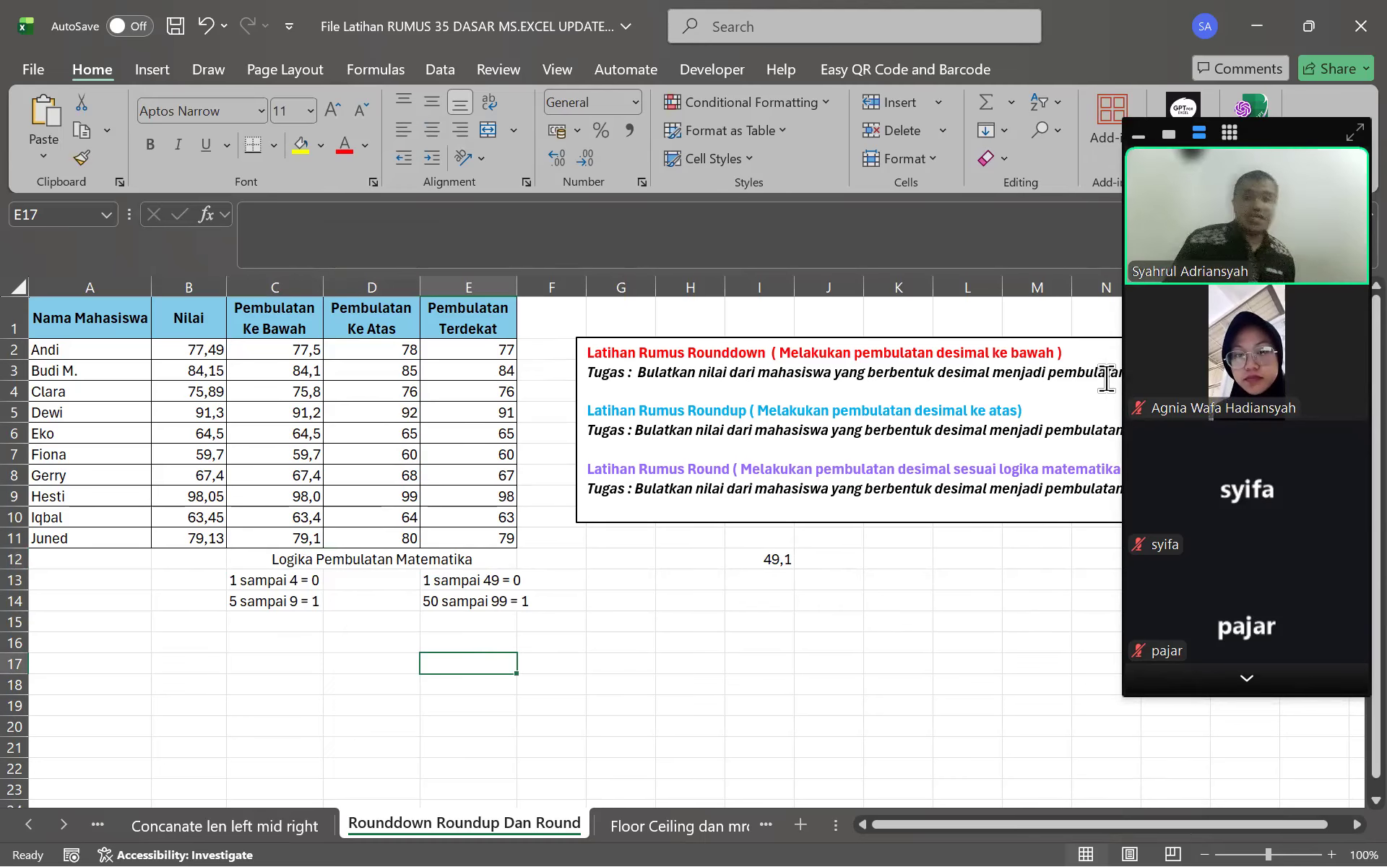
click(1244, 681)
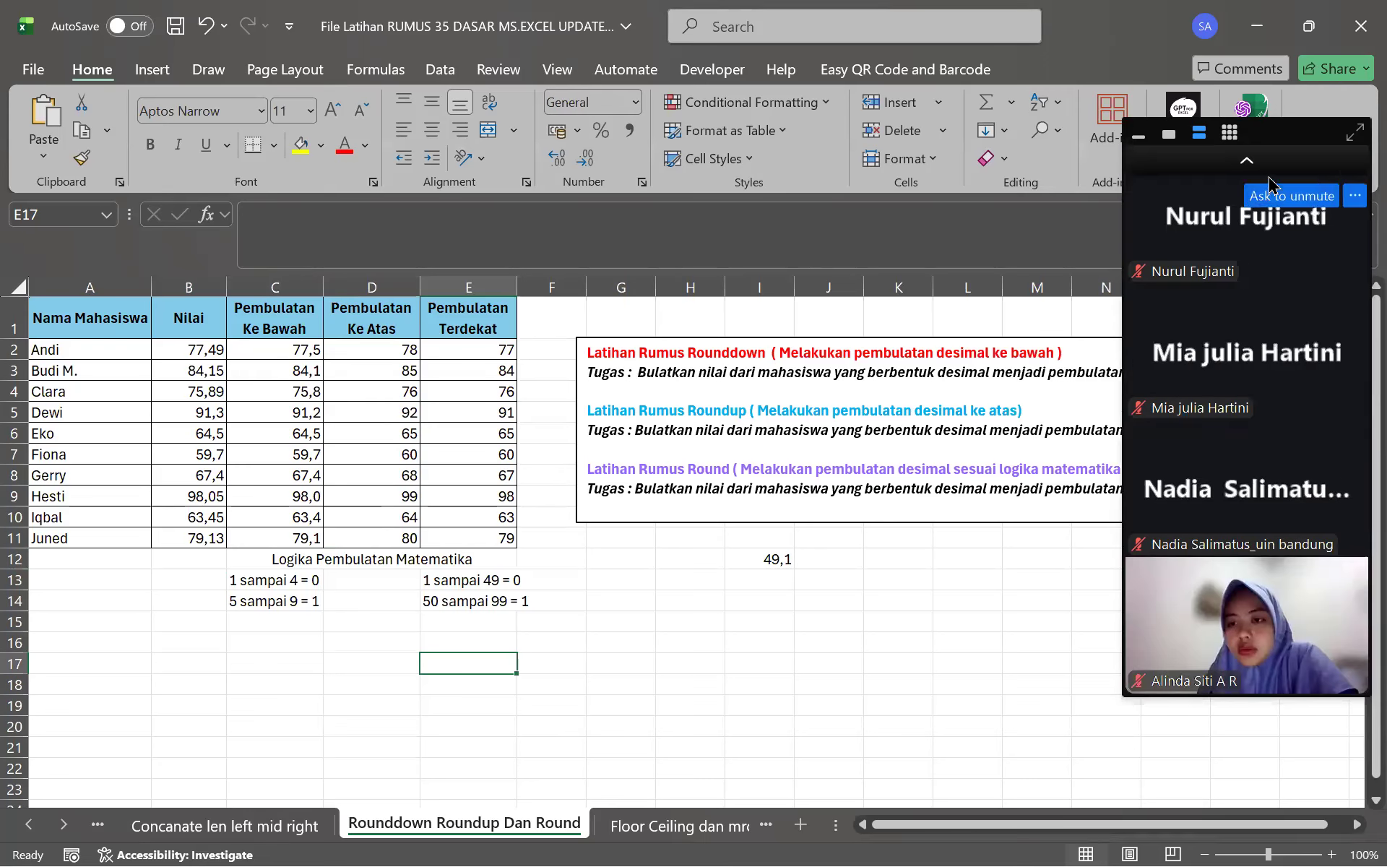
click(1261, 173)
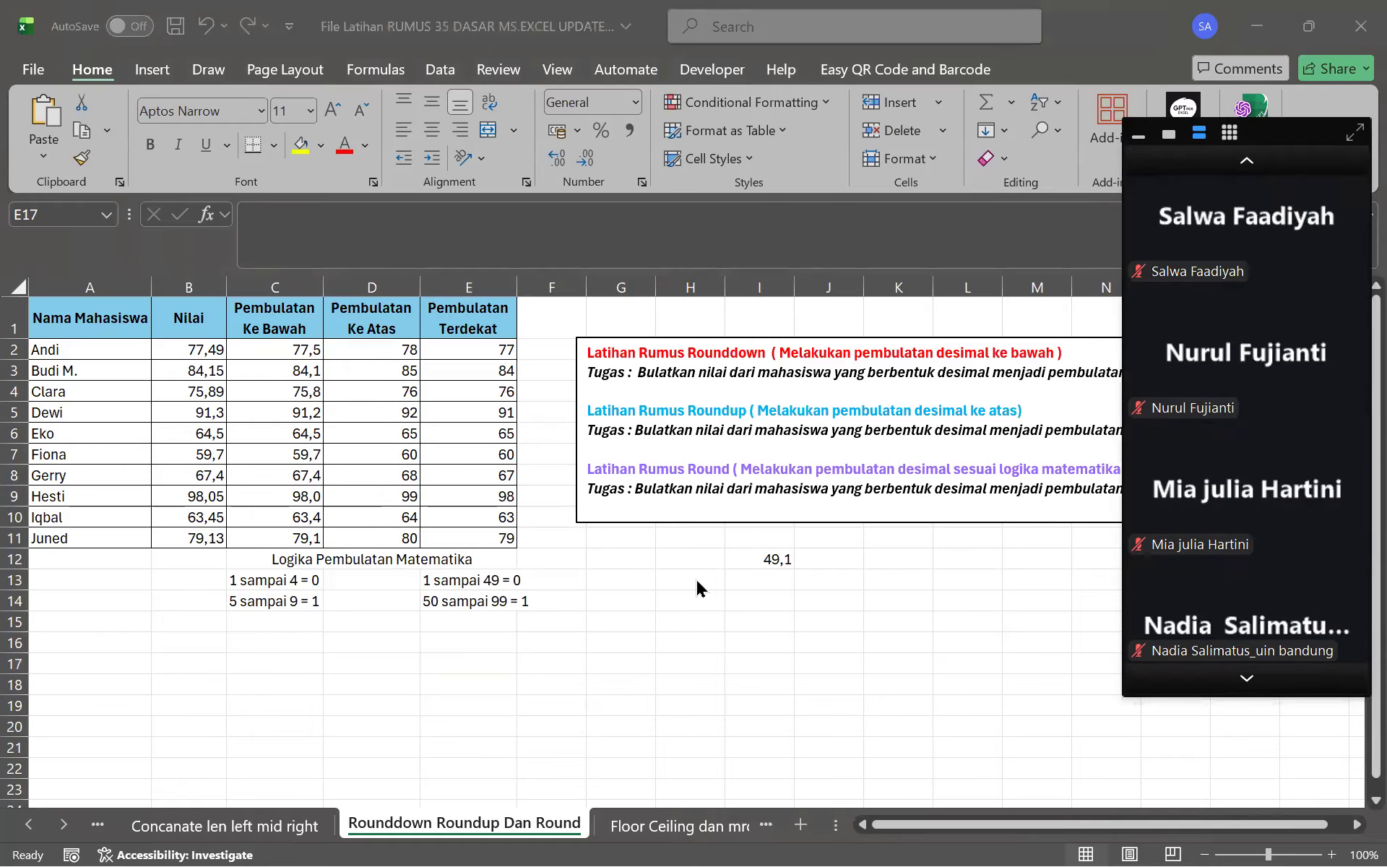
click(93, 74)
click(29, 71)
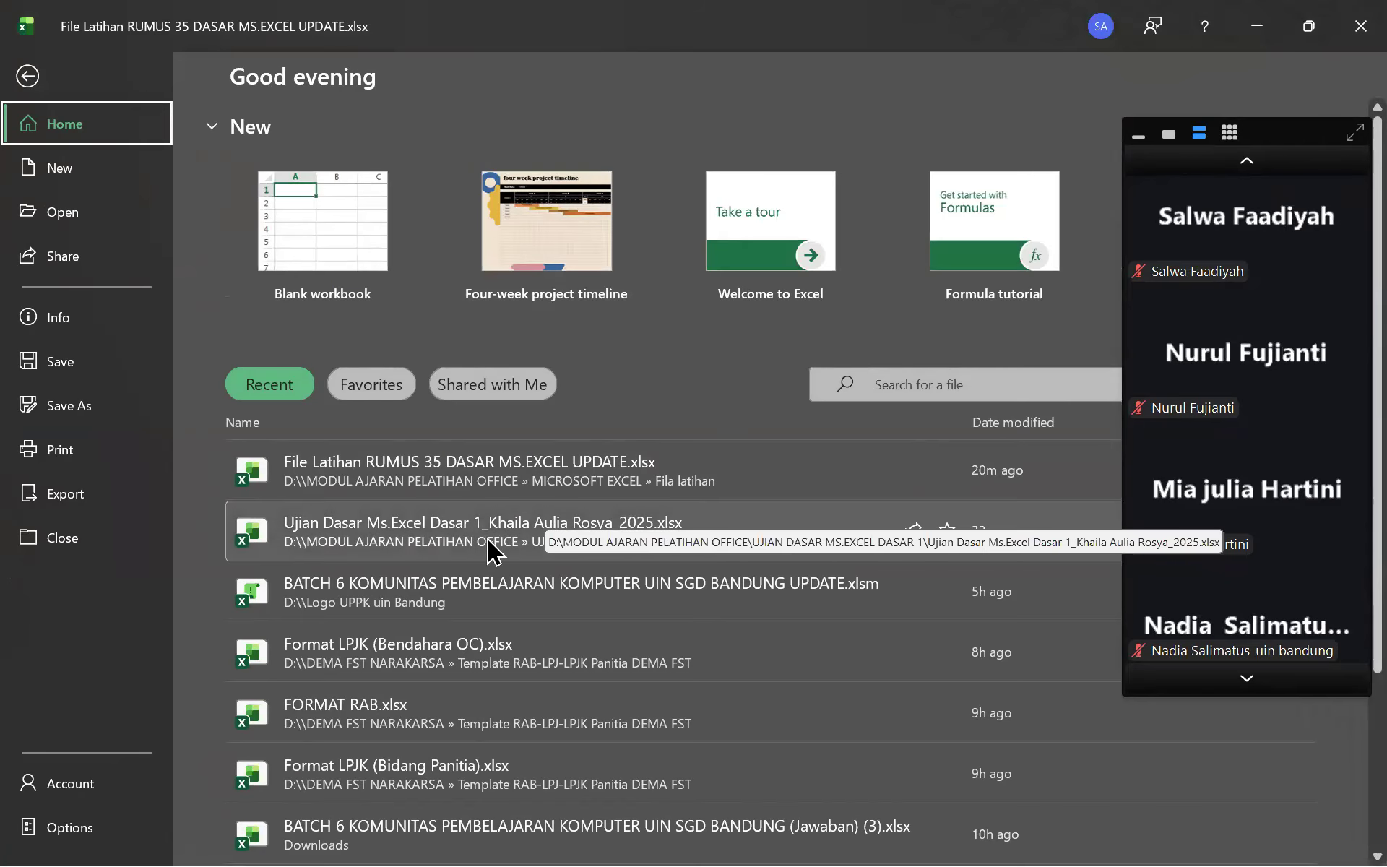
Switch to File Explorer and open the pinned DASAR MICROSOFT OFFICE folder
key(super)
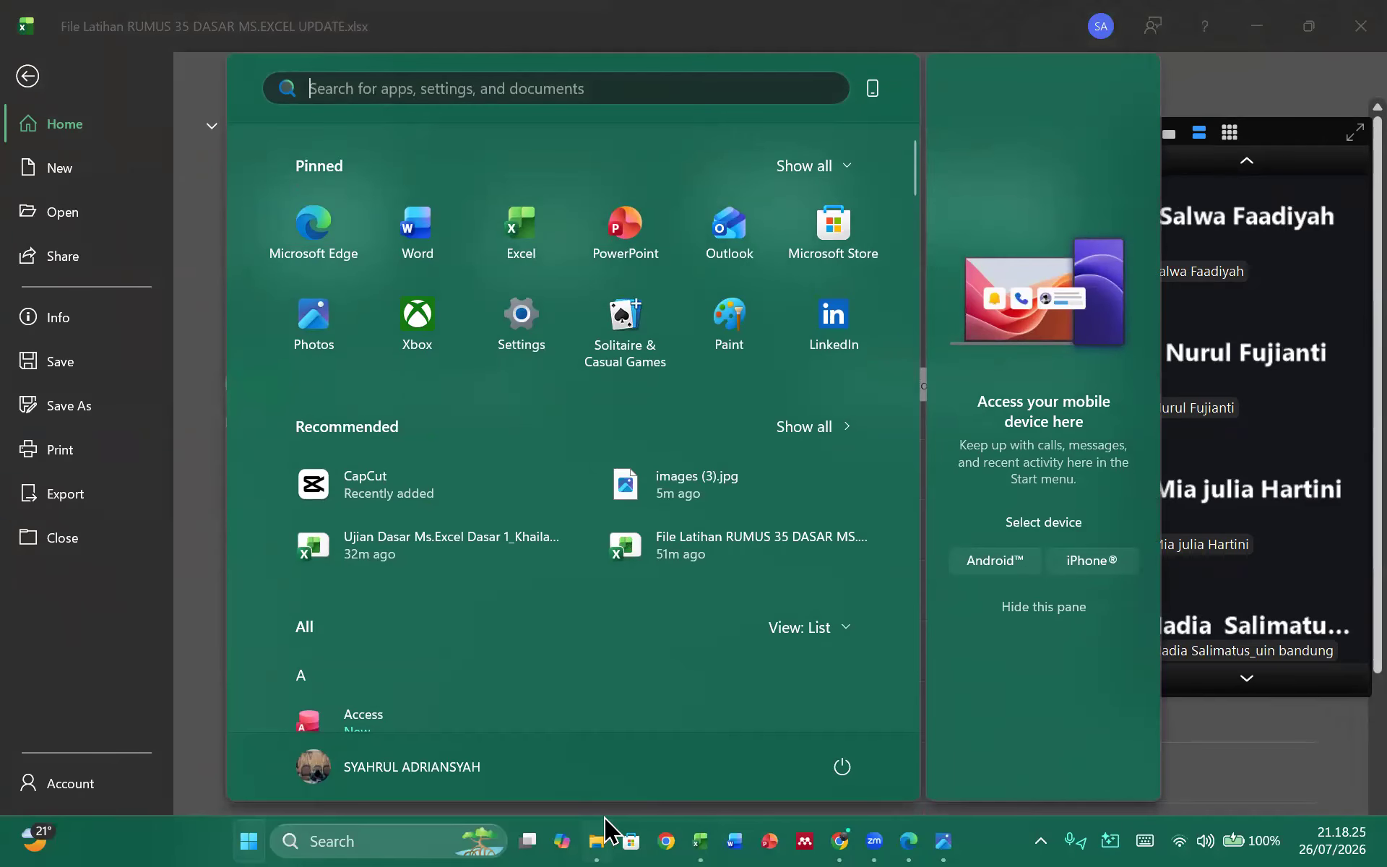
click(597, 838)
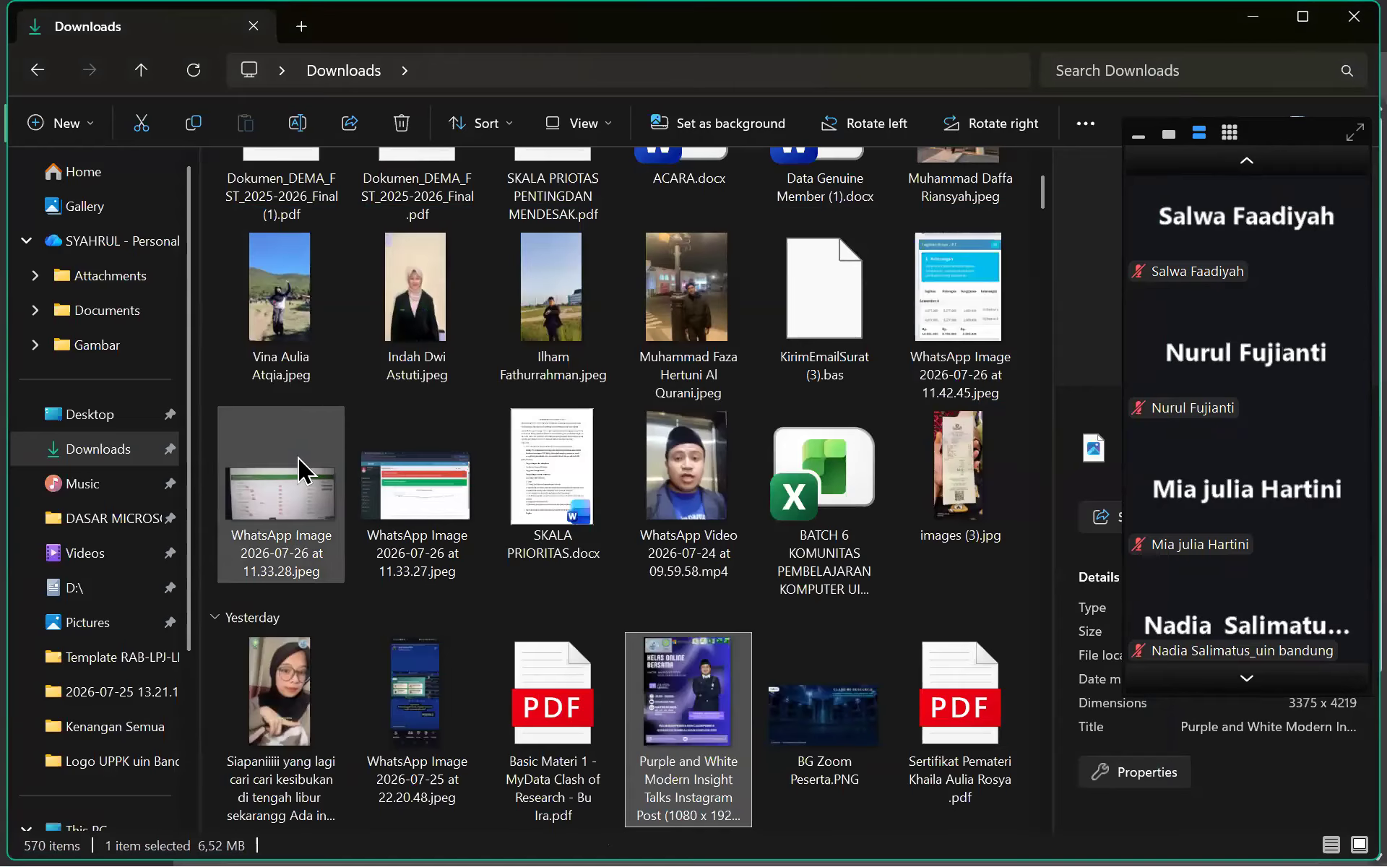
click(86, 518)
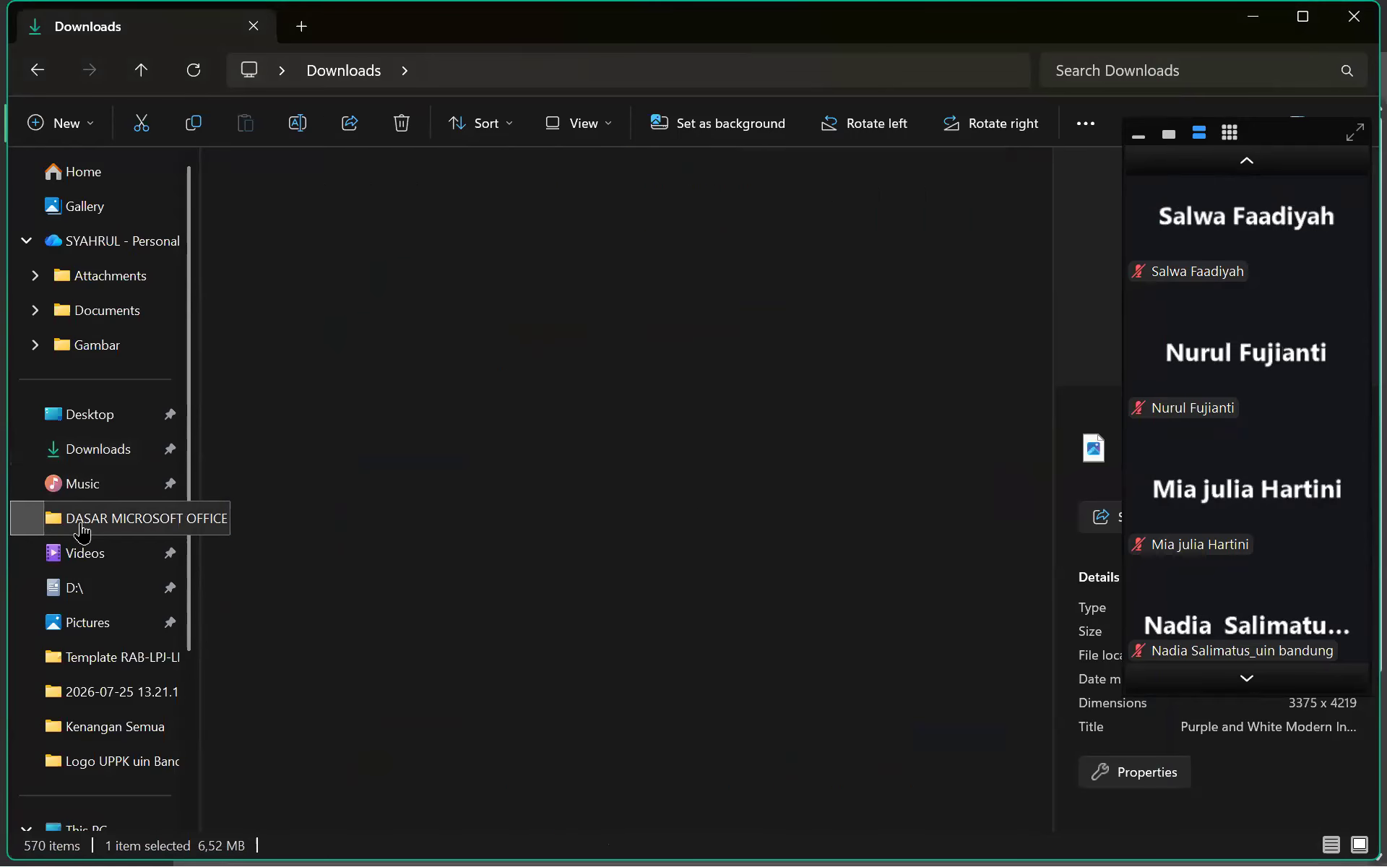
click(111, 462)
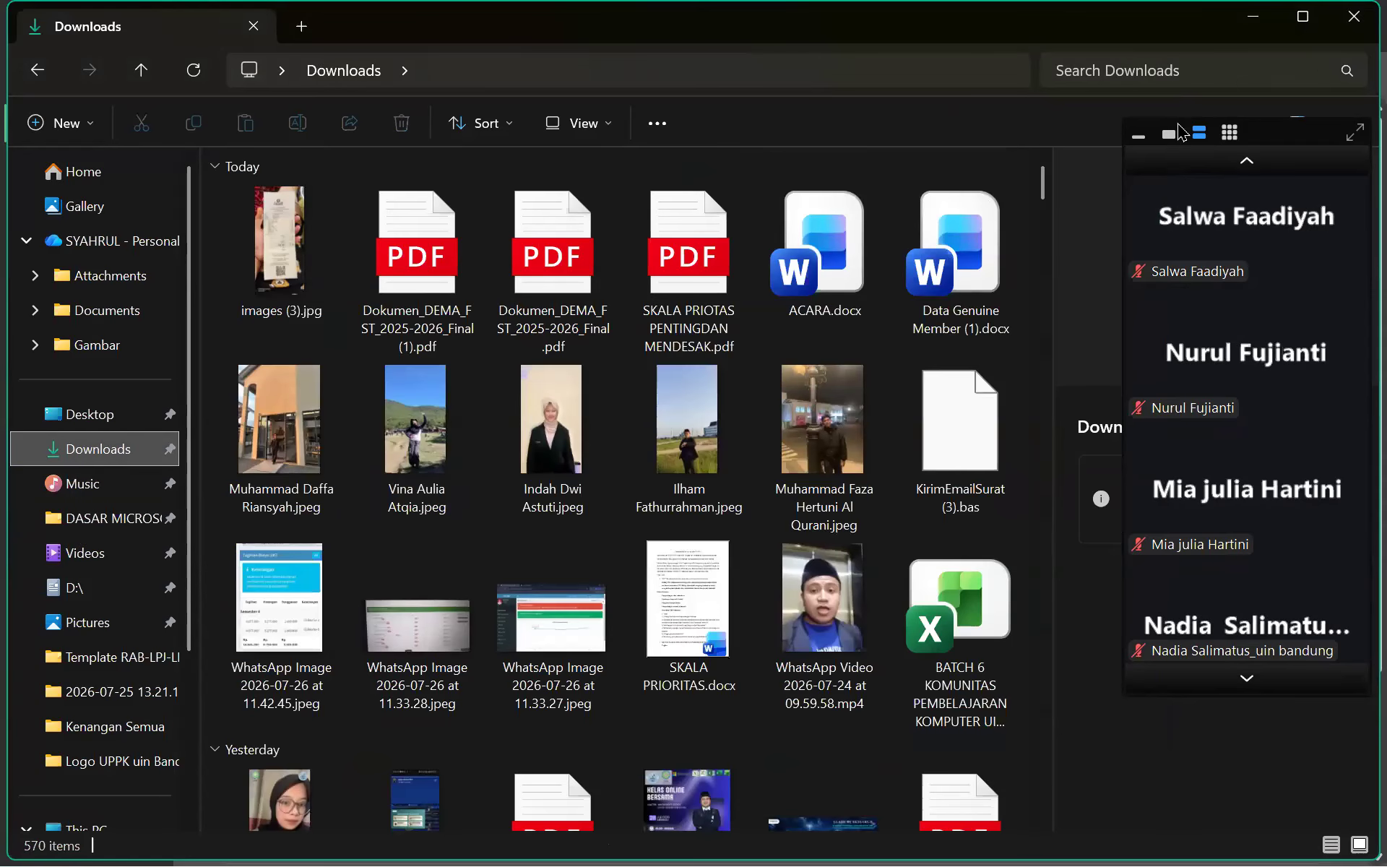
click(1248, 162)
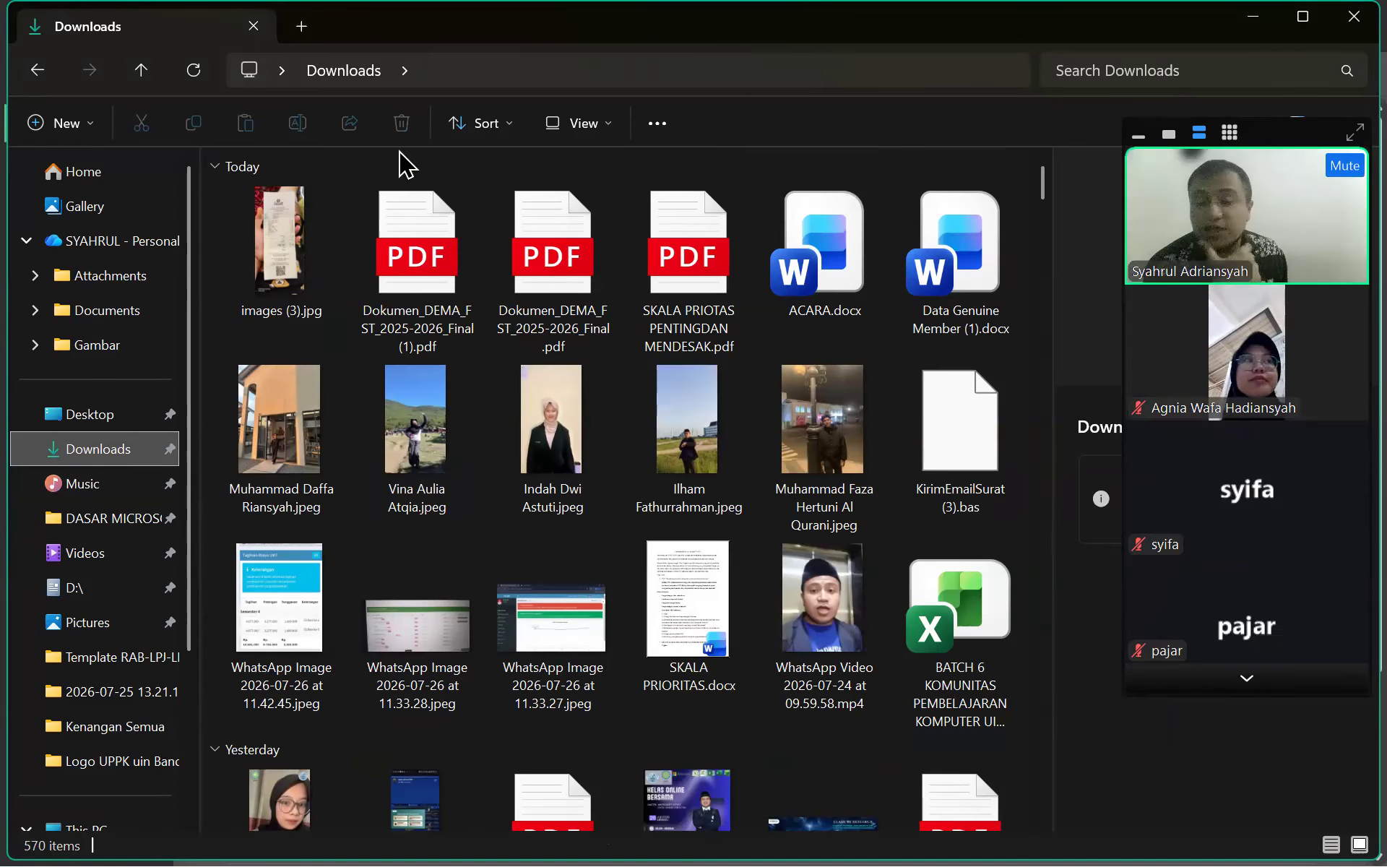
click(81, 520)
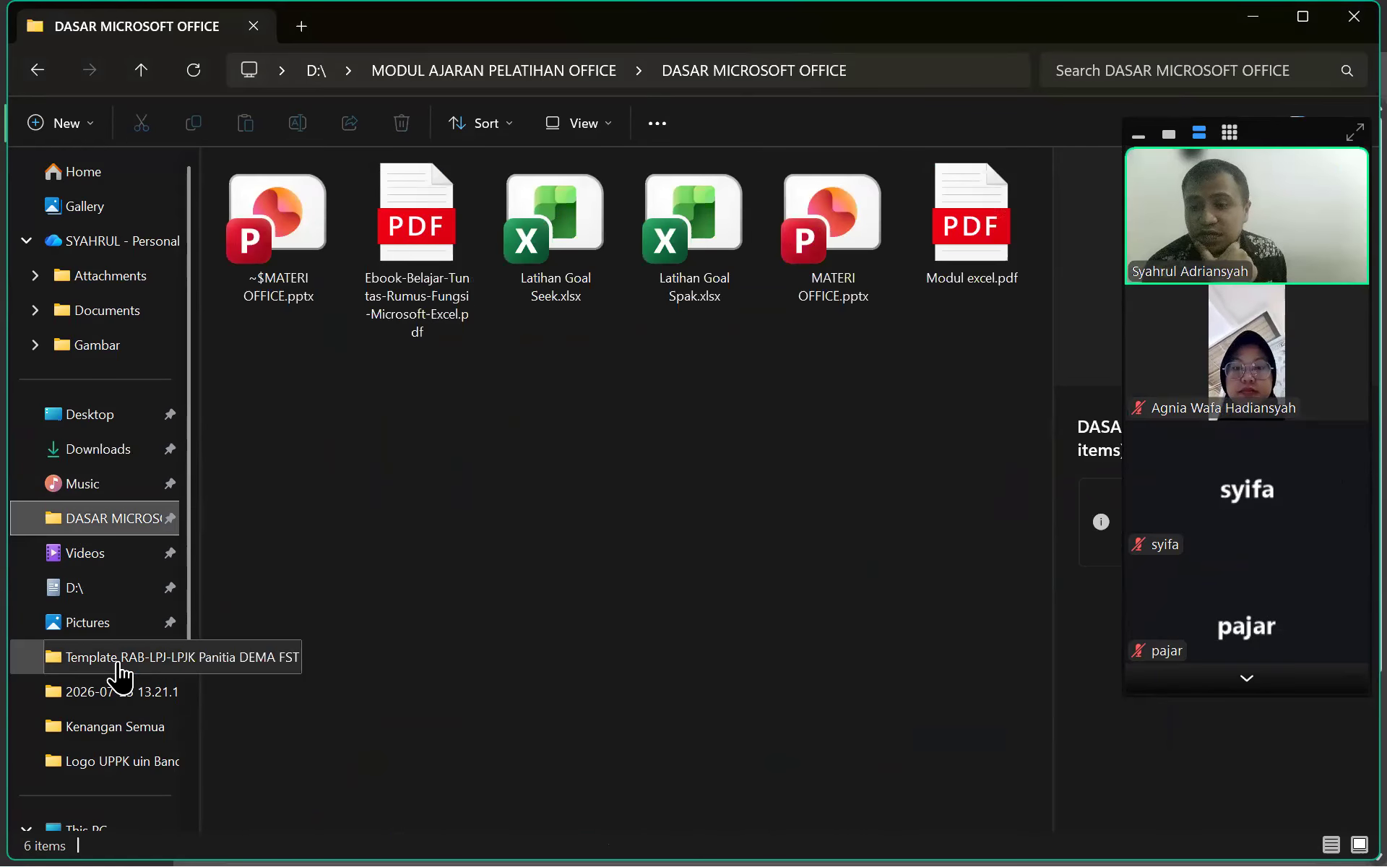
Browse Kenangan Semua, Music and Downloads, then settle back on DASAR MICROSOFT OFFICE on drive D
click(124, 728)
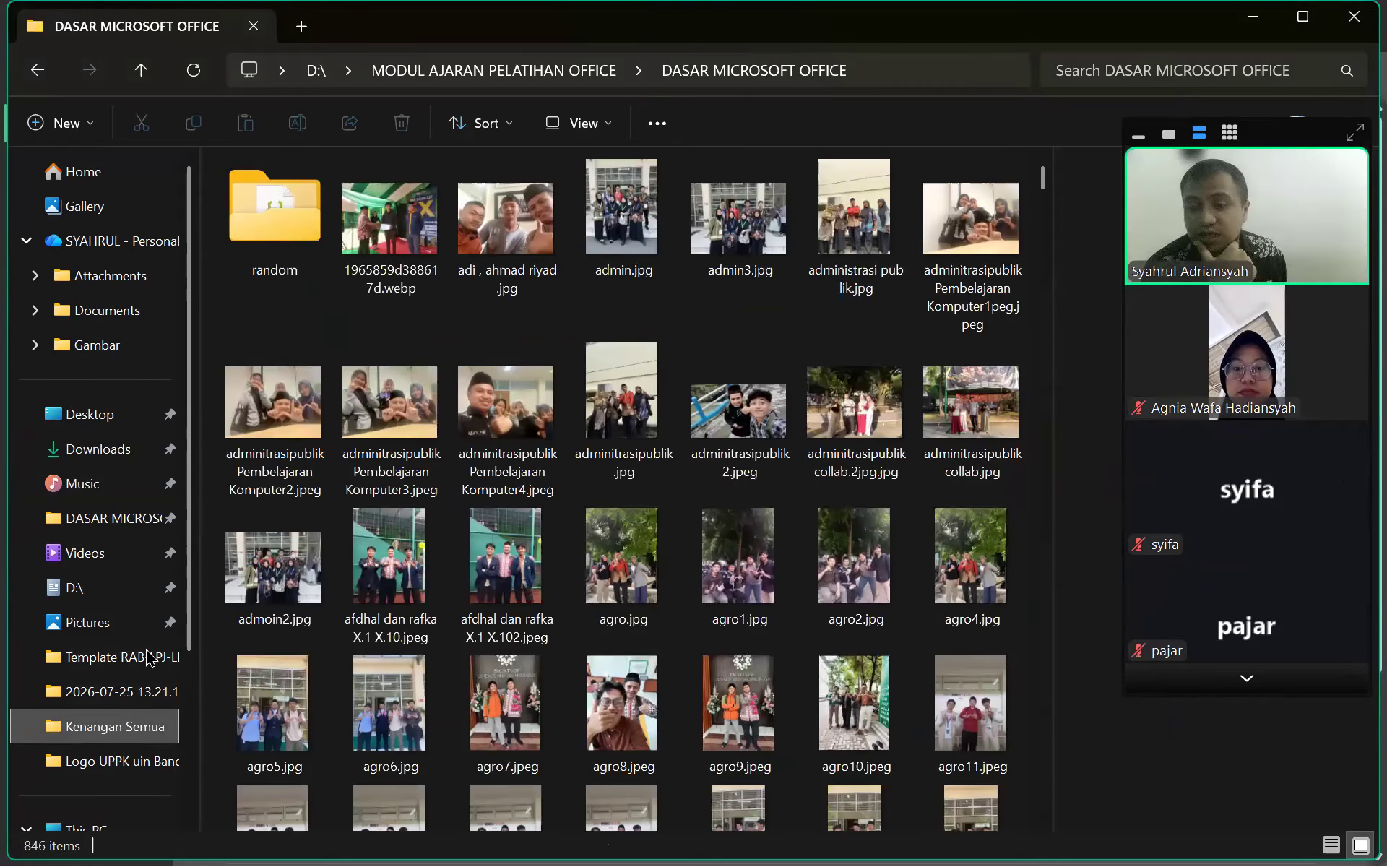
click(83, 483)
click(90, 454)
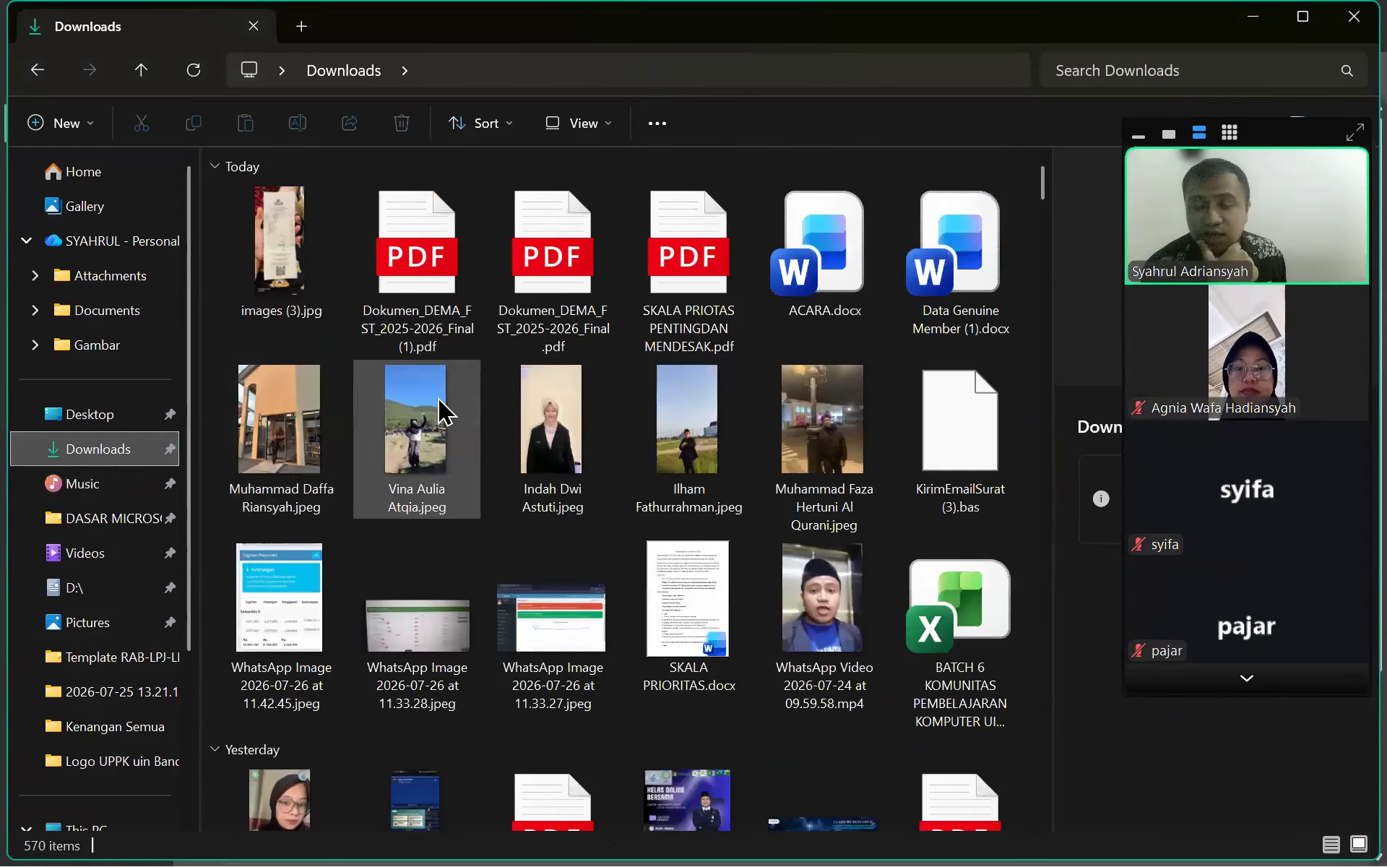
click(83, 522)
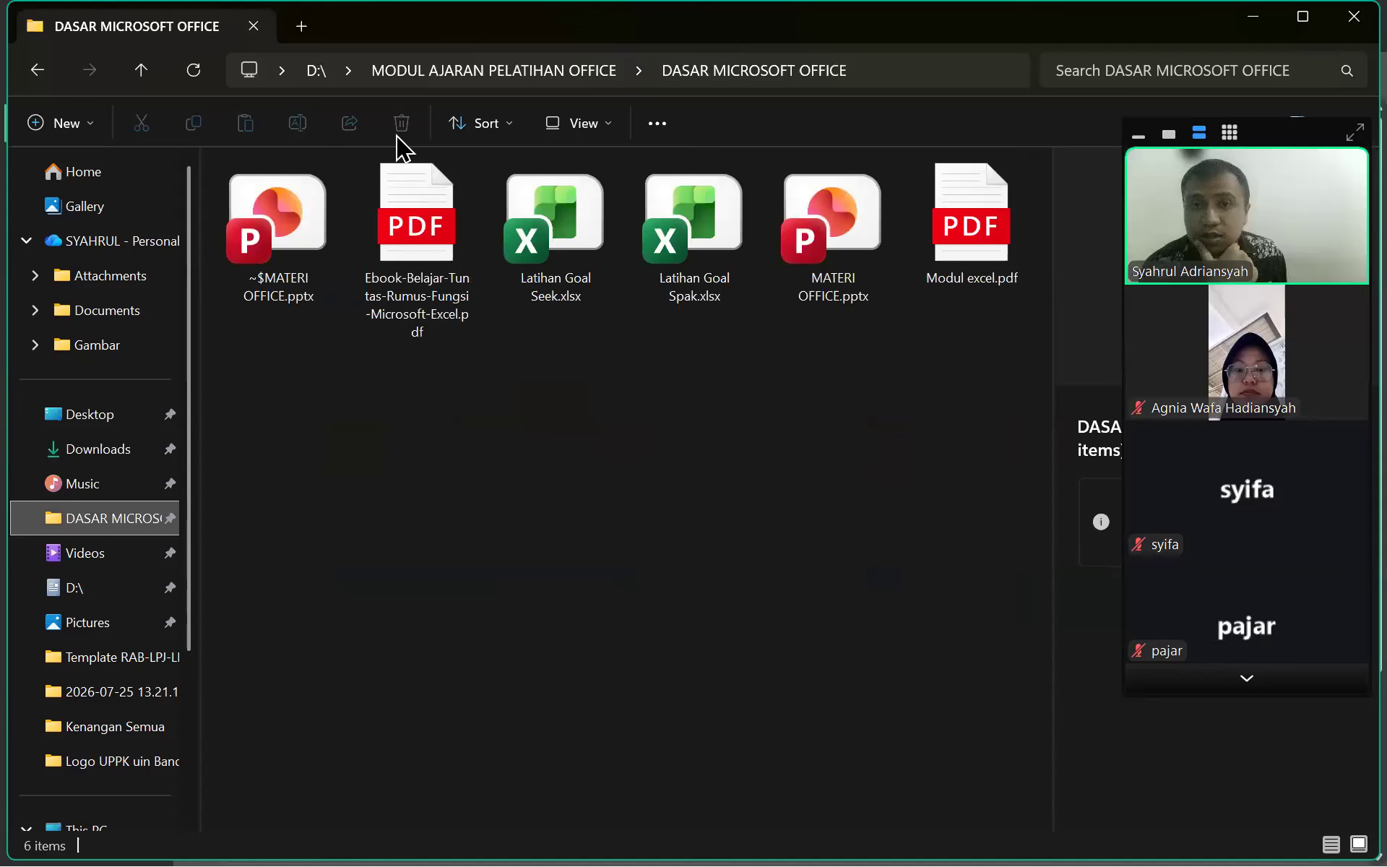
click(650, 420)
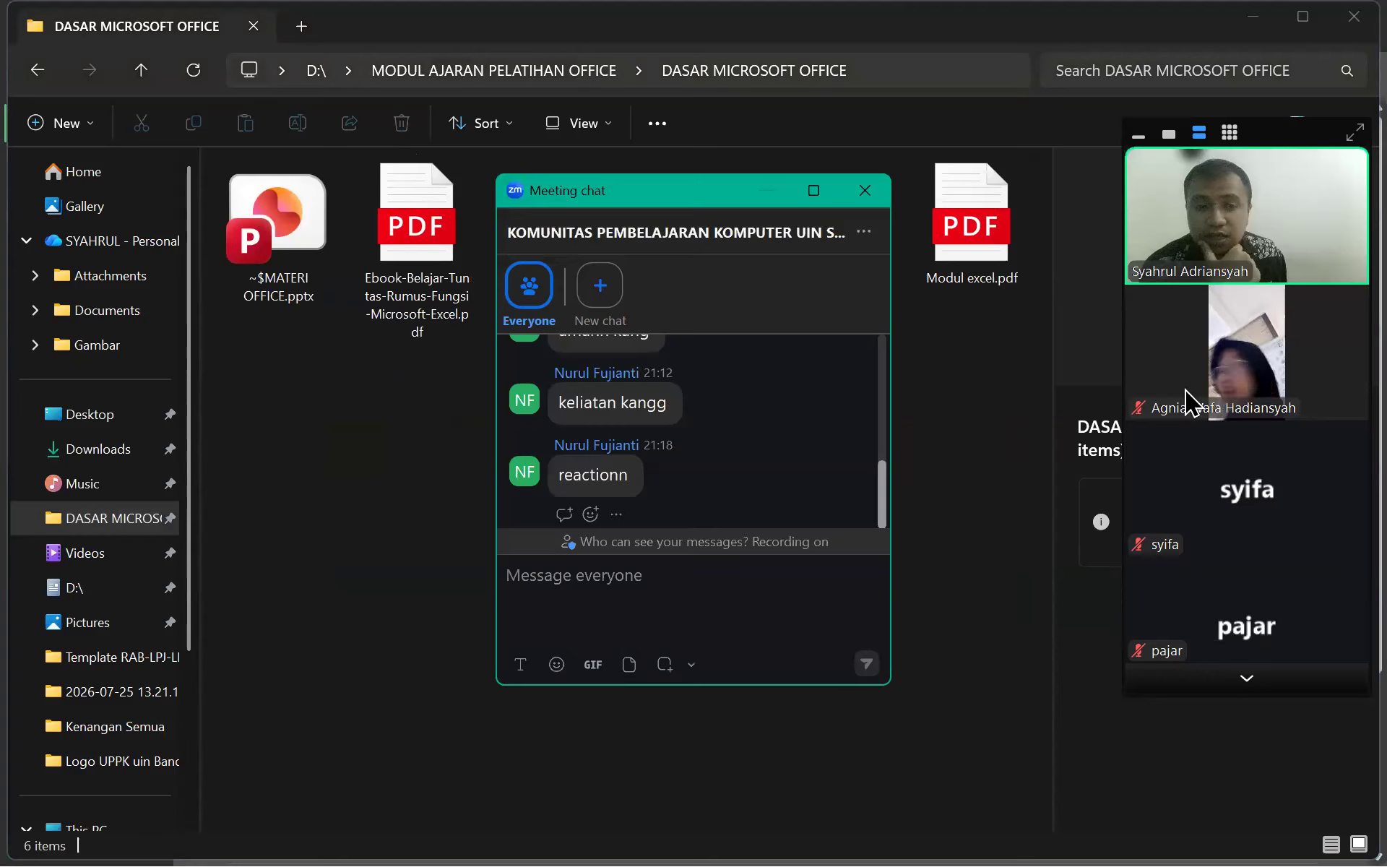
click(1228, 674)
click(1234, 683)
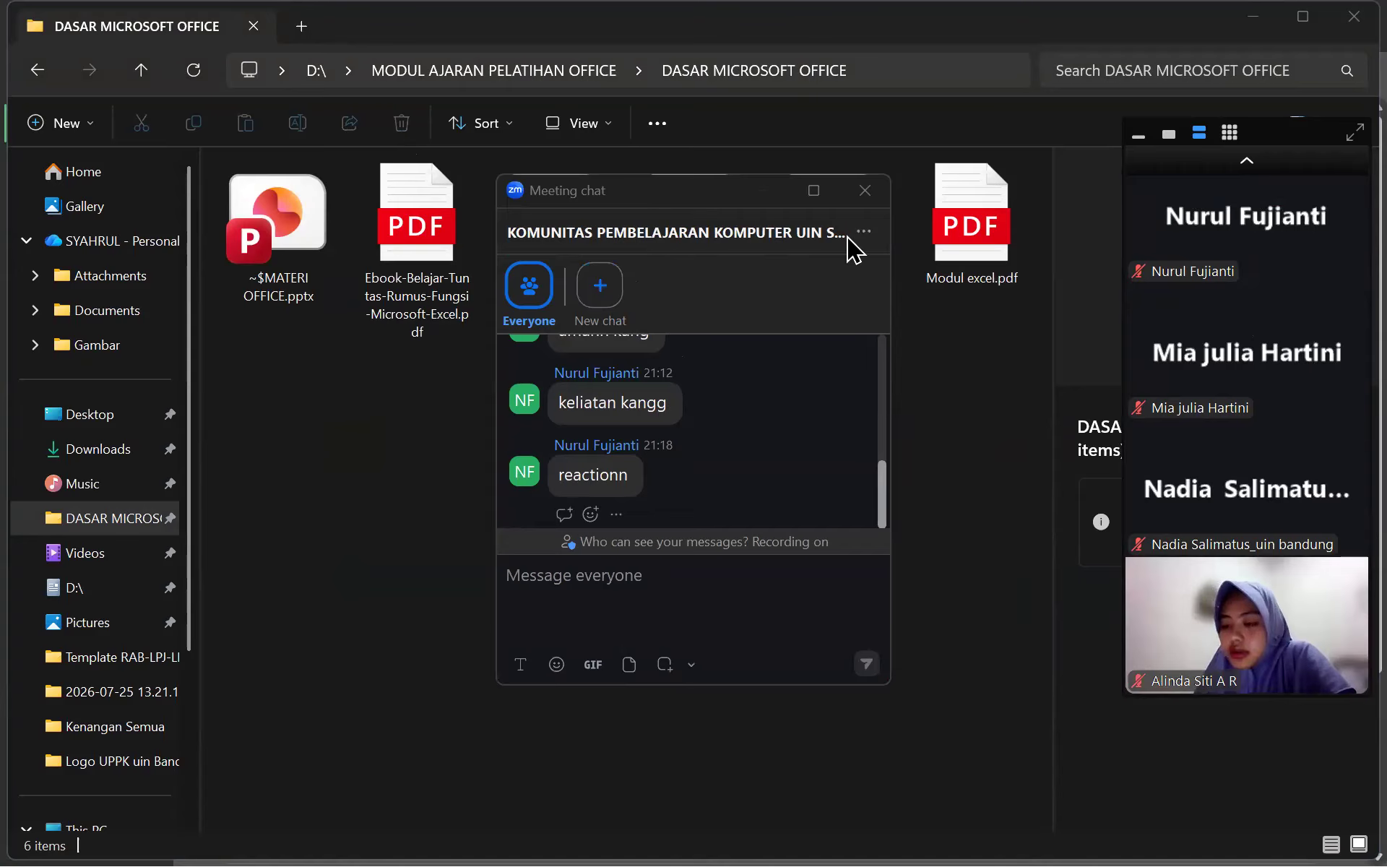
Show the 46-item Music folder and close the Zoom chat and participants windows
click(875, 190)
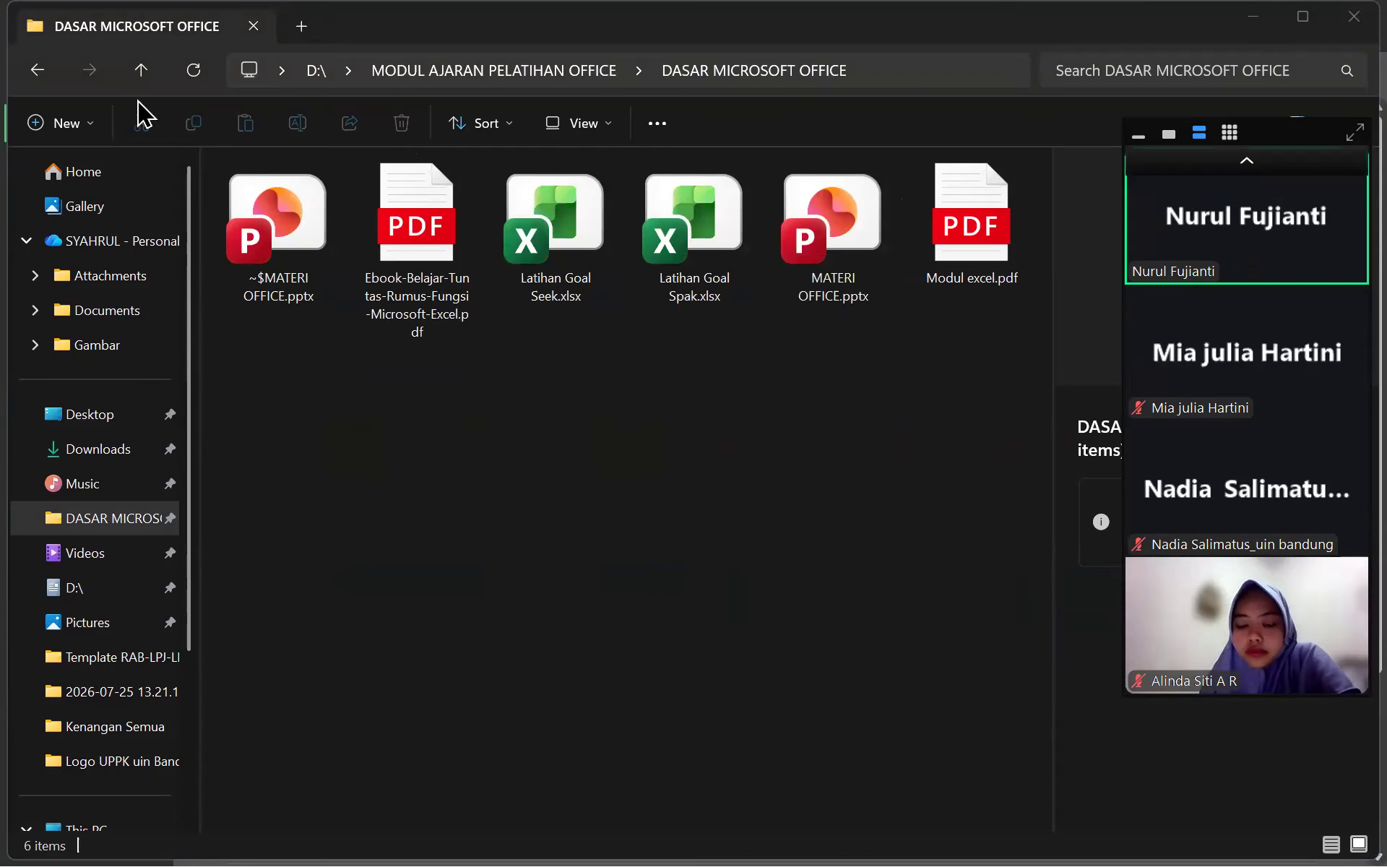
click(114, 454)
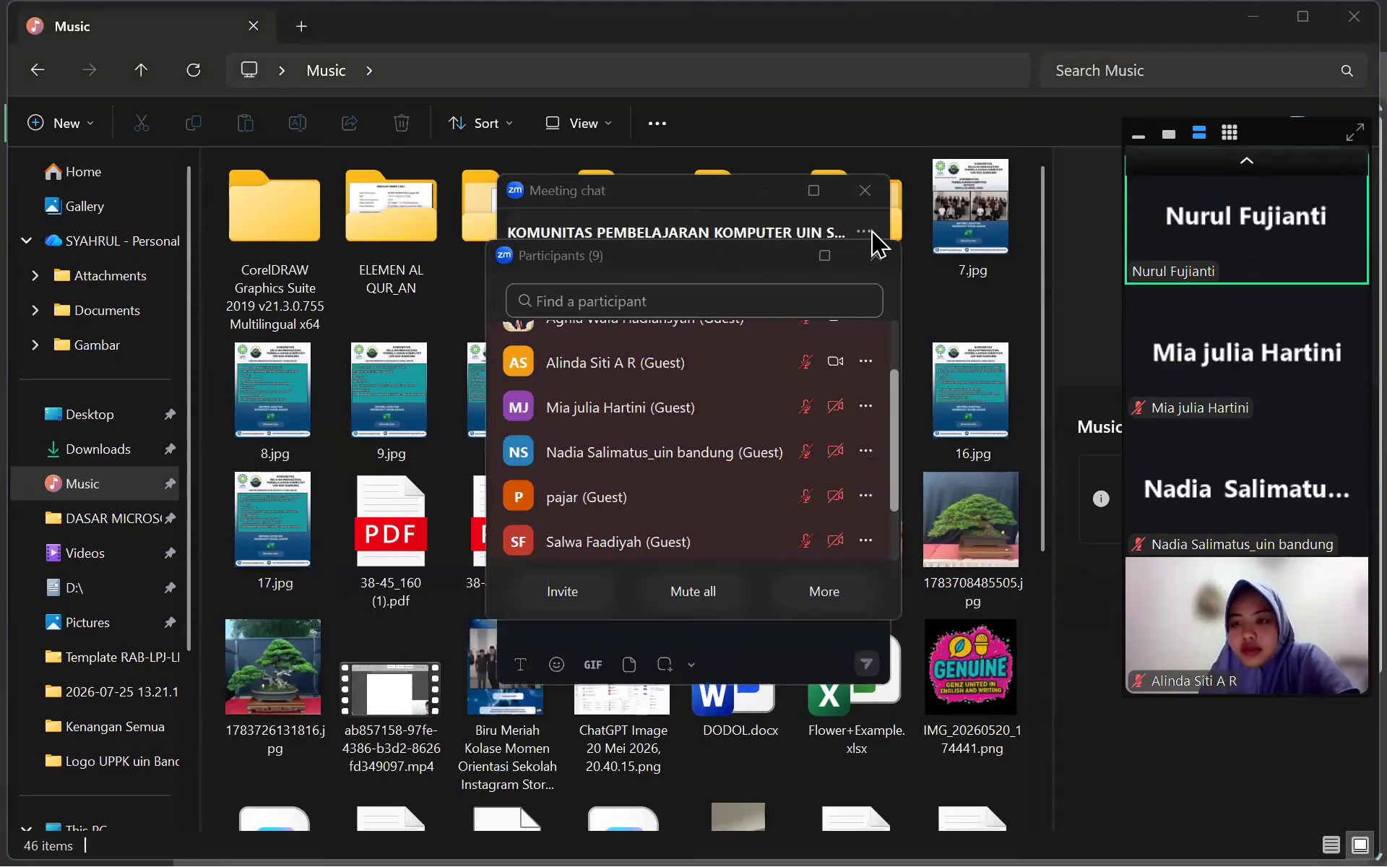
click(872, 251)
click(872, 191)
mouse_move(1192, 223)
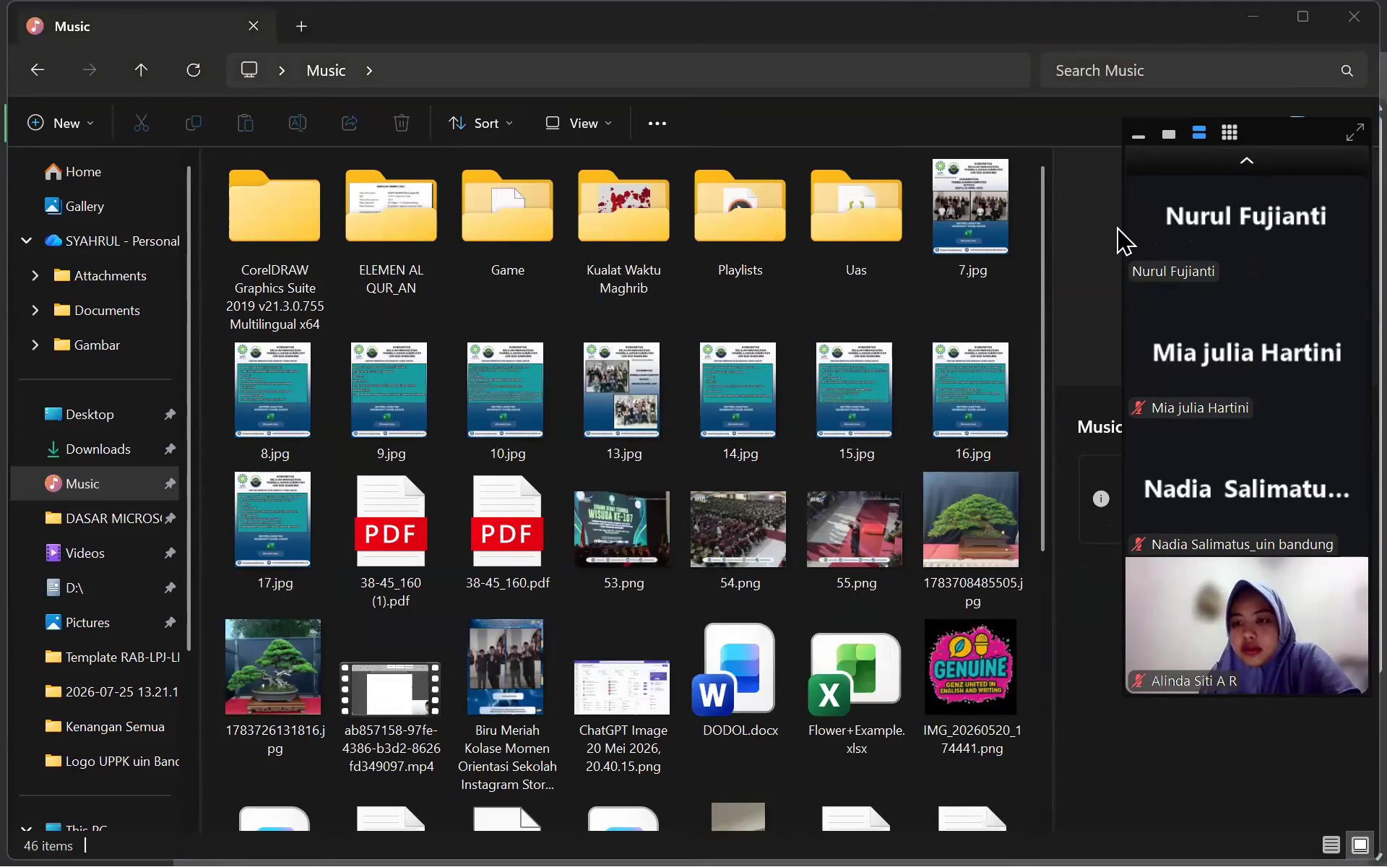
key(super)
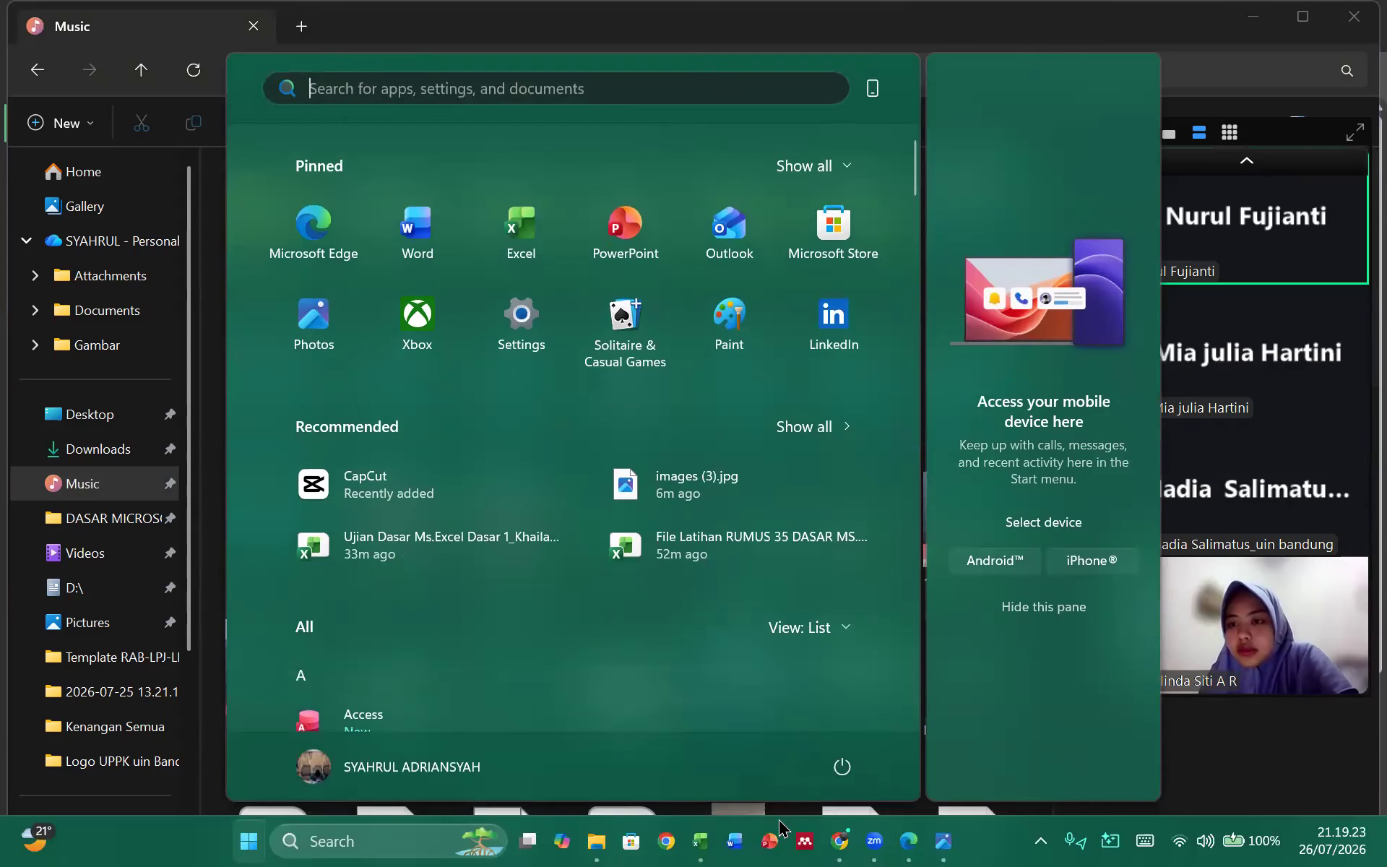
Glance at the Ujian Dasar workbook, then return to File Latihan and edit C2's =ROUNDDOWN(B2;2) formula
mouse_move(708, 842)
click(824, 766)
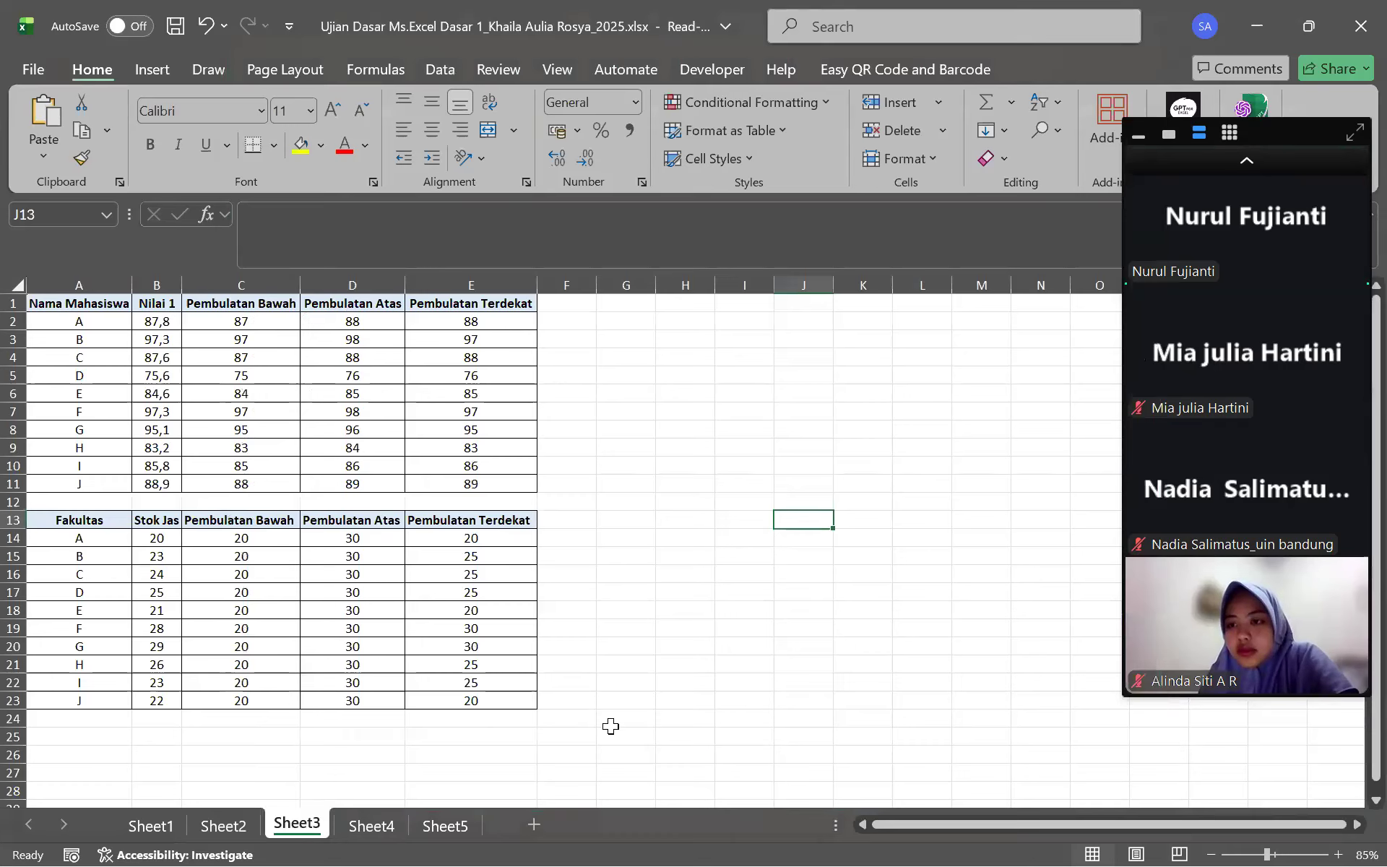
key(super)
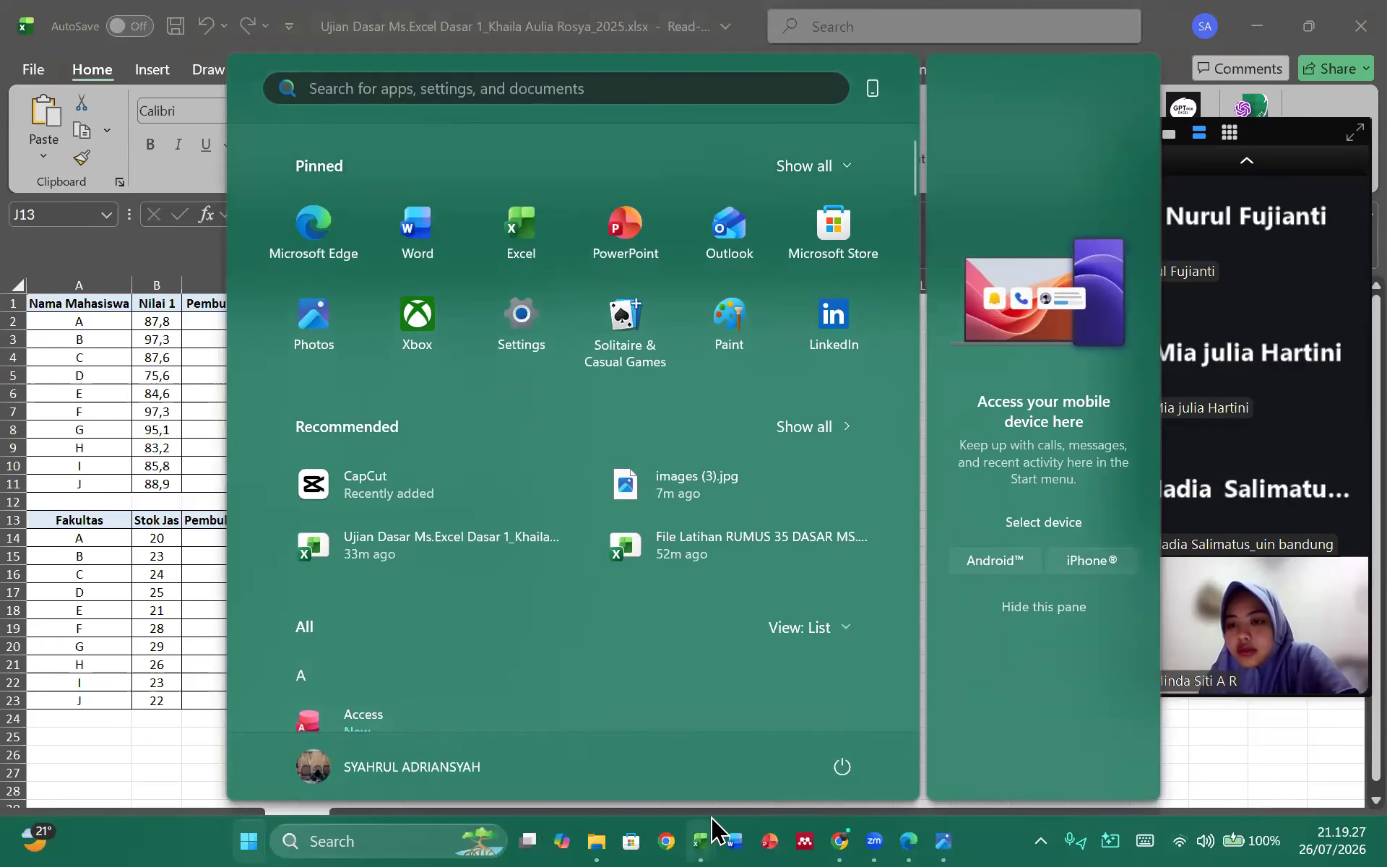
mouse_move(701, 840)
click(677, 787)
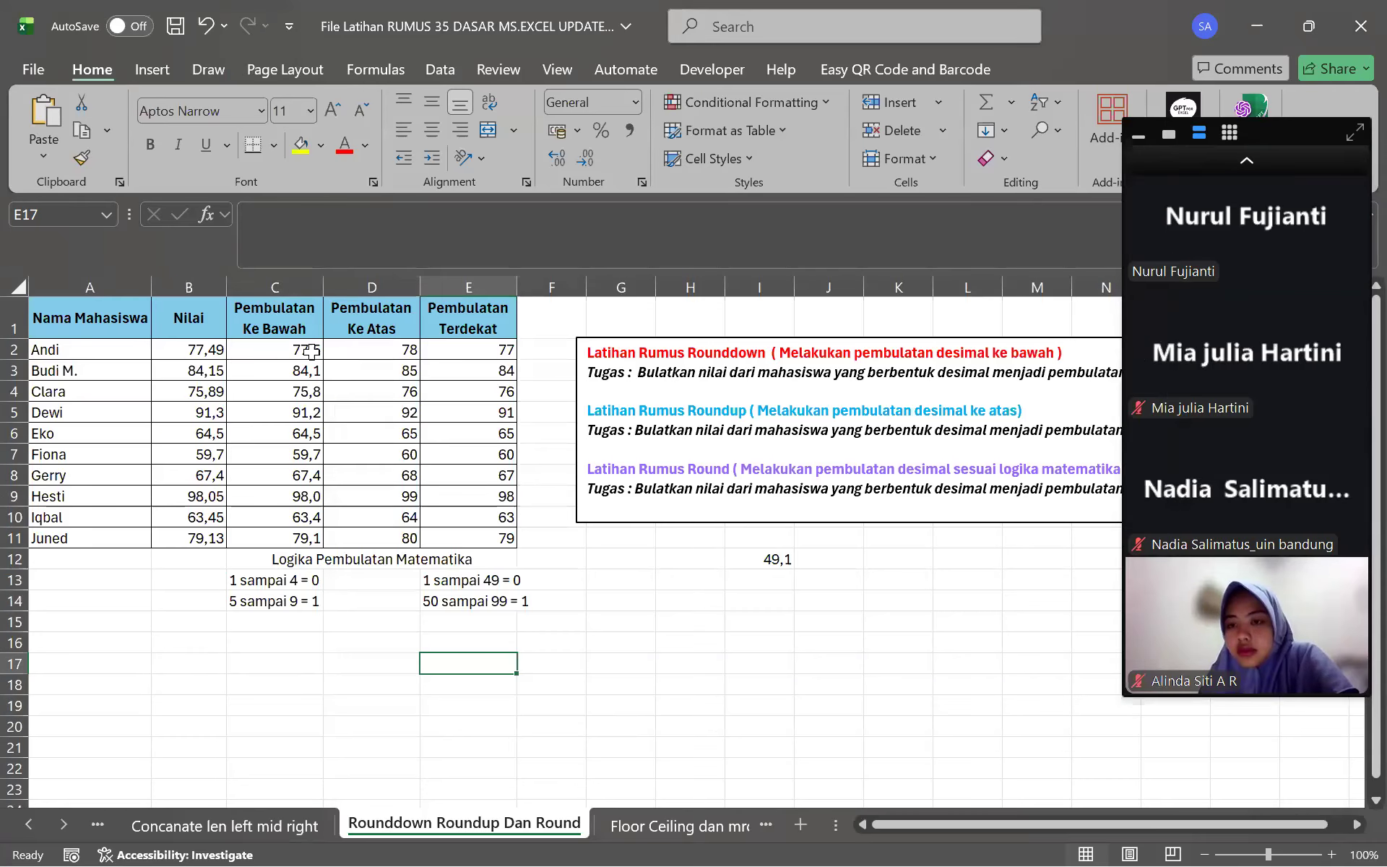
click(324, 351)
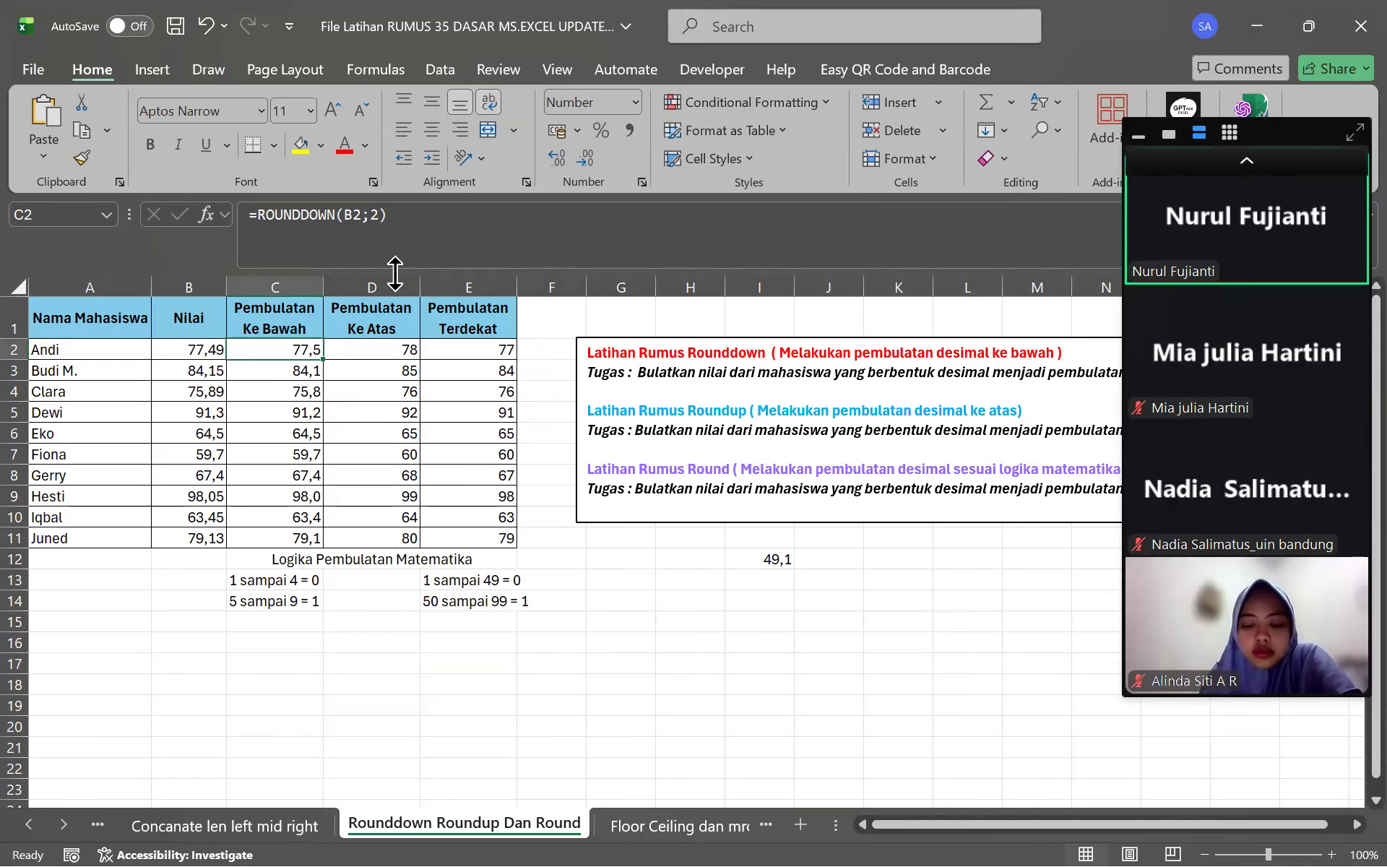
click(380, 217)
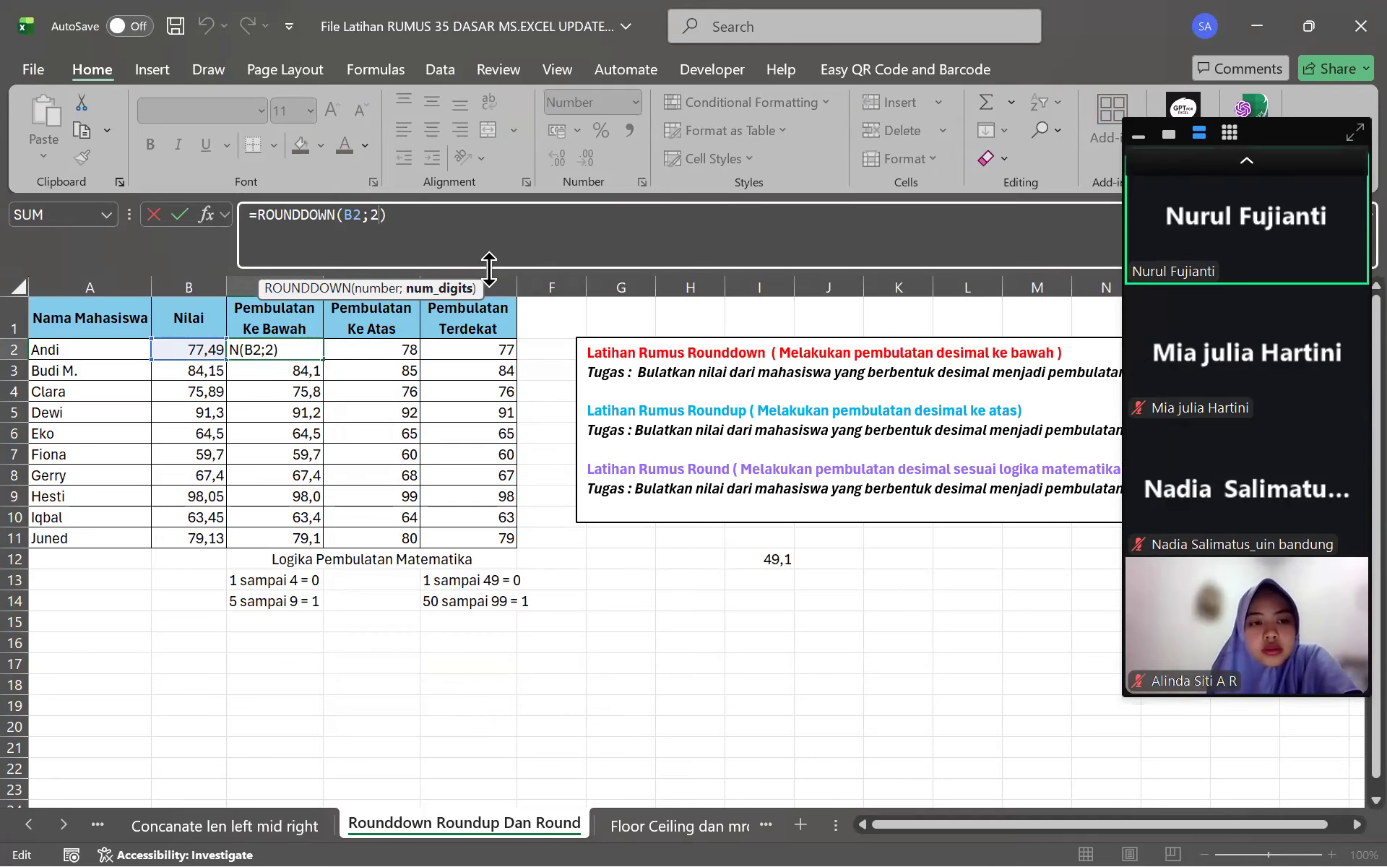
Change C2's formula to =ROUNDDOWN(B2;0)
click(507, 247)
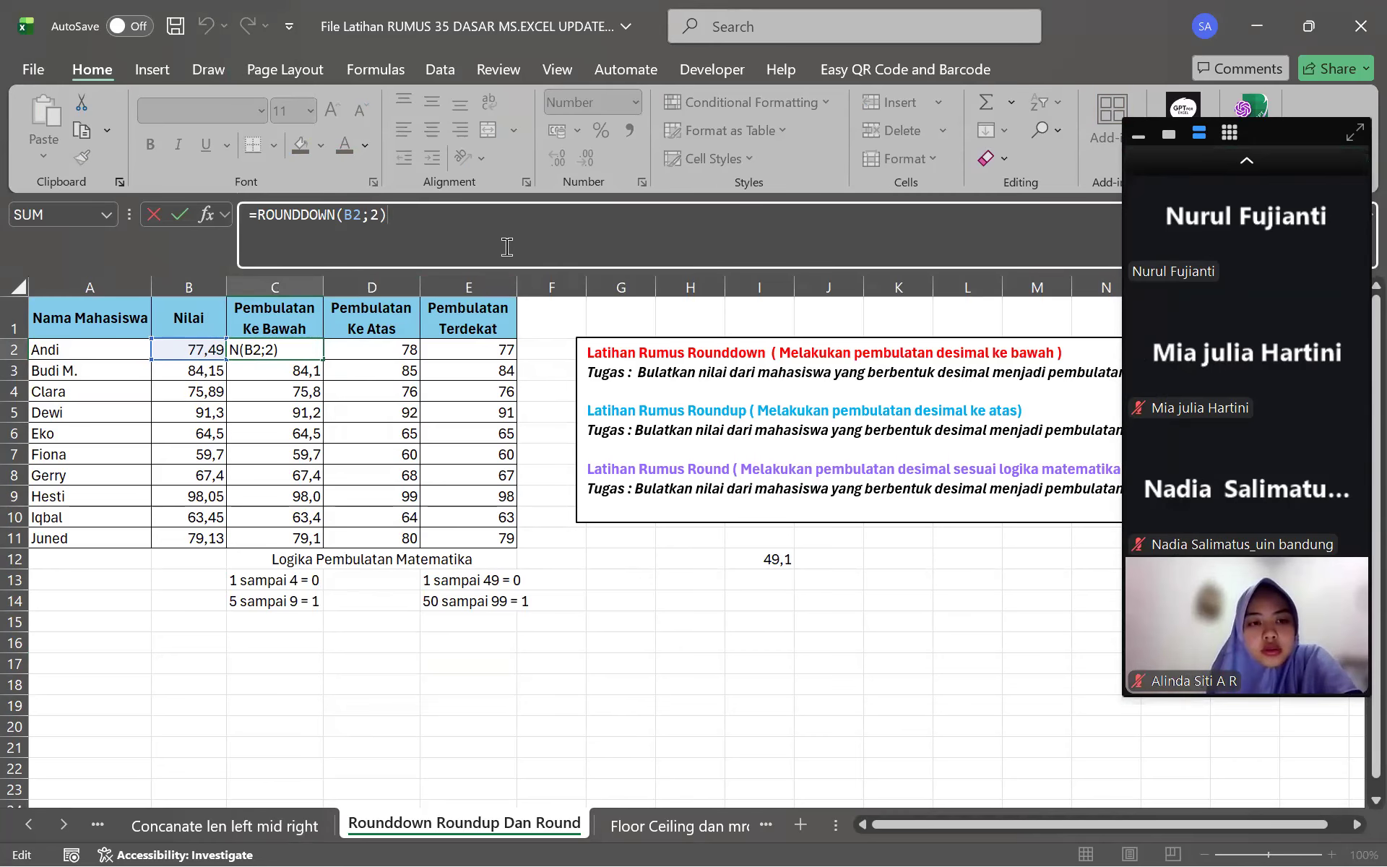
key(BackSpace)
text(1)
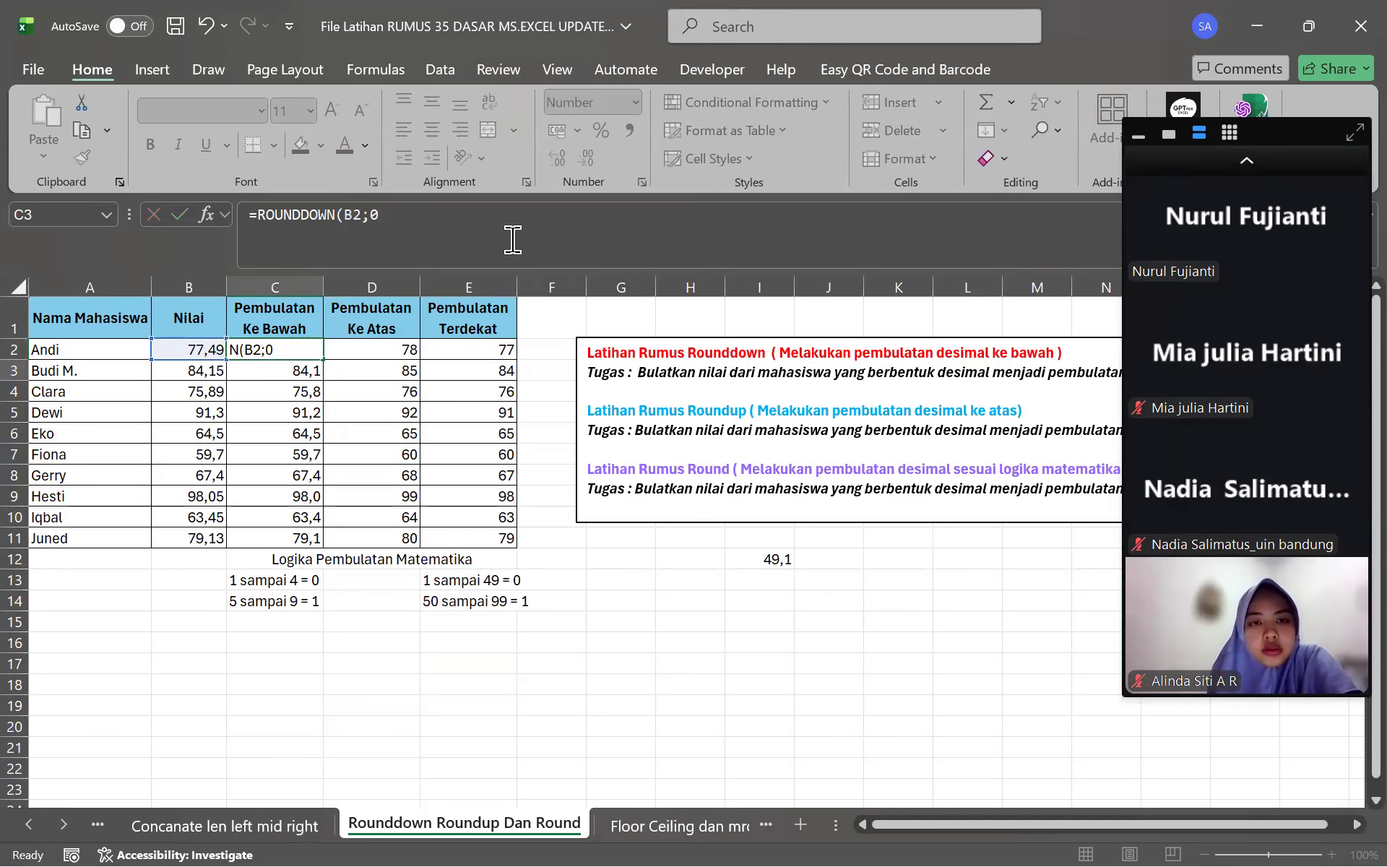
key(Return)
Reduce the decimals on C2:C11 so Pembulatan Ke Bawah shows whole numbers like 77, 84, 76
drag(292, 353, 289, 540)
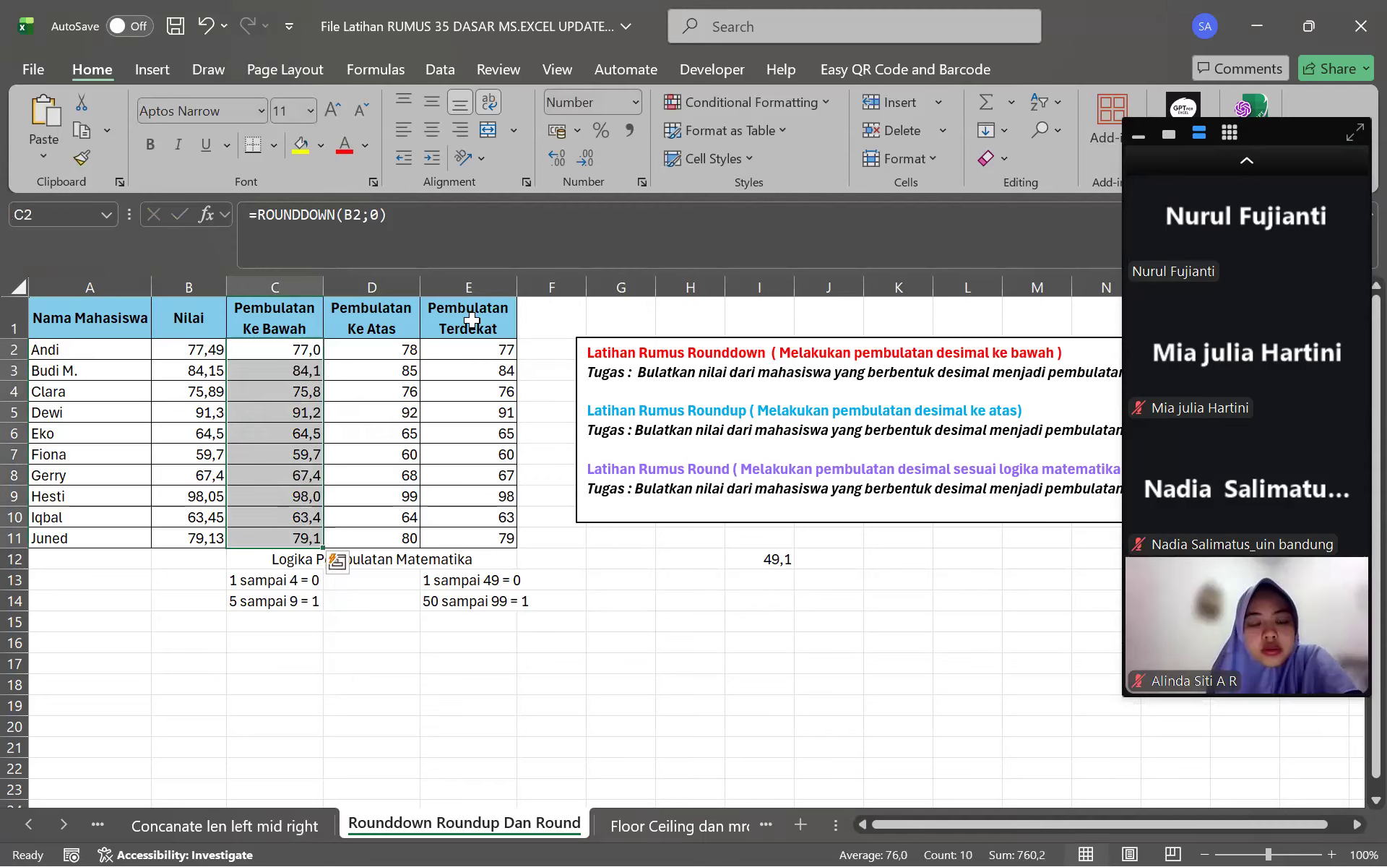
click(588, 158)
click(636, 645)
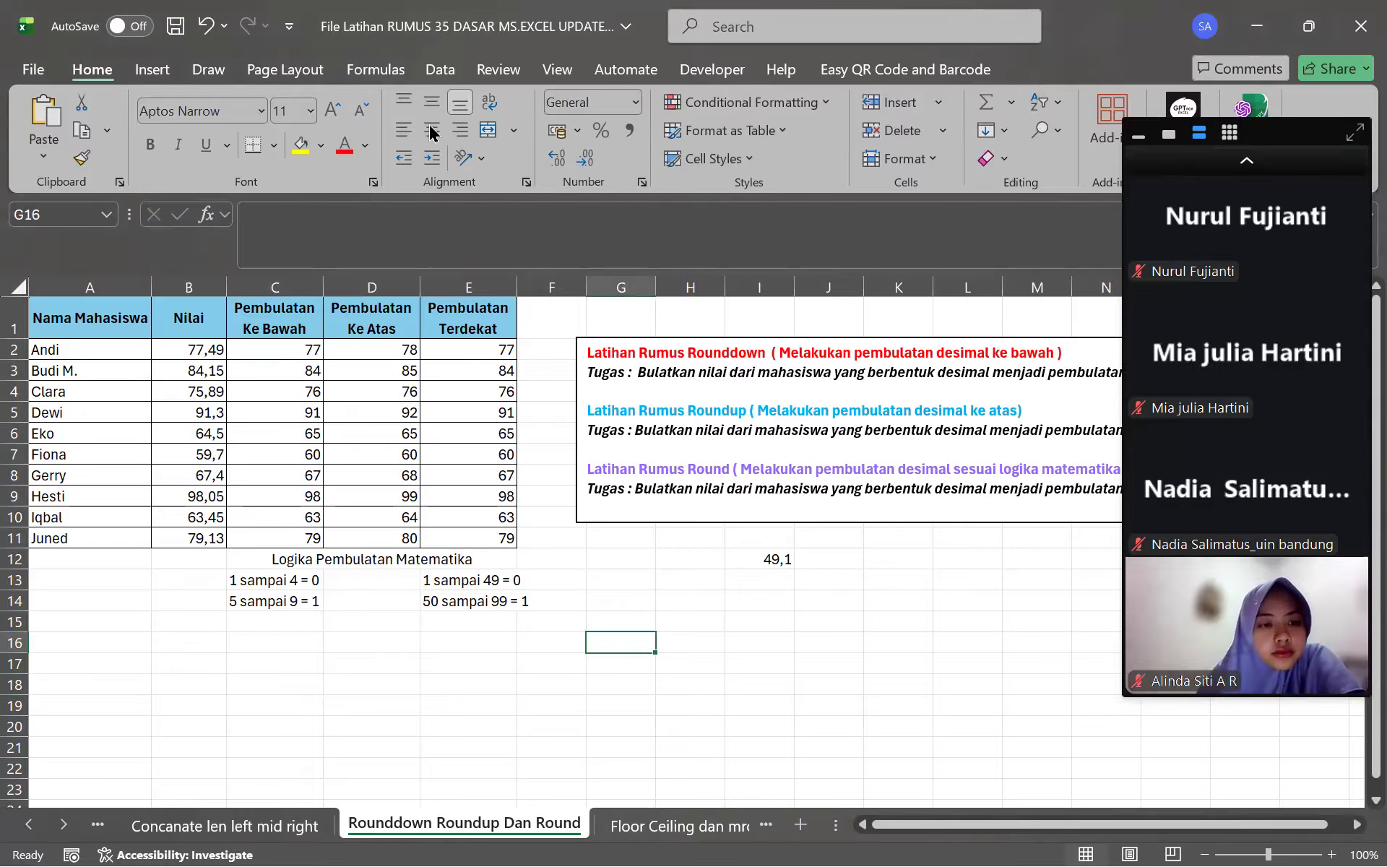
Browse drive D through MODUL AJARAN PELATIHAN OFFICE and MICROSOFT EXCEL into the Latihan Excel folder
key(super)
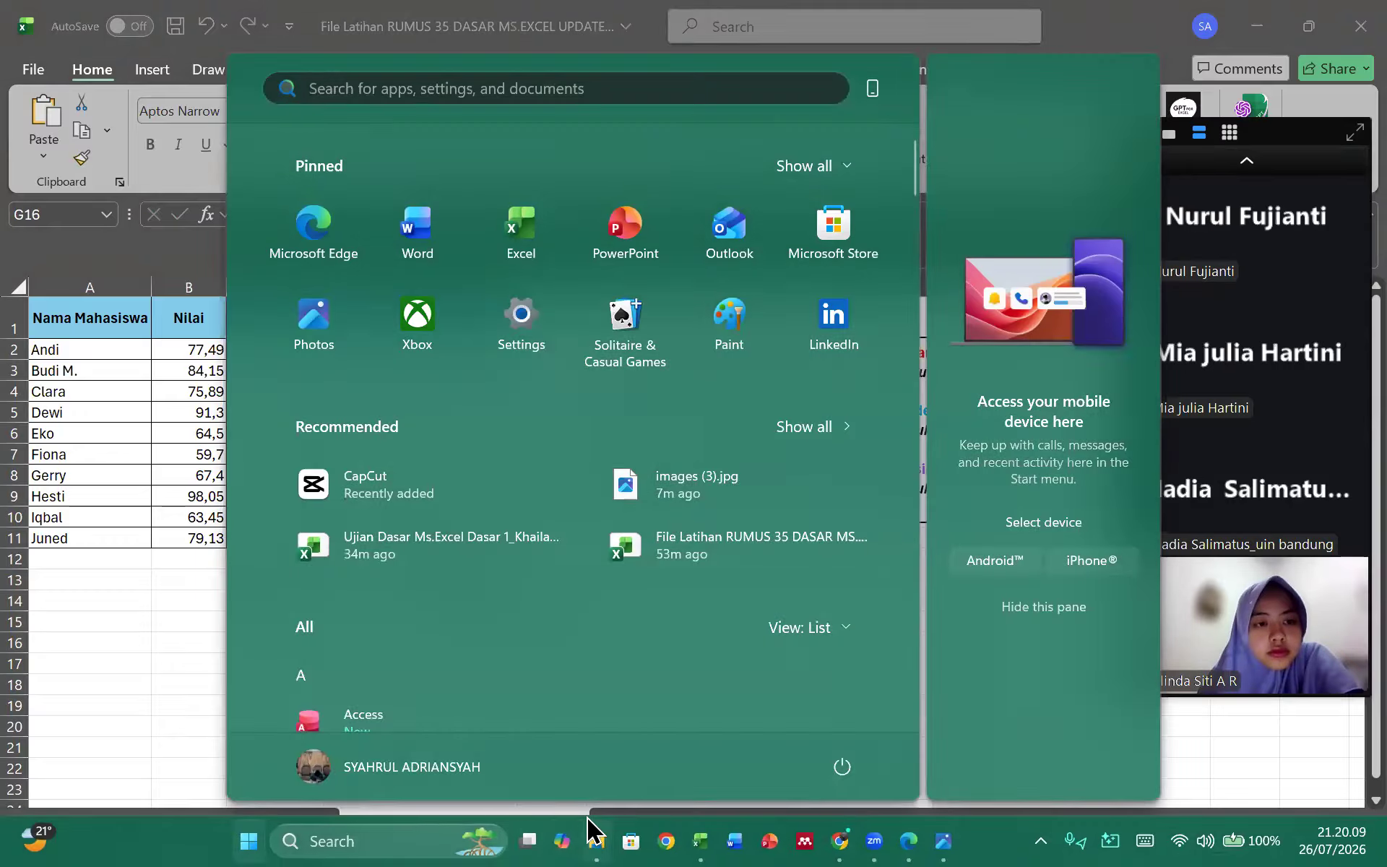
click(588, 826)
click(131, 518)
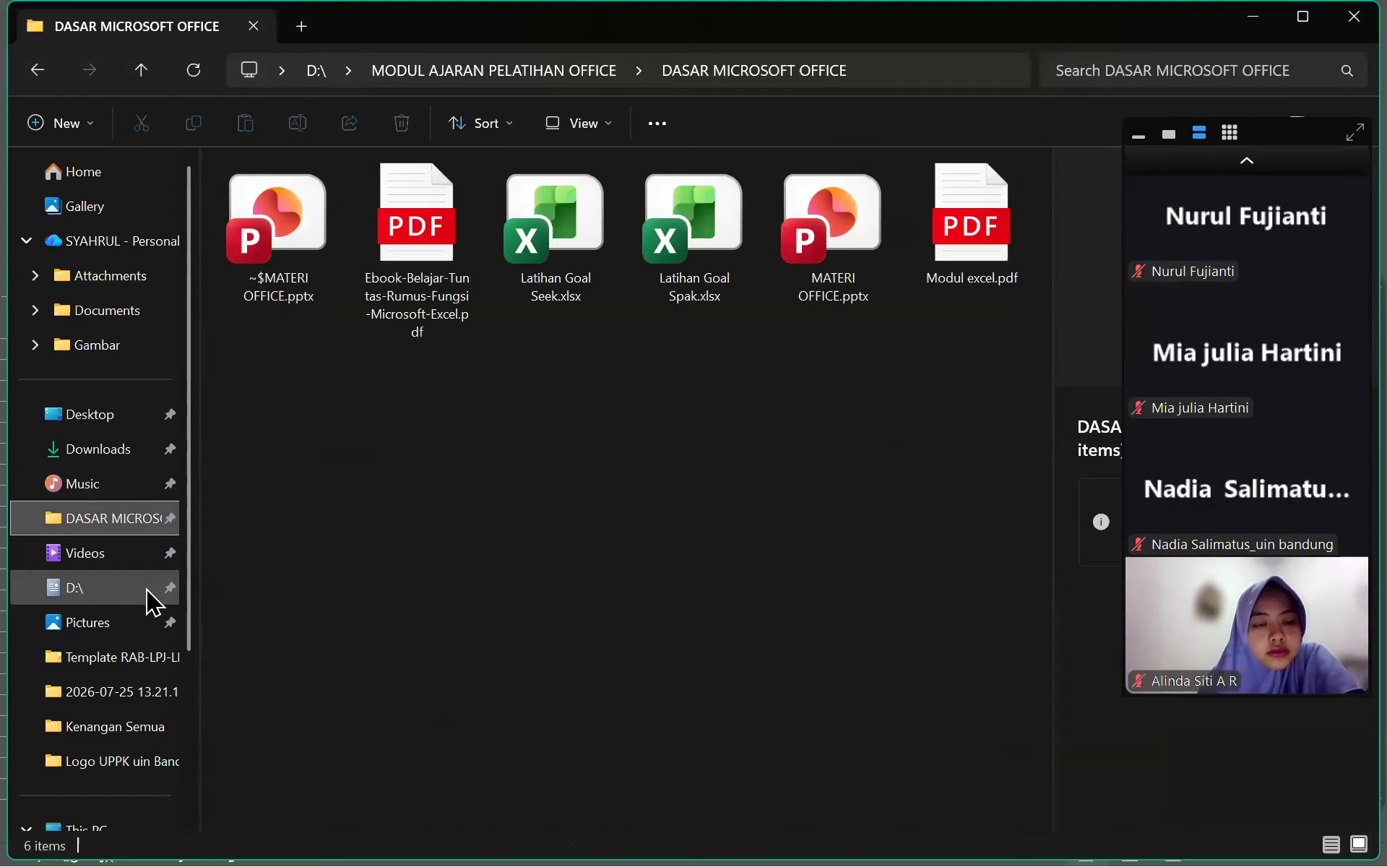
click(147, 587)
scroll(500, 409, down, 4)
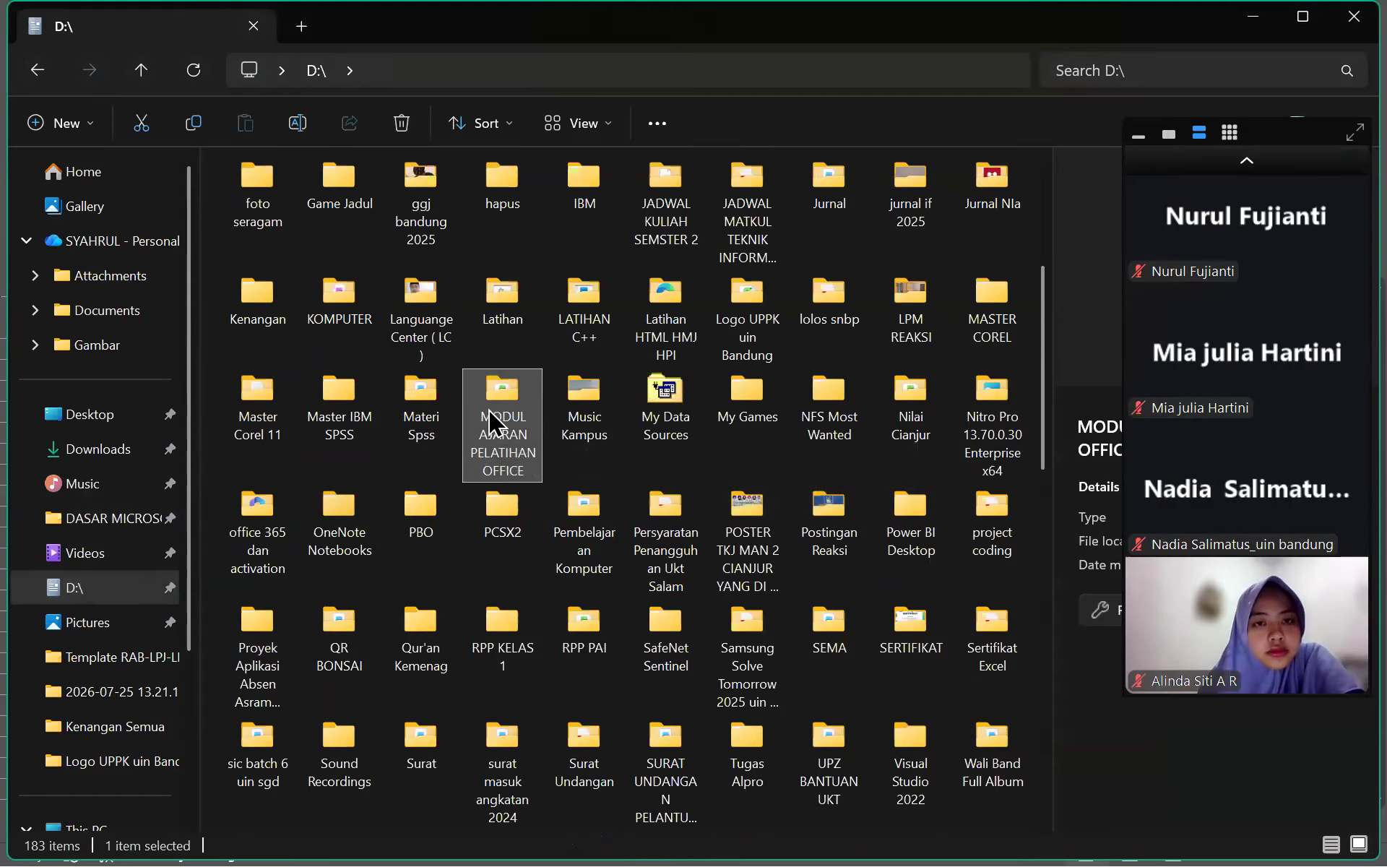
double_click(489, 410)
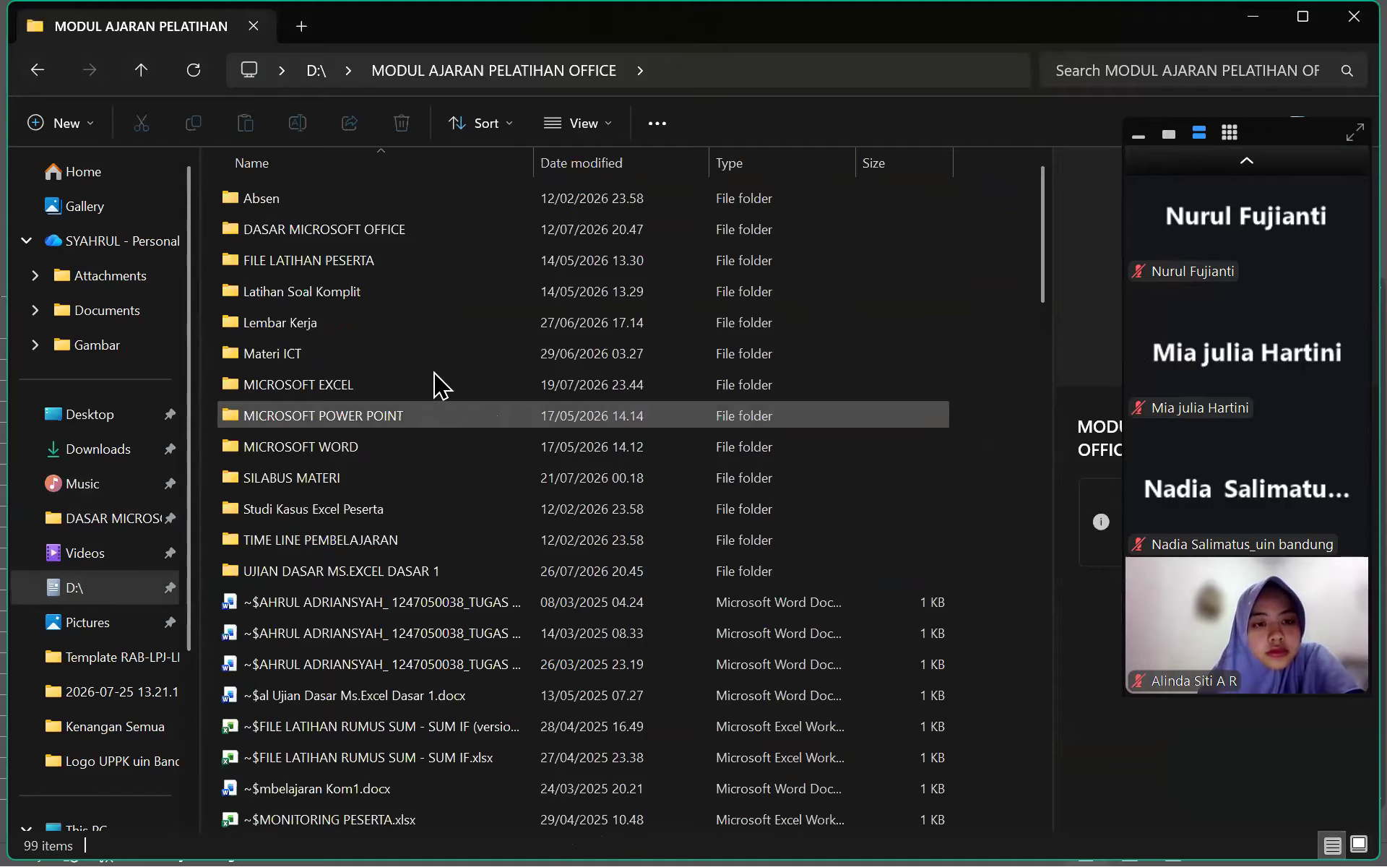
double_click(350, 292)
click(37, 70)
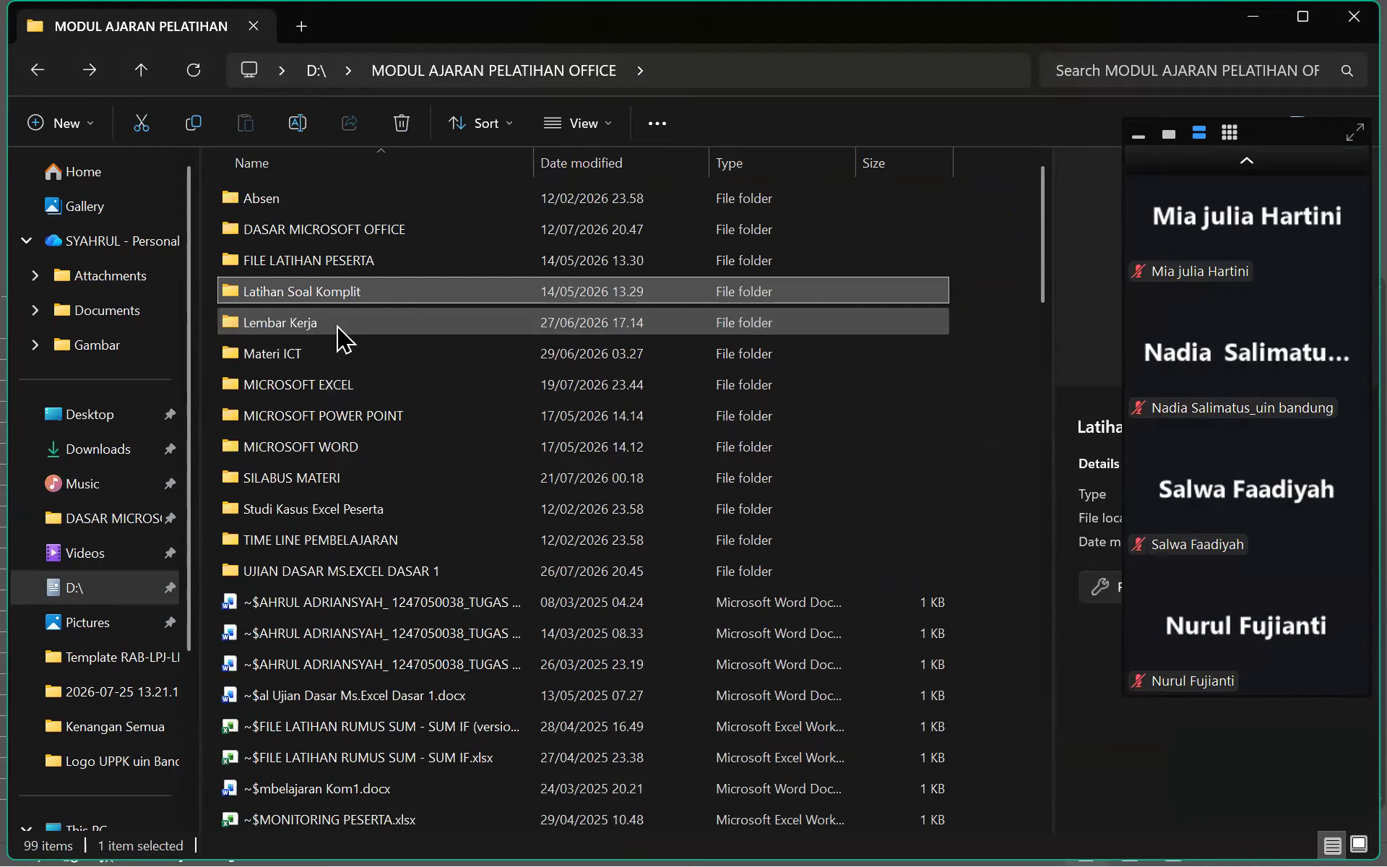
double_click(363, 389)
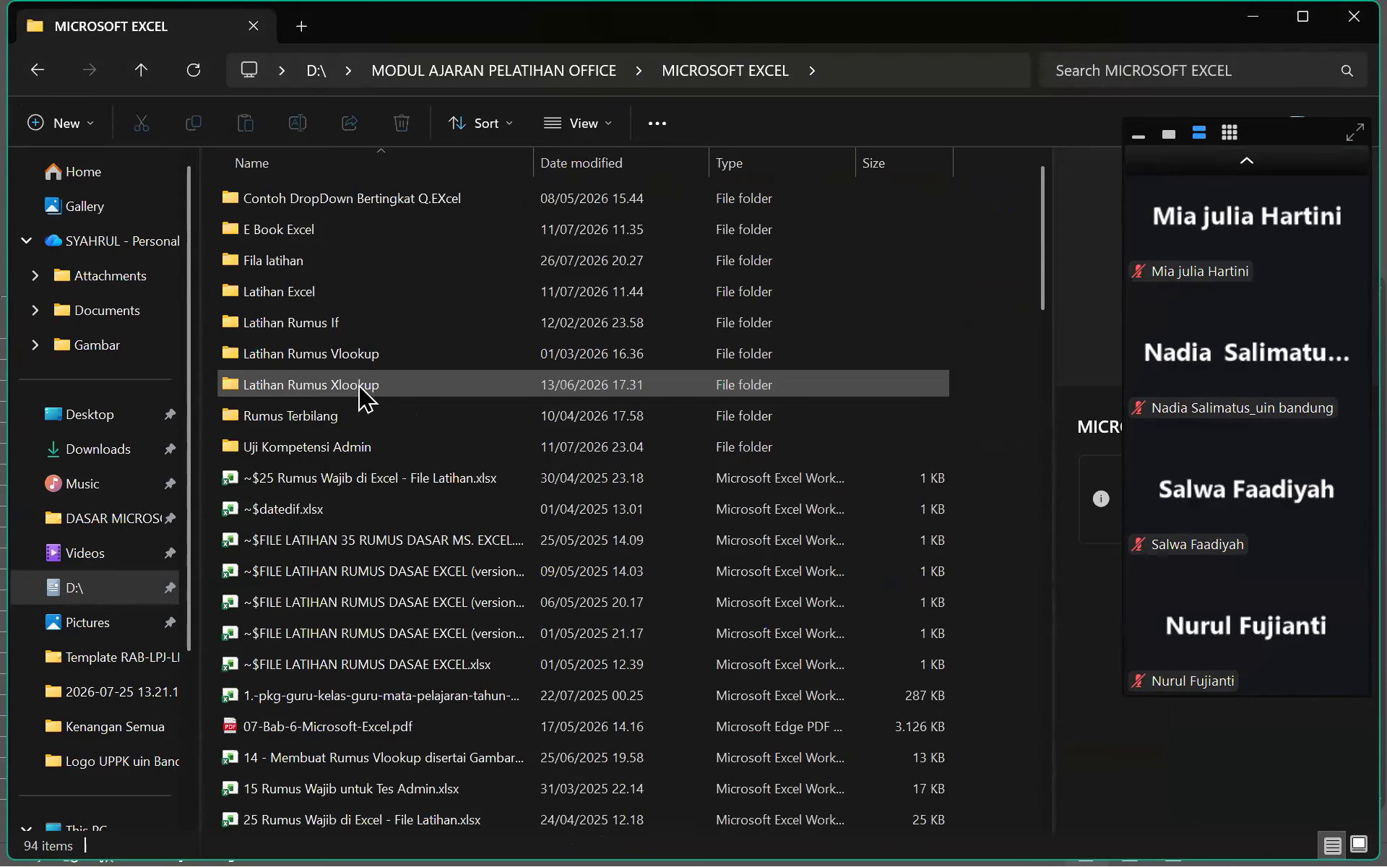
click(327, 273)
double_click(326, 272)
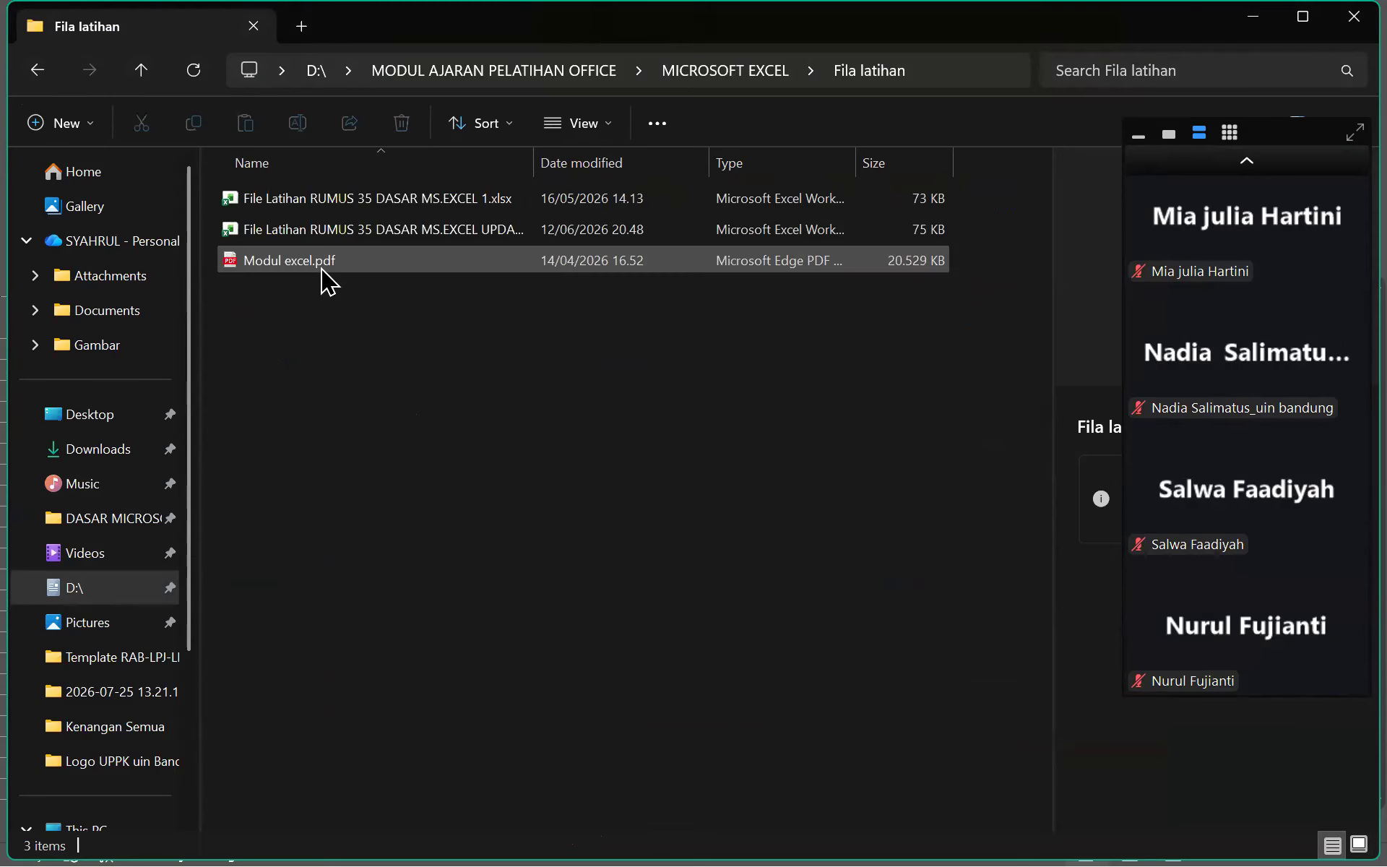
click(36, 71)
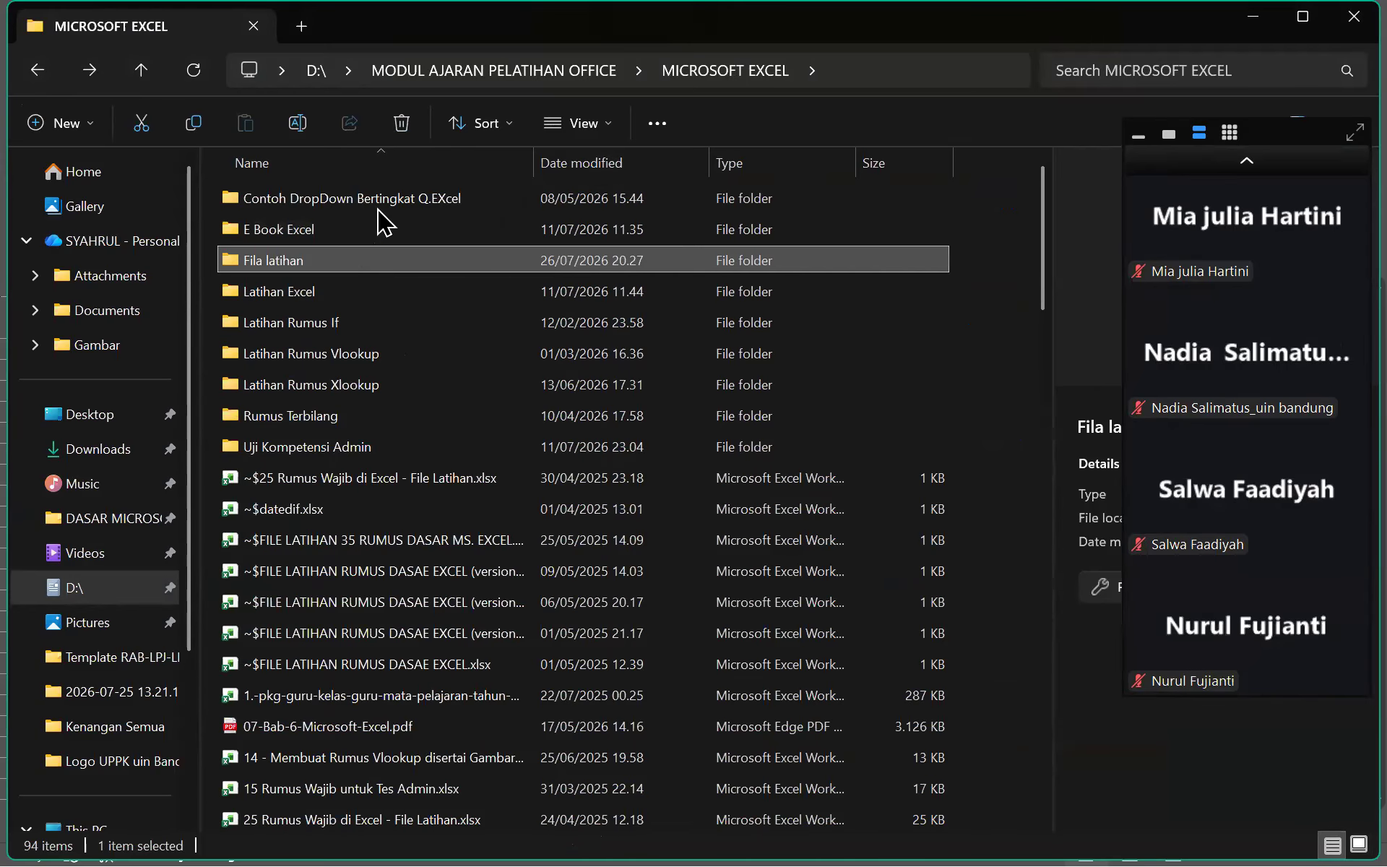
double_click(379, 232)
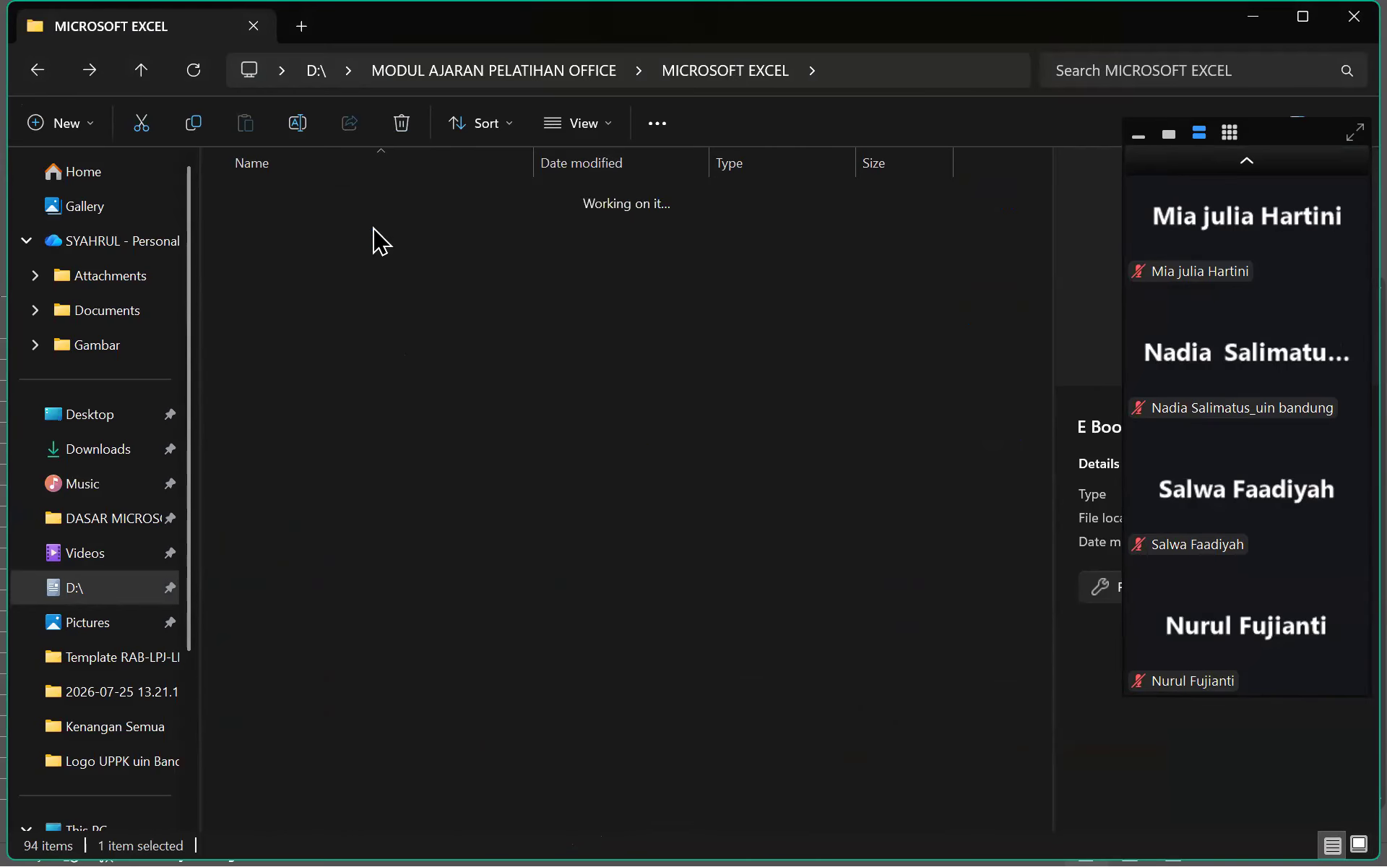
click(36, 71)
double_click(334, 292)
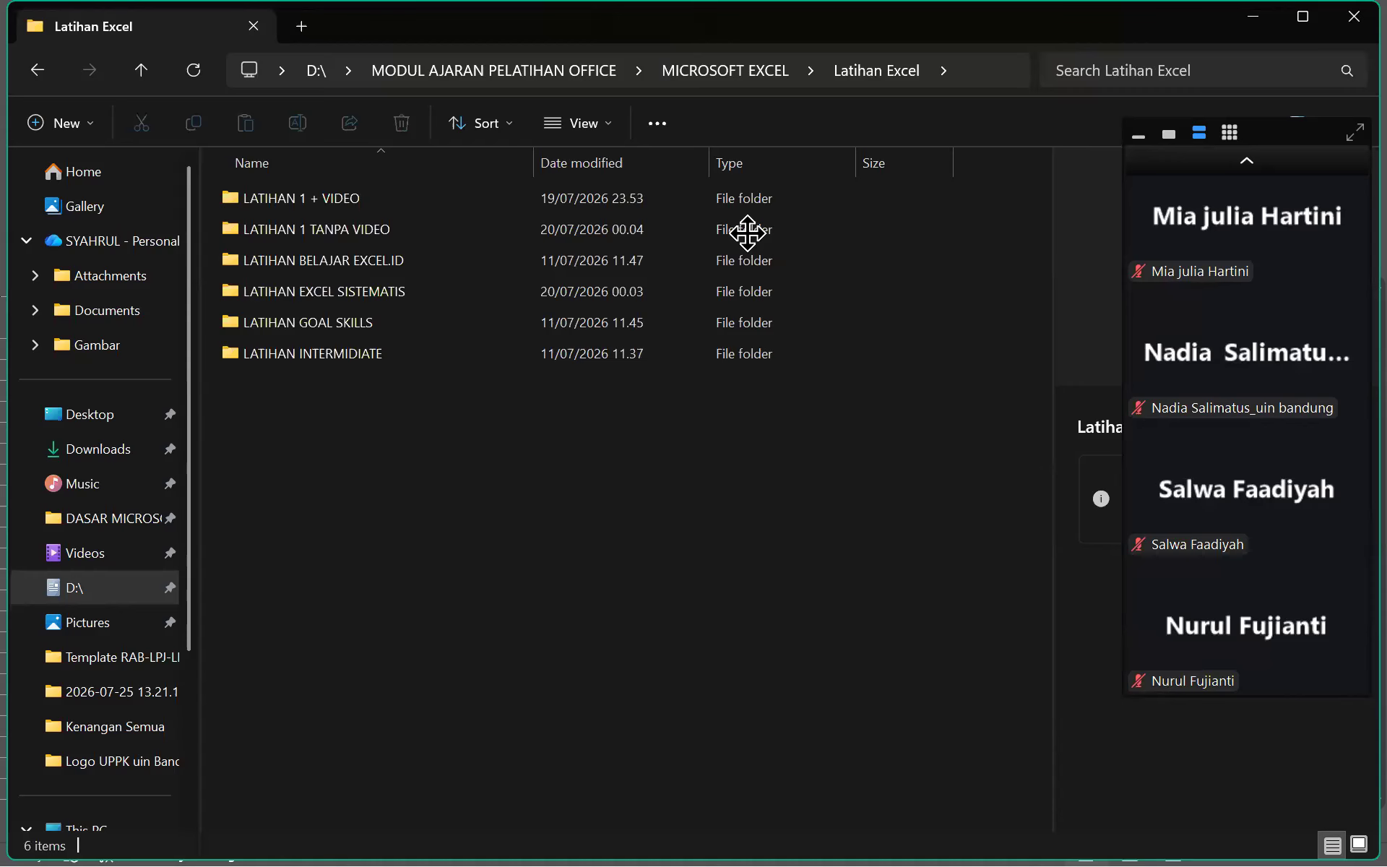
Try a file-name search for 'roundo' in Latihan Excel, then clear it
key(ctrl+e)
text(roun)
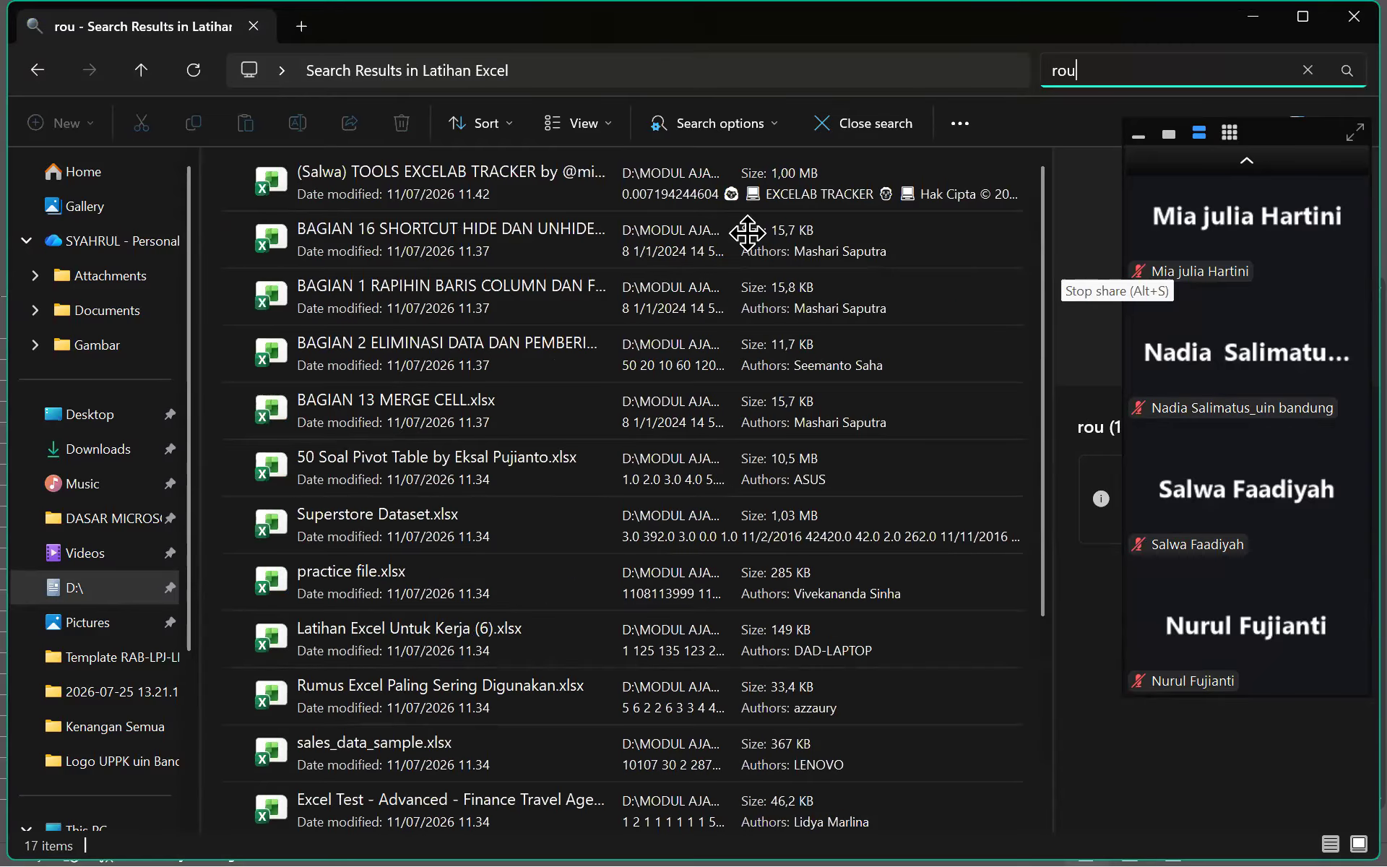
text(d)
key(BackSpace)
text(ddo)
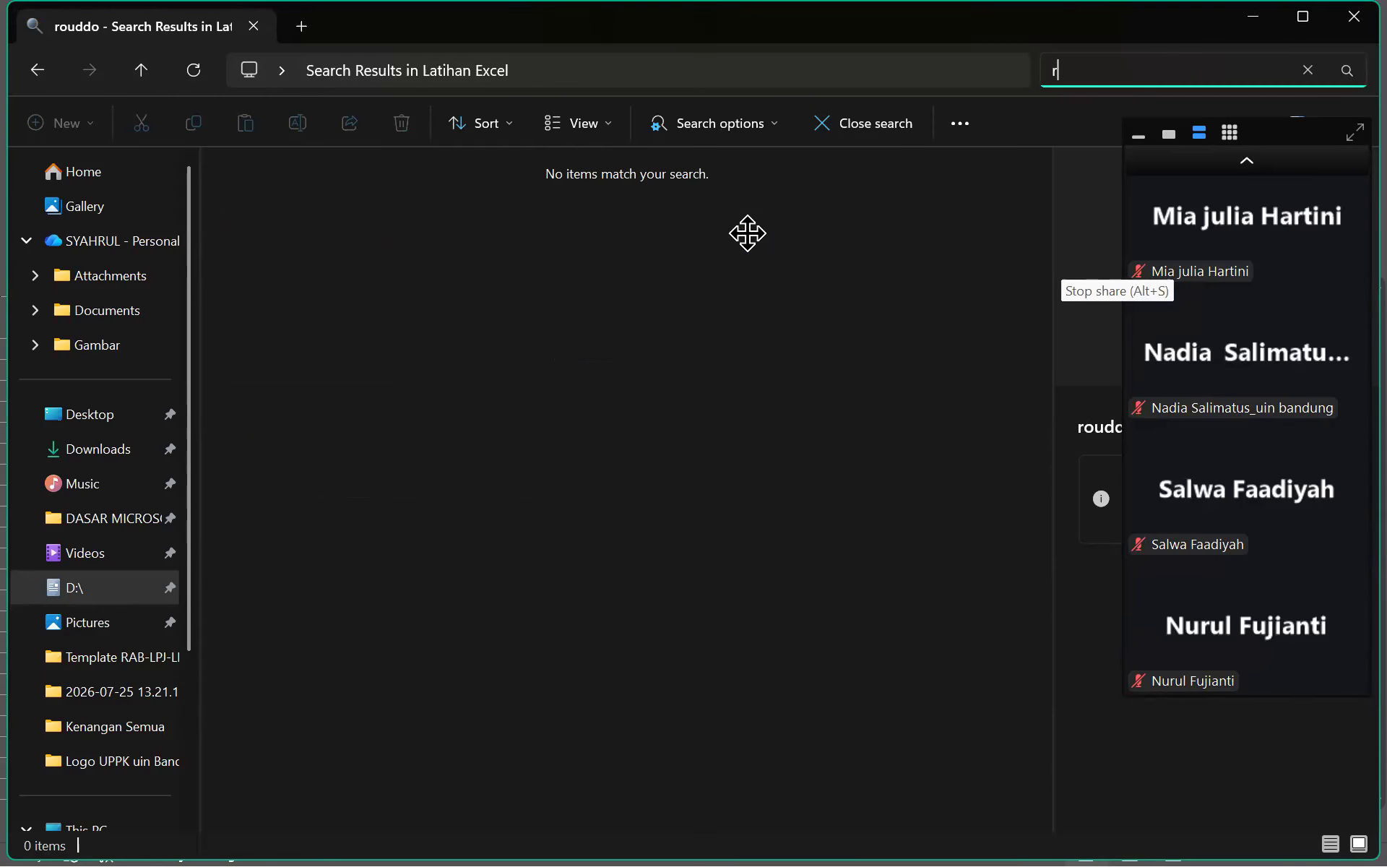
key(BackSpace)
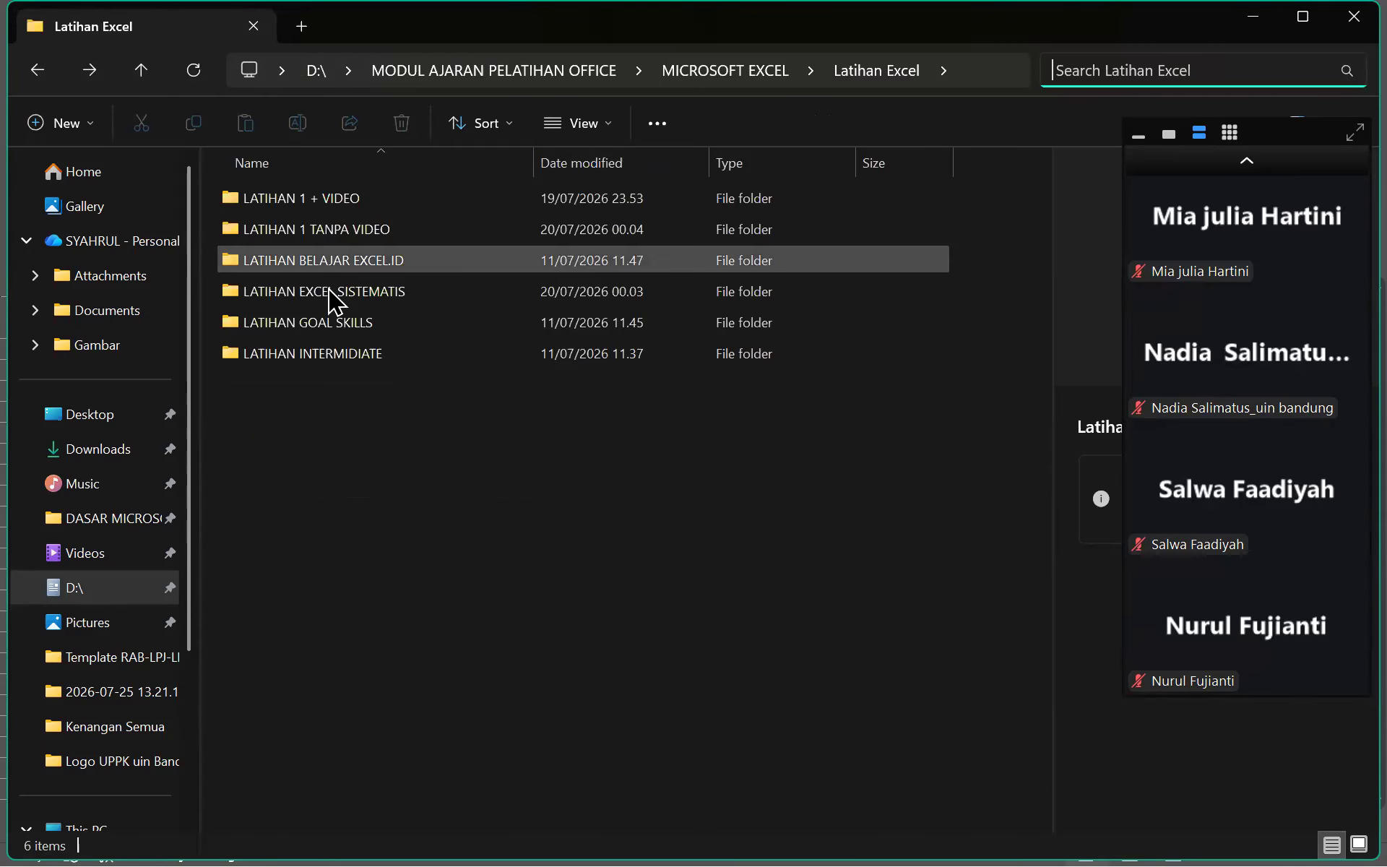
Search LATIHAN 1 + VIDEO for 'pembulatan' and open Latihan 123 Pembulatan dengan Kelipatan Angka Tertentu.xlsx
double_click(299, 199)
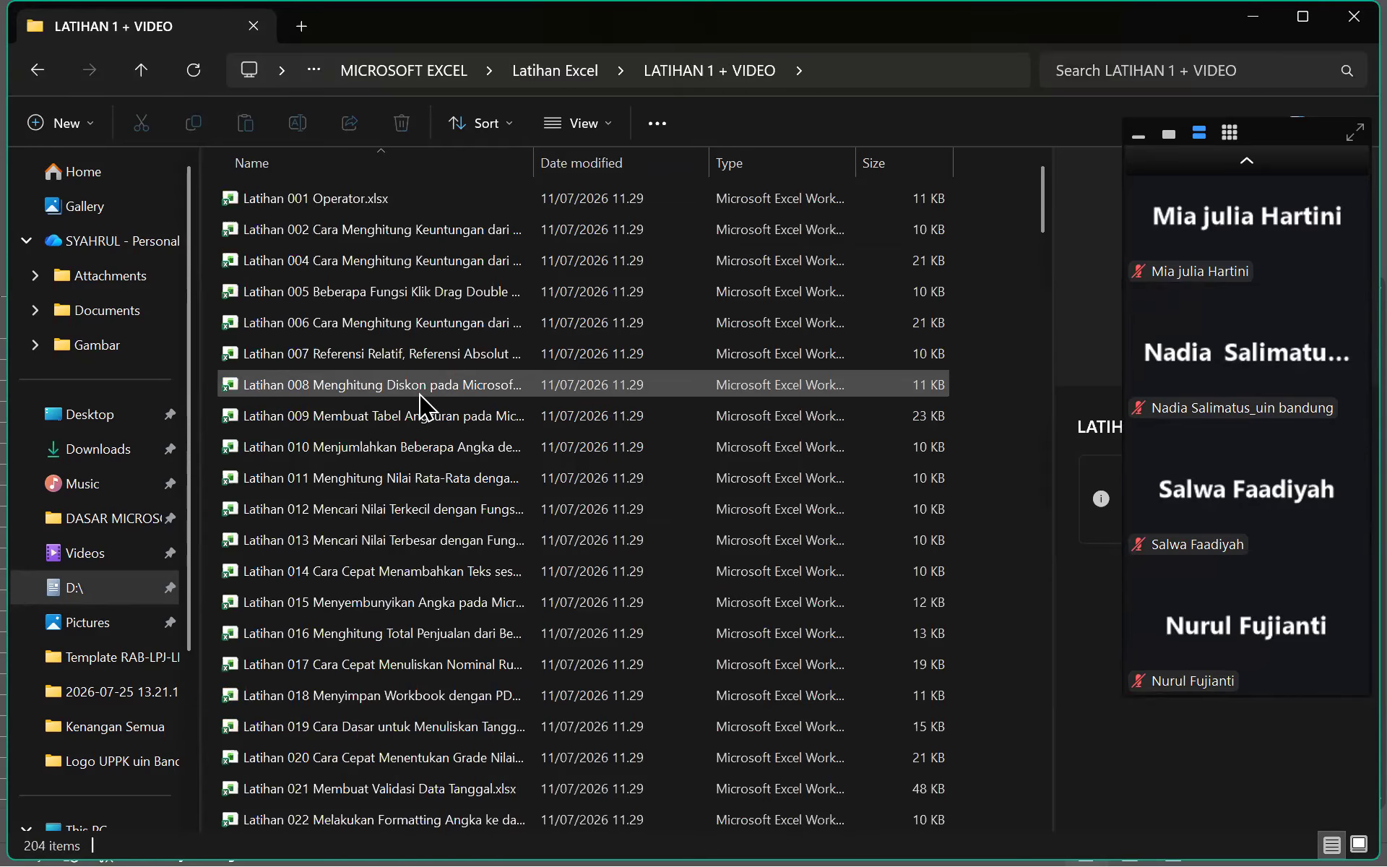
scroll(423, 398, down, 1)
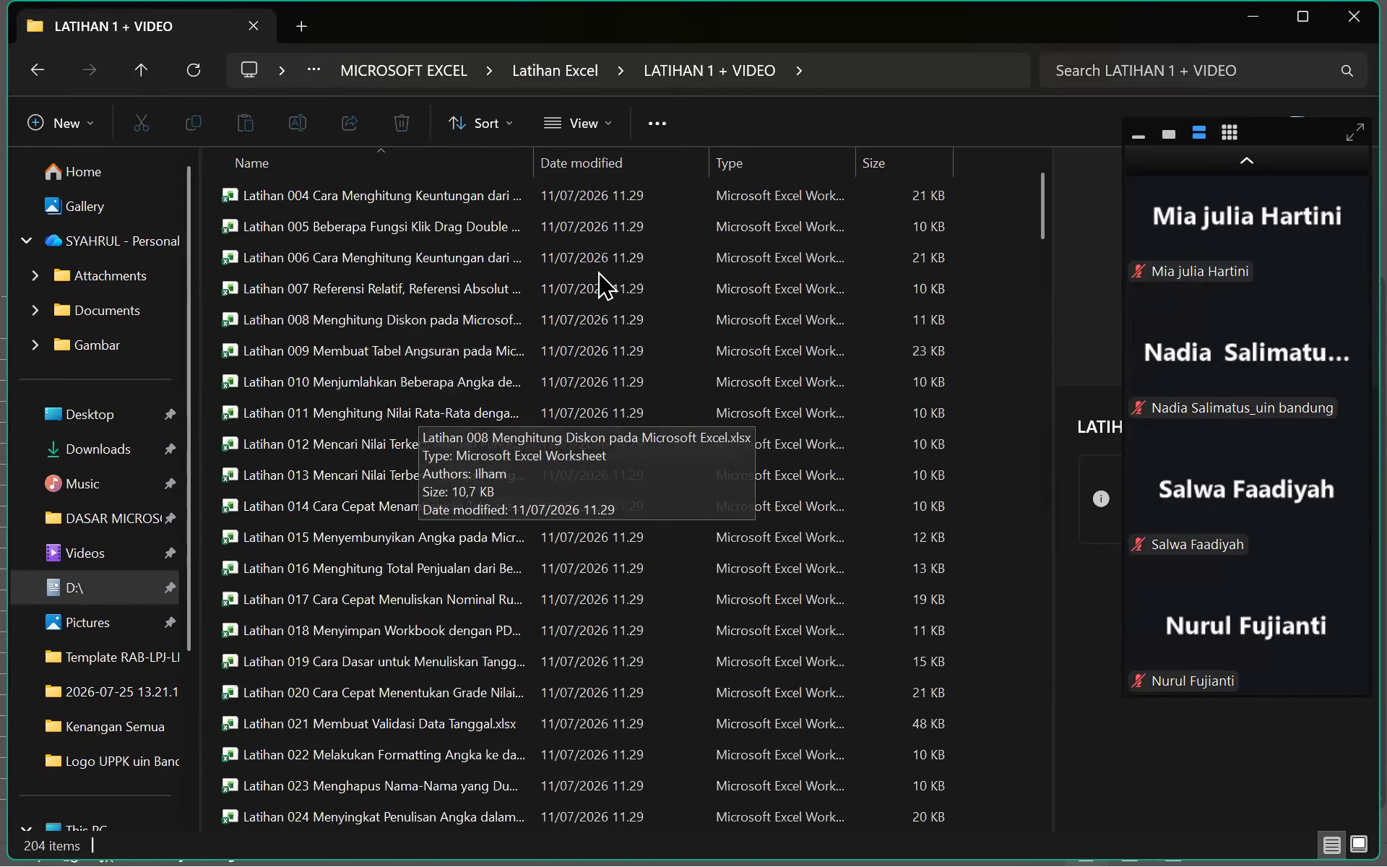
click(1146, 70)
text(pembulatan)
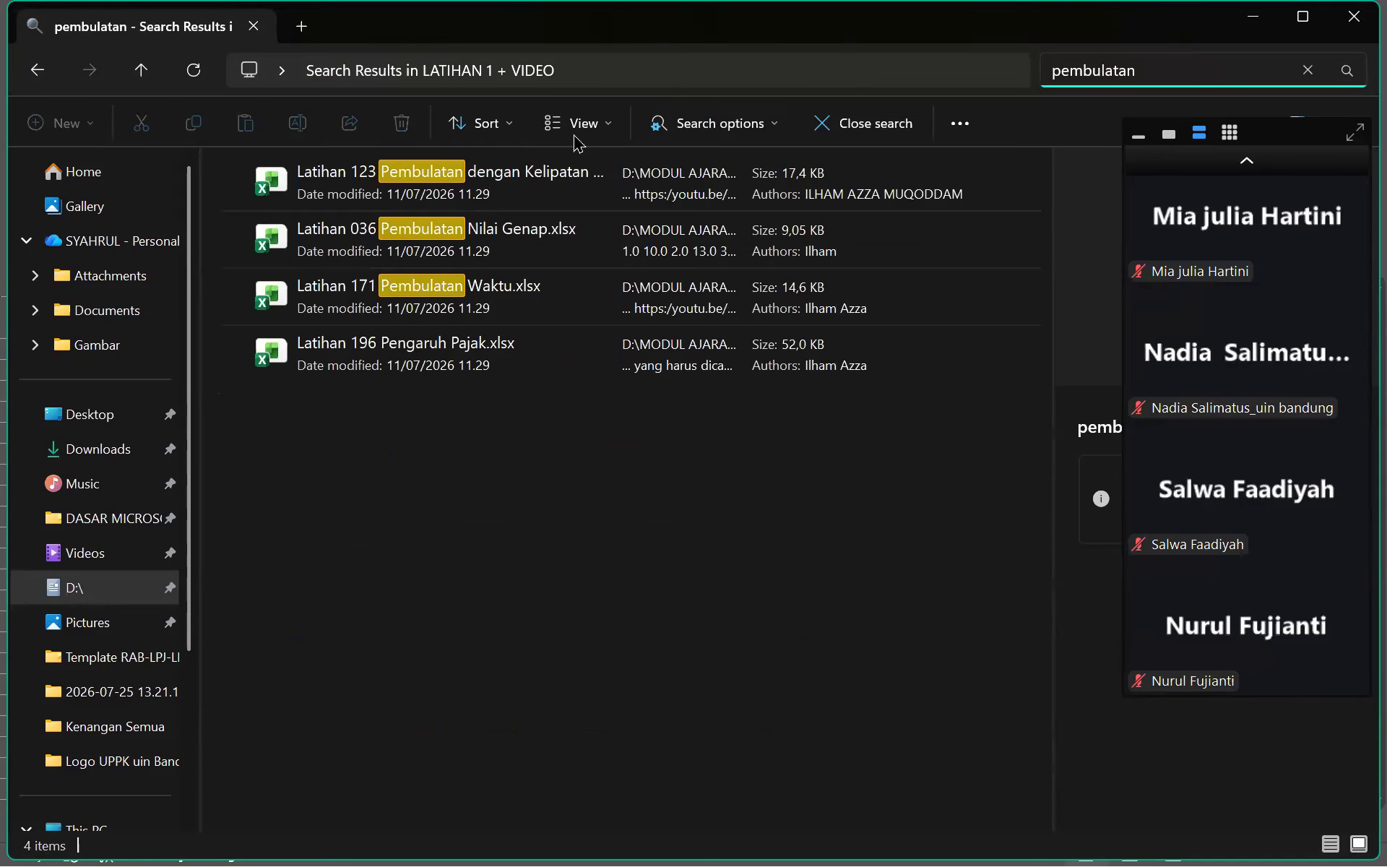
double_click(496, 163)
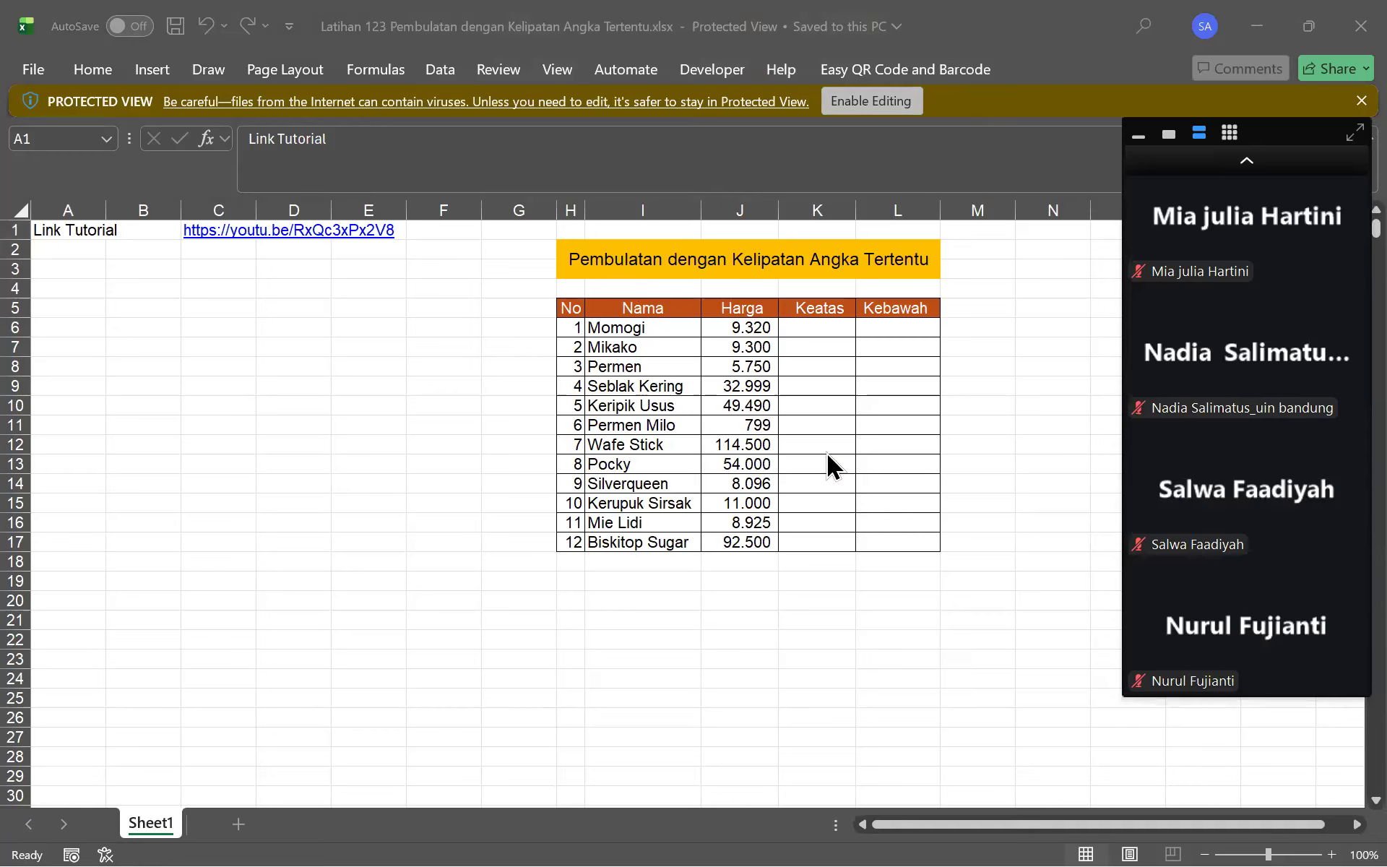
Enable editing on the workbook and add the header 'terdekat' in M5
click(1244, 160)
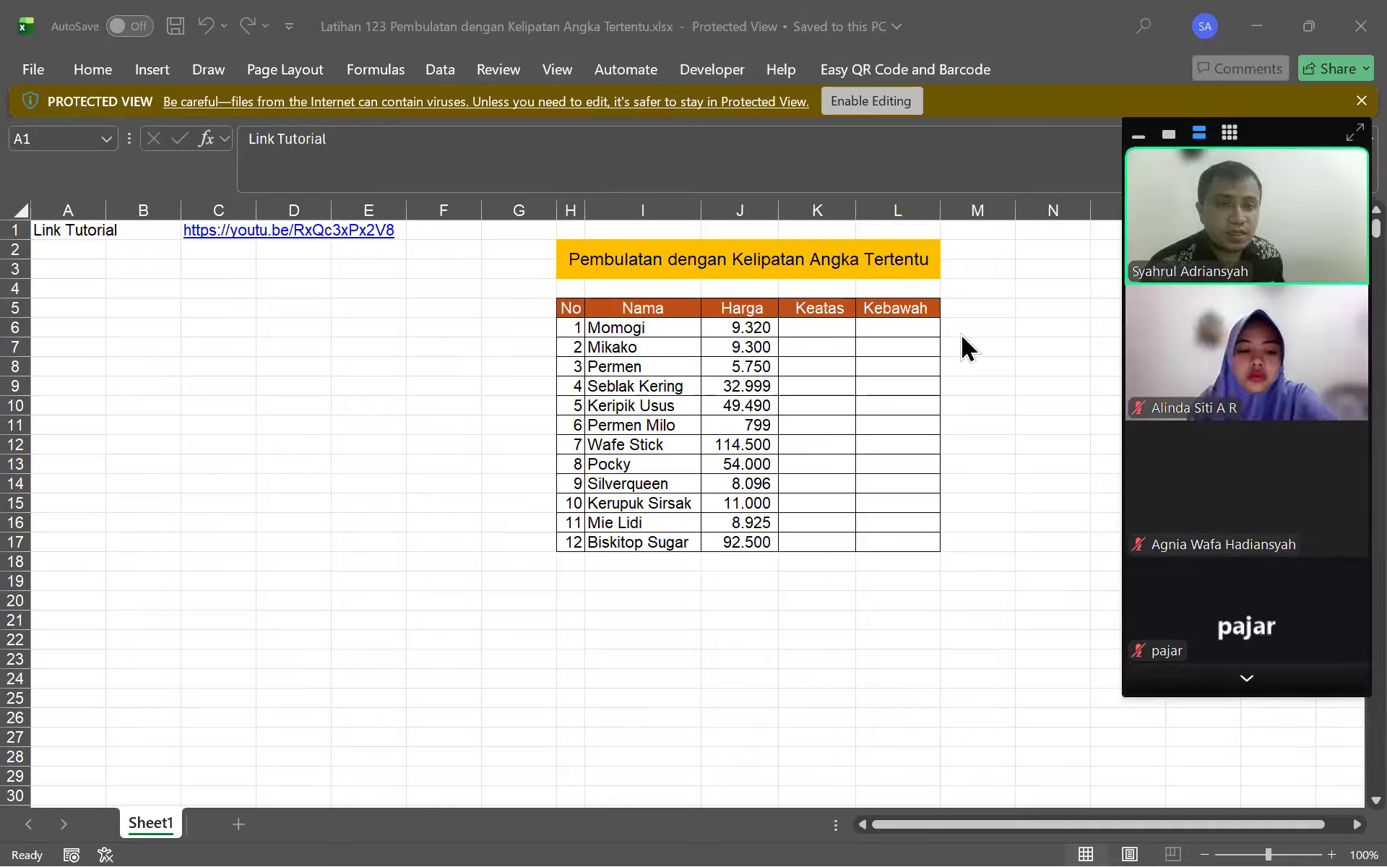
click(961, 334)
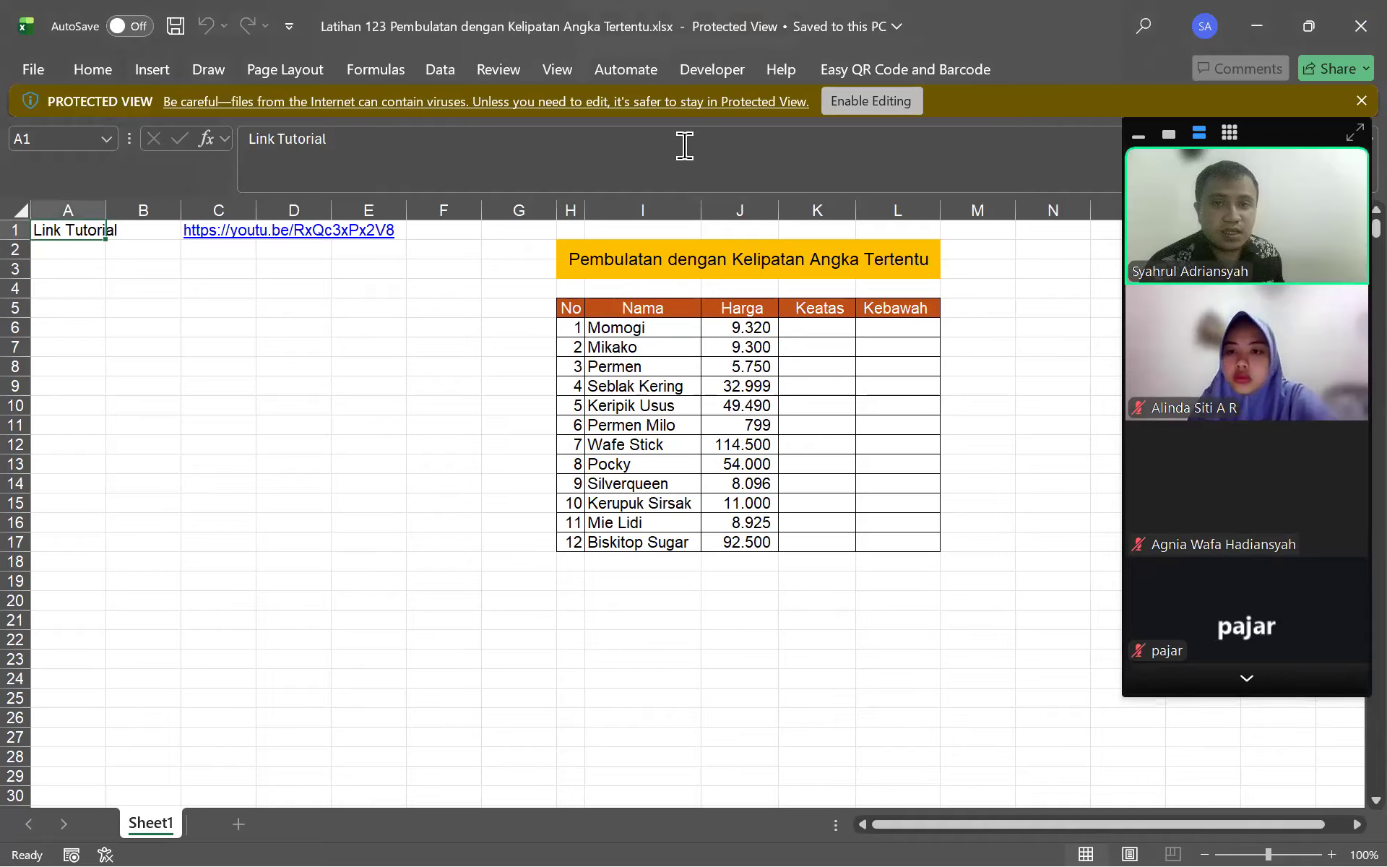
click(872, 101)
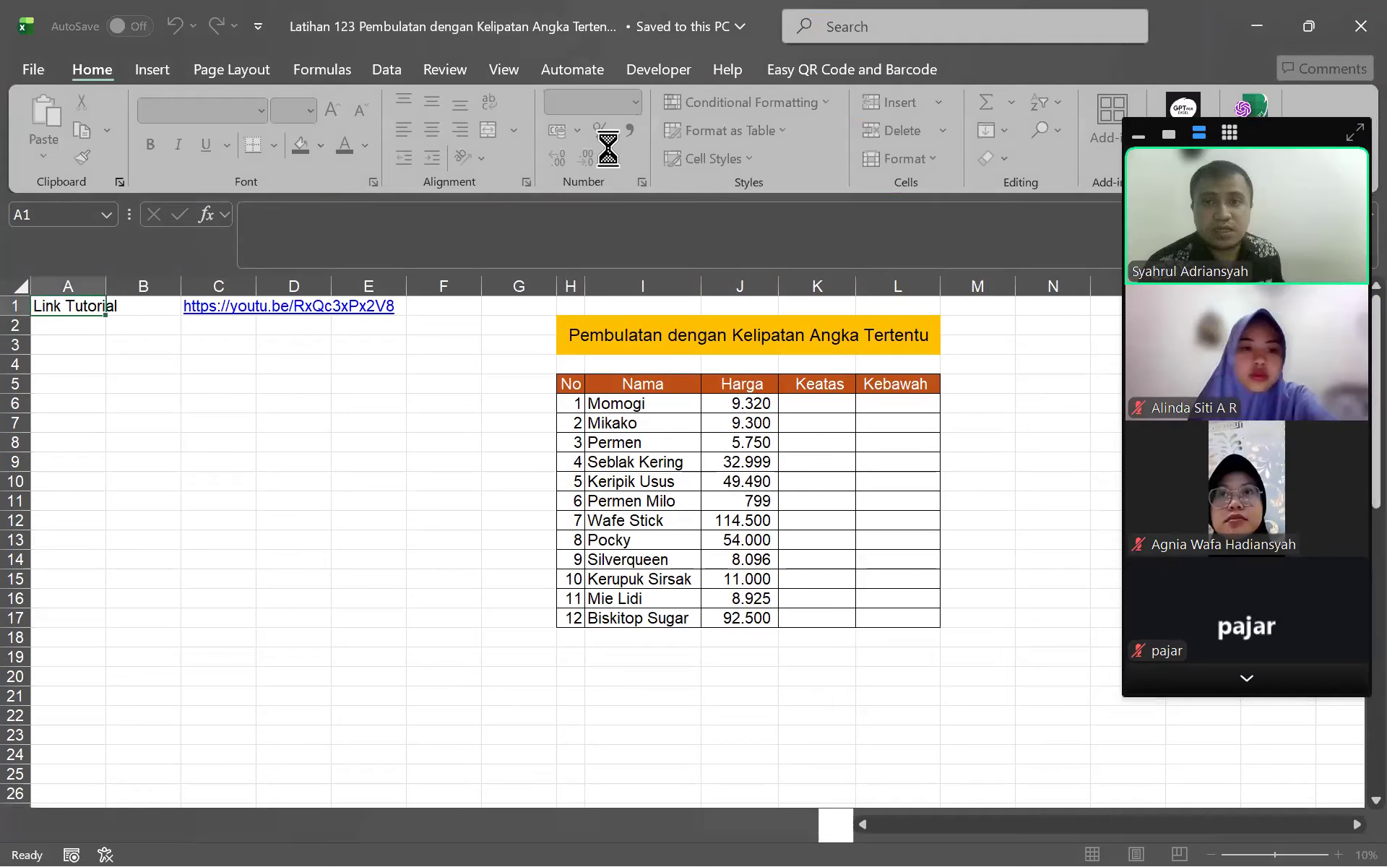
click(966, 382)
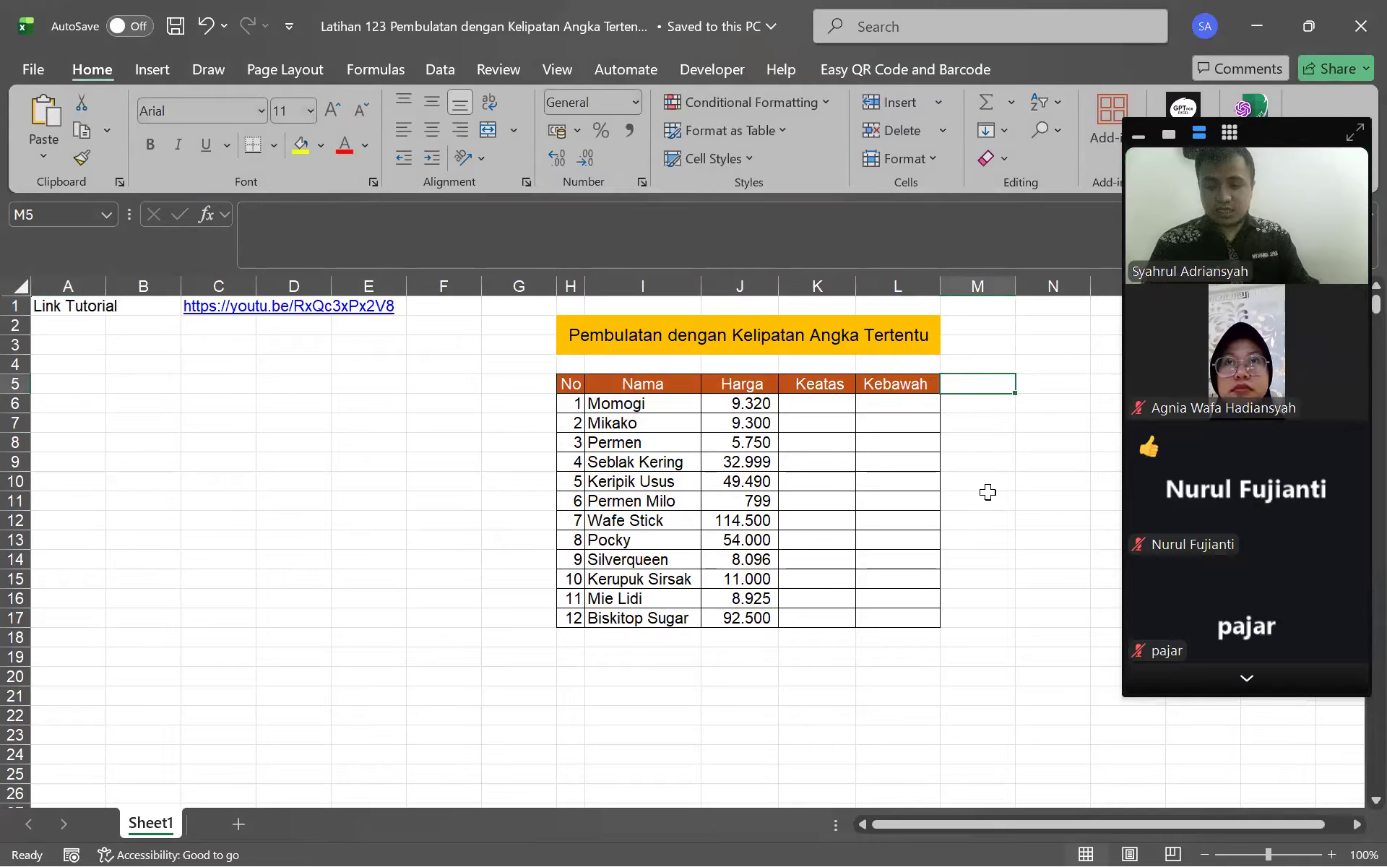
text(terdekat)
key(Return)
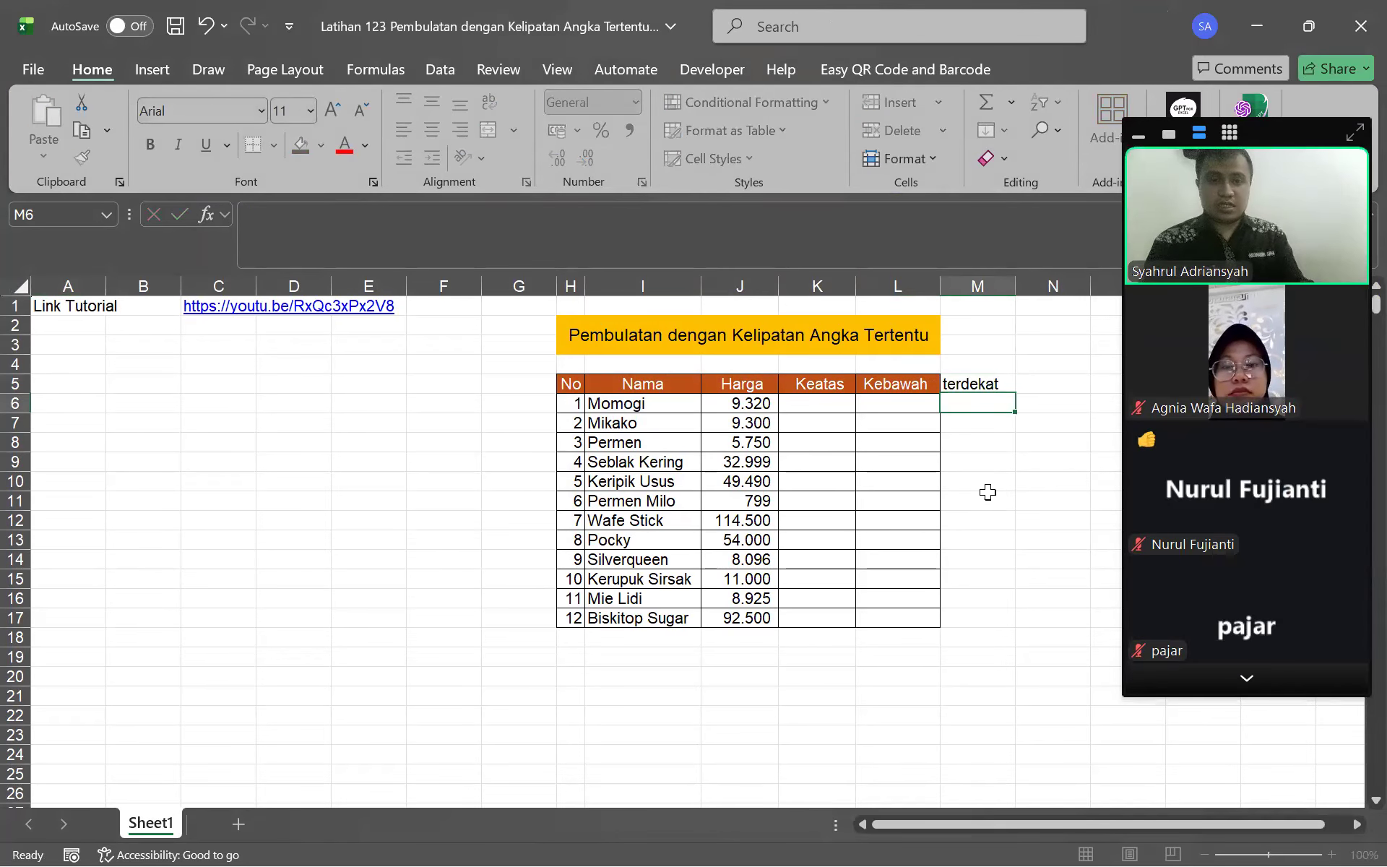
Apply All Borders to the whole table H5:M17
drag(578, 380, 962, 612)
click(274, 145)
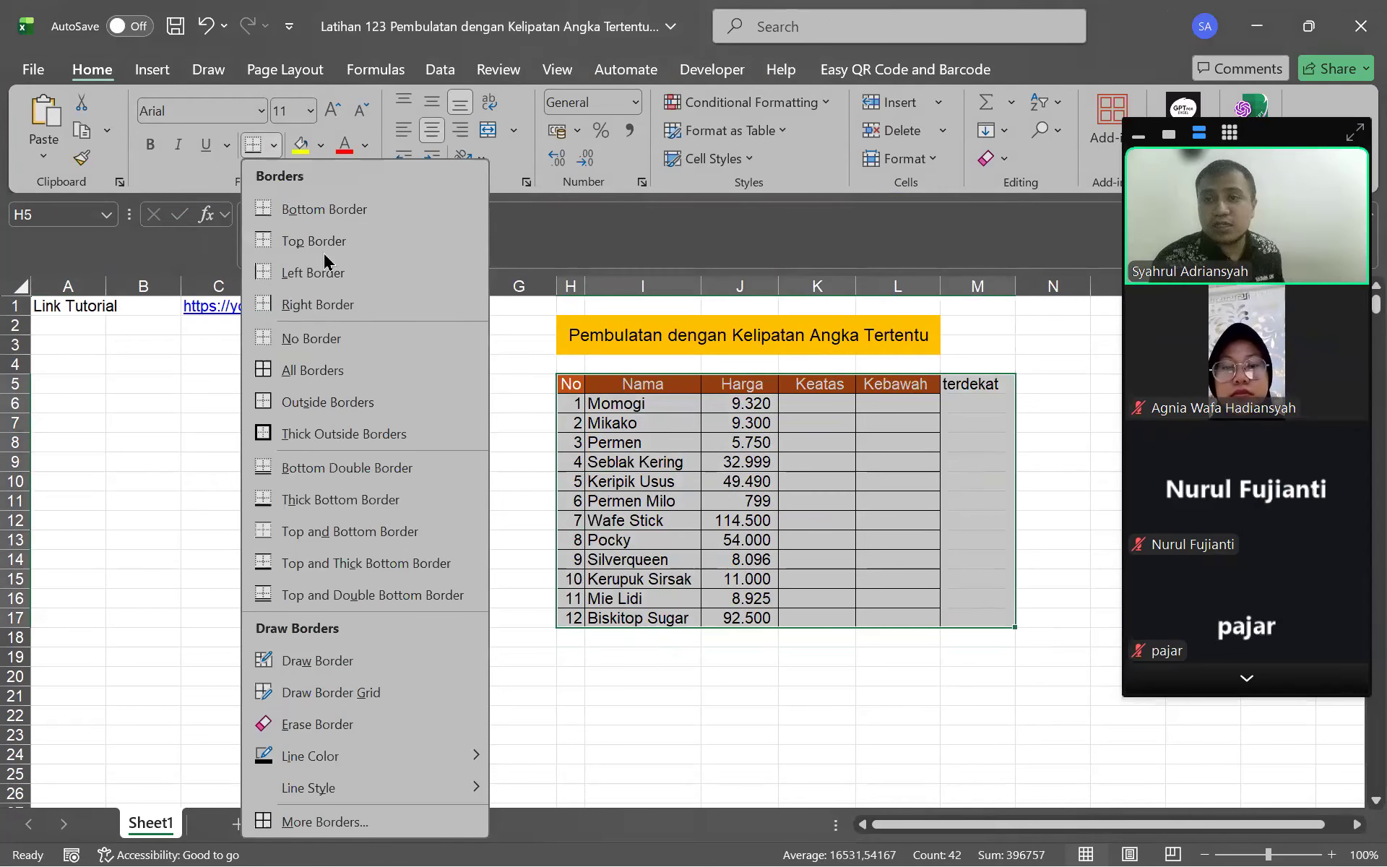
click(329, 370)
click(741, 500)
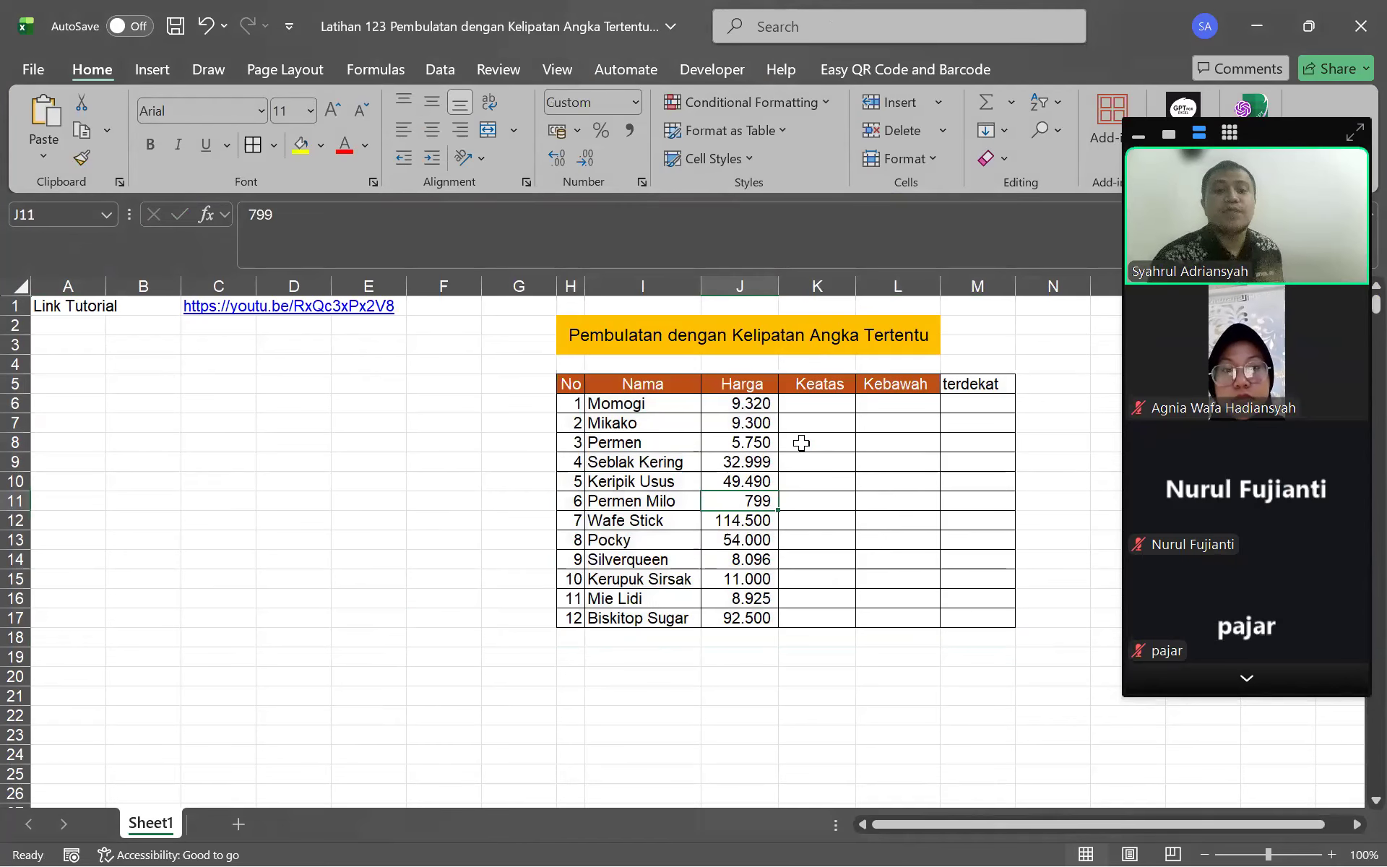
click(1233, 681)
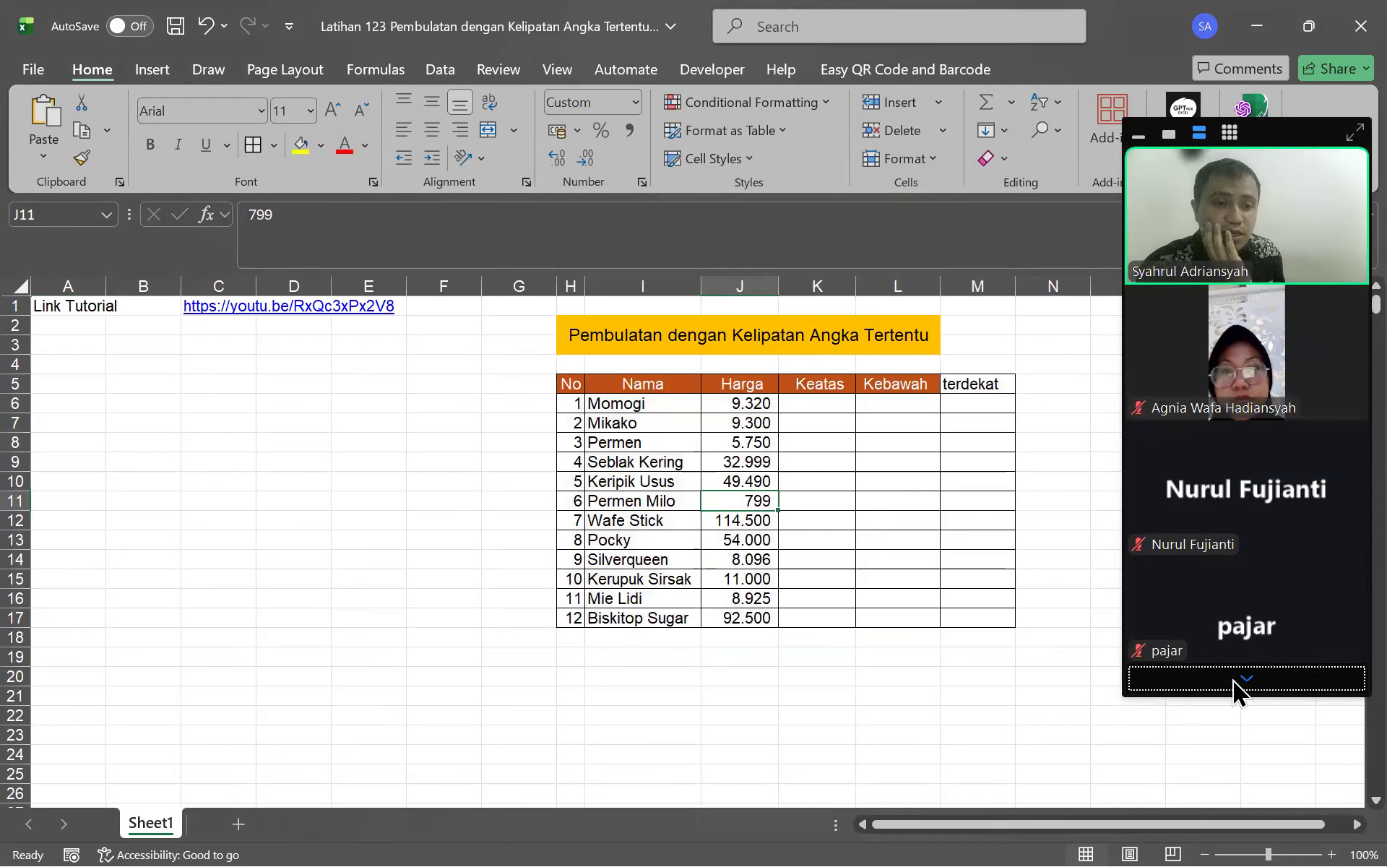
click(1237, 692)
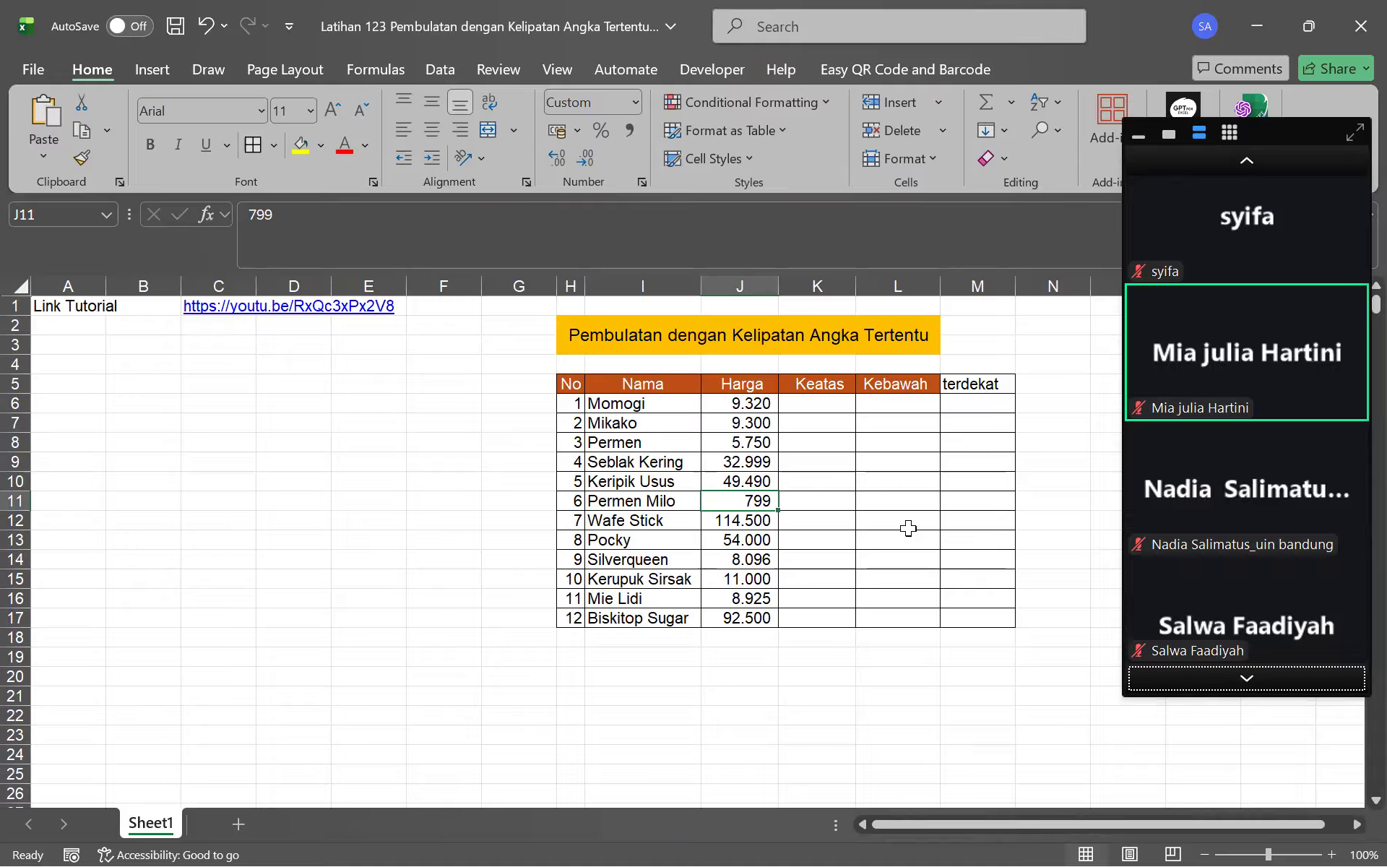
Review the Keatas header, product names and Momogi's 9.320 price, then begin a formula in K6
click(813, 401)
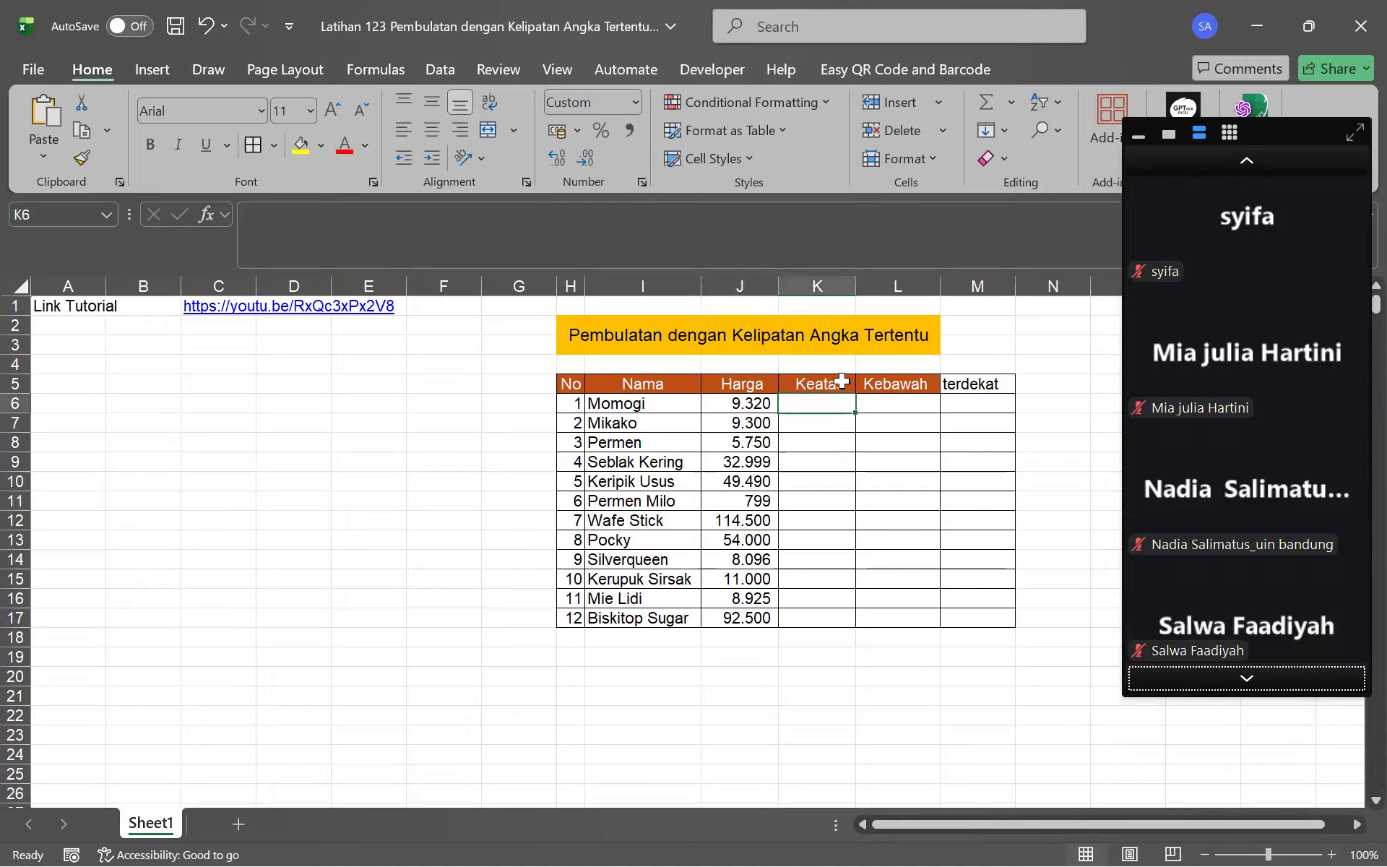
click(824, 383)
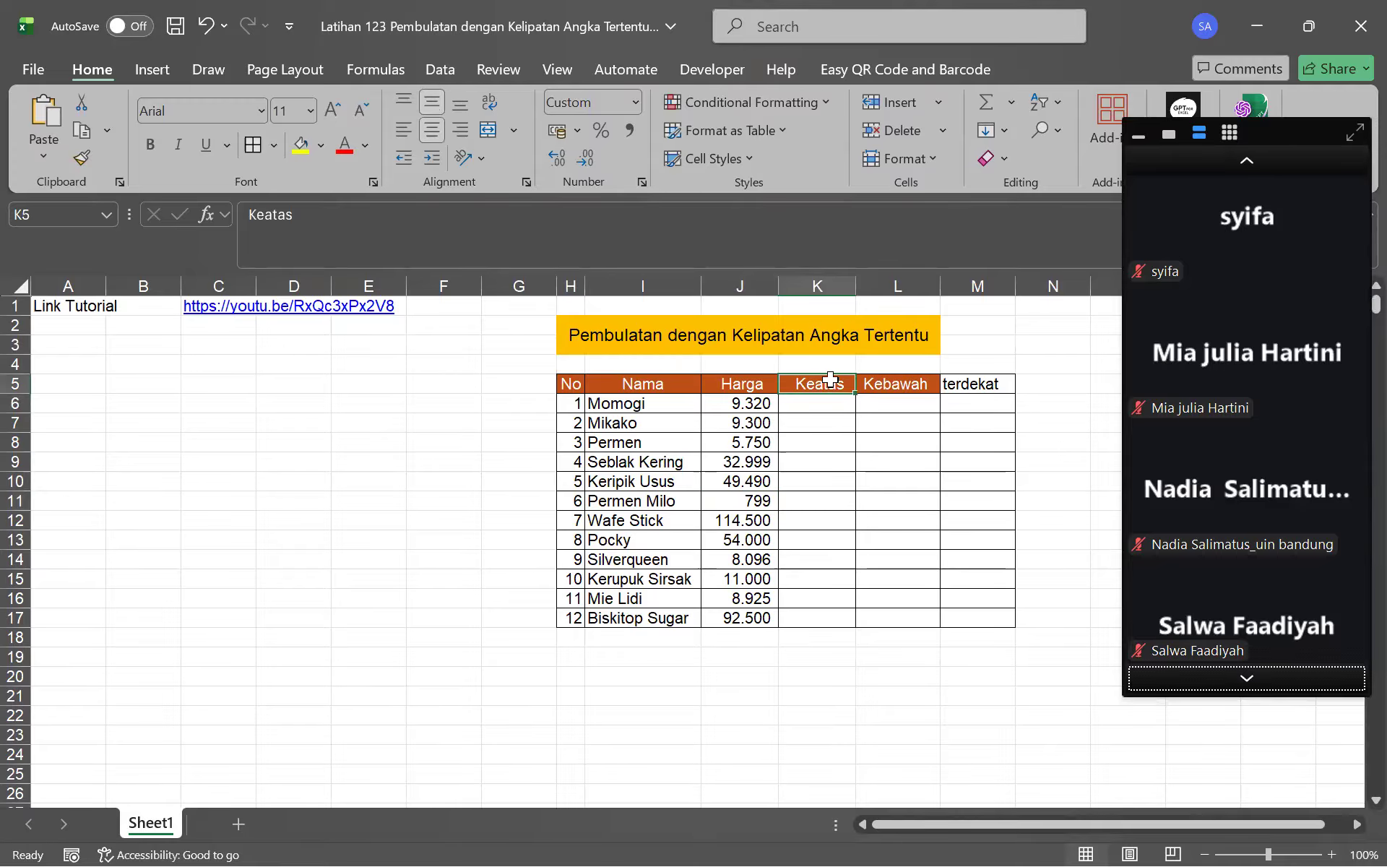
key(Right)
key(Right)
key(Right)
key(Right)
key(Right)
key(Right)
key(Right)
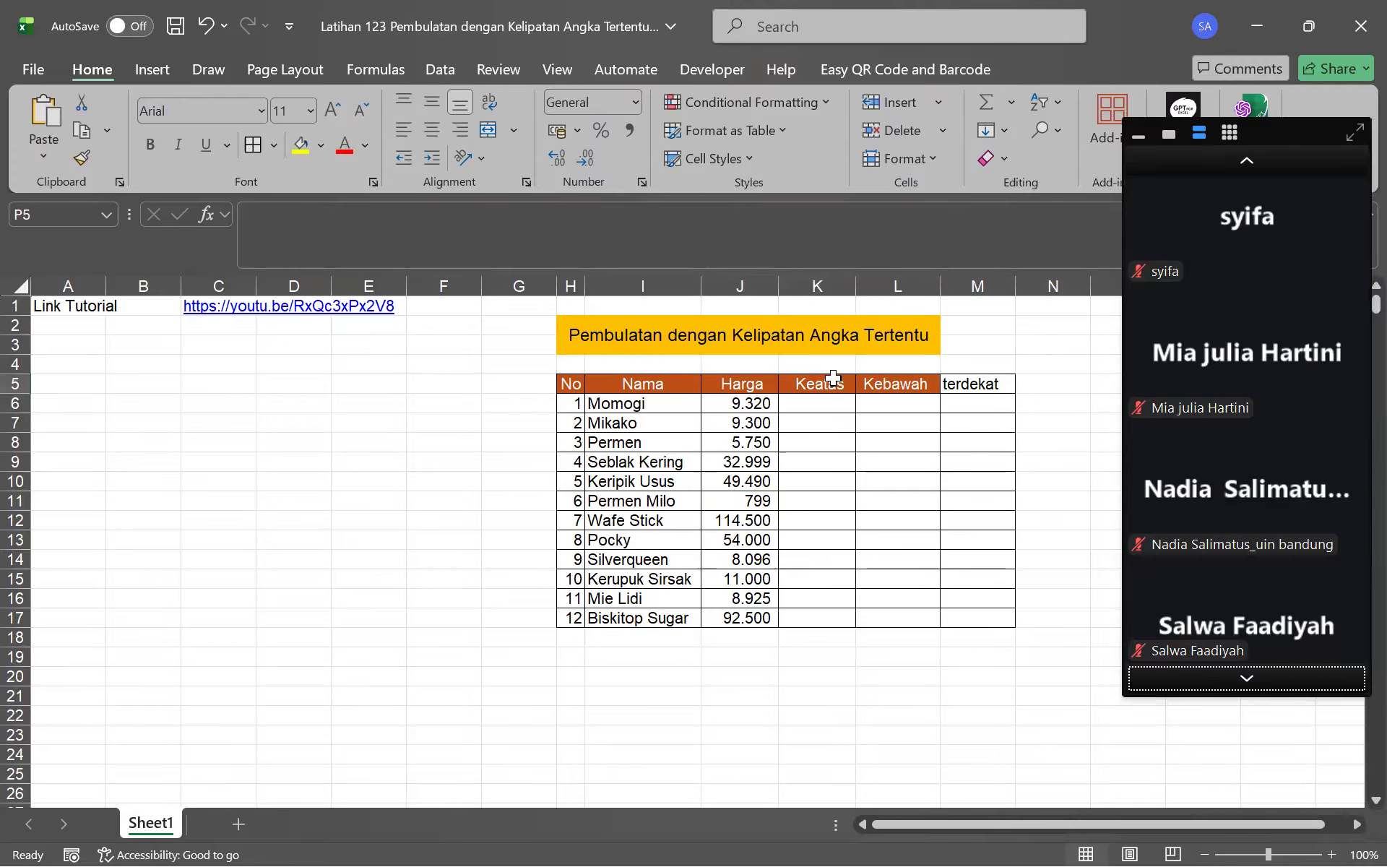
key(Left)
key(Left)
key(Left)
key(Left)
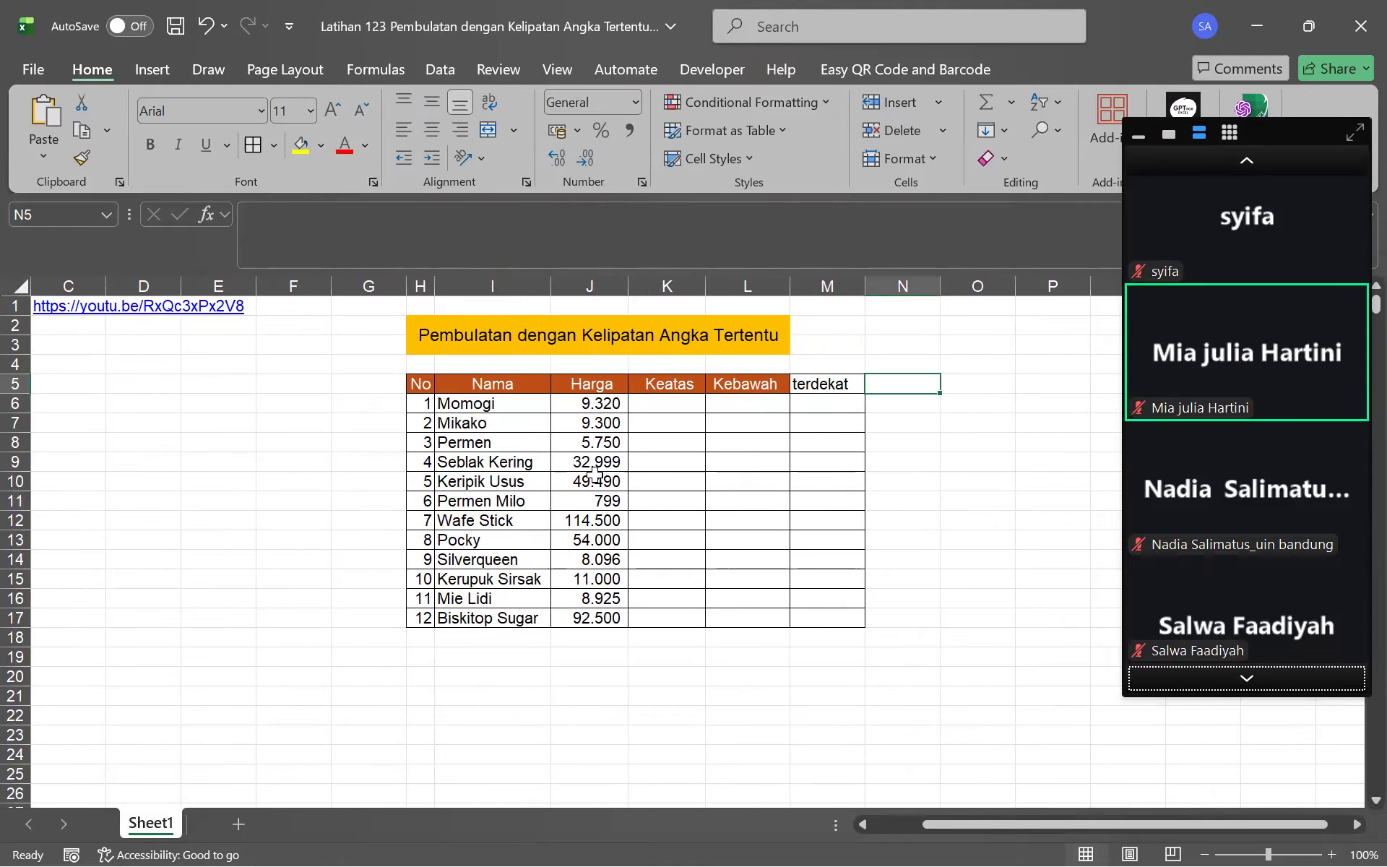
click(669, 384)
click(661, 405)
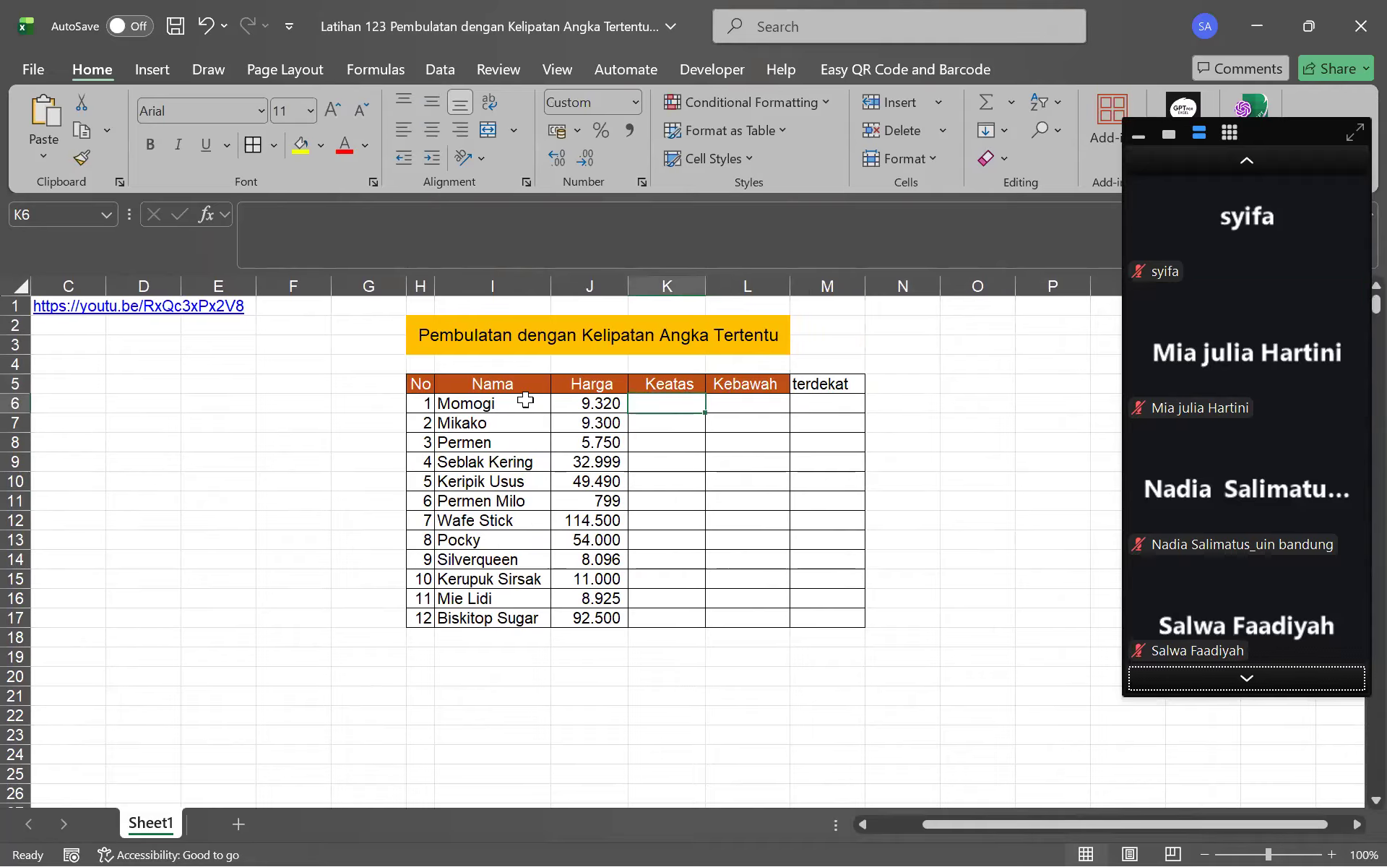
drag(506, 402, 528, 623)
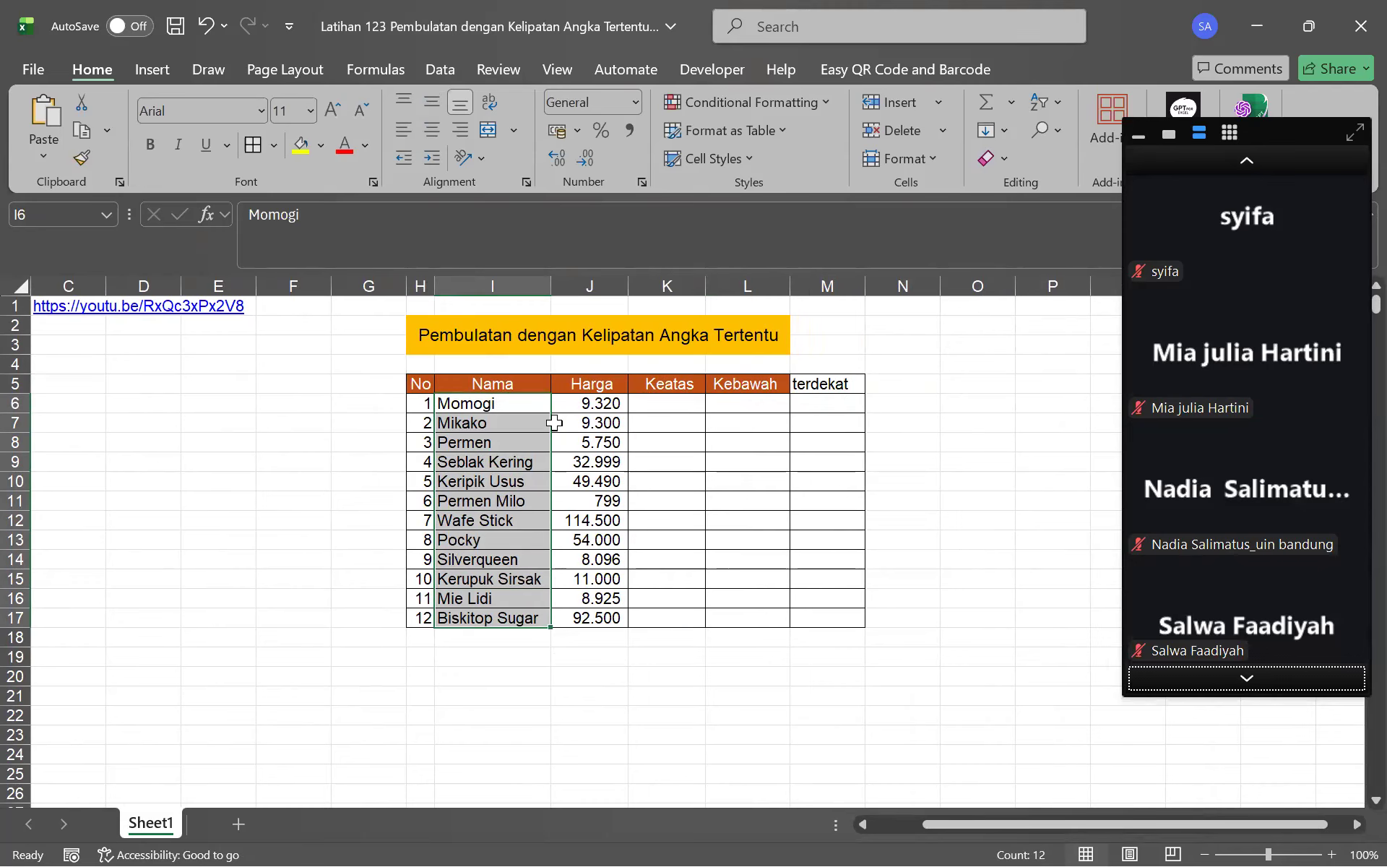
click(654, 407)
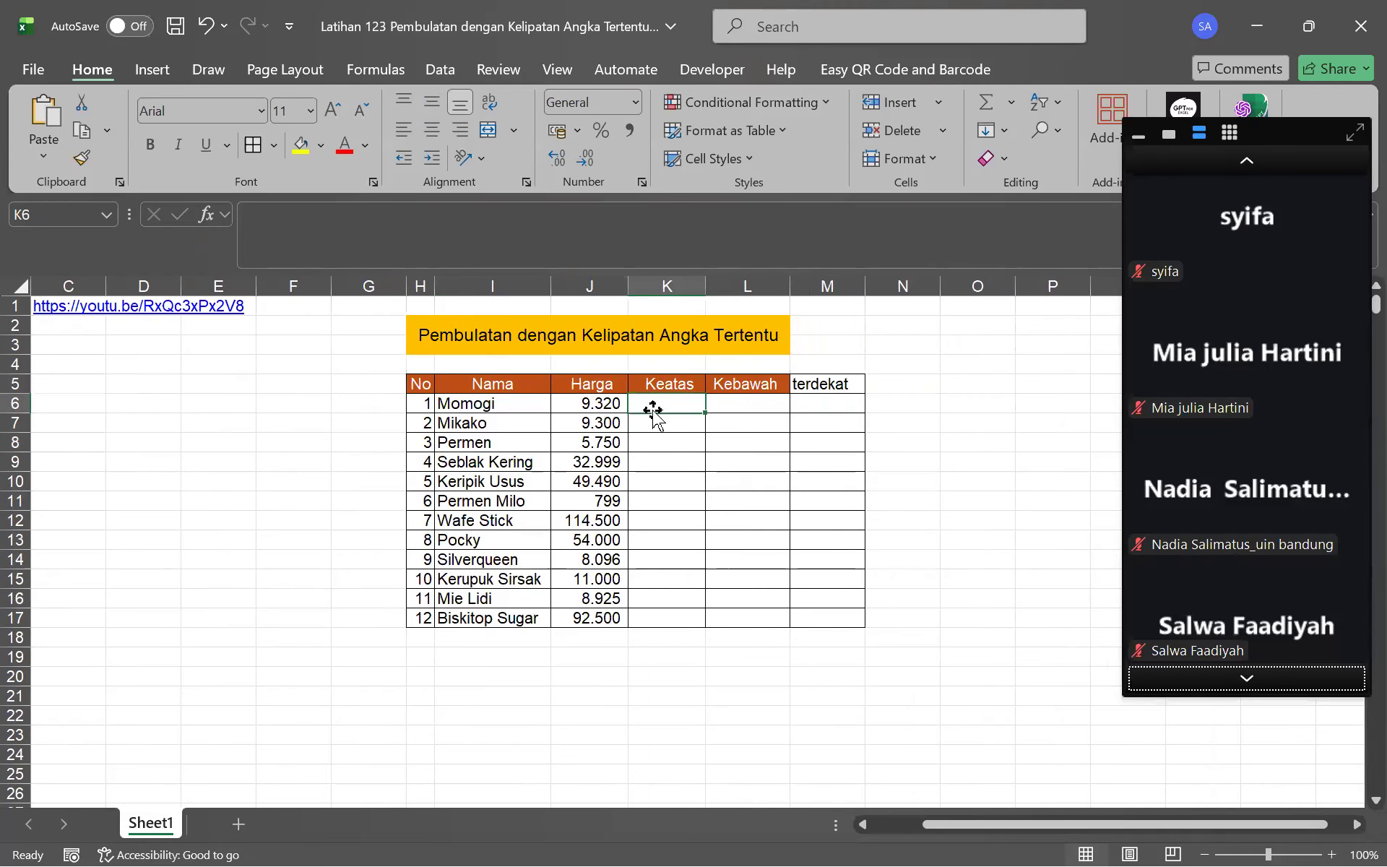
click(570, 407)
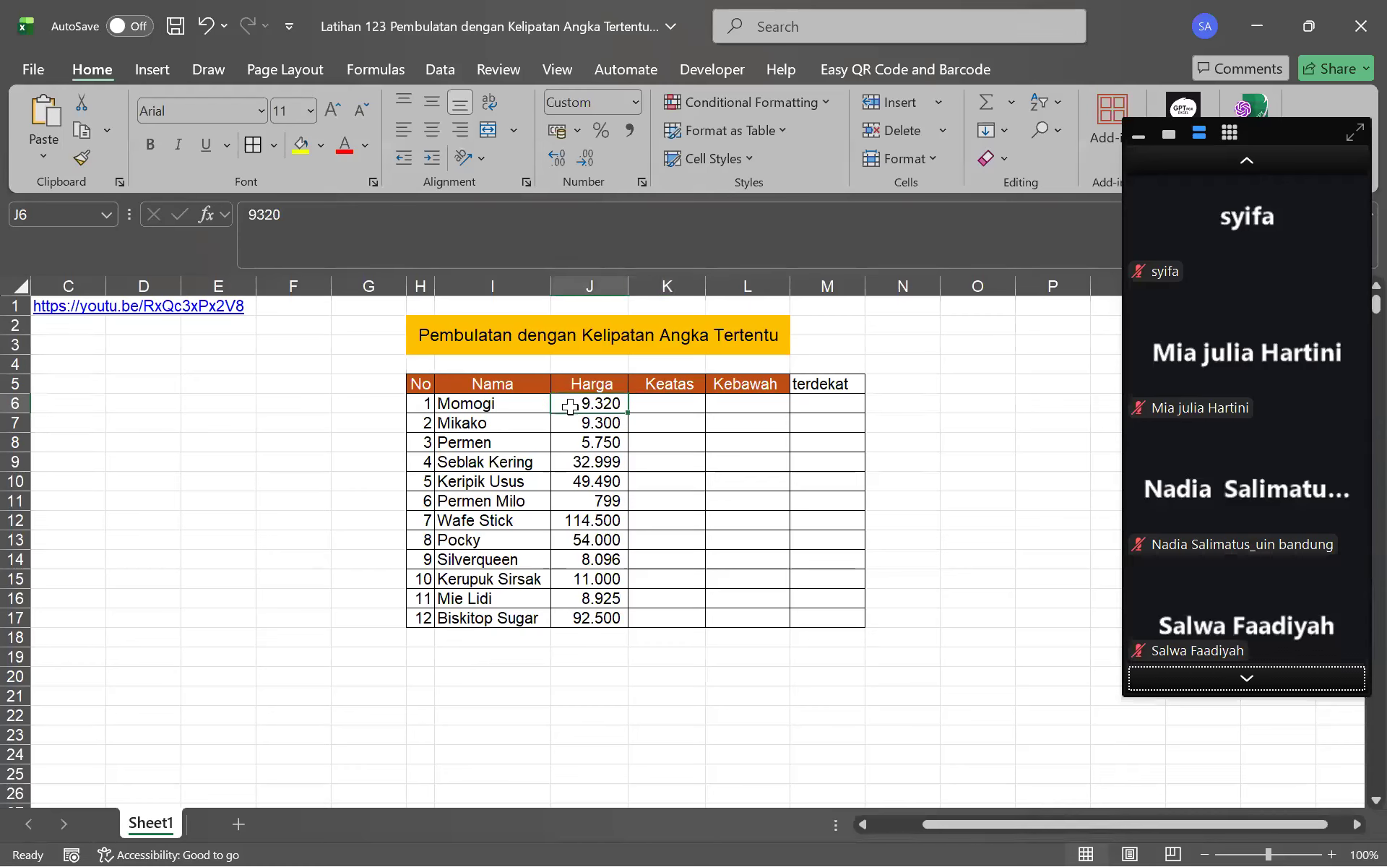
click(665, 405)
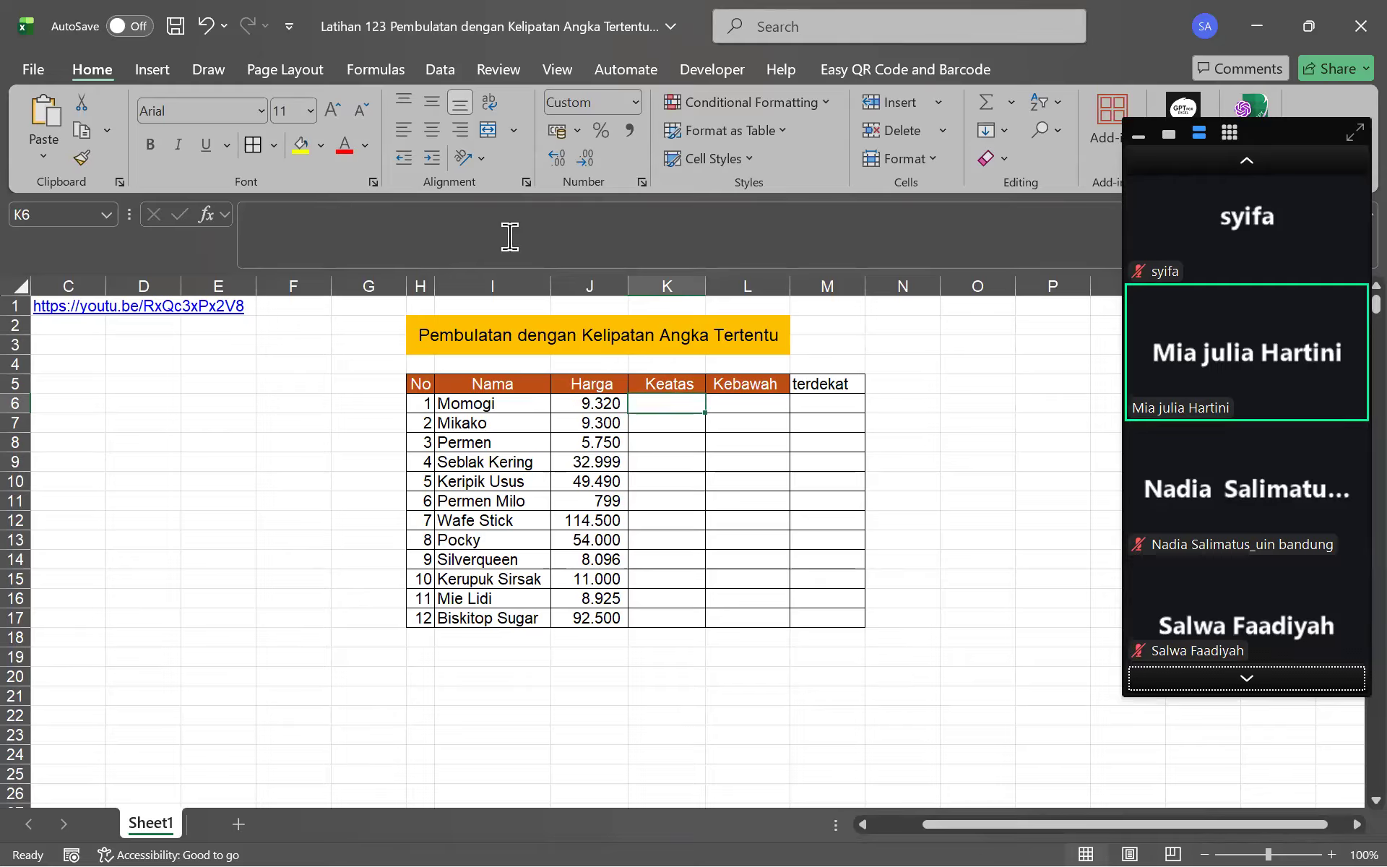
click(557, 248)
Enter =ROUNDUP(J6;0) in K6 for Momogi's rounded-up price
text(=)
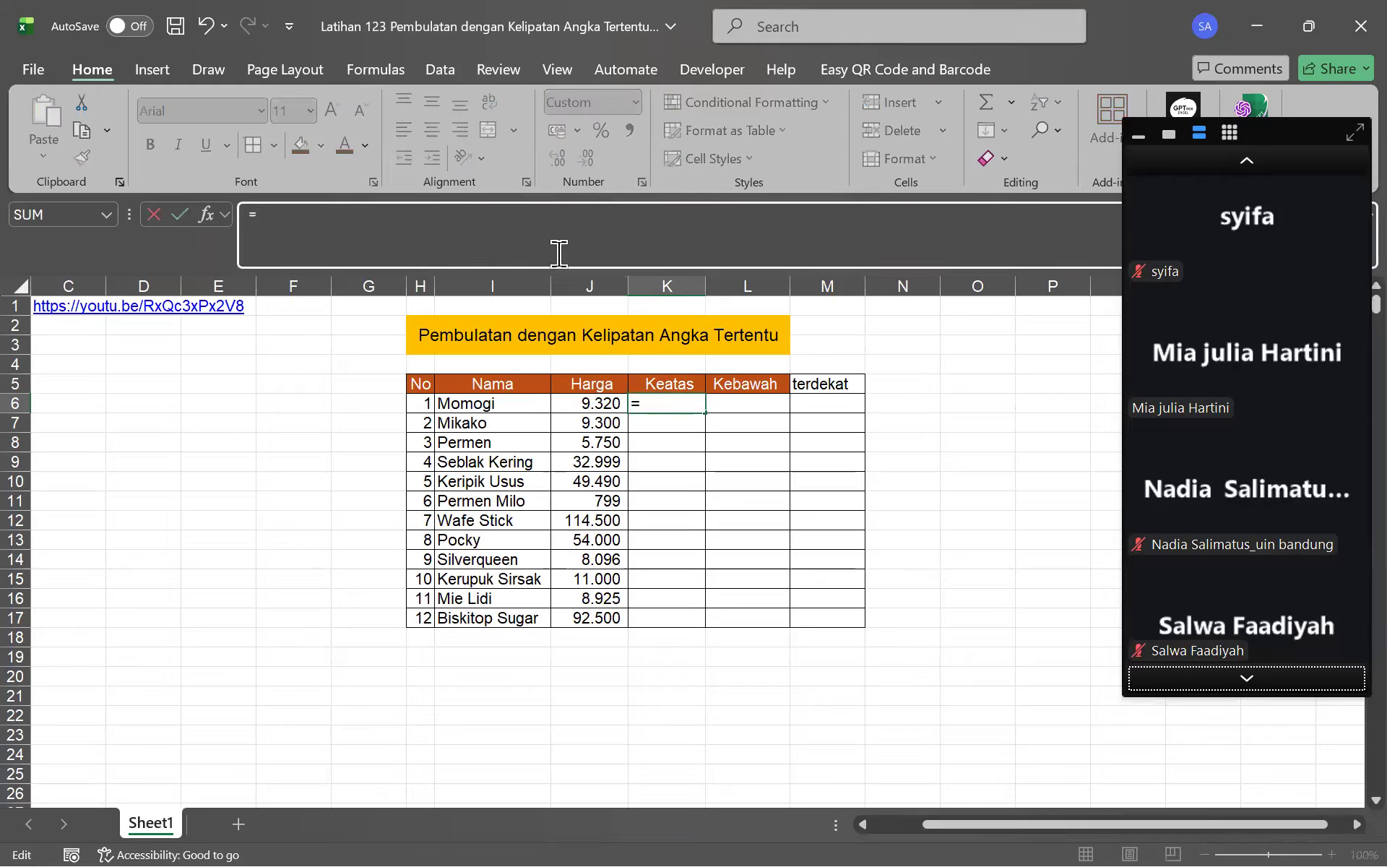
text(roun)
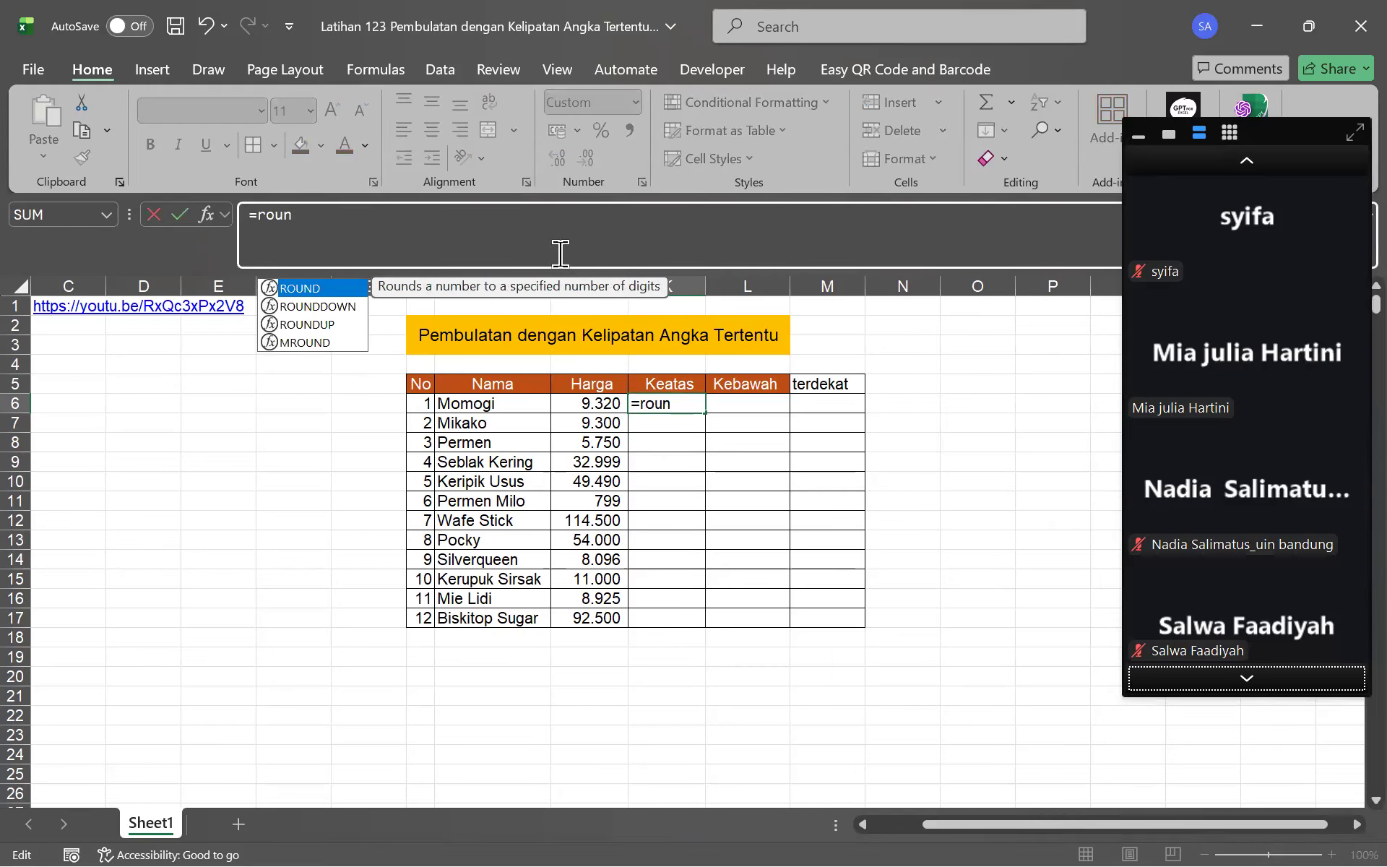
text(d)
key(Down)
key(Down)
key(Tab)
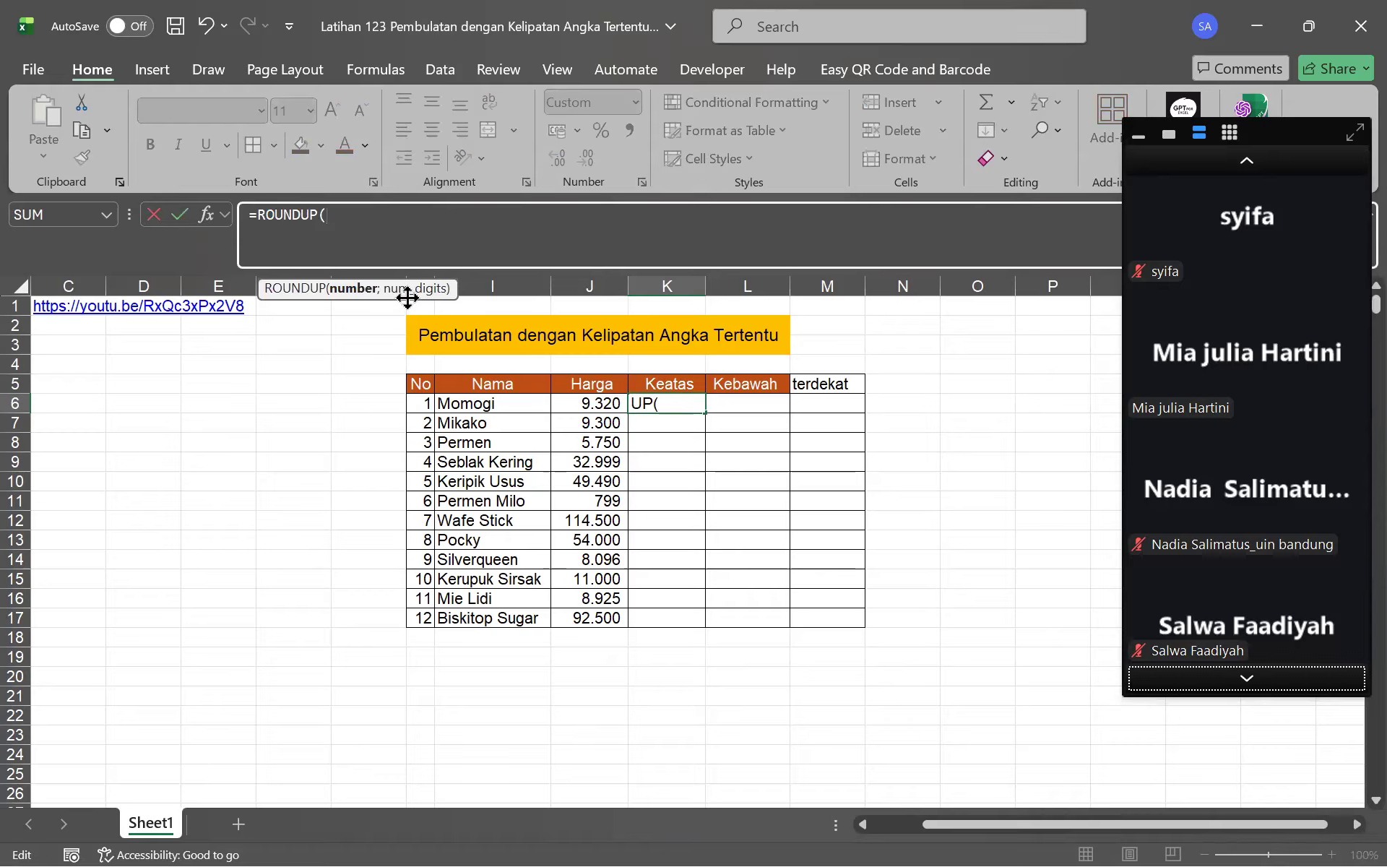
drag(406, 294, 393, 257)
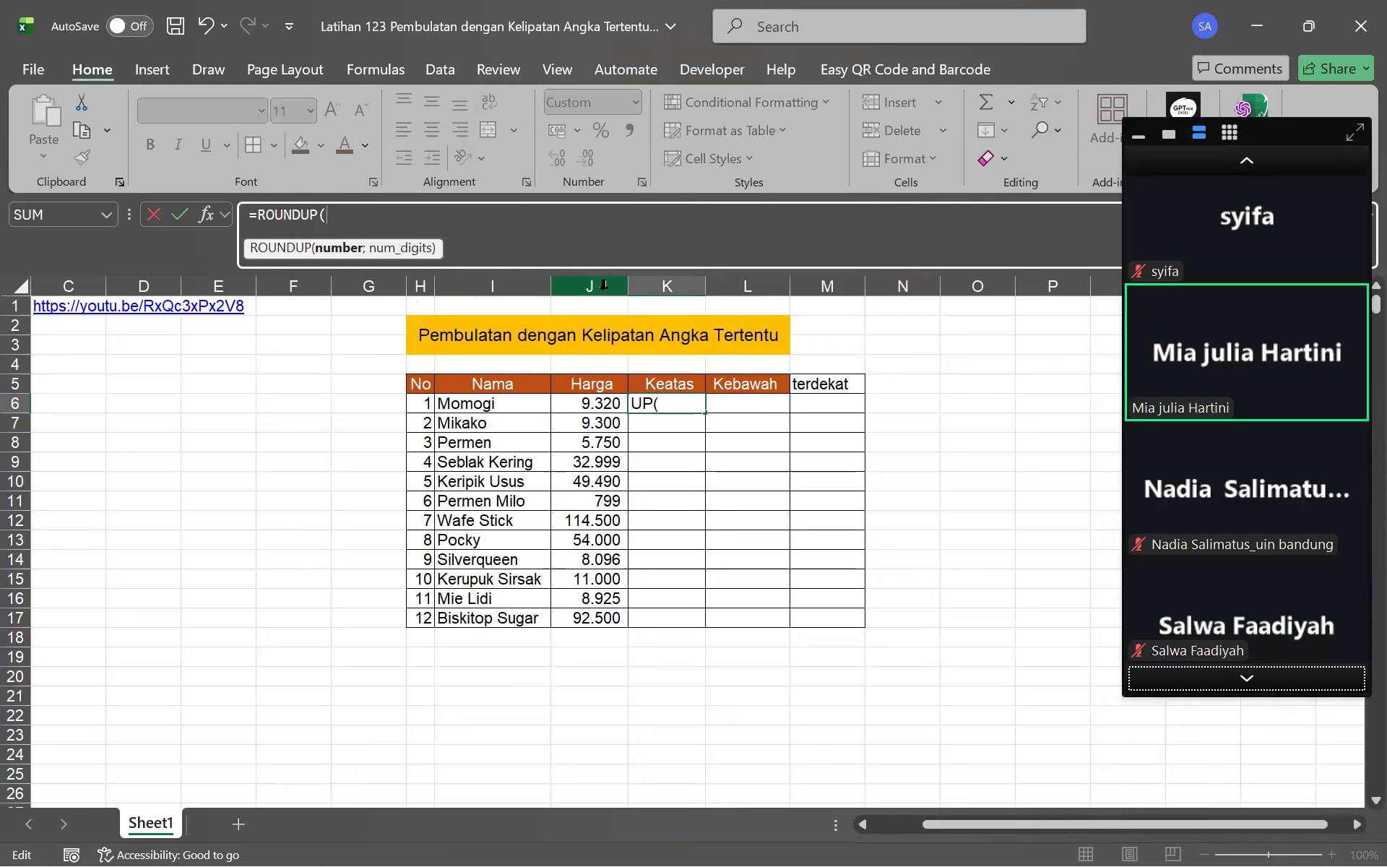
click(598, 407)
text(;)
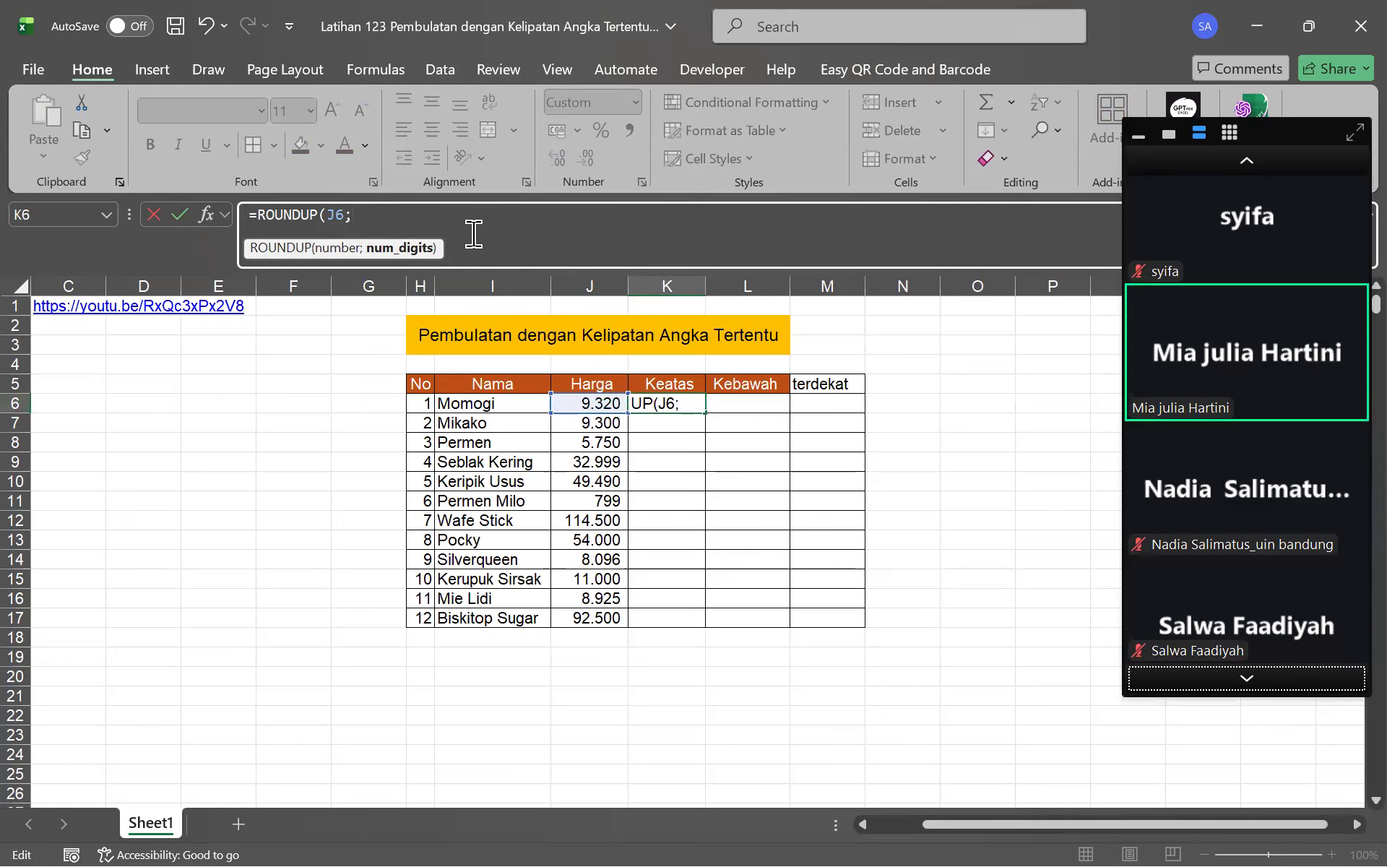
text(0))
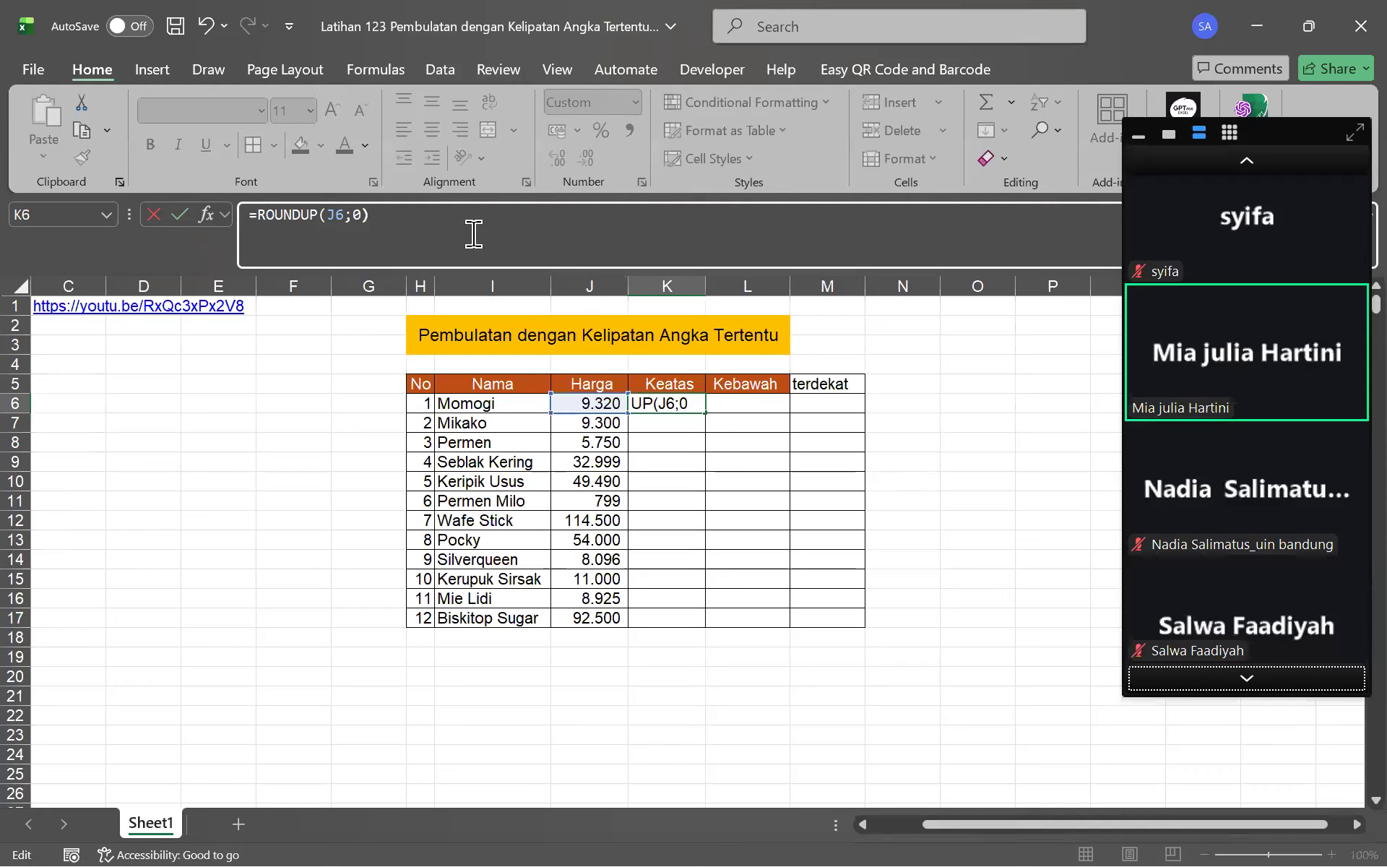
key(Return)
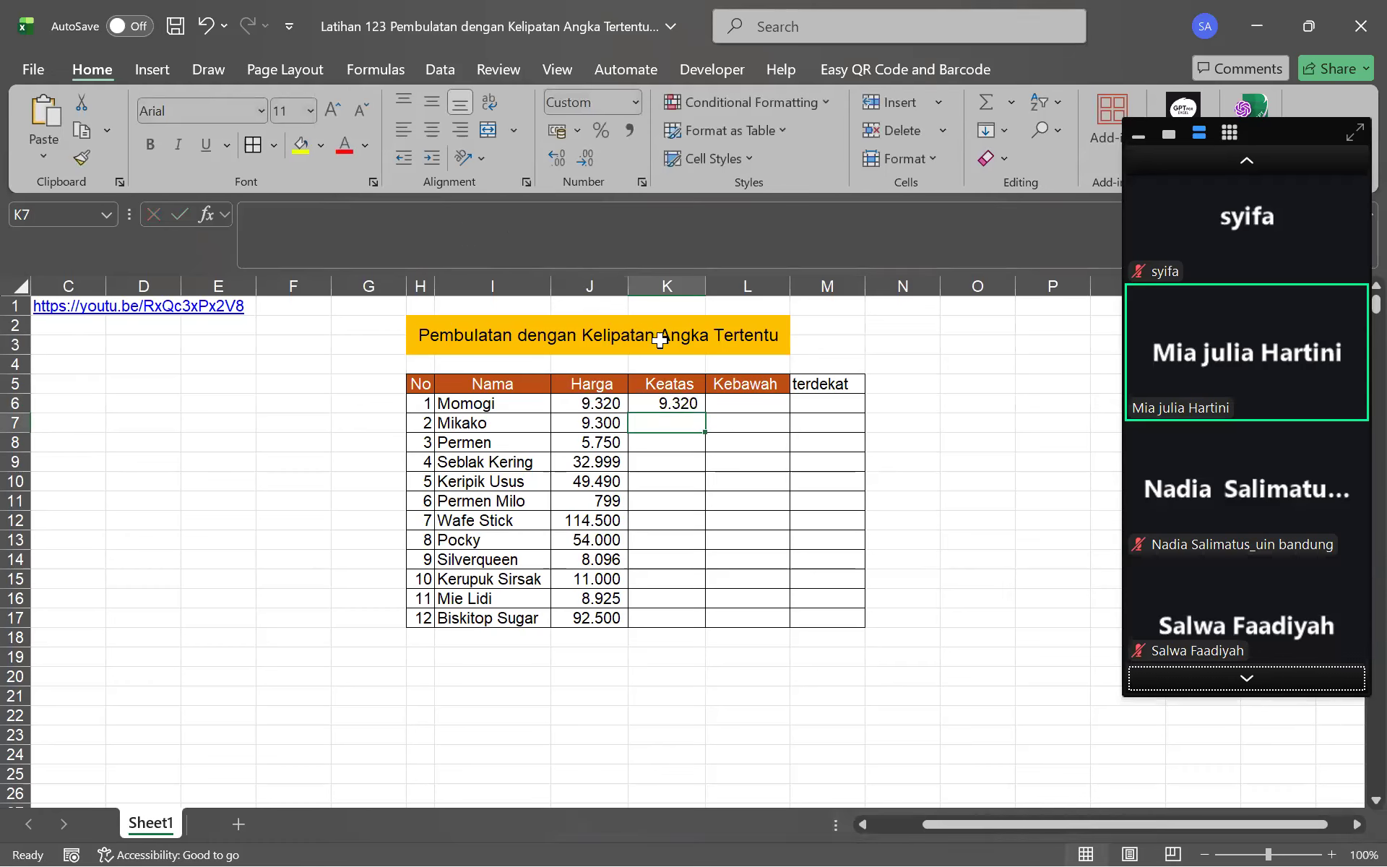
Fill the ROUNDUP formula down to K17, then undo the fill
drag(676, 384, 685, 402)
click(685, 401)
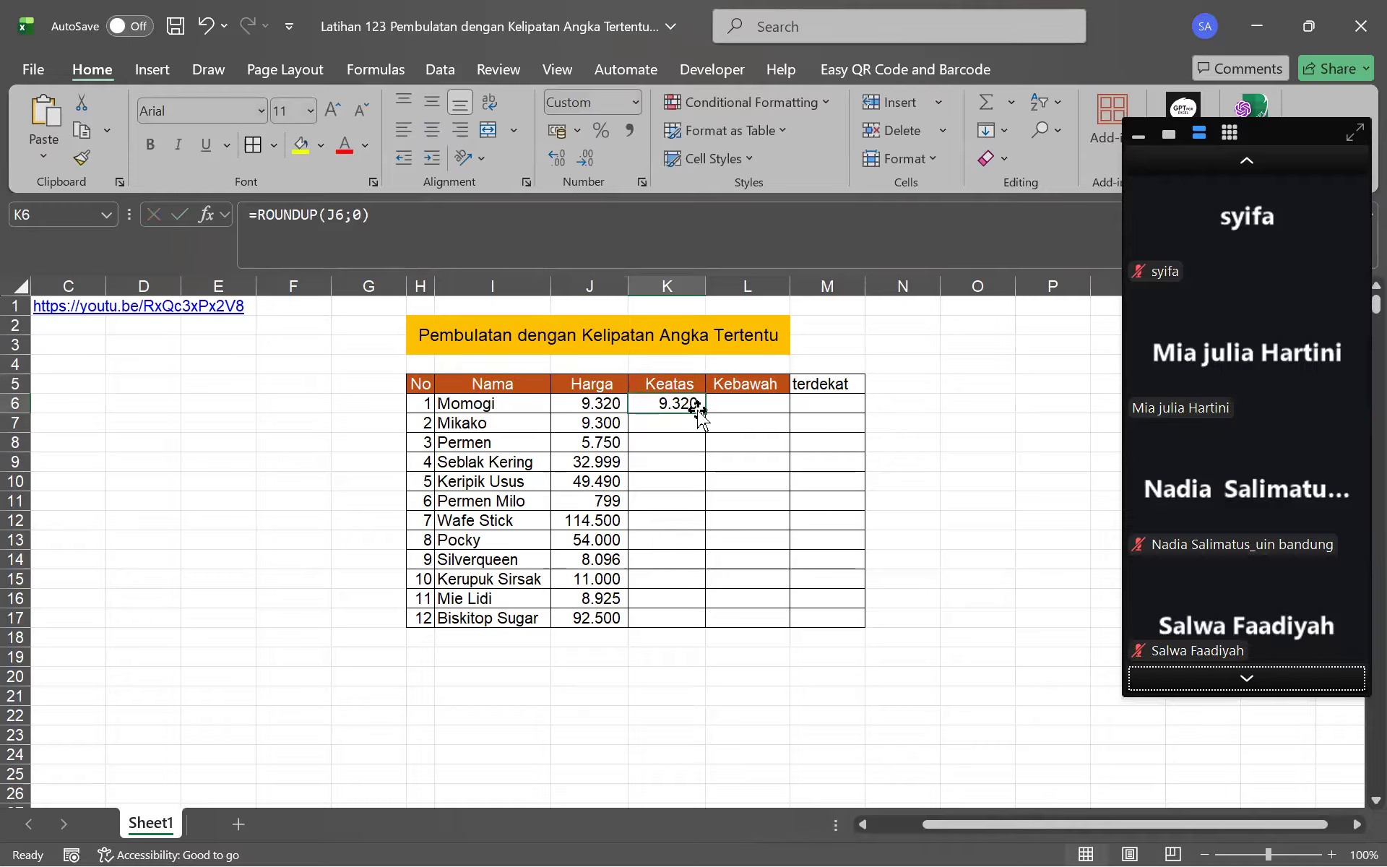
drag(705, 412, 694, 627)
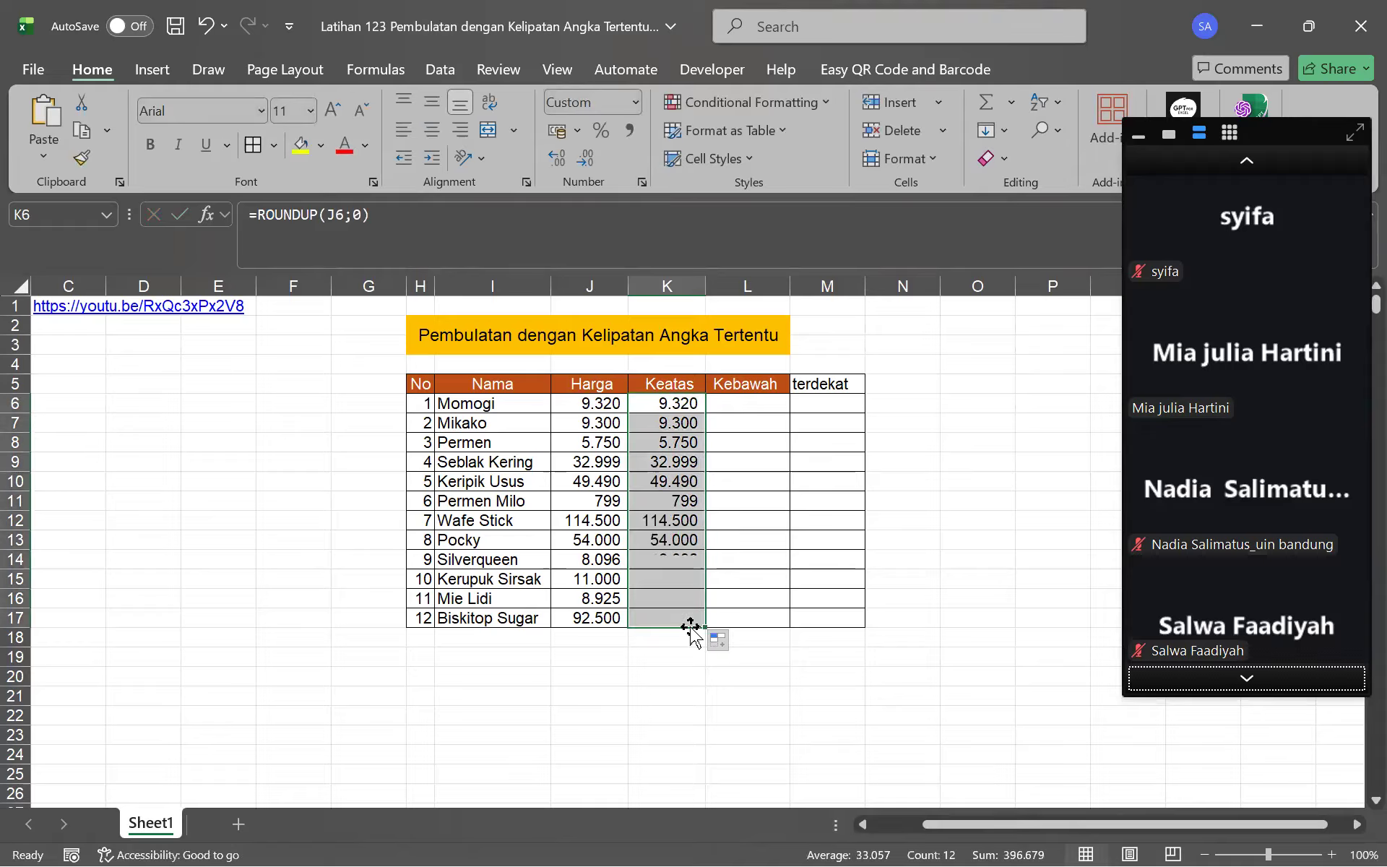
click(686, 483)
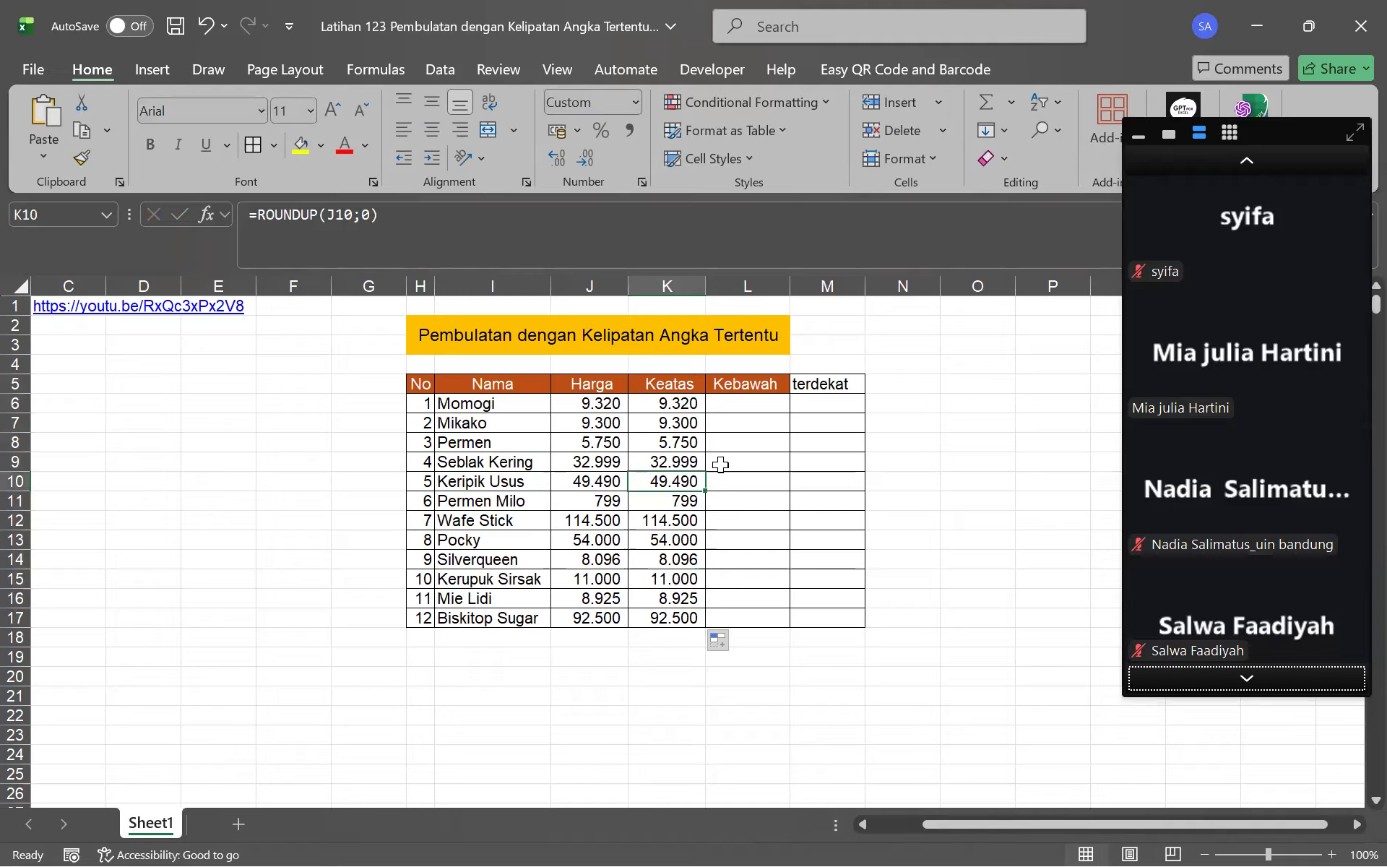
click(582, 407)
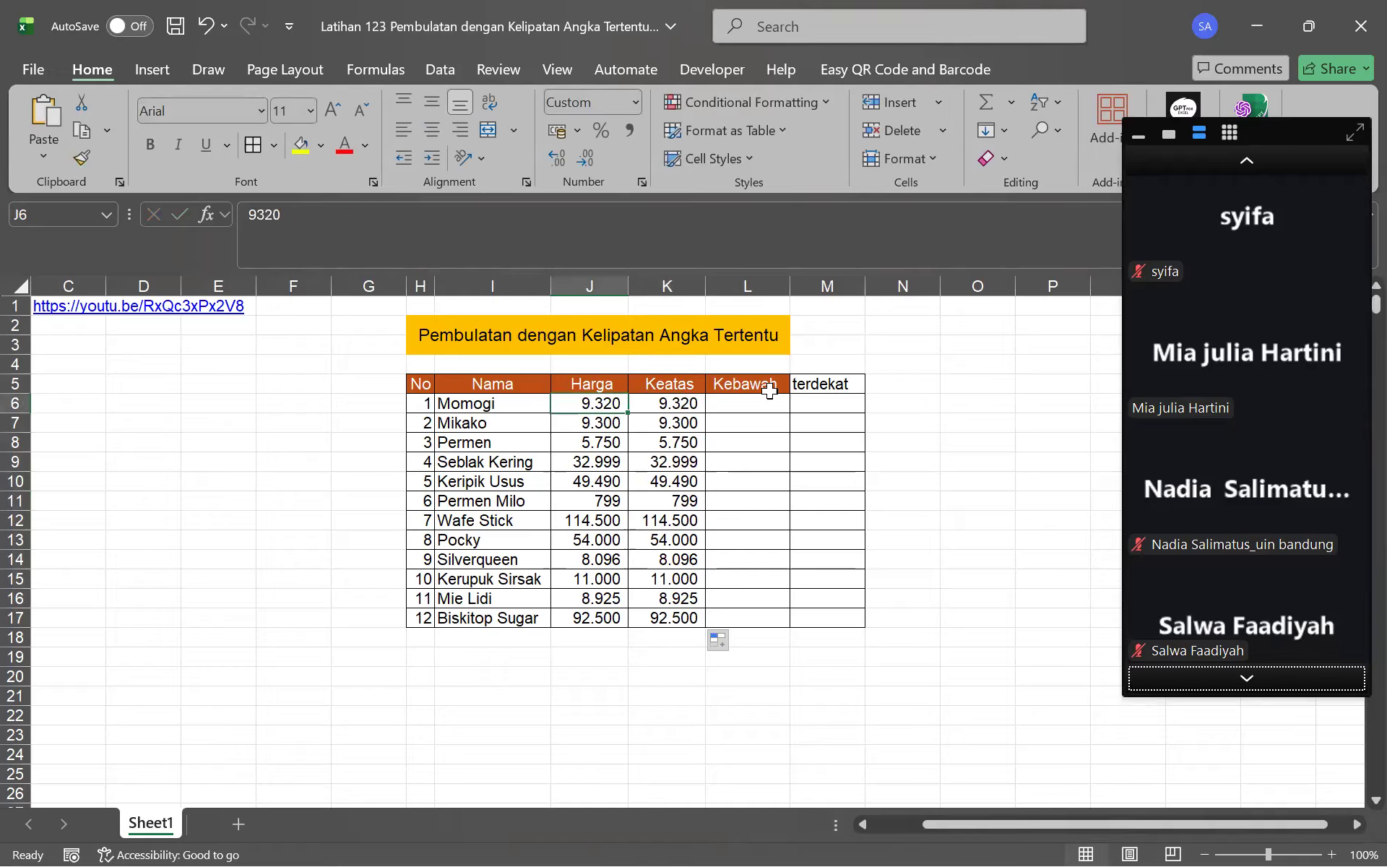
key(ctrl+z)
key(ctrl+z)
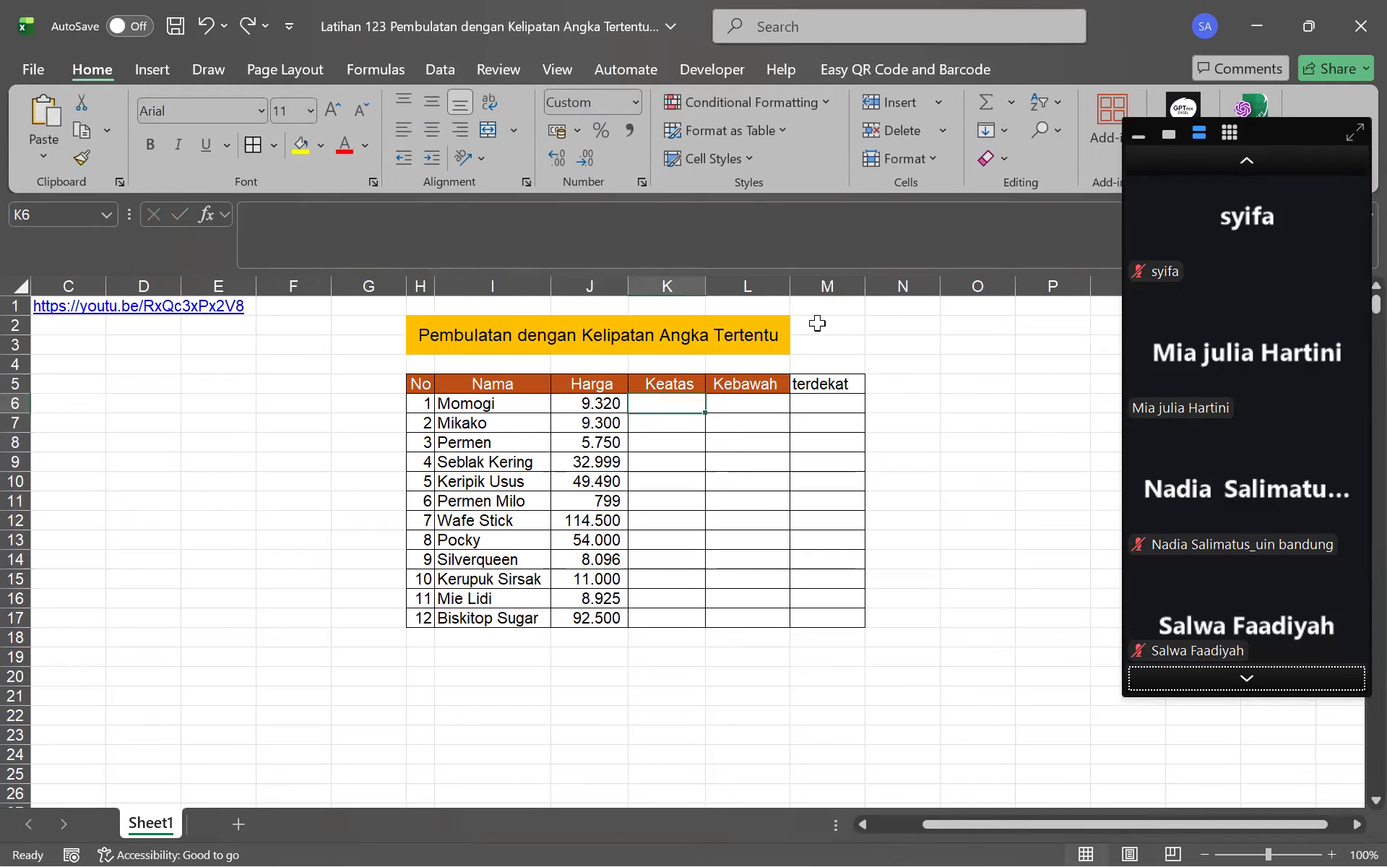
Apply Comma Style to the Harga prices J6:J17 and remove their decimal places
drag(610, 404, 582, 620)
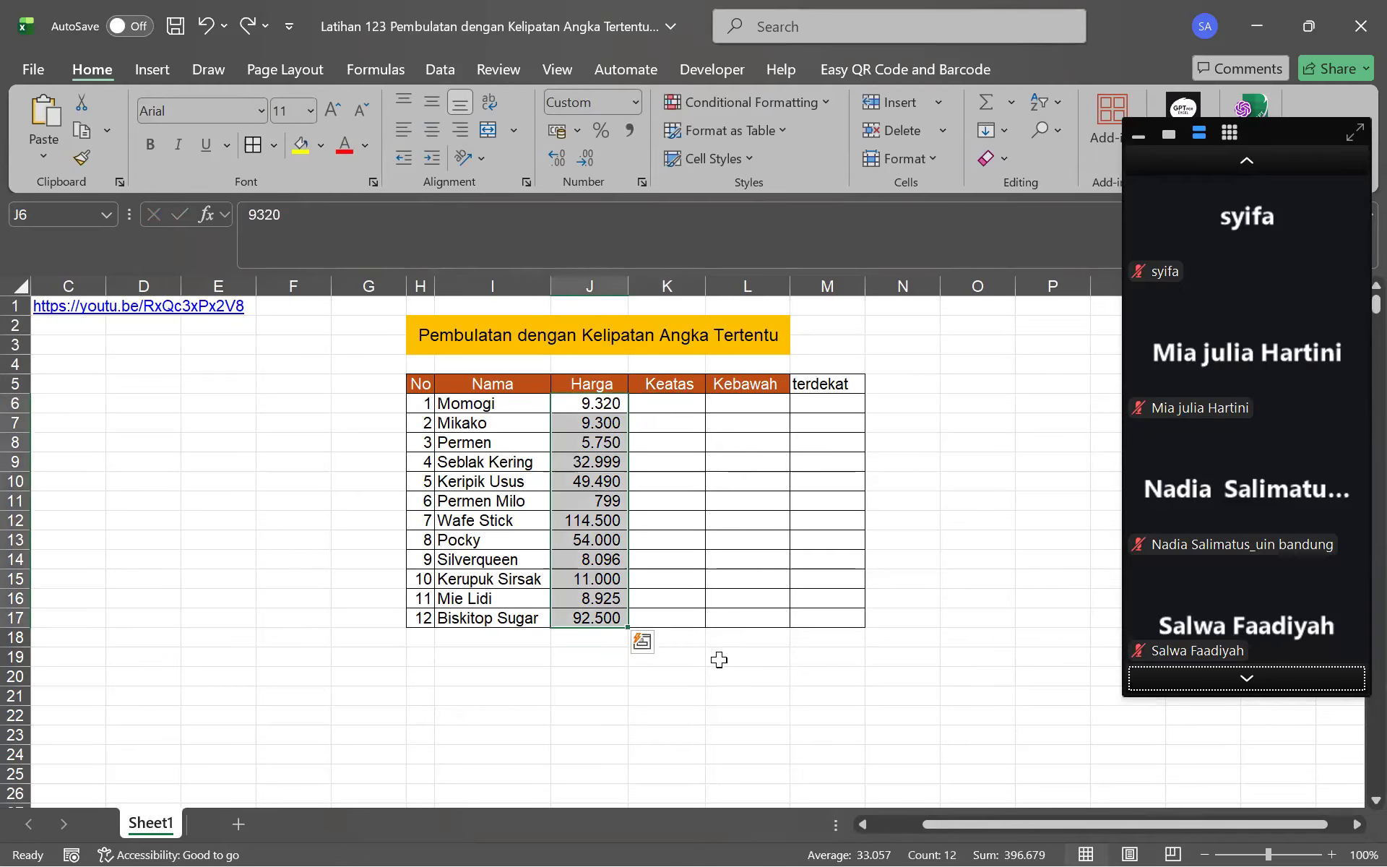
key(ctrl+1)
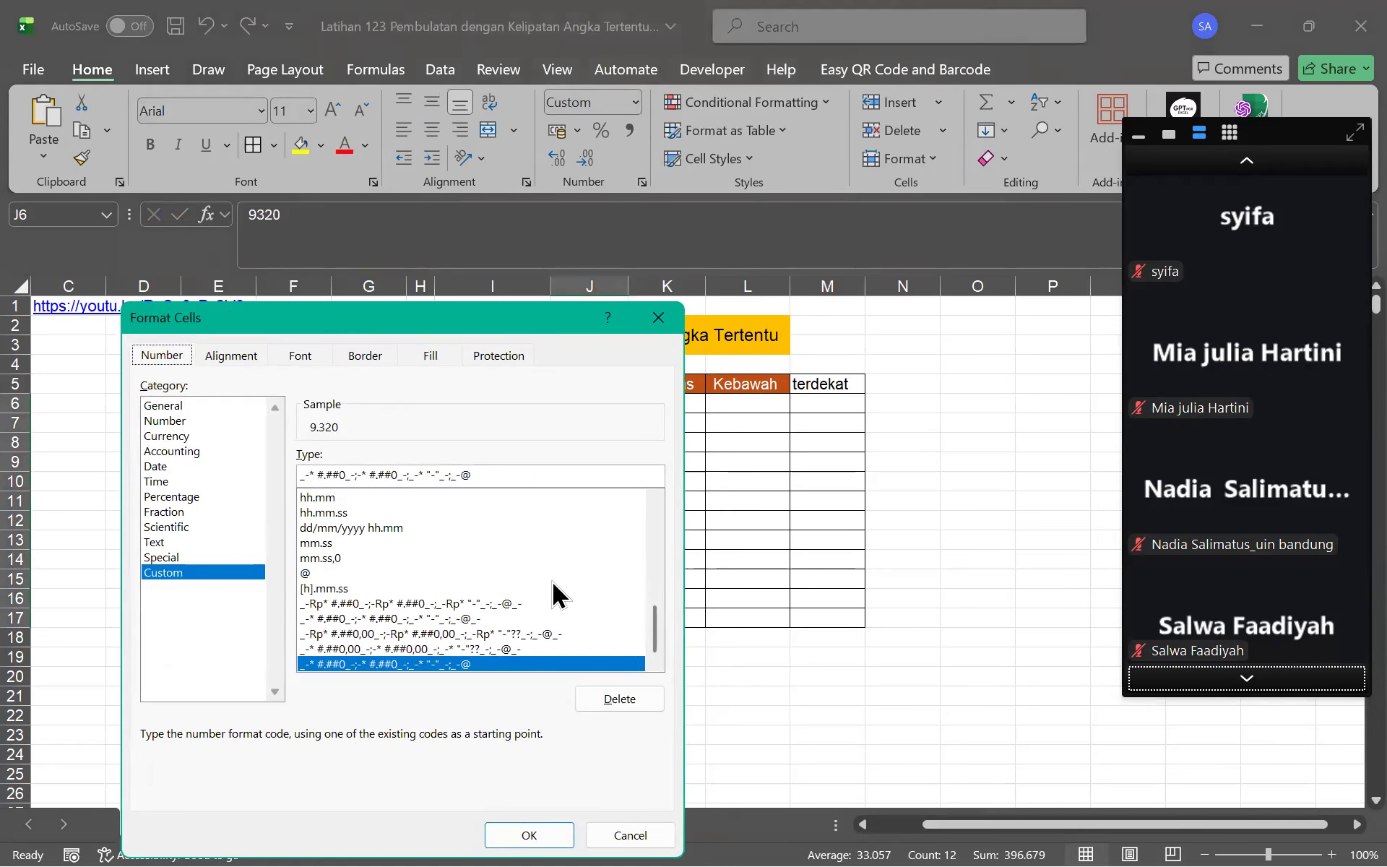
click(626, 835)
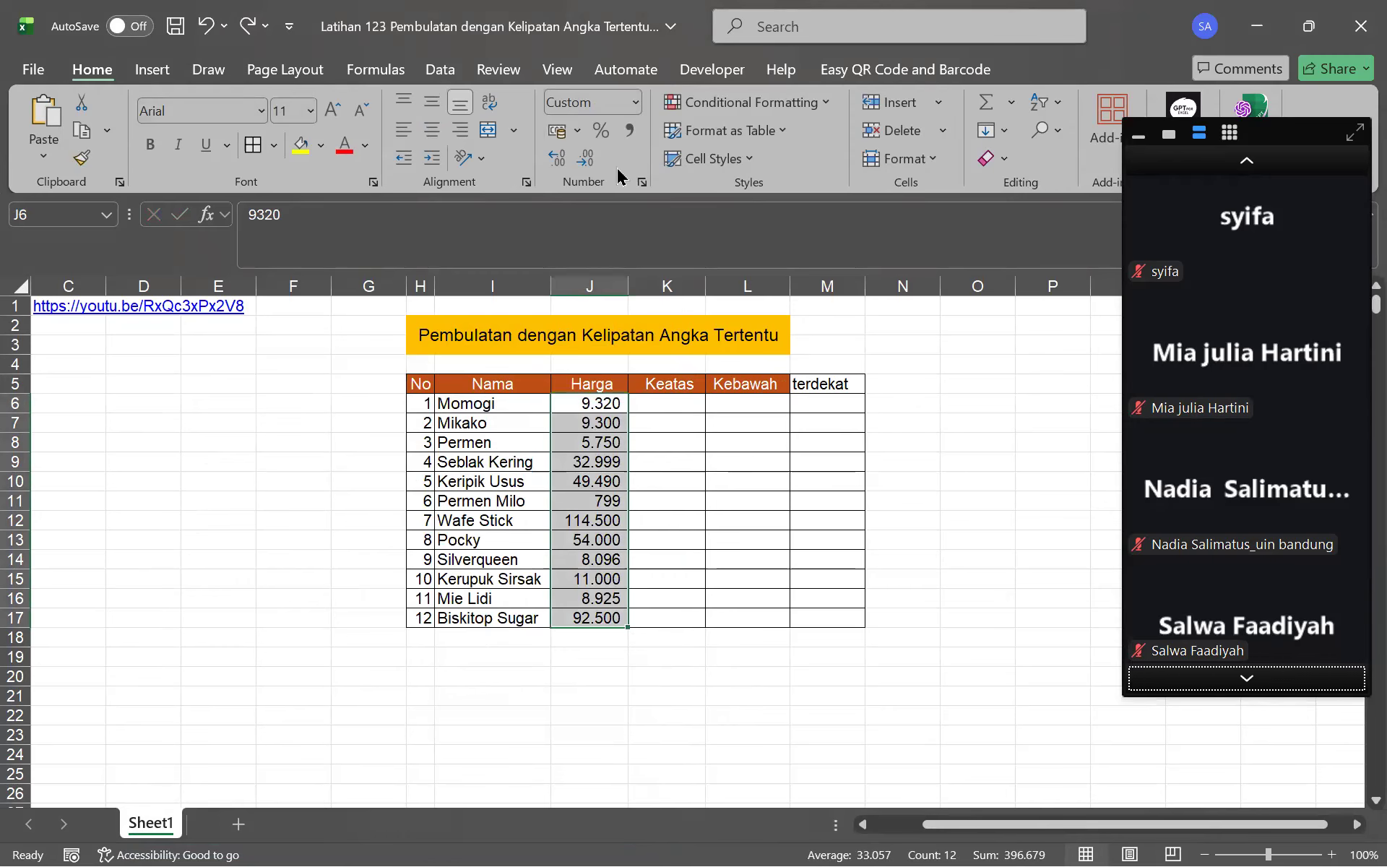
click(630, 130)
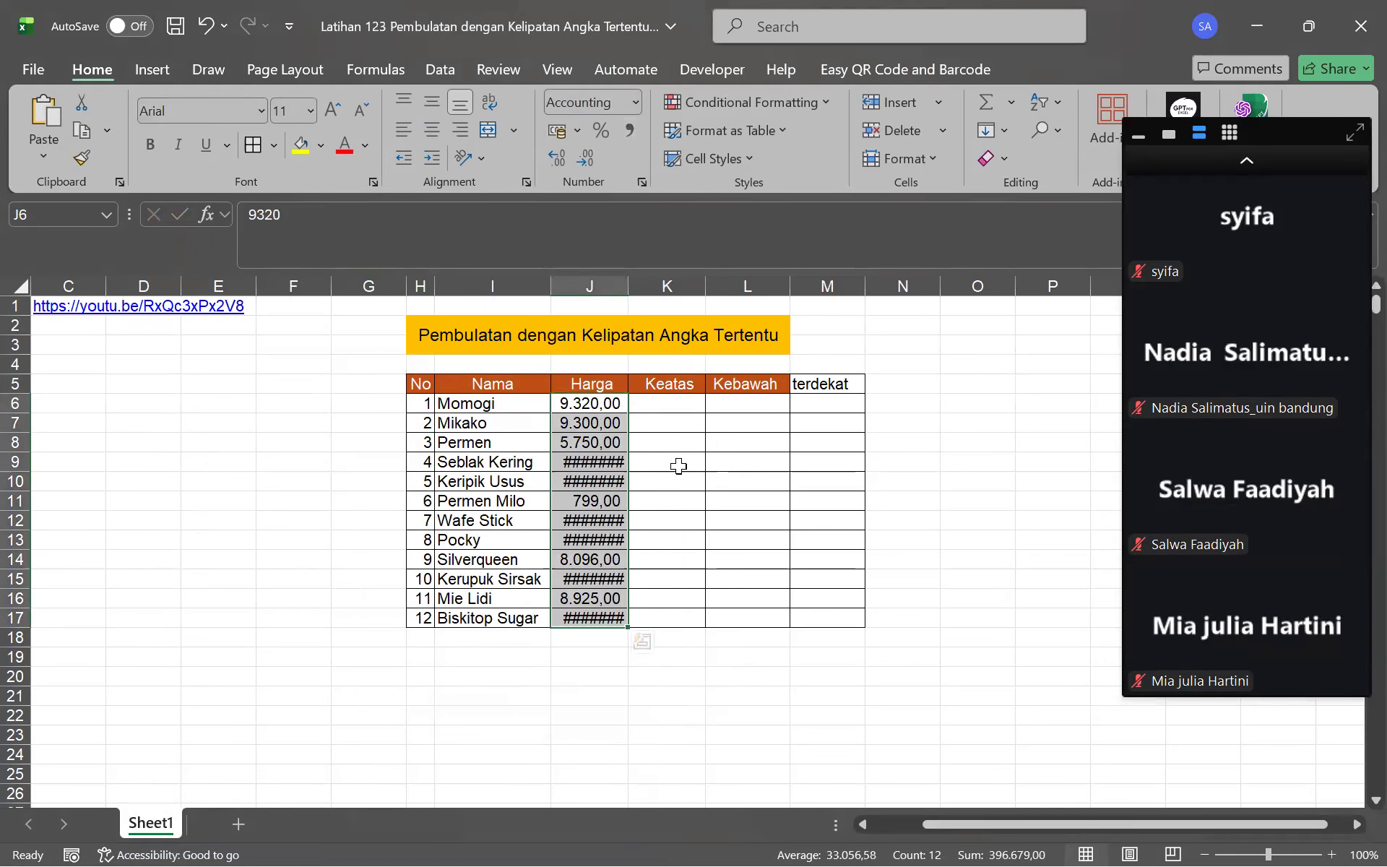
drag(607, 404, 613, 626)
click(585, 158)
click(586, 157)
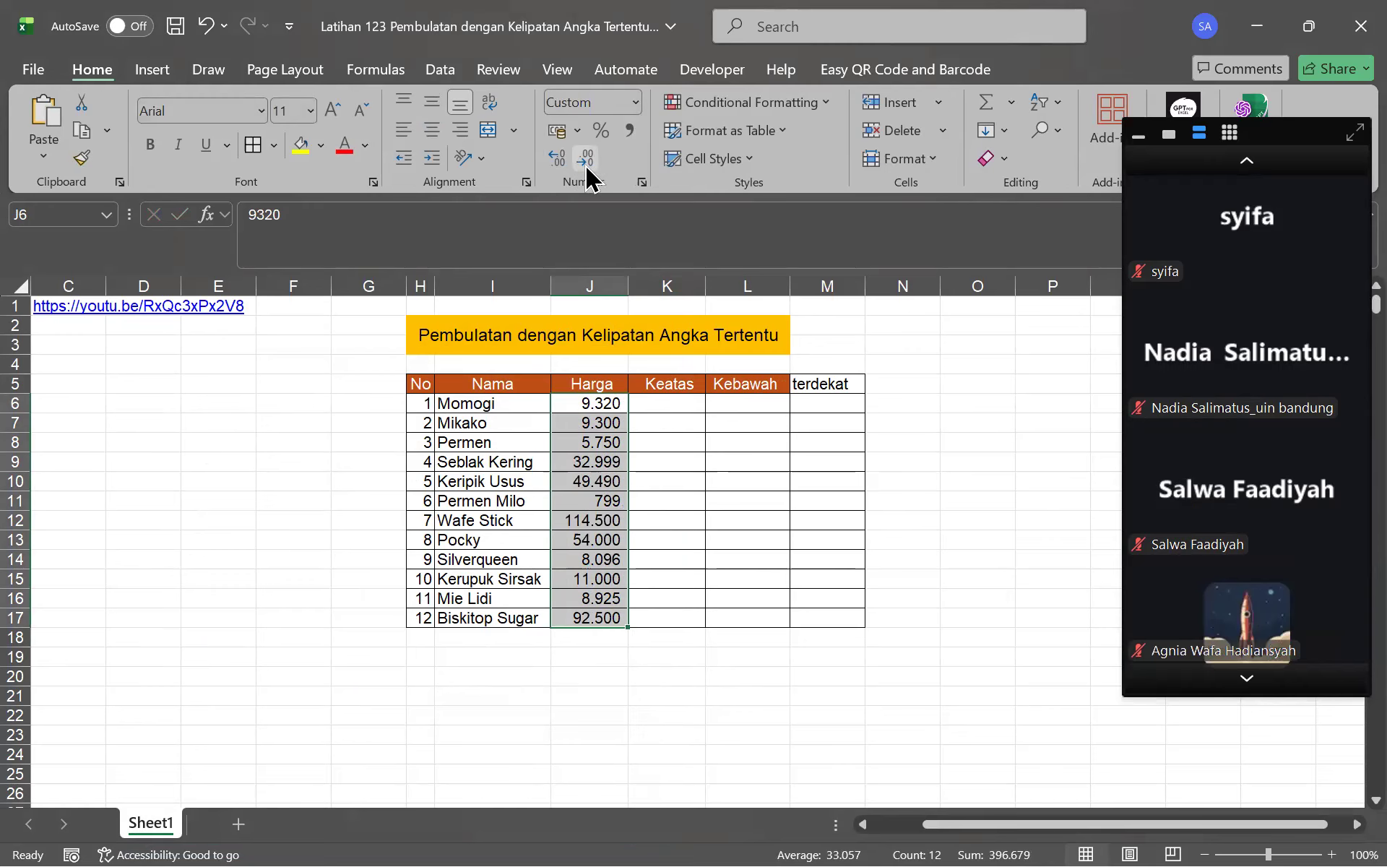
Try replacing every period with a comma in the prices; nothing is found to replace
drag(600, 402, 576, 619)
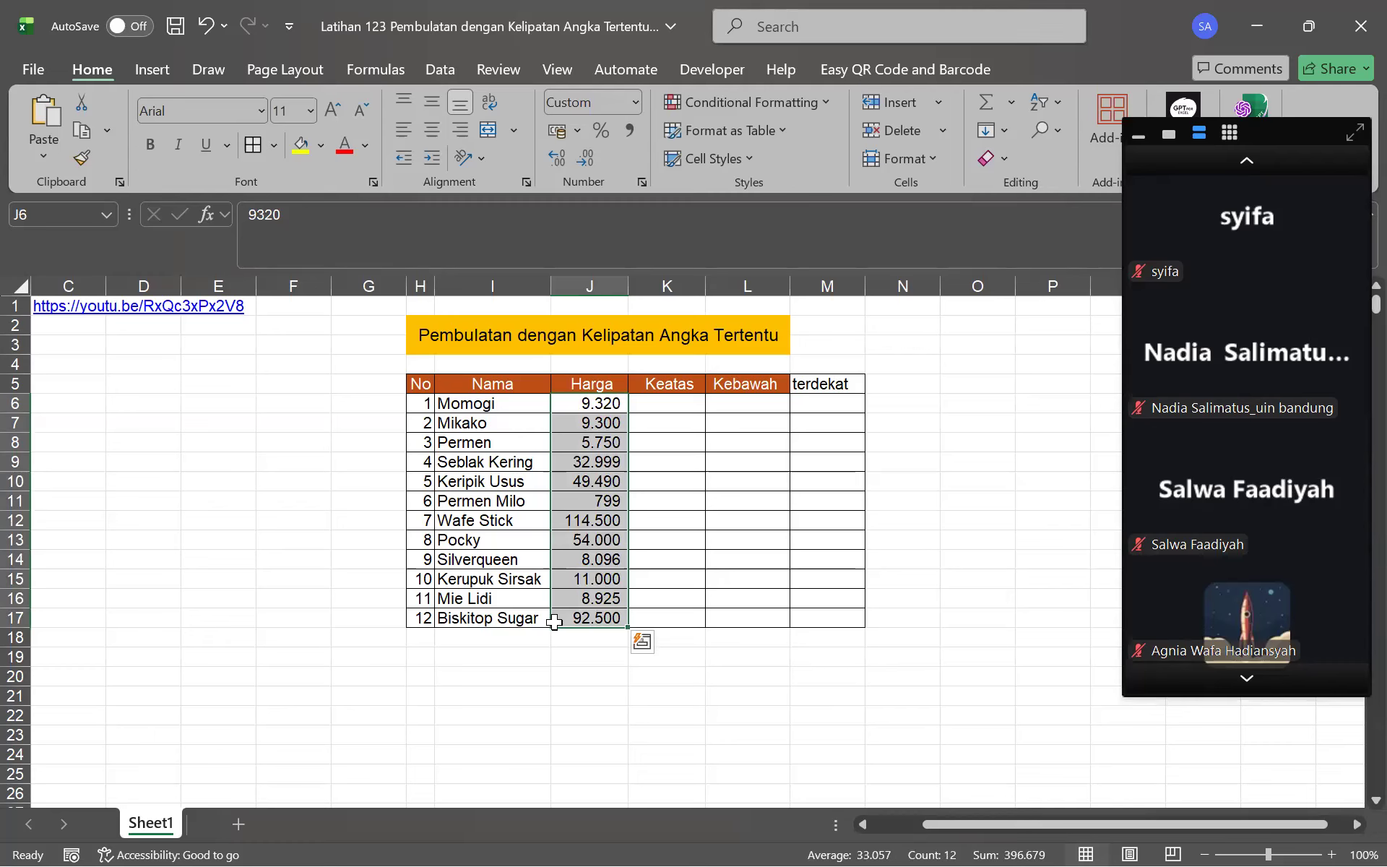
key(ctrl+h)
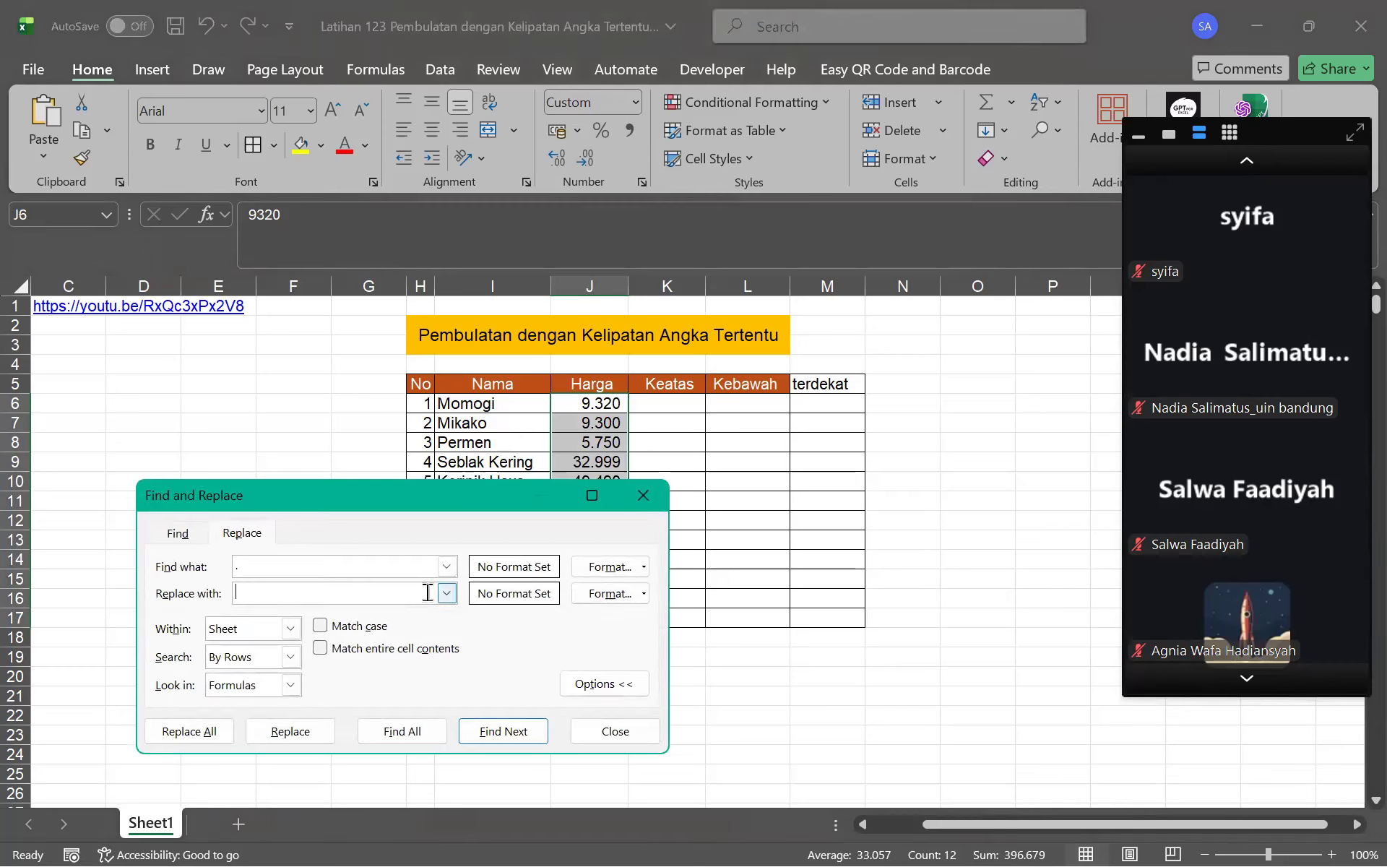
click(198, 729)
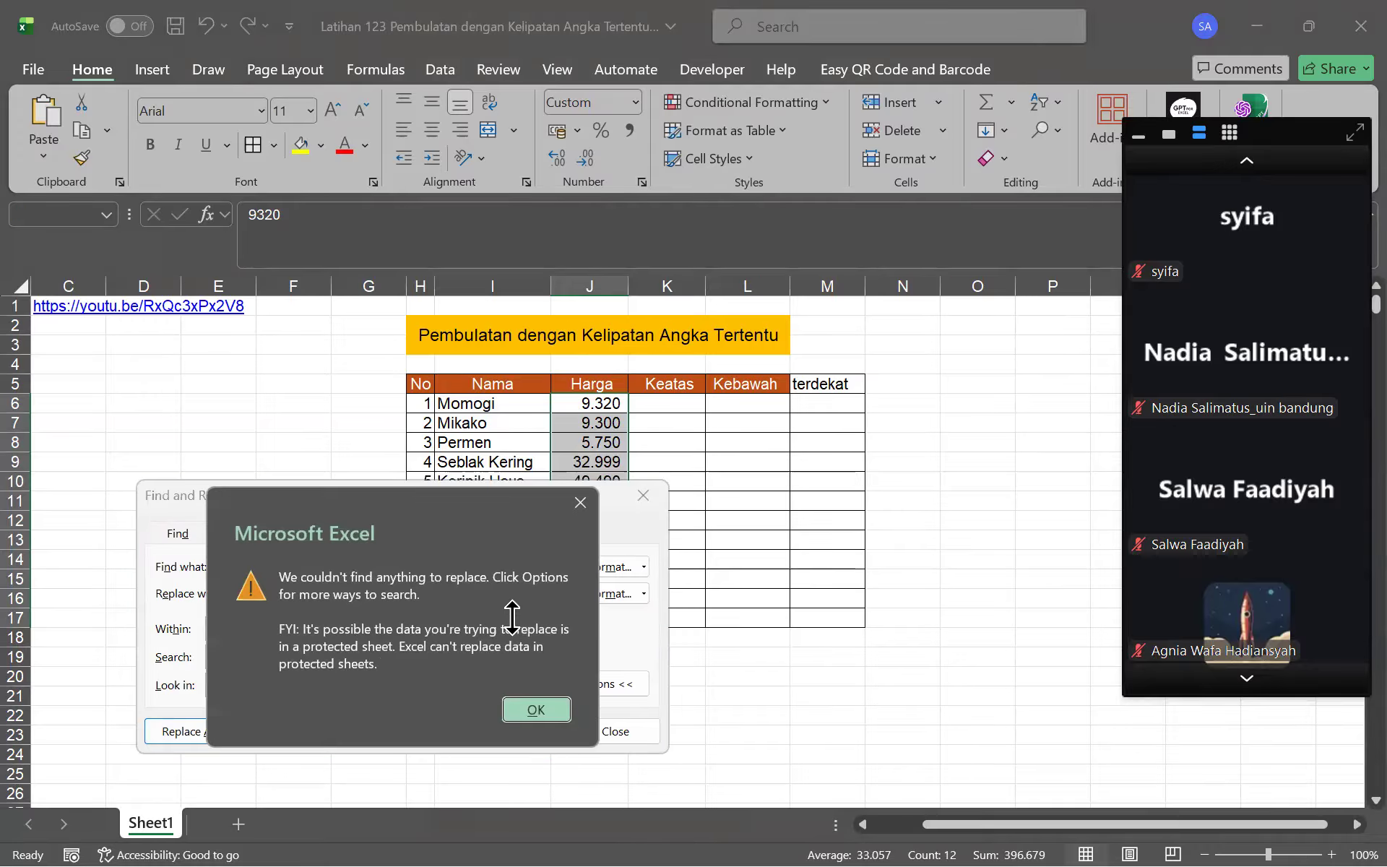
click(531, 713)
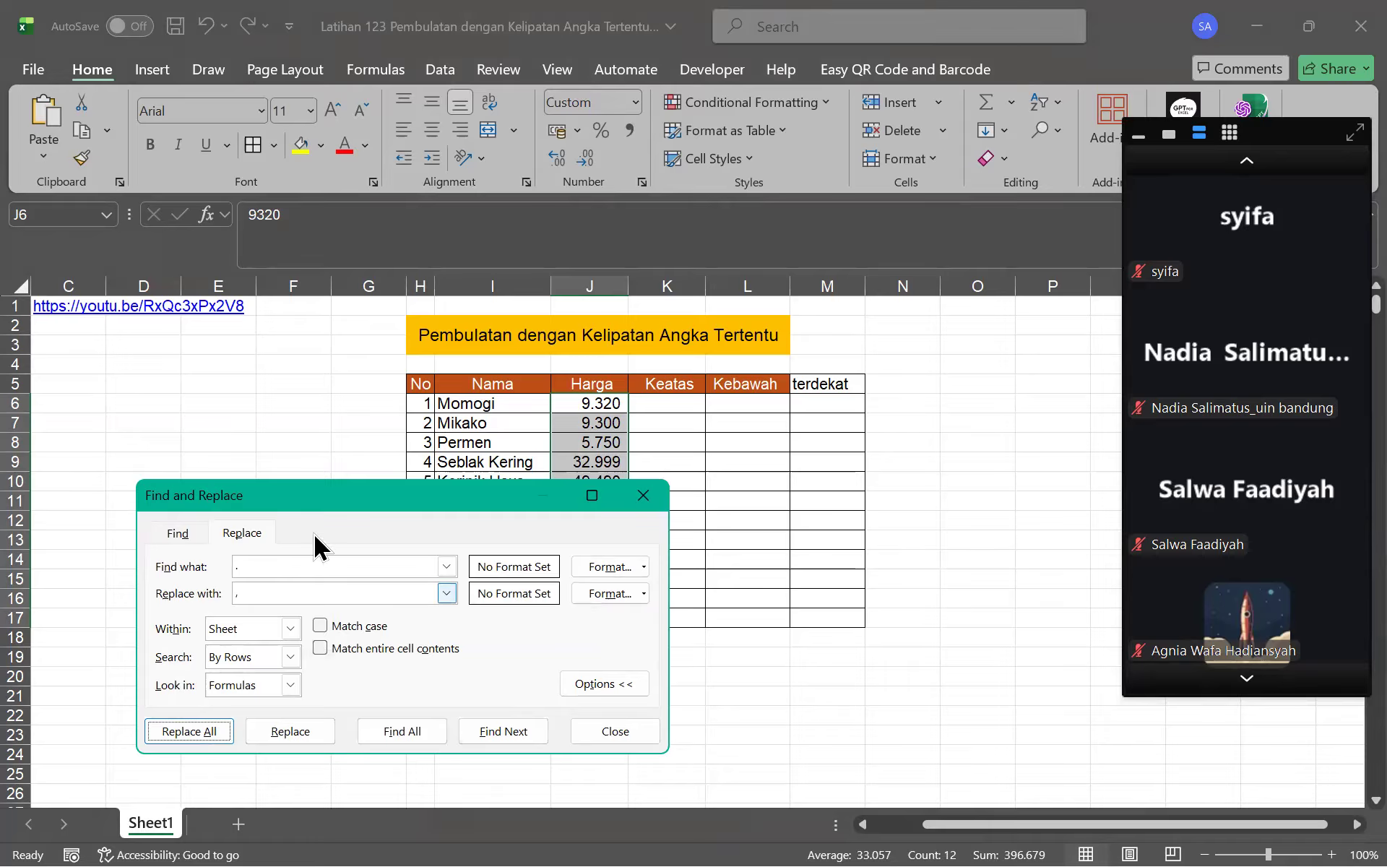
click(309, 590)
click(231, 737)
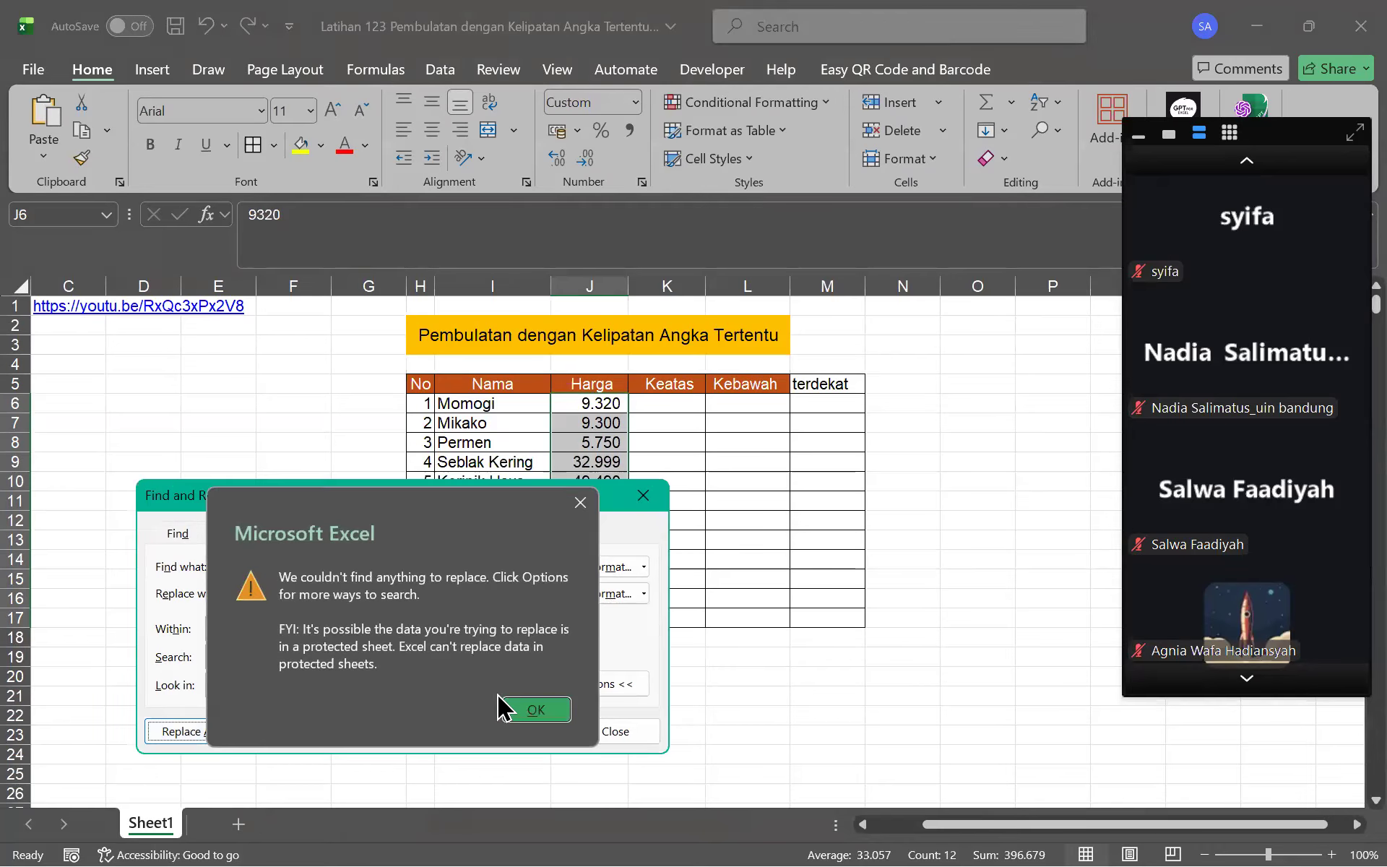
click(520, 711)
click(643, 496)
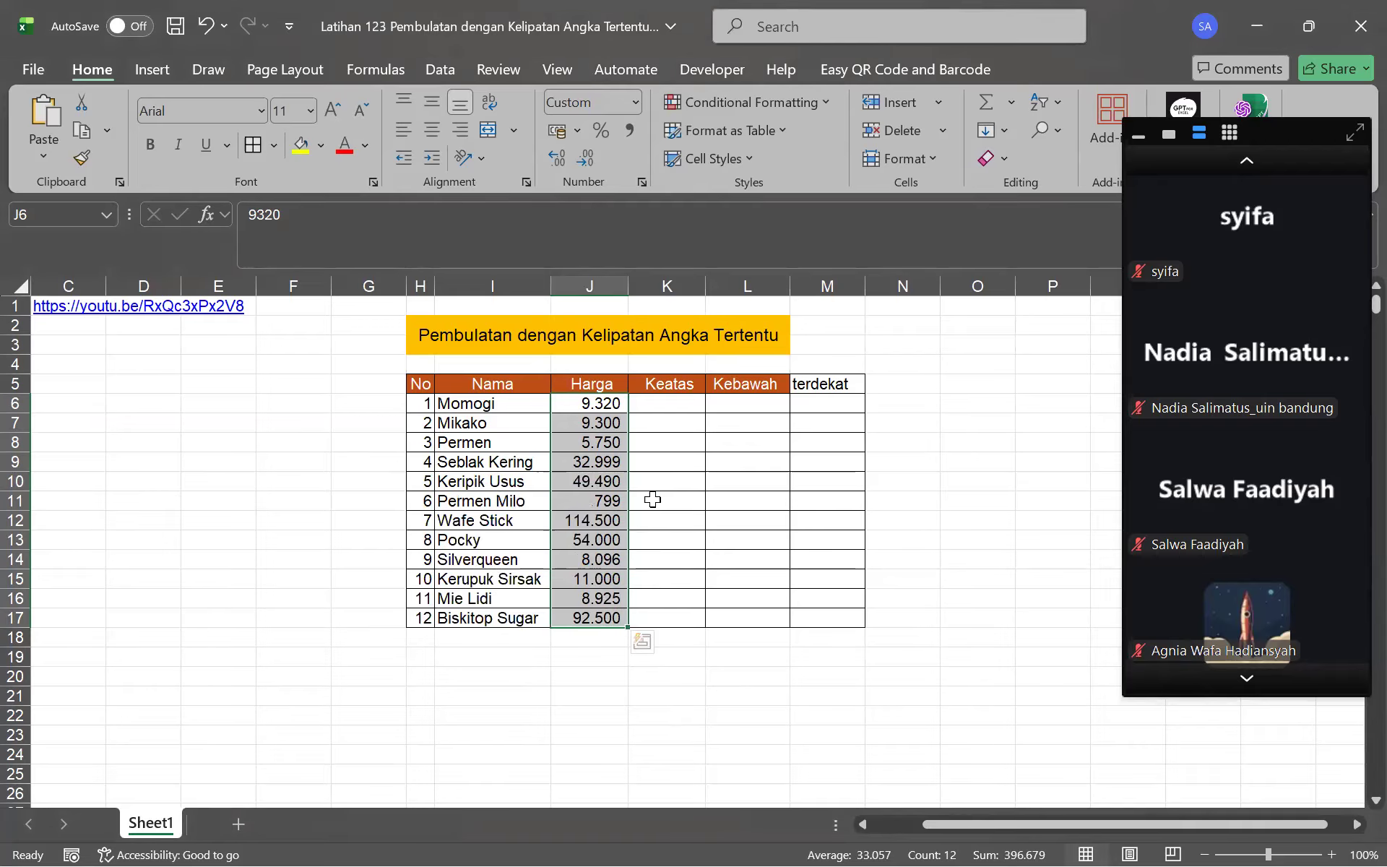
Uncheck Locked under Format Cells Protection for the price cells
key(ctrl+1)
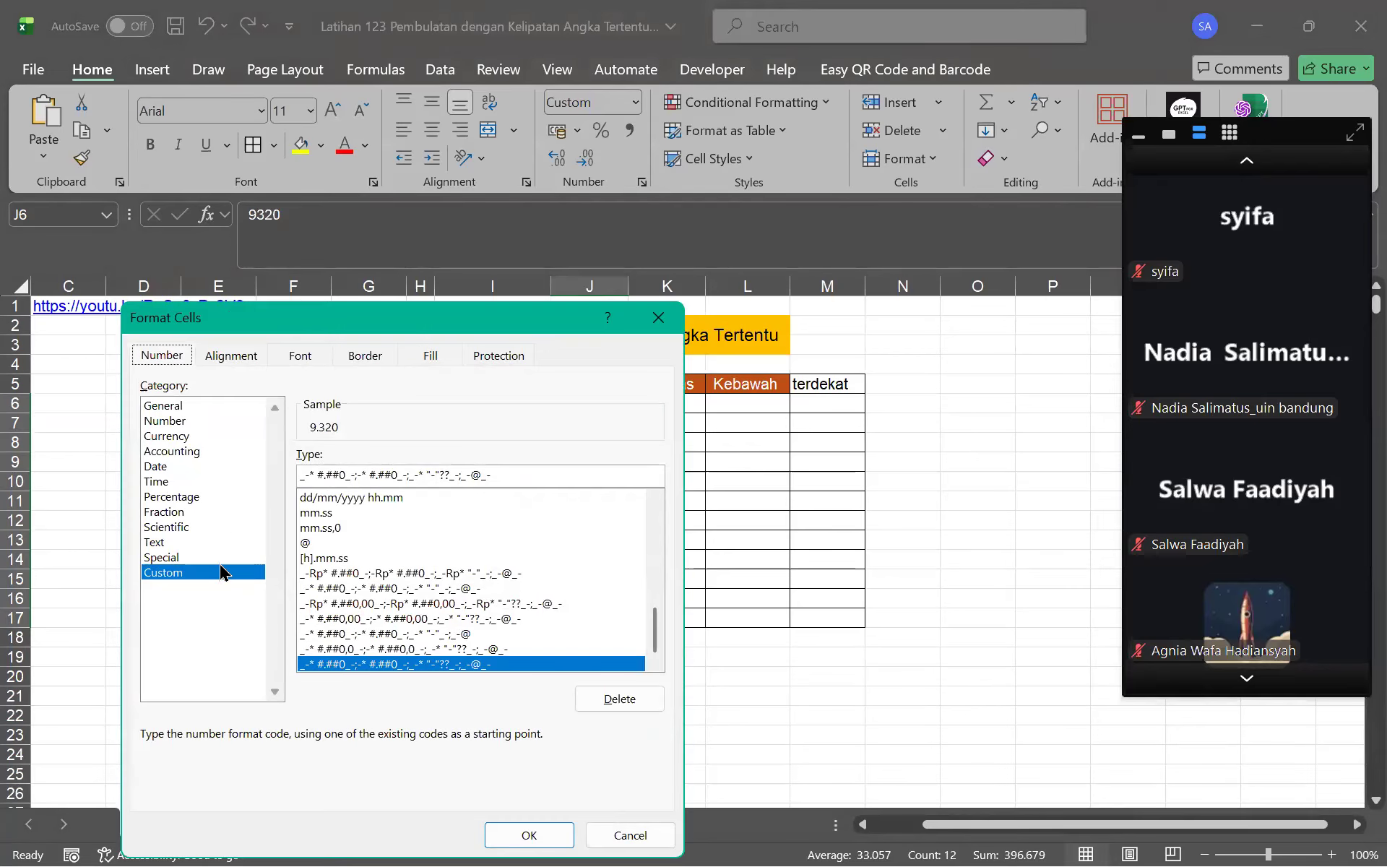
click(497, 355)
click(148, 387)
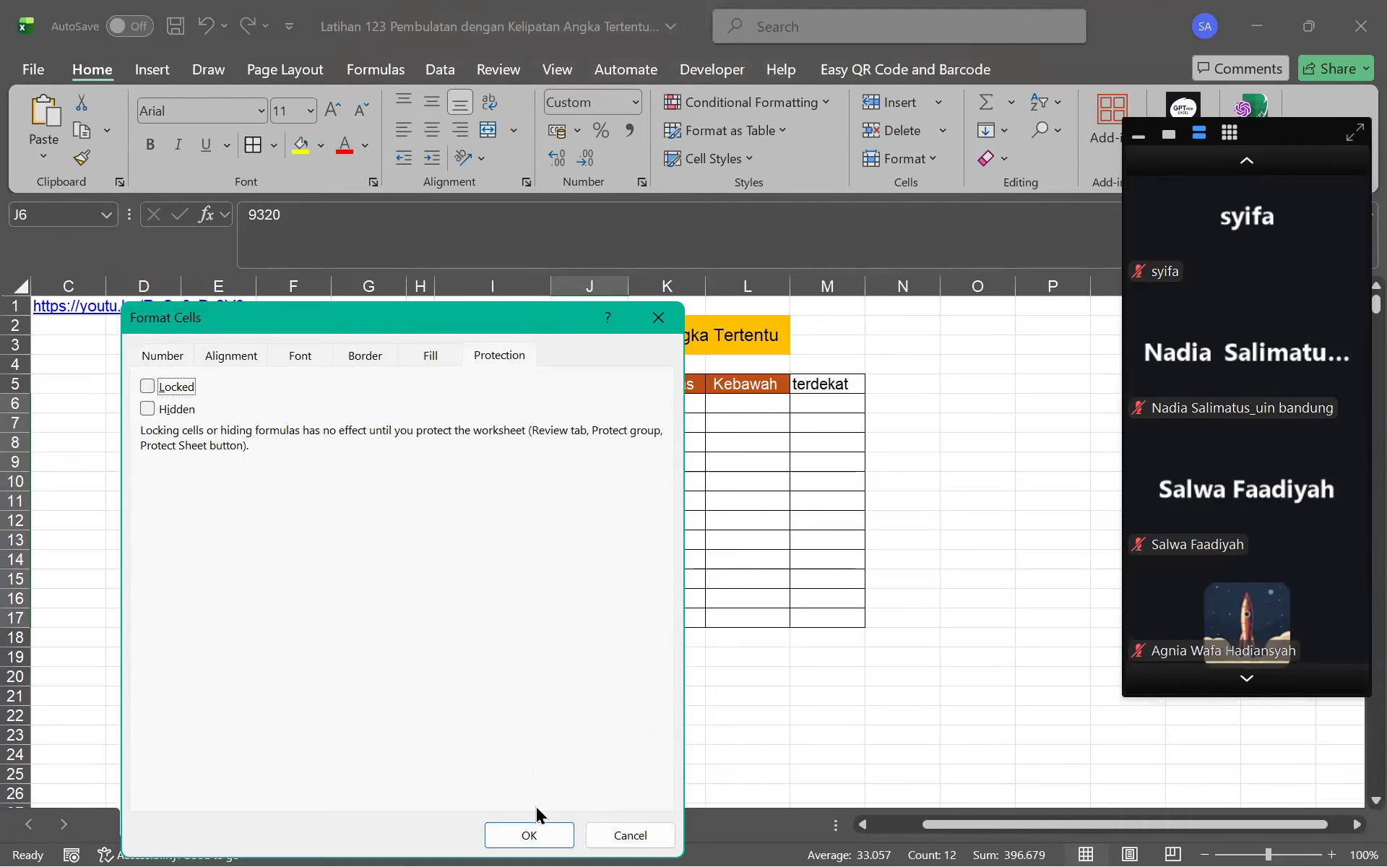
key(Return)
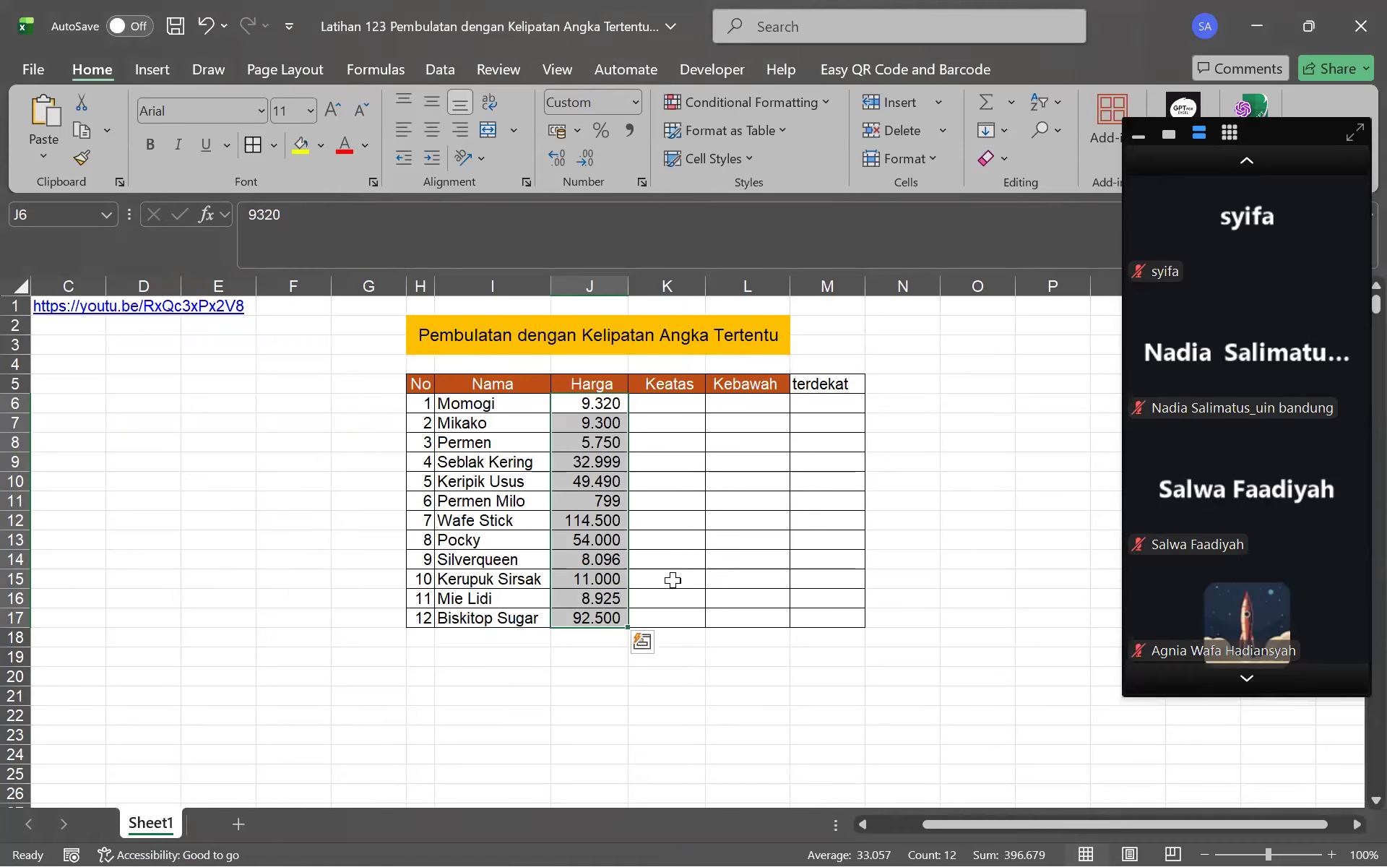
key(ctrl+1)
click(609, 835)
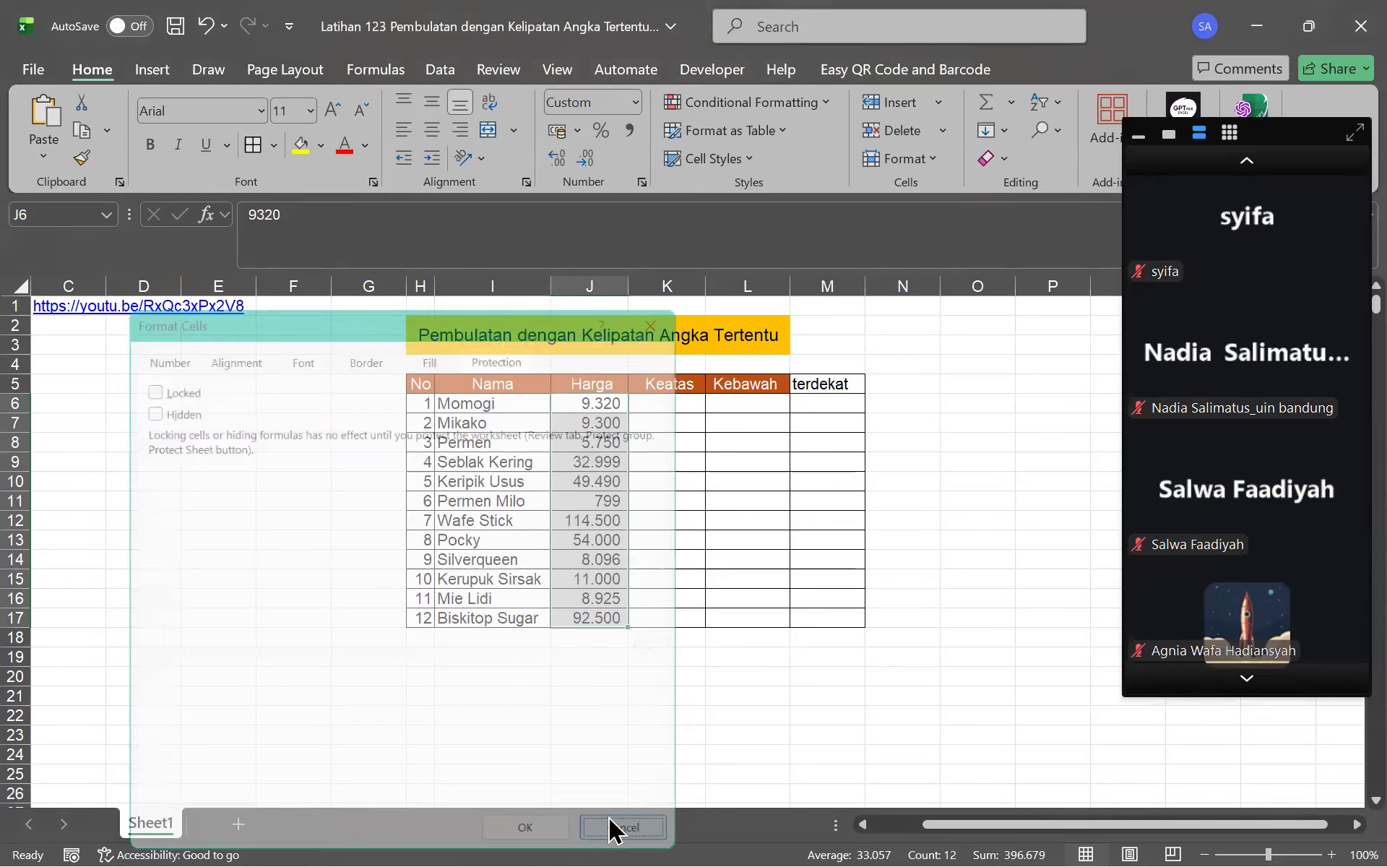
Retry the period-to-comma replacement, then select the whole table H5:M17
key(ctrl+h)
click(332, 614)
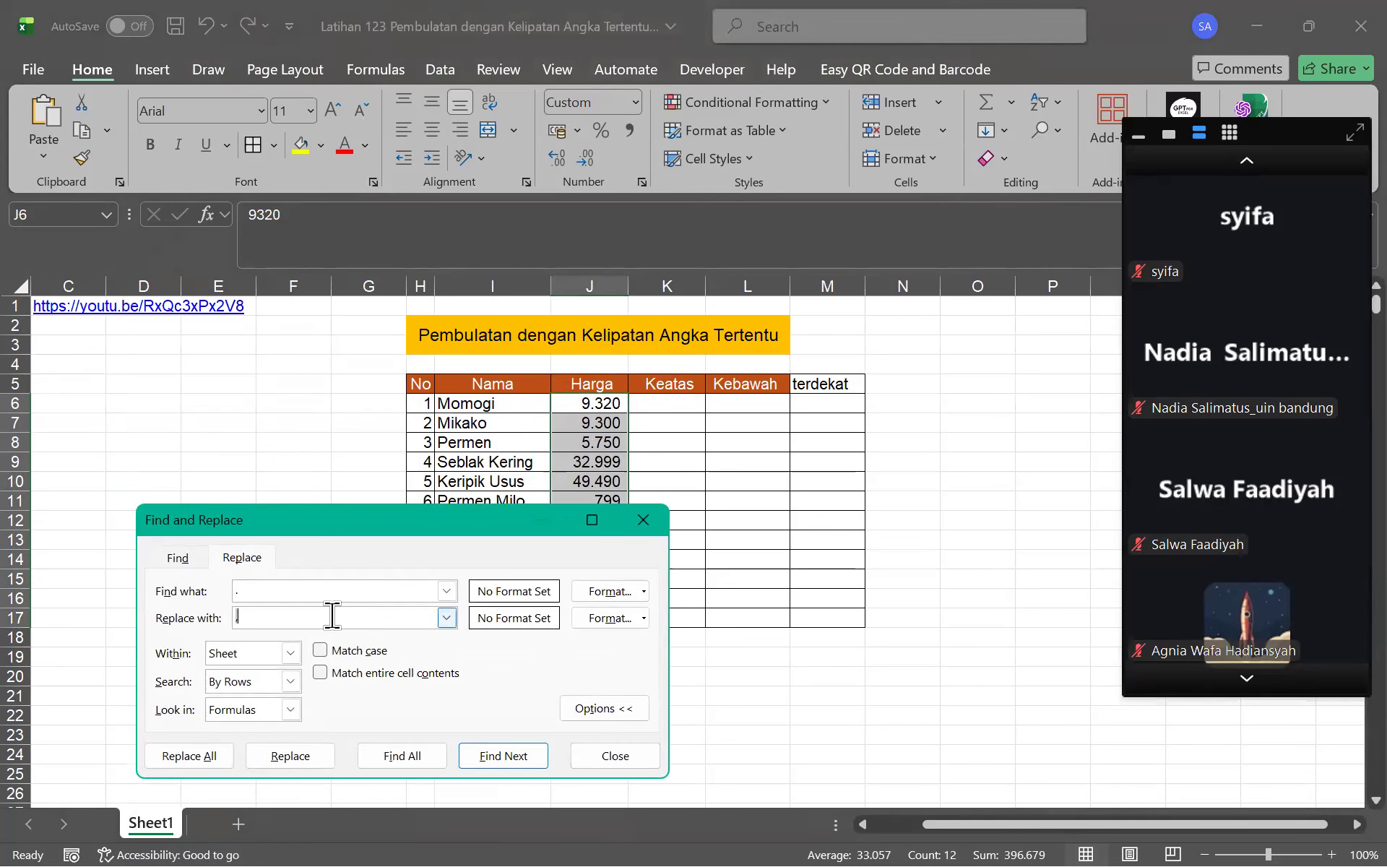
click(177, 756)
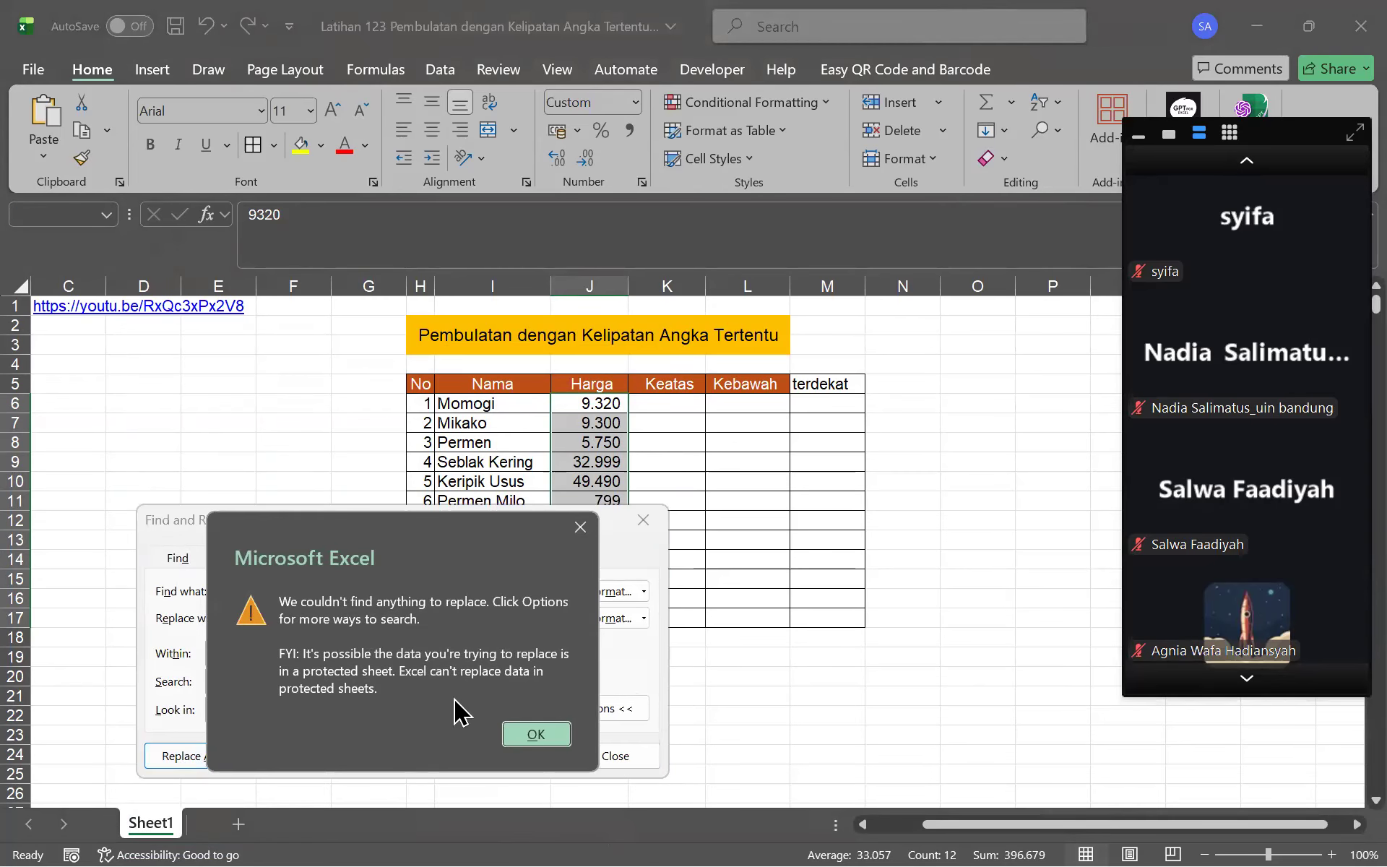
click(536, 732)
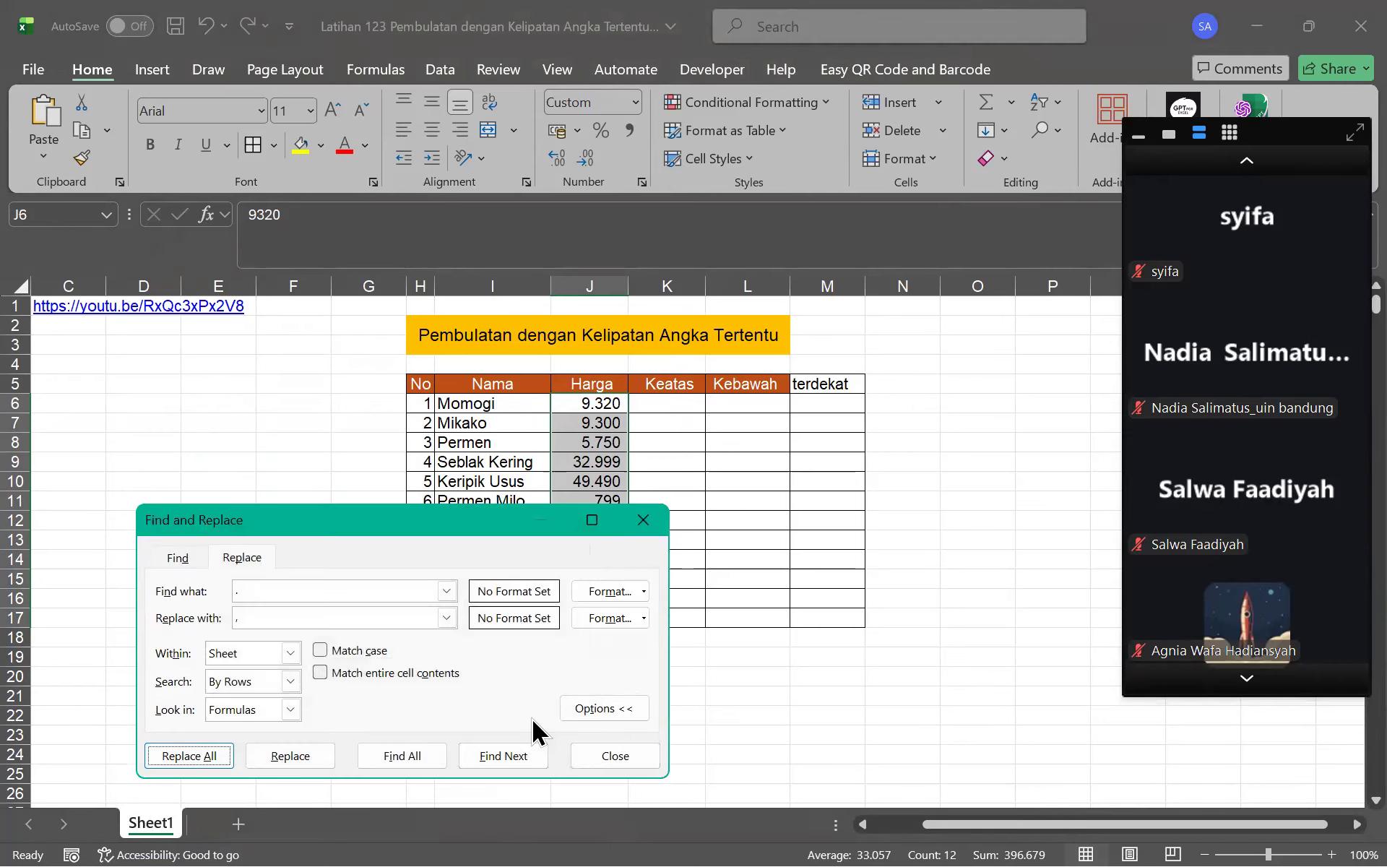
click(643, 519)
click(634, 422)
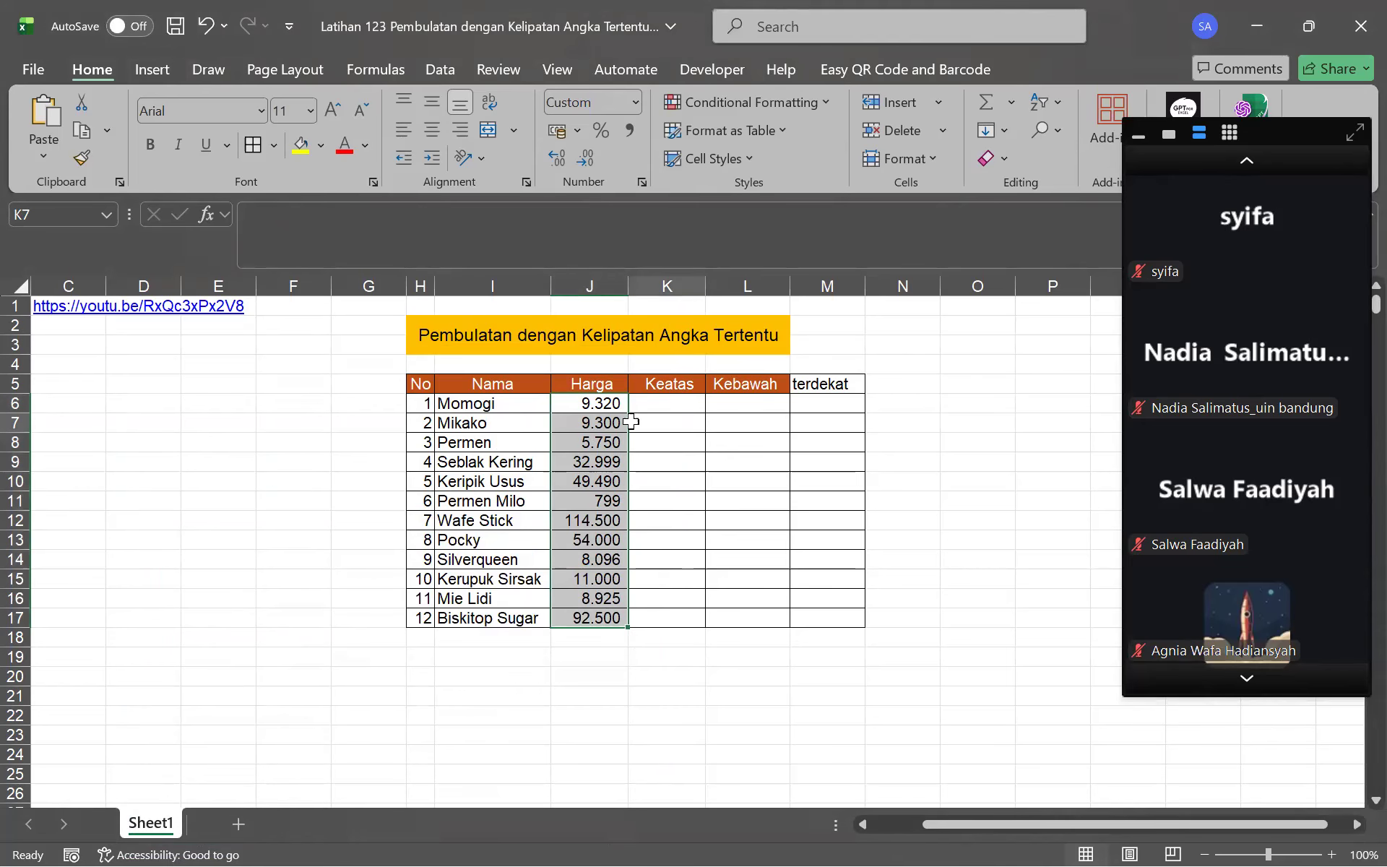
drag(421, 383, 823, 620)
Remove the pasted picture, copy the price table H5:M17 and start a new workbook
key(ctrl+v)
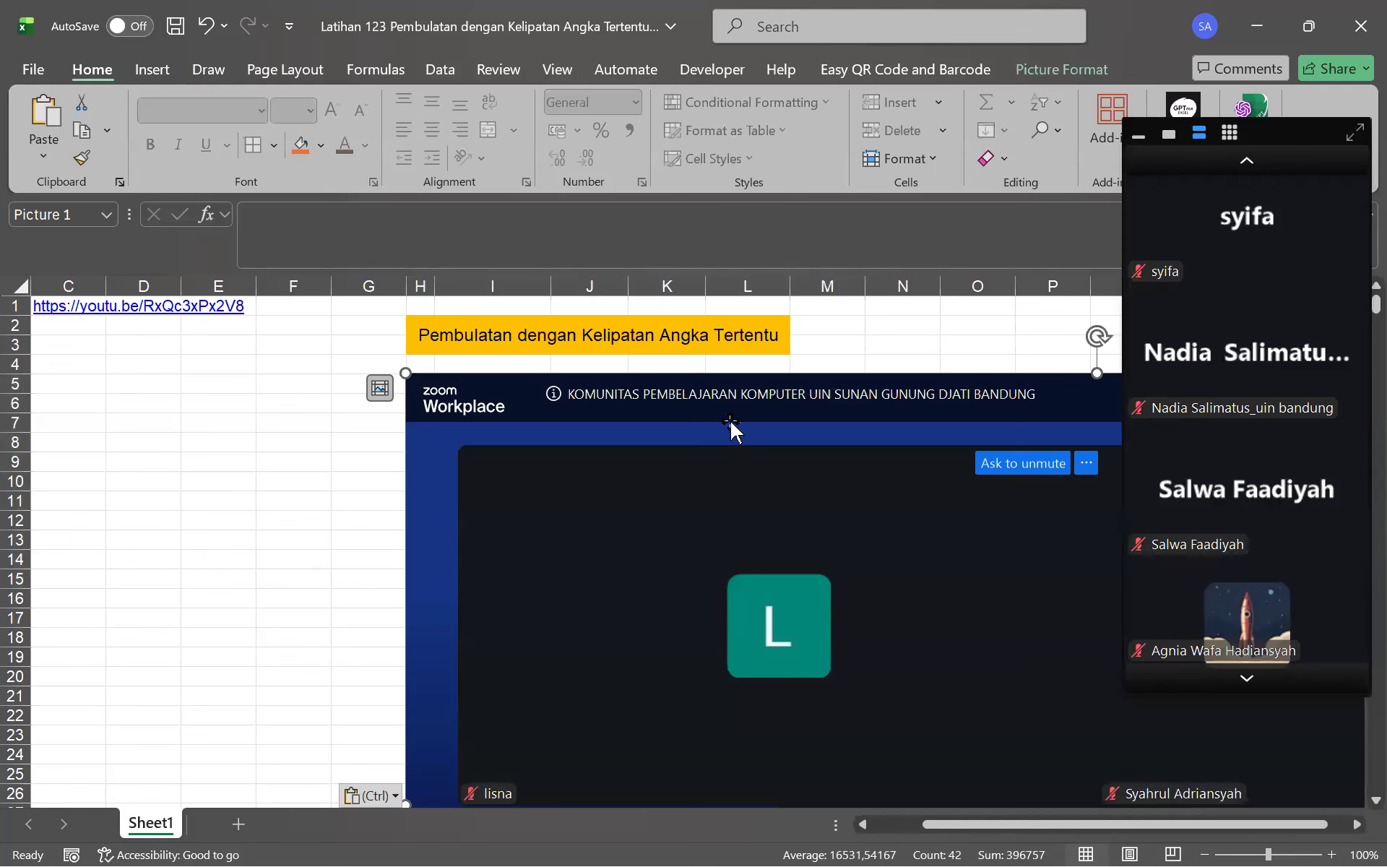
key(ctrl+z)
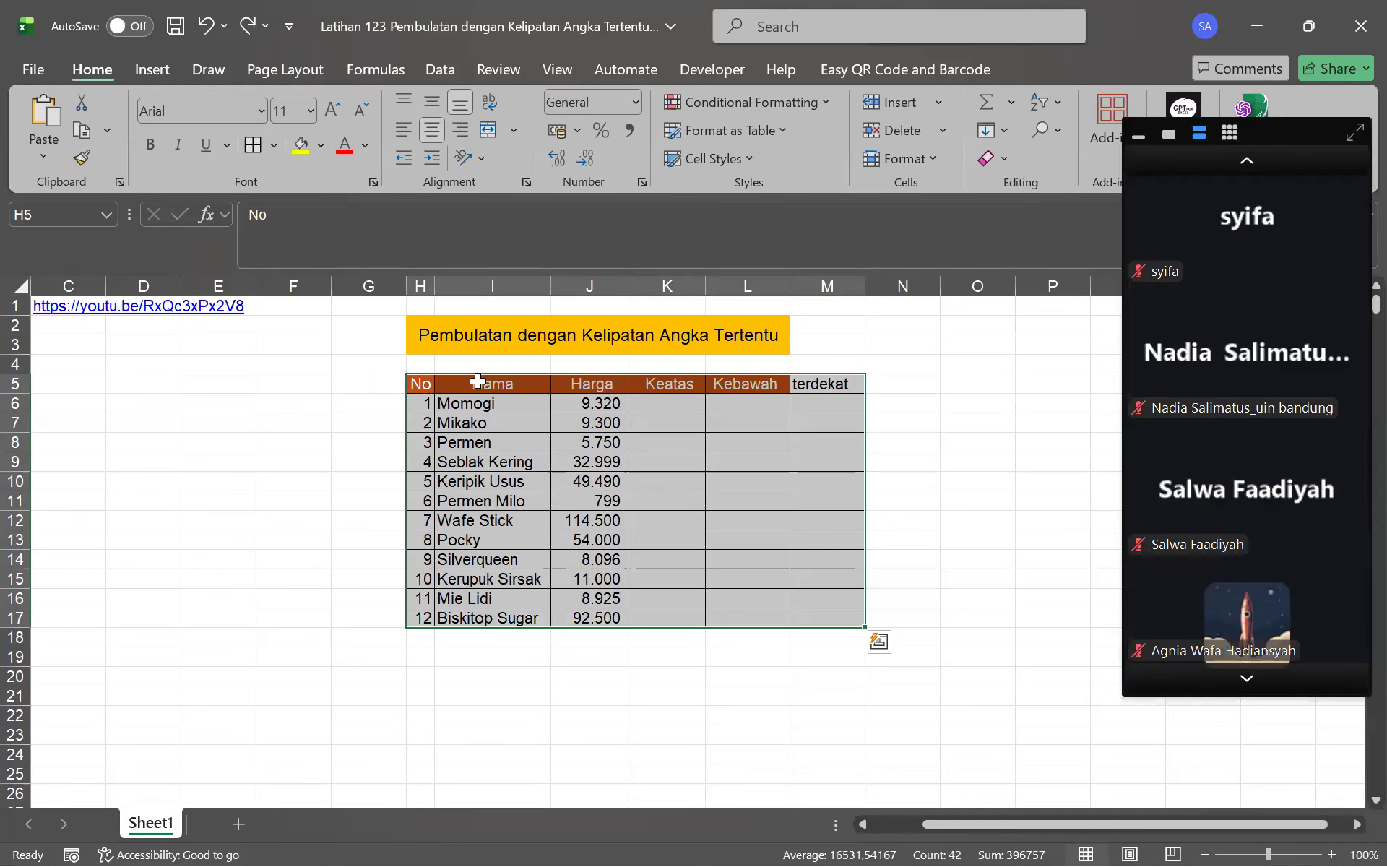
key(ctrl+c)
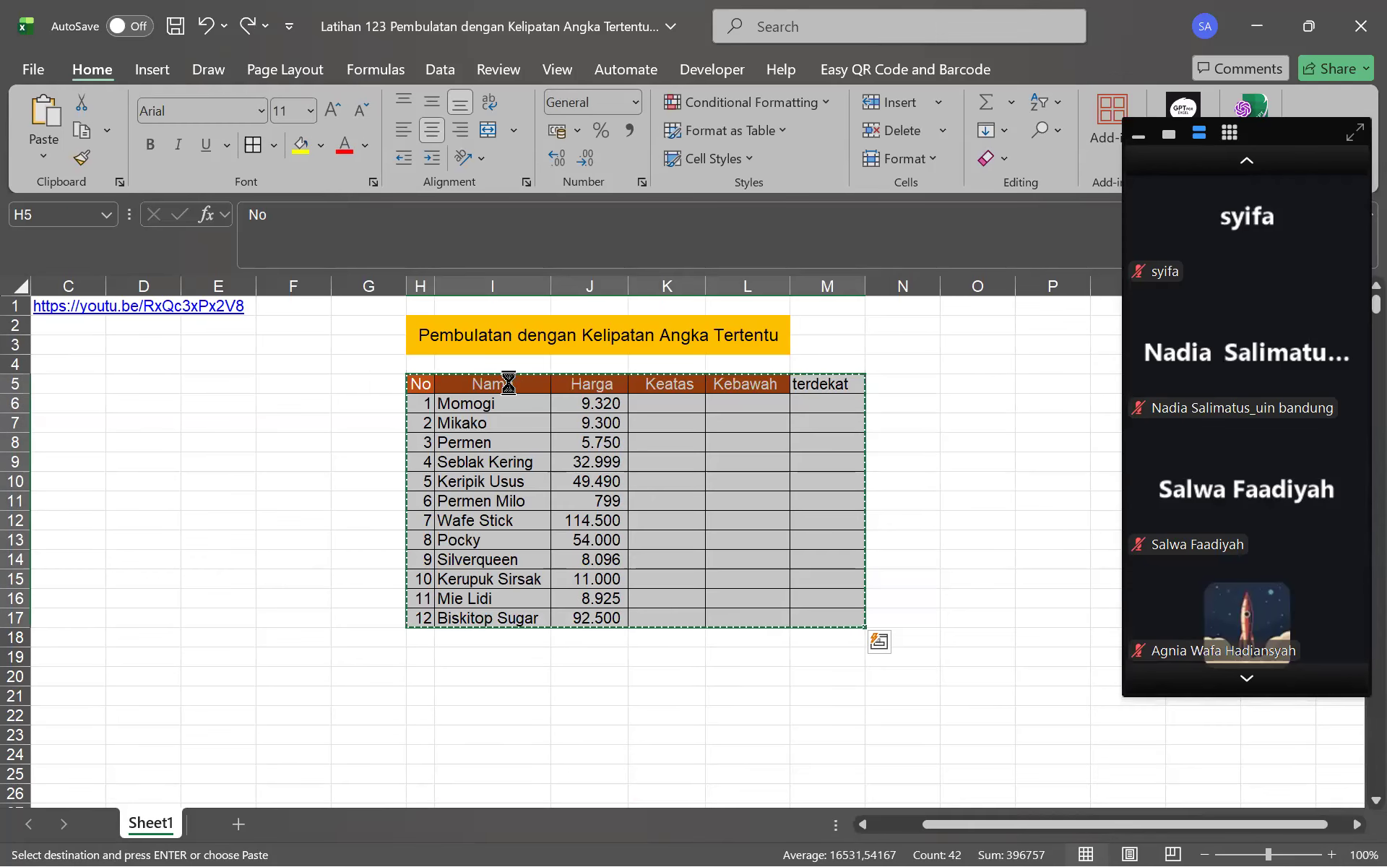
key(ctrl+n)
Paste the table at A1 keeping source column widths, then open Format Cells for C2:C13
key(ctrl+v)
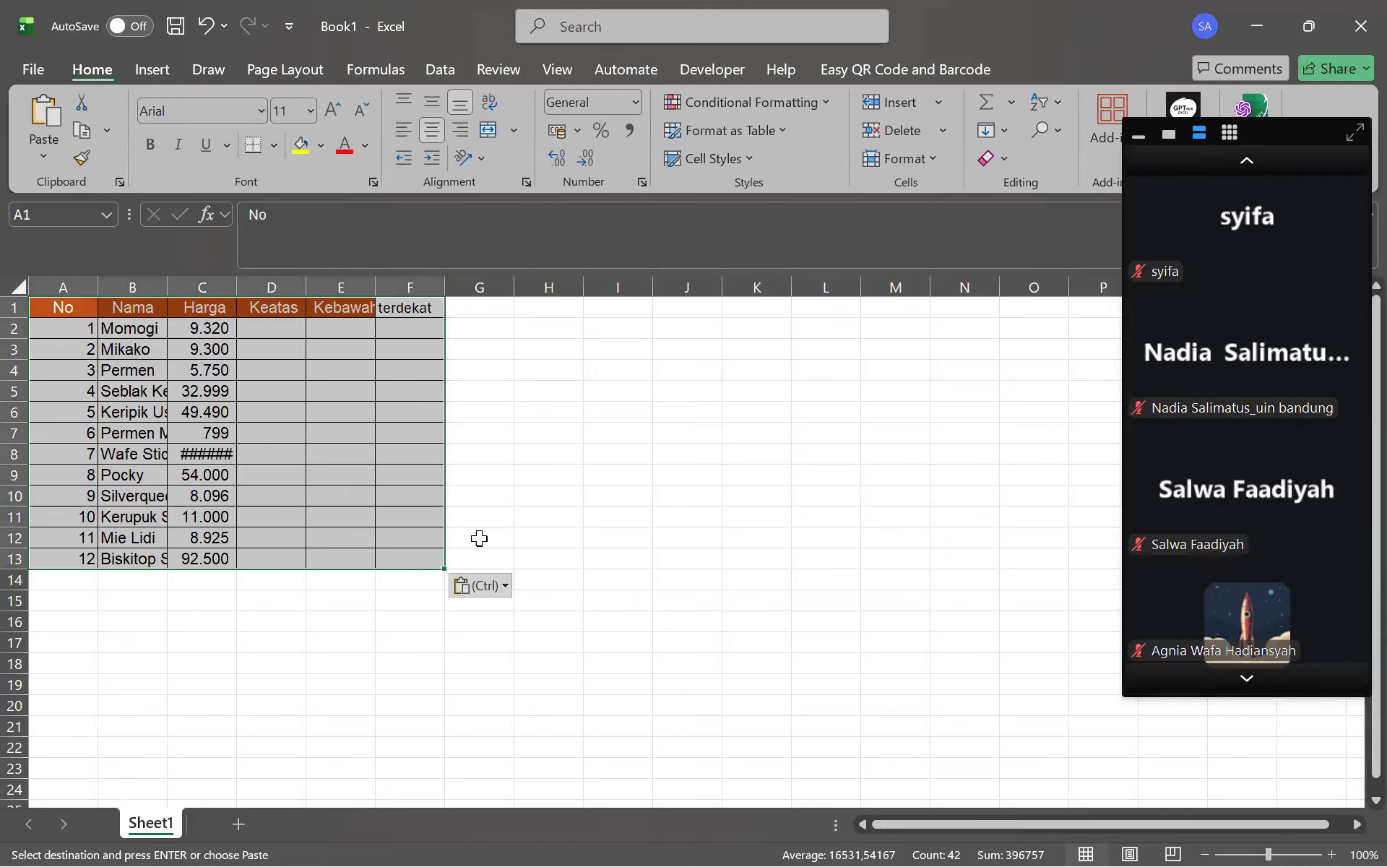
click(508, 585)
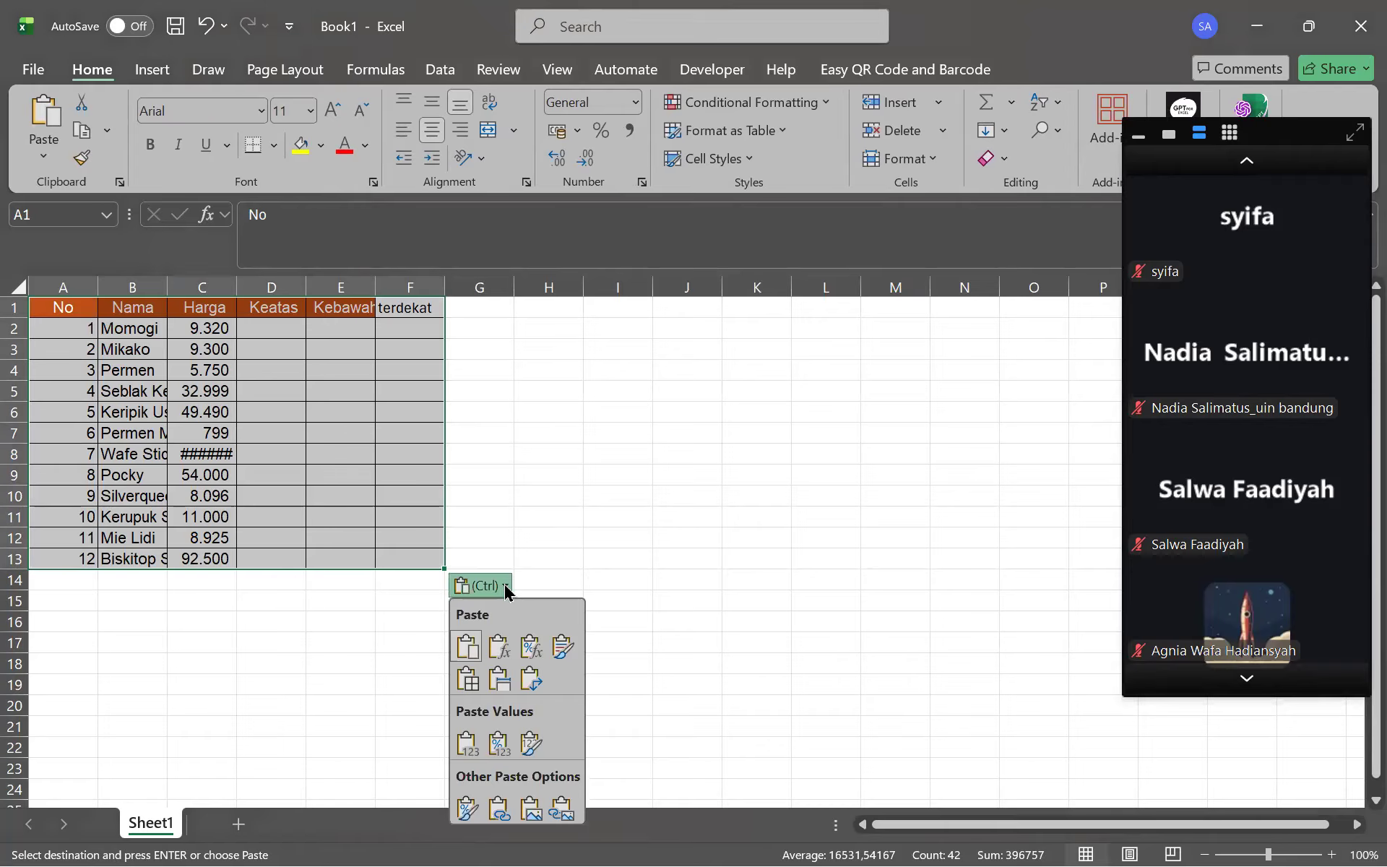
click(499, 677)
drag(232, 329, 236, 565)
key(ctrl+1)
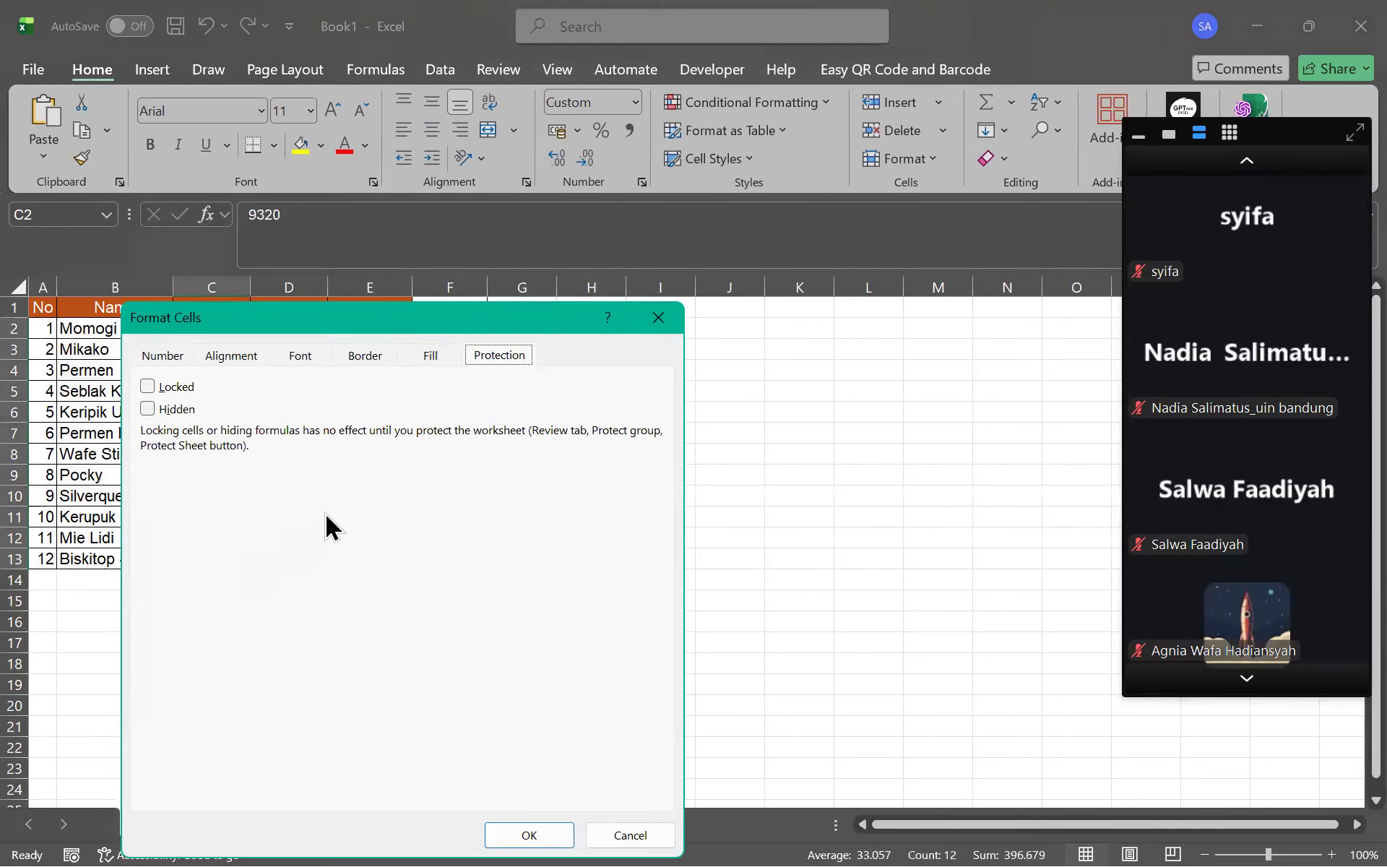
Cancel Format Cells and try replacing '.' with ',' in the prices; no matches are found
click(622, 828)
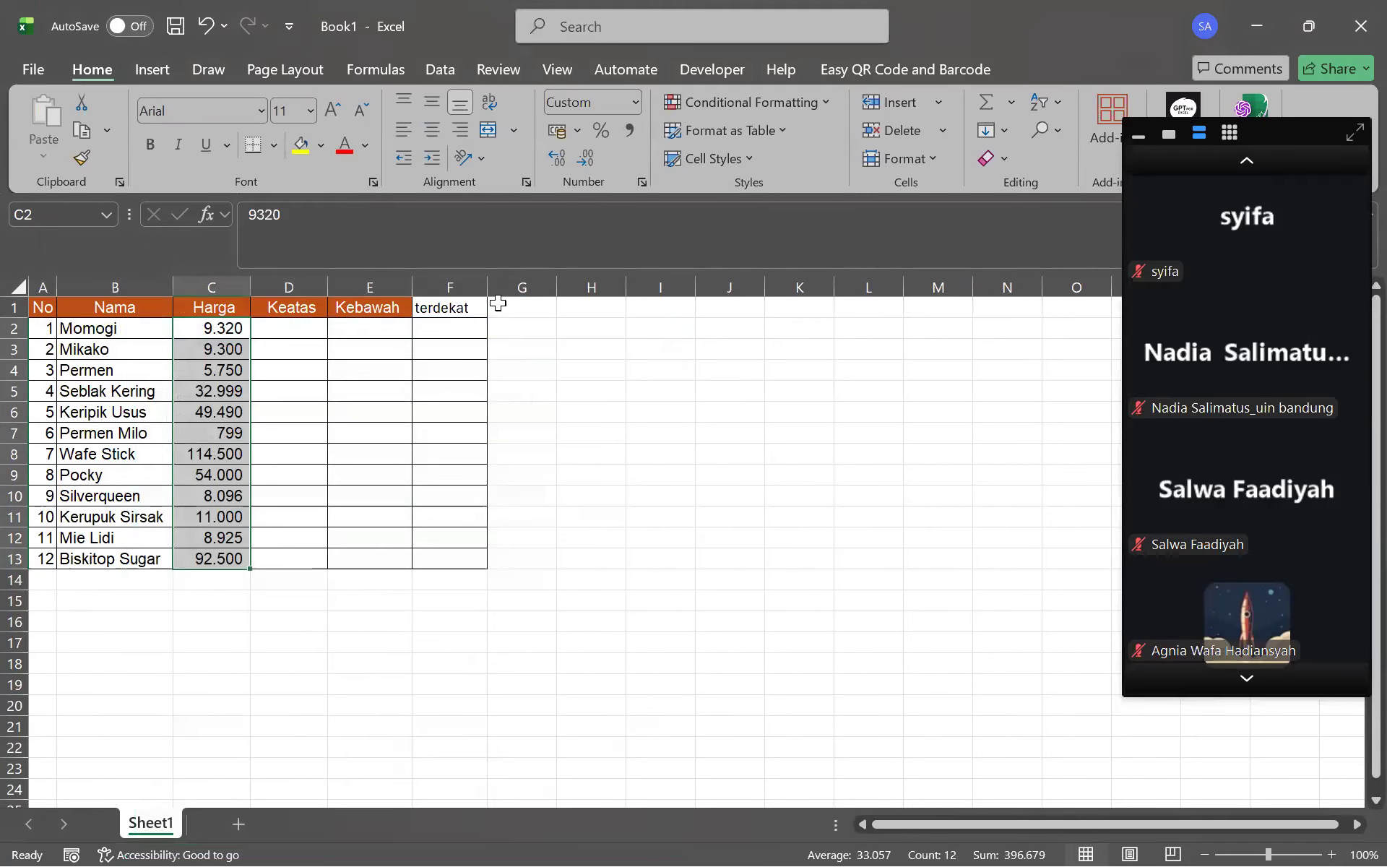
key(ctrl+h)
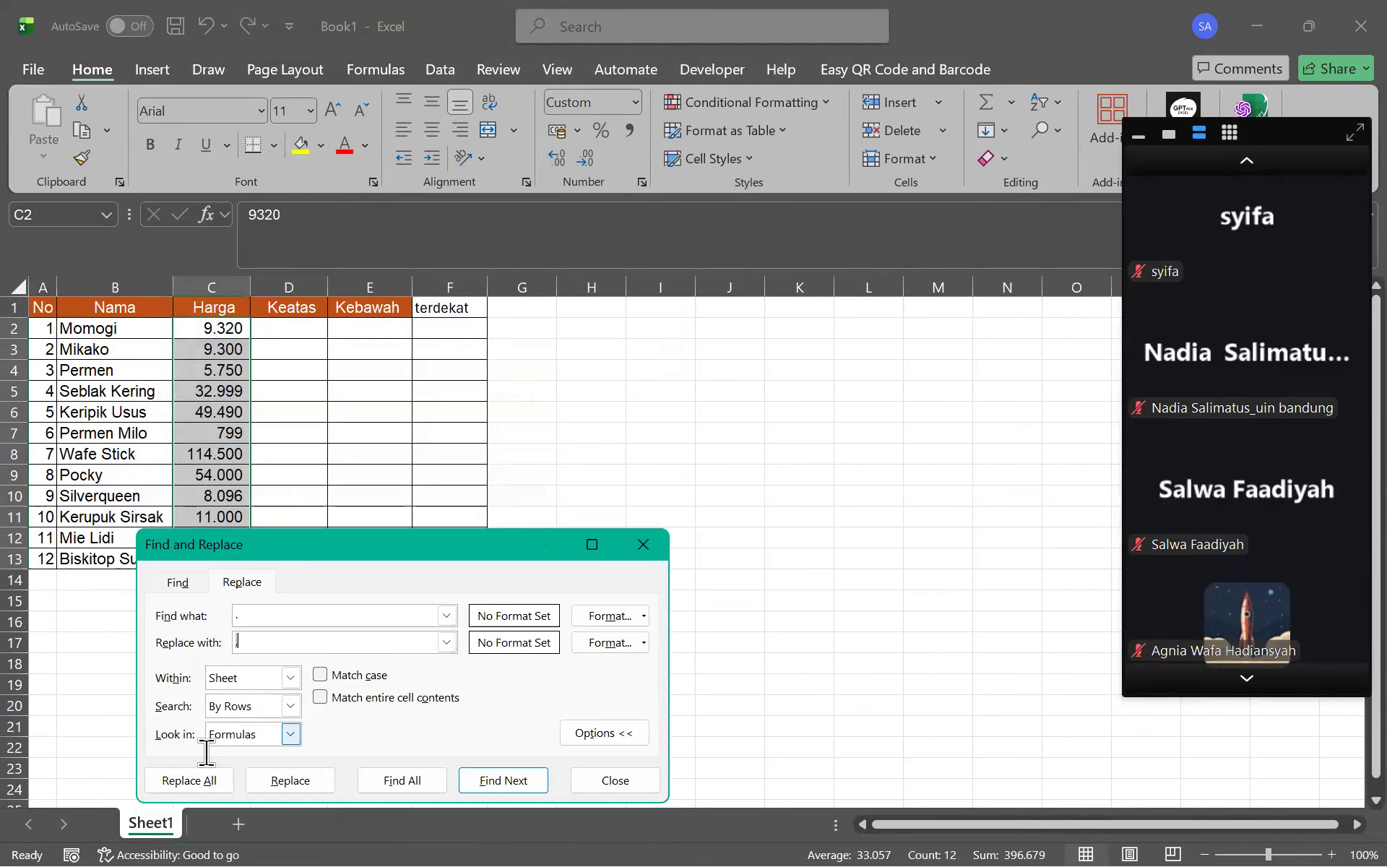
click(198, 774)
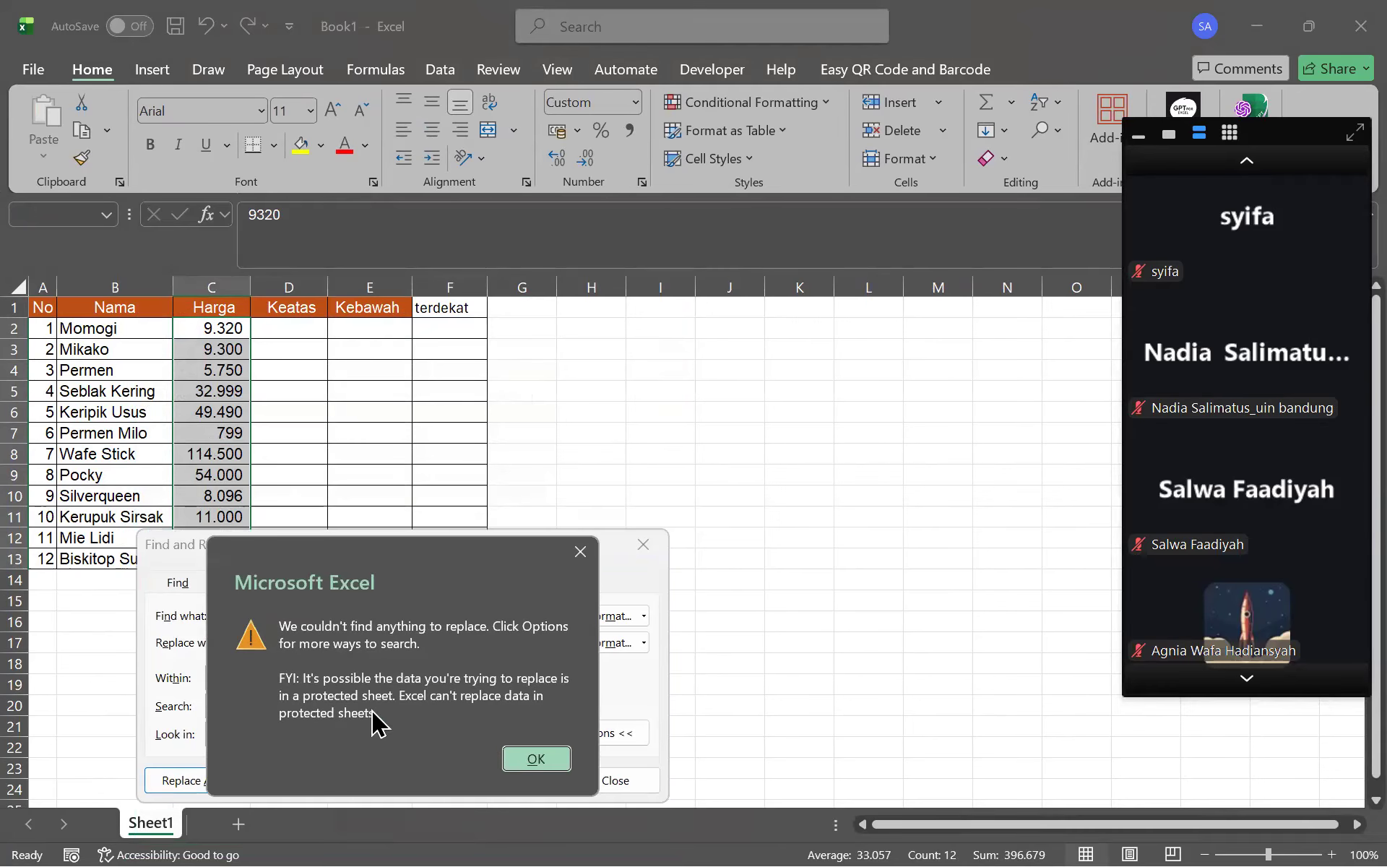
click(557, 759)
click(331, 779)
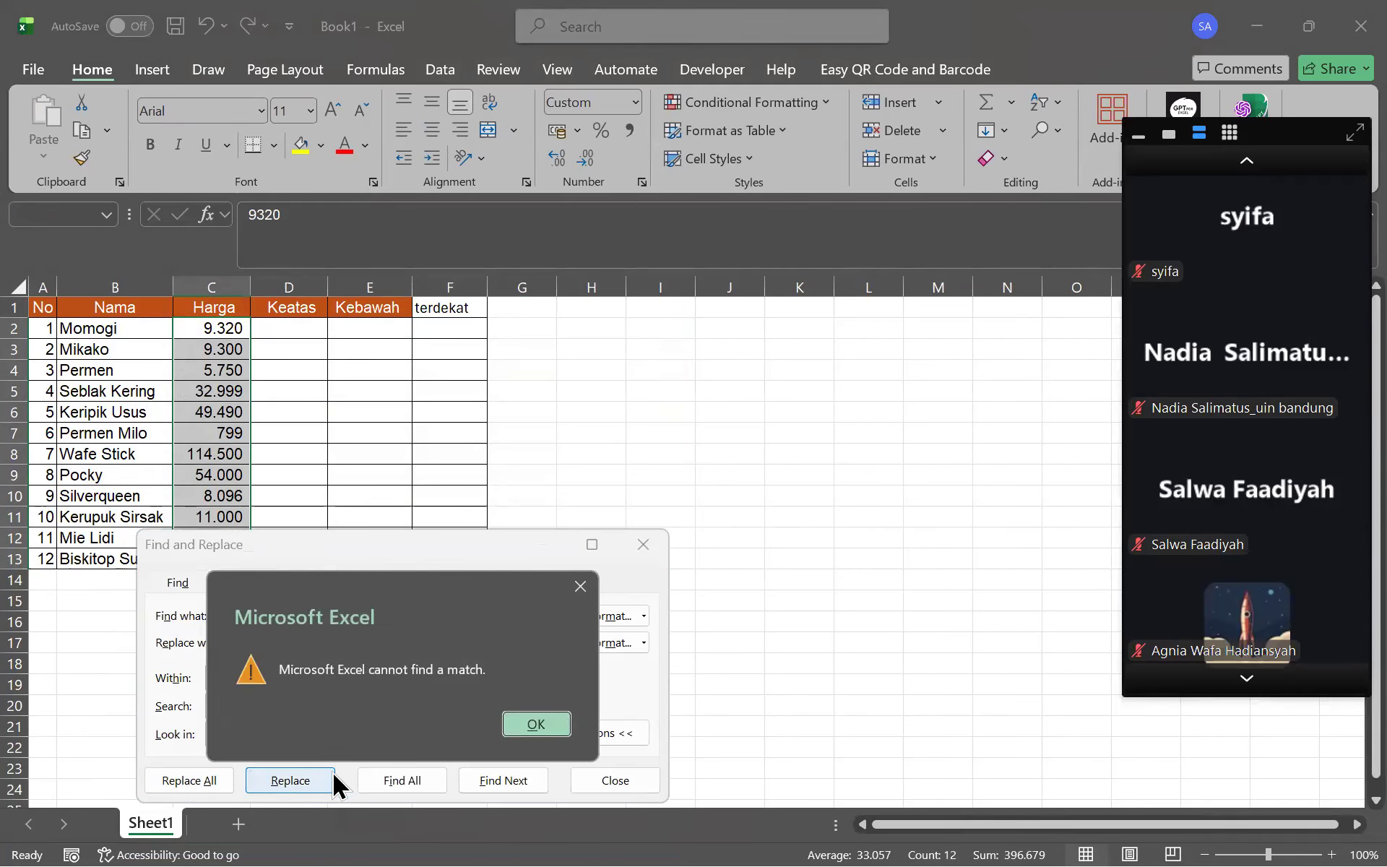
click(534, 725)
click(643, 544)
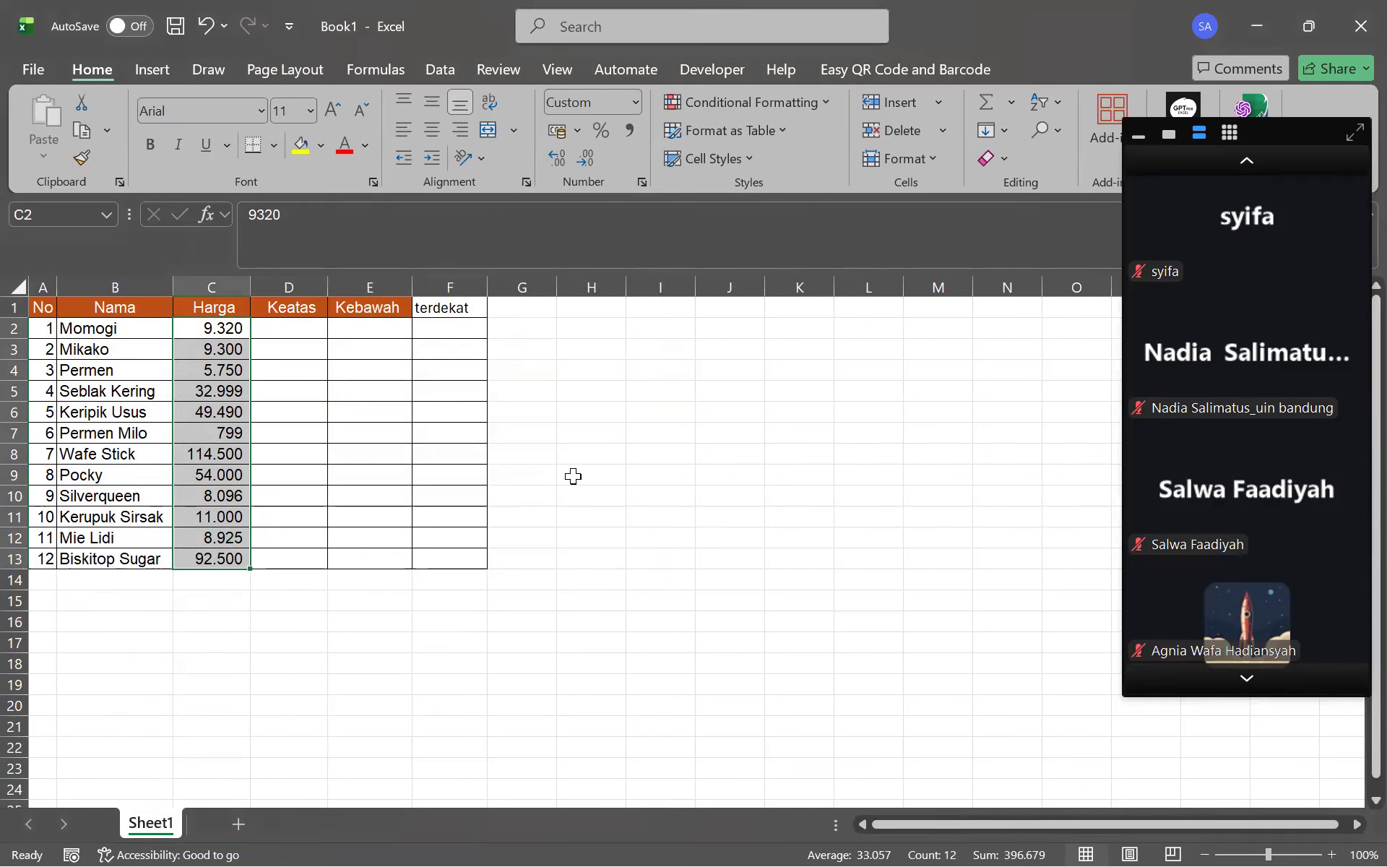
click(573, 476)
click(217, 328)
Clear the Harga prices in C3:C13 below Momogi
drag(216, 349, 205, 570)
key(Delete)
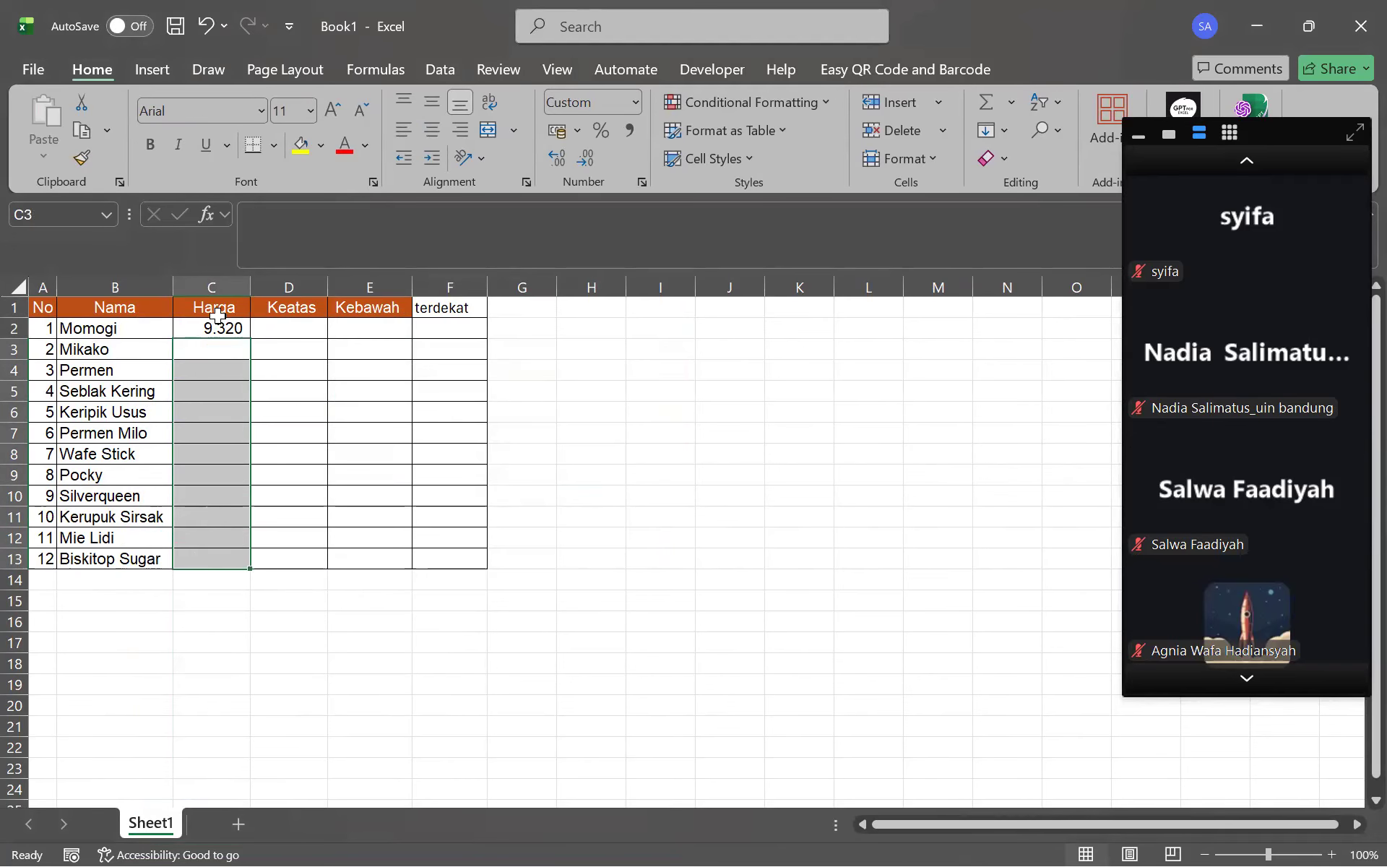
click(218, 315)
click(223, 326)
Change Momogi's price in C2 from 9320 to 93,2
click(292, 235)
key(BackSpace)
key(BackSpace)
key(BackSpace)
text(3,2)
key(BackSpace)
key(BackSpace)
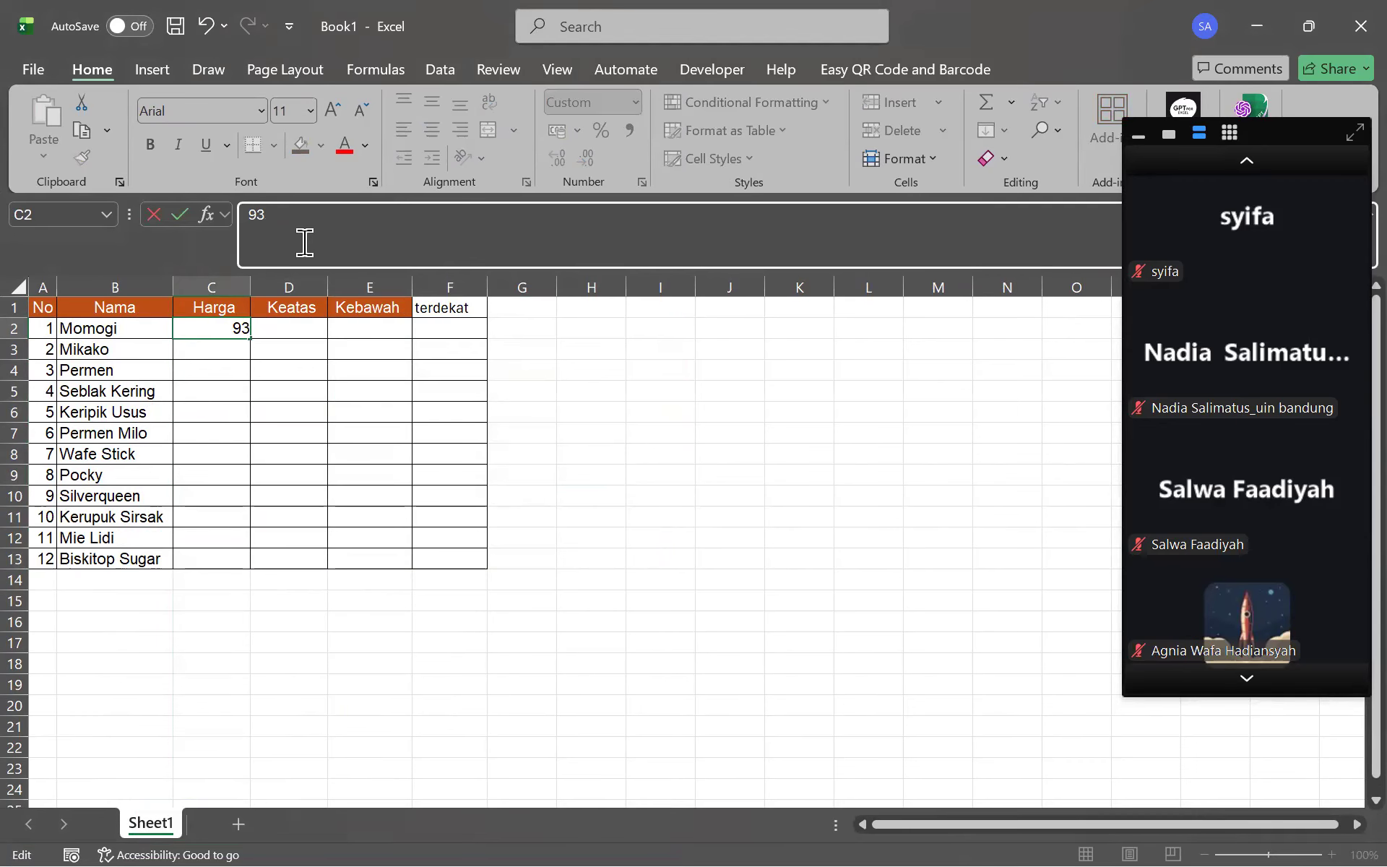
key(Return)
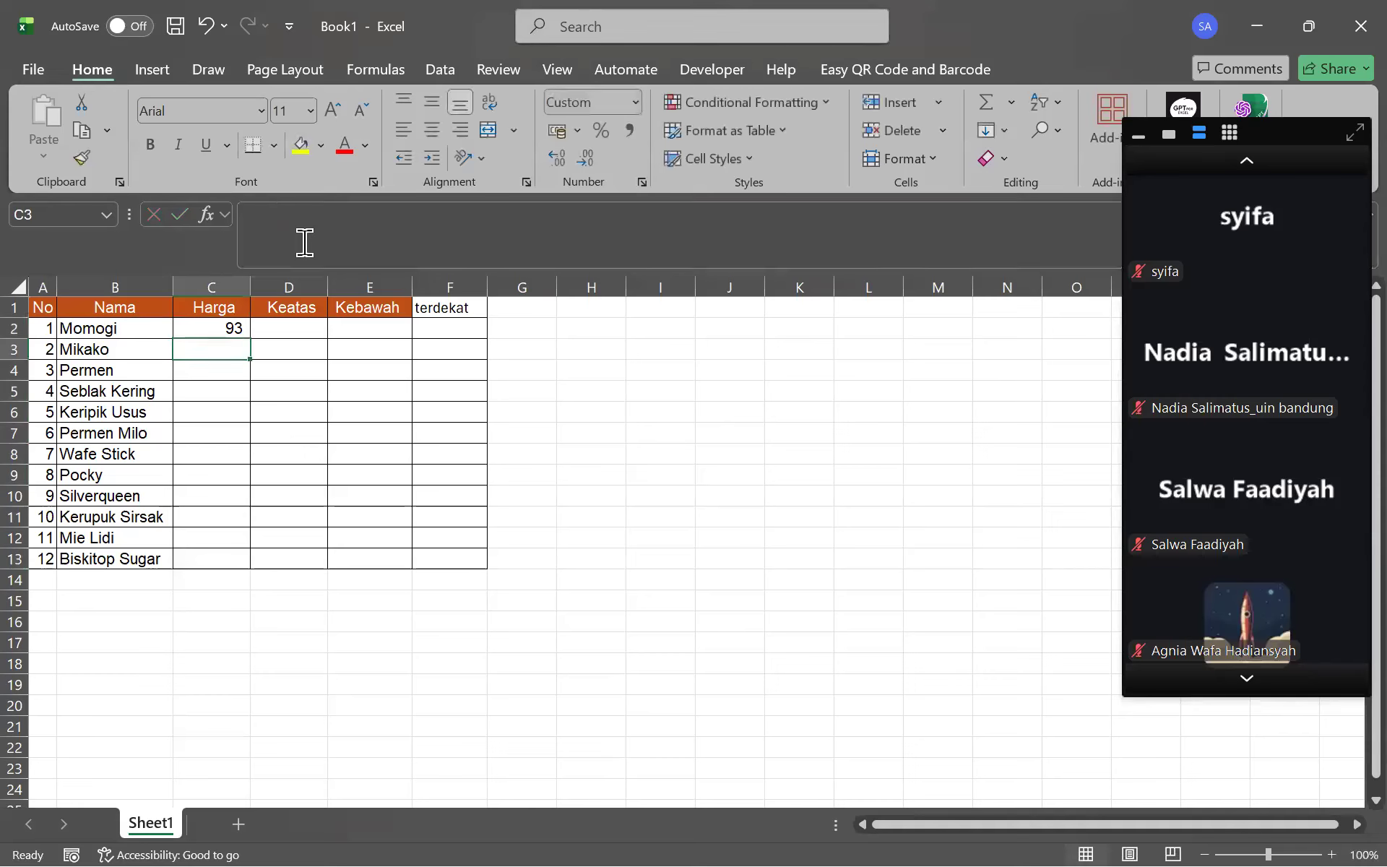
key(ctrl+z)
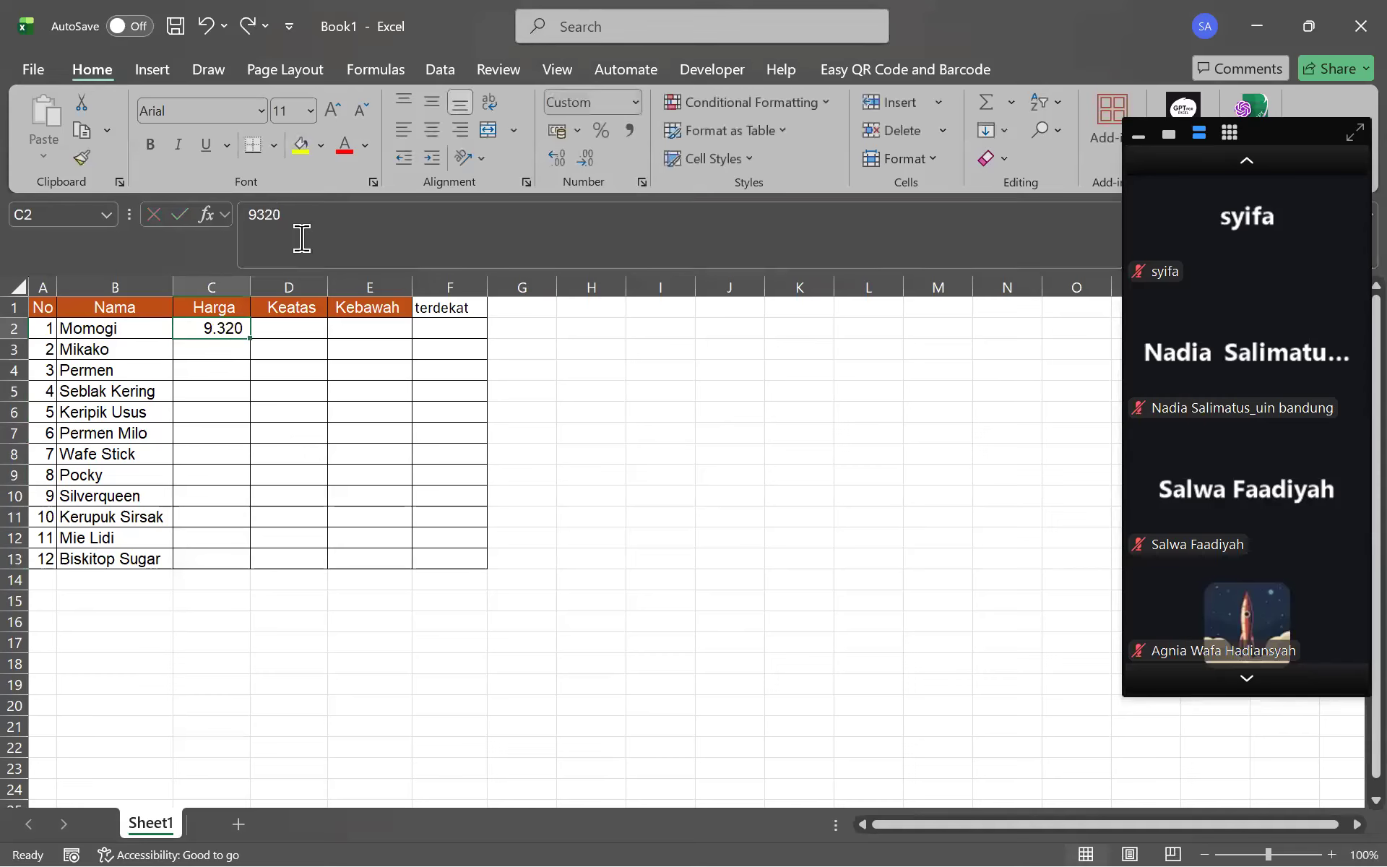
click(302, 239)
key(BackSpace)
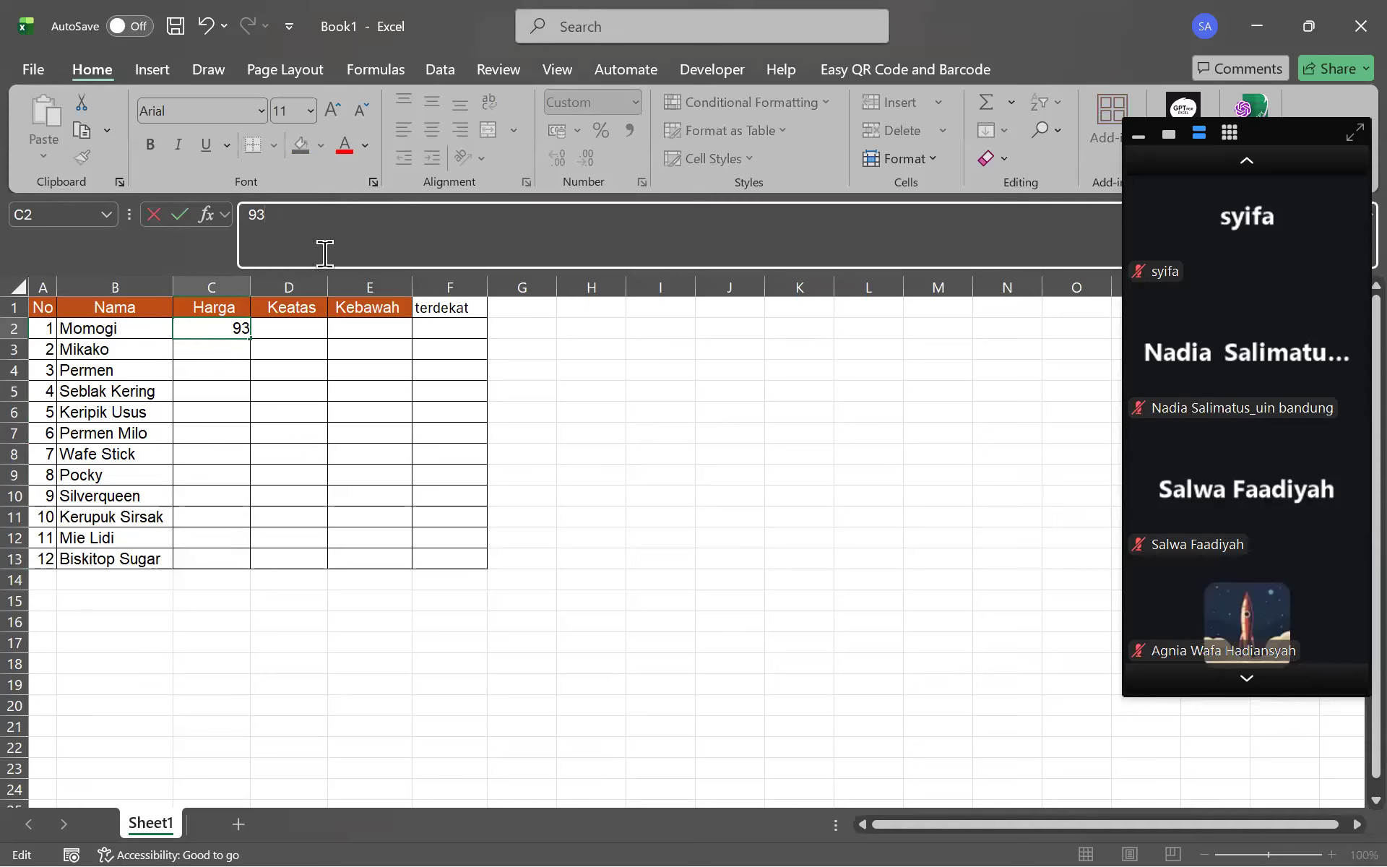
key(BackSpace)
text(00)
key(Return)
Increase C2's decimals twice so Momogi's price displays as 93,200
click(221, 327)
click(560, 159)
click(559, 159)
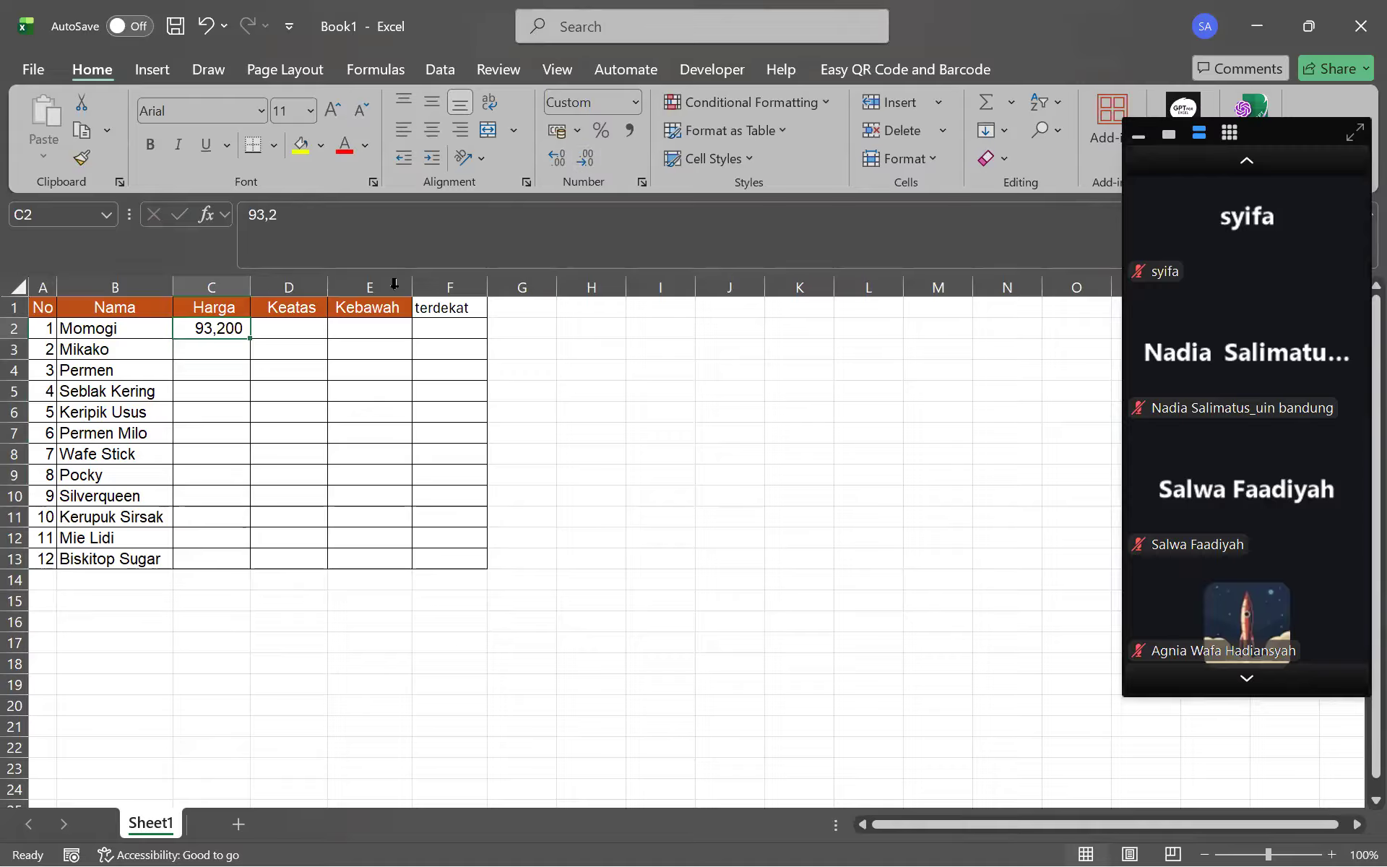
click(359, 325)
click(288, 320)
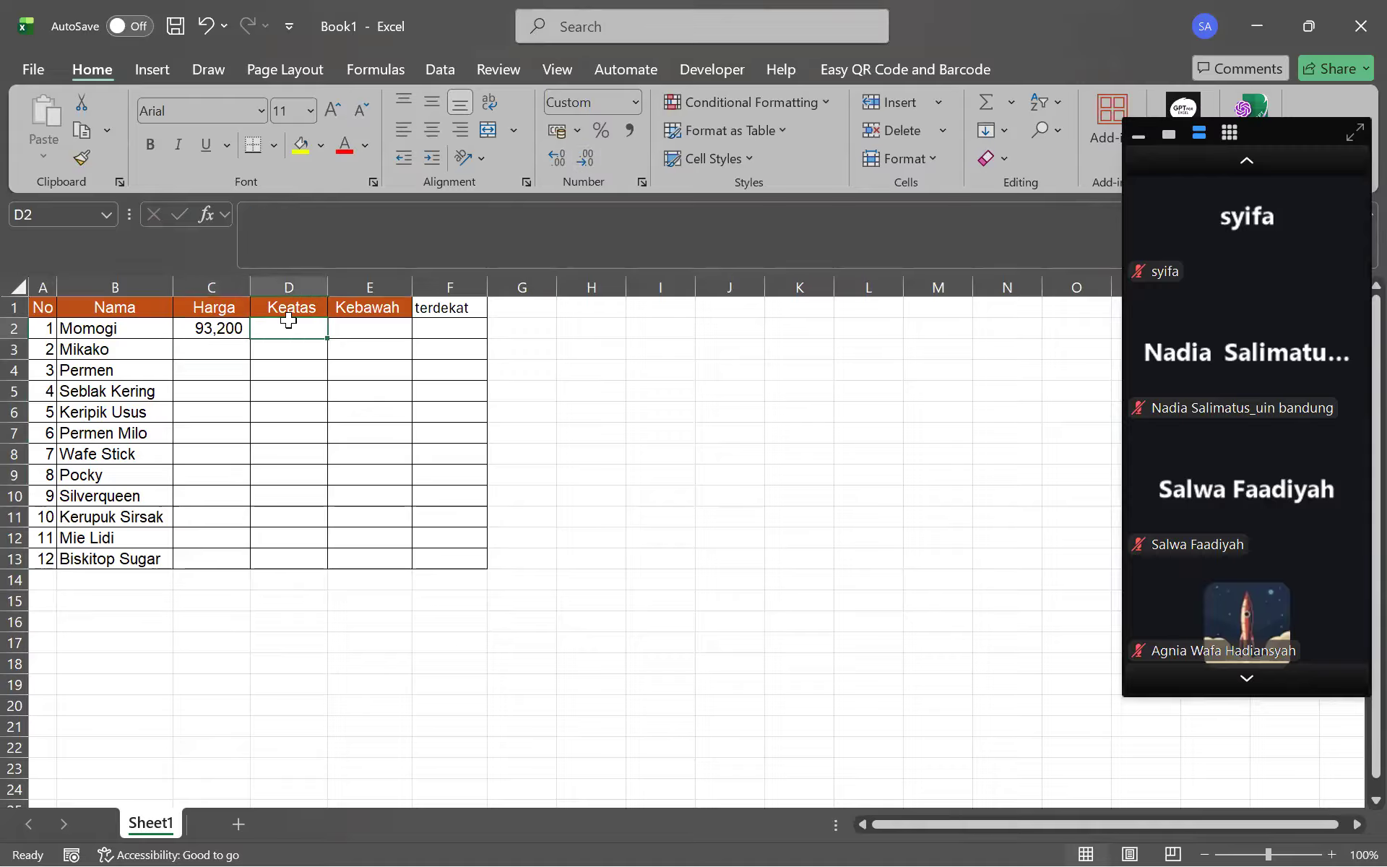
Enter =ROUNDUP(C2;0) in Momogi's Keatas cell D2
click(353, 213)
text(=r)
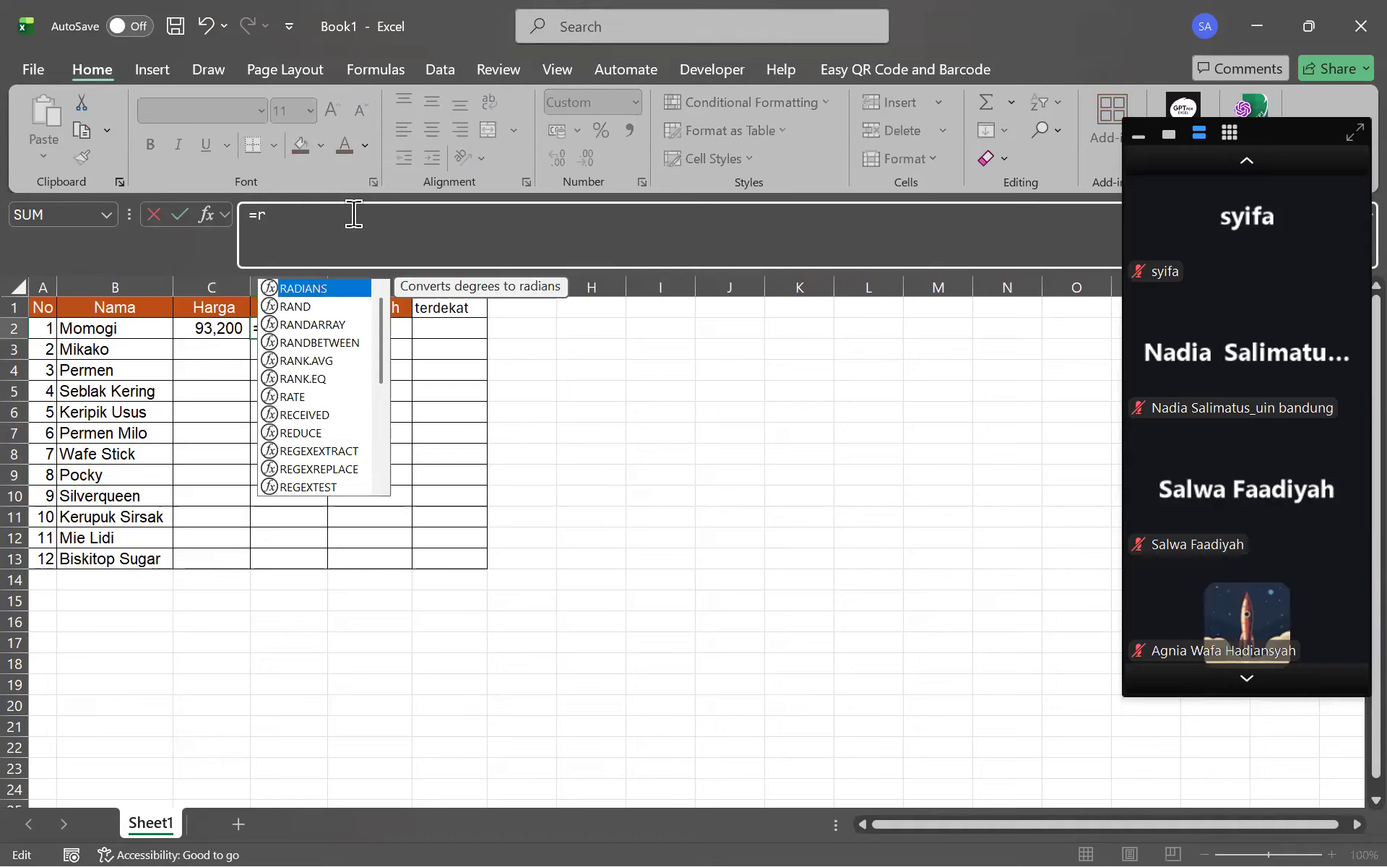
text(oundu)
key(Tab)
click(202, 325)
text(;0))
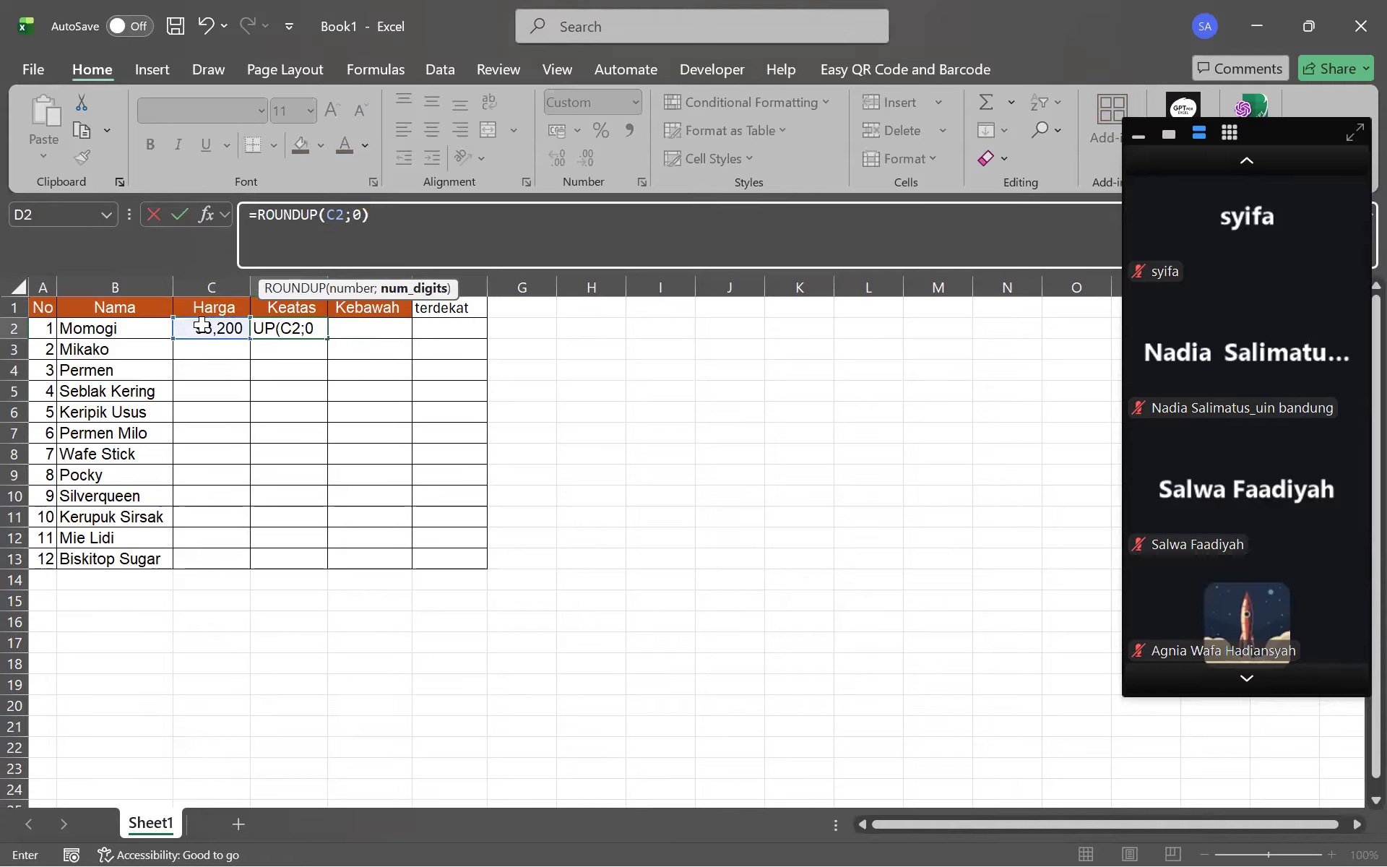
key(Return)
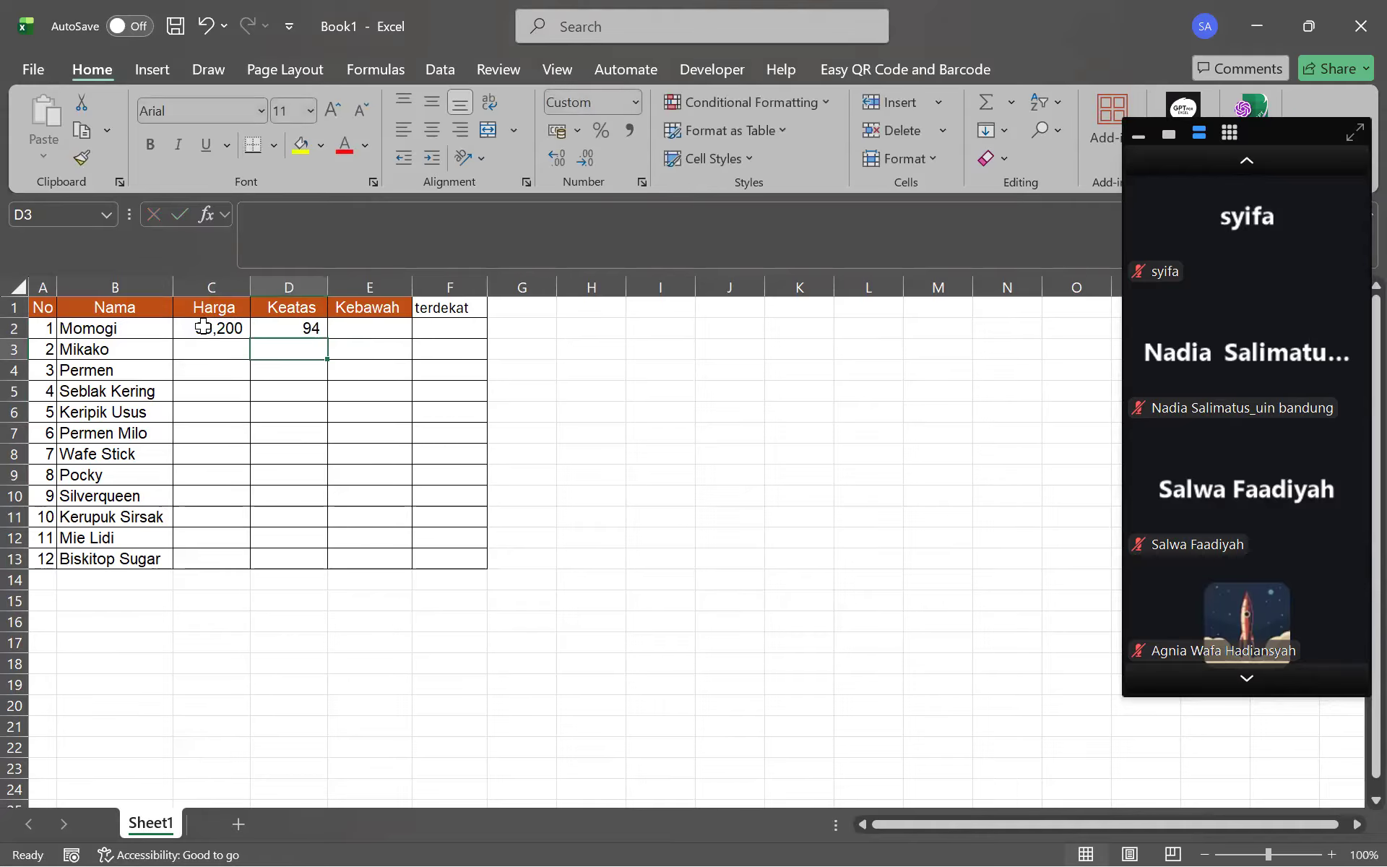
Add a decimal place so D2 shows 94,000, then check the formula and price
click(291, 323)
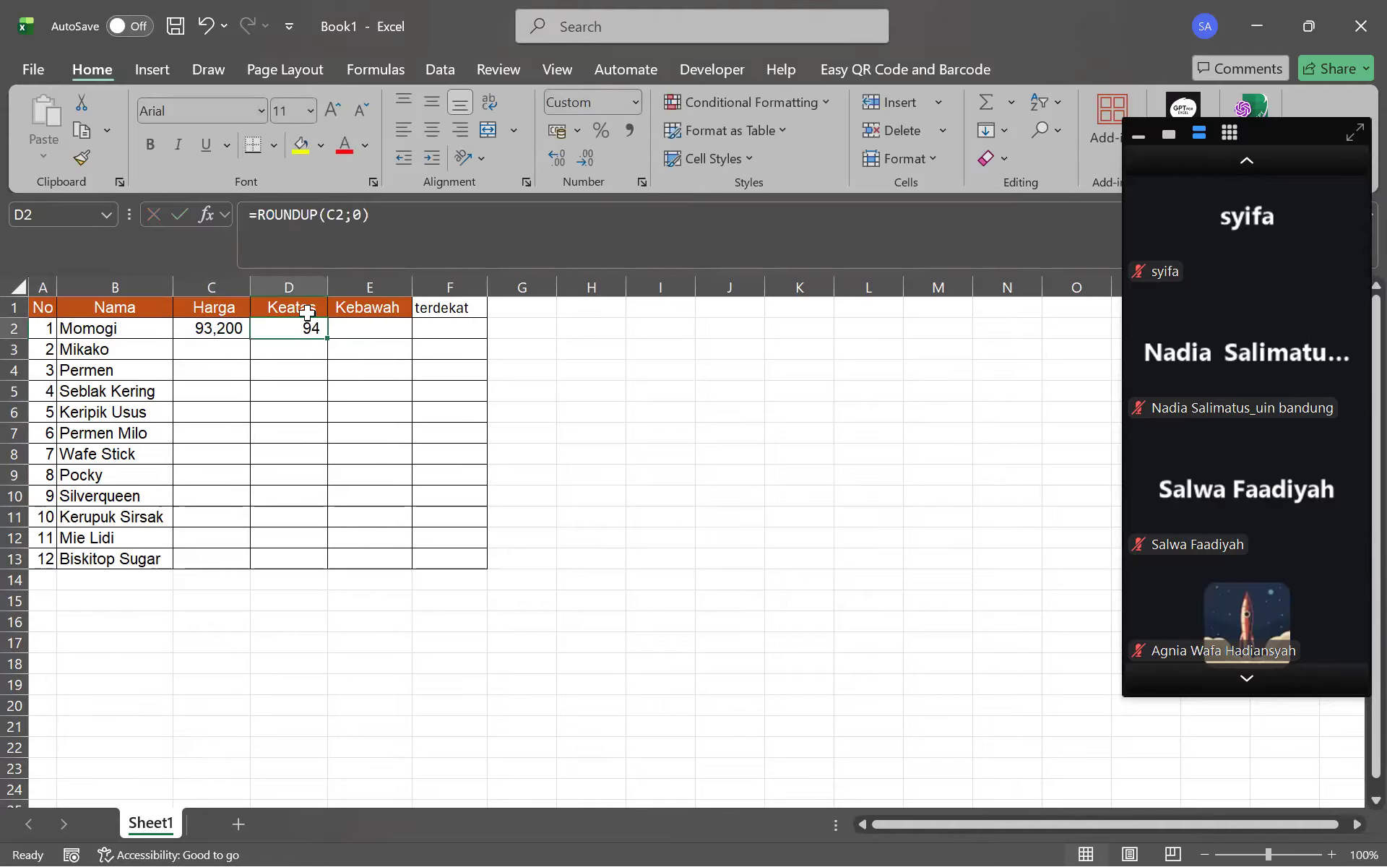
click(560, 166)
click(527, 430)
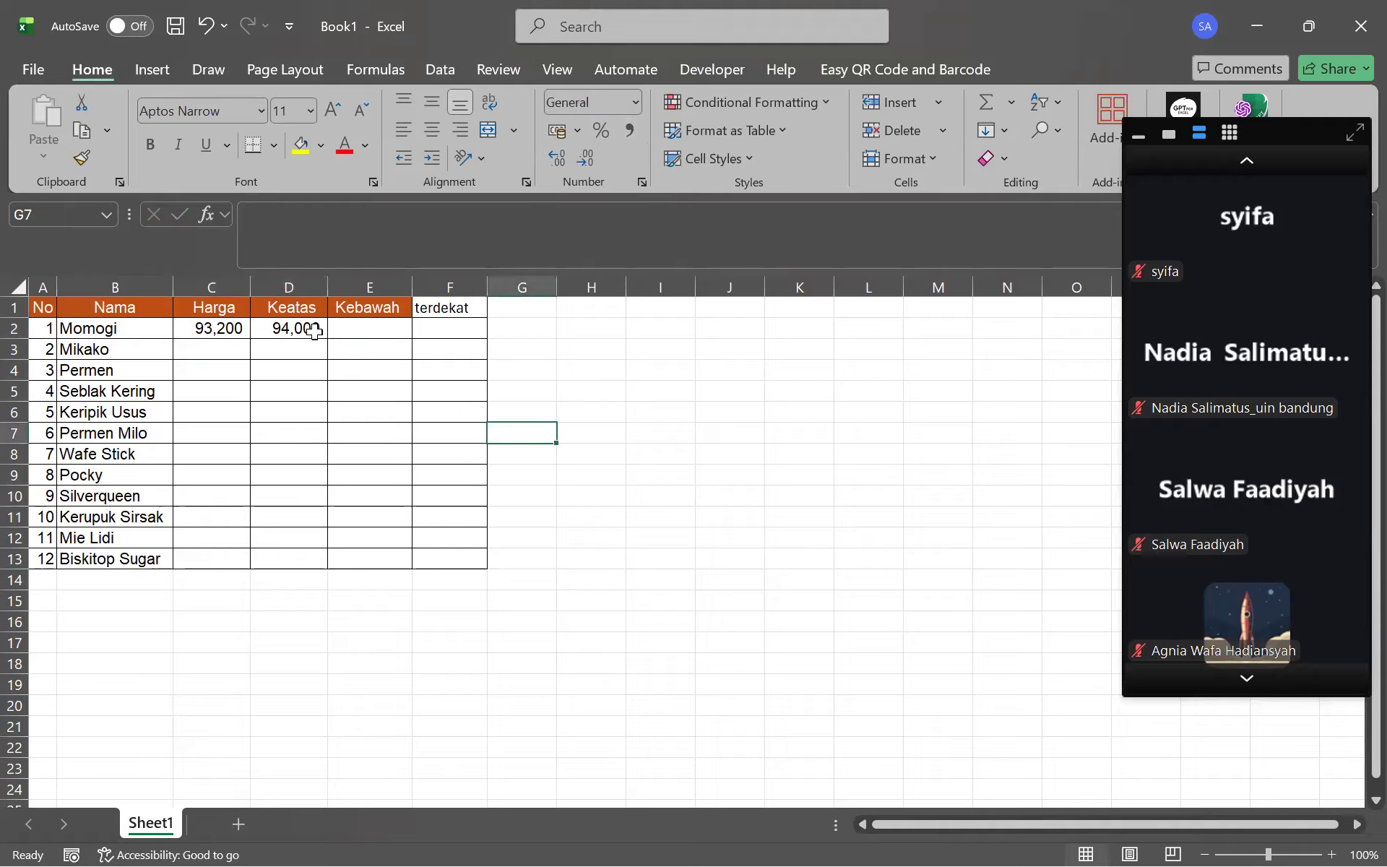
click(268, 333)
click(195, 324)
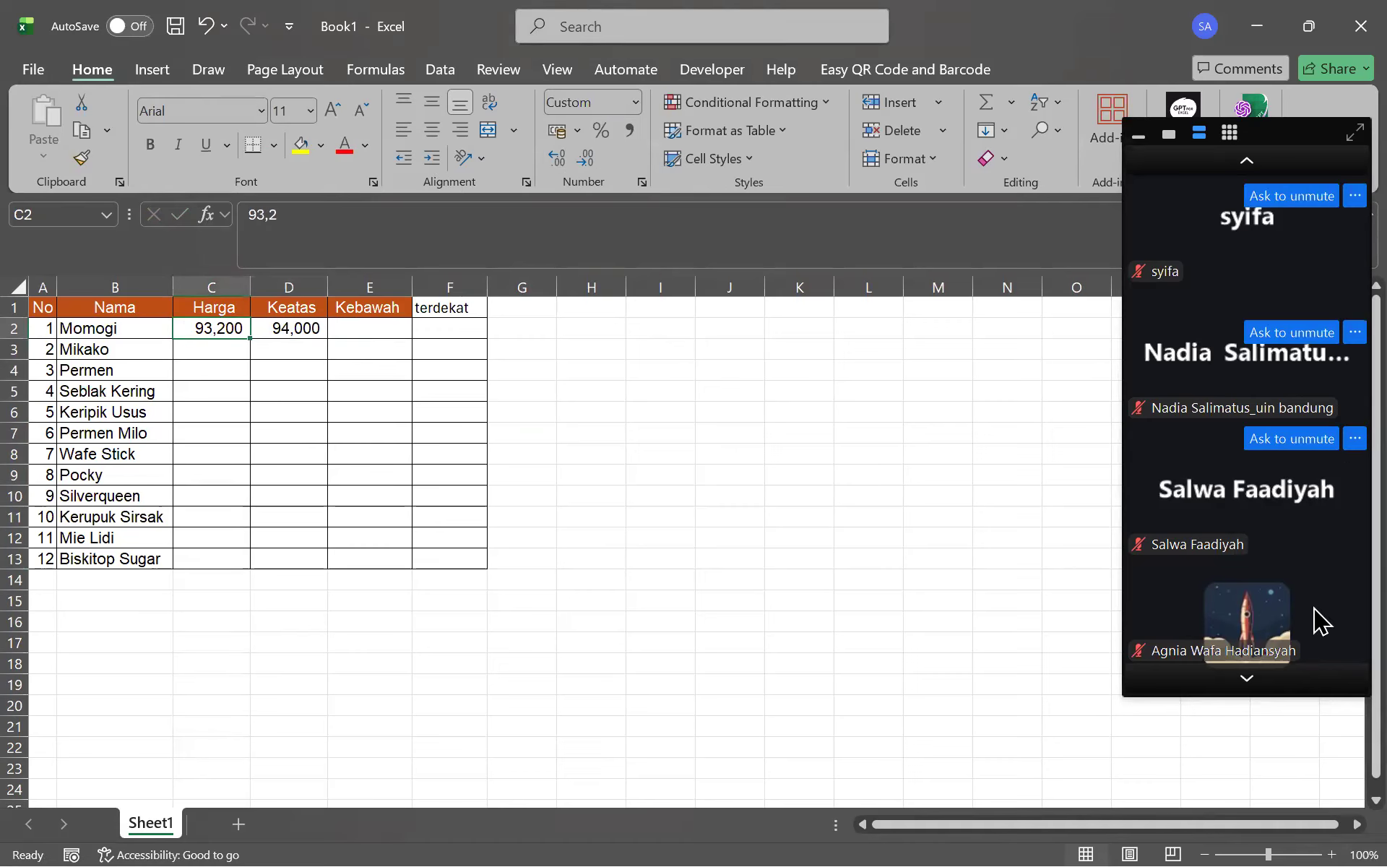
click(1271, 683)
click(1252, 166)
click(1251, 160)
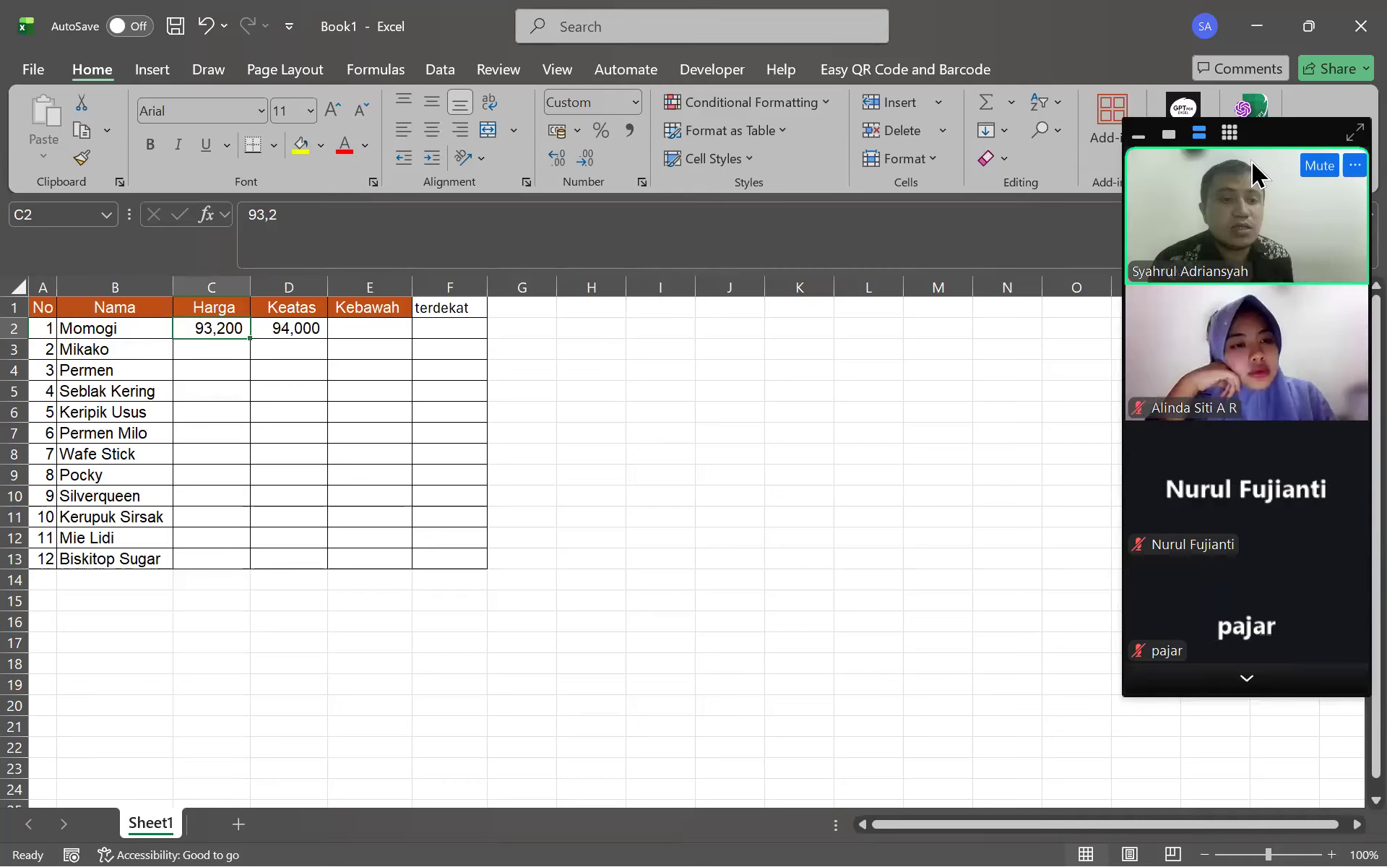
click(368, 326)
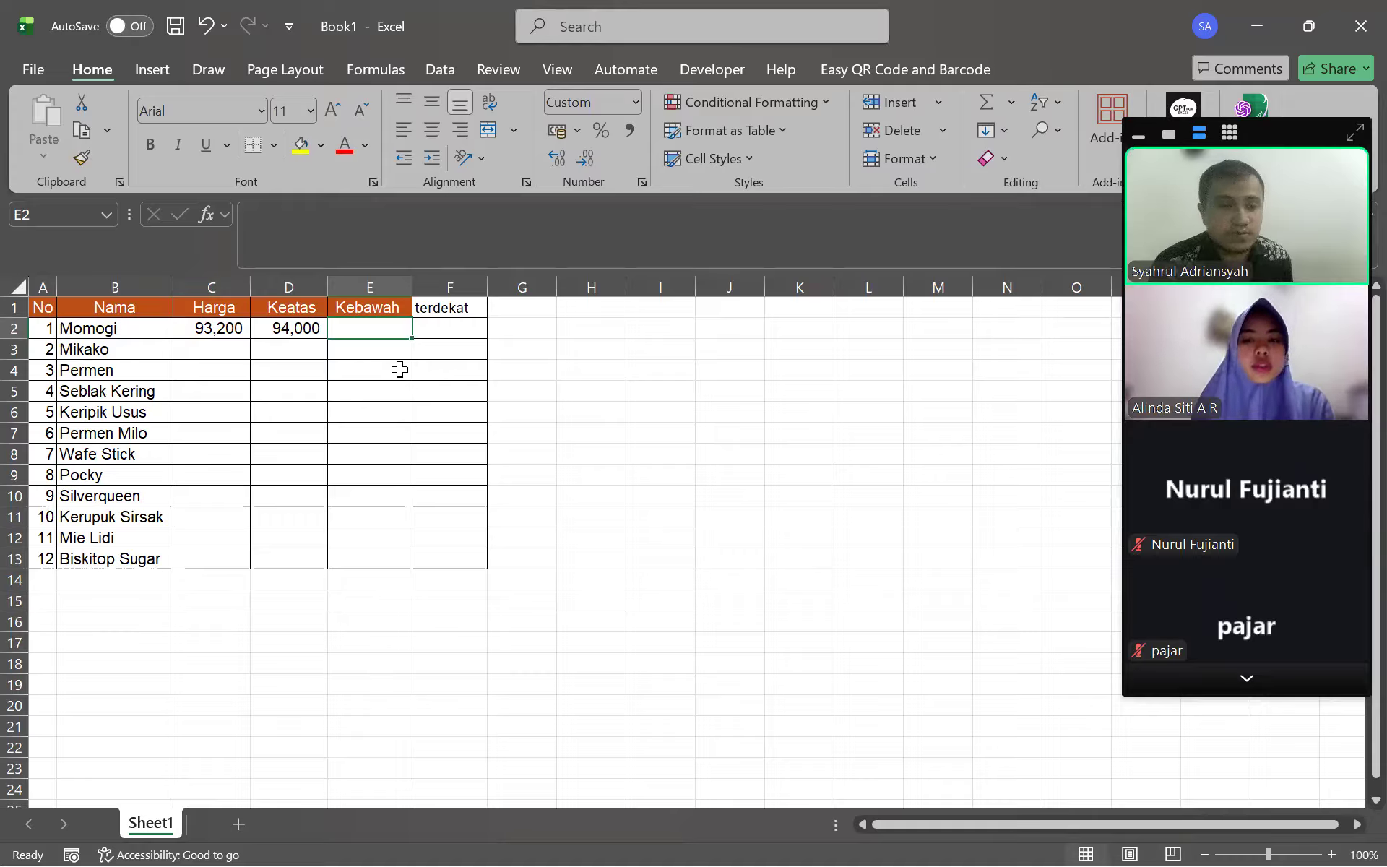
Enter =ROUNDDOWN(C2;0) in Momogi's Kebawah cell E2
click(512, 250)
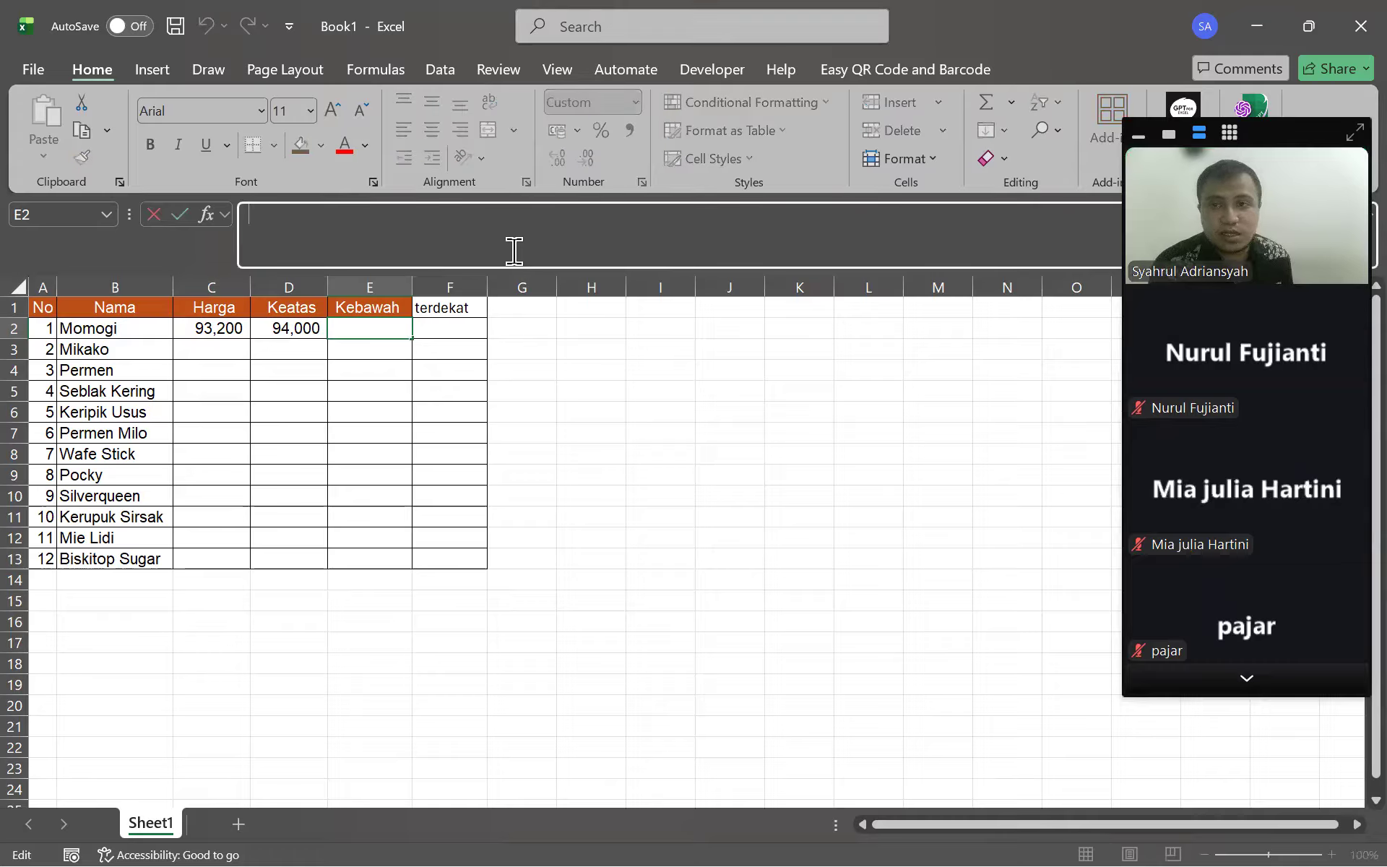
text(=)
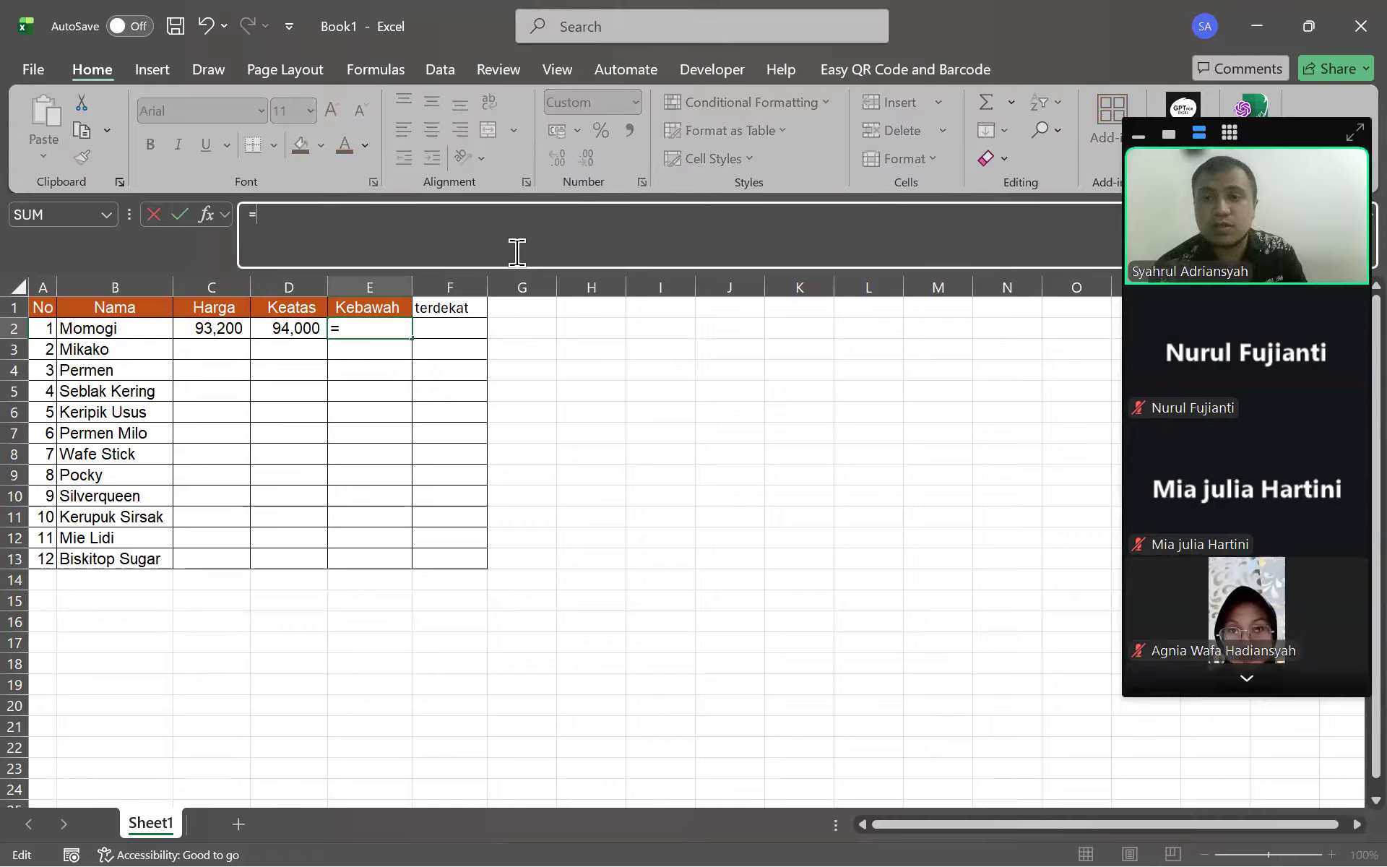
text(roun)
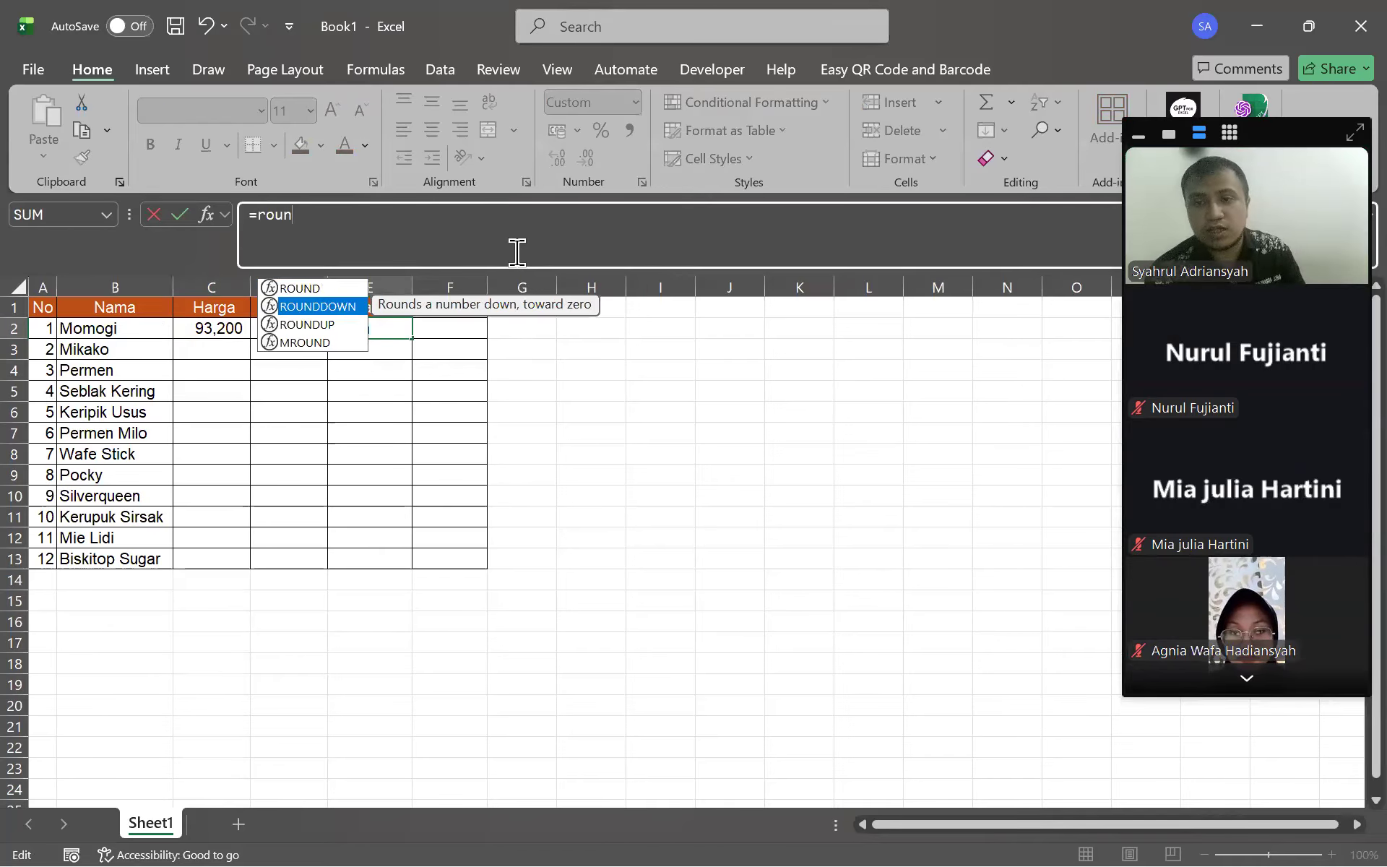
key(Tab)
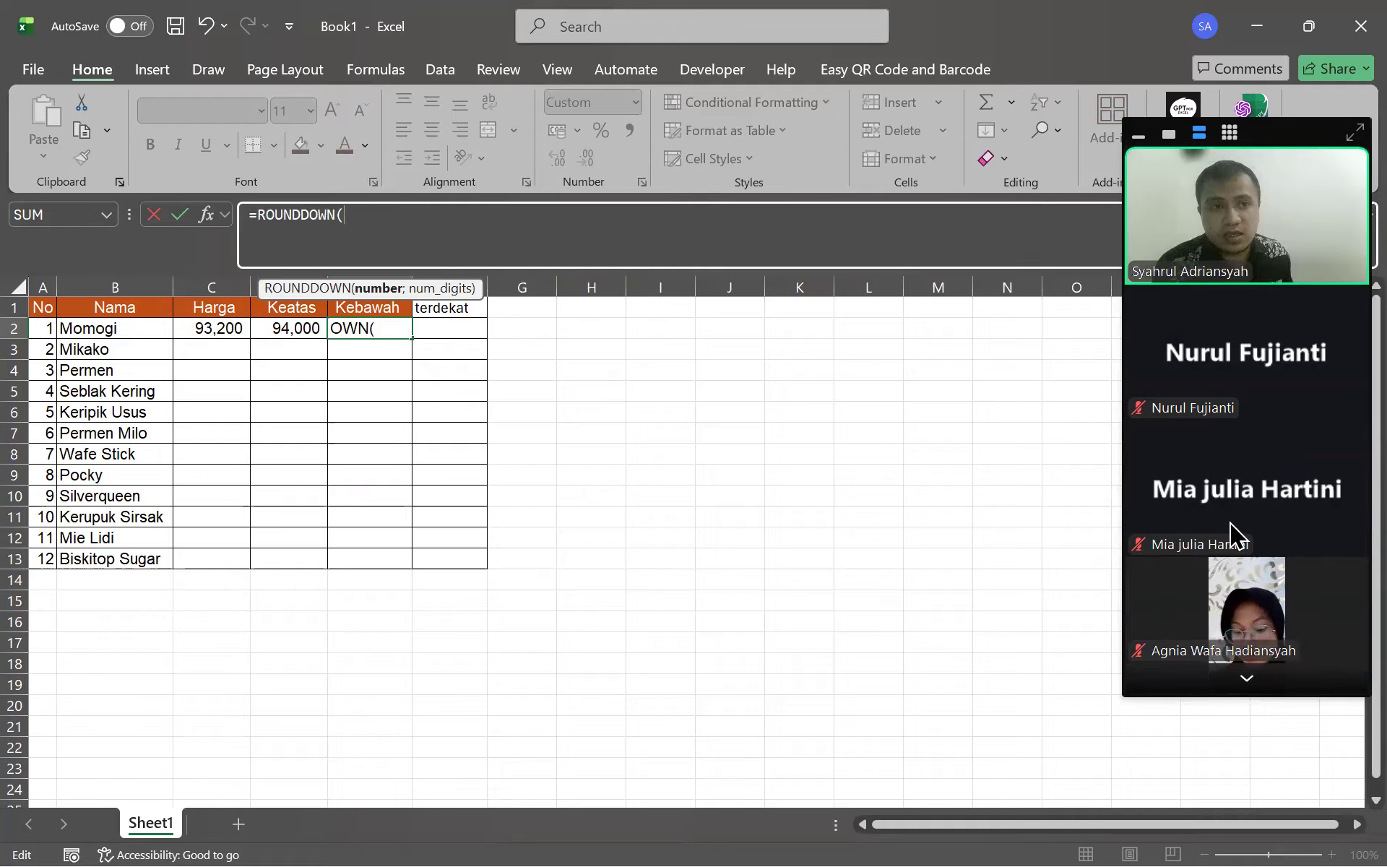
click(1229, 683)
click(1228, 684)
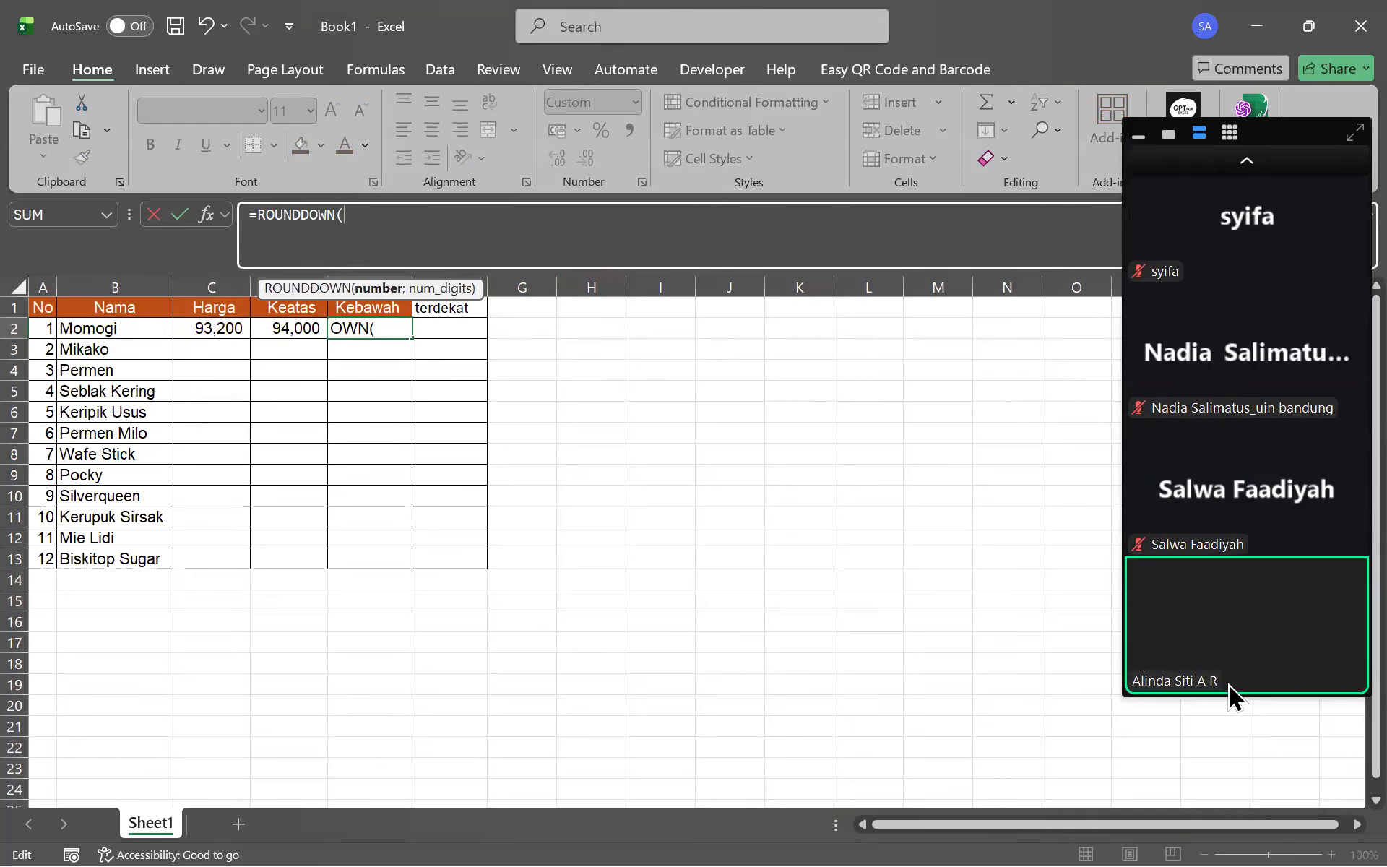
click(197, 325)
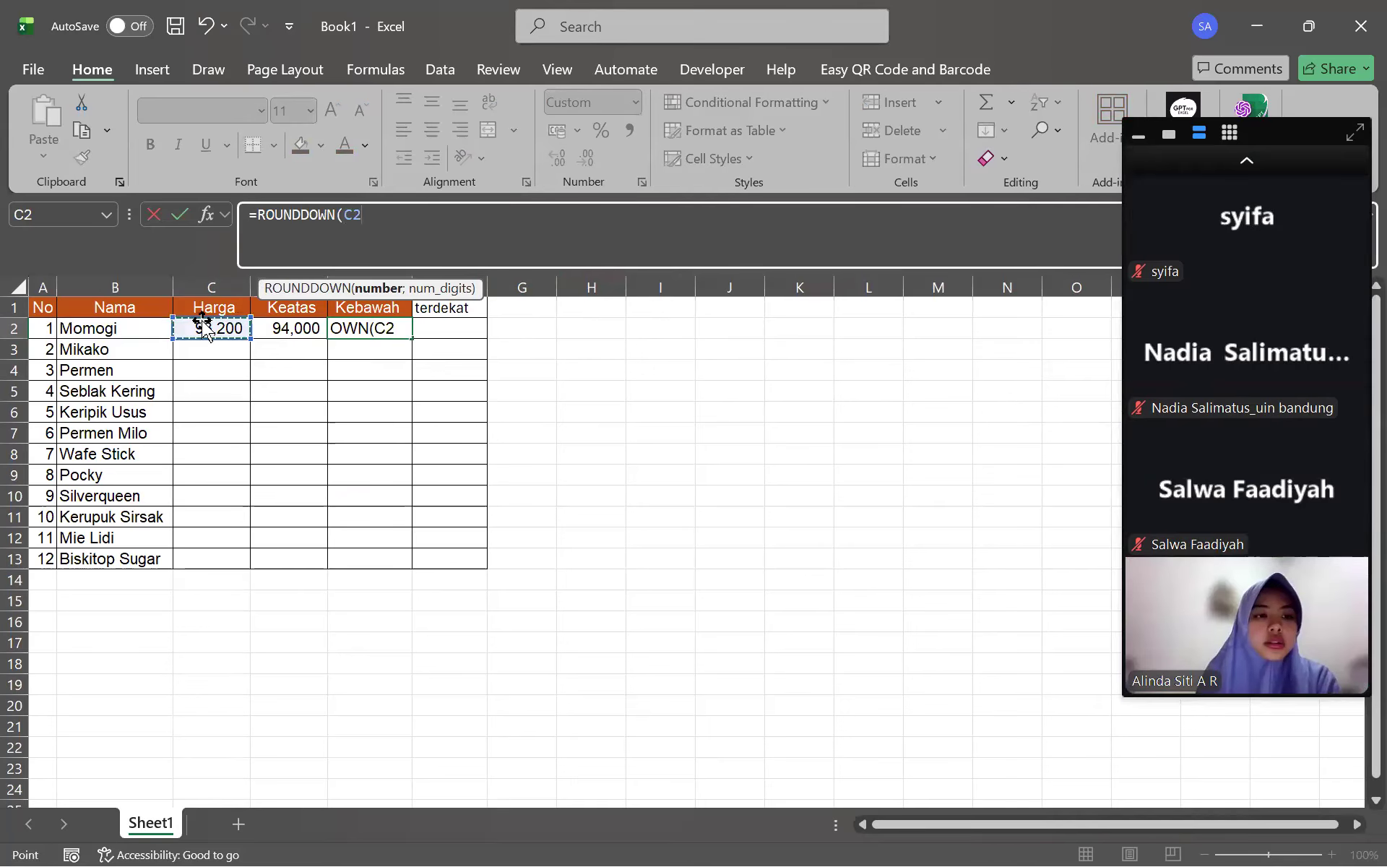
text(;)
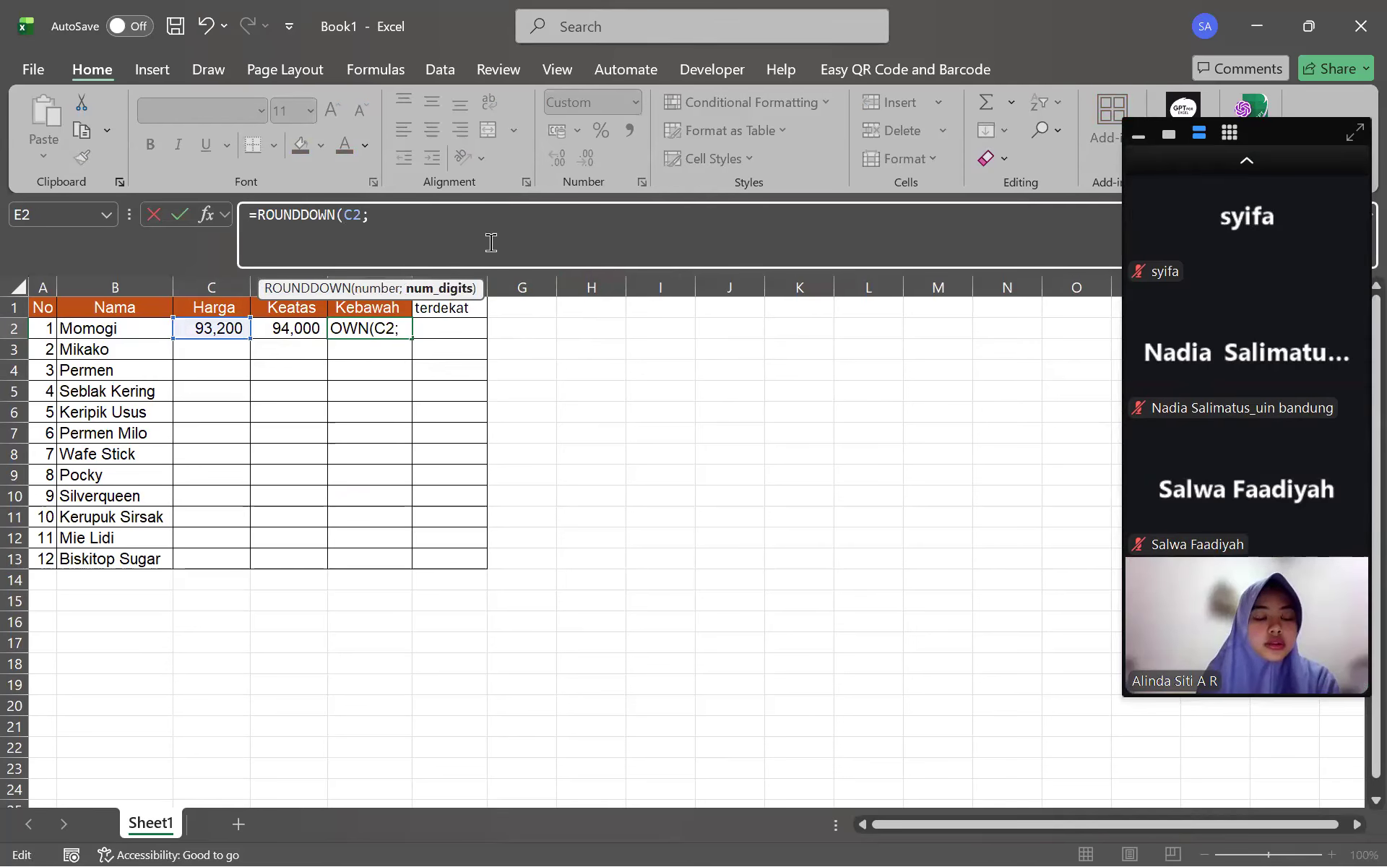
text(0)
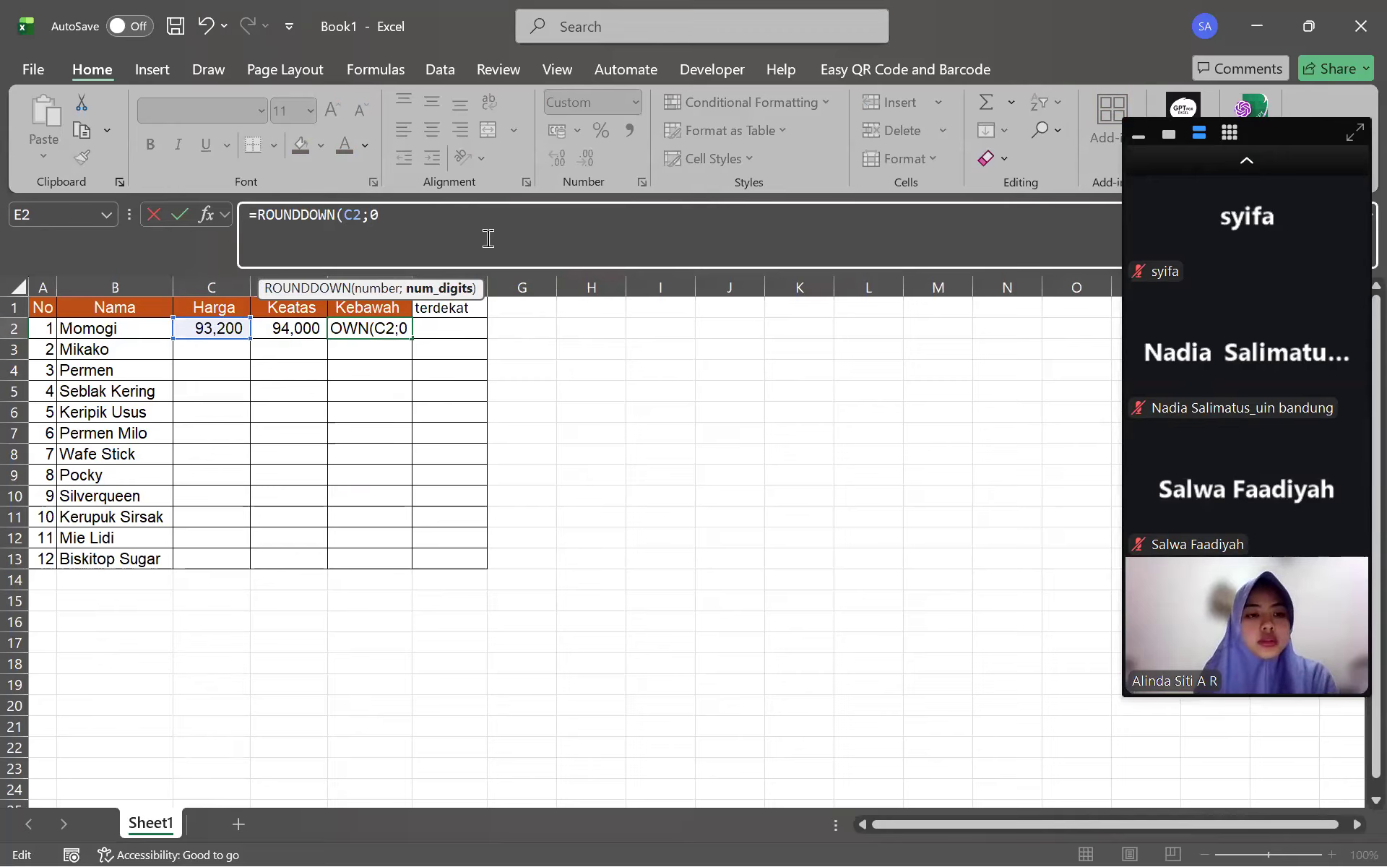
text())
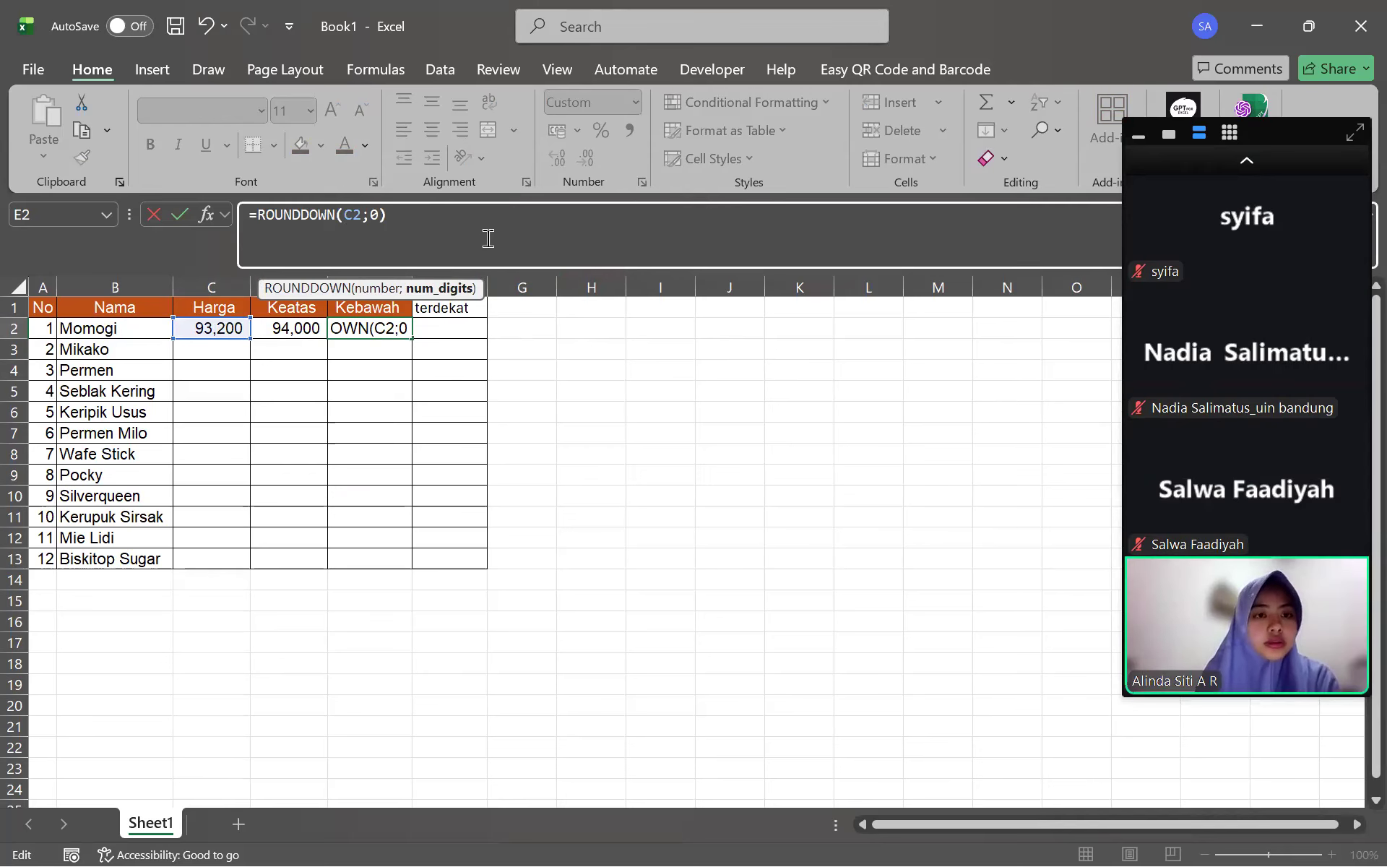
key(Return)
Add two decimal places so E2 displays 93,000
click(353, 328)
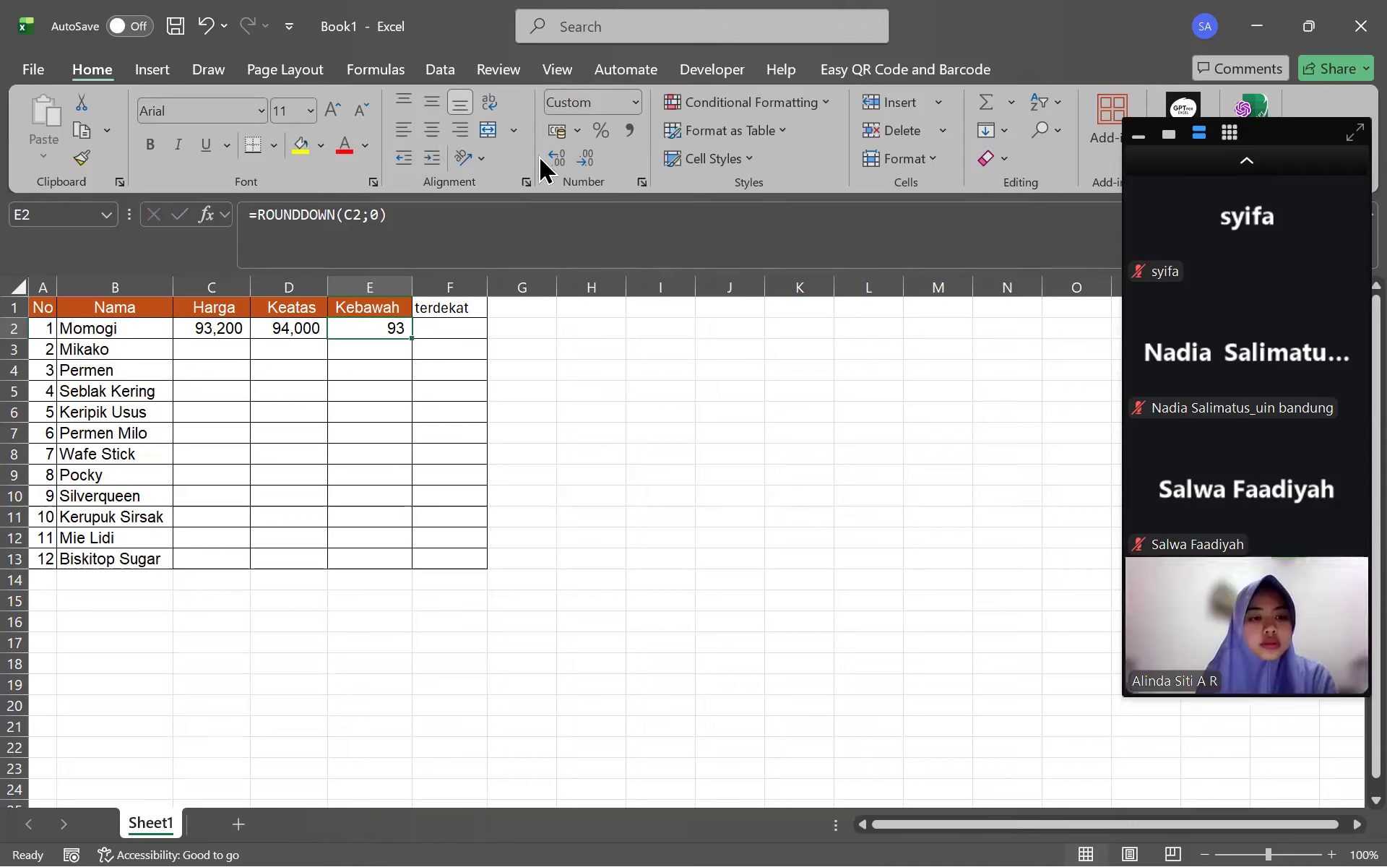
click(565, 161)
click(565, 161)
click(565, 162)
click(647, 528)
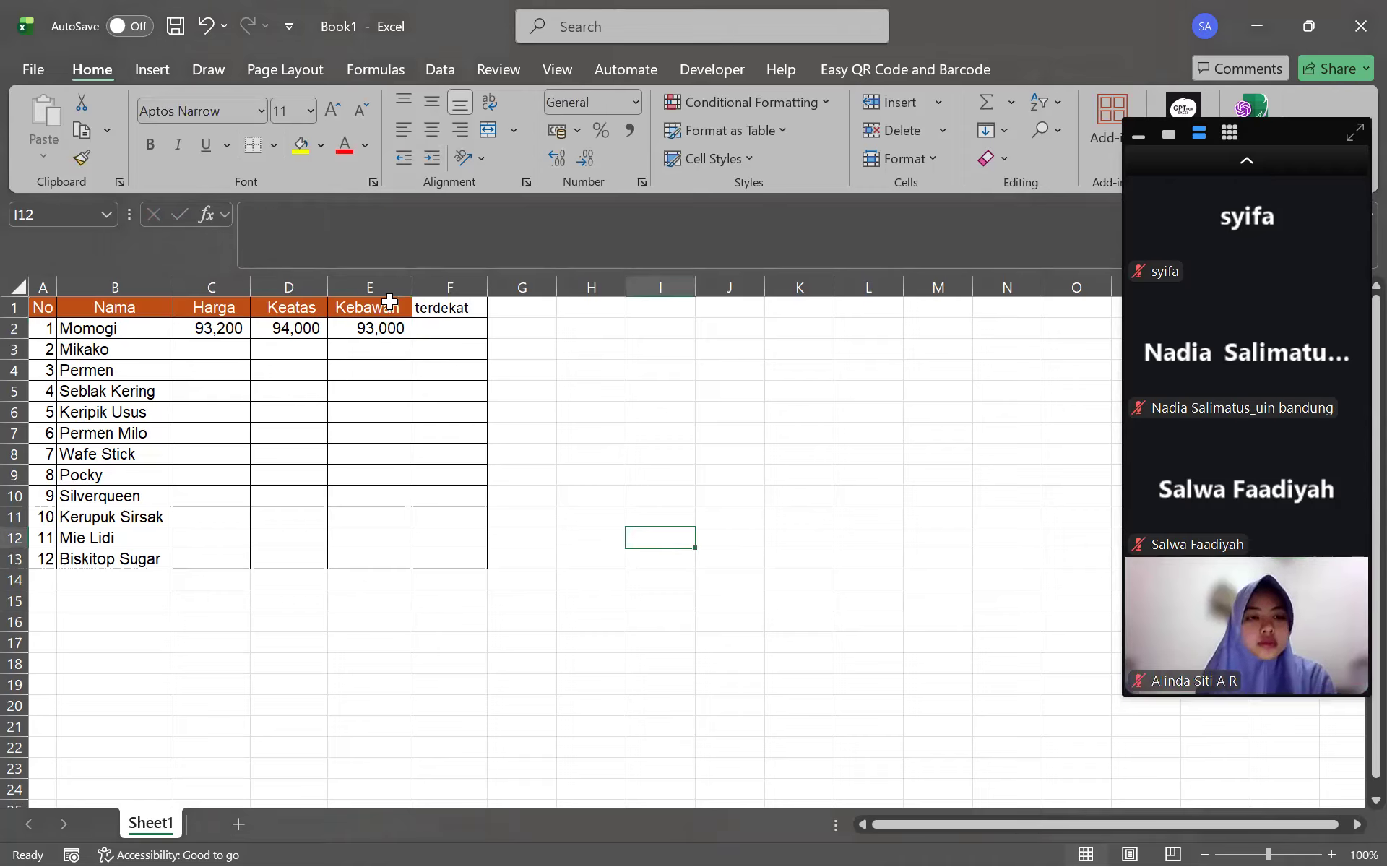
click(459, 326)
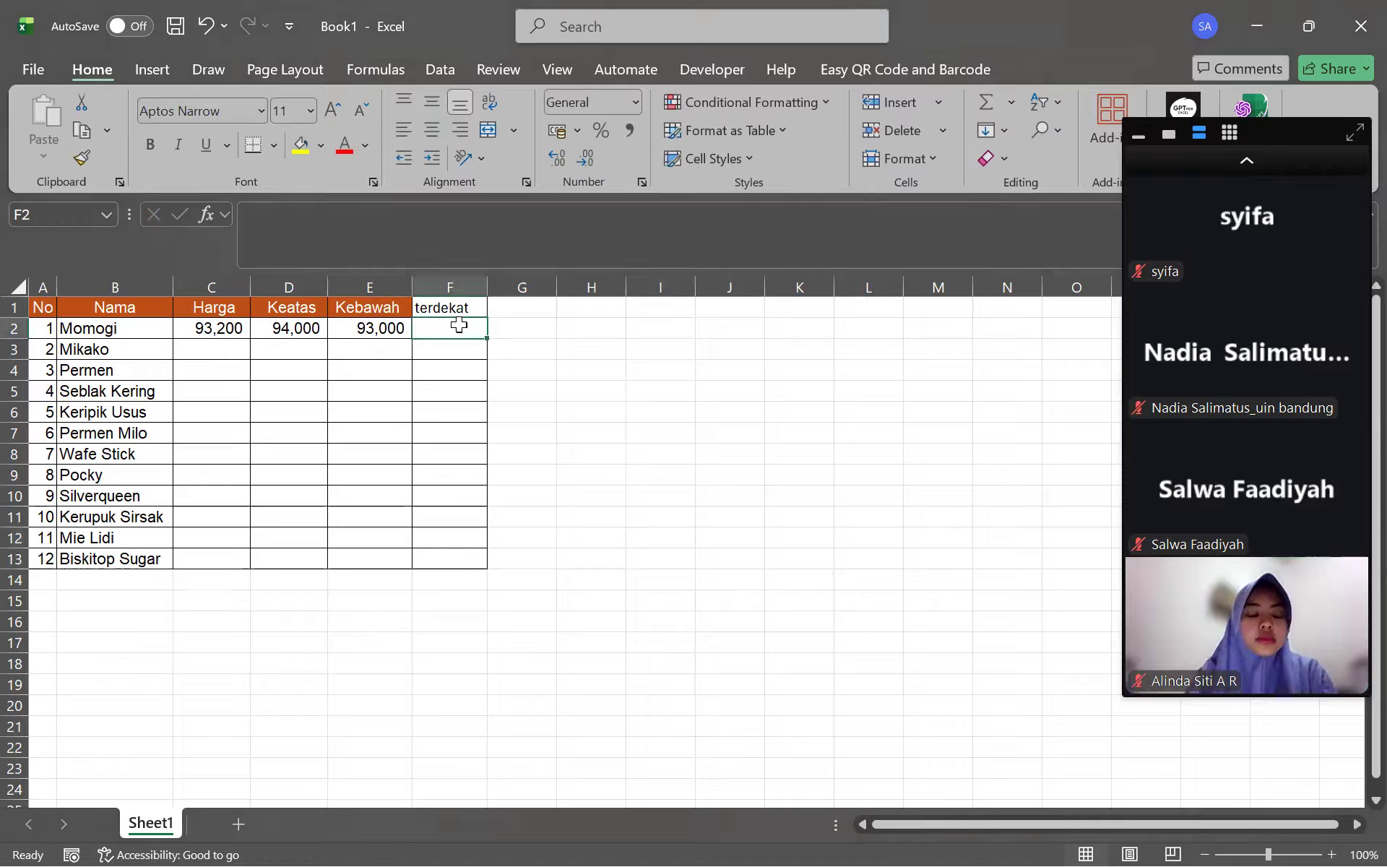
click(1220, 176)
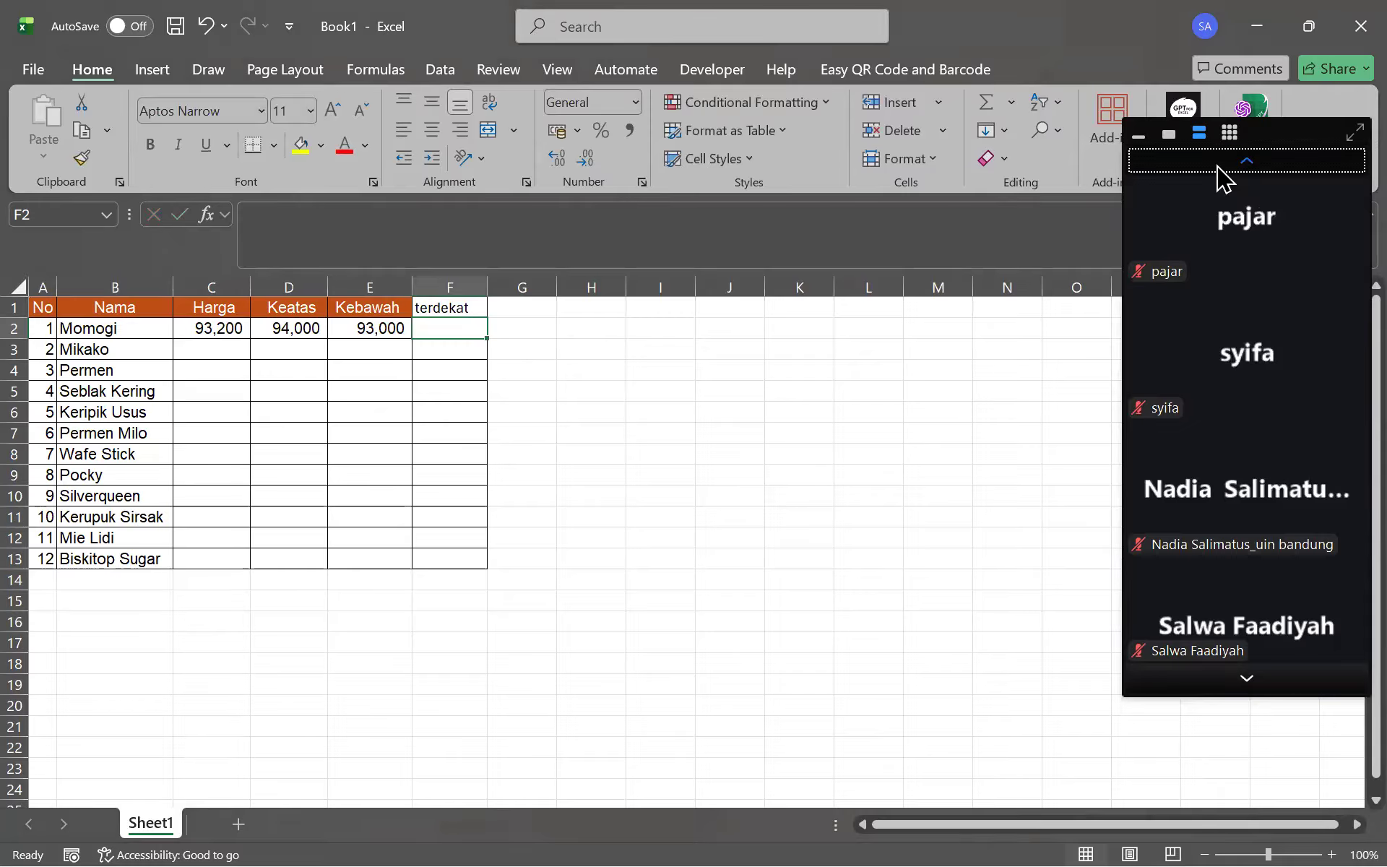
click(1222, 176)
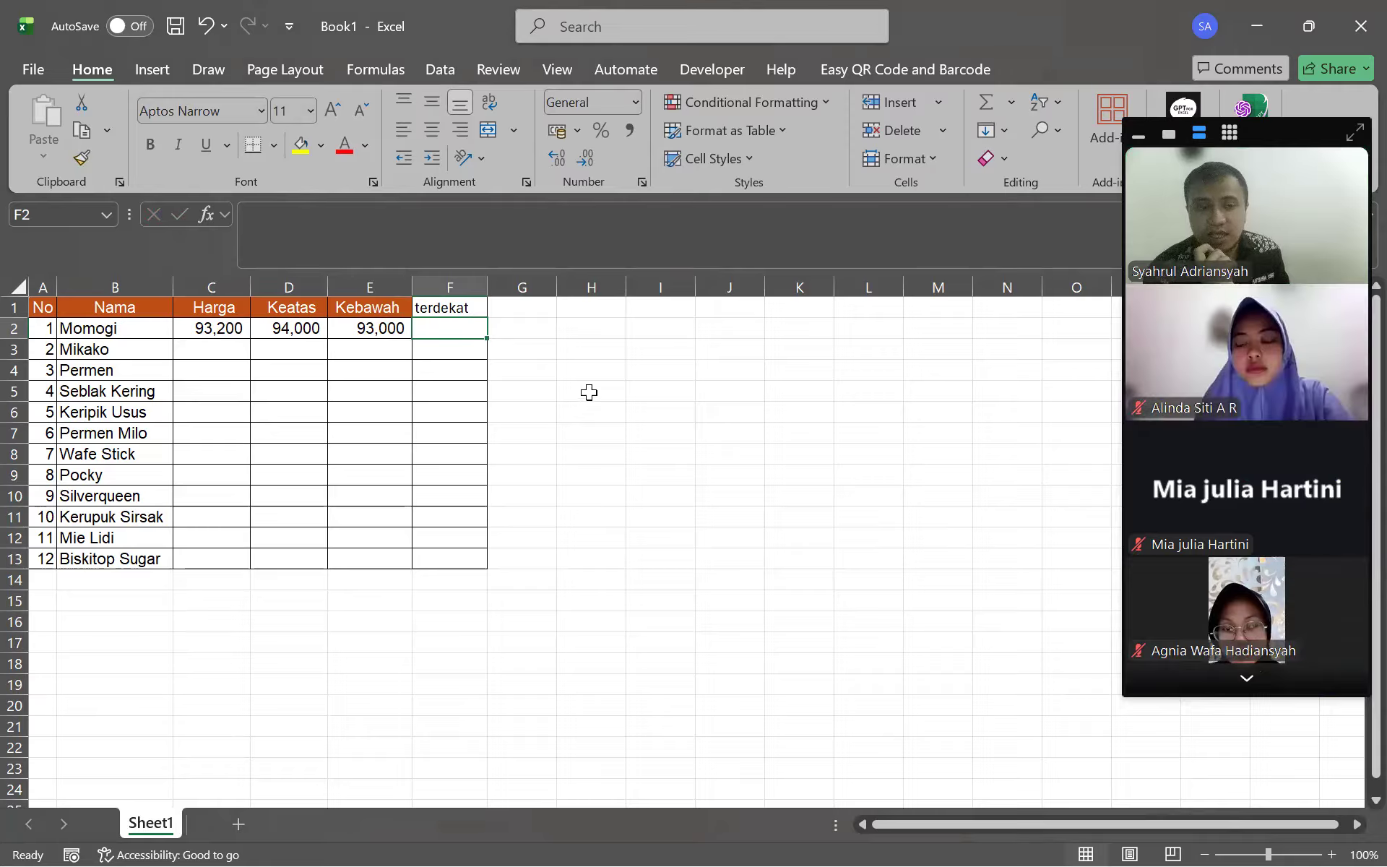
click(213, 330)
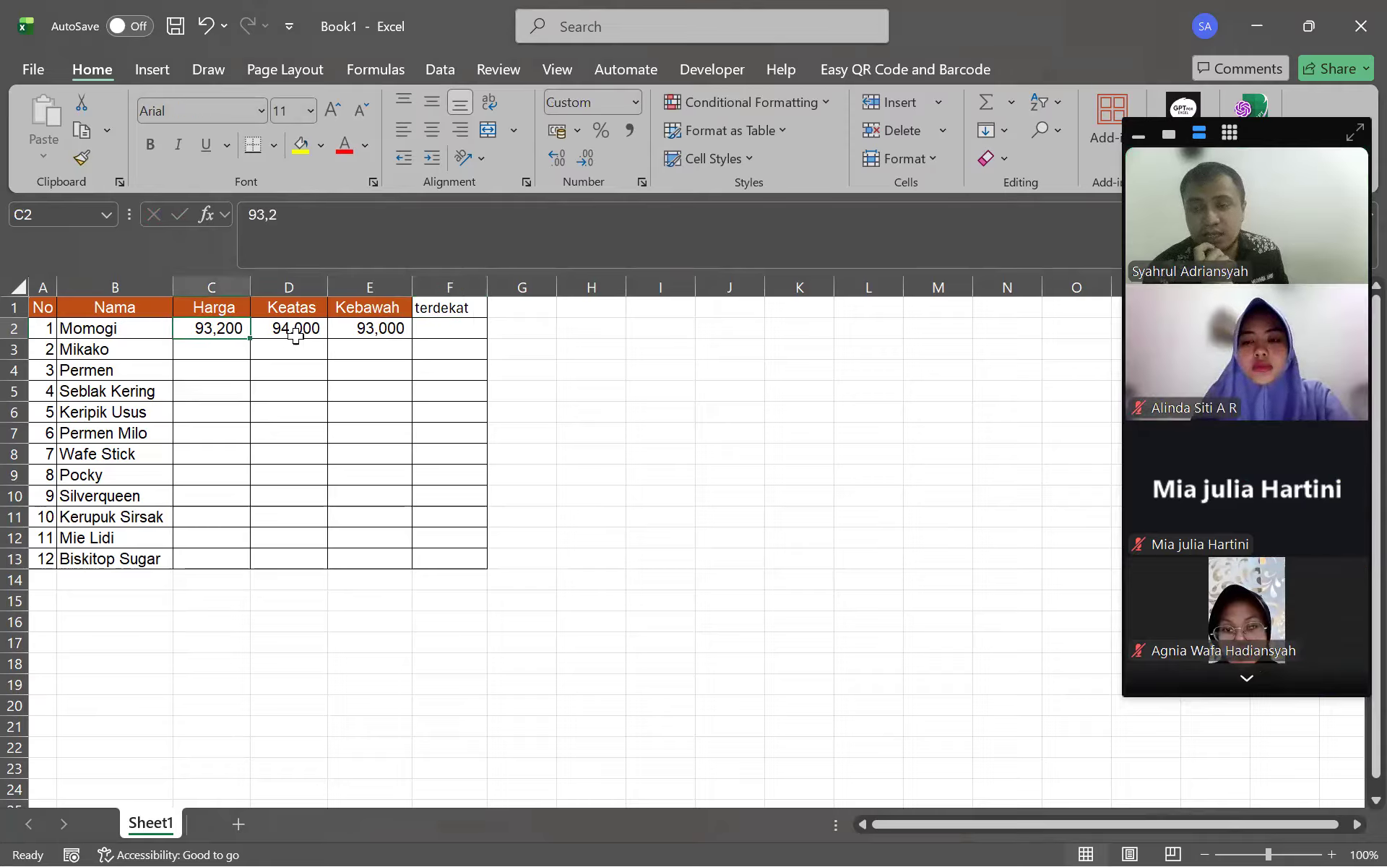
click(291, 329)
click(380, 331)
click(456, 327)
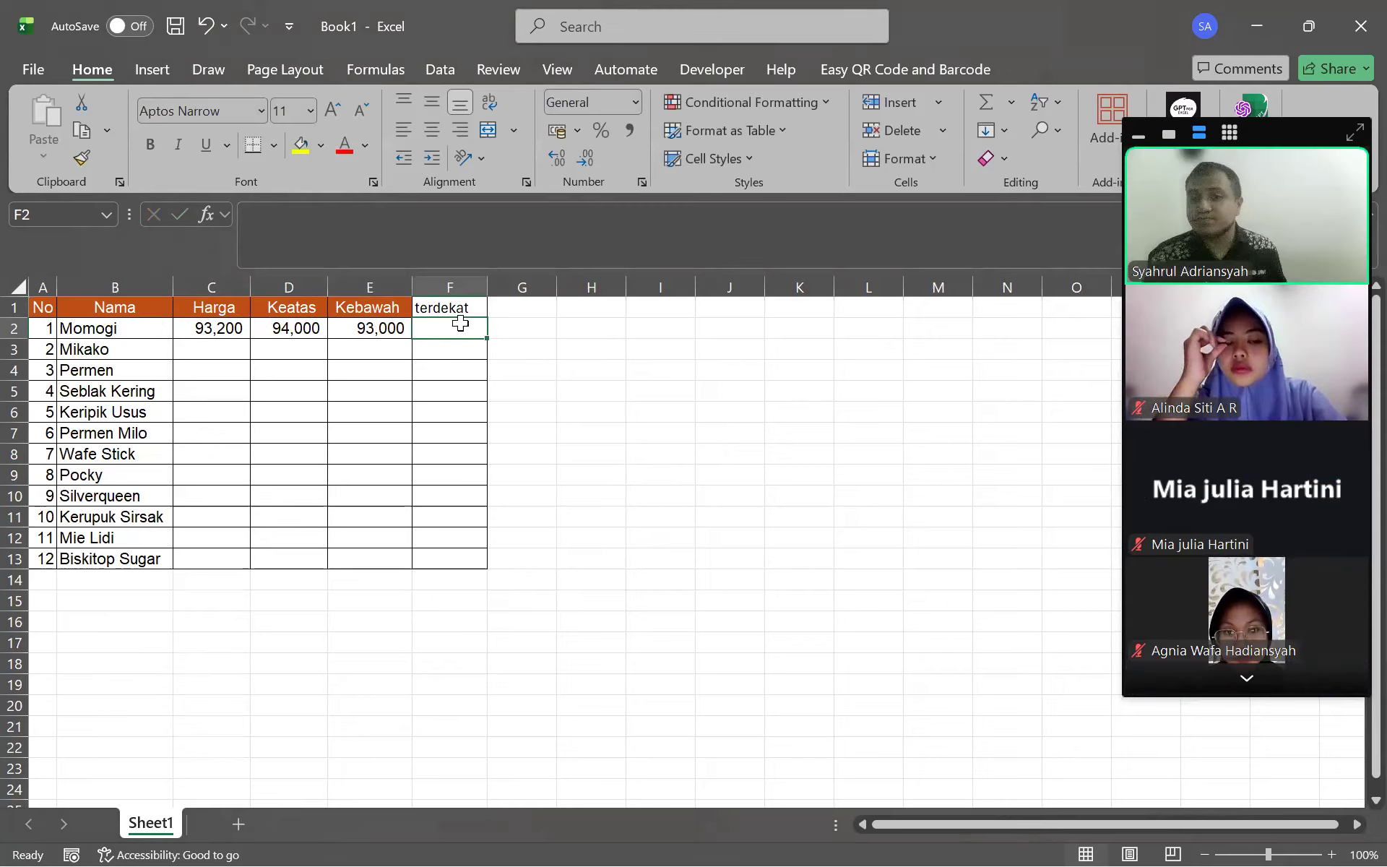
click(427, 241)
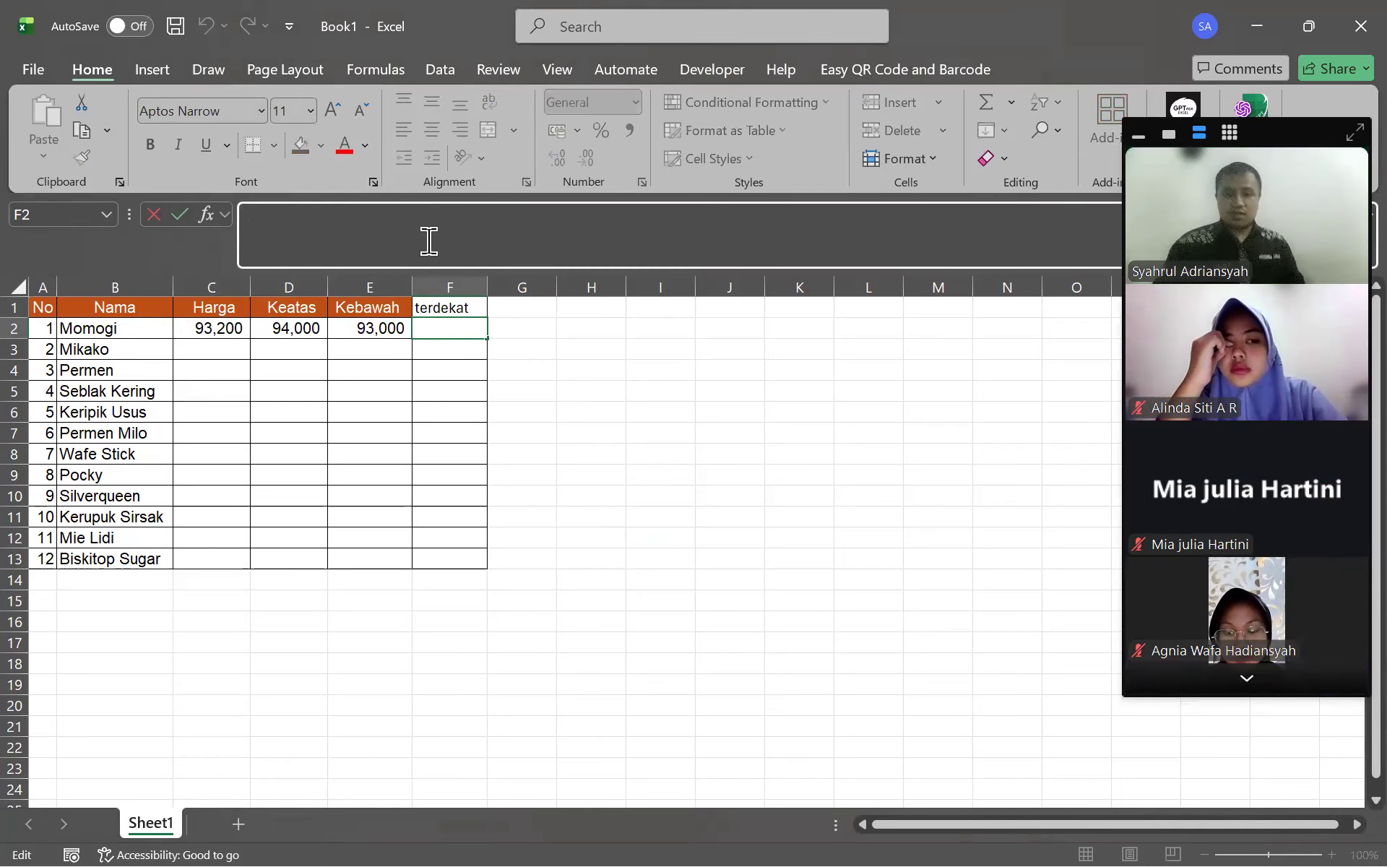
Enter =ROUND(C2;0) in F2 so Momogi's terdekat value shows 93,000
text(=ROUND()
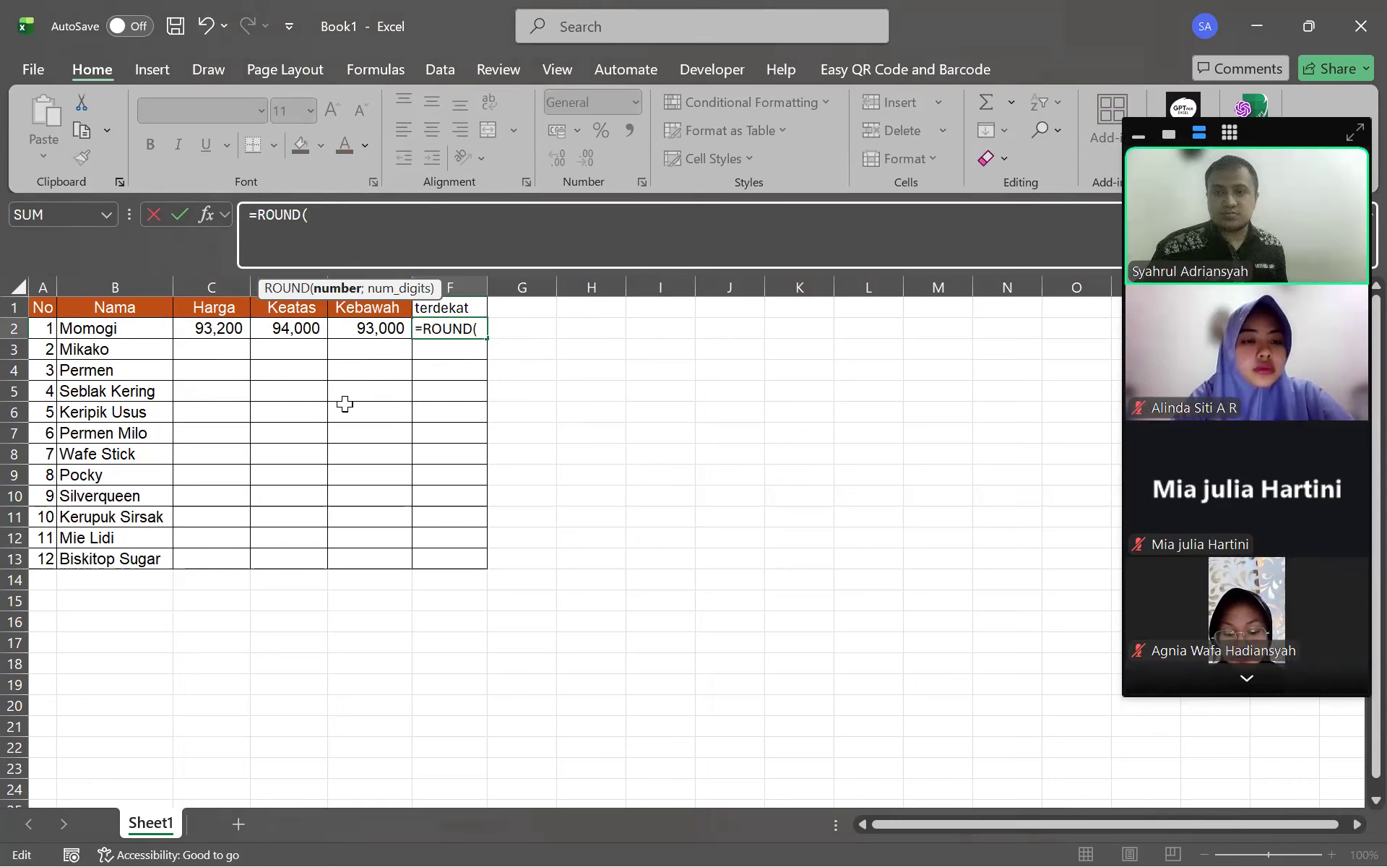
click(210, 328)
text(;)
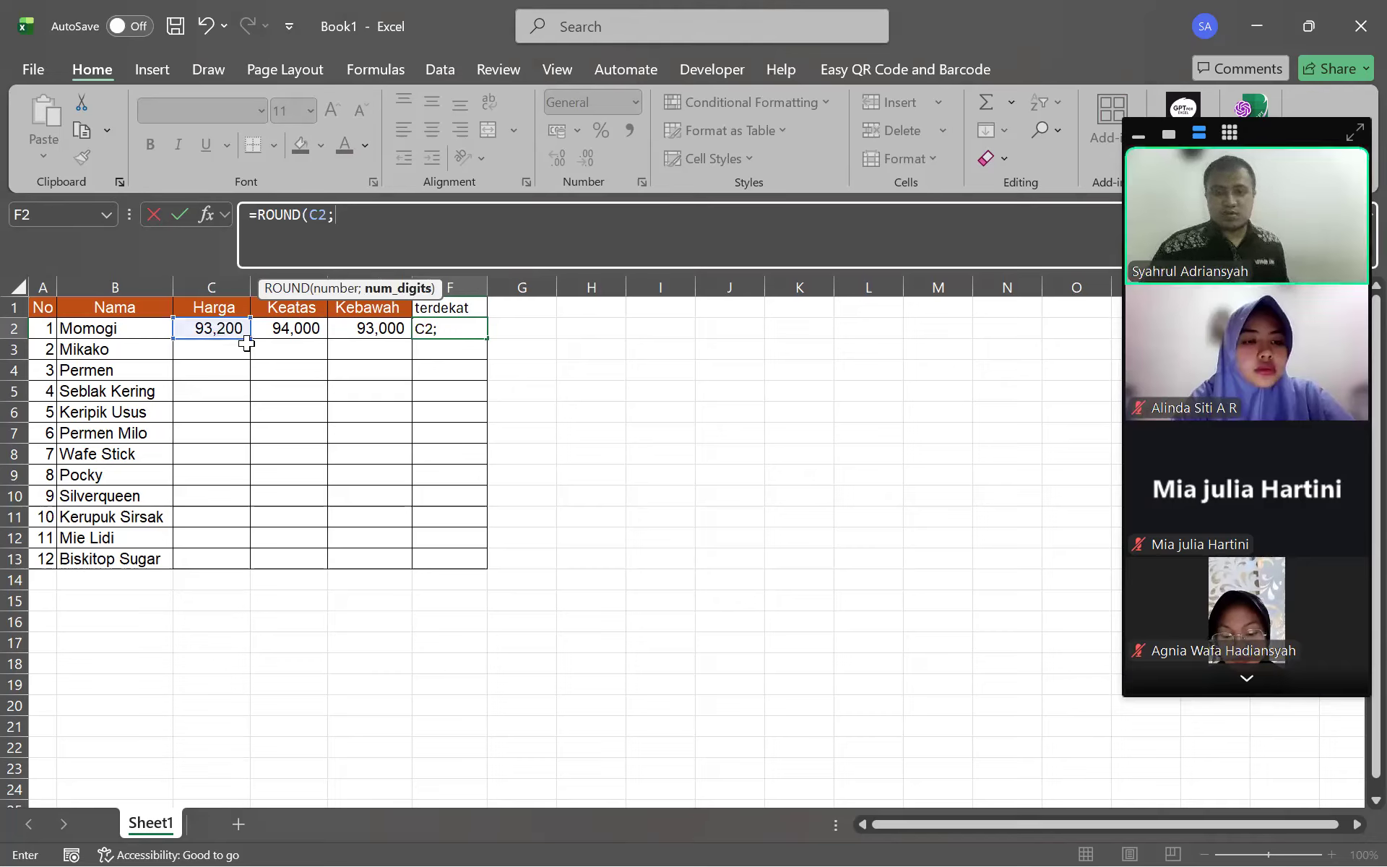
text(0))
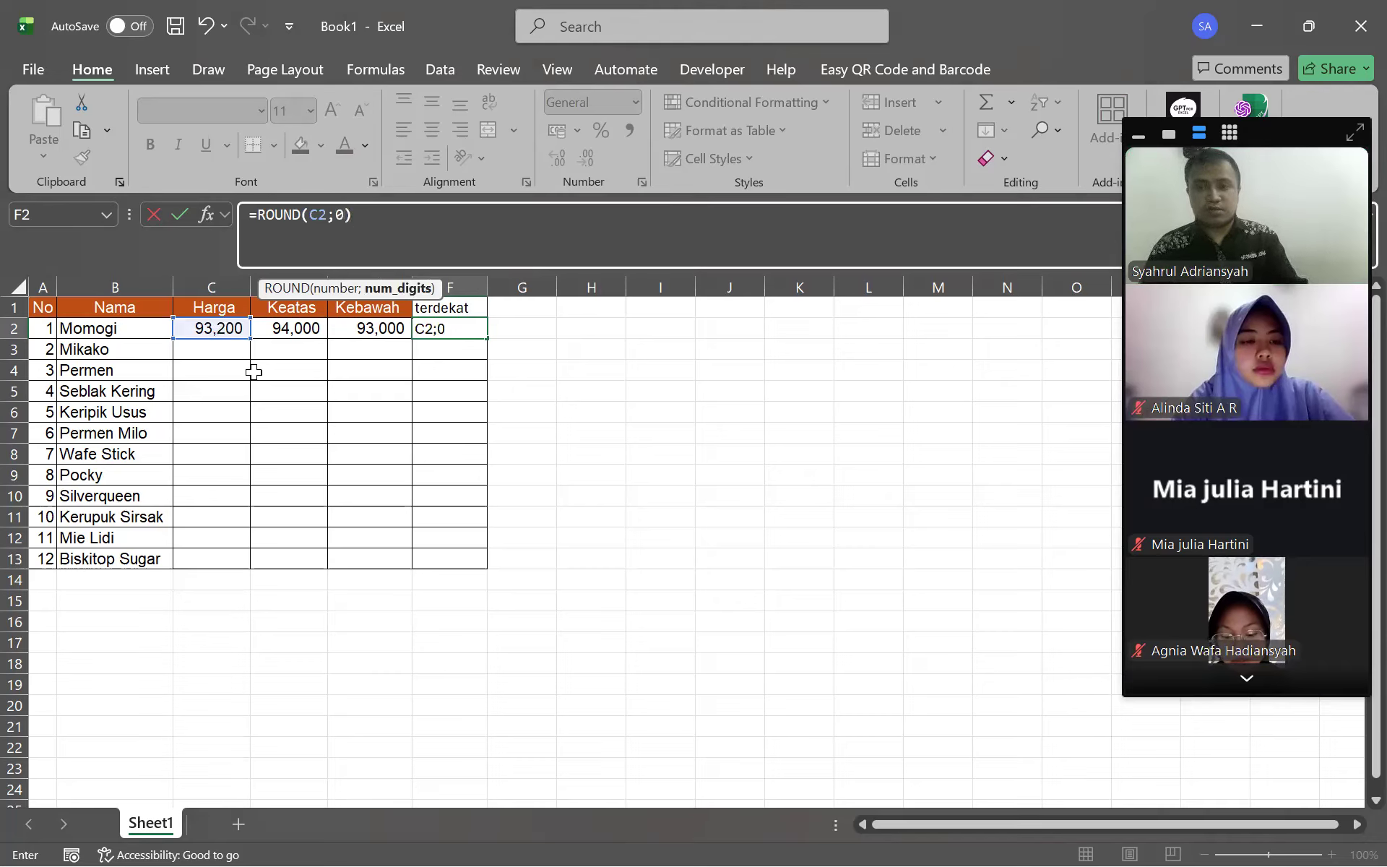
key(Return)
click(199, 326)
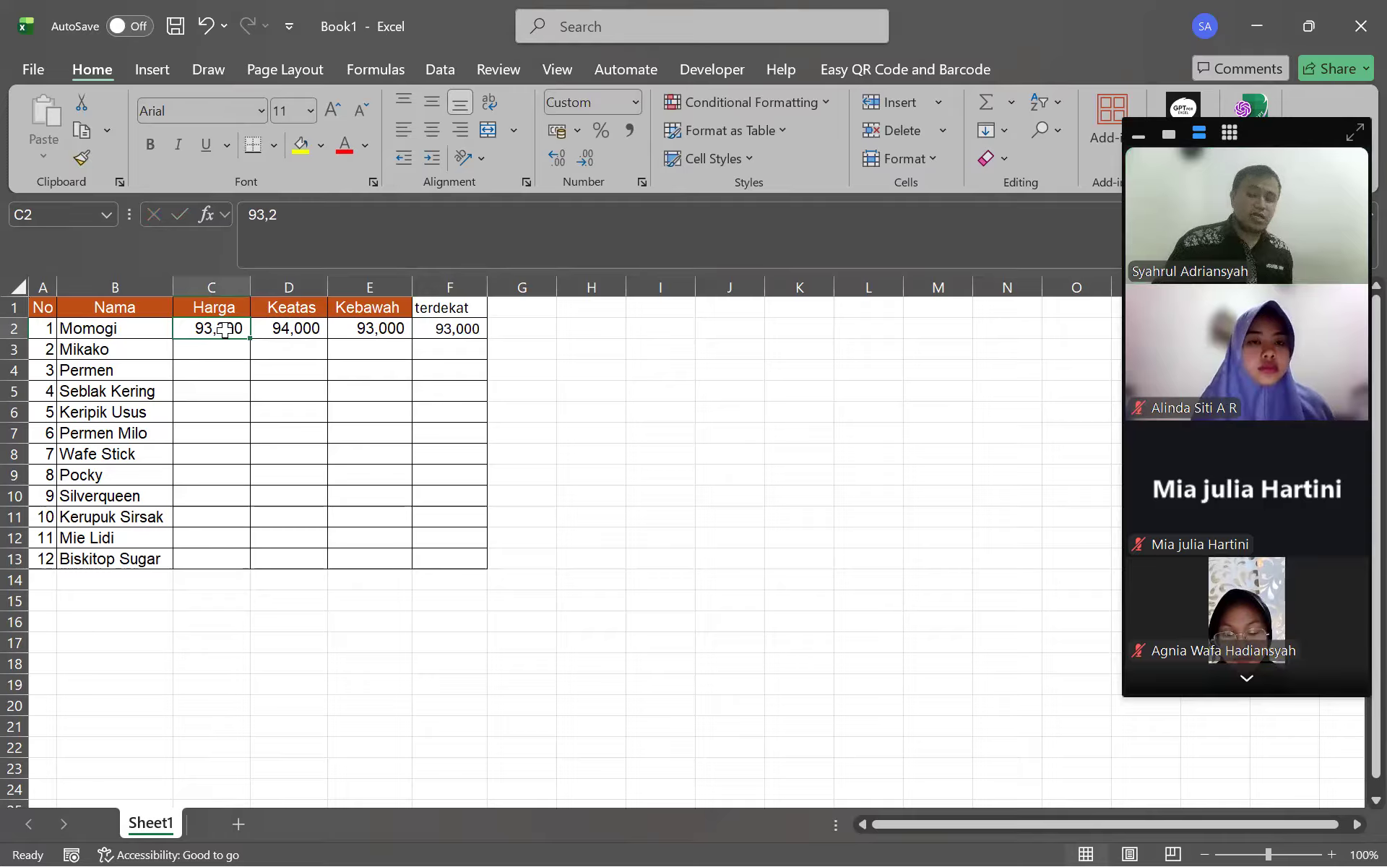
click(620, 327)
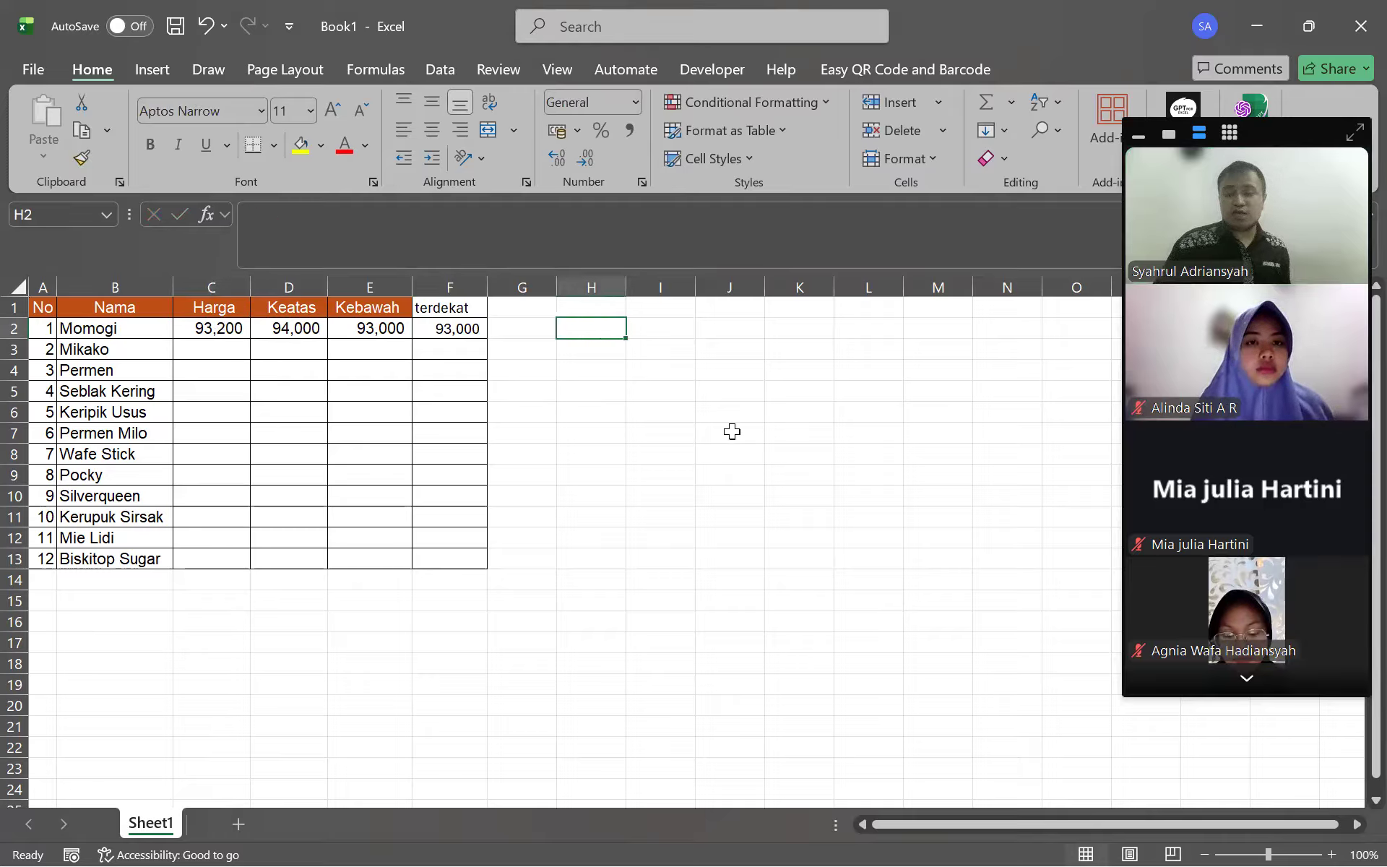
Enter the note 1-4 = 0 in H2 as text with a leading apostrophe, avoiding date conversion
text(1)
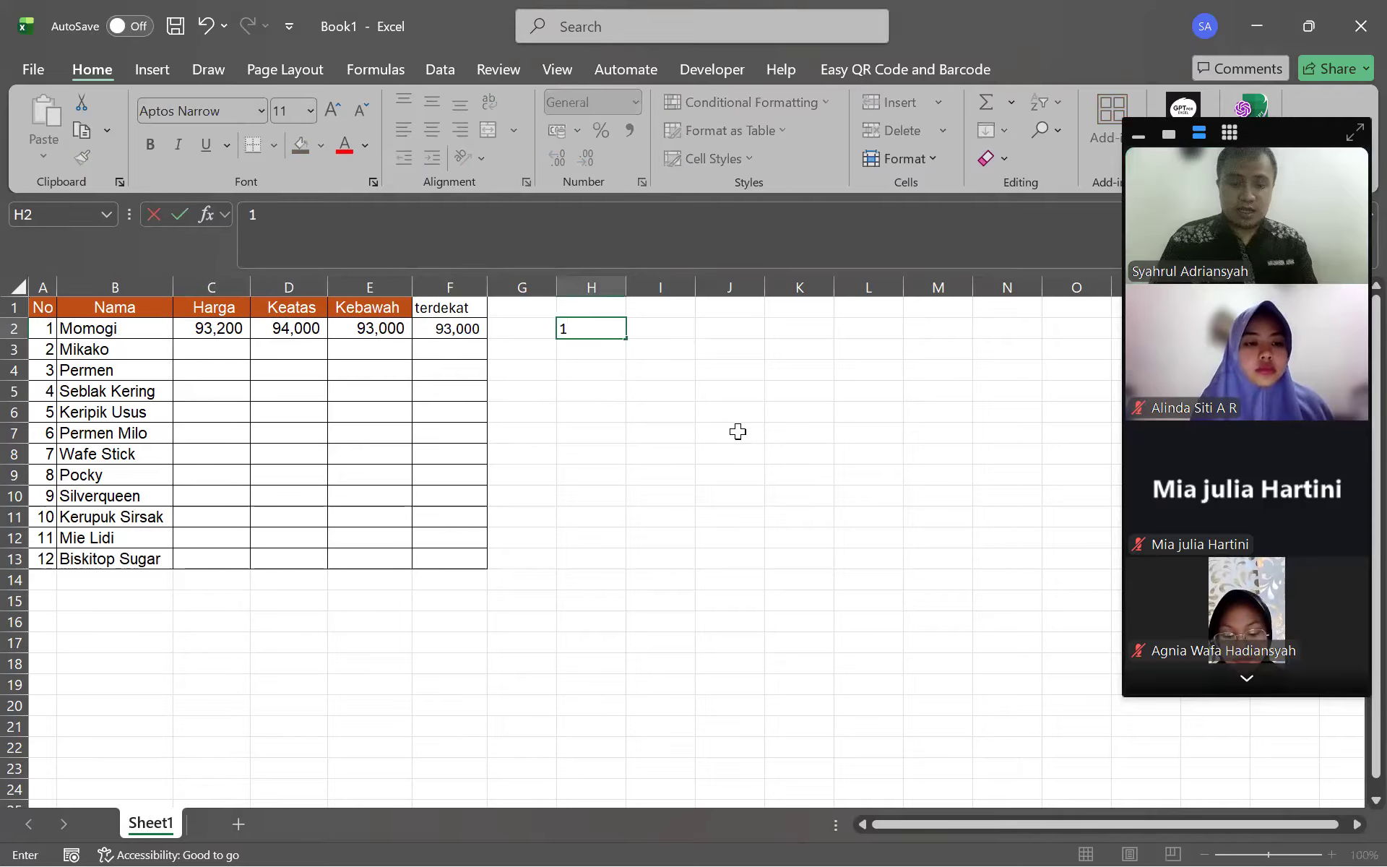
text(-)
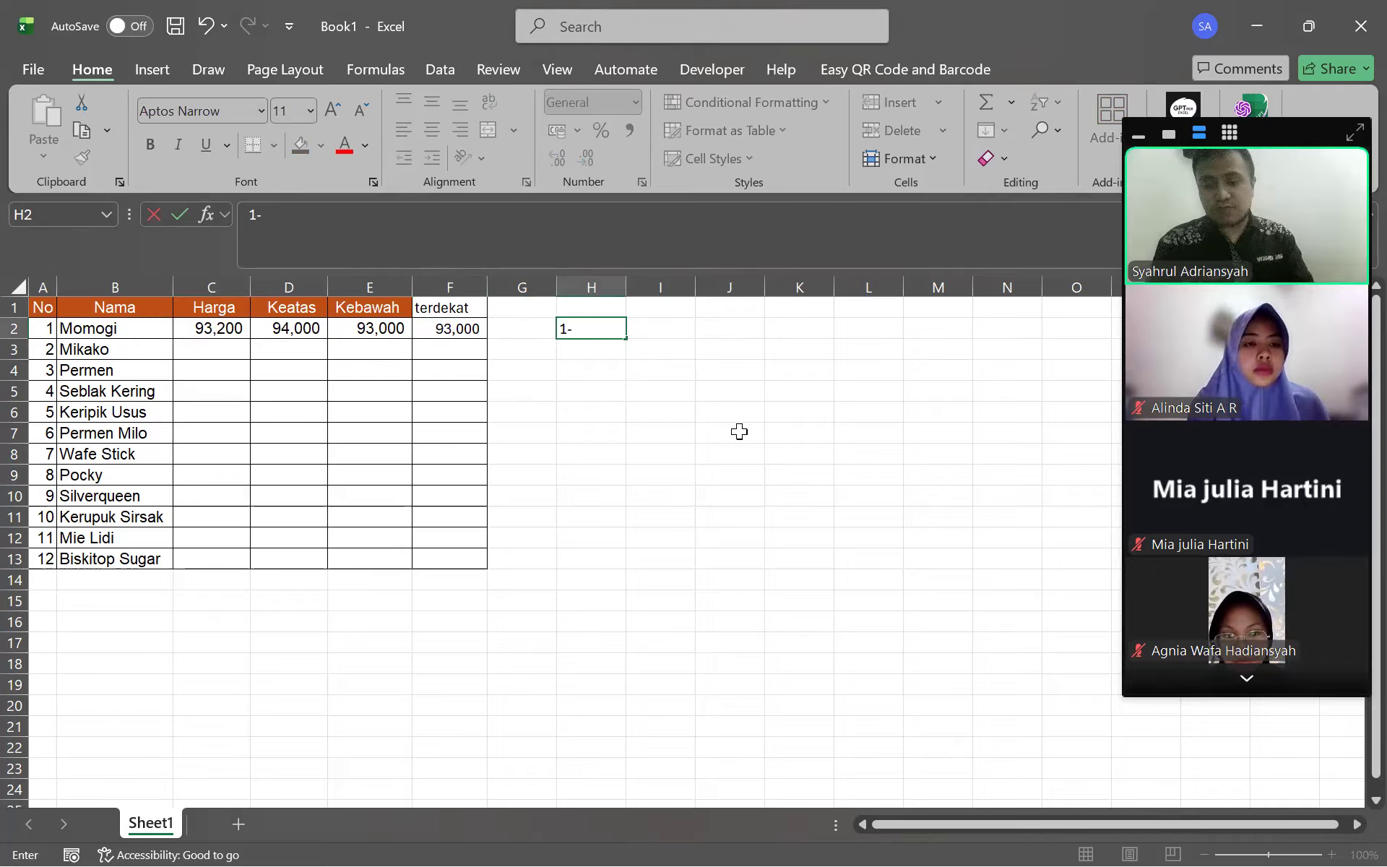
key(Return)
key(Up)
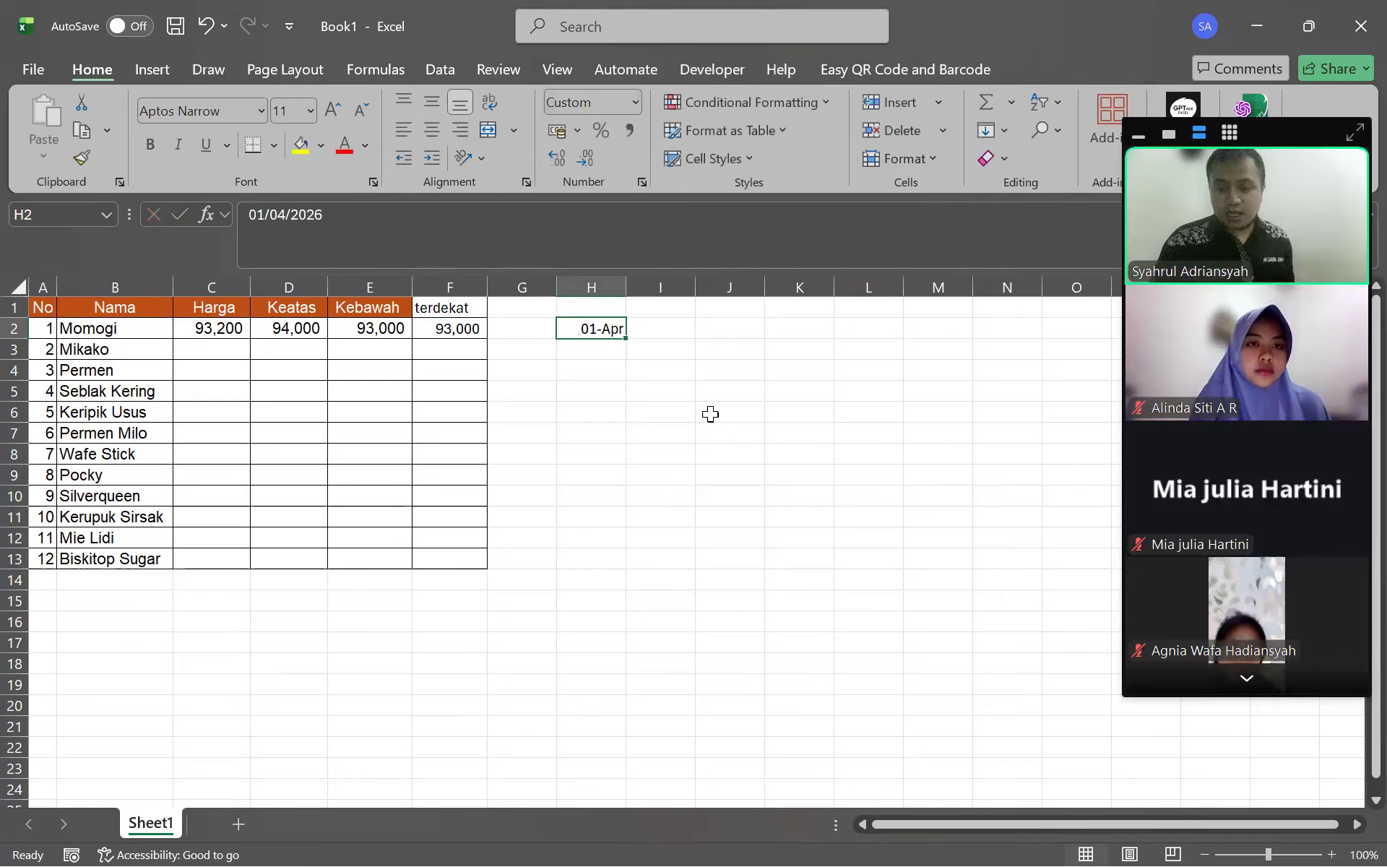
key(ctrl+z)
text('1-4 = 0)
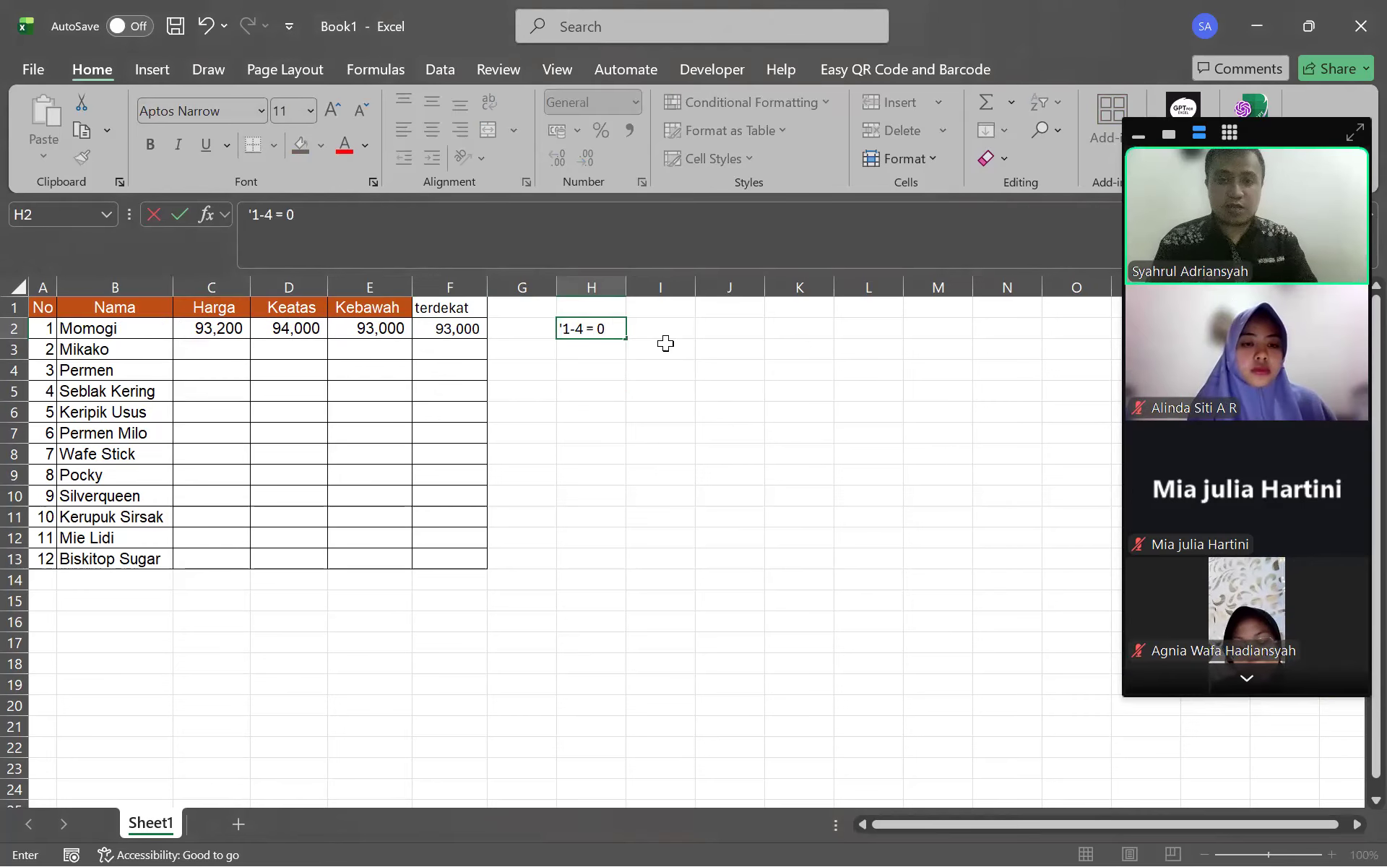
key(Return)
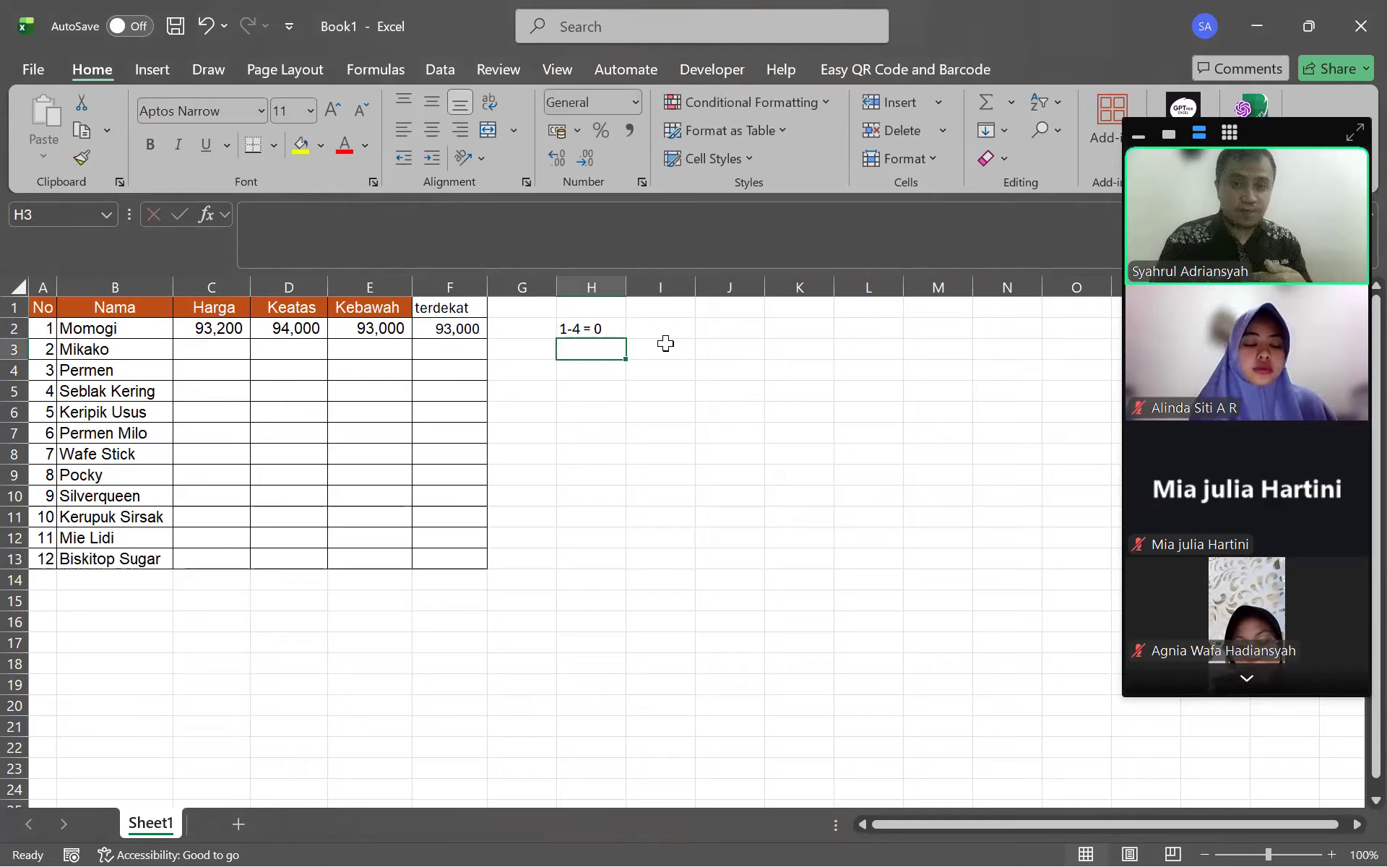
Add the note 5-9=1 in H3 and begin the heading 'di' in H1
text(1)
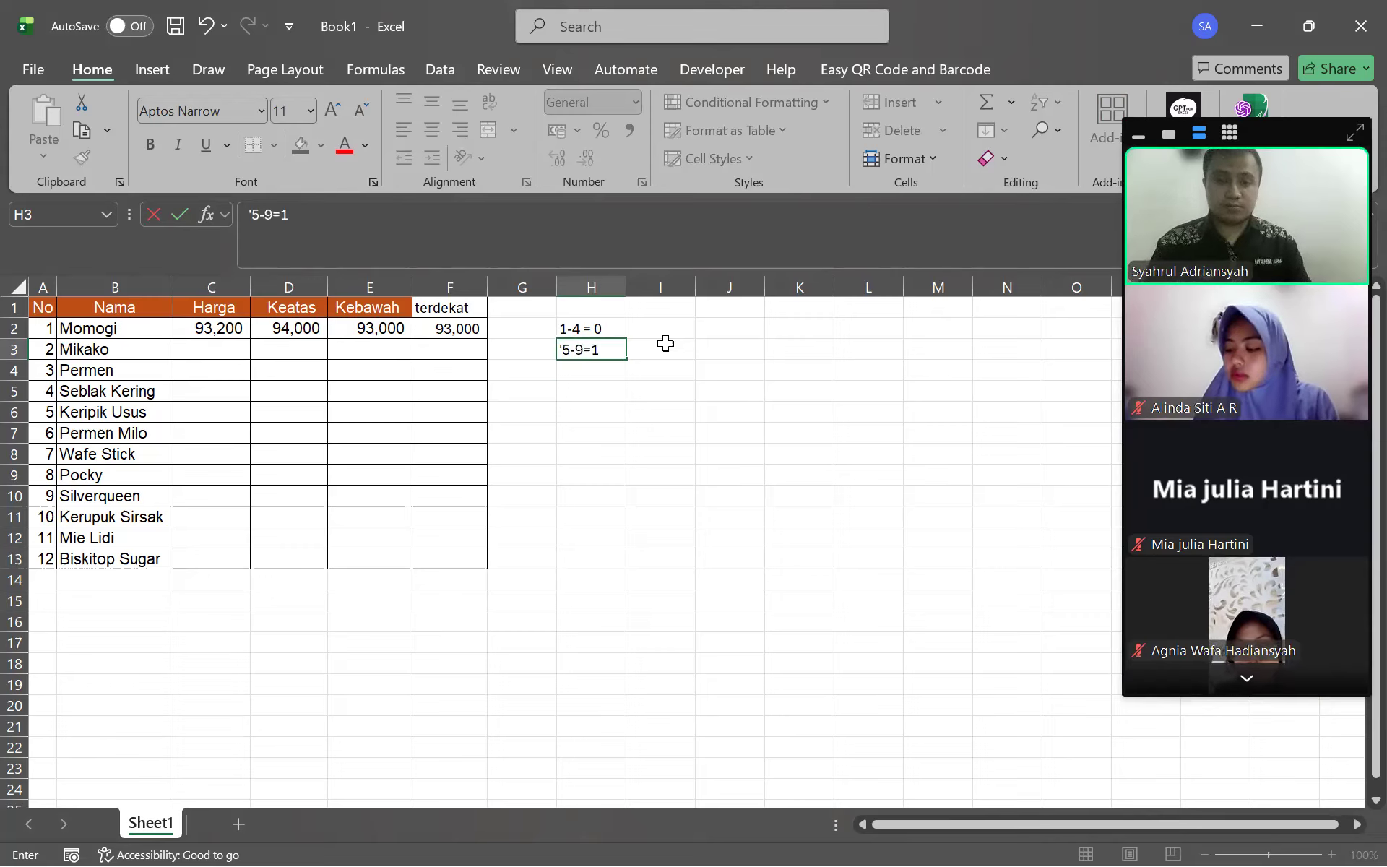
key(Return)
key(Right)
key(Left)
key(Up)
key(Up)
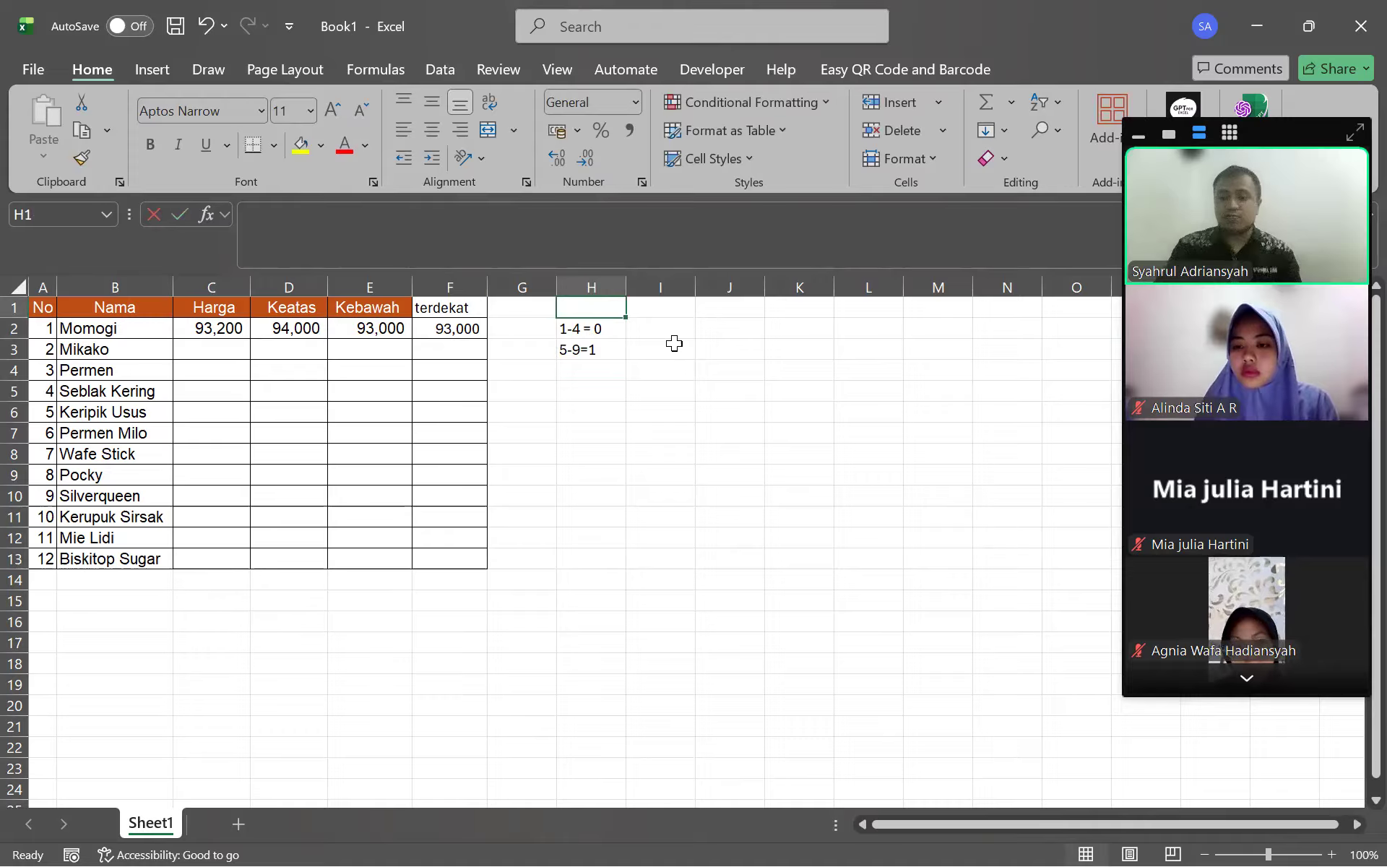
text(1)
key(BackSpace)
text(di)
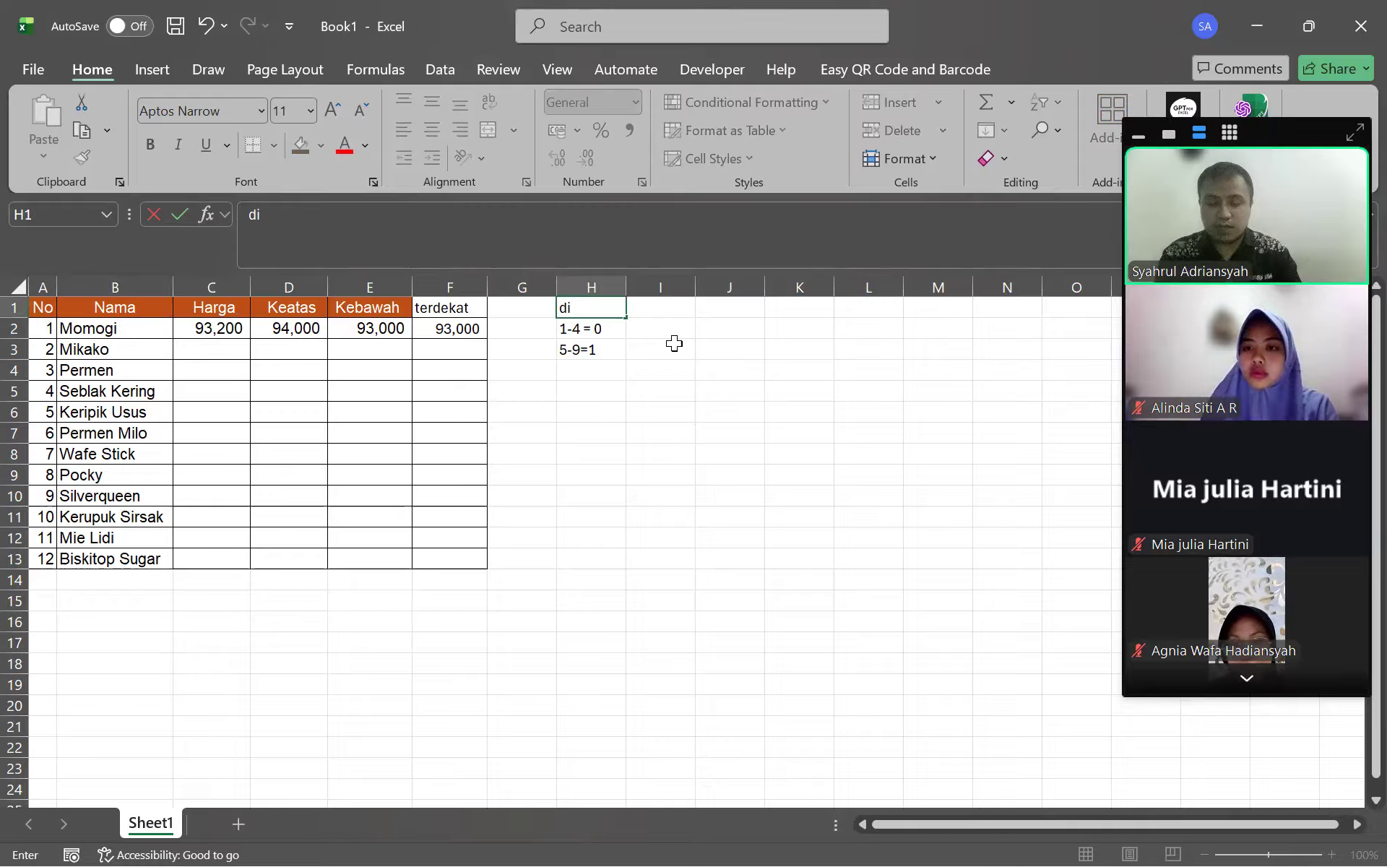
Type the headings di ,=1 in H1 and di,=2 in J1
text(,=1)
key(Return)
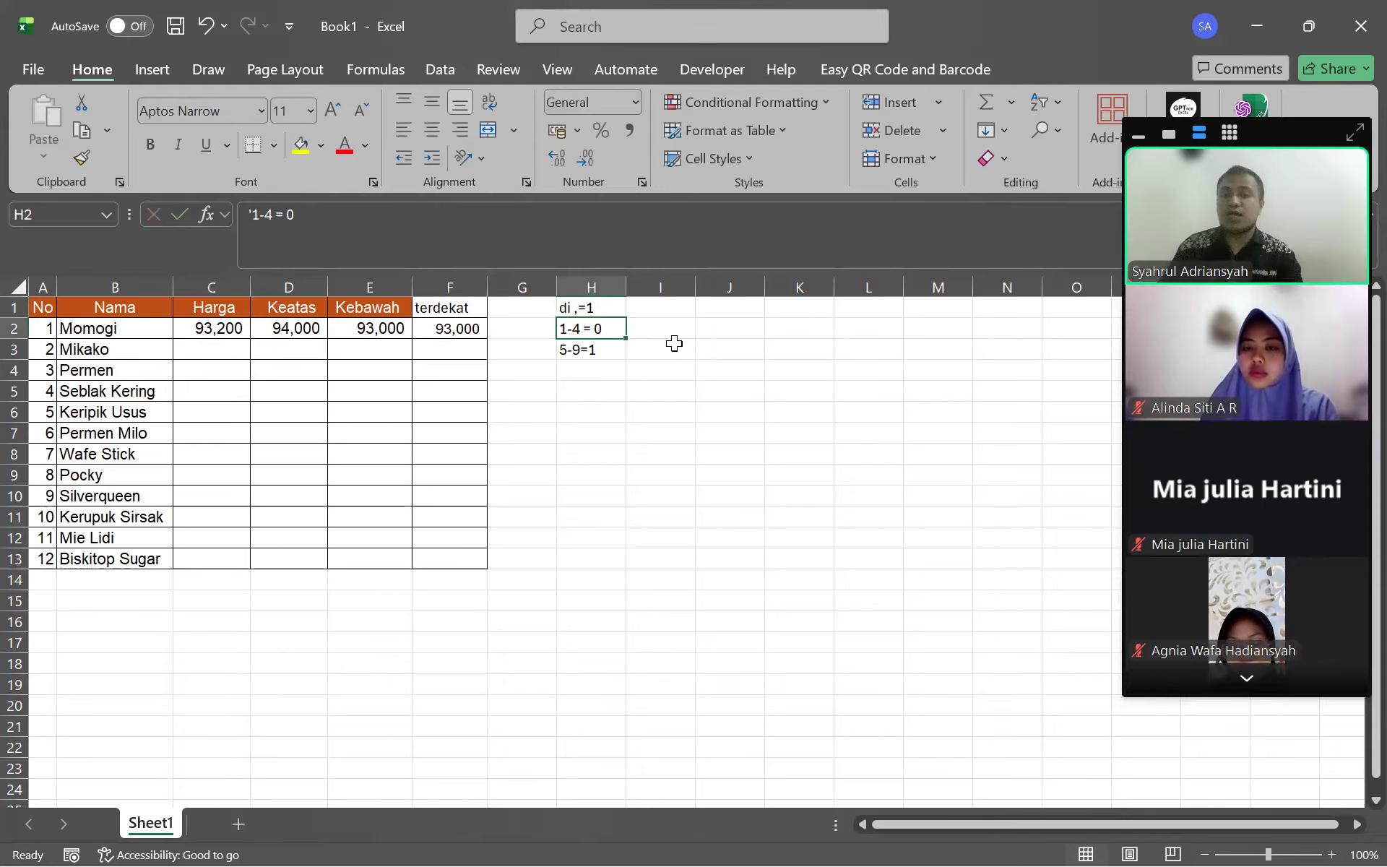
key(Right)
key(Right)
key(Up)
text(d)
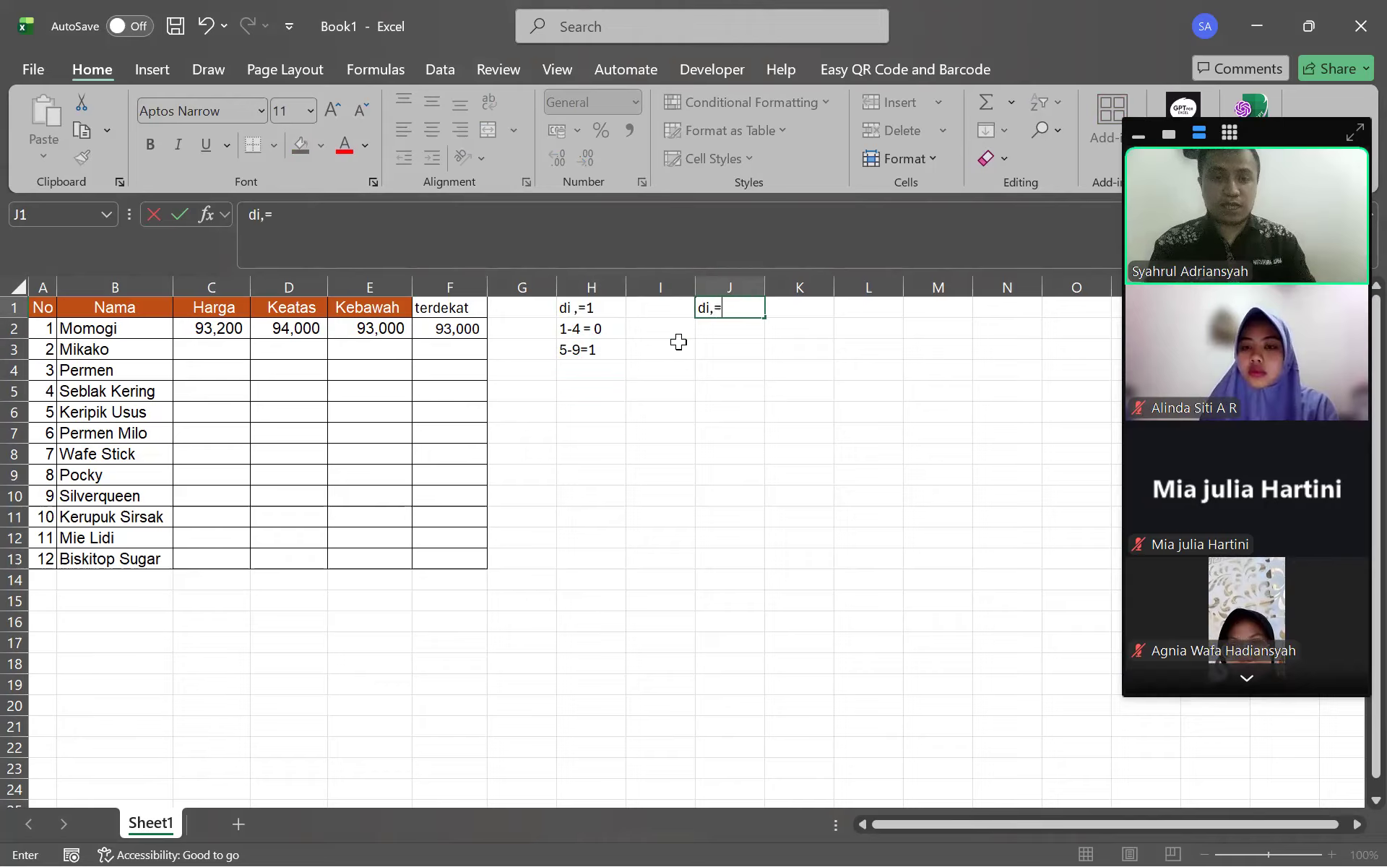
key(Return)
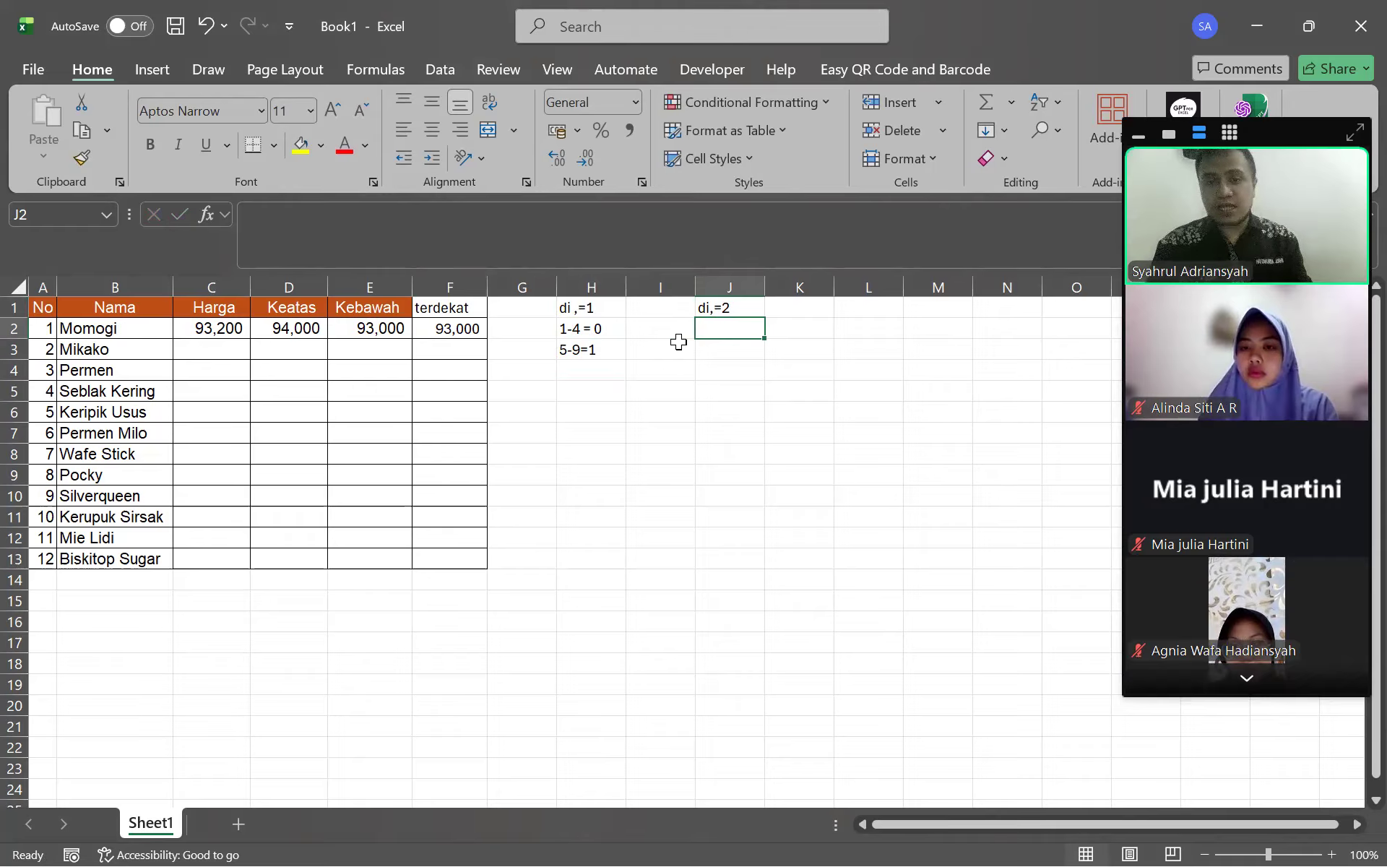
Undo the 1-49 entry that became a date and copy the 1-4 = 0 note
text(1-49)
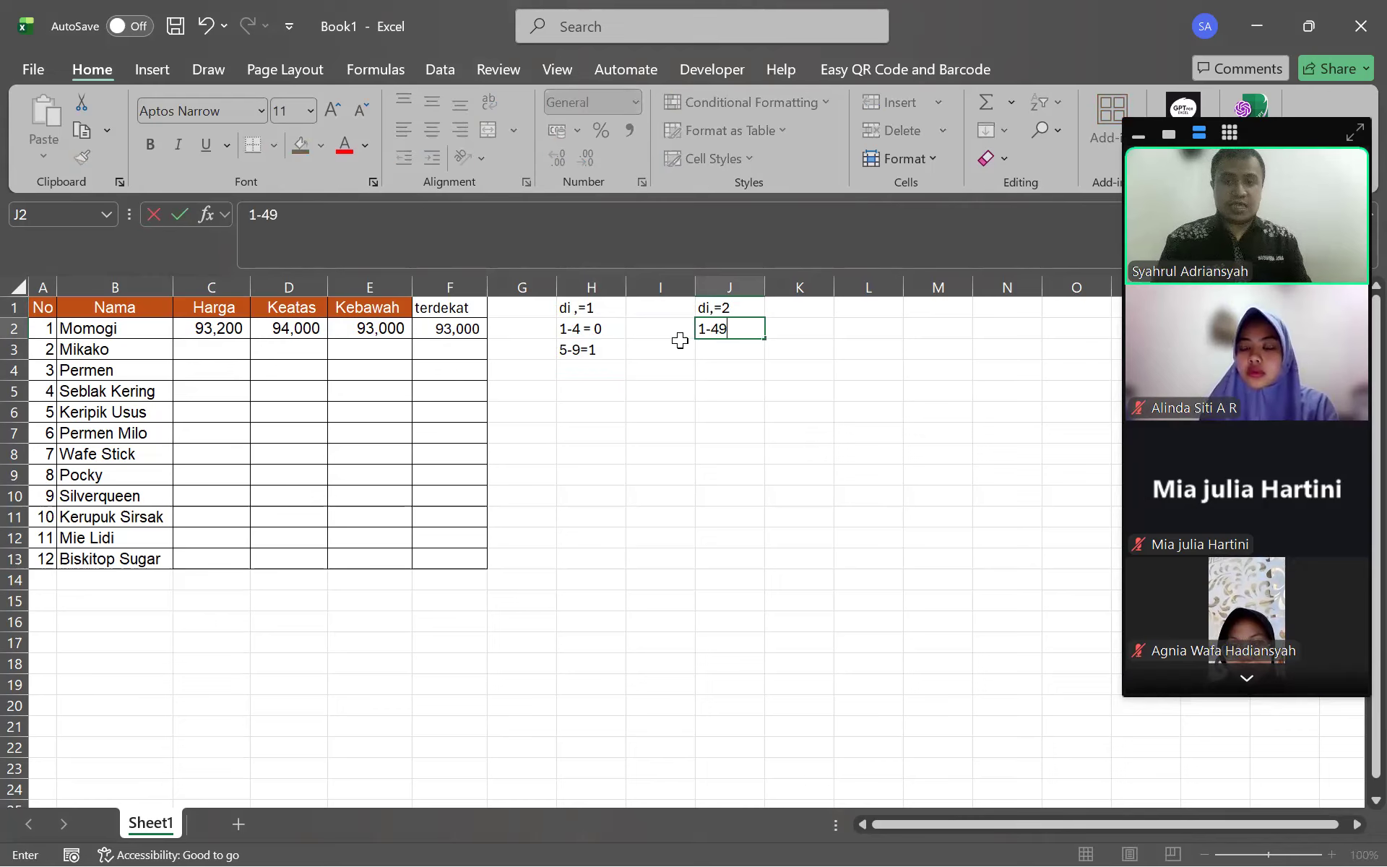
key(Return)
key(ctrl+z)
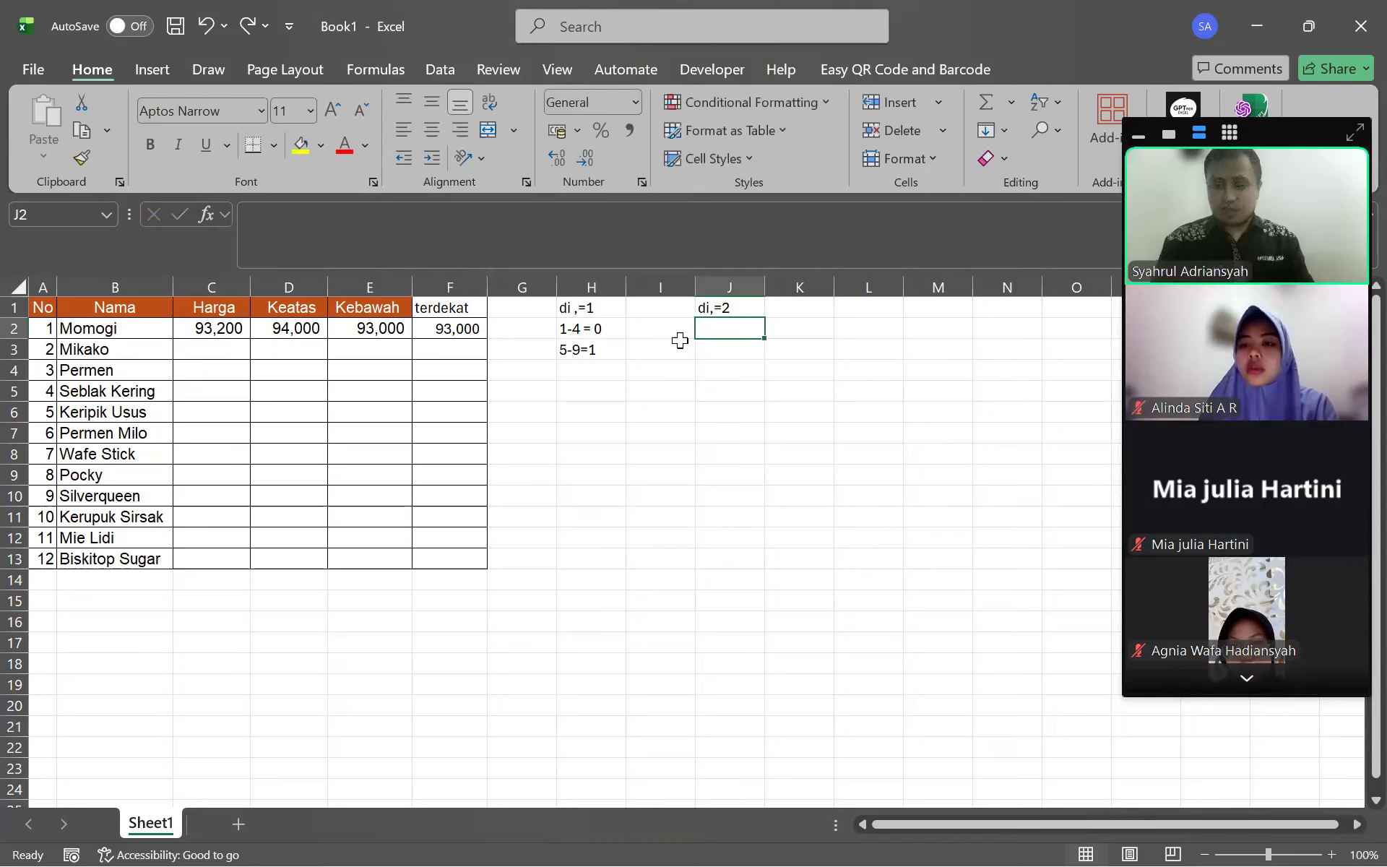
key(Left)
key(Left)
key(ctrl+c)
key(ctrl+Right)
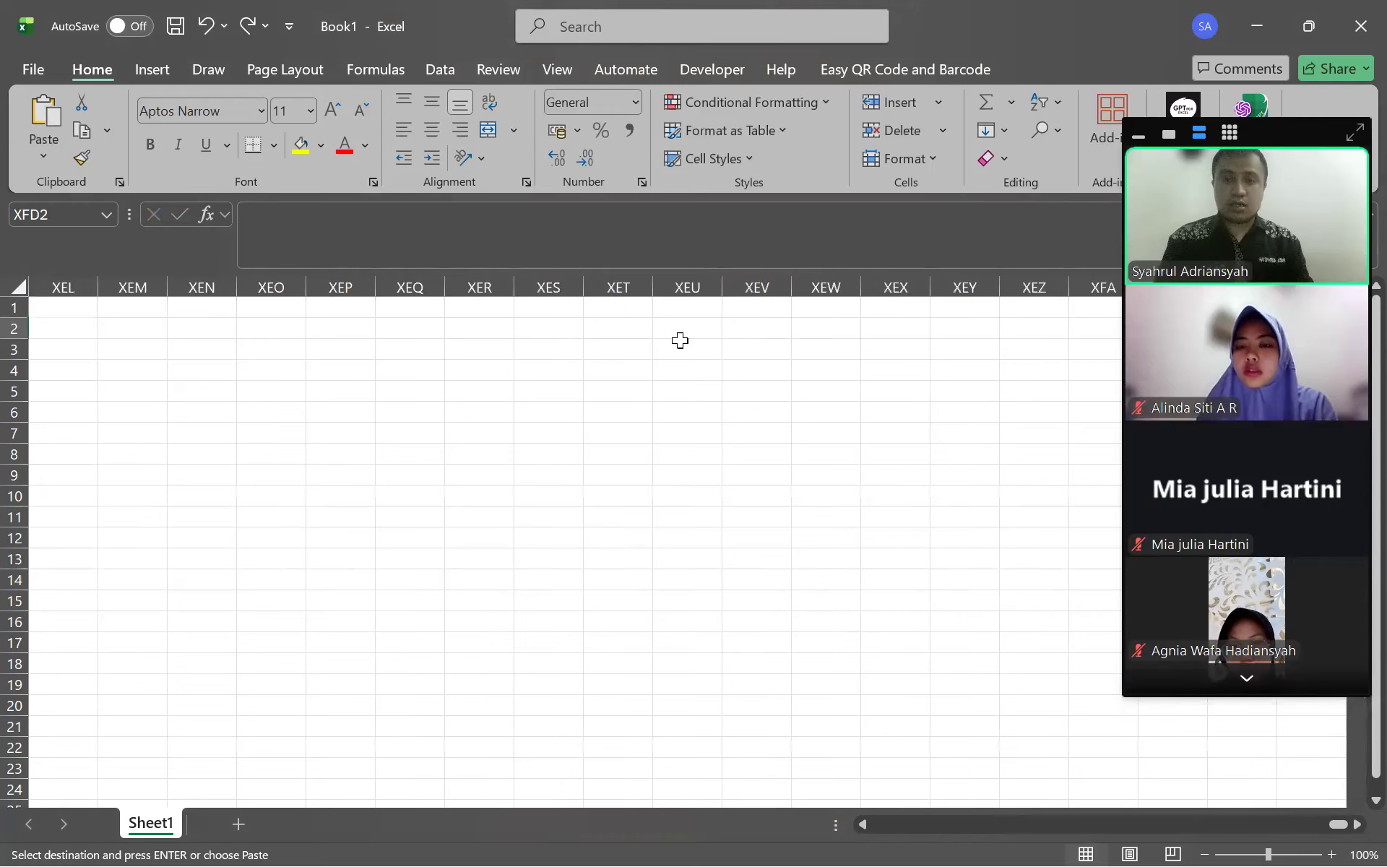
key(ctrl+shift+Left)
key(ctrl+shift+Right)
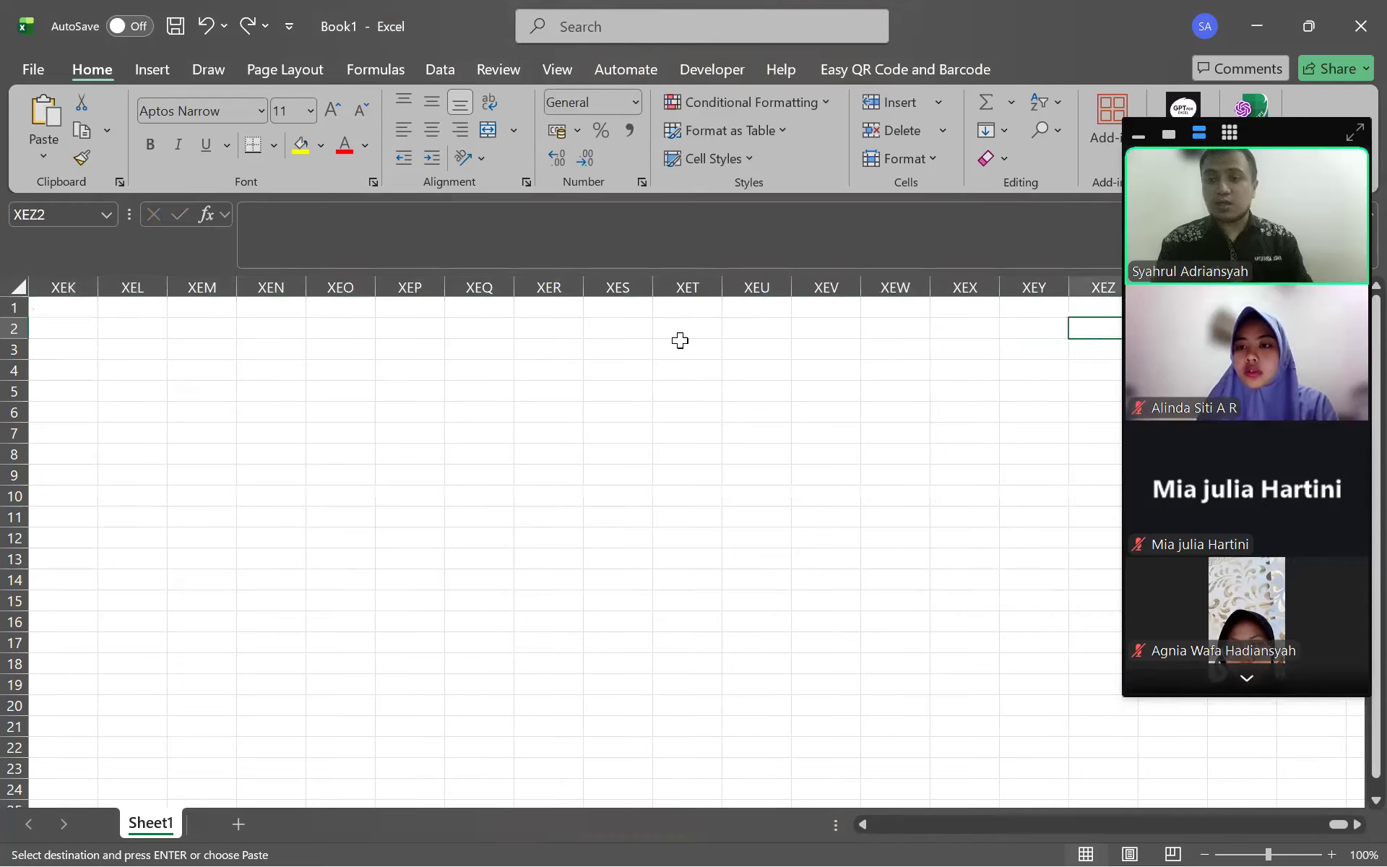
key(ctrl+shift+Left)
key(ctrl+shift+Left)
key(ctrl+shift+Left)
key(Right)
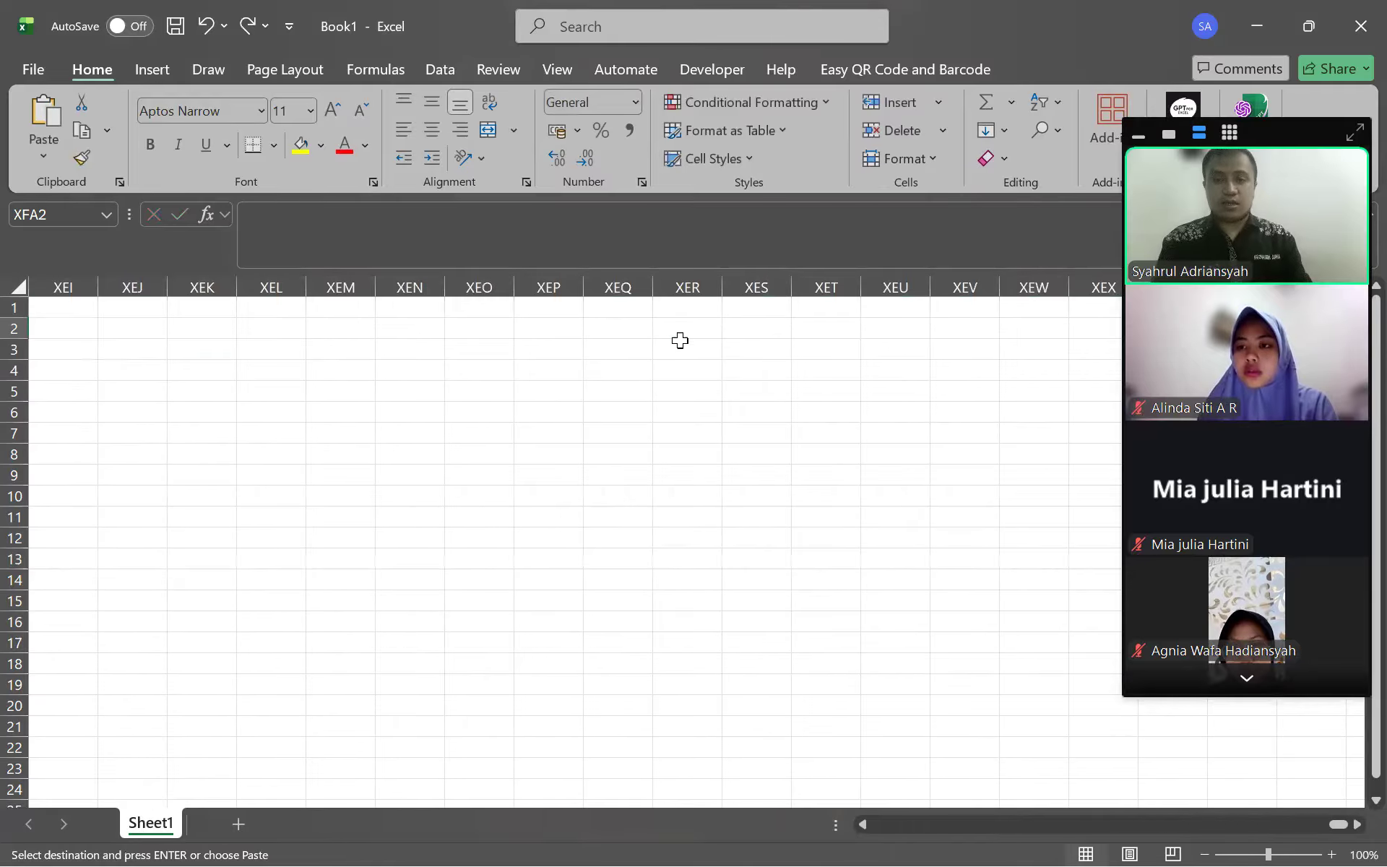
key(ctrl+shift+Left)
key(ctrl+shift+Left)
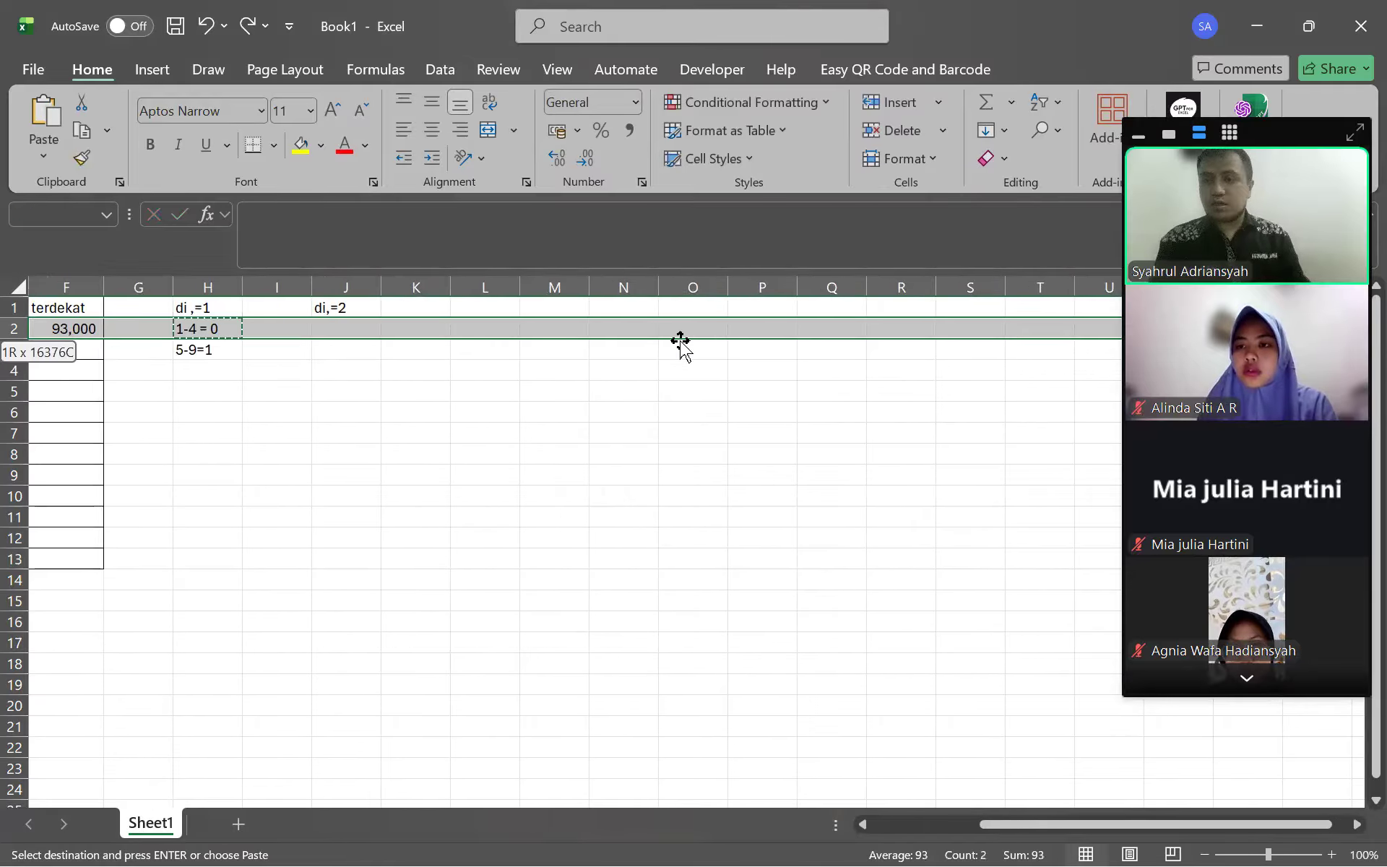
Paste the 1-4 = 0 rule into J2 from clipboard history and change it to 1-49
click(325, 332)
click(407, 233)
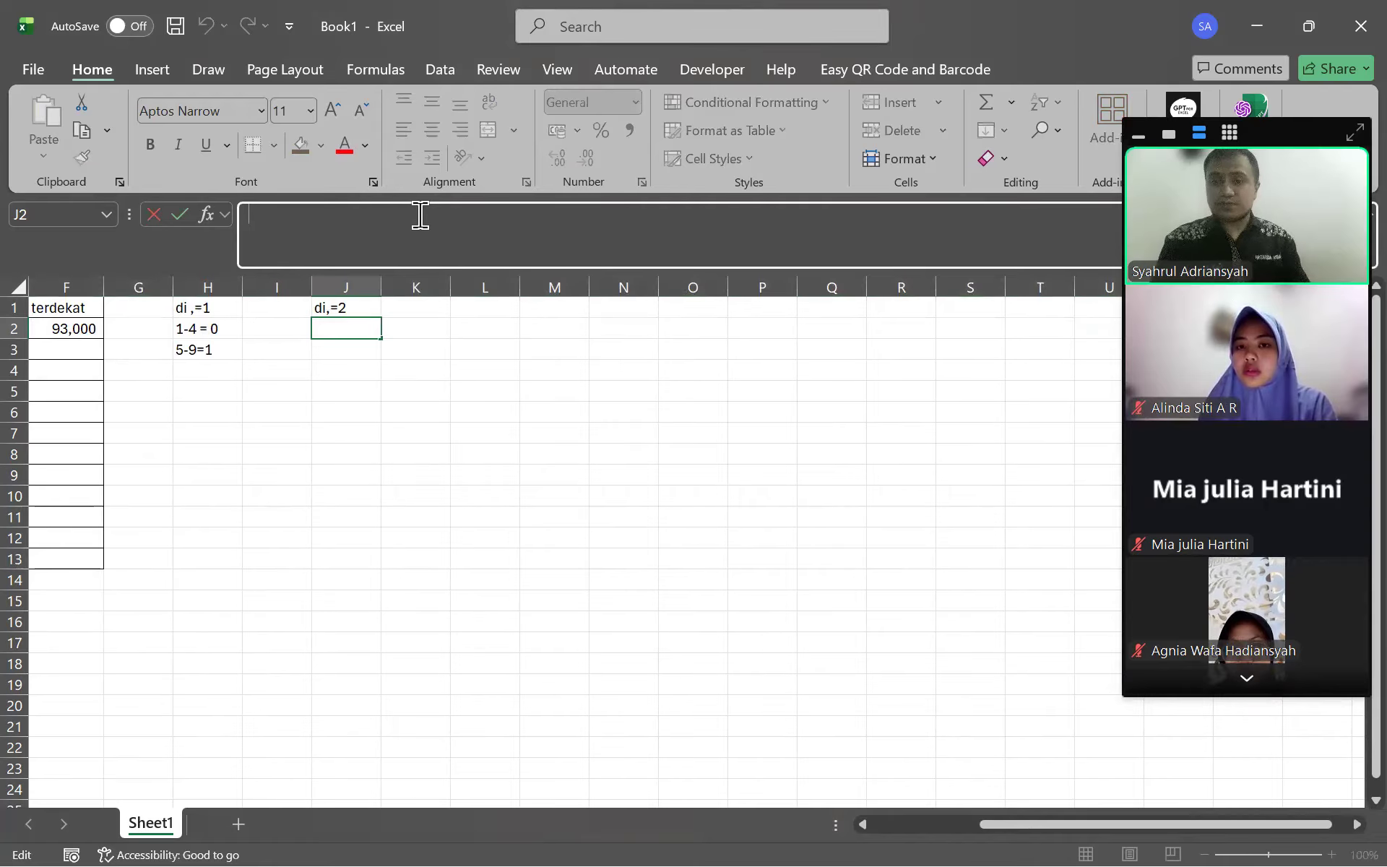
key(super+v)
click(369, 446)
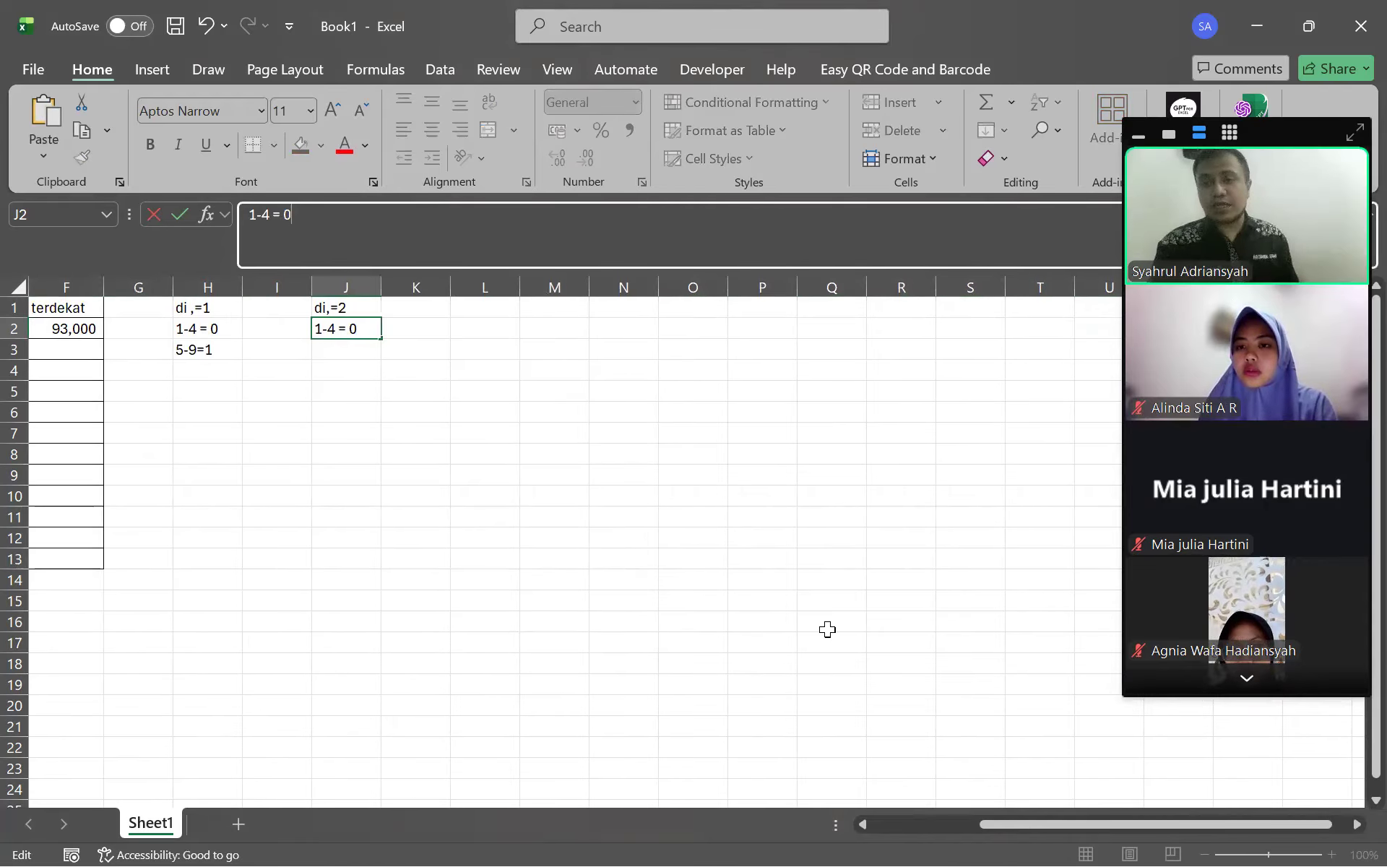
text(9)
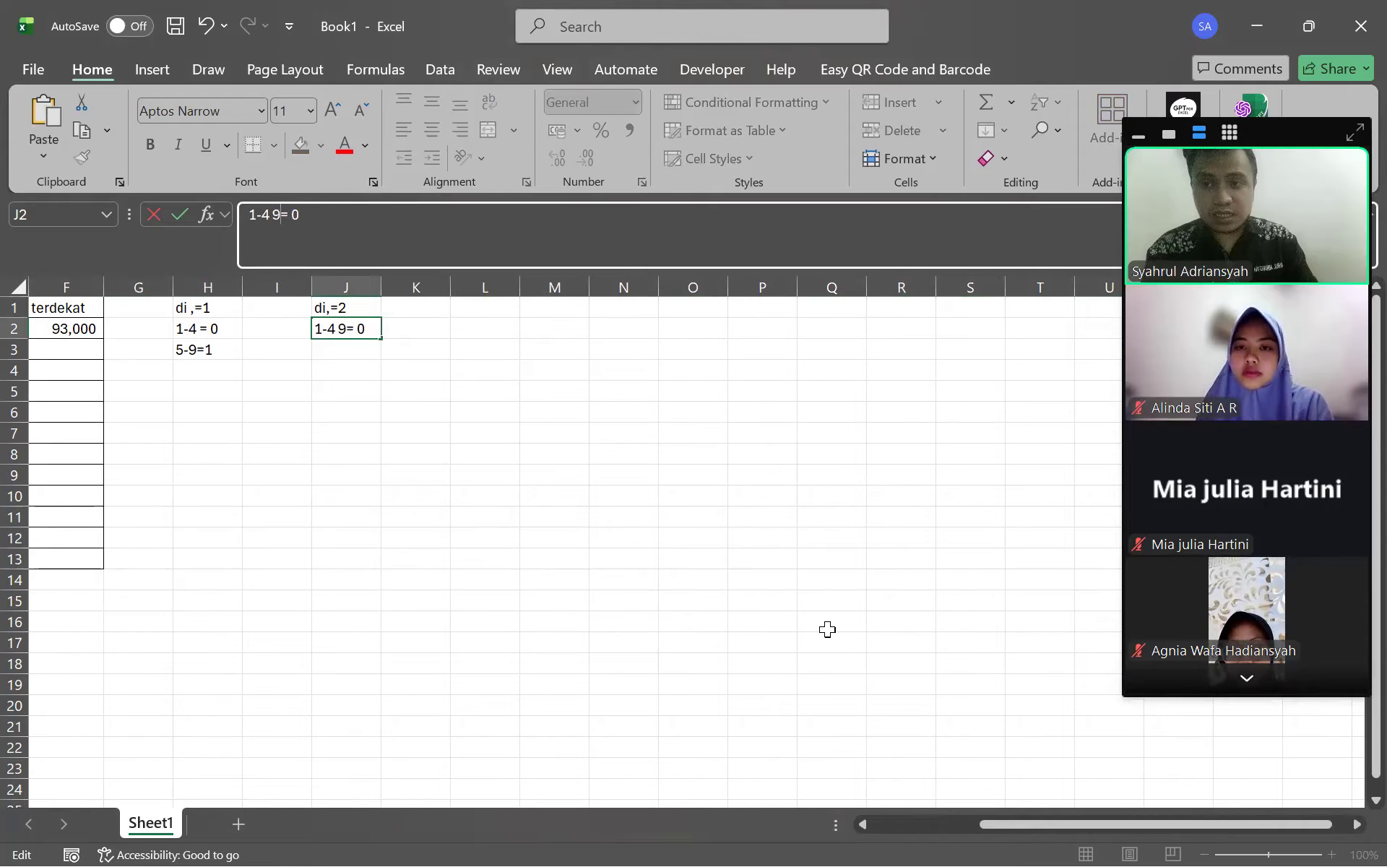
key(Return)
Correct J2 to read 1-49= 0 and enter 50-99=1 in J3
key(Up)
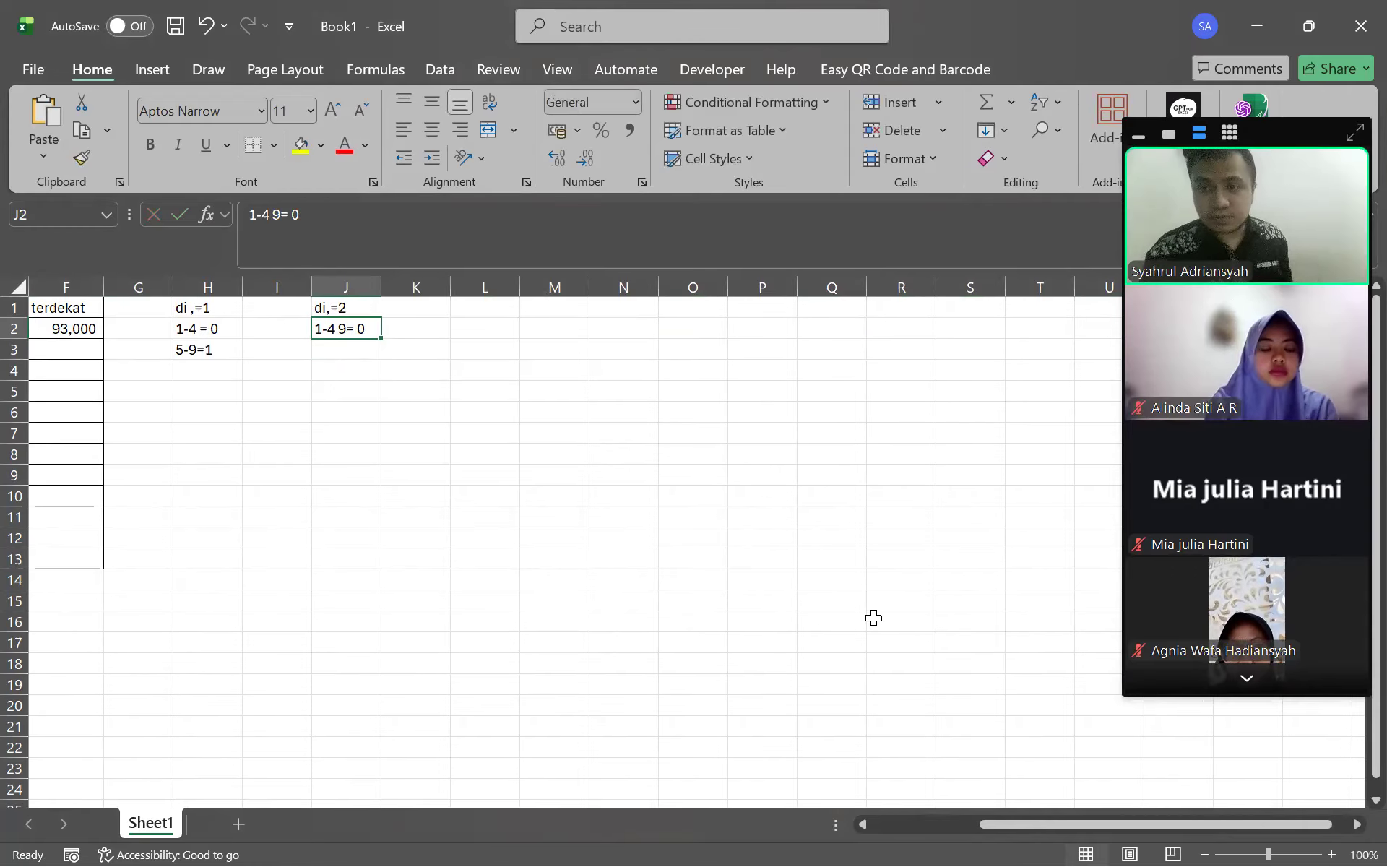
click(272, 215)
key(BackSpace)
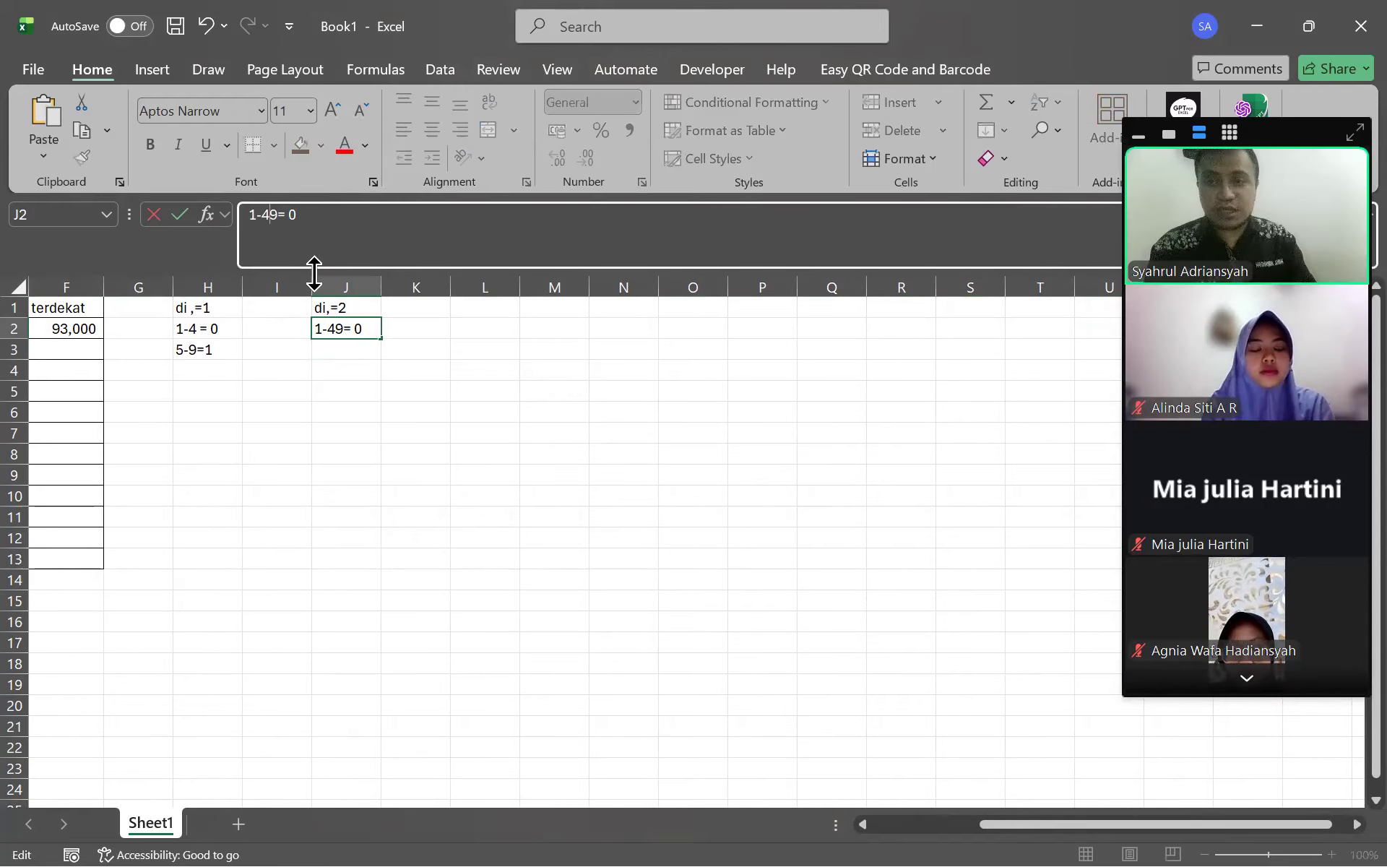
key(Return)
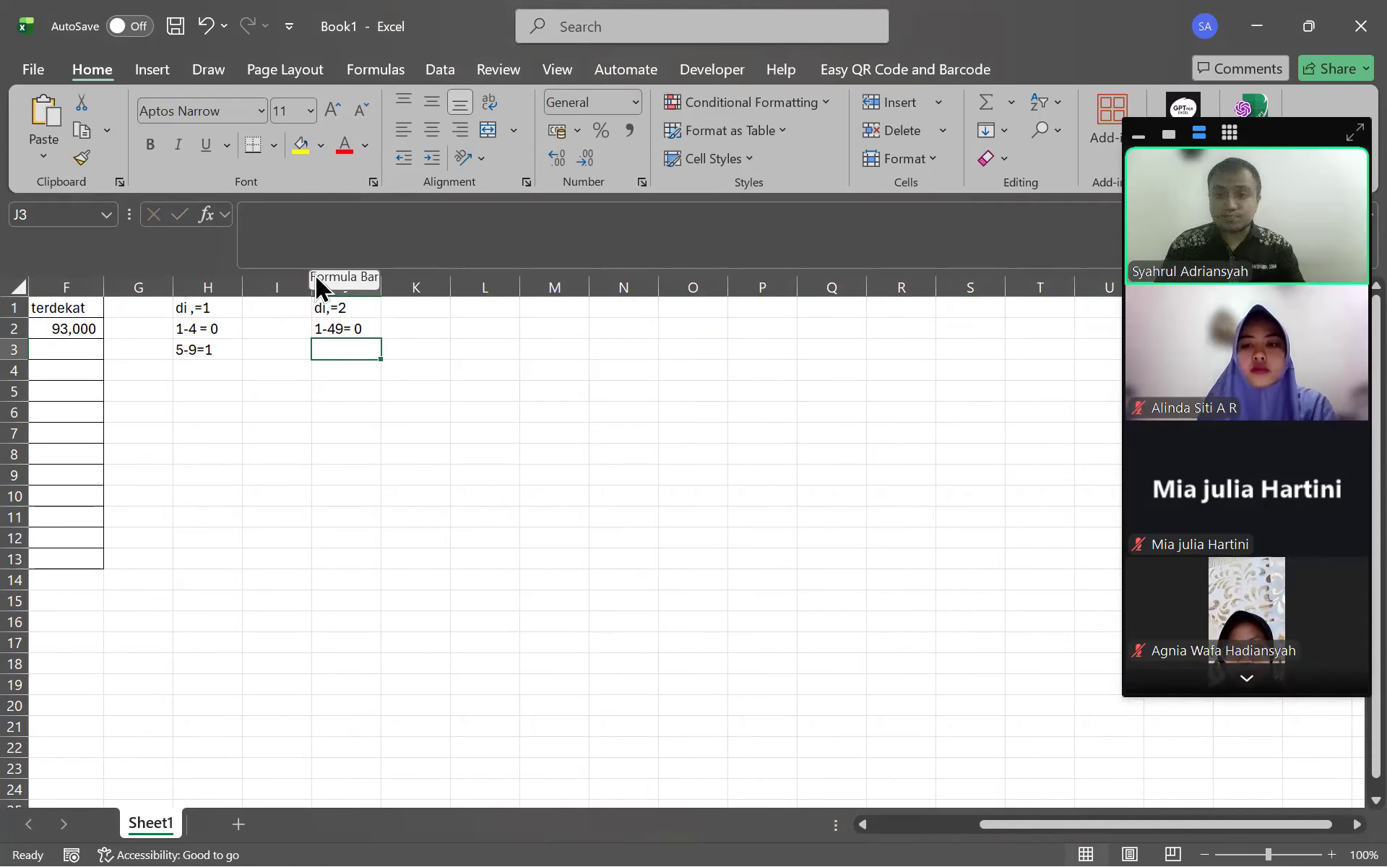
text(50)
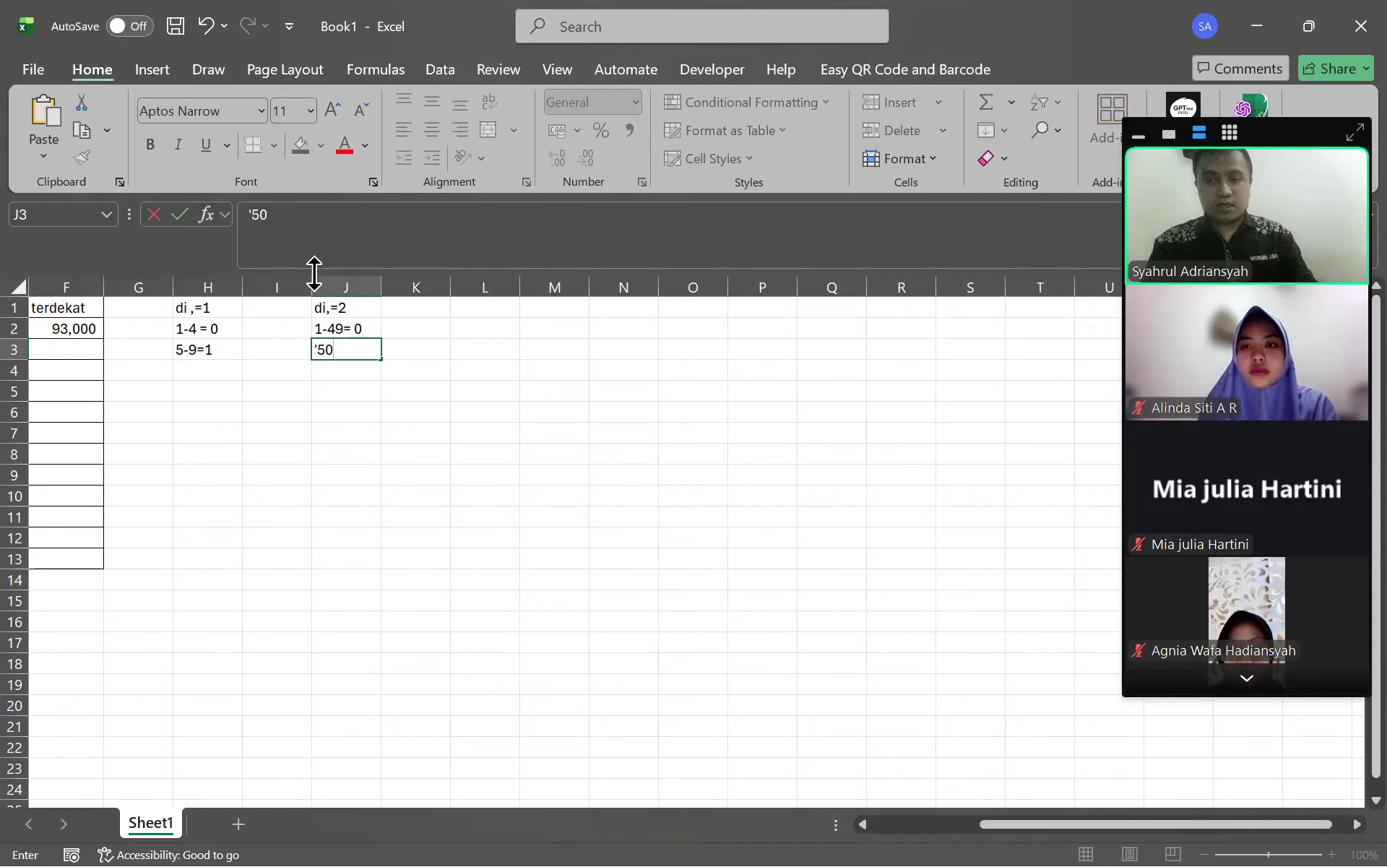
text(-99=1)
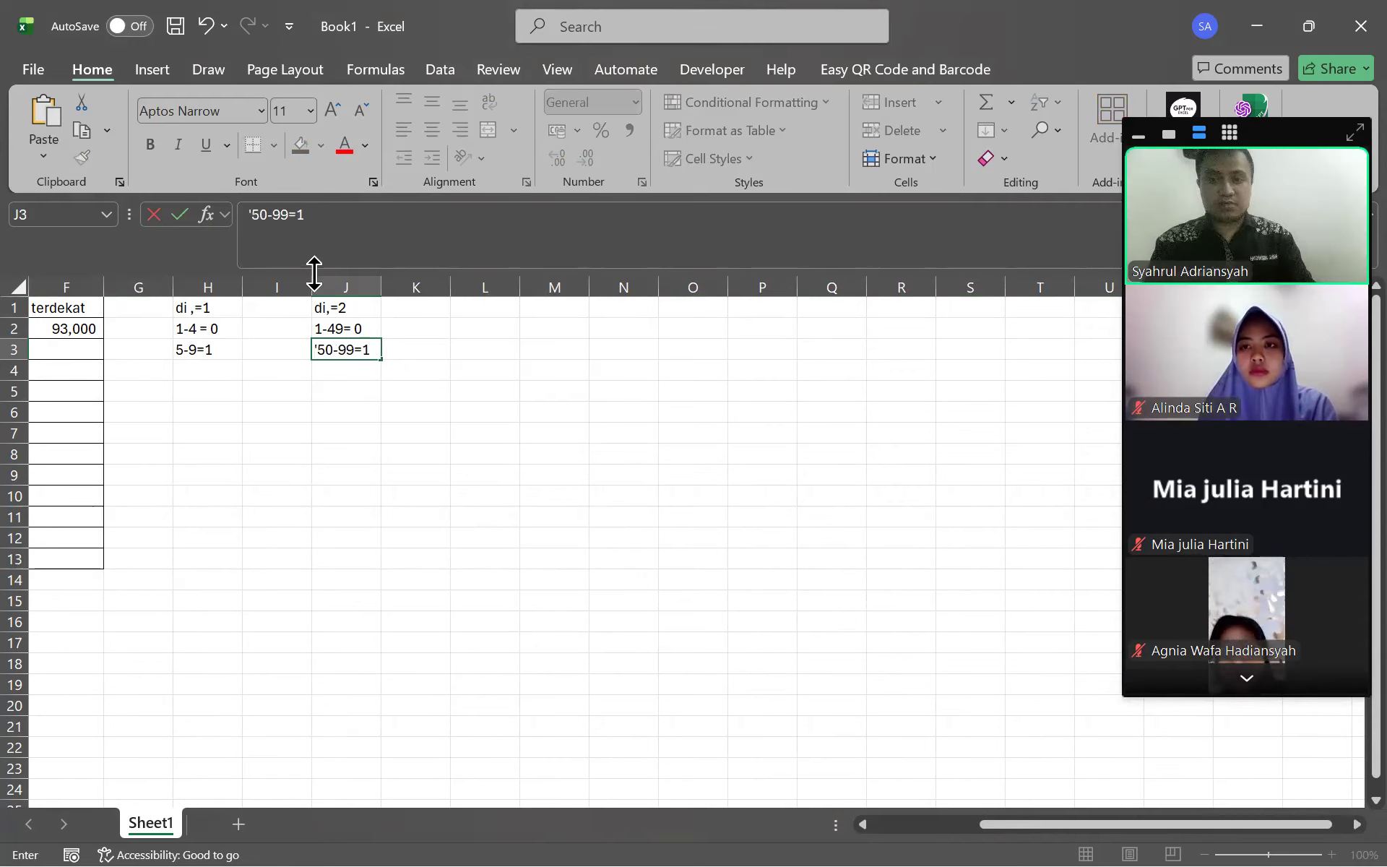
key(Return)
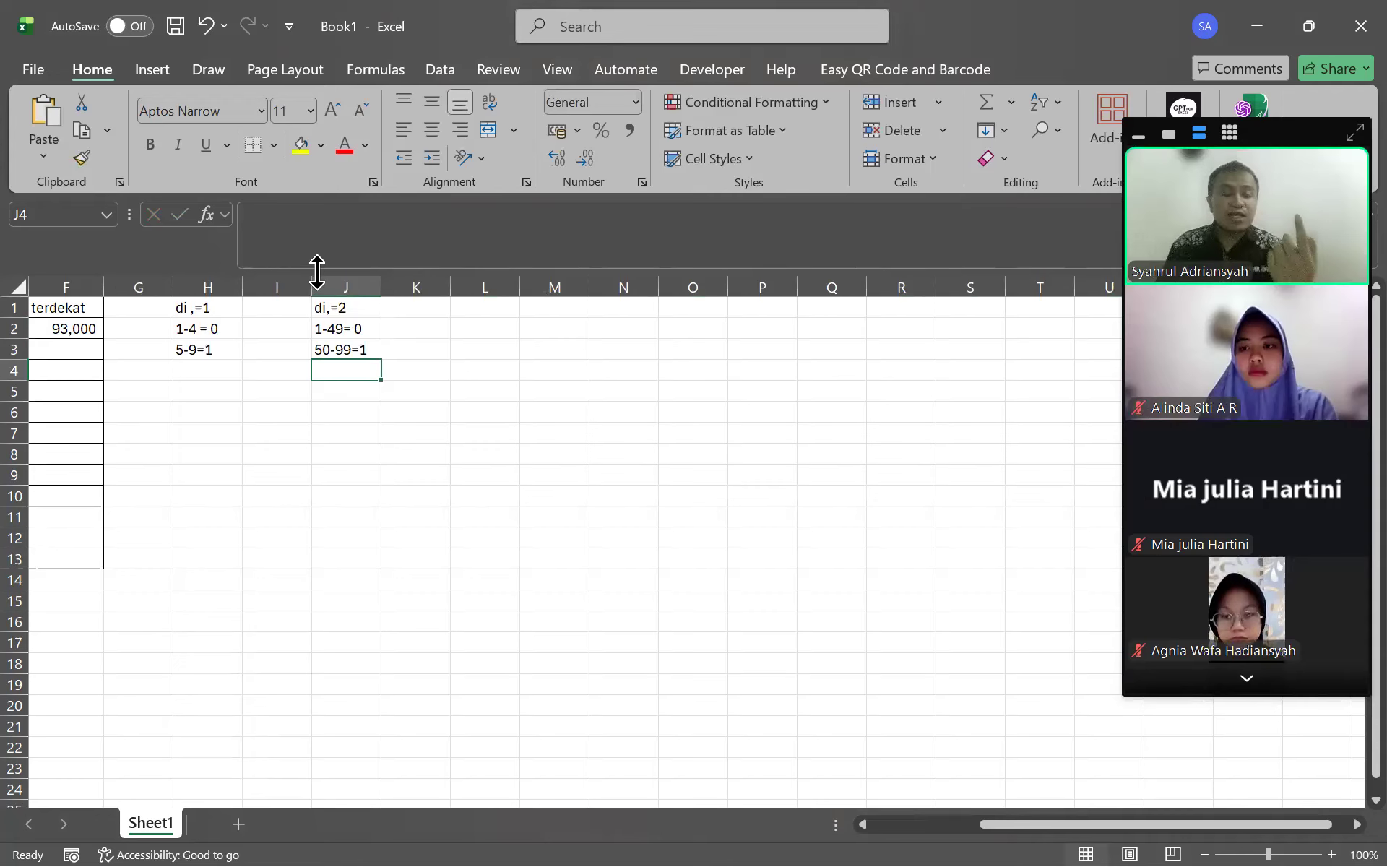
Type the three-digit rule heading di,=3 in cell L1
key(Left)
key(Left)
key(Left)
key(Left)
key(Left)
key(Left)
key(Left)
key(Left)
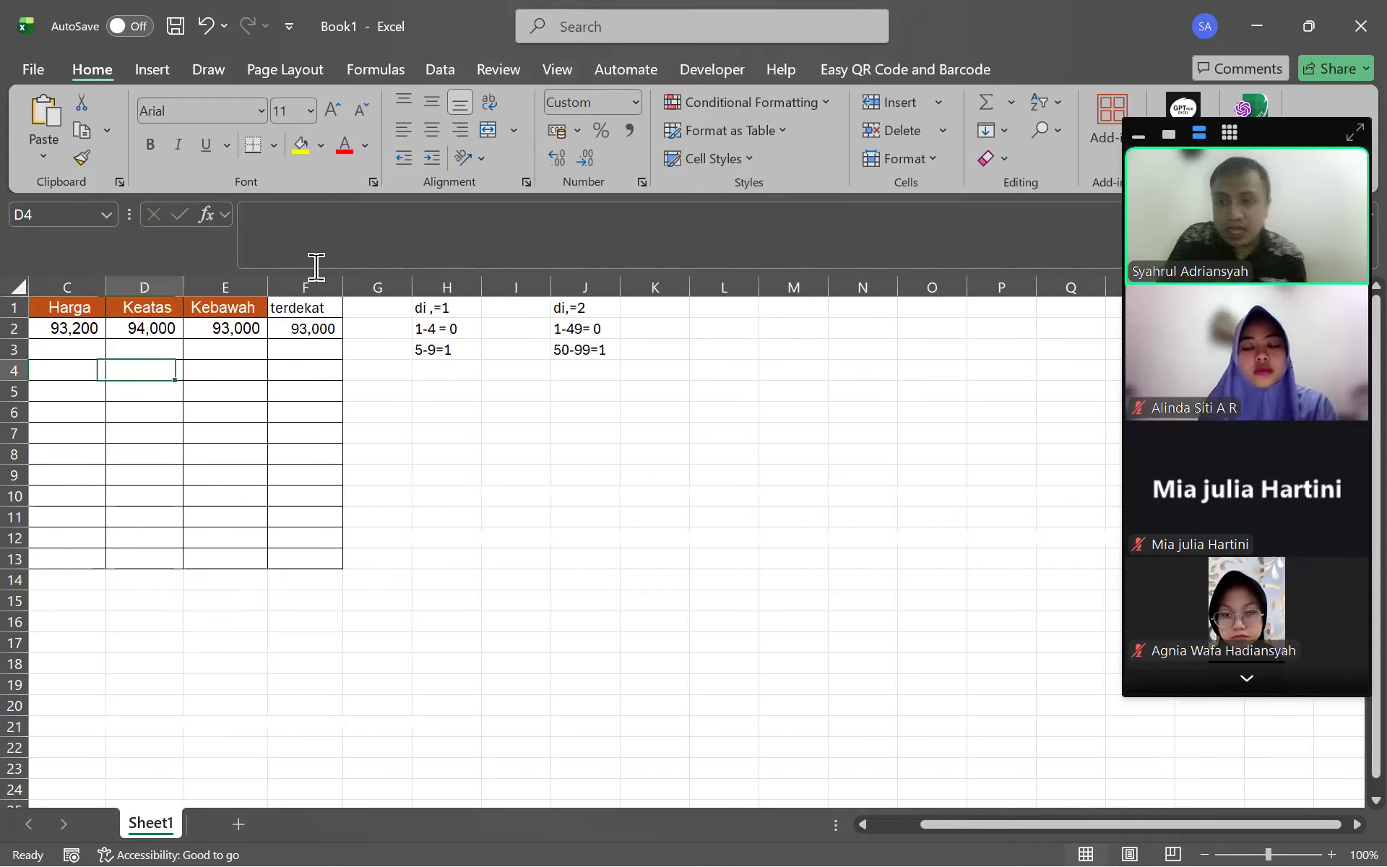
key(Up)
key(Up)
key(Right)
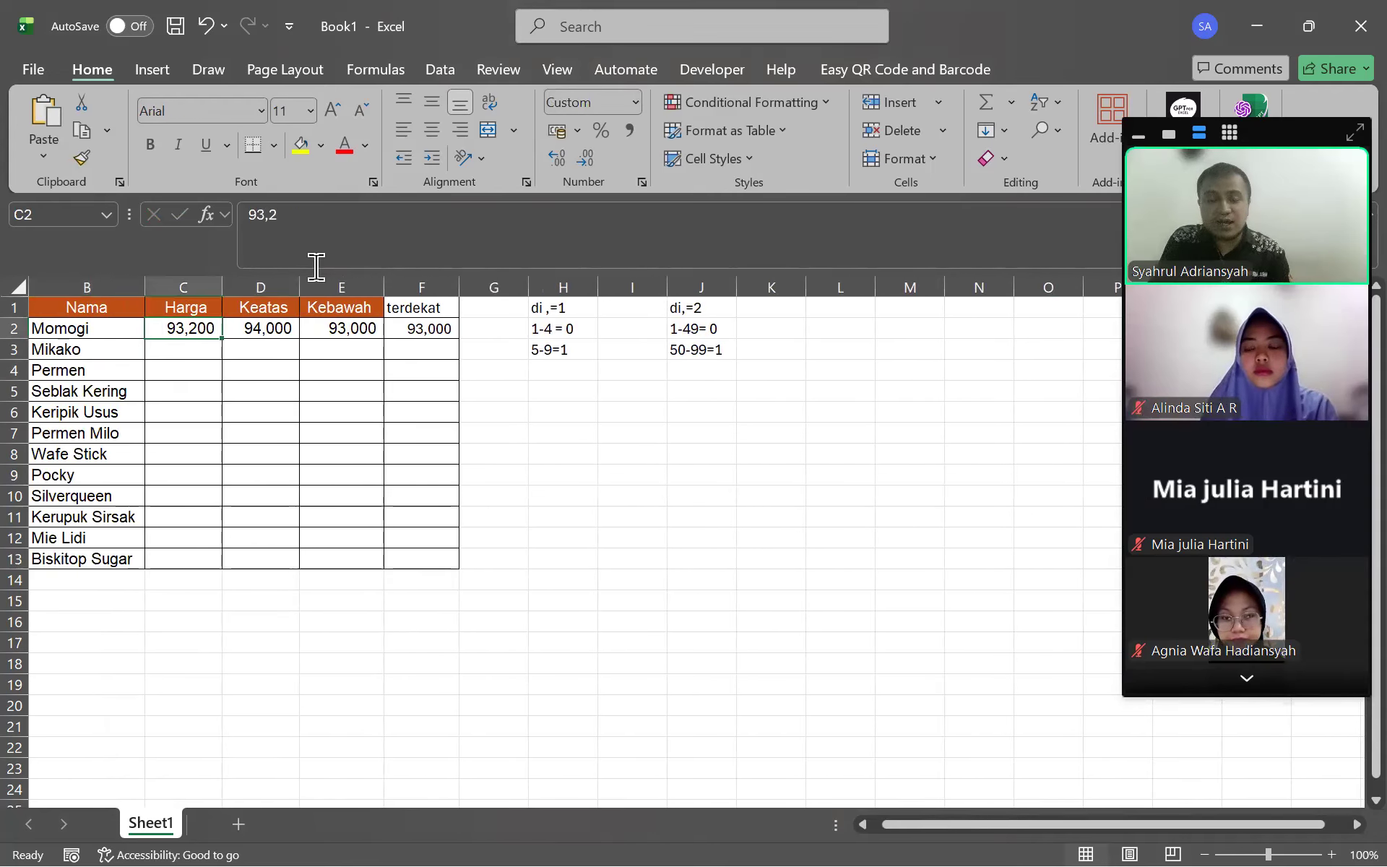
key(Right)
key(Right)
key(Right)
key(Right)
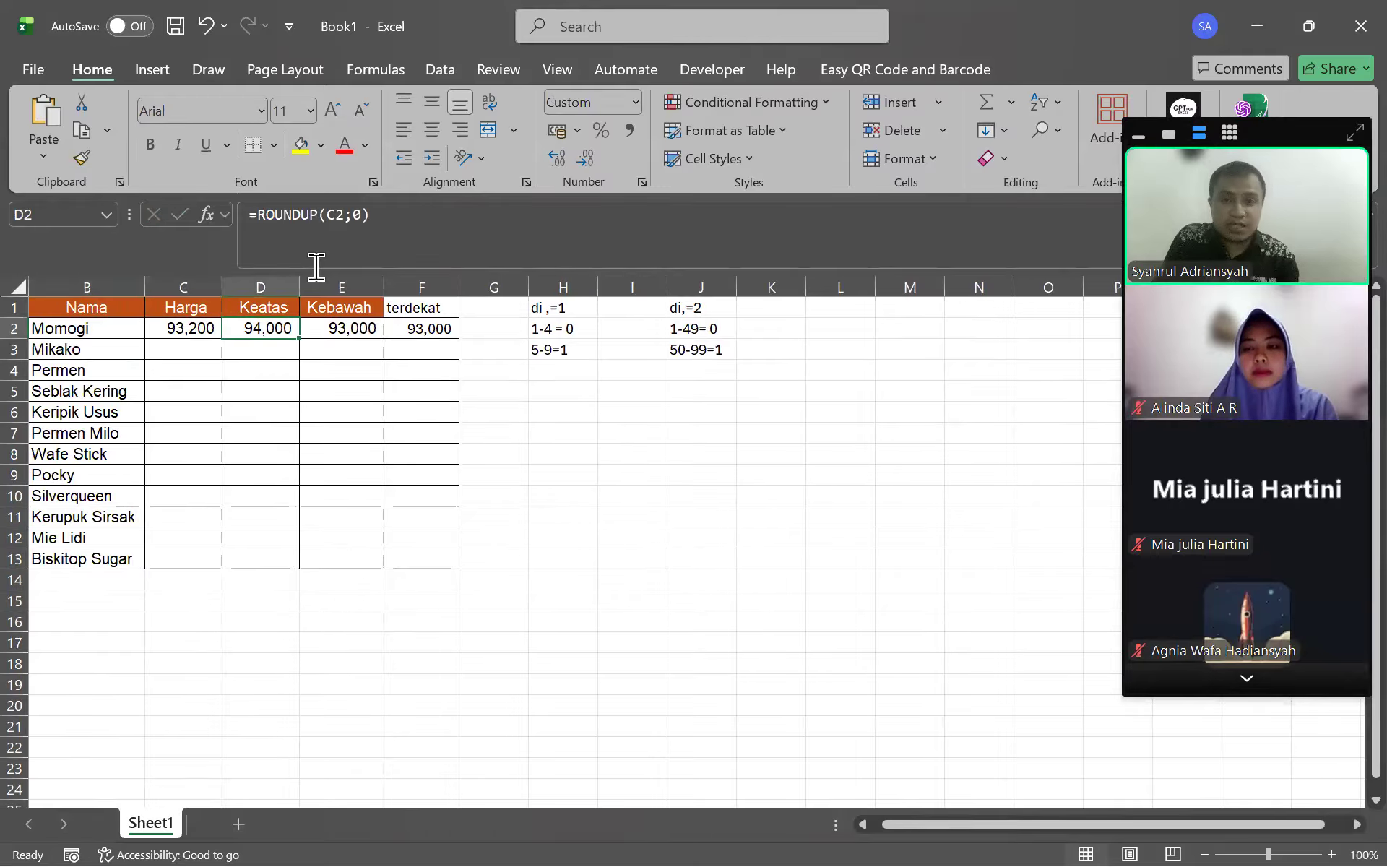
key(Right)
key(Right)
key(Right)
key(Right)
key(Up)
key(Right)
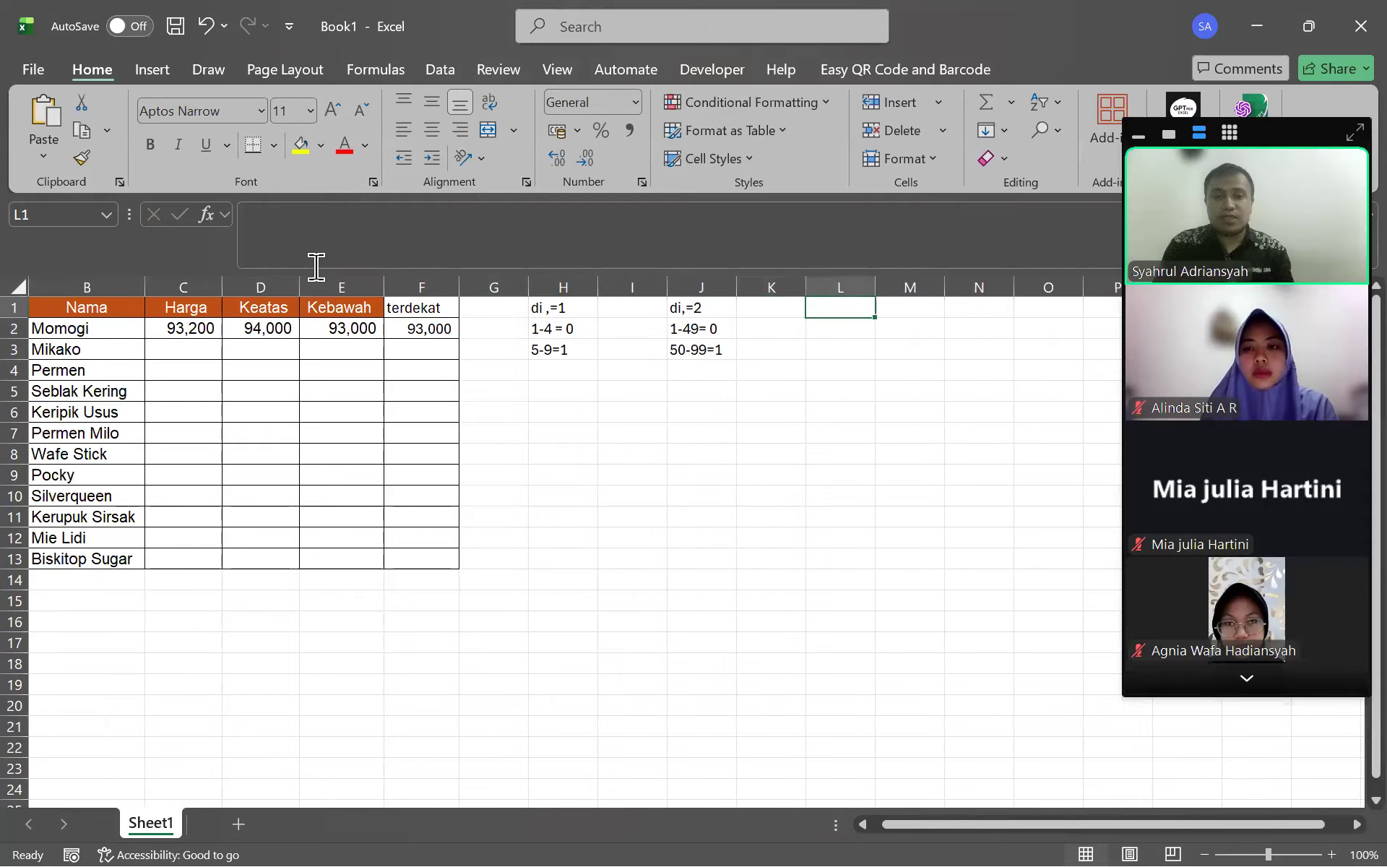
text(di,)
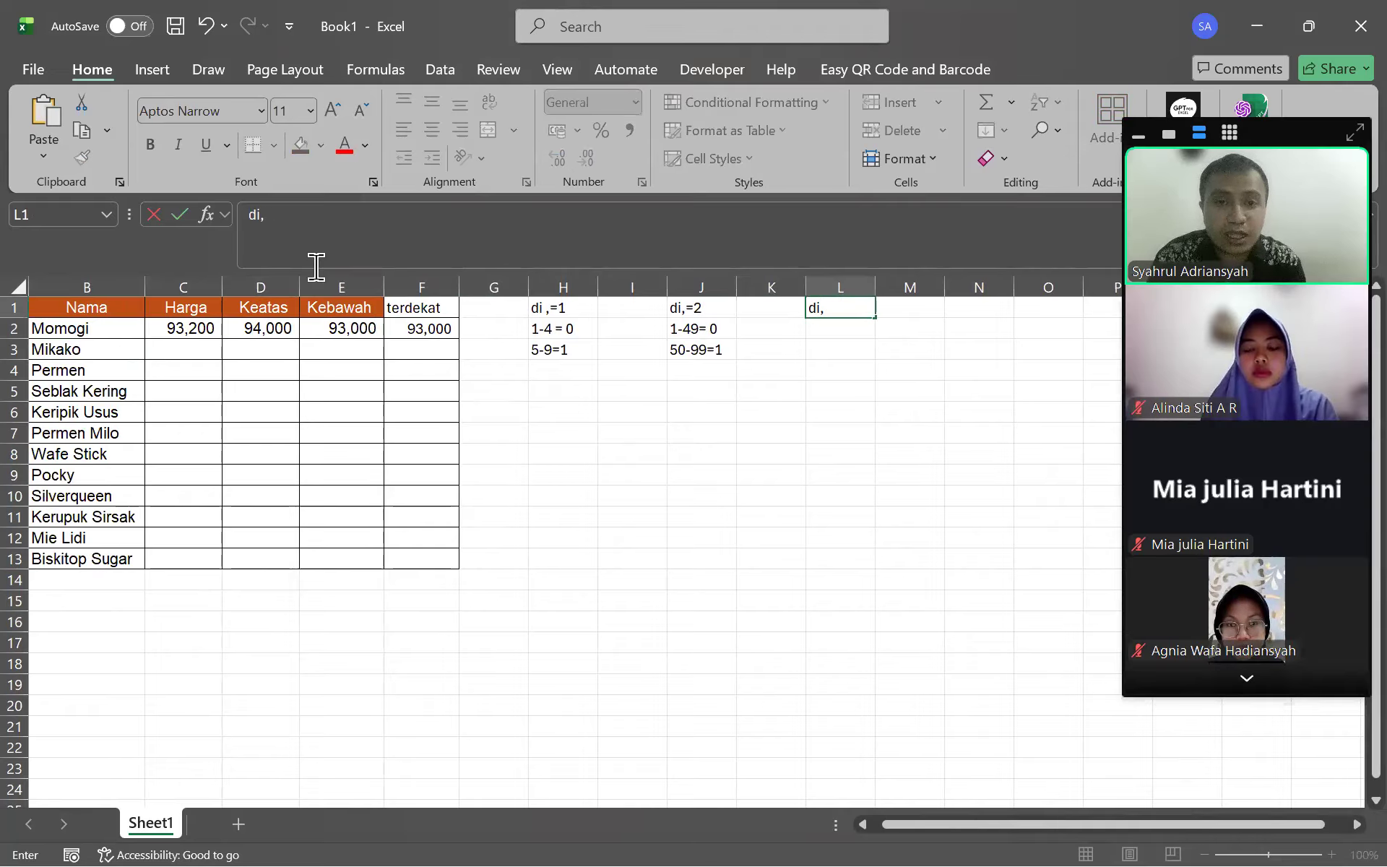
text(=3)
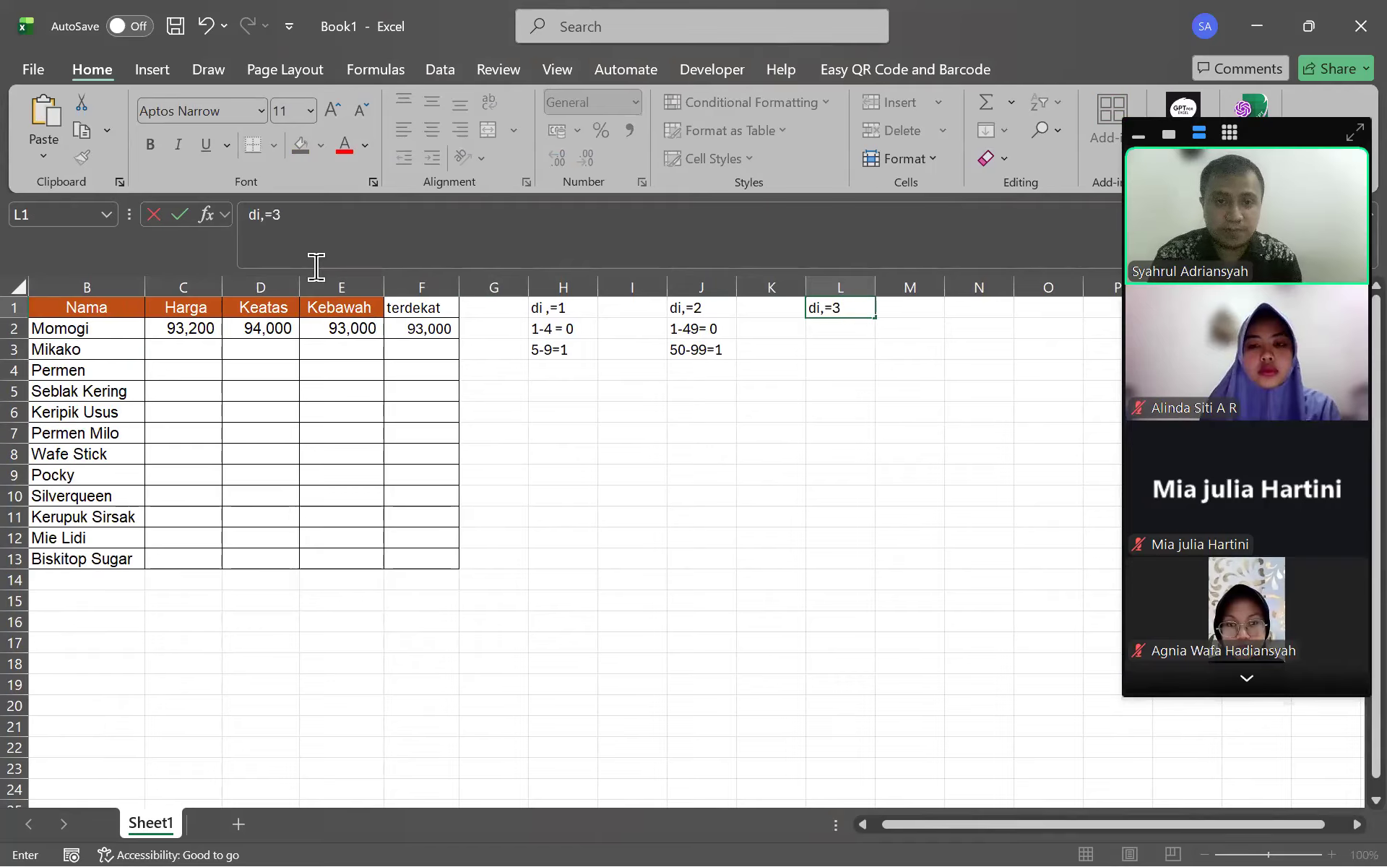
key(Return)
Enter the 1-100 range in L2 with its result 0 in M2
text(1)
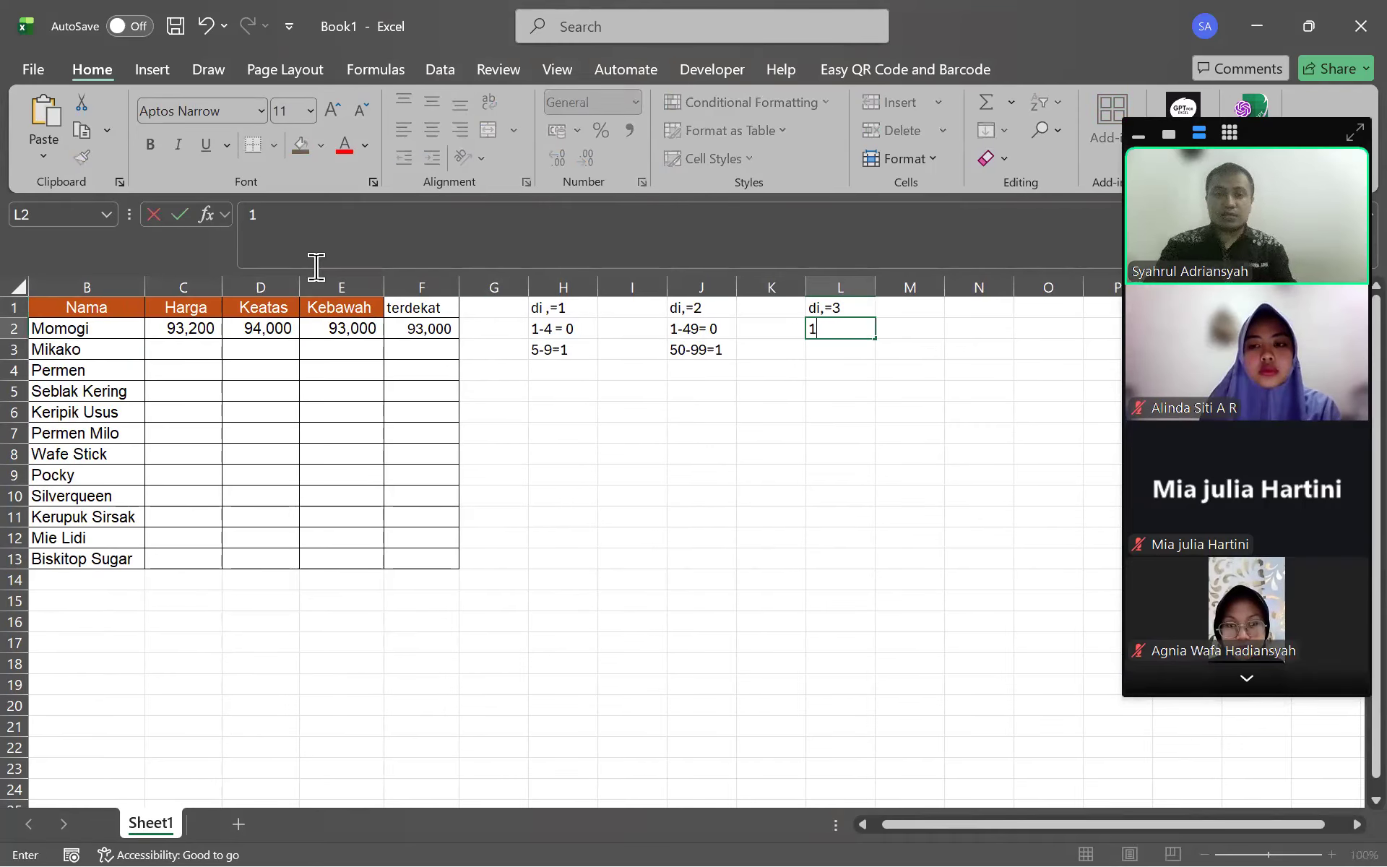
text(-1)
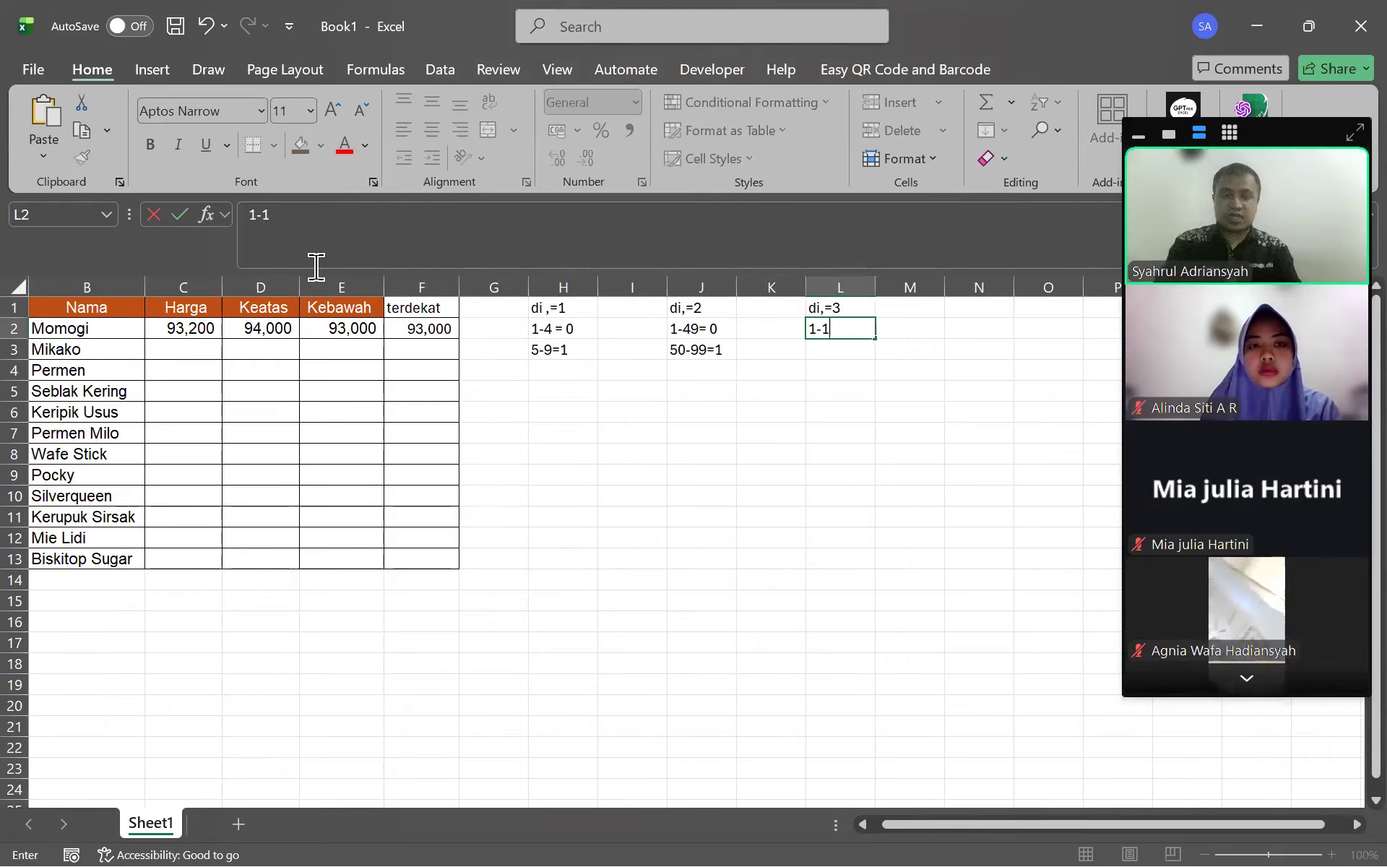
text(00)
key(Return)
key(Right)
key(Left)
key(Left)
key(Right)
key(Up)
key(Right)
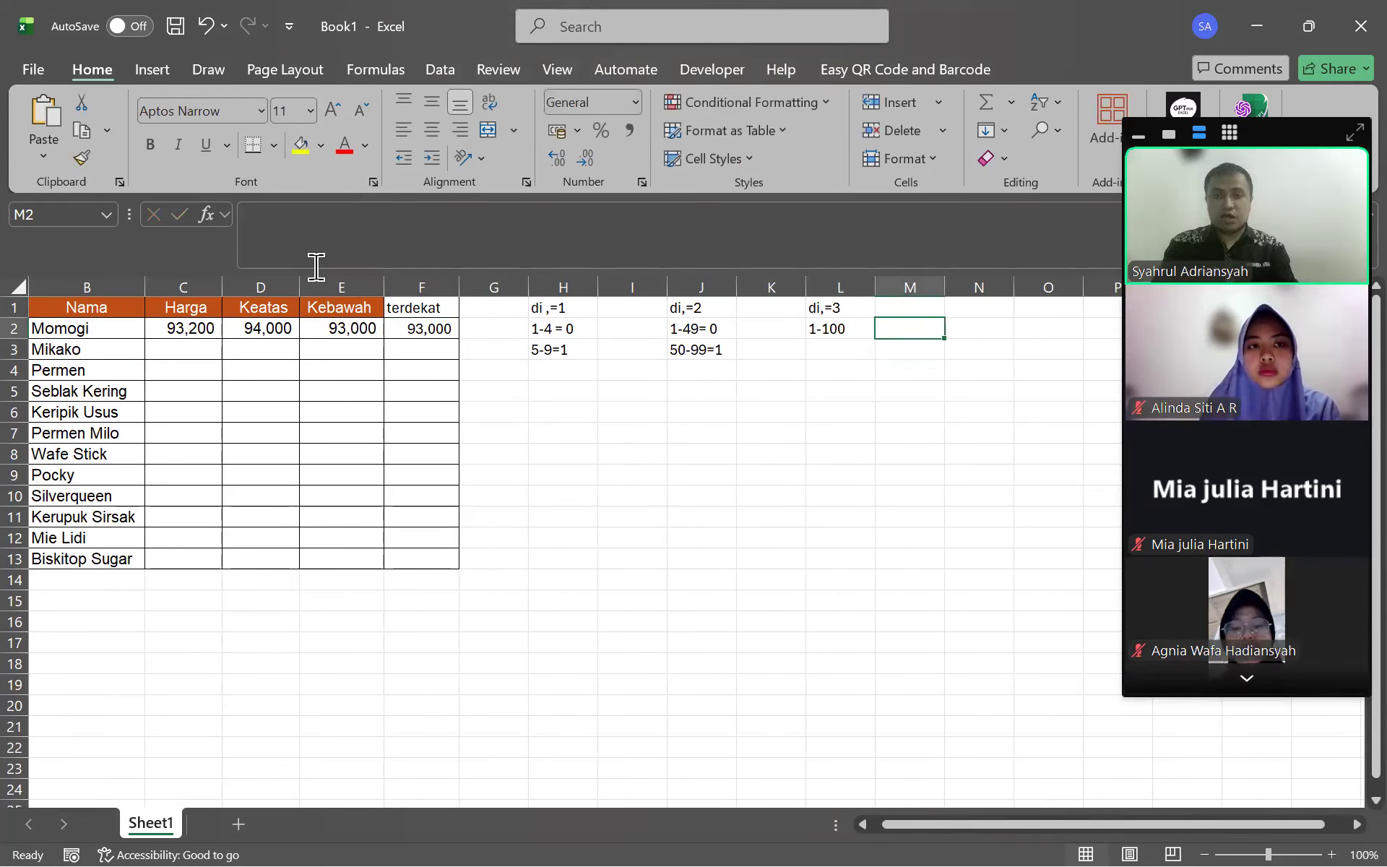
text(0)
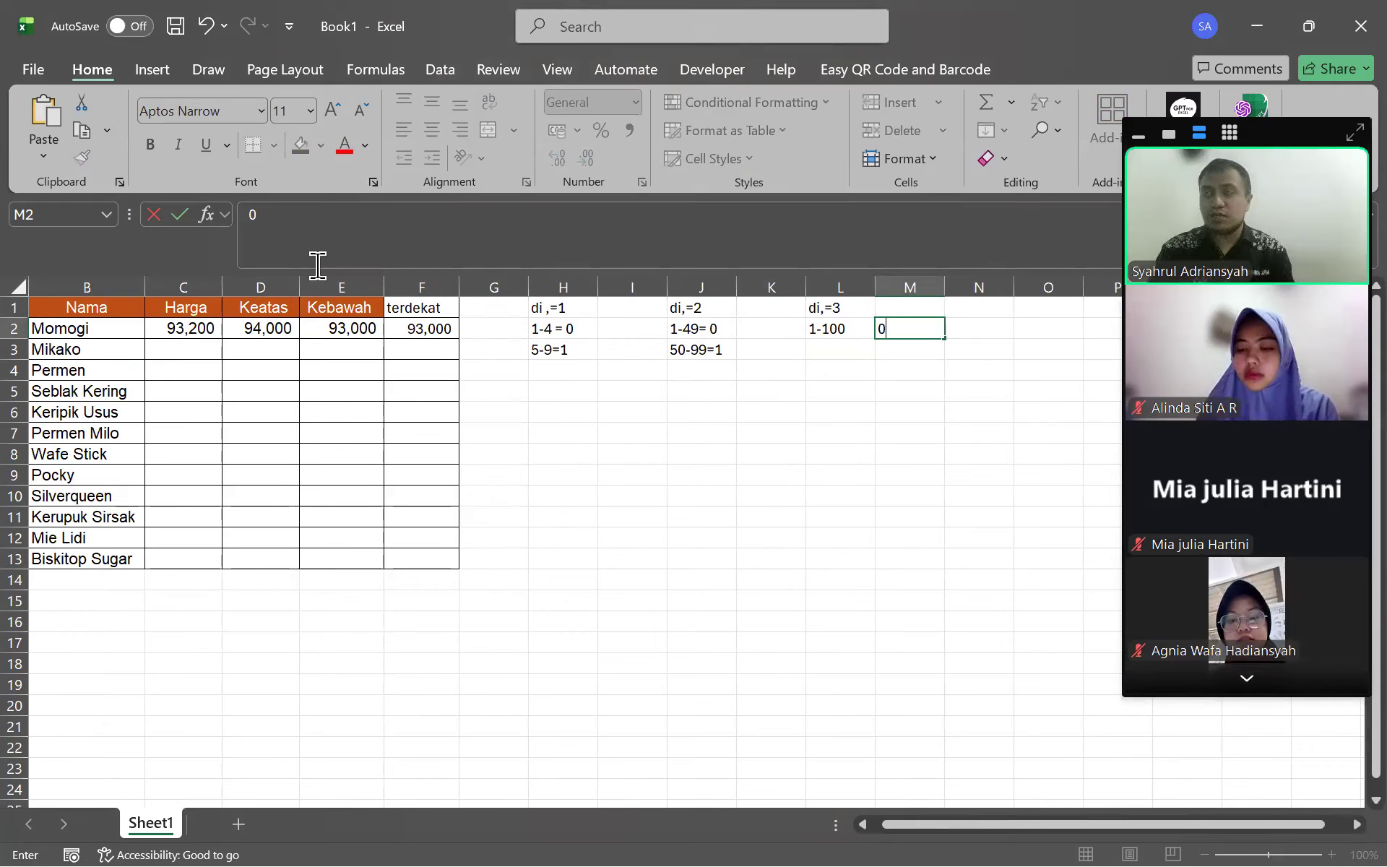
key(Left)
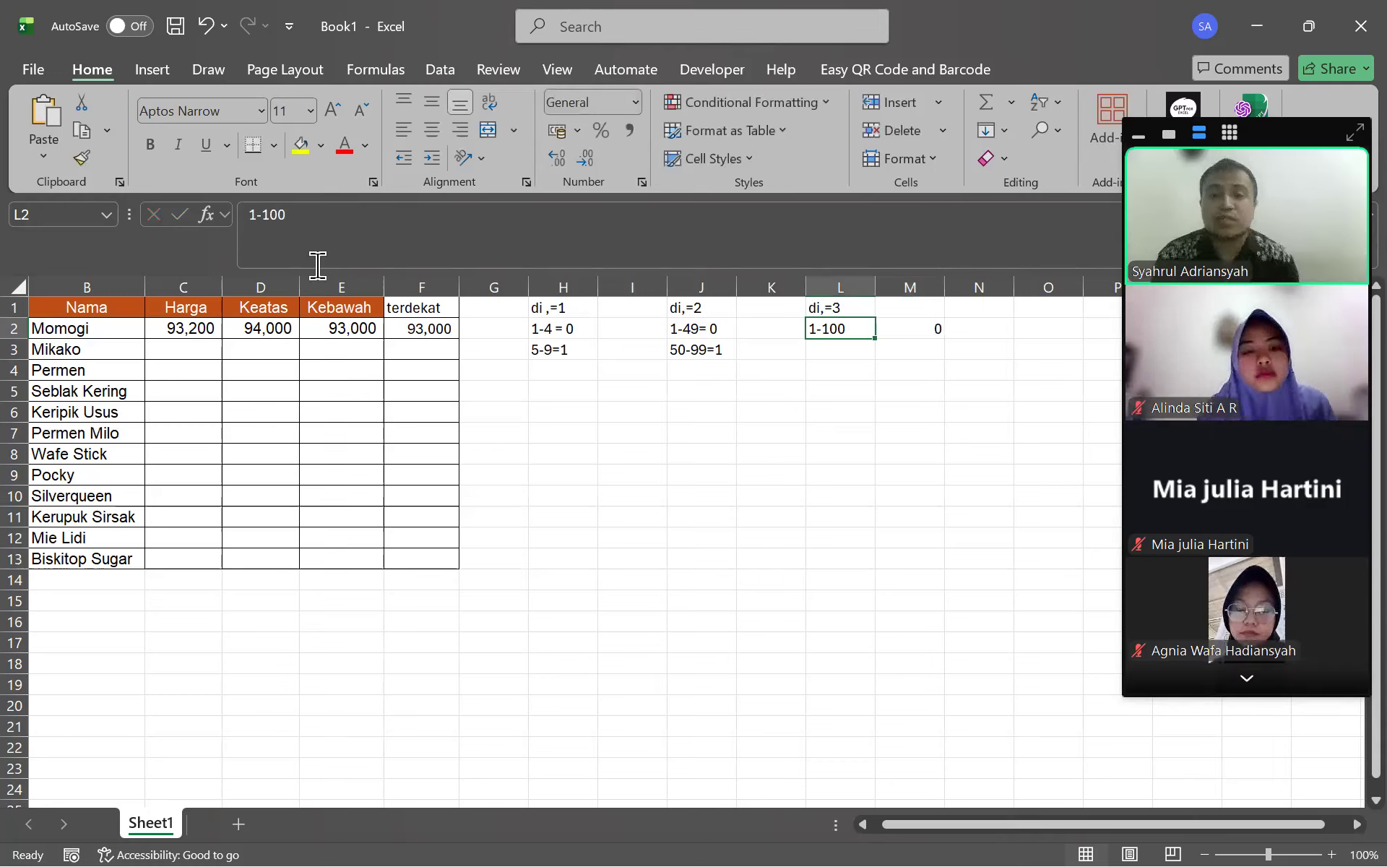
text(1)
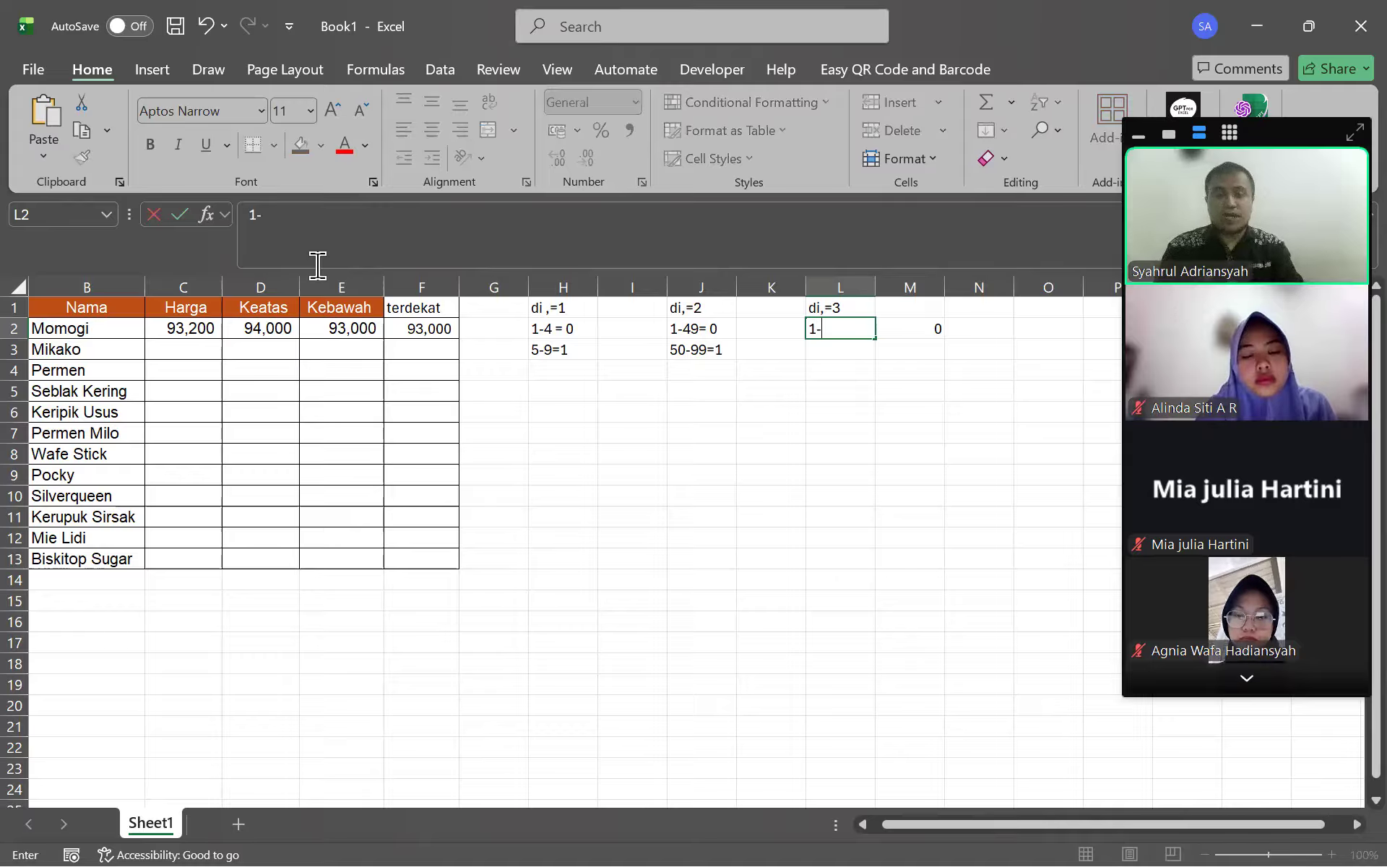
text(-100)
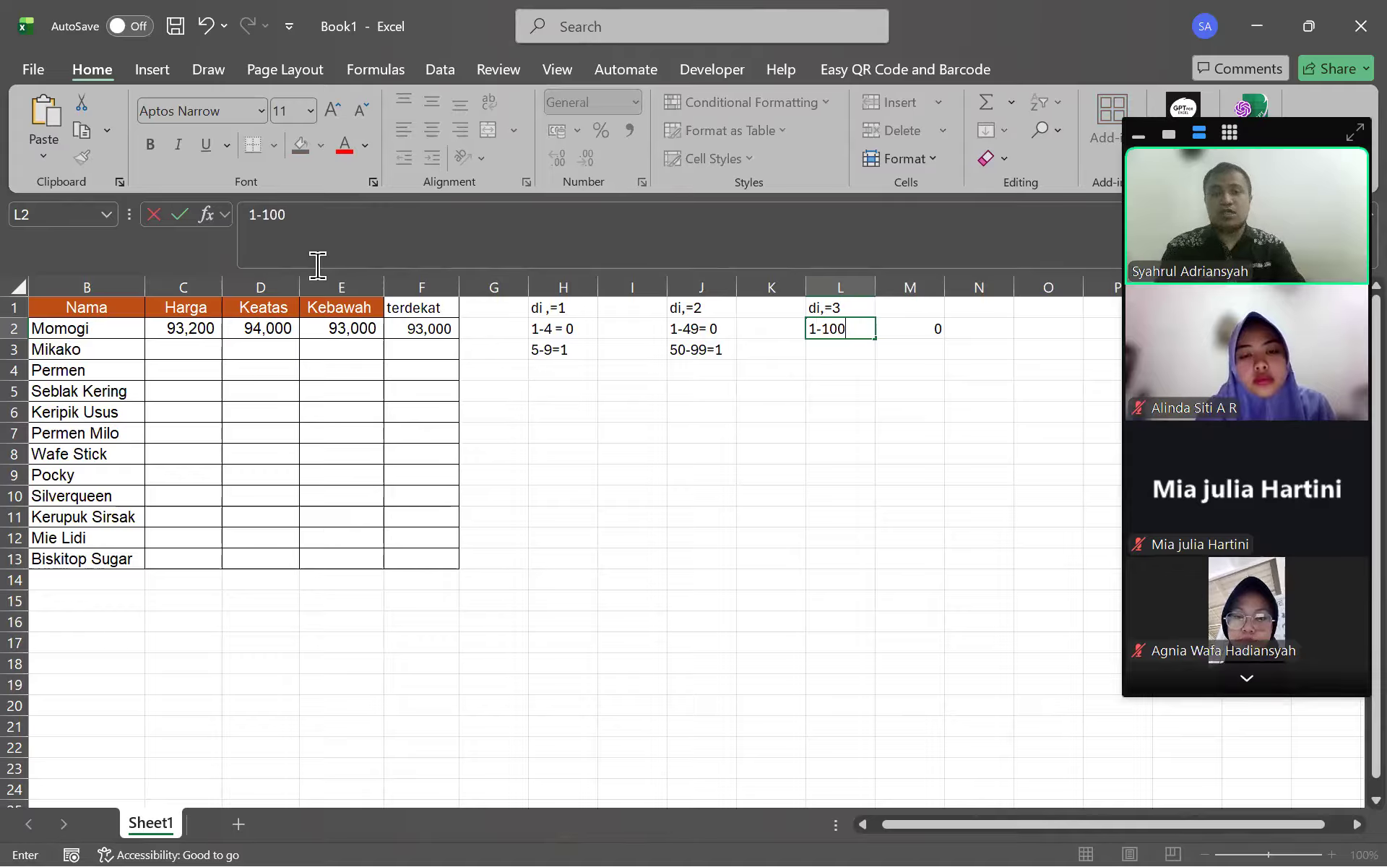
key(Return)
key(Right)
key(Up)
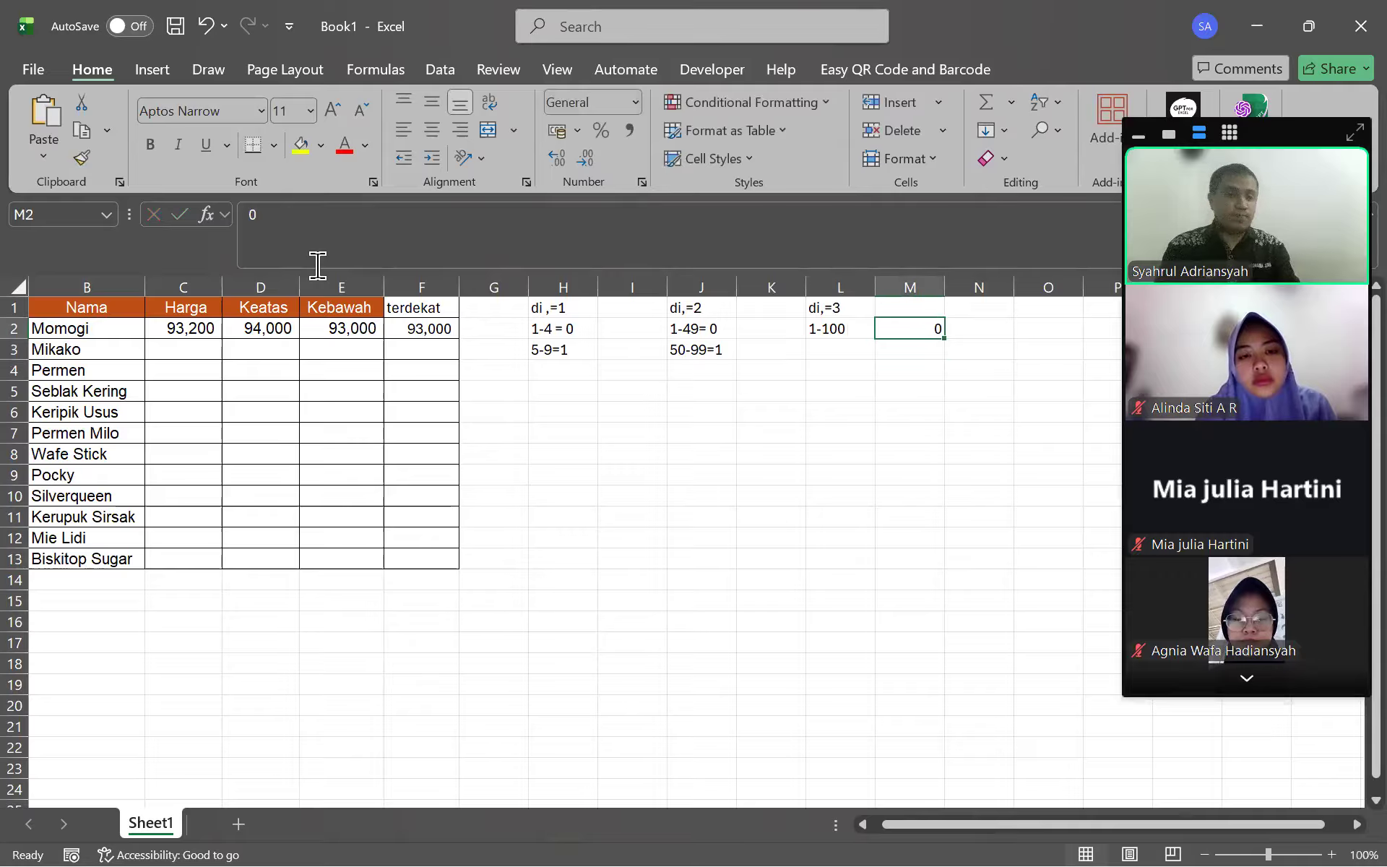
Enter the 101- 999 range in L3 with its result 1 in M3
key(Down)
key(Left)
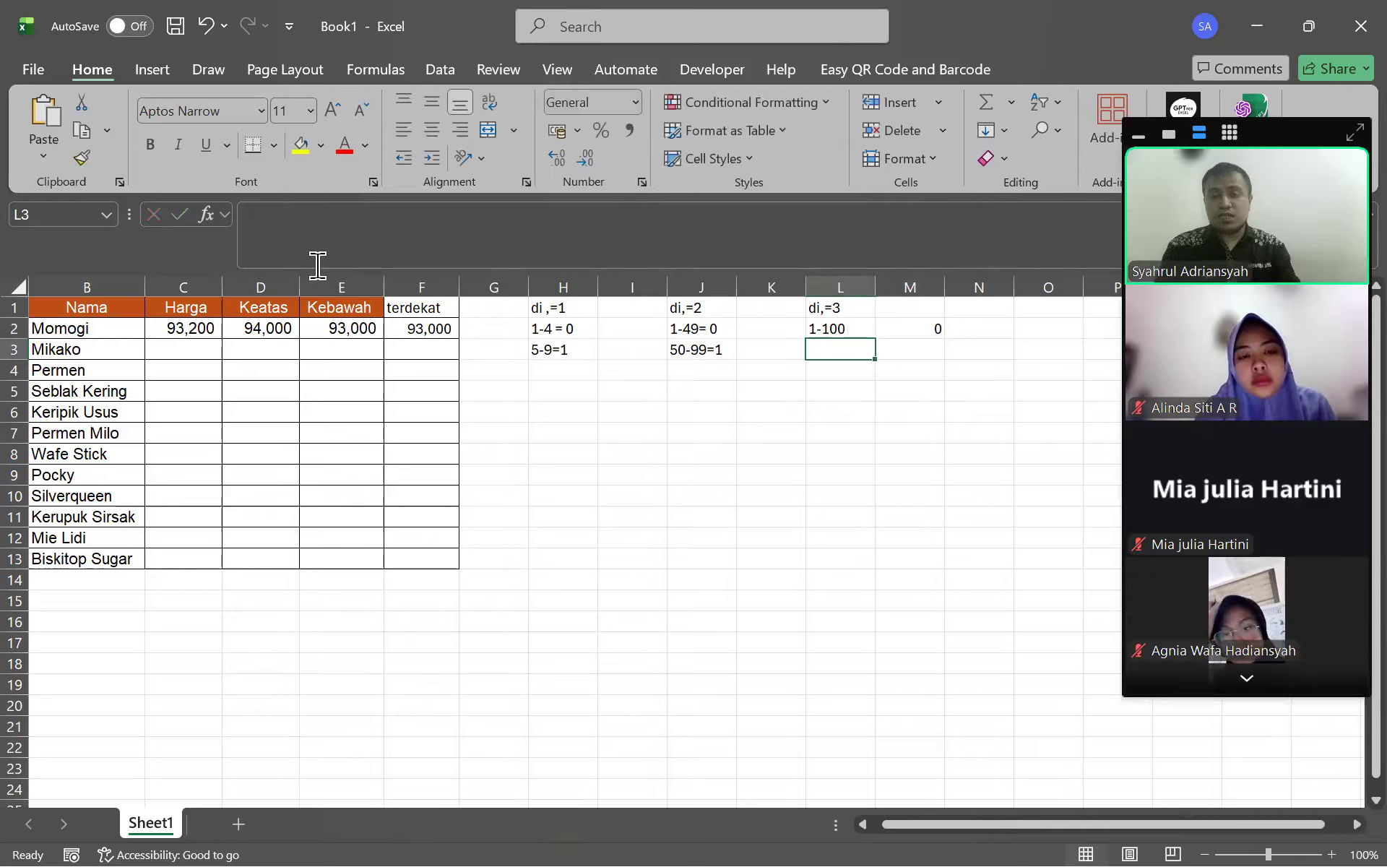
text(101)
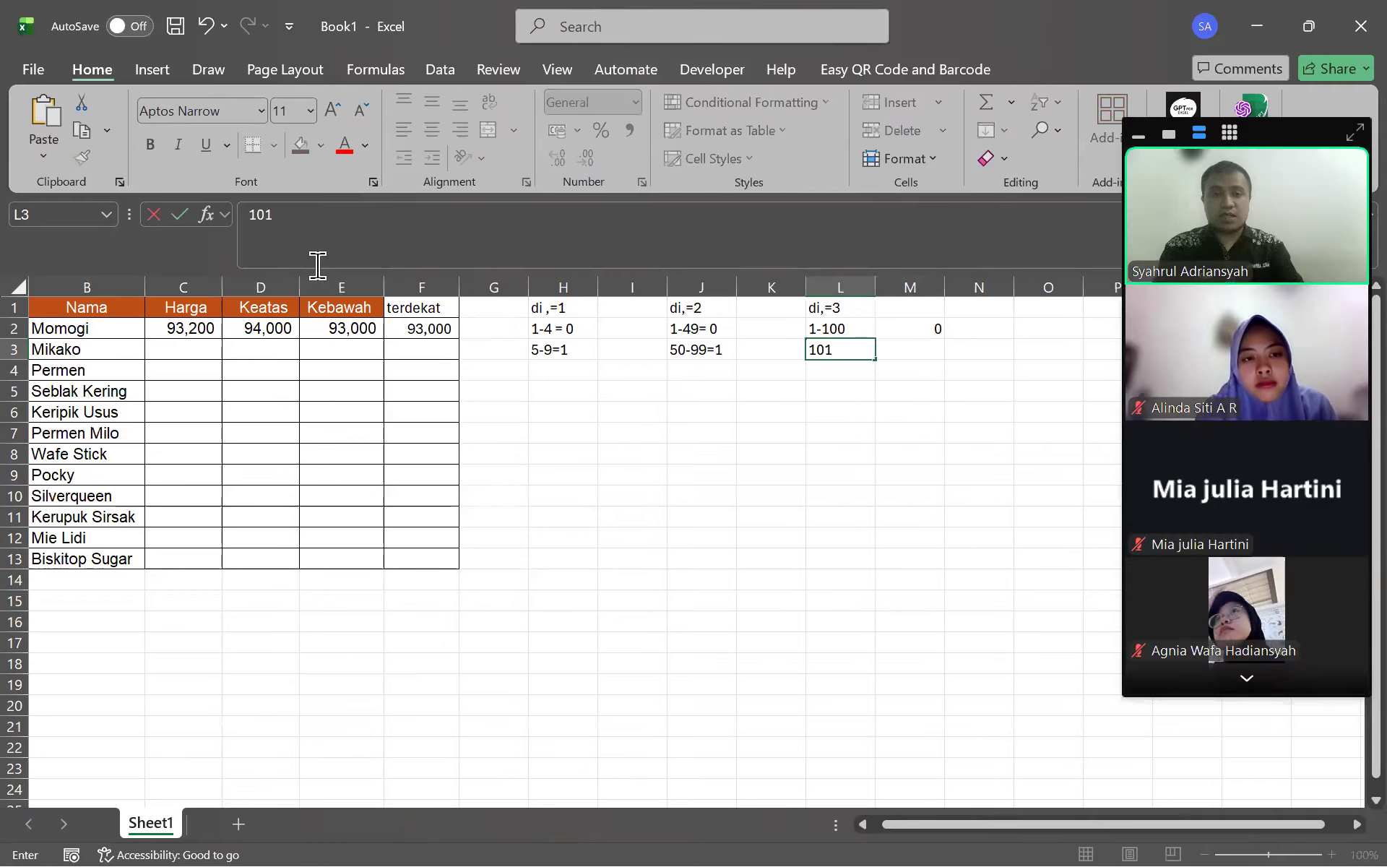
text(- 999)
key(Tab)
text(1)
key(Return)
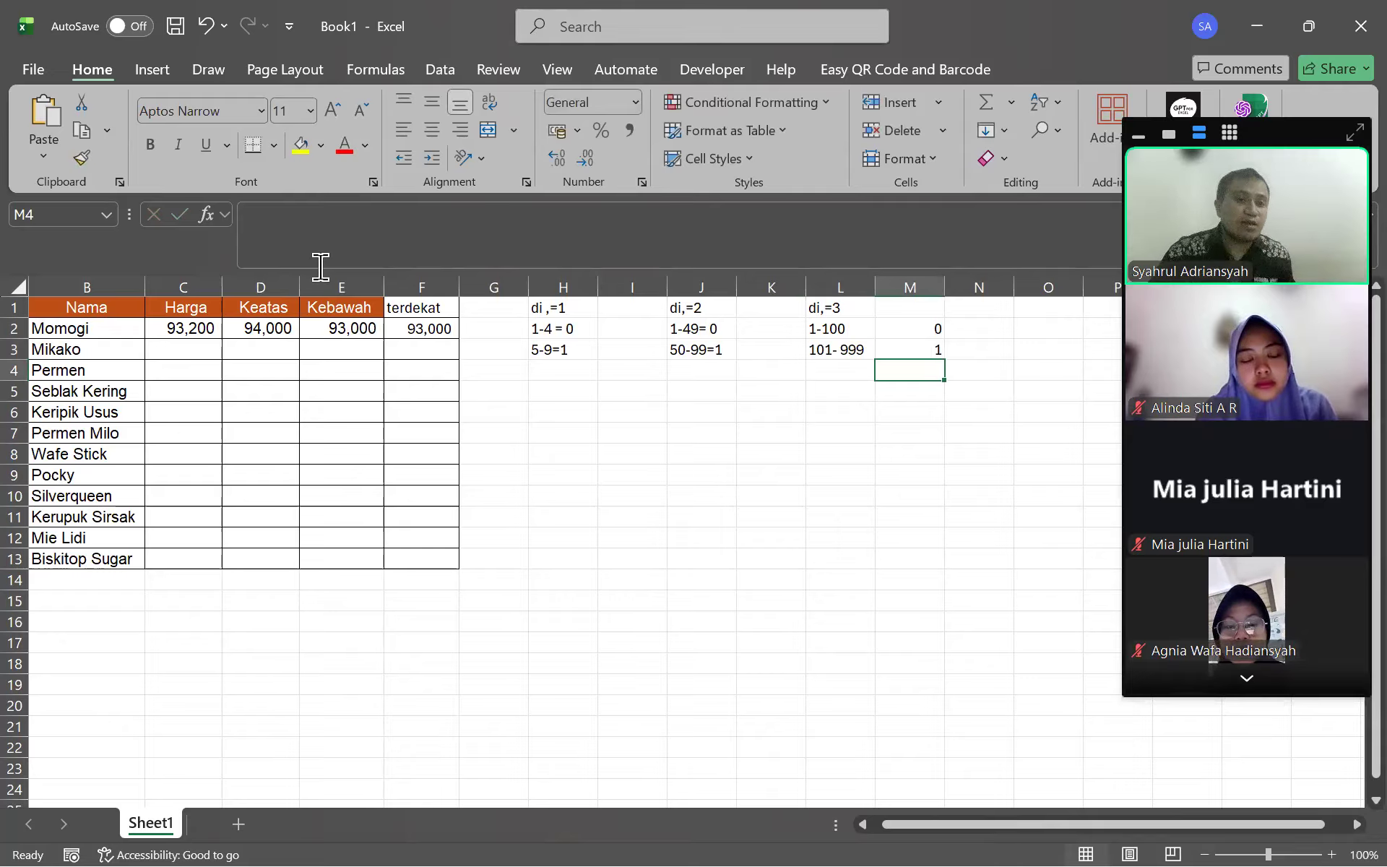
Select the two- and three-digit rule notes to review them, then close Book1
drag(791, 336, 982, 377)
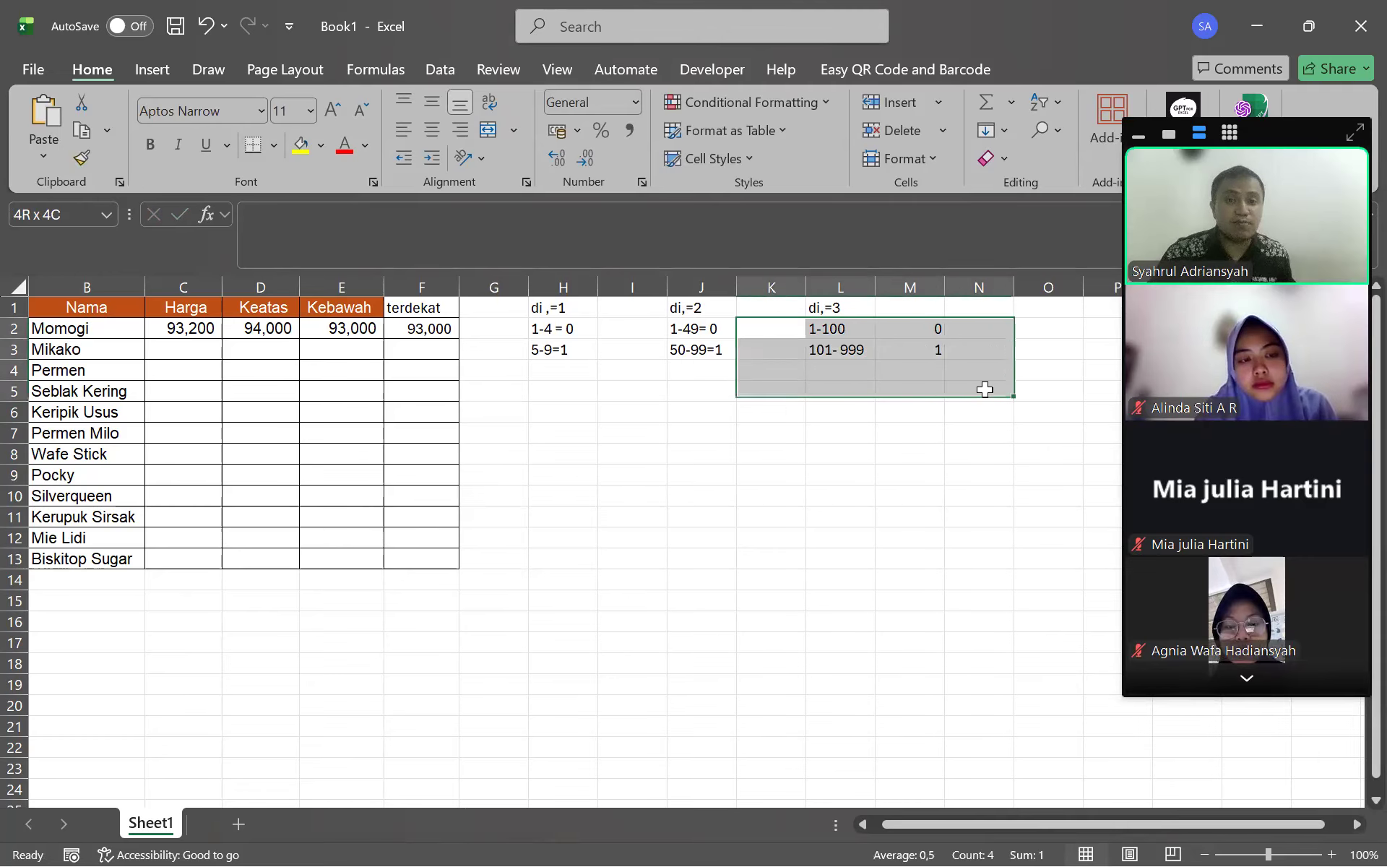
click(557, 344)
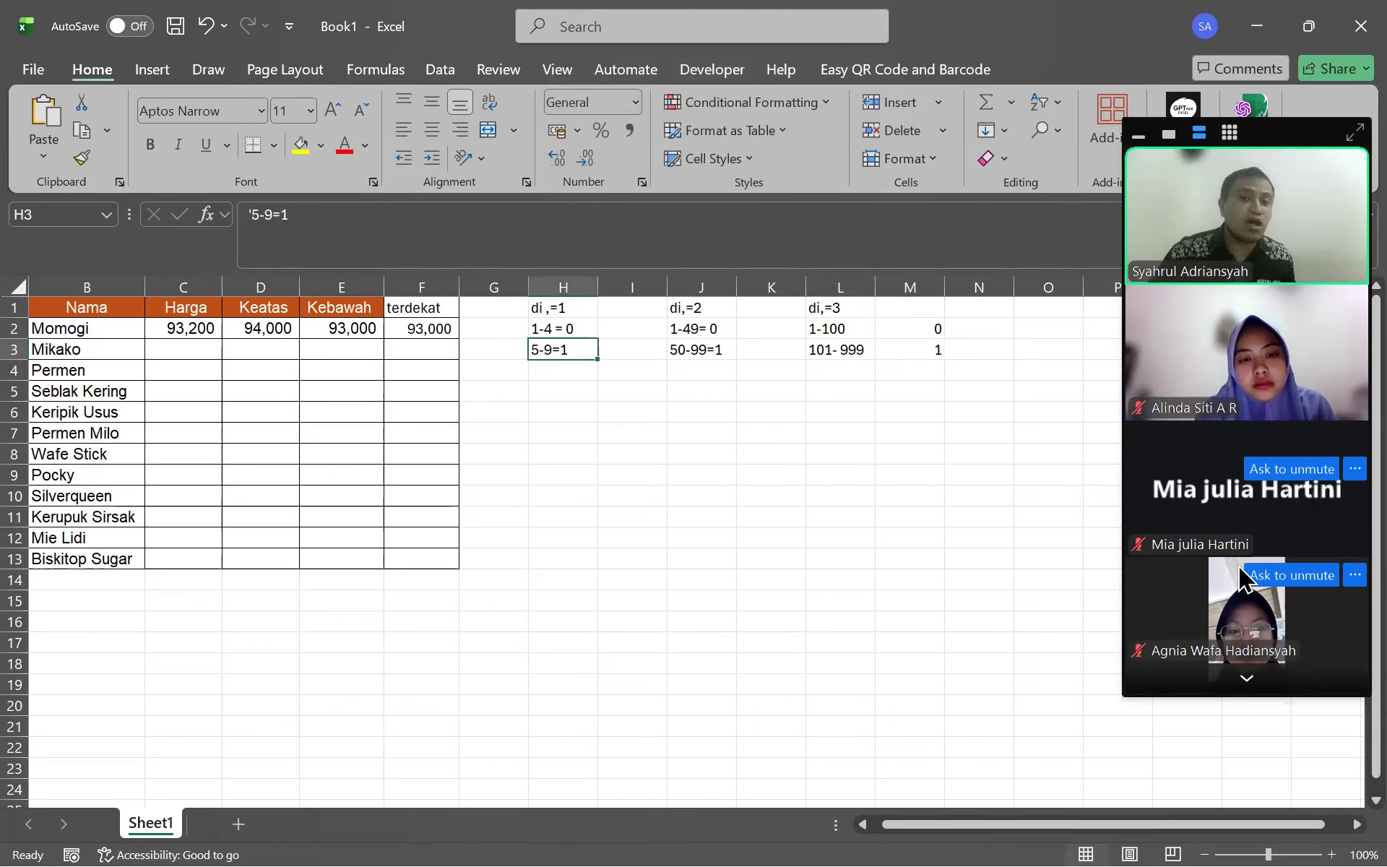
drag(717, 333, 925, 351)
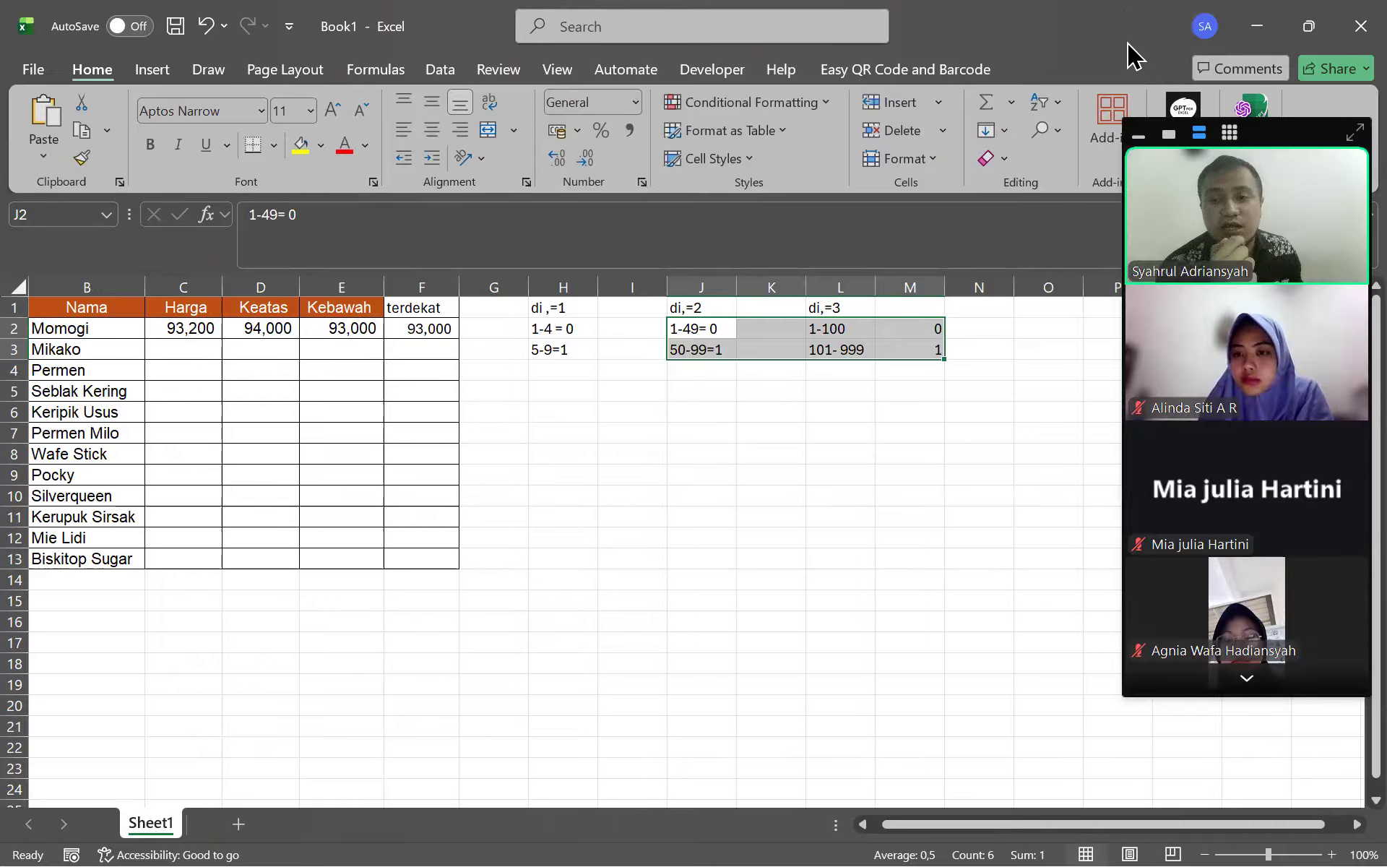
drag(324, 329, 339, 433)
click(691, 434)
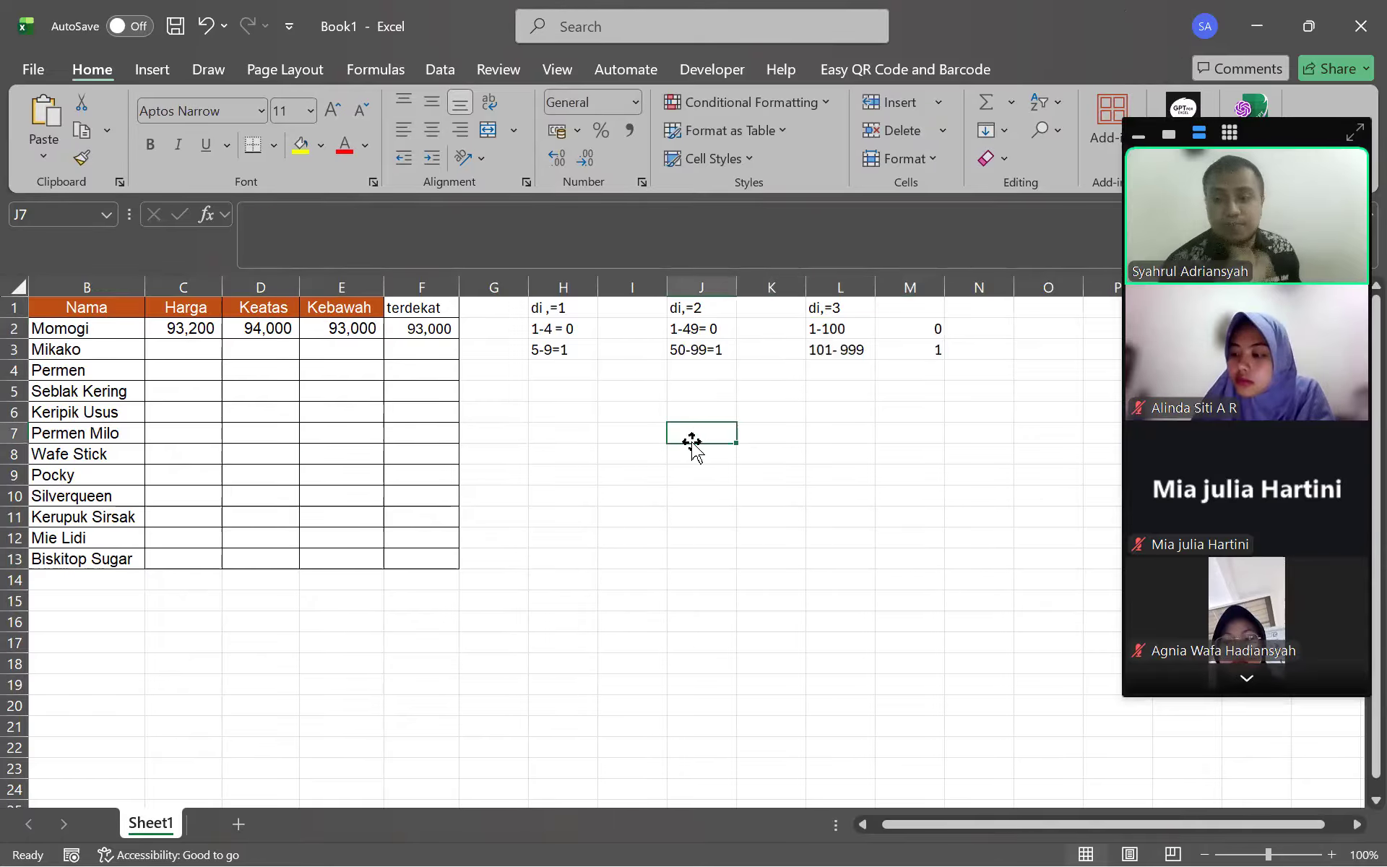
click(1338, 4)
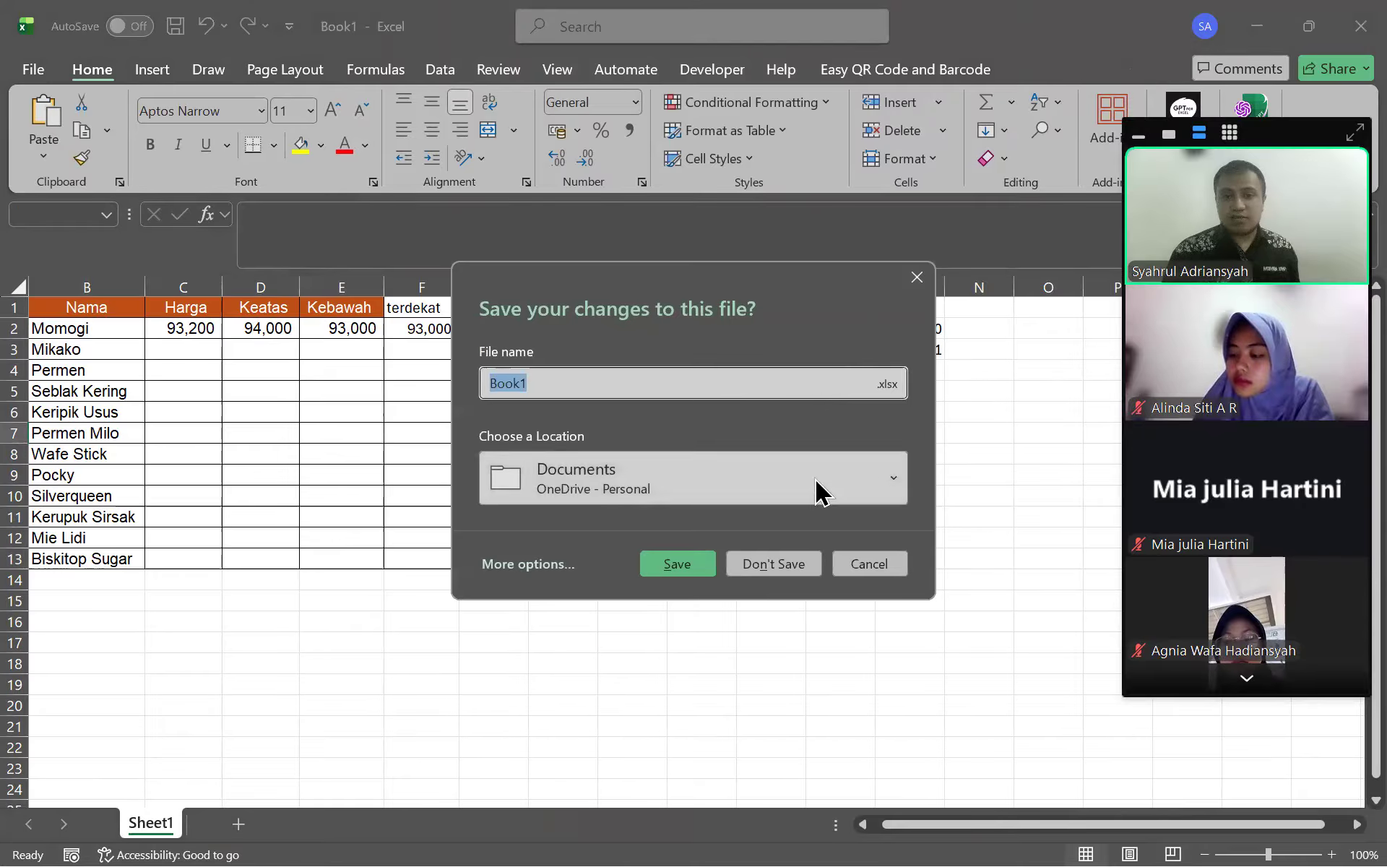
Close Book1 and the rounding practice workbook without saving changes
click(779, 565)
click(1361, 26)
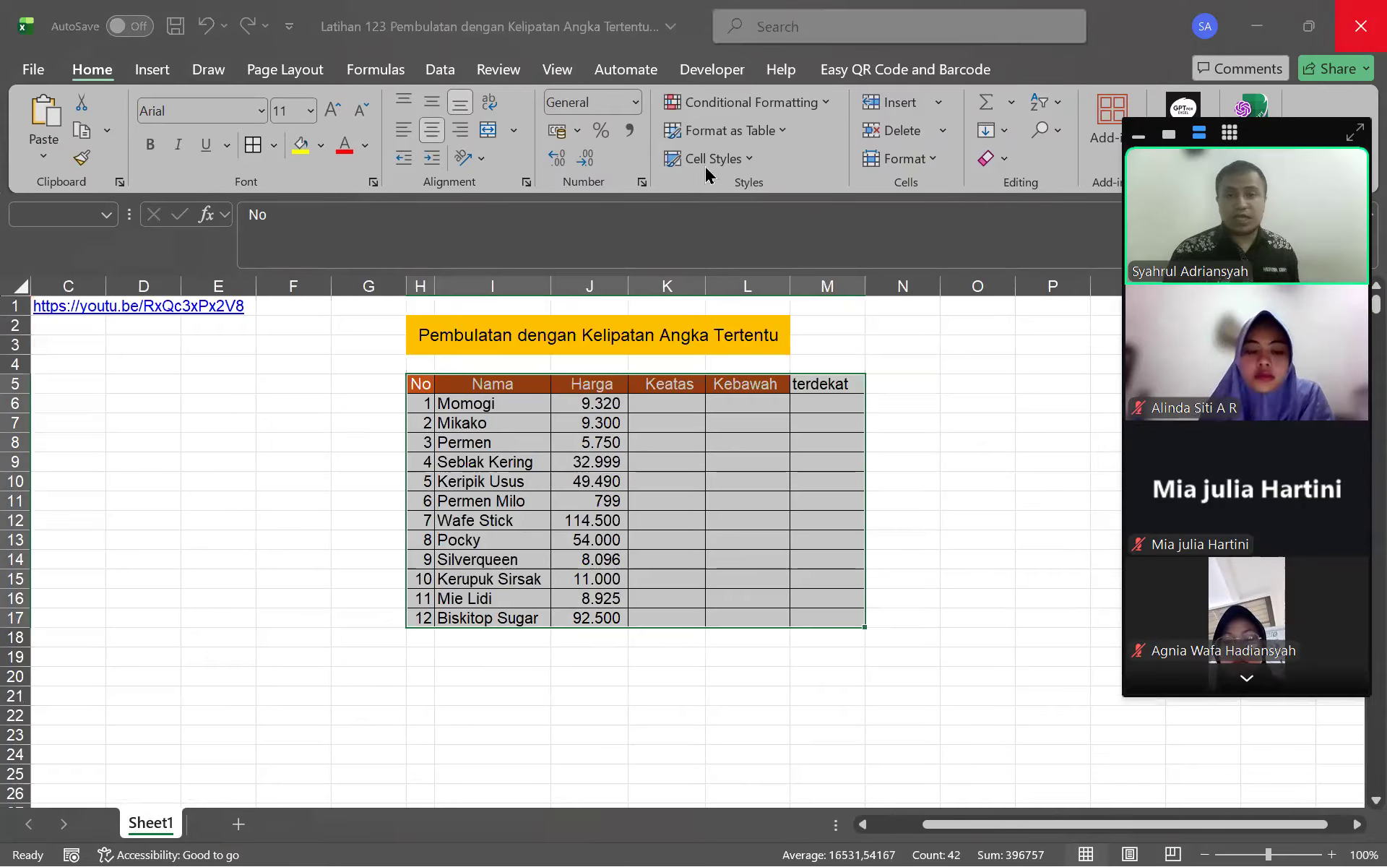
click(852, 605)
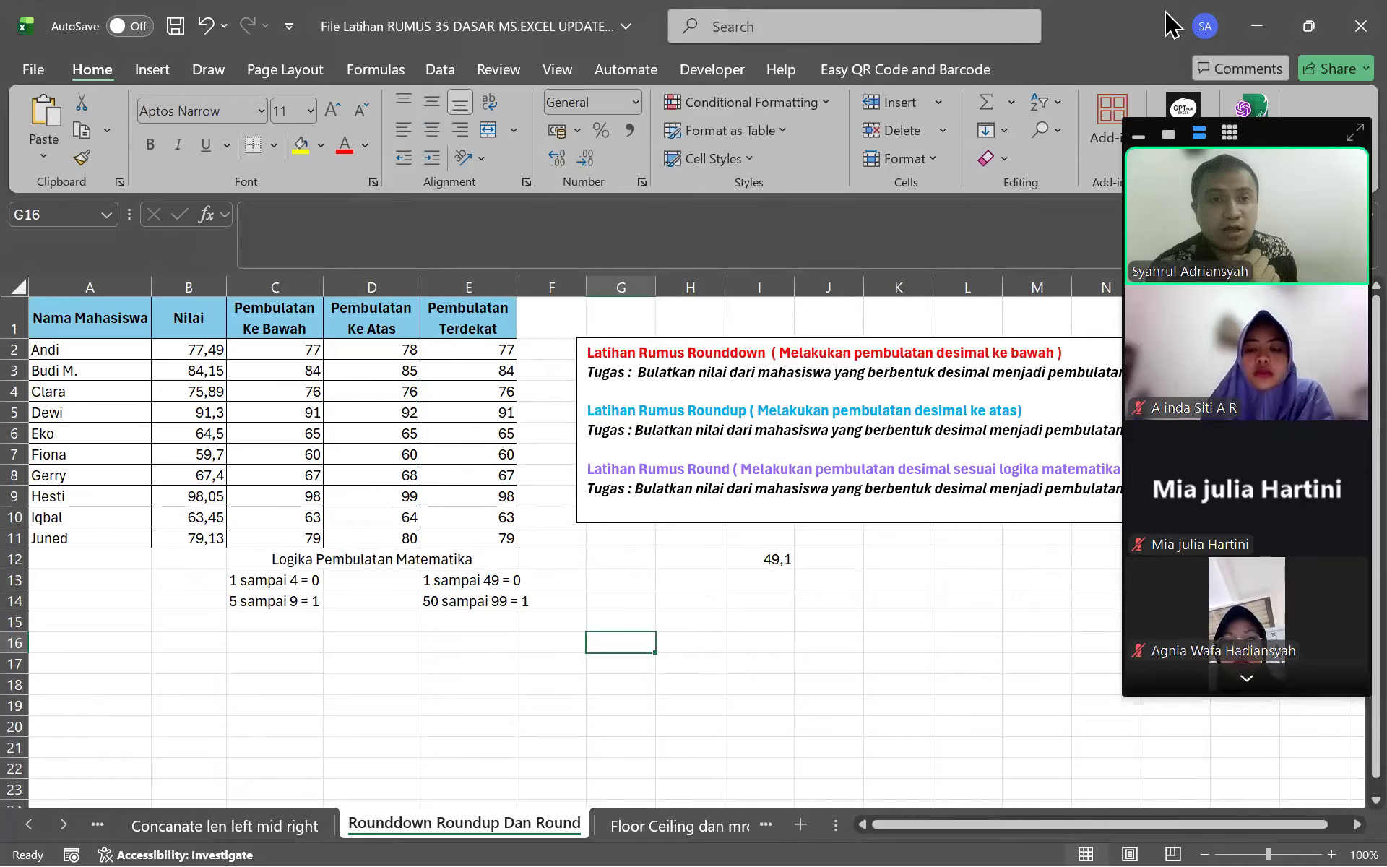
Minimize the remaining Excel and File Explorer windows and bring Chrome back to the front
click(1261, 21)
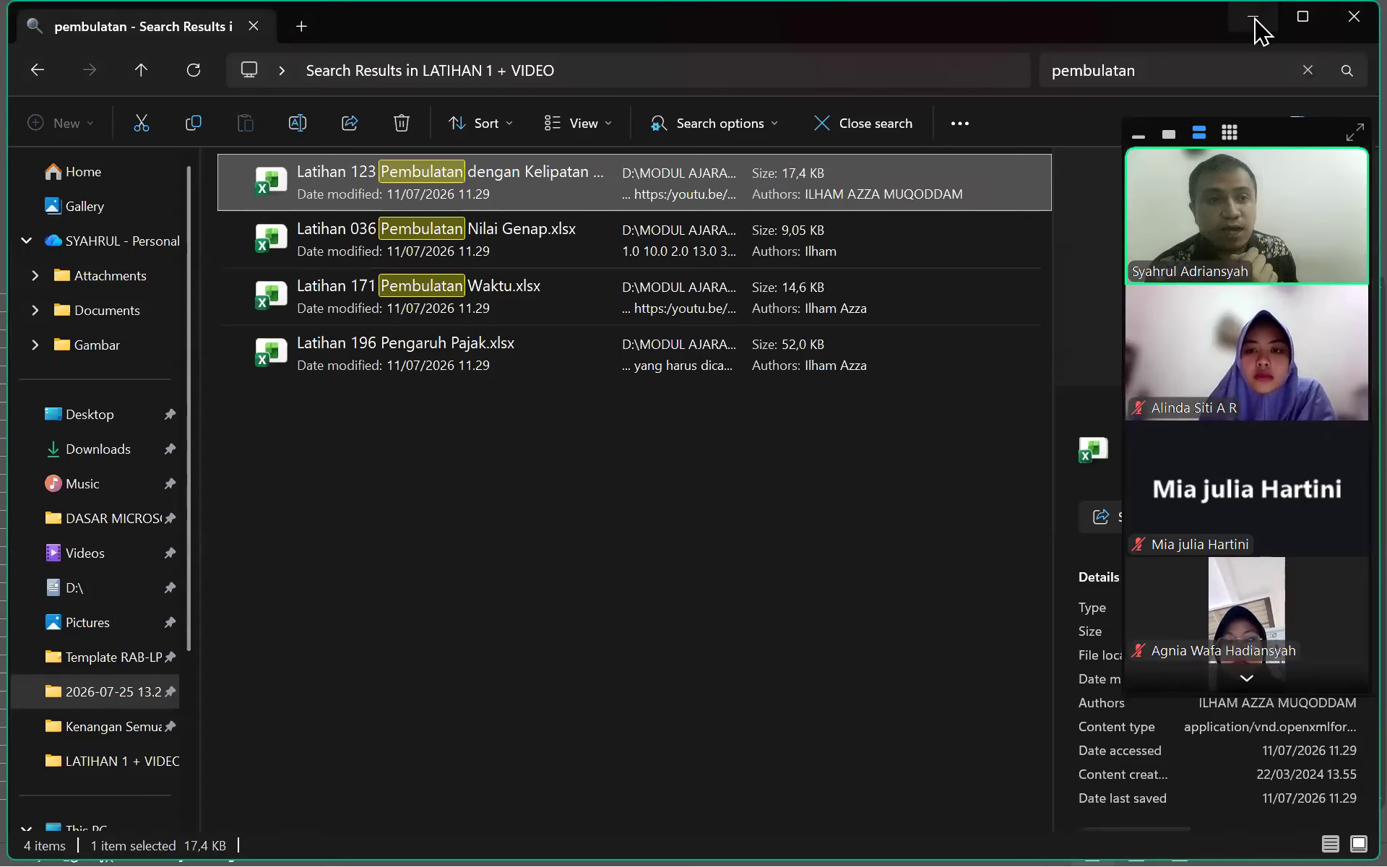
click(1255, 25)
click(1255, 27)
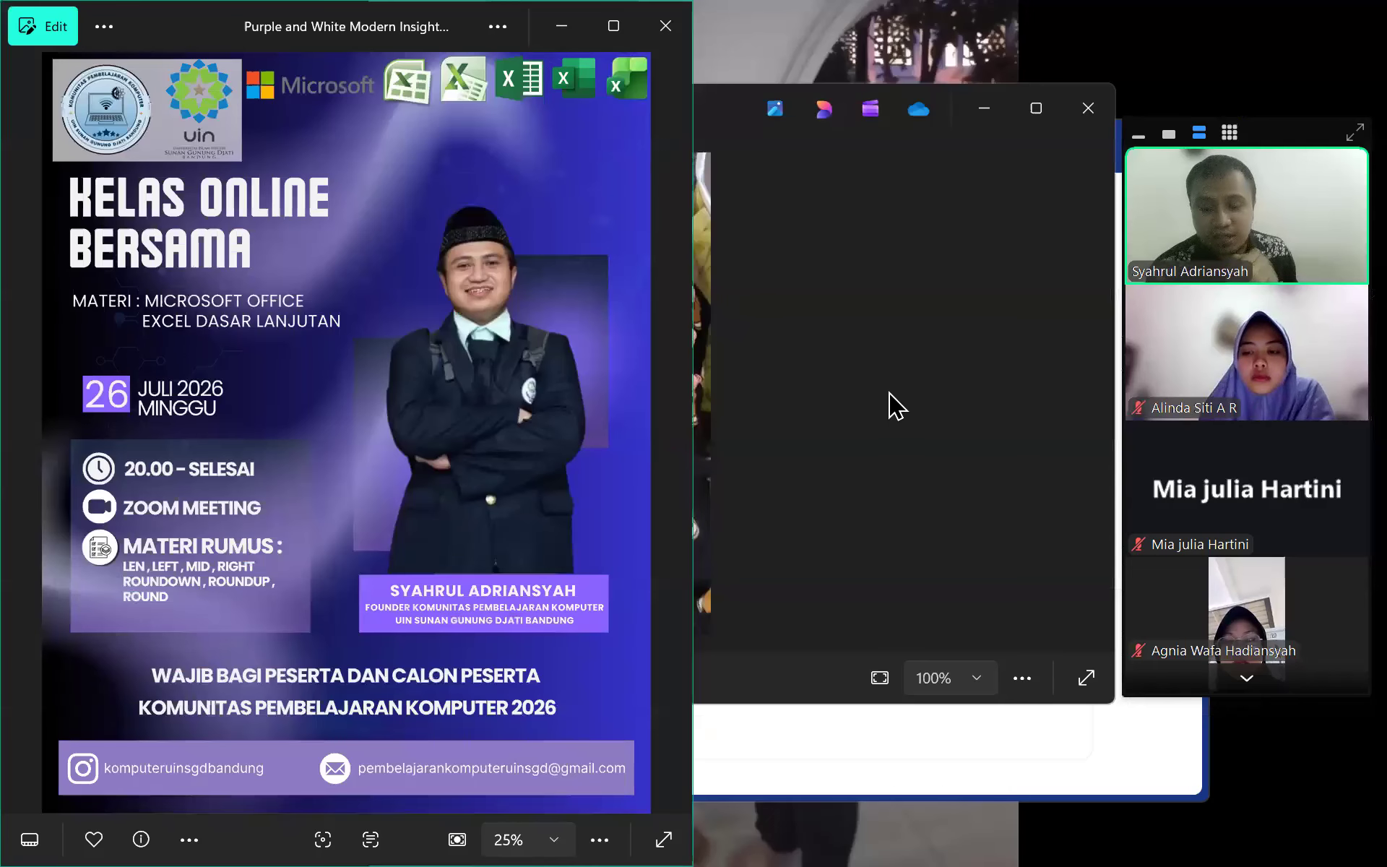
key(super+d)
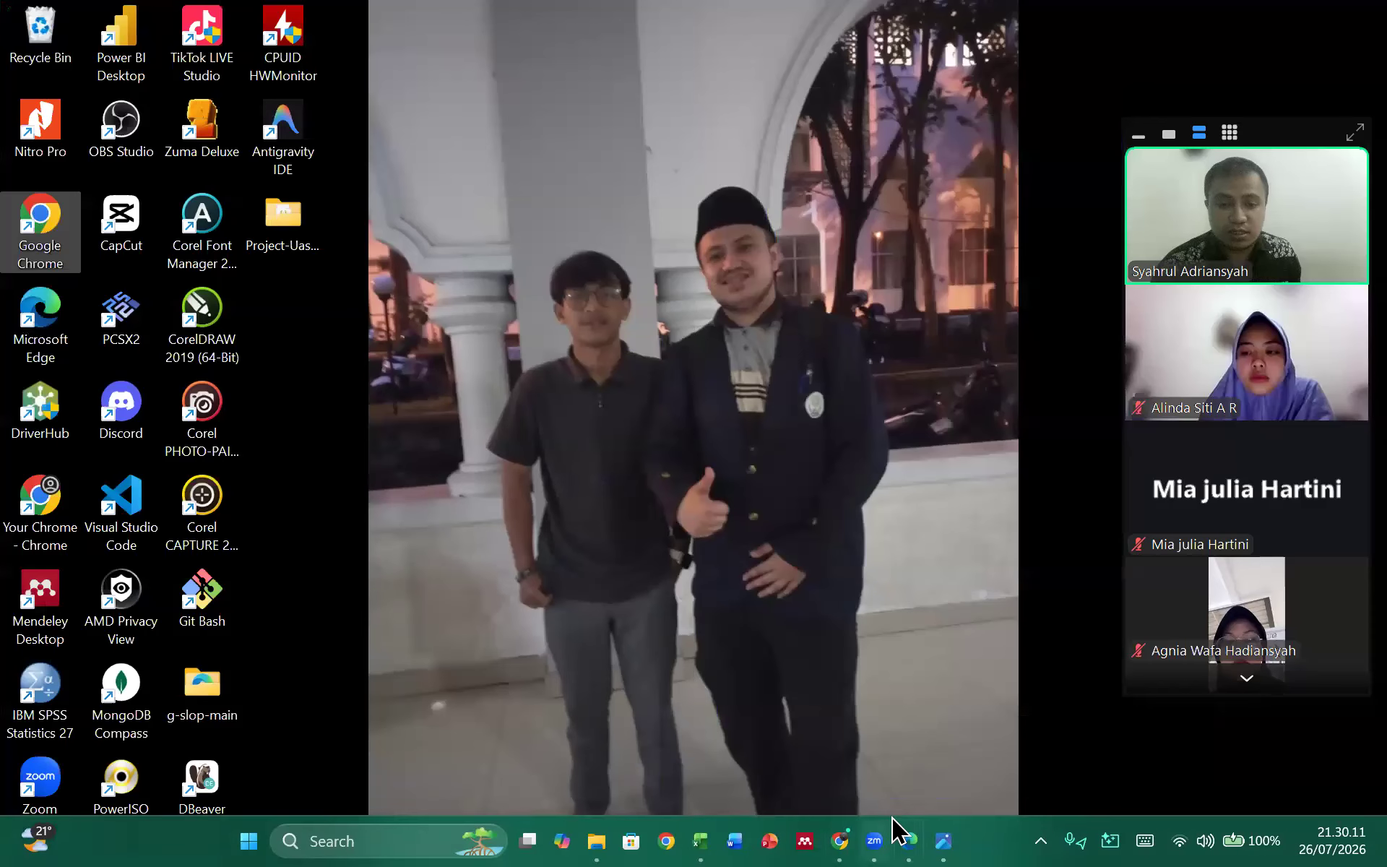
click(845, 823)
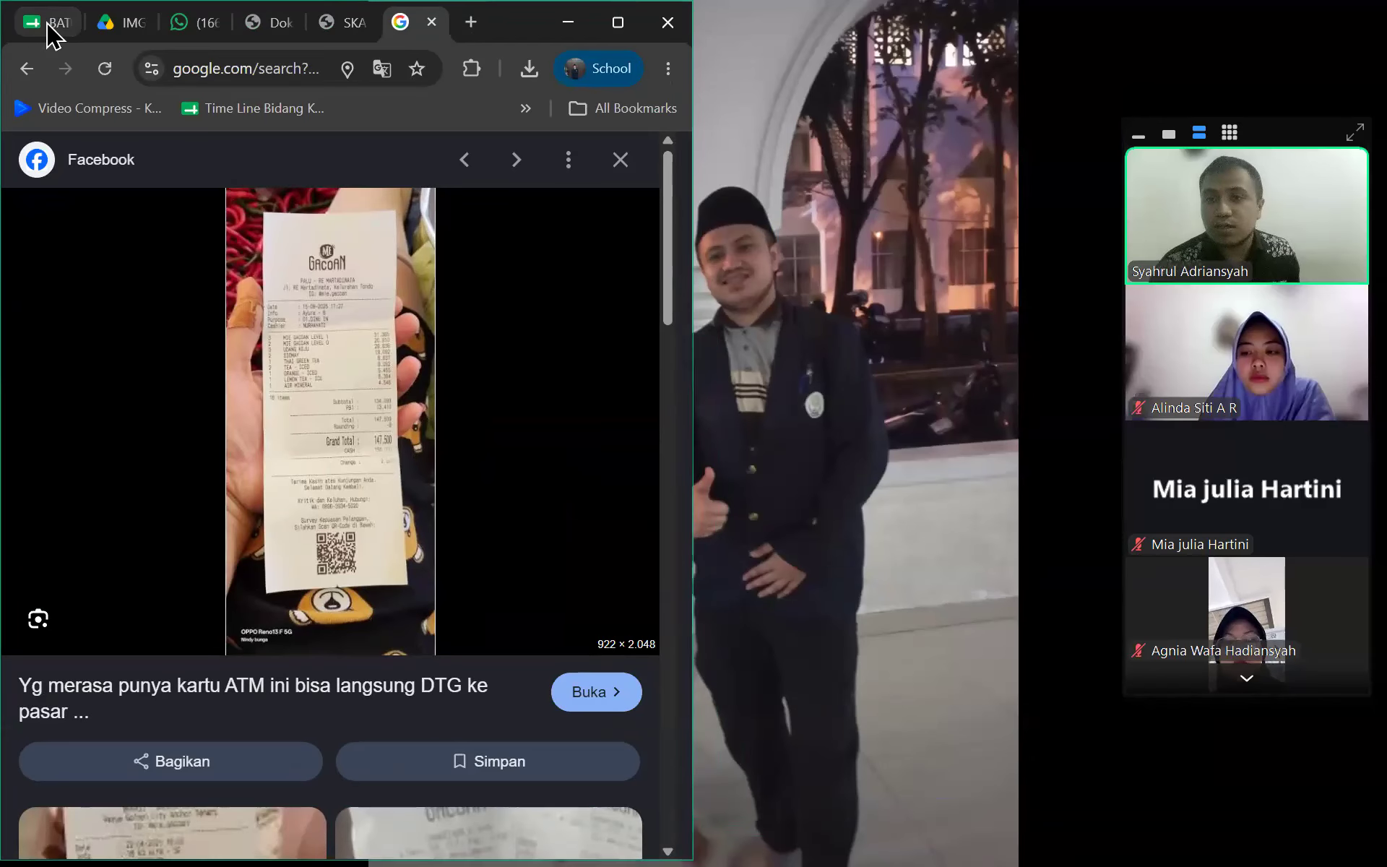
Switch to WhatsApp Web and find the CALON PESERTA KOMUNITAS group chat
click(184, 22)
scroll(262, 448, down, 4)
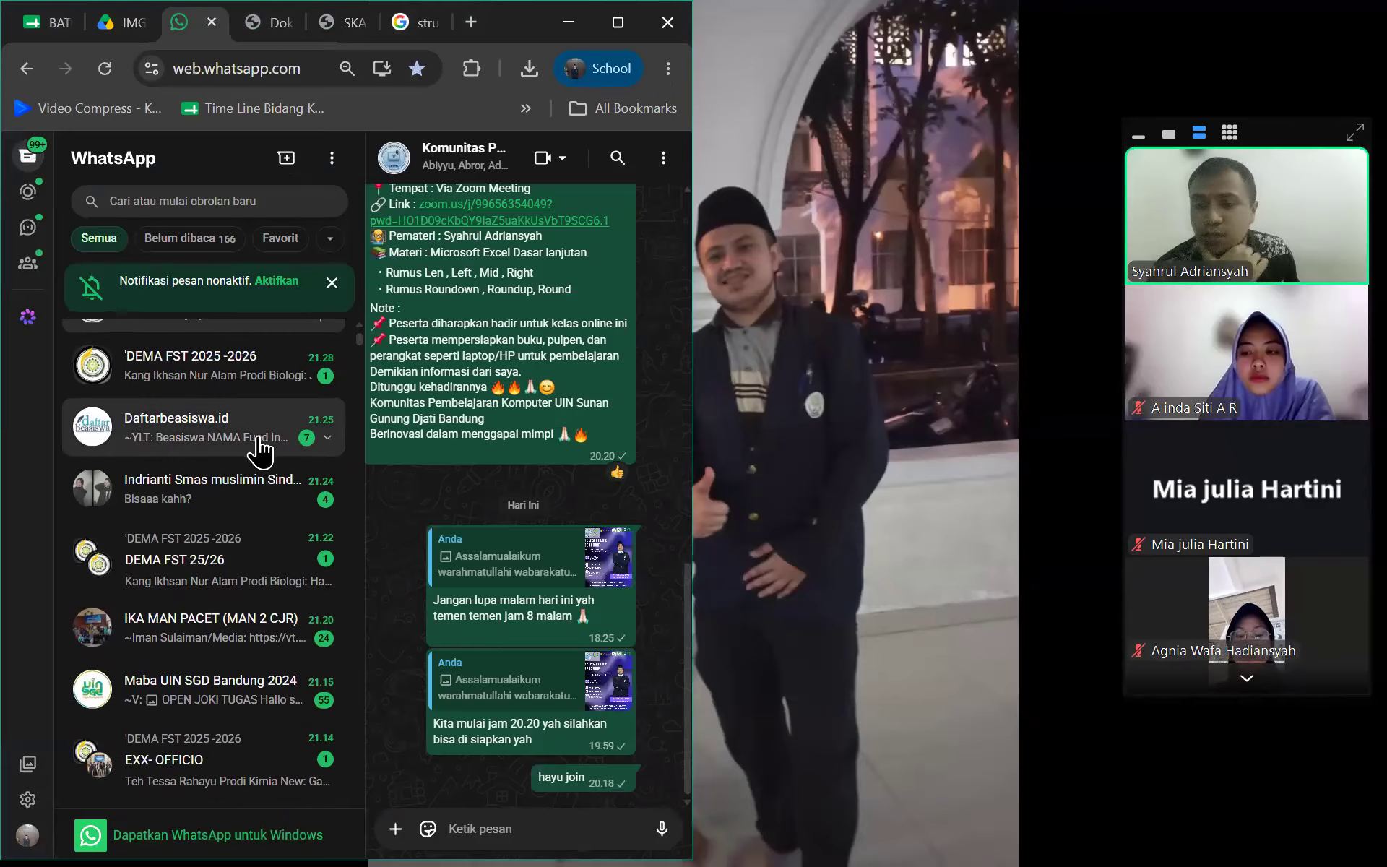
click(251, 544)
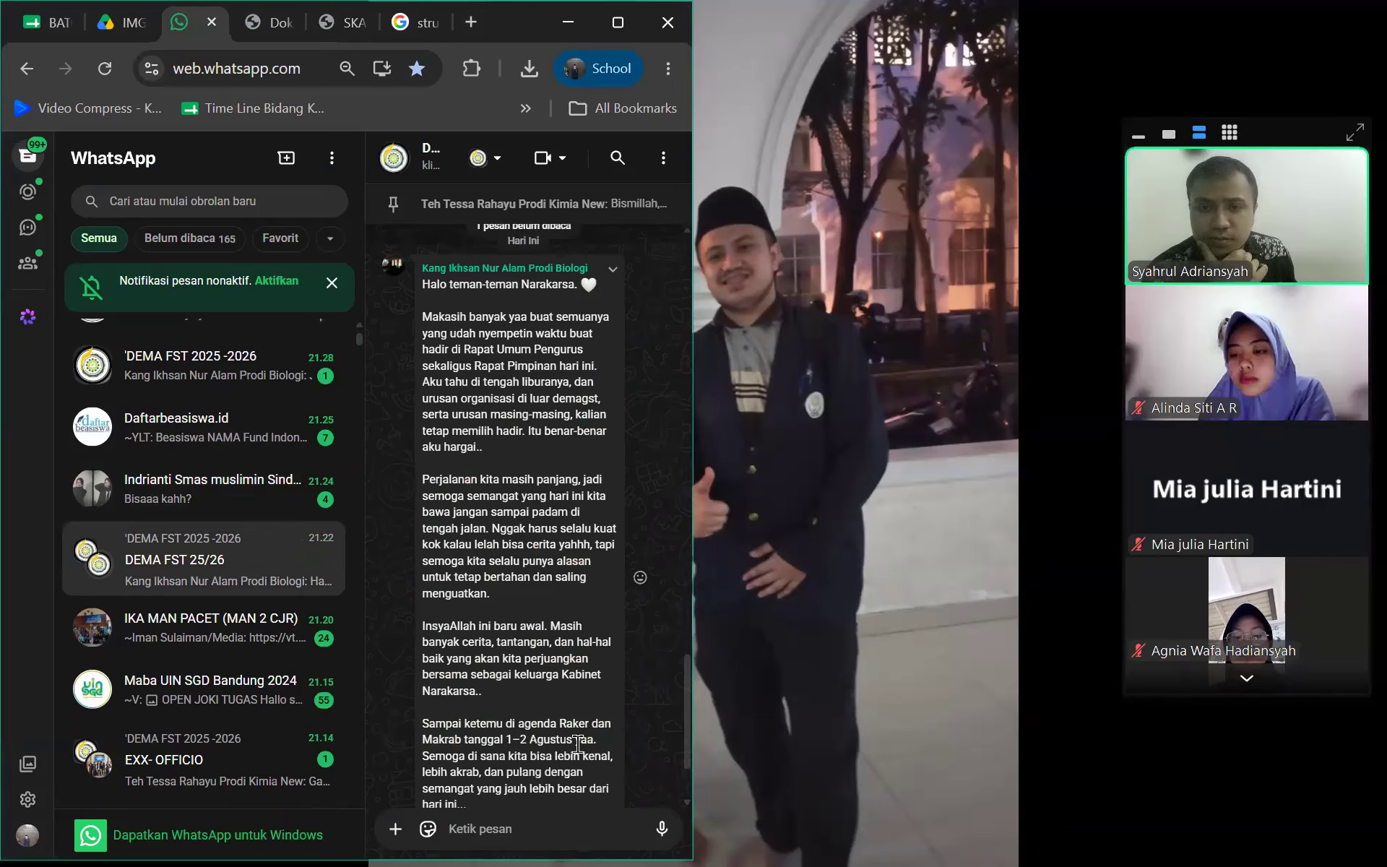
scroll(578, 744, down, 2)
scroll(212, 444, up, 2)
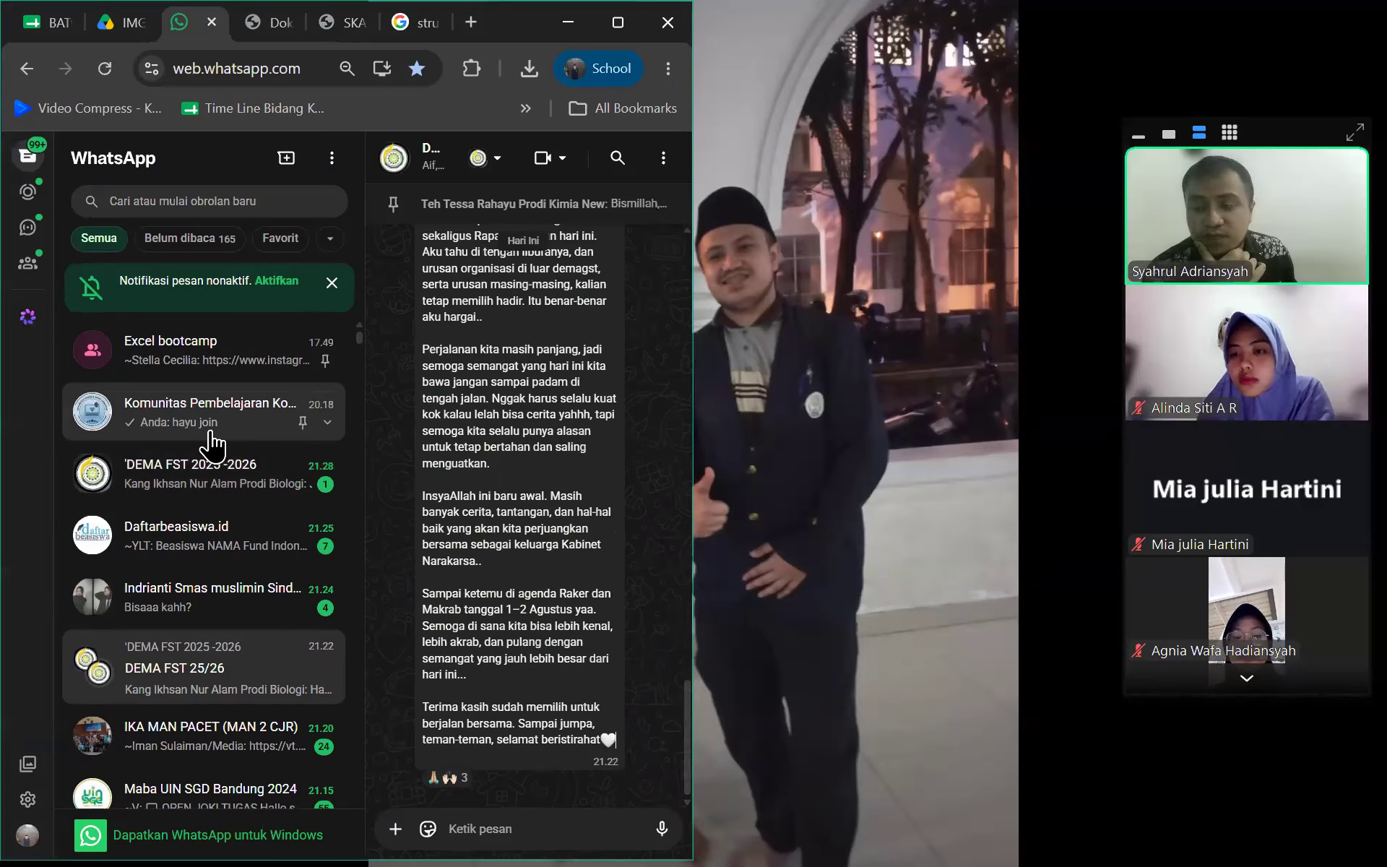
click(211, 432)
scroll(209, 447, down, 8)
scroll(206, 469, down, 5)
click(222, 570)
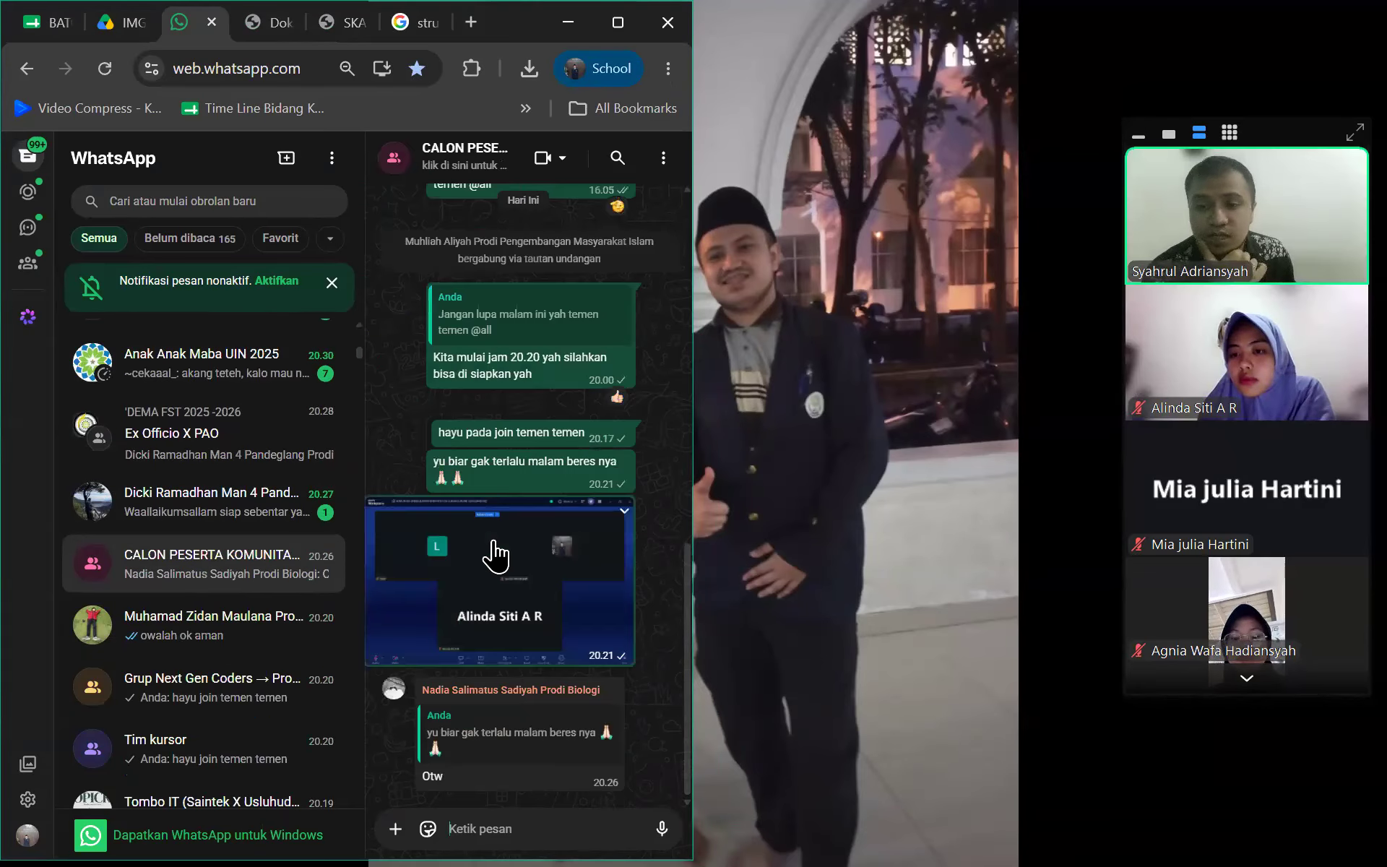
scroll(494, 535, up, 8)
scroll(485, 515, down, 10)
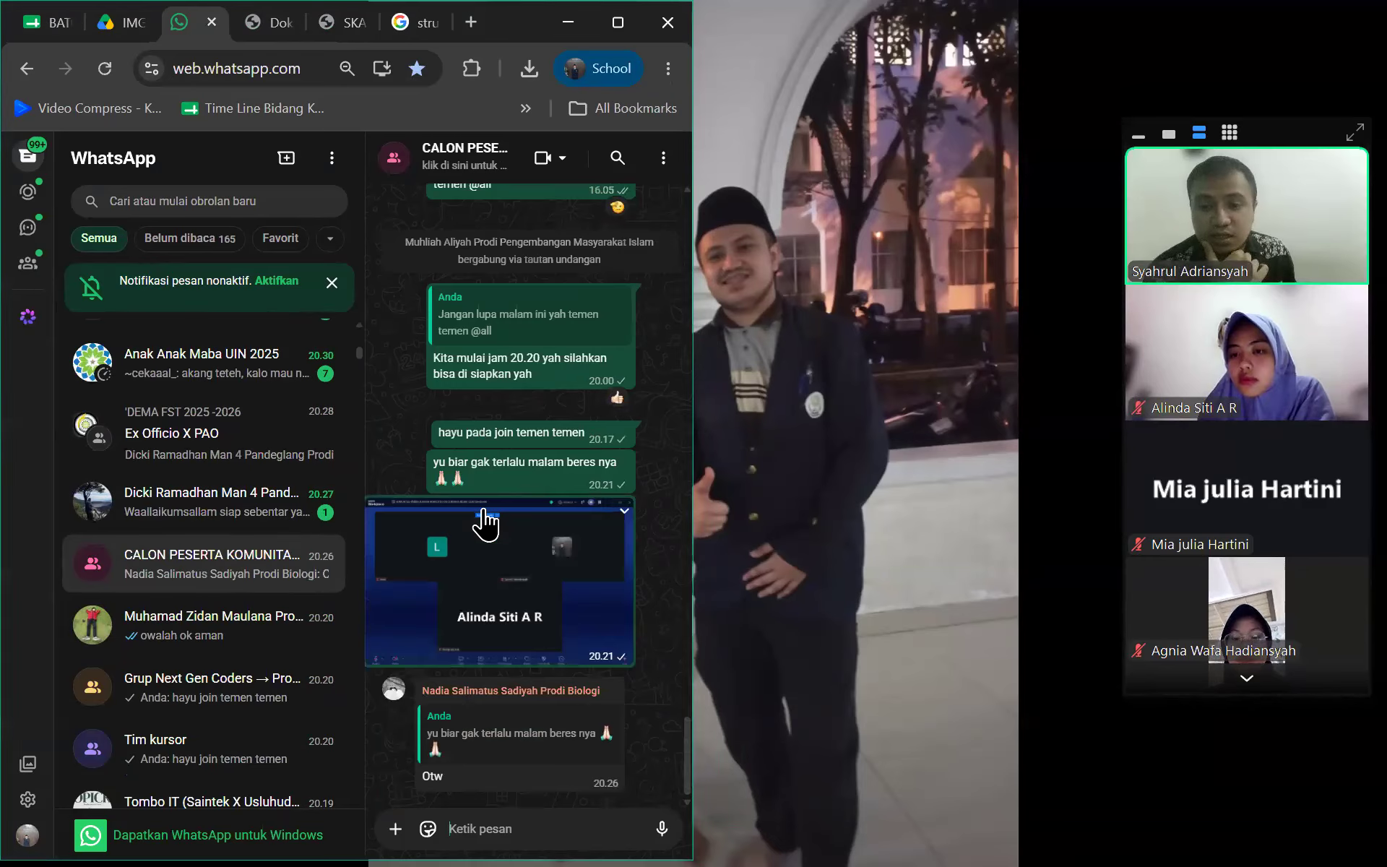
scroll(479, 257, up, 10)
Expand the group's description and follow its Materi Teori praktek video Drive link
click(464, 156)
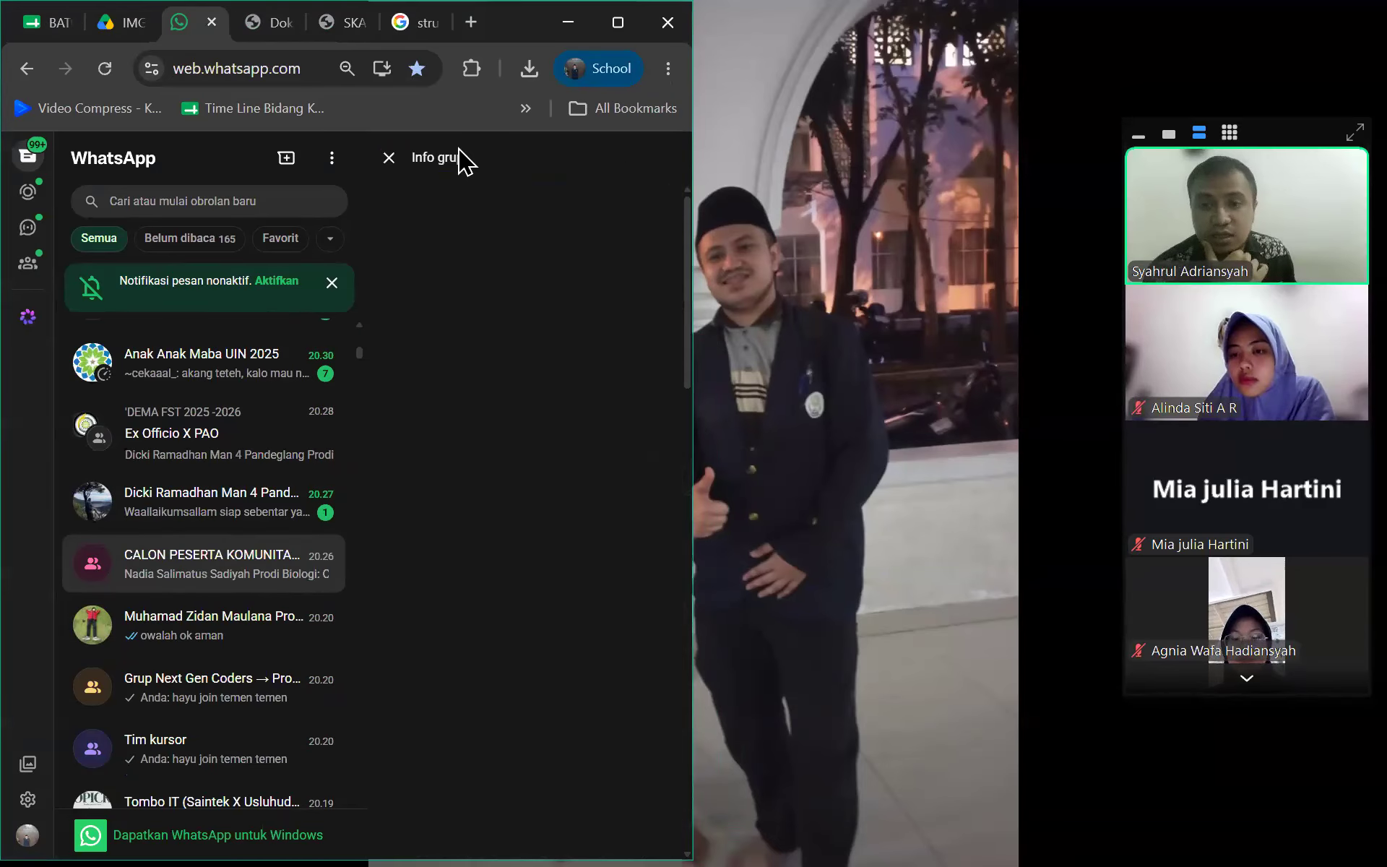
click(447, 636)
scroll(466, 589, down, 8)
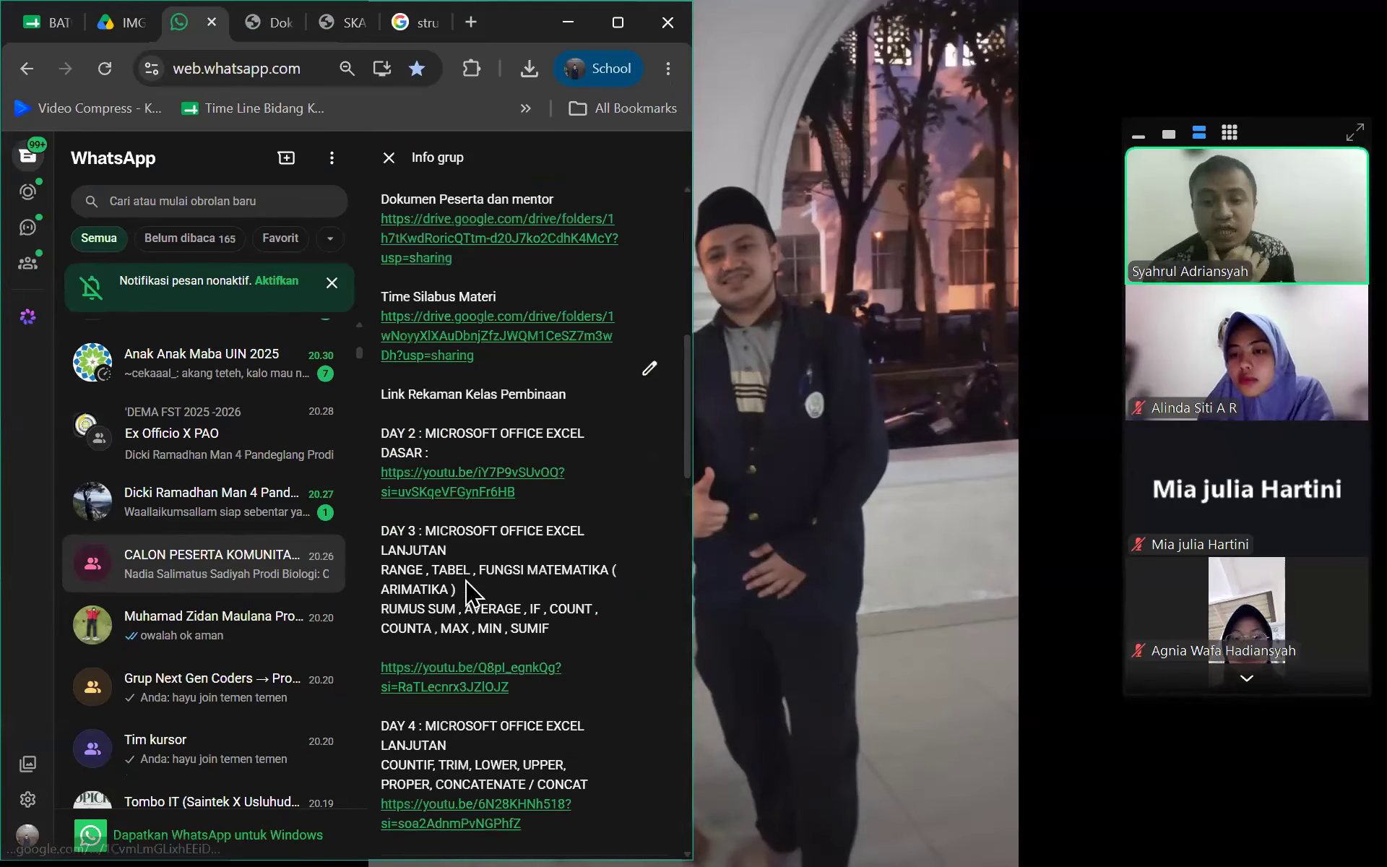
scroll(466, 589, up, 5)
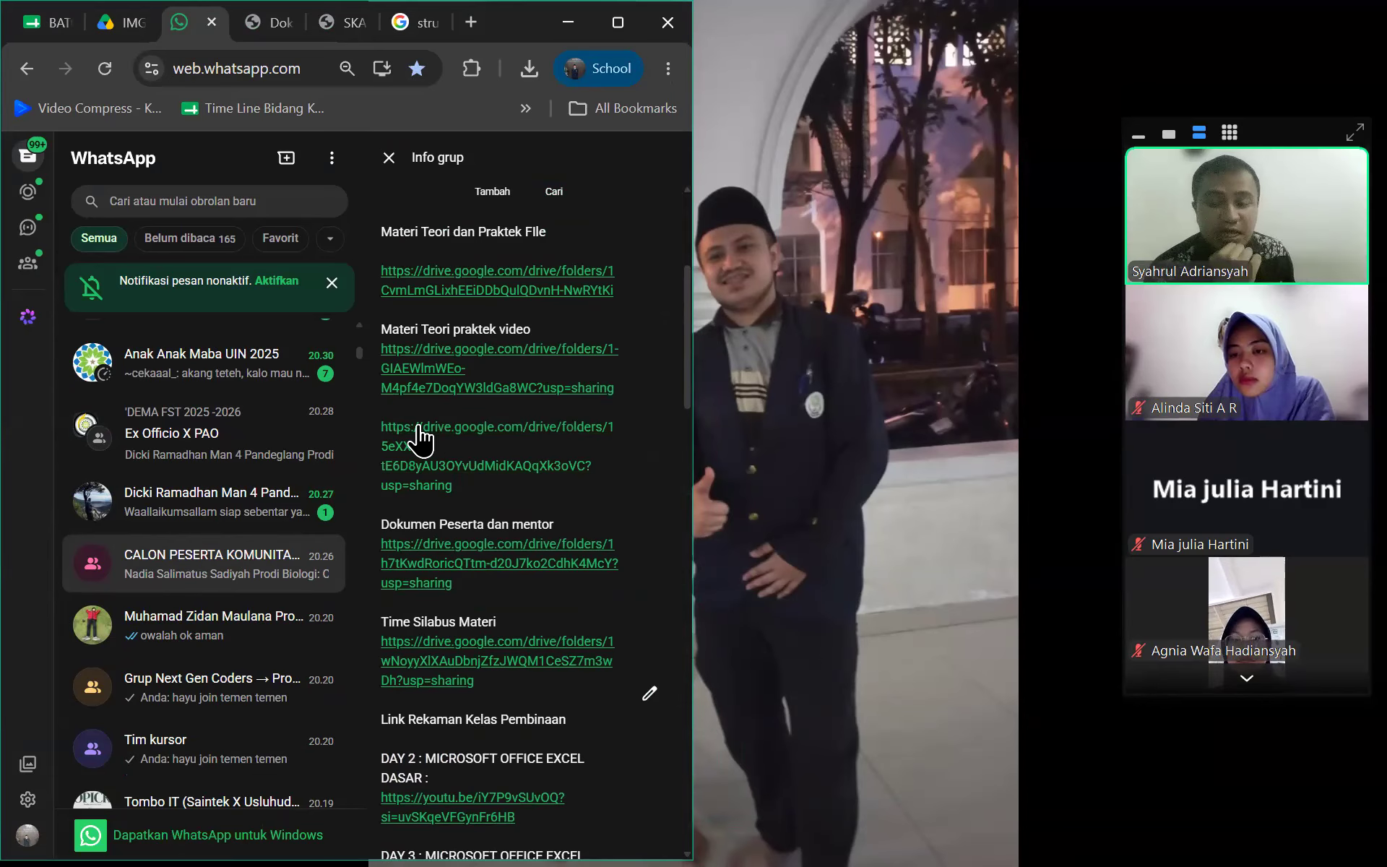
click(415, 368)
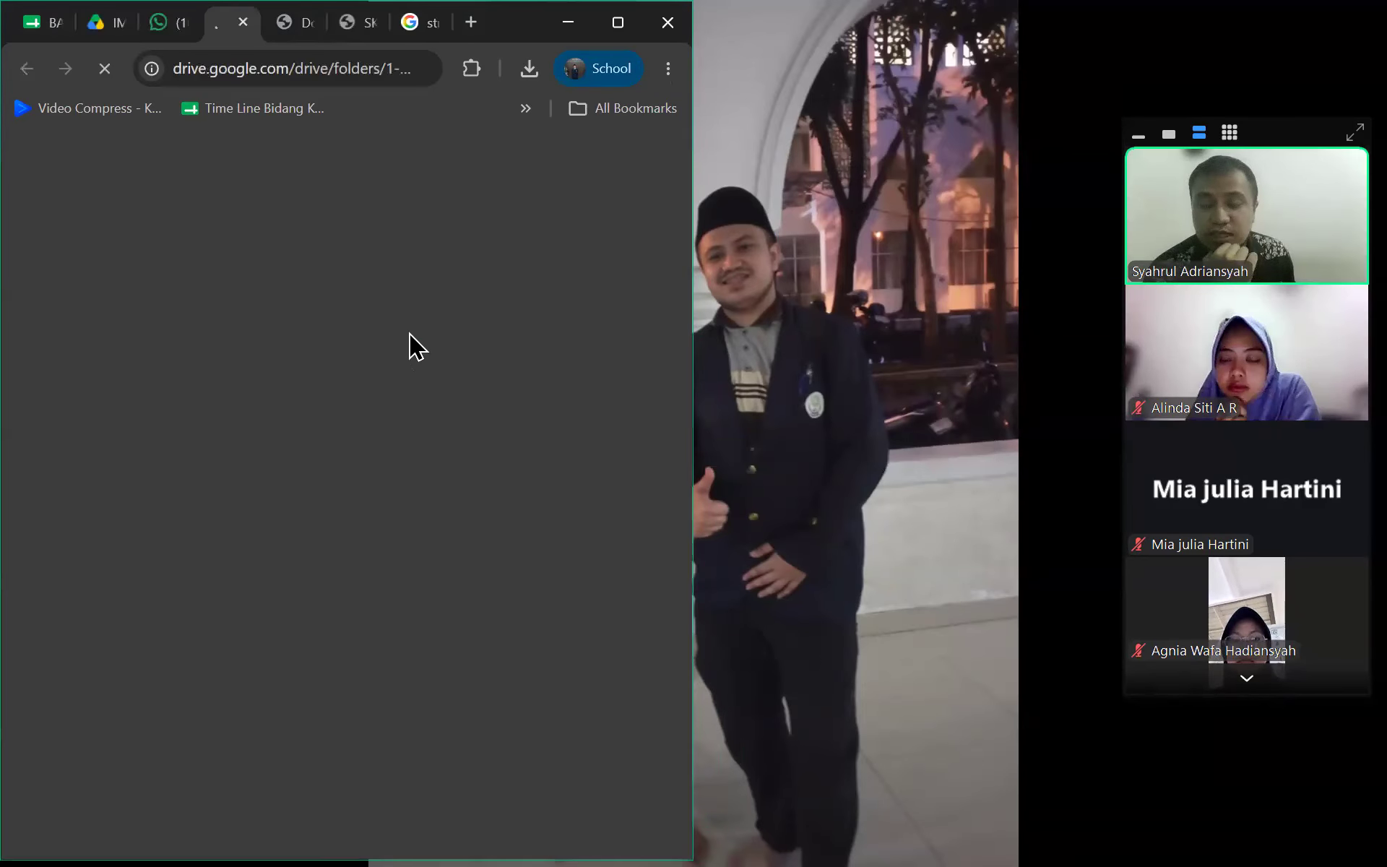
Maximize Chrome and browse the Drive folder of formula videos
scroll(408, 469, down, 3)
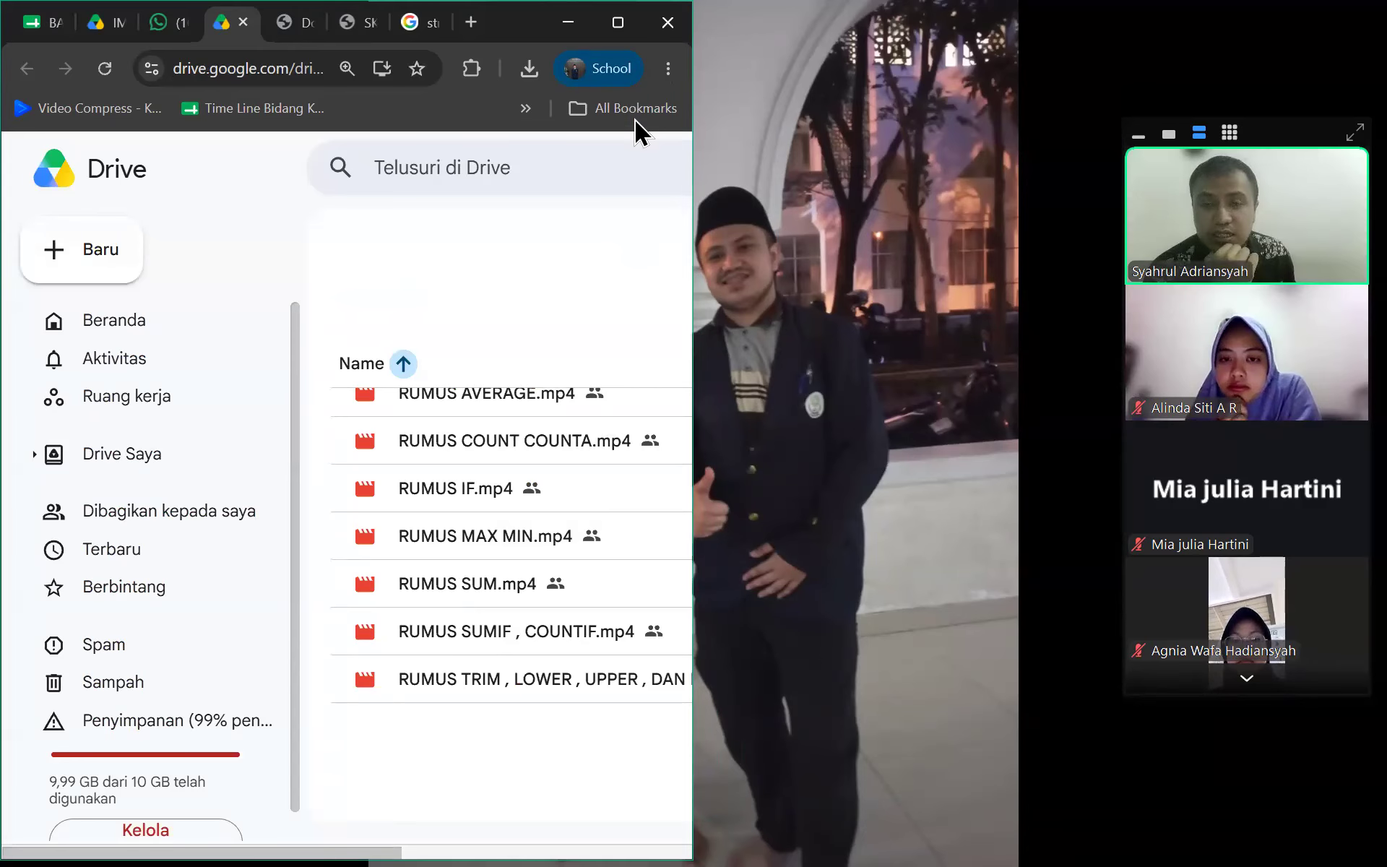
click(617, 22)
scroll(564, 689, down, 2)
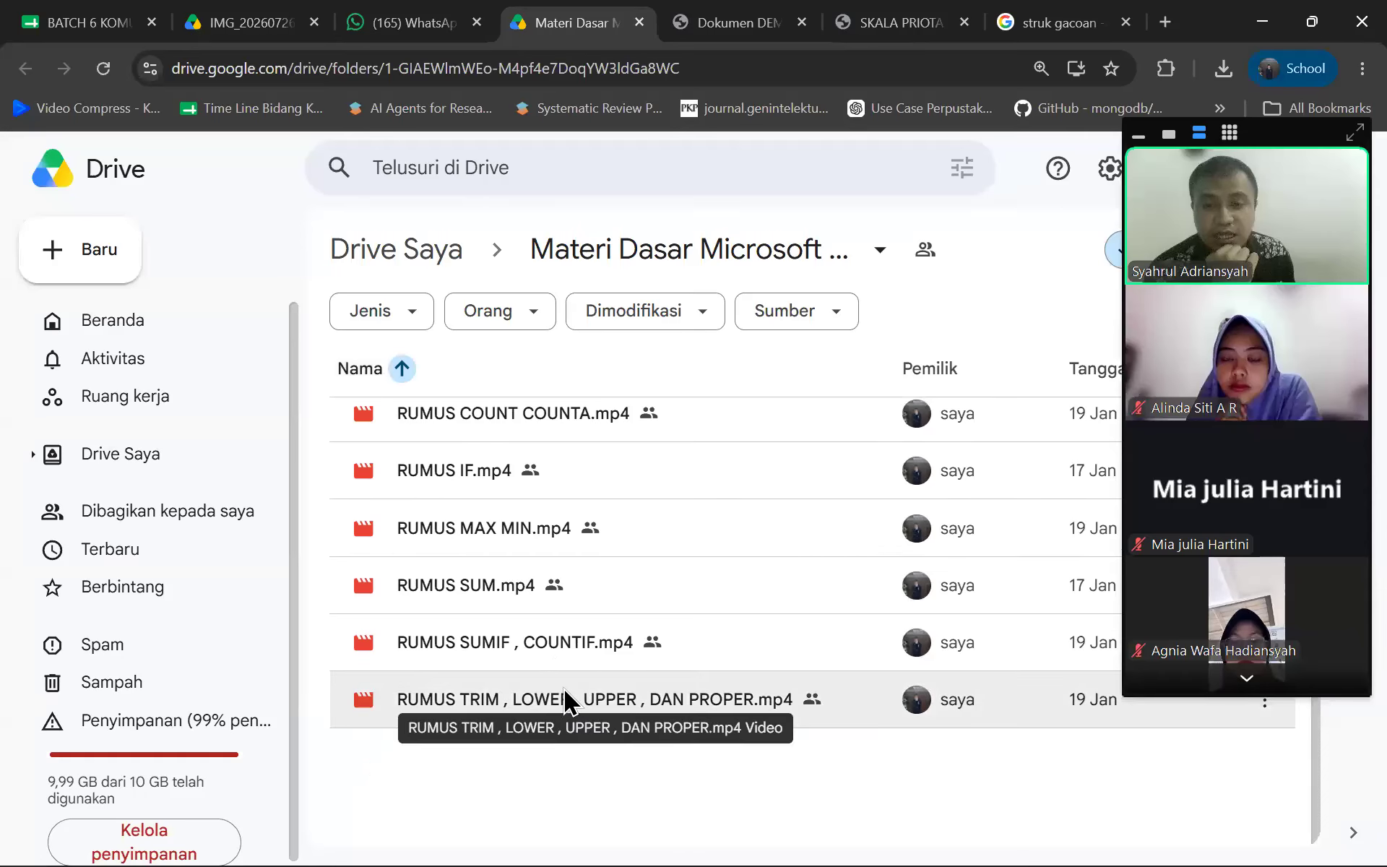
scroll(564, 694, up, 4)
scroll(549, 693, down, 4)
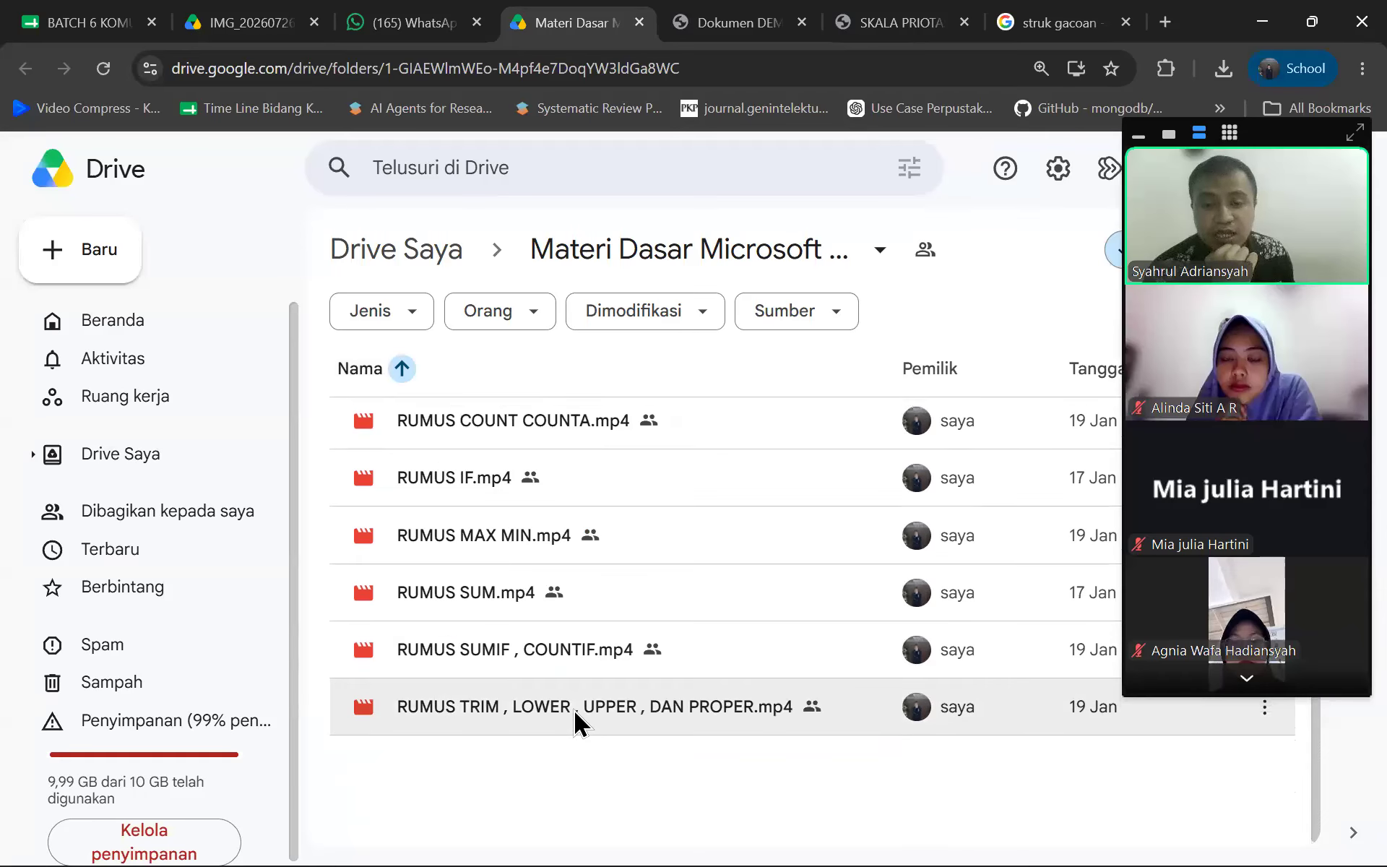
scroll(574, 709, up, 4)
Open the group's next Drive link, browse that folder, then return to WhatsApp
click(381, 27)
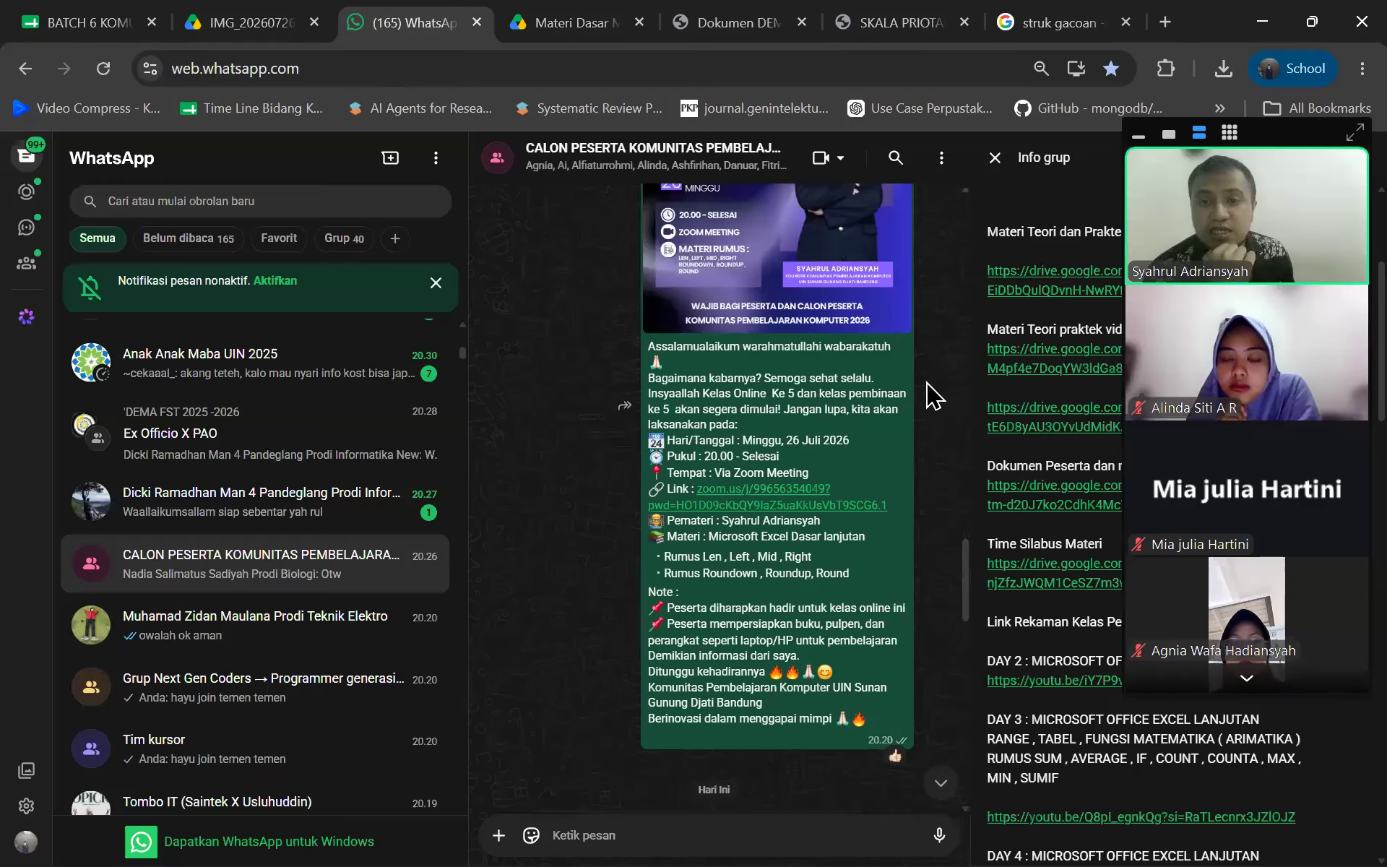
click(1030, 423)
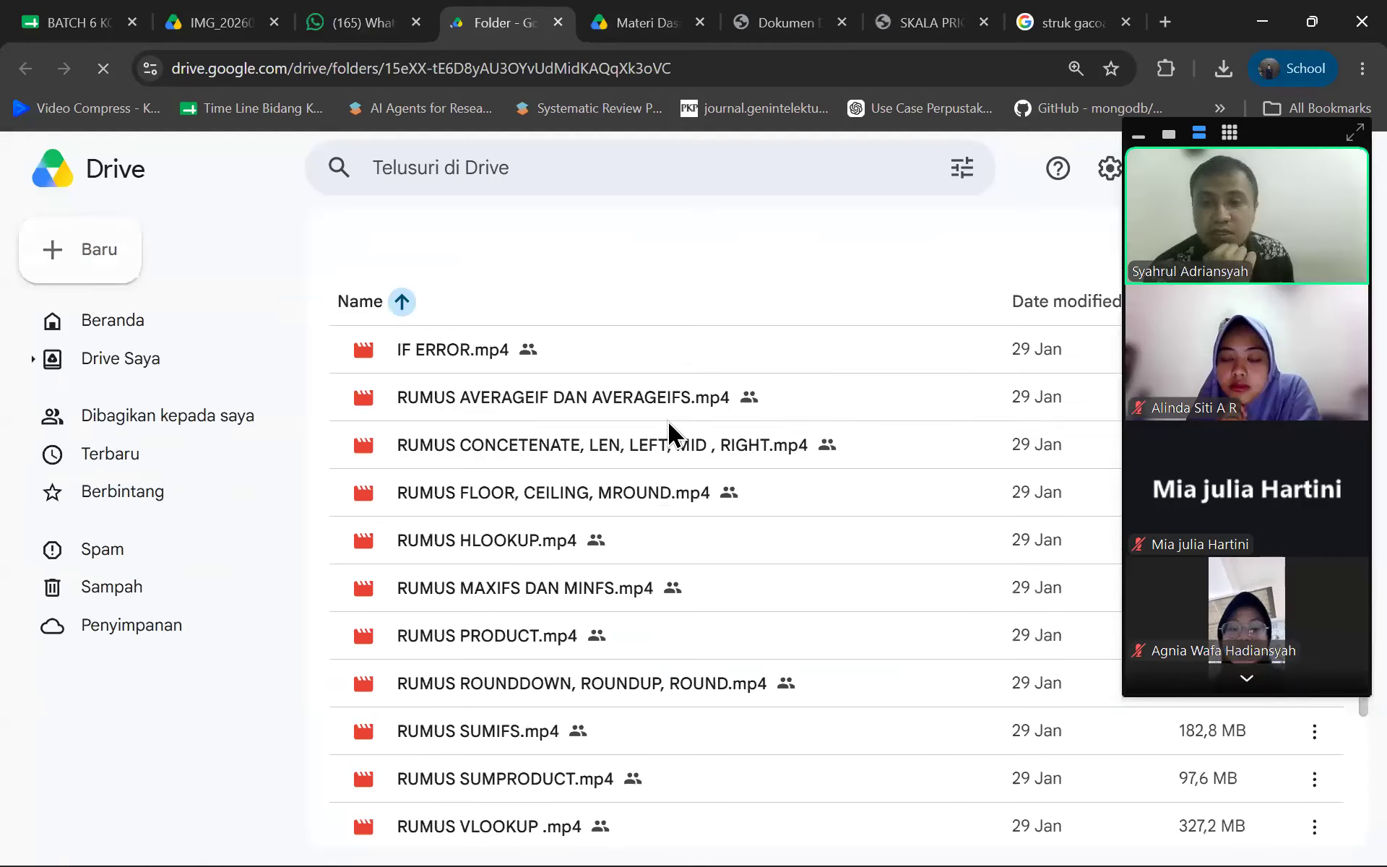
scroll(544, 461, down, 3)
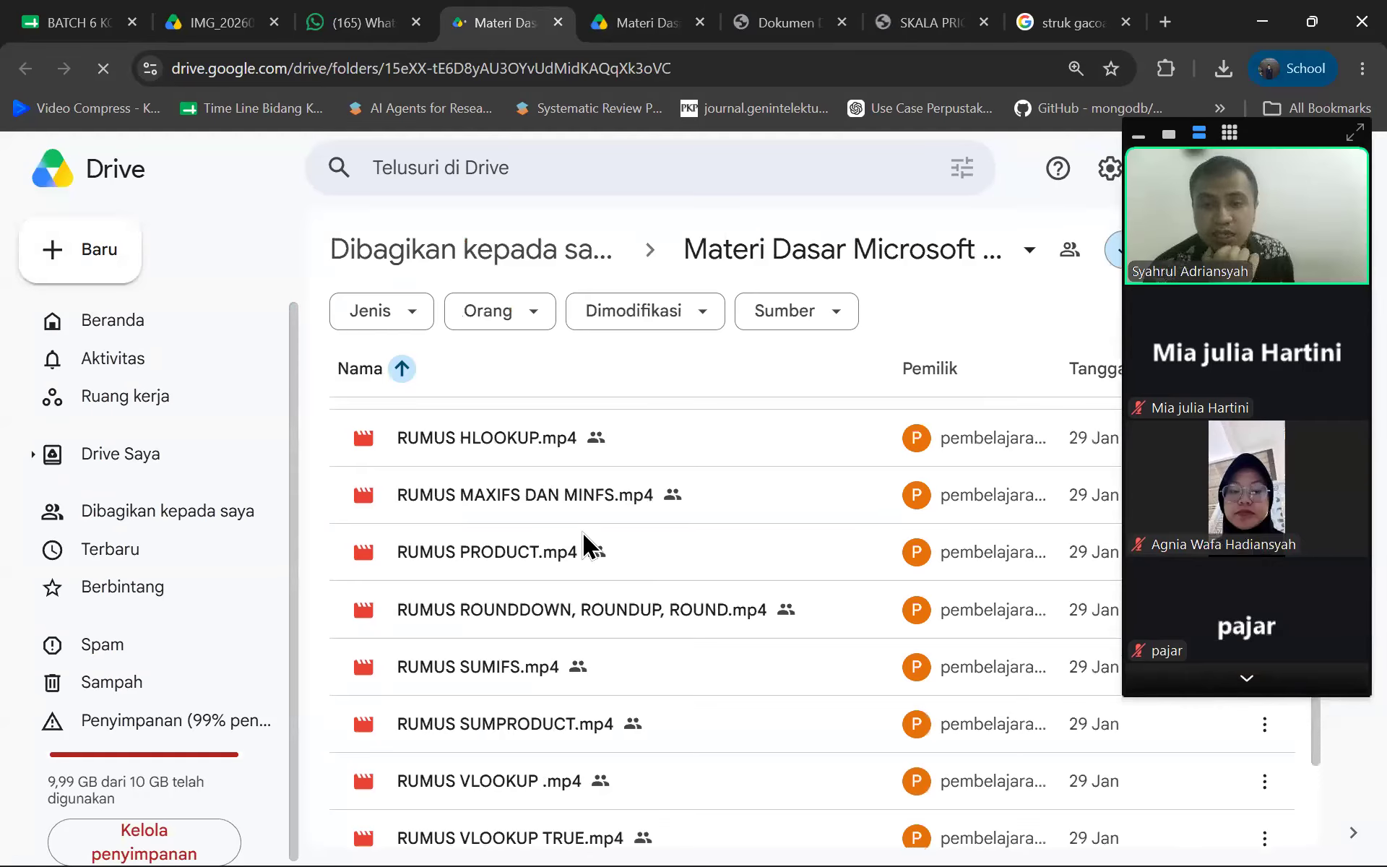
scroll(582, 538, up, 3)
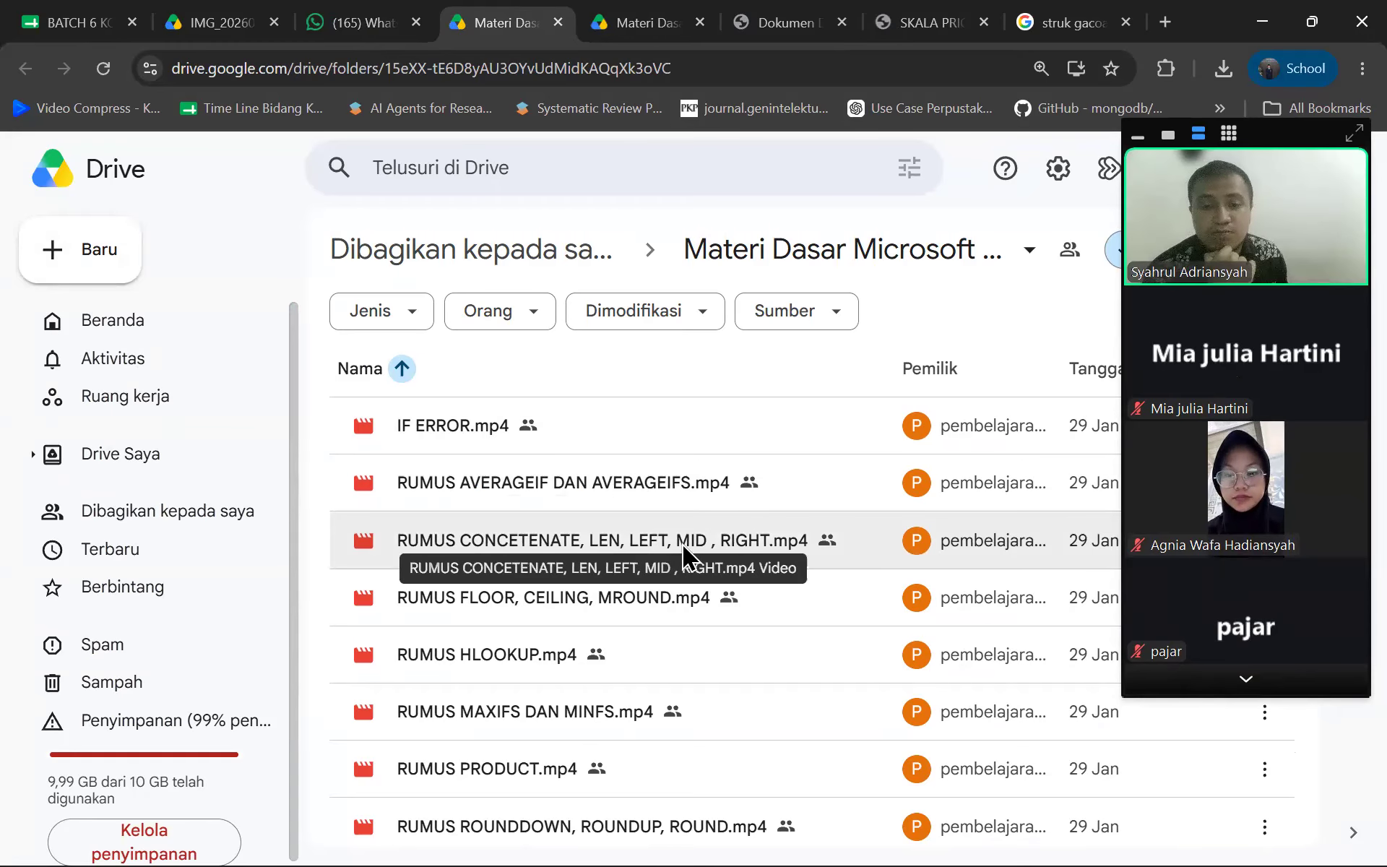
scroll(553, 618, down, 3)
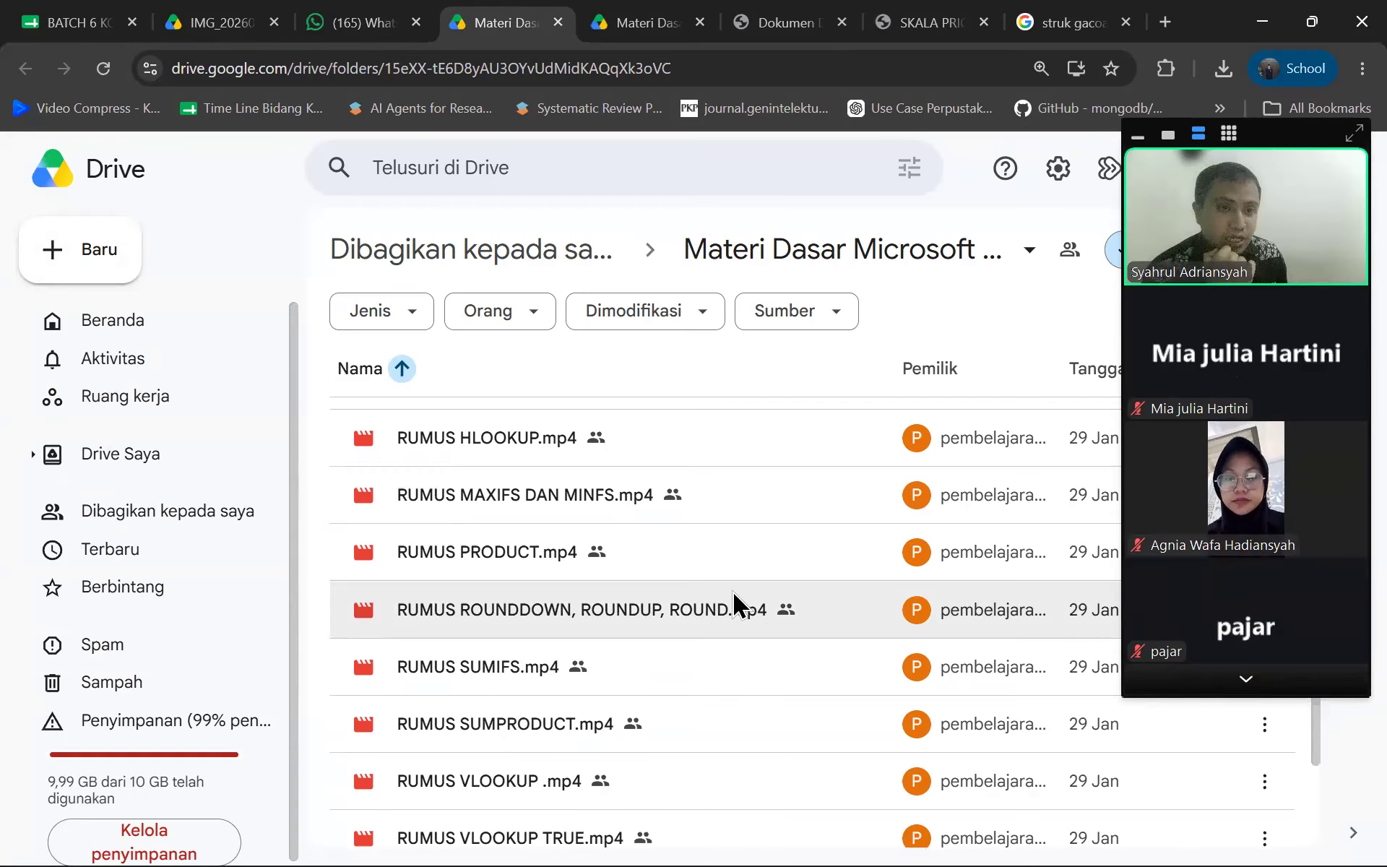
scroll(597, 578, up, 3)
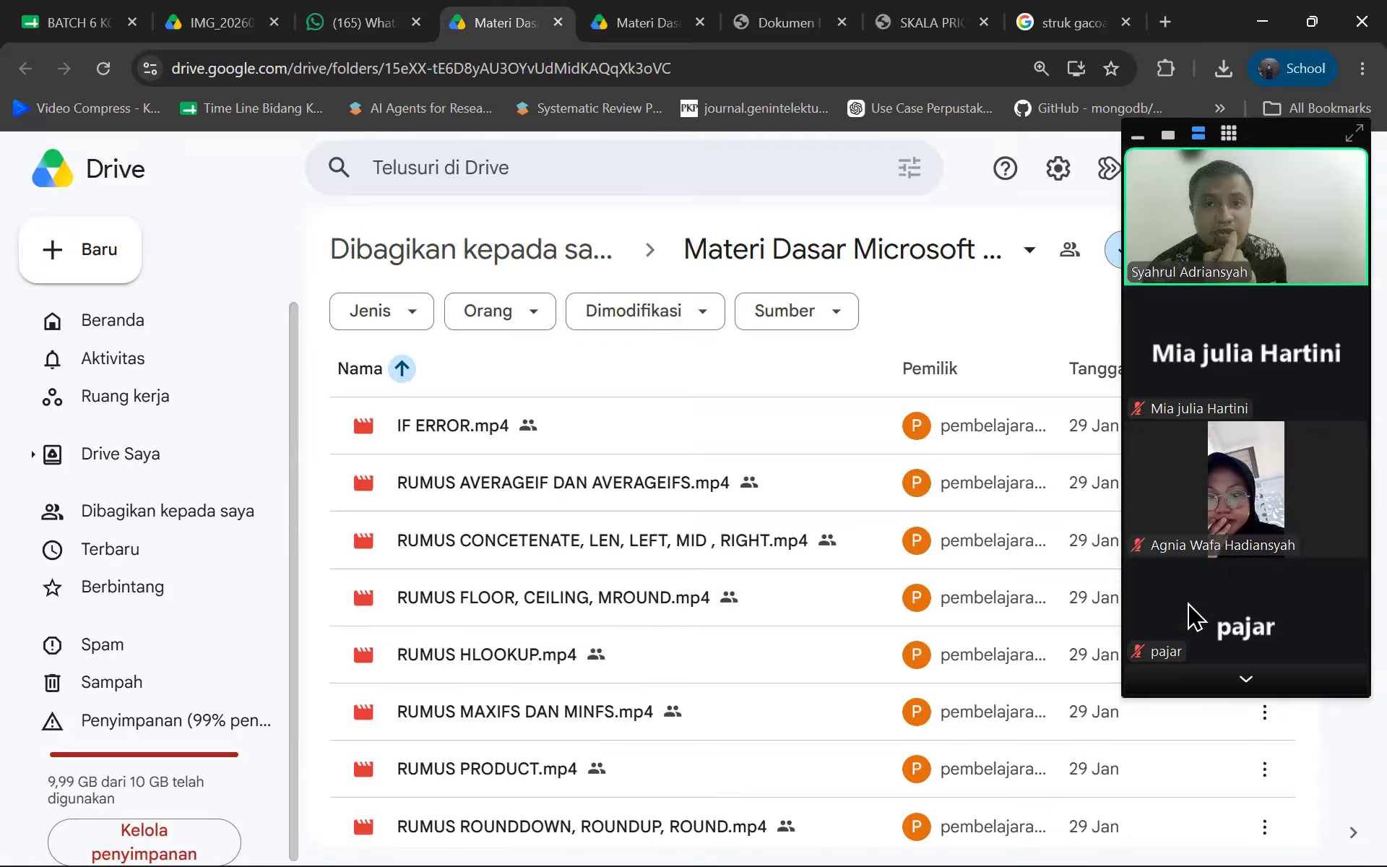
scroll(1263, 158, down, 1)
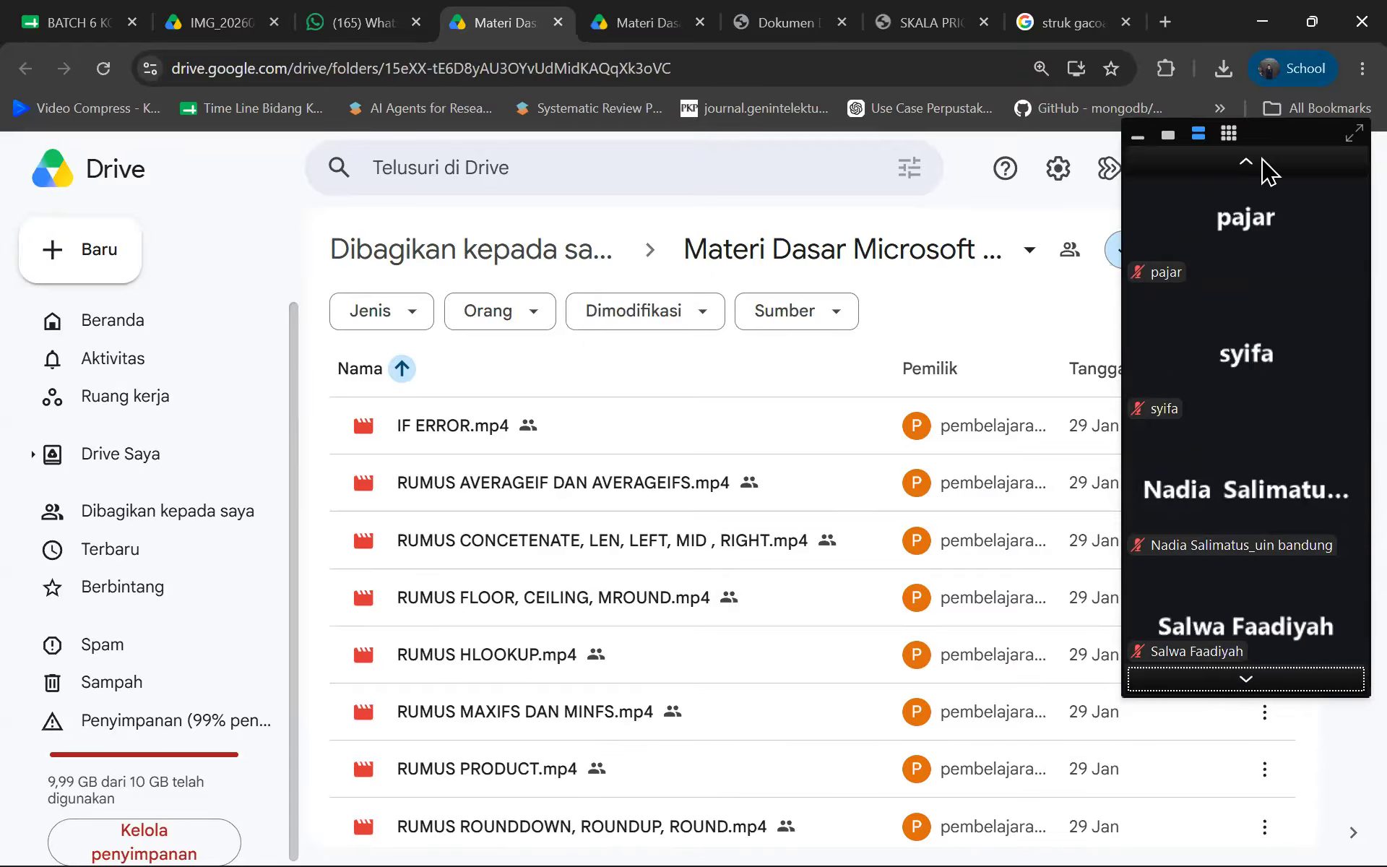
click(1254, 163)
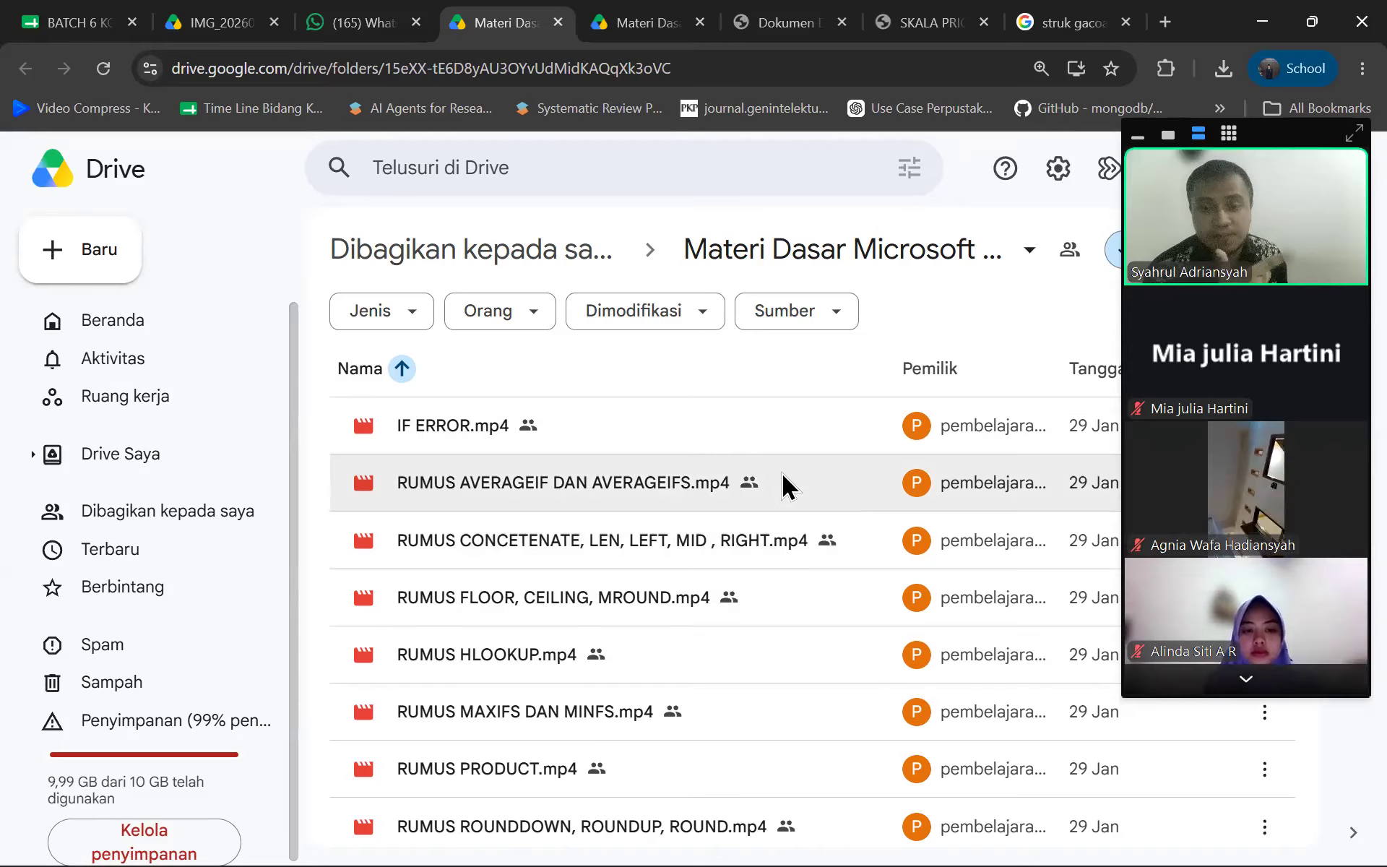
click(372, 17)
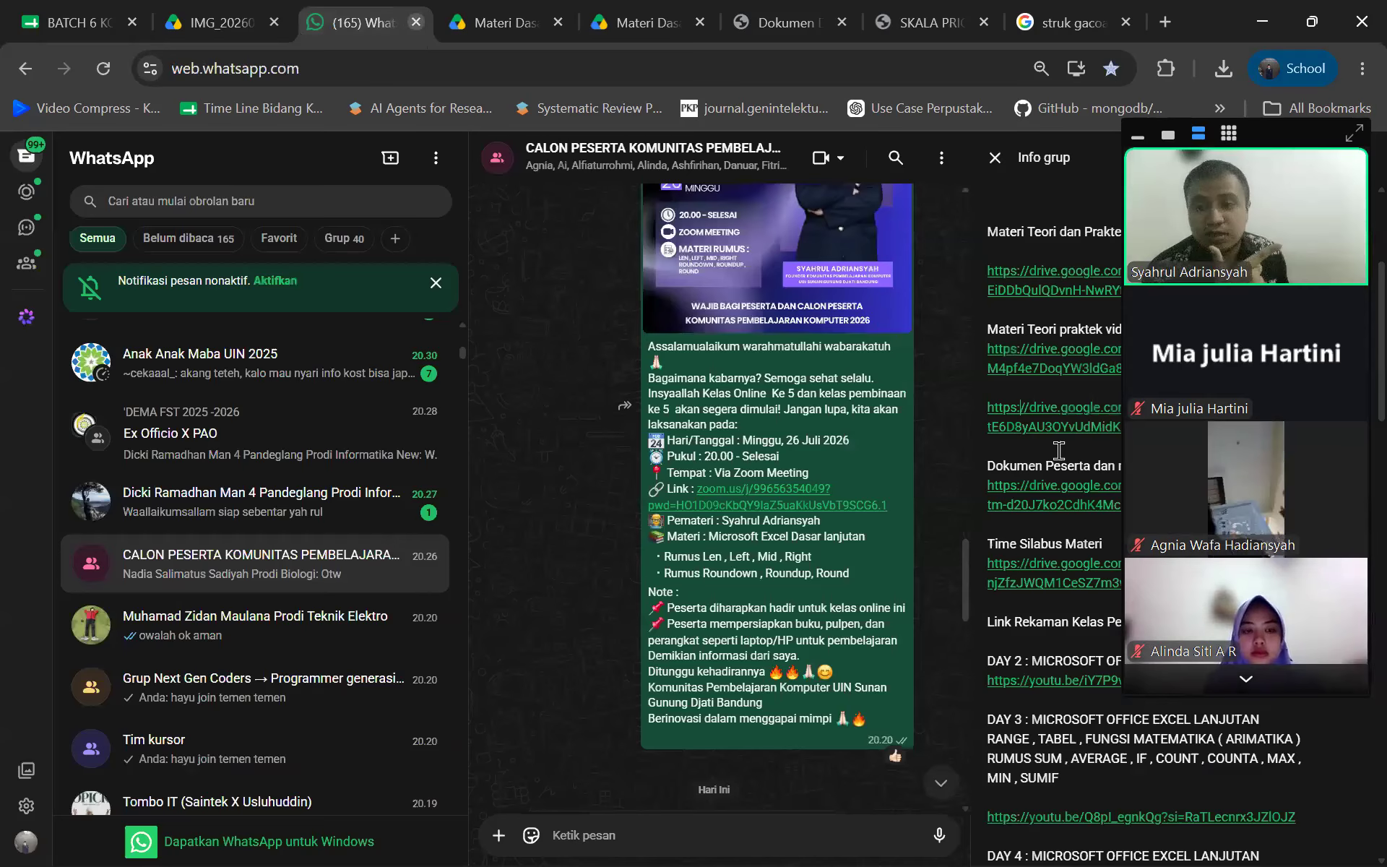
Follow the Drive link under Materi Teori dan Praktek File in the group info
scroll(1040, 453, up, 3)
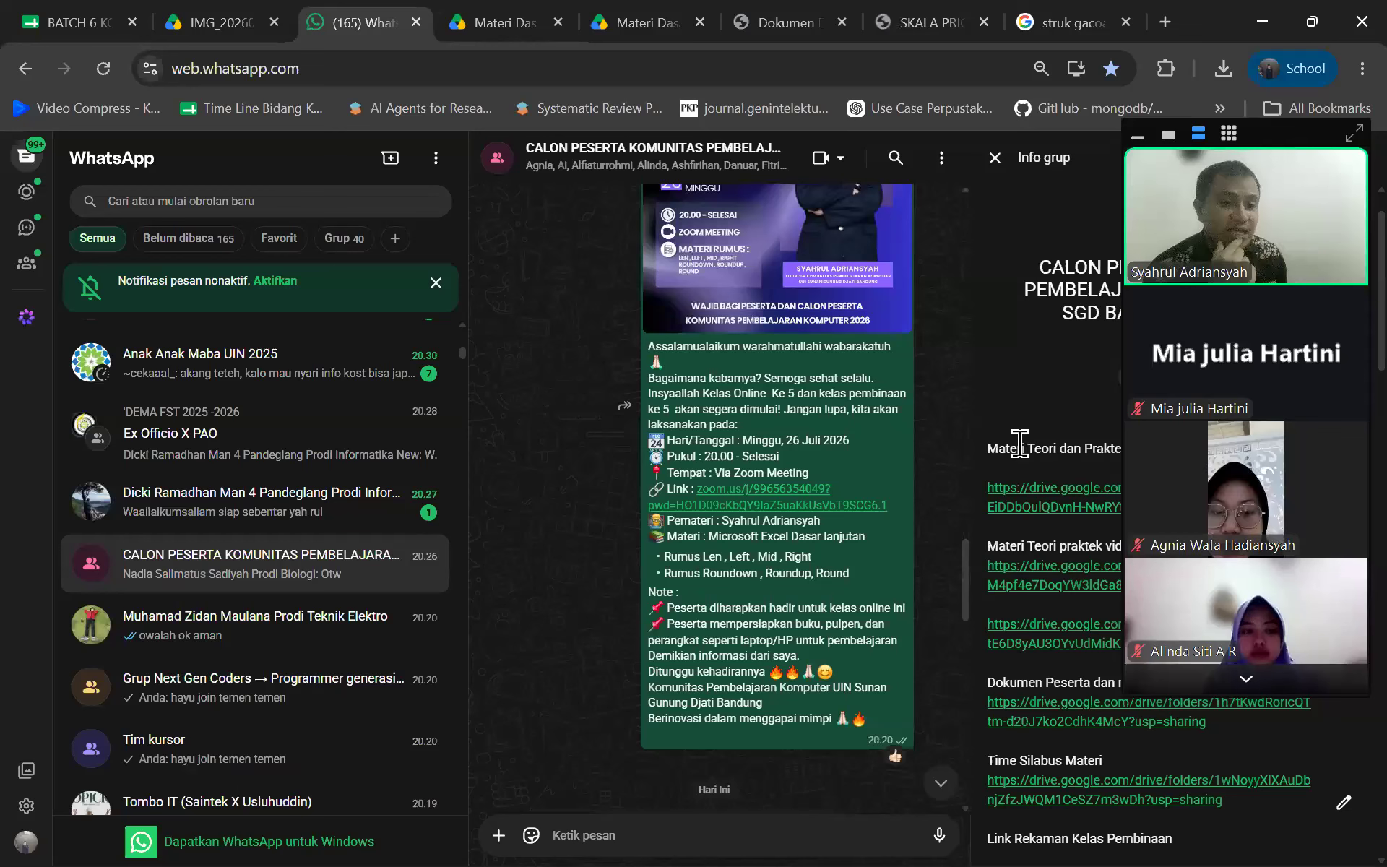
scroll(1026, 395, down, 2)
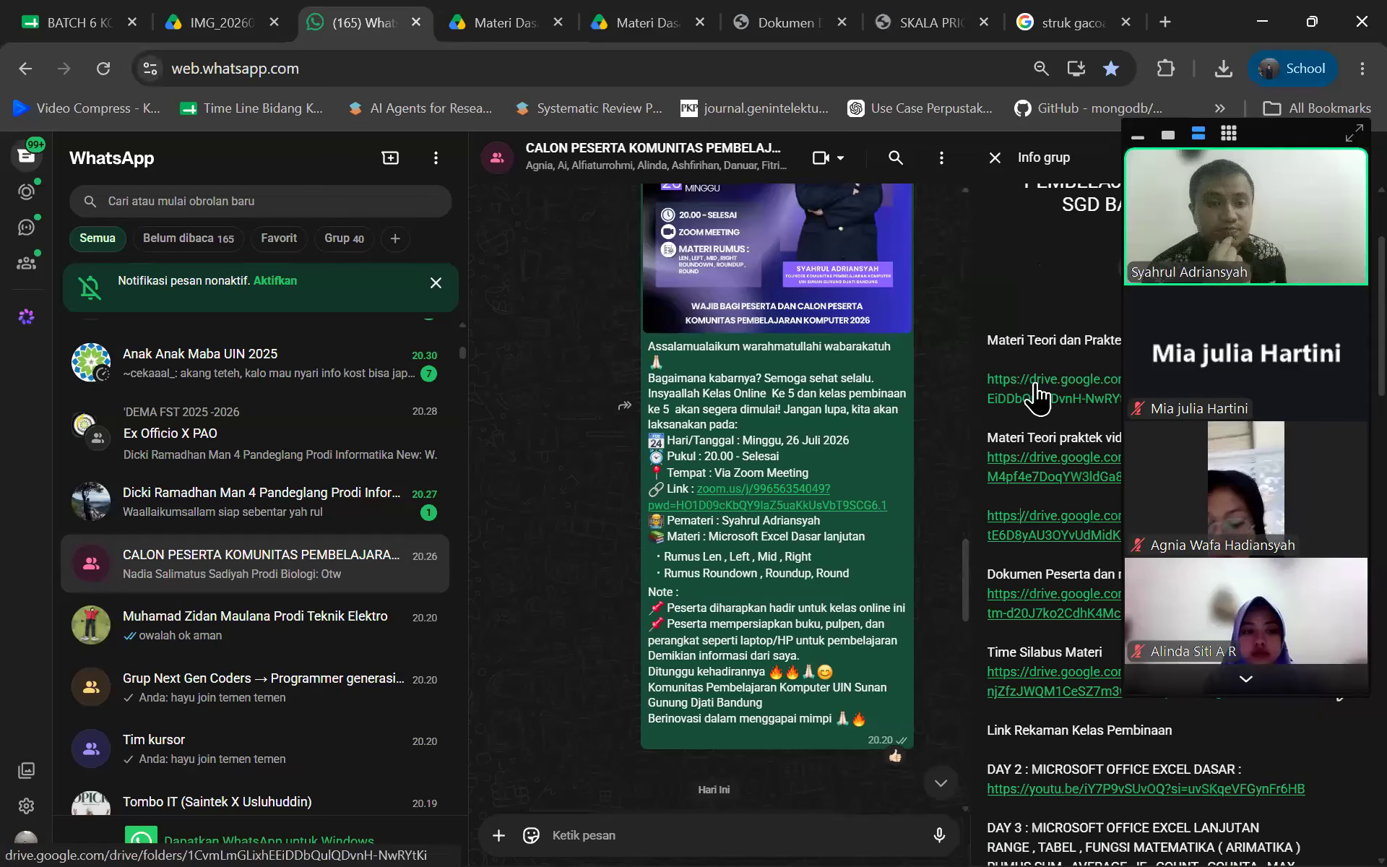
click(1037, 395)
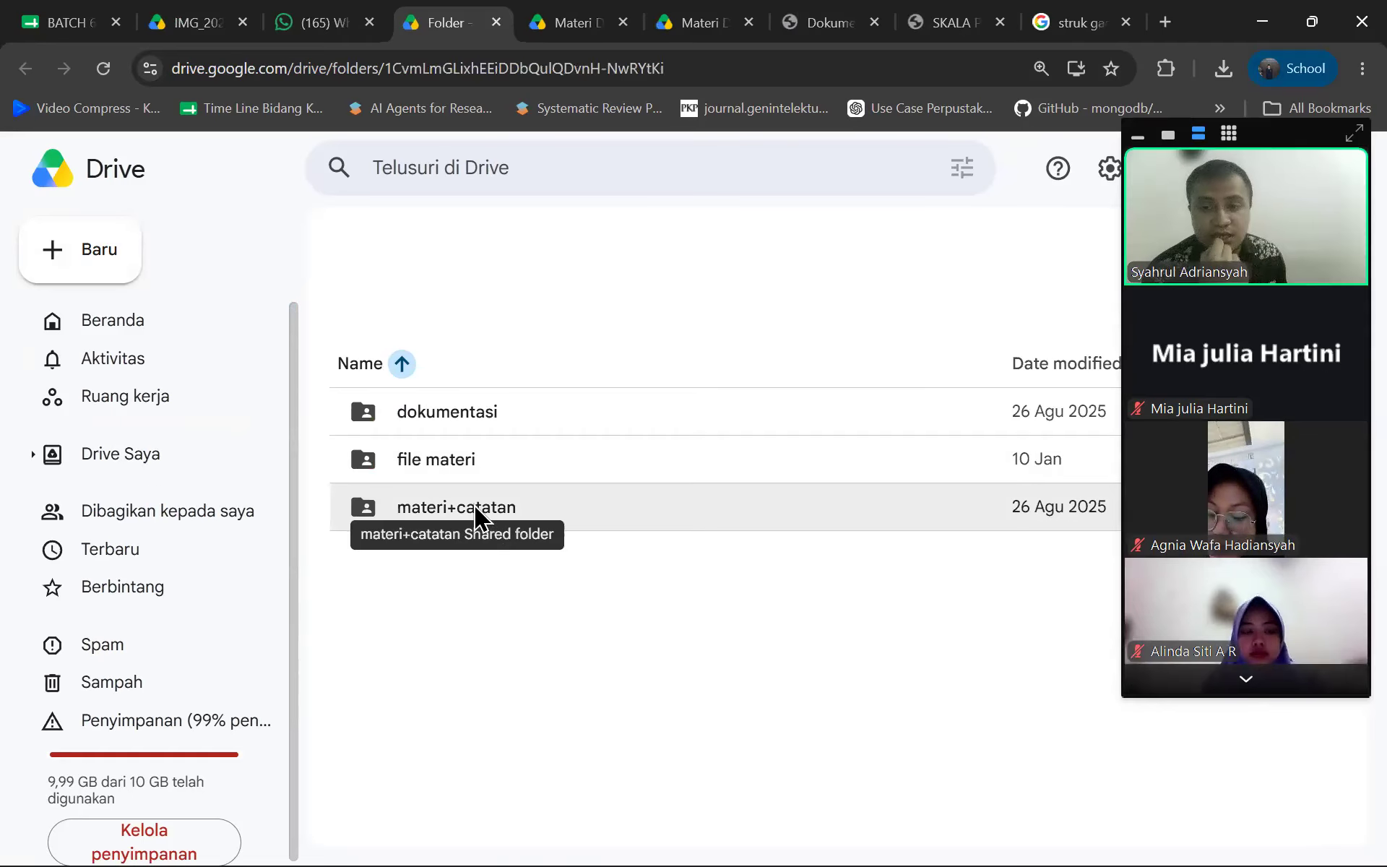
Navigate into the materi+catatan folder and open the modul ms.excel PDF preview
click(490, 552)
double_click(491, 544)
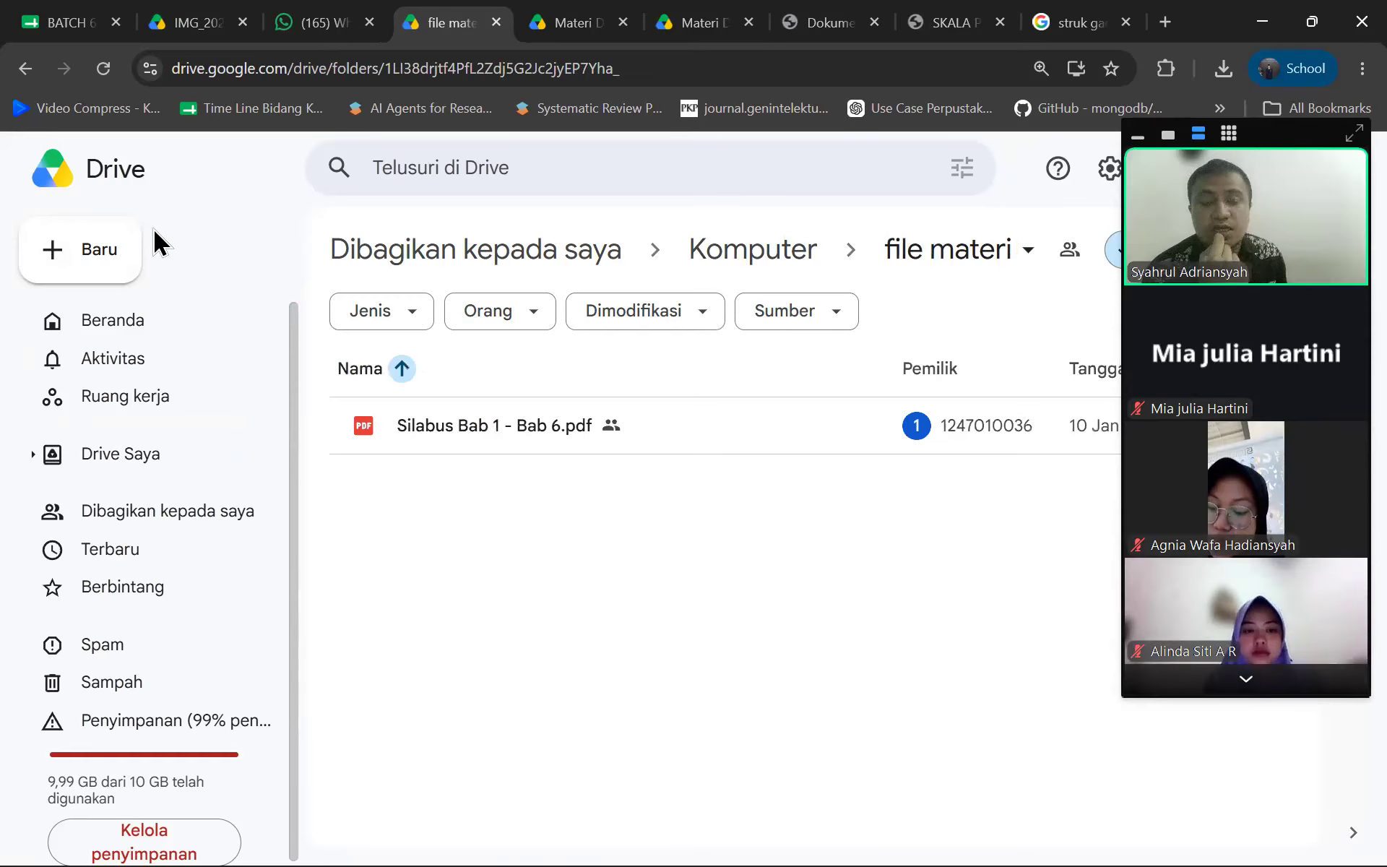
click(25, 70)
double_click(517, 544)
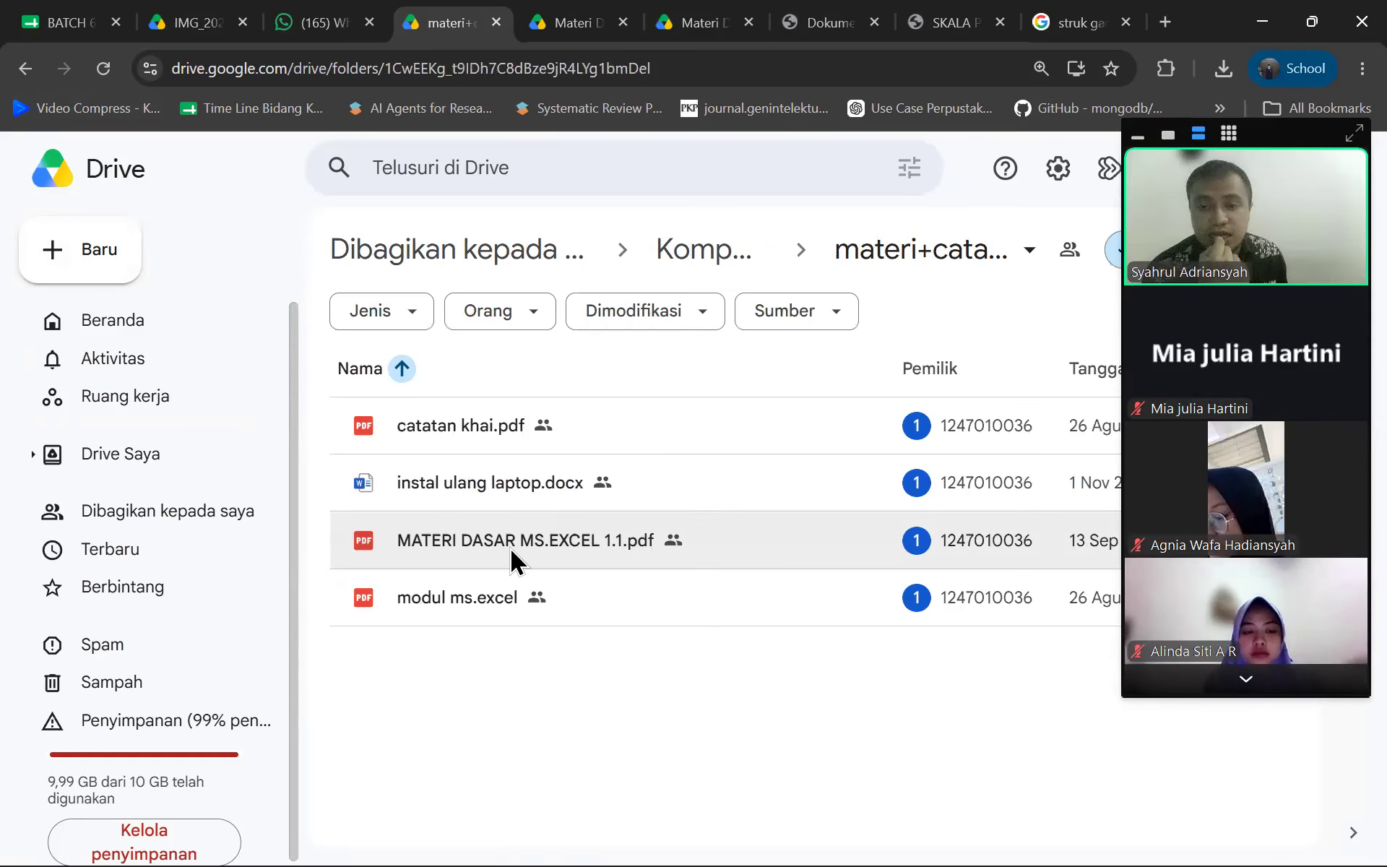
double_click(489, 606)
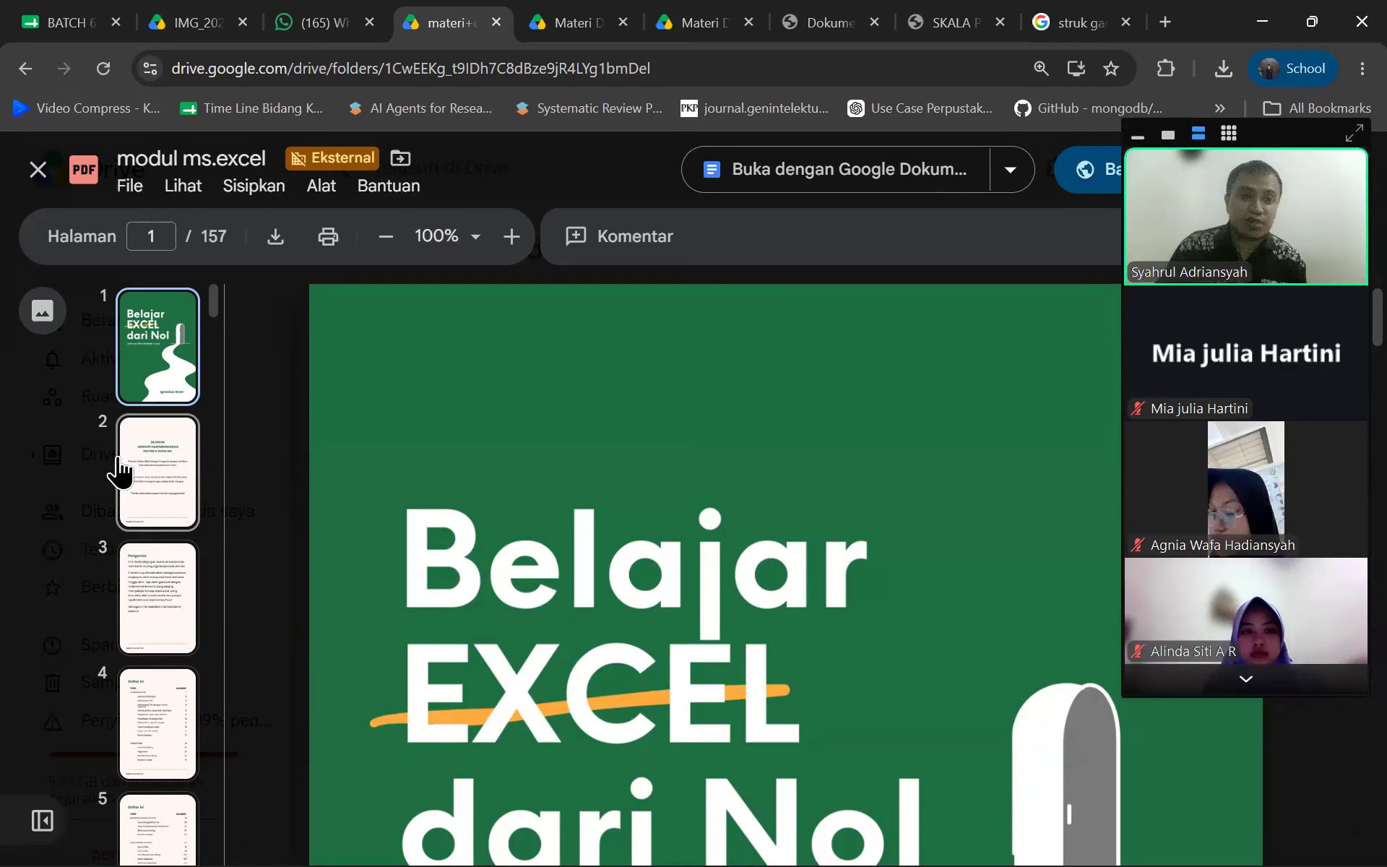
key(F5)
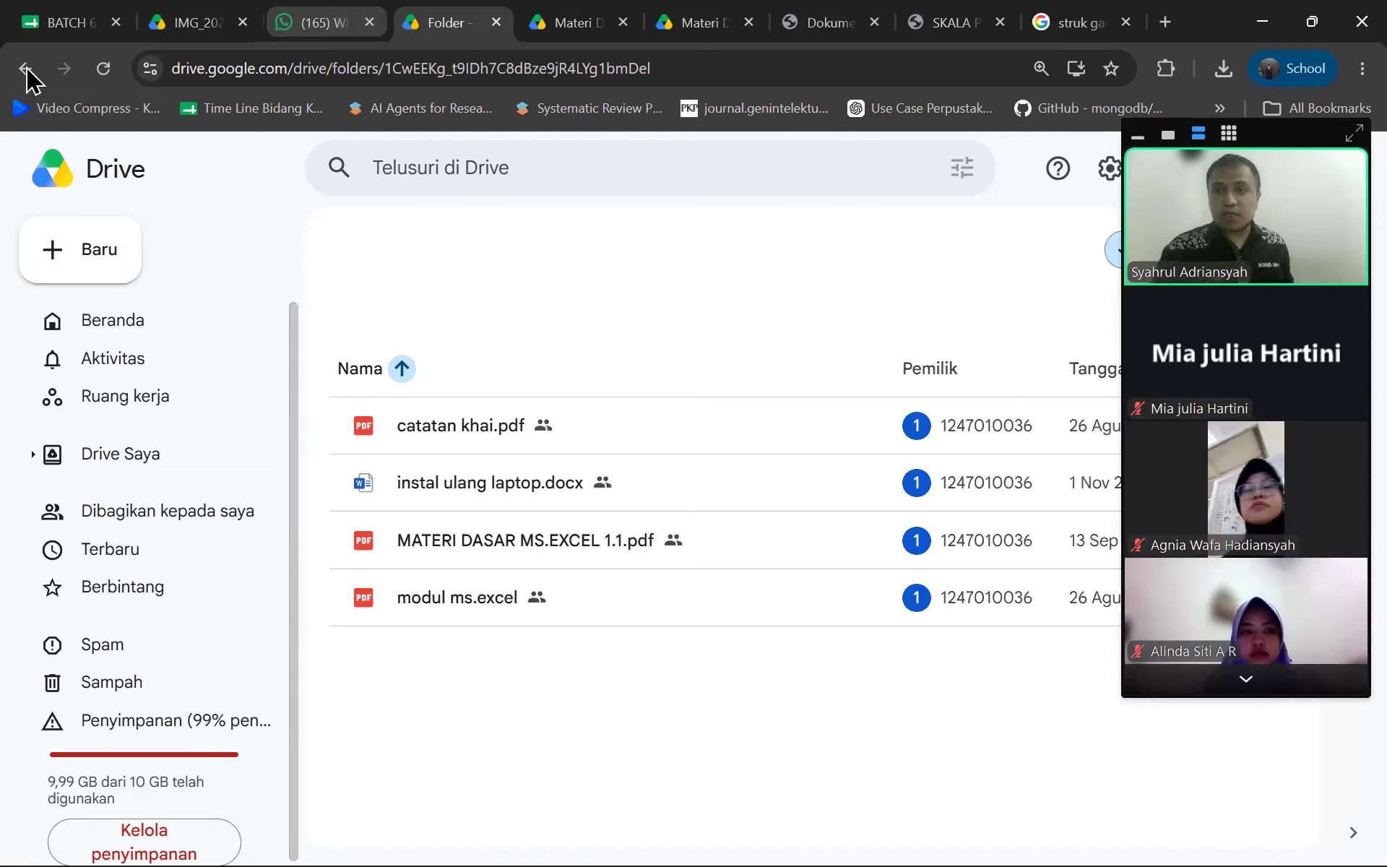
click(26, 69)
double_click(537, 539)
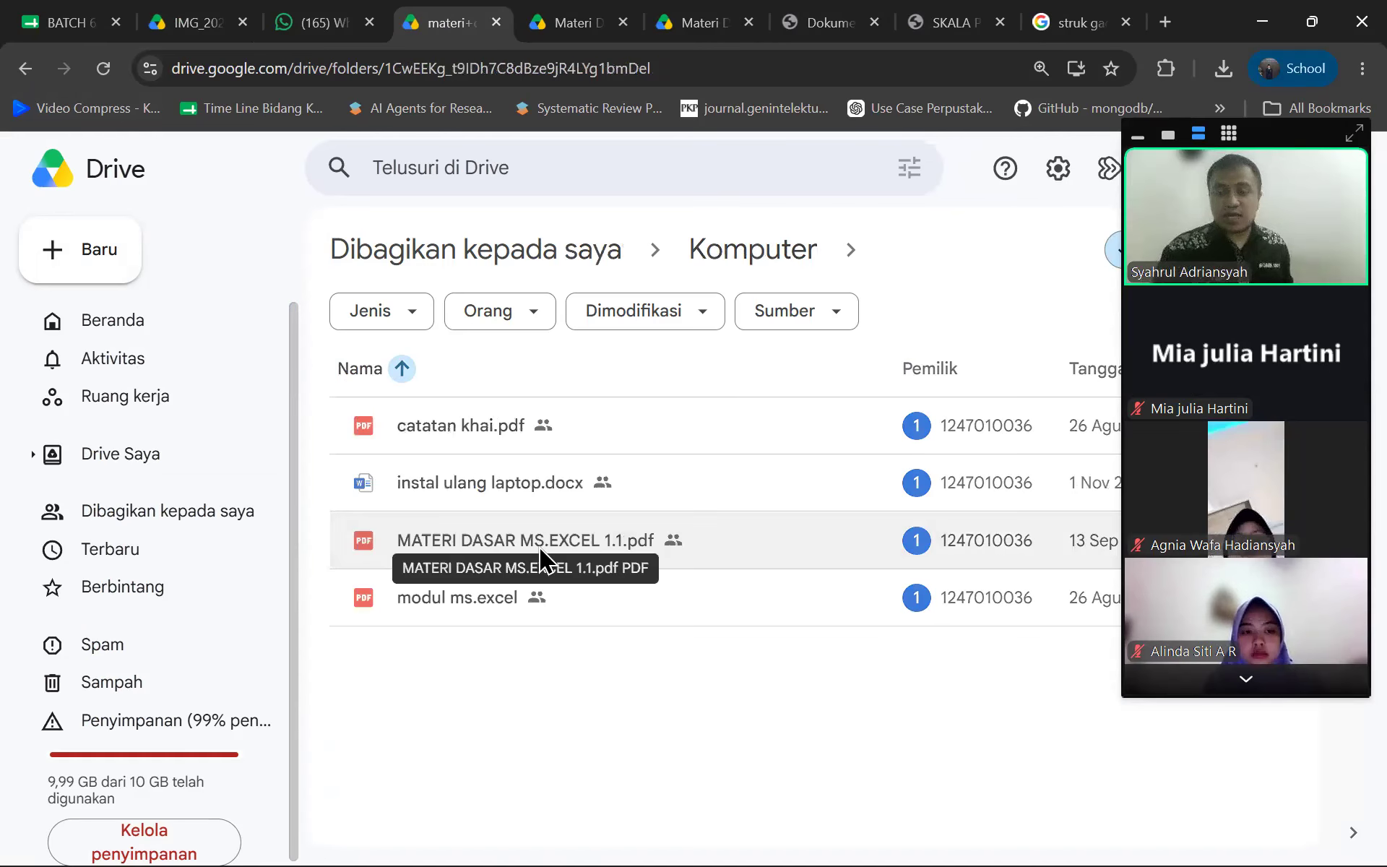
double_click(526, 598)
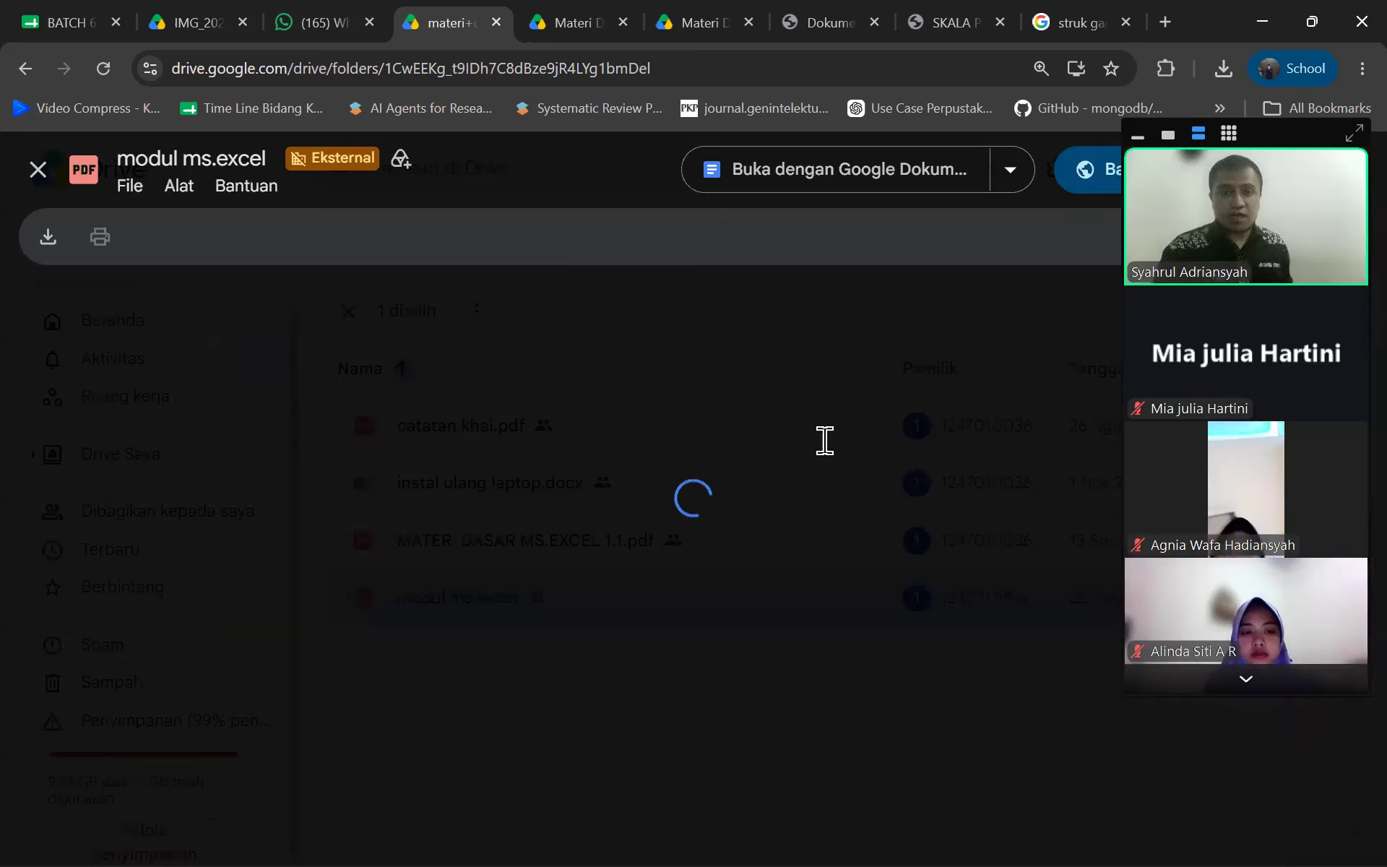
Search the modul ms.excel PDF for 'round' to jump to the ROUNDDOWN section
key(ctrl+f)
text(roundo)
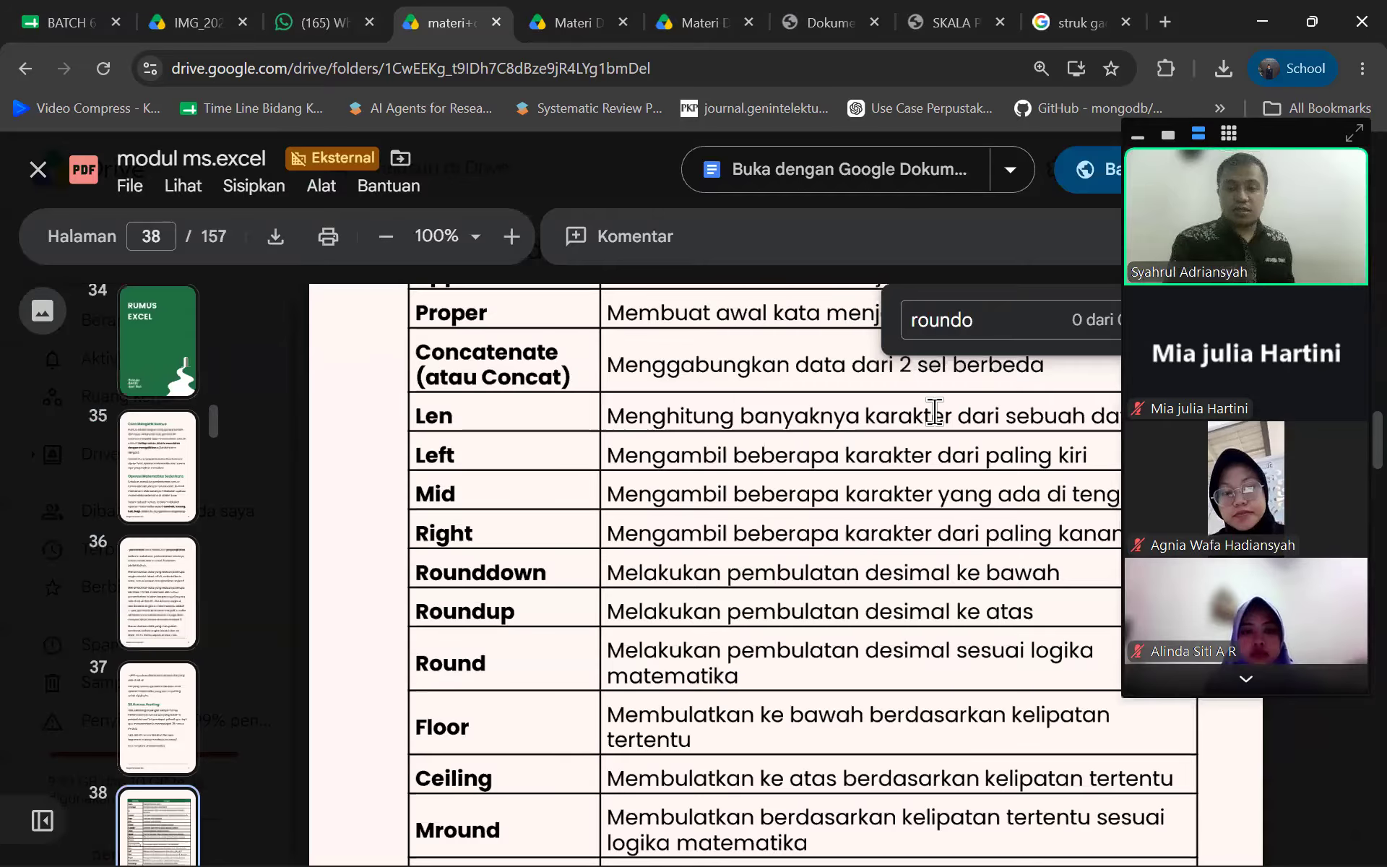
scroll(756, 543, down, 2)
scroll(757, 544, up, 4)
scroll(757, 543, down, 2)
key(BackSpace)
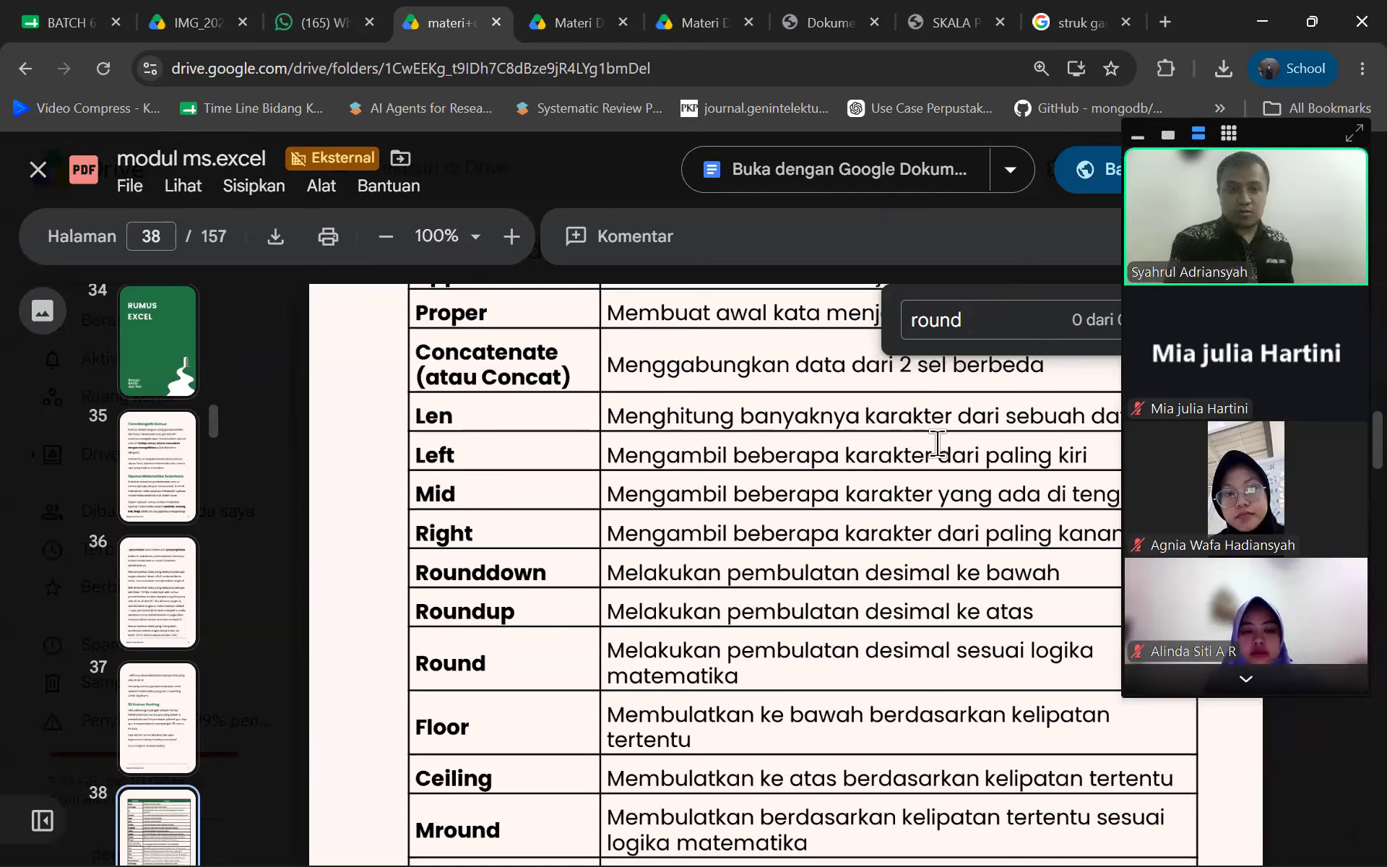
key(Return)
key(Return)
key(Return)
key(Return)
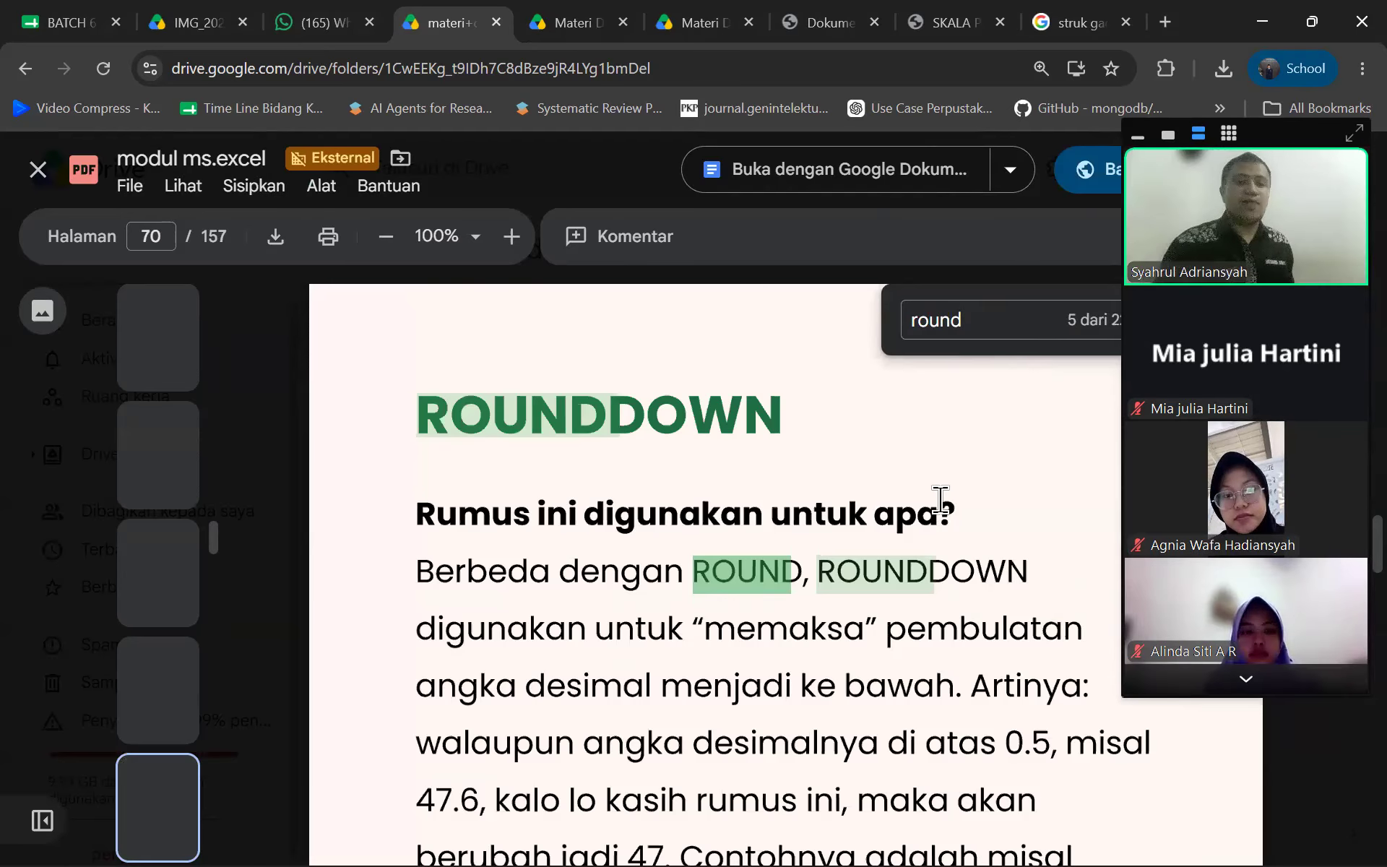
Read through the ROUNDDOWN and ROUNDUP pages 70–73, then return to WhatsApp
scroll(940, 498, down, 2)
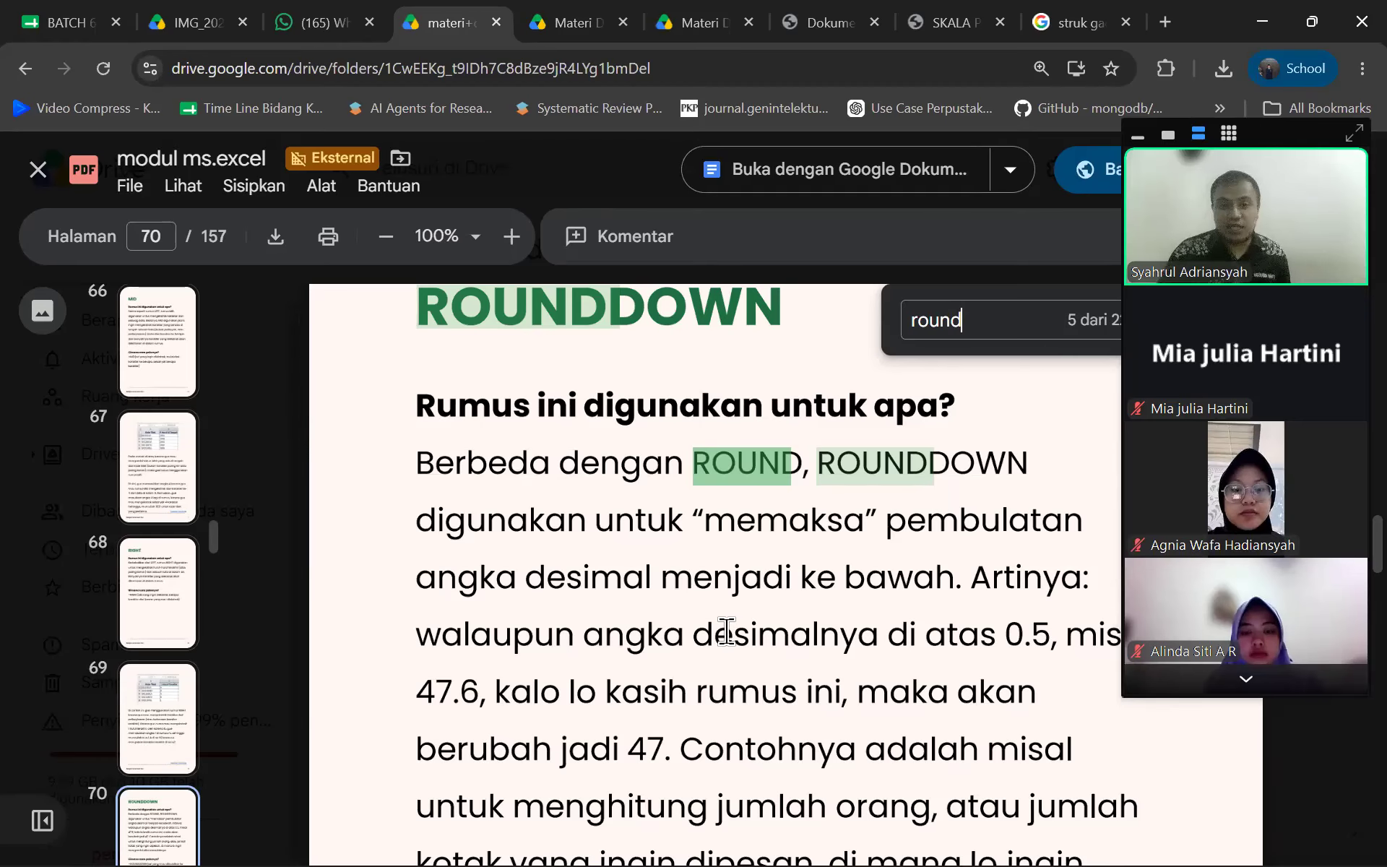
scroll(722, 625, down, 10)
scroll(726, 626, up, 5)
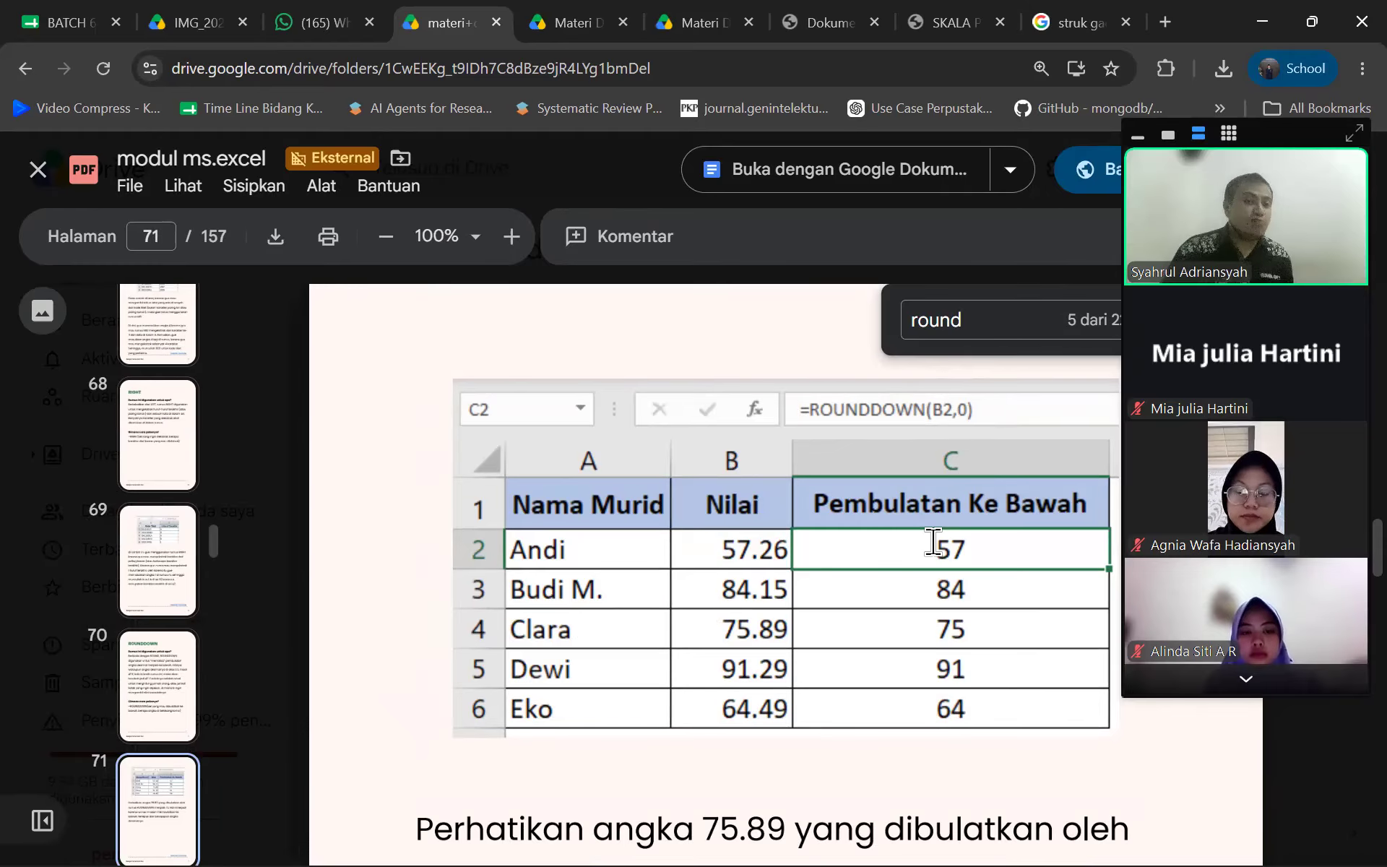
scroll(932, 538, down, 6)
scroll(904, 524, down, 10)
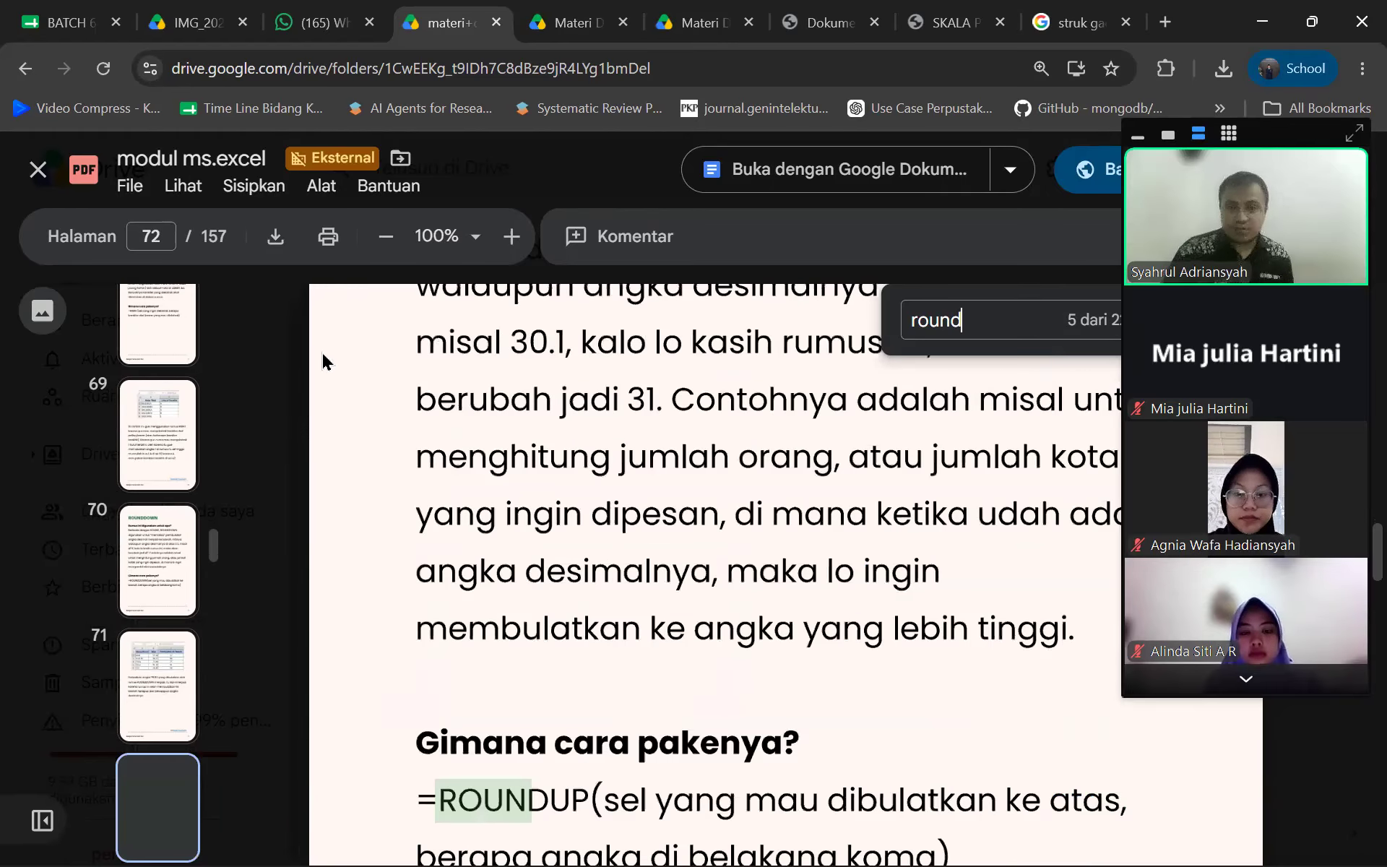
scroll(323, 361, down, 6)
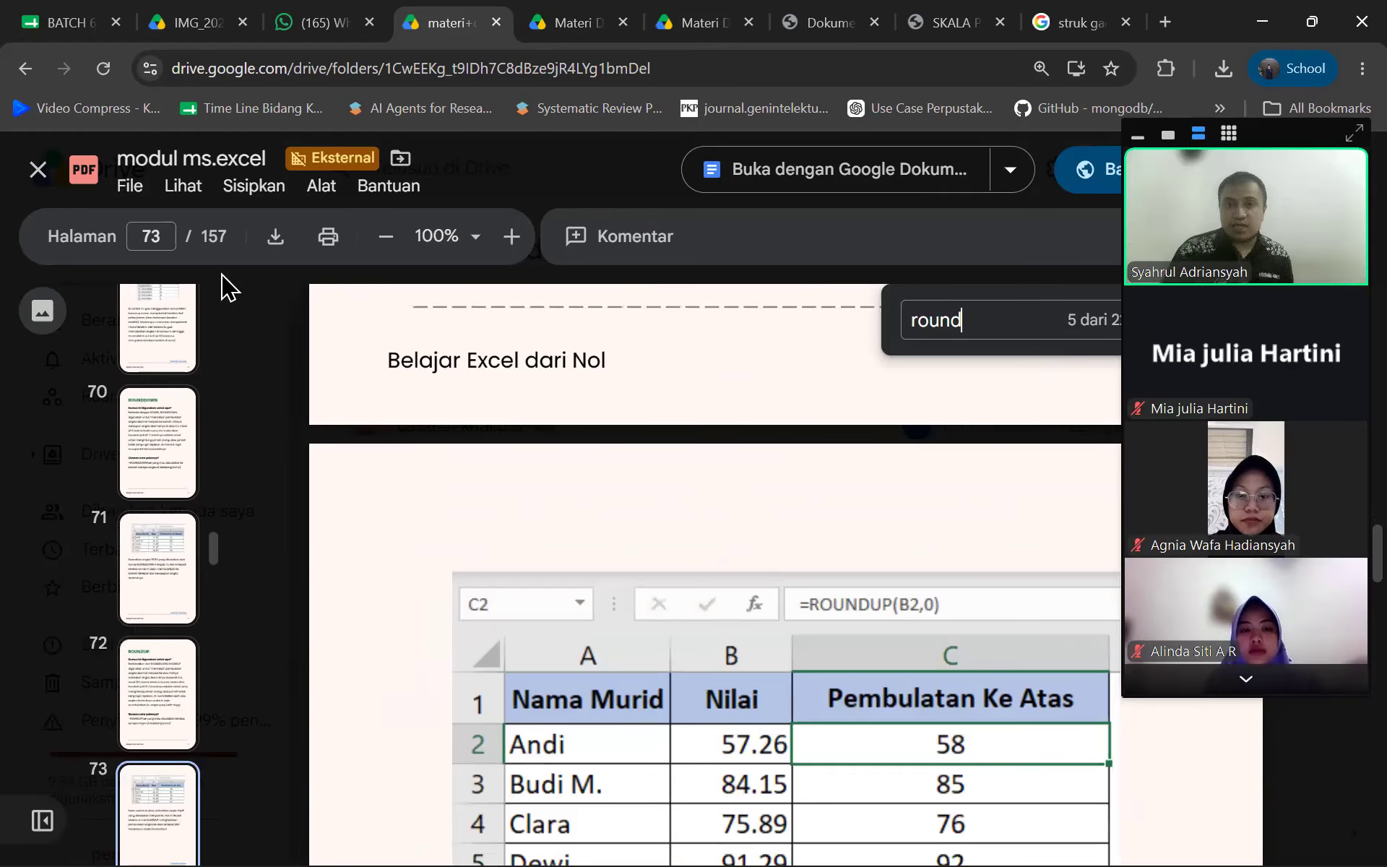
click(306, 27)
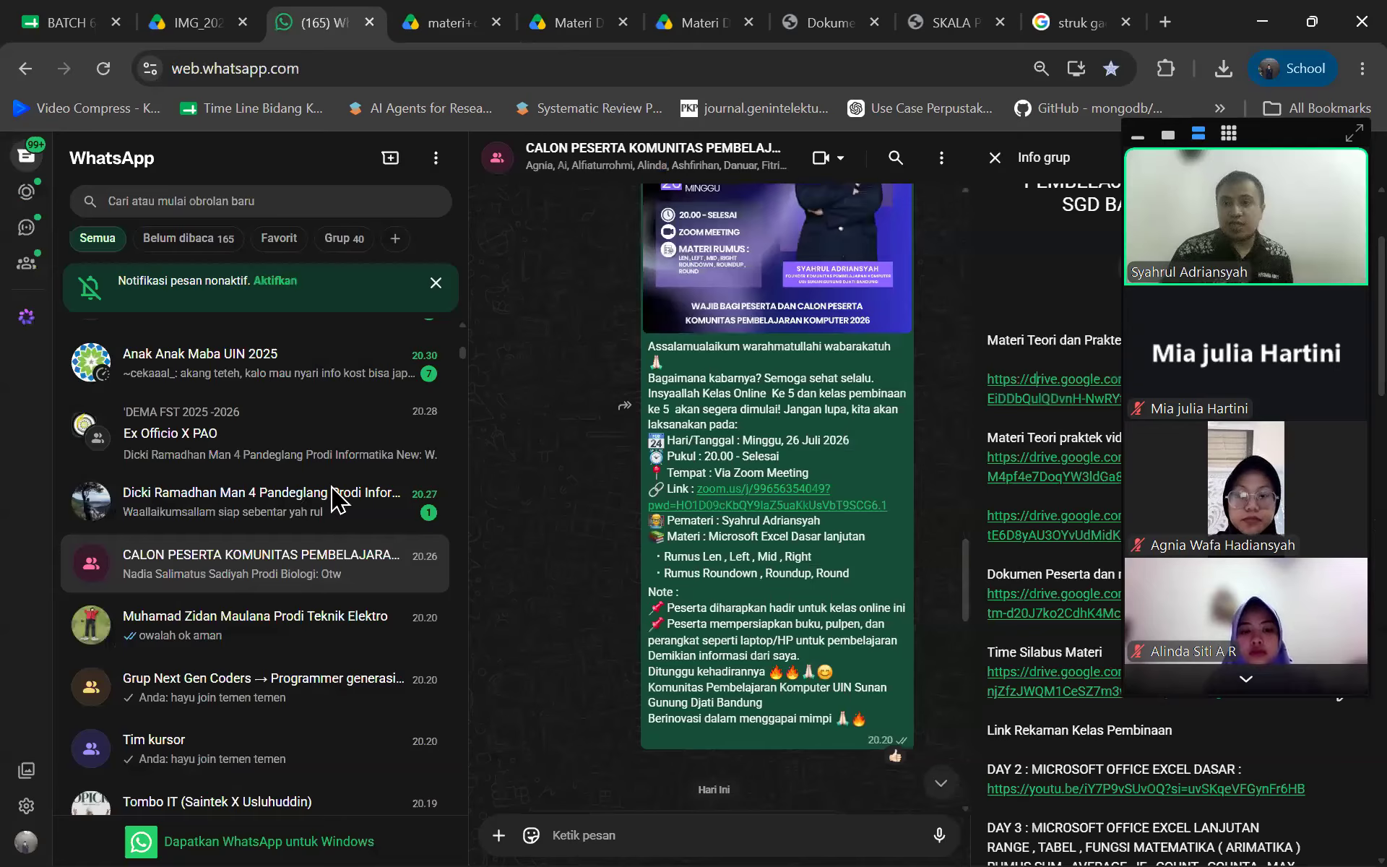
Glance at the module PDF again, then return to the WhatsApp group chat
scroll(333, 498, up, 5)
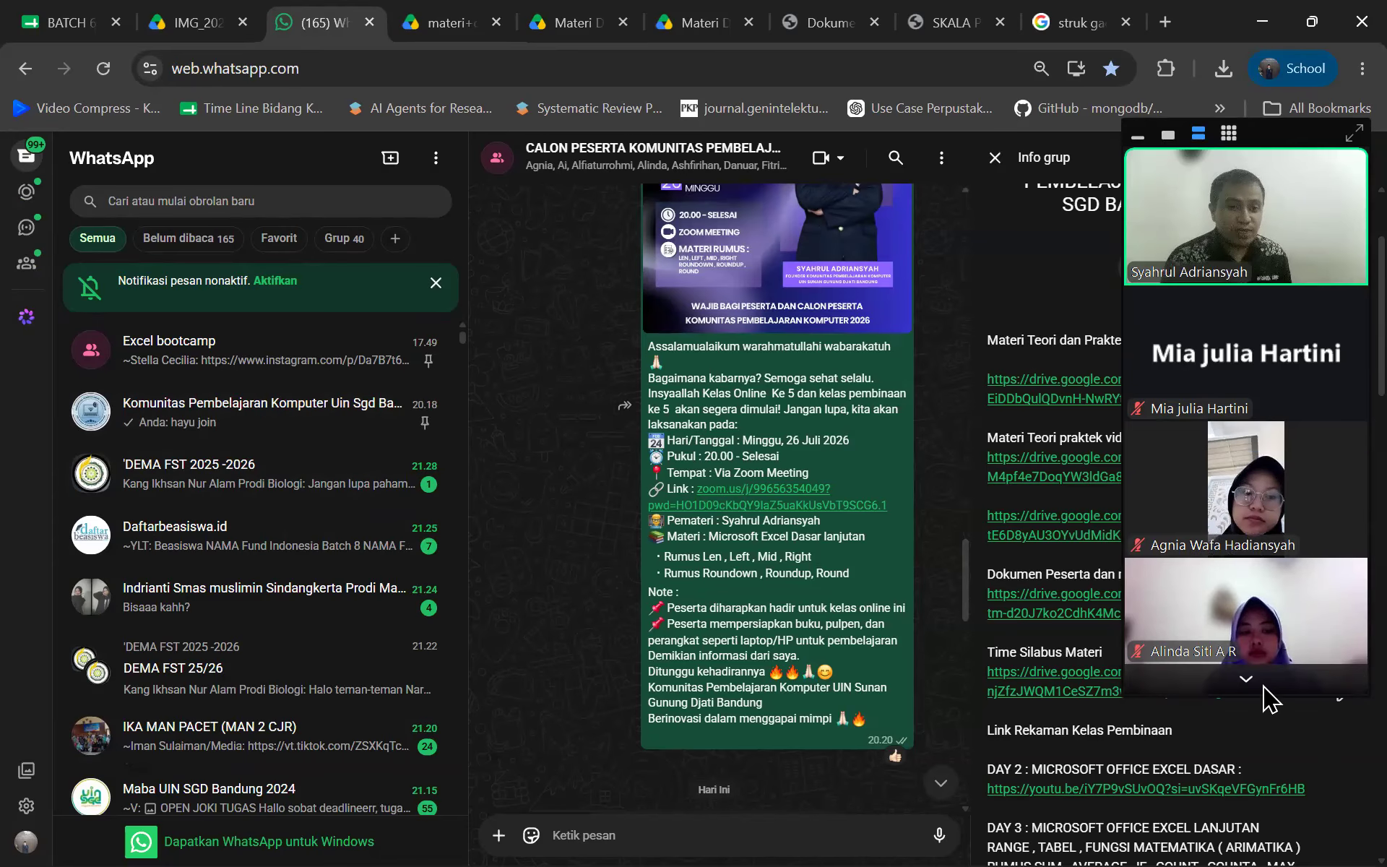
mouse_move(1296, 162)
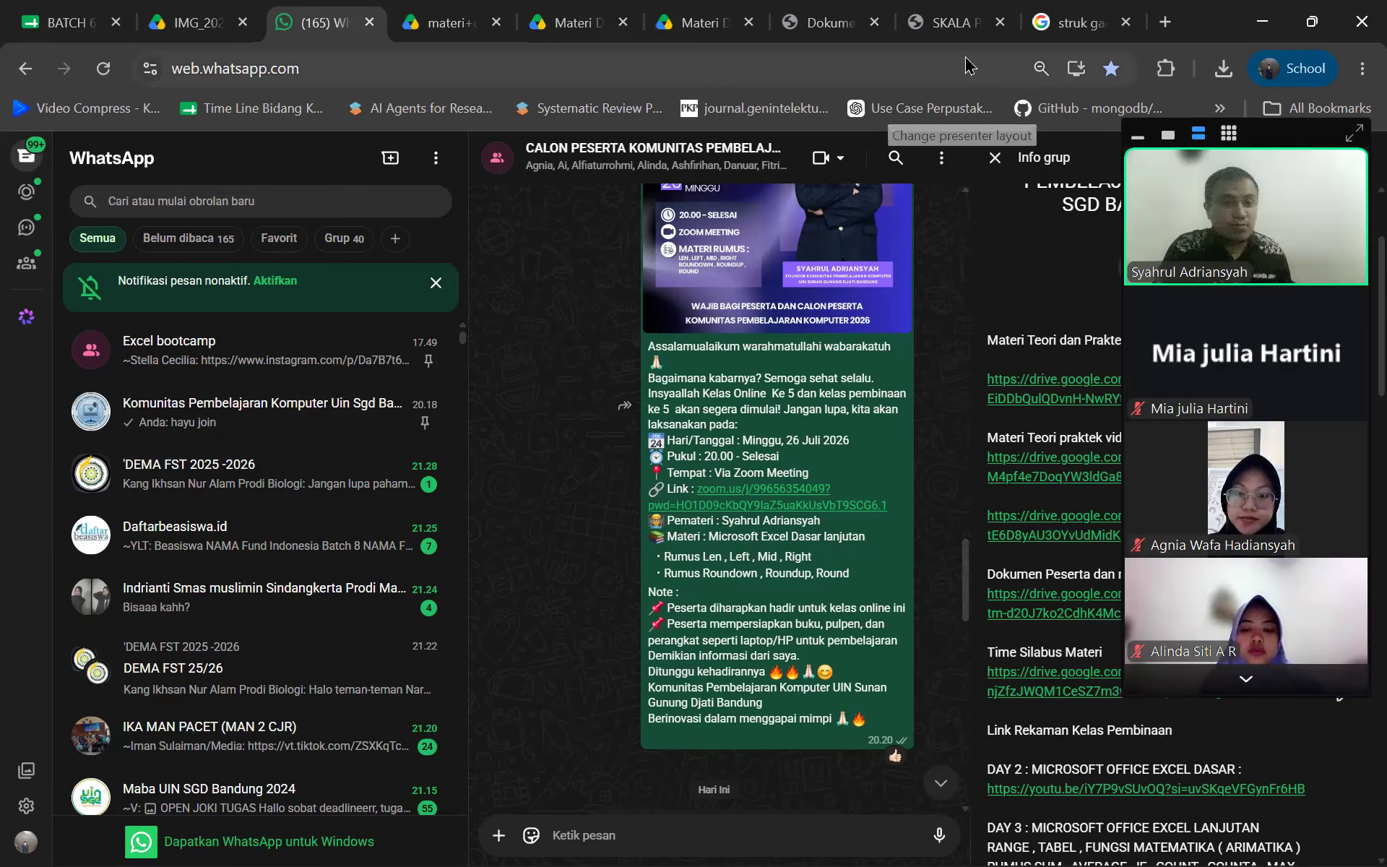
click(426, 22)
click(332, 16)
scroll(310, 417, down, 6)
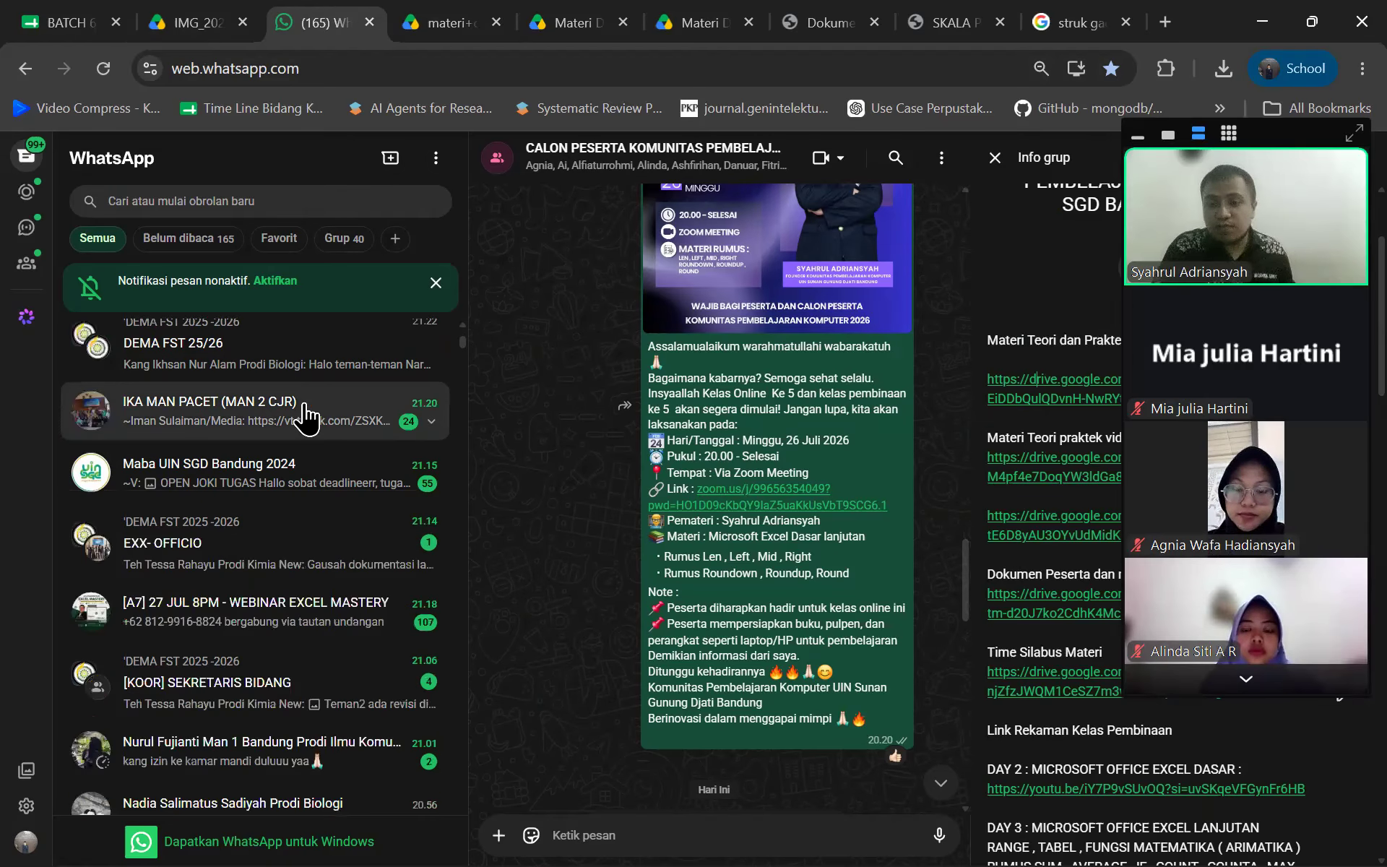
scroll(340, 610, up, 6)
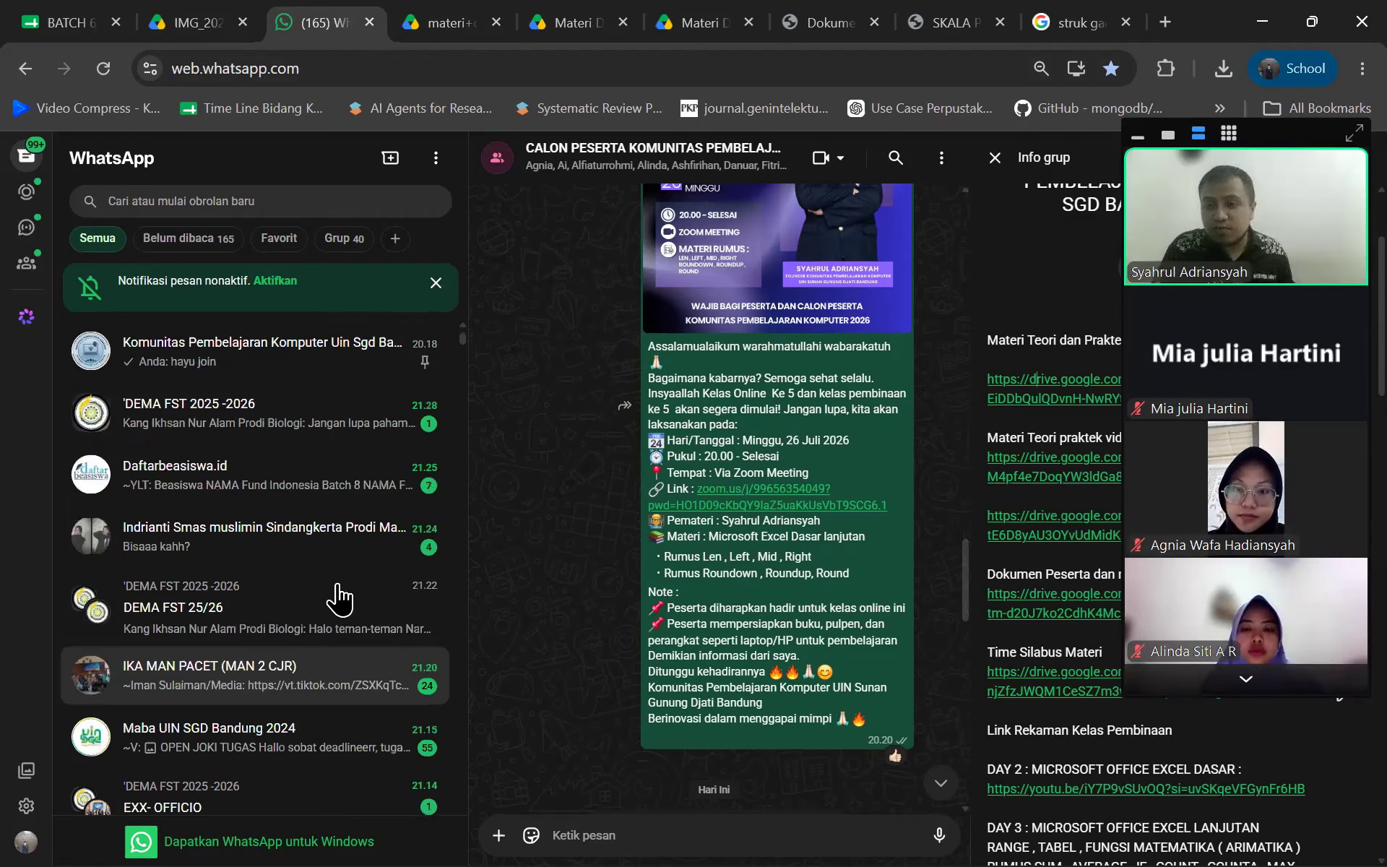
Page through the Zoom participant gallery, then open the Windows Start menu
key(super)
key(super)
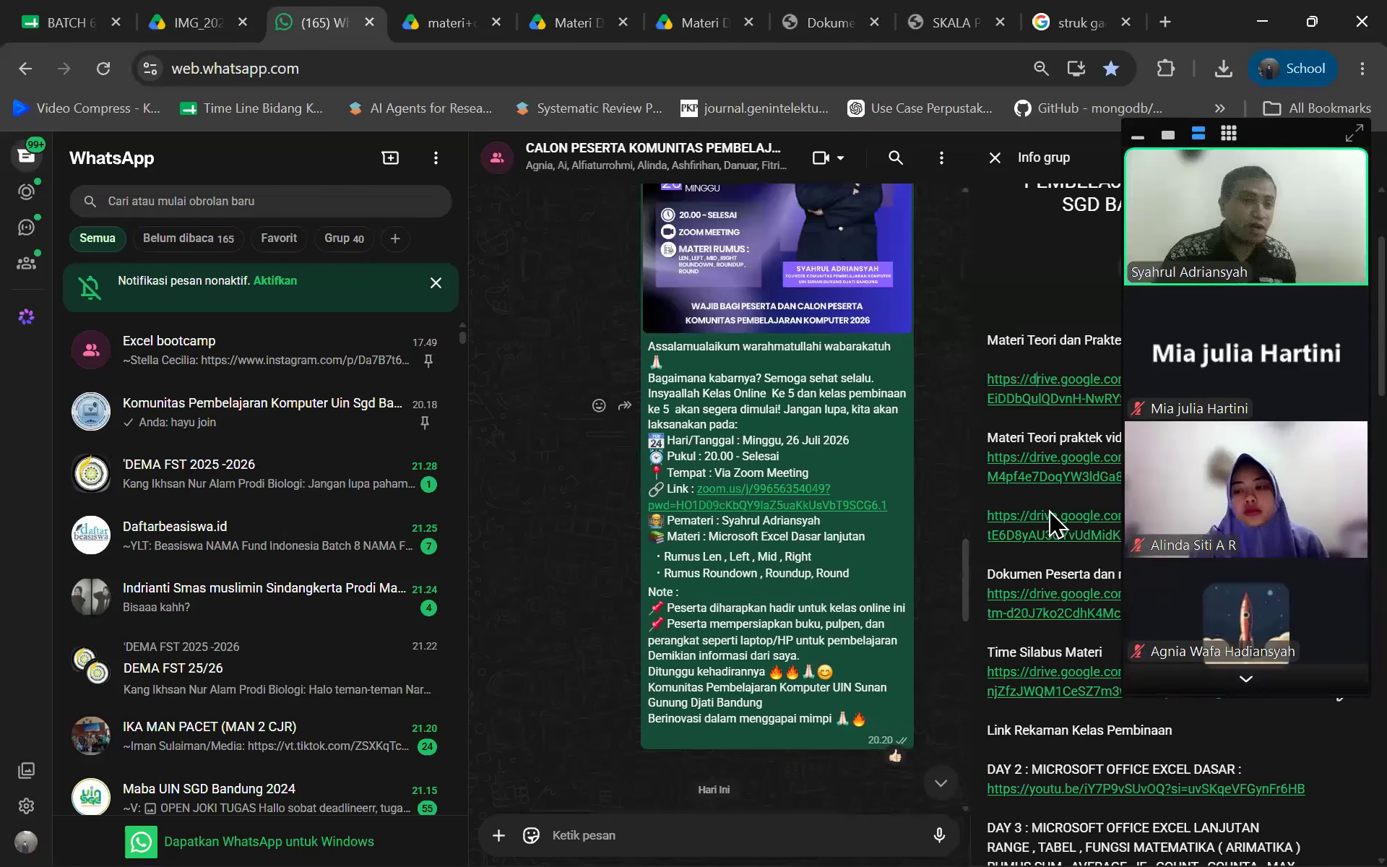
click(1164, 683)
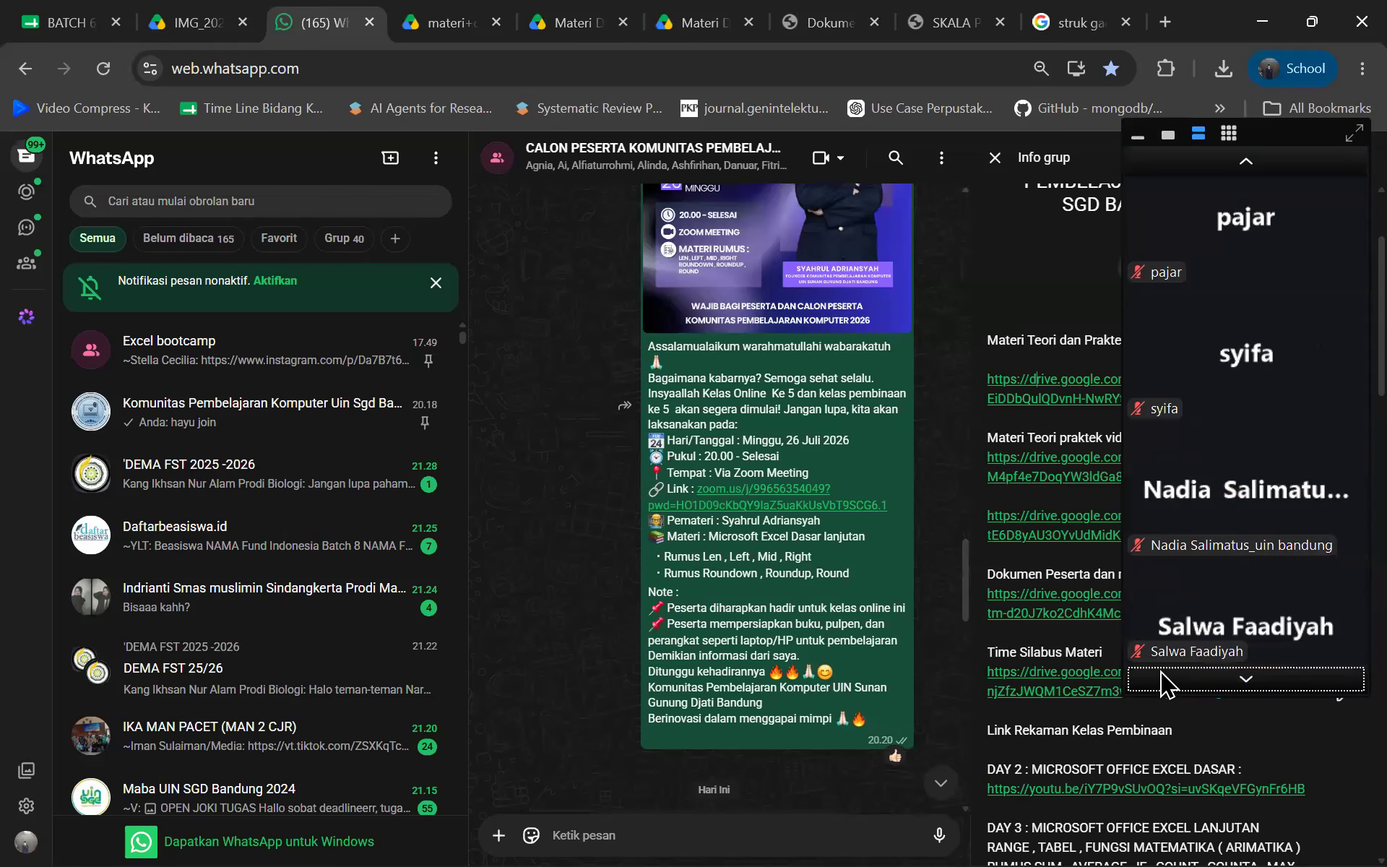
click(1164, 683)
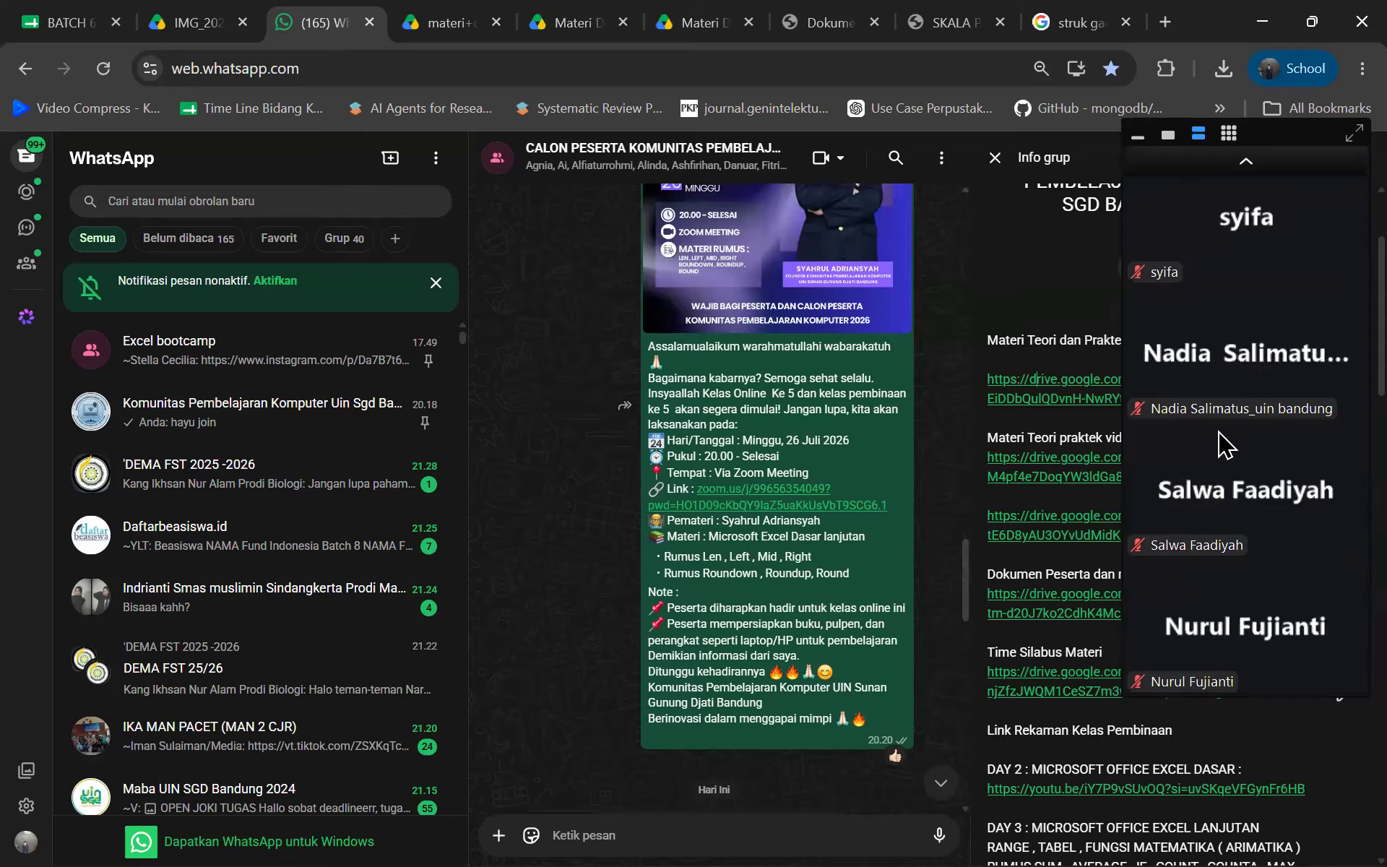
click(1242, 162)
click(1242, 162)
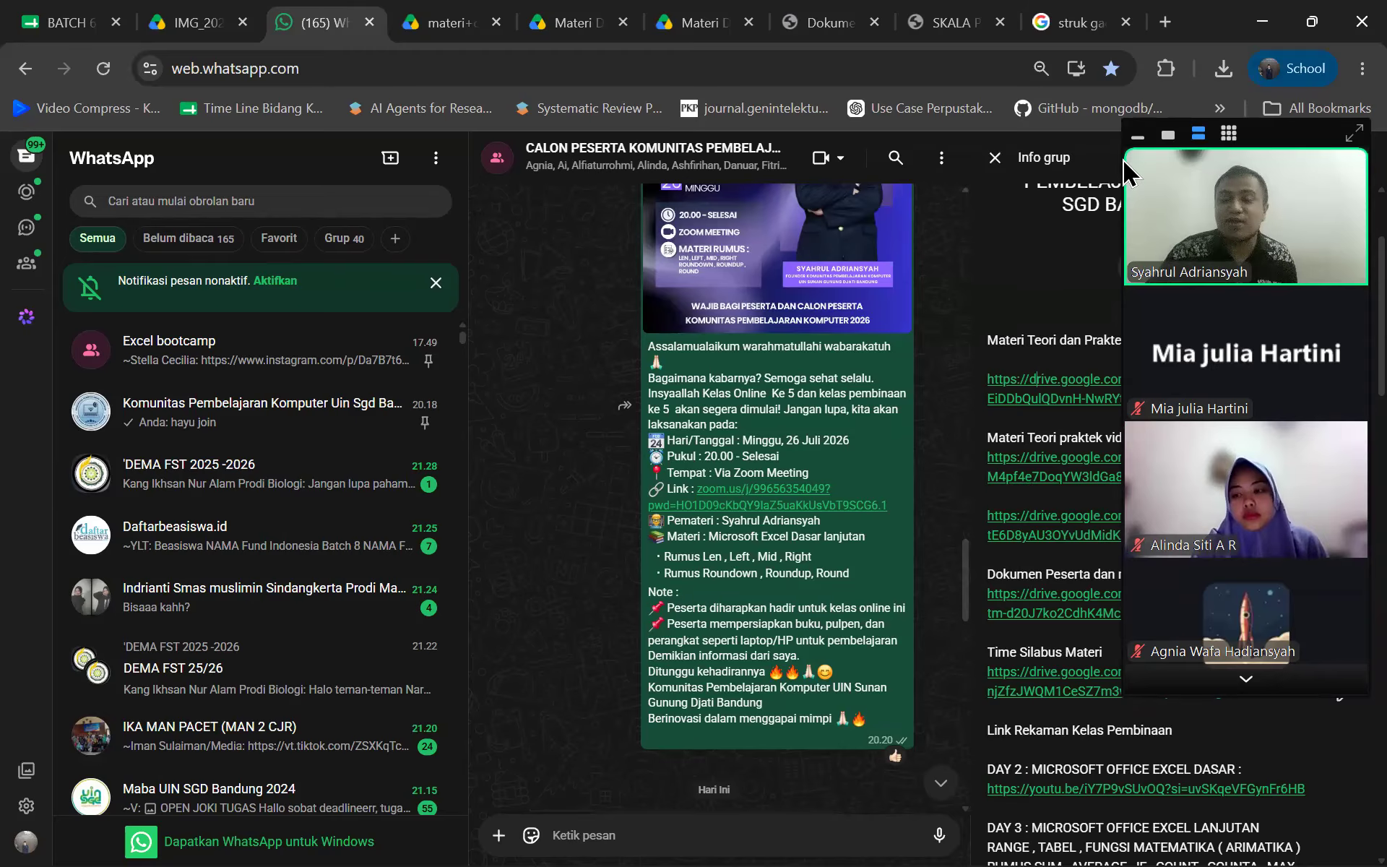
scroll(754, 417, up, 5)
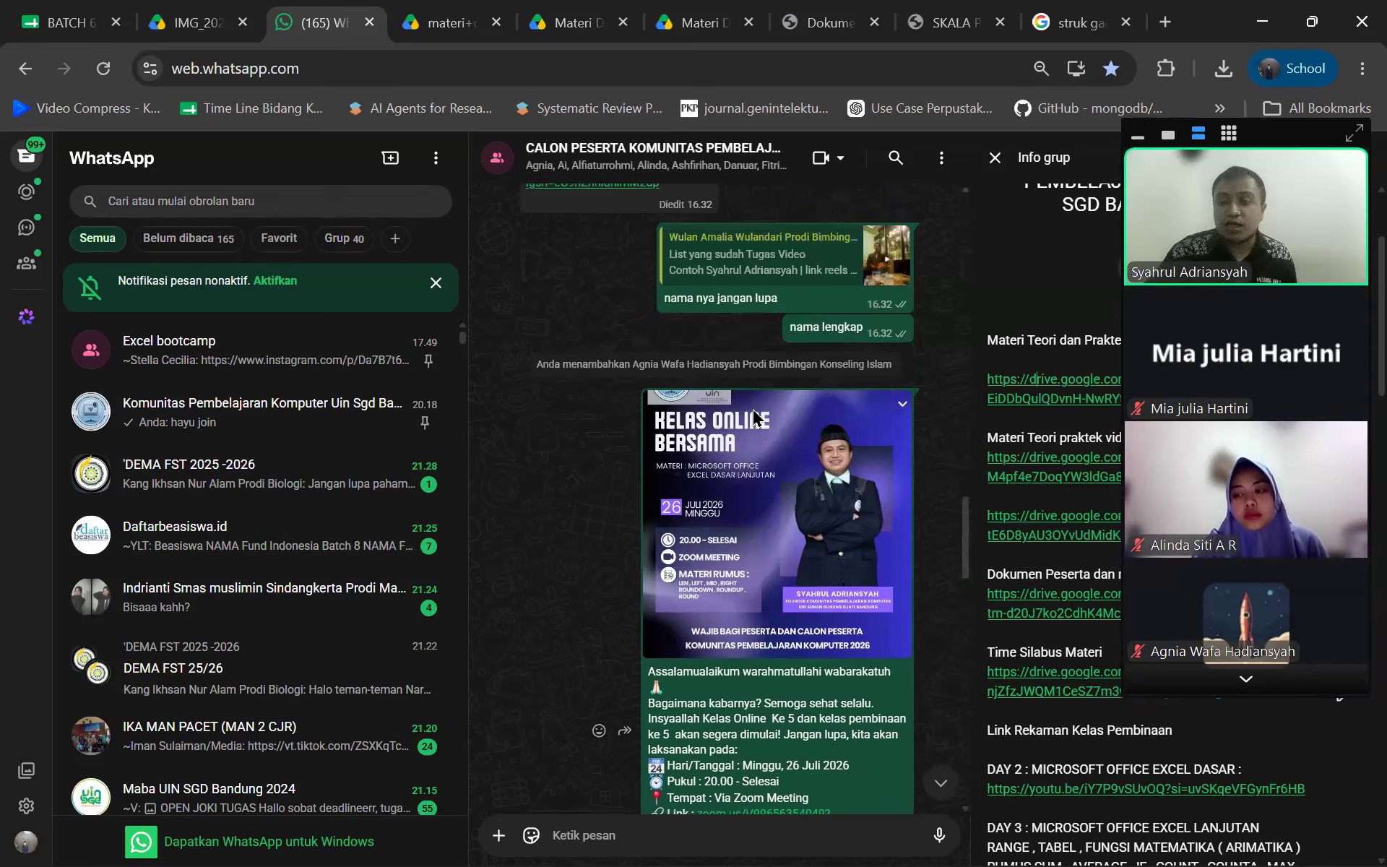
scroll(754, 418, down, 8)
key(super)
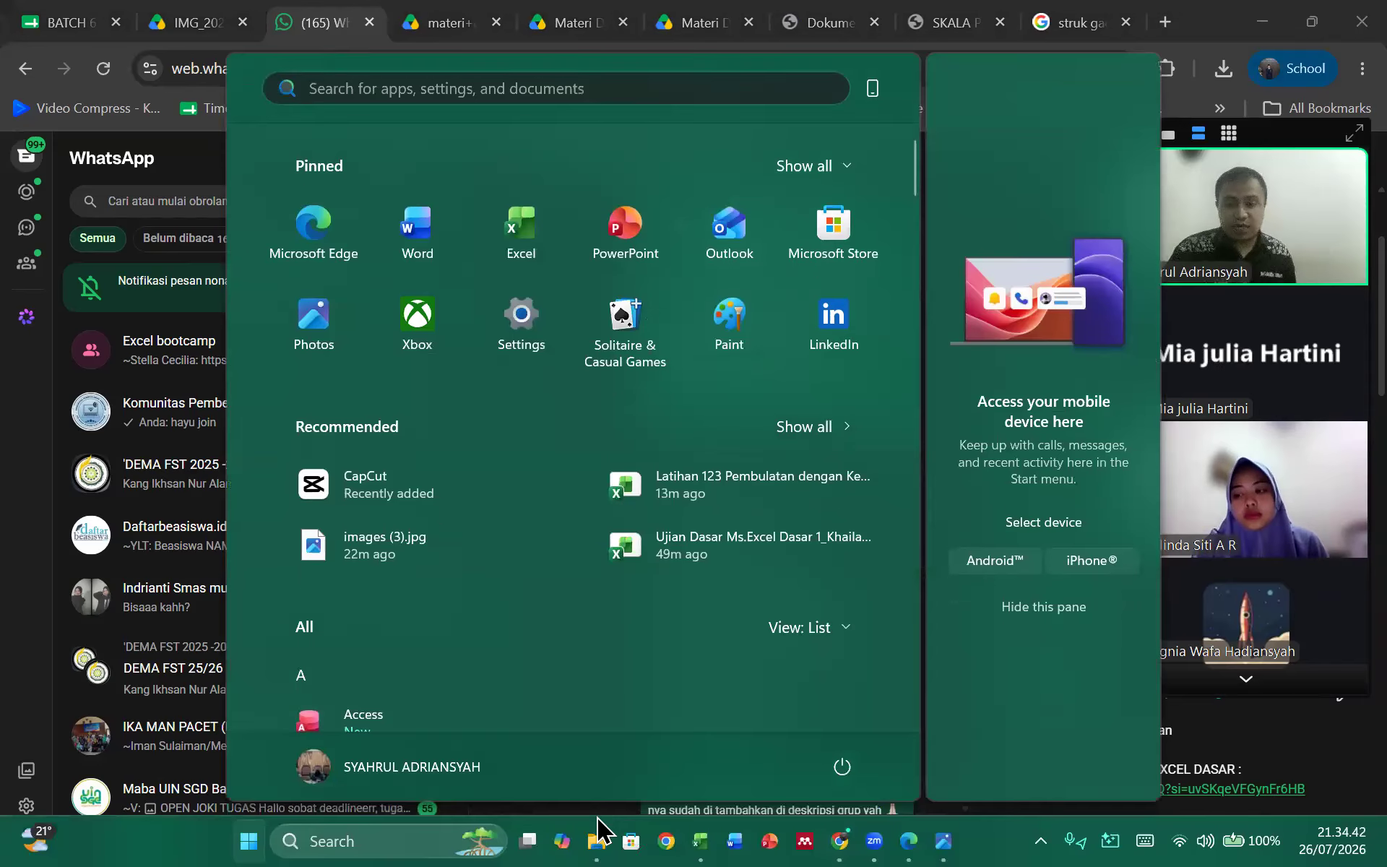
Open TOR KOLABORASI.pdf from File Explorer's Home recent files and show its first page
click(596, 838)
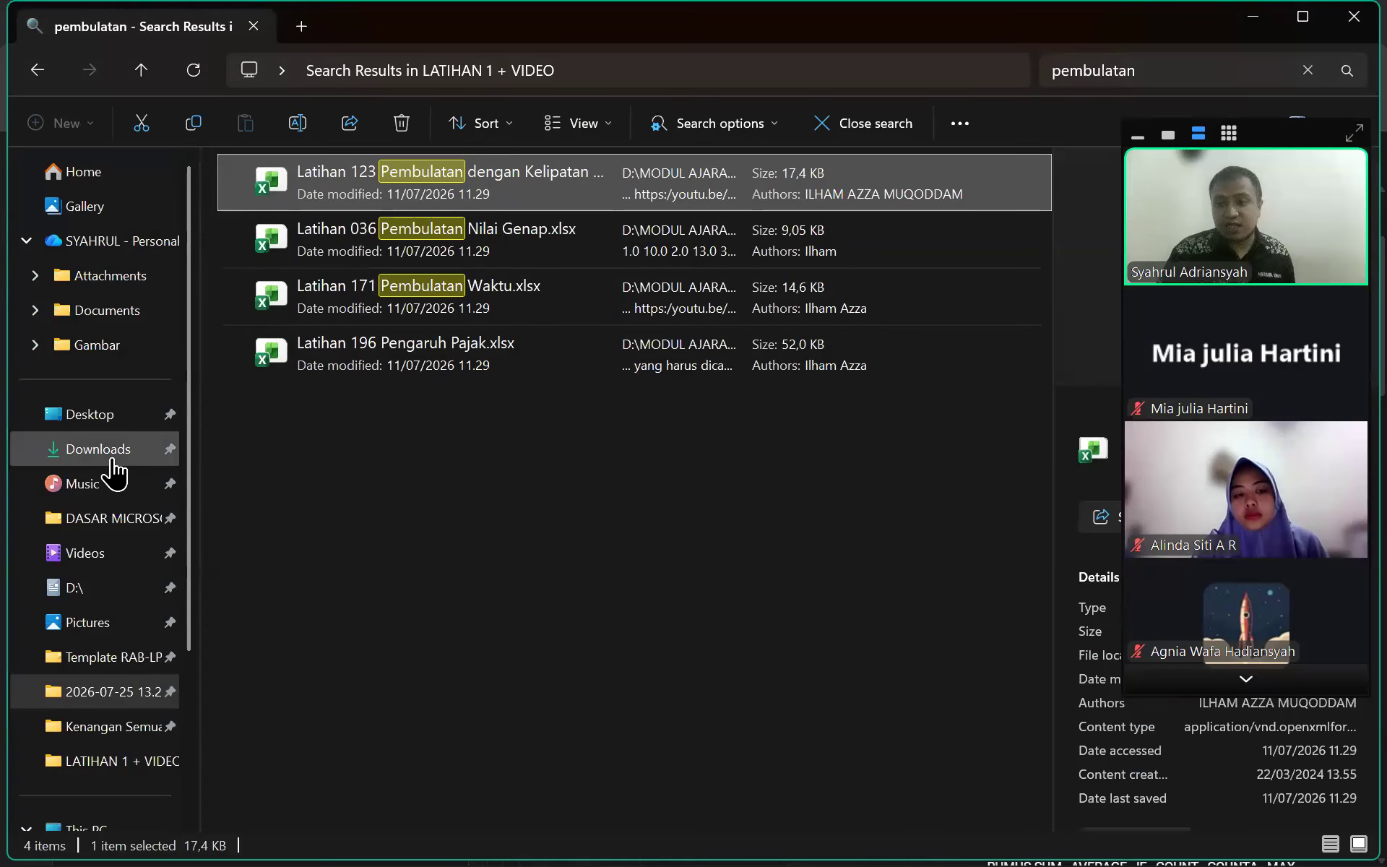
click(112, 461)
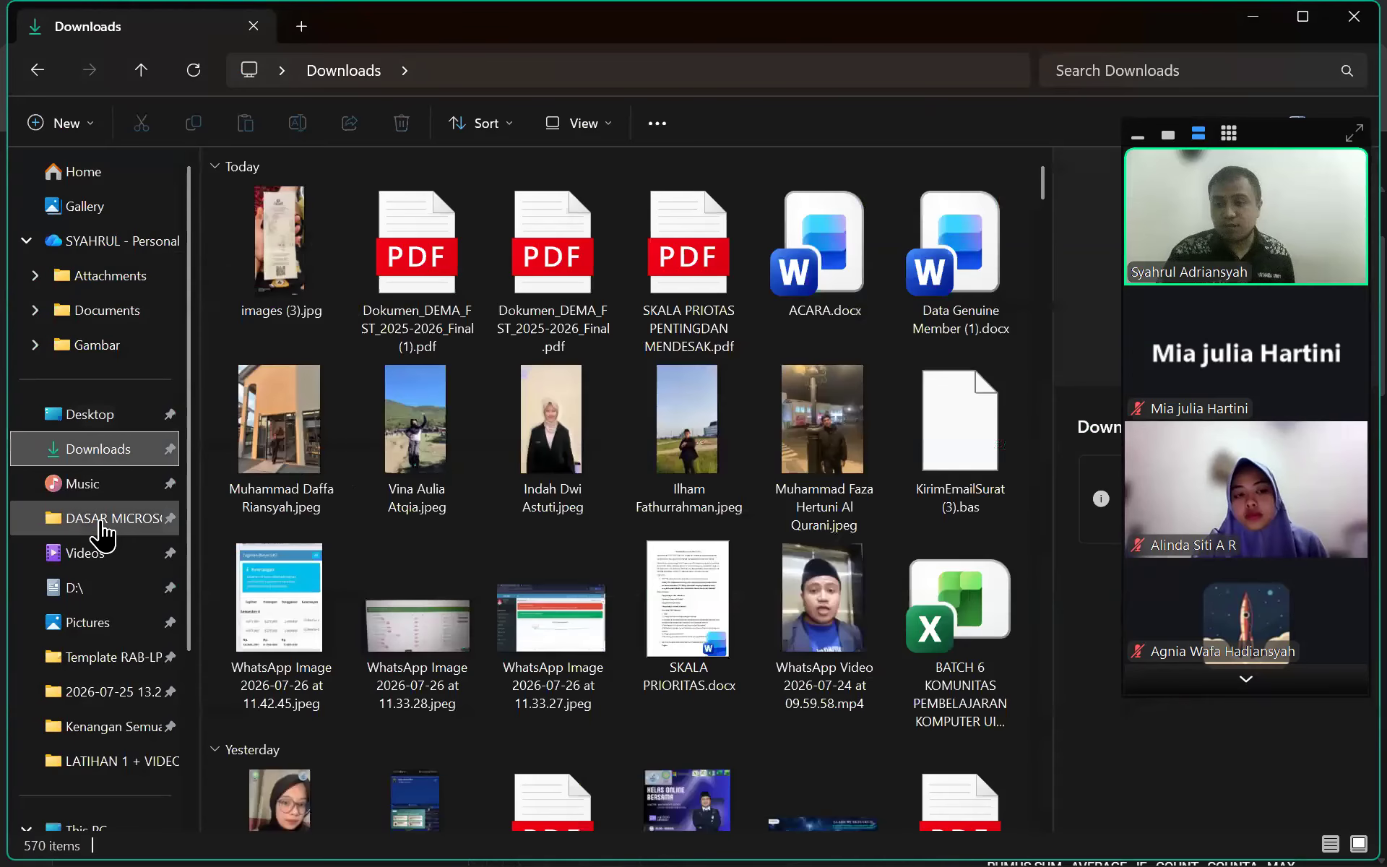
click(71, 174)
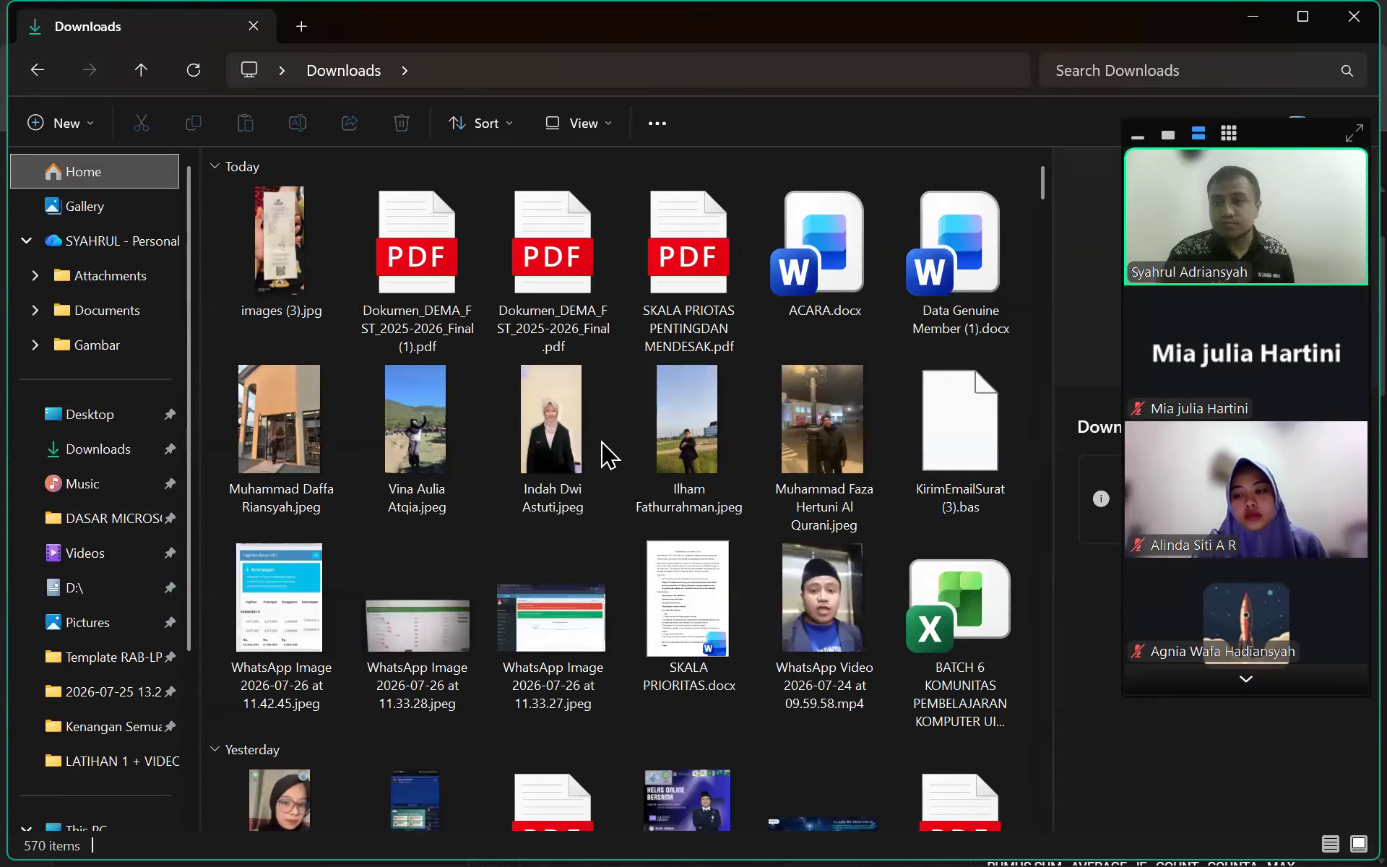
click(69, 171)
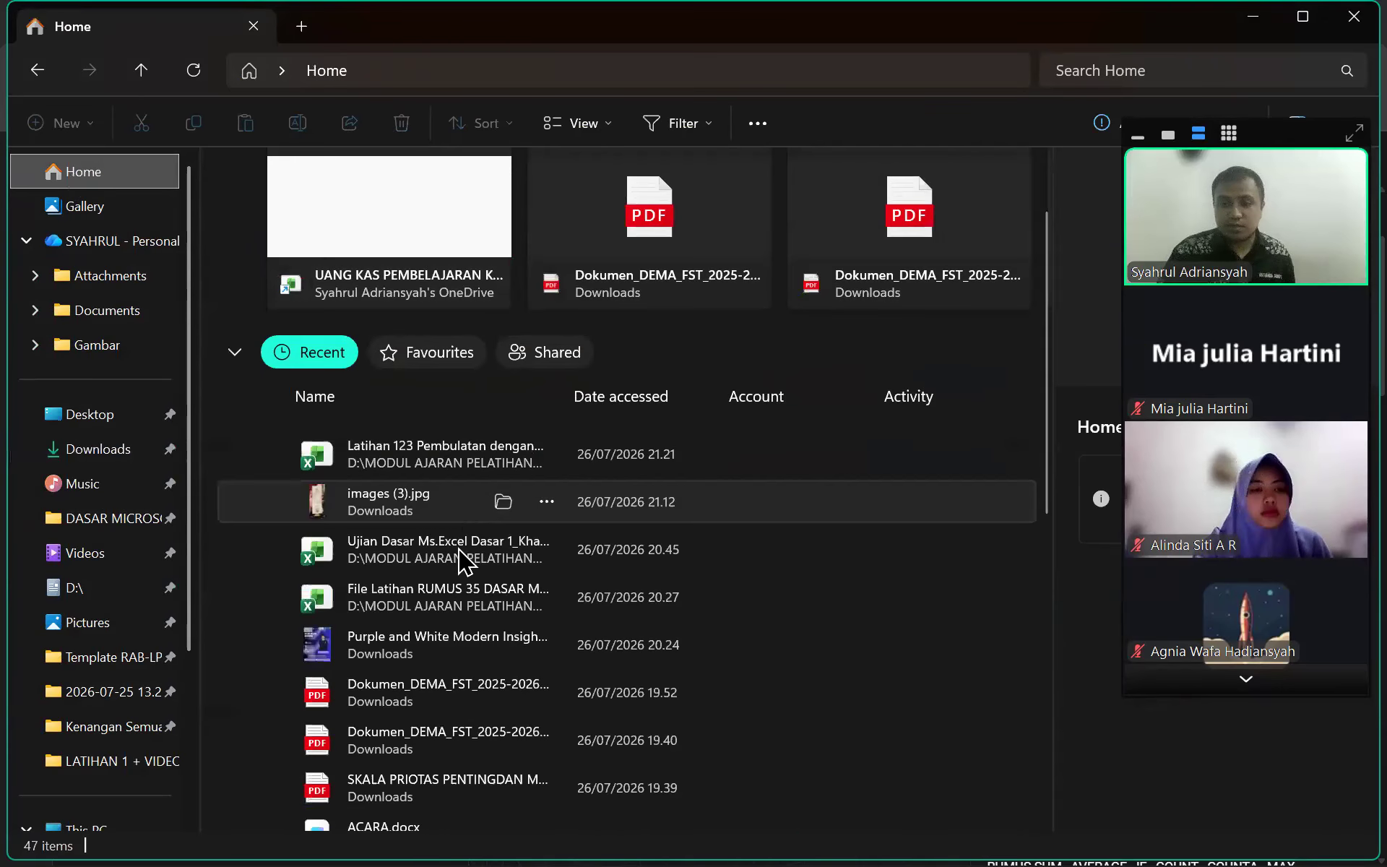
scroll(462, 498, down, 5)
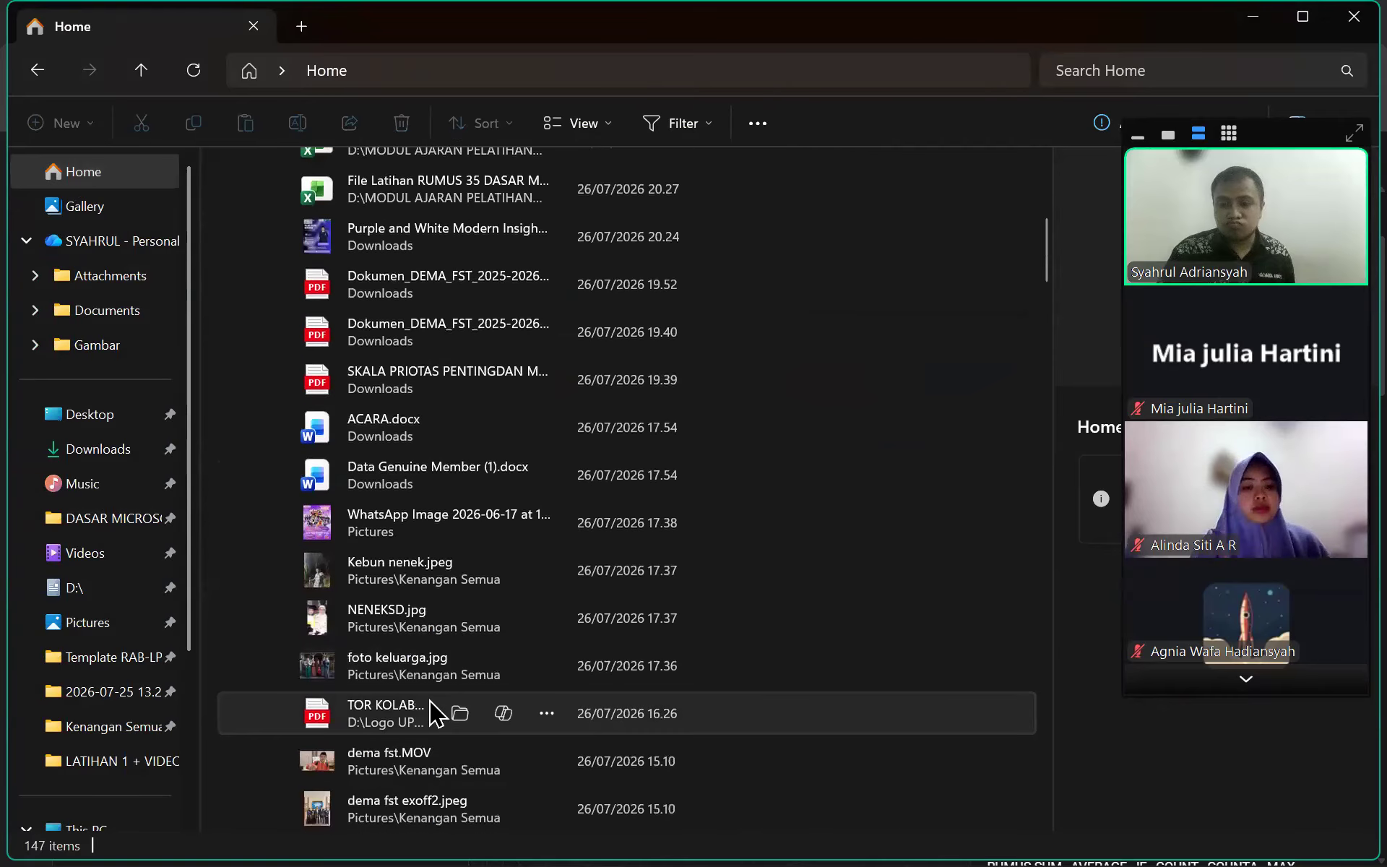
double_click(462, 714)
scroll(672, 412, up, 20)
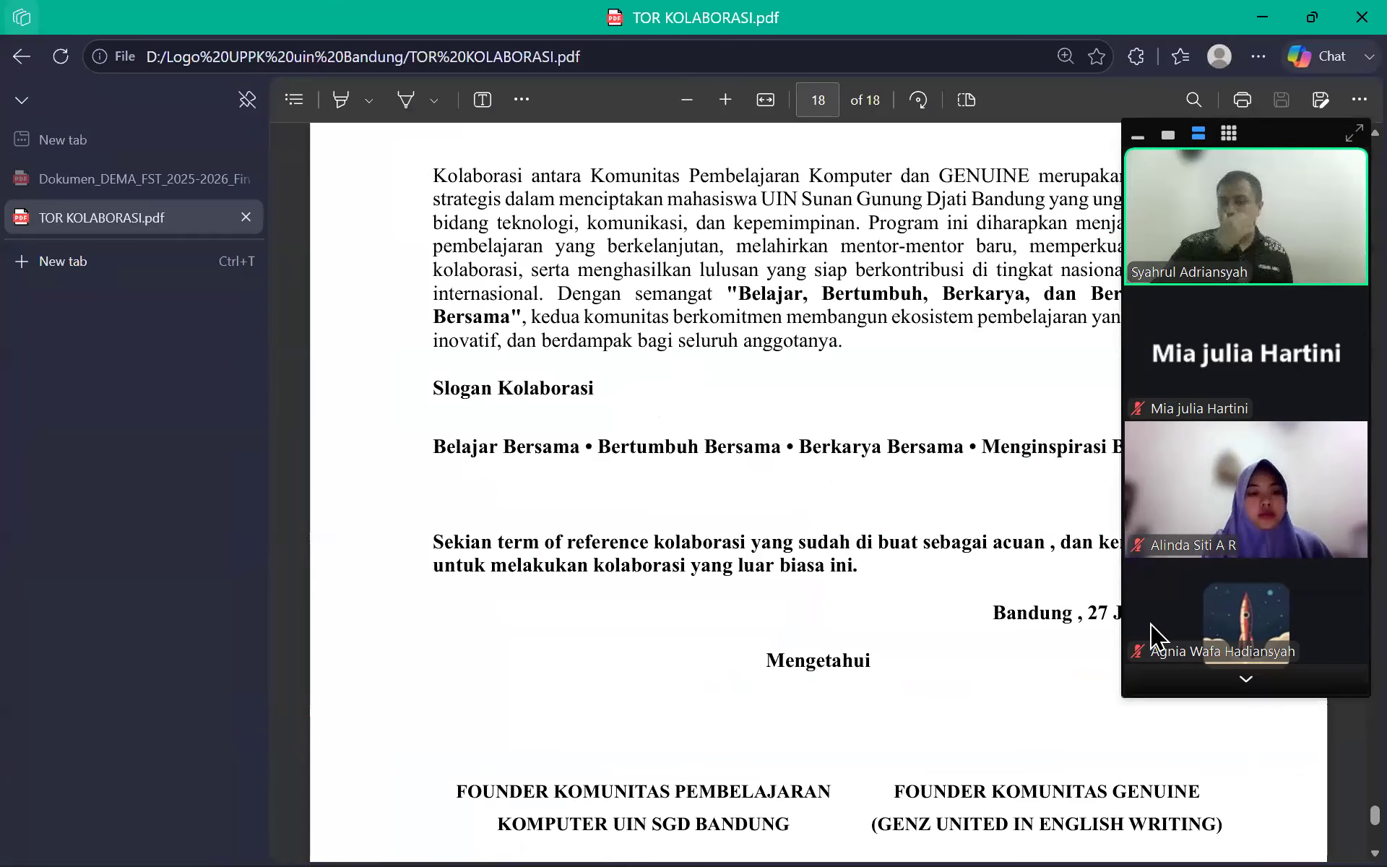
drag(1338, 318, 1328, 105)
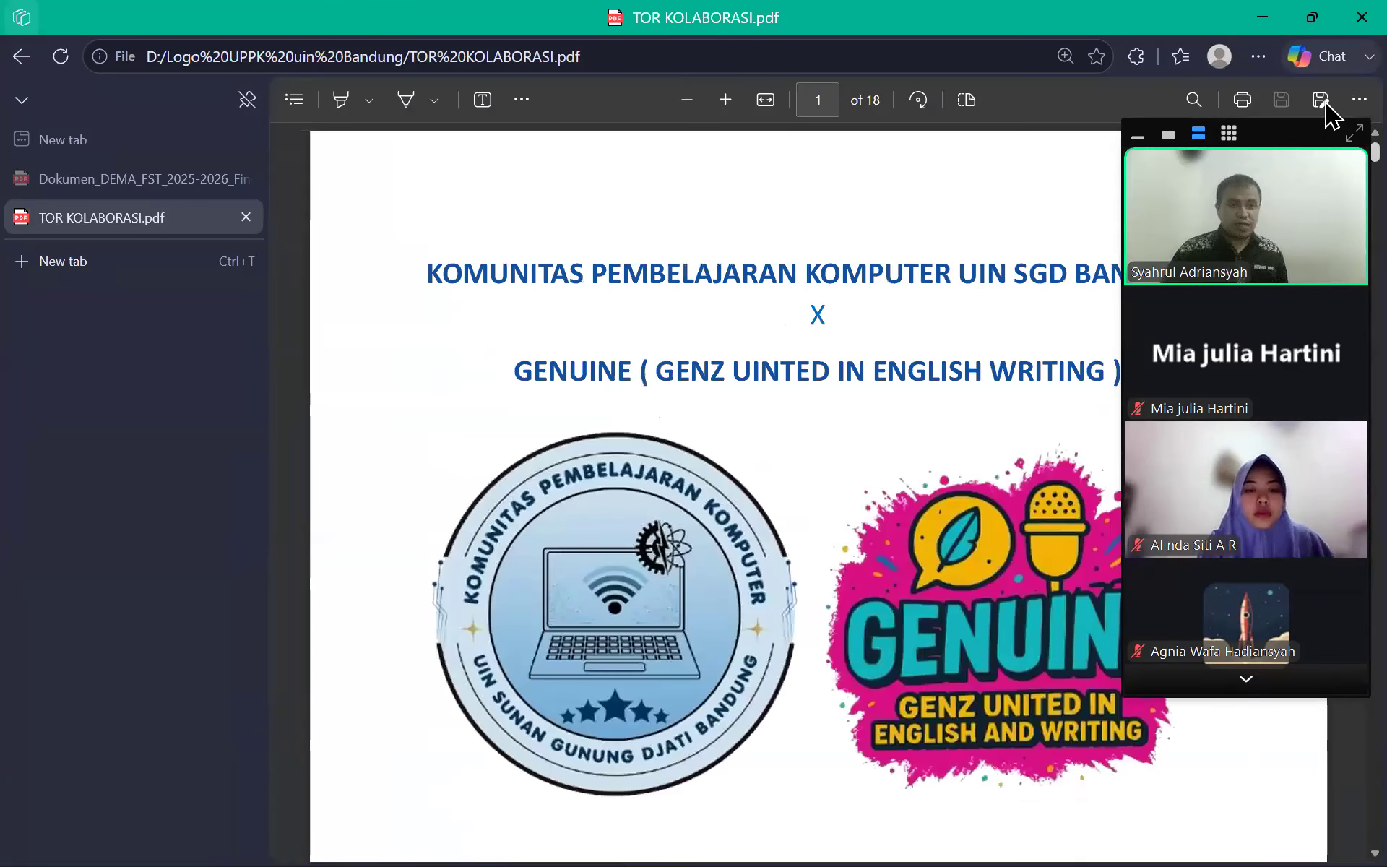